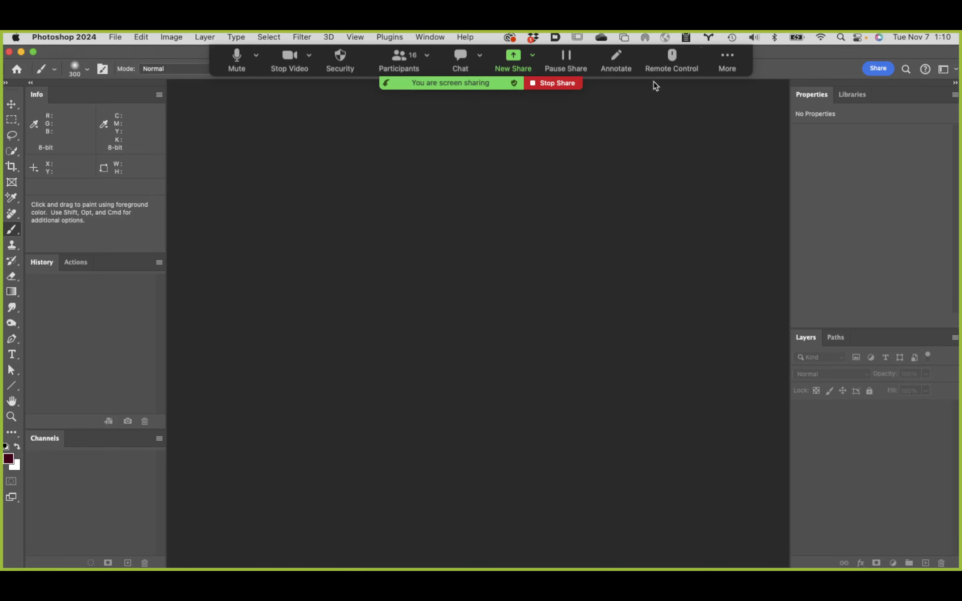
click(727, 54)
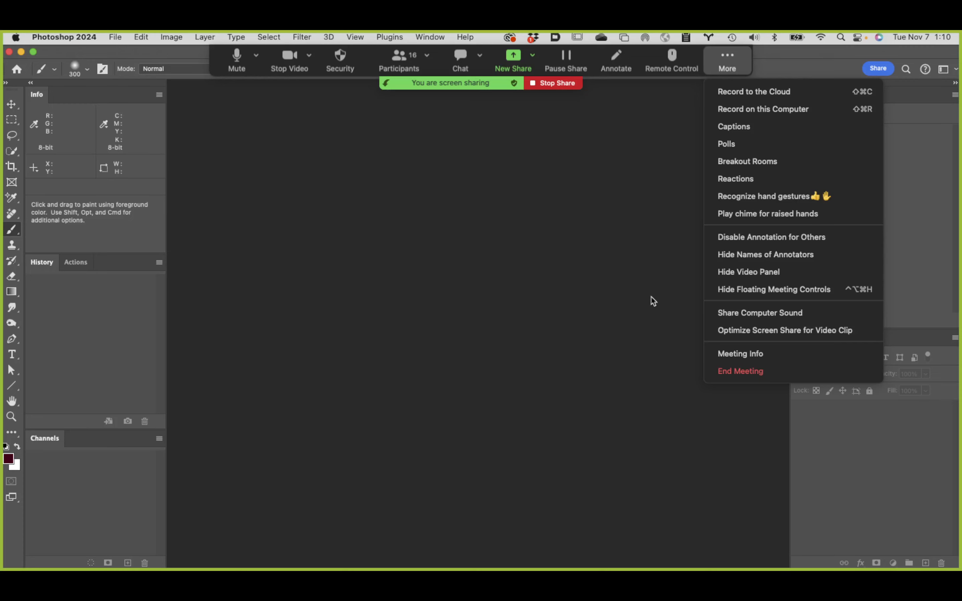
click(746, 273)
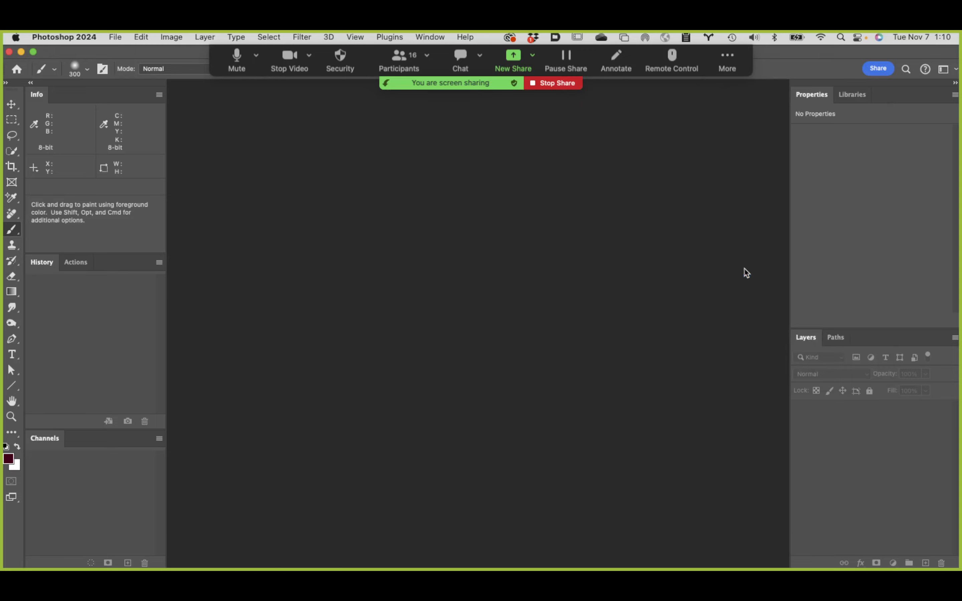
click(725, 58)
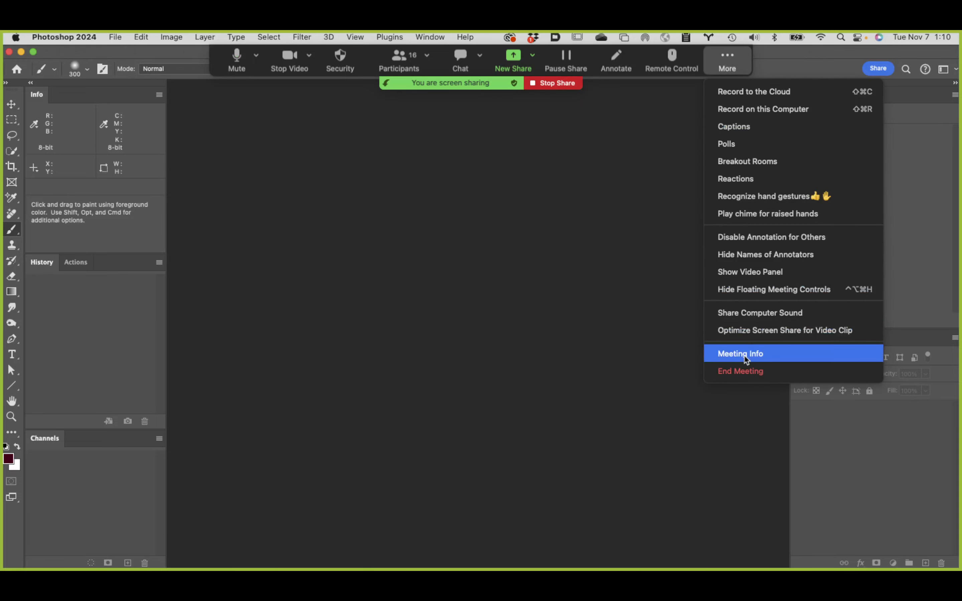
click(773, 273)
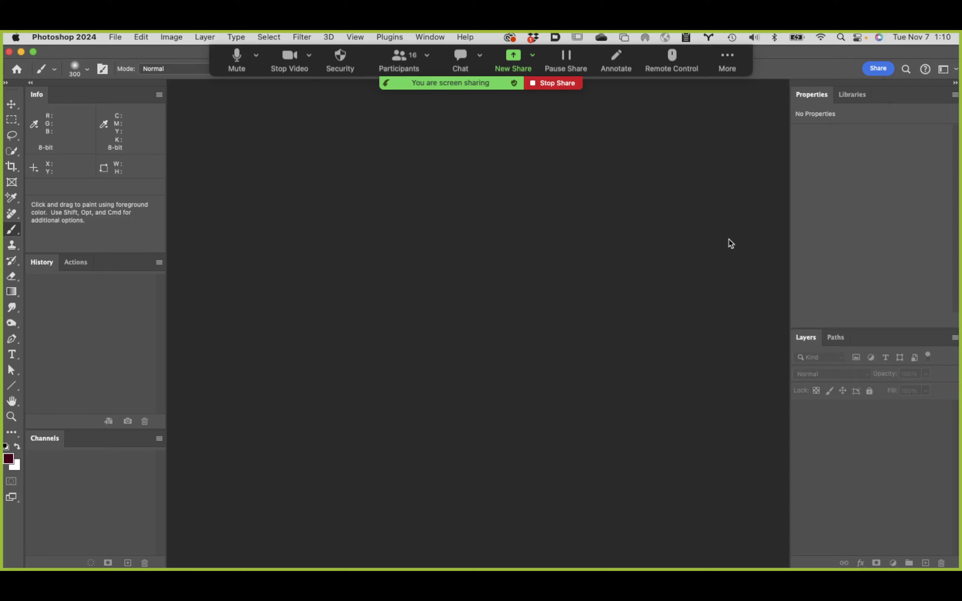
Step: Hide the floating Zoom meeting controls that cover the top of the Photoshop workspace
click(730, 56)
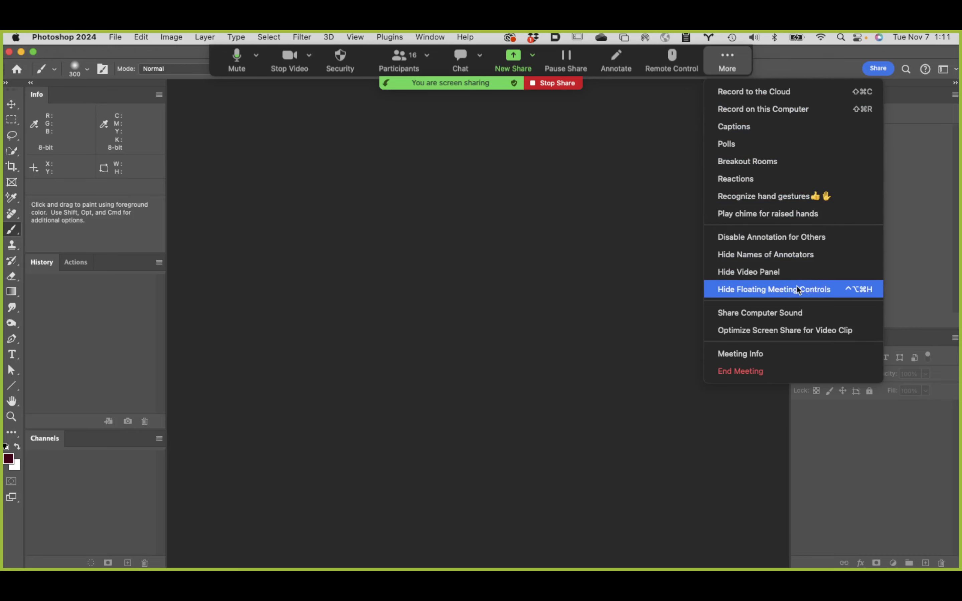
click(800, 292)
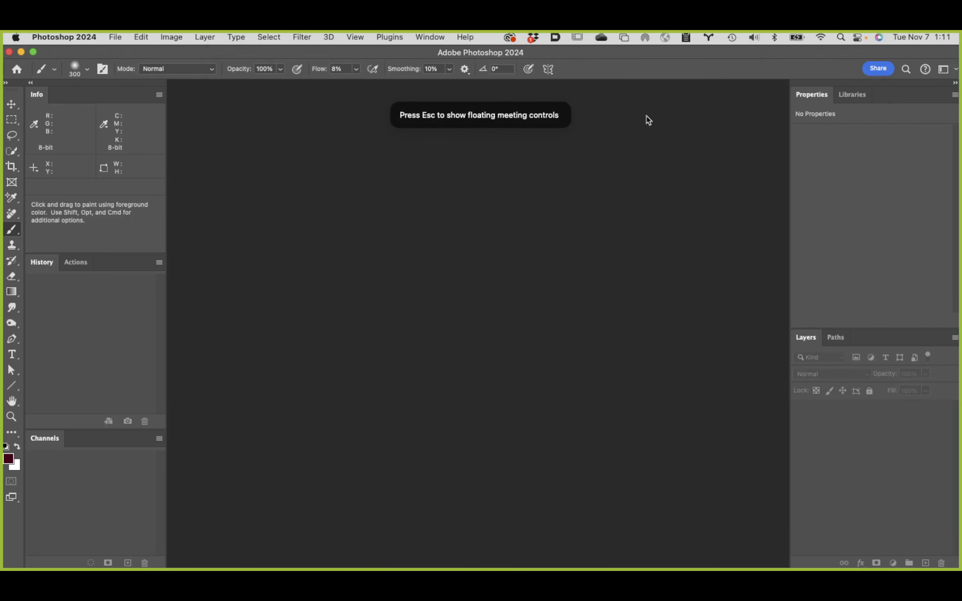
Step: Switch to Finder and open Puppet warp figure.psd from 3 Retouching and Compositing Class, Class 10 files, Teacher Folder, Puppet Warp; shift its document window aside
mouse_move(9, 568)
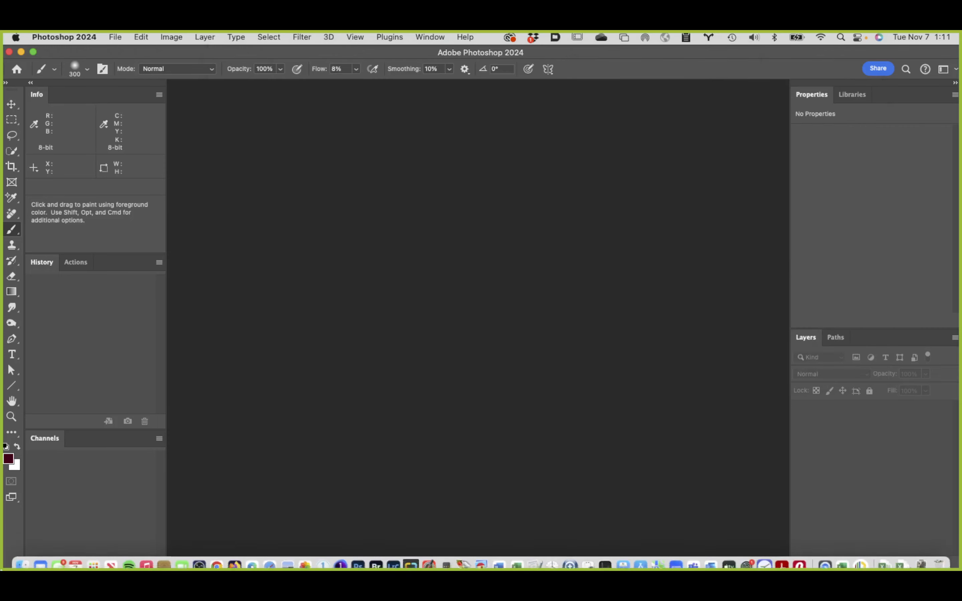
click(23, 558)
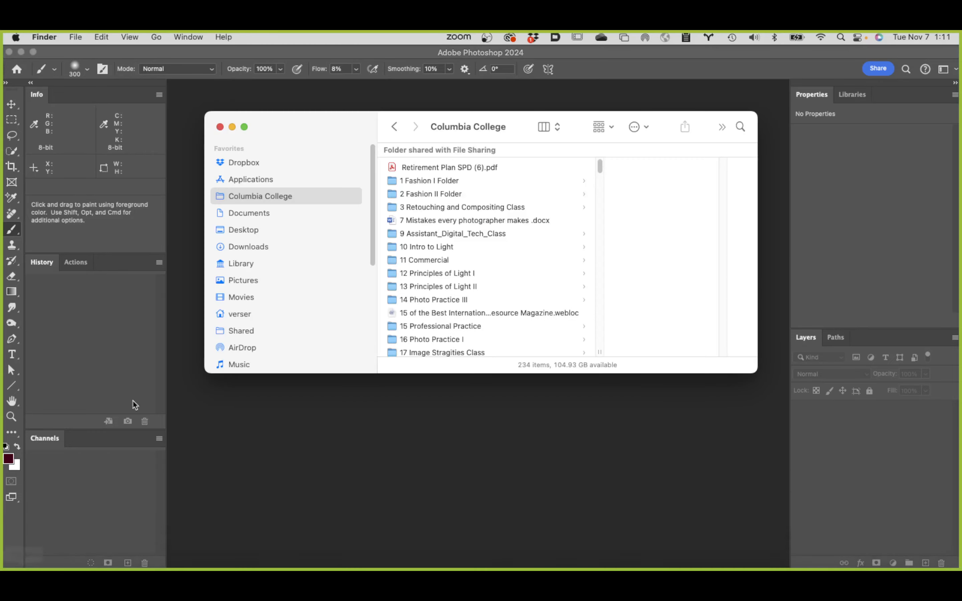
click(468, 211)
scroll(641, 227, down, 5)
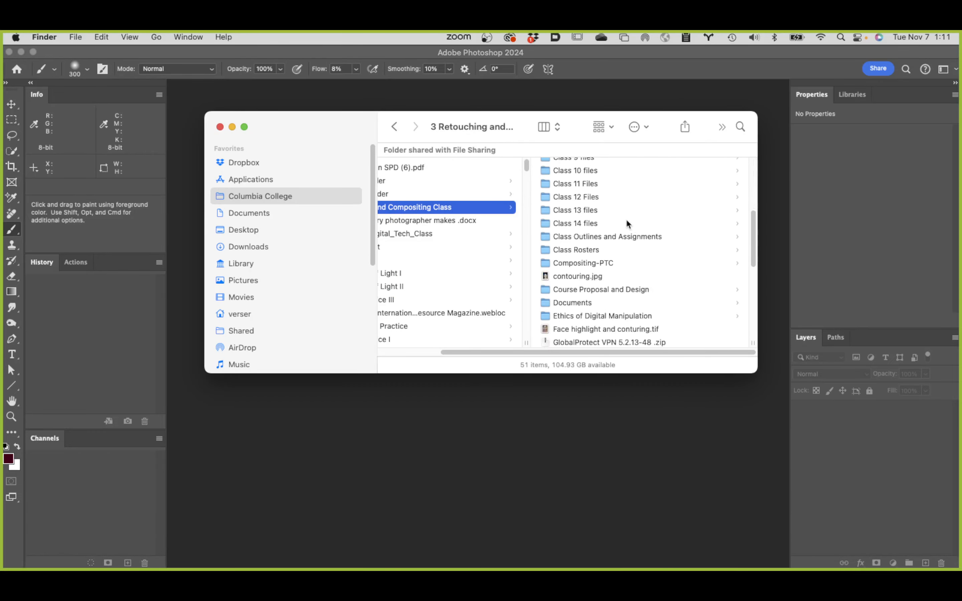
click(590, 172)
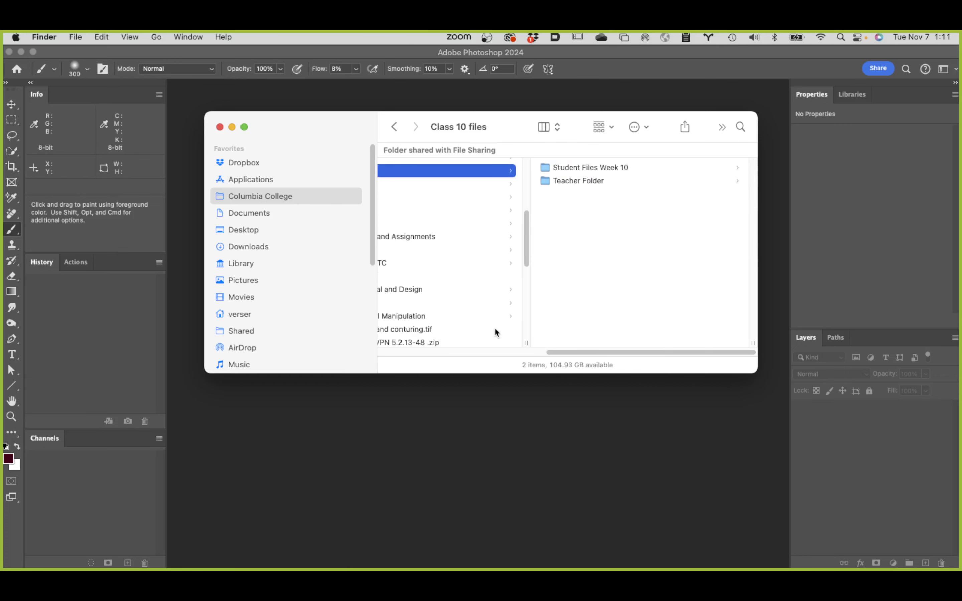
scroll(514, 321, up, 5)
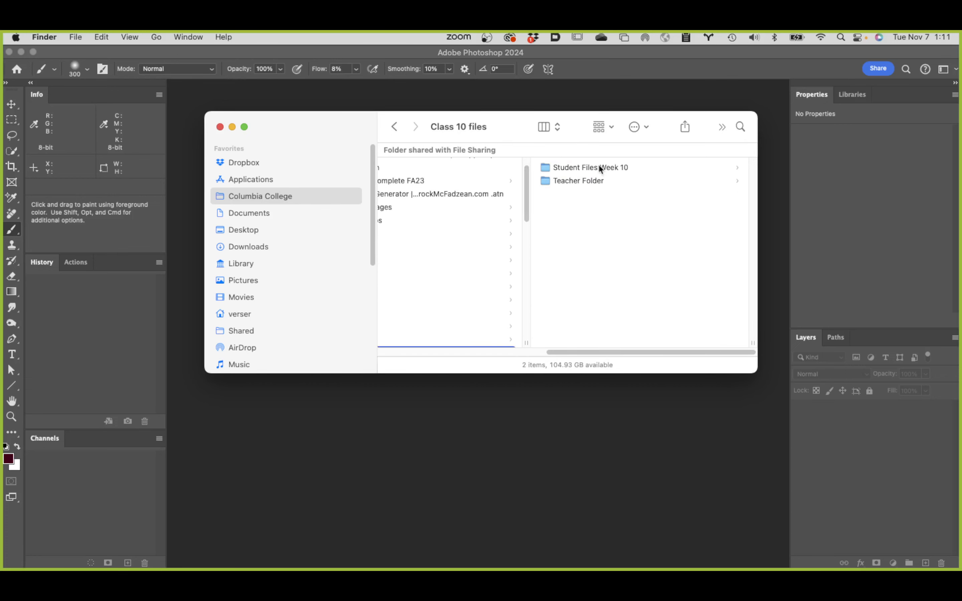
click(600, 182)
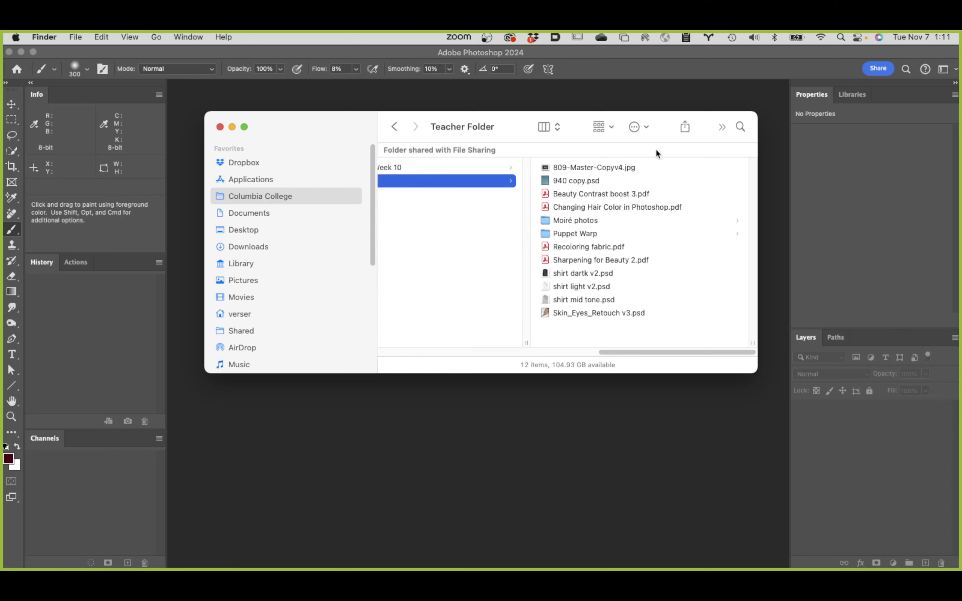
click(590, 235)
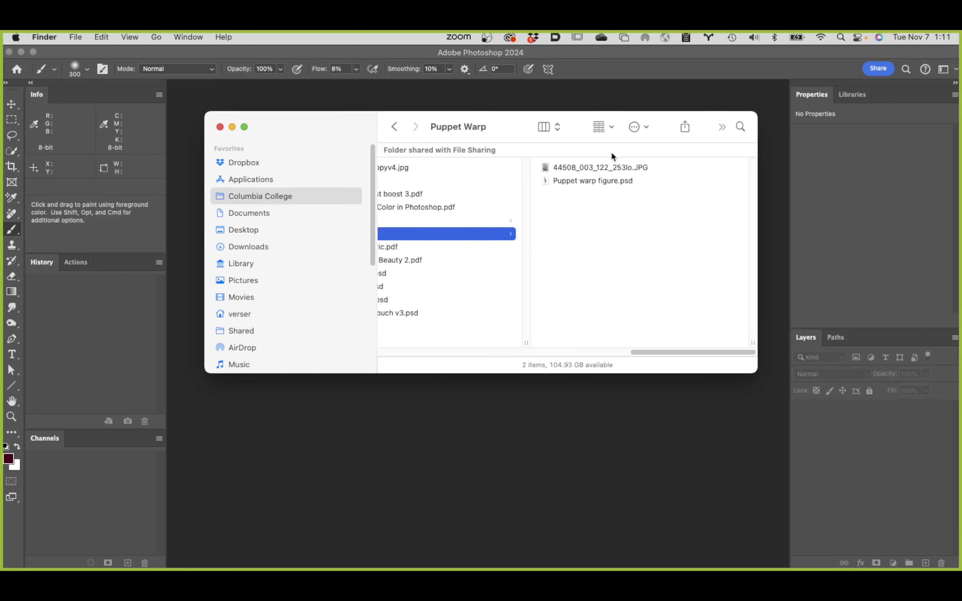
click(588, 181)
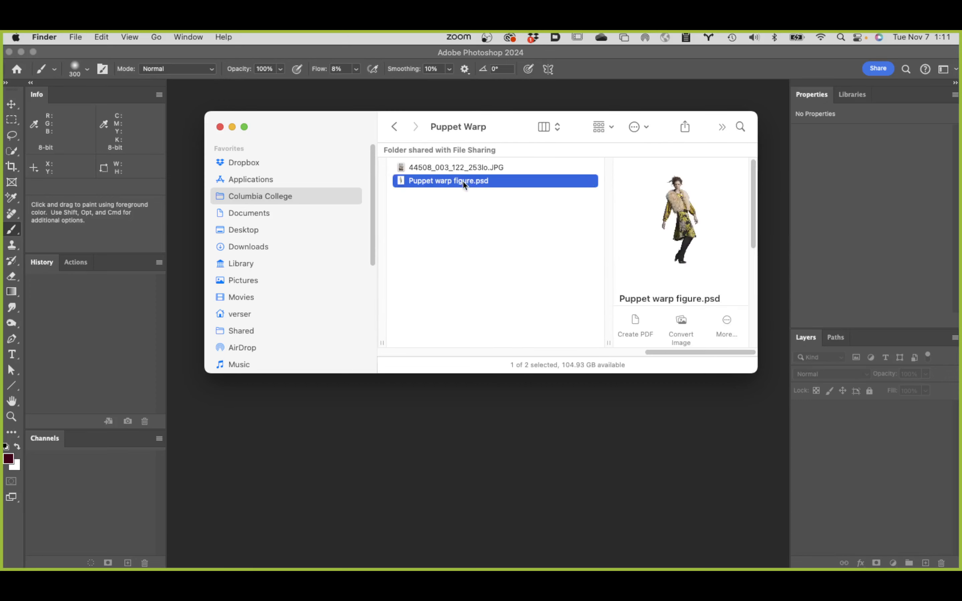
double_click(402, 182)
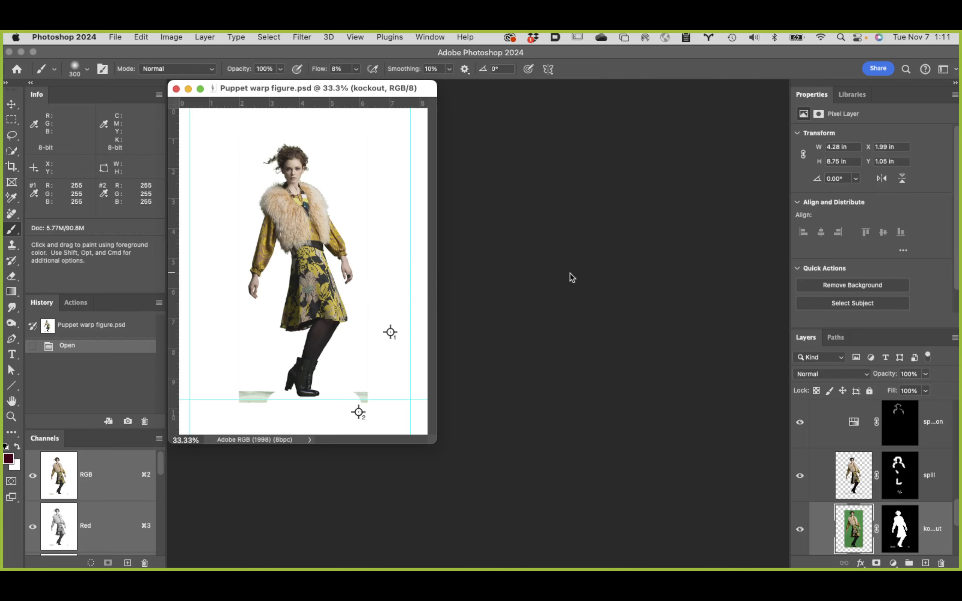
drag(420, 90, 536, 96)
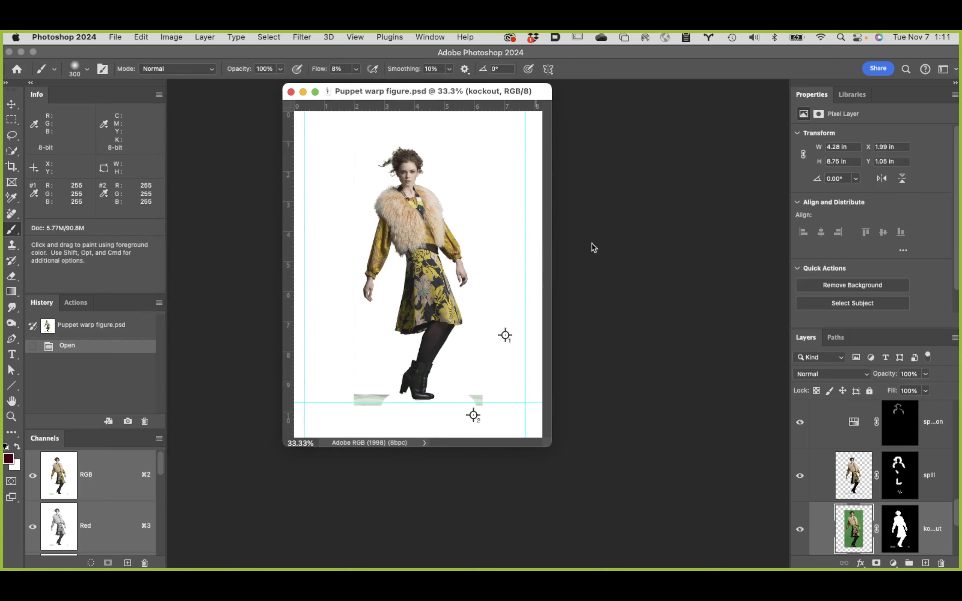
Step: Switch to Finder and open Puppet warp figure.psd from Class 9 files, Student Files Week 09, Build background exercise
mouse_move(69, 557)
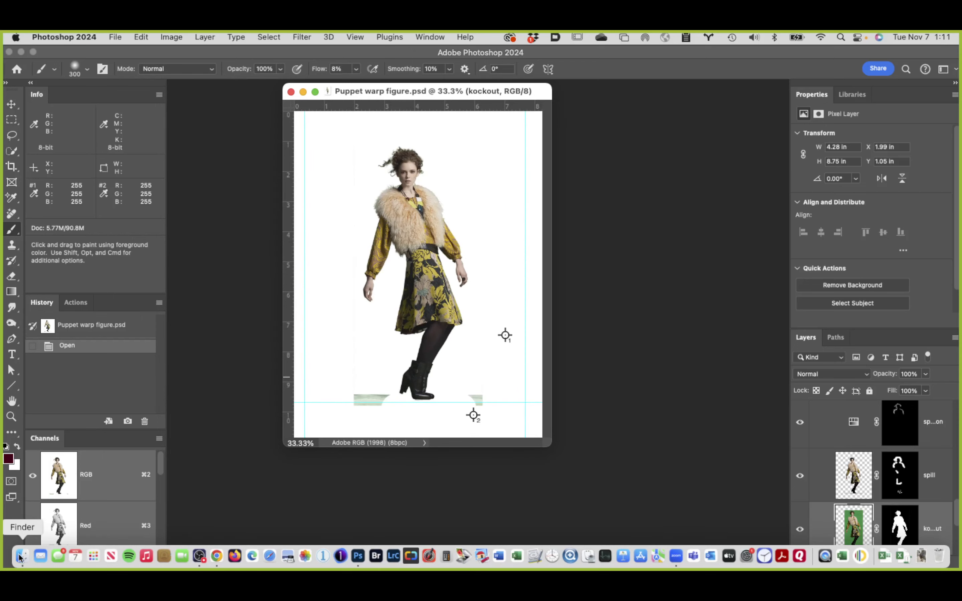
click(20, 557)
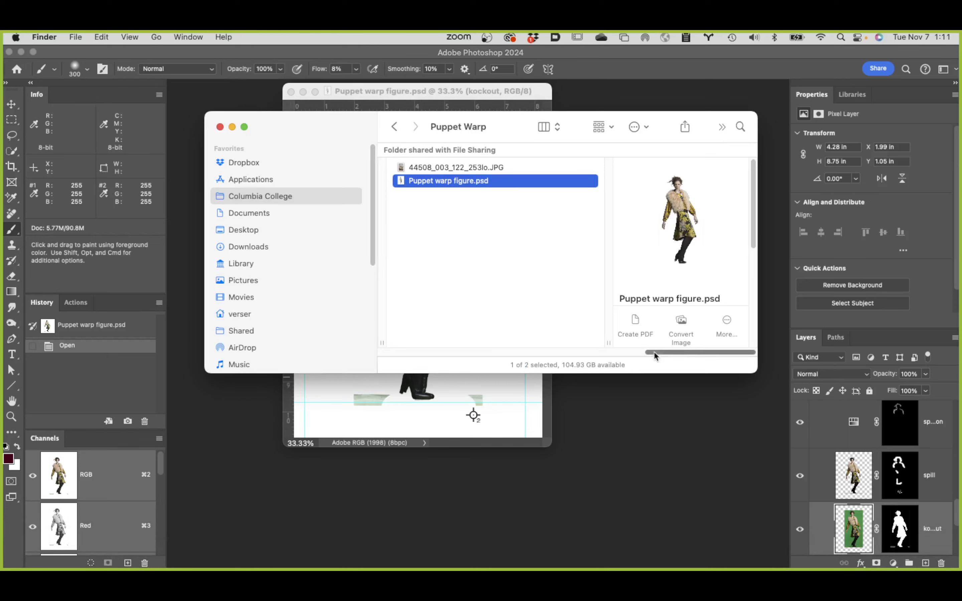
drag(654, 352, 457, 361)
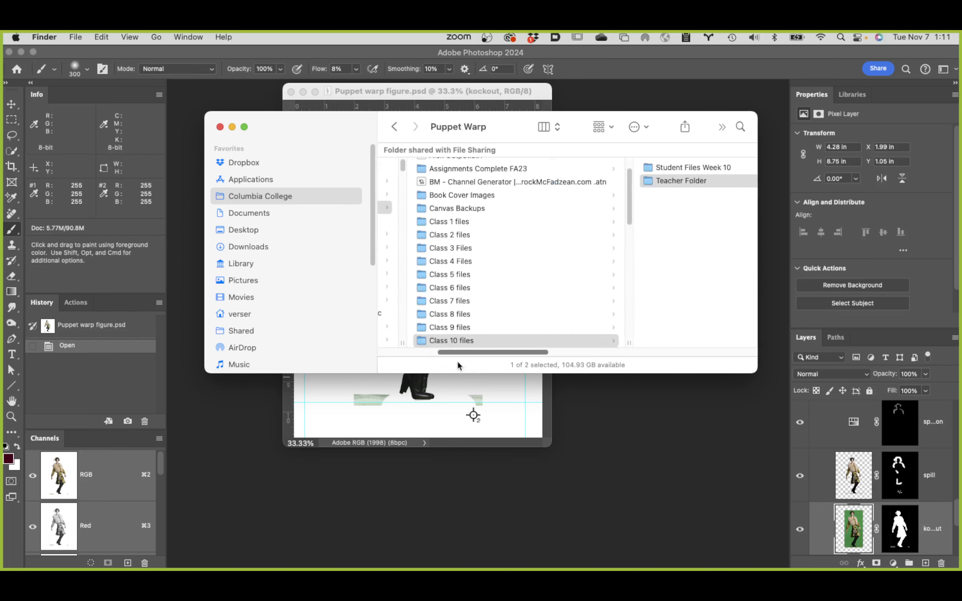
click(522, 328)
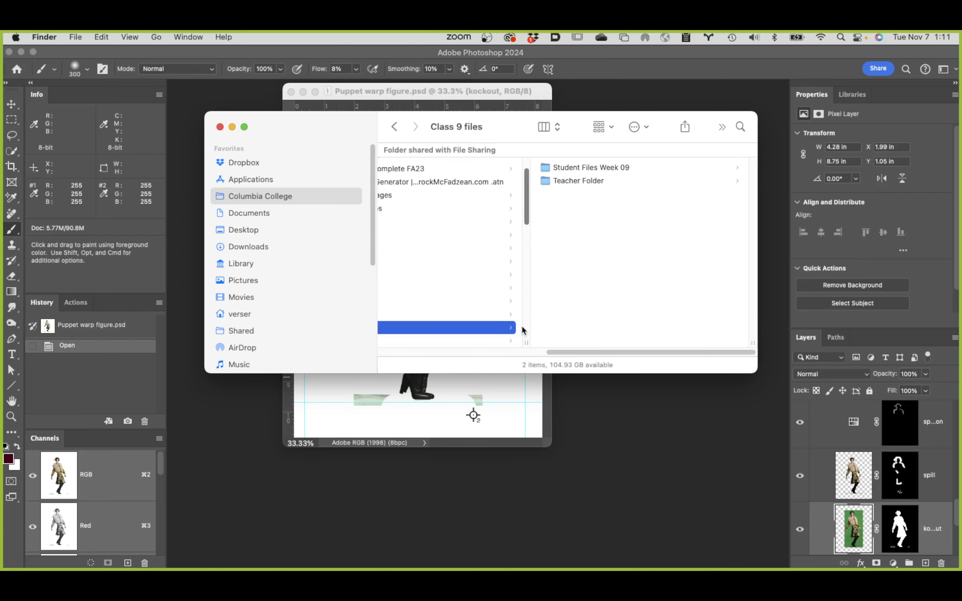
click(602, 180)
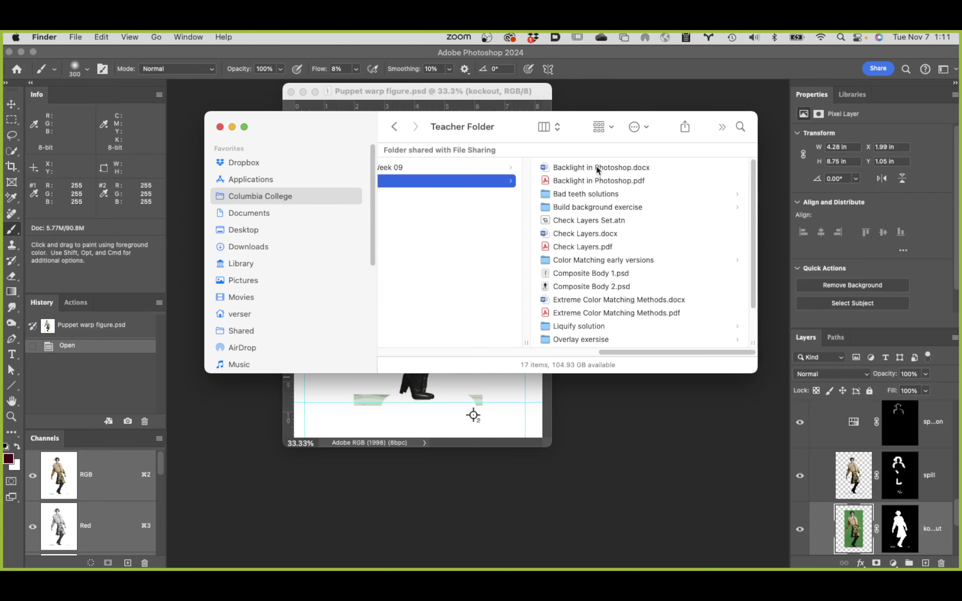
click(434, 167)
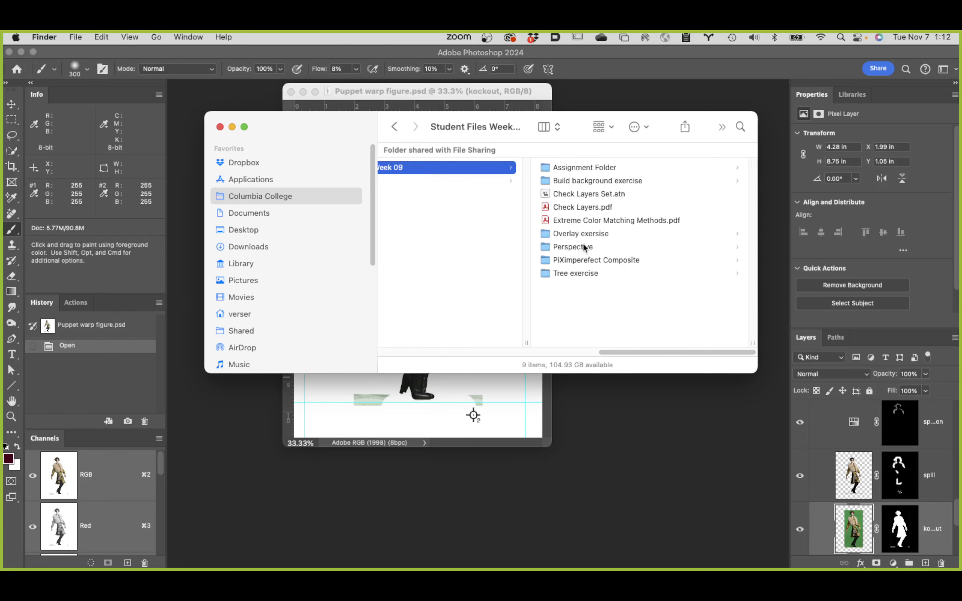
click(619, 180)
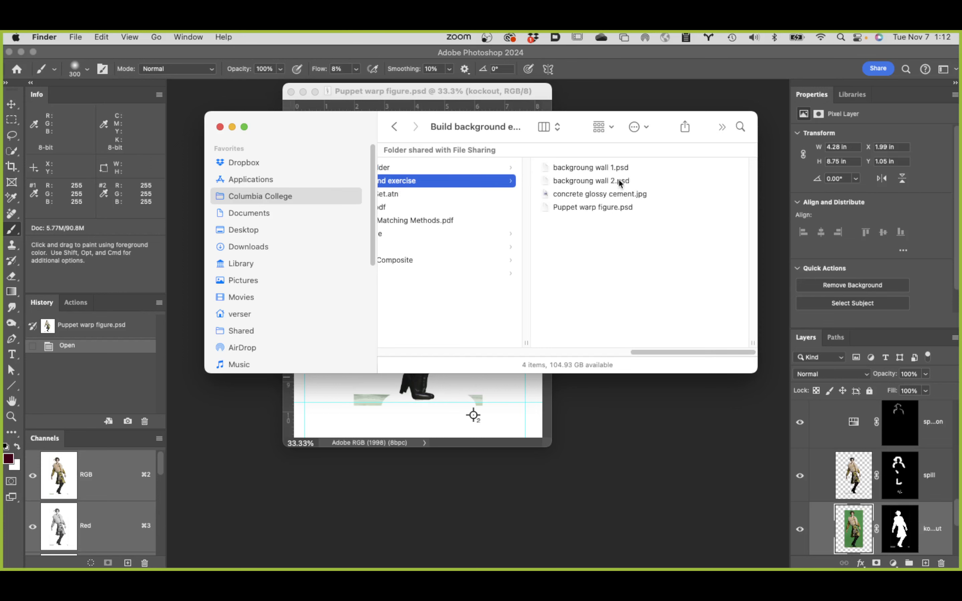
click(618, 206)
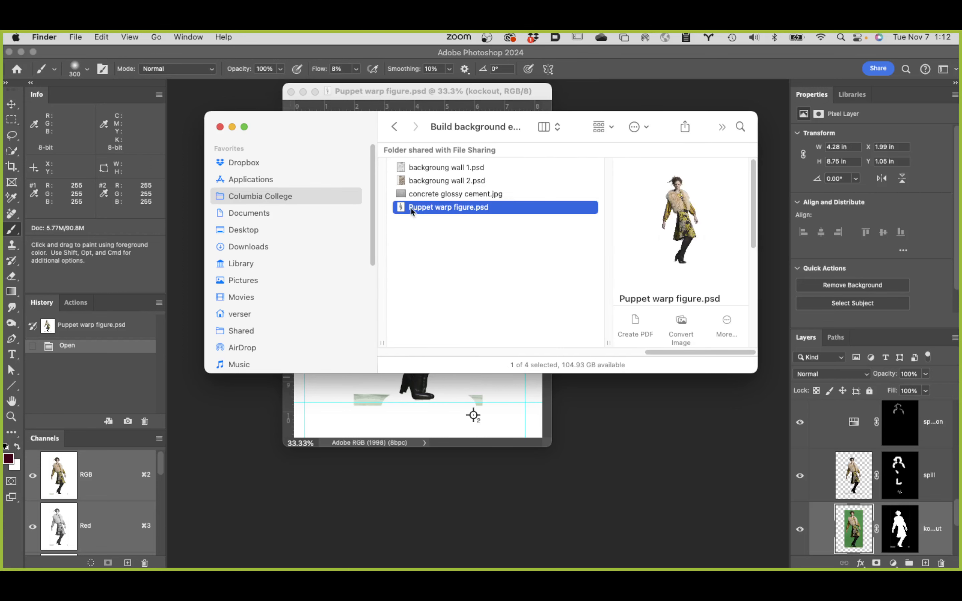
double_click(402, 209)
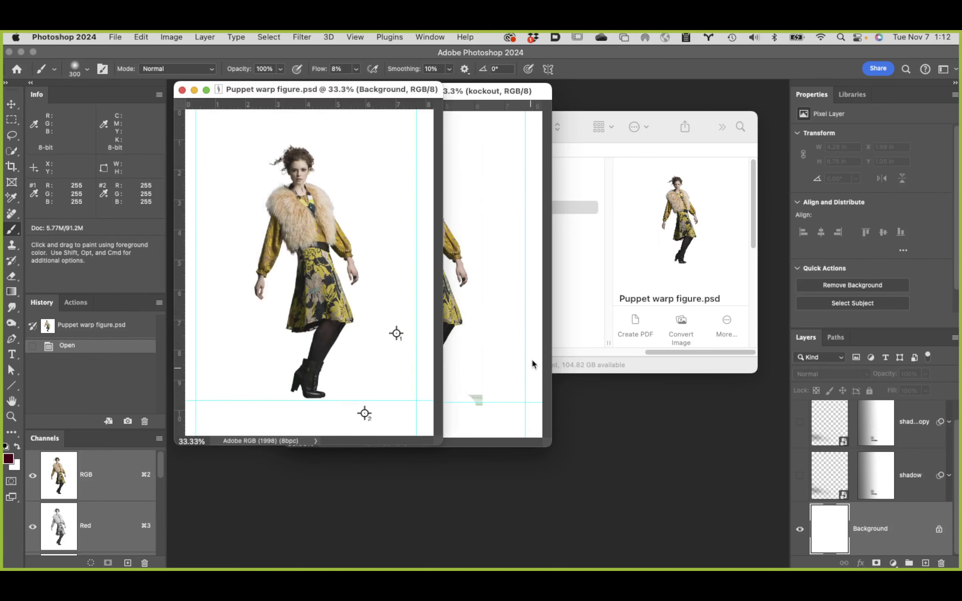
Step: Close the Class 10 copy of Puppet warp figure.psd and fit the remaining document to the screen
click(495, 317)
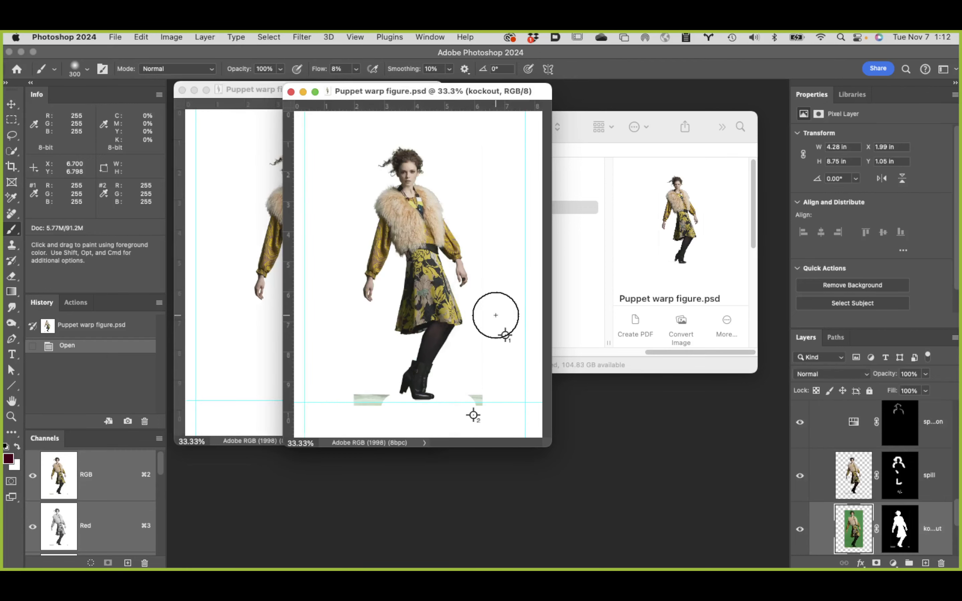
click(291, 92)
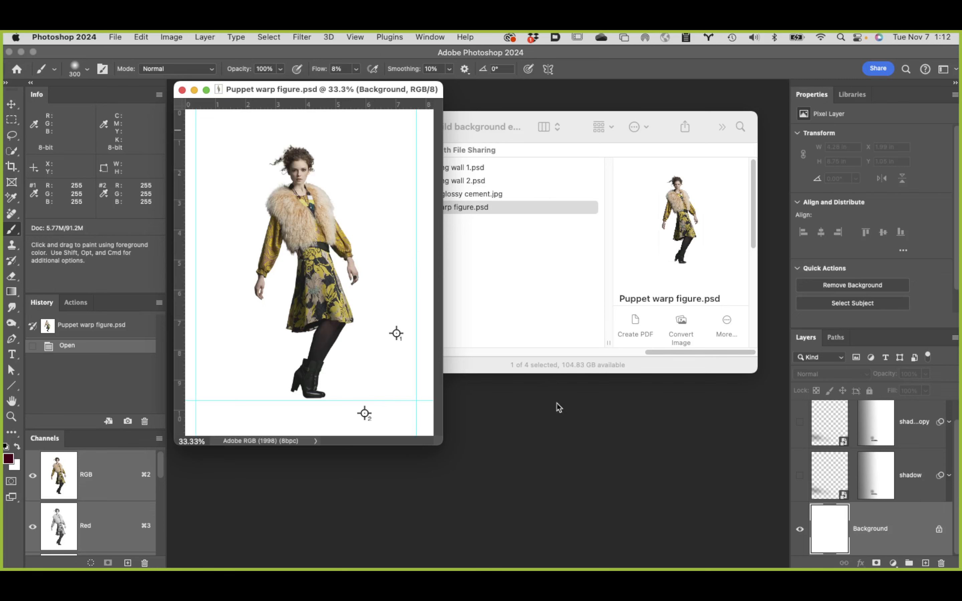
double_click(12, 402)
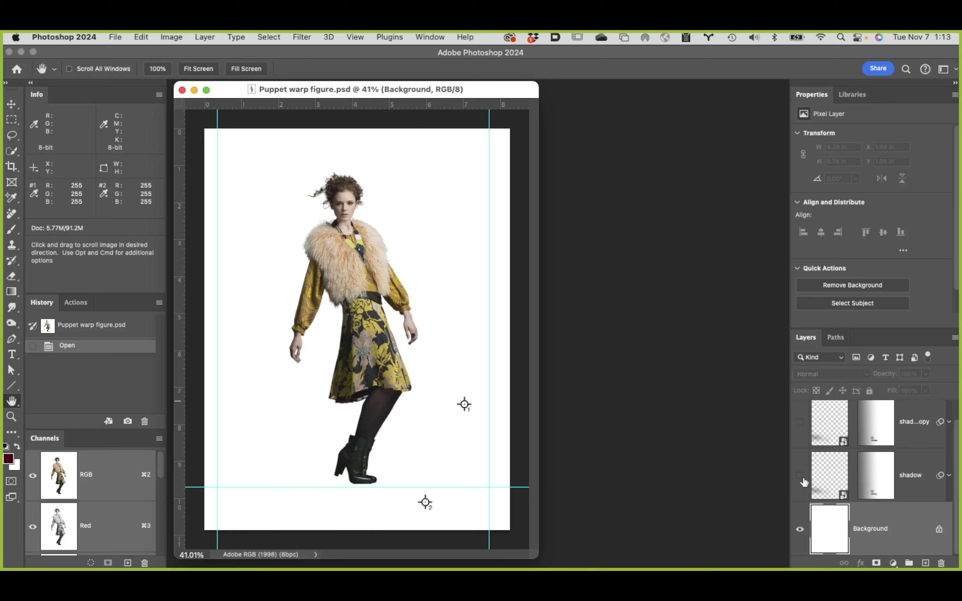
Step: Toggle the Figure group's visibility off and on, expand the group, and examine its adjustment and retouching layers and masks
scroll(804, 482, up, 1)
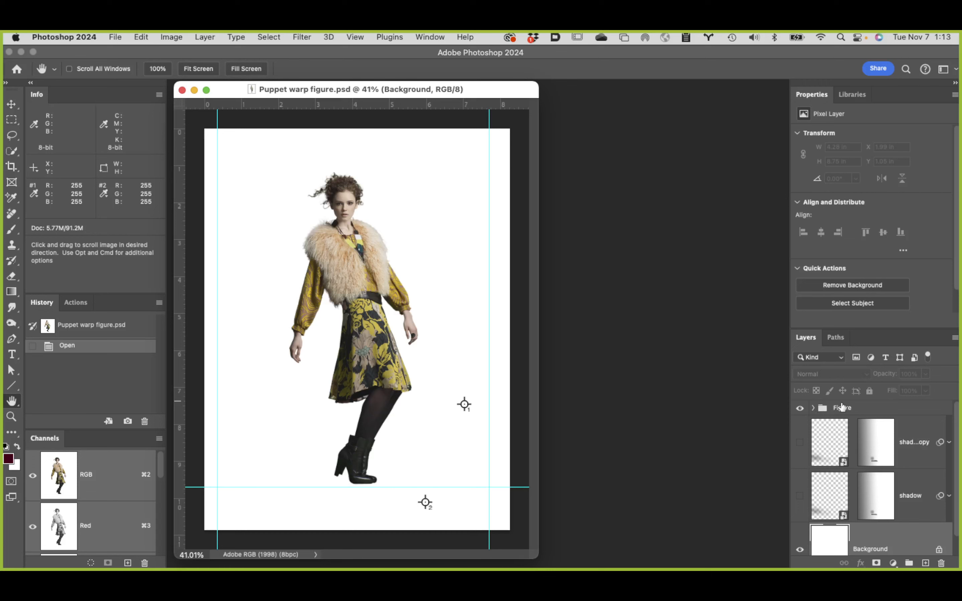
click(799, 408)
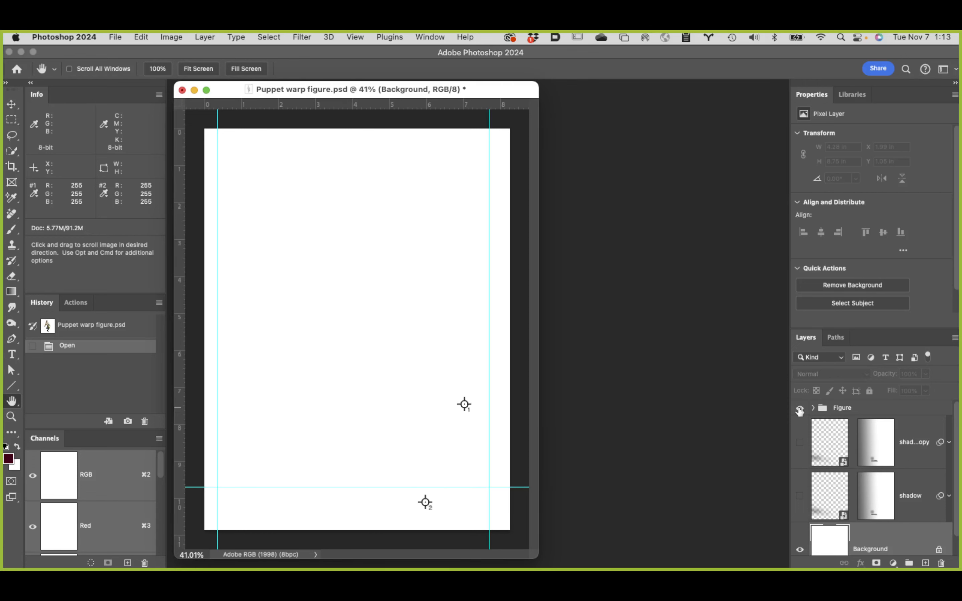
click(800, 409)
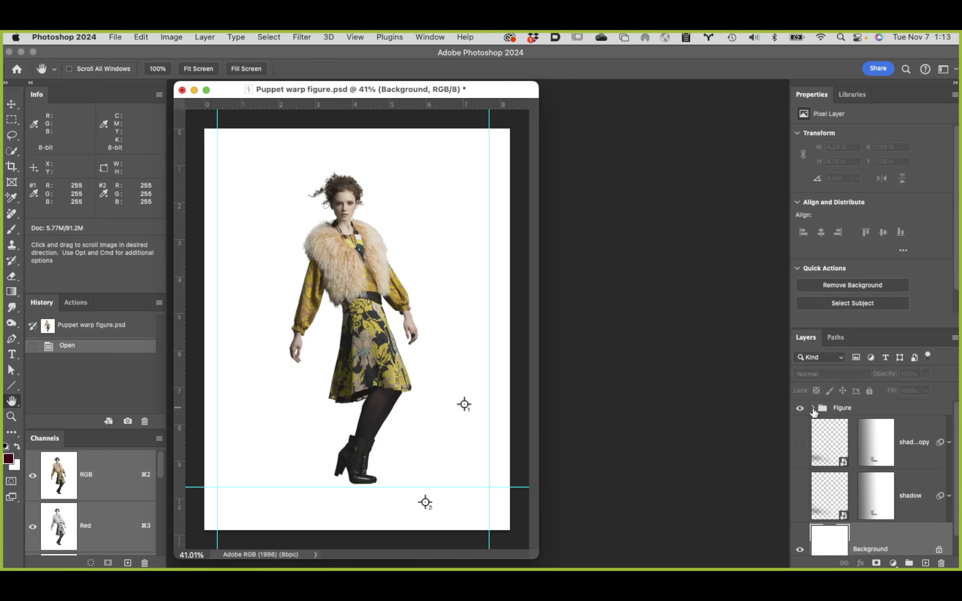
click(813, 408)
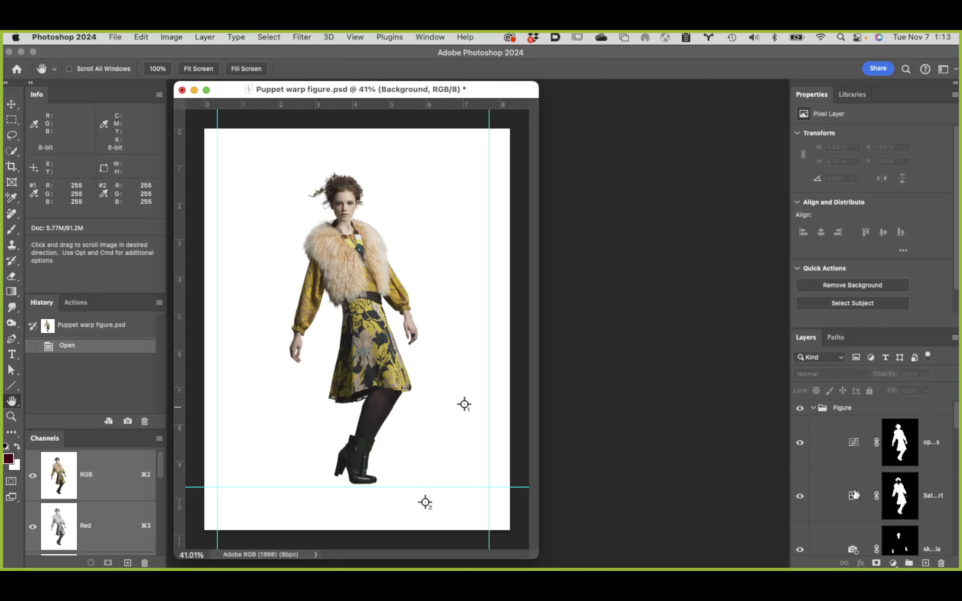
scroll(854, 494, down, 5)
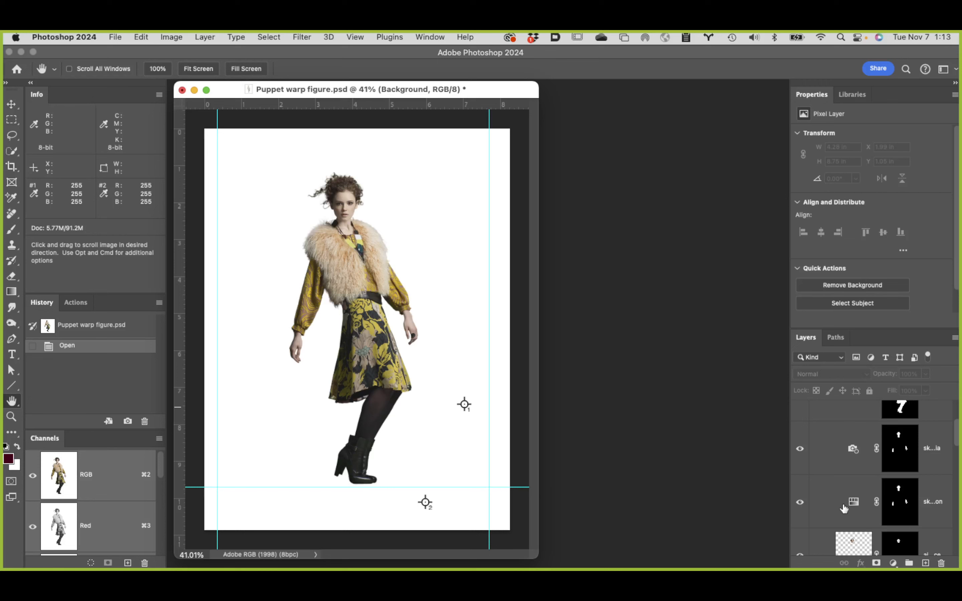
scroll(845, 508, down, 2)
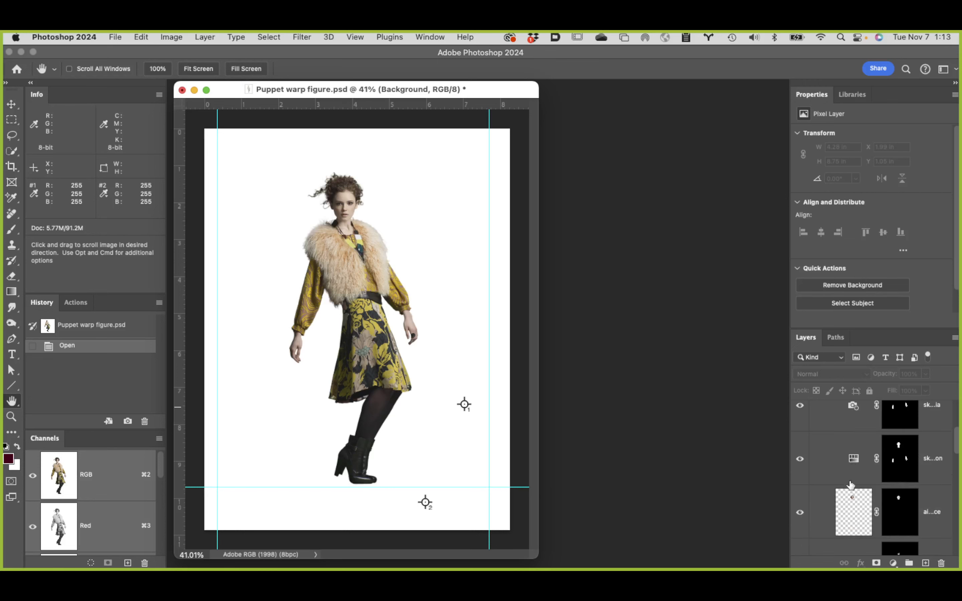
scroll(852, 479, down, 4)
scroll(853, 480, down, 6)
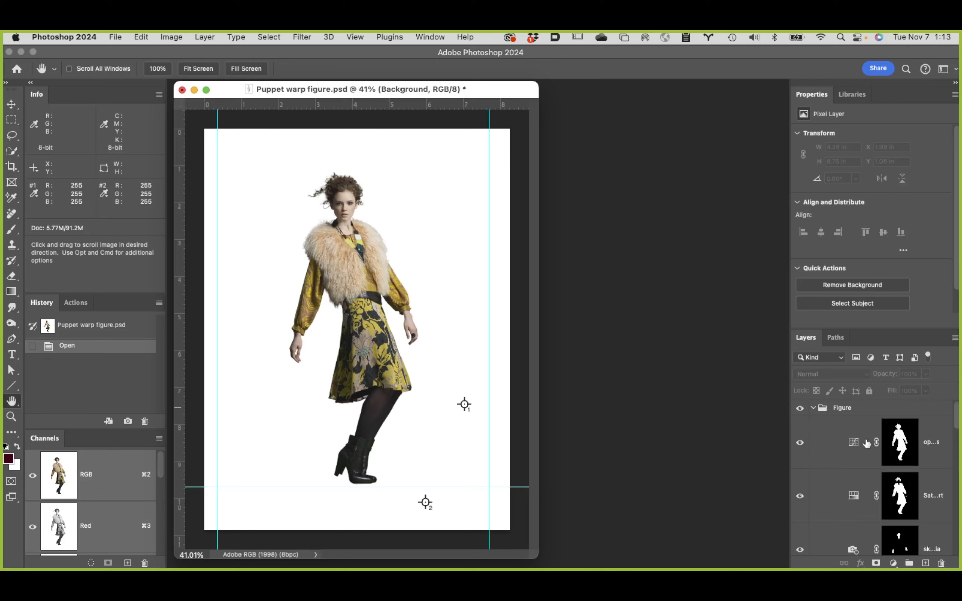
Step: Collapse the Figure group and hide the white Background layer
click(813, 409)
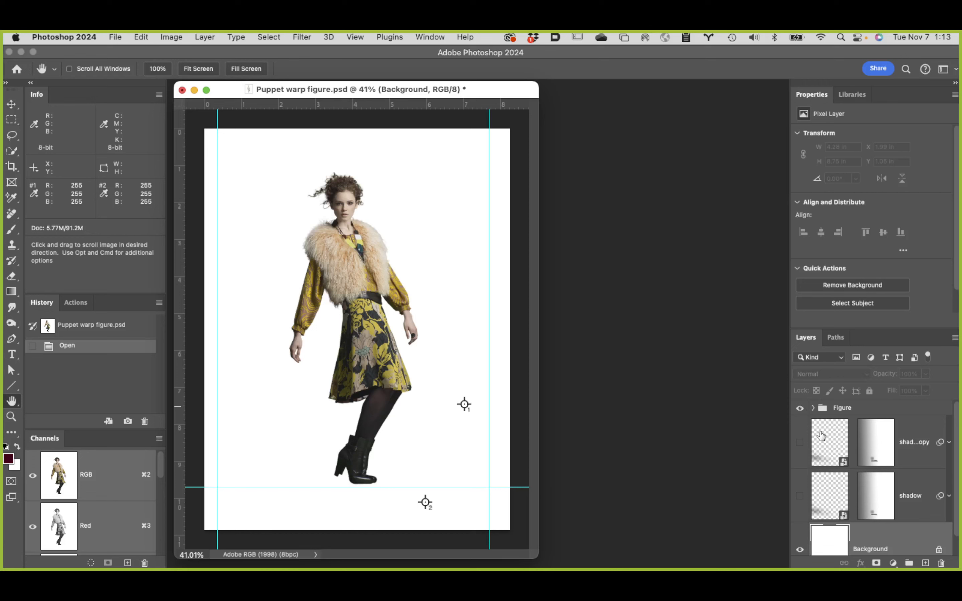
scroll(850, 500, down, 1)
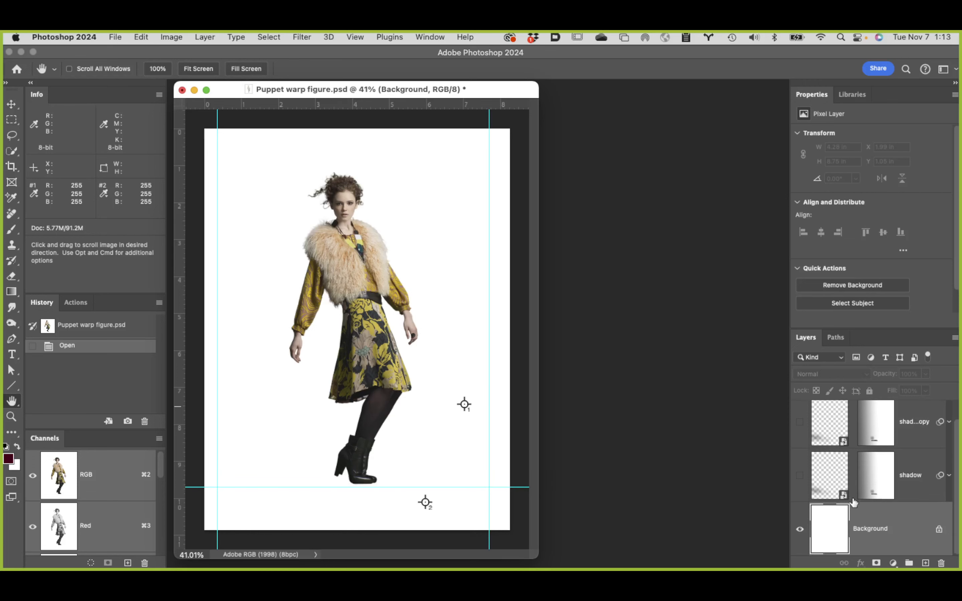
click(800, 529)
scroll(799, 457, up, 1)
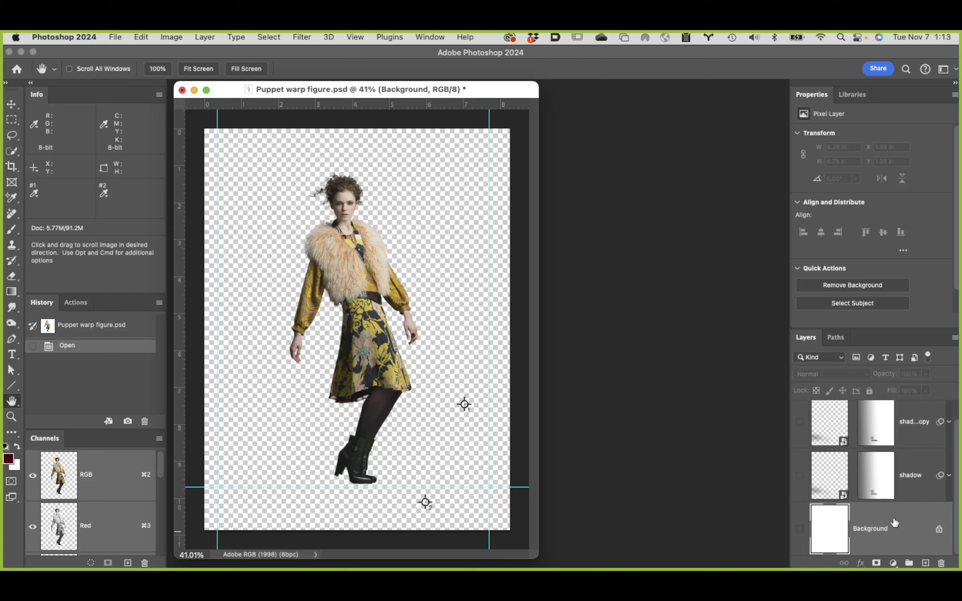
scroll(889, 521, up, 2)
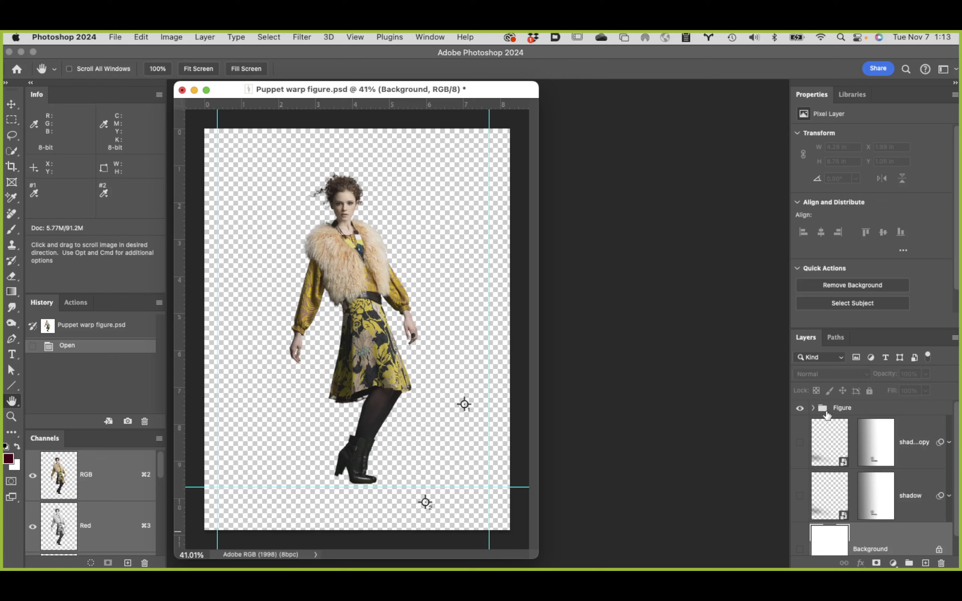
scroll(870, 503, down, 2)
scroll(870, 503, up, 2)
Step: Convert the Figure group to a Smart Object
click(830, 410)
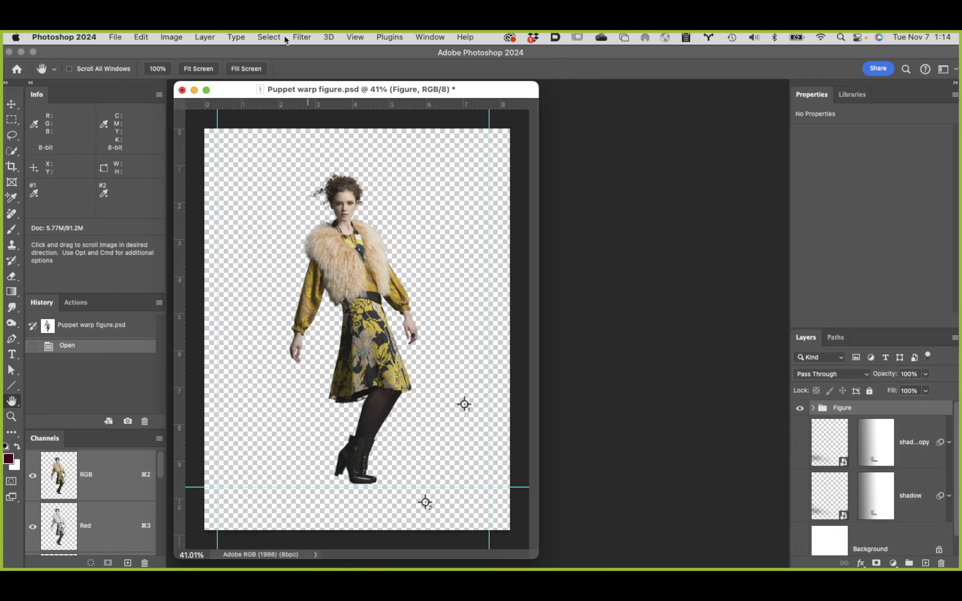
click(206, 37)
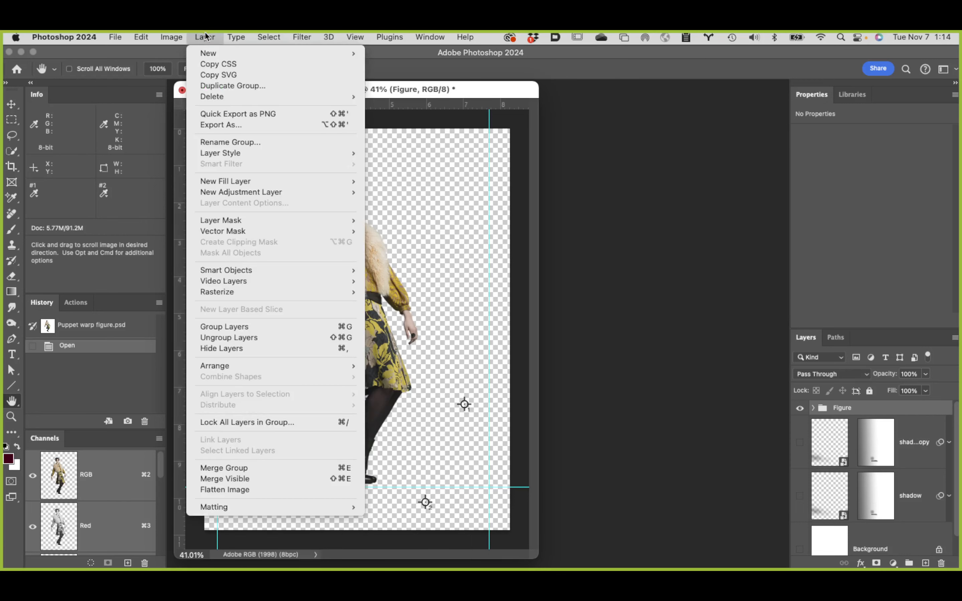
mouse_move(262, 271)
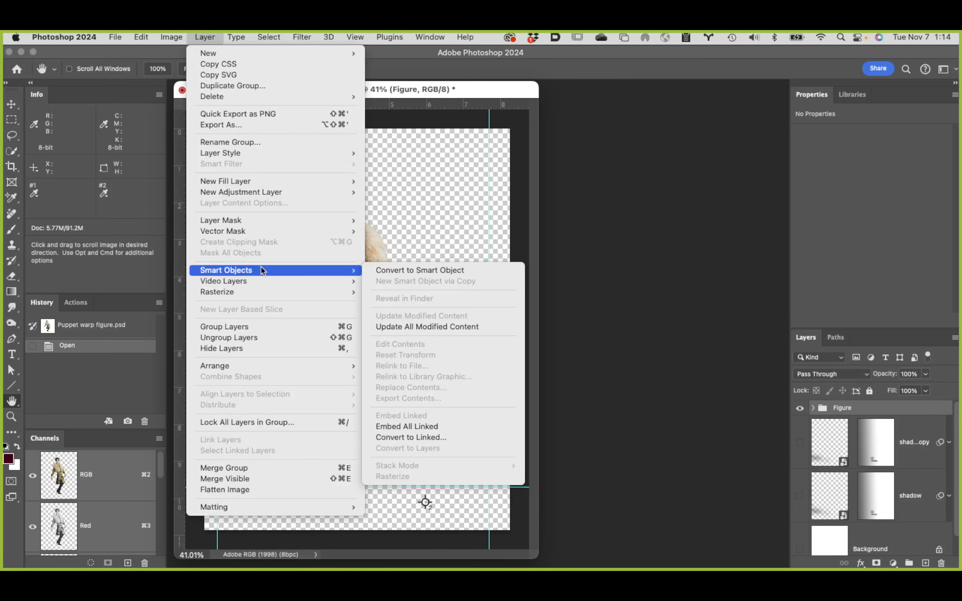
click(412, 271)
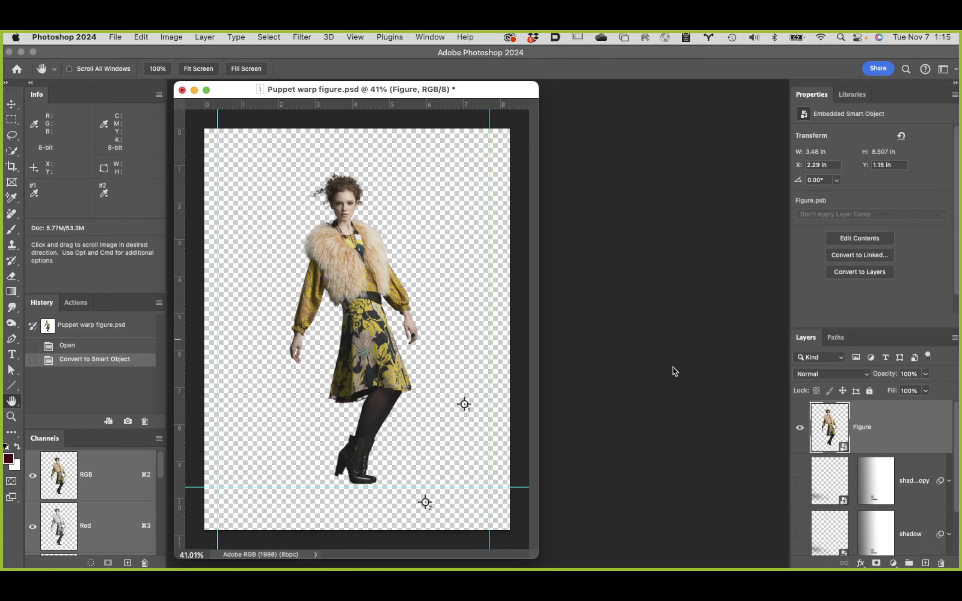
Step: Start Puppet Warp on the Figure smart object, shift the document window aside, and show the warp mesh
click(140, 37)
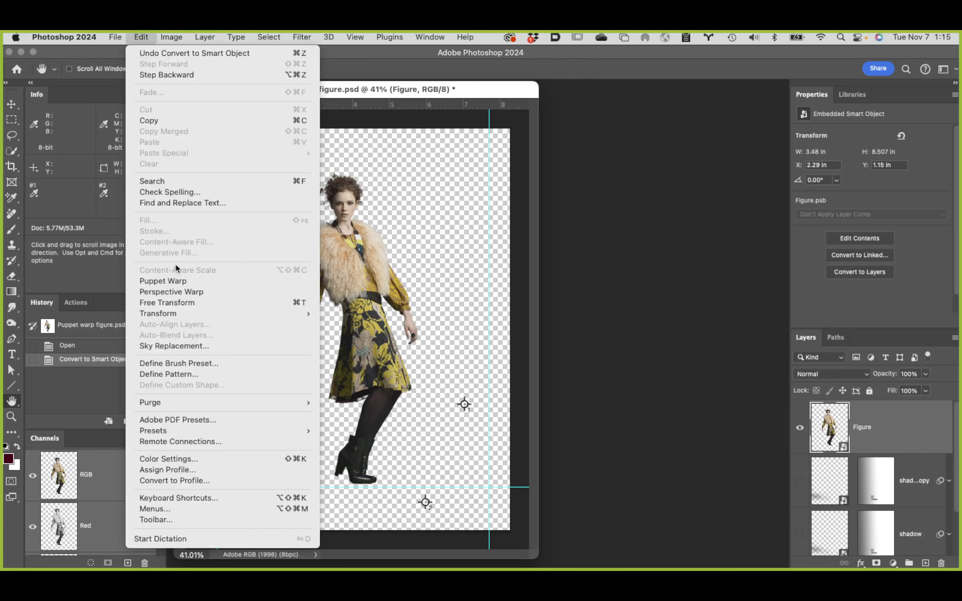
click(163, 281)
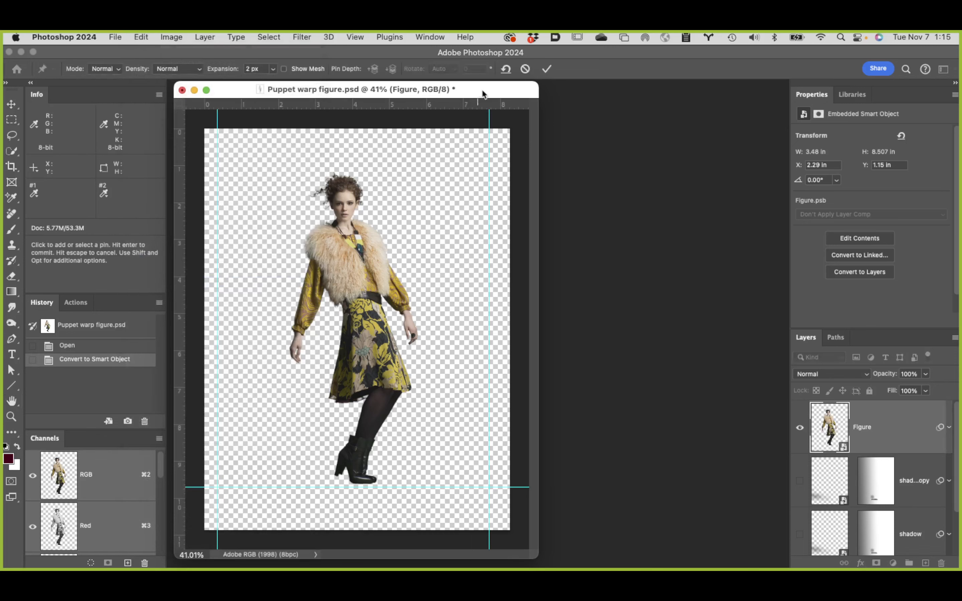
drag(494, 88, 535, 88)
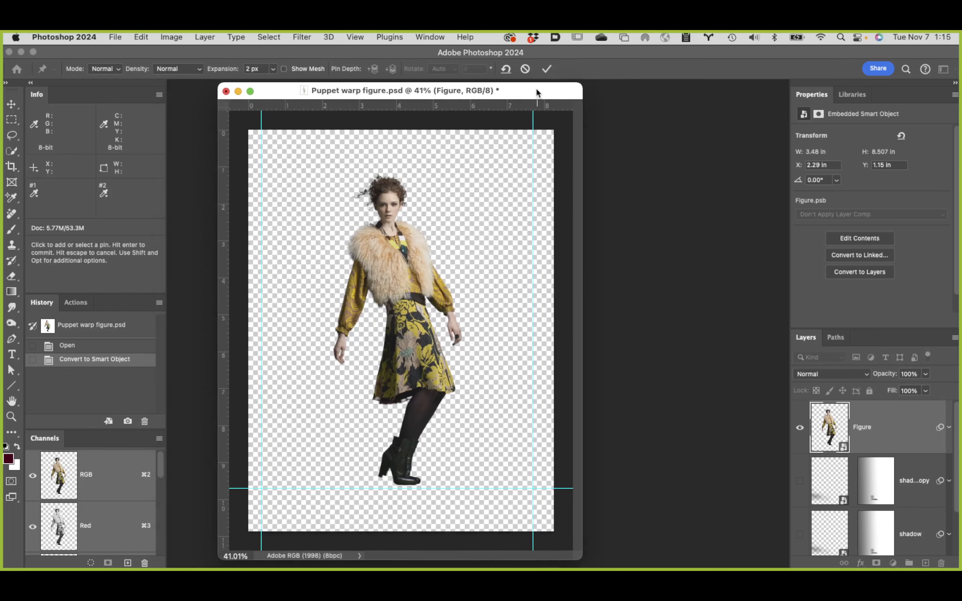
click(12, 400)
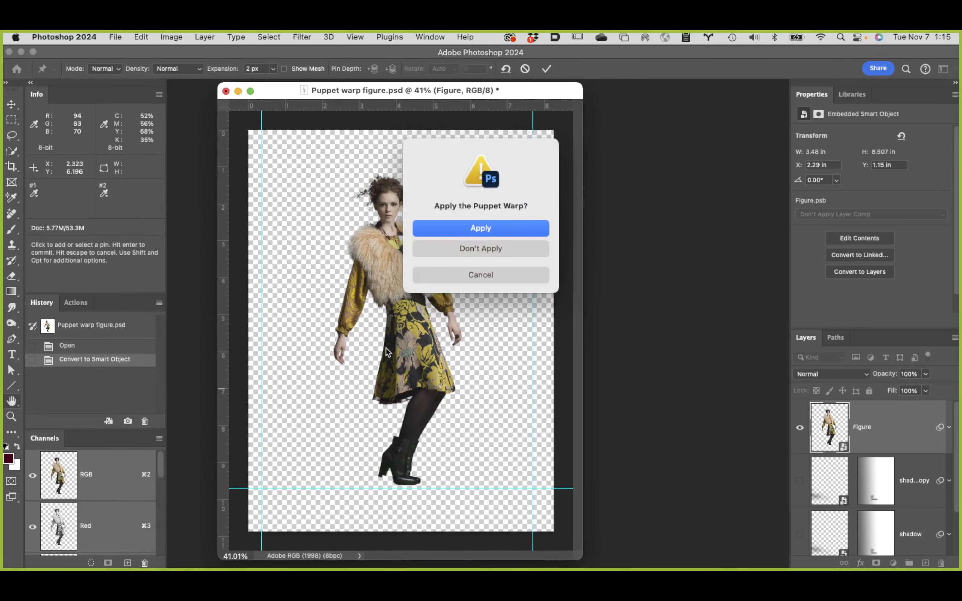
click(520, 275)
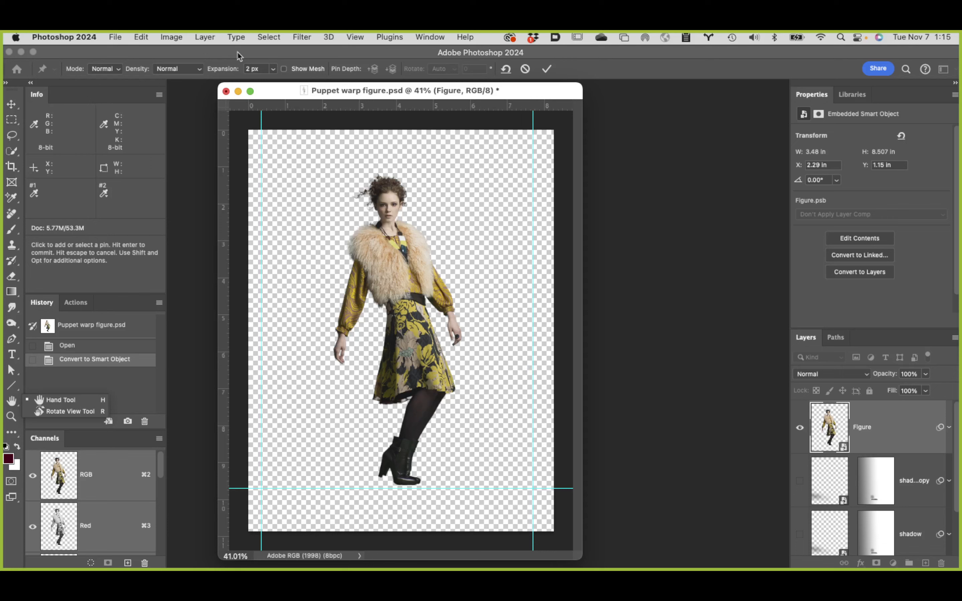
click(284, 70)
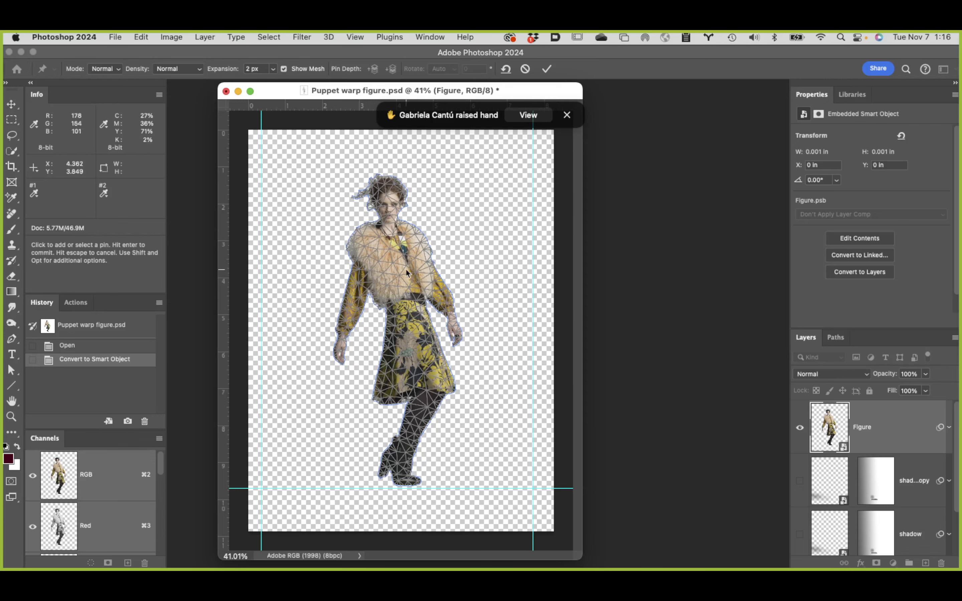
Step: Move the document window further aside and commit the Puppet Warp on the Figure layer as a smart filter
drag(281, 89, 310, 88)
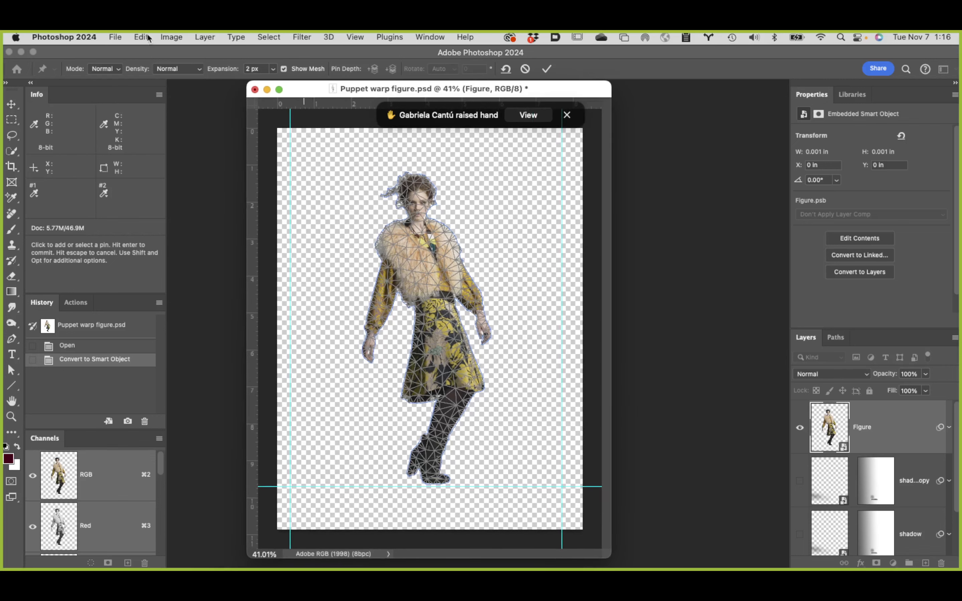
click(141, 35)
click(141, 35)
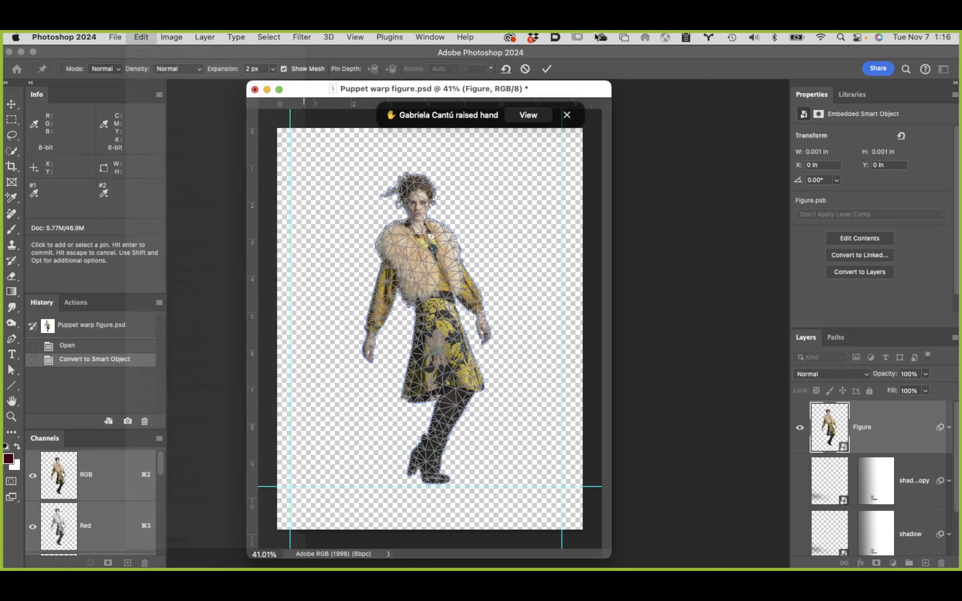
key(Return)
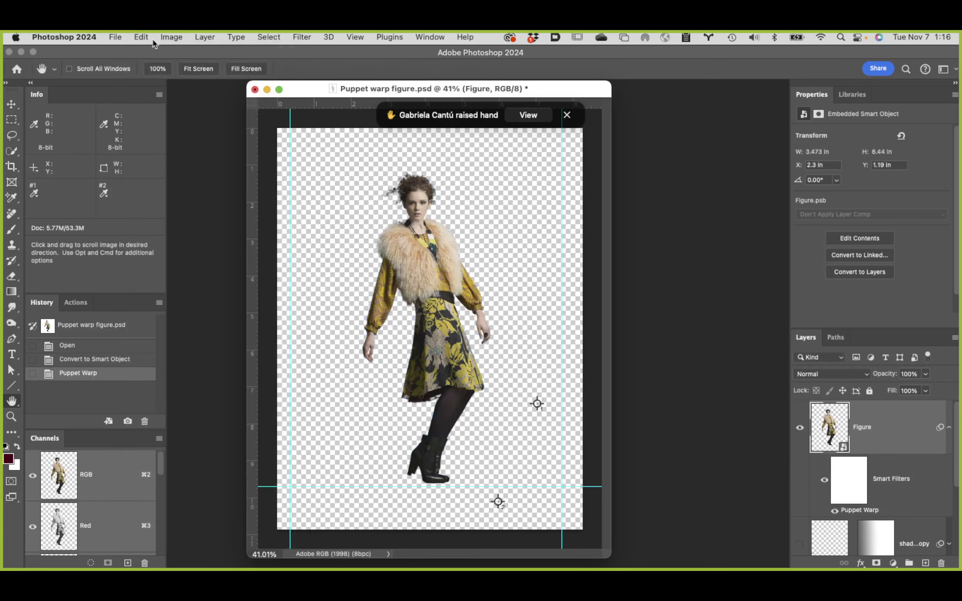
click(141, 37)
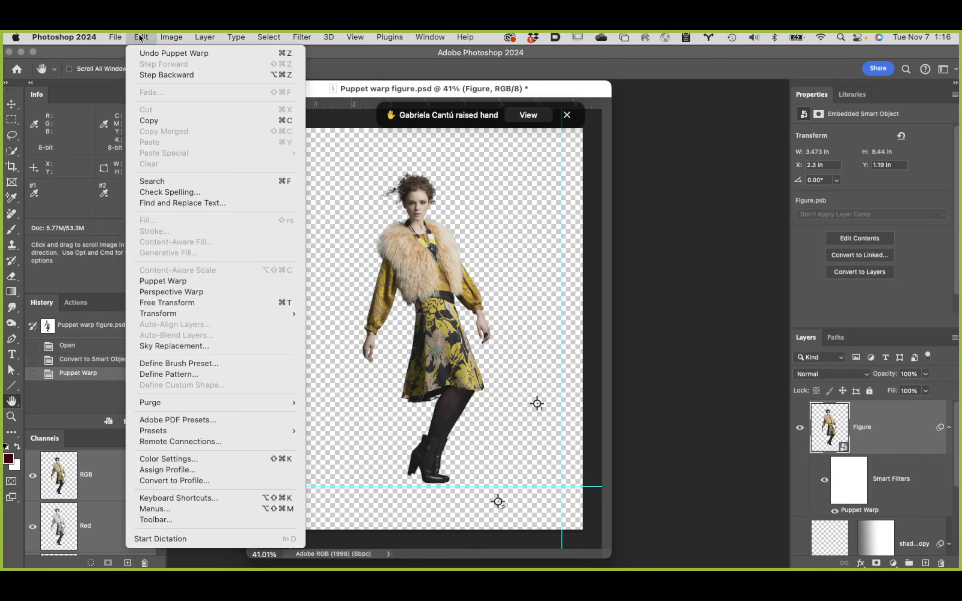
mouse_move(190, 314)
click(549, 342)
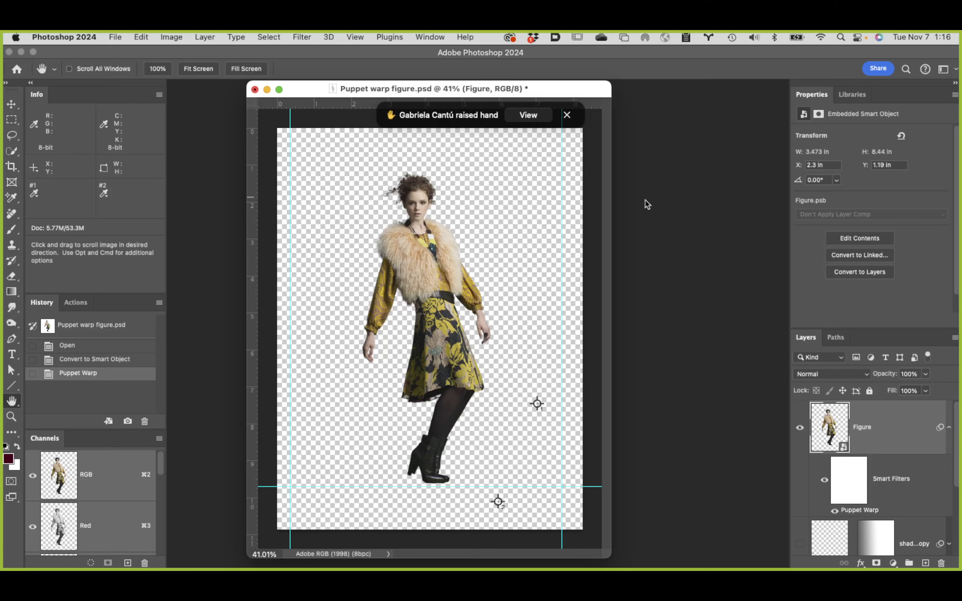
Step: Start Puppet Warp again on the Figure layer and dismiss the raised-hand notification covering the document
click(141, 35)
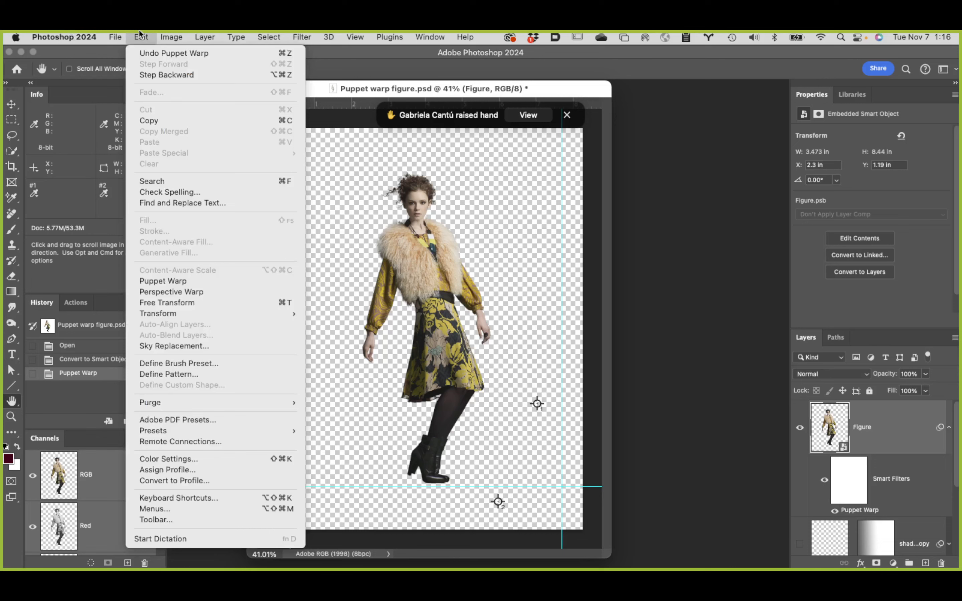
click(186, 281)
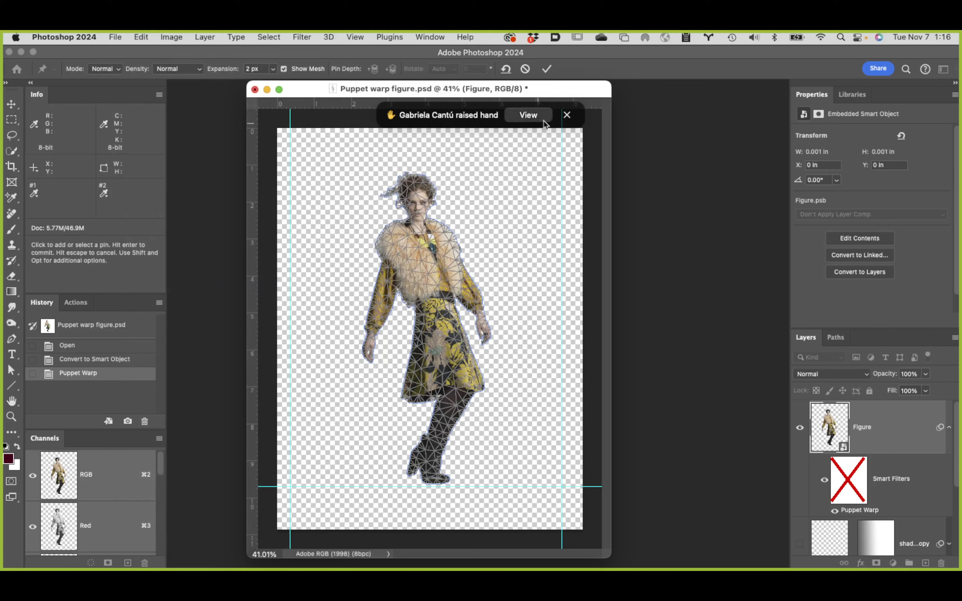
click(567, 115)
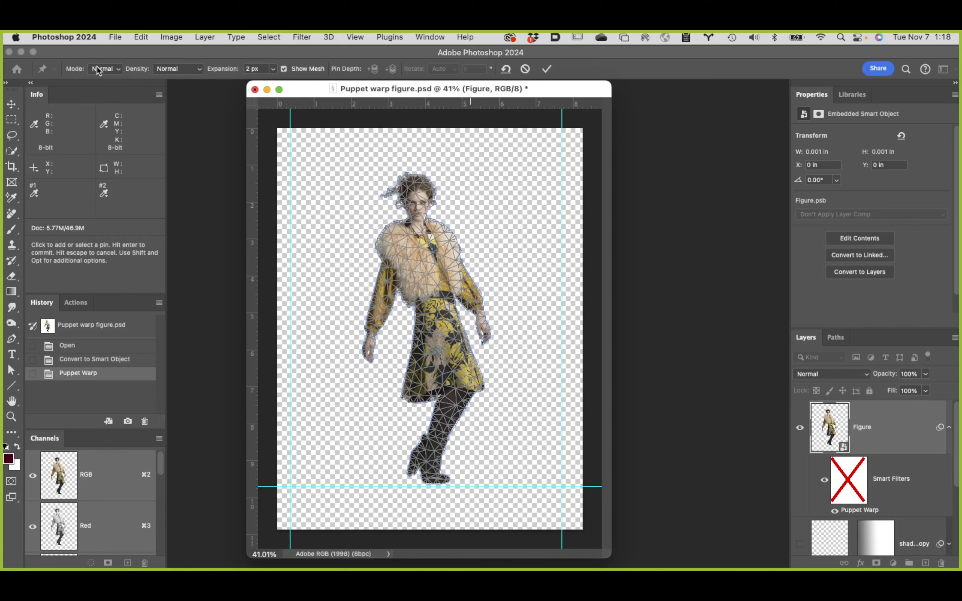
Step: Review the available Mode and Density options for the Puppet Warp
click(115, 70)
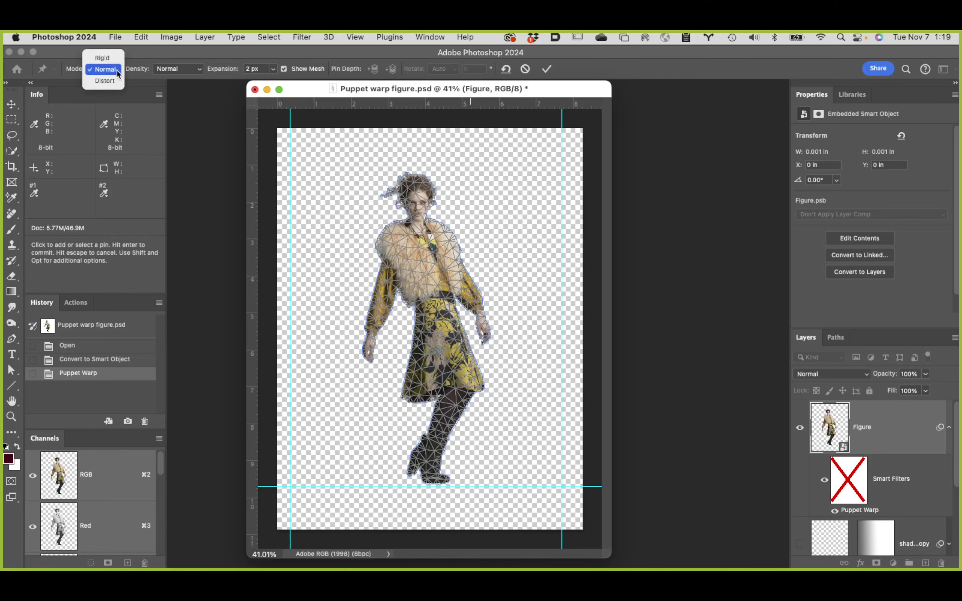
click(155, 52)
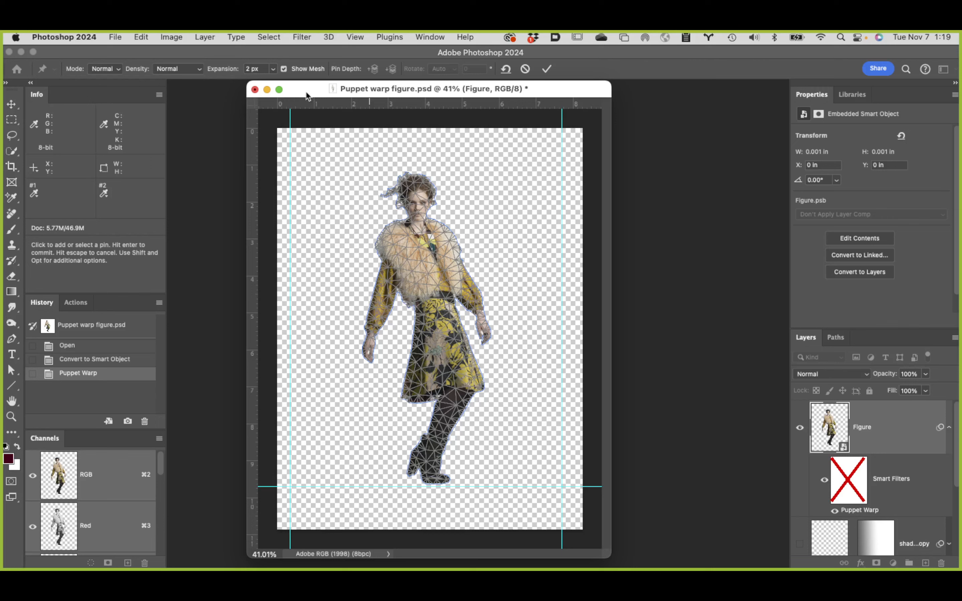
click(184, 71)
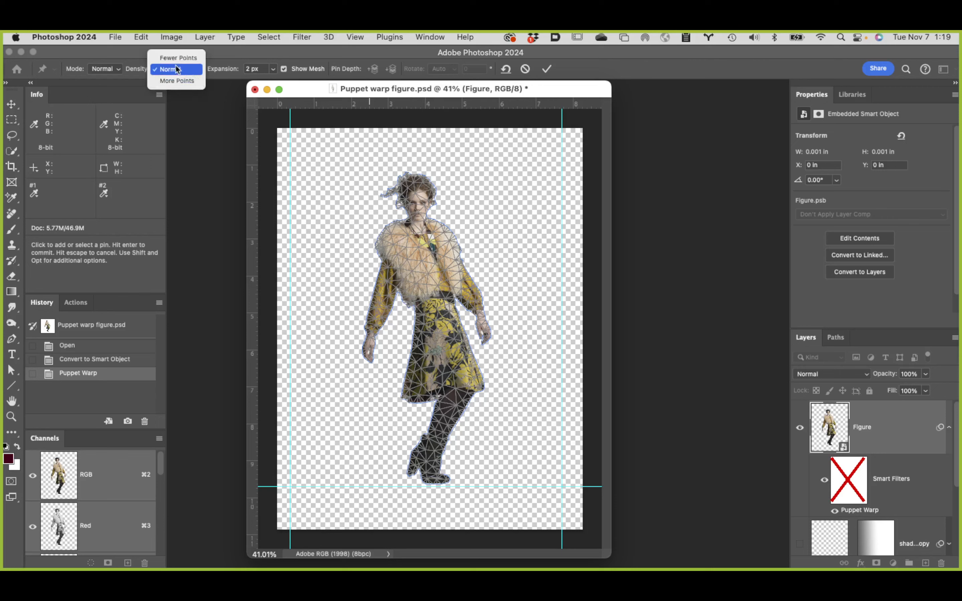
click(177, 71)
click(104, 69)
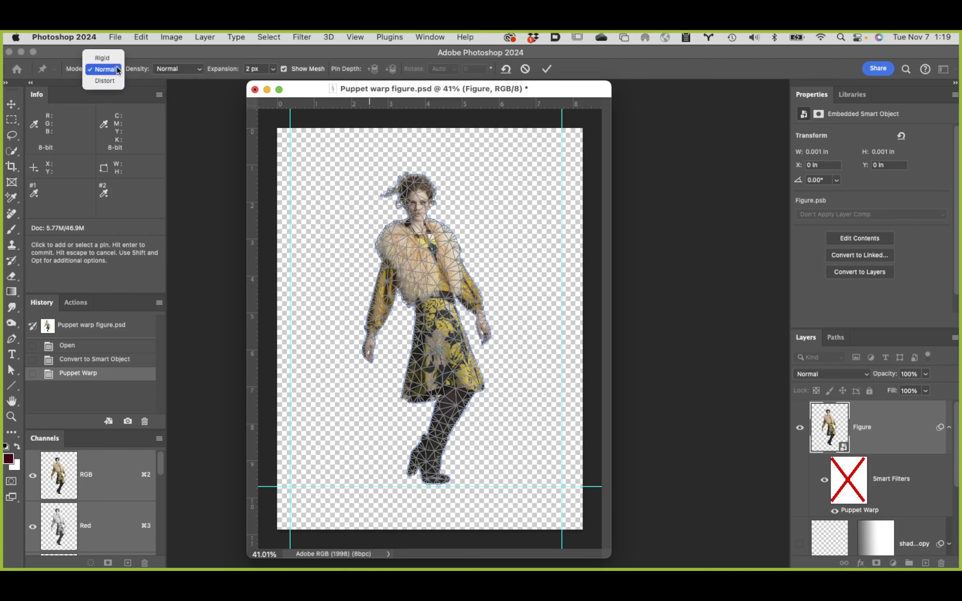
click(173, 50)
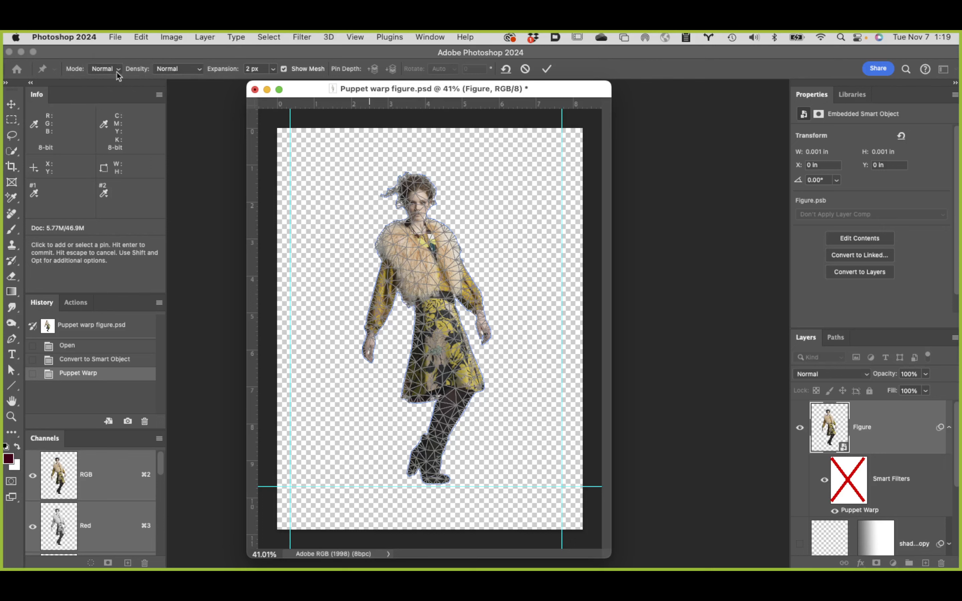
Step: Compare the Puppet Warp mesh at Fewer Points and Normal density, and set the density to More Points
click(193, 74)
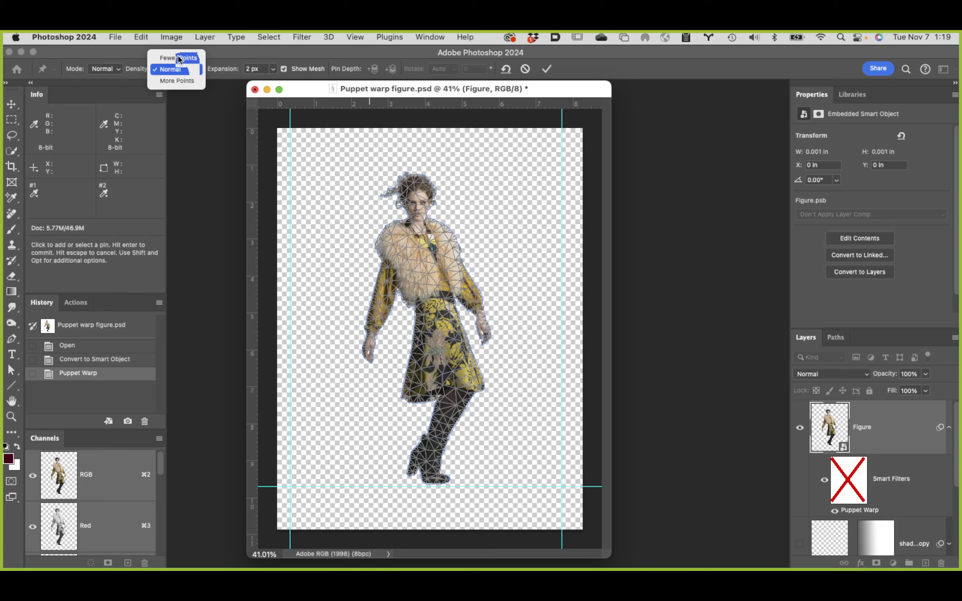
click(180, 59)
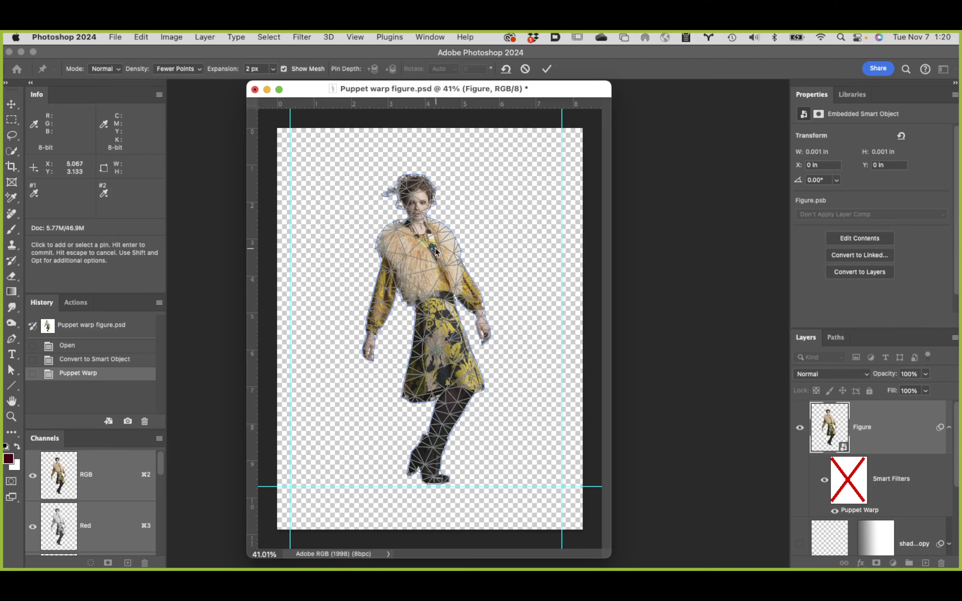
click(183, 70)
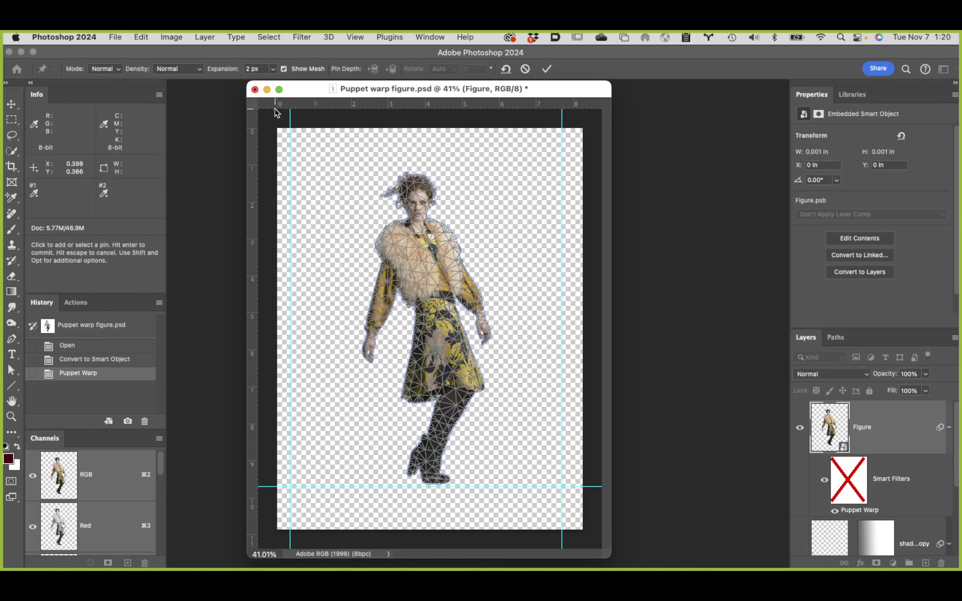
click(192, 71)
click(178, 79)
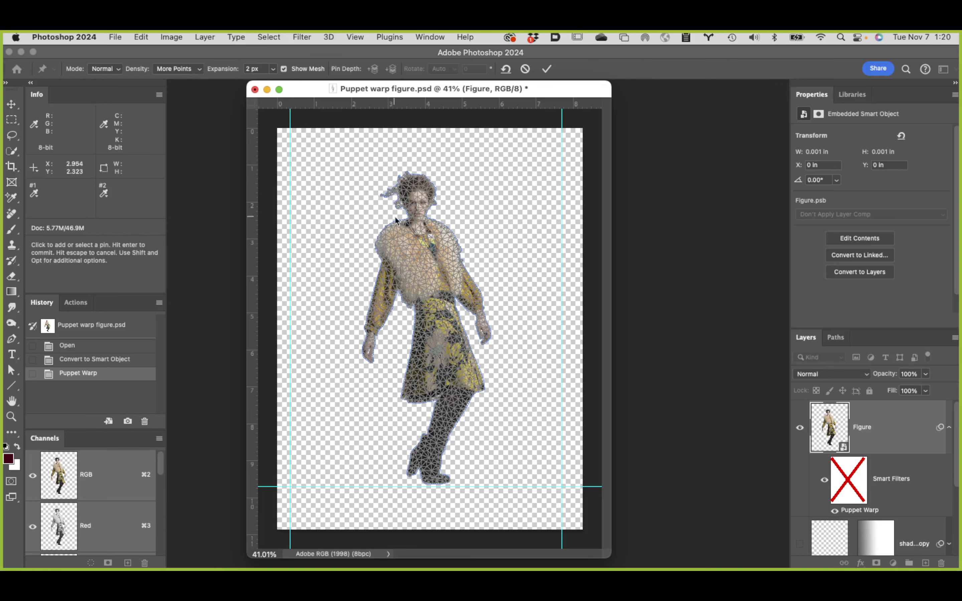
Step: Examine the dense warp mesh around the figure's head, hair and fur collar at 200% zoom
key(super+space)
click(441, 204)
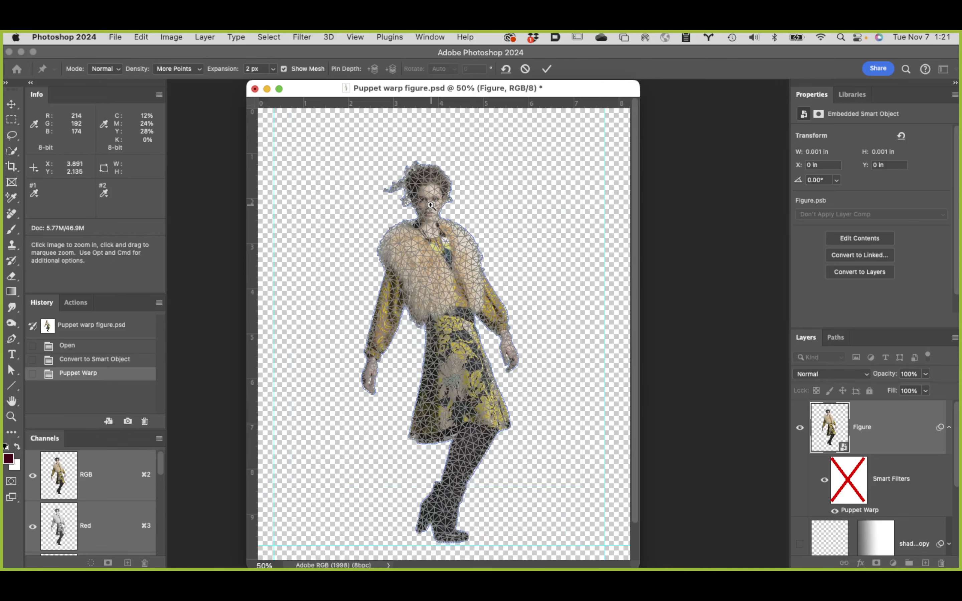
click(431, 206)
click(493, 233)
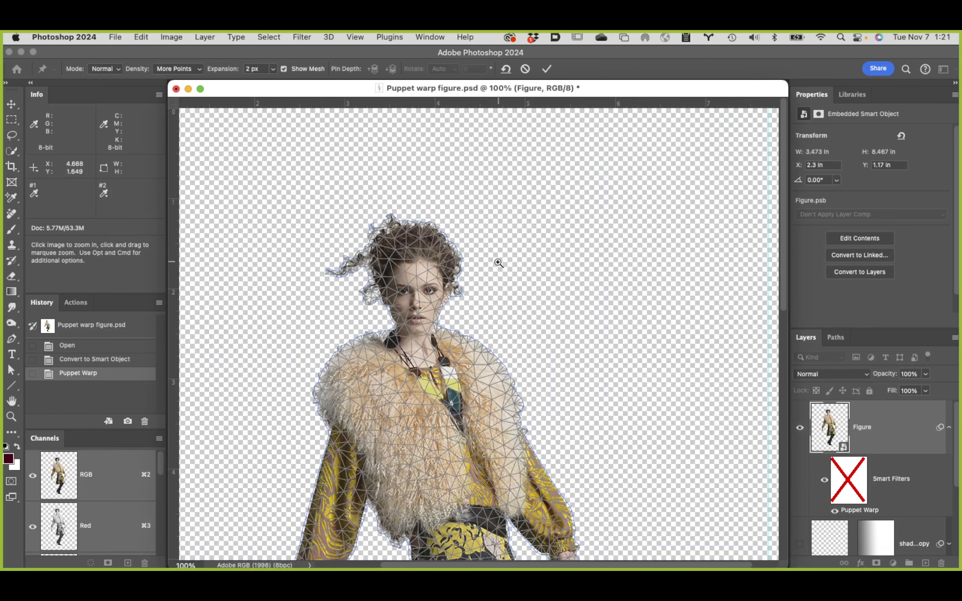
click(460, 271)
scroll(457, 286, down, 3)
scroll(457, 290, left, 3)
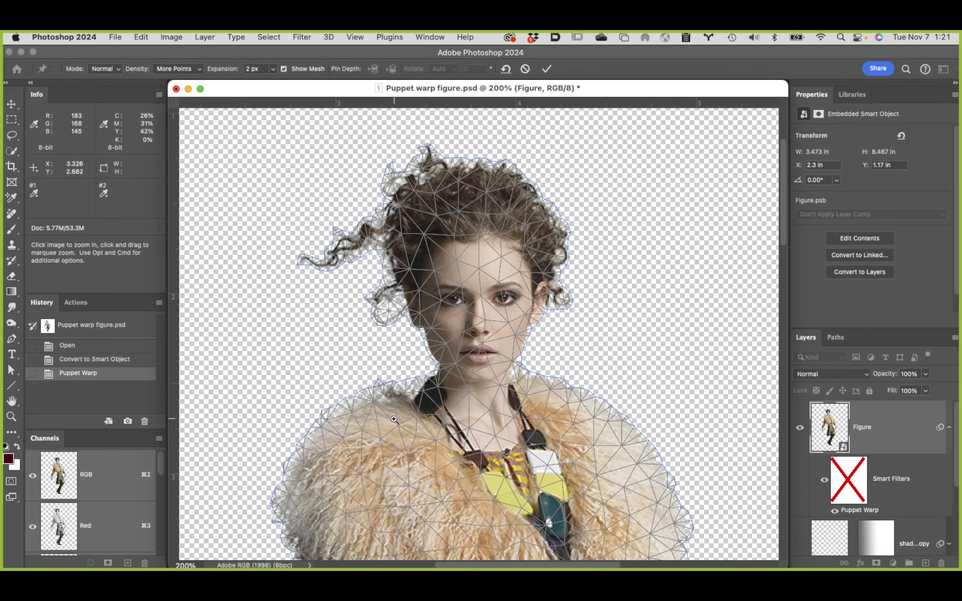
scroll(456, 303, down, 2)
scroll(458, 303, down, 1)
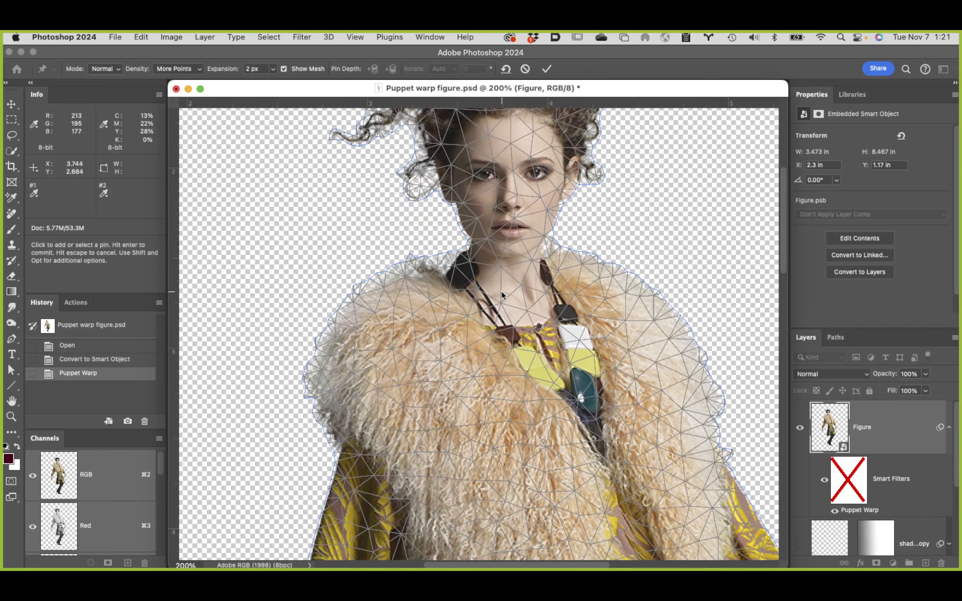
Step: Examine the mesh around the model's right sleeve and waist, and check the Puppet Warp Expansion setting
scroll(453, 223, down, 2)
scroll(453, 223, left, 1)
scroll(454, 223, down, 3)
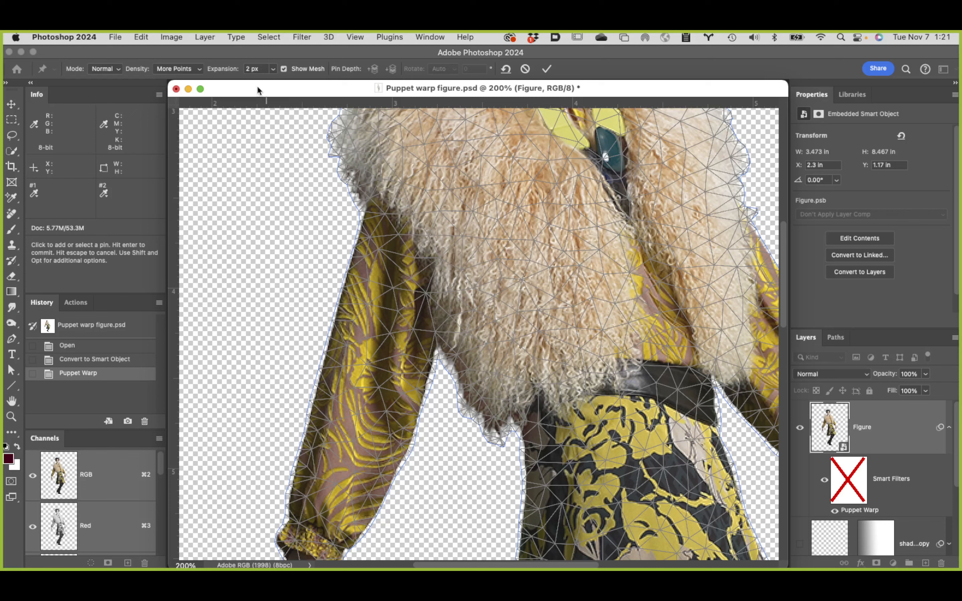
click(272, 69)
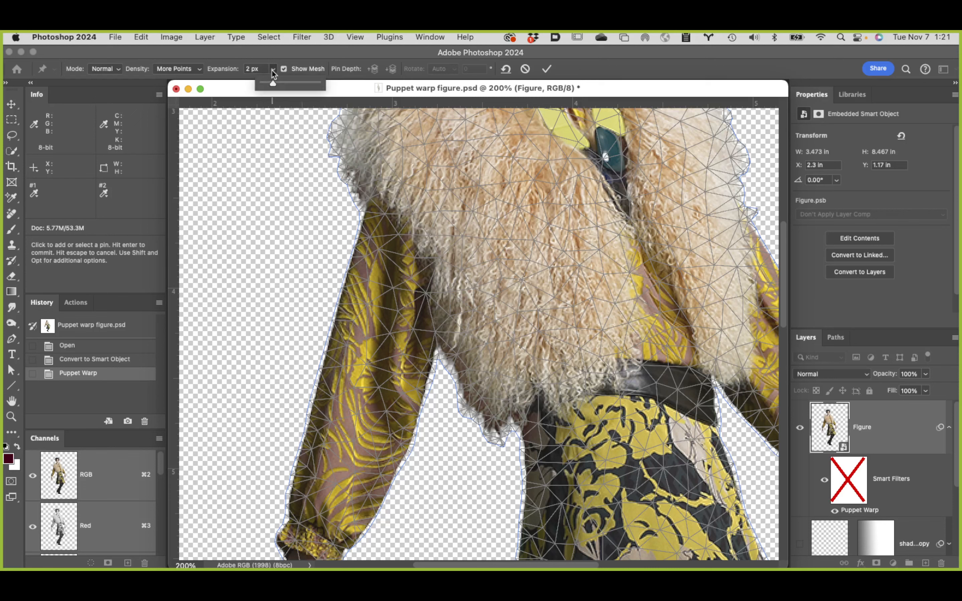
click(273, 50)
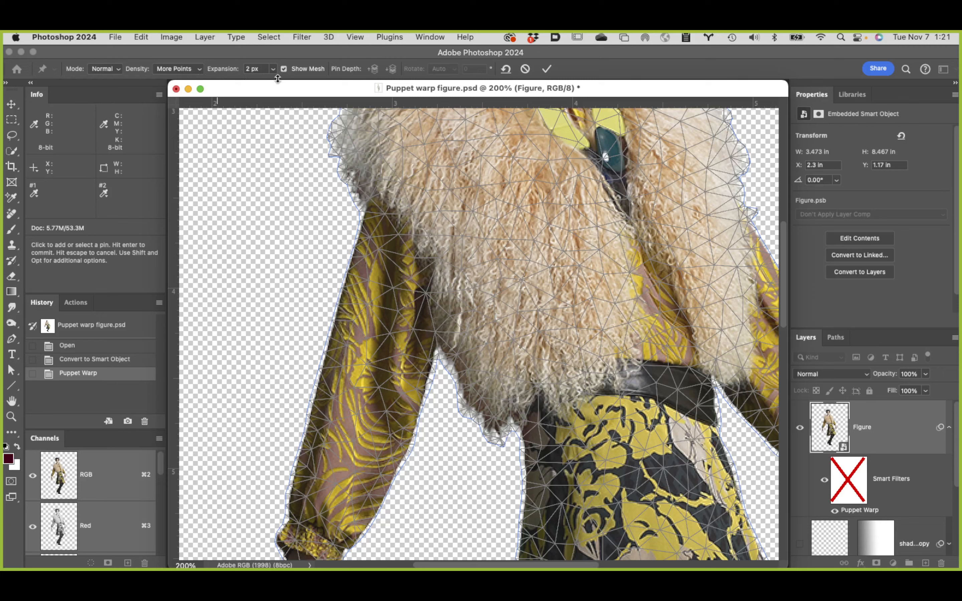
Step: Hide the warp mesh and show the figure at 66.7% zoom
click(283, 69)
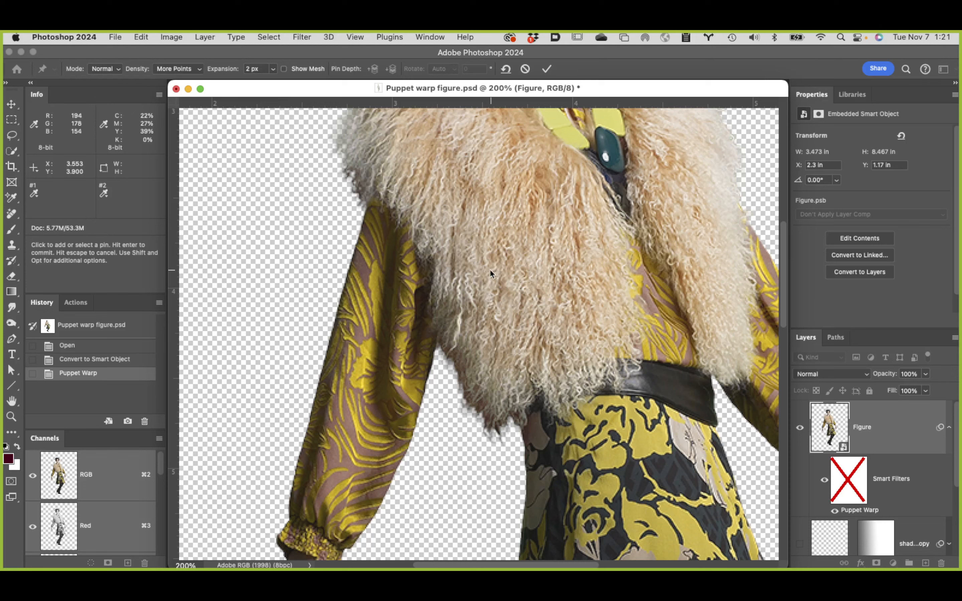
key(super+space)
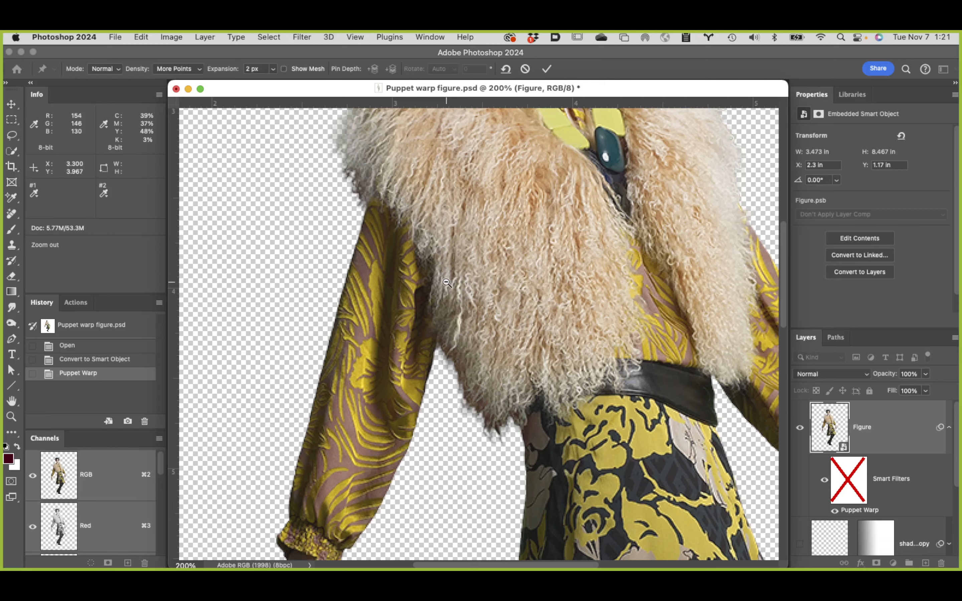
alt+super+click(440, 285)
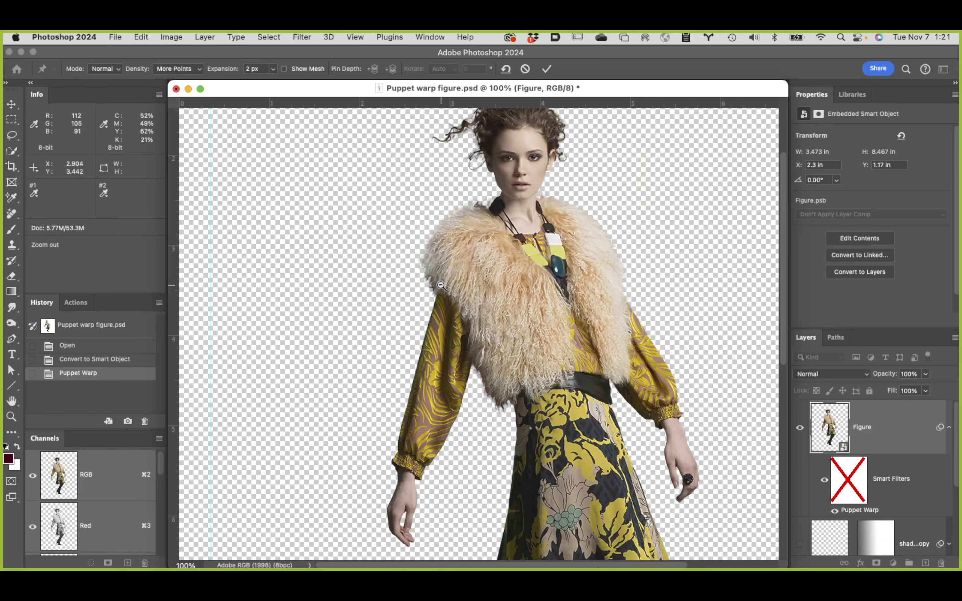
key(super+space)
super+click(468, 301)
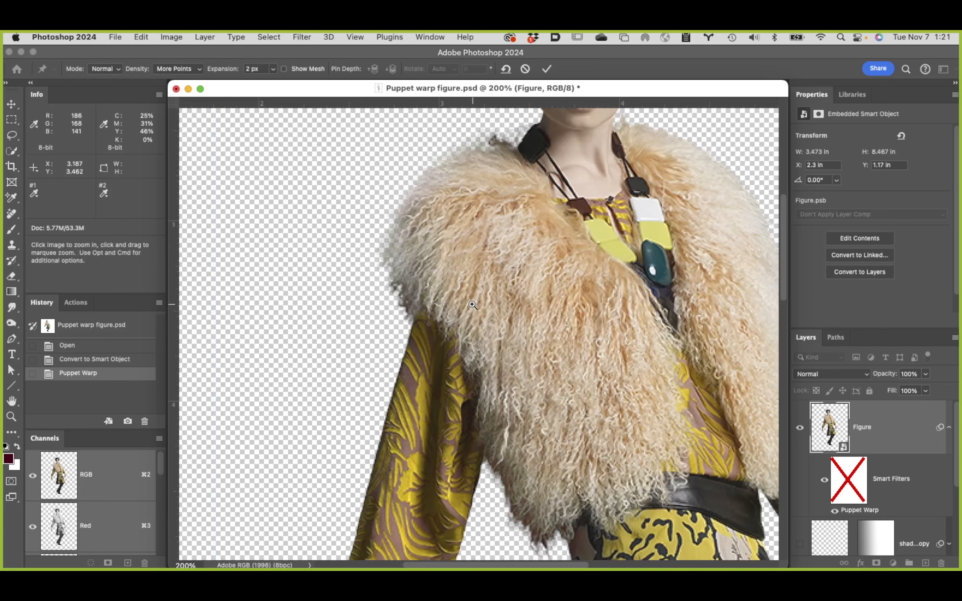
key(alt)
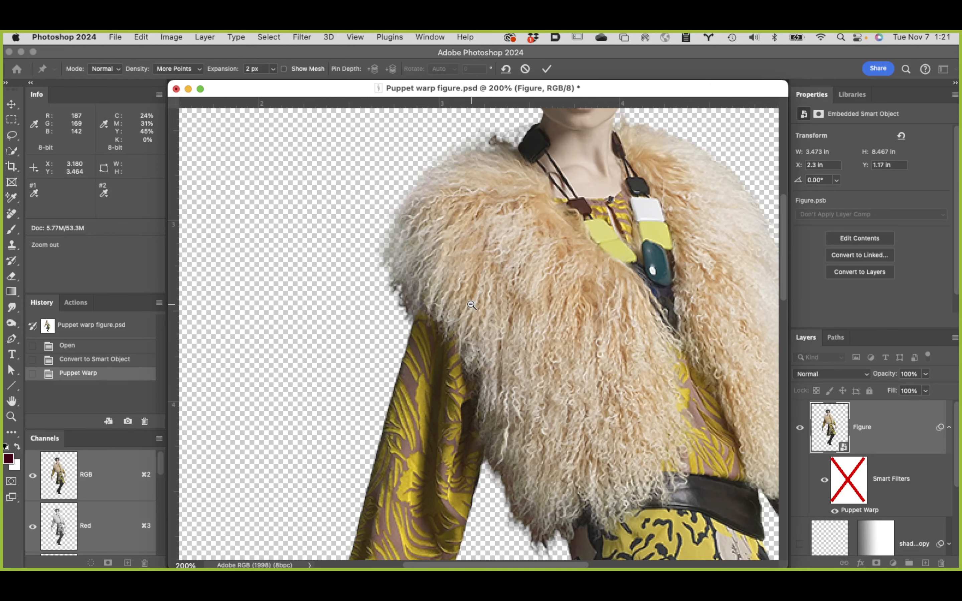
alt+click(470, 306)
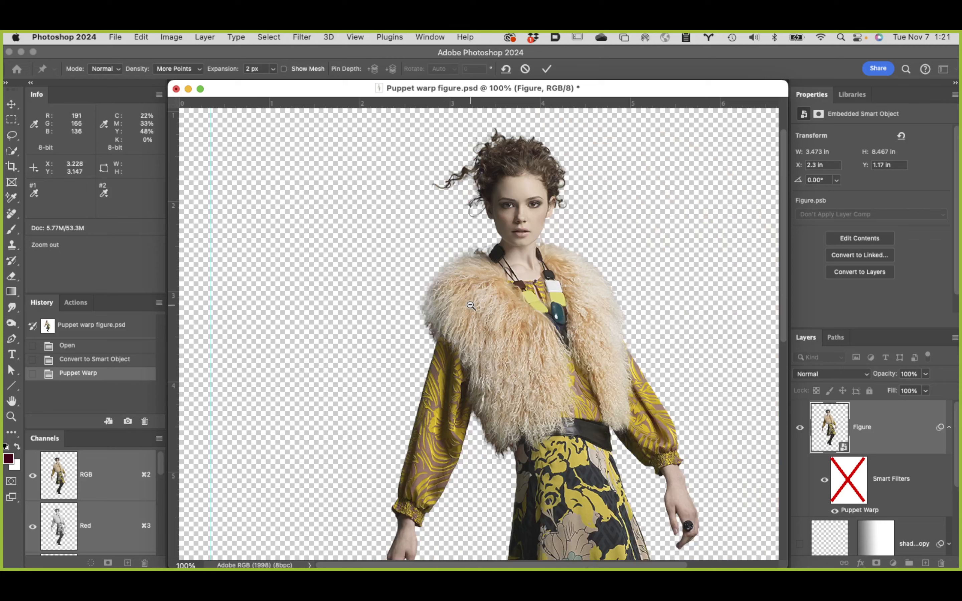
alt+click(470, 305)
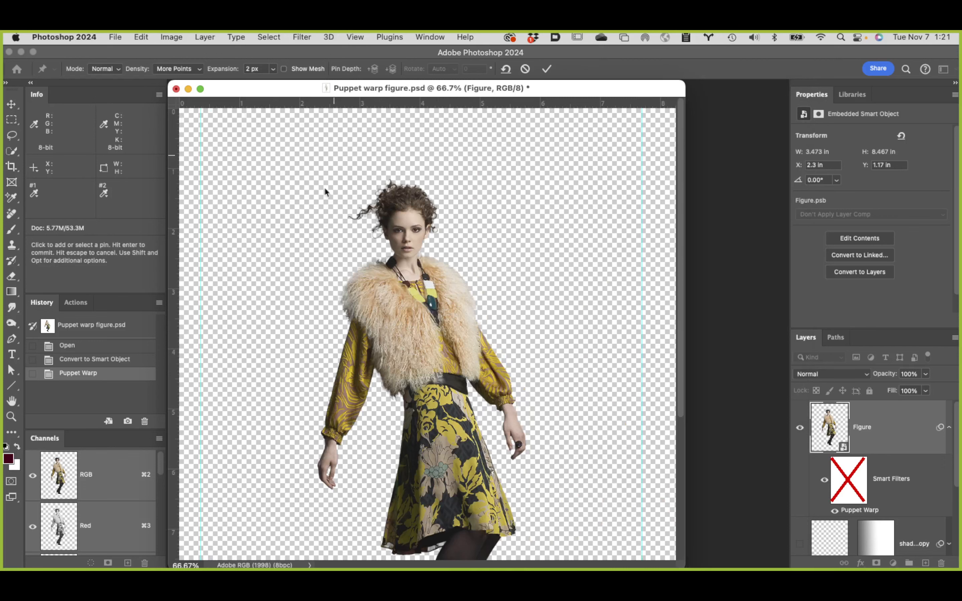
Step: Add Puppet Warp pins at the elbow and wrist of the model's right arm
click(354, 375)
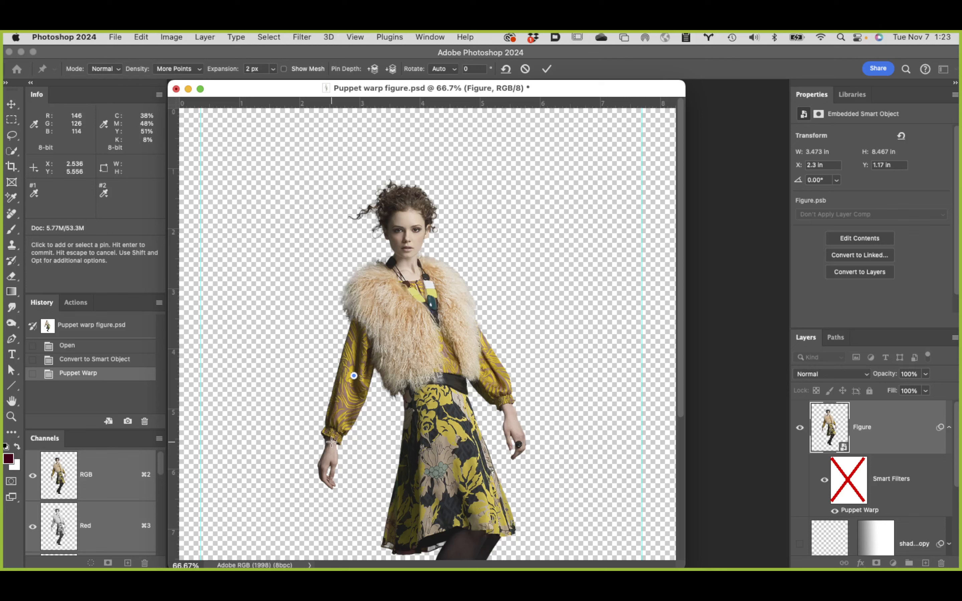
click(331, 442)
click(331, 442)
Step: Try to bend the model's right forearm inward with the wrist pin, undoing each move
drag(330, 443, 426, 423)
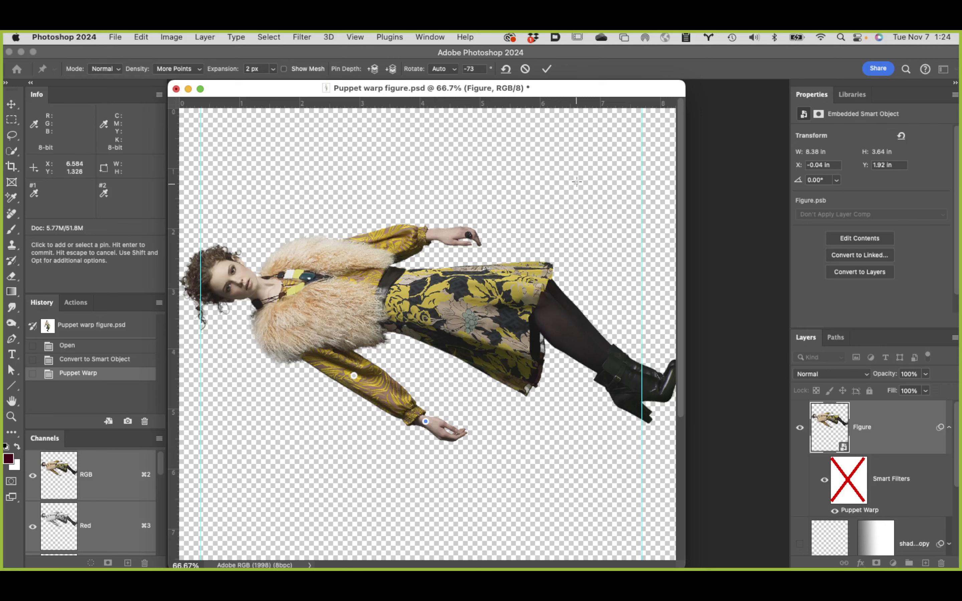
key(super+z)
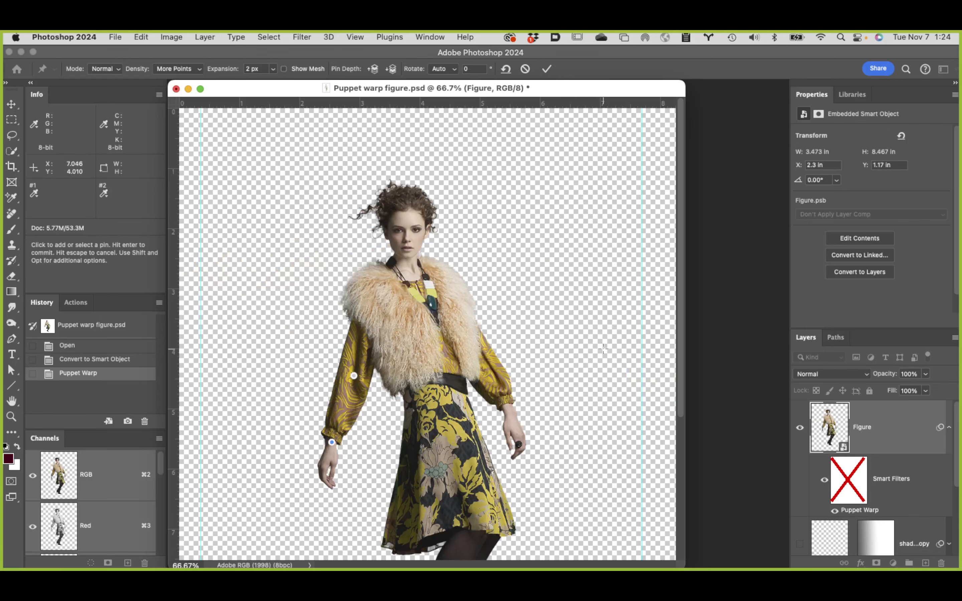
scroll(603, 348, down, 3)
scroll(604, 360, down, 1)
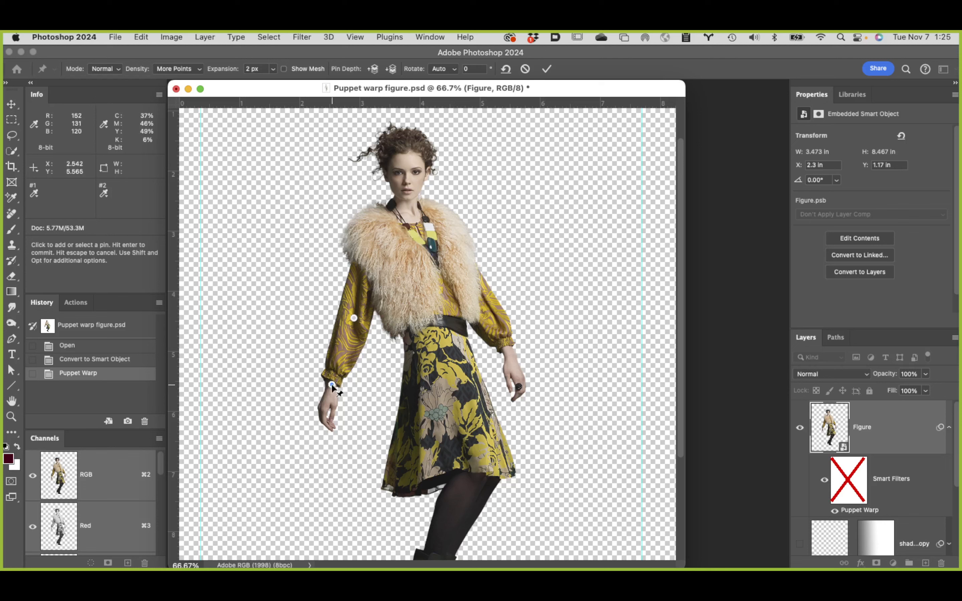
drag(332, 384, 366, 385)
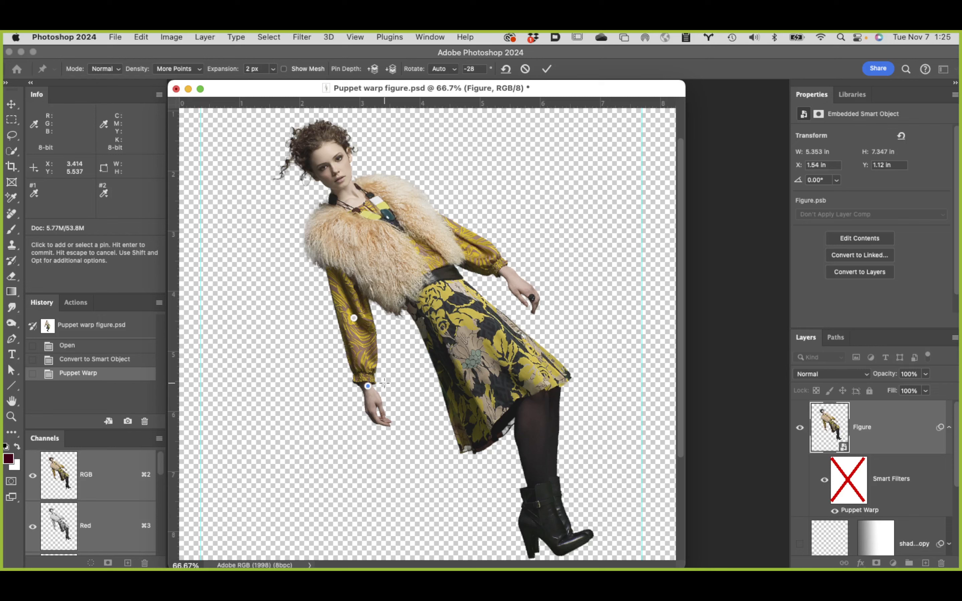
key(super+z)
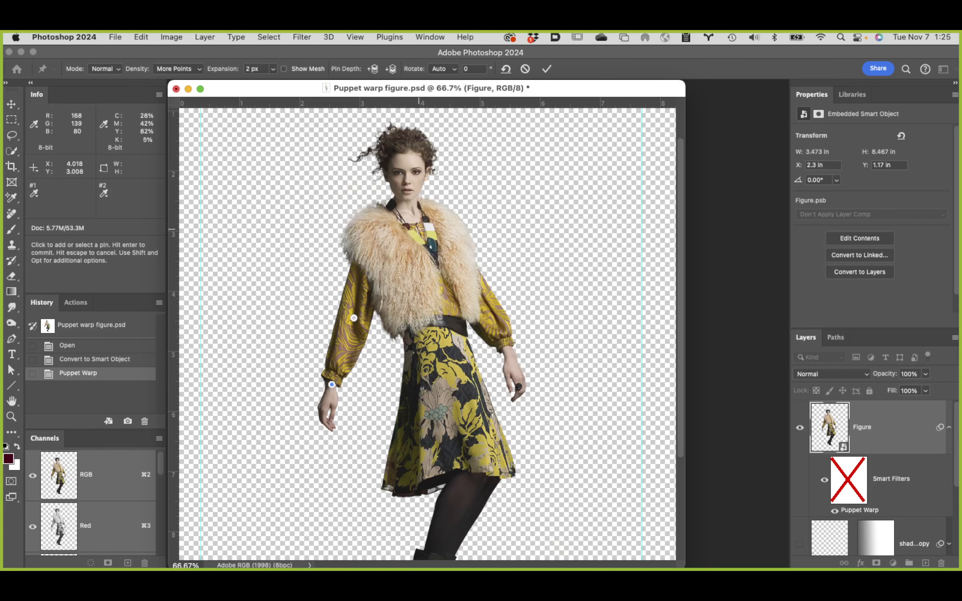
Step: Pin the model's right shoulder, try swinging the forearm inward and back with the wrist pin, and undo the movement
click(370, 222)
click(332, 383)
drag(332, 385, 364, 387)
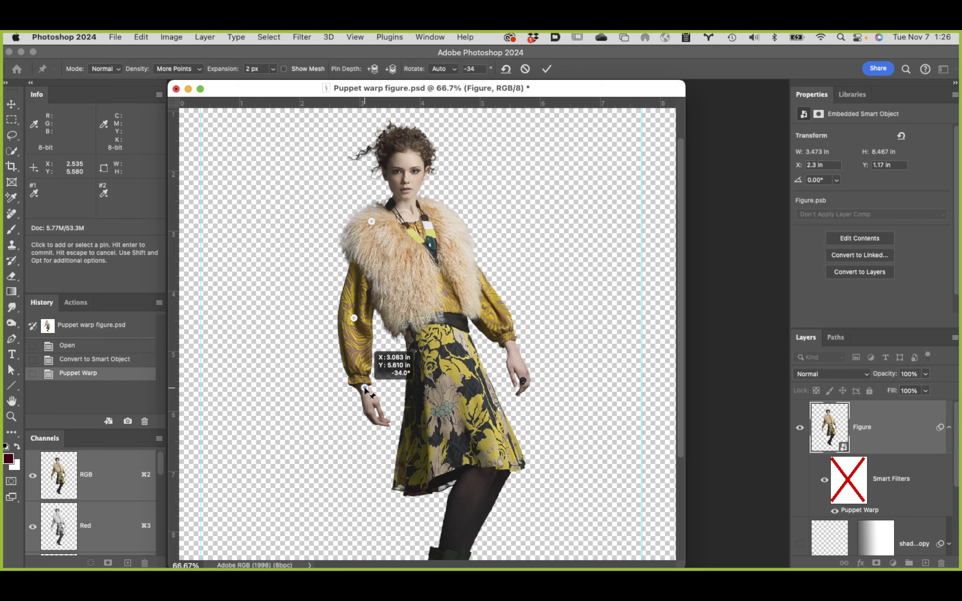
drag(363, 386, 339, 394)
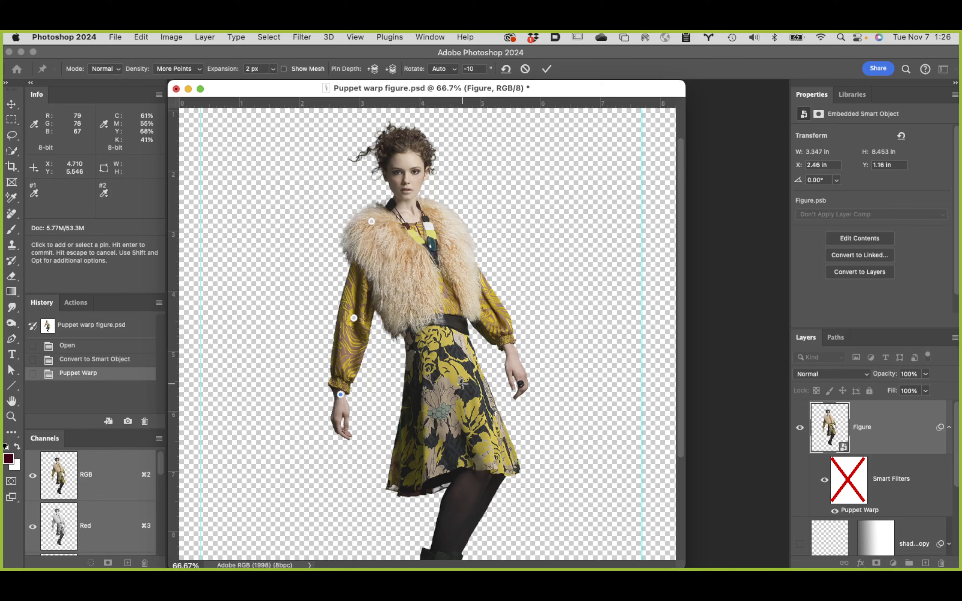
key(super+z)
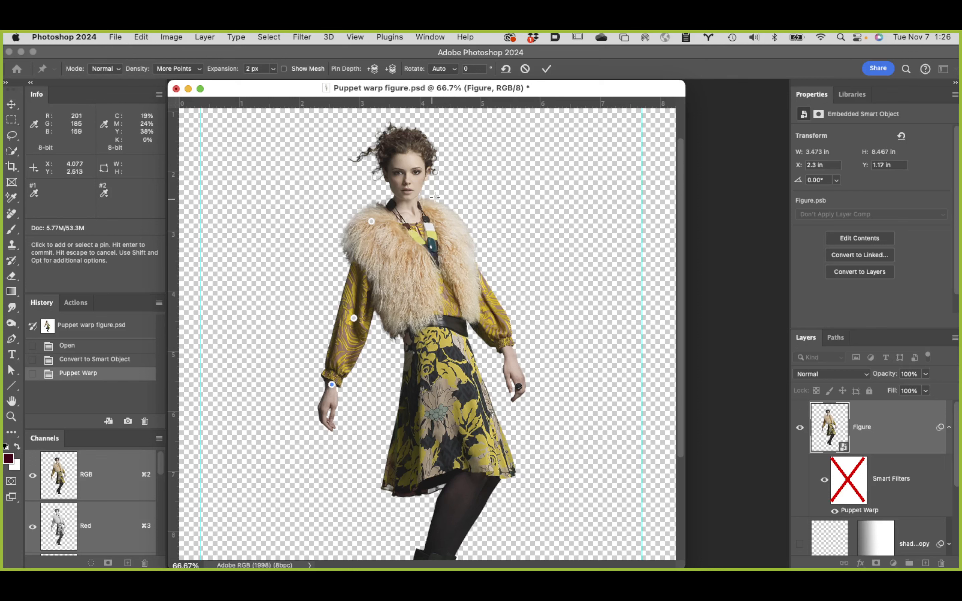
Step: Anchor the model's face, left shoulder, left elbow, left wrist and waist with warp pins
click(406, 160)
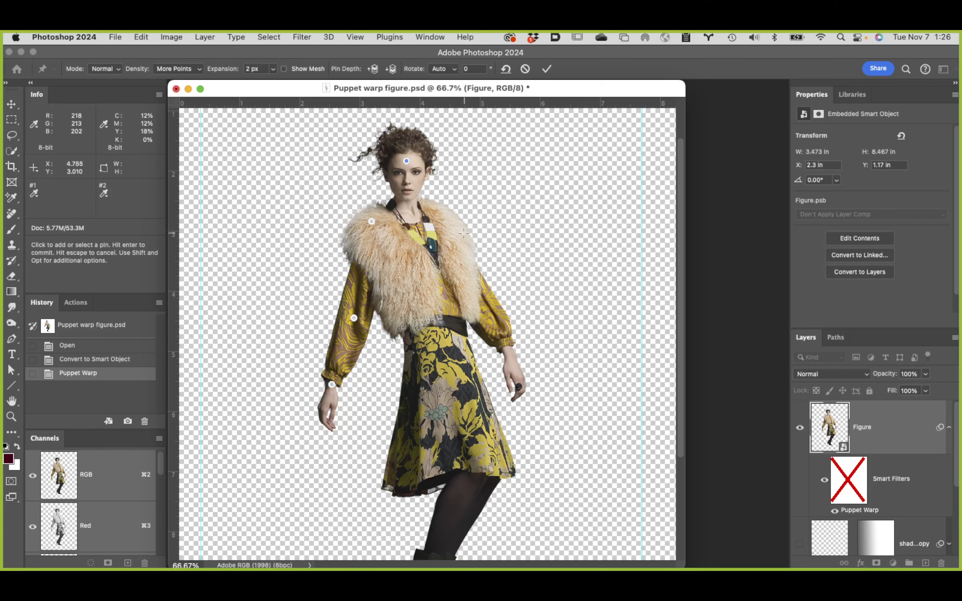
click(448, 214)
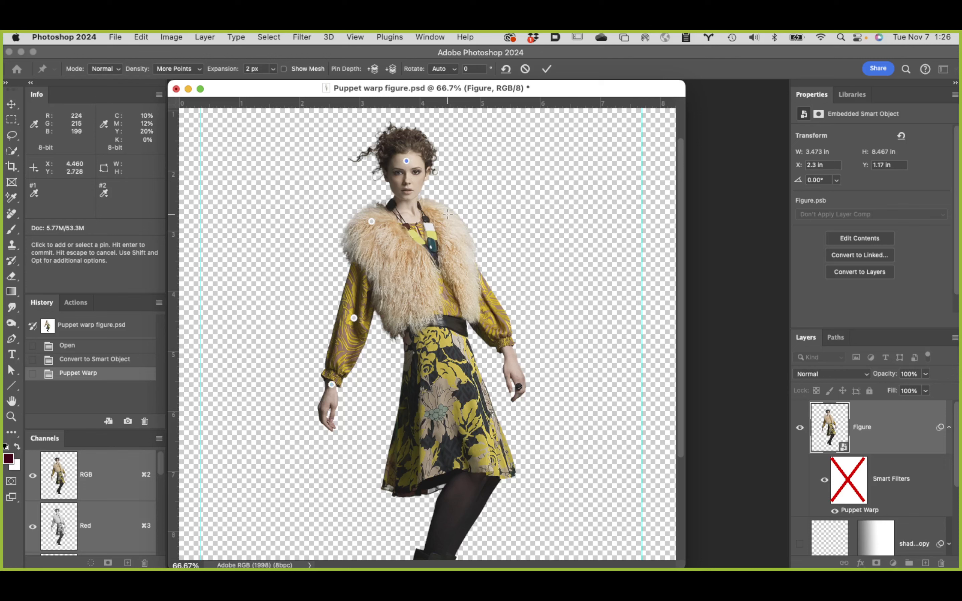
click(479, 297)
click(511, 367)
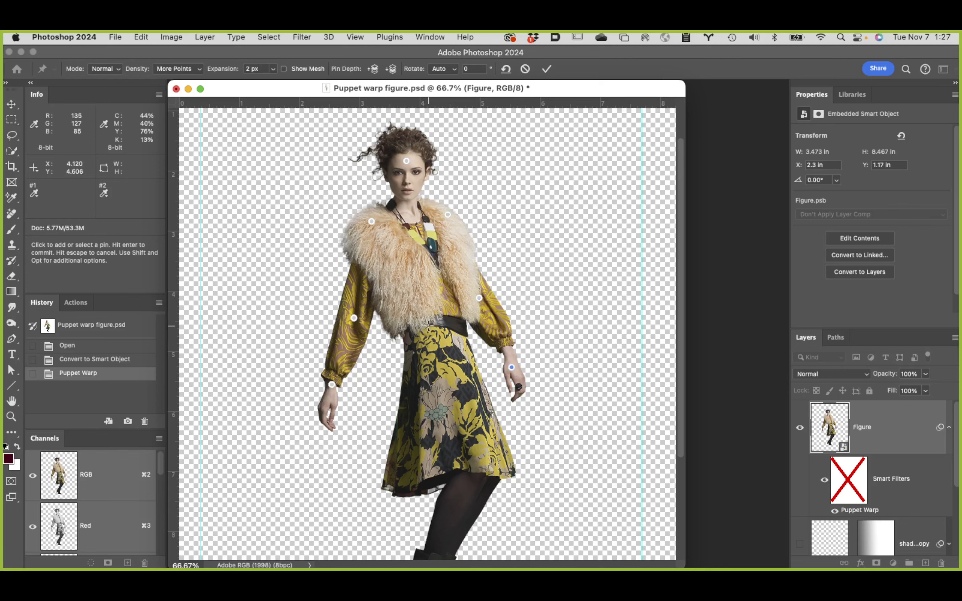
click(438, 324)
Step: Anchor the skirt hem with pins at both corners and the middle, and pin the boot at the ankle and toe
click(393, 481)
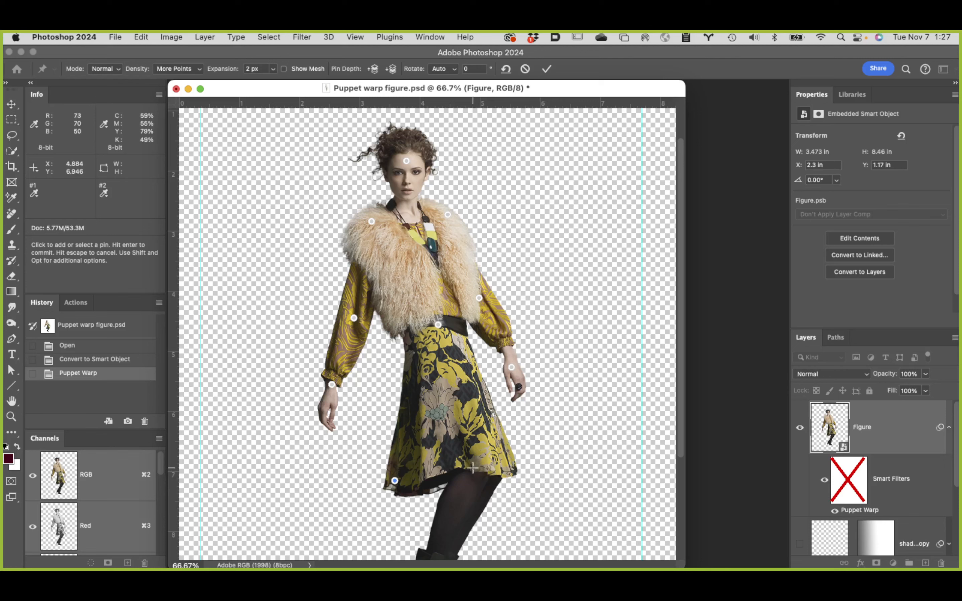
key(super+z)
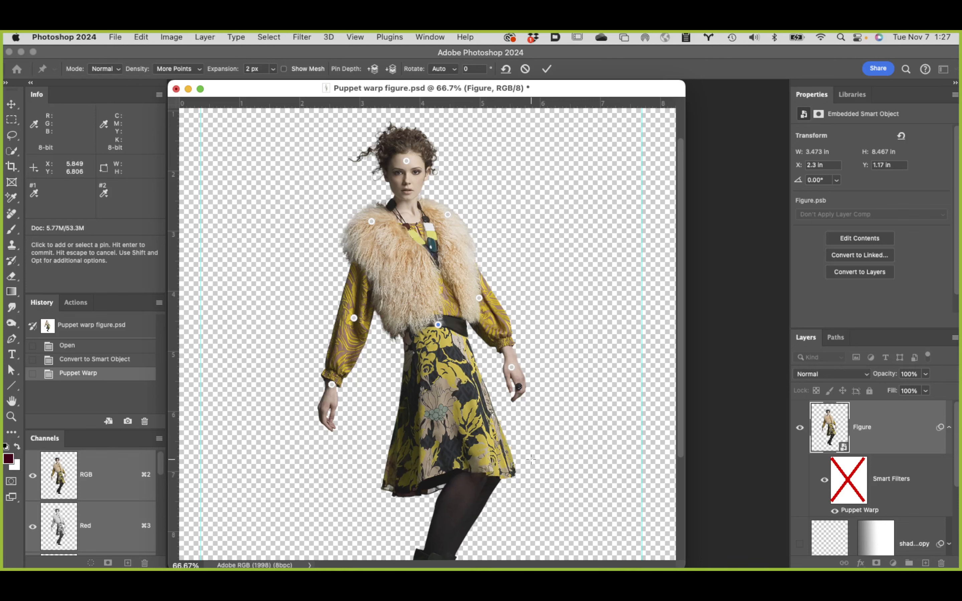
click(393, 482)
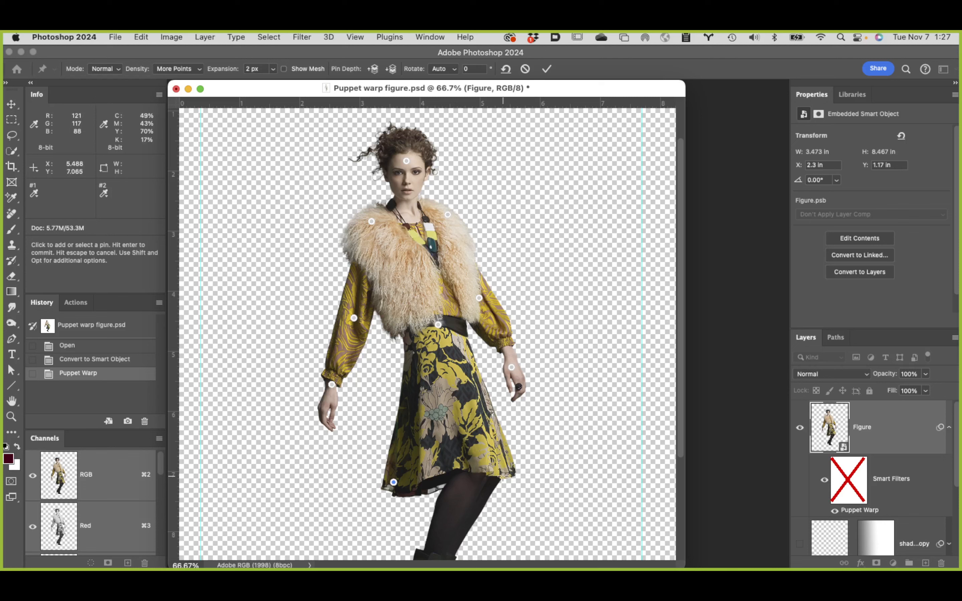
click(463, 470)
click(512, 473)
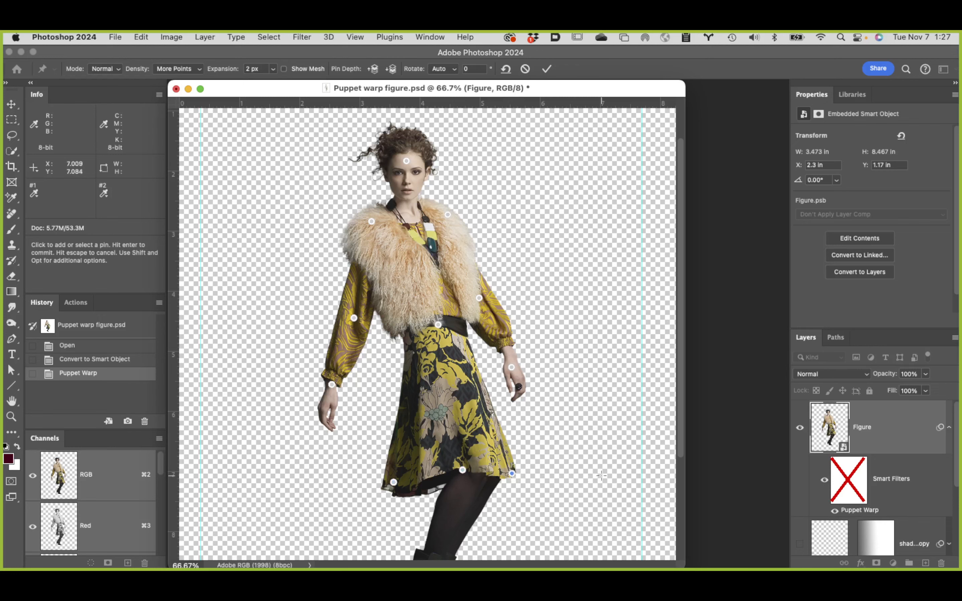
scroll(584, 429, down, 5)
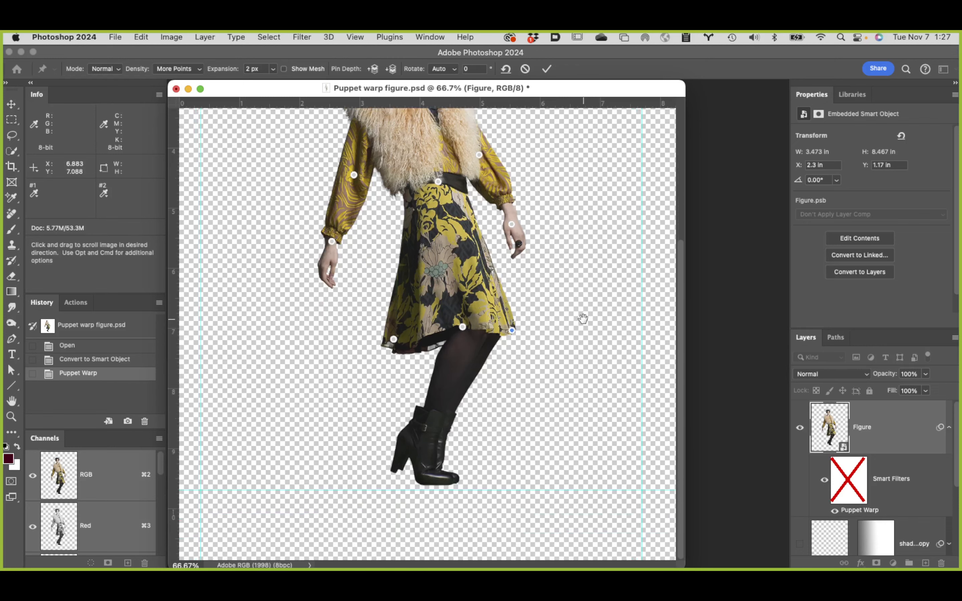
click(417, 438)
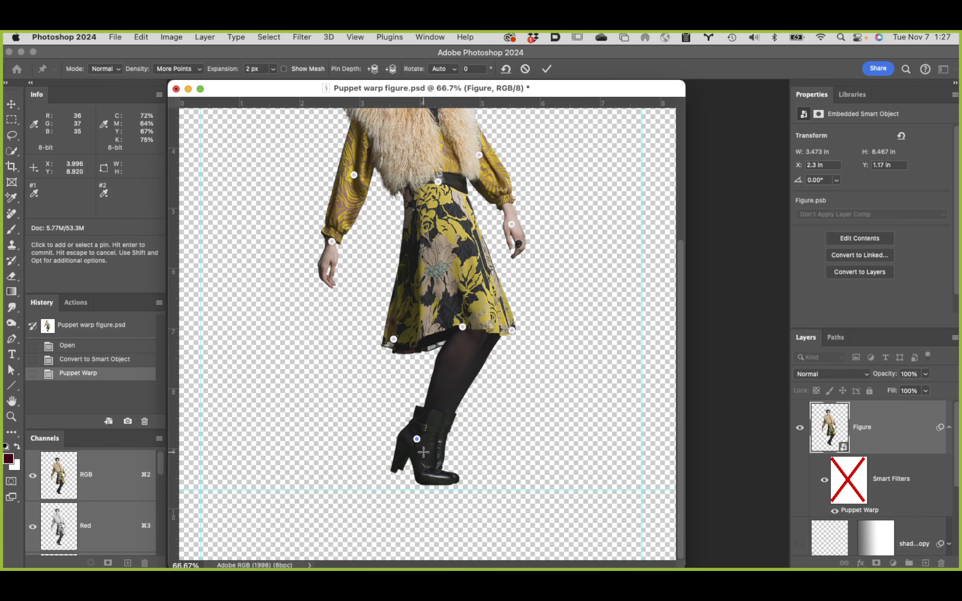
click(452, 480)
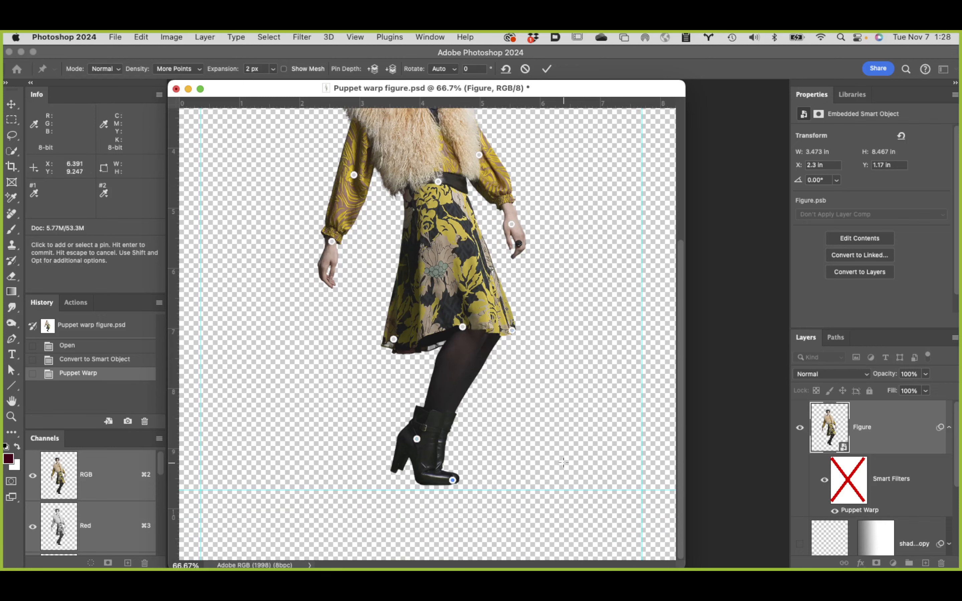
Step: Move the model's right wrist pin inward until the hand meets the edge of the skirt
scroll(563, 473, up, 5)
scroll(561, 462, up, 5)
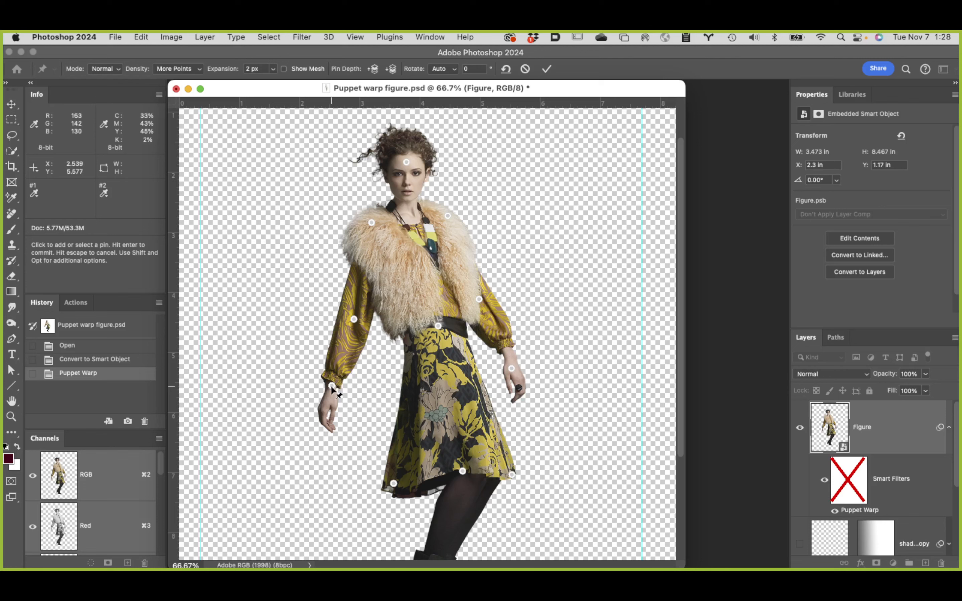
drag(331, 385, 366, 395)
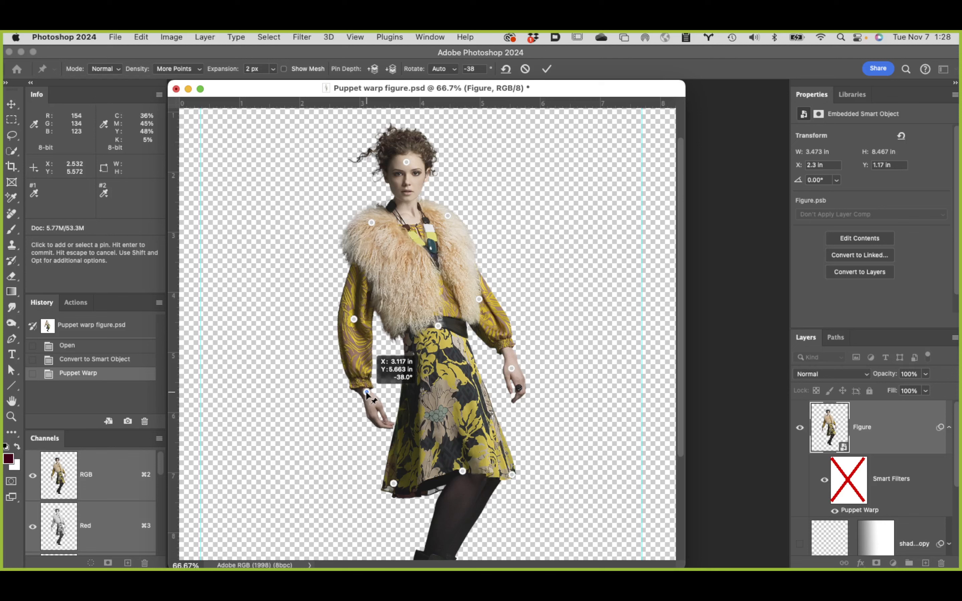
drag(366, 392, 378, 390)
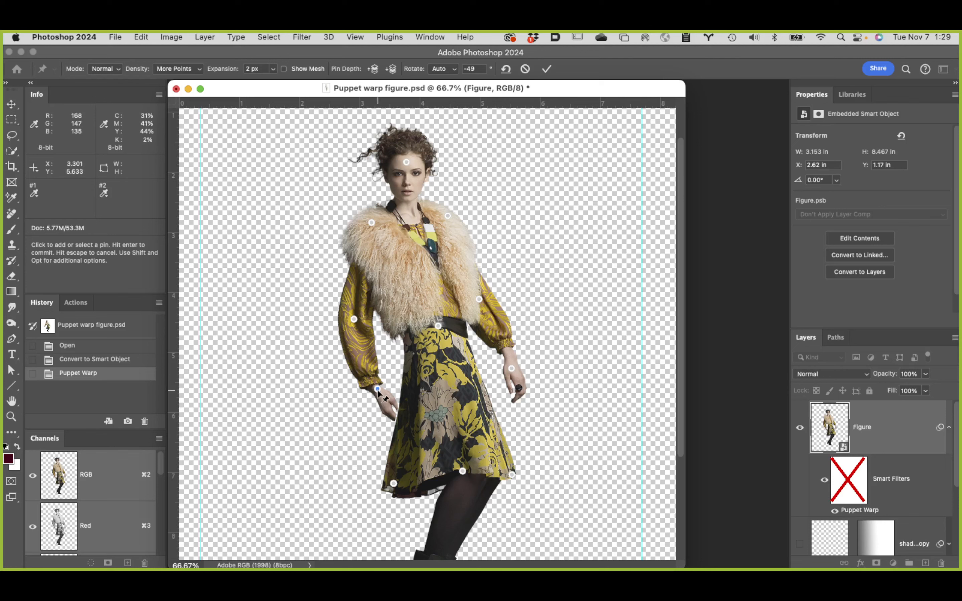
mouse_move(377, 390)
mouse_down()
mouse_move(347, 397)
mouse_move(369, 390)
mouse_up()
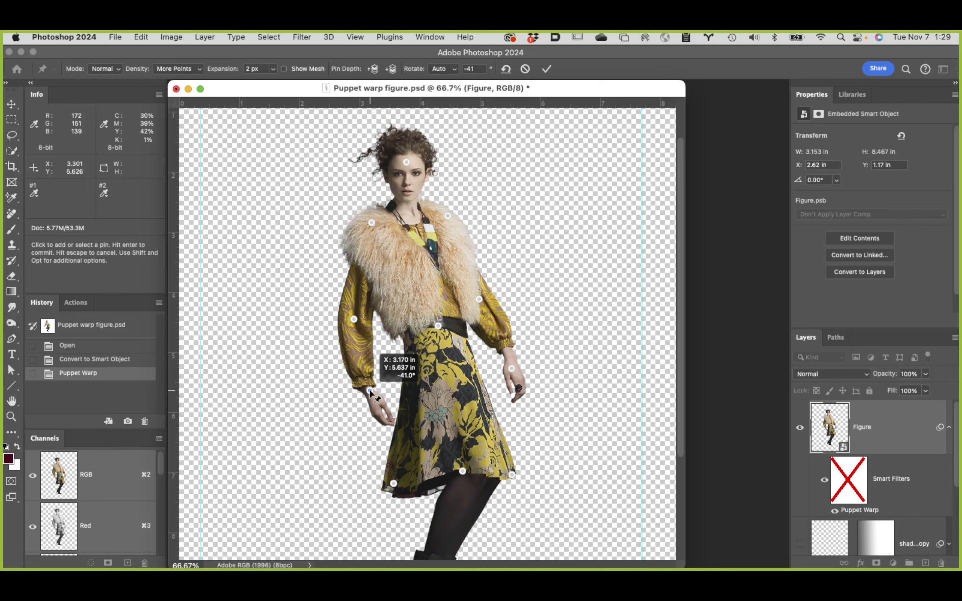
drag(369, 390, 381, 386)
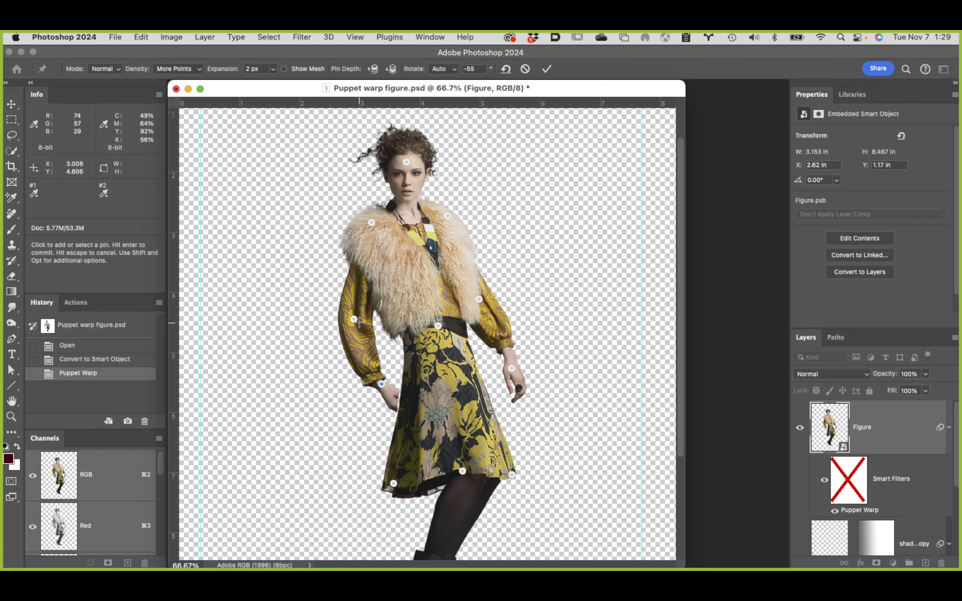
Step: Add a pin on the model's right forearm between elbow and wrist, and shift it slightly inward to shape the sleeve
click(360, 346)
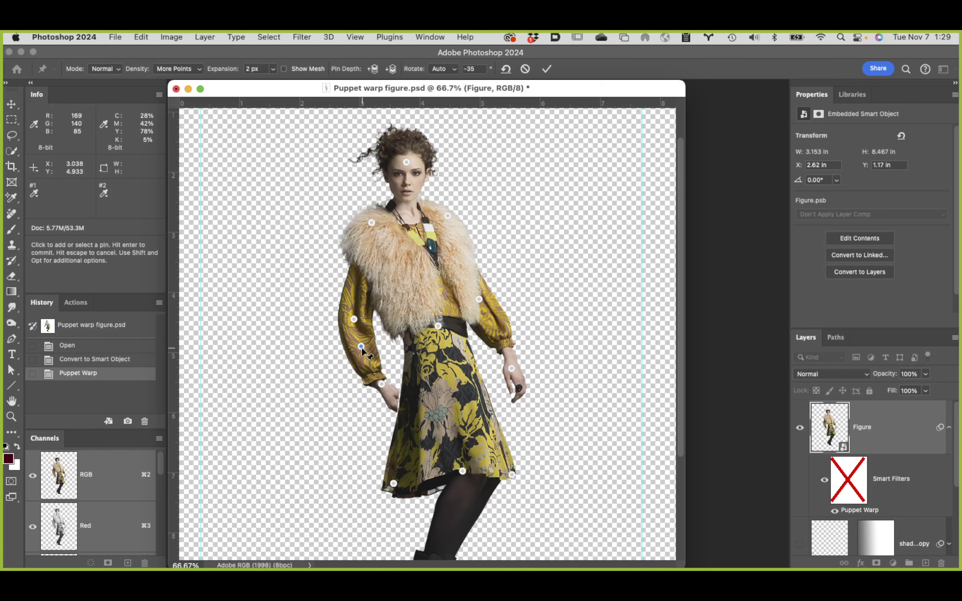
drag(362, 347, 364, 347)
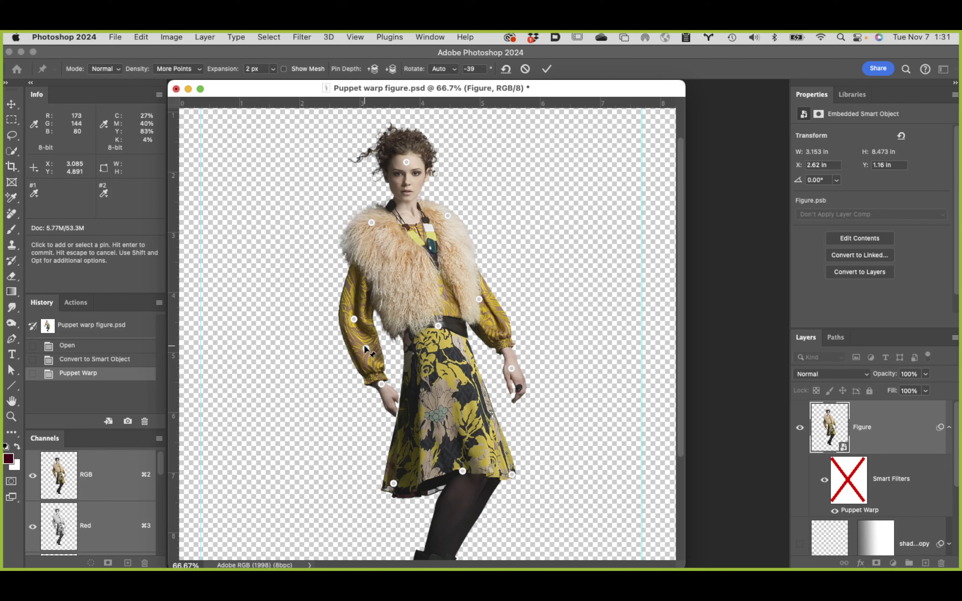
drag(370, 345, 367, 348)
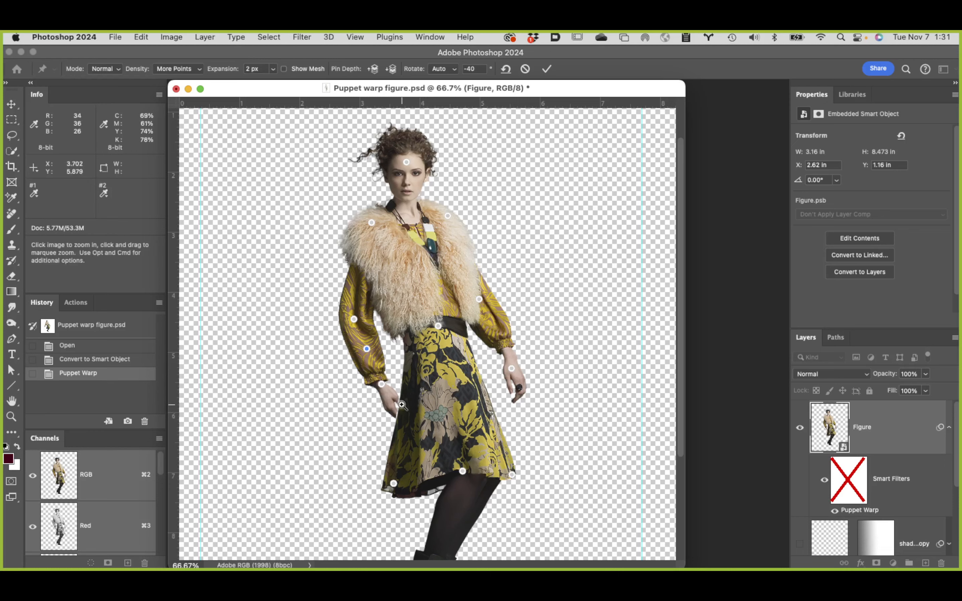
Step: Examine the hand against the skirt edge and review the Puppet Warp rotation and mode options
key(super+equal)
key(super+equal)
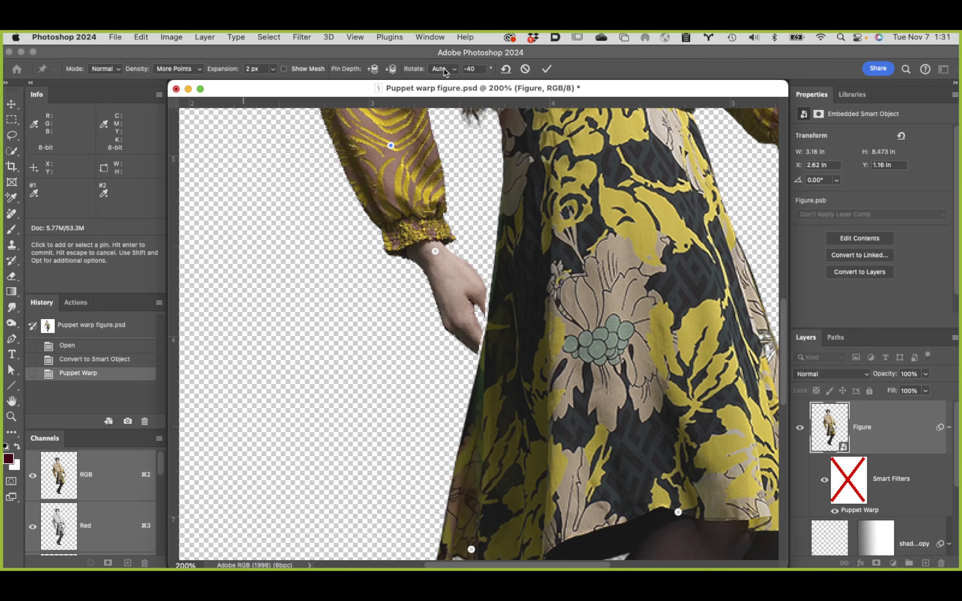
click(454, 70)
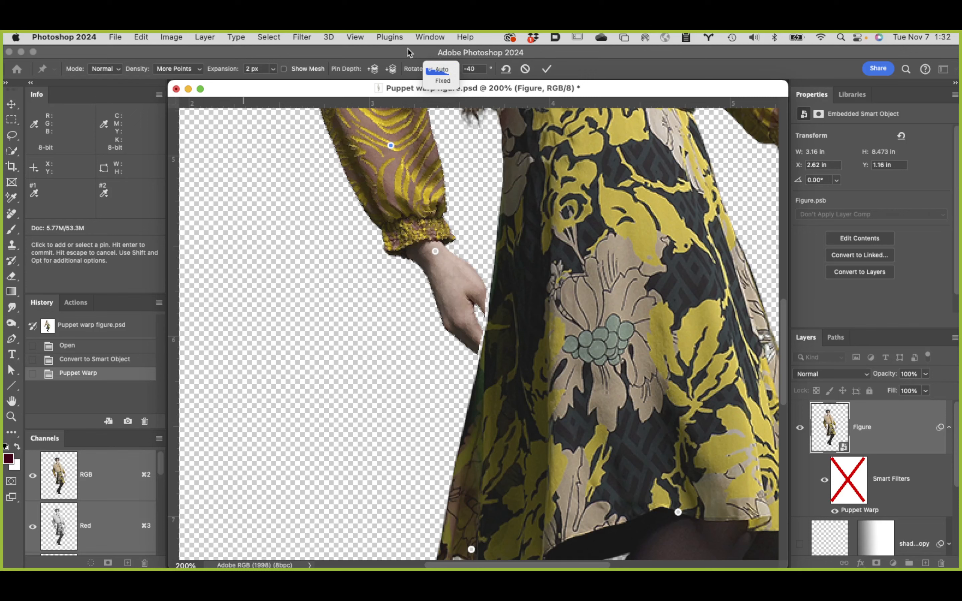
click(615, 60)
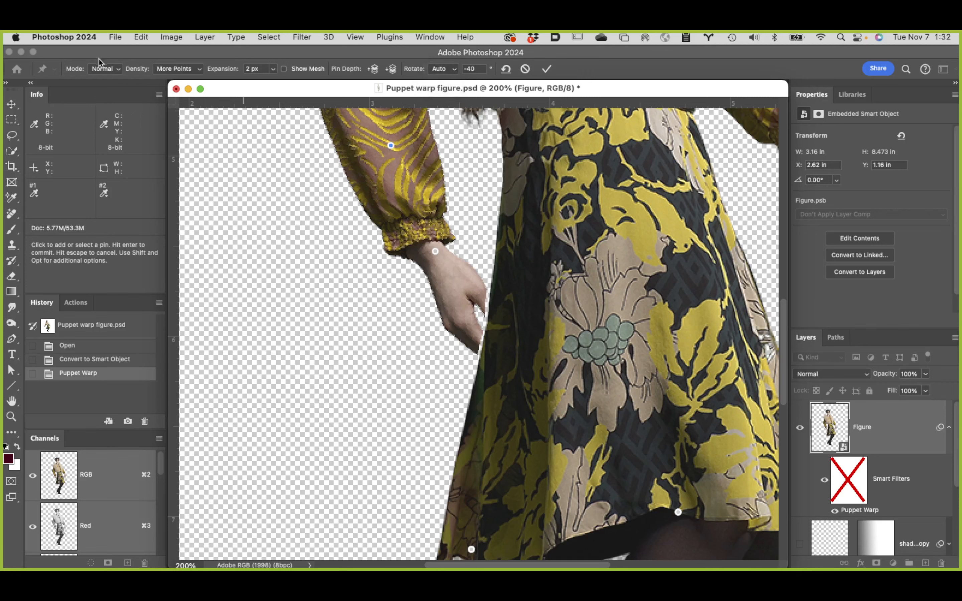
click(110, 69)
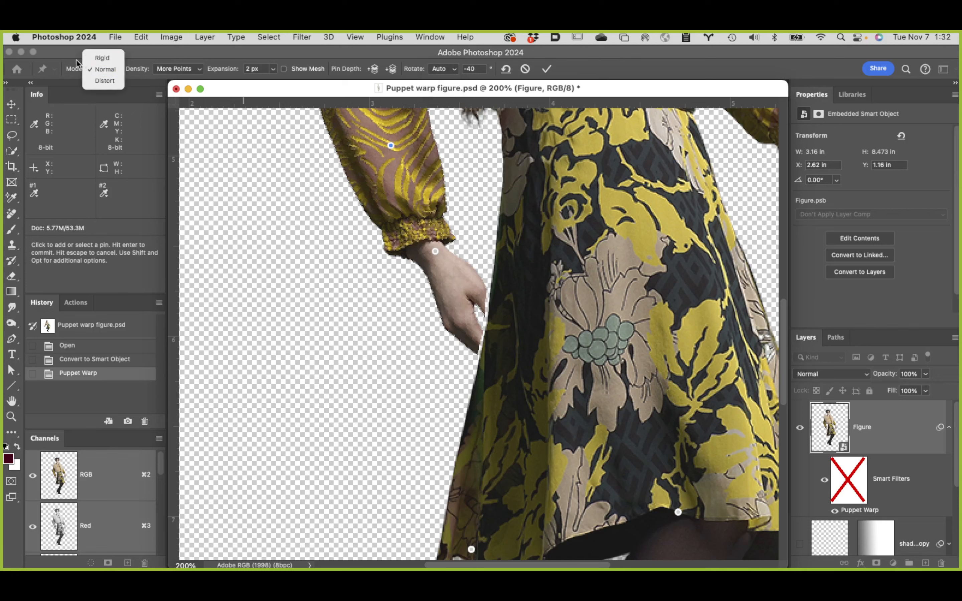
click(66, 57)
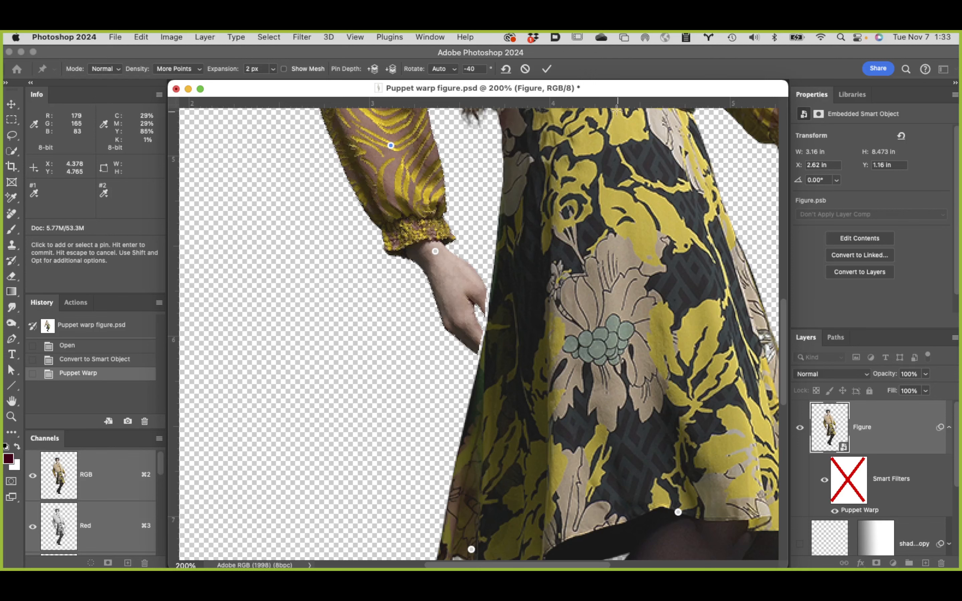
Step: Commit the puppet warp on the Figure layer and check the whole reposed figure
click(547, 69)
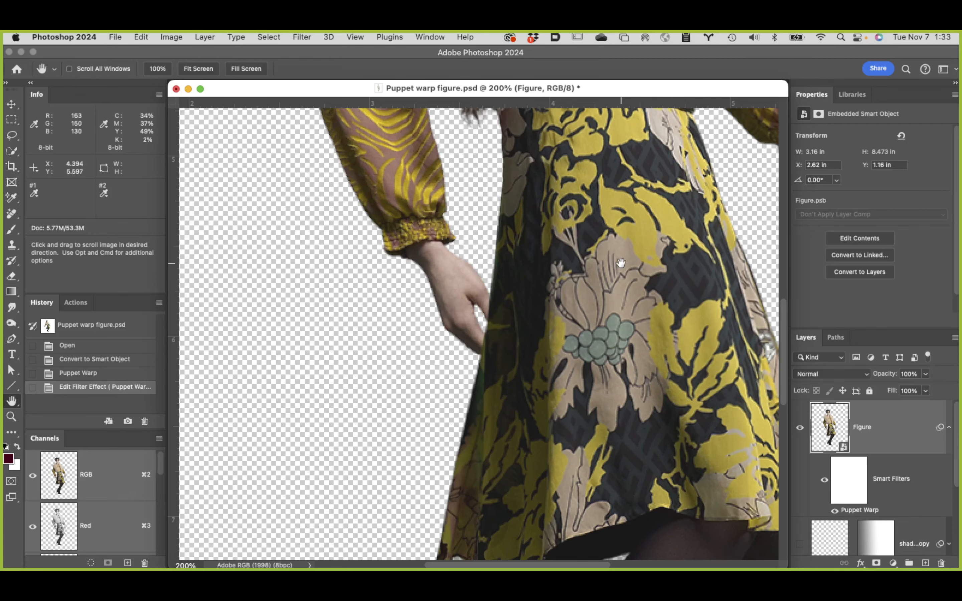
alt+click(600, 262)
alt+click(479, 282)
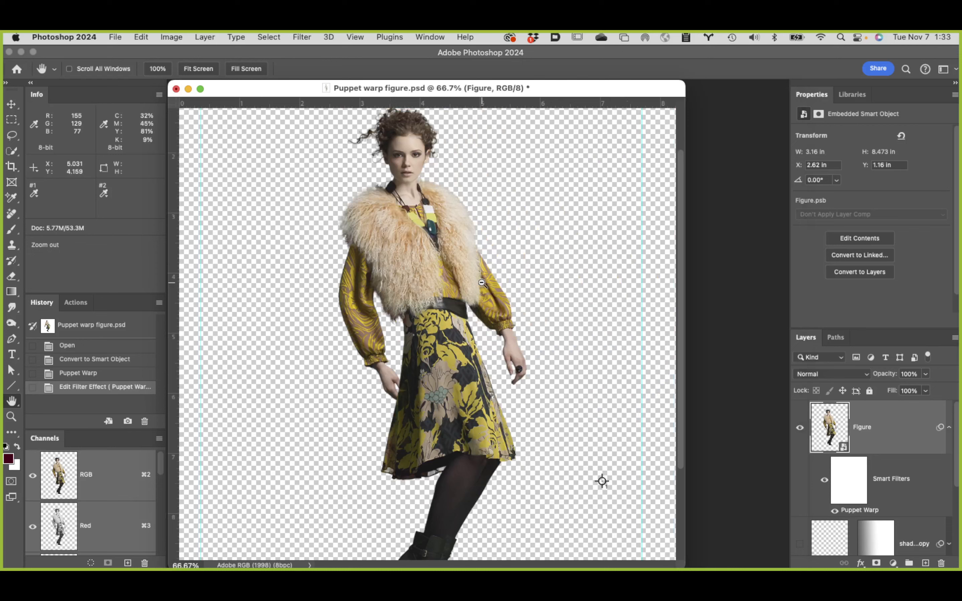
alt+click(482, 282)
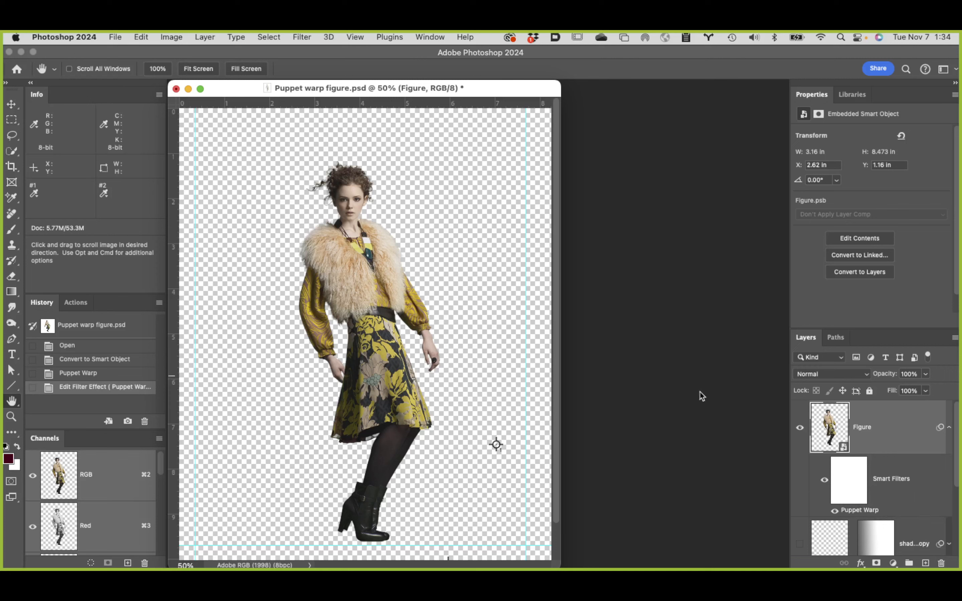
Step: Reopen the Figure layer's Puppet Warp smart filter for editing and select the pin on the model's right wrist
double_click(860, 513)
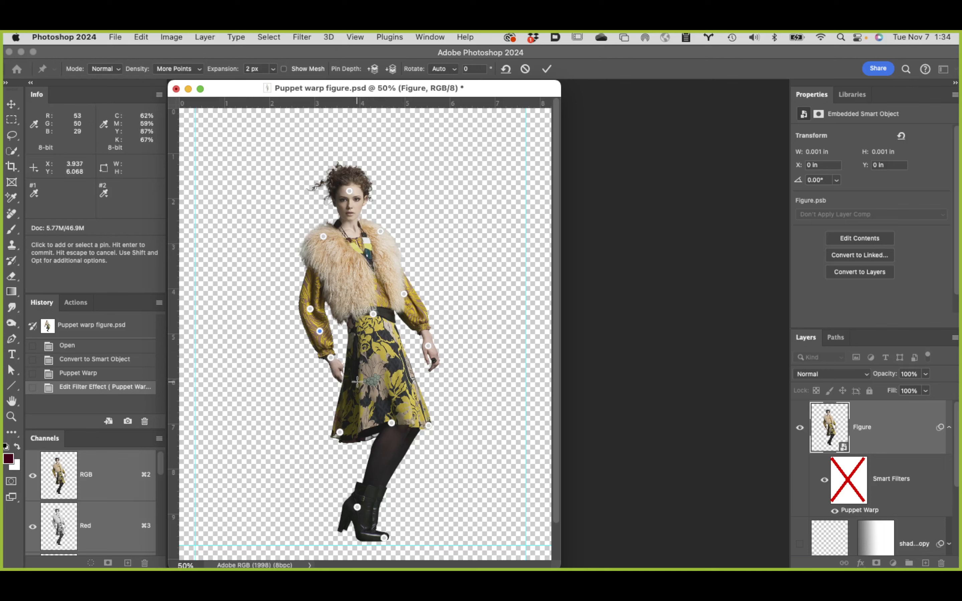
key(super+space)
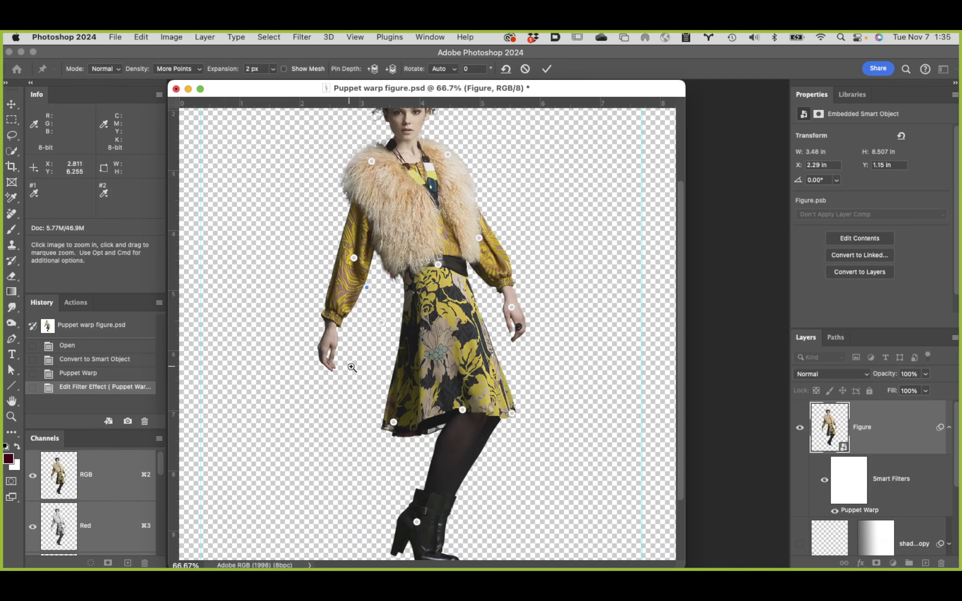
click(350, 366)
click(395, 362)
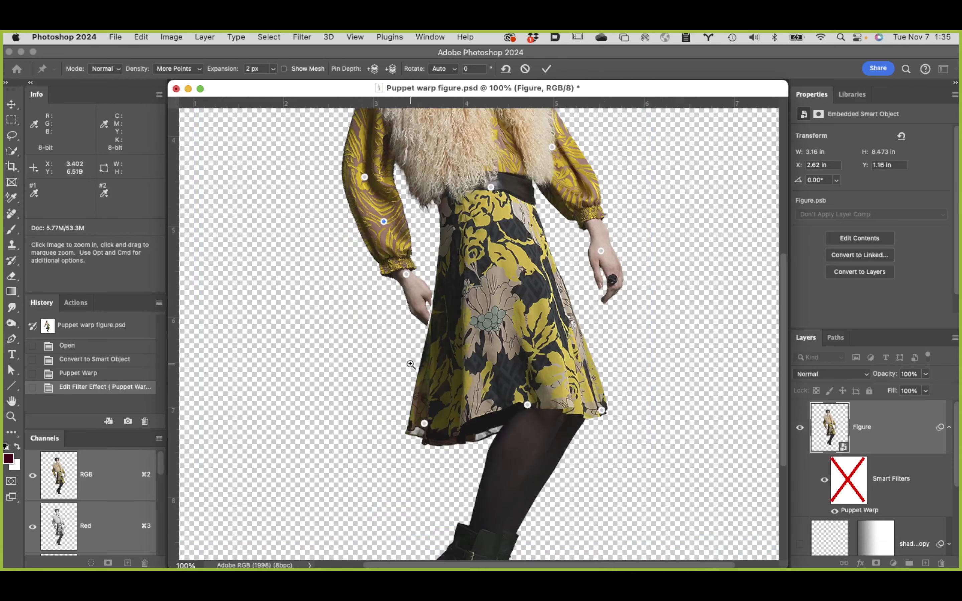
drag(443, 353, 430, 400)
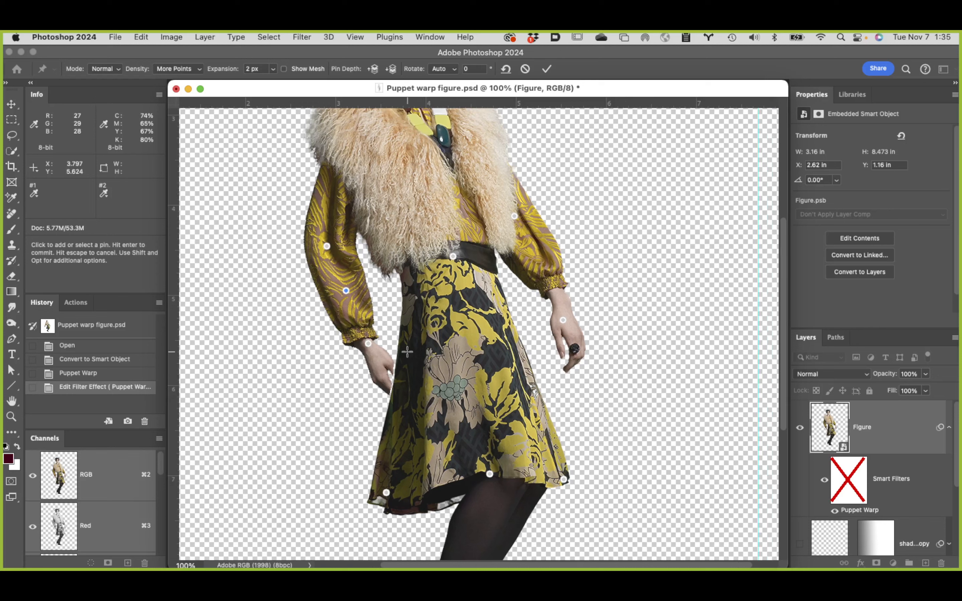
click(368, 342)
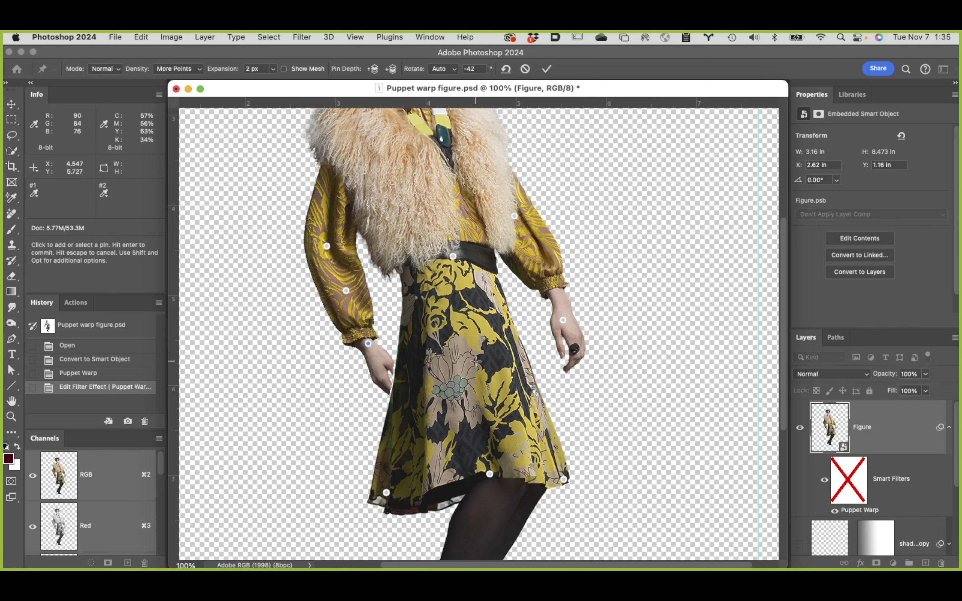
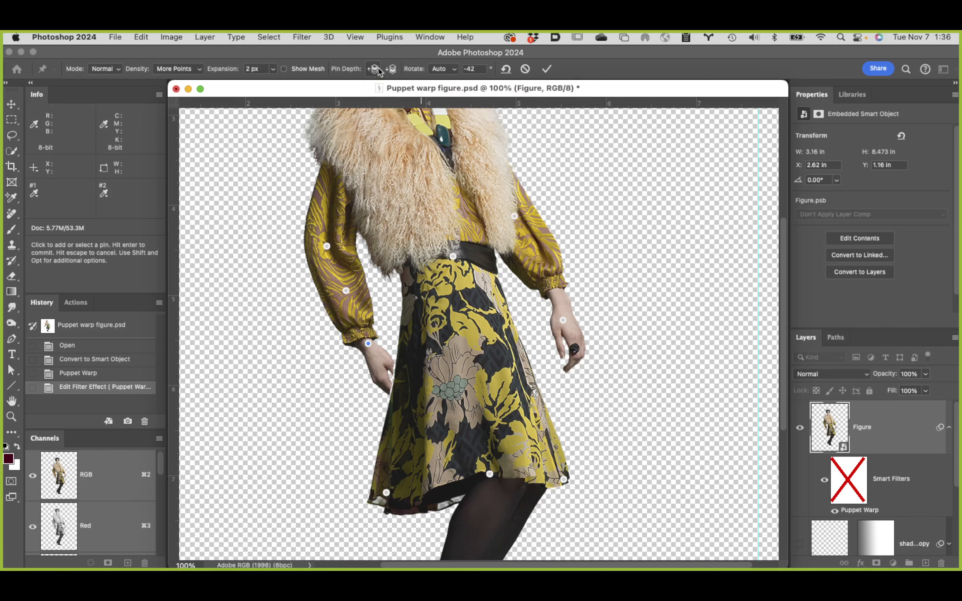
Step: Raise the depth of the model's right wrist pin so the hand lies in front of the skirt, and commit the warp
click(374, 69)
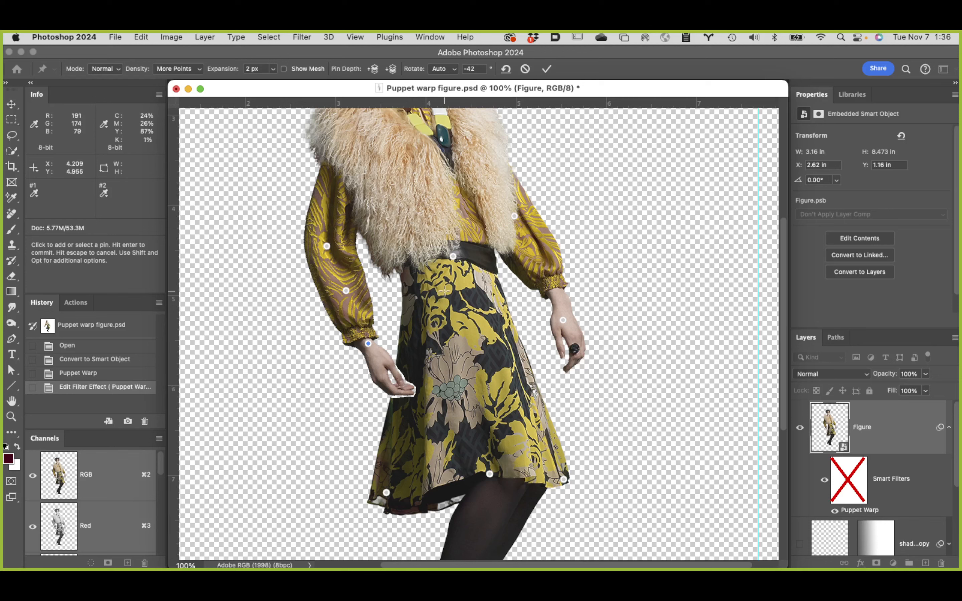
click(546, 68)
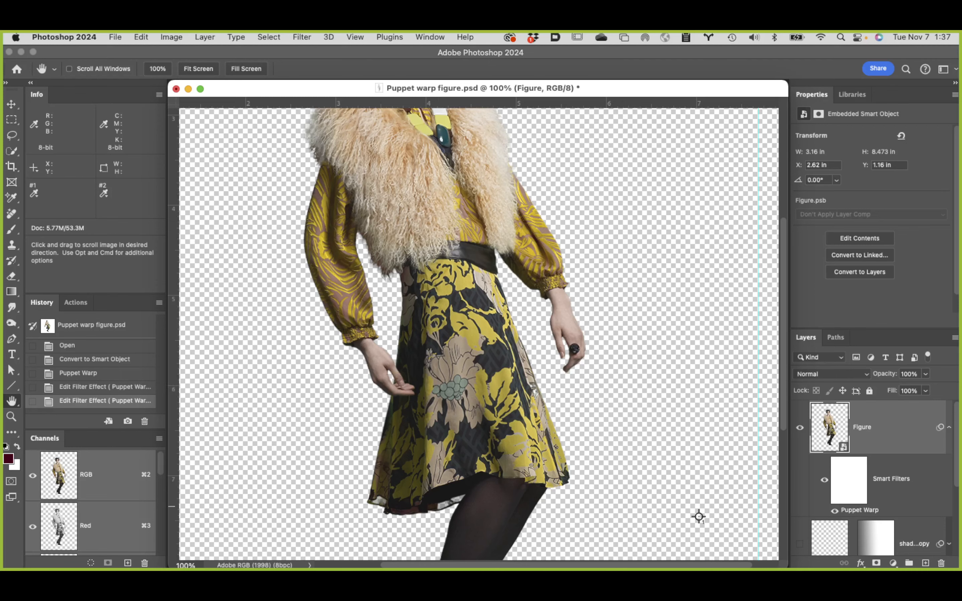
double_click(11, 401)
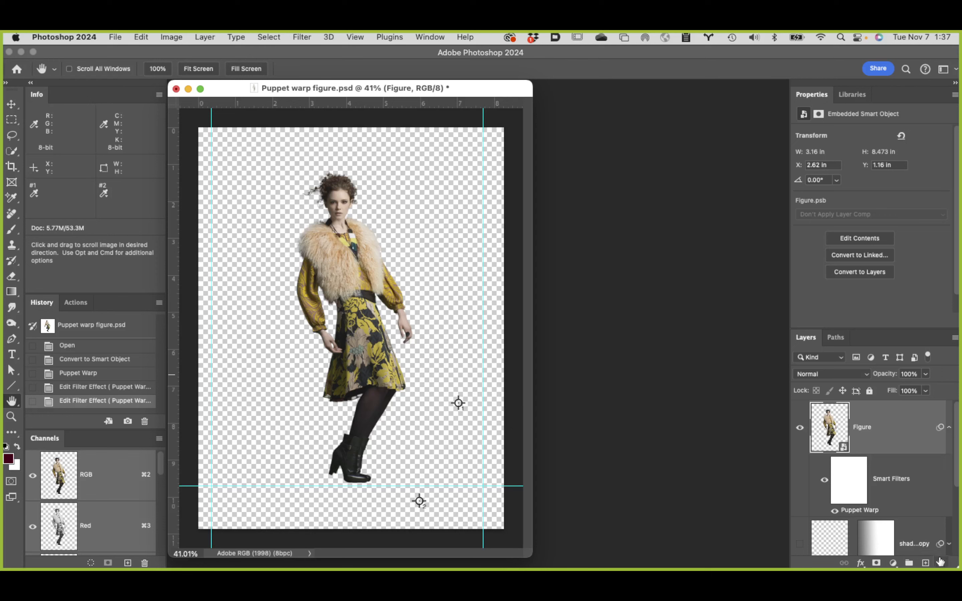
Step: Reopen the Figure layer's Puppet Warp smart filter to refine the model's right hand
double_click(866, 512)
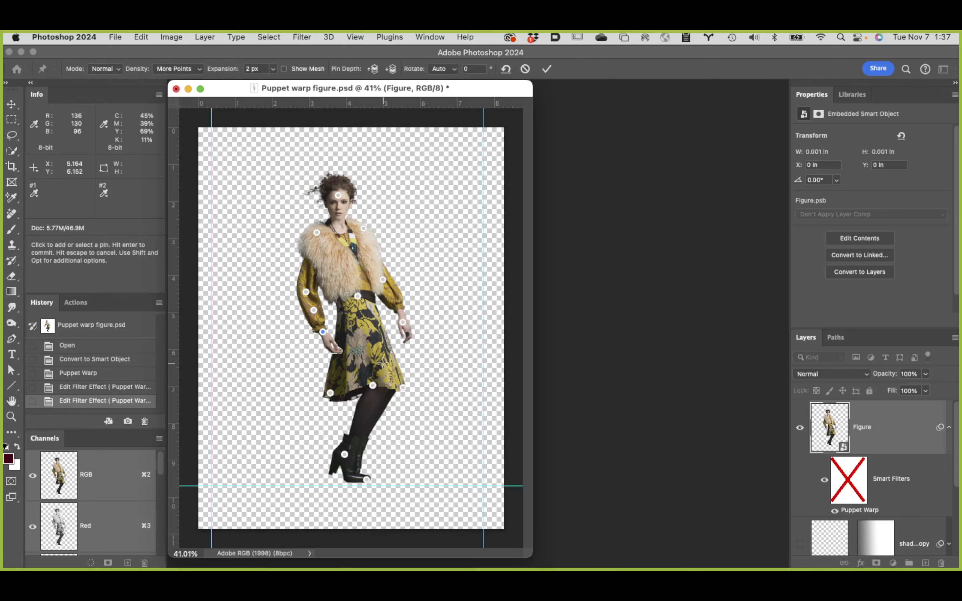
super+click(333, 338)
super+click(342, 331)
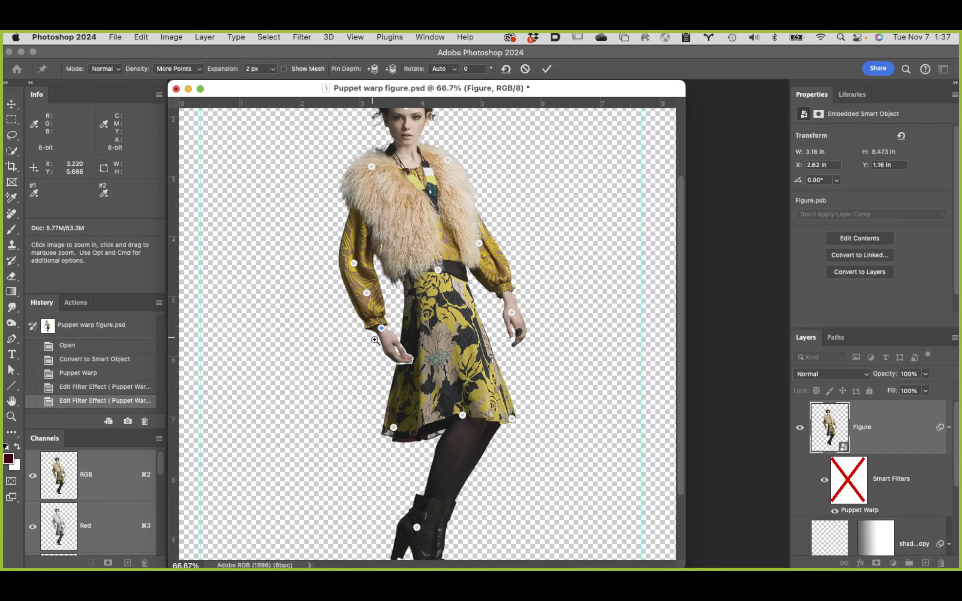
super+click(378, 333)
super+click(436, 341)
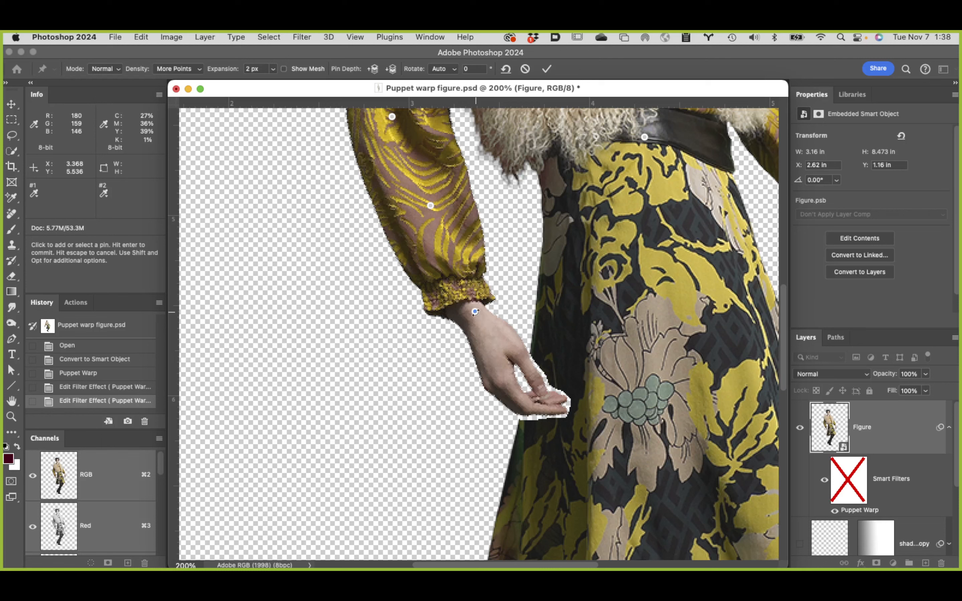
Step: Try deleting the pin on the model's right wrist, and undo the deletion
key(alt)
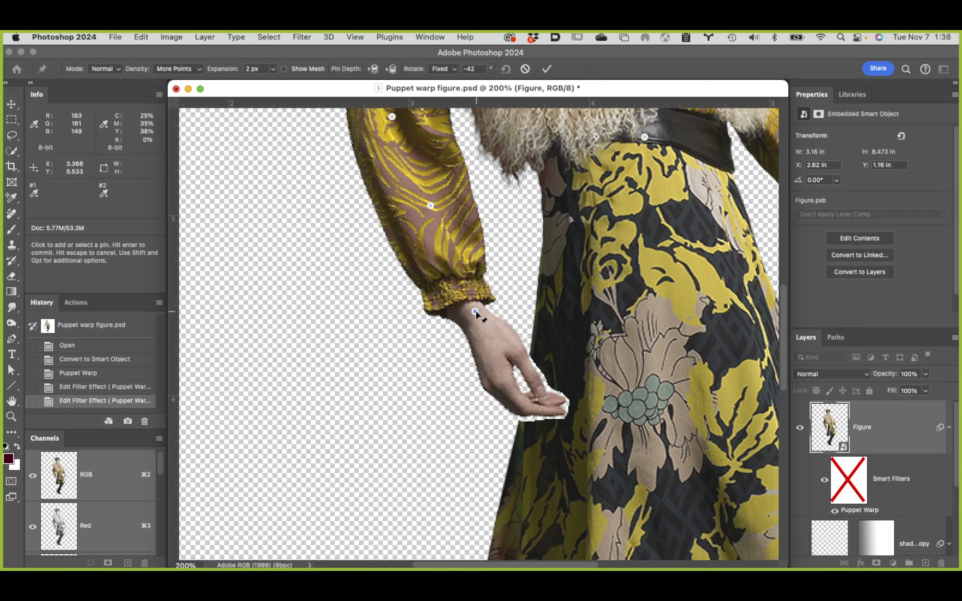
key(alt)
key(alt)
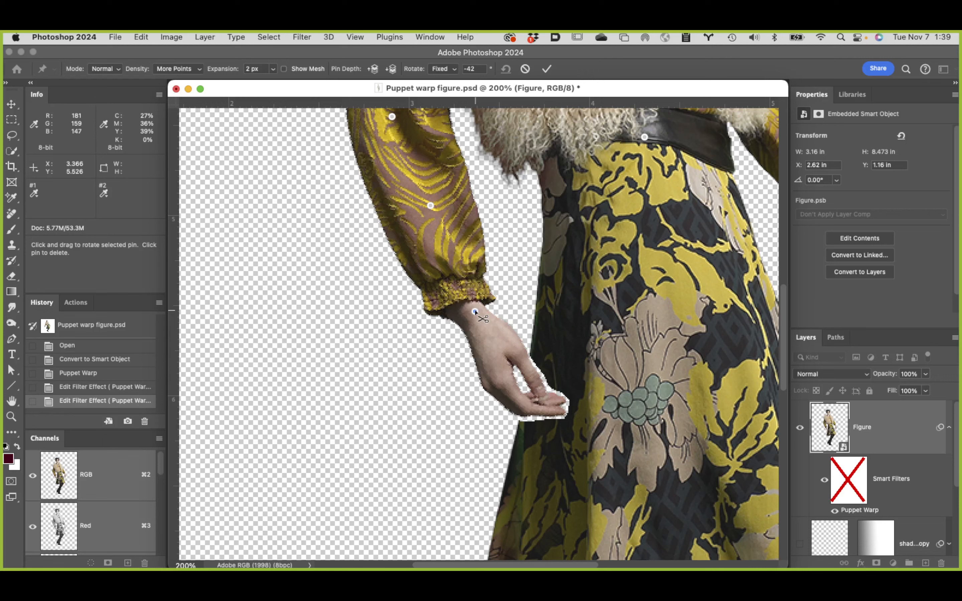
alt+click(475, 311)
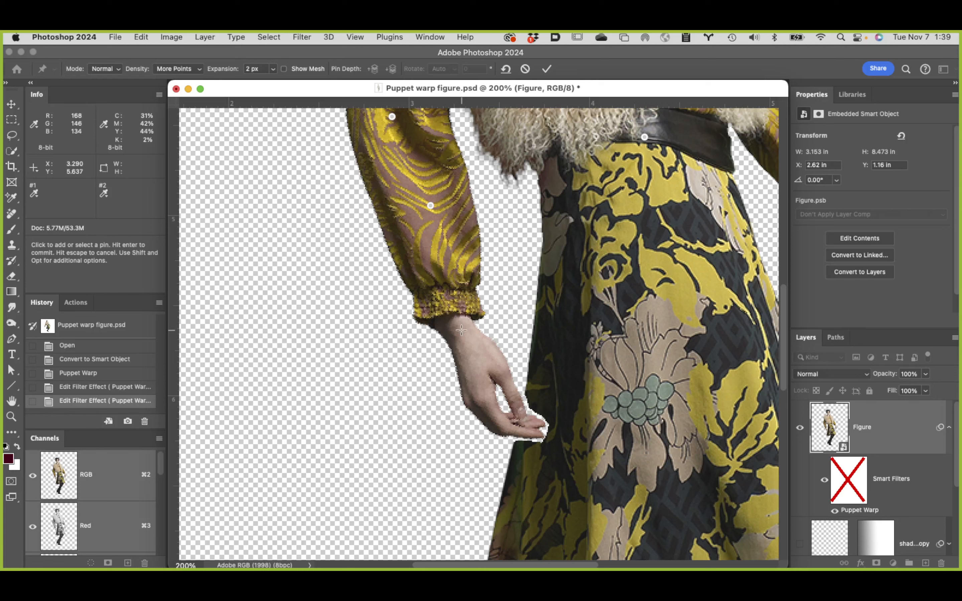
drag(461, 330, 477, 324)
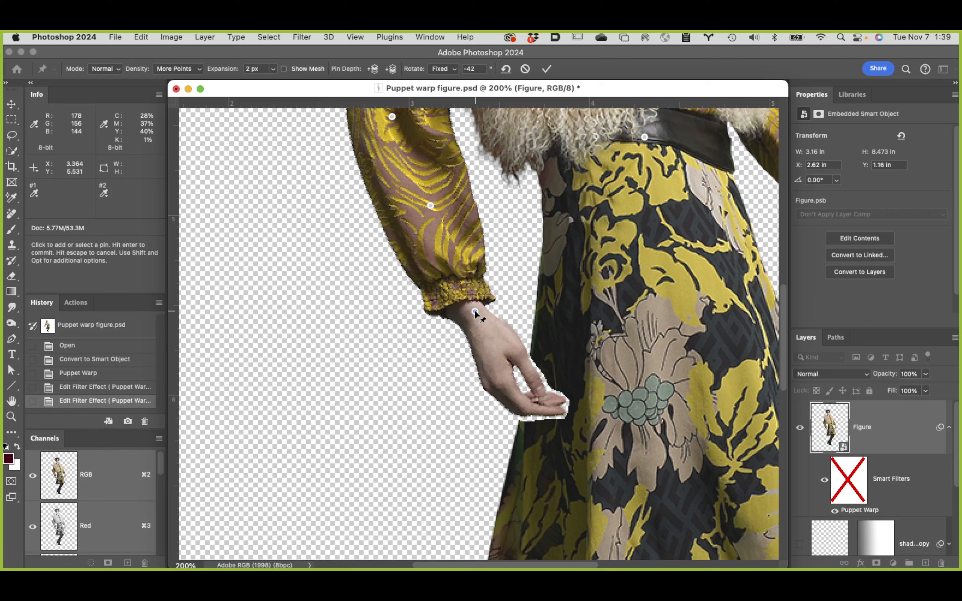
Step: Rotate the pin on the model's right wrist to a fixed angle of -35°
key(alt)
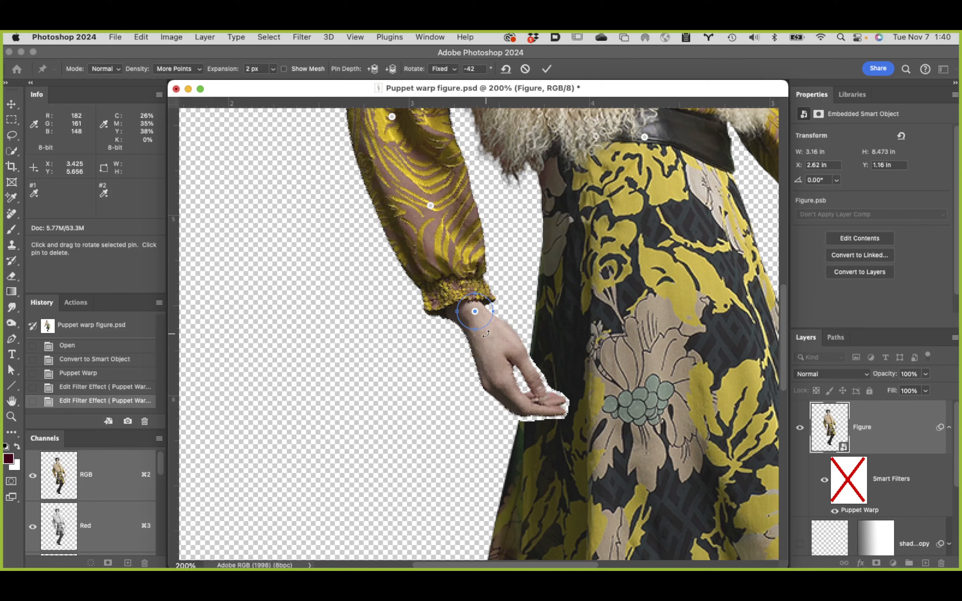
mouse_move(486, 334)
mouse_down()
mouse_move(495, 331)
mouse_move(483, 338)
mouse_up()
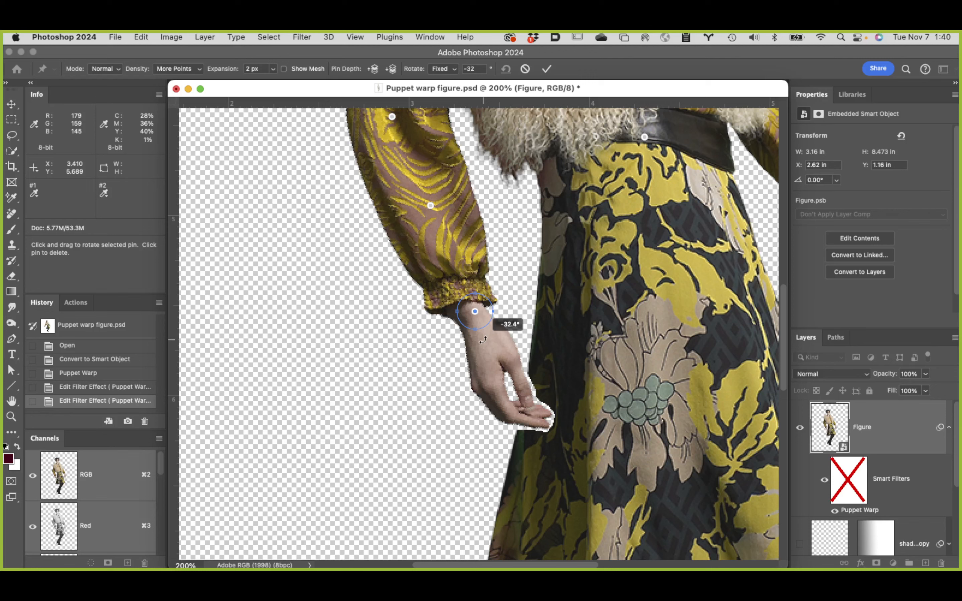
mouse_move(480, 339)
mouse_down()
mouse_move(441, 327)
mouse_move(484, 338)
mouse_up()
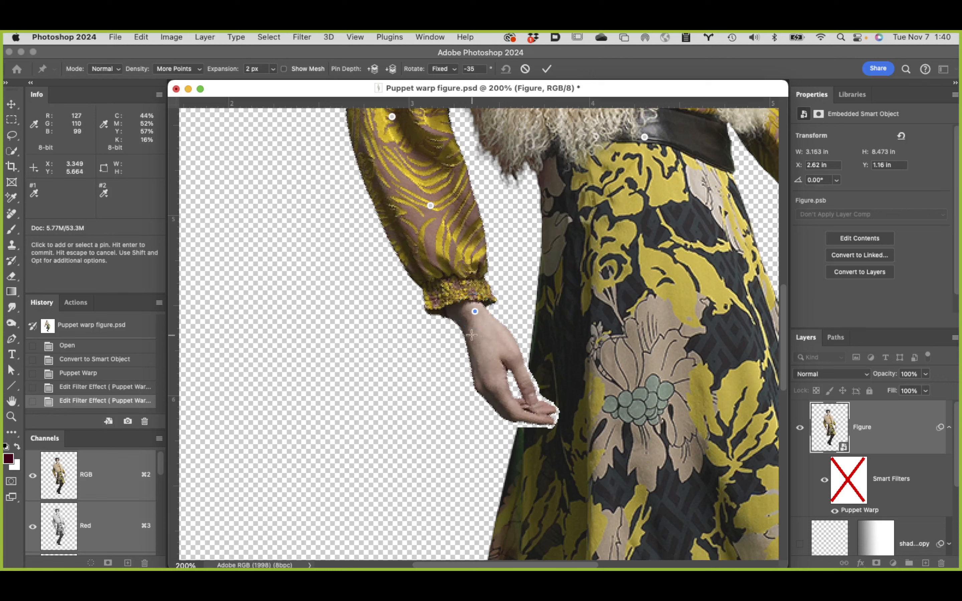
Step: Try moving only the right wrist pin slightly upward, and undo the move
key(alt+space)
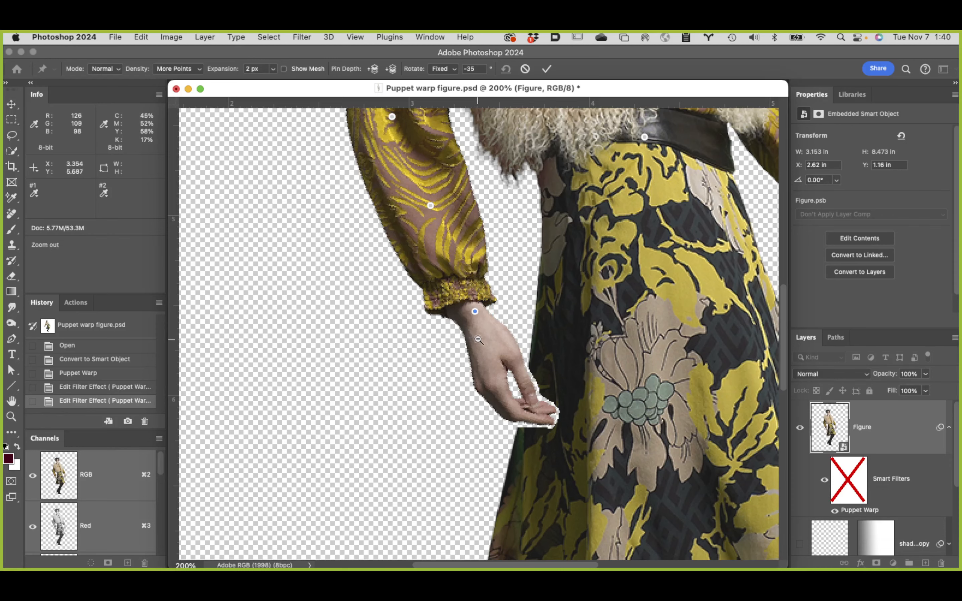
alt+click(479, 340)
alt+click(487, 340)
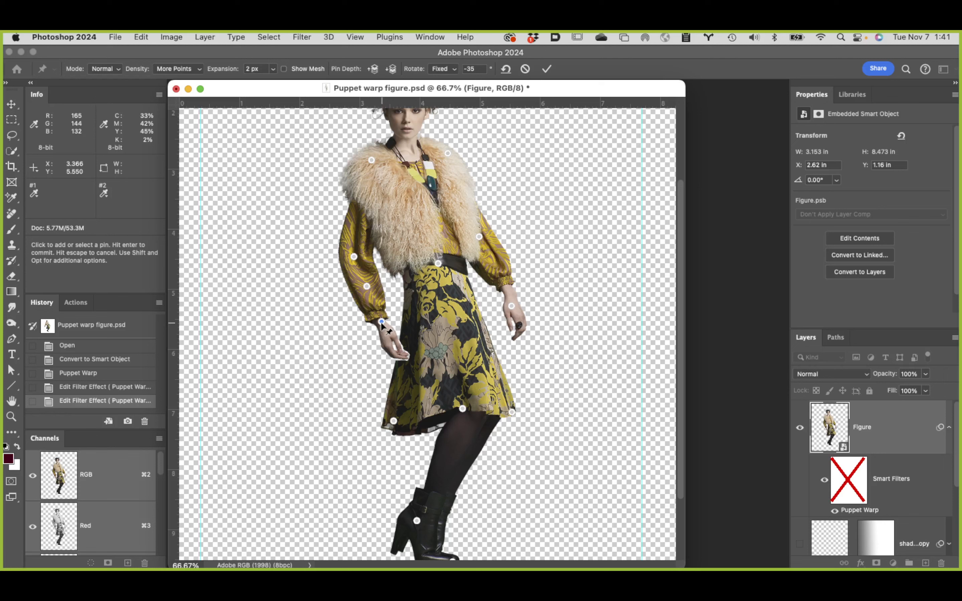
drag(381, 322, 378, 313)
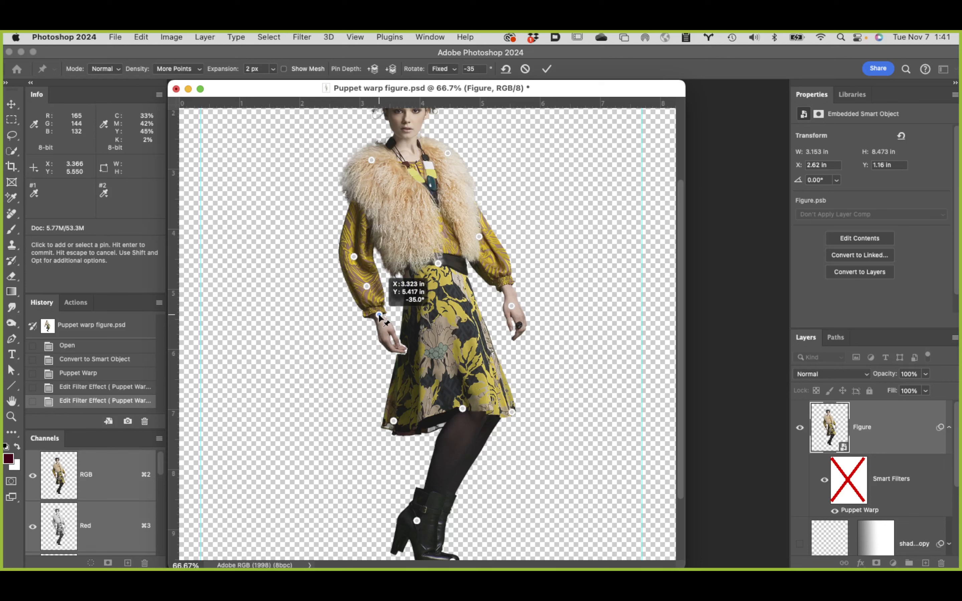
drag(378, 312, 378, 312)
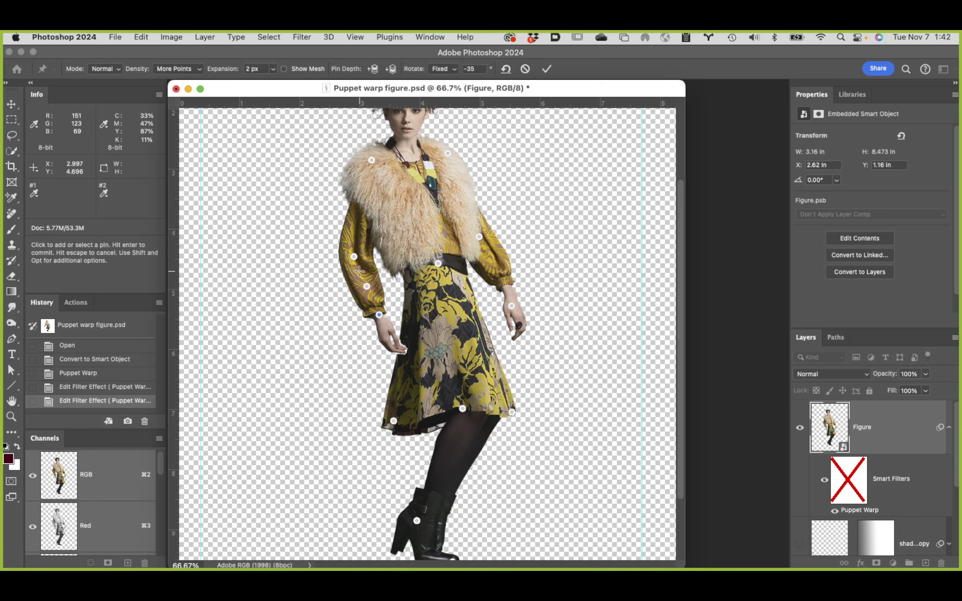
key(super+z)
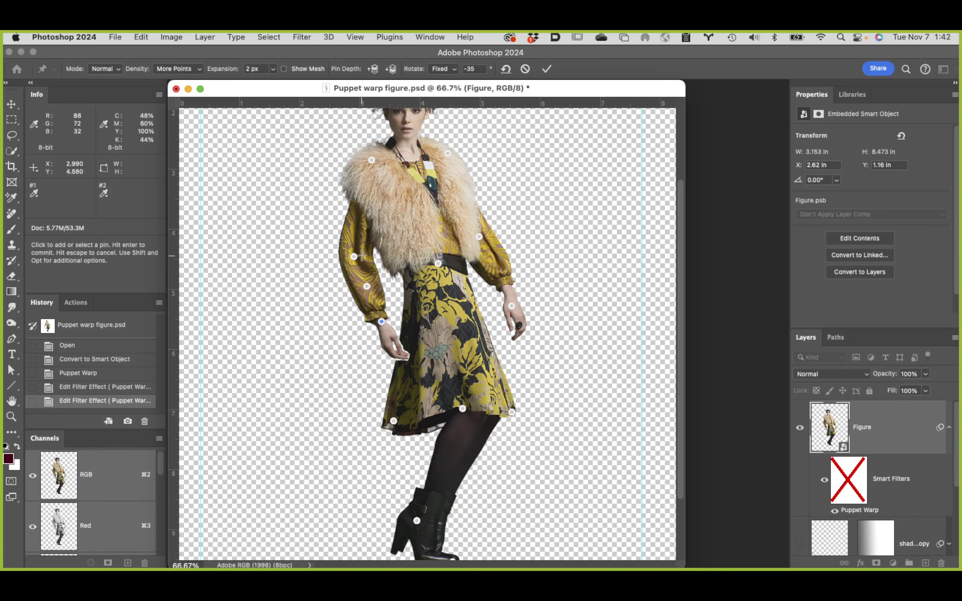
Step: Select the right forearm pin together with the wrist pin, shift both slightly upward, and commit the warp
shift+click(365, 286)
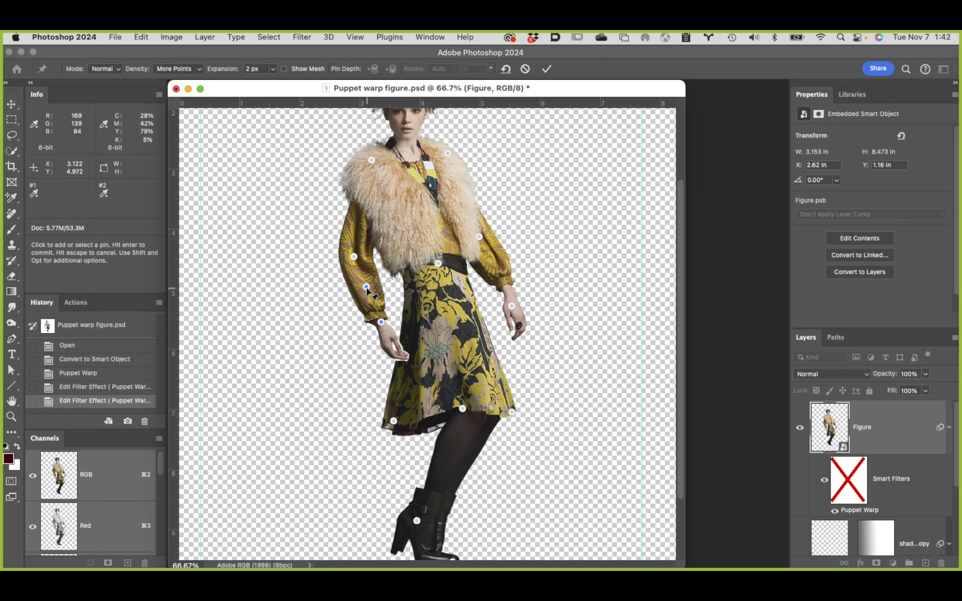
drag(366, 287, 365, 283)
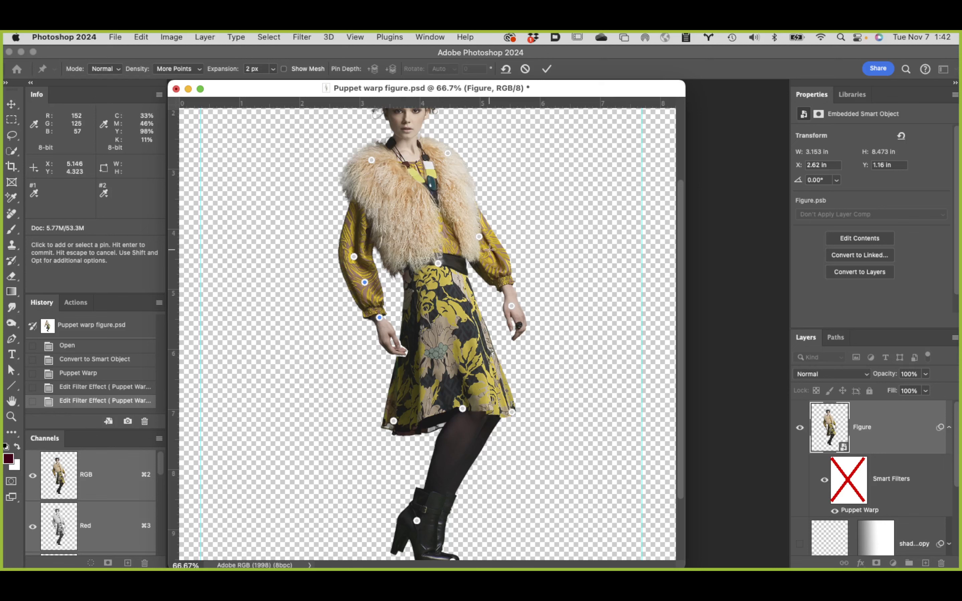
click(547, 69)
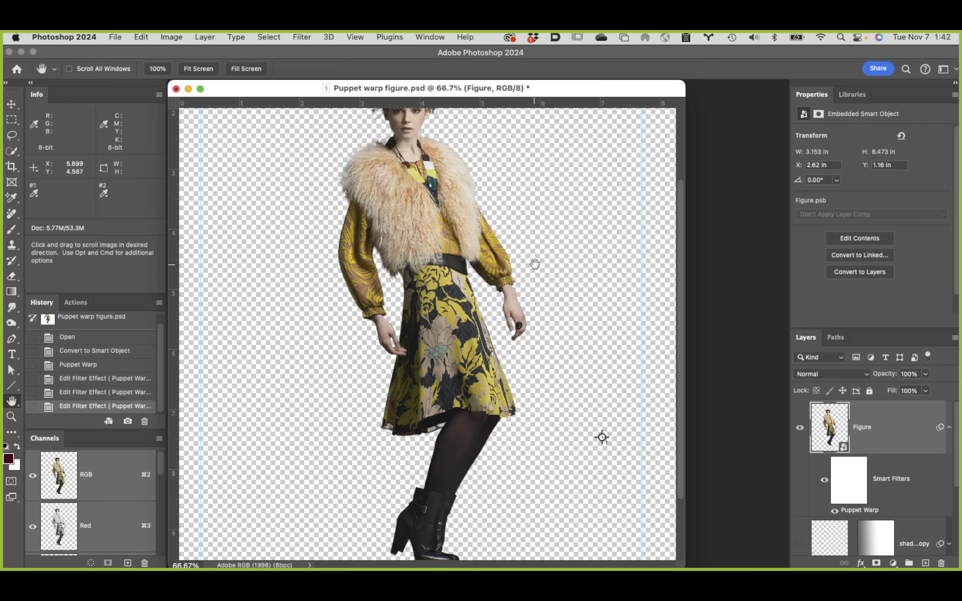
scroll(544, 262, down, 2)
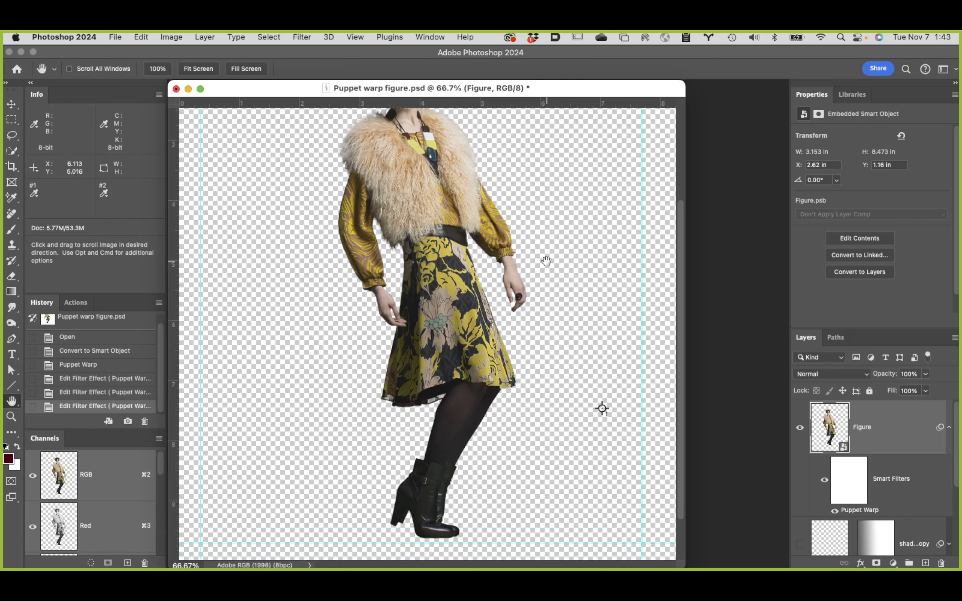
scroll(546, 261, up, 1)
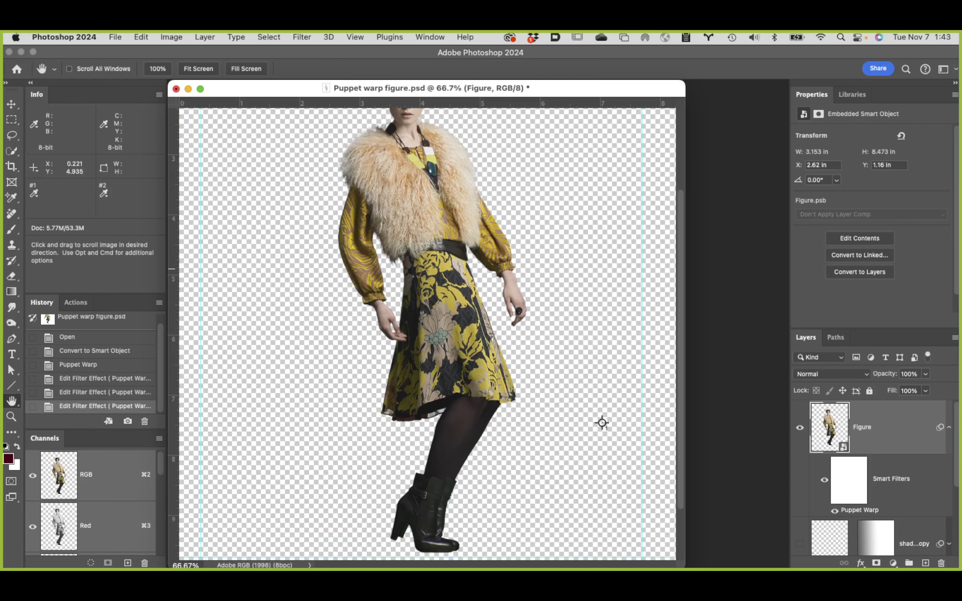
double_click(13, 402)
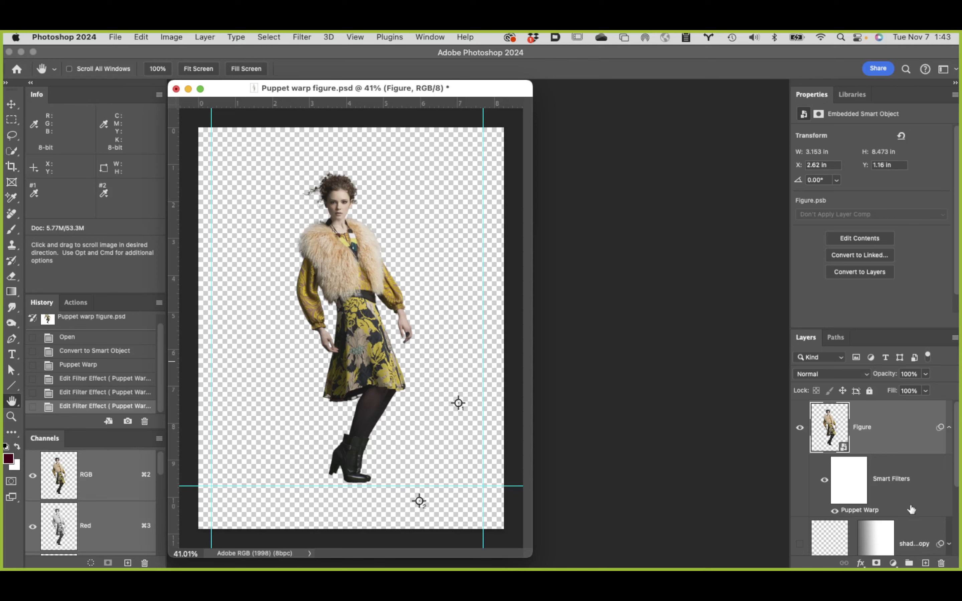
Step: Reopen the Figure layer's Puppet Warp smart filter to work on the model's face
double_click(857, 514)
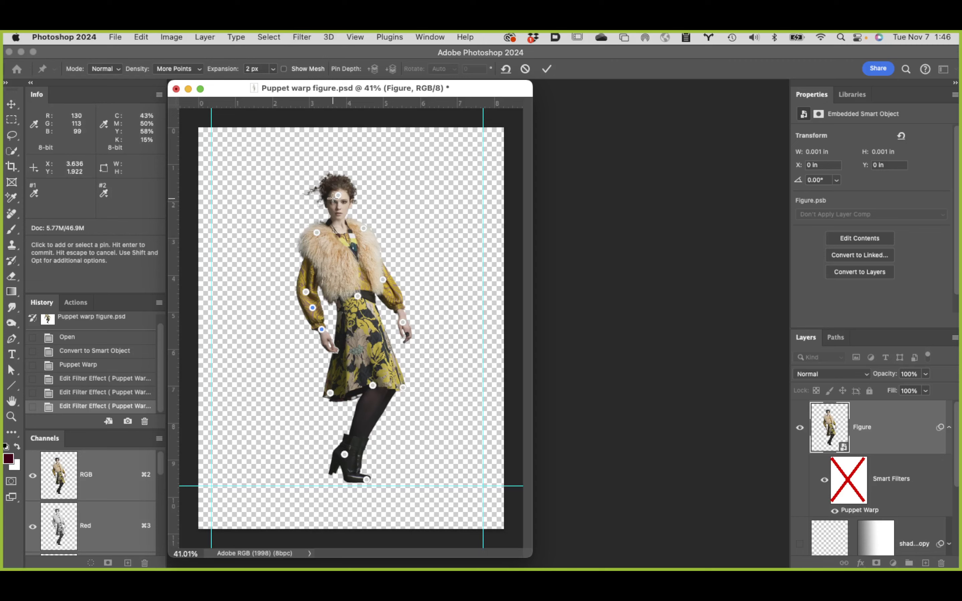
key(super+space)
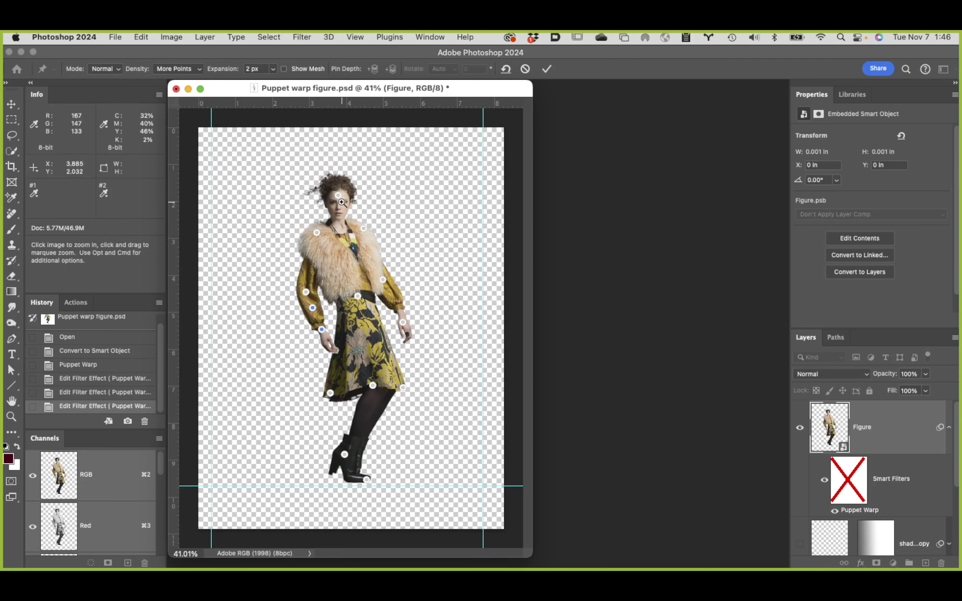
click(341, 202)
click(346, 200)
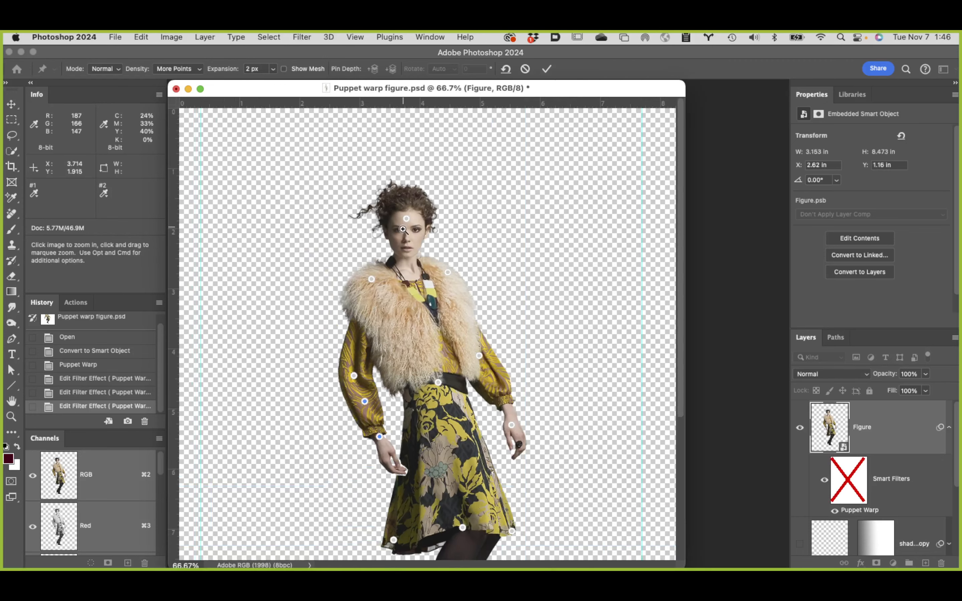
click(403, 229)
click(432, 283)
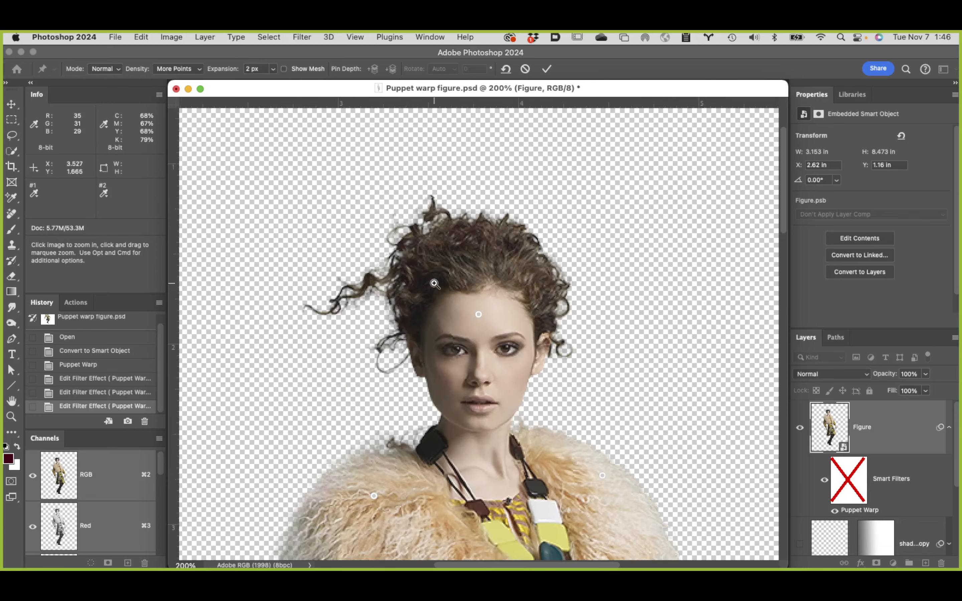
click(474, 326)
mouse_move(510, 384)
mouse_down()
mouse_move(468, 311)
mouse_move(466, 282)
mouse_move(512, 365)
mouse_up()
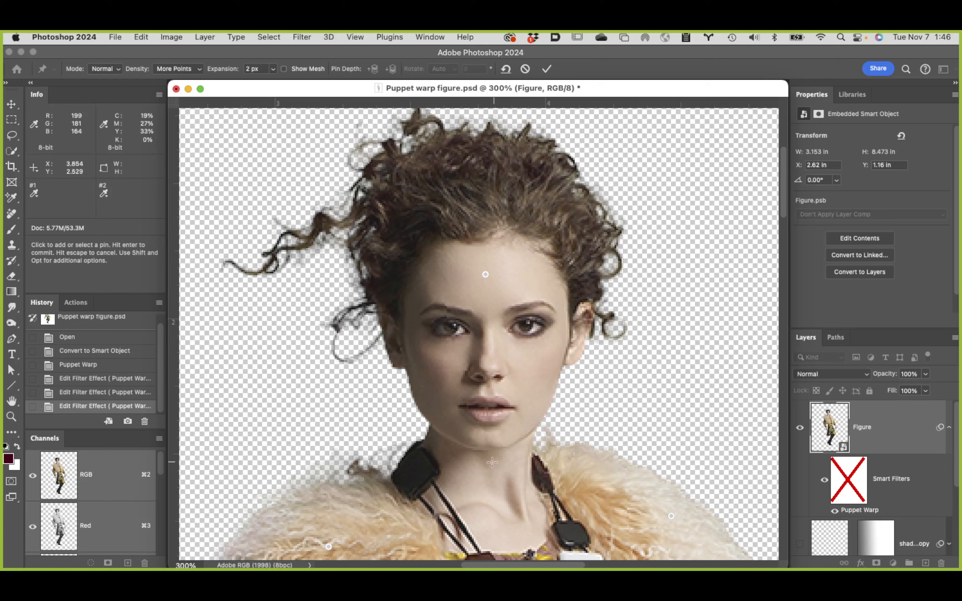
Step: Add a warp pin at the lower edge of the model's chin
click(489, 446)
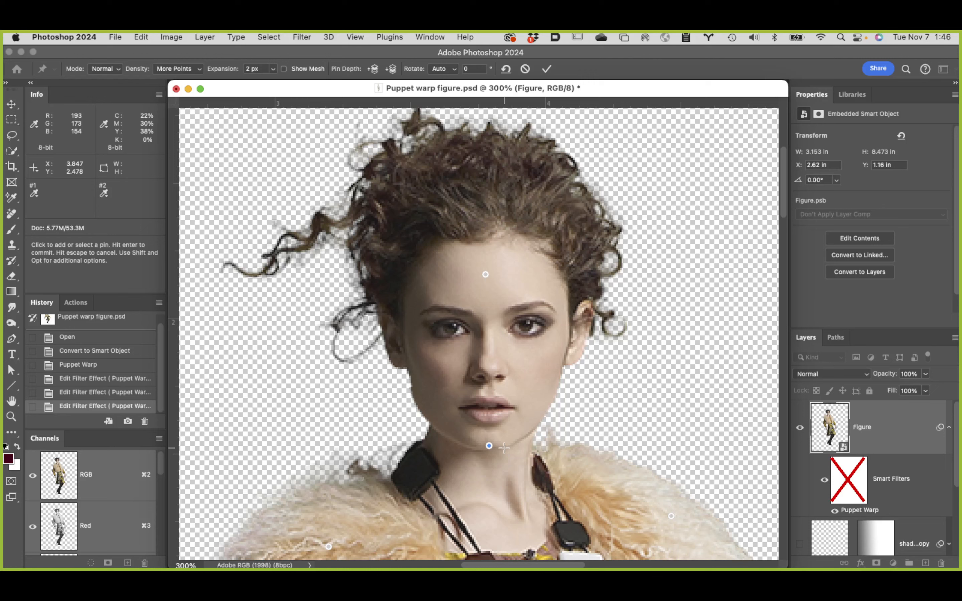
key(super+z)
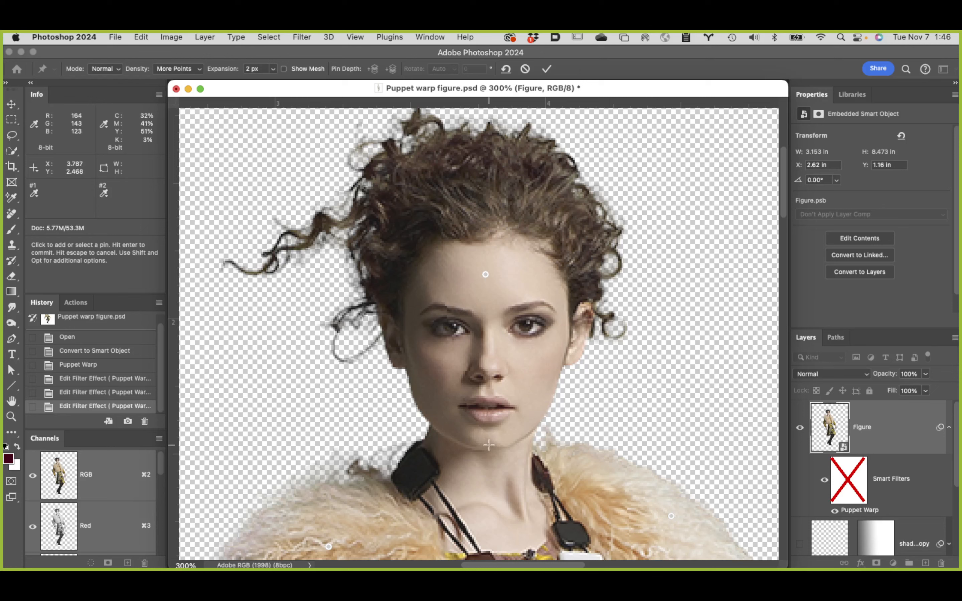
click(488, 445)
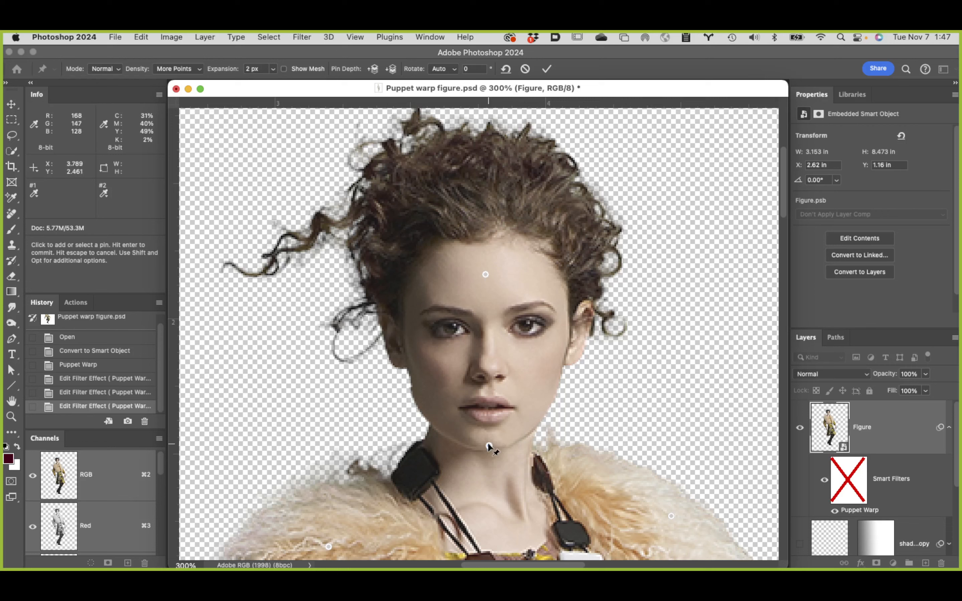
Step: Try moving the chin pin upward to shorten the face, and undo the move
drag(487, 444, 488, 414)
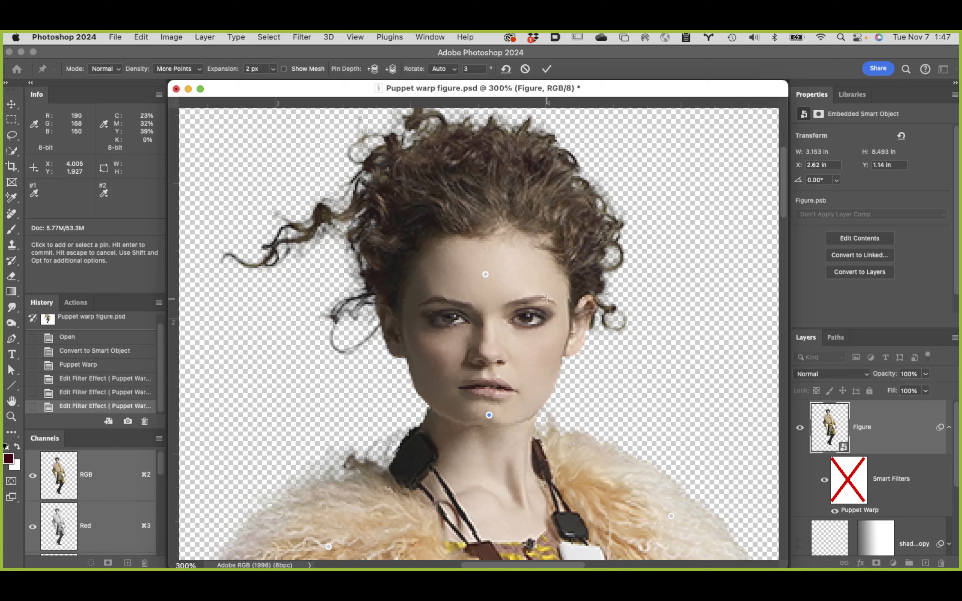
key(super+z)
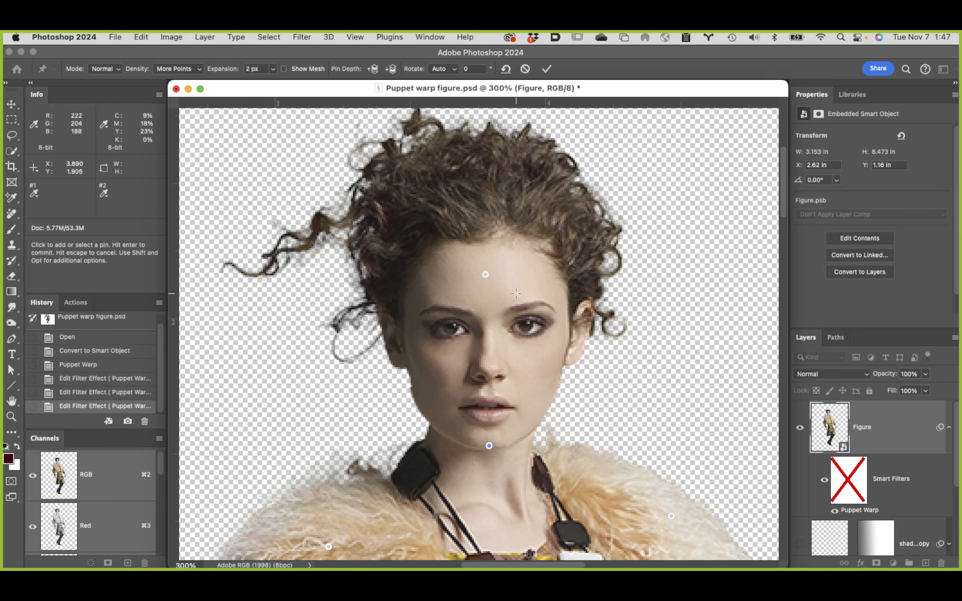
Step: Add pins from the chin along the model's left jawline, up to the earlobe and the top of the left ear
click(522, 438)
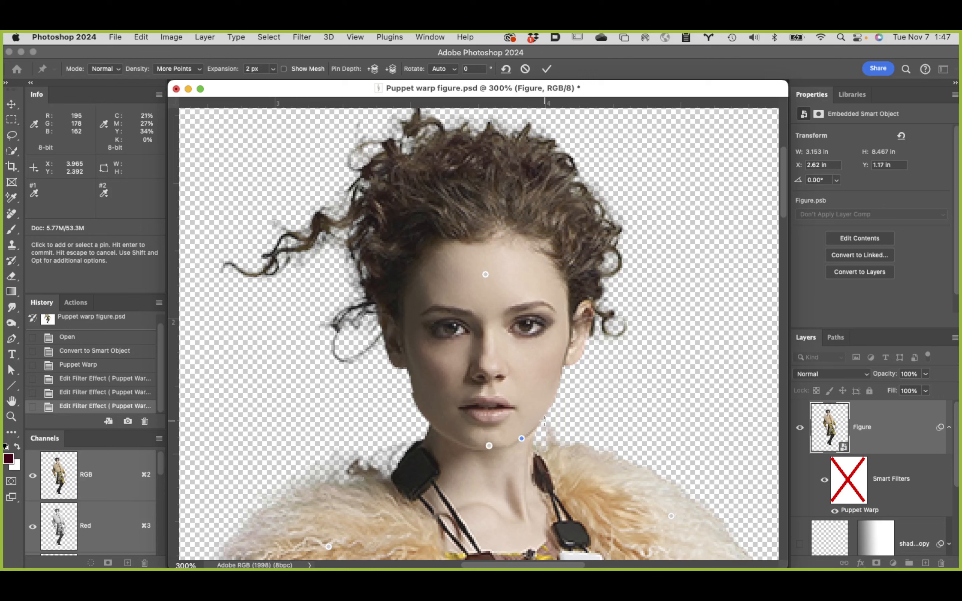
click(547, 410)
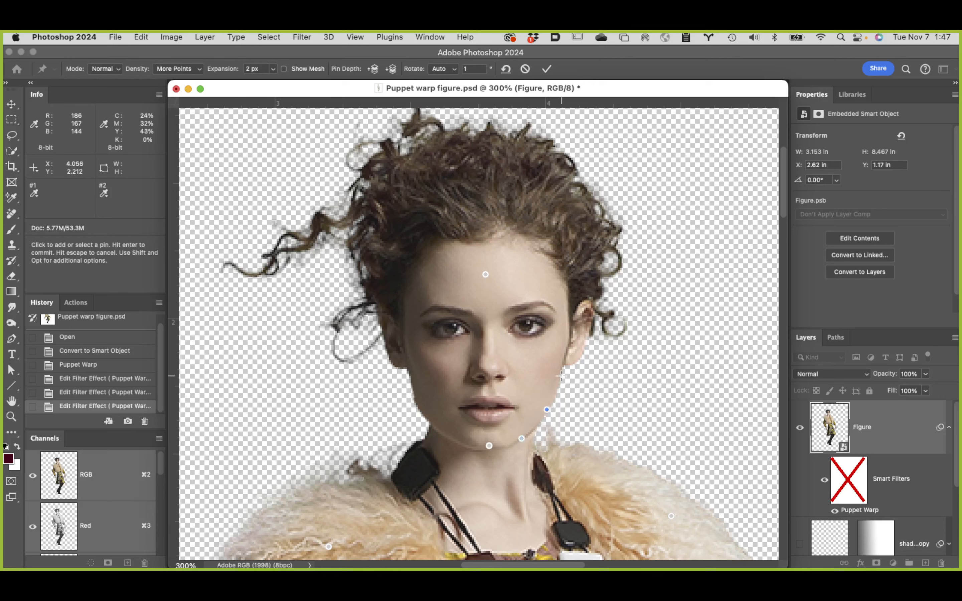
click(560, 376)
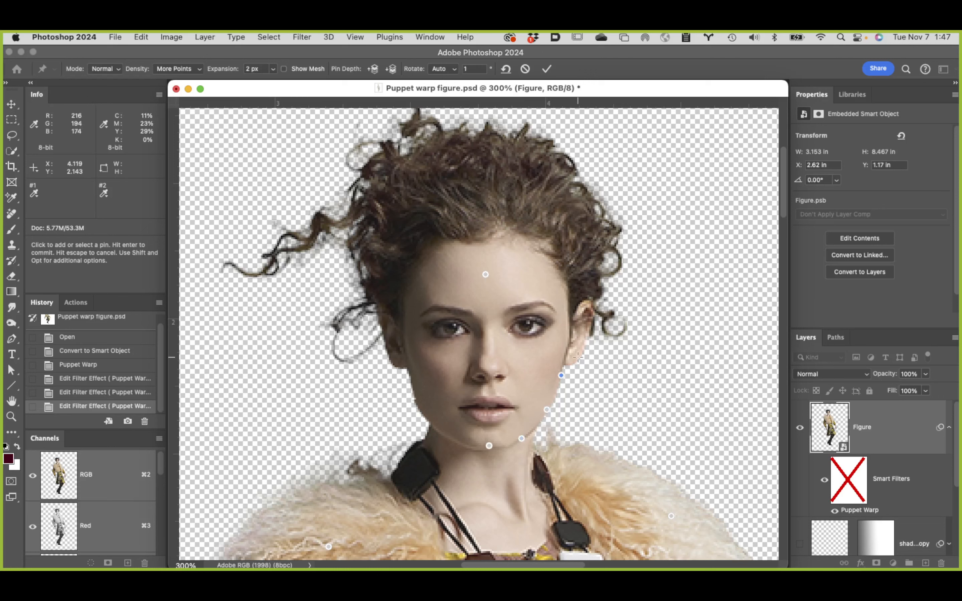
click(577, 358)
click(589, 305)
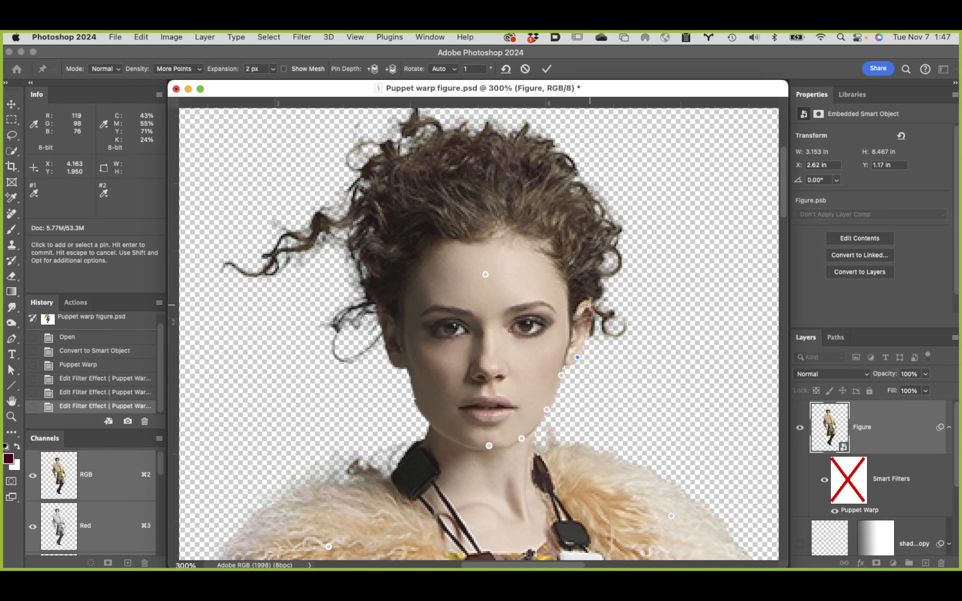
Step: Add pins around the outer hair above the model's left ear to the crown, and shift the crown pin slightly toward the model's left
click(602, 249)
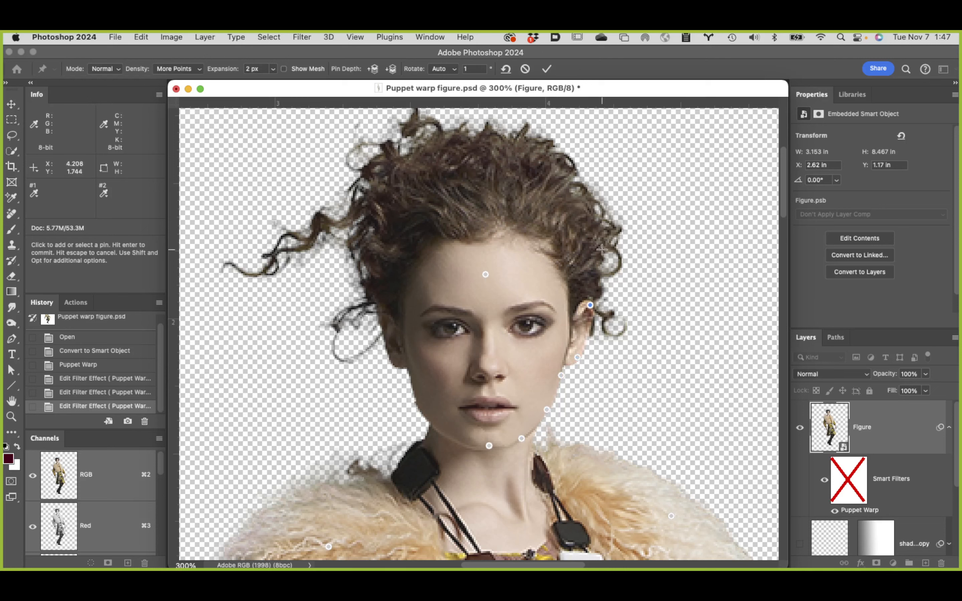
click(588, 202)
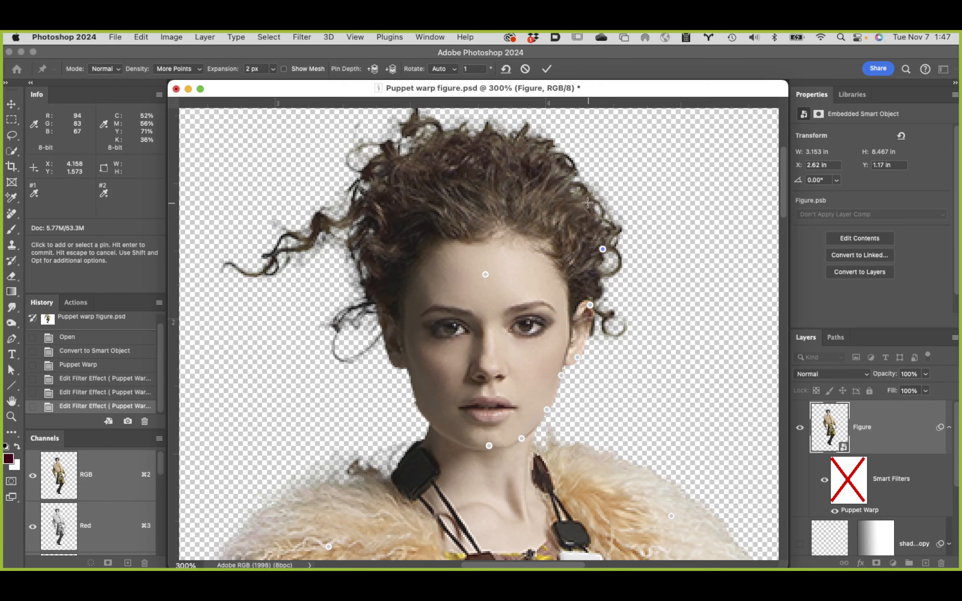
click(555, 161)
click(516, 139)
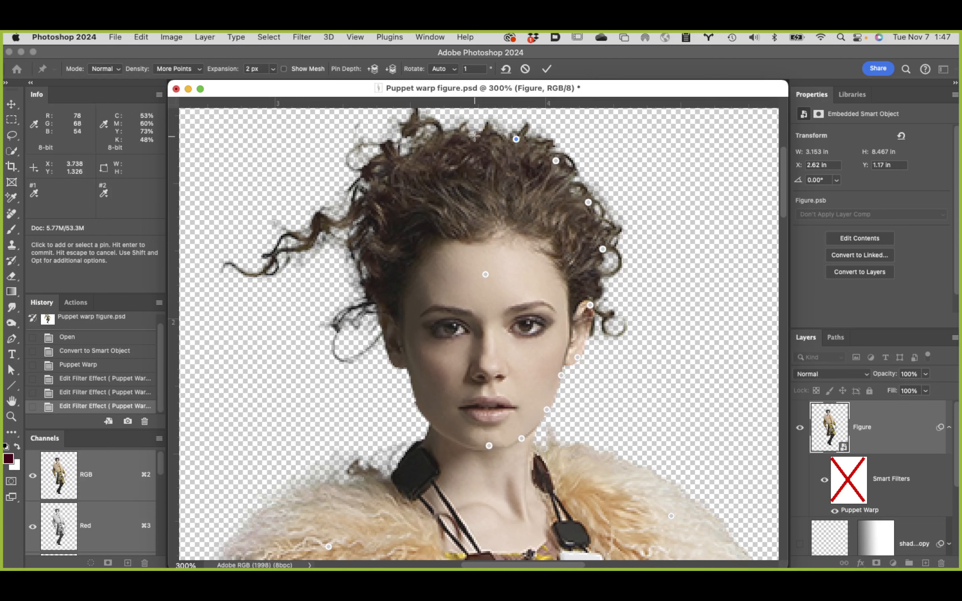
click(486, 129)
drag(485, 130, 489, 132)
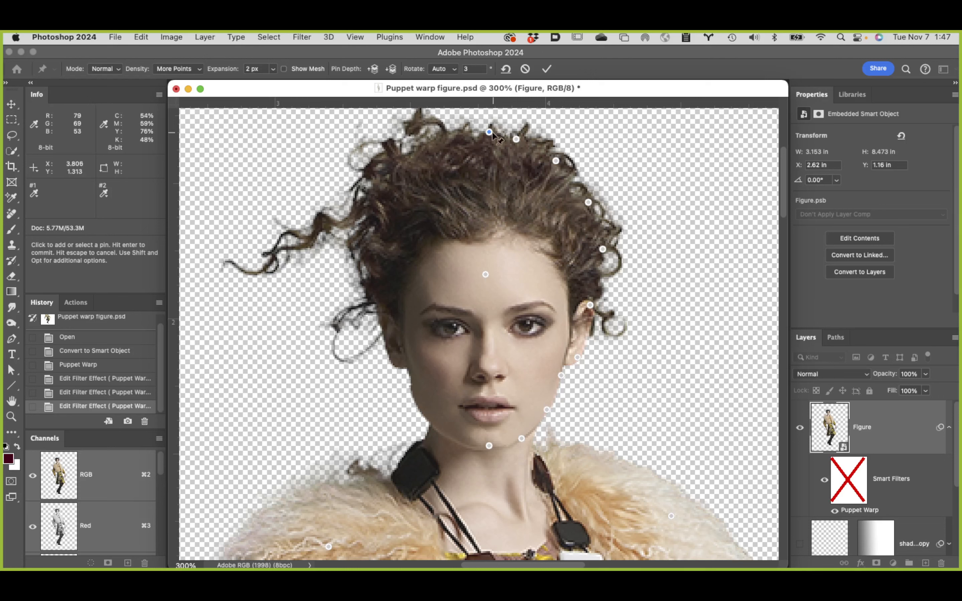
click(495, 140)
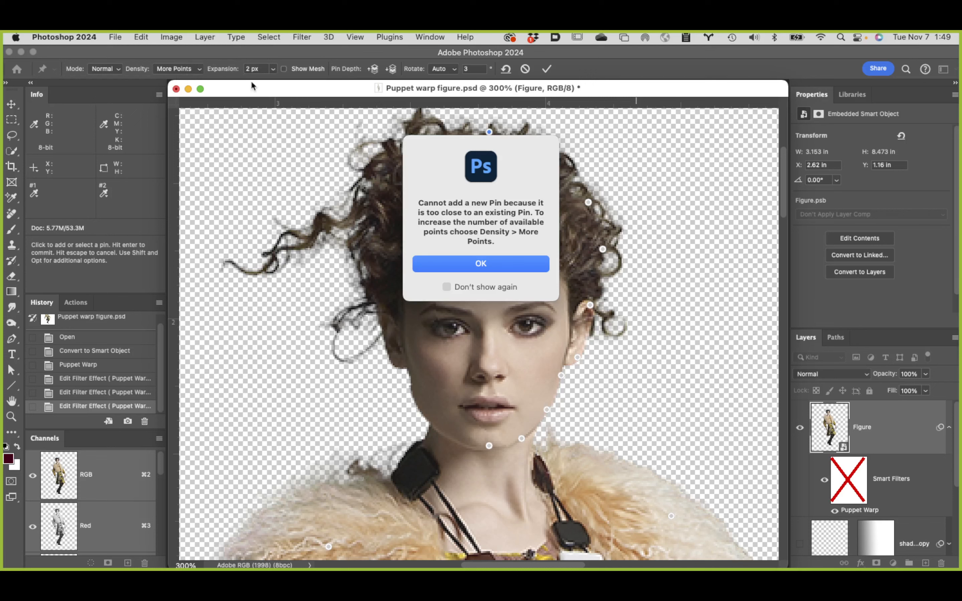
click(504, 263)
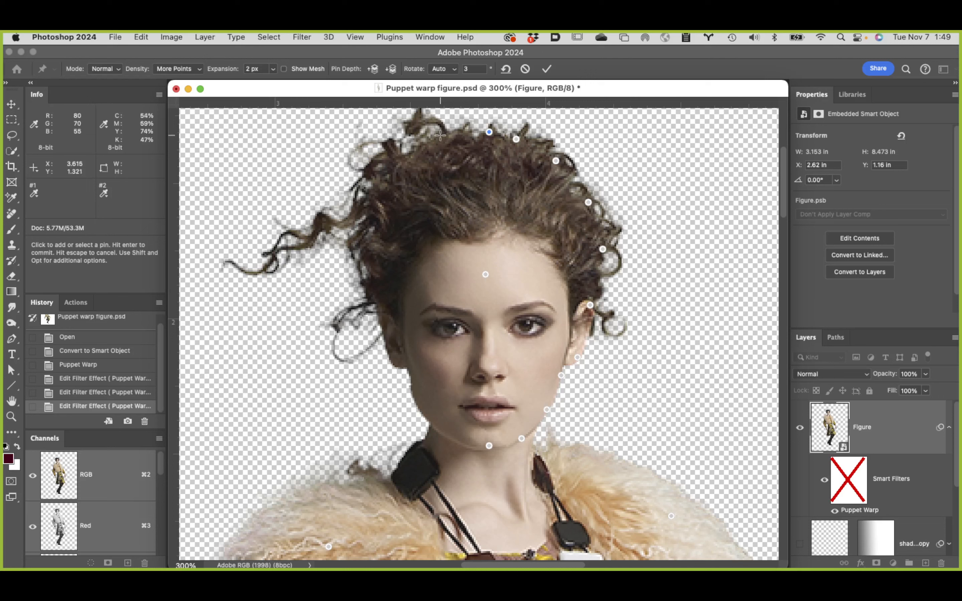
Step: Add pins from the crown down the hair on the model's right side to the ear, including one on the loose curl
click(441, 136)
click(395, 164)
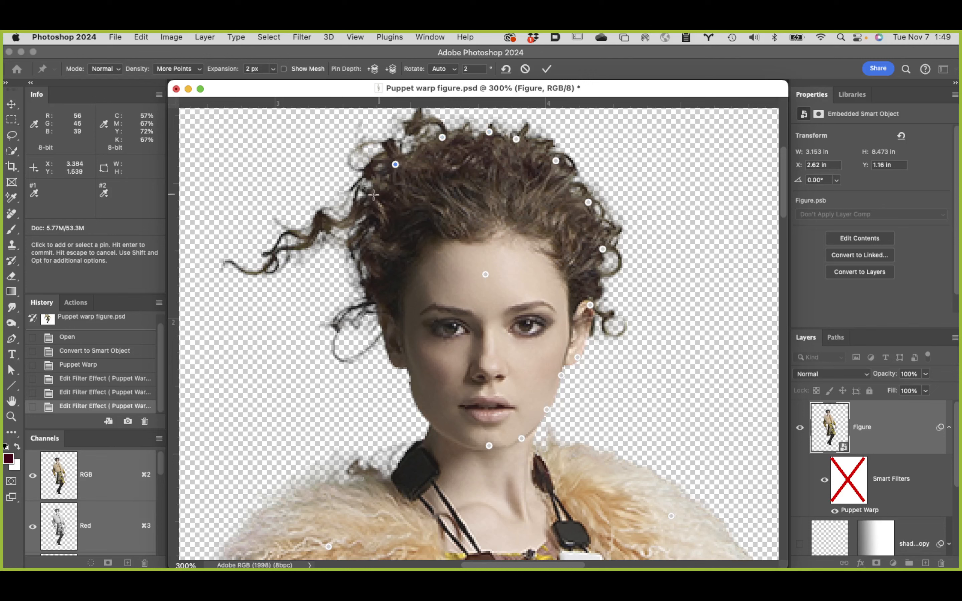
click(355, 209)
click(274, 253)
click(369, 251)
click(380, 313)
Step: Add pins on the model's right earlobe and along the right jawline toward the chin
click(397, 363)
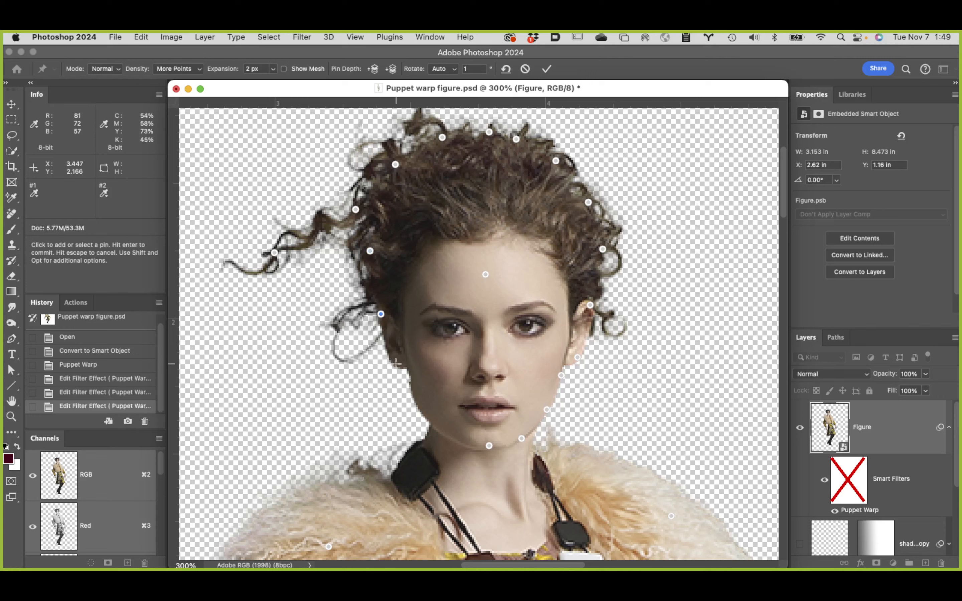
click(411, 382)
click(431, 420)
click(456, 440)
Step: Add pins above the upper lip, on the nose, and on both eyes
click(514, 410)
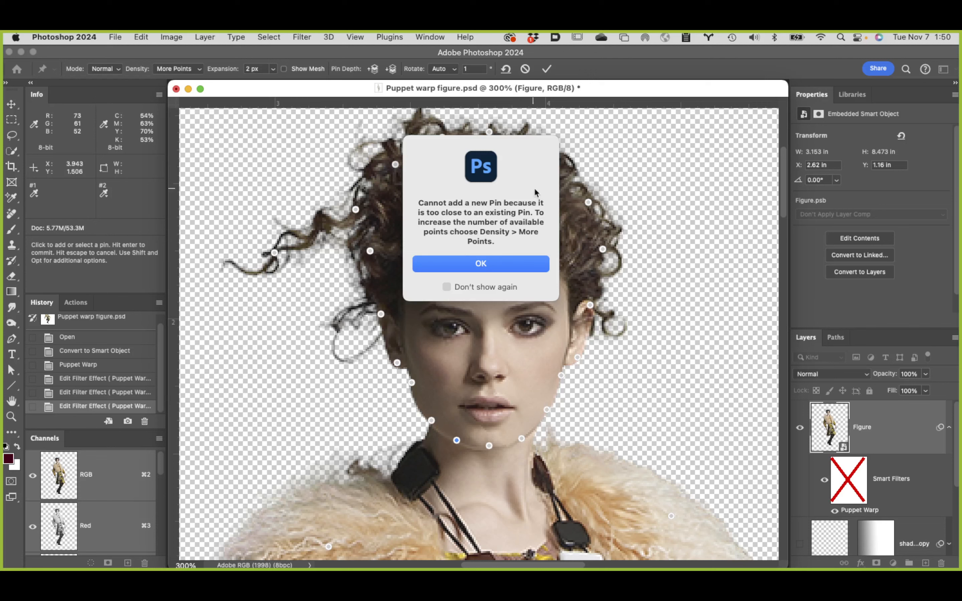
click(480, 264)
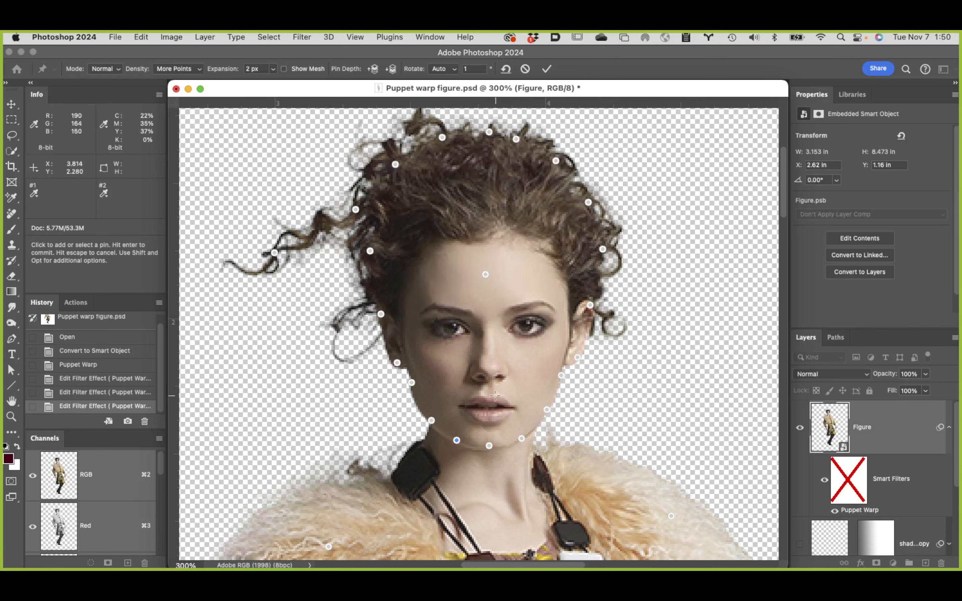
click(491, 397)
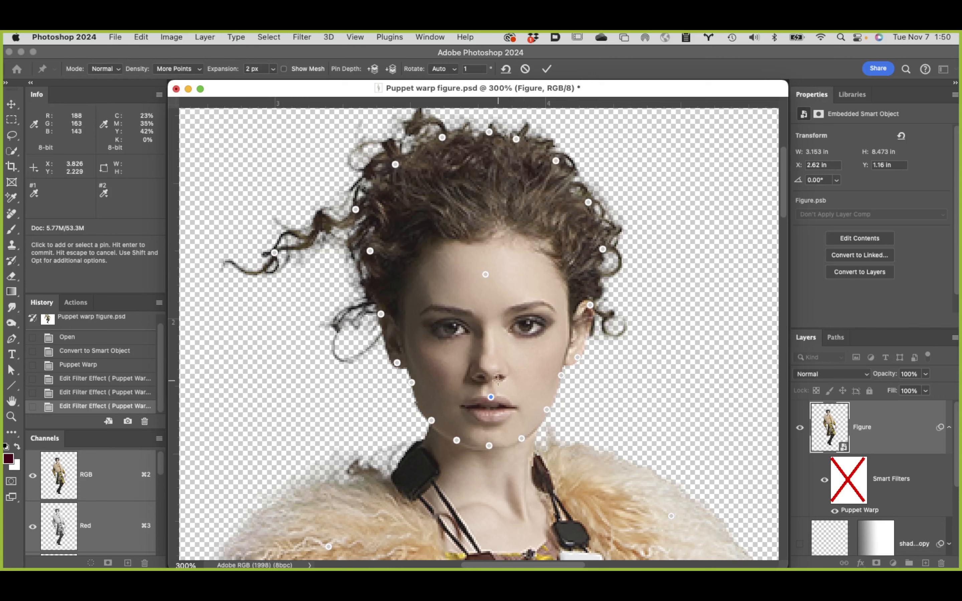
click(488, 368)
click(451, 326)
click(528, 325)
Step: Add pins at both sides of the forehead hairline and three across the middle of the hair
click(414, 270)
click(554, 264)
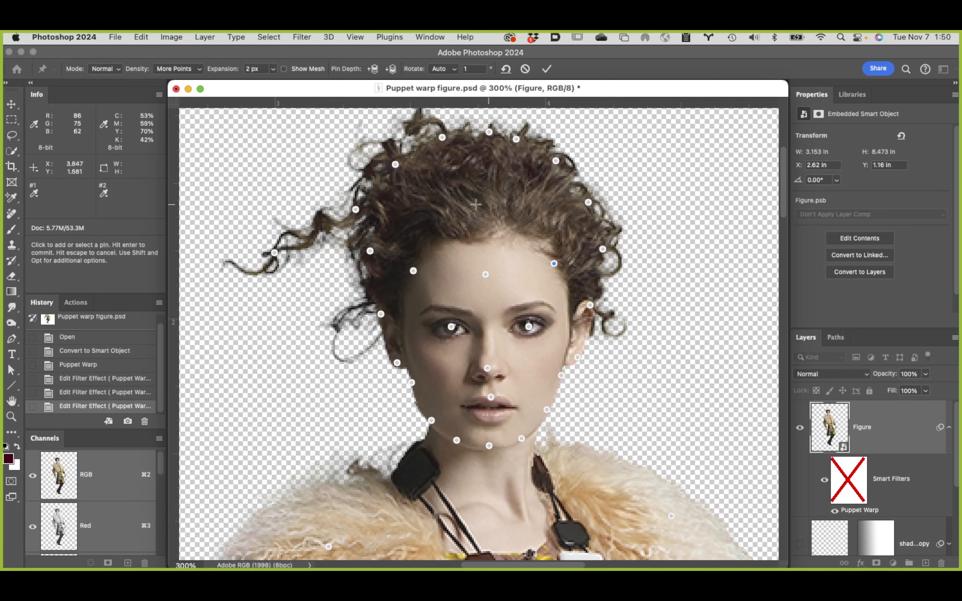
click(483, 194)
click(418, 205)
click(551, 202)
Step: Add pins around the black necklace bead on the model's right side and across the base of the neck
key(space)
drag(457, 405, 425, 270)
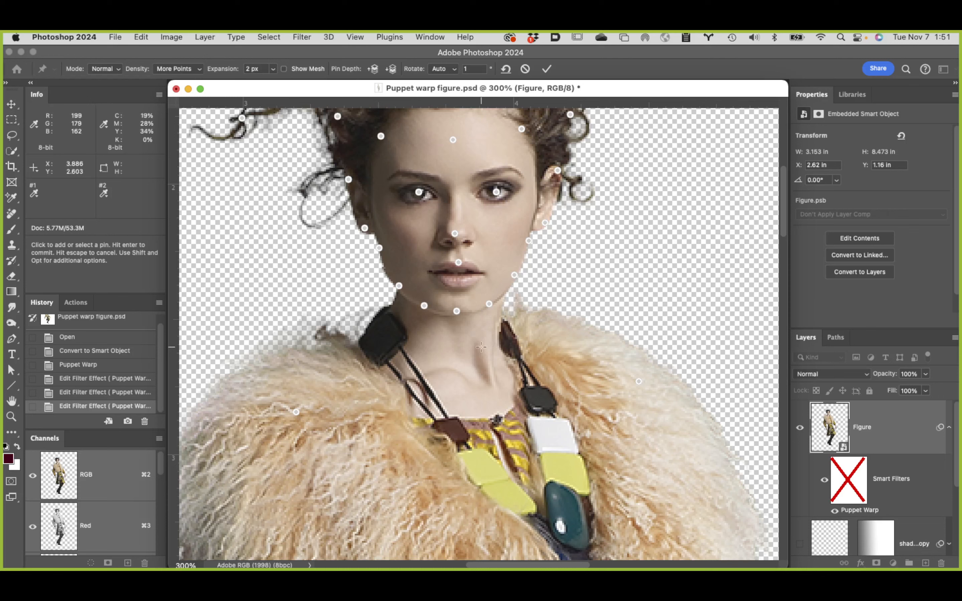
click(357, 344)
click(378, 367)
click(416, 374)
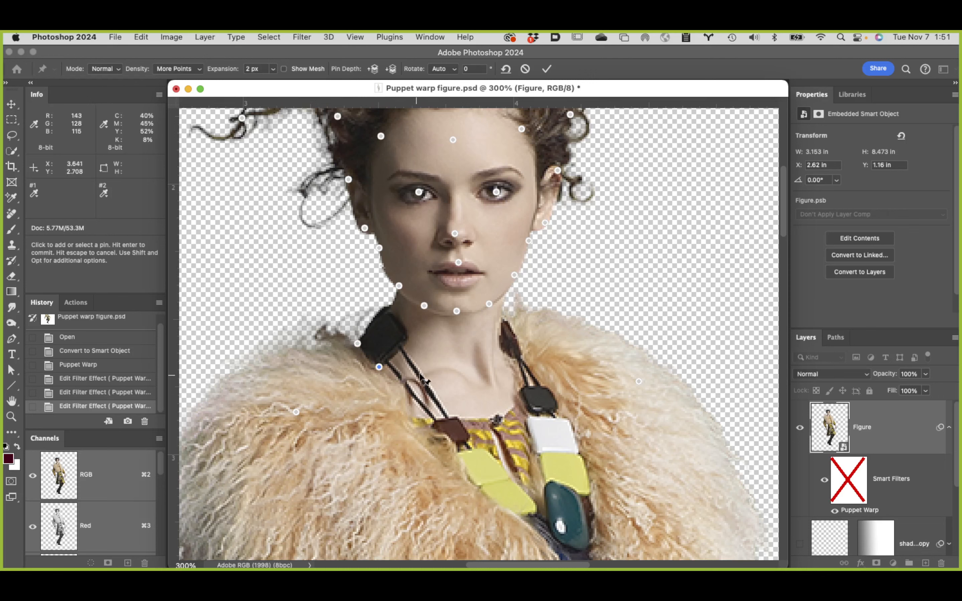
click(447, 371)
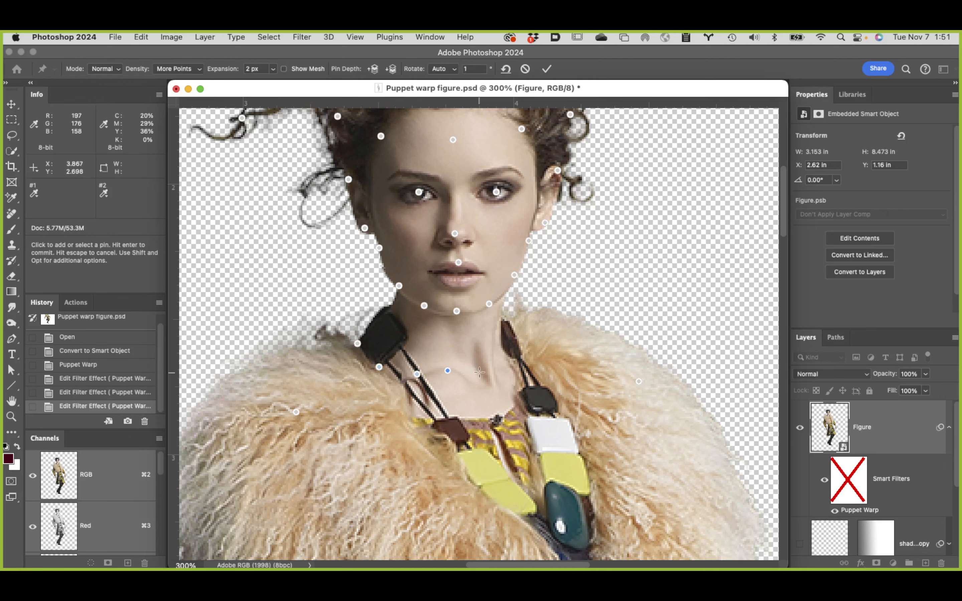
click(487, 372)
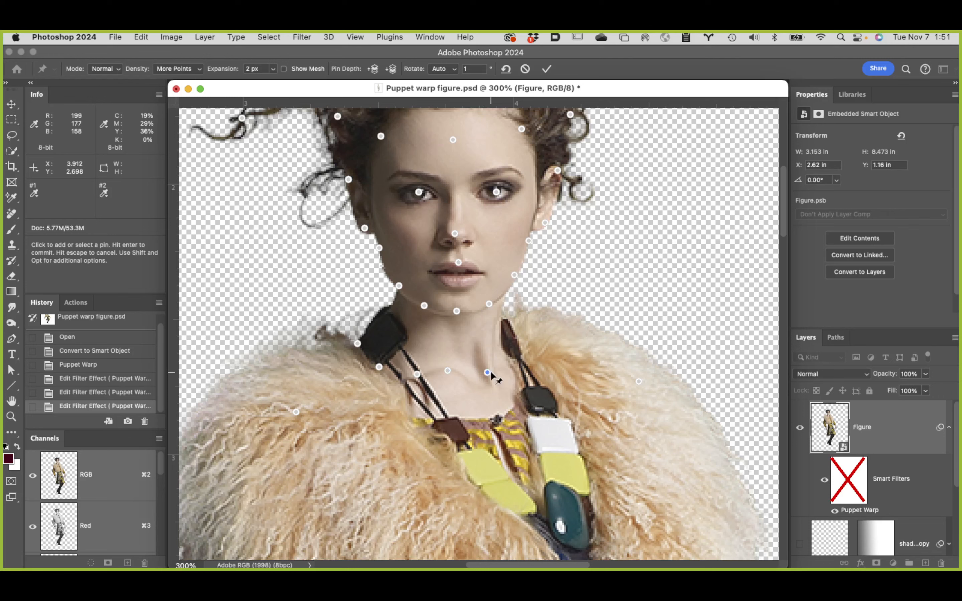
Step: Add a pin on the upper necklace bead beside the neck on the model's left side
click(511, 358)
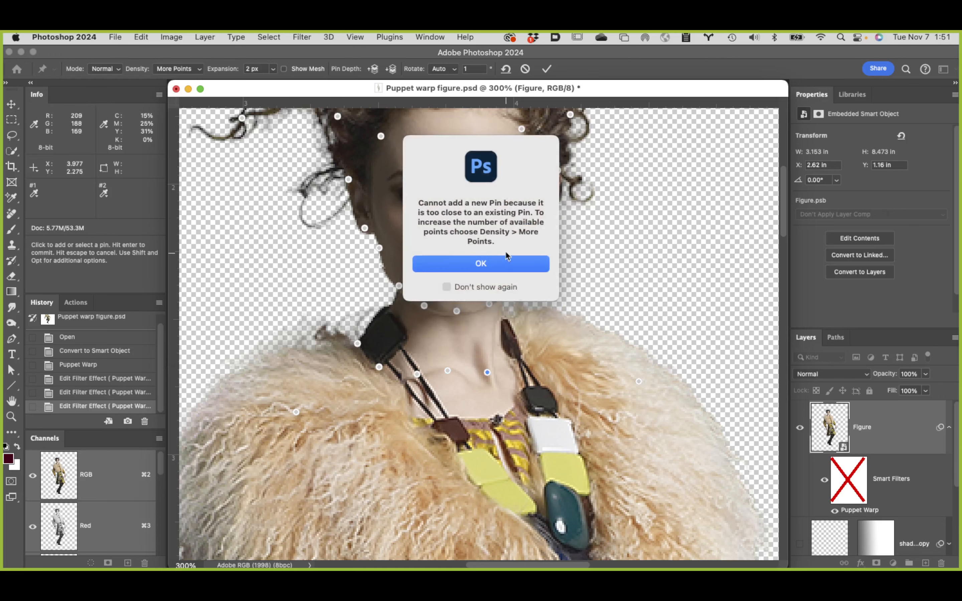
click(513, 263)
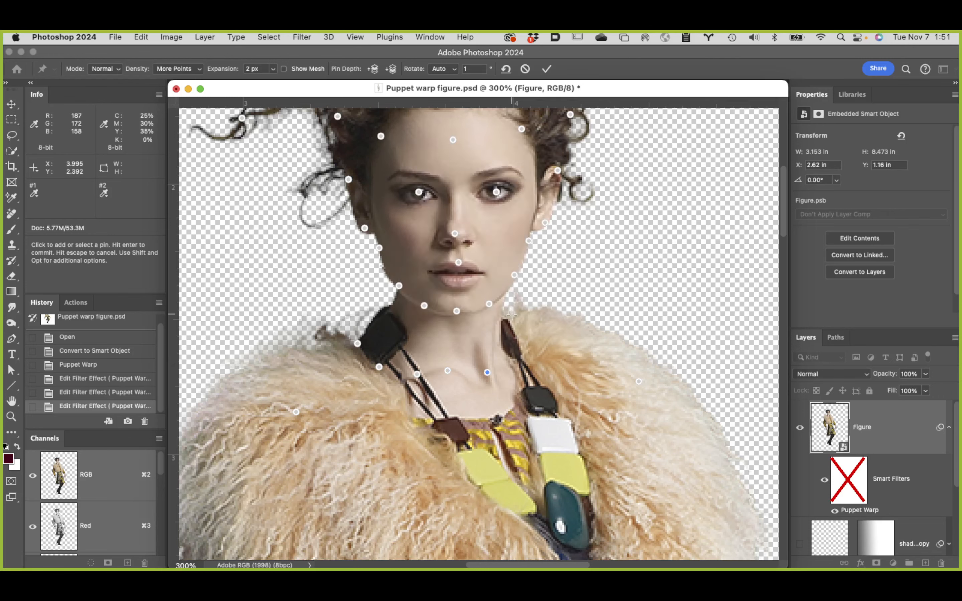
click(511, 354)
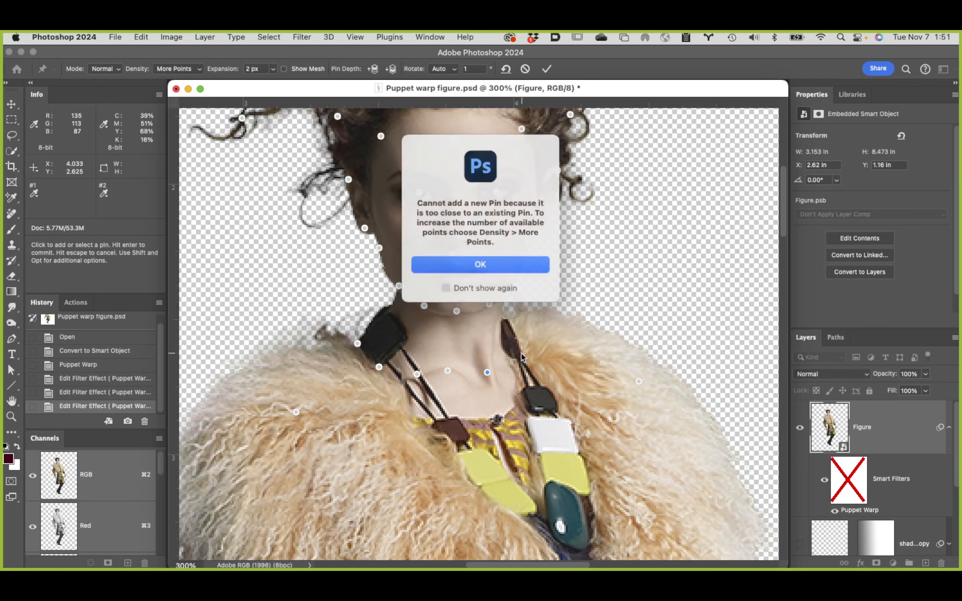
click(515, 263)
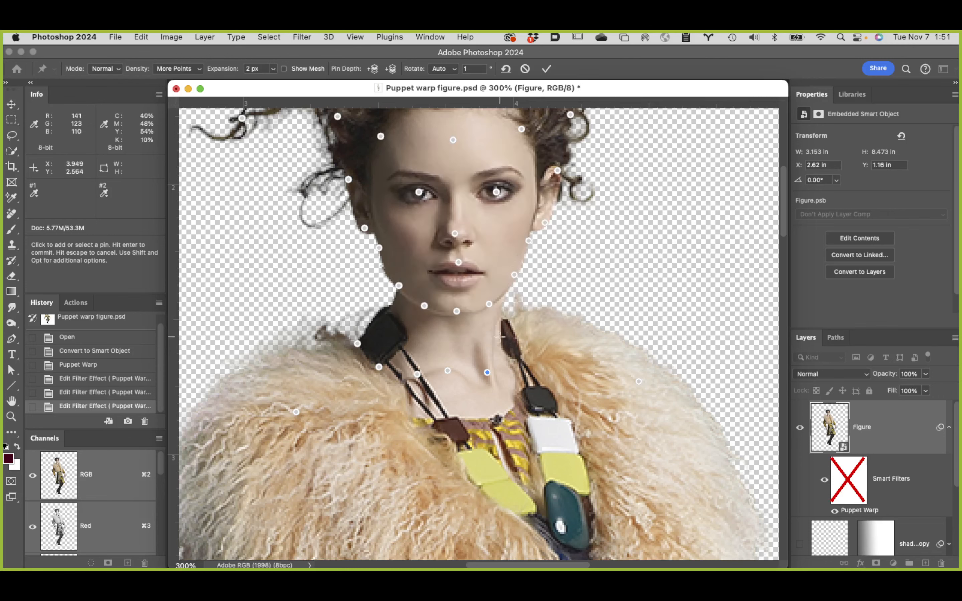
click(536, 338)
click(529, 264)
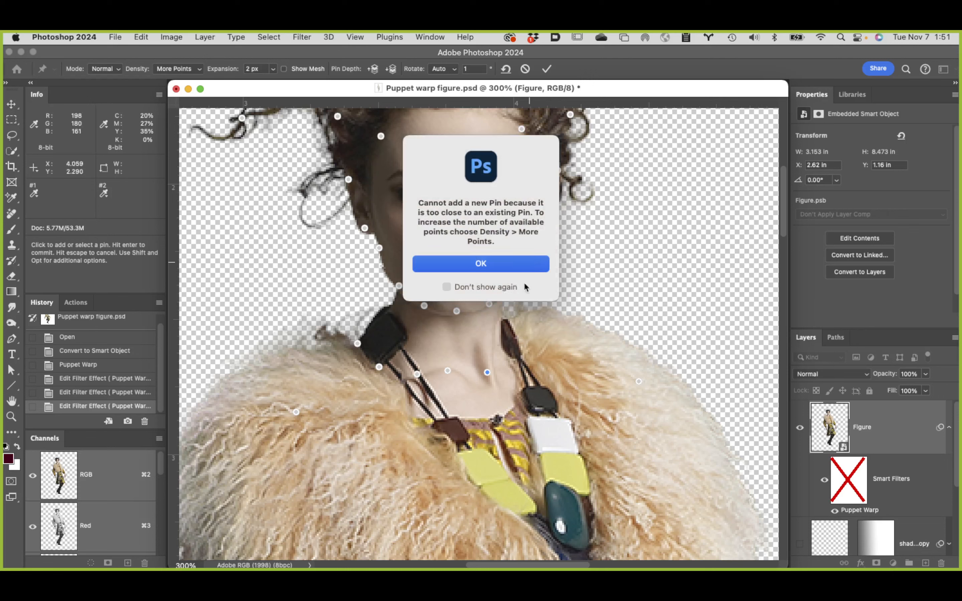
click(510, 334)
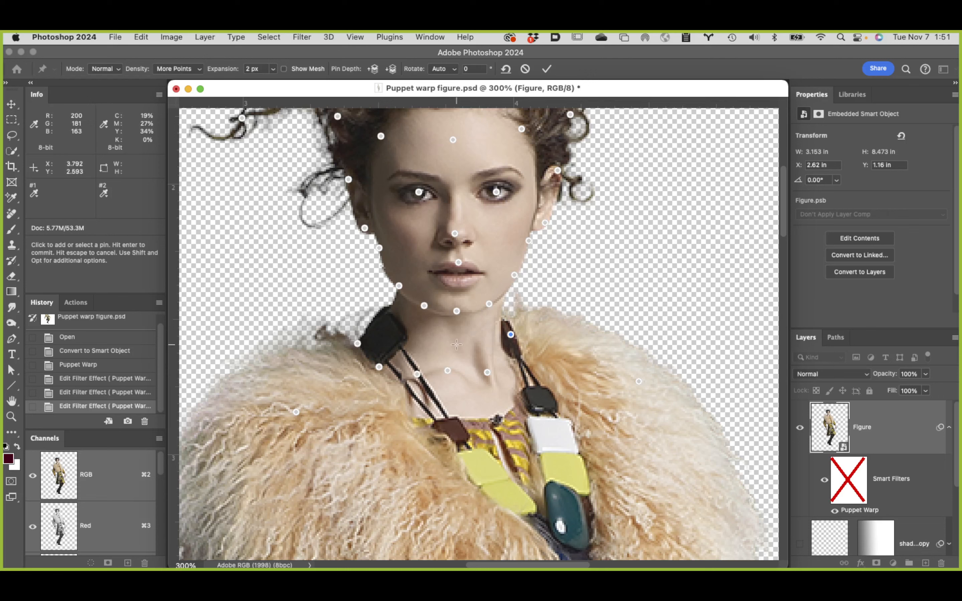
Step: Select the pins along the crown of the hair and its upper edge on the model's right side together
scroll(456, 345, up, 5)
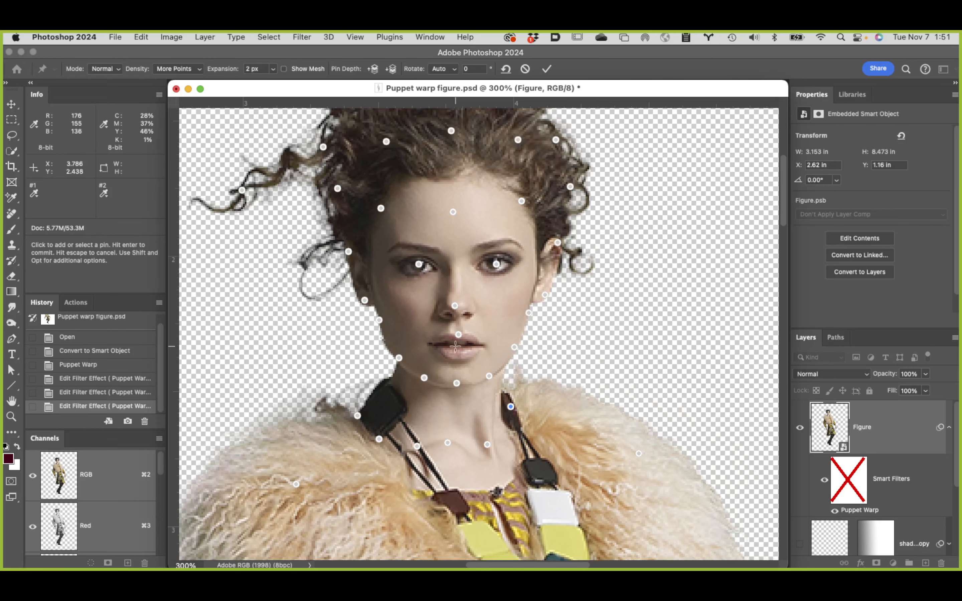
scroll(454, 346, up, 3)
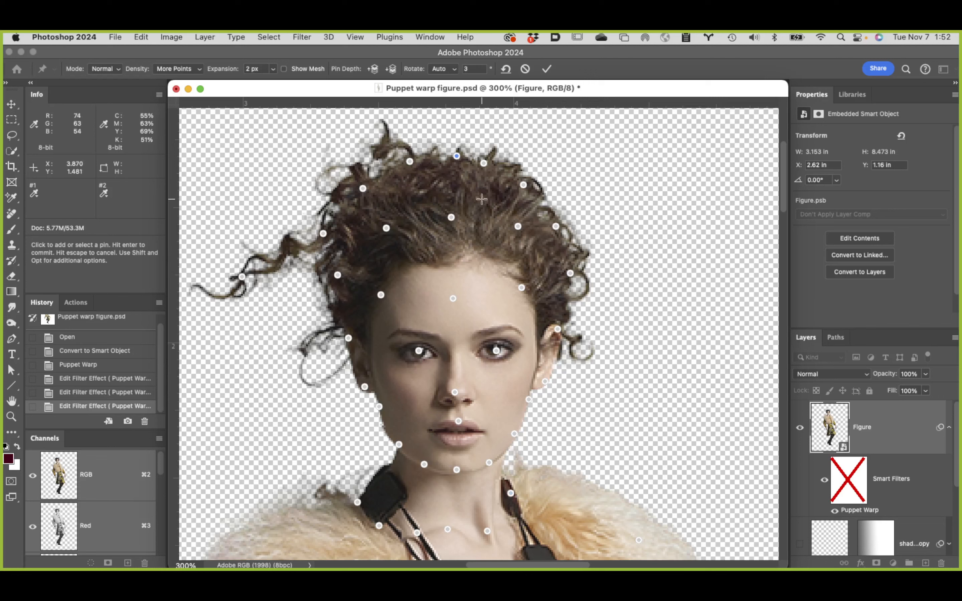
key(shift)
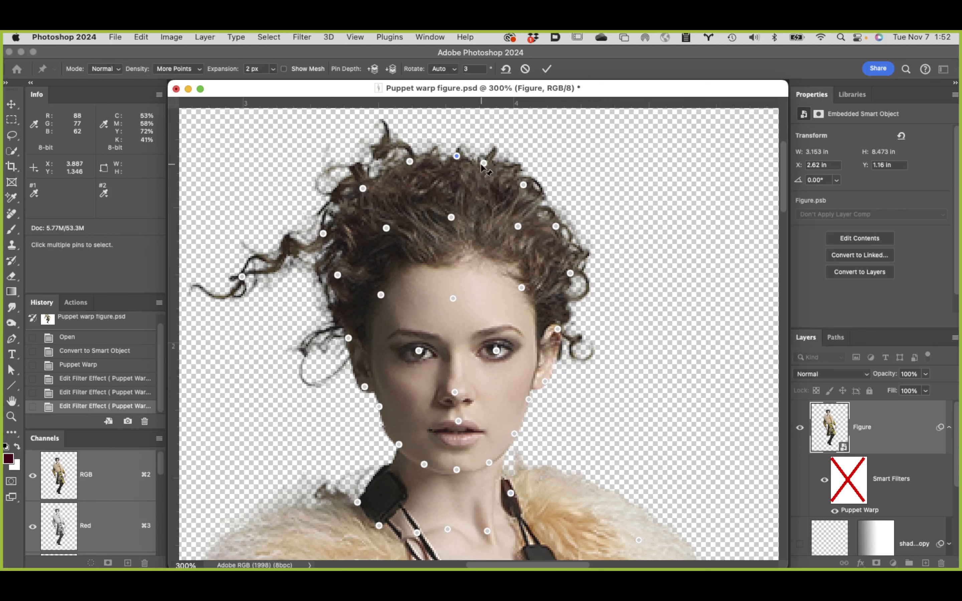
shift+click(483, 163)
shift+click(410, 161)
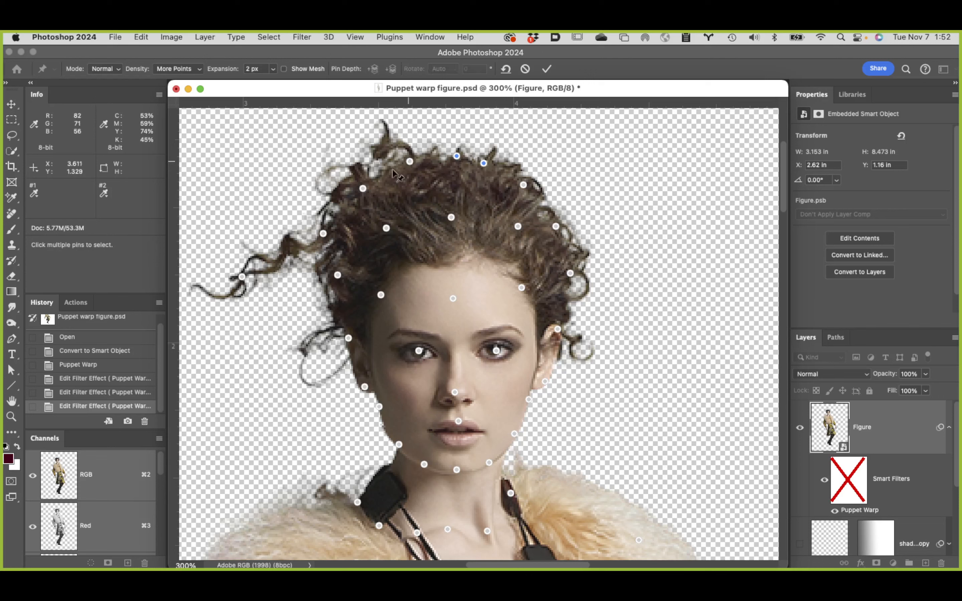
shift+click(363, 188)
drag(323, 234, 323, 236)
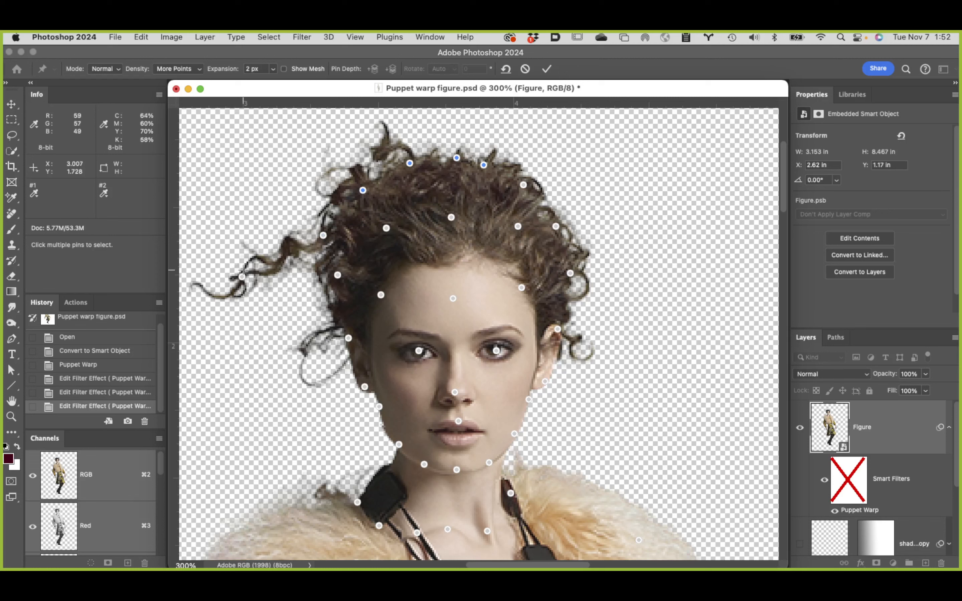
Step: Extend the pin selection with the stray curl, side hair, ear, cheek and jaw pins on the model's right side
shift+click(242, 277)
shift+click(323, 235)
shift+click(386, 228)
shift+click(338, 274)
shift+click(381, 295)
shift+click(349, 338)
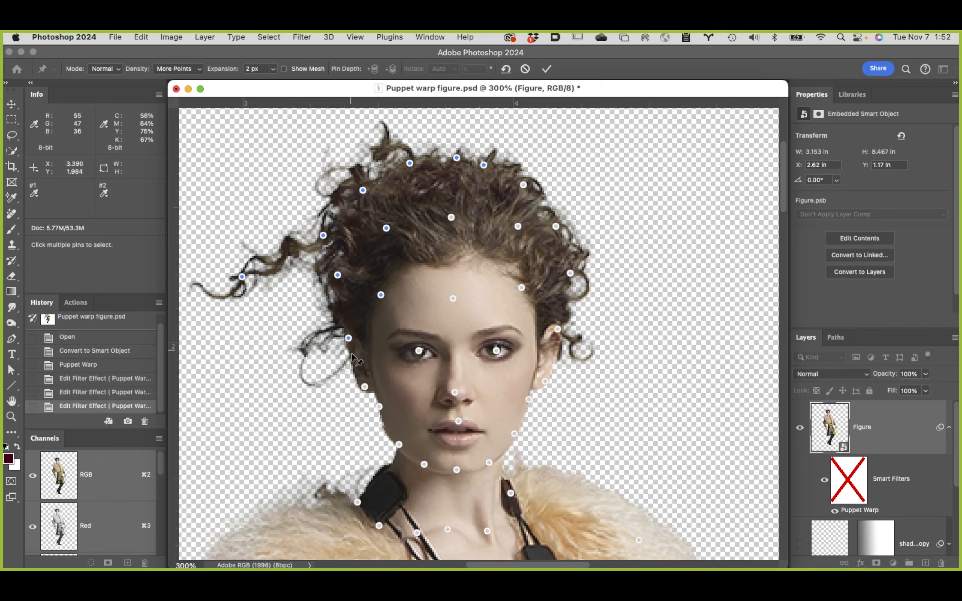
shift+click(364, 388)
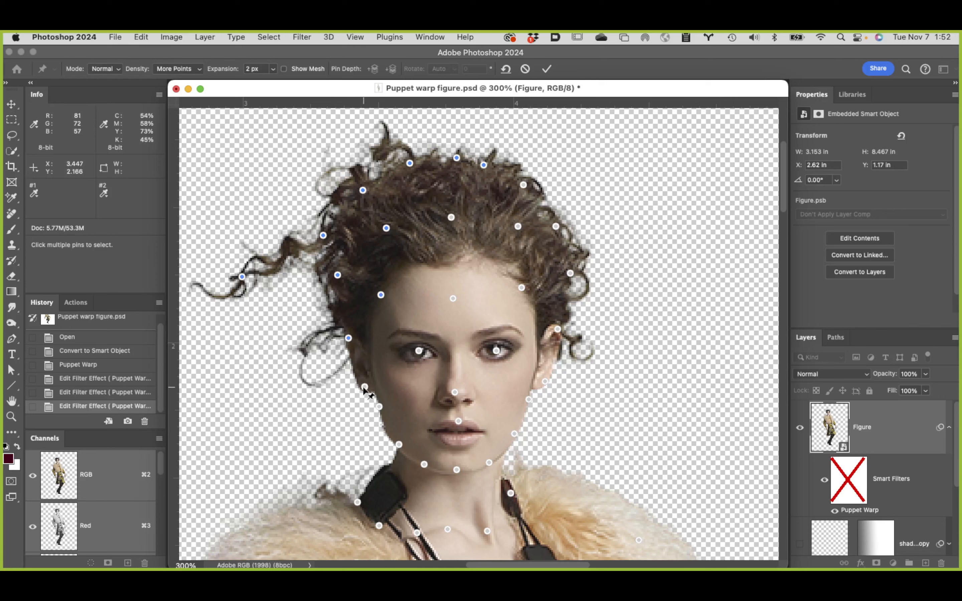
shift+click(379, 407)
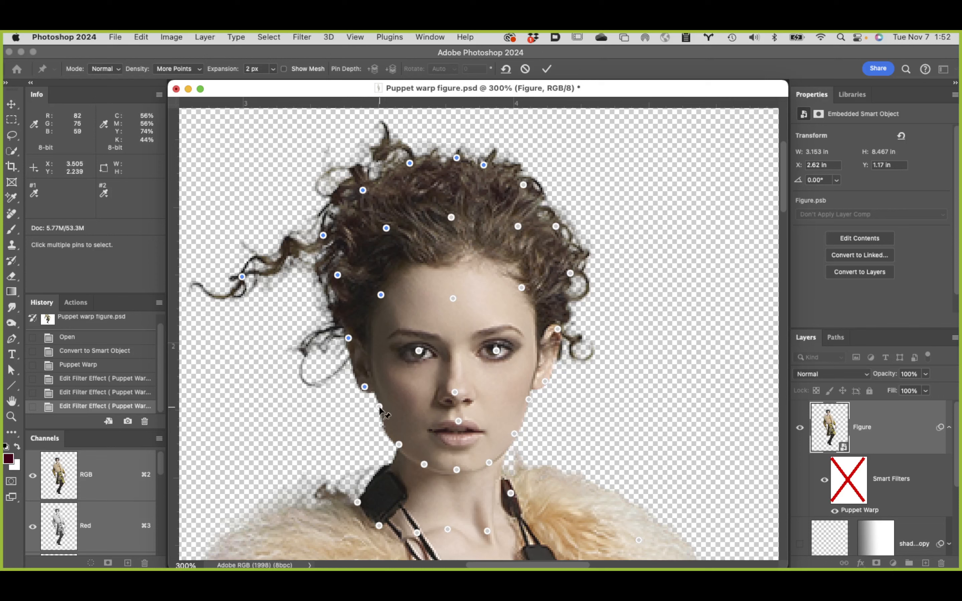
shift+click(399, 445)
Step: Extend the pin selection with the jaw, ear and outer hair pins on the model's left side
shift+click(489, 463)
shift+click(557, 329)
shift+click(570, 273)
shift+click(555, 226)
shift+click(523, 185)
Step: Extend the pin selection with the inner hair, forehead, nose and upper lip pins
shift+click(517, 226)
shift+click(451, 217)
shift+click(452, 299)
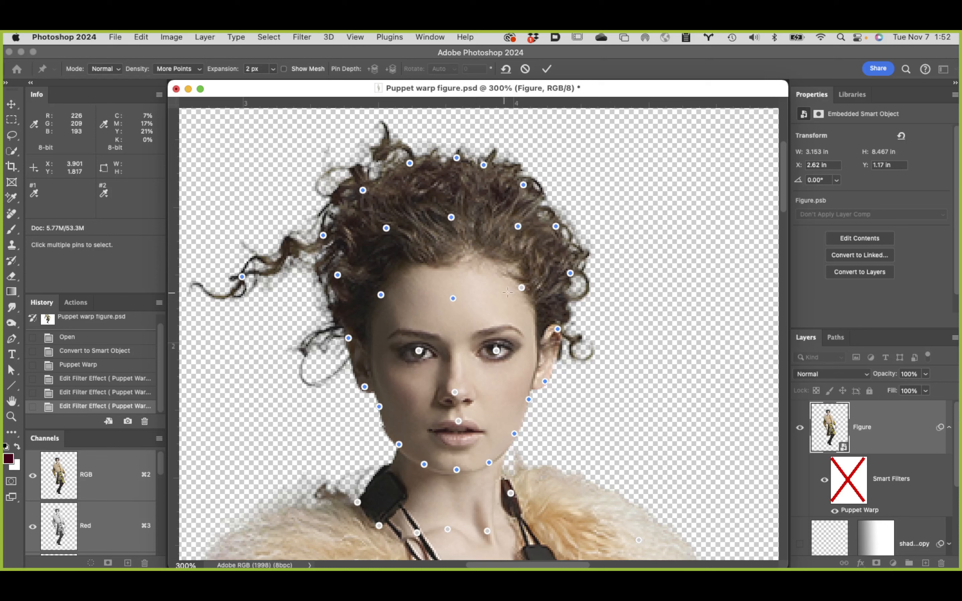
shift+click(521, 287)
shift+click(455, 392)
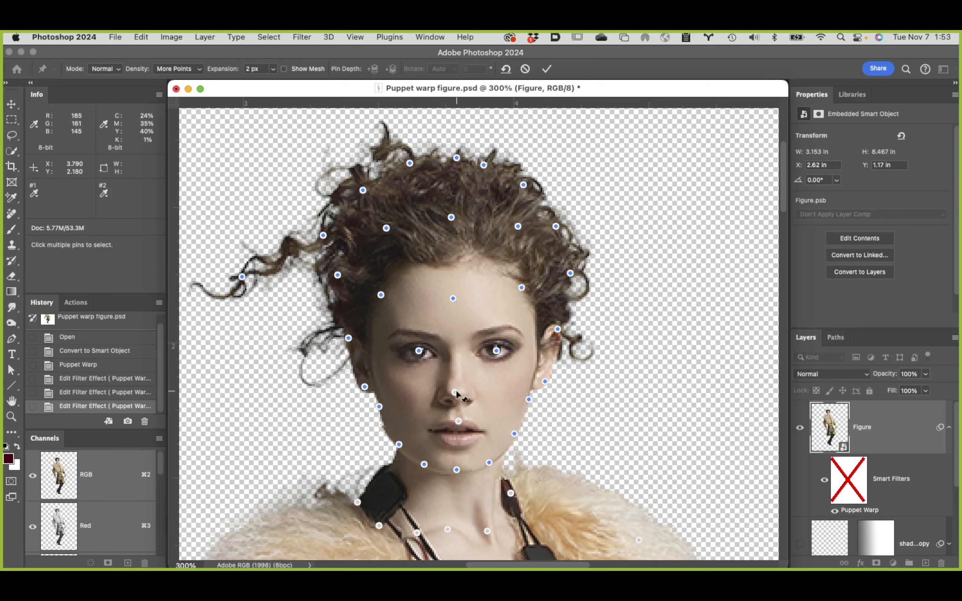
shift+click(458, 422)
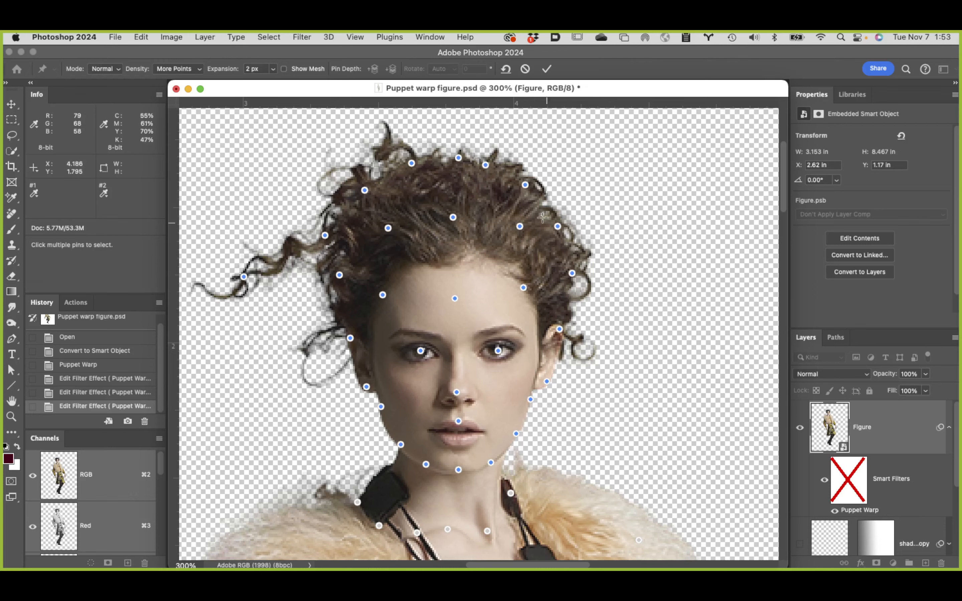
Step: Move all the selected head pins slightly upward to lengthen the neck, and commit the Puppet Warp edit
super+click(548, 432)
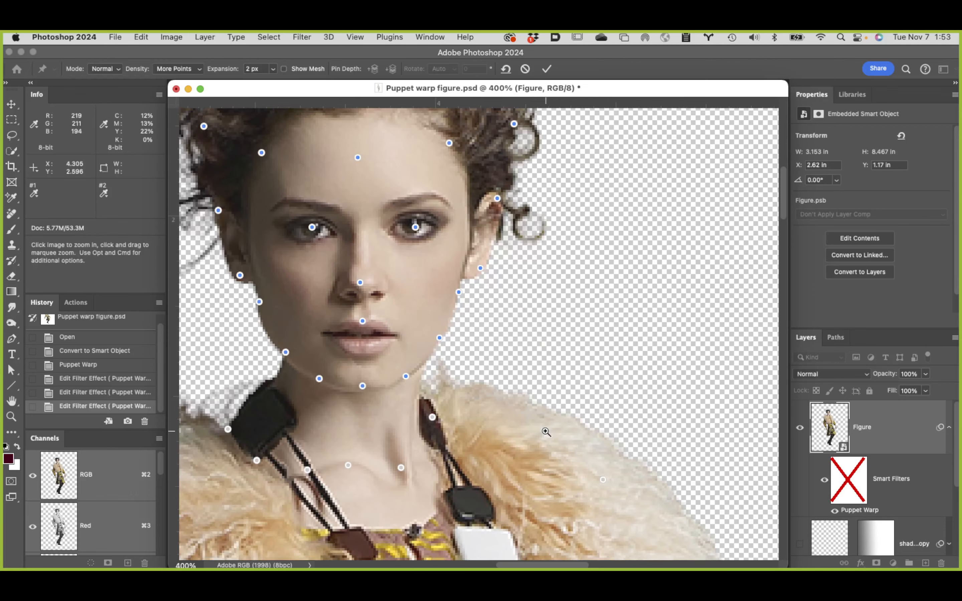
super+click(400, 428)
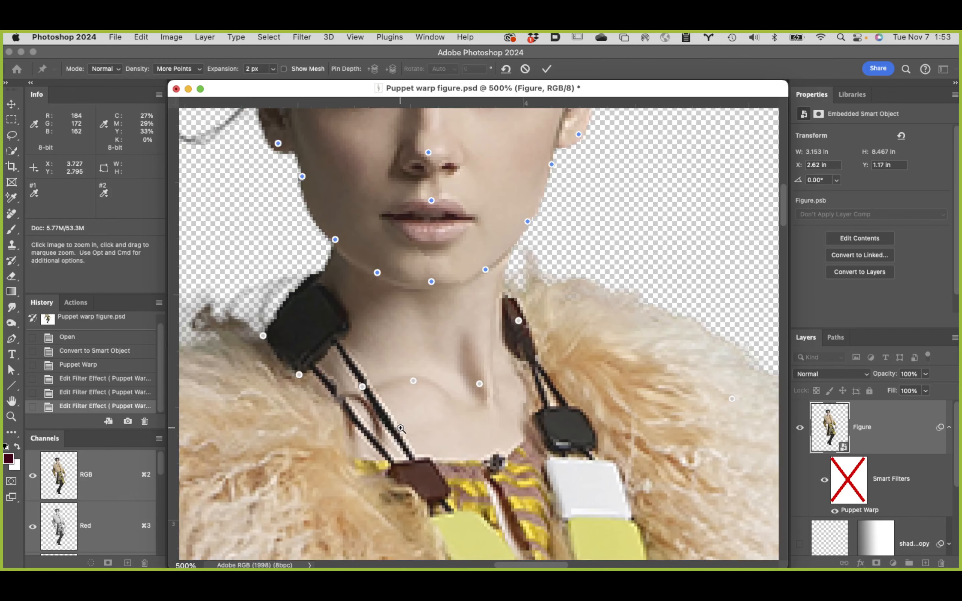
alt+super+click(414, 428)
alt+super+click(479, 421)
alt+super+click(479, 421)
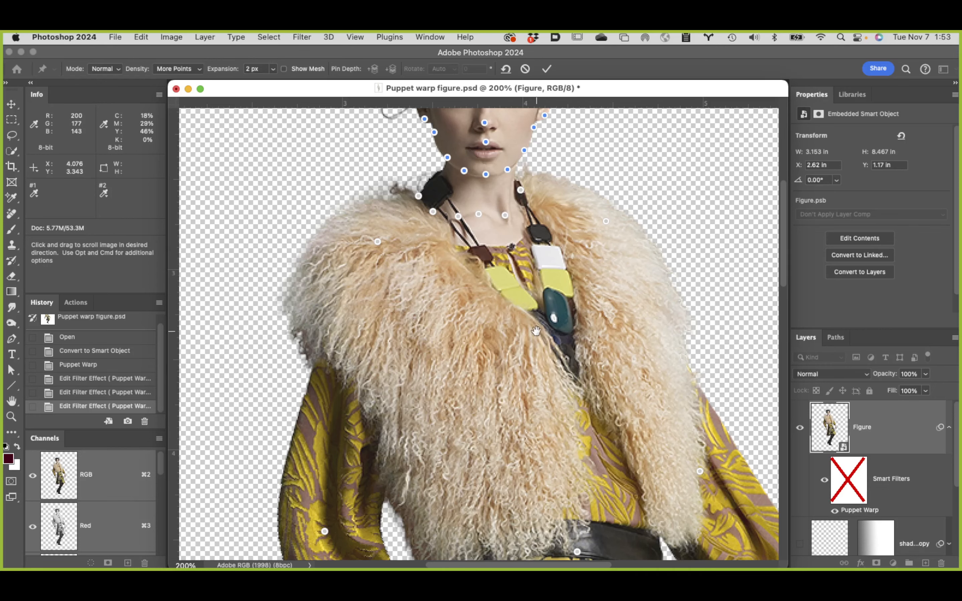
drag(535, 330, 514, 527)
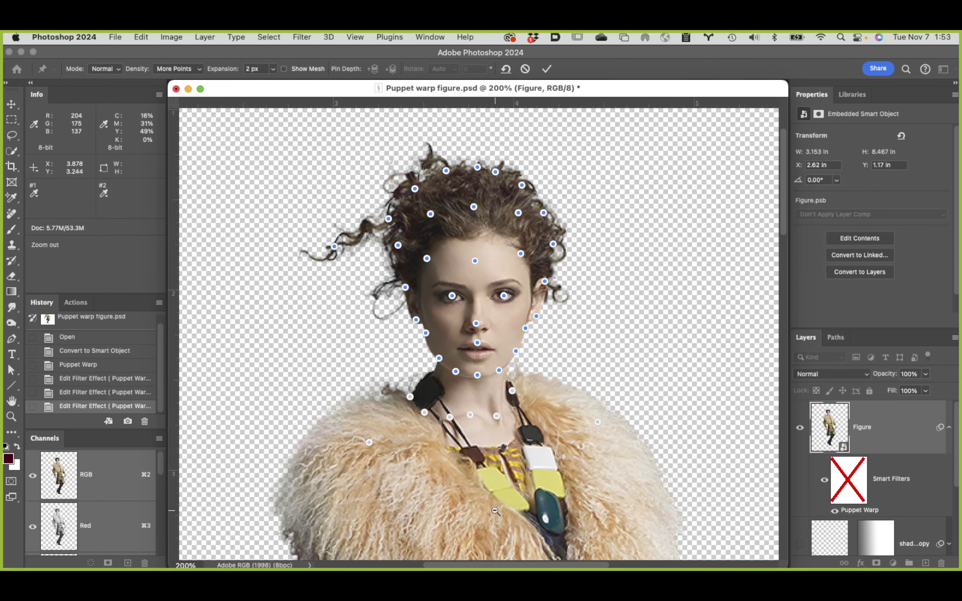
alt+click(509, 505)
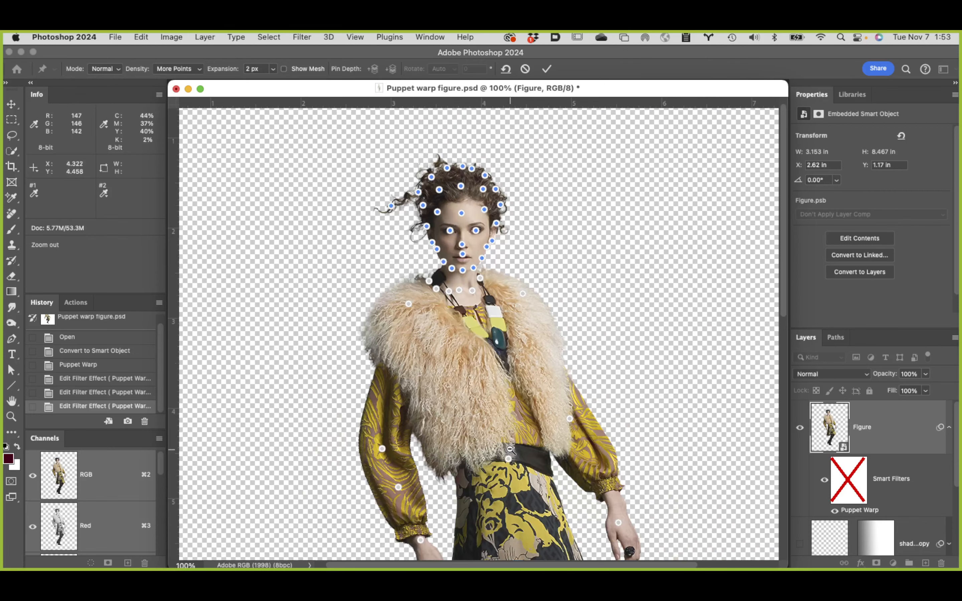
alt+click(512, 453)
drag(490, 317, 487, 415)
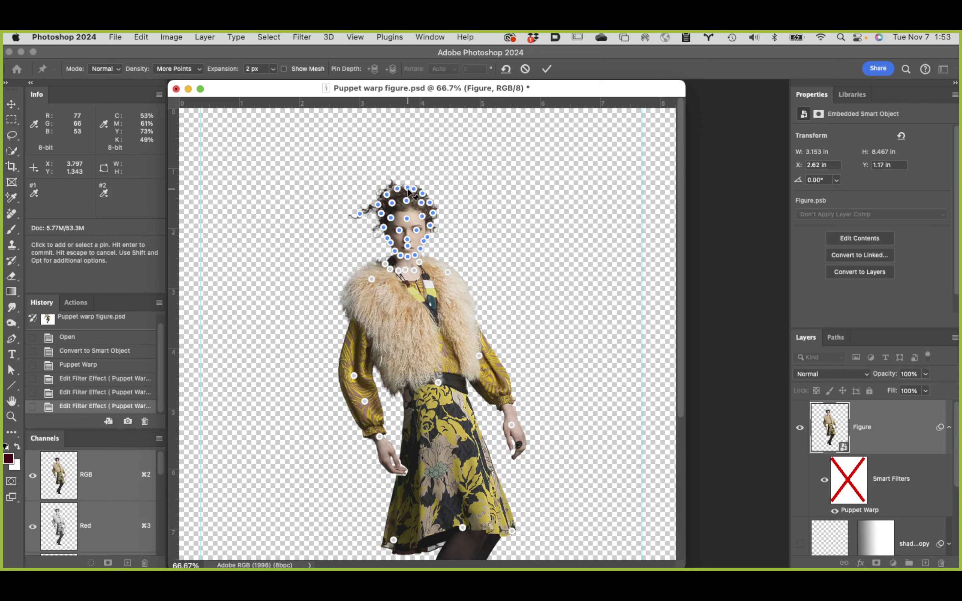
drag(409, 192, 408, 182)
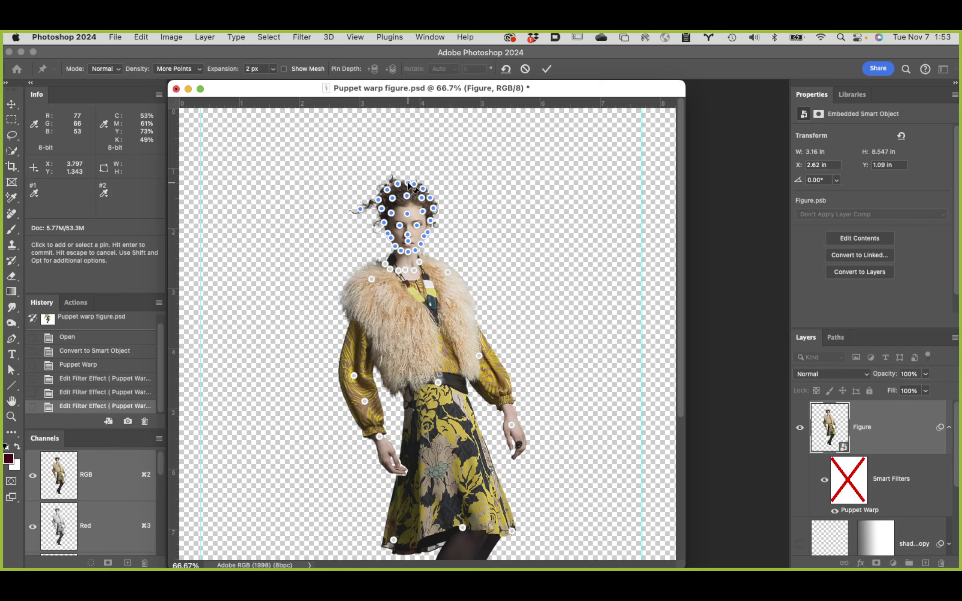
click(546, 69)
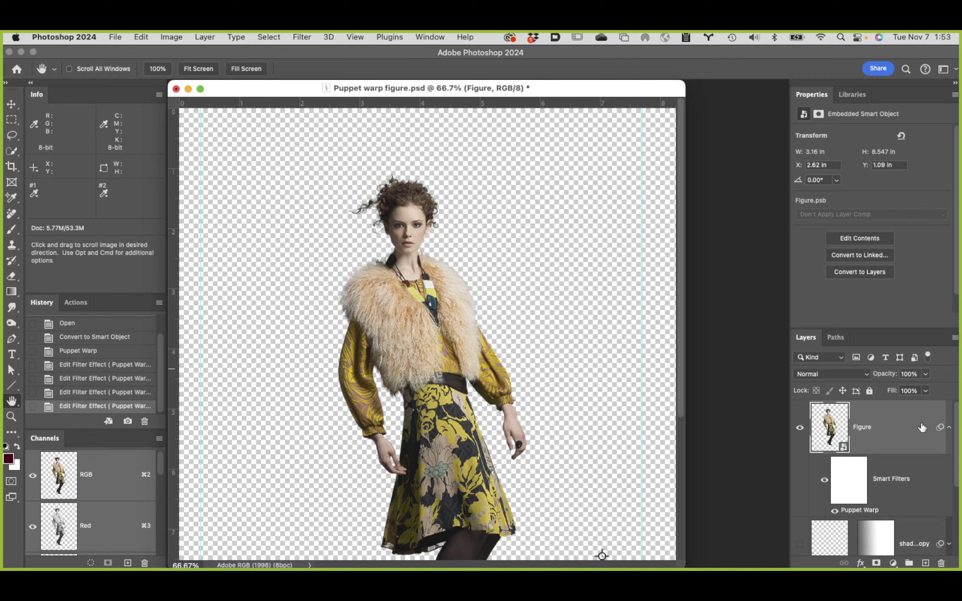
Step: Compare the figure before and after the head lift by repeatedly undoing and redoing the Puppet Warp edit
key(super+z)
key(super+shift+z)
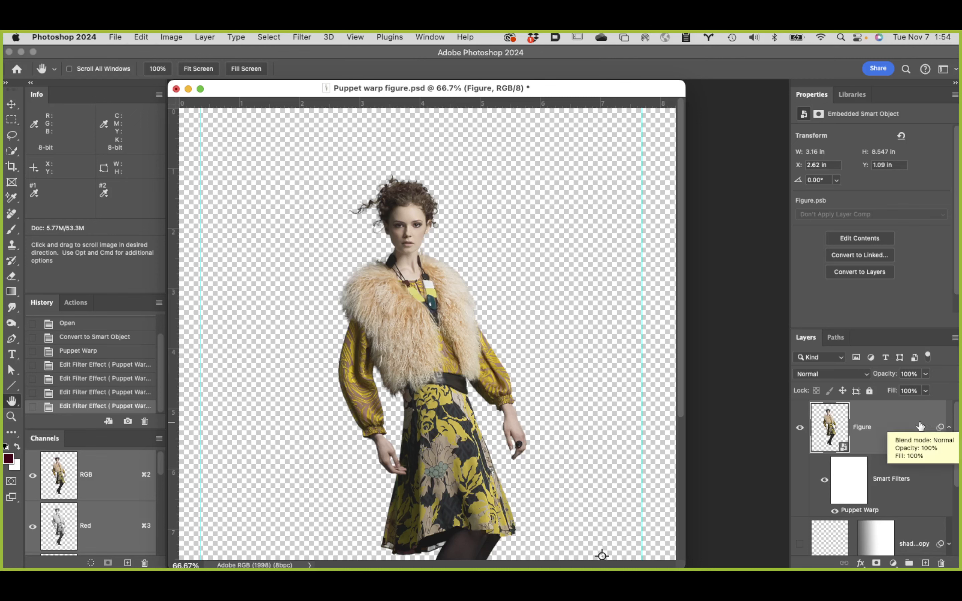
key(super+z)
key(super+shift+z)
key(super+z)
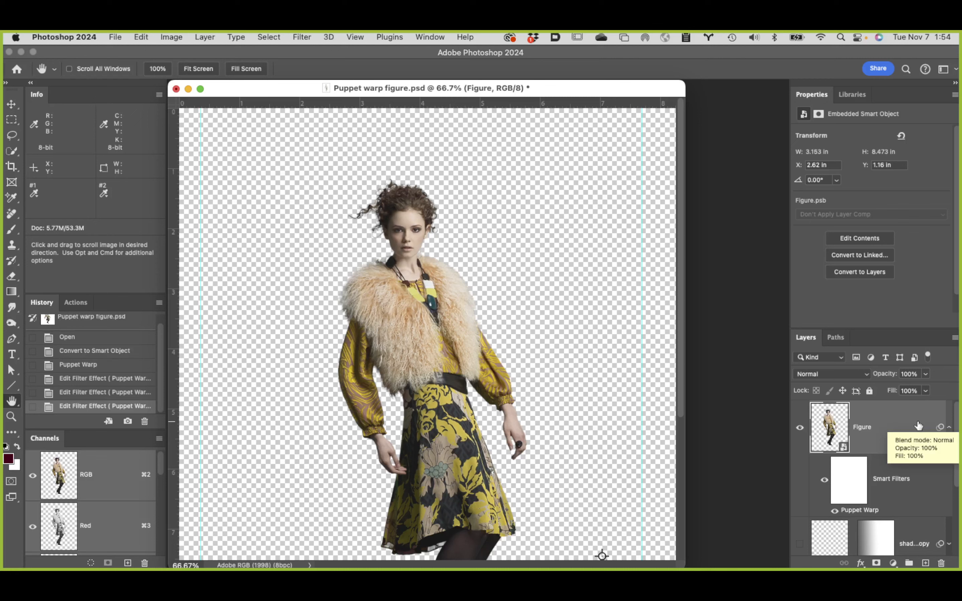
key(super+shift+z)
key(super+z)
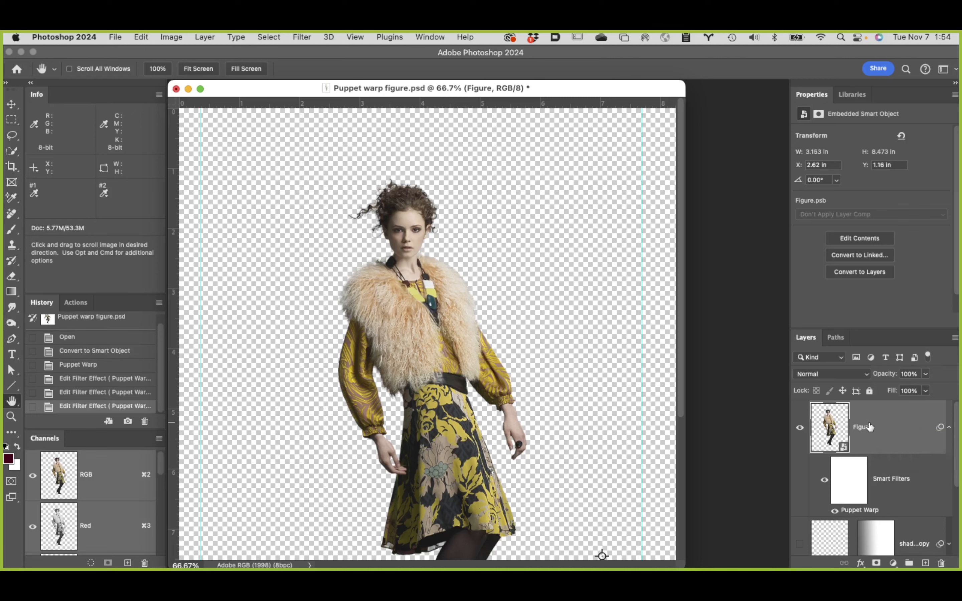
key(super+shift+z)
key(super+z)
key(super+shift+z)
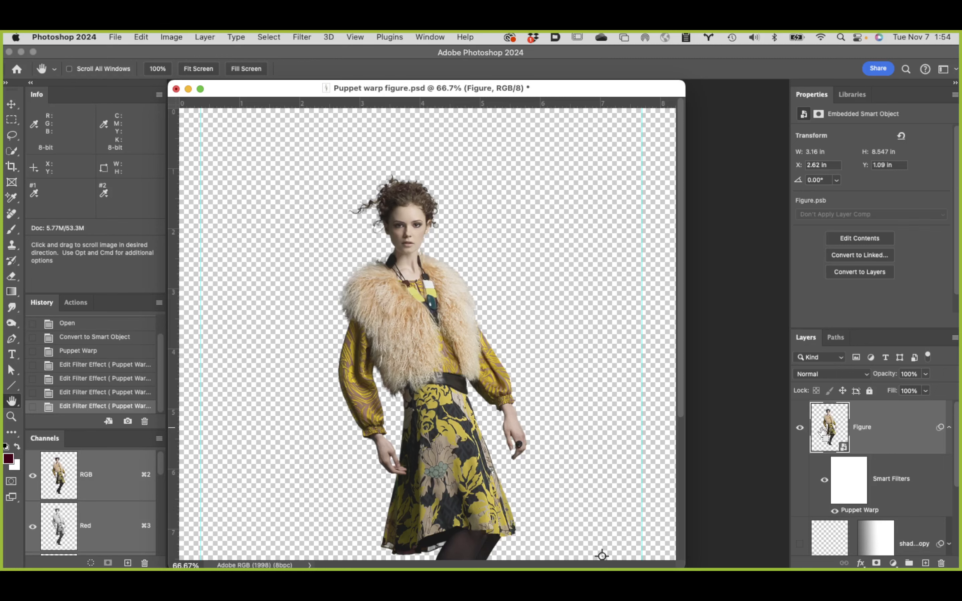
Step: Inspect the neck and necklace up close, and undo the Puppet Warp edit that raised the head
key(super+space)
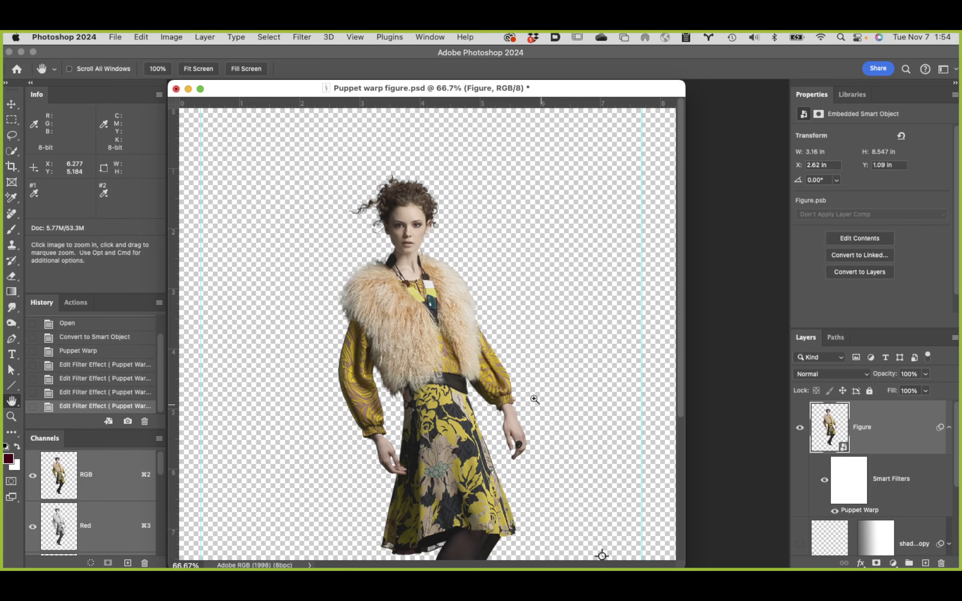
click(415, 314)
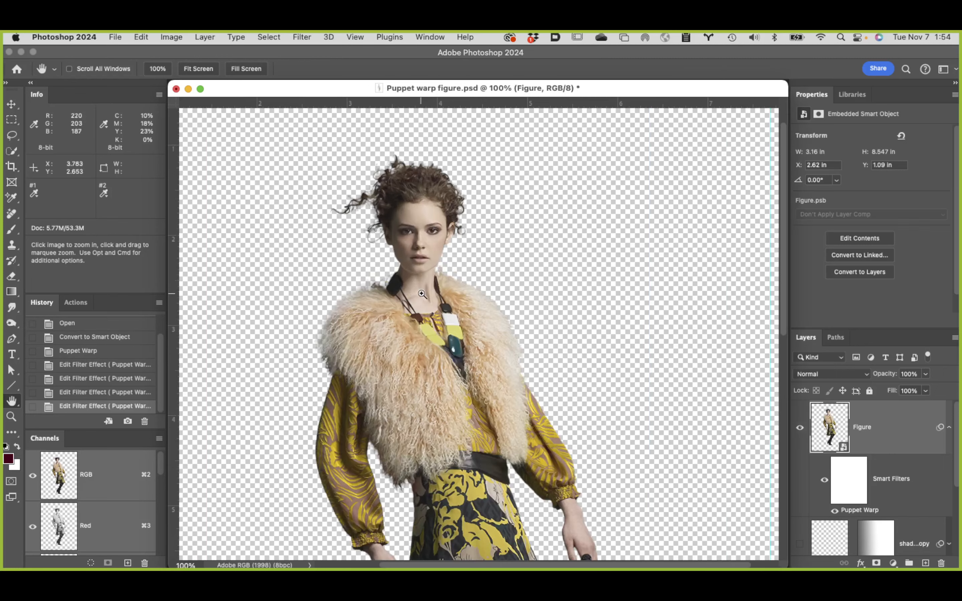
click(422, 295)
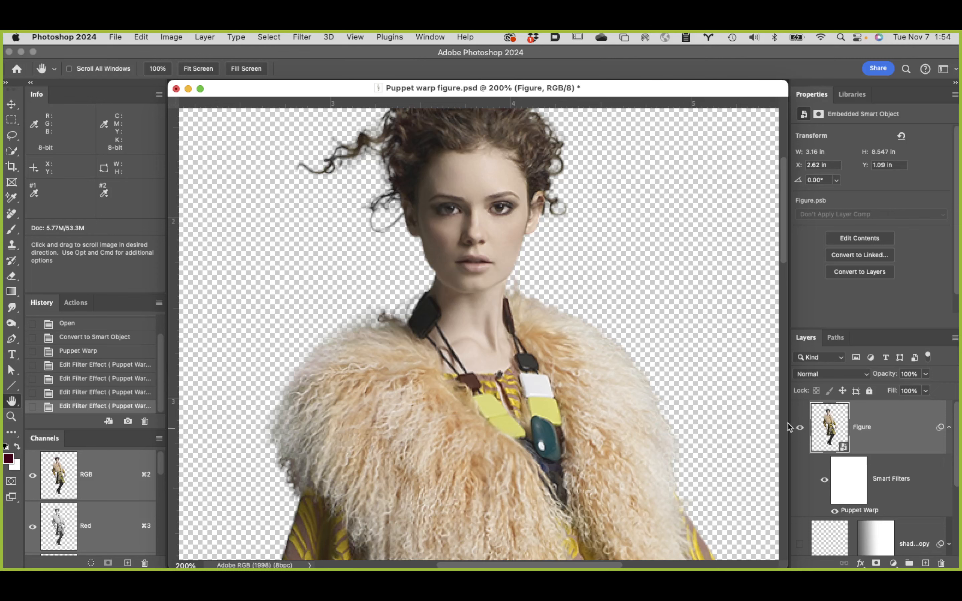
key(super+z)
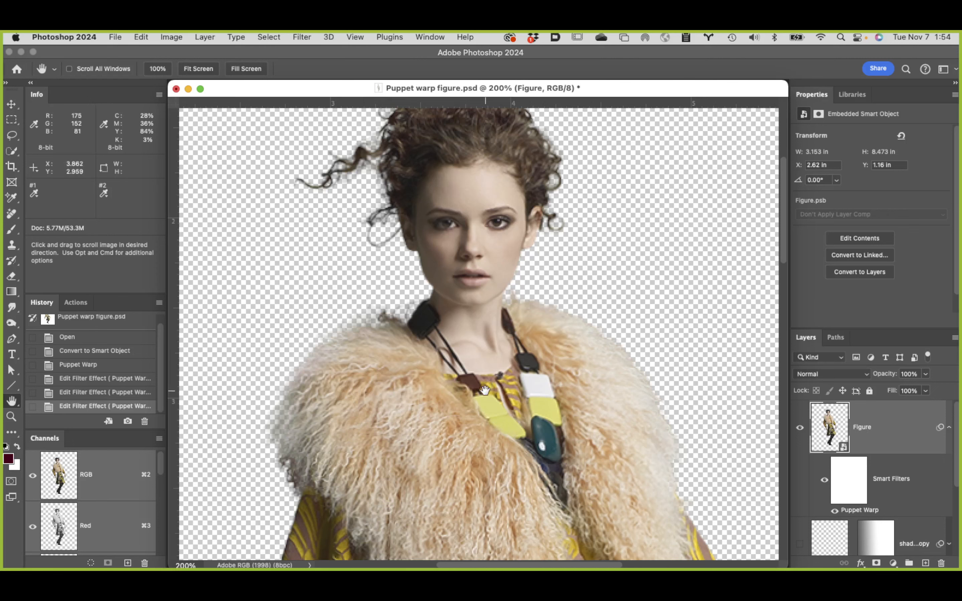
key(super+z)
key(super+shift+z)
Step: Reopen the Figure layer's Puppet Warp filter and add three pins along the jaw from the model's right side to the chin
double_click(859, 511)
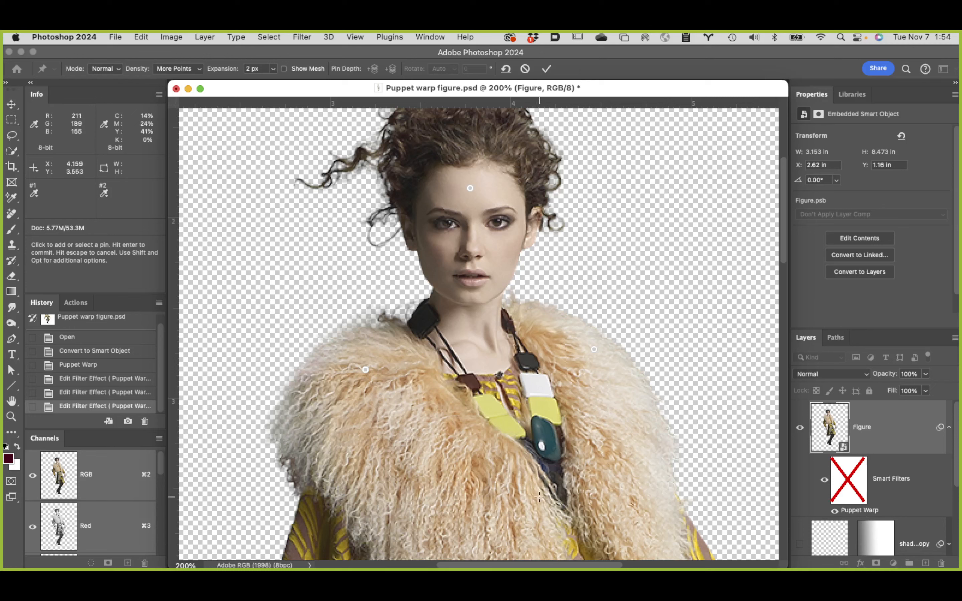
super+click(444, 279)
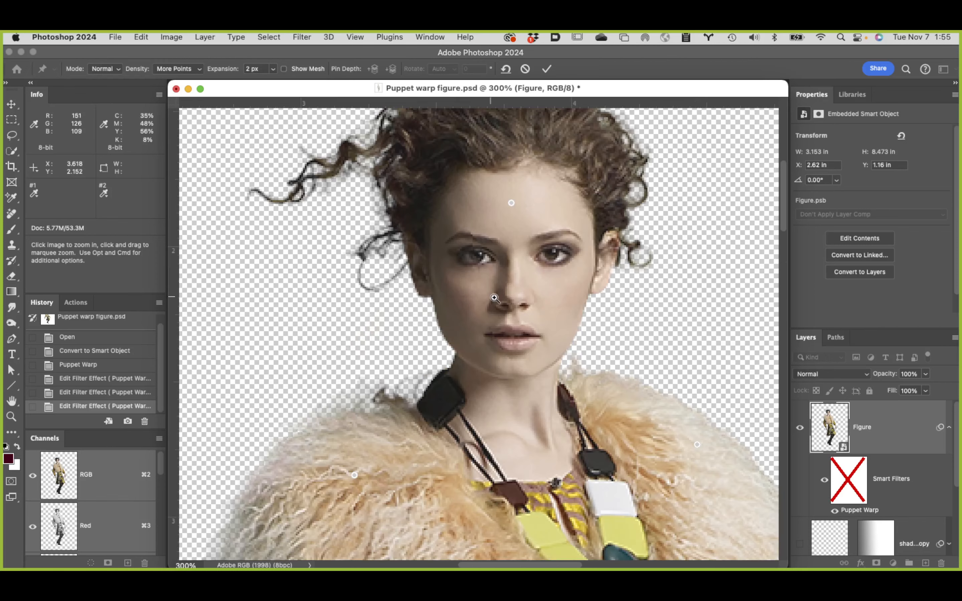
click(464, 356)
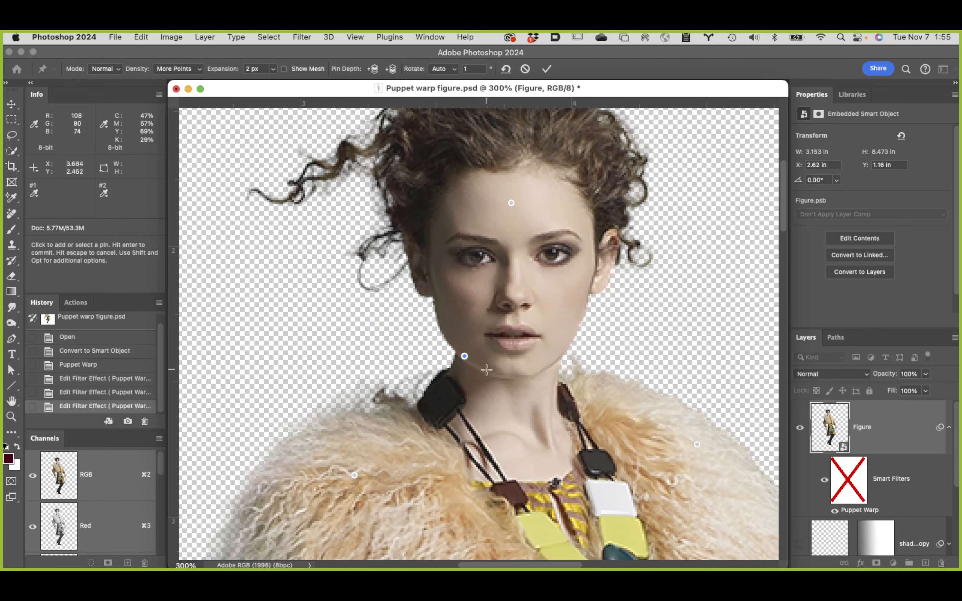
click(486, 369)
click(515, 375)
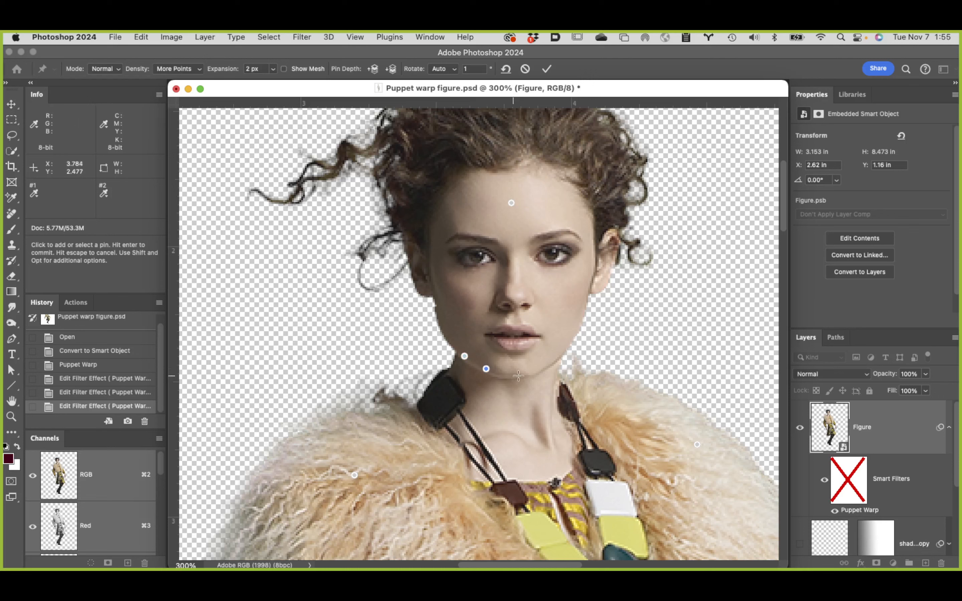
Step: Add pins up the jaw and cheek on the model's left side, plus pins at the earlobe and above the ear
click(552, 363)
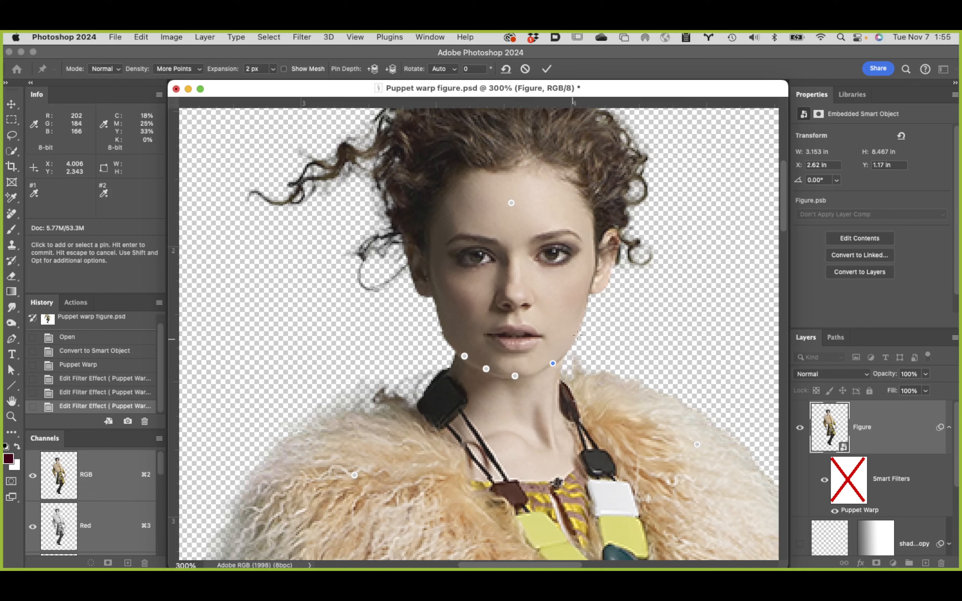
click(572, 339)
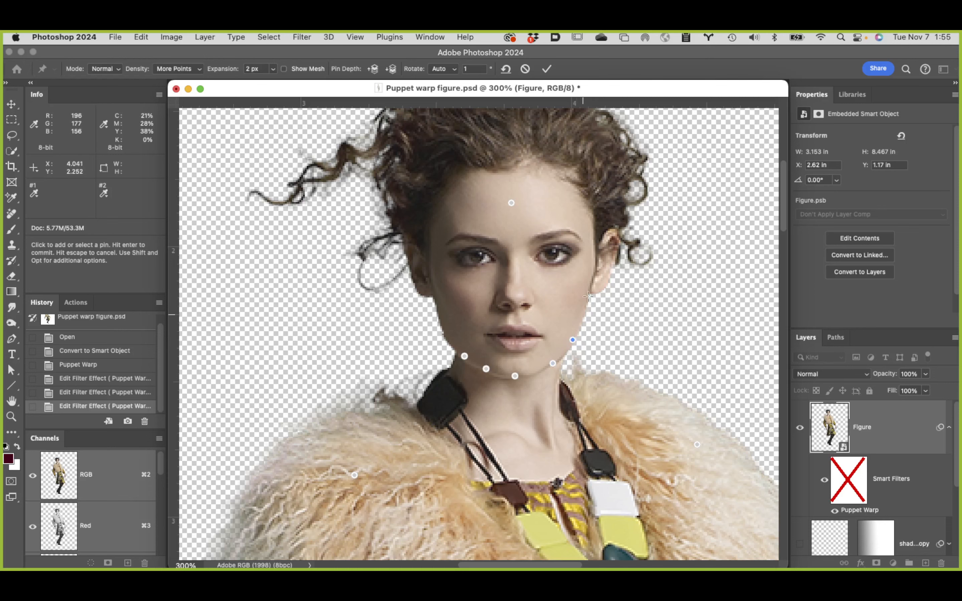
click(584, 315)
click(589, 293)
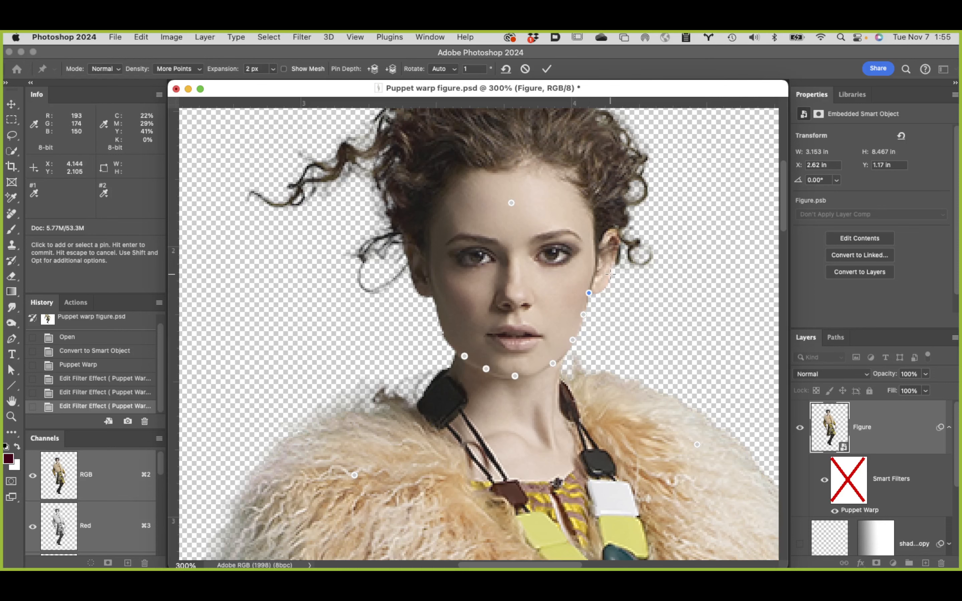
click(610, 274)
click(619, 219)
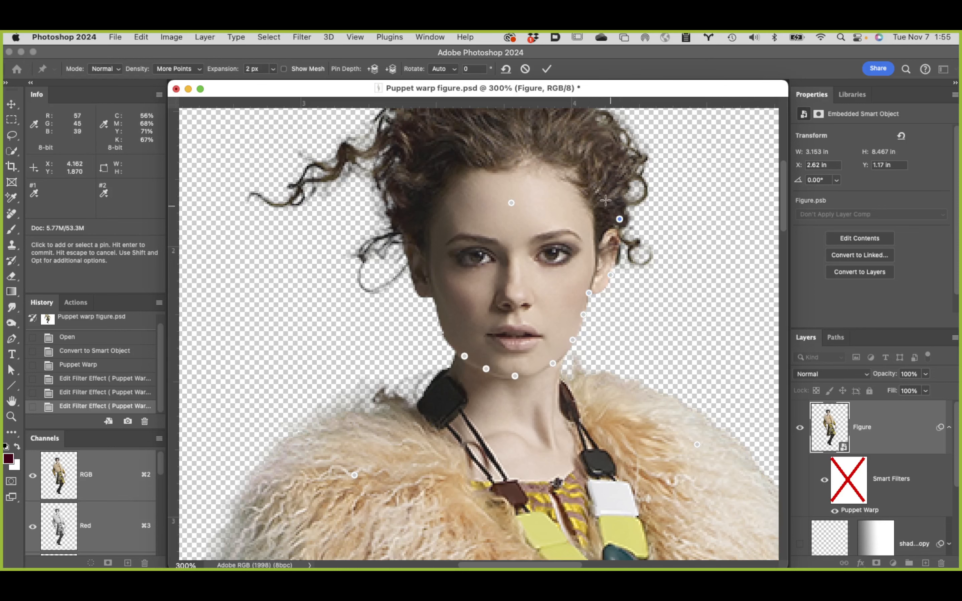
Step: Add pins around the hair outline from the model's left side over the crown, plus one on the stray curl
scroll(605, 199, up, 5)
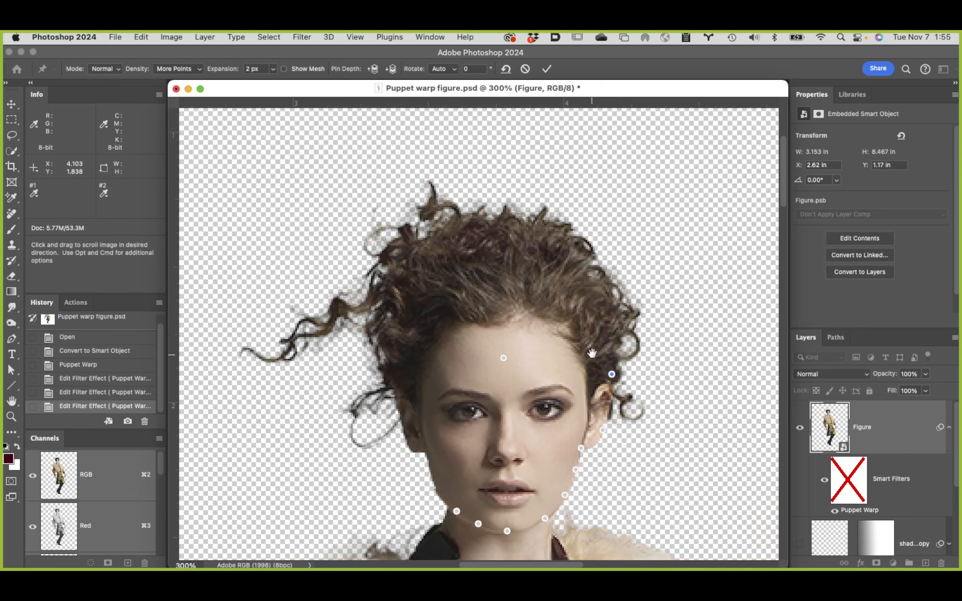
click(602, 294)
click(575, 247)
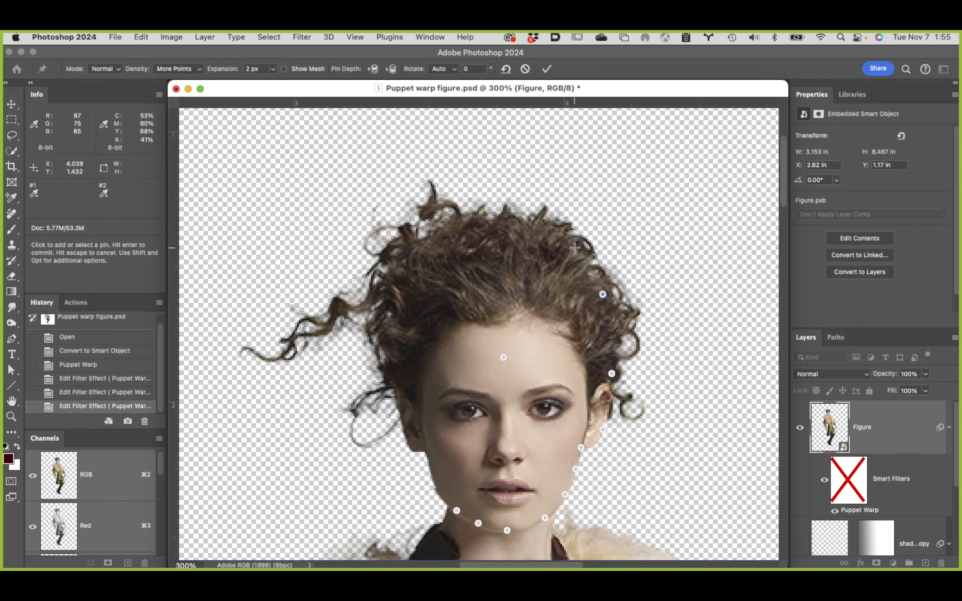
click(511, 227)
click(447, 232)
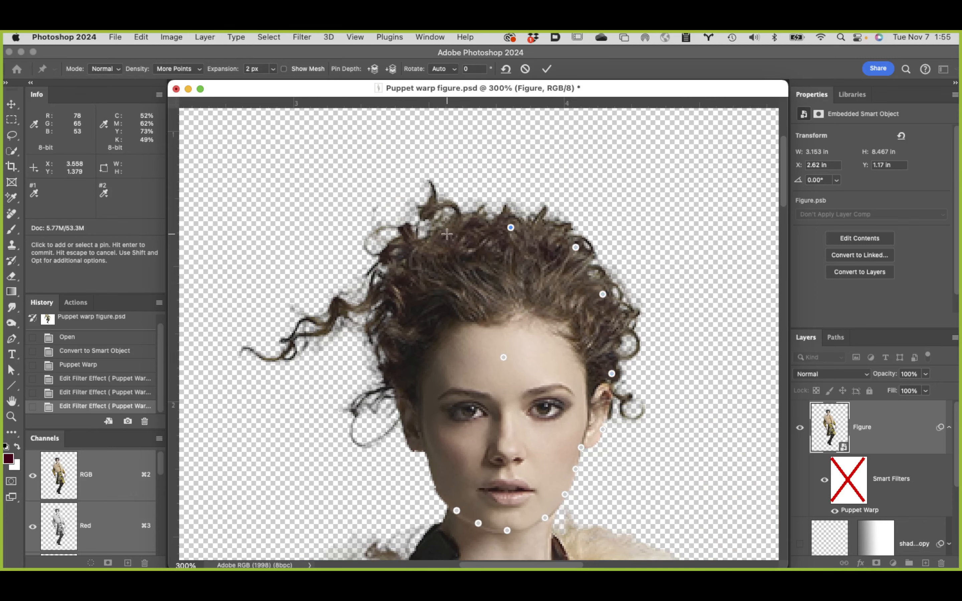
click(409, 249)
click(385, 278)
click(288, 342)
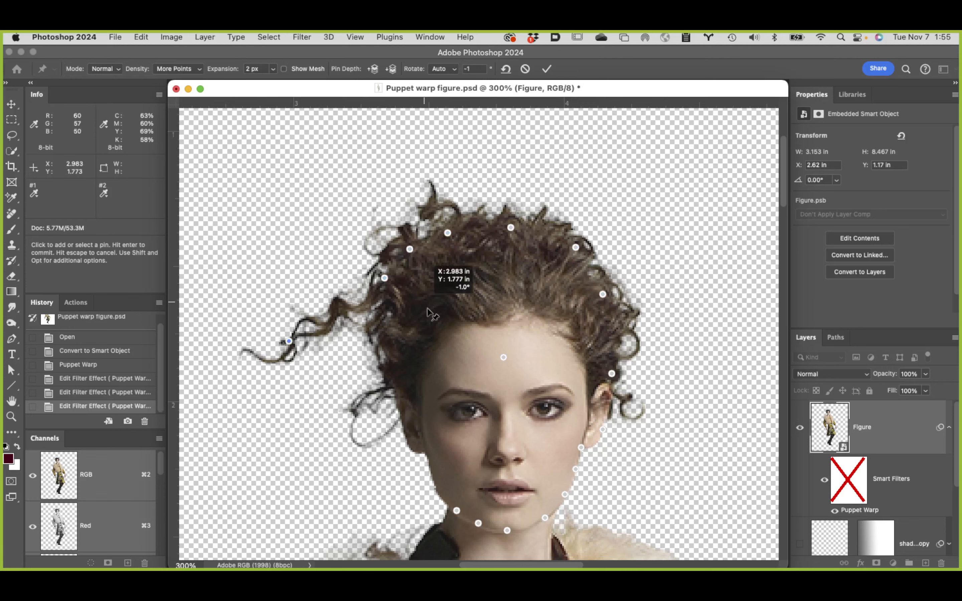
Step: Add four Puppet Warp pins down the hair edge on the model's right side, ending at the earlobe
click(392, 300)
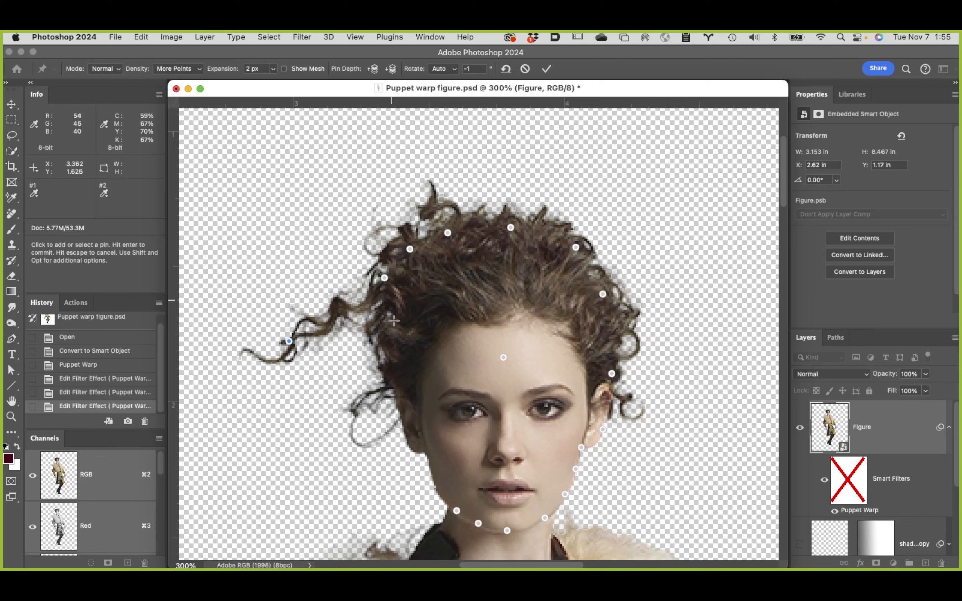
click(388, 339)
click(399, 388)
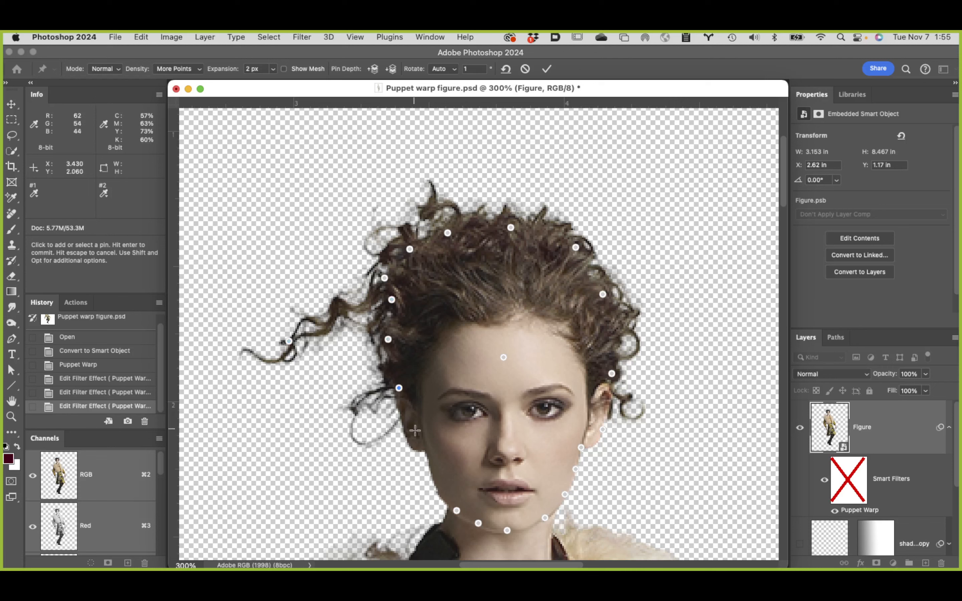
click(417, 446)
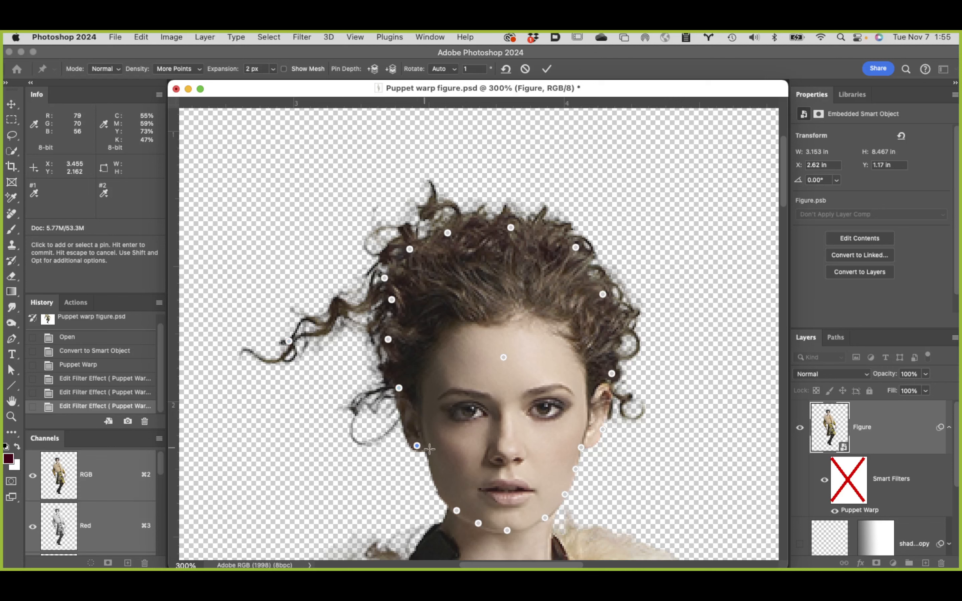
Step: Pin both eyes, the nose tip and the upper lip, then add two pins on the forehead and two within the hair above it
click(470, 408)
click(547, 410)
click(506, 449)
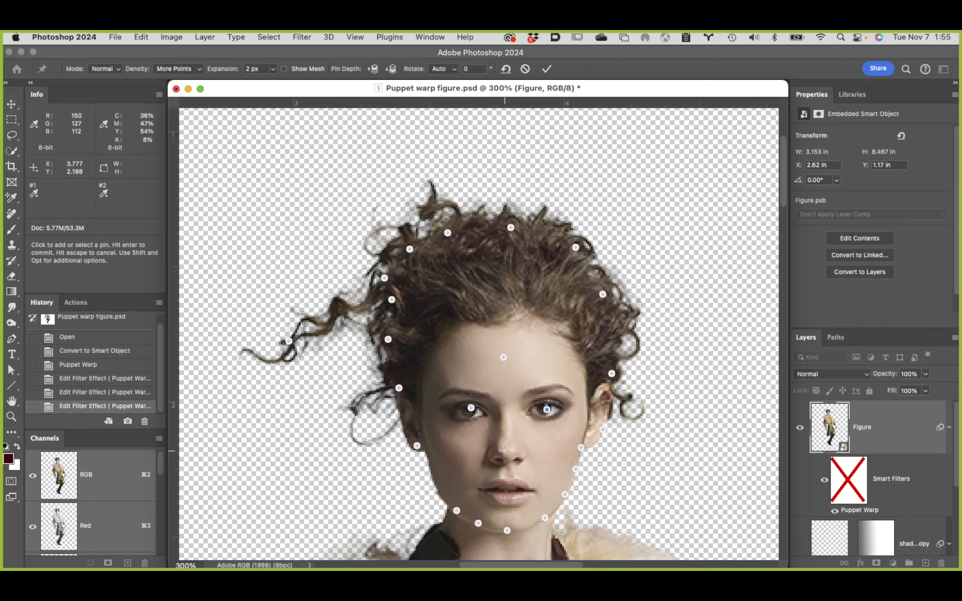
click(509, 477)
click(448, 350)
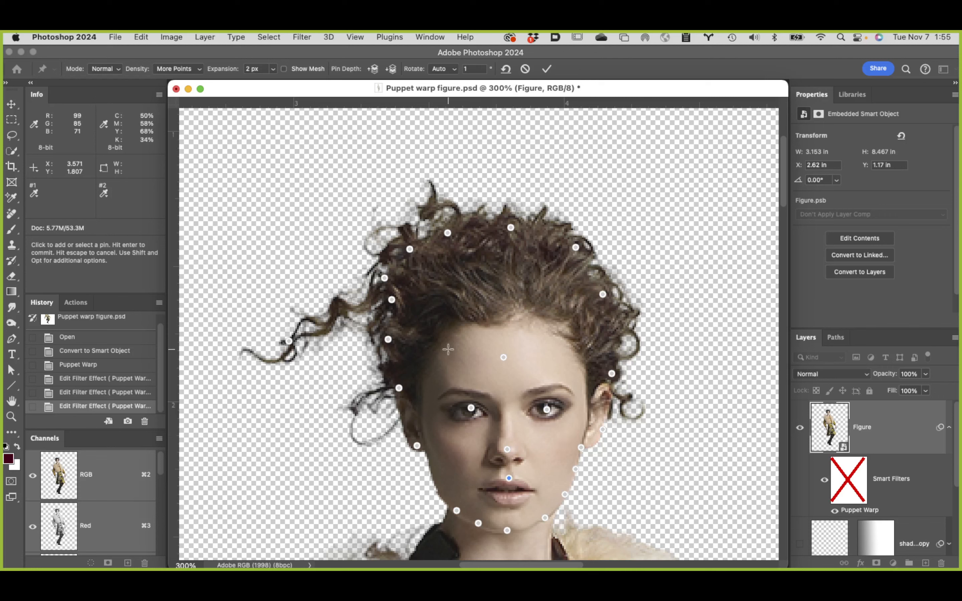
click(556, 350)
click(456, 285)
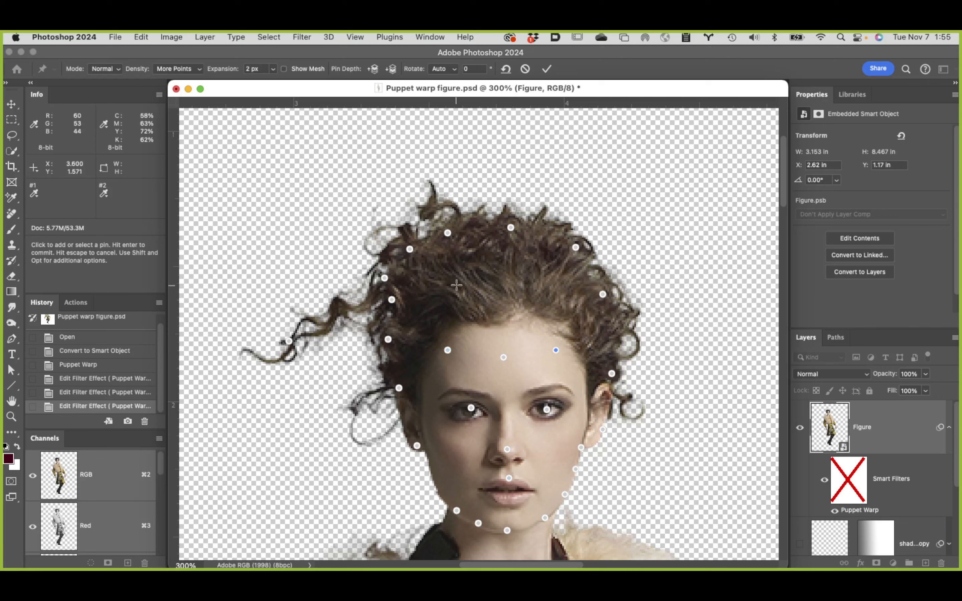
click(543, 278)
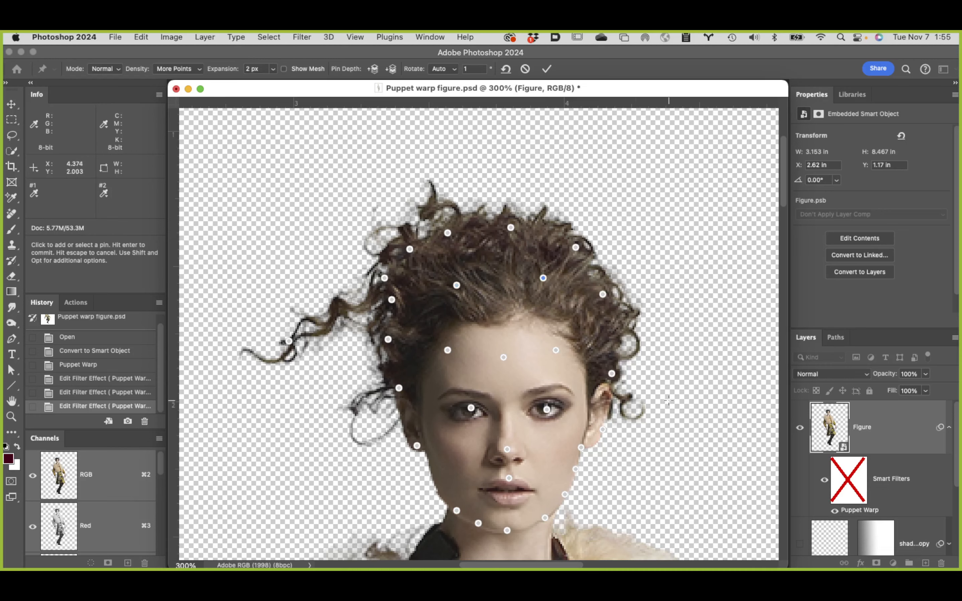
Step: Add six anchor pins across the base of the neck, from the black necklace bead to the necklace on the model's left side
scroll(669, 401, down, 15)
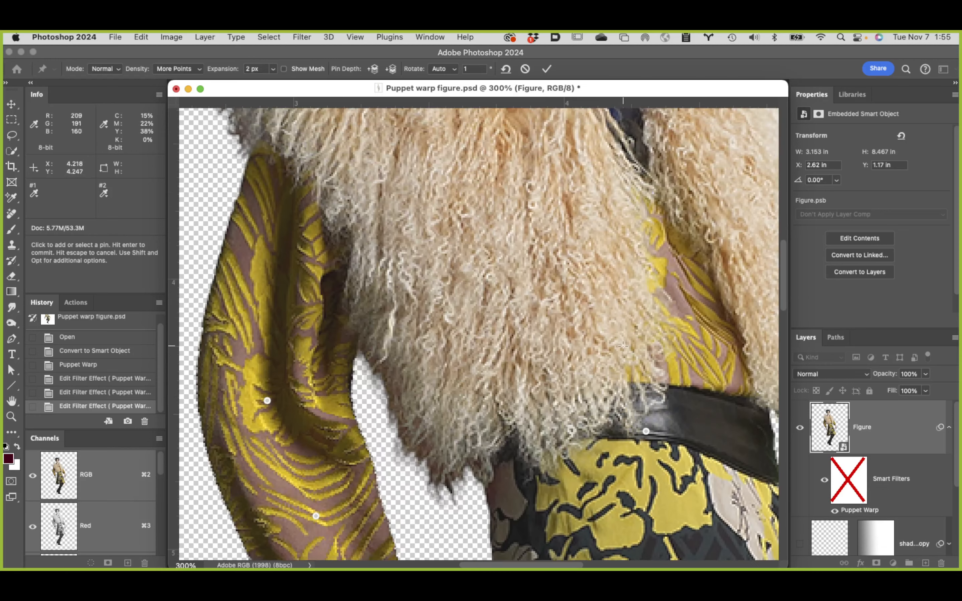
scroll(622, 346, up, 10)
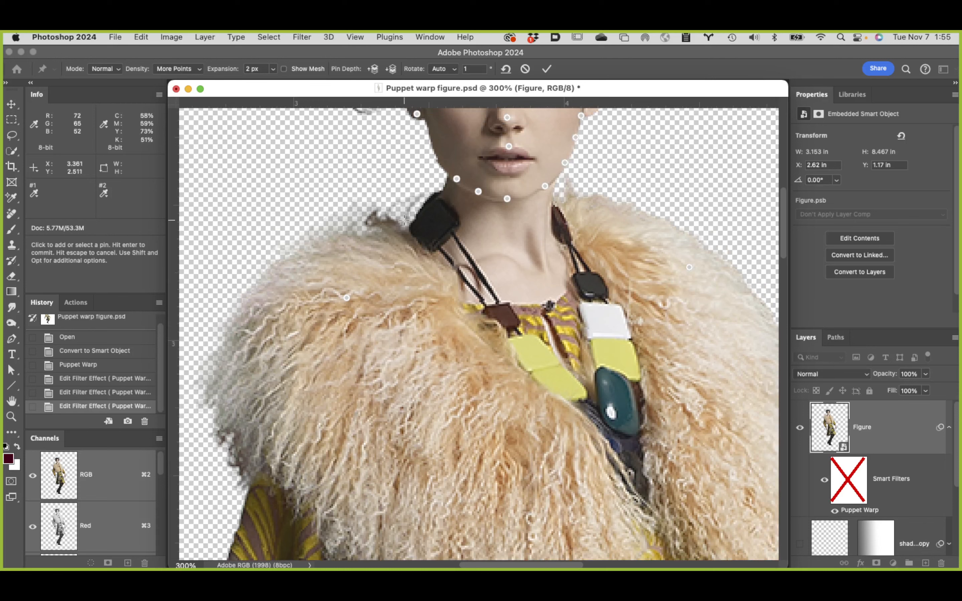
click(410, 231)
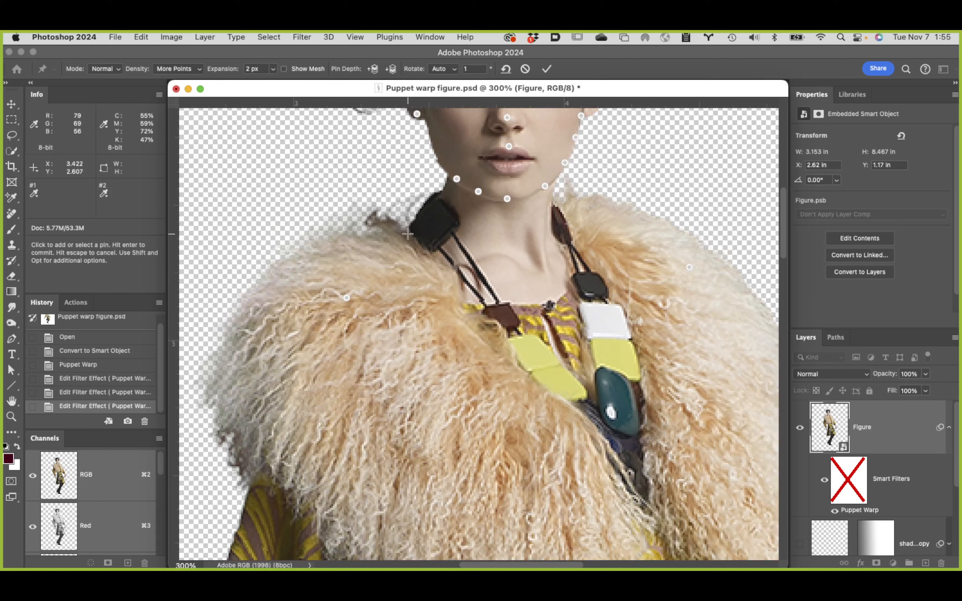
click(429, 256)
click(463, 267)
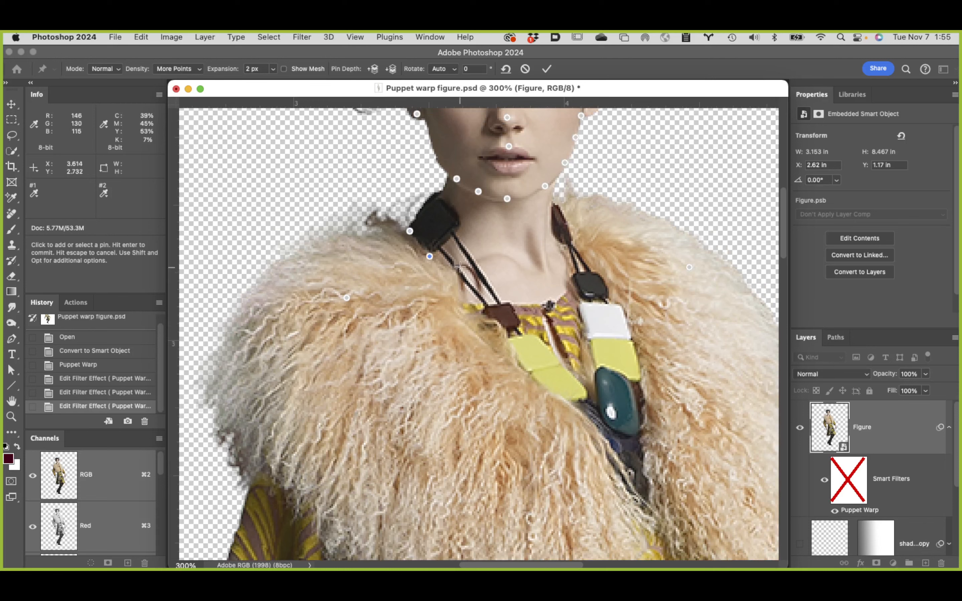
click(508, 258)
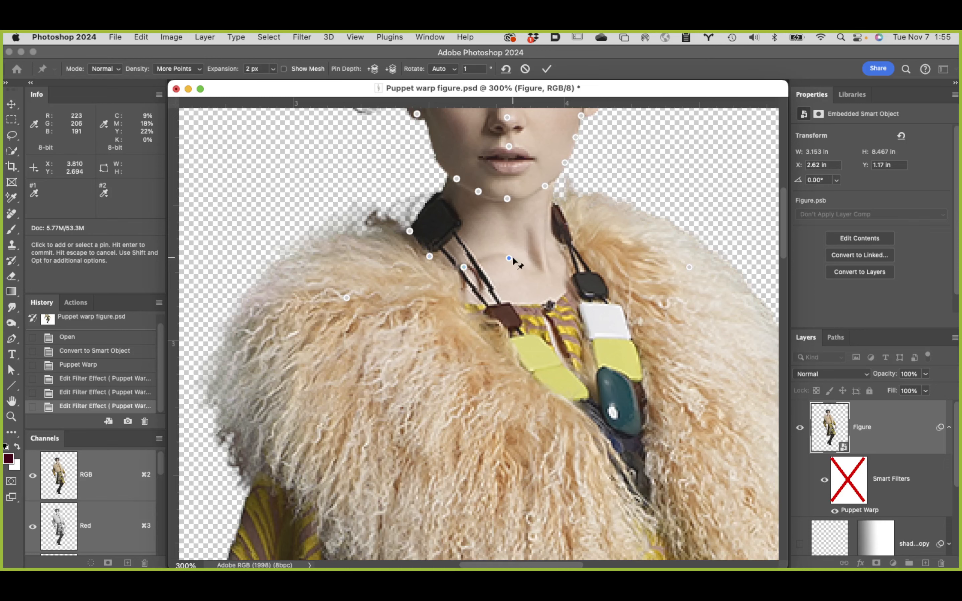
click(551, 257)
click(558, 229)
Step: Select together the pins running from the chin up the jaw, cheek and ear on the model's left side
scroll(599, 229, up, 5)
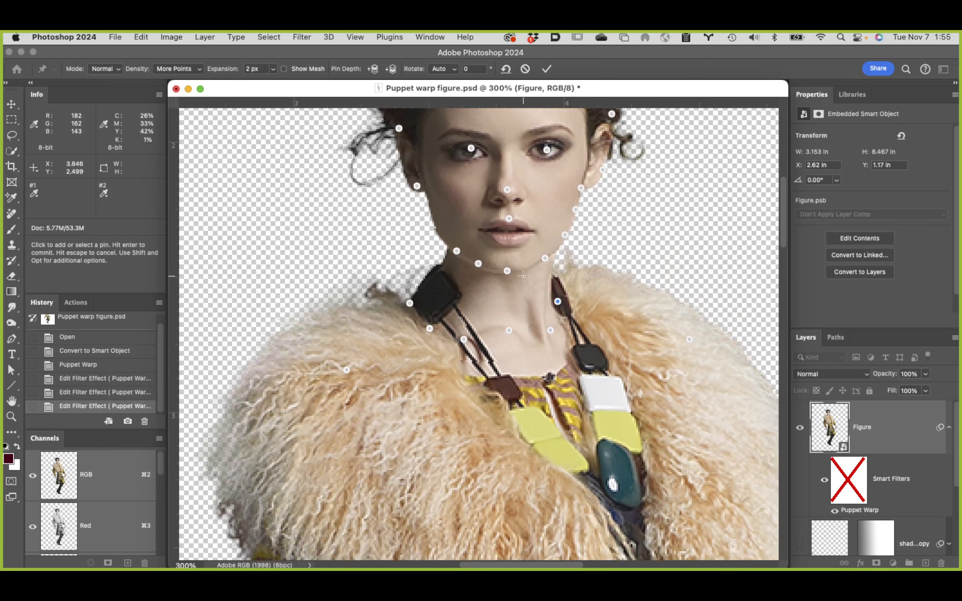
scroll(520, 281, up, 1)
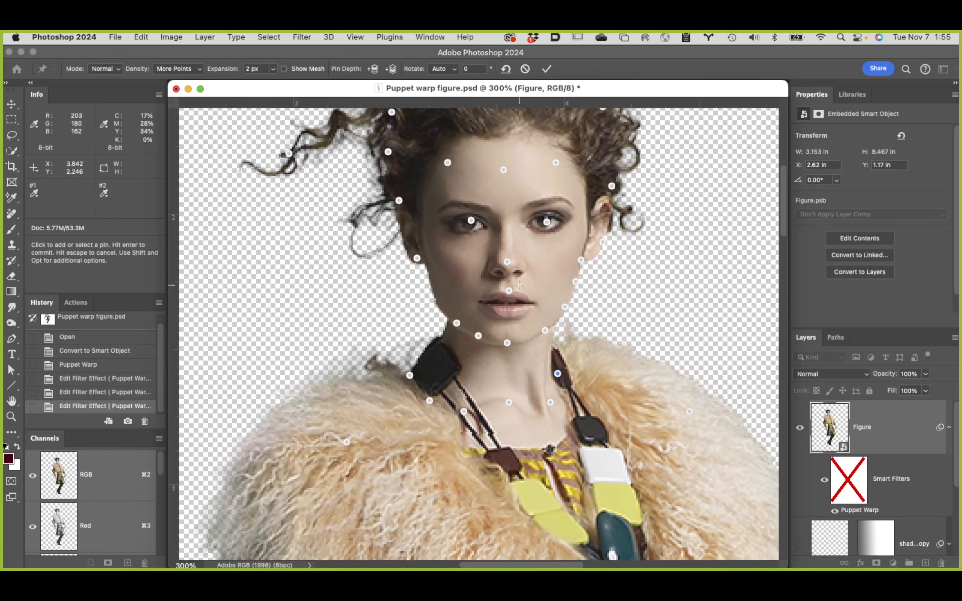
click(507, 343)
key(shift)
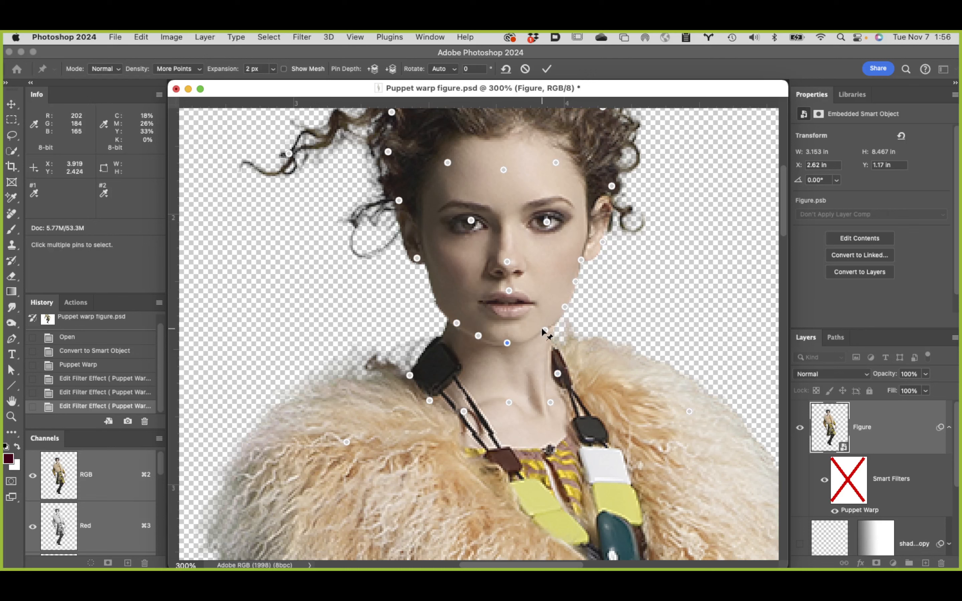
shift+click(545, 330)
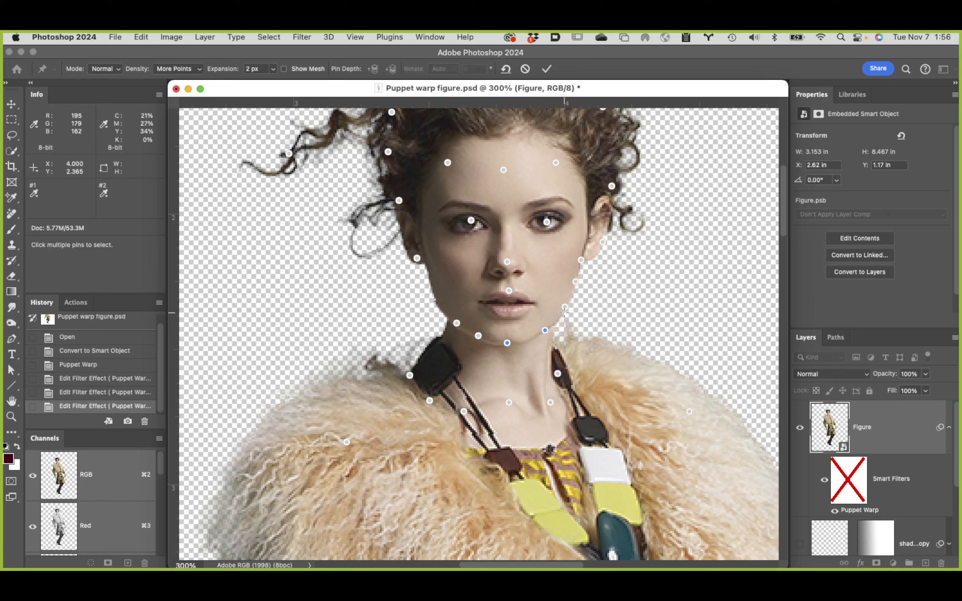
shift+click(576, 282)
shift+click(581, 260)
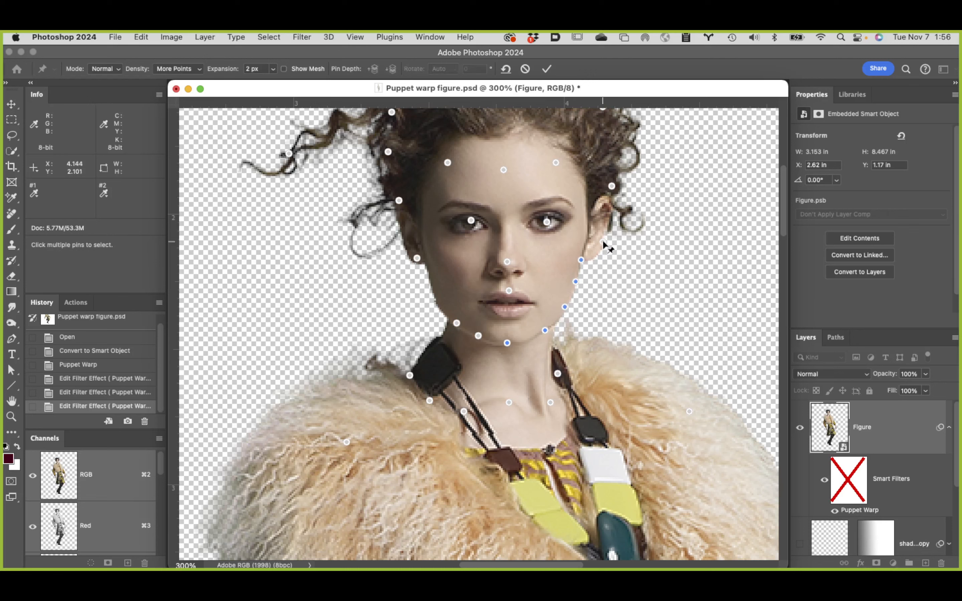
shift+click(602, 242)
shift+click(612, 186)
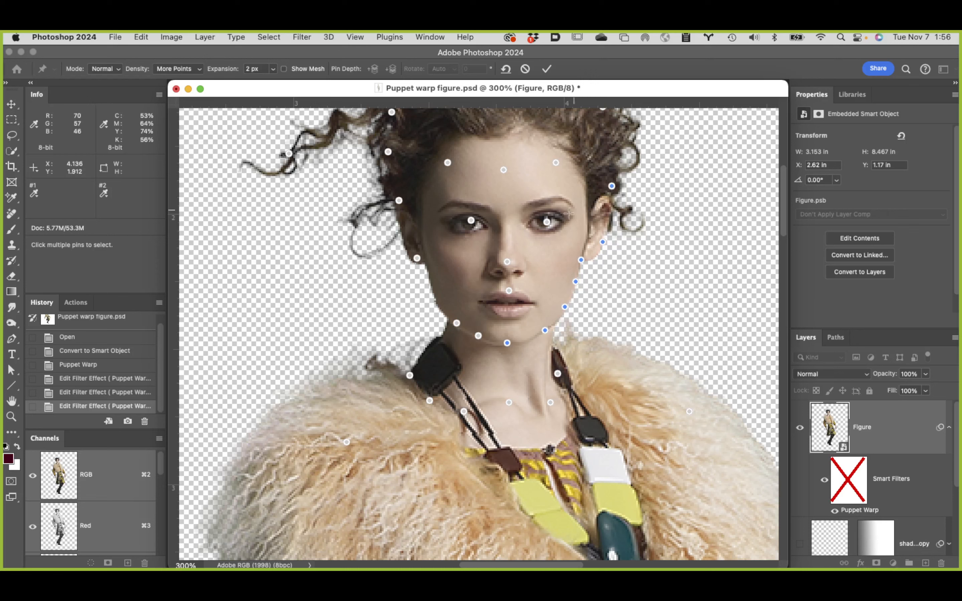
Step: Extend the selection to the pins on the nose, upper lip, jaw and ear on the model's right side, and forehead
shift+click(507, 262)
shift+click(508, 292)
shift+click(478, 336)
shift+click(457, 323)
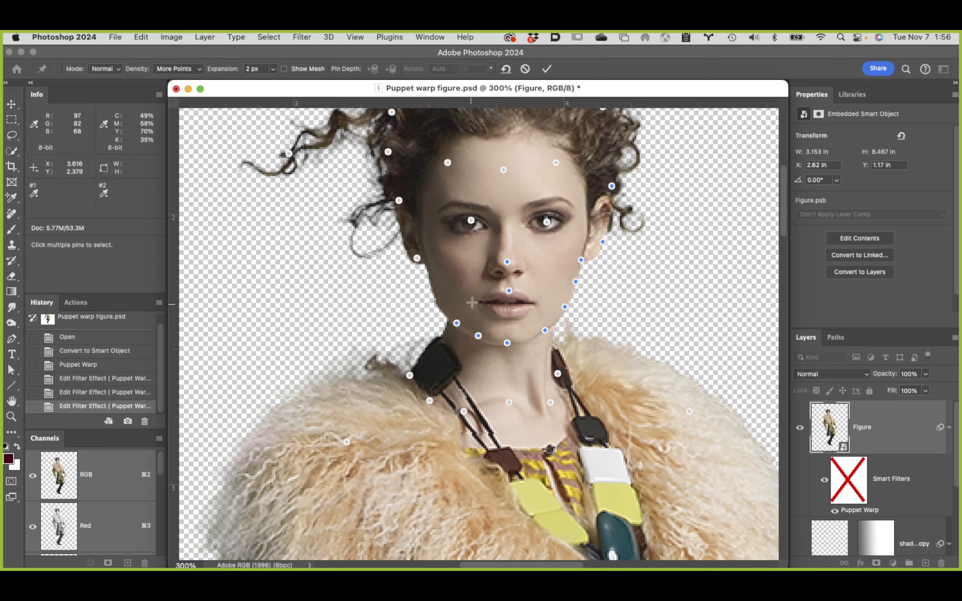
shift+click(416, 259)
shift+click(399, 201)
shift+click(448, 163)
shift+click(504, 169)
shift+click(556, 162)
Step: Add the hair pins on the model's right side and the stray curl's pin to the selection
scroll(556, 162, up, 5)
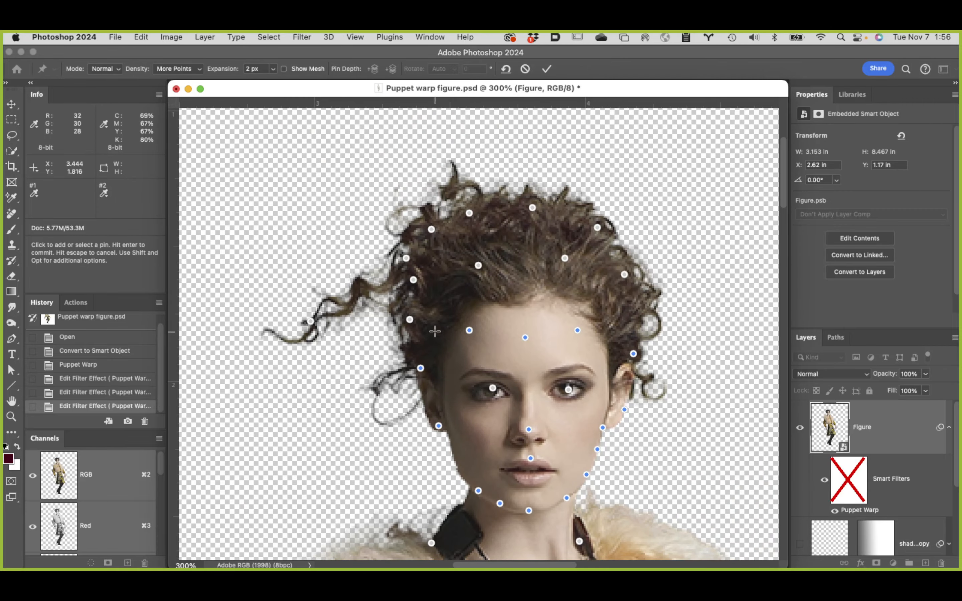
shift+click(409, 319)
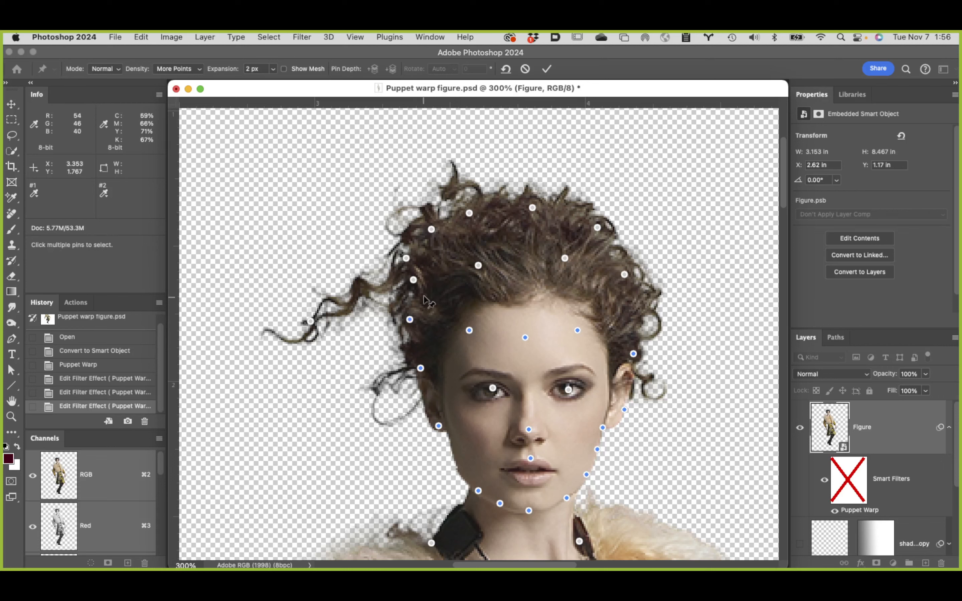
shift+click(413, 280)
shift+click(309, 321)
shift+click(406, 258)
shift+click(431, 229)
shift+click(479, 265)
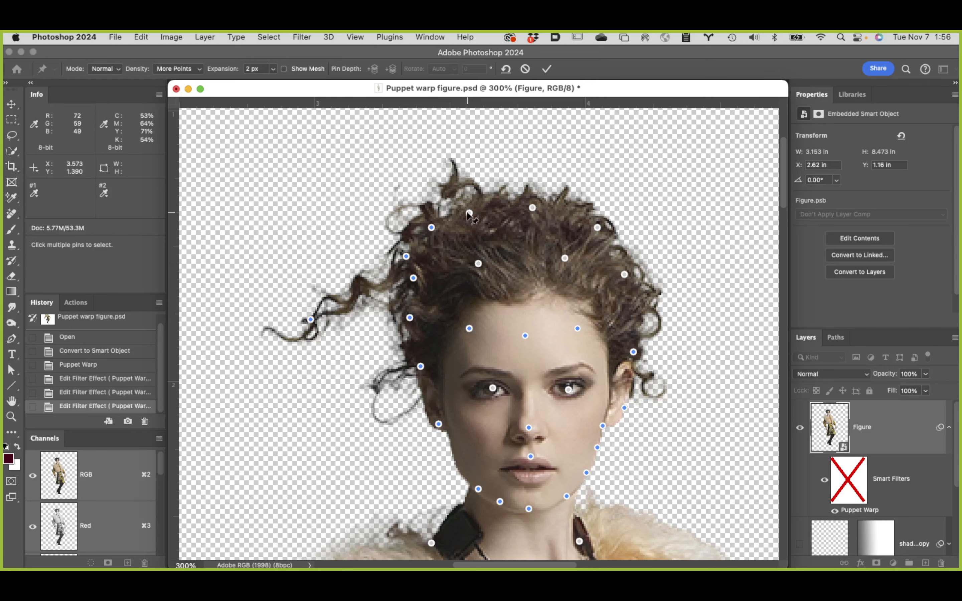
Step: Add the remaining pins on the crown, inner hair and model's left hair edge, plus both eyes, to the selection
shift+click(470, 214)
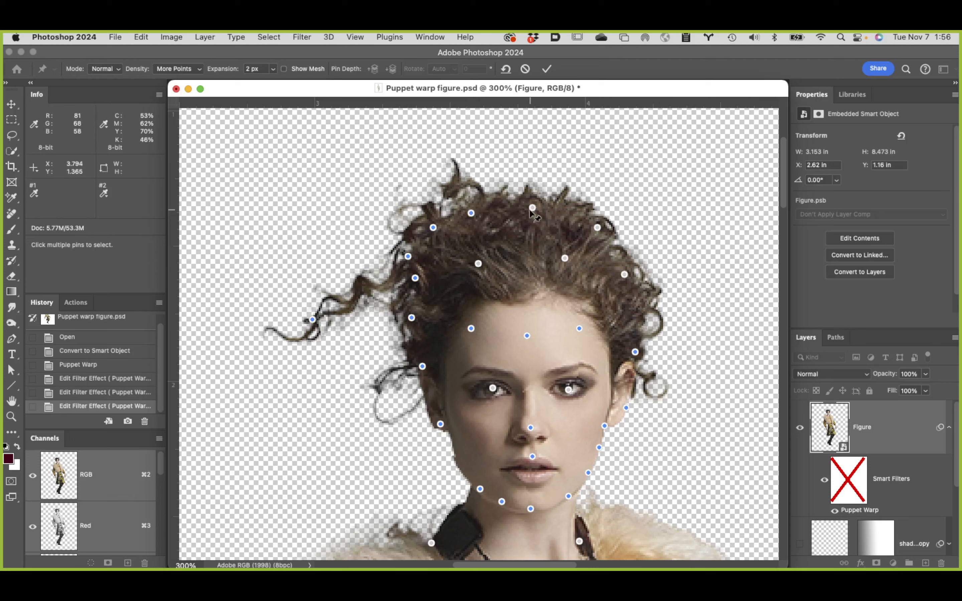
shift+click(532, 207)
shift+click(564, 258)
shift+click(597, 227)
shift+click(624, 275)
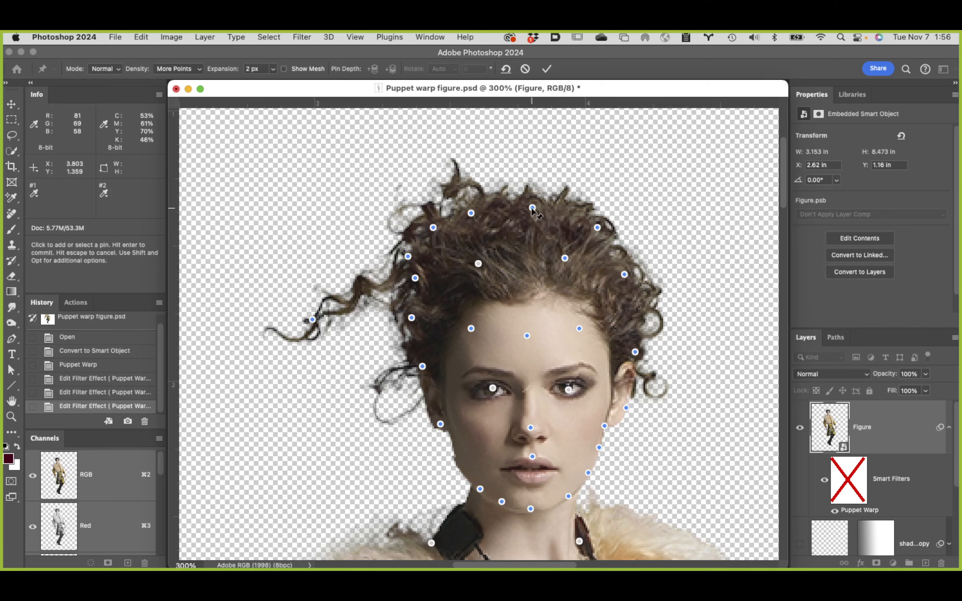
shift+click(478, 264)
shift+click(569, 391)
Step: Move the selected head pins slightly upward to lengthen the neck, and apply the warp
drag(532, 207, 530, 195)
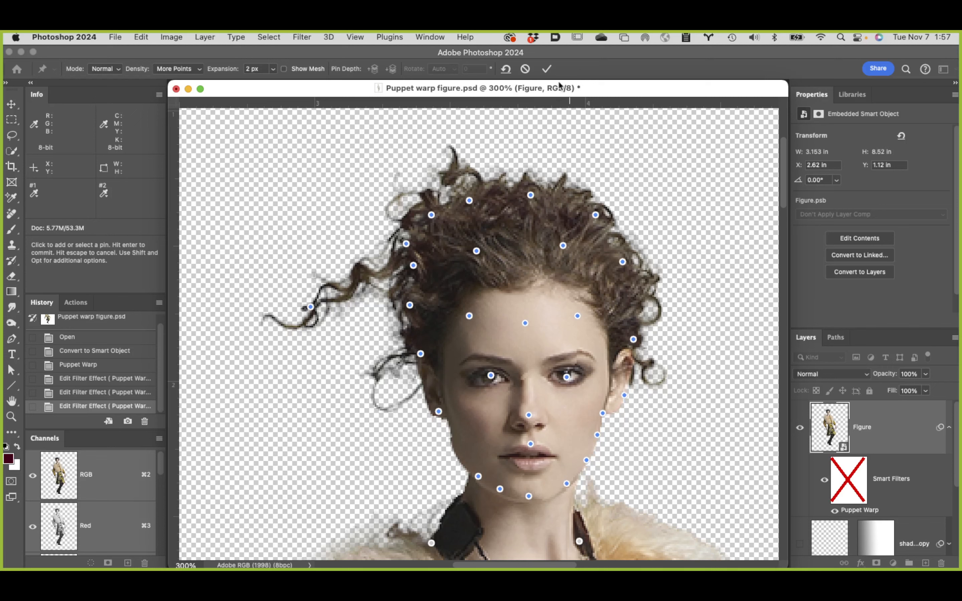
click(547, 70)
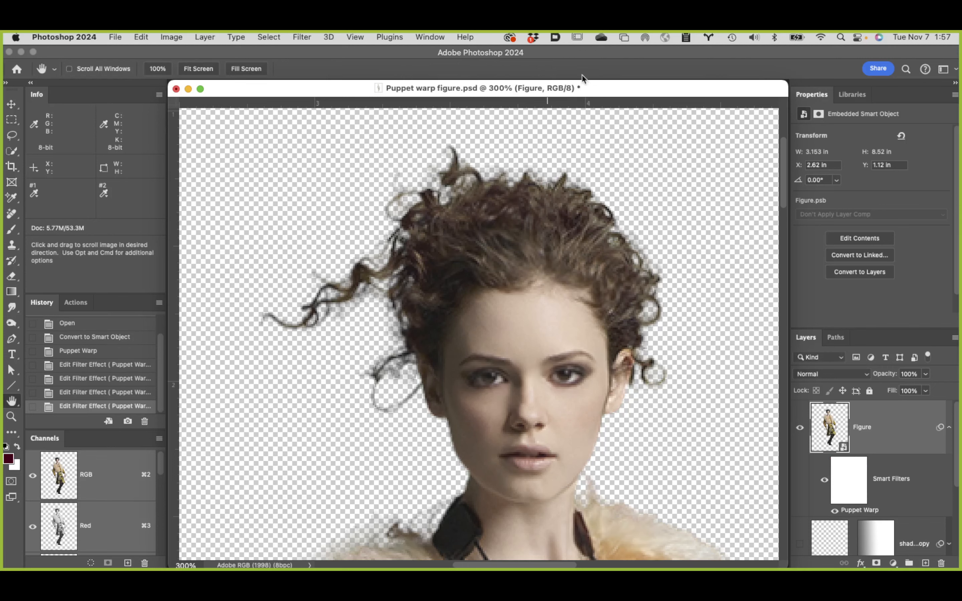
Step: Zoom out to 66.7% and compare the figure before and after the warp by repeatedly undoing and redoing it
click(141, 37)
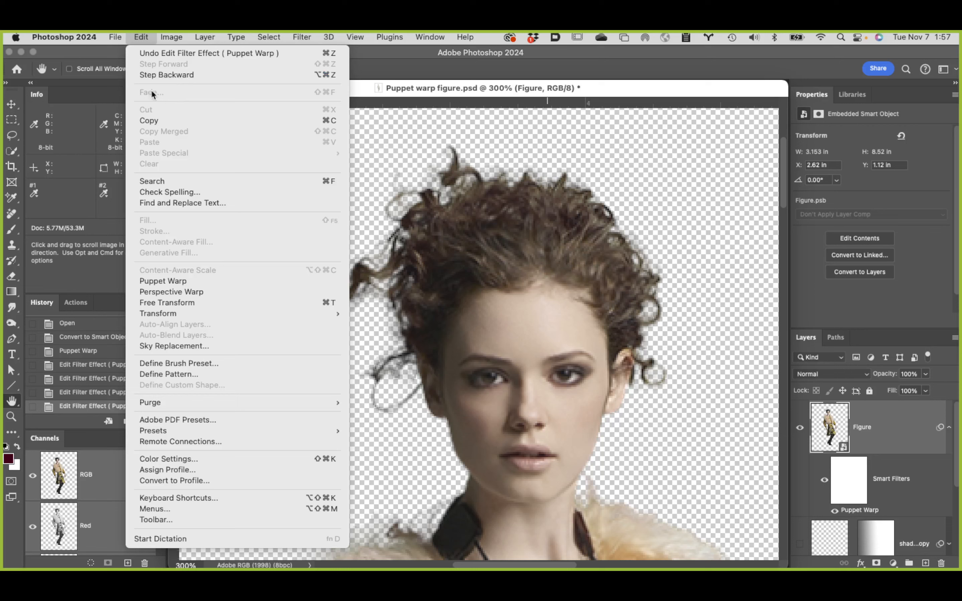
click(398, 134)
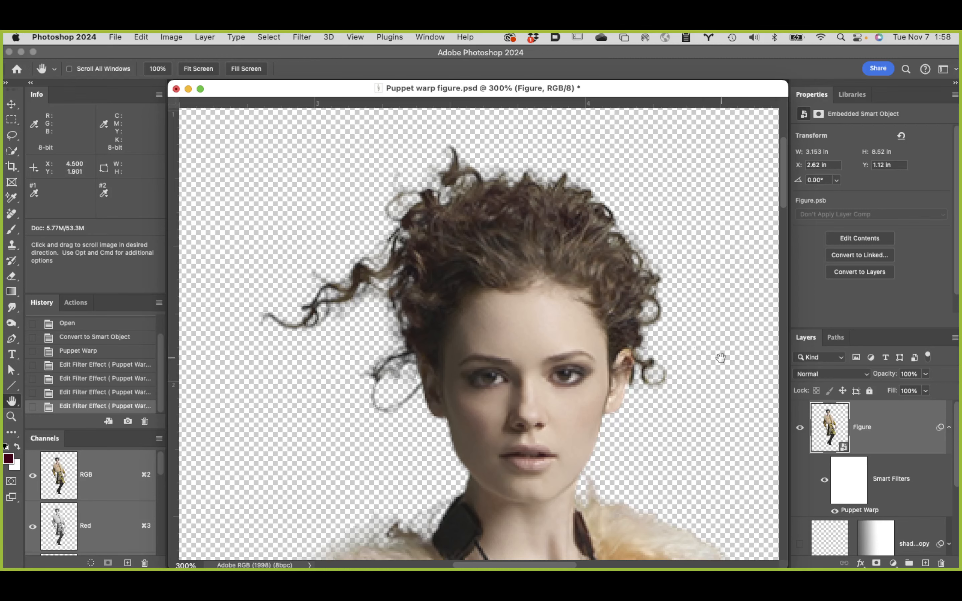
alt+click(584, 415)
alt+click(579, 414)
alt+click(587, 415)
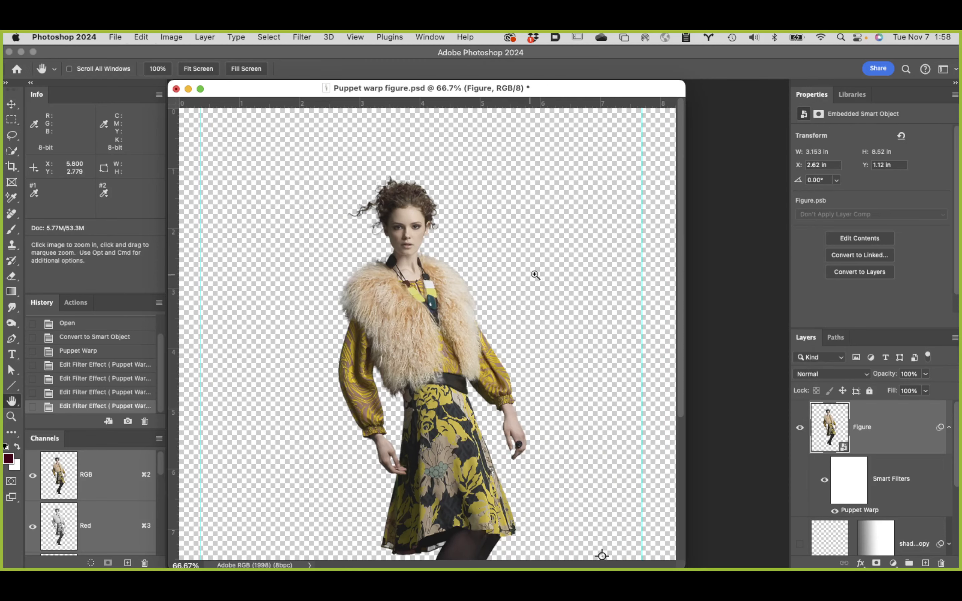
key(super+z)
key(super+shift+z)
key(super+z)
key(super+shift+z)
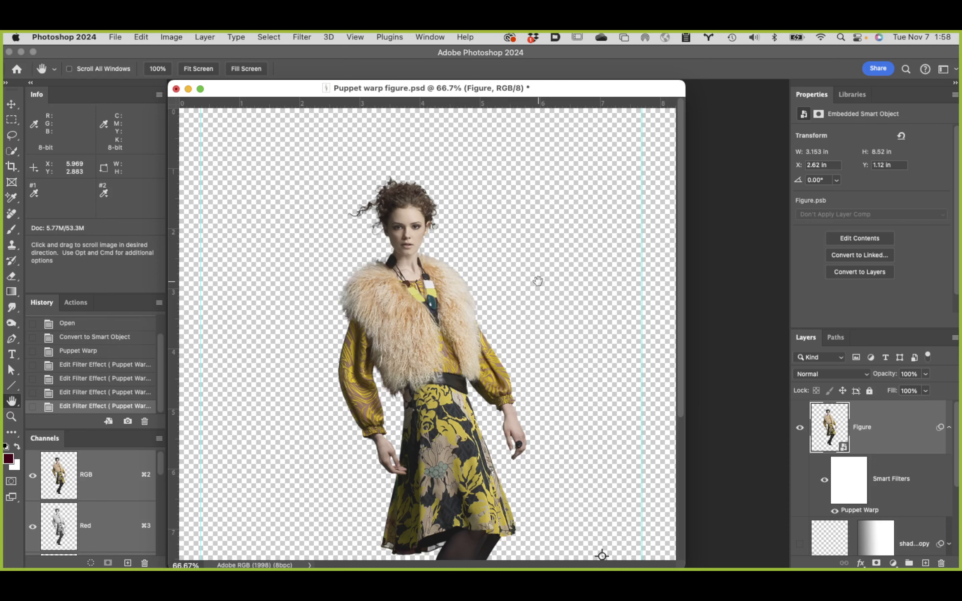
Step: Reopen the Figure layer's Puppet Warp filter and add pins at both sides of the waist and on the boot heel
scroll(587, 362, down, 5)
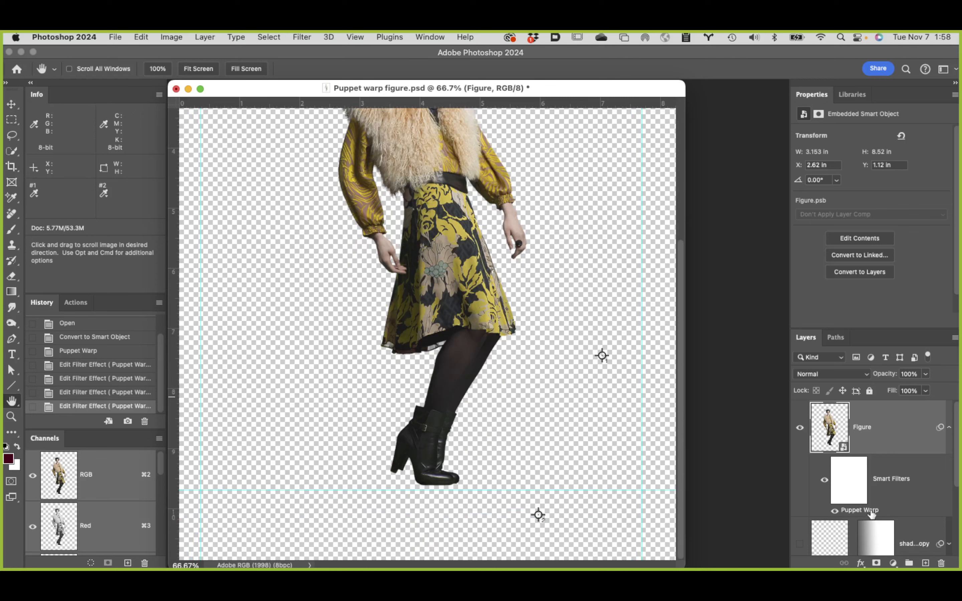
double_click(870, 513)
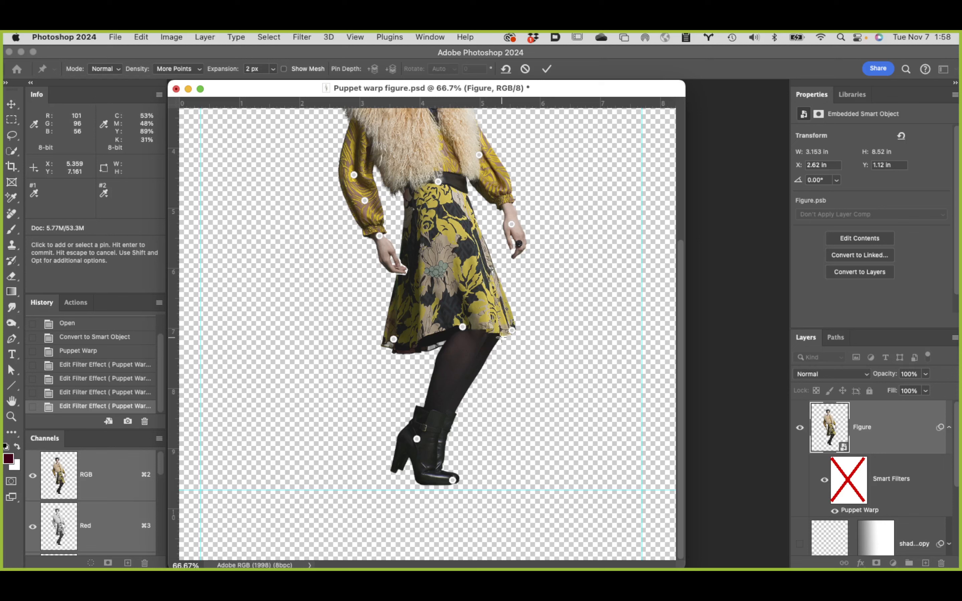
click(407, 187)
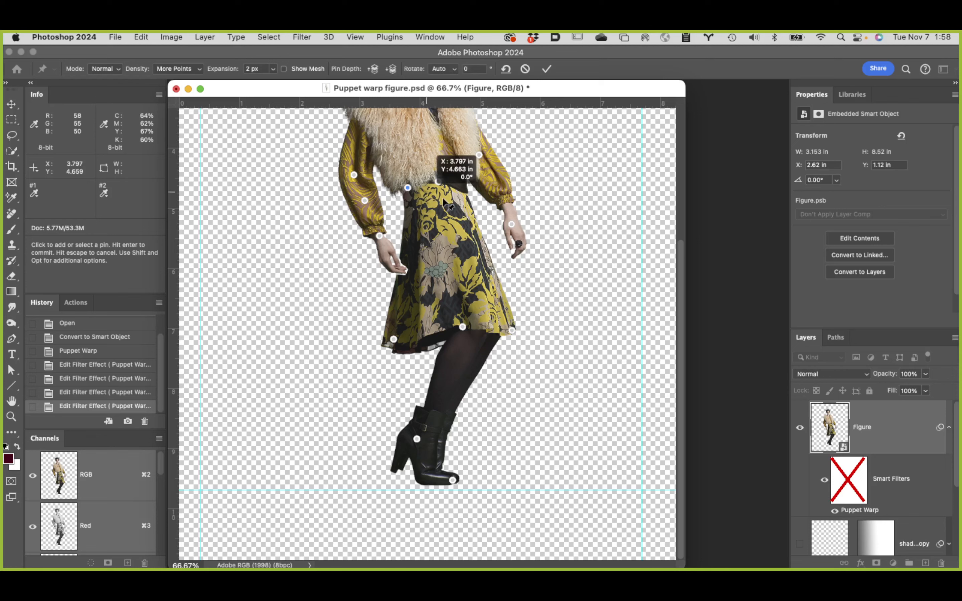
click(464, 186)
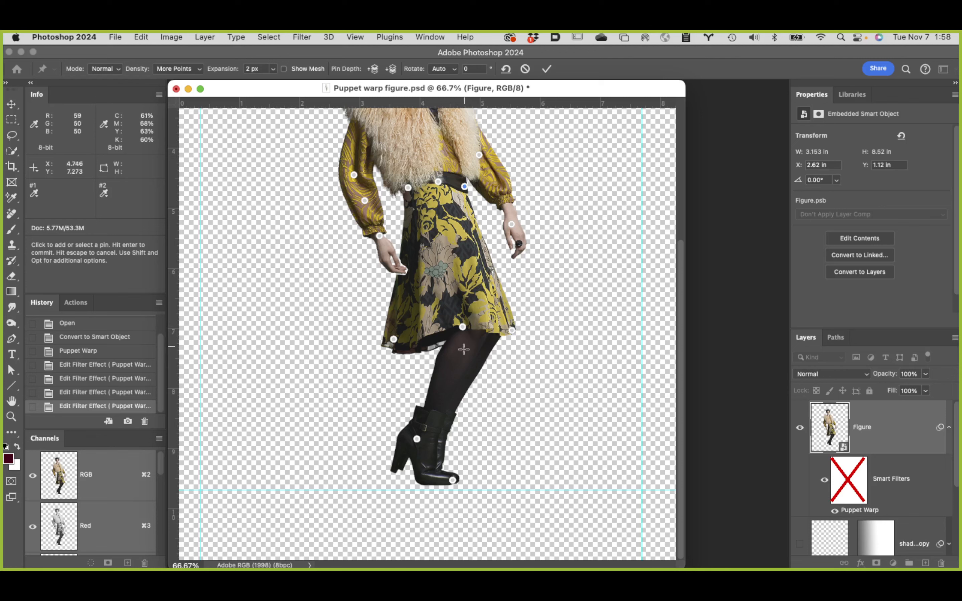
click(396, 464)
Step: Select the three pins along the skirt's hem and move them slightly downward to lengthen the skirt
click(393, 339)
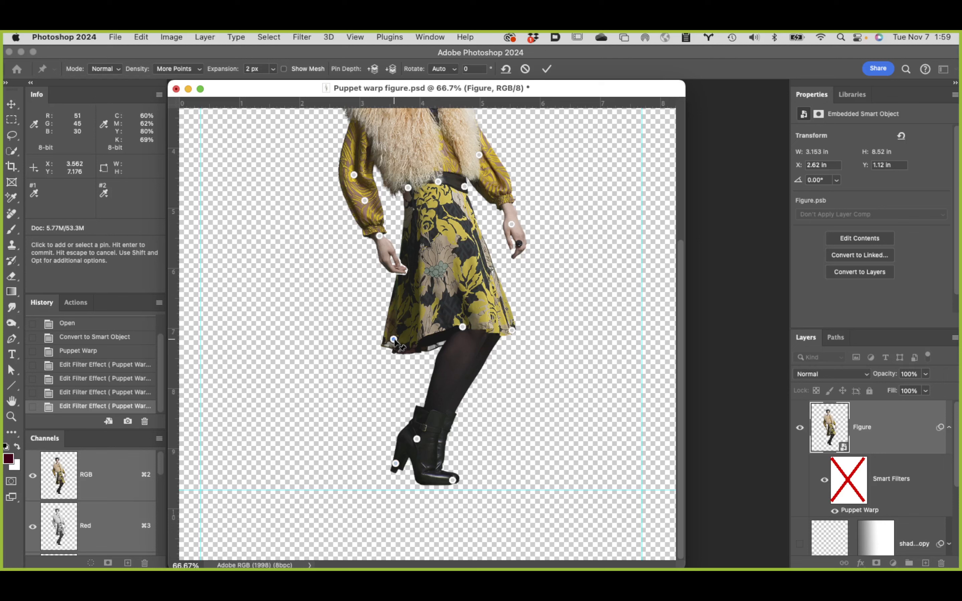
shift+click(464, 327)
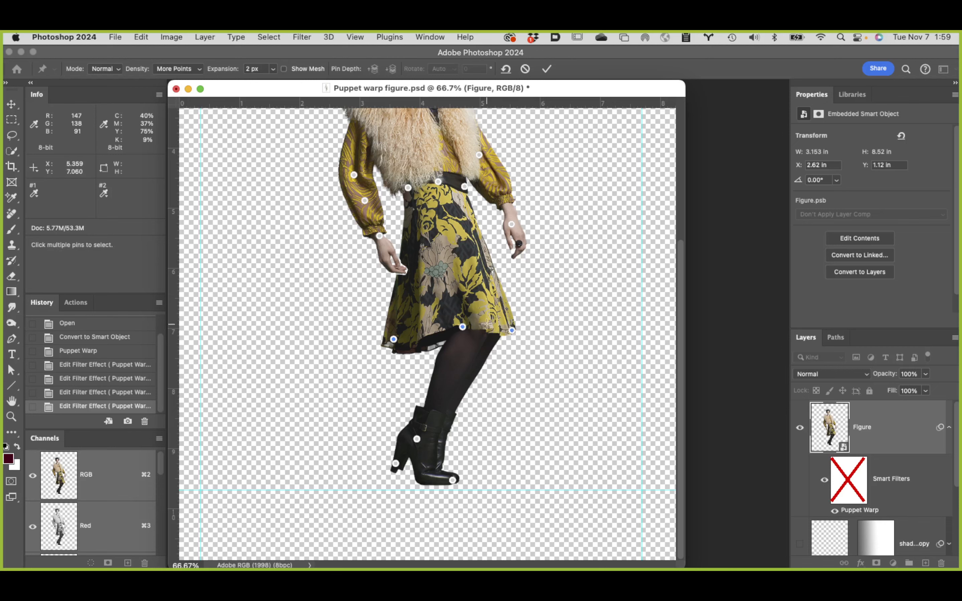
scroll(541, 338, up, 5)
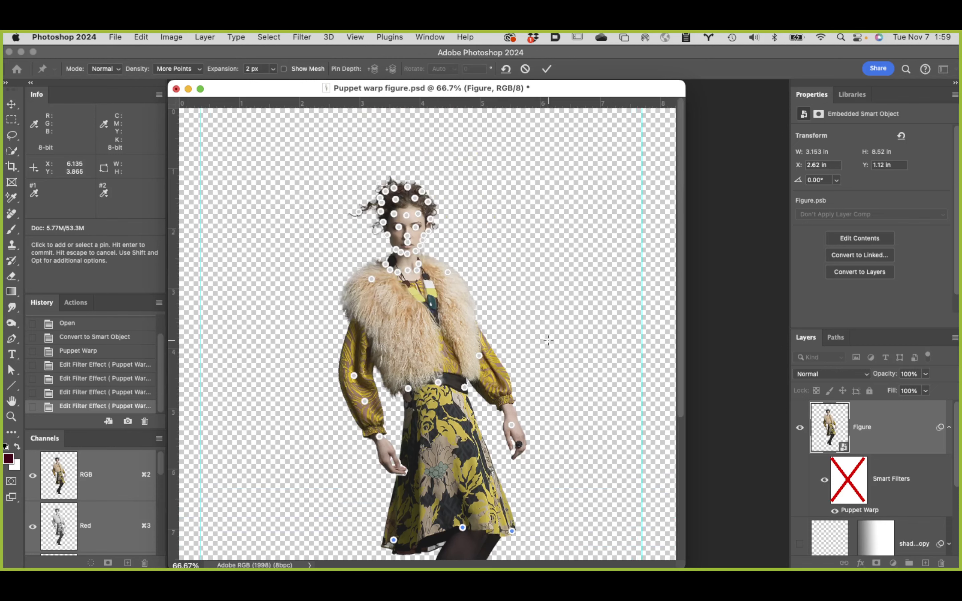
scroll(547, 340, down, 5)
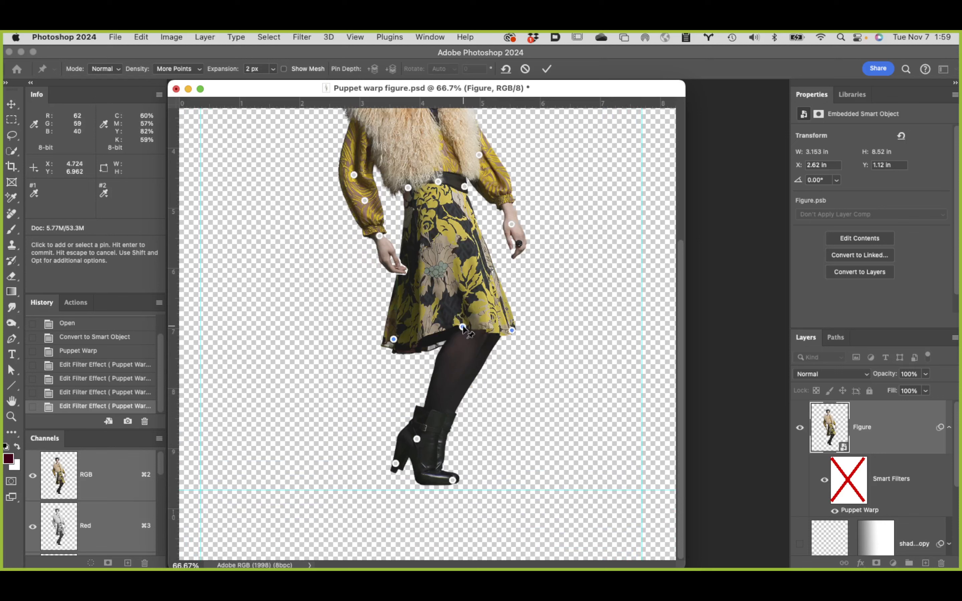
drag(463, 328, 463, 335)
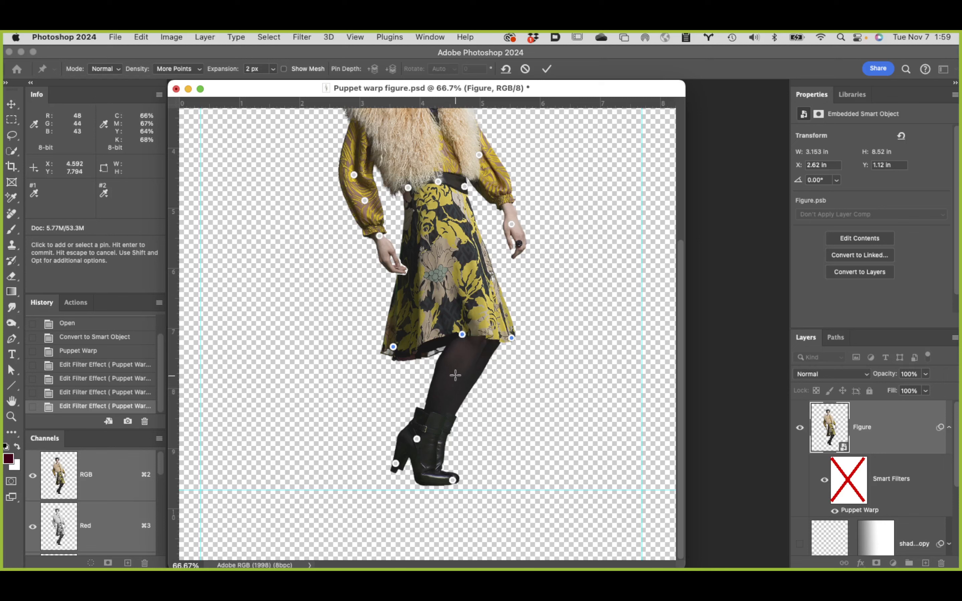
Step: Undo the last hem move, and shift the three hem pins together with the three boot pins slightly downward to lengthen the skirt
key(super+z)
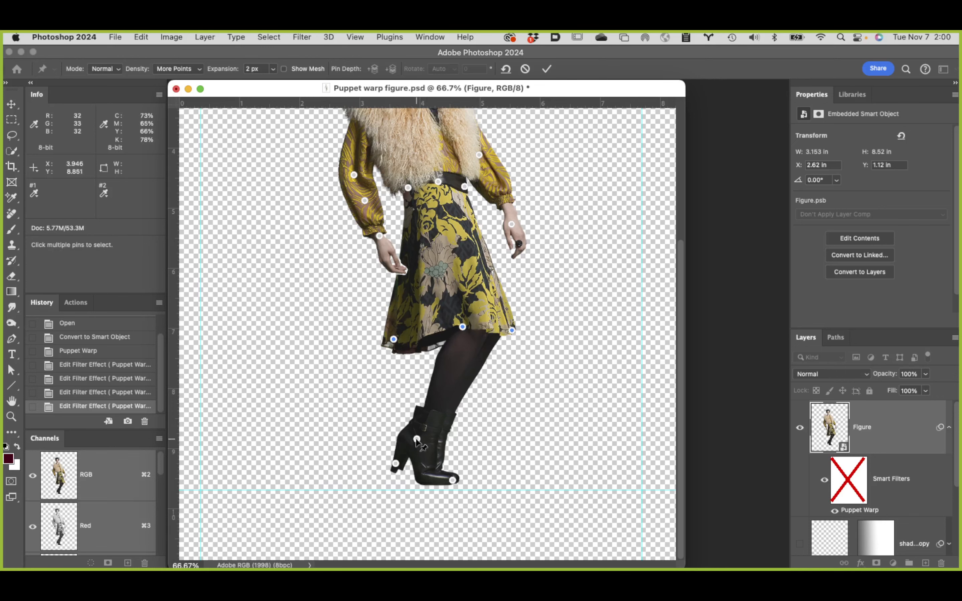
shift+click(416, 439)
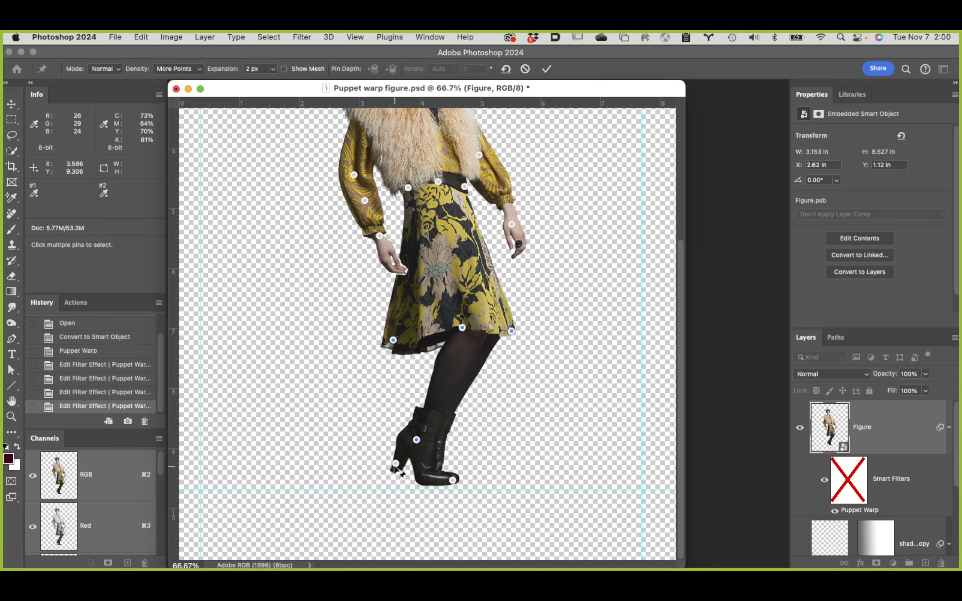
shift+click(396, 463)
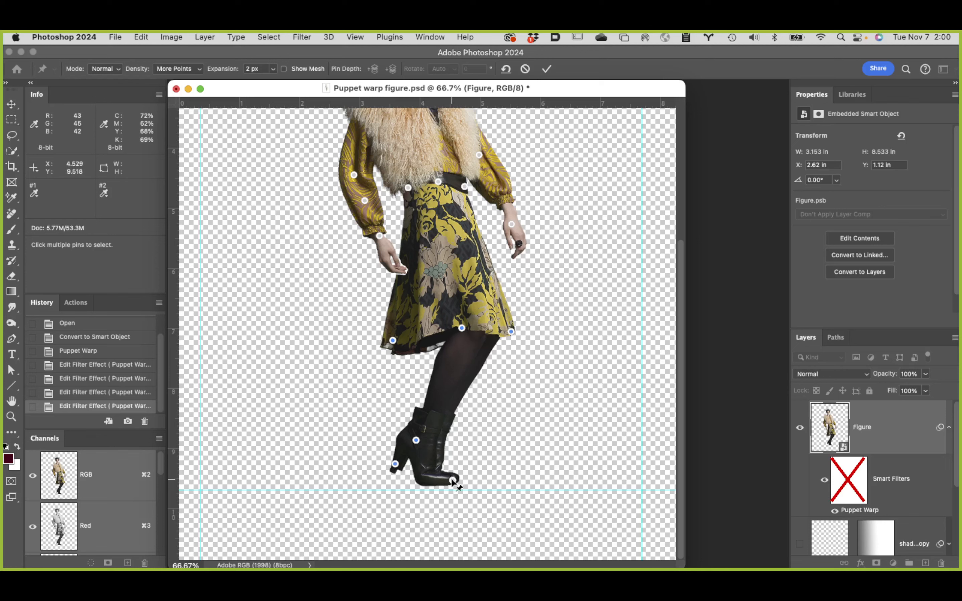
shift+click(453, 480)
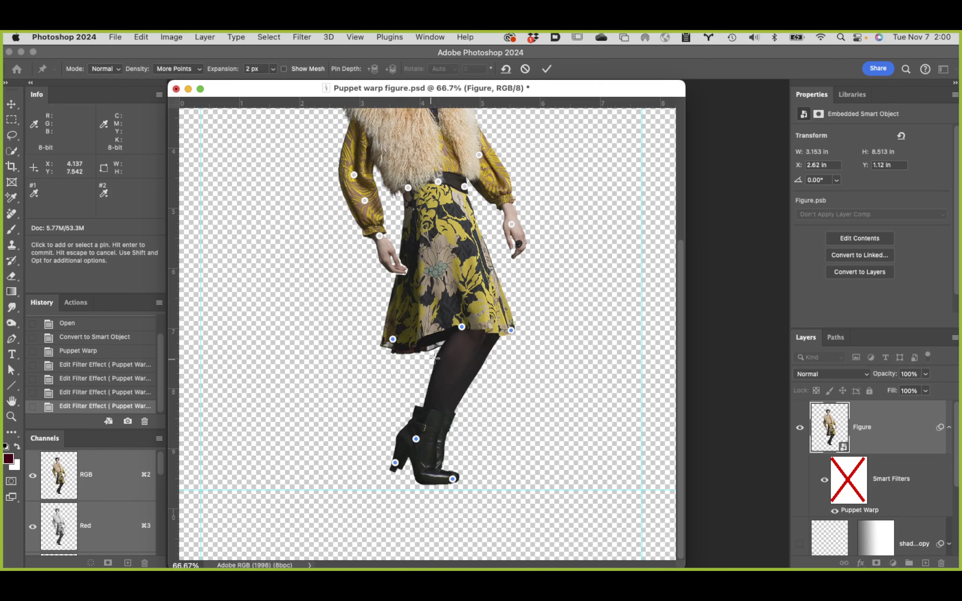
click(461, 326)
drag(463, 331, 464, 338)
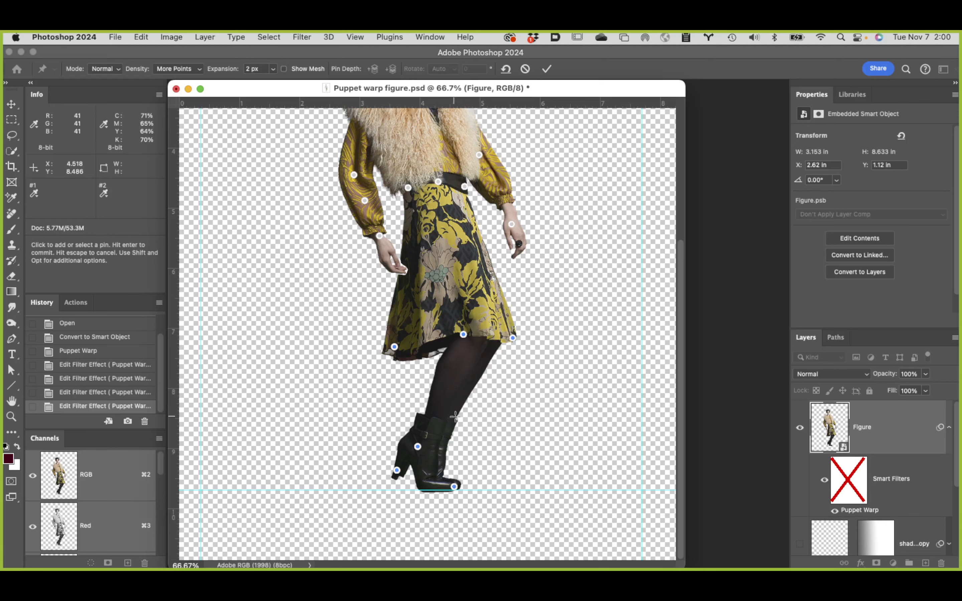
Step: Select only the three boot pins and move them slightly down and to the left to lengthen the lower leg
click(418, 447)
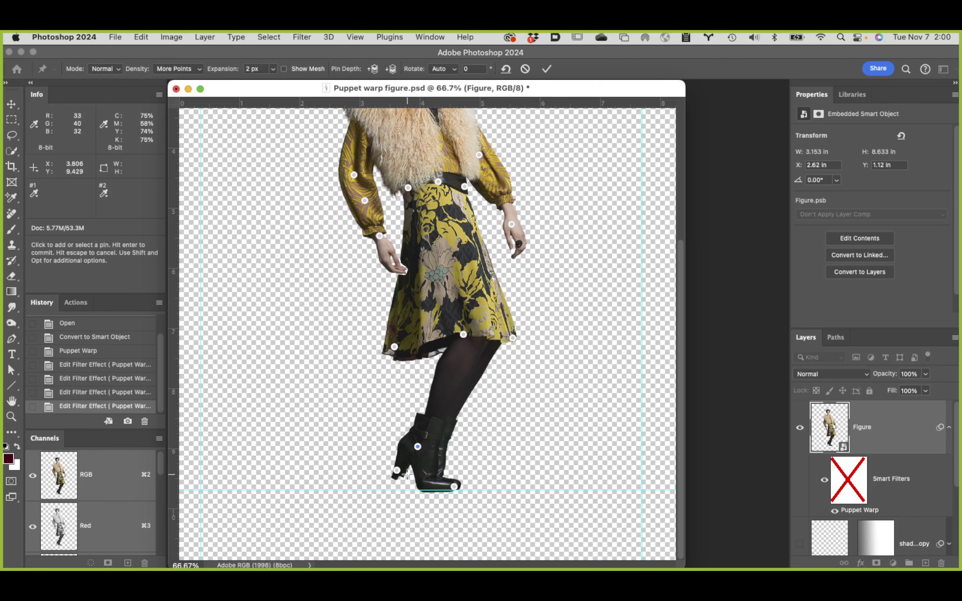
shift+click(397, 471)
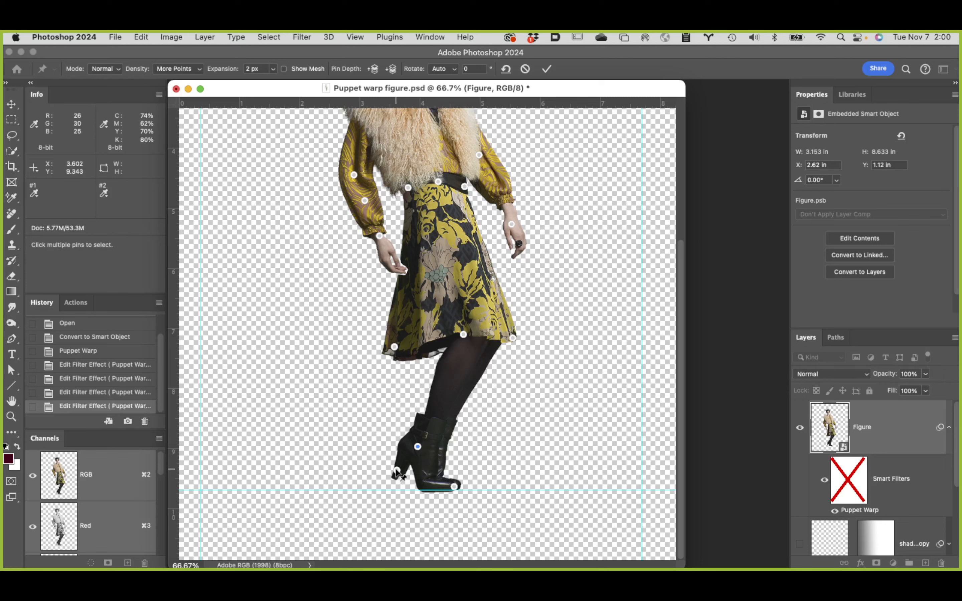
shift+click(453, 485)
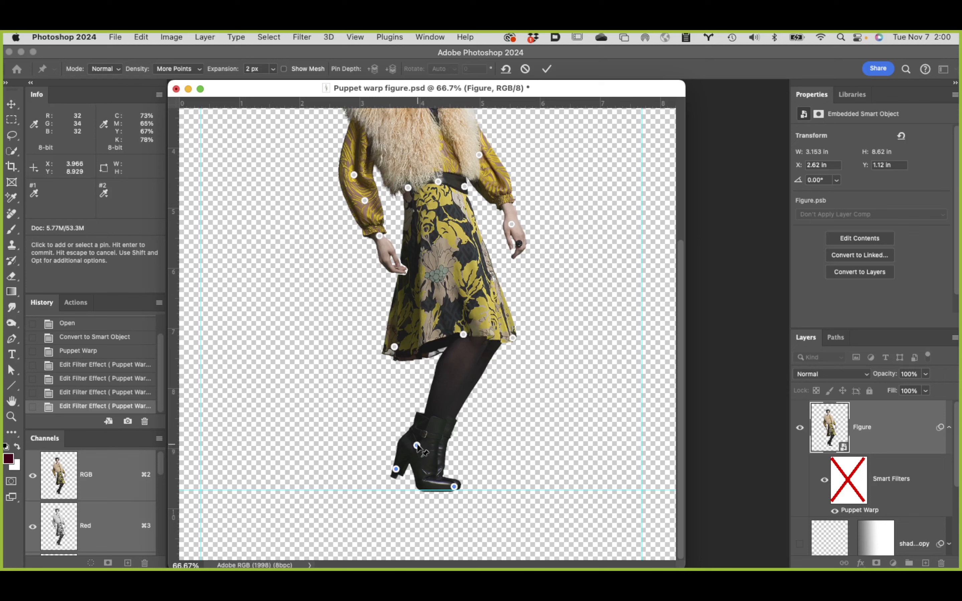
drag(417, 446, 414, 451)
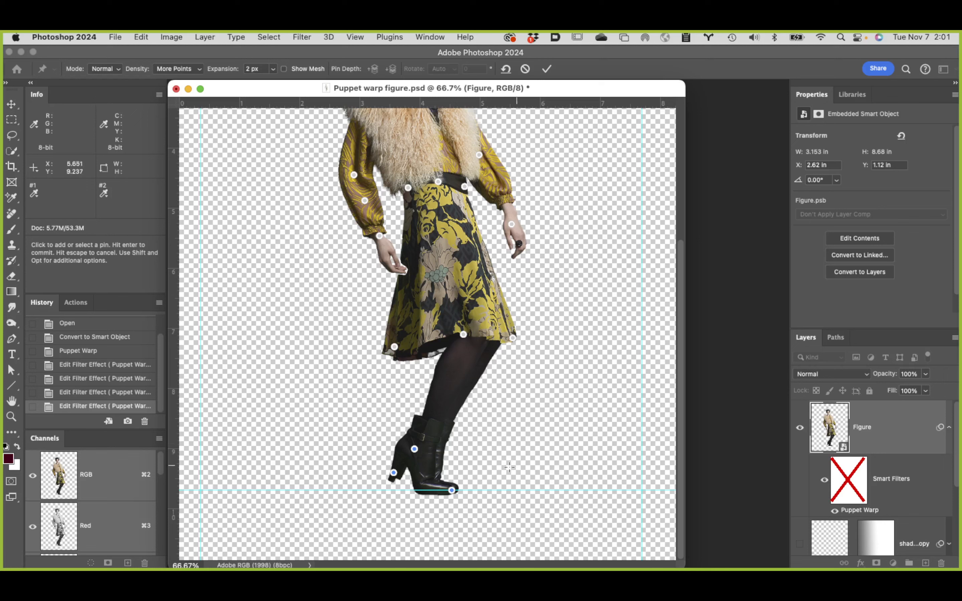
Step: Select the boot's ankle pin and add the toe and heel pins to the selection
click(414, 449)
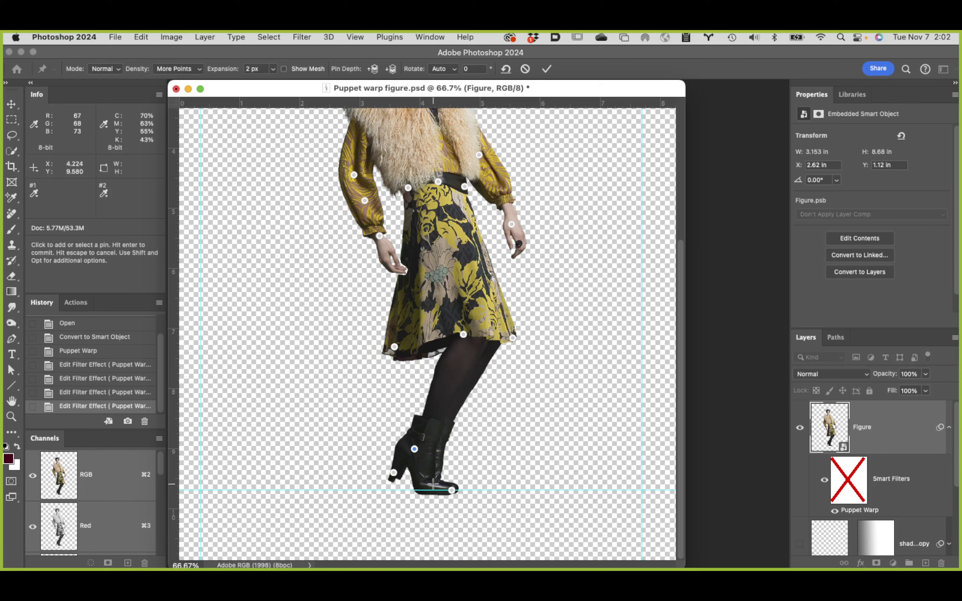
key(shift)
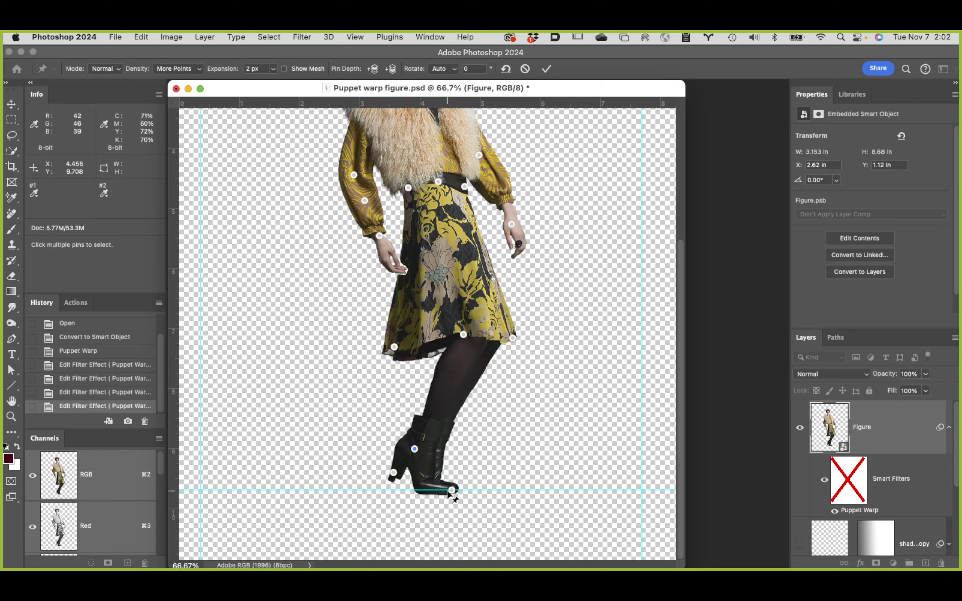
shift+click(451, 491)
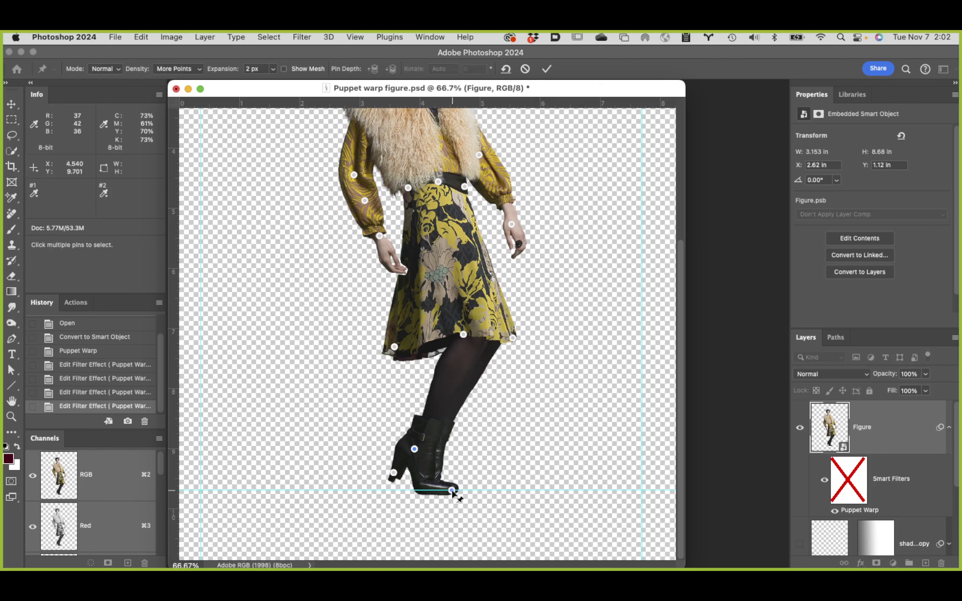
shift+click(394, 472)
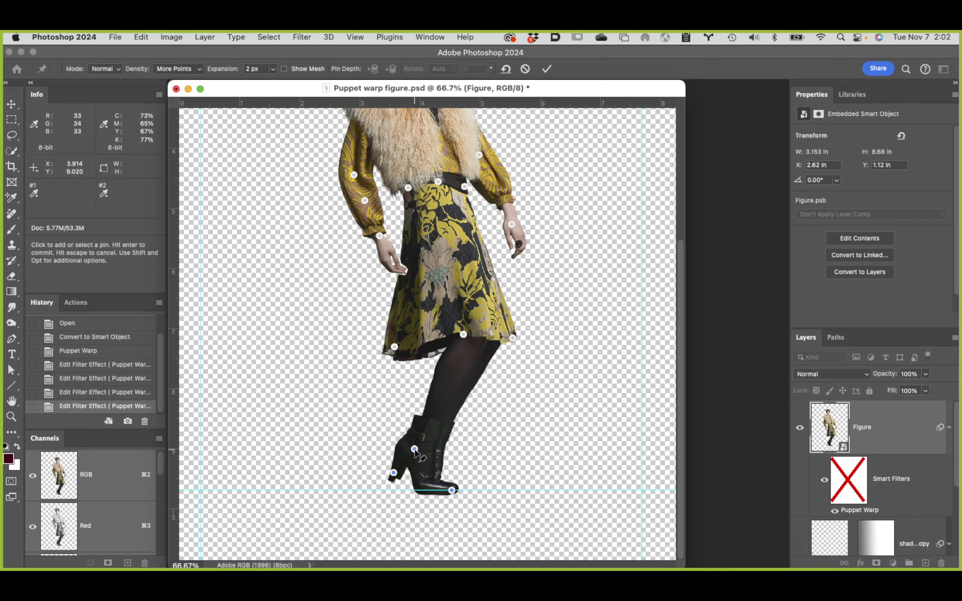
key(alt)
Step: Select only the boot's toe pin, move it slightly downward to tilt the toe, and apply the Puppet Warp edit
click(452, 490)
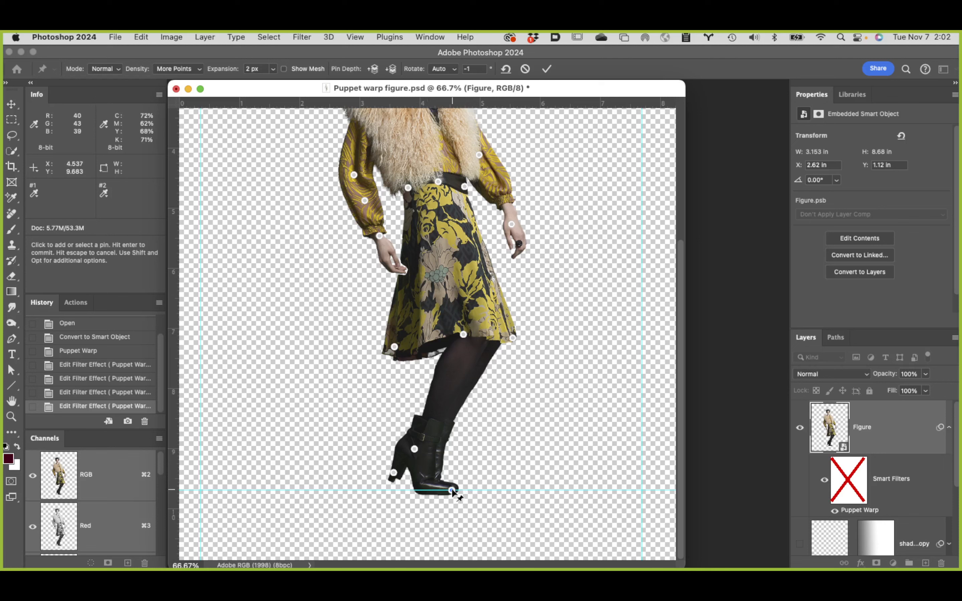
drag(452, 492, 450, 498)
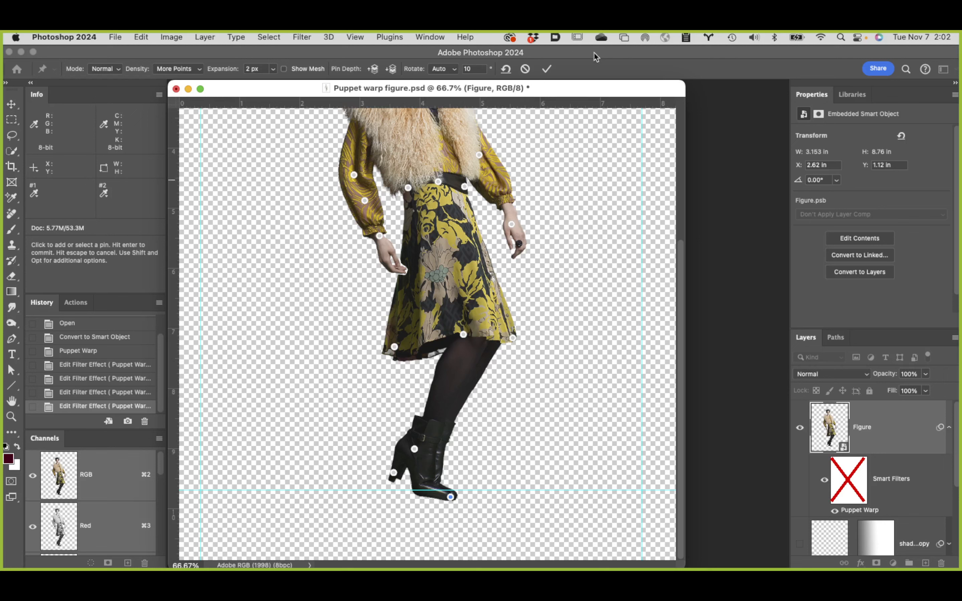
click(548, 68)
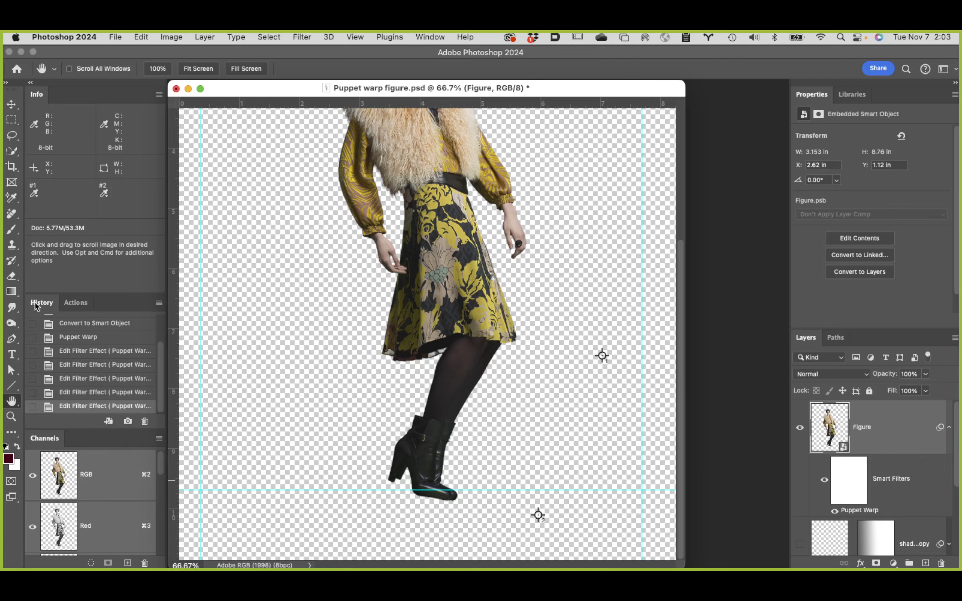
Step: Save a full-document history snapshot of the warped figure
alt+click(128, 422)
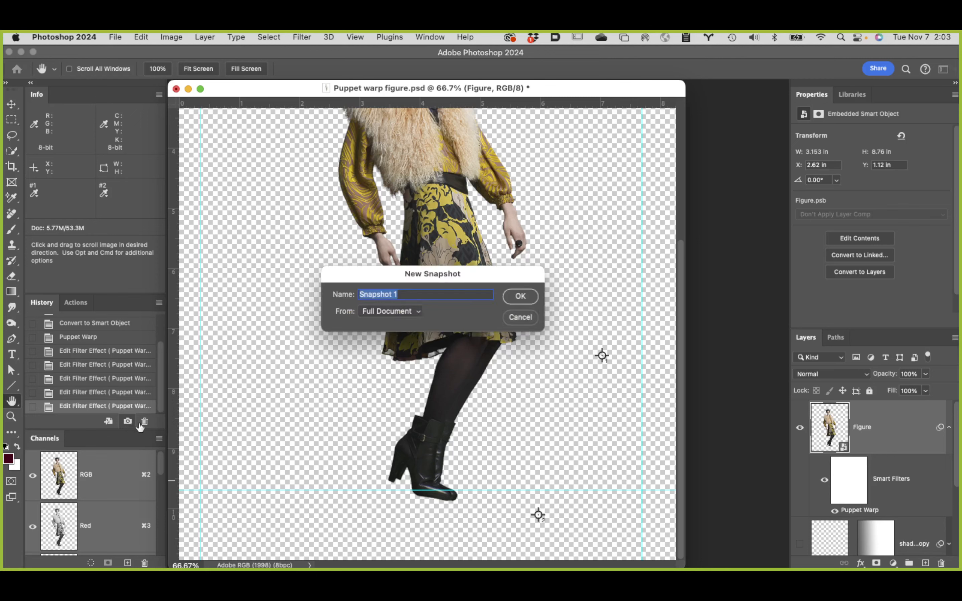
click(520, 297)
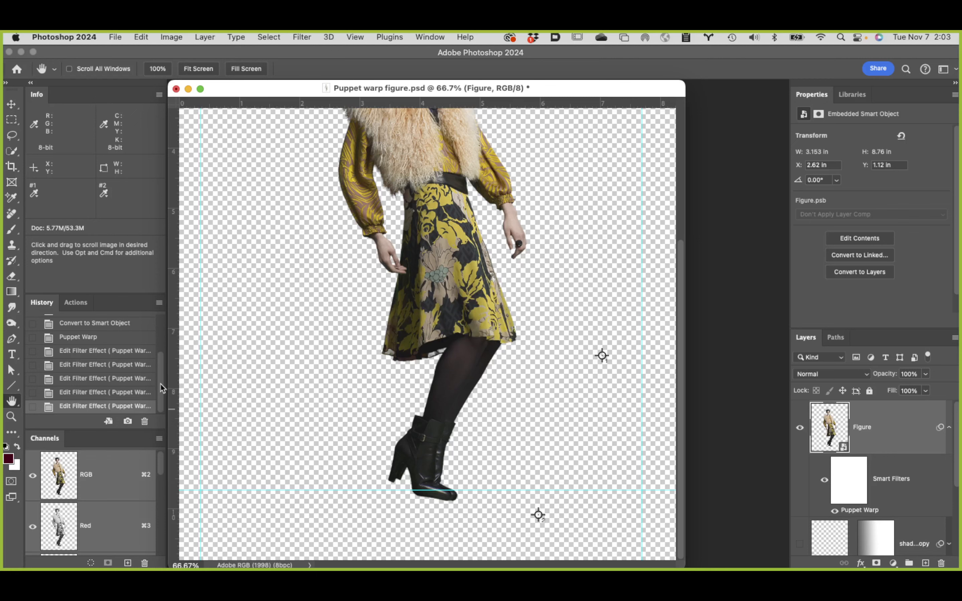
Step: Return to the document's original opened state, hide the Background layer, and save a second full-document history snapshot
drag(161, 383, 152, 288)
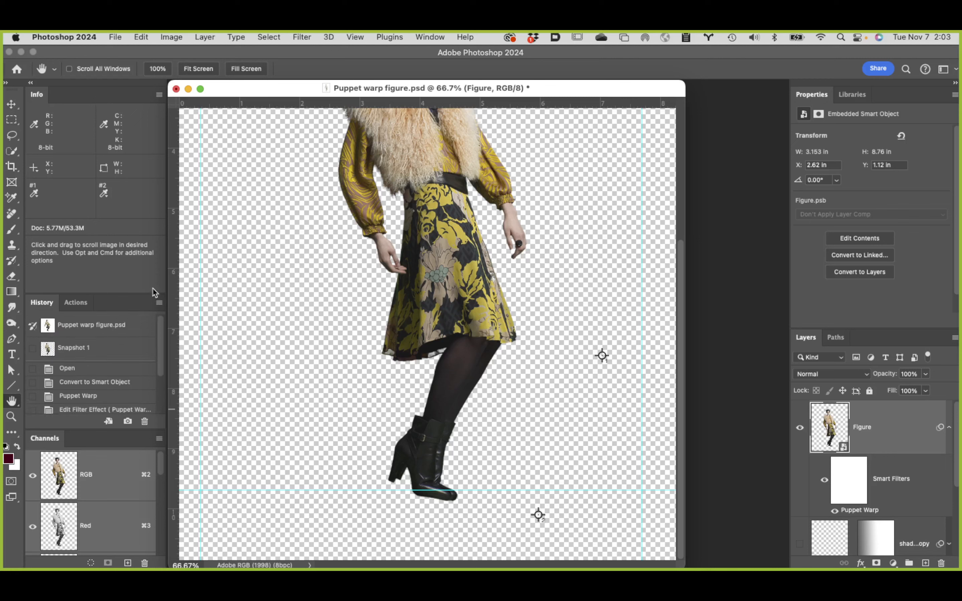
click(134, 326)
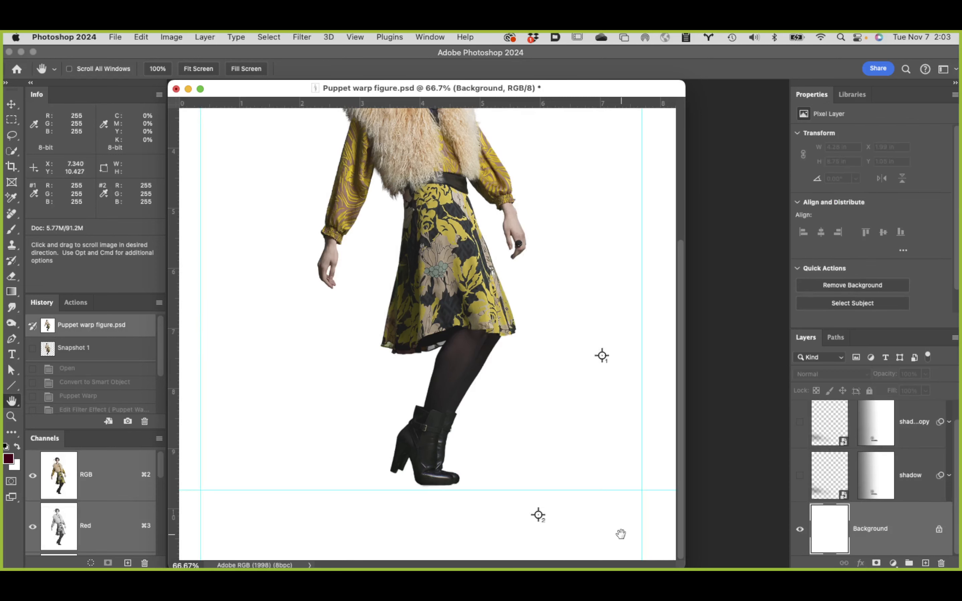
click(800, 531)
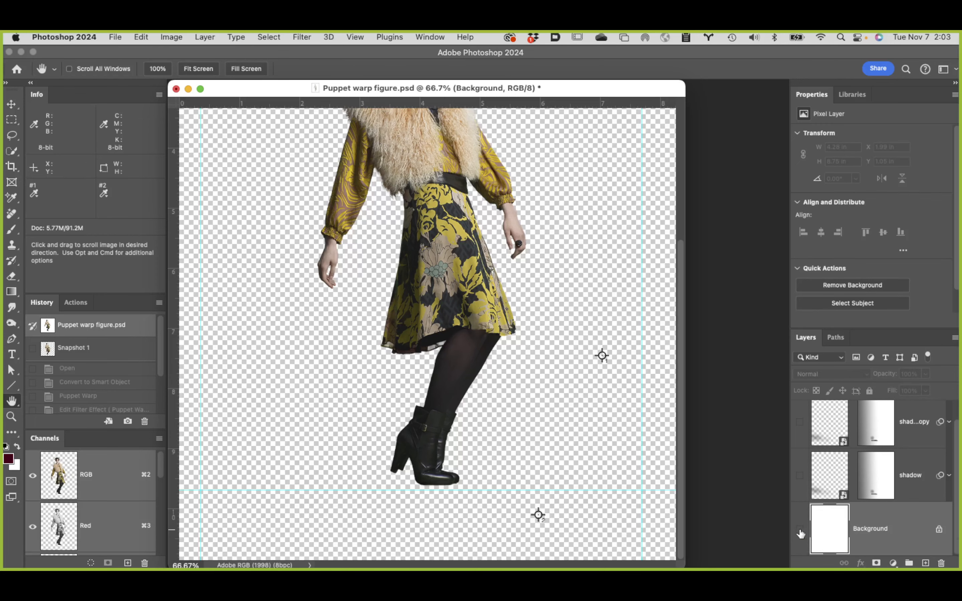
click(128, 422)
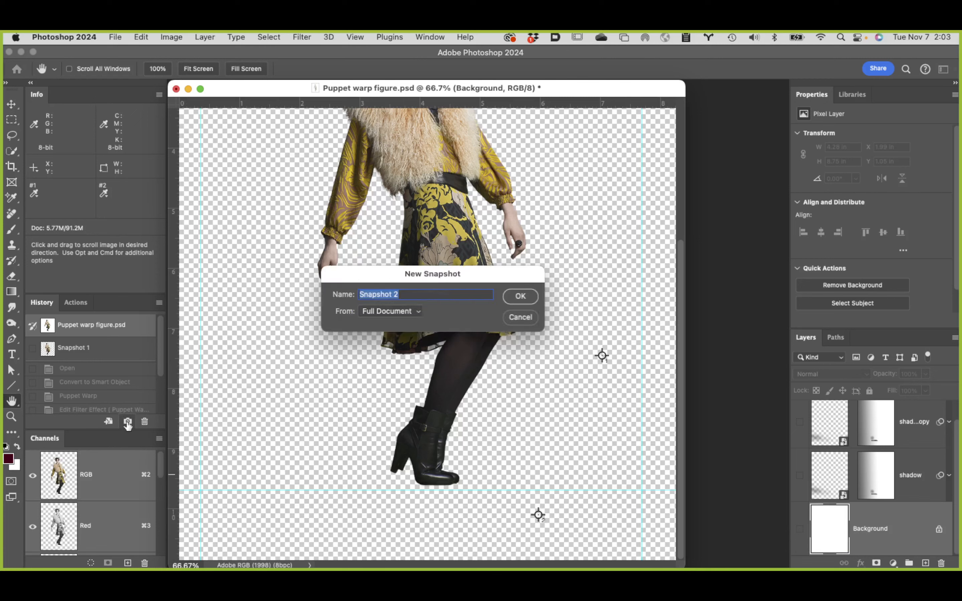
click(521, 297)
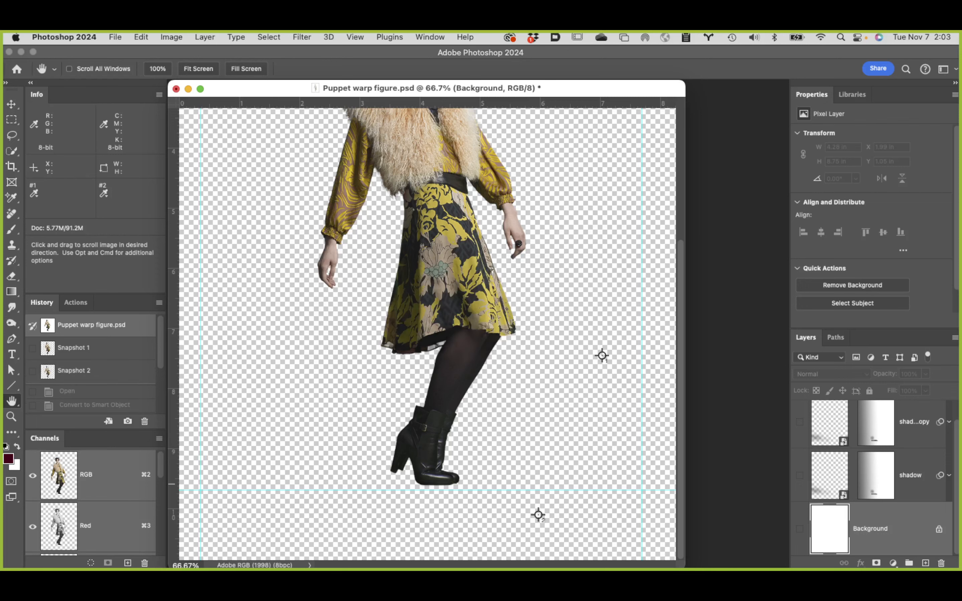
Step: Fit the whole figure in view and alternate between Snapshot 1 and Snapshot 2 to compare the warped and original figures
double_click(13, 402)
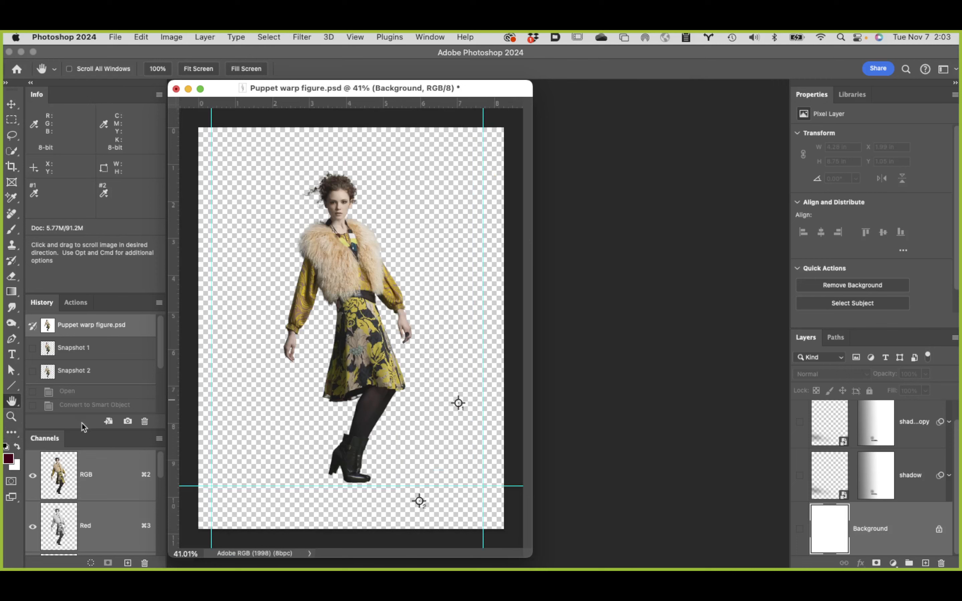
click(103, 374)
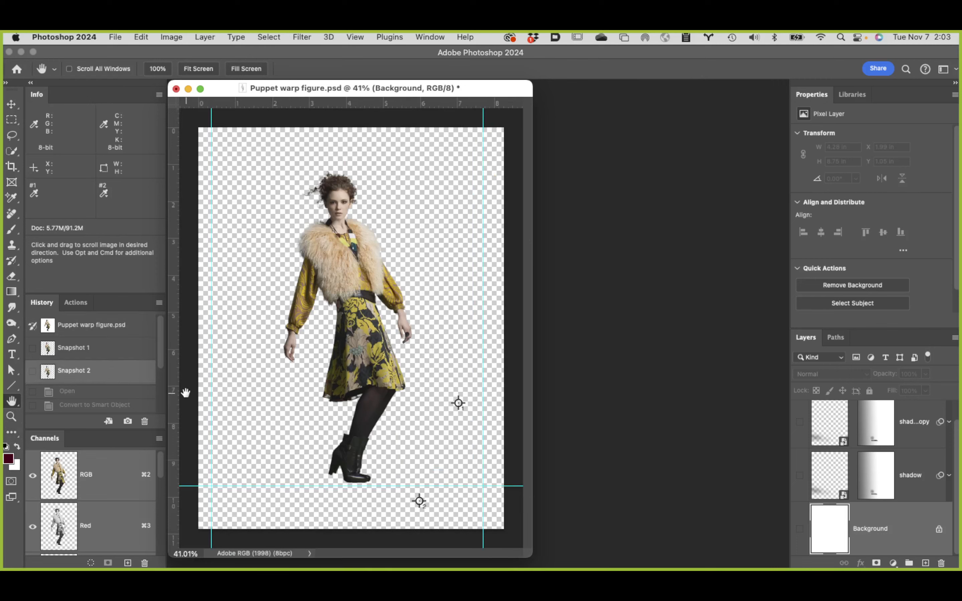
click(107, 349)
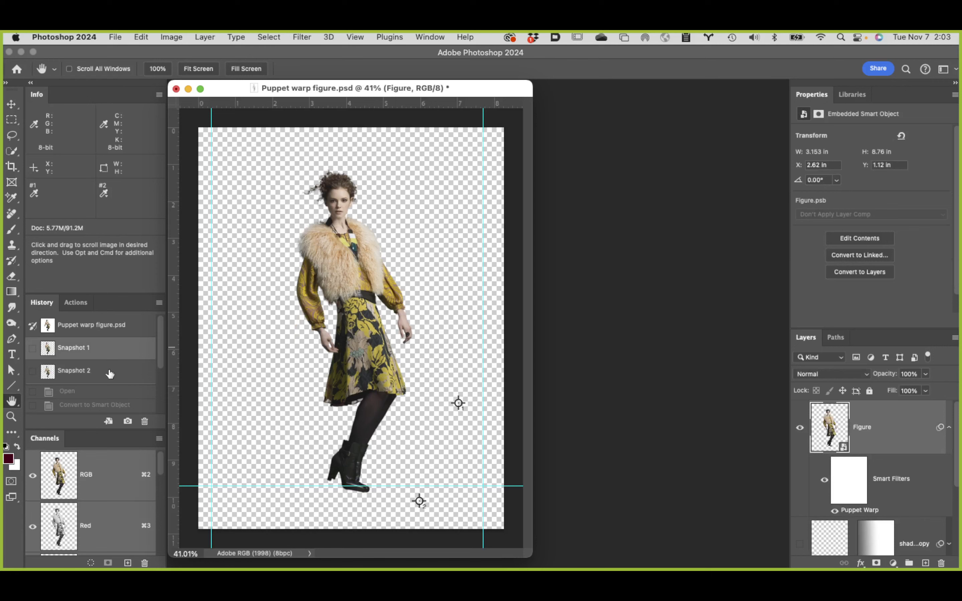
click(108, 373)
click(111, 354)
click(113, 373)
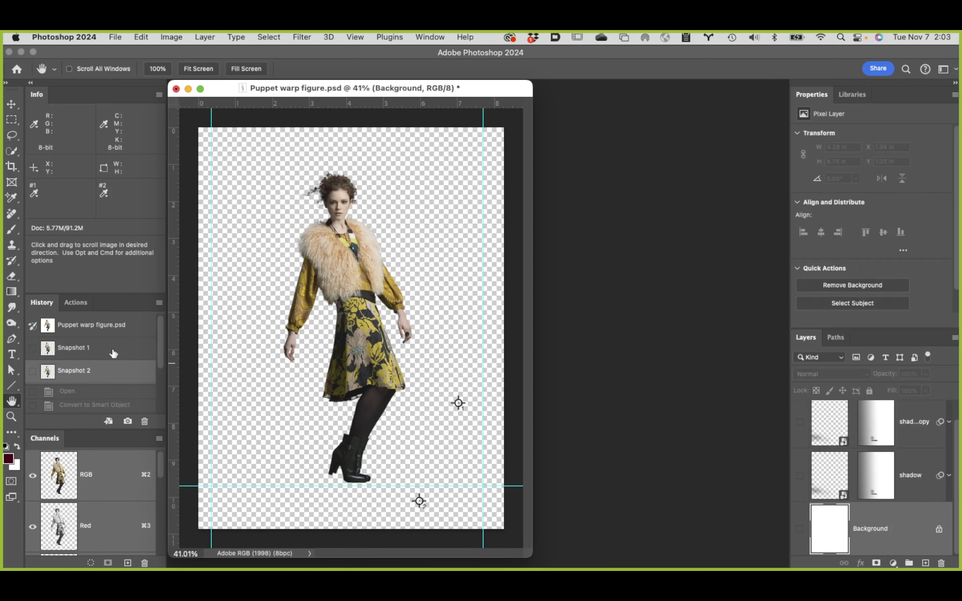
Step: Restore Snapshot 1, reopen the Figure's Puppet Warp filter, and try the Normal and Fewer Points mesh densities, ending on Normal
click(117, 355)
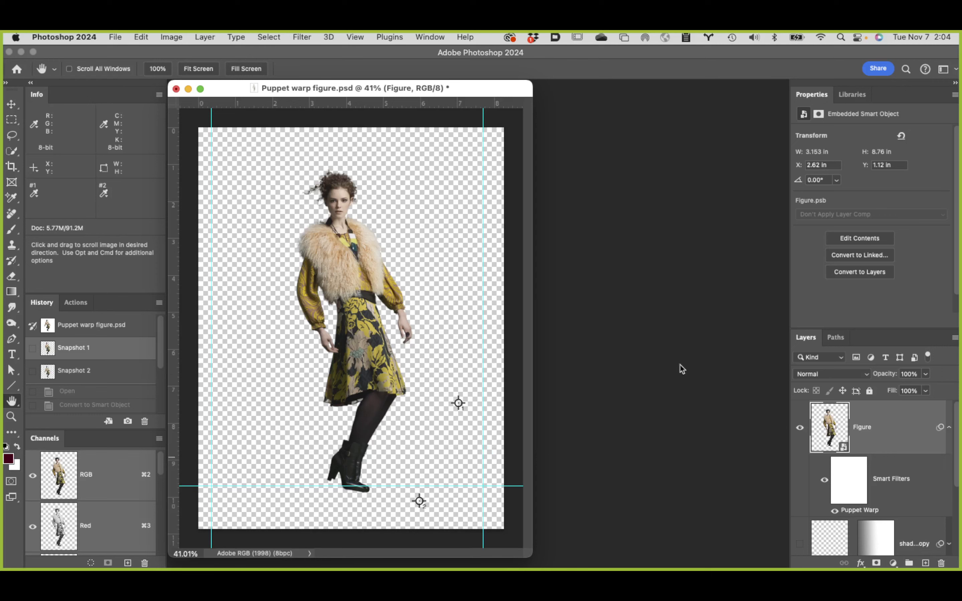
double_click(874, 513)
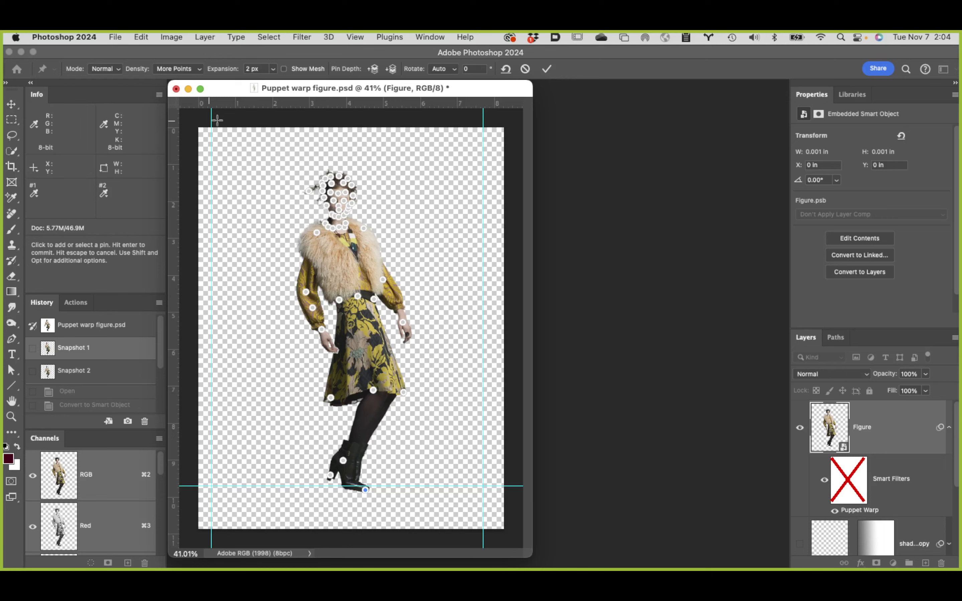
click(184, 70)
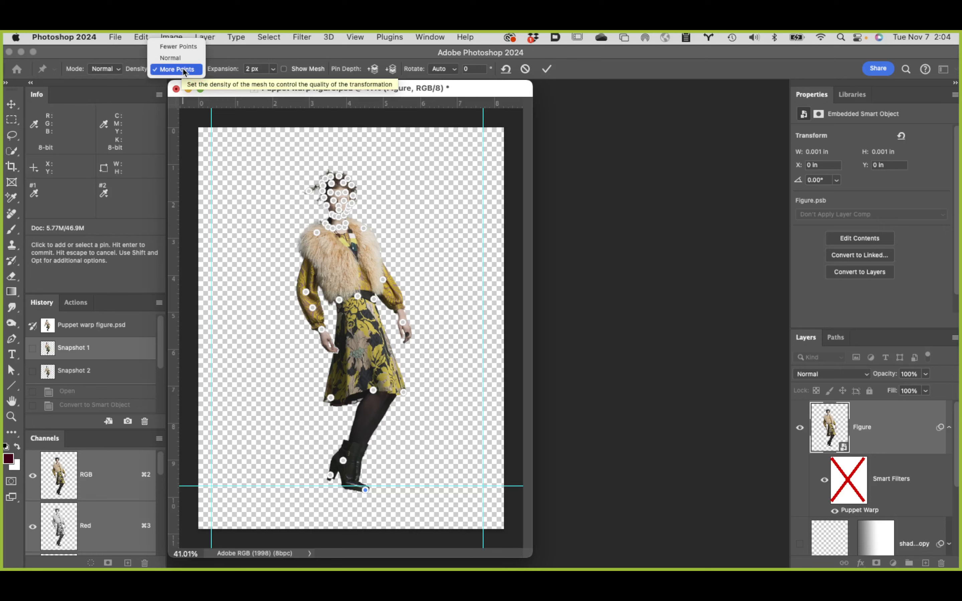
click(179, 58)
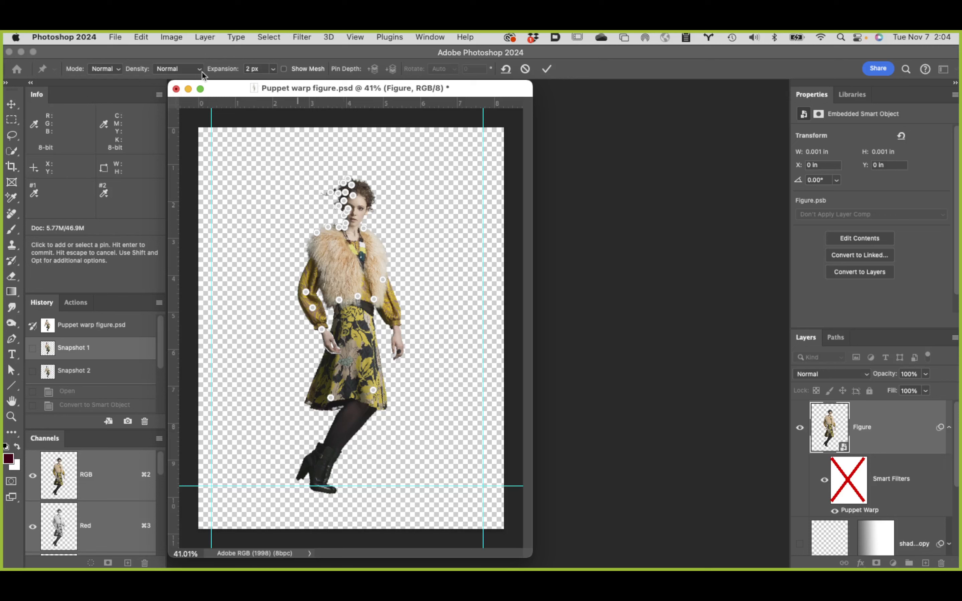
click(191, 70)
click(186, 60)
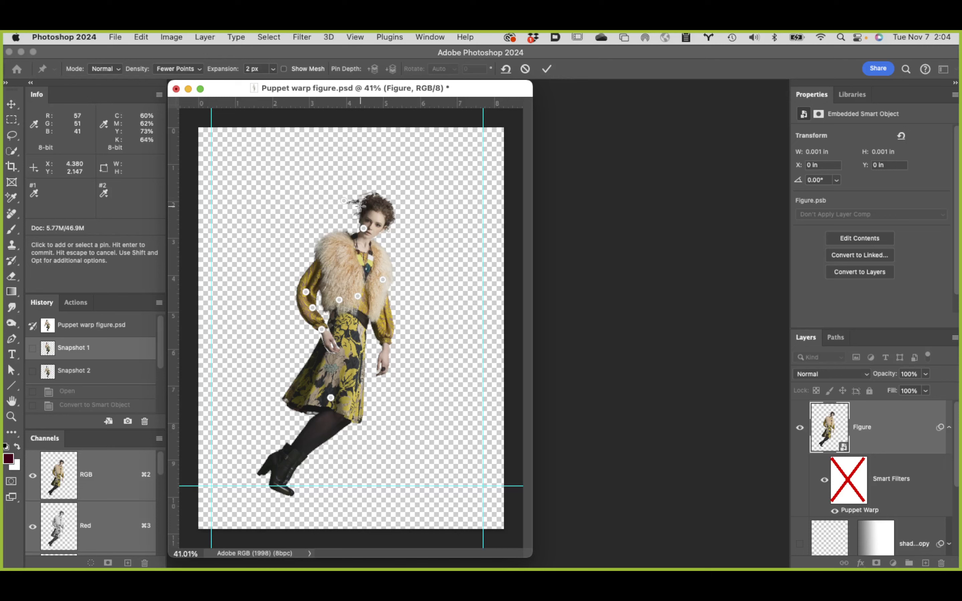
click(177, 69)
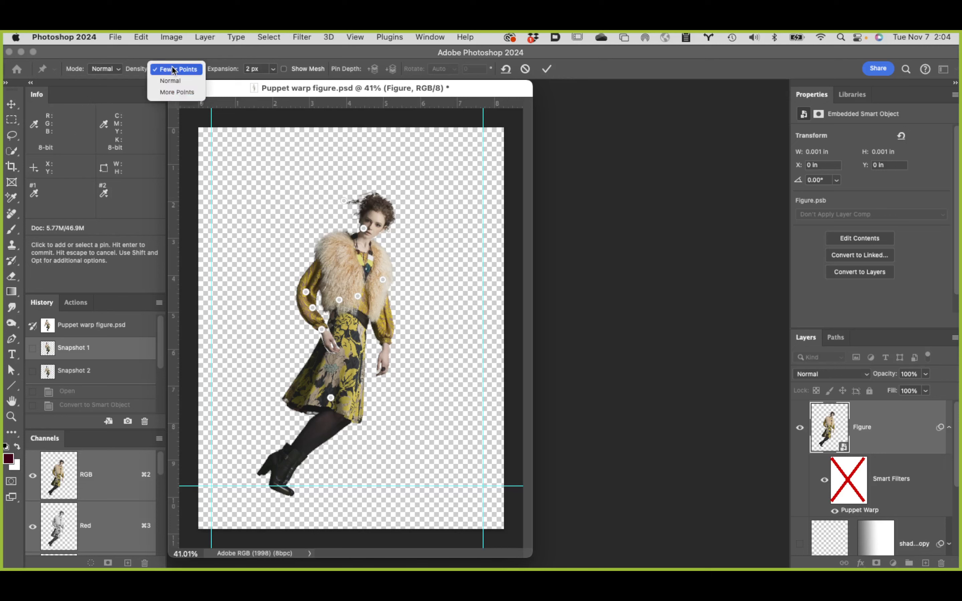
click(177, 86)
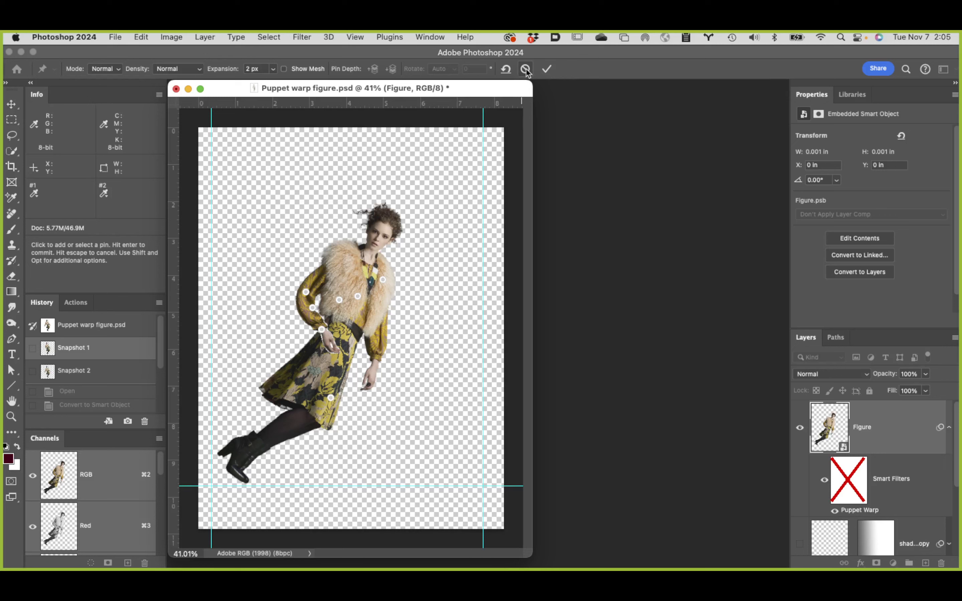
Step: Remove all pins from the figure and apply the cleared Puppet Warp
click(505, 71)
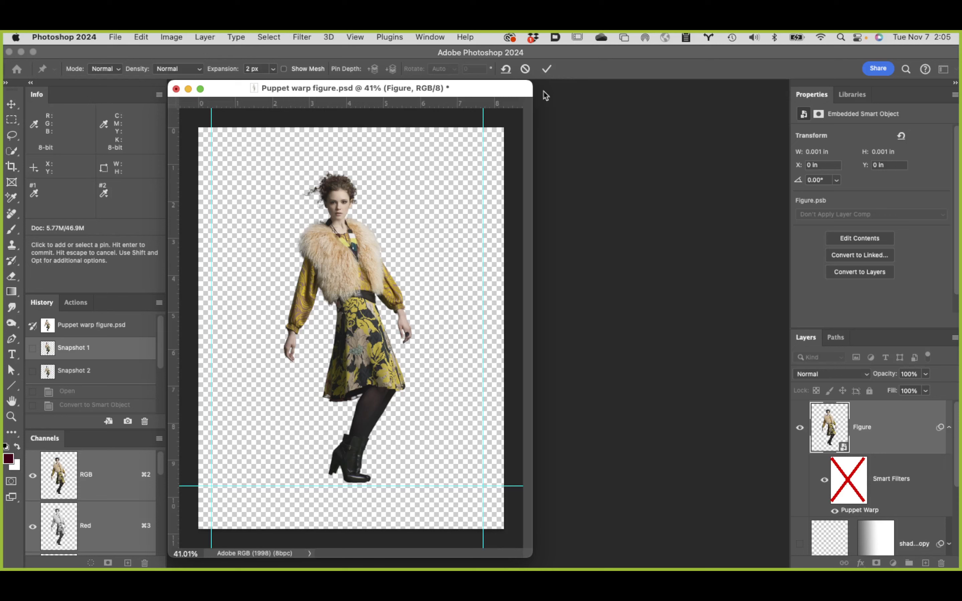
click(546, 70)
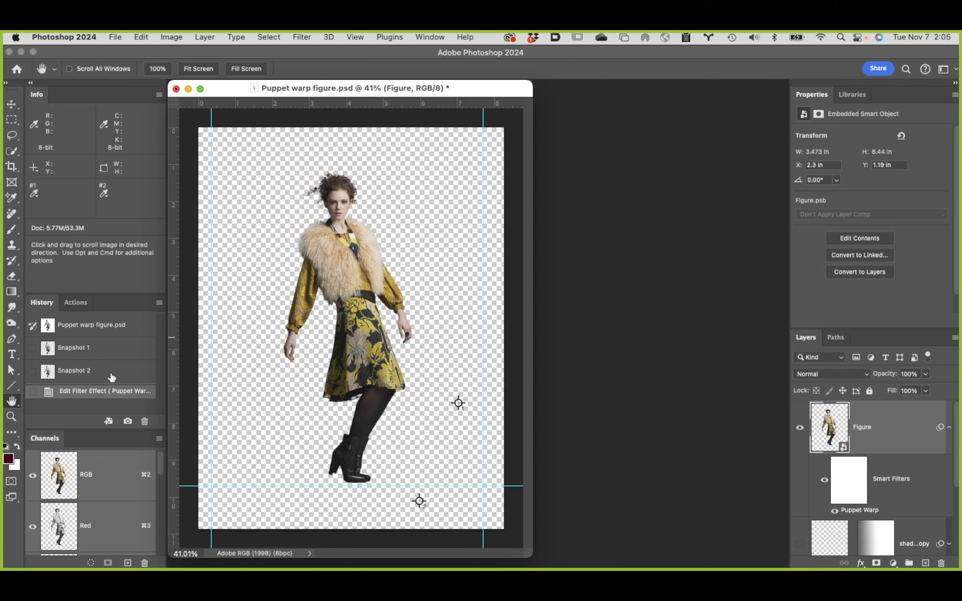
Step: Restore Snapshot 1 and reopen the Figure's Puppet Warp filter, switching the warp mode to Distort
click(103, 352)
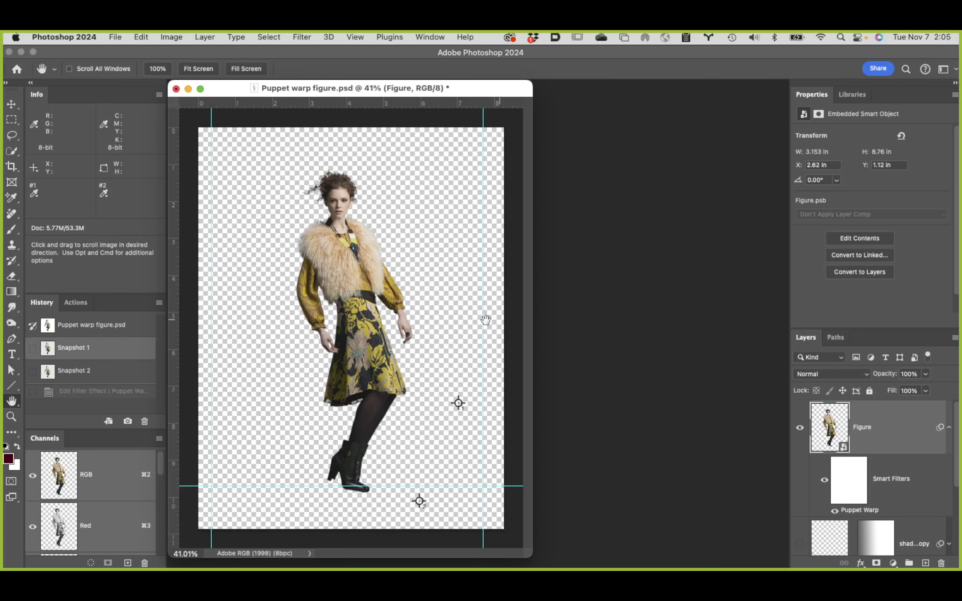
double_click(859, 509)
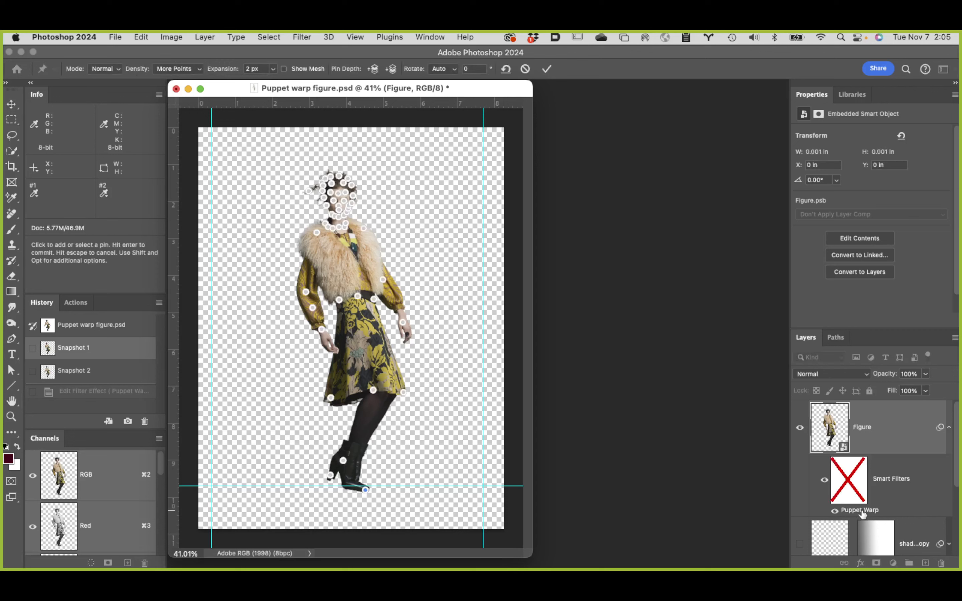
click(114, 69)
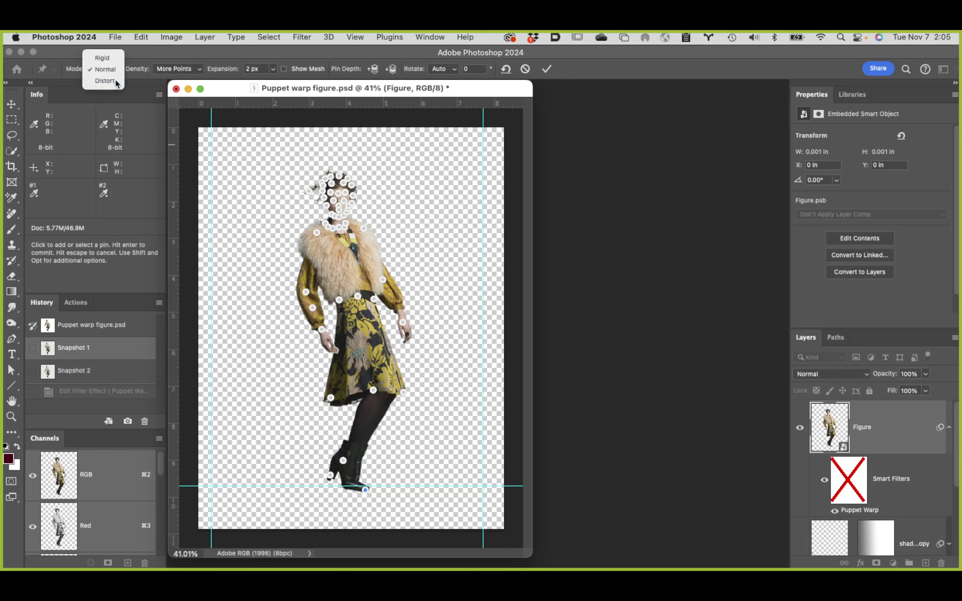
click(115, 80)
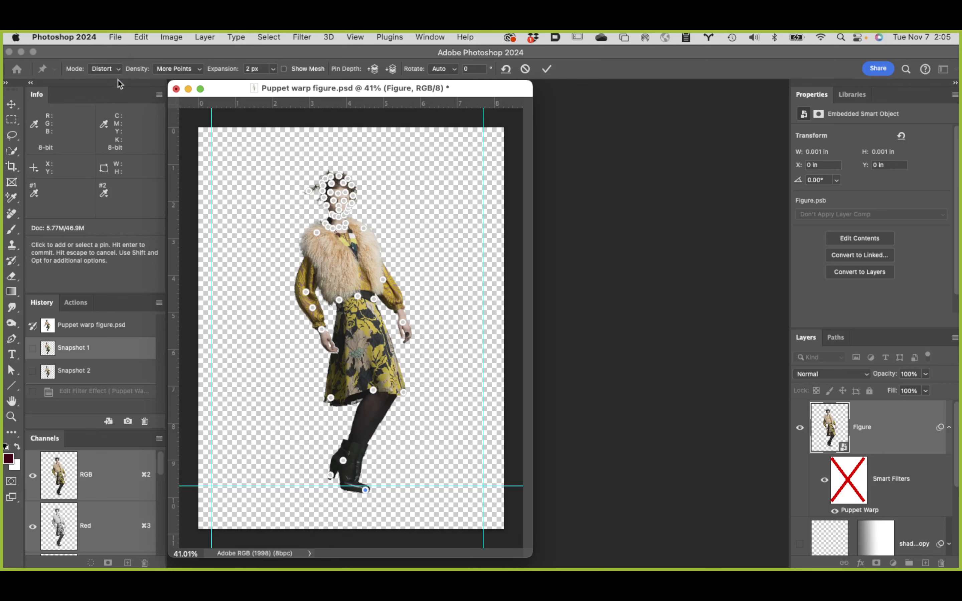
Step: Compare the Normal and Distort warp modes on the figure, and set the mode to Rigid
click(111, 59)
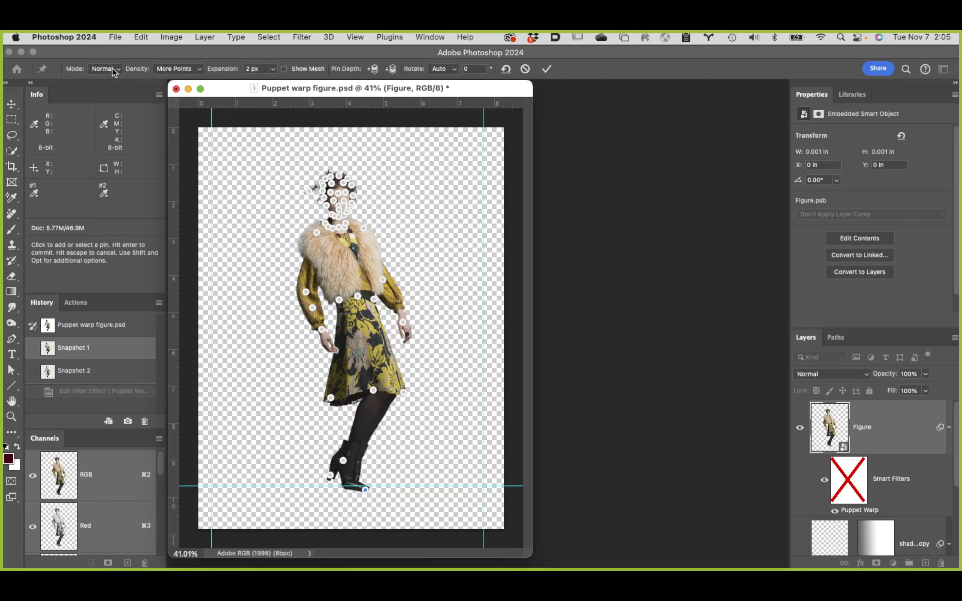
click(112, 70)
click(115, 80)
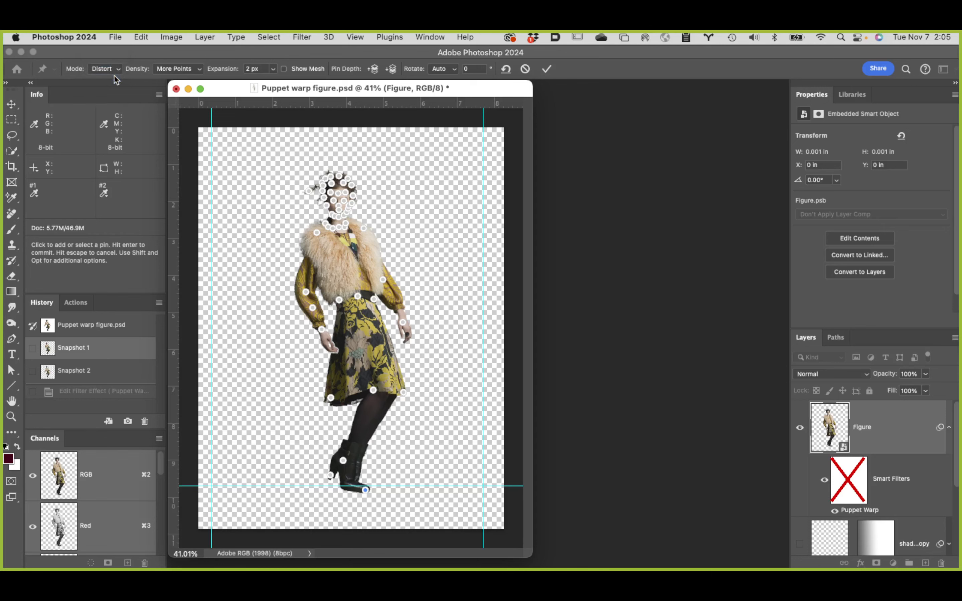
click(115, 71)
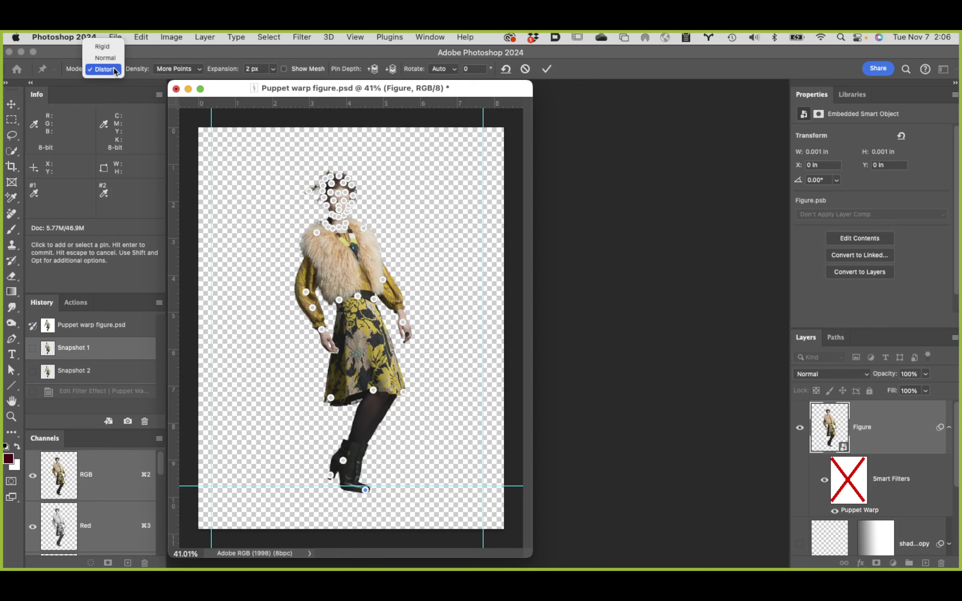
click(106, 46)
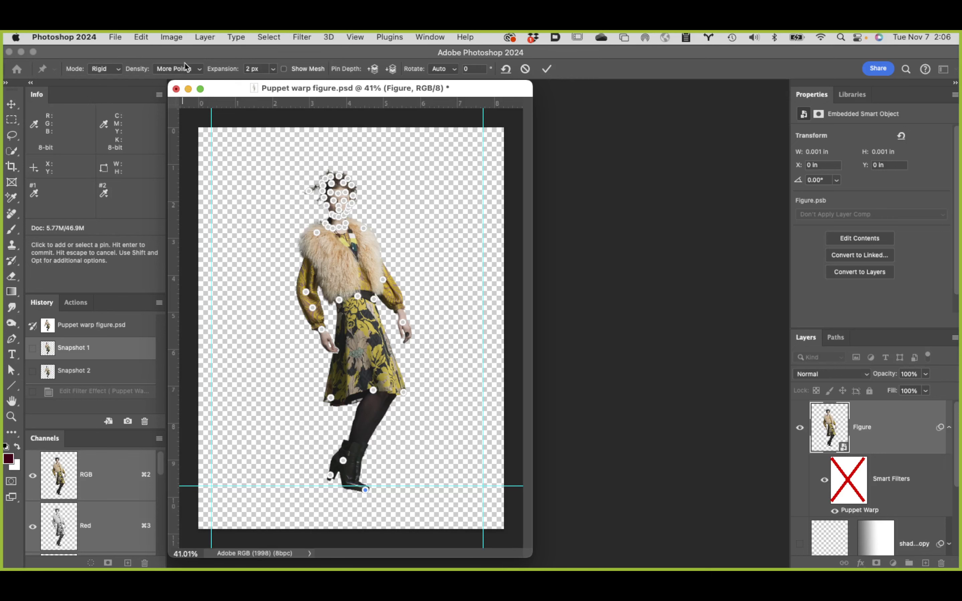
Step: Apply the Figure's Puppet Warp in Rigid mode, and turn the filter off and back on to compare the result
click(115, 74)
click(547, 70)
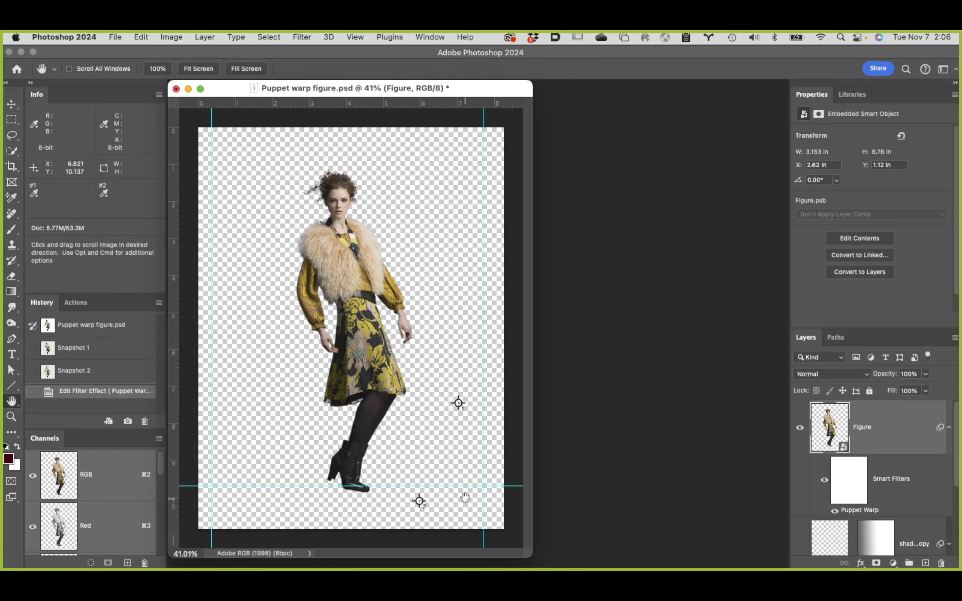
click(834, 512)
click(834, 513)
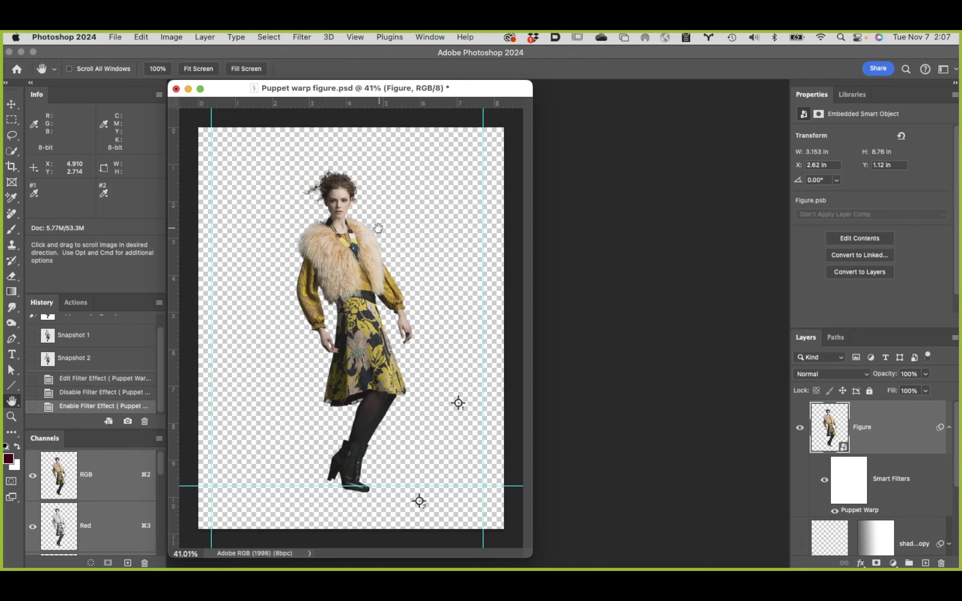
Step: Paint black over the figure's head on the Smart Filters mask, using the Brush at 100% flow with default colors
key(b)
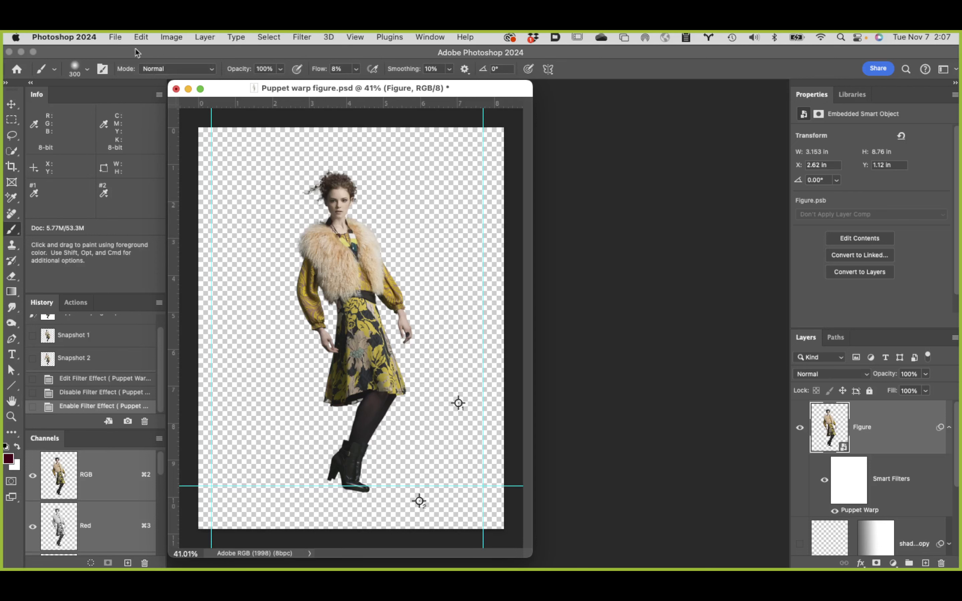
click(89, 70)
drag(318, 69, 457, 65)
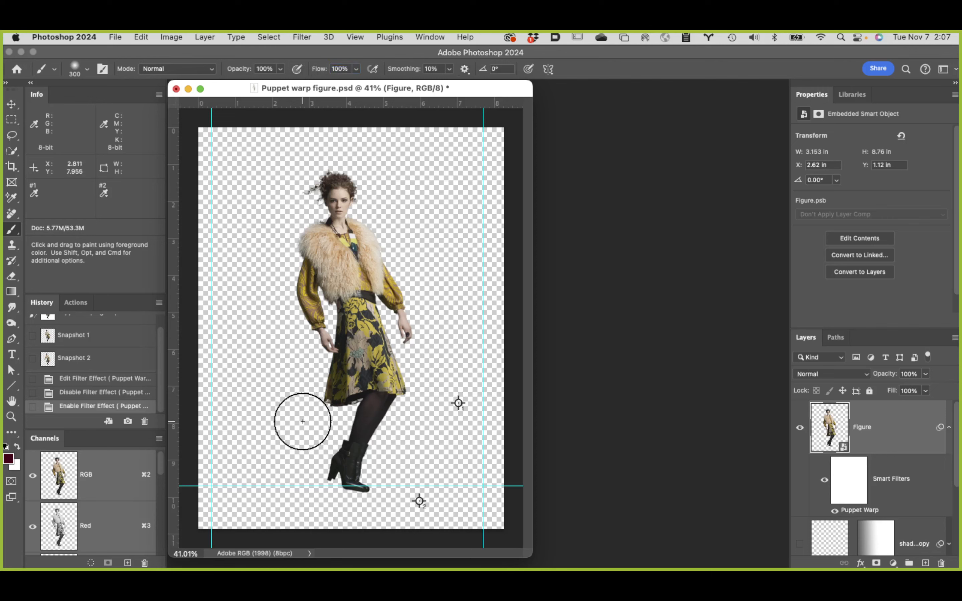
key(d)
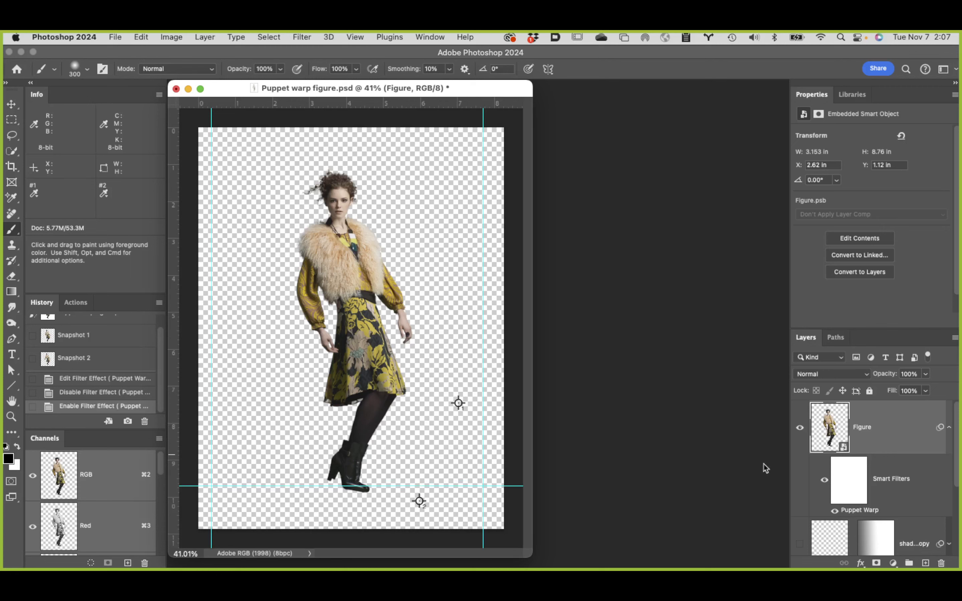
click(853, 488)
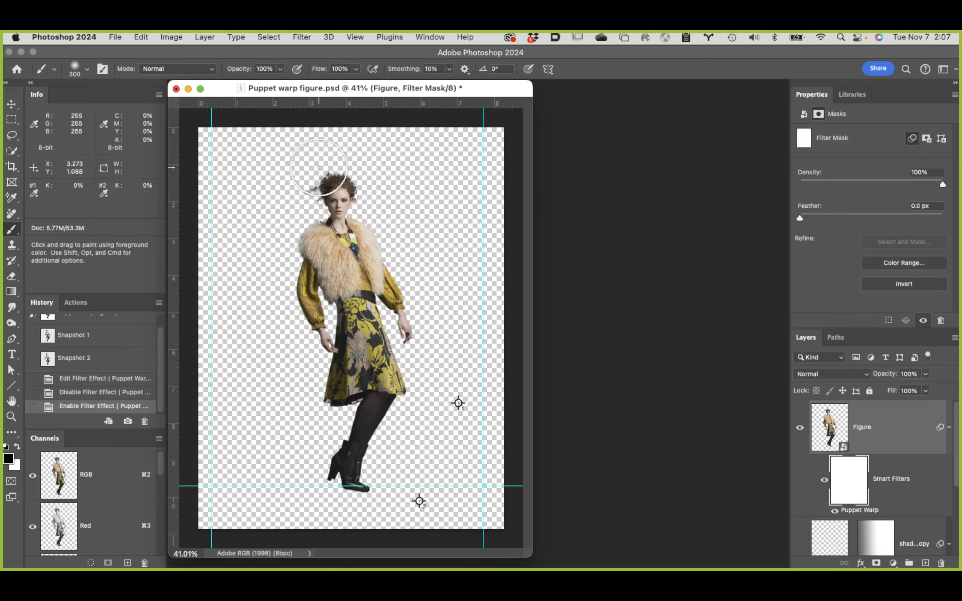
mouse_move(320, 187)
mouse_down()
mouse_move(377, 190)
mouse_move(346, 196)
mouse_up()
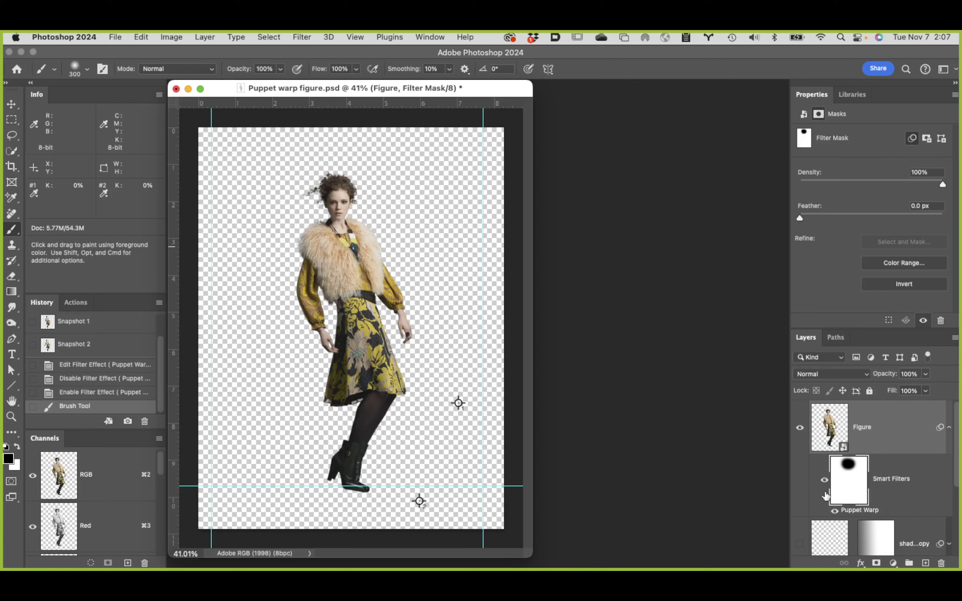
Step: Compare the figure with and without the masked Puppet Warp by toggling the filter's visibility, leaving it enabled
click(834, 512)
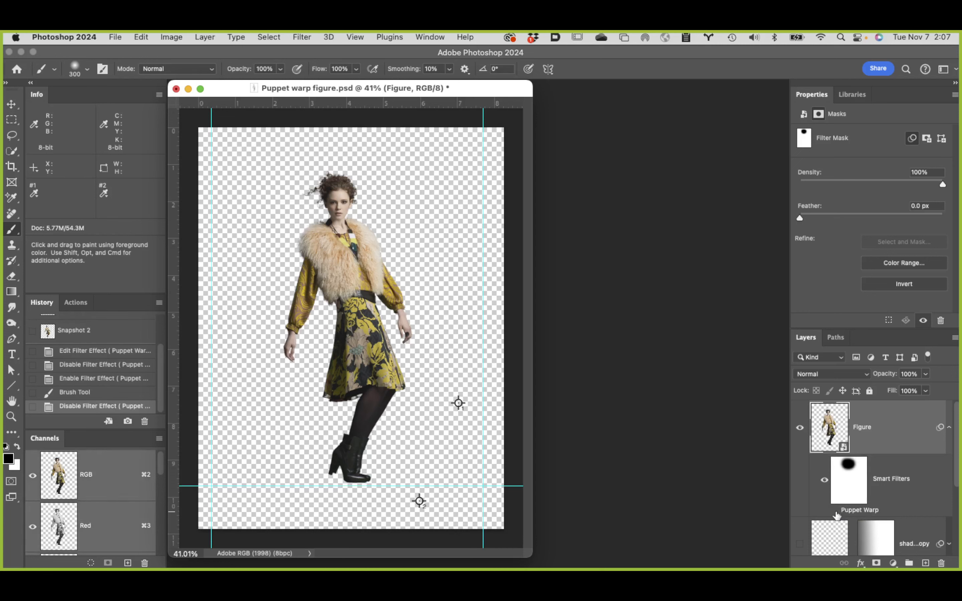
click(835, 511)
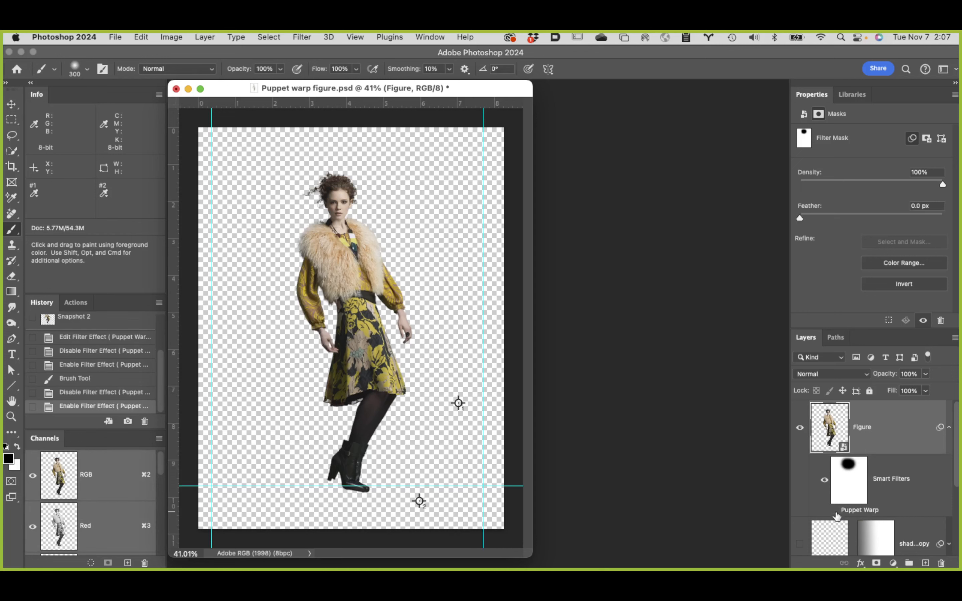
click(835, 513)
click(835, 512)
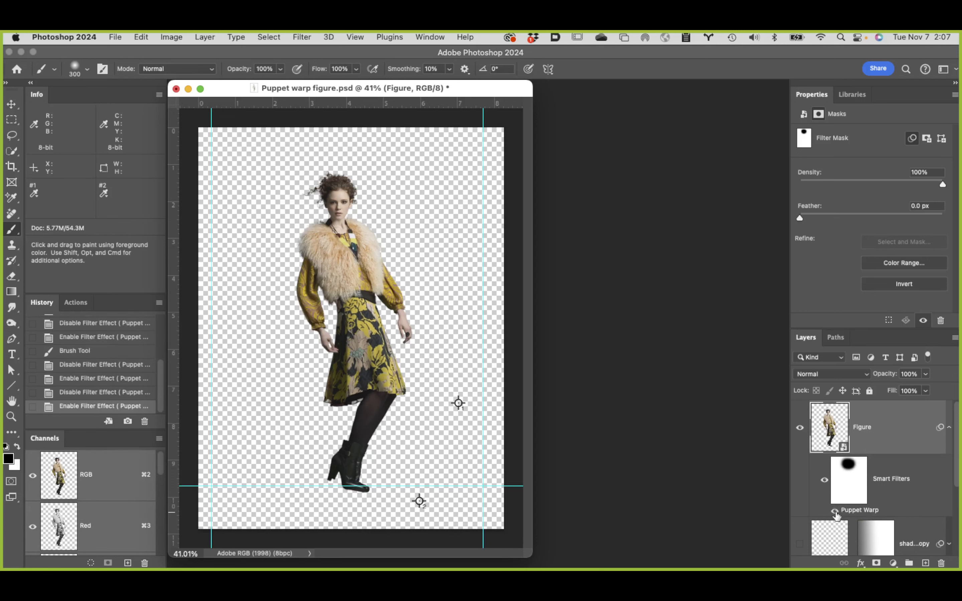
click(834, 513)
click(835, 512)
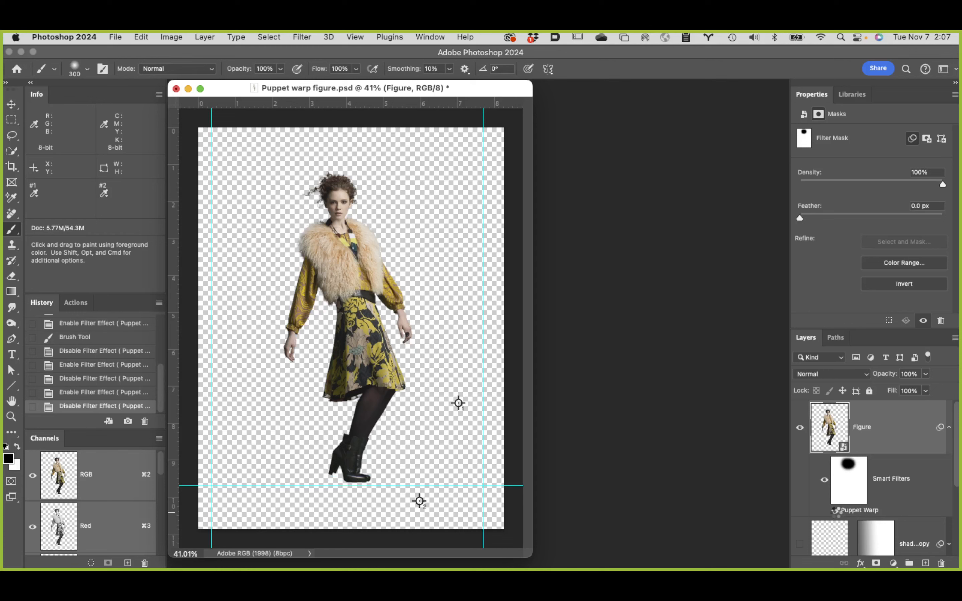
click(834, 513)
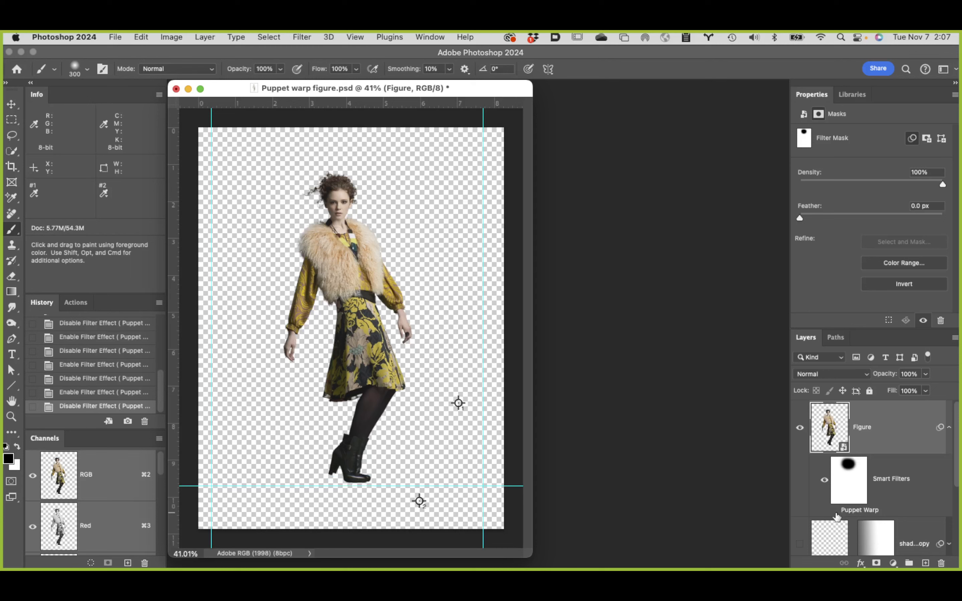
click(835, 513)
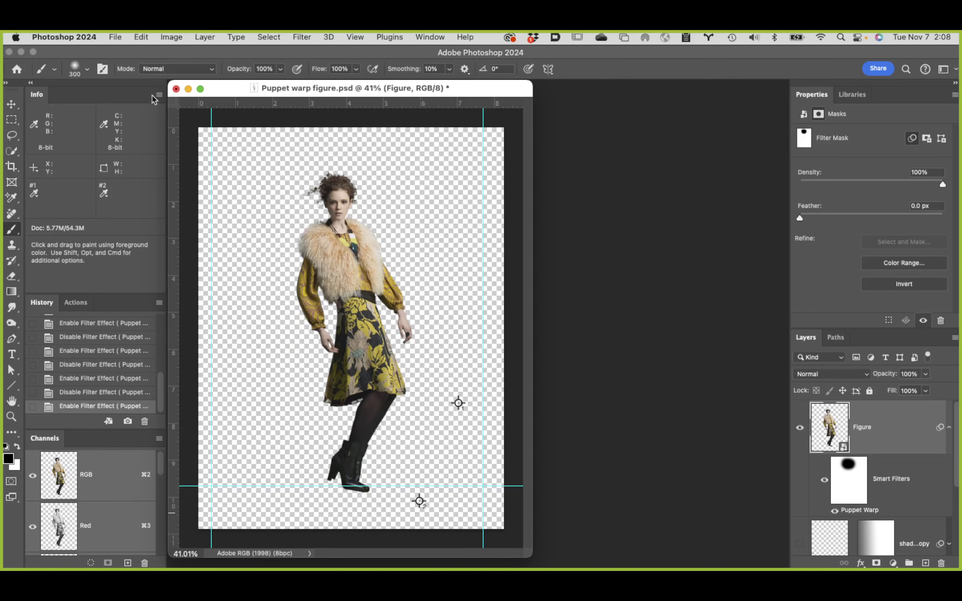
Step: Close Puppet warp figure.psd without saving the changes
click(176, 89)
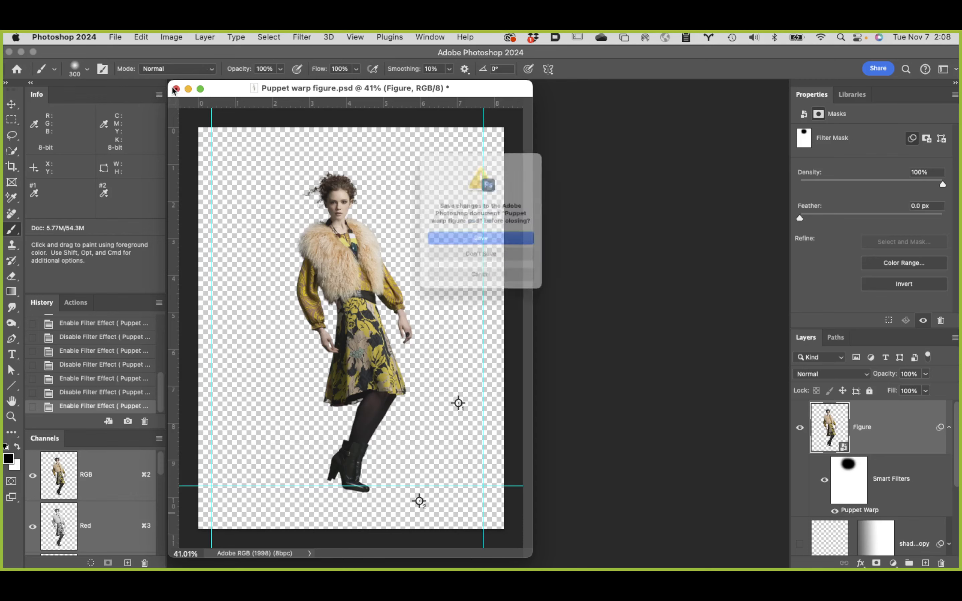
click(511, 263)
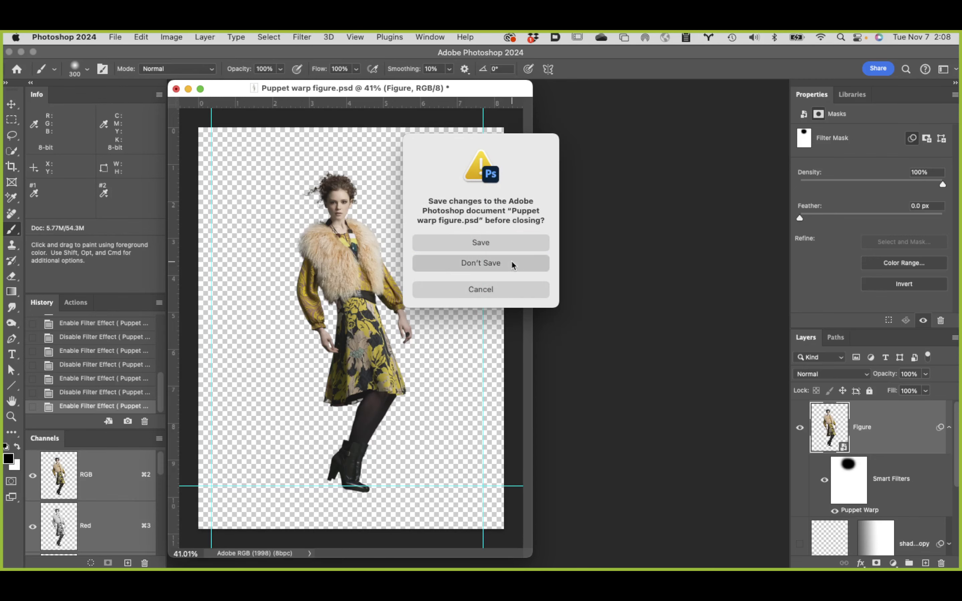
Step: Stop the Zoom screen share
mouse_move(177, 568)
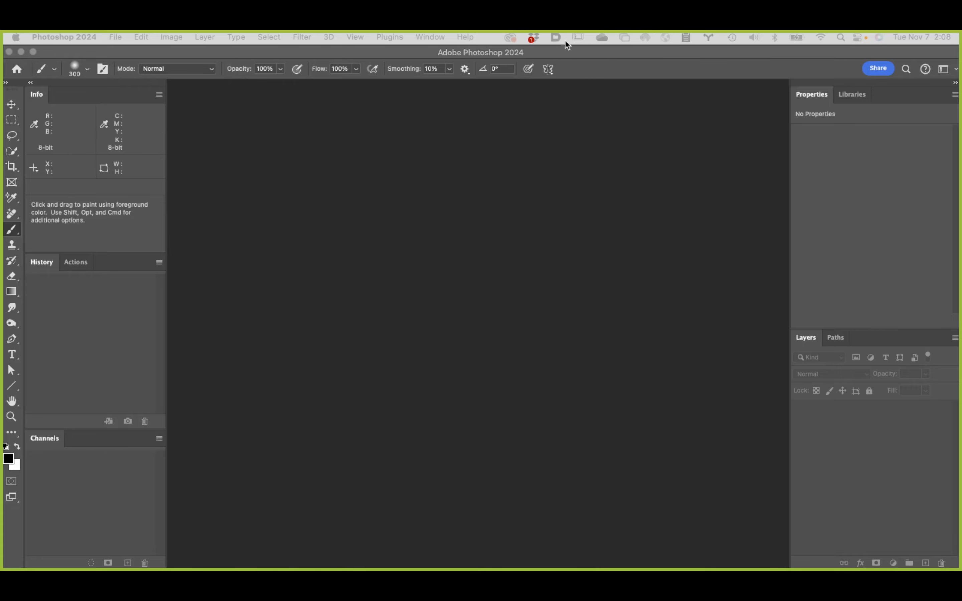
mouse_move(565, 47)
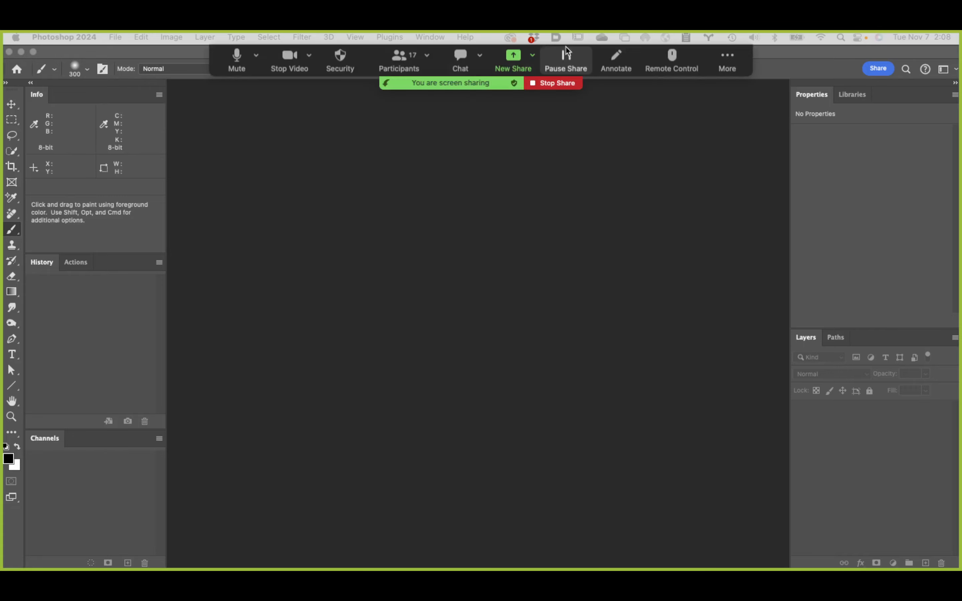
click(555, 83)
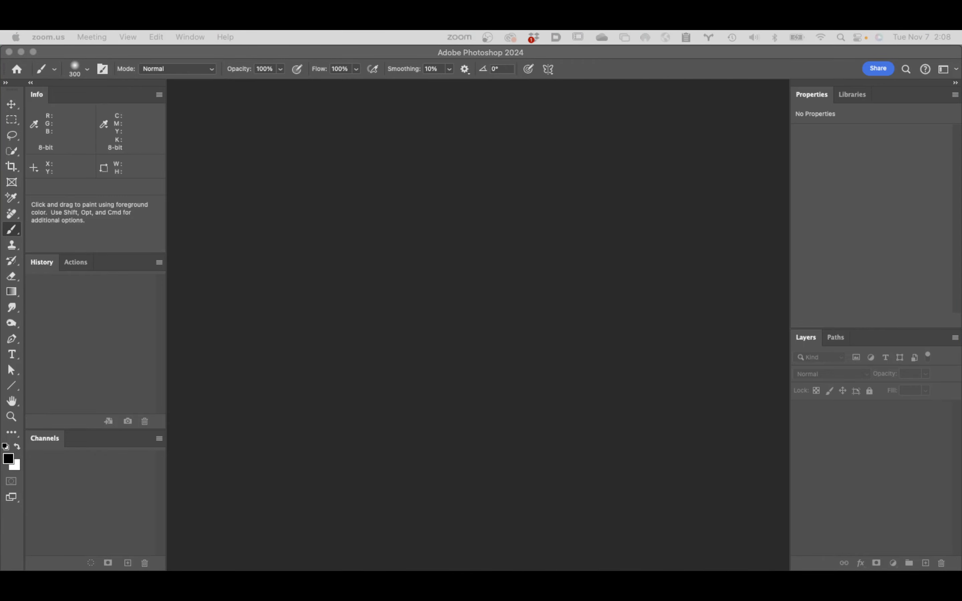
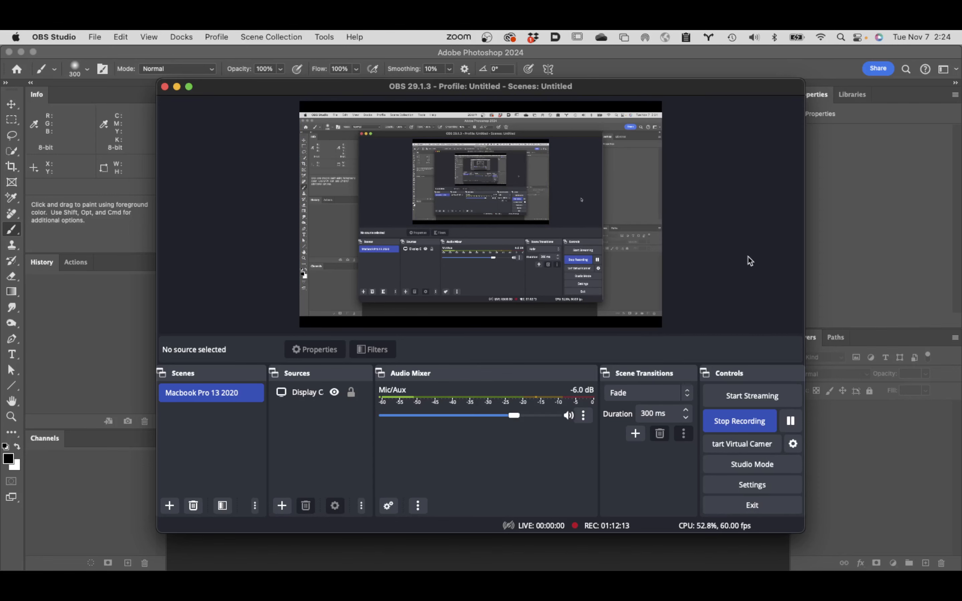
Step: Bring Photoshop to the front of the shared screen and hide Zoom's floating meeting controls
click(869, 267)
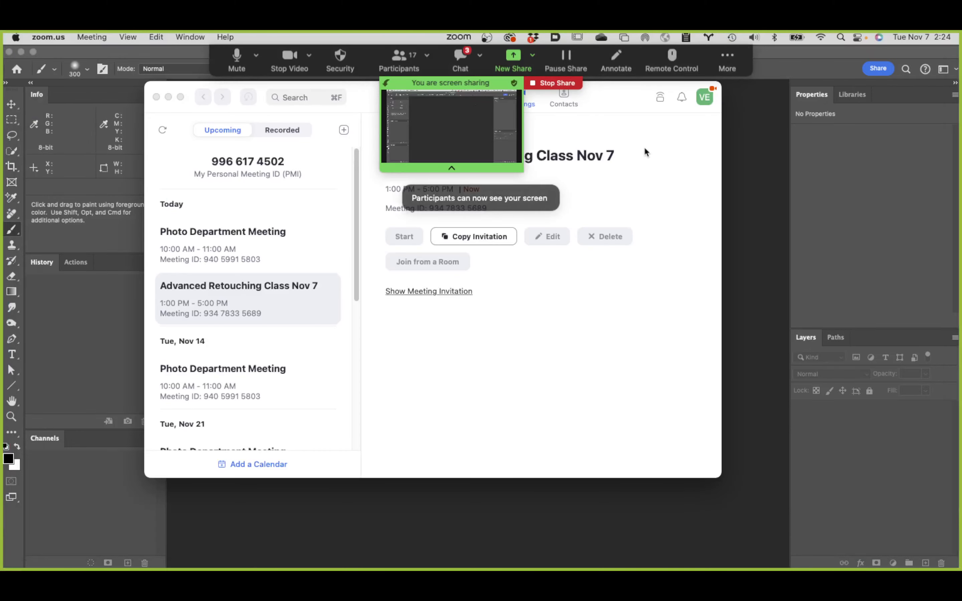
click(761, 171)
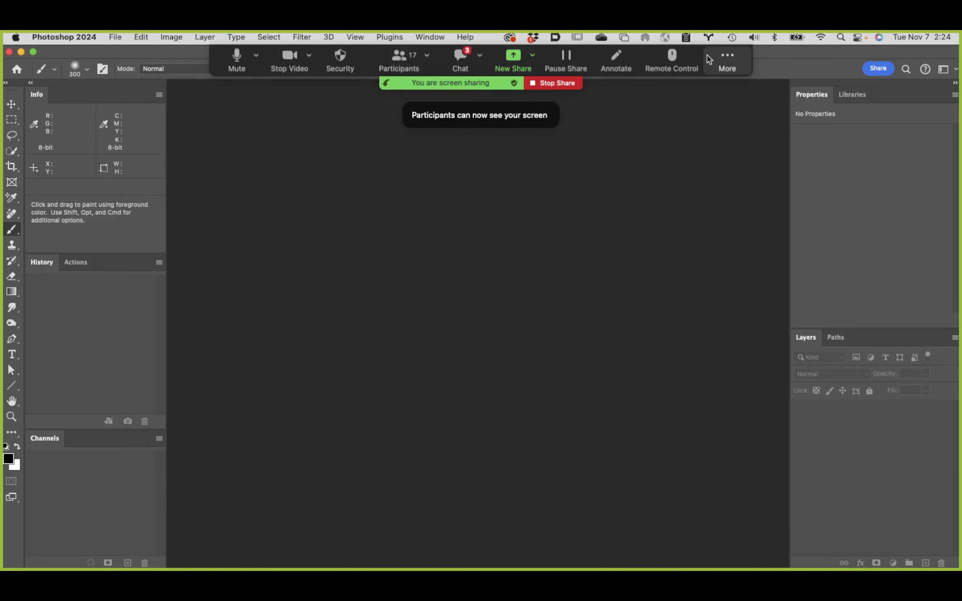
click(732, 52)
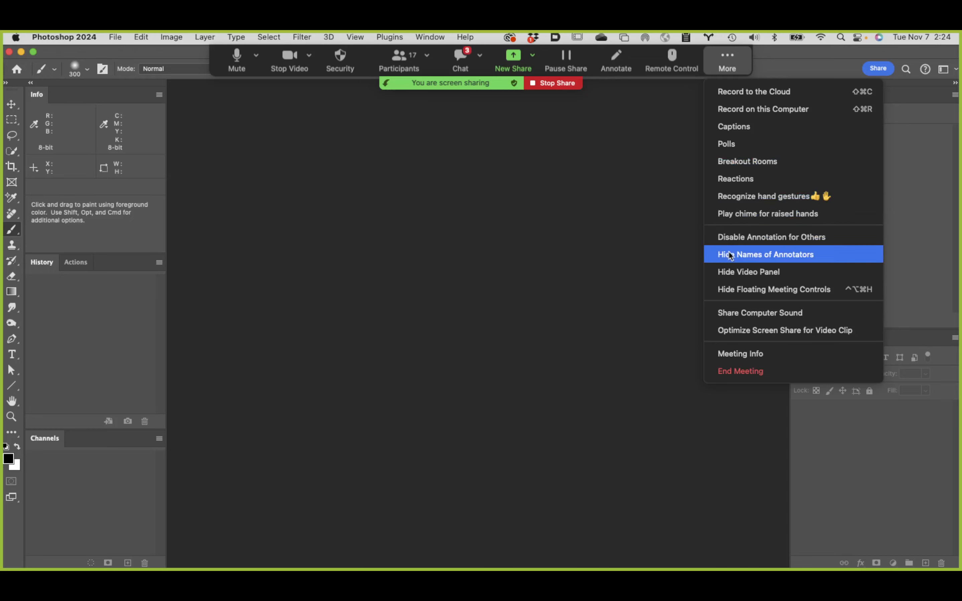
click(780, 289)
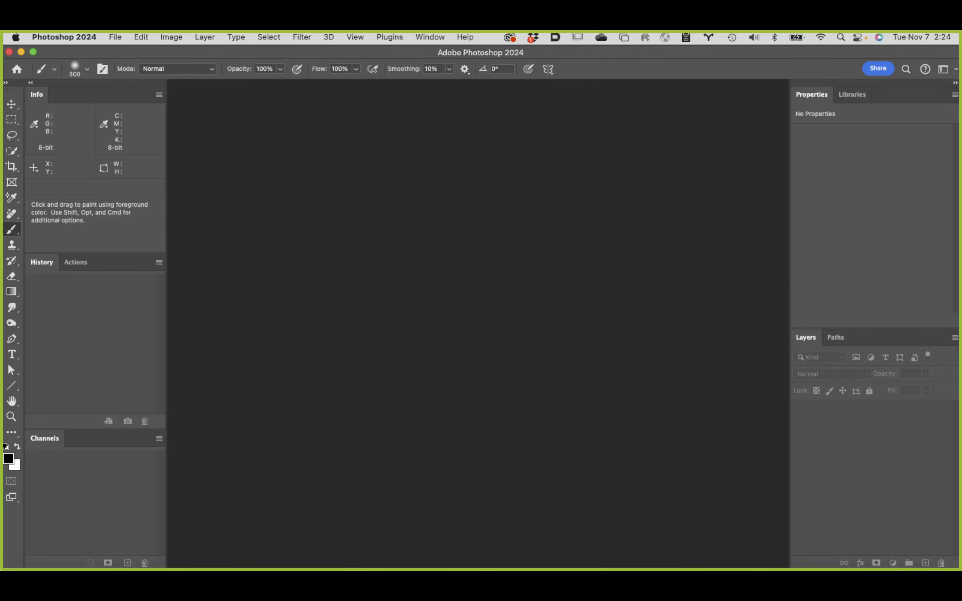
Step: Switch to Finder and browse to the Student Files Week 10 folder inside Class 10 files
mouse_move(481, 568)
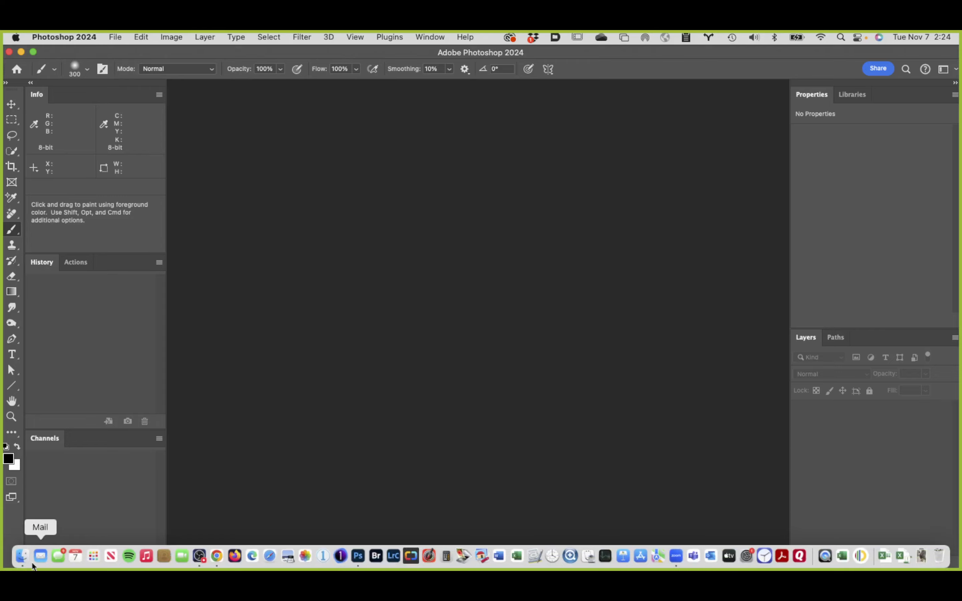
click(21, 559)
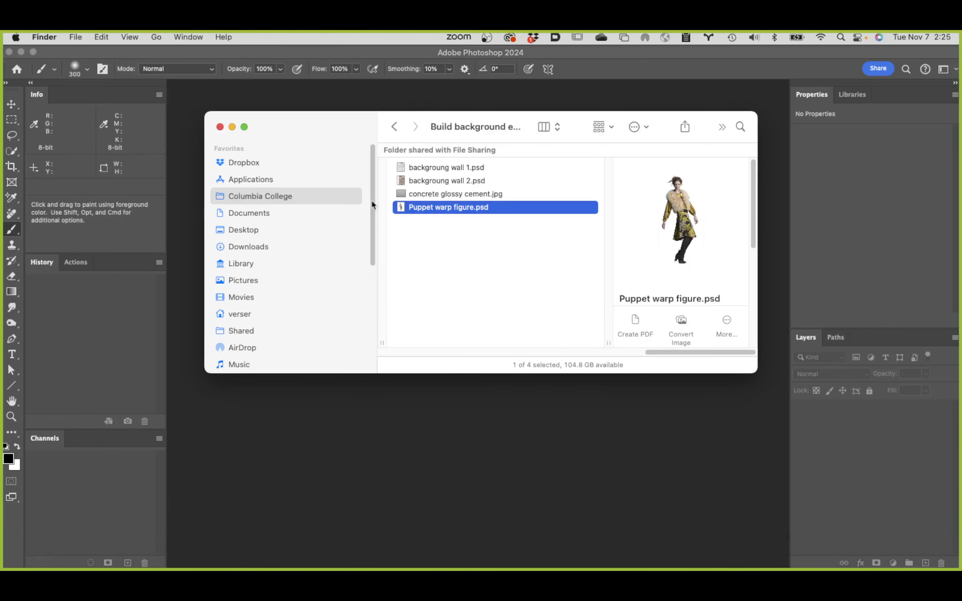
drag(672, 352, 473, 395)
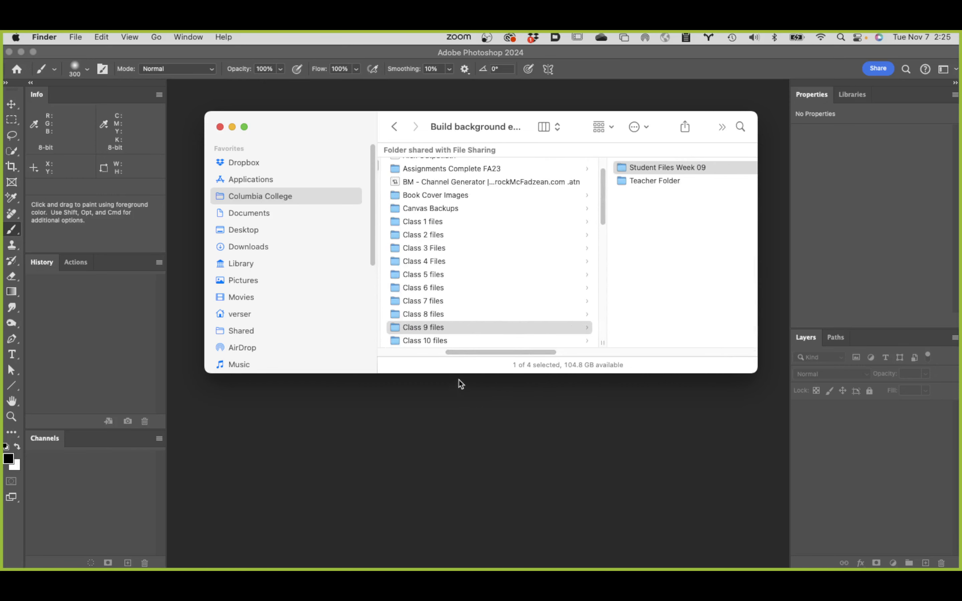
click(446, 340)
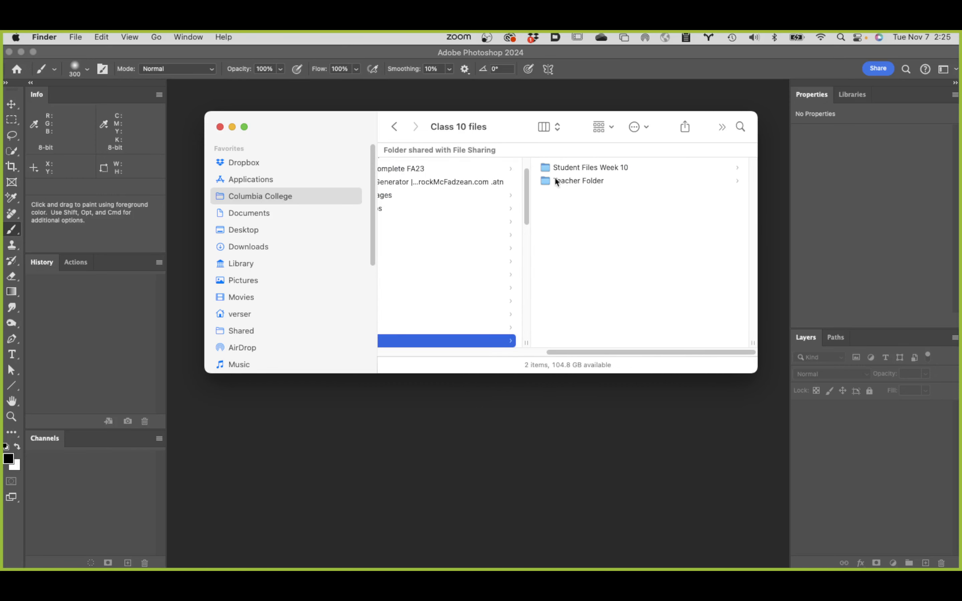
click(602, 168)
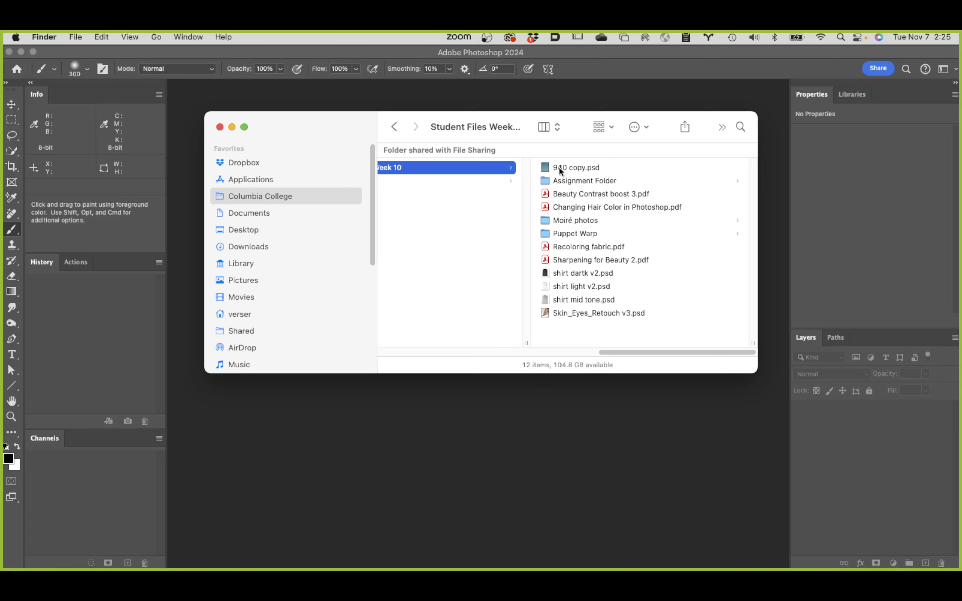
Step: Open 940 copy.psd in Photoshop and fit the image to the screen
click(547, 169)
double_click(547, 166)
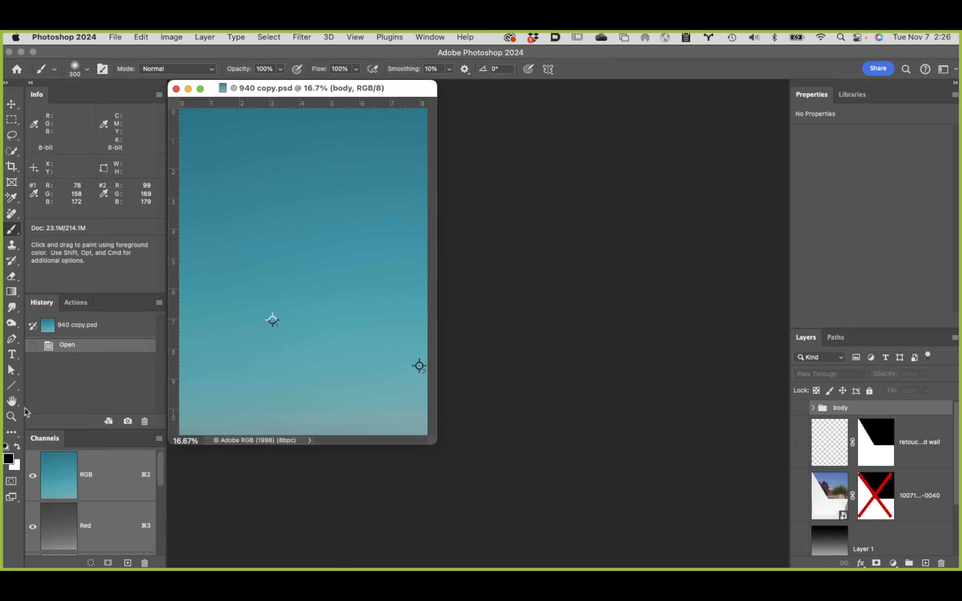
double_click(12, 401)
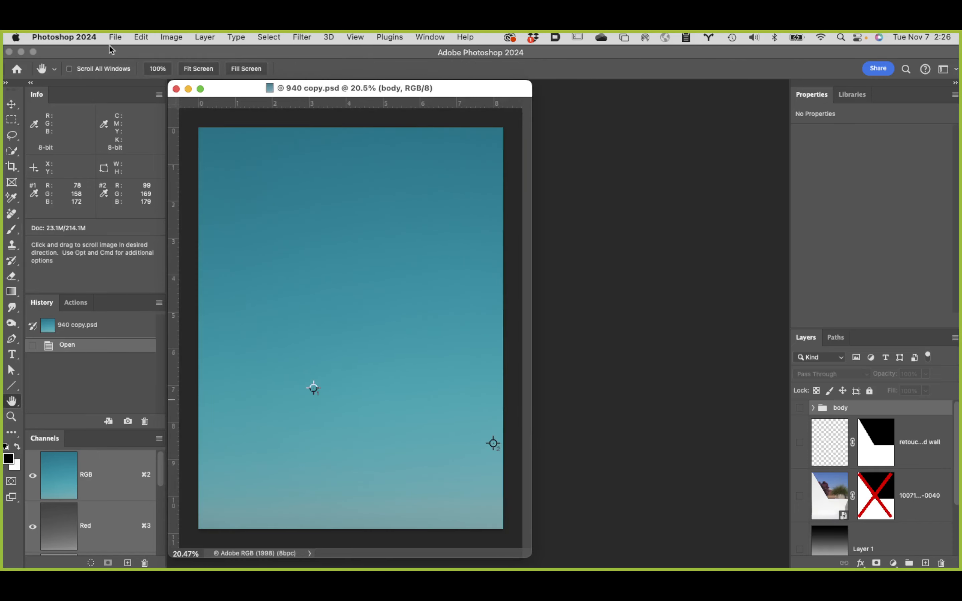
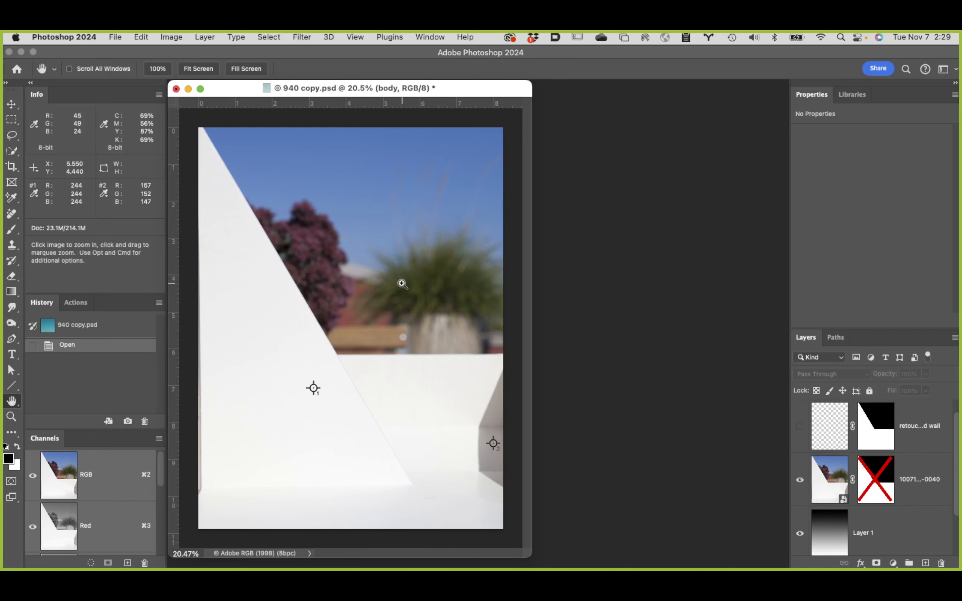
Step: Examine the diagonal wall edge in the unmasked background photo at up to 100%, ending with the whole image fitted to the screen
super+click(340, 366)
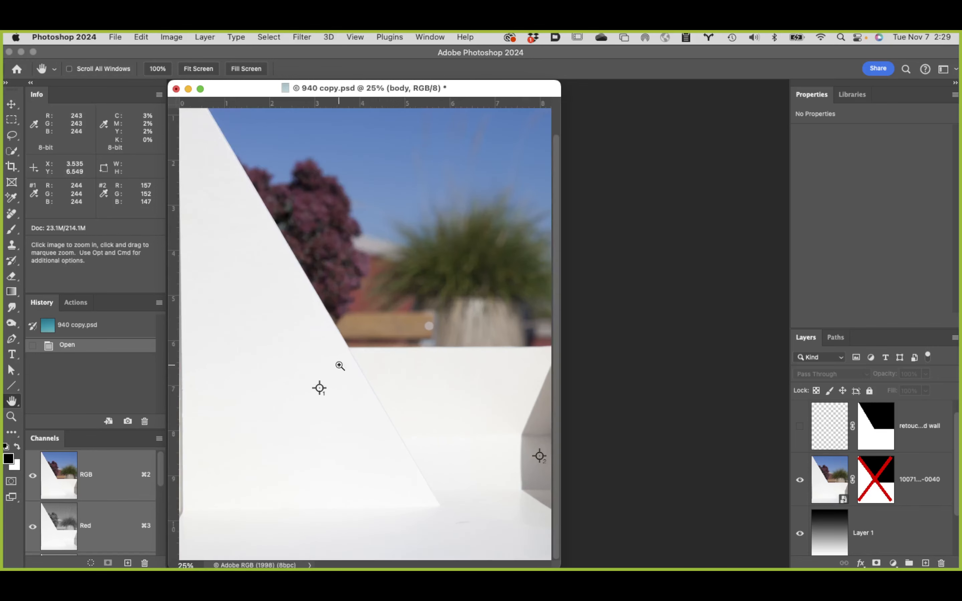
super+click(369, 365)
super+click(454, 360)
super+click(465, 352)
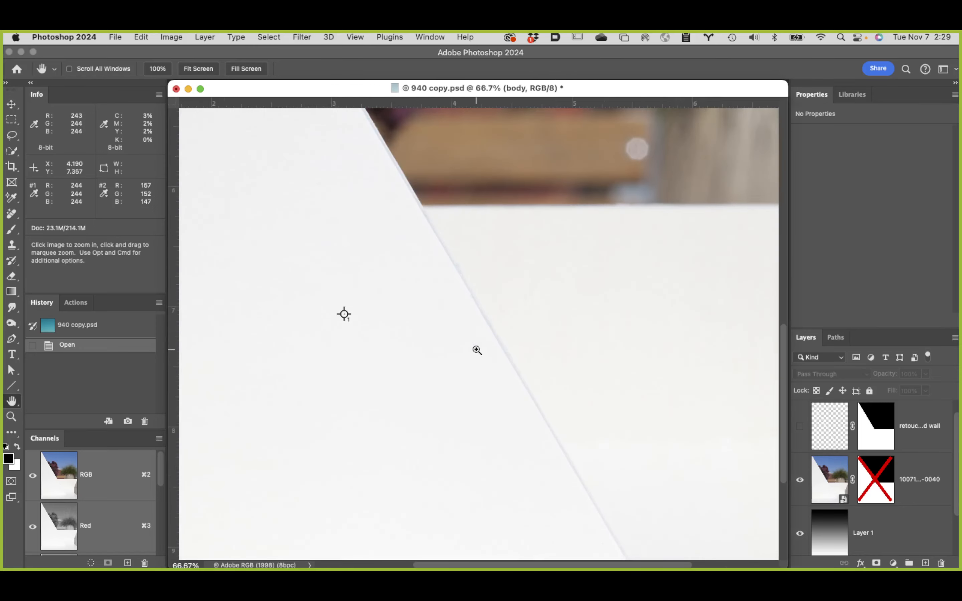
super+click(508, 337)
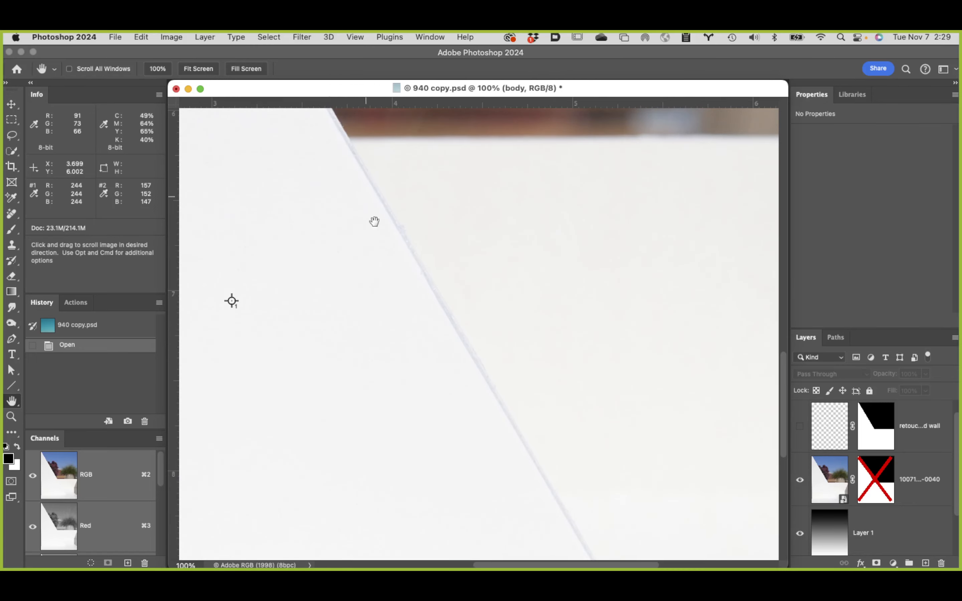
drag(496, 281, 471, 350)
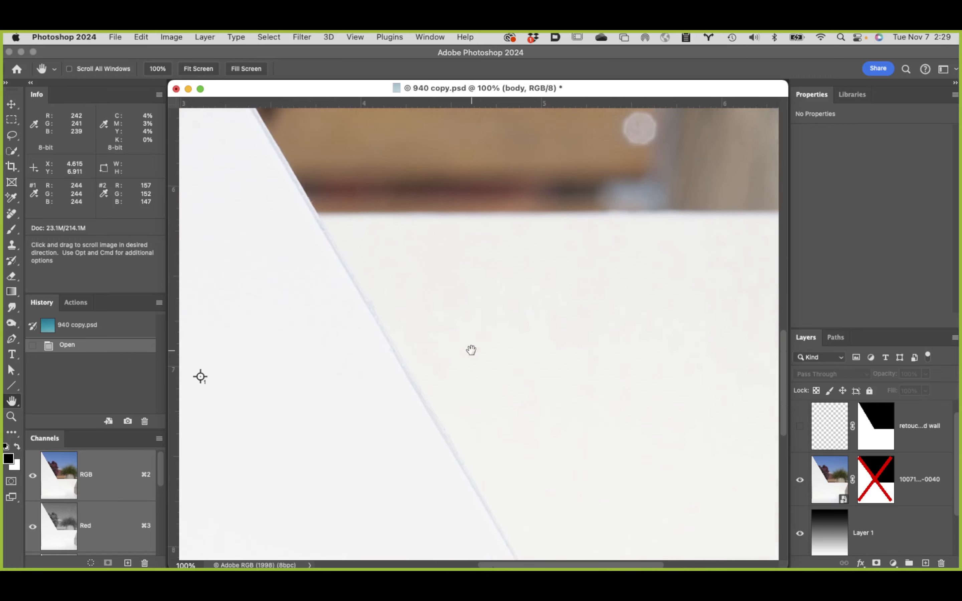
alt+click(433, 359)
alt+click(437, 356)
alt+click(453, 355)
alt+click(479, 354)
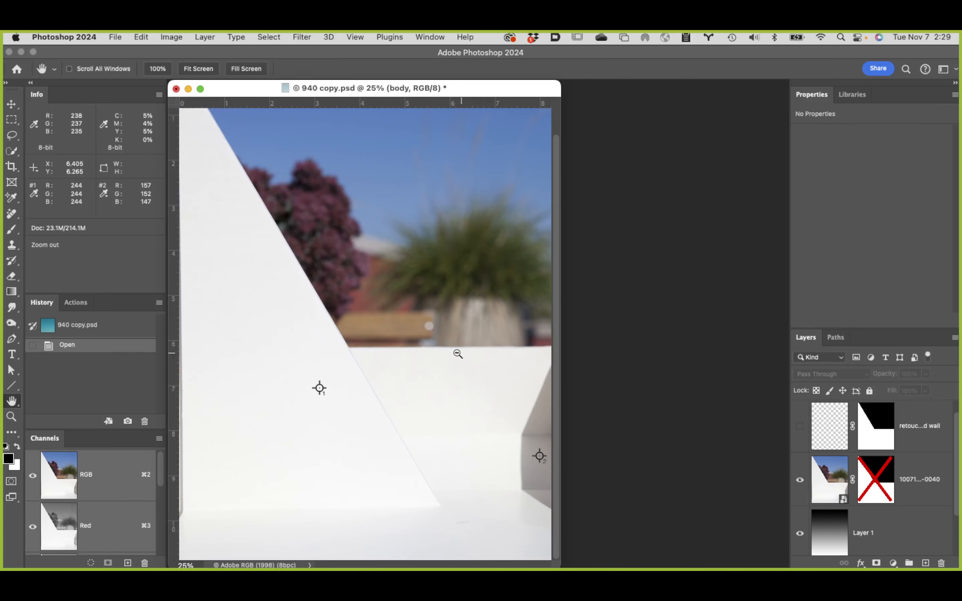
alt+click(389, 381)
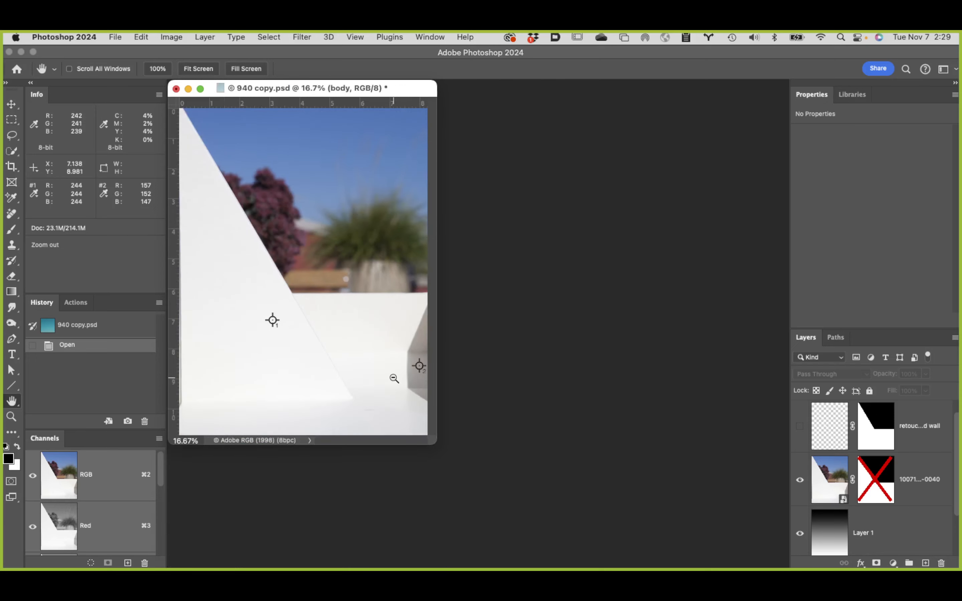
double_click(12, 400)
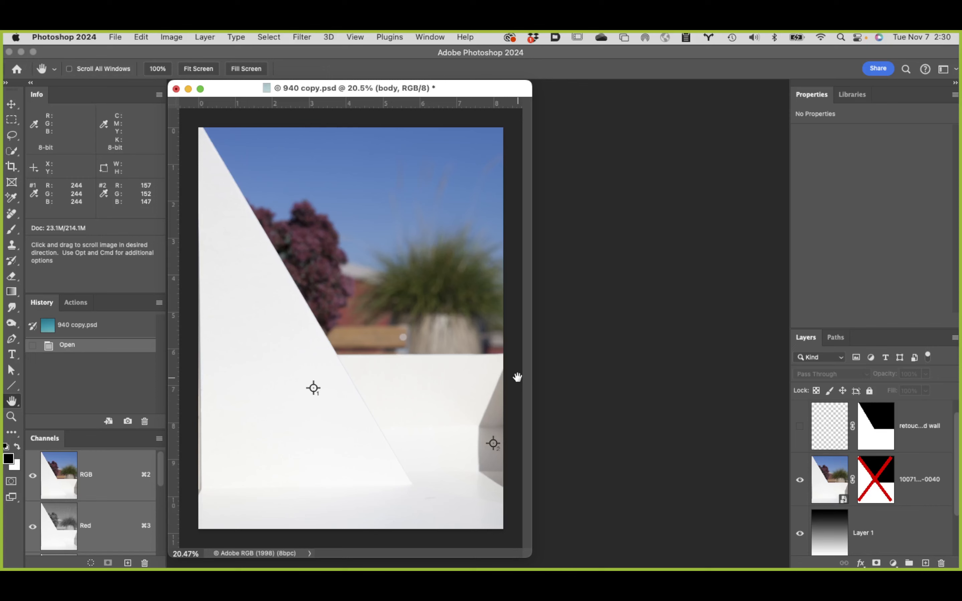
Step: Enable the layer mask on the 100715_Transformers_Set_01-0040 layer and review the gradient and sky layers beneath it
shift+click(877, 479)
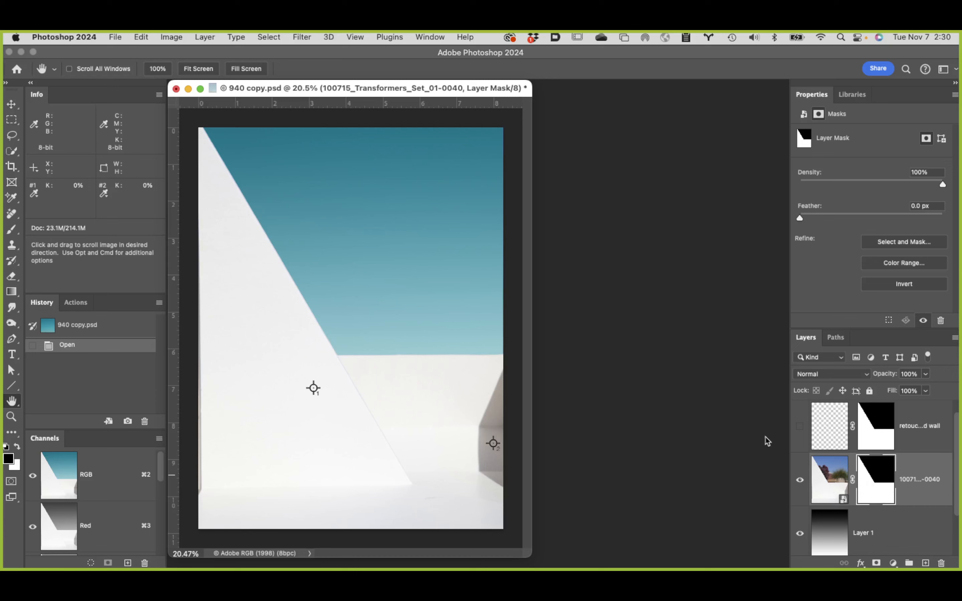
scroll(905, 527, down, 3)
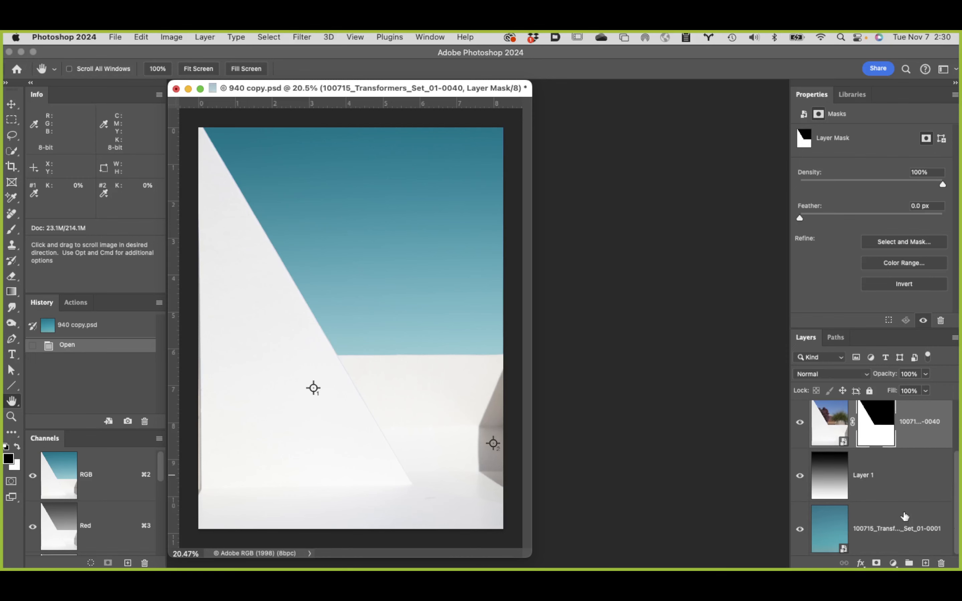
scroll(900, 515, up, 4)
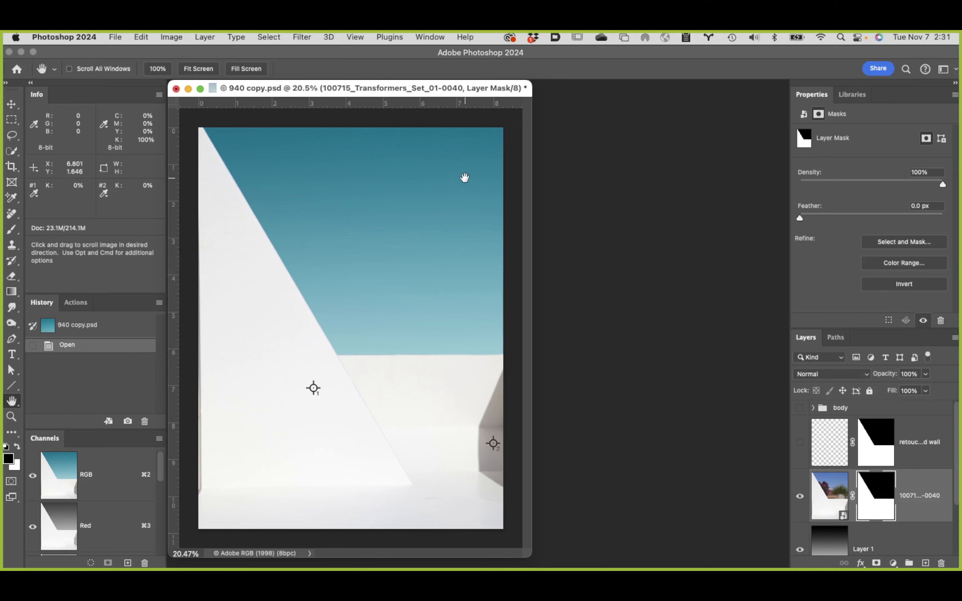
Step: Show the retouch floor and wall layer and compare the diagonal wall edge with and without it at 50%
click(799, 442)
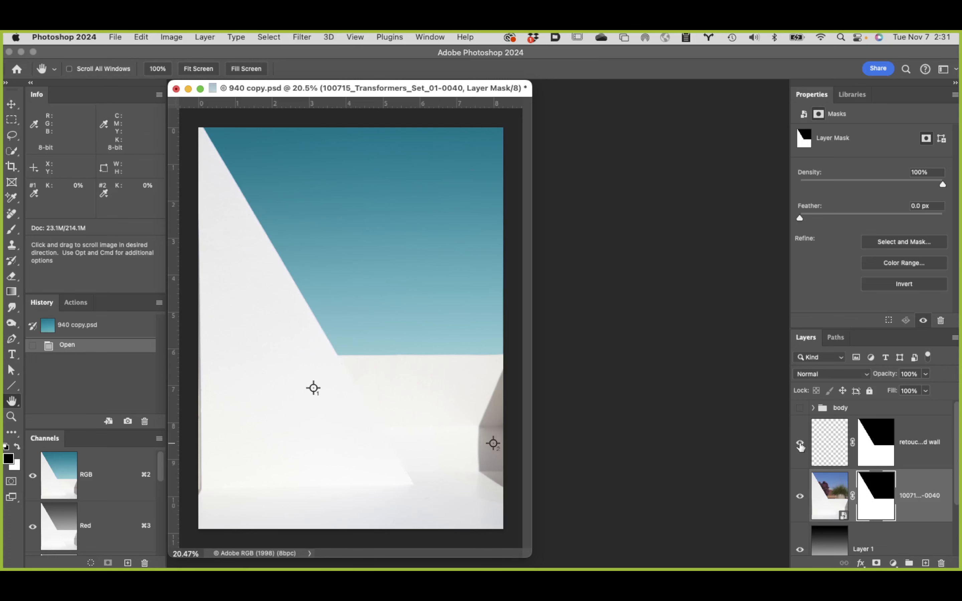
click(344, 350)
click(345, 350)
click(369, 361)
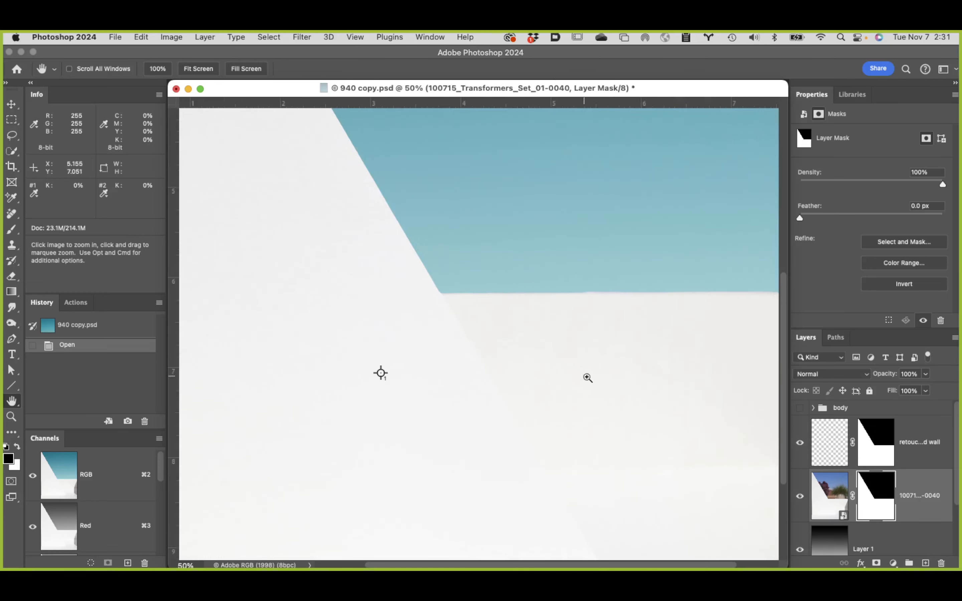
click(801, 444)
click(801, 443)
click(801, 444)
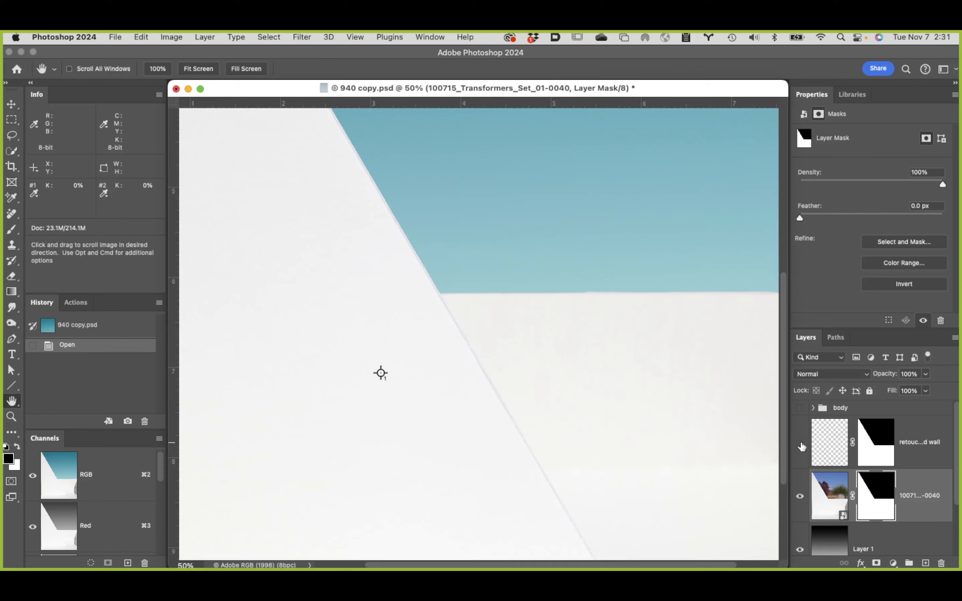
click(801, 445)
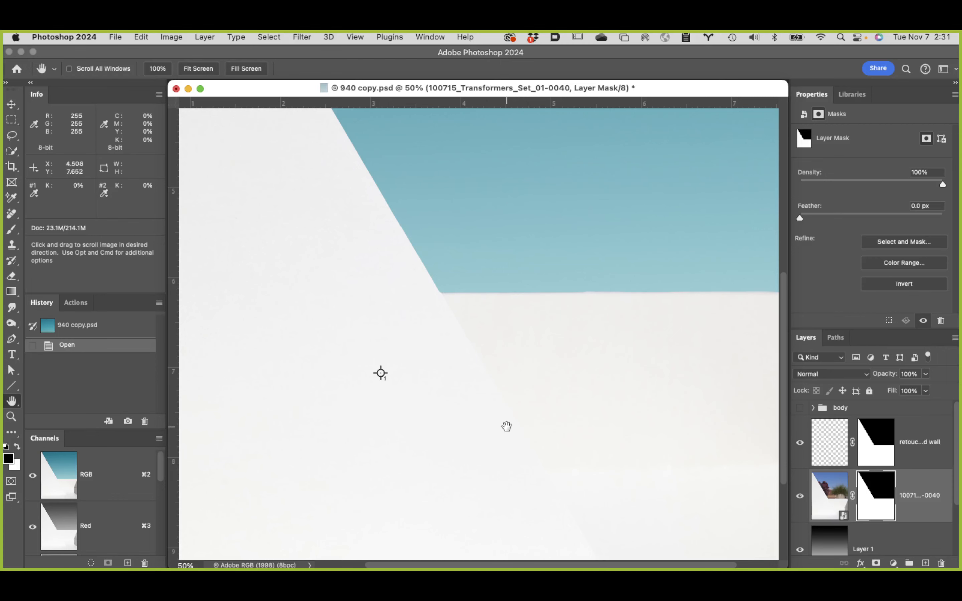
double_click(13, 401)
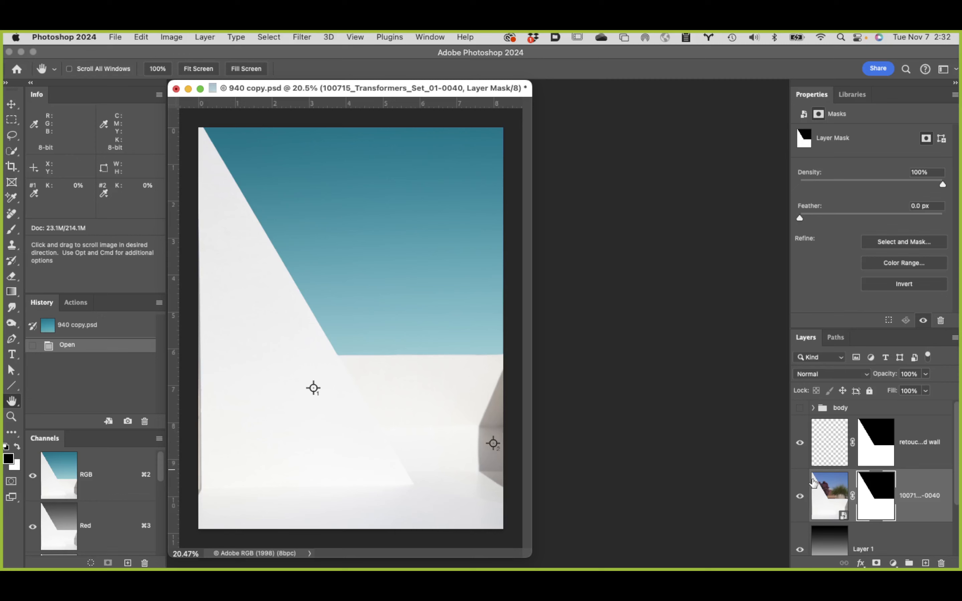
Step: Show and select the body group, and look through the layers inside it before collapsing it
click(799, 408)
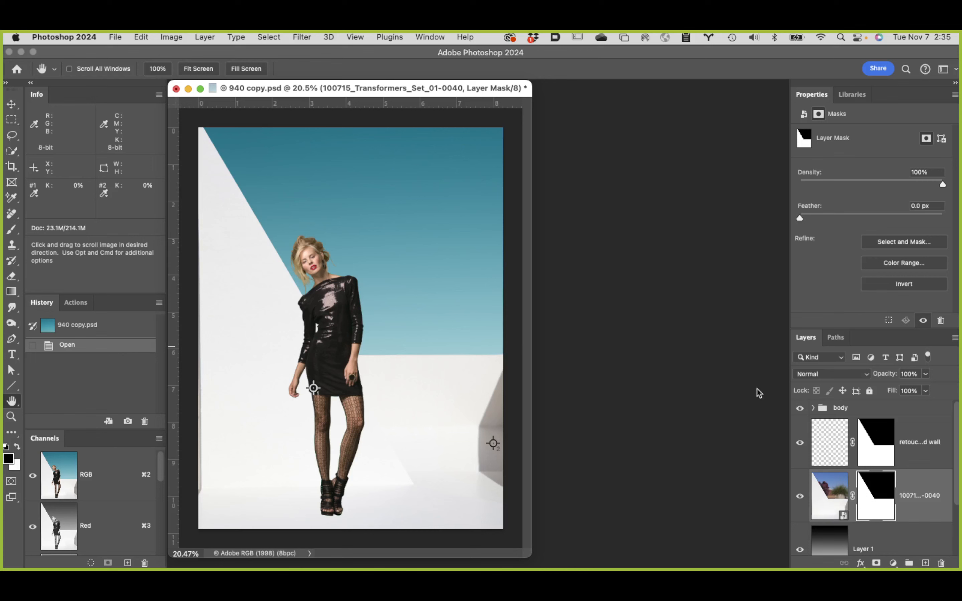
click(855, 408)
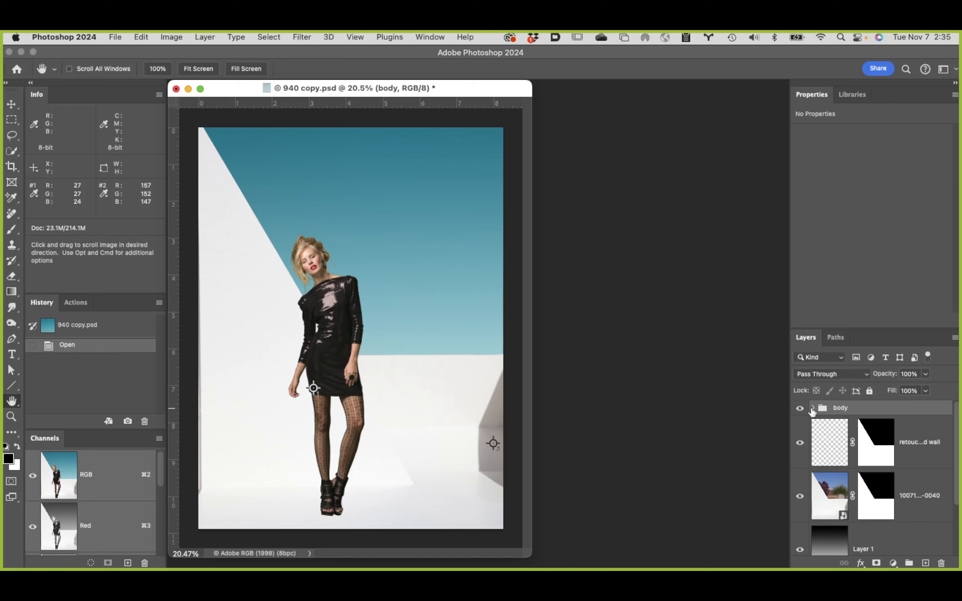
click(812, 408)
scroll(854, 455, down, 3)
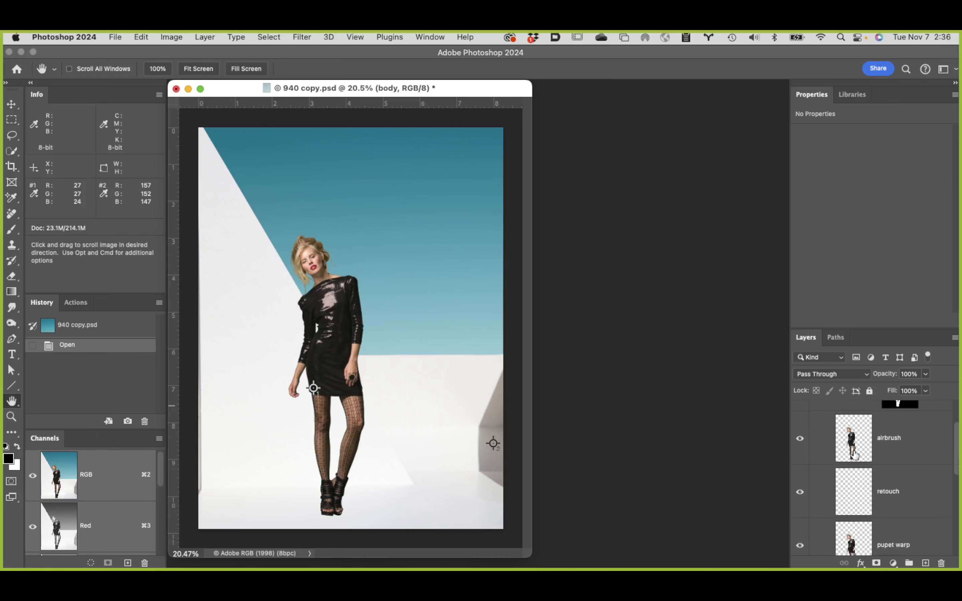
scroll(854, 455, down, 3)
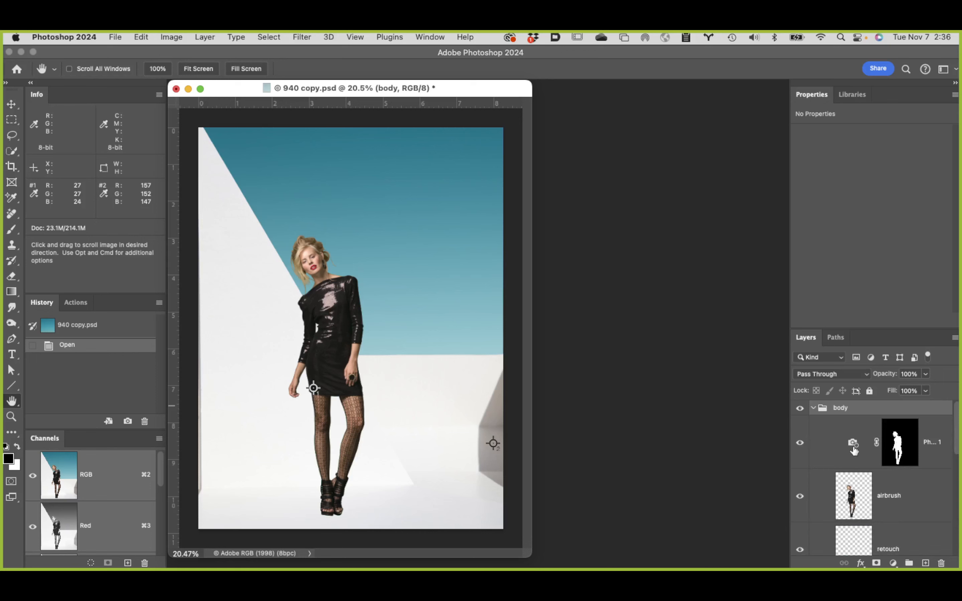
scroll(853, 449, down, 5)
scroll(835, 438, up, 5)
click(813, 408)
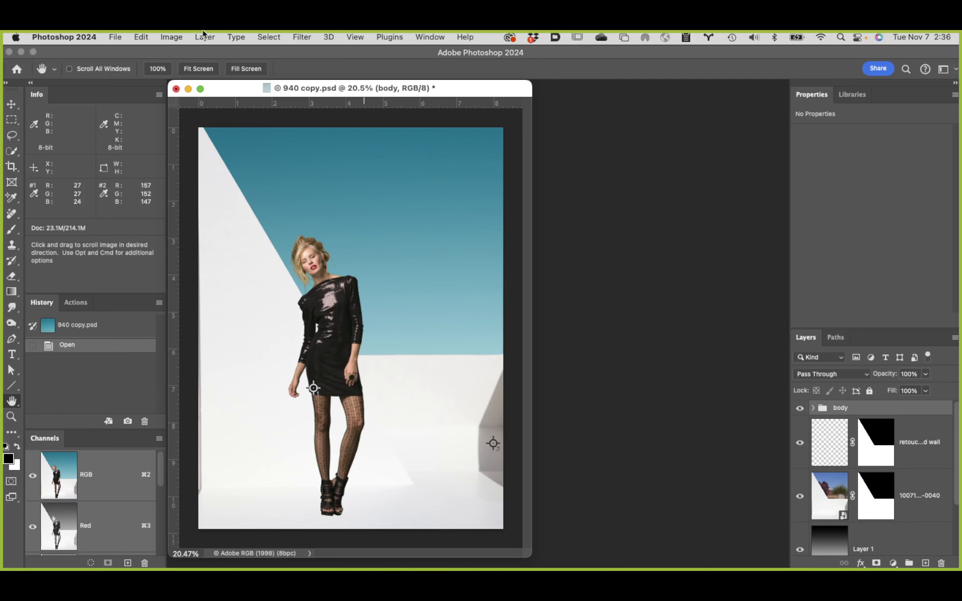
Step: Convert the body group to a Smart Object, and briefly load its outline as a selection before deselecting it
click(204, 36)
mouse_move(263, 272)
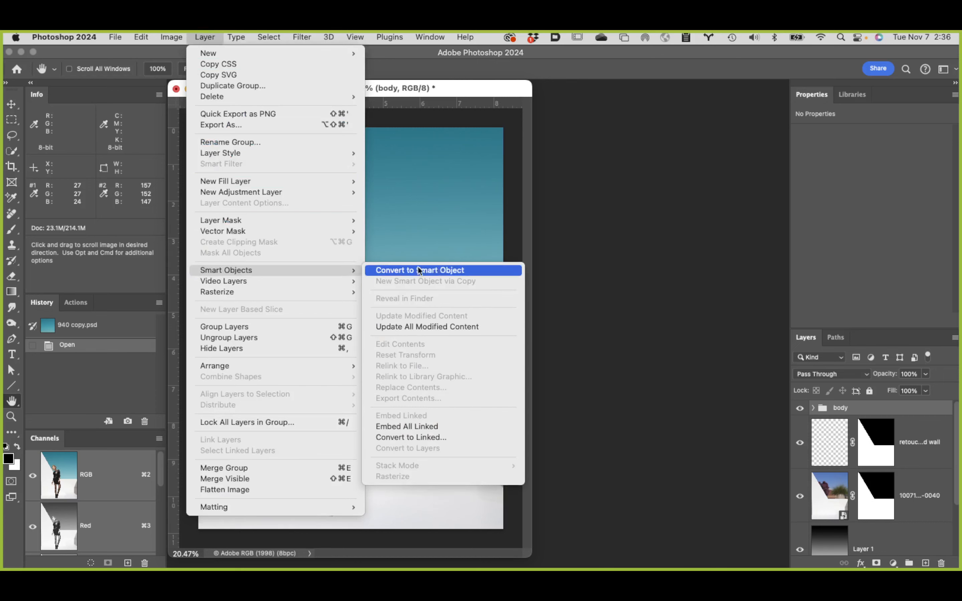
click(447, 271)
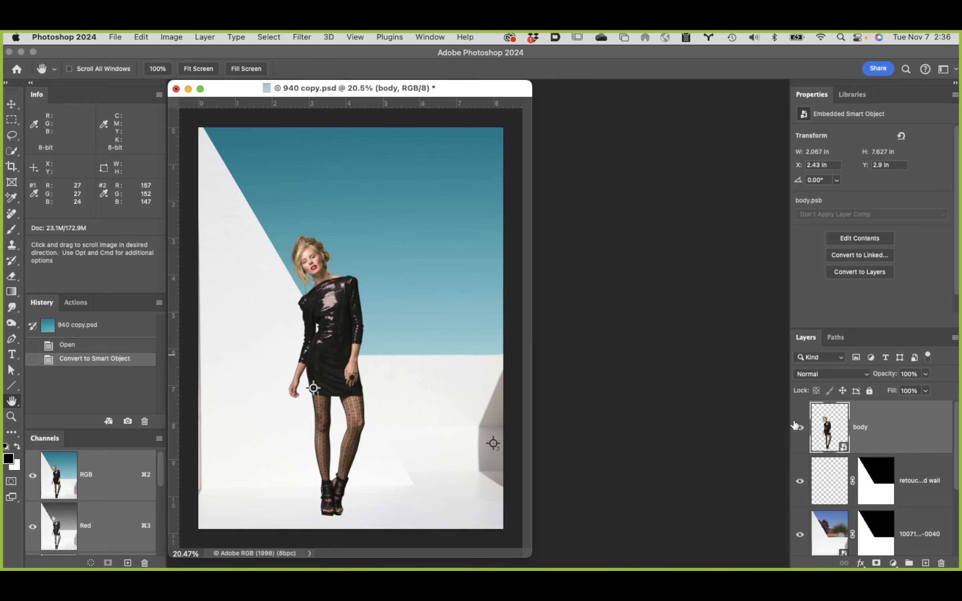
super+click(830, 437)
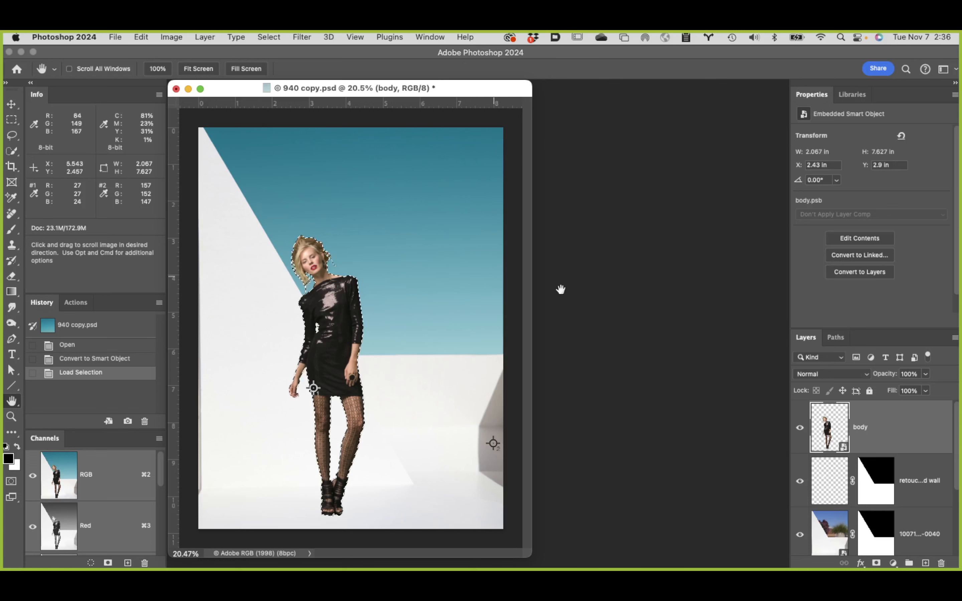
key(super+d)
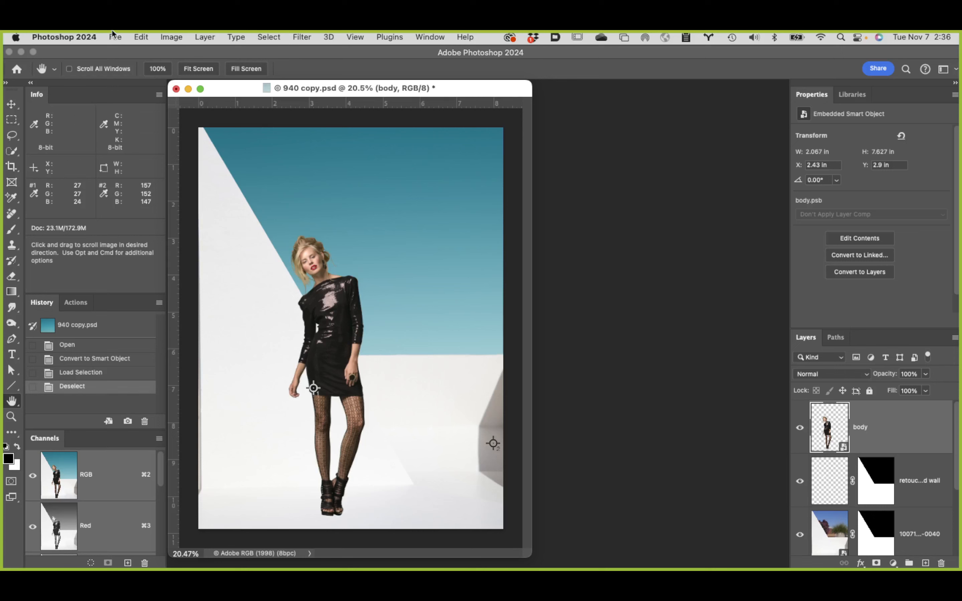
Step: Flip the body Smart Object horizontally
click(141, 37)
click(141, 36)
click(116, 37)
mouse_move(136, 35)
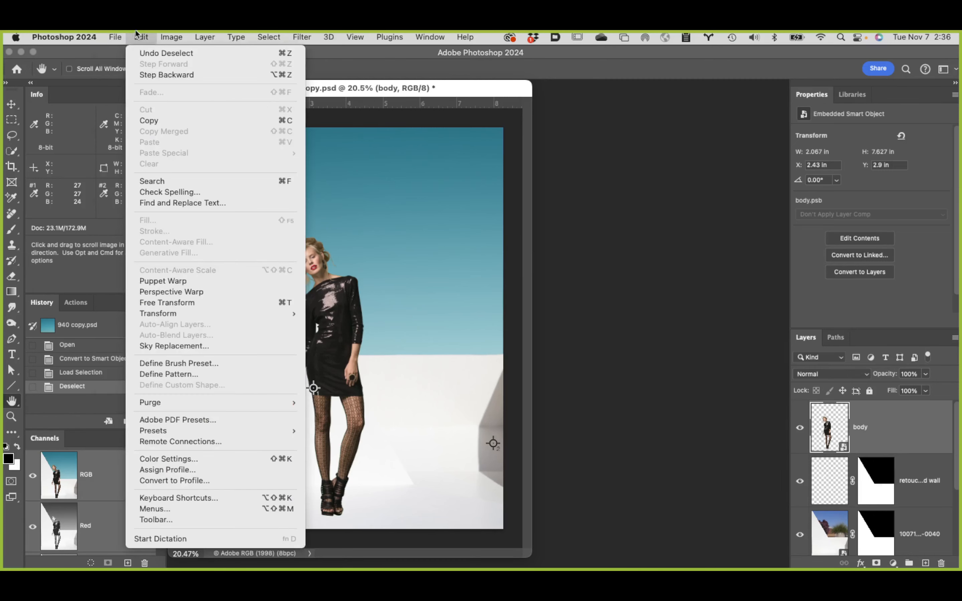
mouse_move(154, 312)
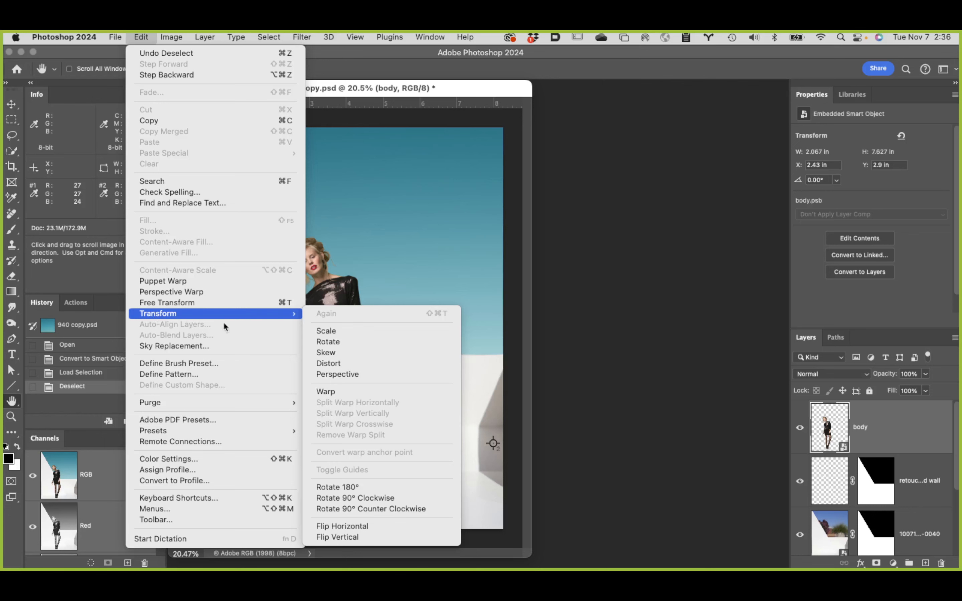
click(370, 526)
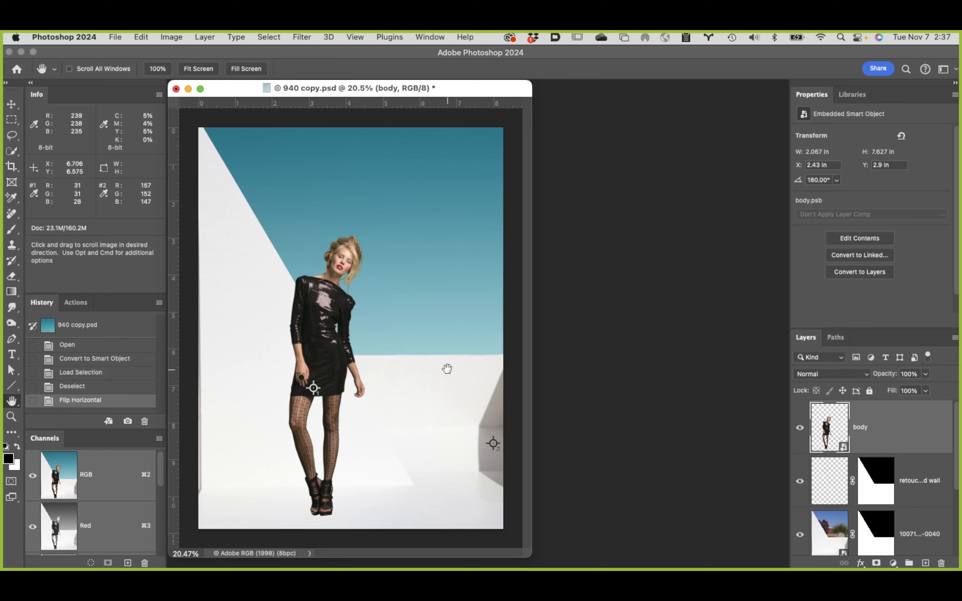
Step: View the 100715_Transformers_Set_01-0040 layer alone with its mask disabled and enabled, and bring all the other layers back
scroll(822, 513, down, 3)
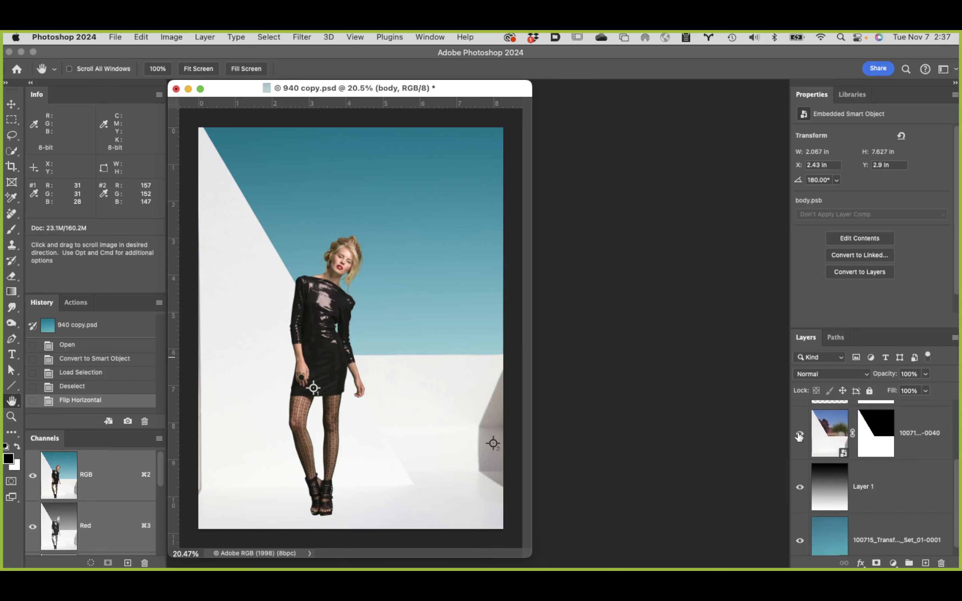
alt+click(799, 434)
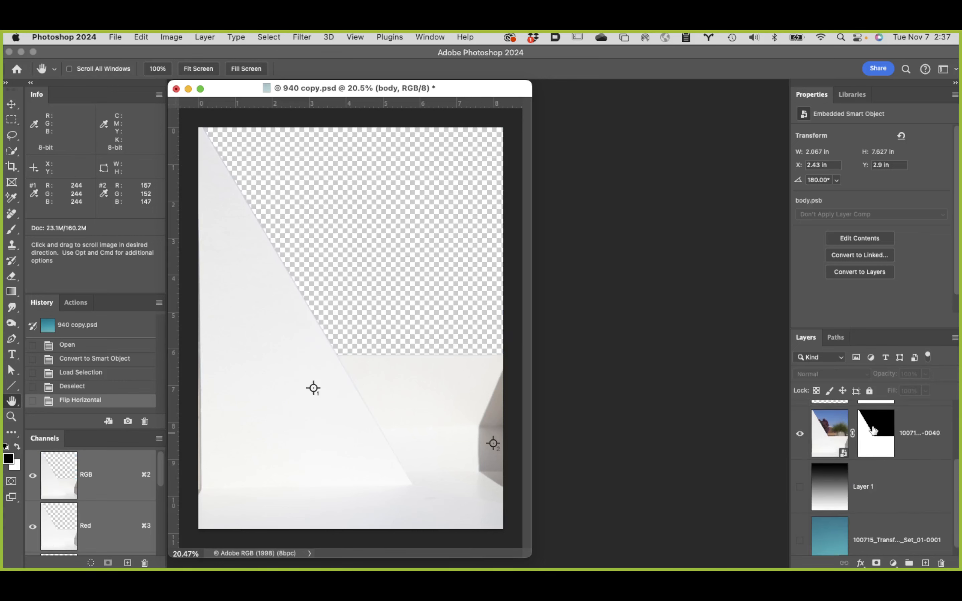
shift+click(873, 430)
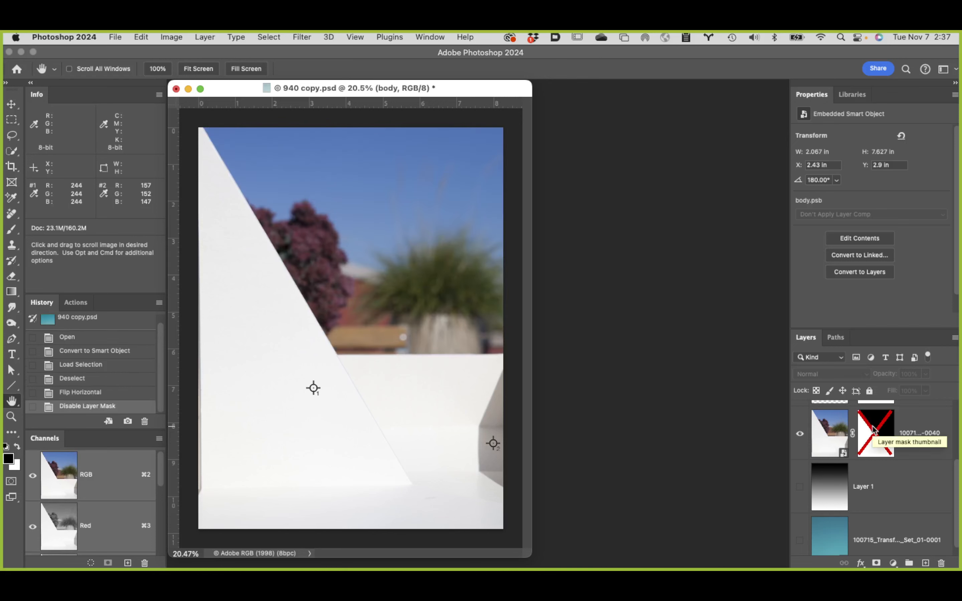
shift+click(873, 428)
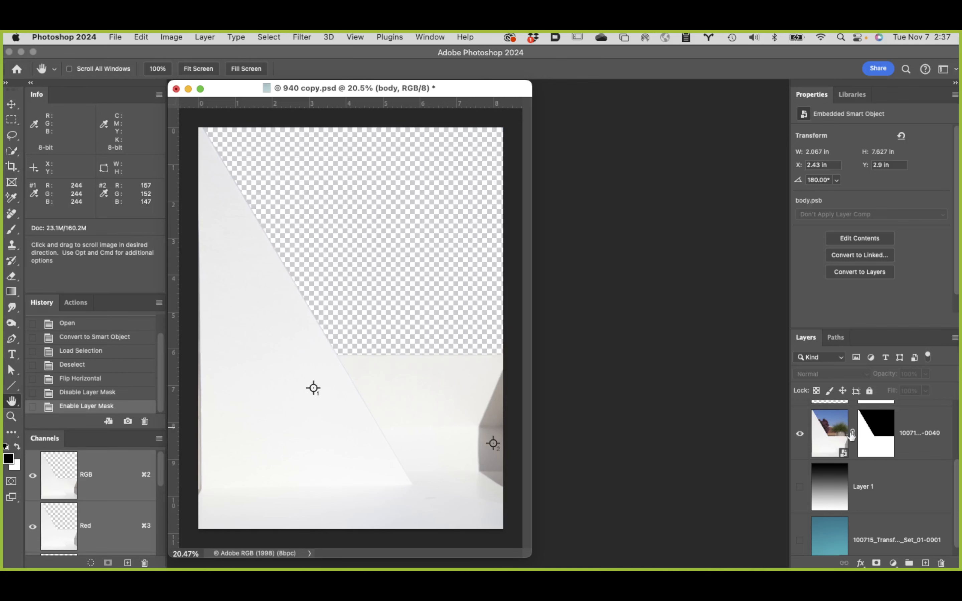
alt+click(800, 434)
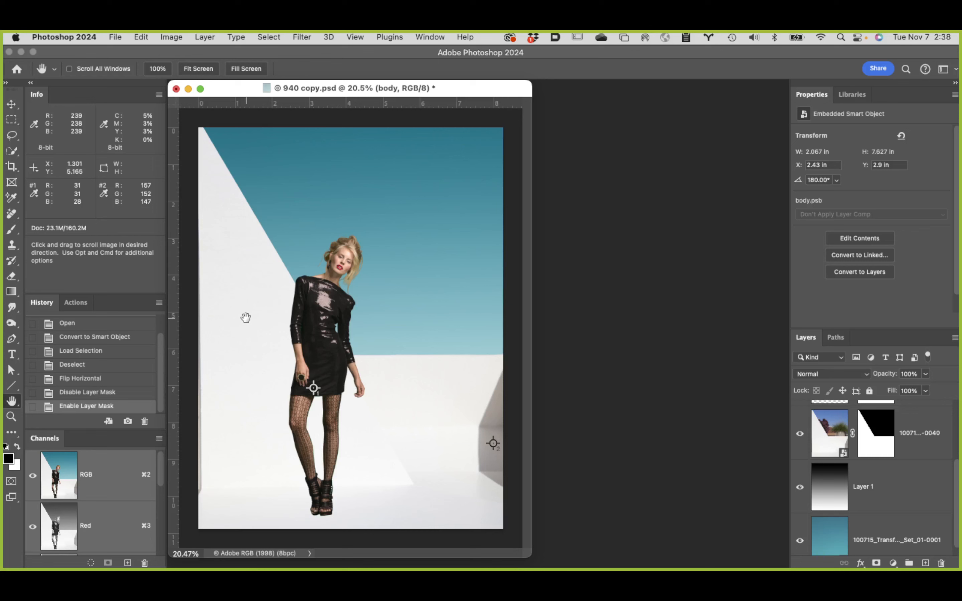
scroll(949, 479, up, 3)
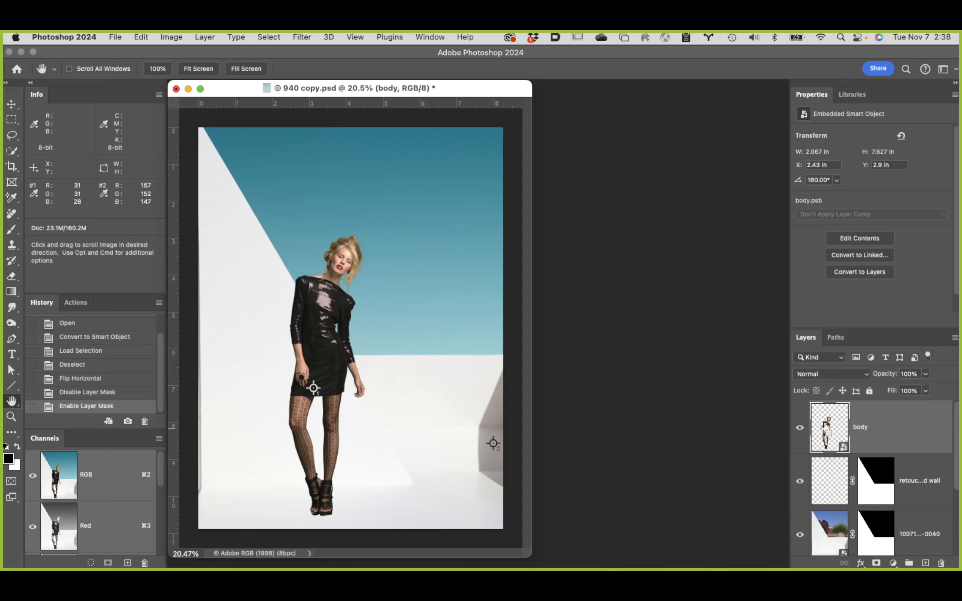
Step: Load the body layer's outline as a selection and add a layer named "shadow 1" directly above the retouch floor and wall layer
super+click(826, 425)
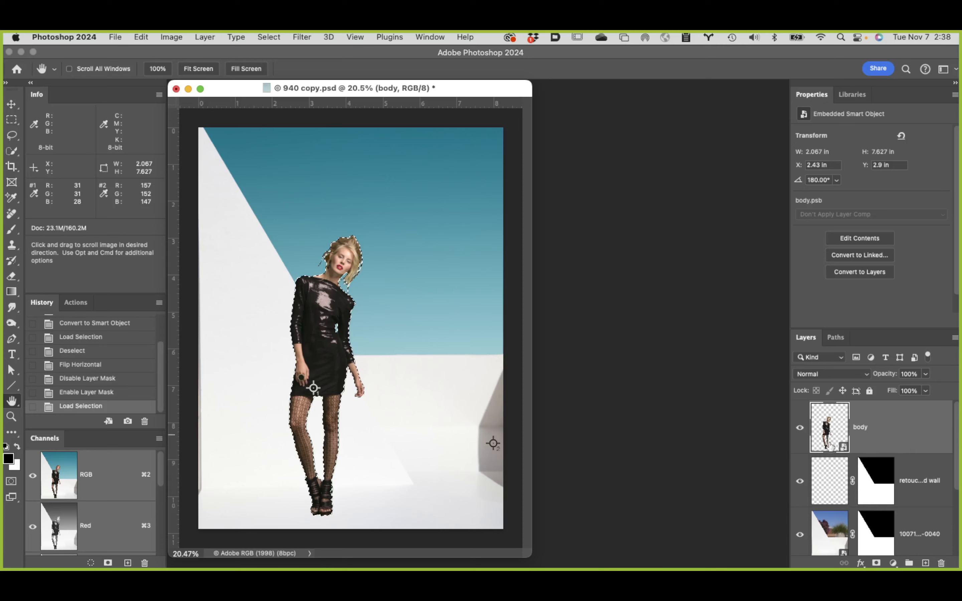
click(921, 467)
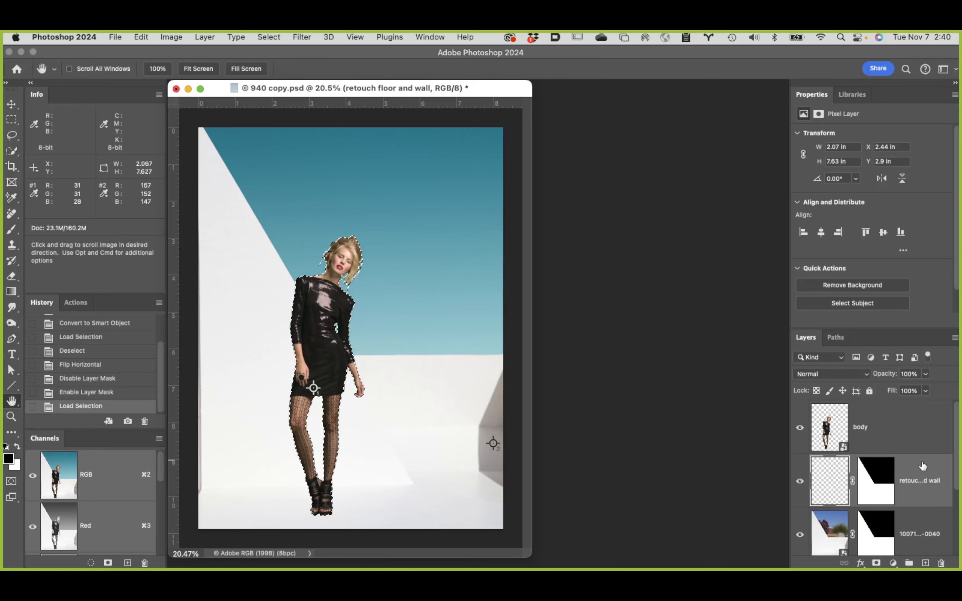
click(925, 563)
double_click(864, 480)
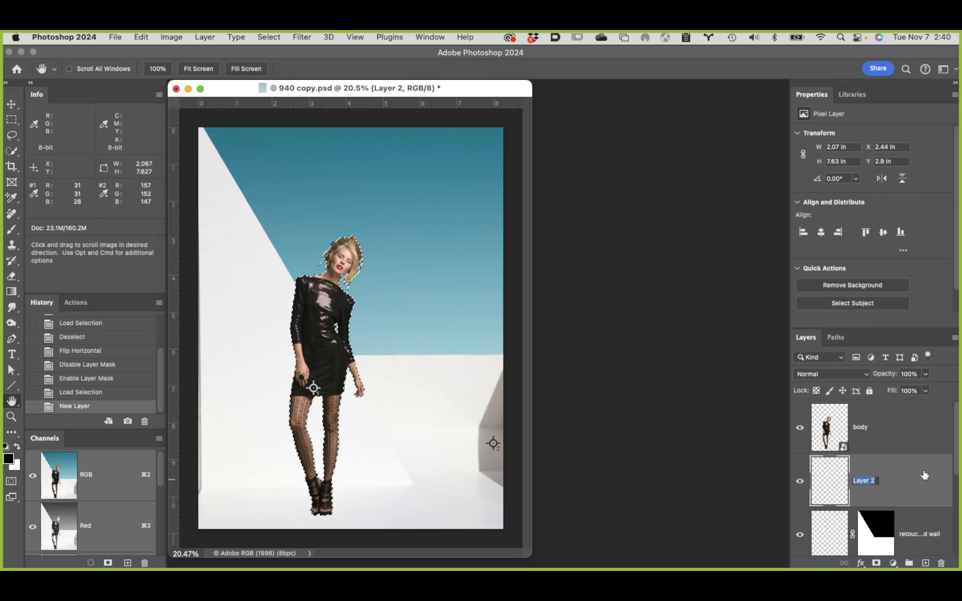
text(shadow 1)
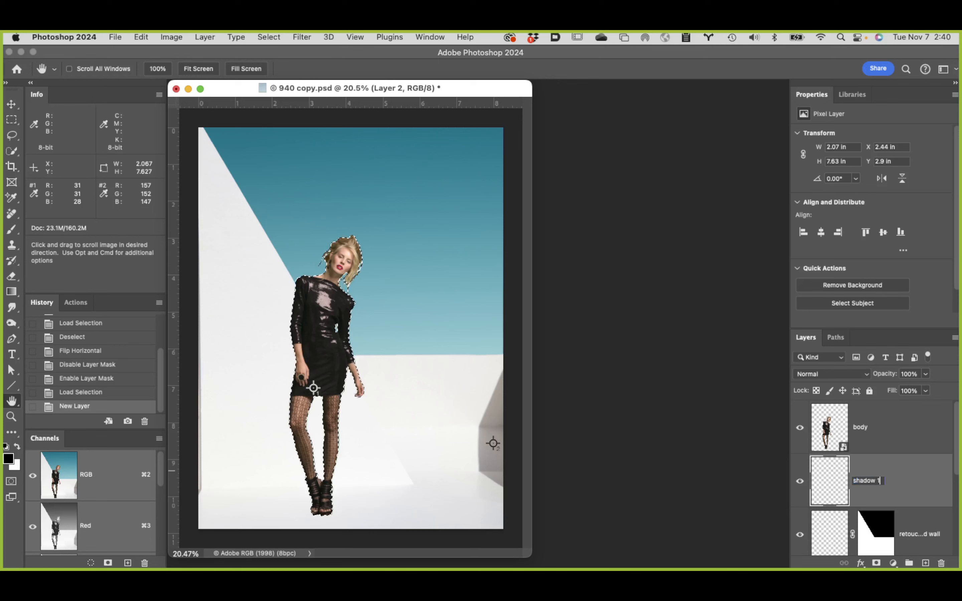
key(Return)
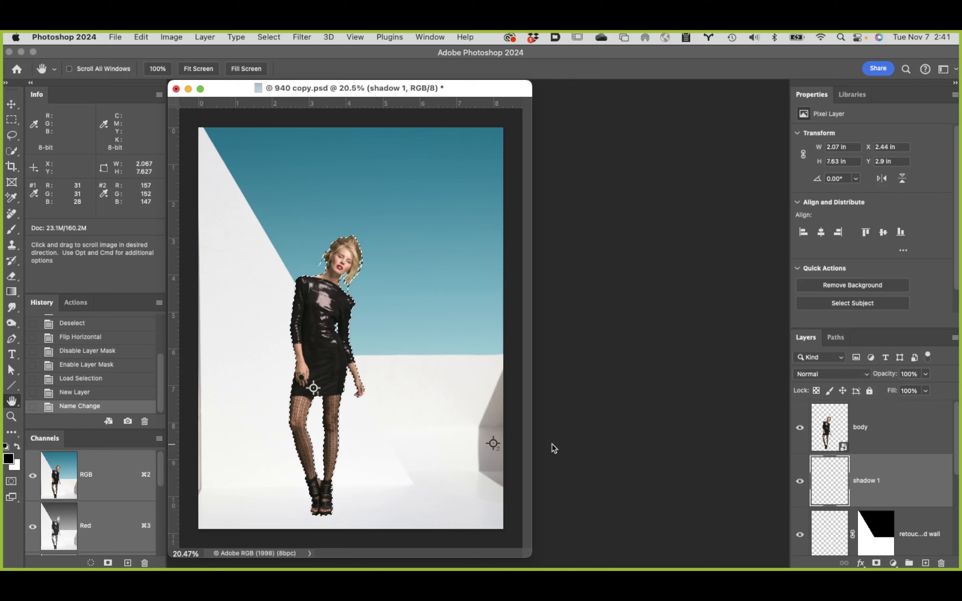
Step: Fill the selected outline with black on shadow 1, hide the body layer and deselect
key(alt+BackSpace)
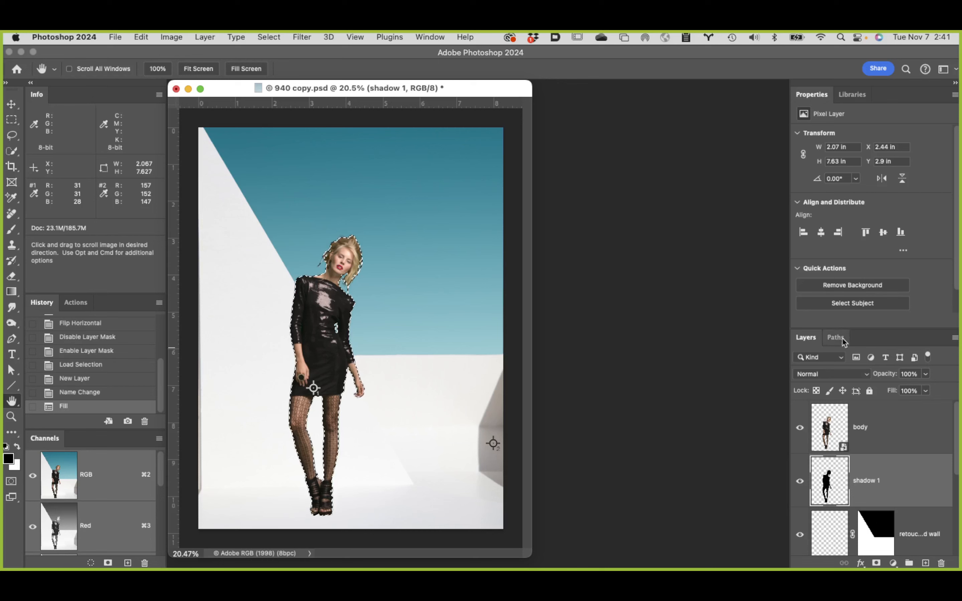
click(800, 427)
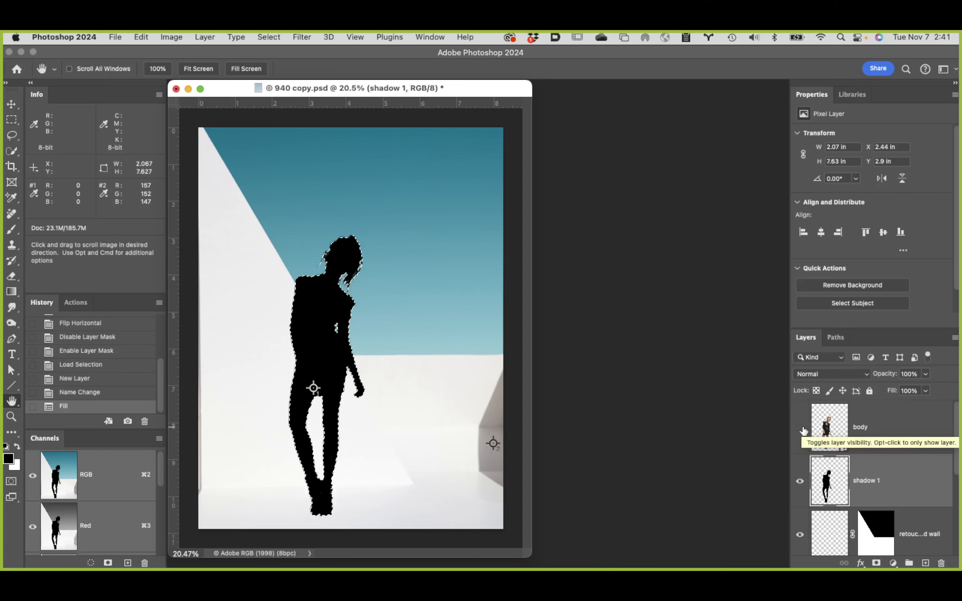
key(super+d)
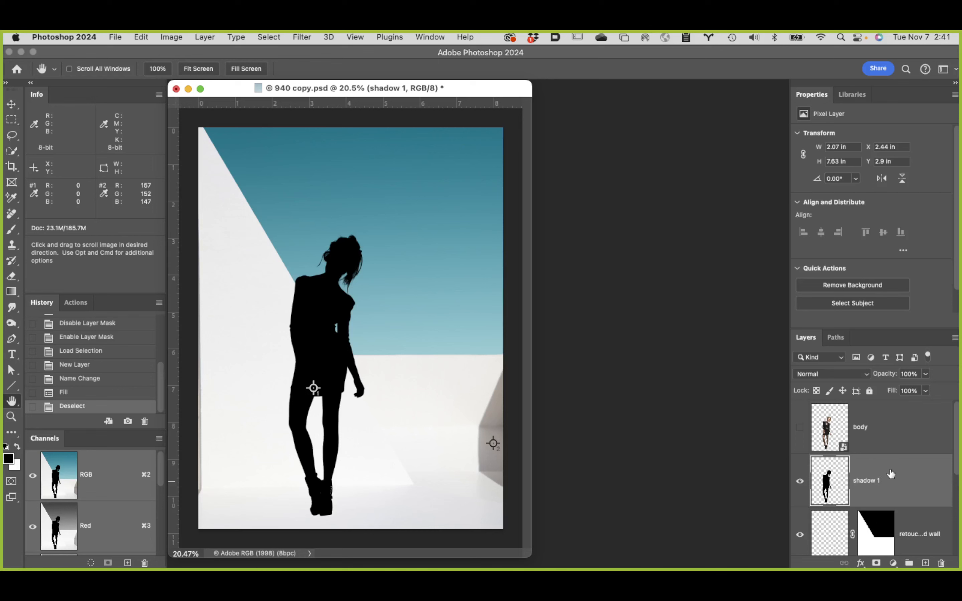
Step: Duplicate the shadow 1 layer and rename the copy "shadow 2"
key(super+j)
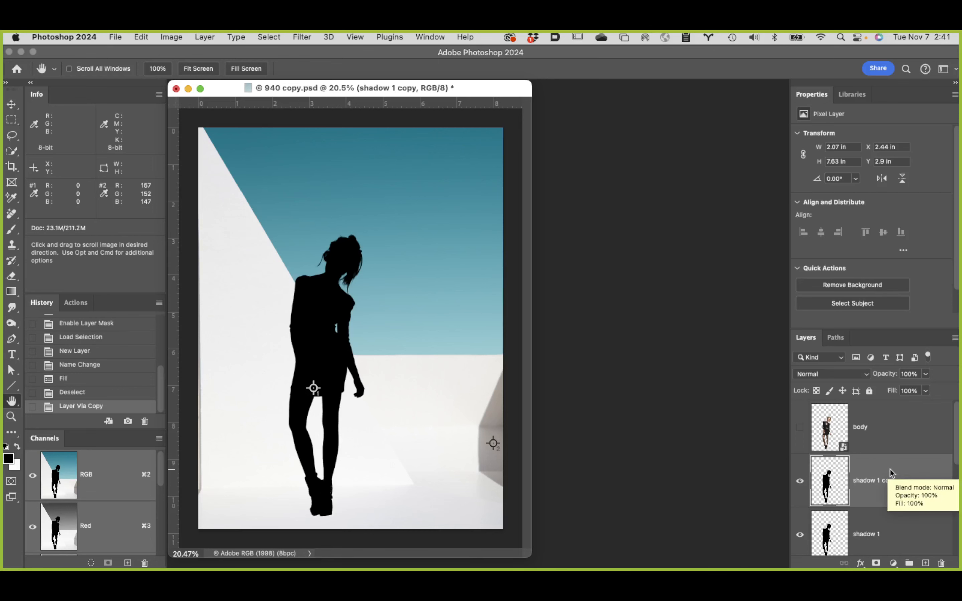
double_click(891, 481)
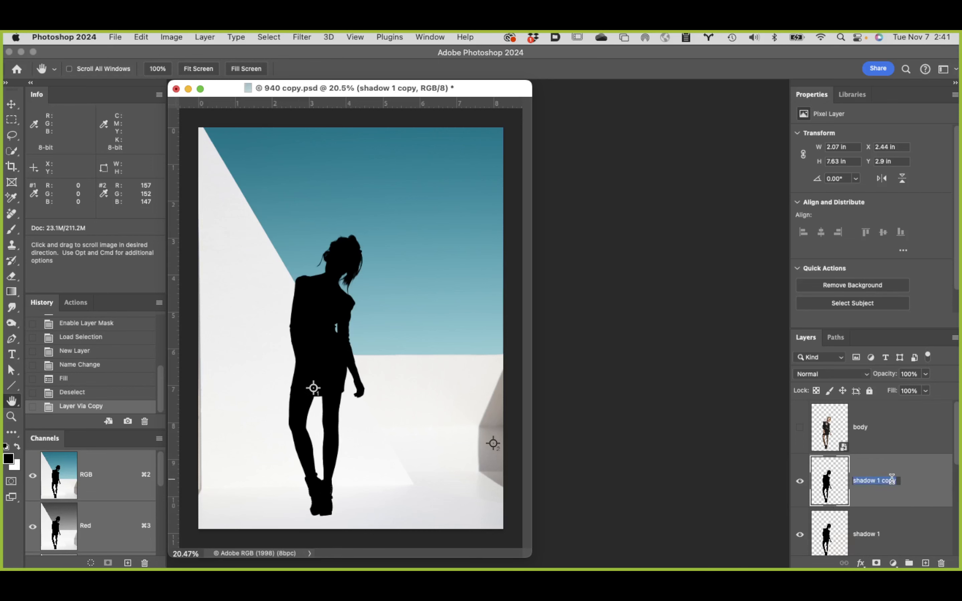
click(898, 481)
key(BackSpace)
key(BackSpace)
key(BackSpace)
key(BackSpace)
key(BackSpace)
key(BackSpace)
key(BackSpace)
text(2)
key(Return)
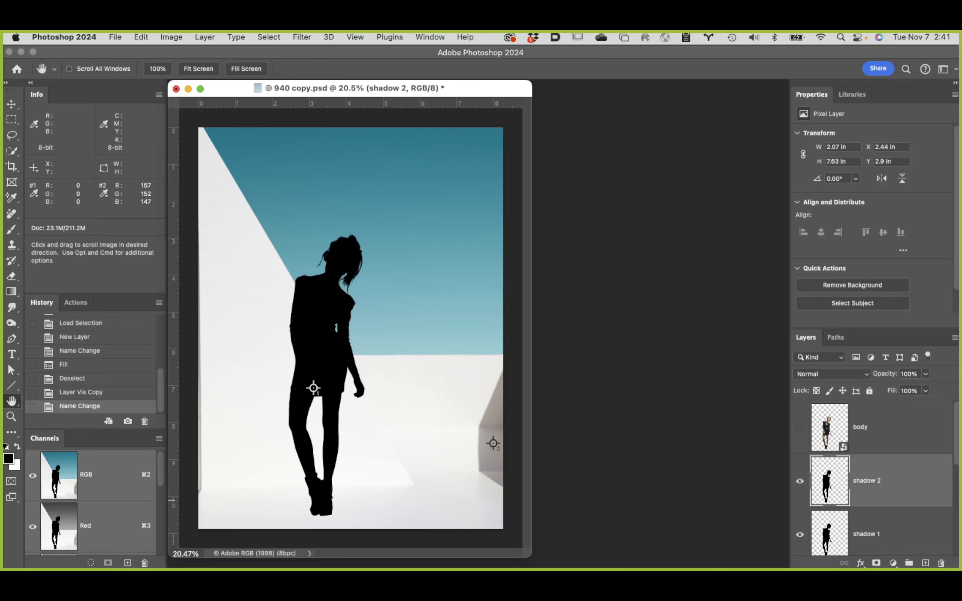
Step: Toggle the body layer to compare it with the black silhouette, and leave it shown above both shadow layers
click(800, 427)
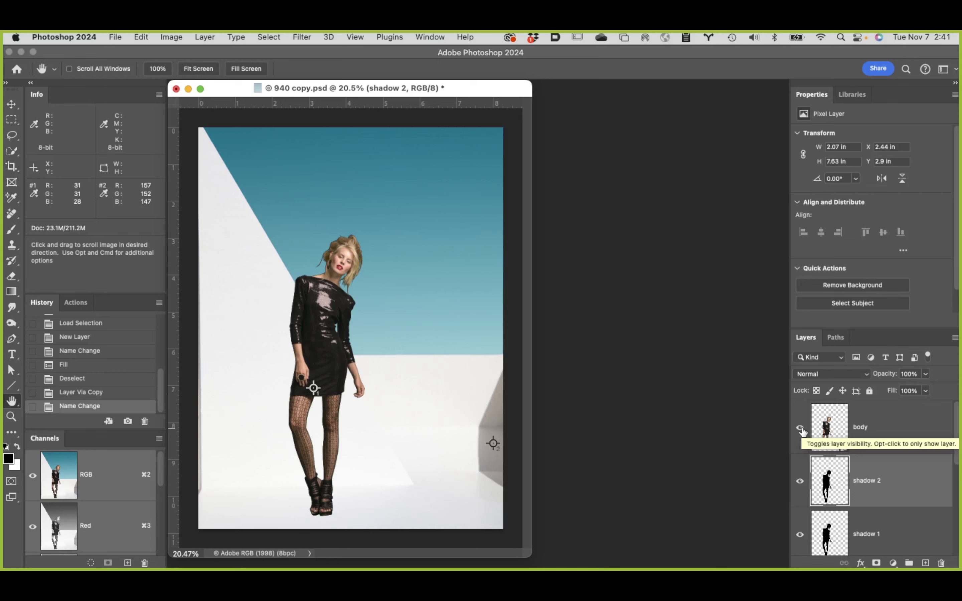
click(800, 428)
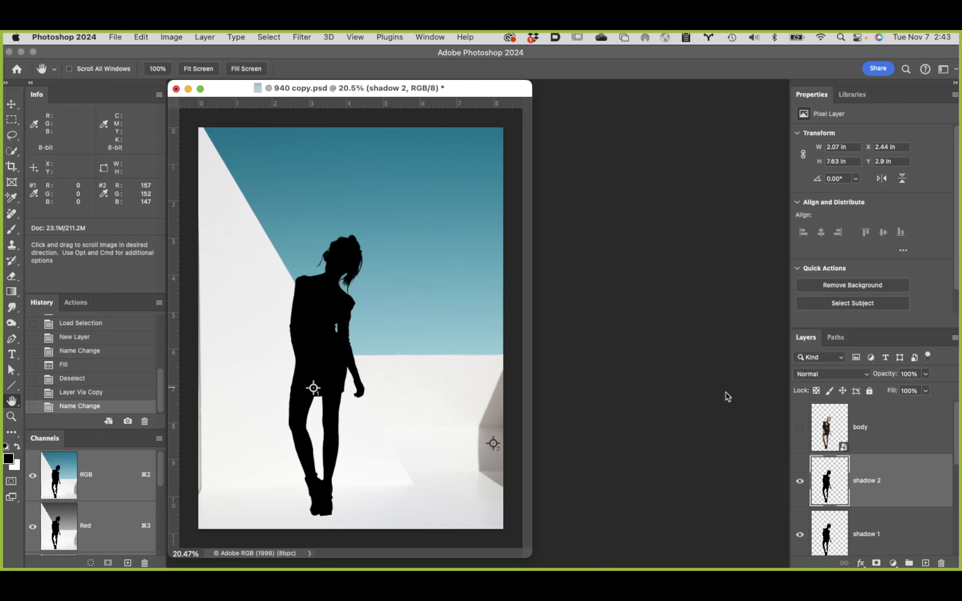
click(800, 428)
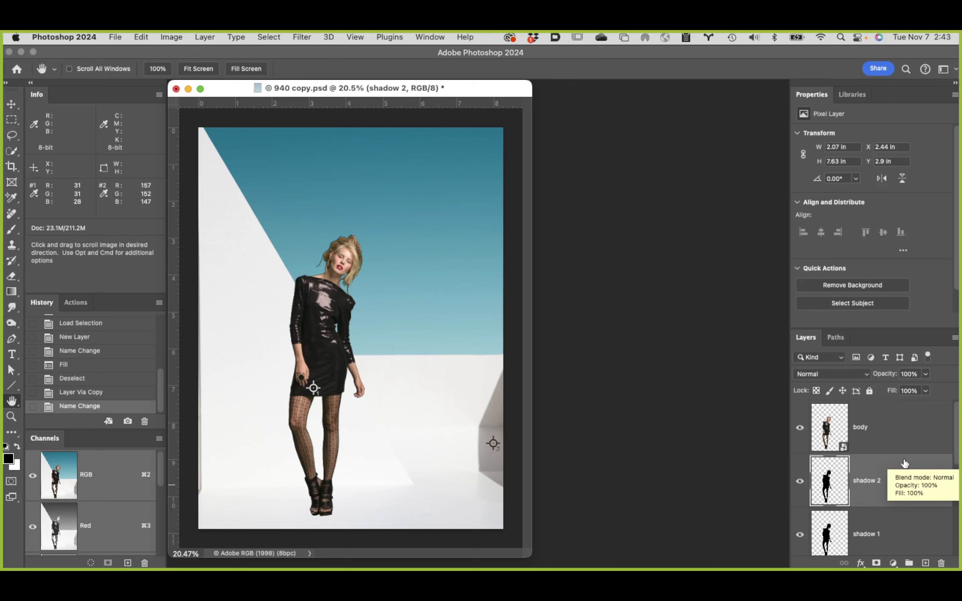
Step: Move the shadow 2 silhouette down and left of the model, to about X 0.18 in and Y 4.6 in
key(v)
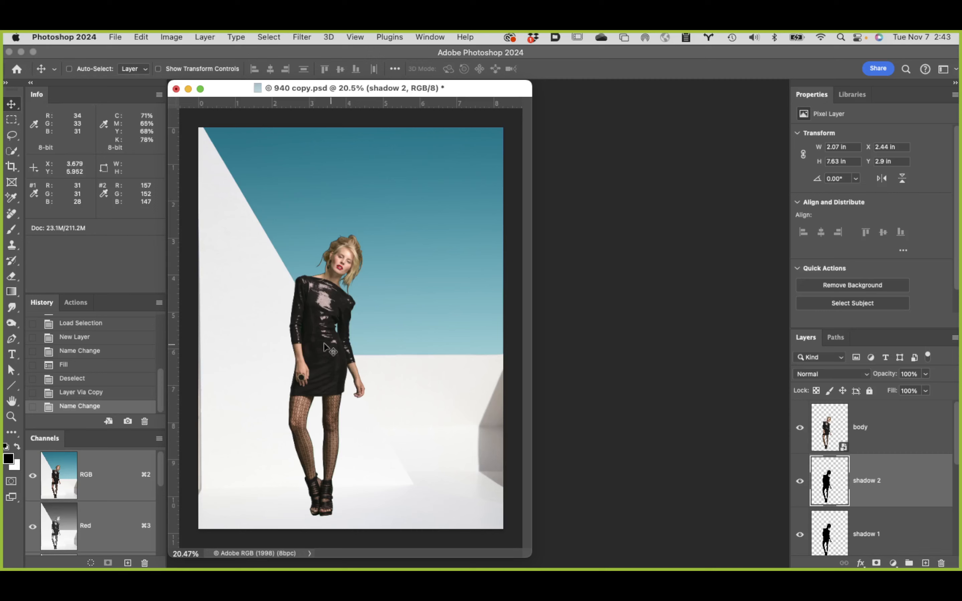
drag(318, 357, 237, 403)
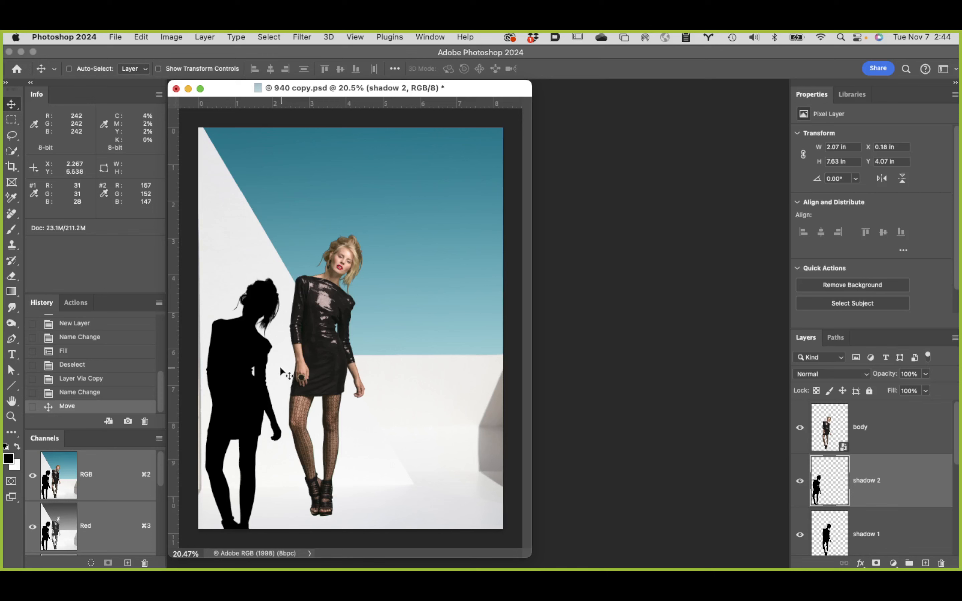
drag(243, 354, 233, 463)
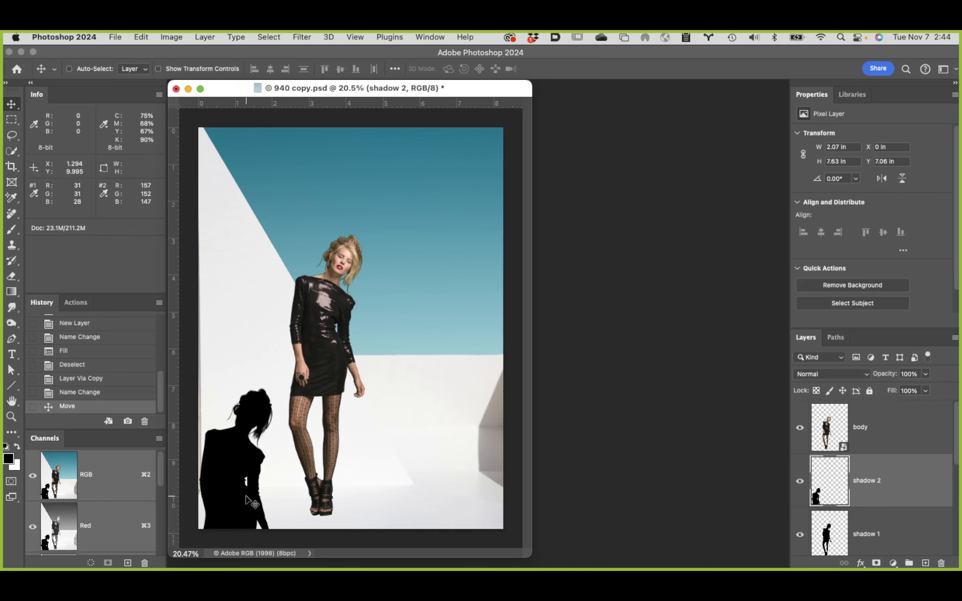
drag(223, 513, 239, 313)
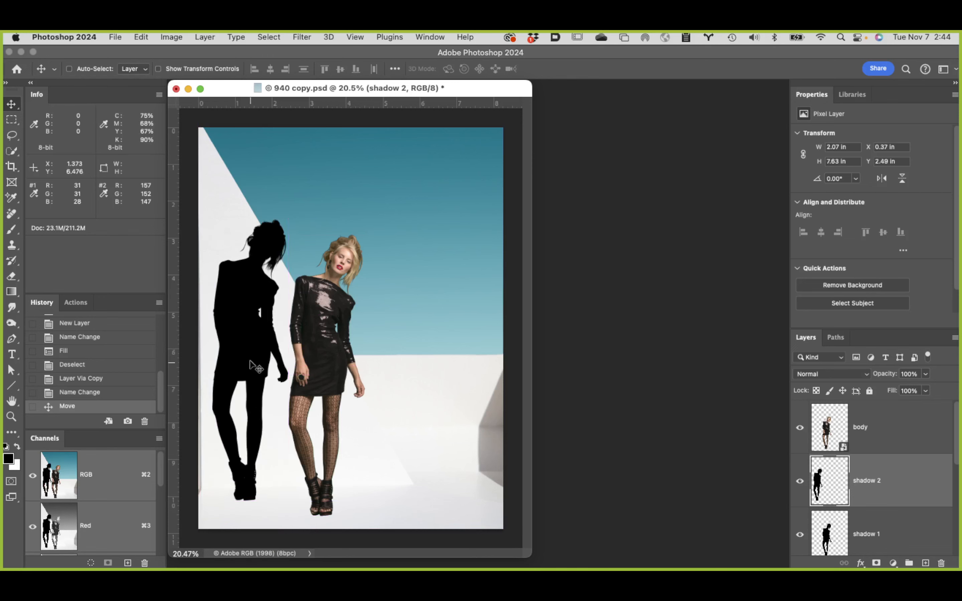
drag(251, 361, 243, 327)
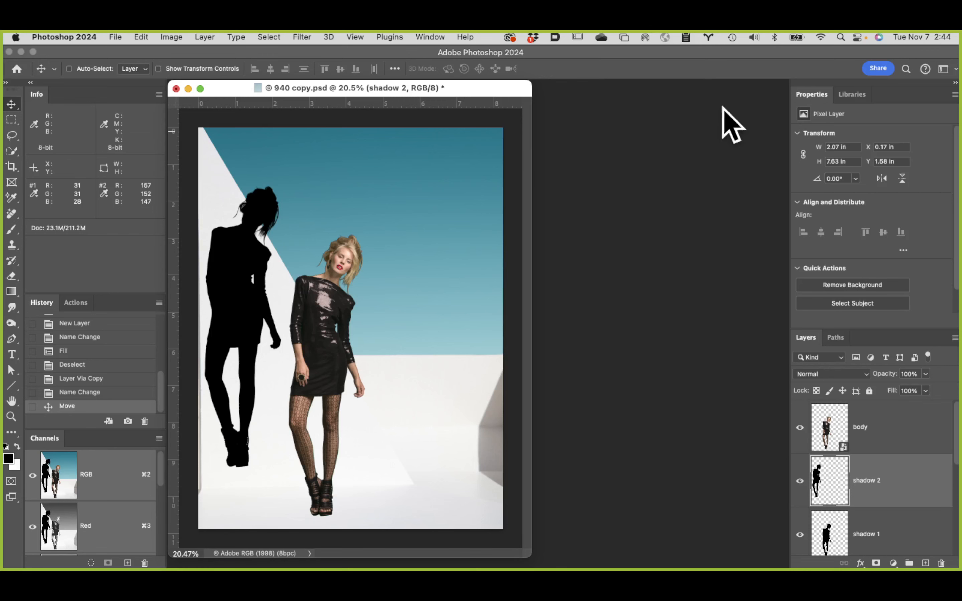
drag(242, 286, 239, 405)
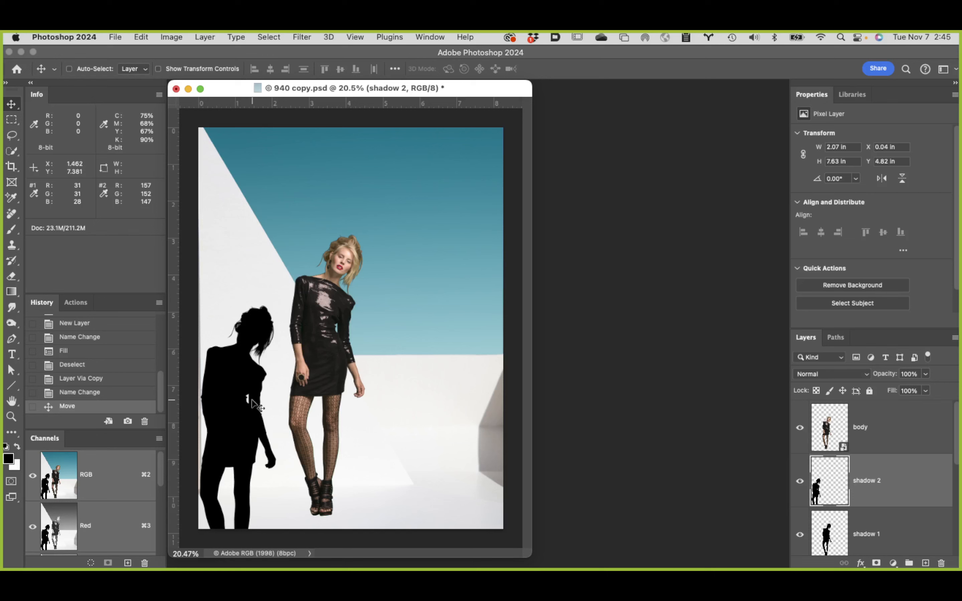
drag(240, 399, 251, 397)
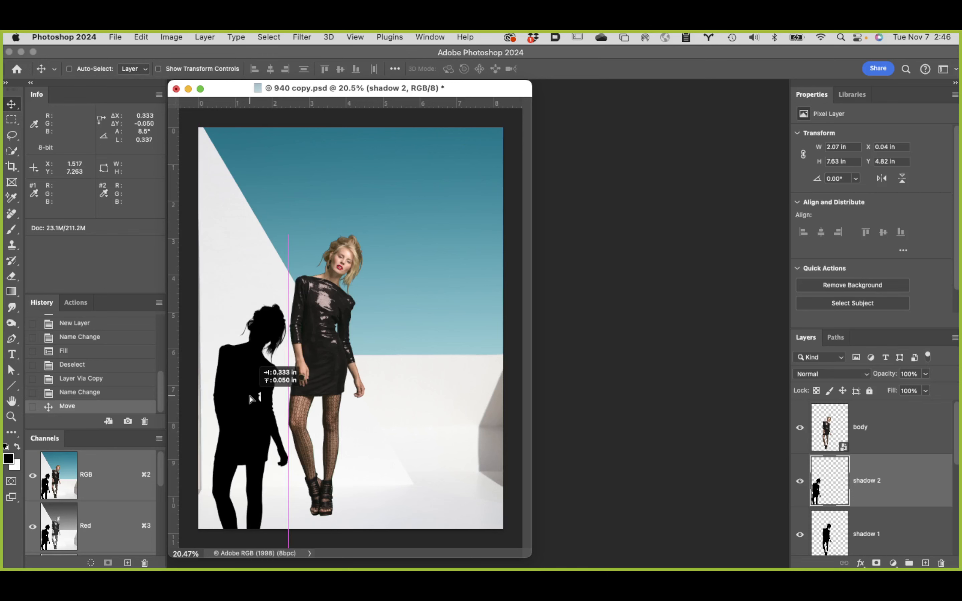
drag(251, 399, 281, 396)
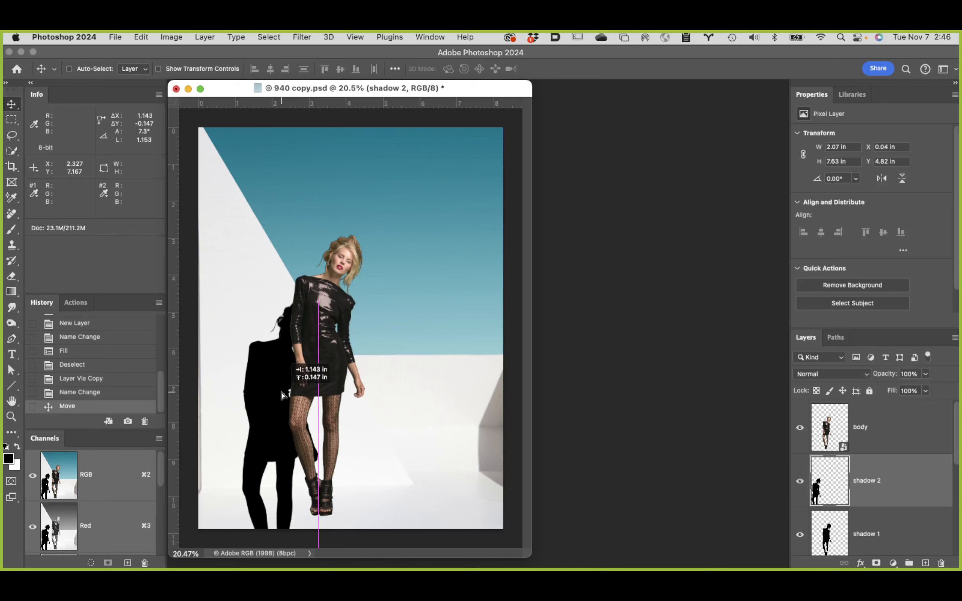
drag(281, 395, 260, 396)
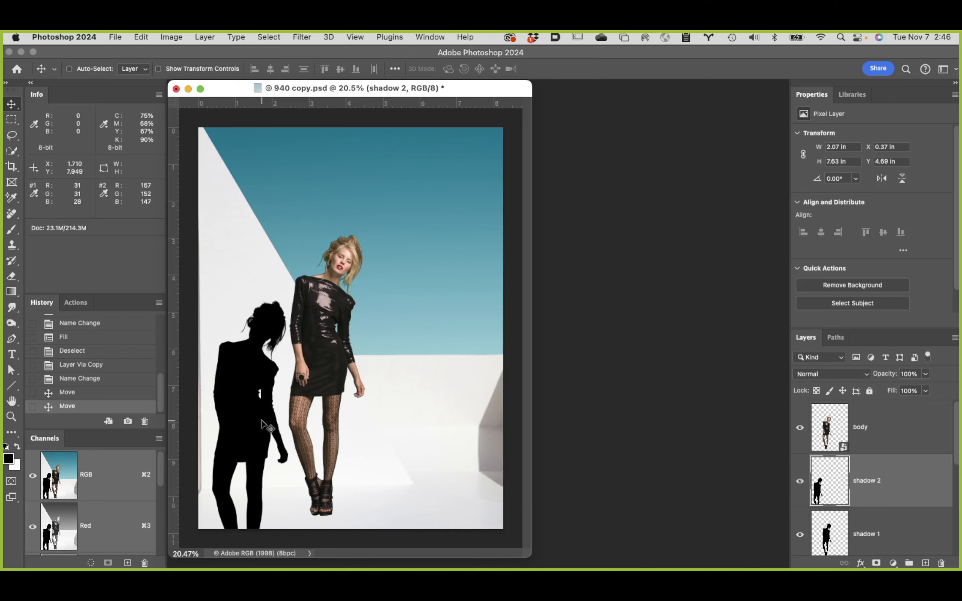
drag(258, 424, 251, 421)
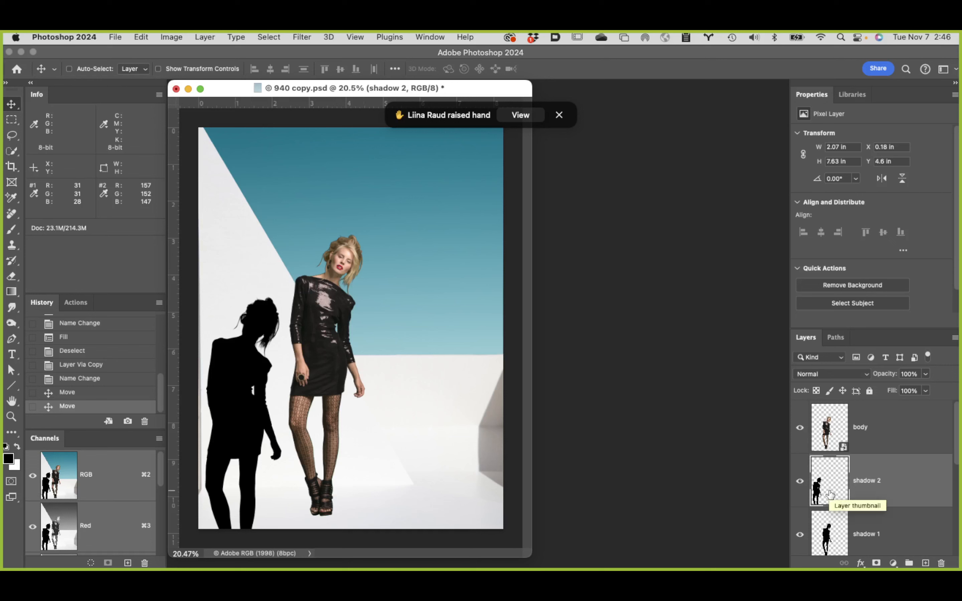
key(super+t)
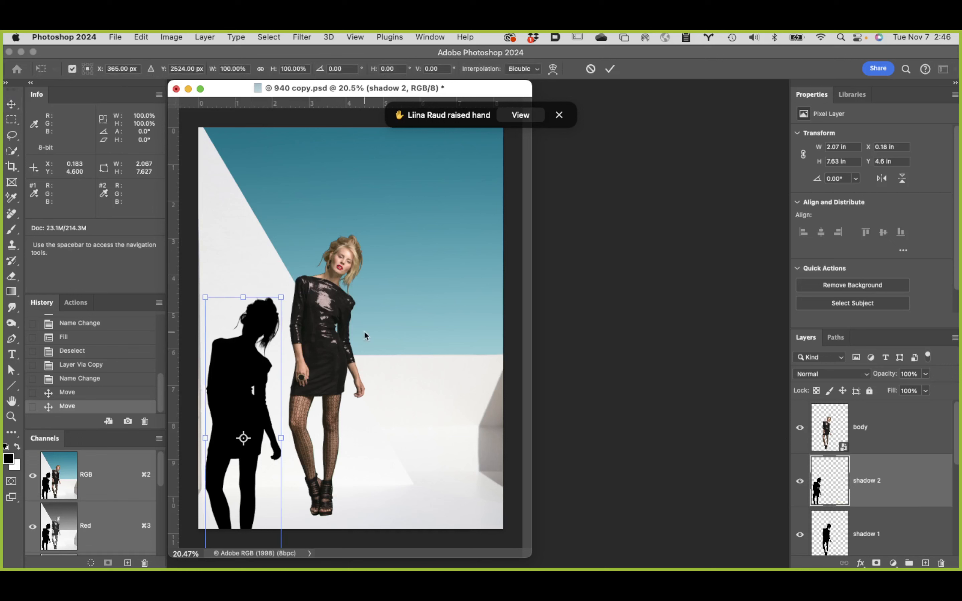
drag(261, 262, 209, 260)
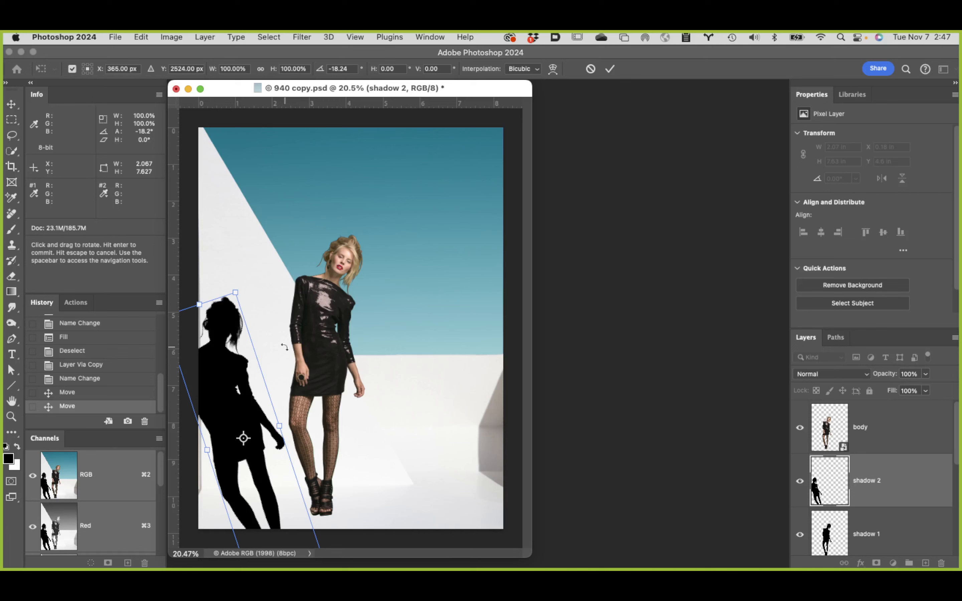
drag(236, 274, 229, 277)
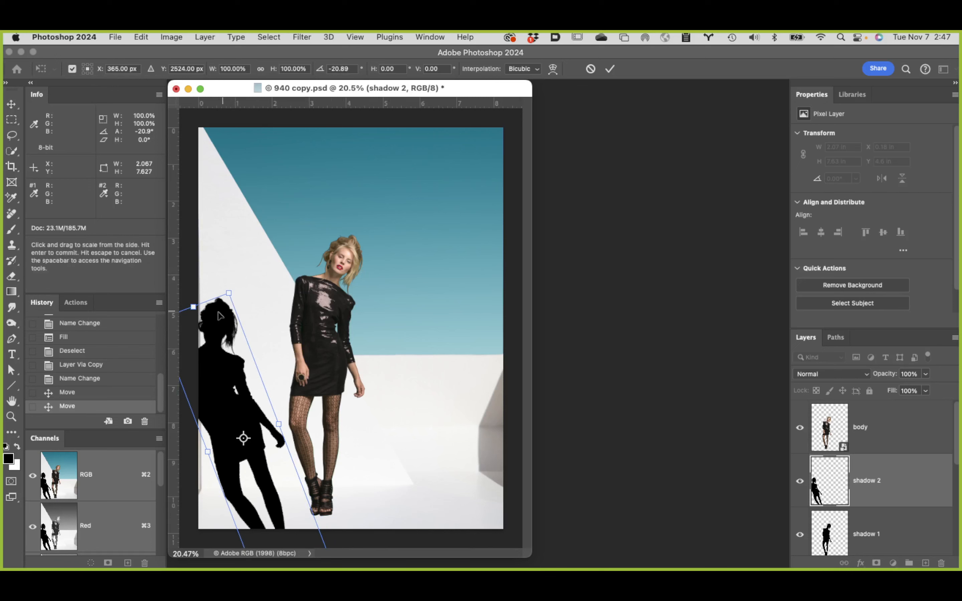
drag(225, 263, 280, 263)
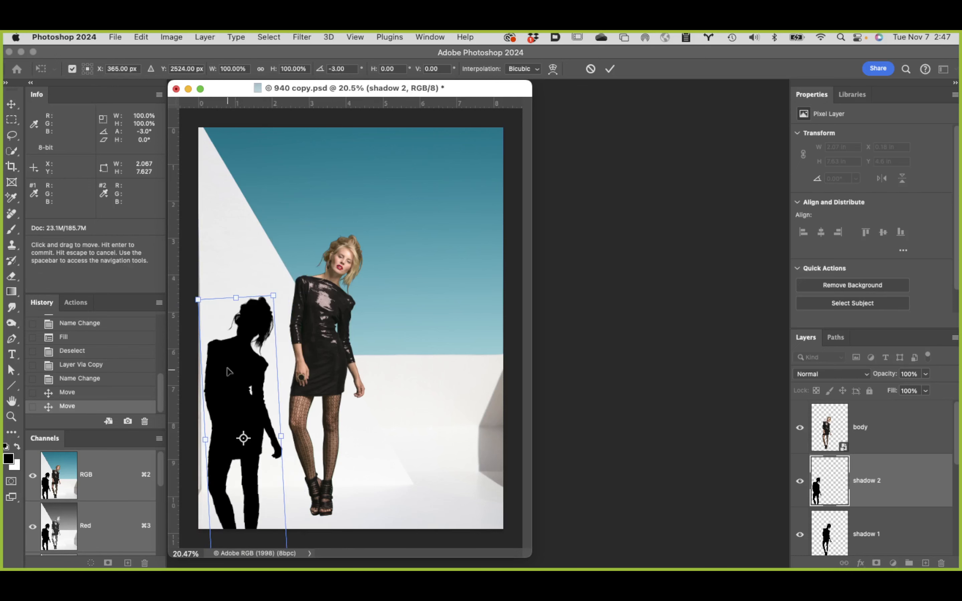
mouse_move(232, 359)
mouse_down()
mouse_move(247, 351)
mouse_move(234, 364)
mouse_up()
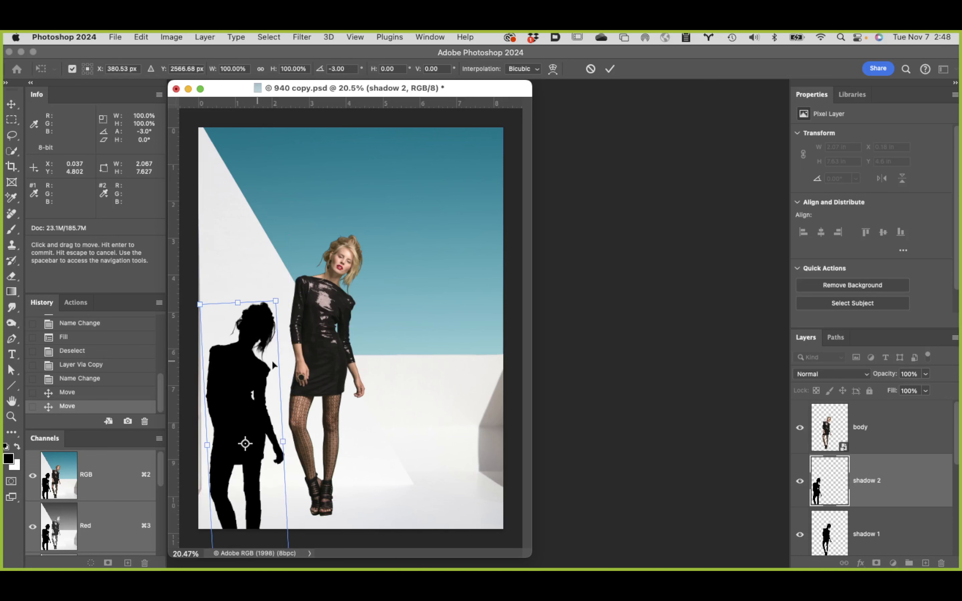
drag(245, 372, 243, 430)
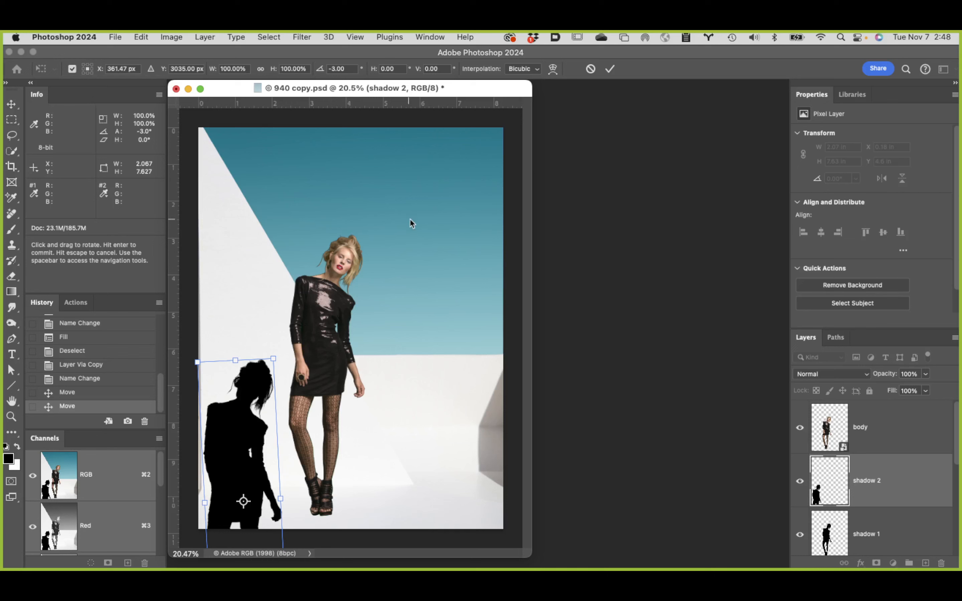
drag(248, 414, 241, 357)
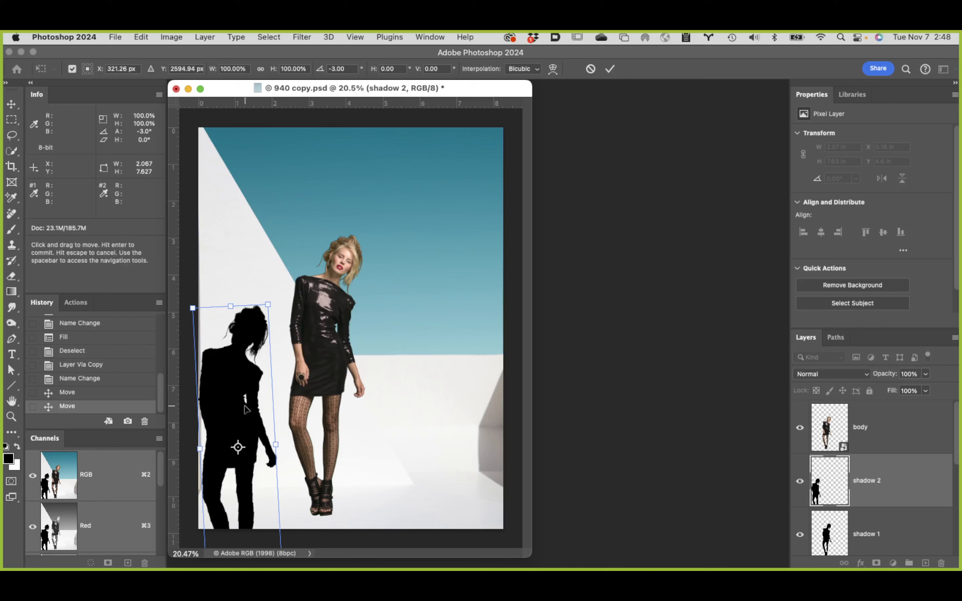
drag(244, 406, 259, 405)
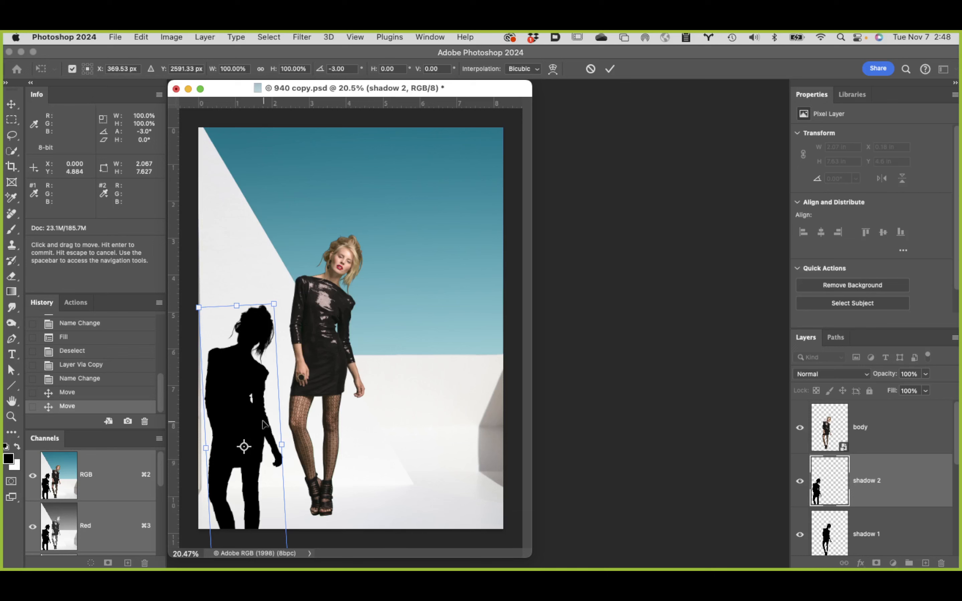
drag(263, 423, 266, 424)
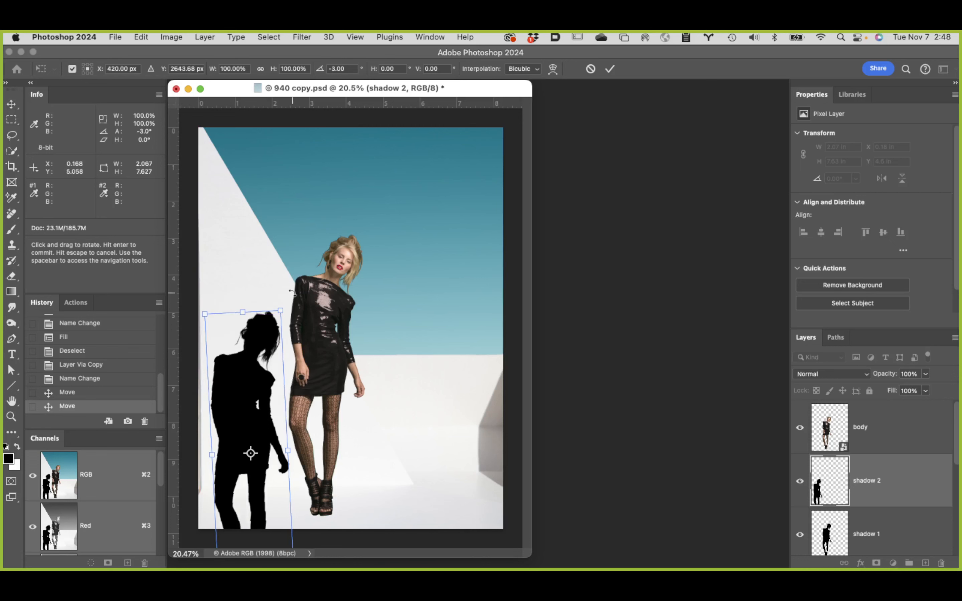
drag(280, 289, 287, 289)
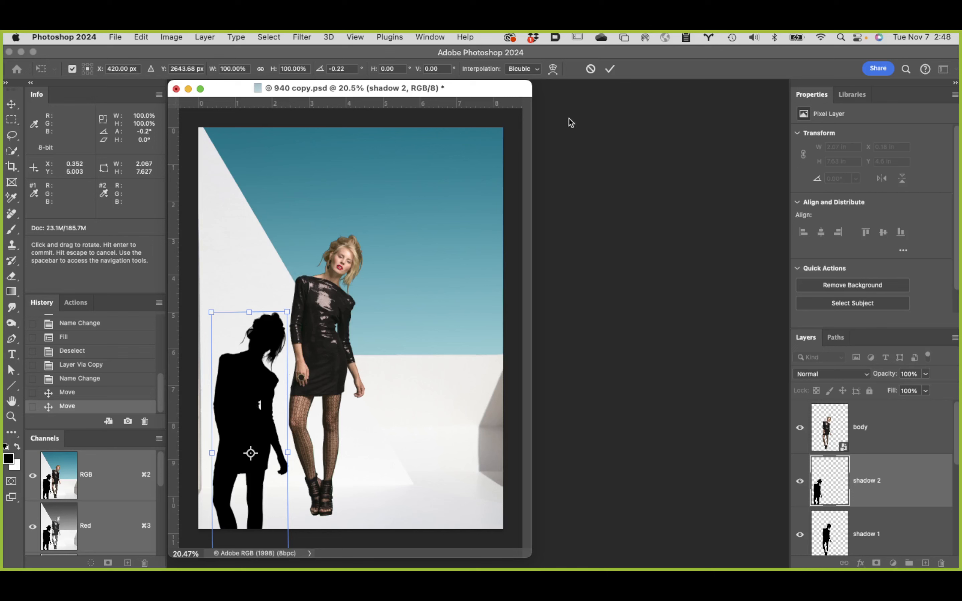
click(591, 69)
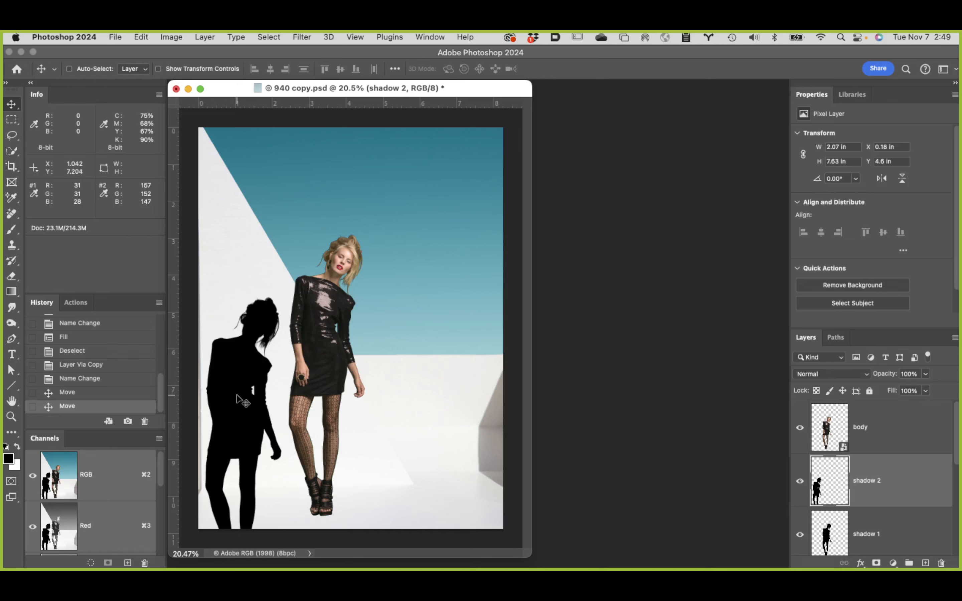
Step: Try other positions for the shadow 2 silhouette beside the model, and undo those moves
drag(237, 396, 214, 394)
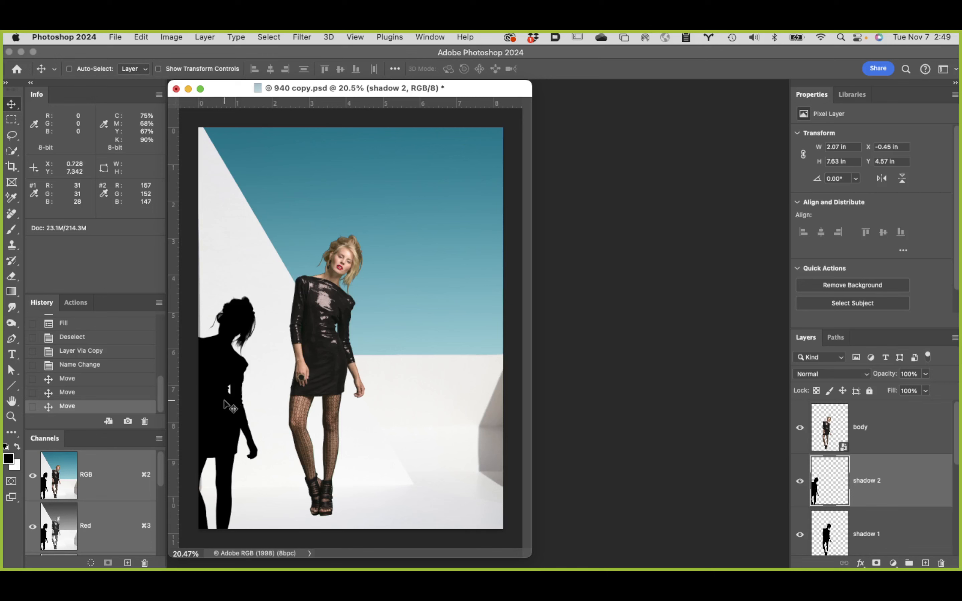
drag(219, 410, 249, 390)
click(894, 432)
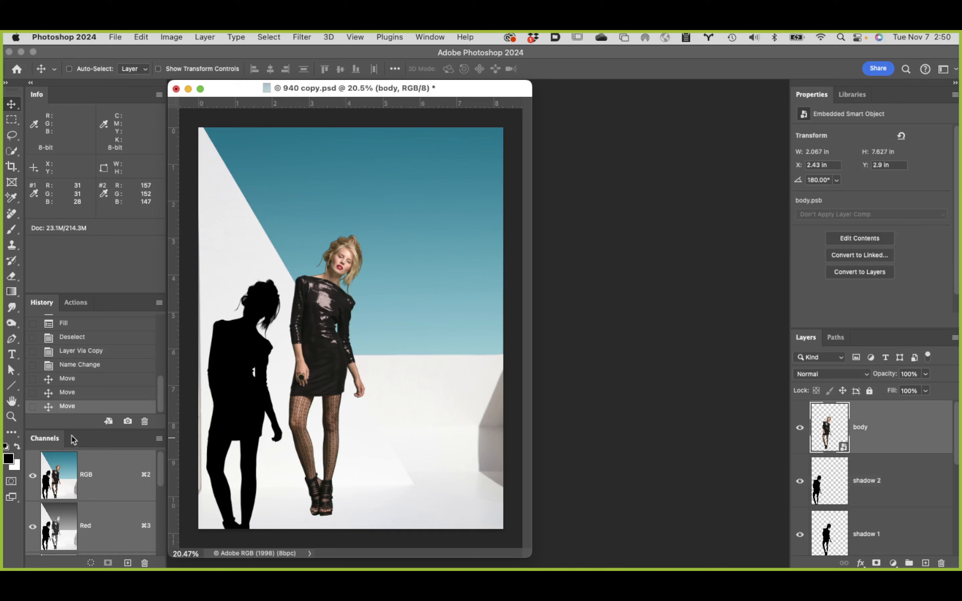
alt+click(127, 421)
click(521, 317)
key(super+z)
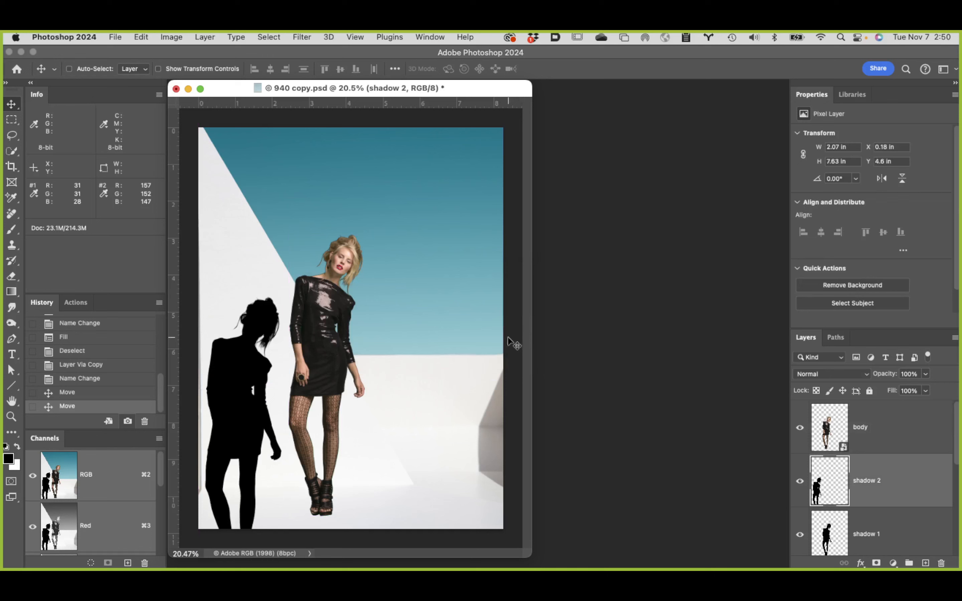
Step: Save the current state as a full-document history snapshot named Snapshot 1
alt+click(129, 423)
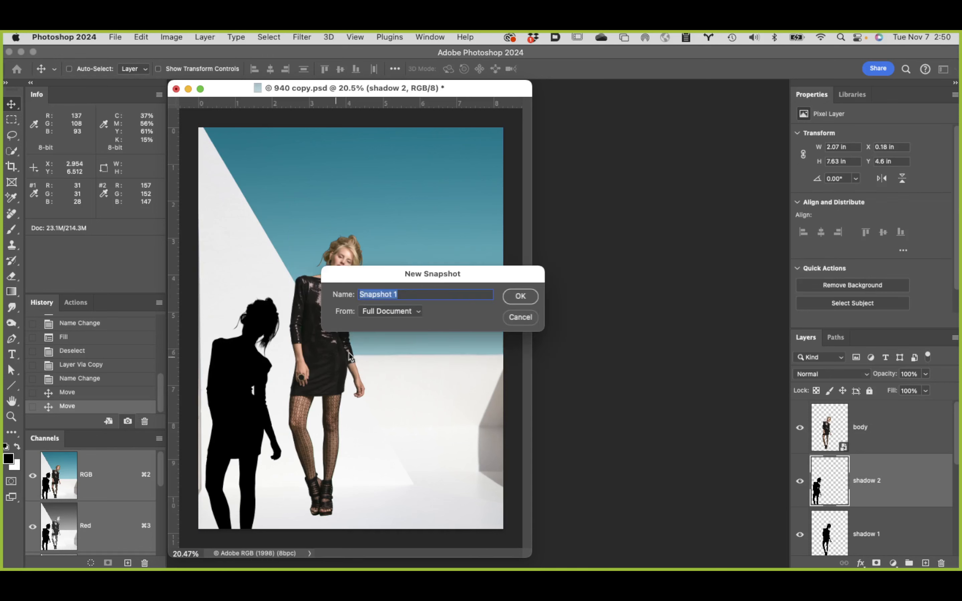
click(518, 295)
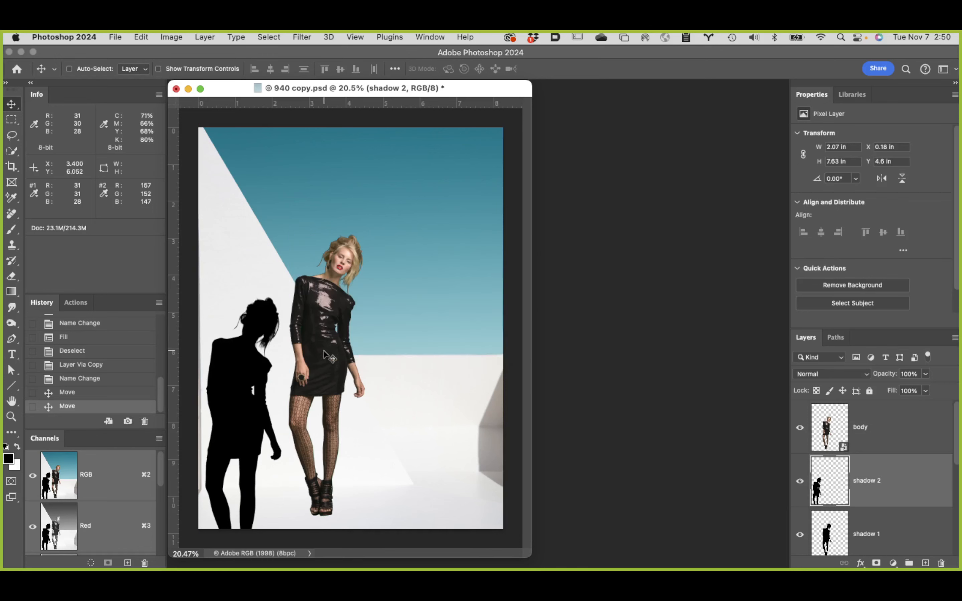
Step: Hide shadow 1, move the body toward the image's right edge, and place shadow 2 beside it at about X 3.09 in, Y 4.55 in
drag(322, 354, 276, 346)
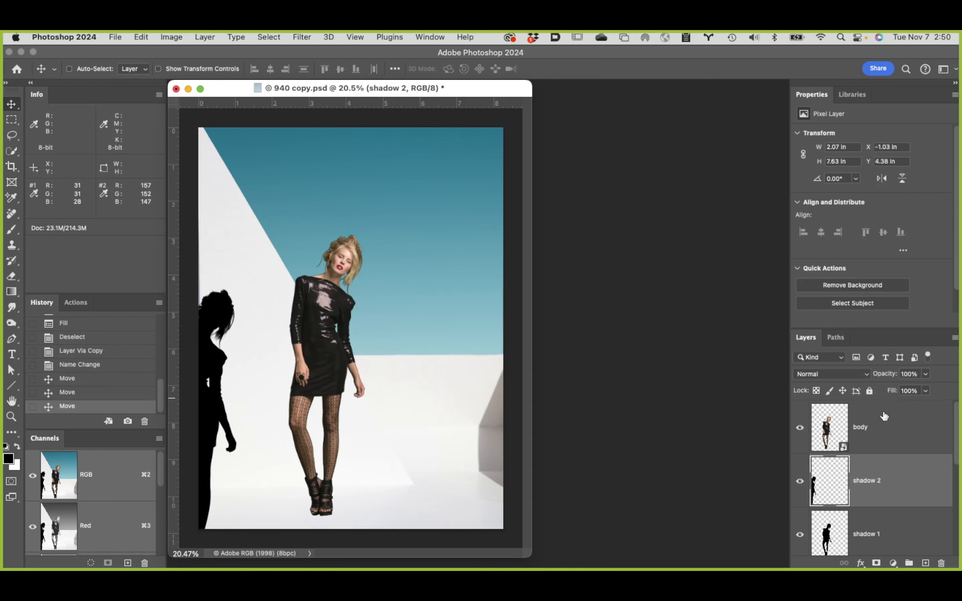
drag(882, 414, 454, 359)
click(800, 534)
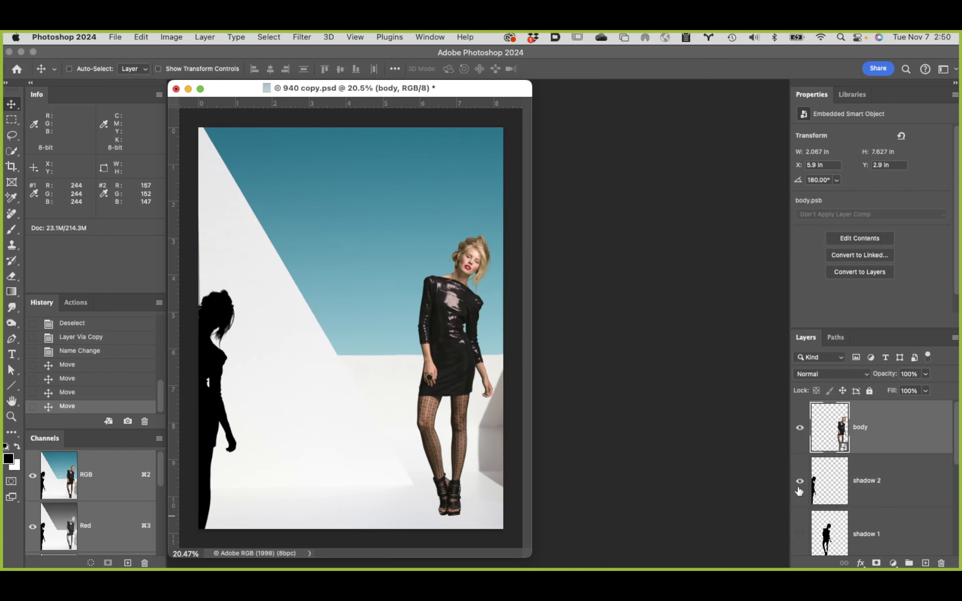
mouse_move(190, 373)
mouse_down()
mouse_move(327, 354)
mouse_move(179, 364)
mouse_up()
click(908, 479)
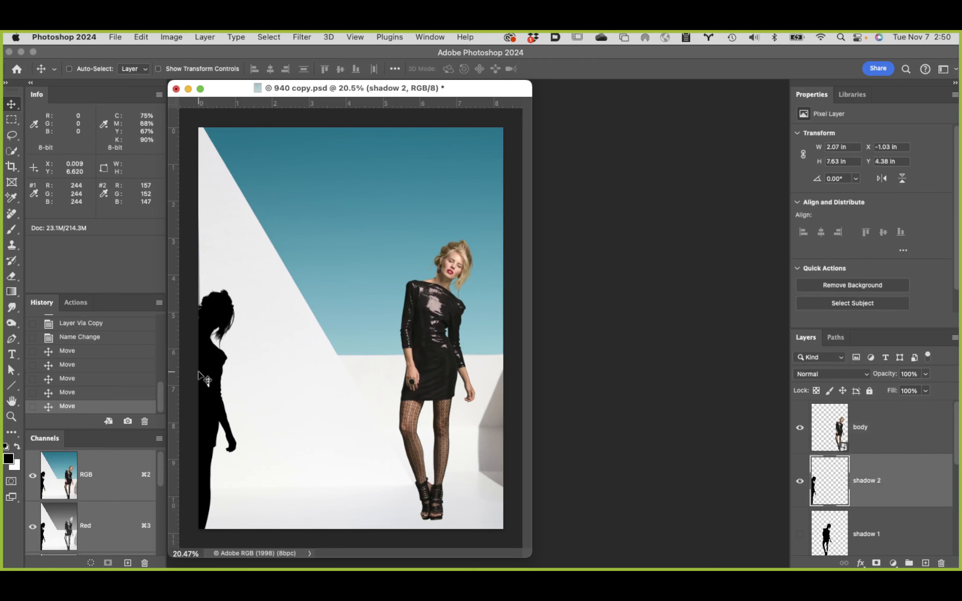
drag(239, 379, 347, 378)
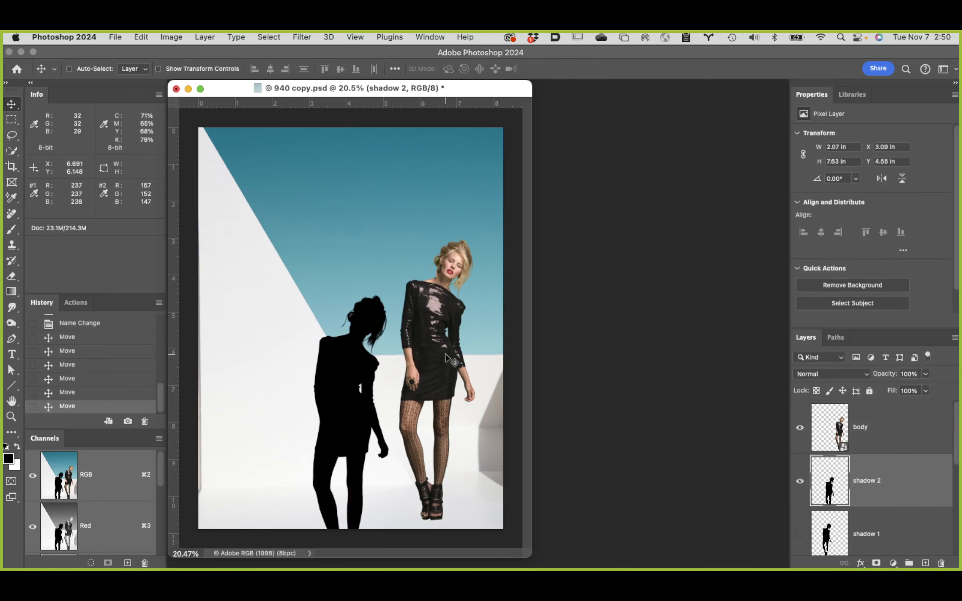
Step: Load the sky channel as a selection, add it as a layer mask to shadow 2, and invert the mask
scroll(147, 487, down, 5)
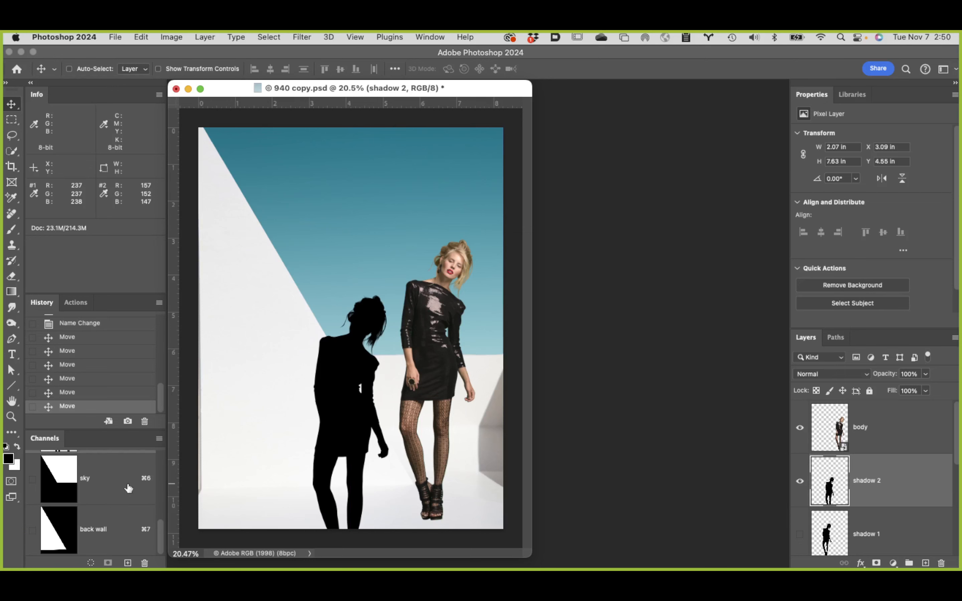
click(69, 477)
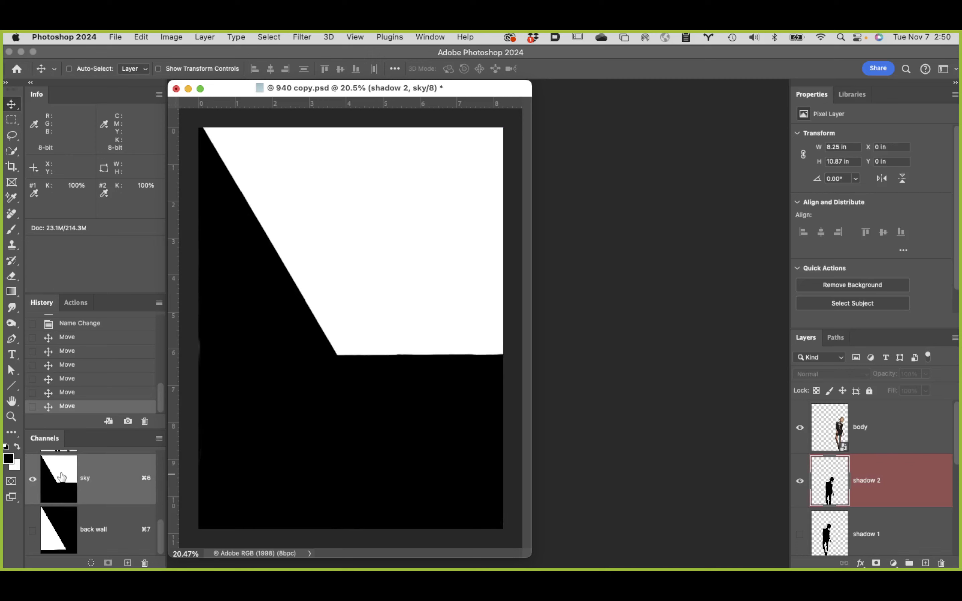
mouse_move(163, 526)
mouse_down()
mouse_move(153, 451)
mouse_move(157, 534)
mouse_up()
click(116, 469)
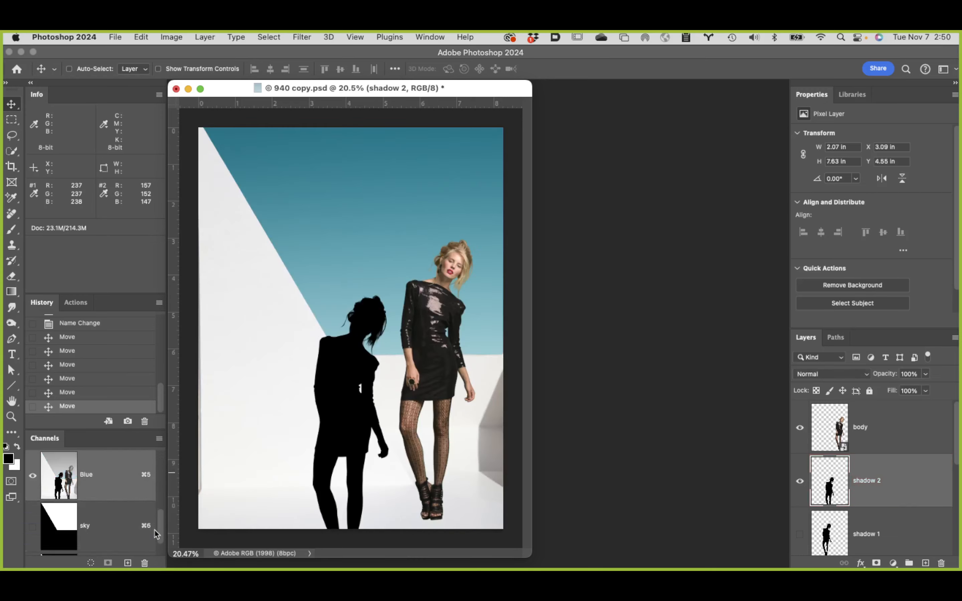
super+click(67, 523)
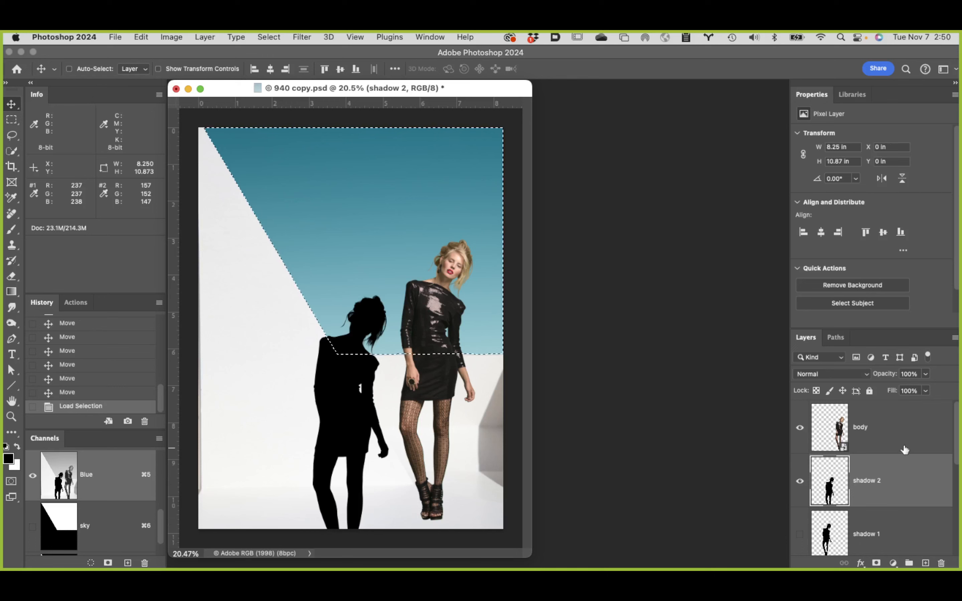
click(876, 563)
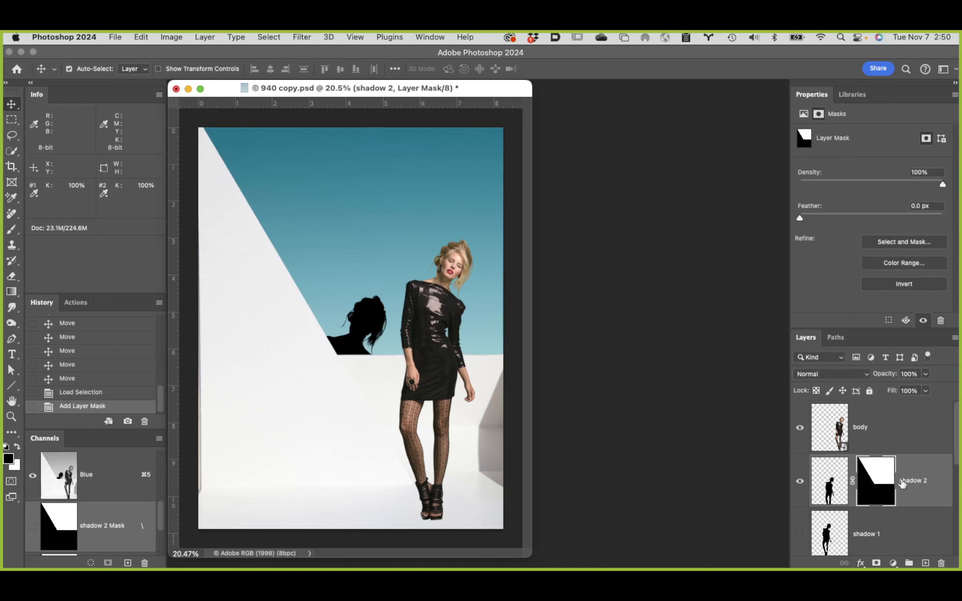
key(super+i)
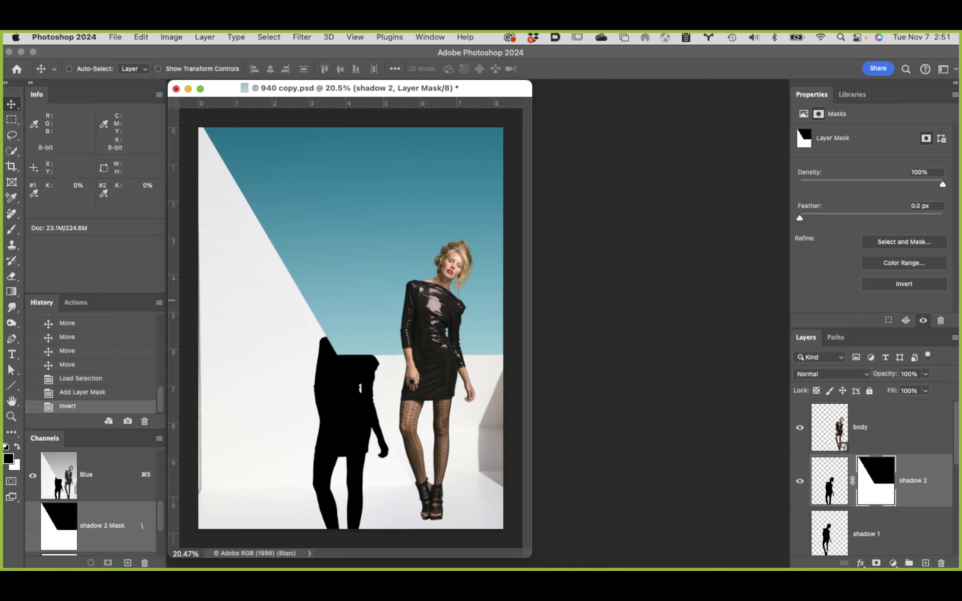
Step: Dismiss the new snapshot and revert the document to Snapshot 1
click(128, 422)
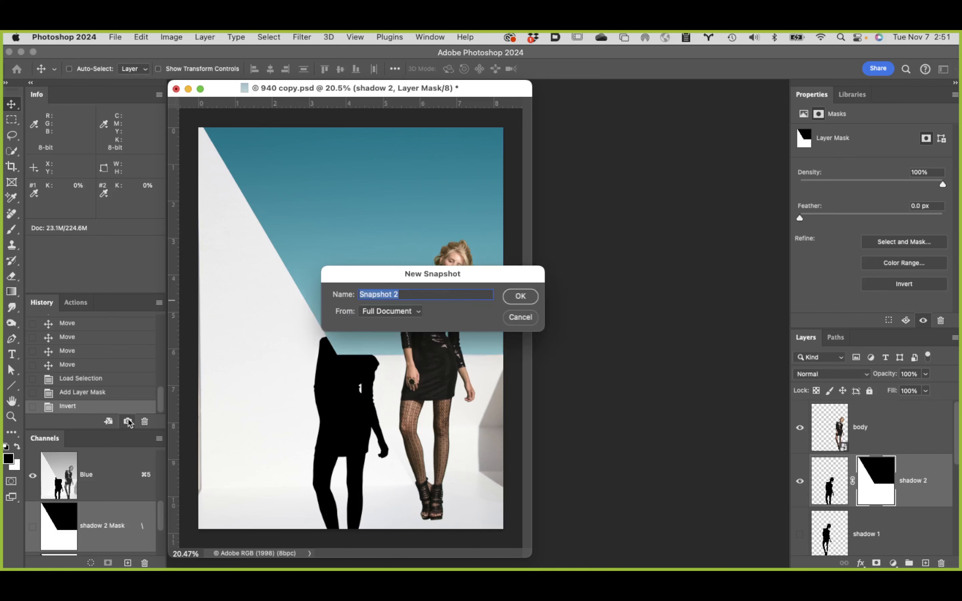
click(518, 322)
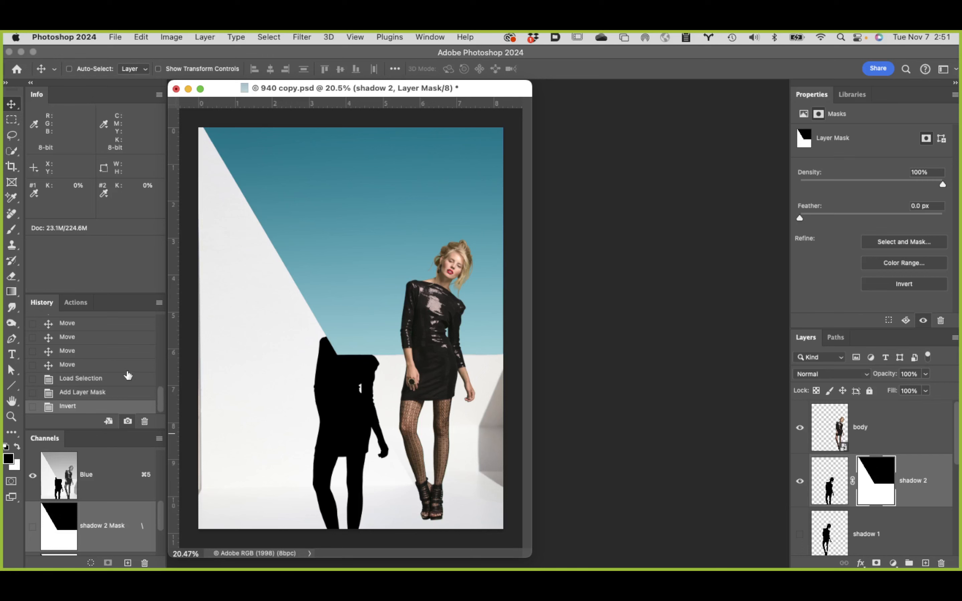
click(99, 364)
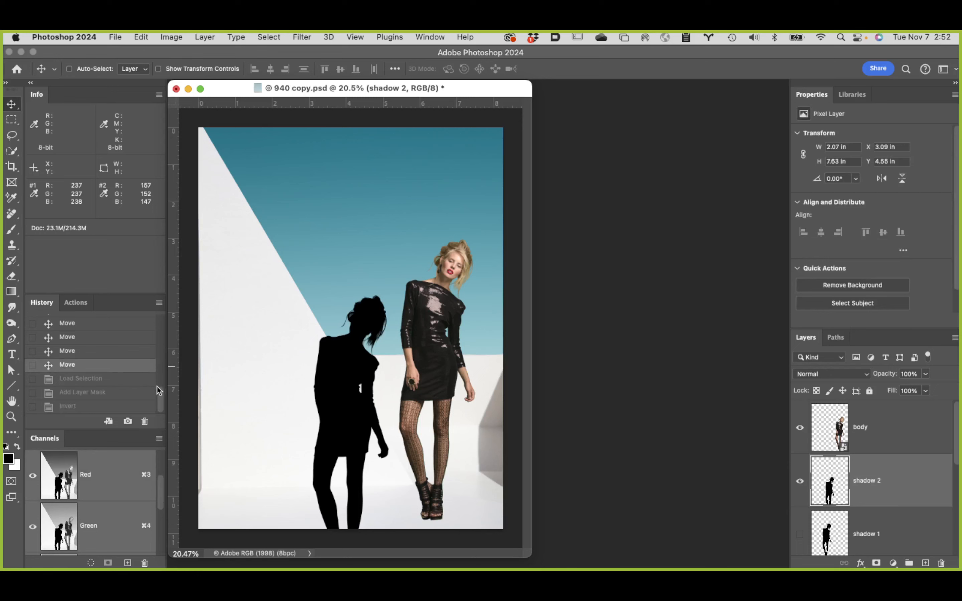
scroll(157, 386, up, 10)
click(139, 350)
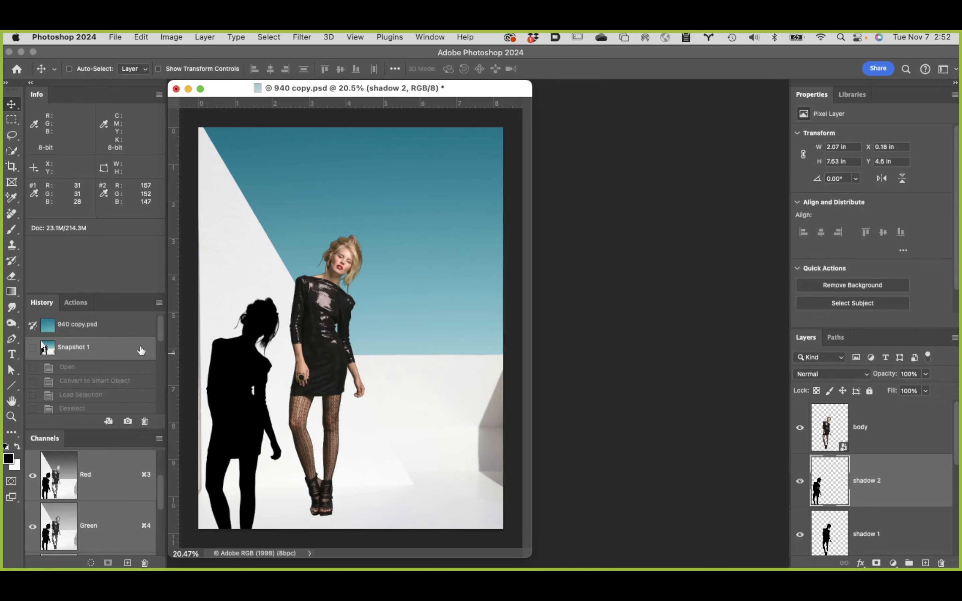
drag(161, 334, 165, 423)
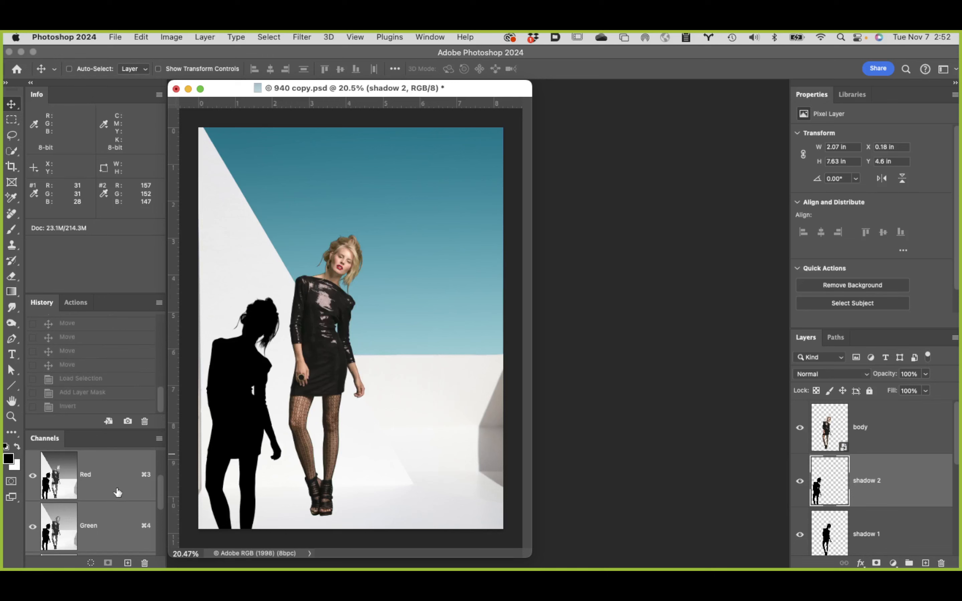
Step: Load the back wall channel as a selection and turn it into a layer mask on shadow 2
scroll(120, 489, down, 5)
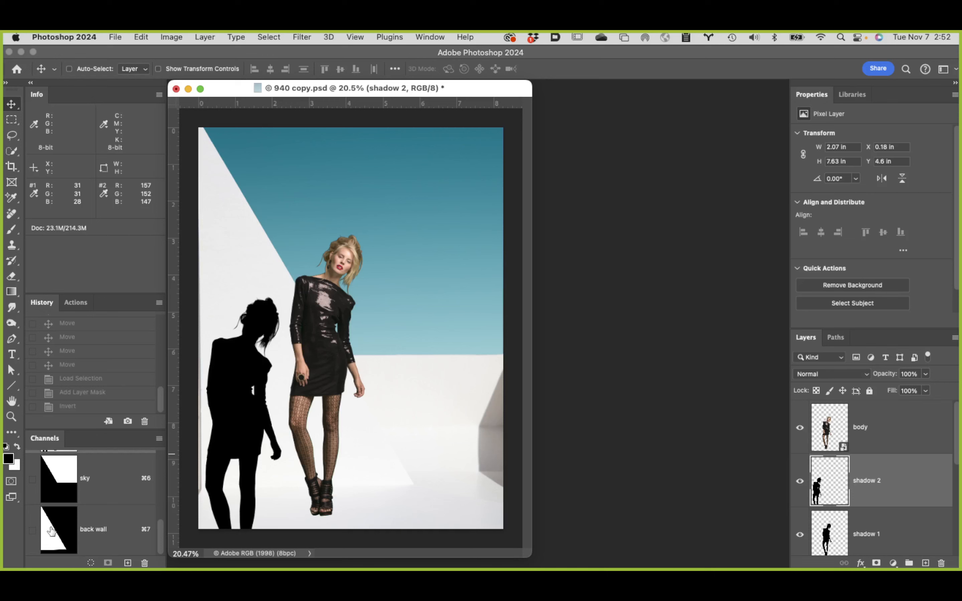
key(super)
super+click(46, 535)
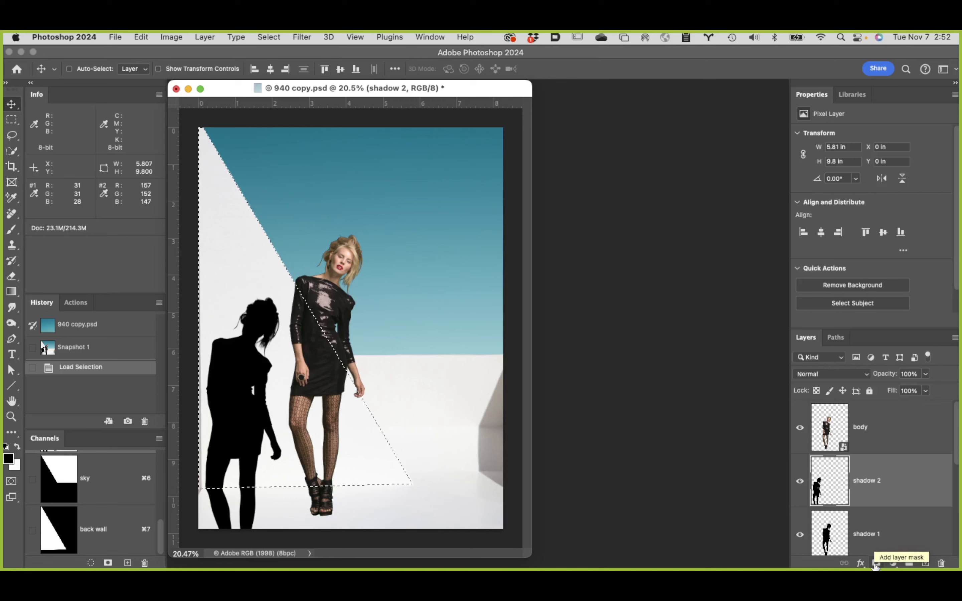
click(875, 563)
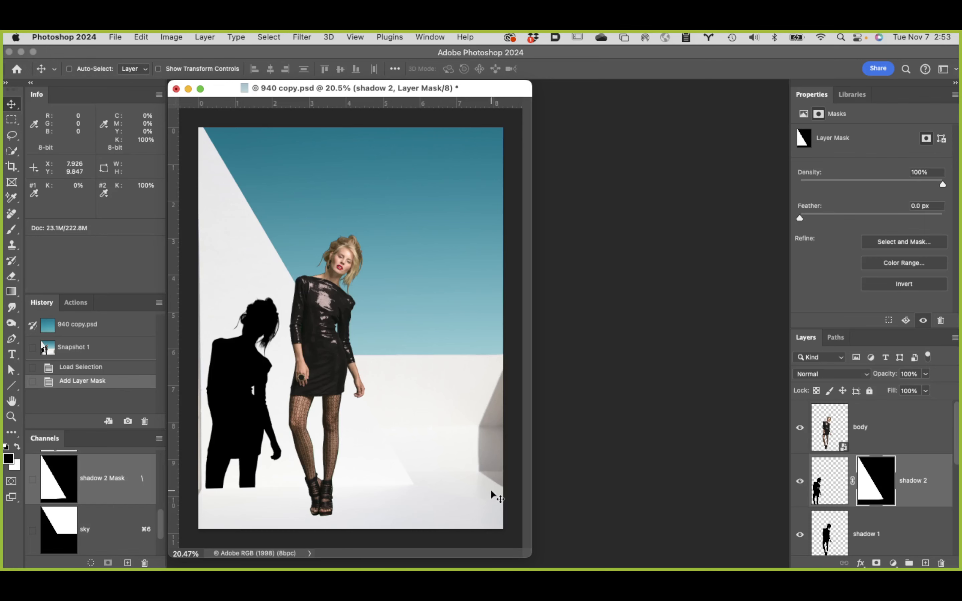
Step: Switch the document to full screen mode with the menu bar and make shadow 1 the active layer
key(f)
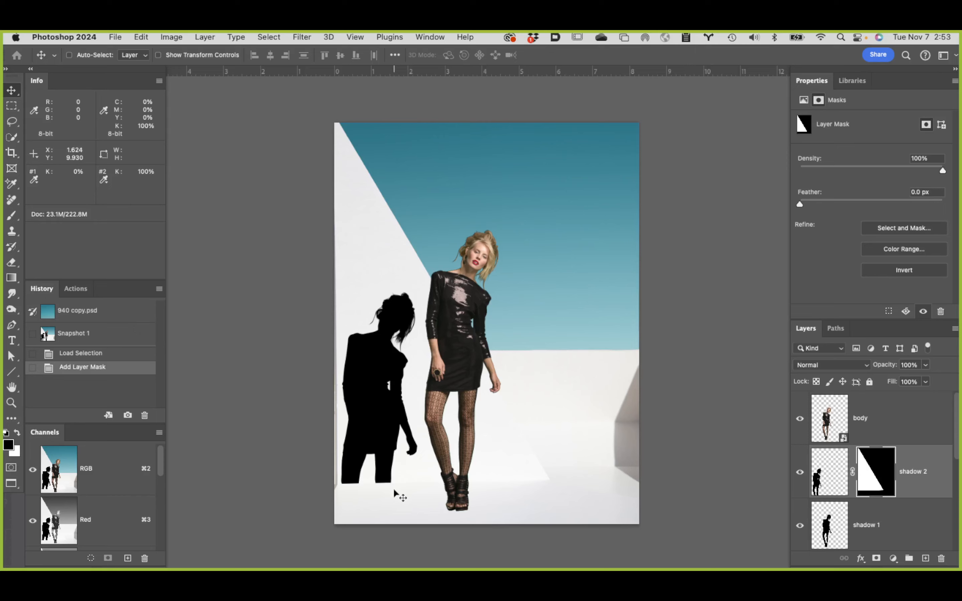
key(f)
key(f)
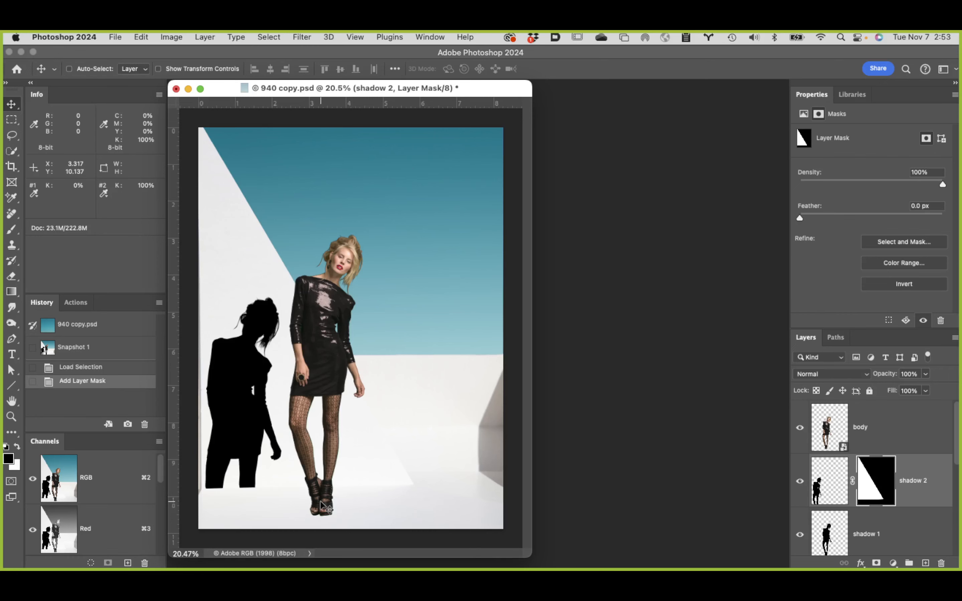
key(f)
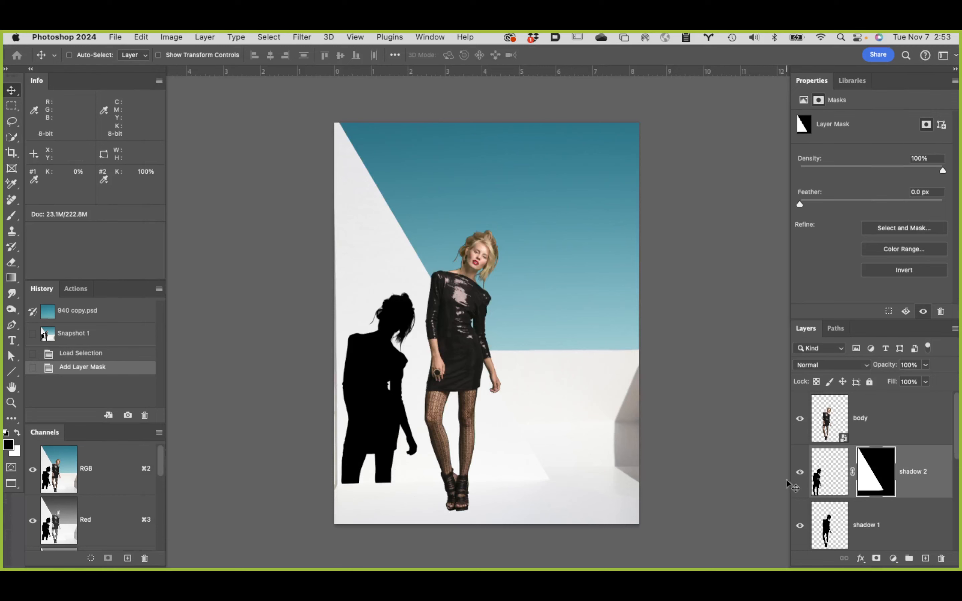
click(839, 528)
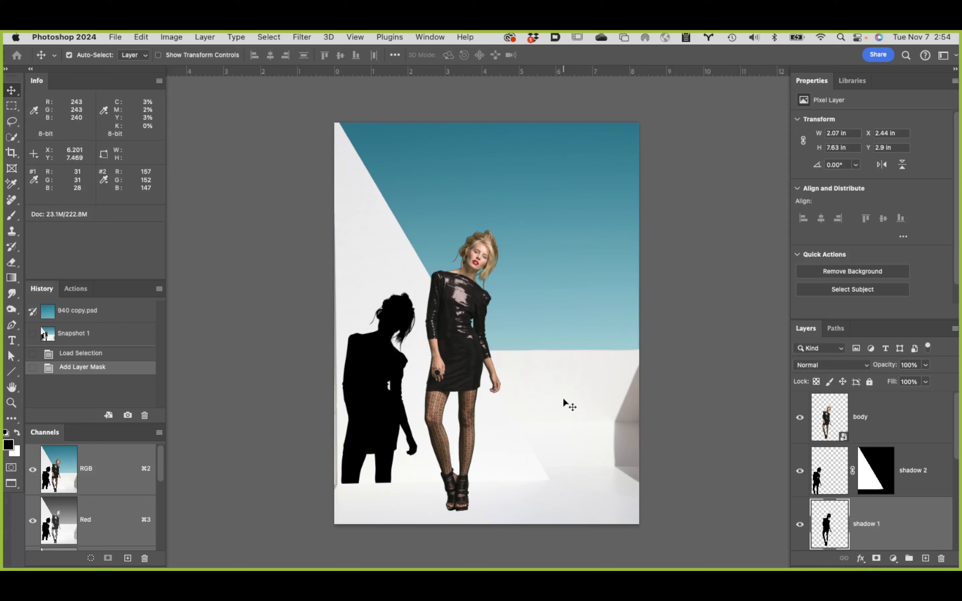
Step: Try rotating shadow 1 about -32.2° around its centre and shifting it back to the model's feet, and cancel the transform
key(super+t)
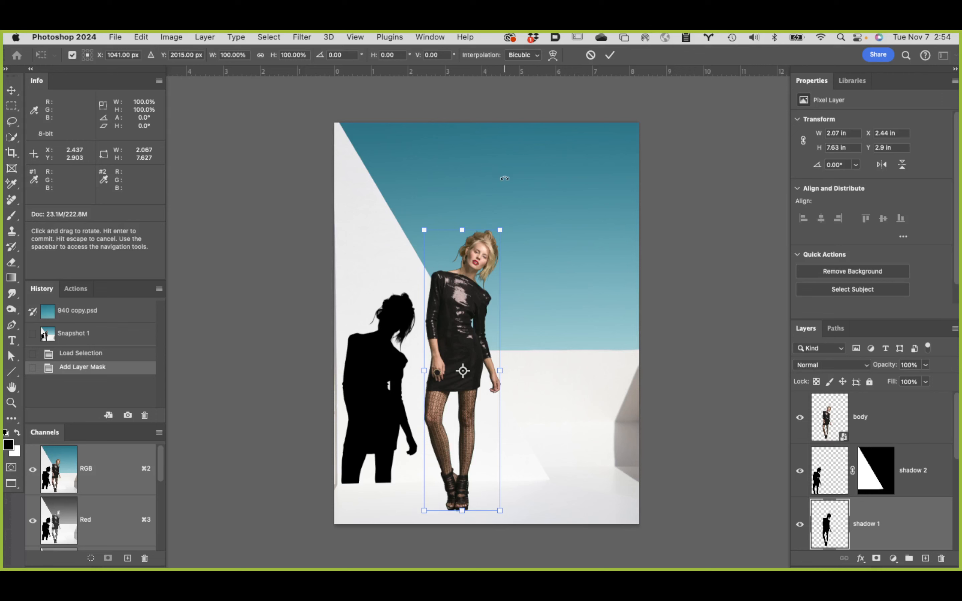
drag(516, 182, 413, 184)
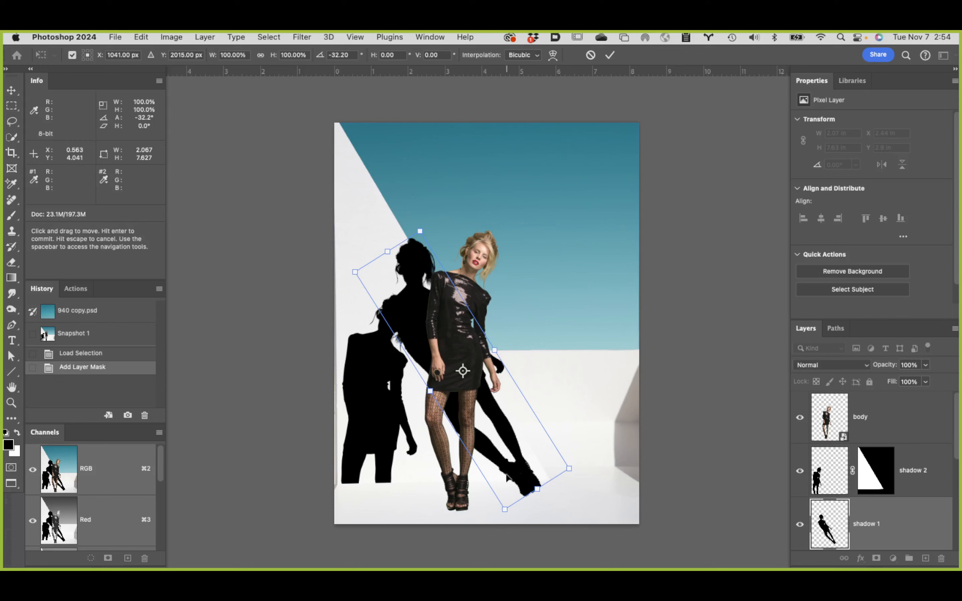
drag(528, 438, 458, 465)
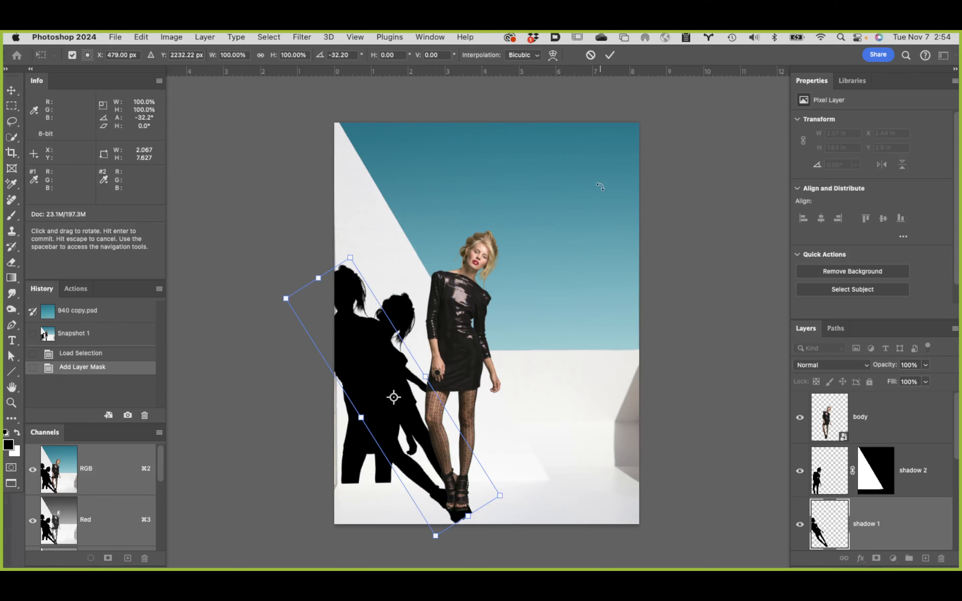
click(590, 56)
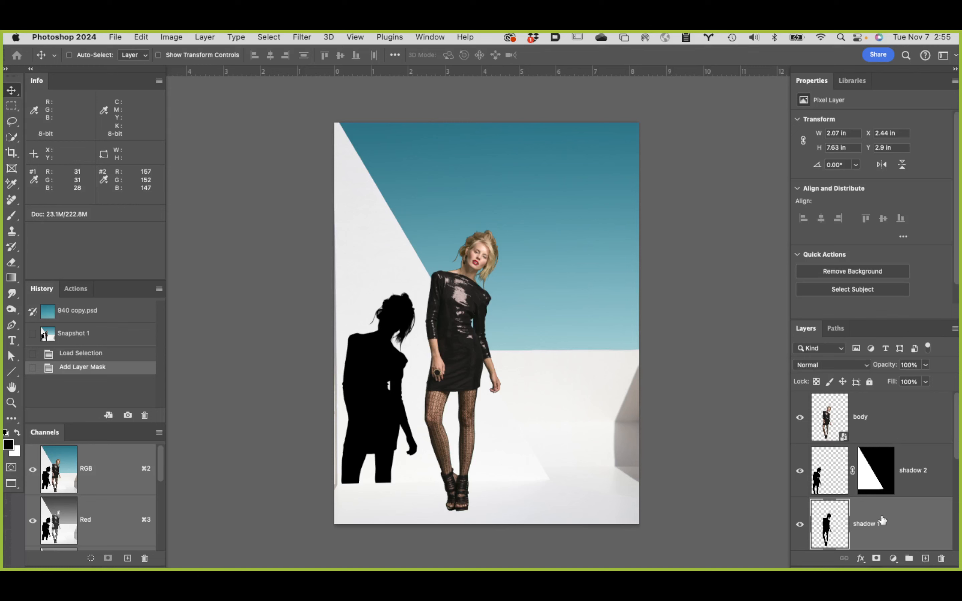
Step: Start a free transform on shadow 1 and place its reference point between the model's shoes, at about X 982.62 px, Y 3151.06 px
key(super+t)
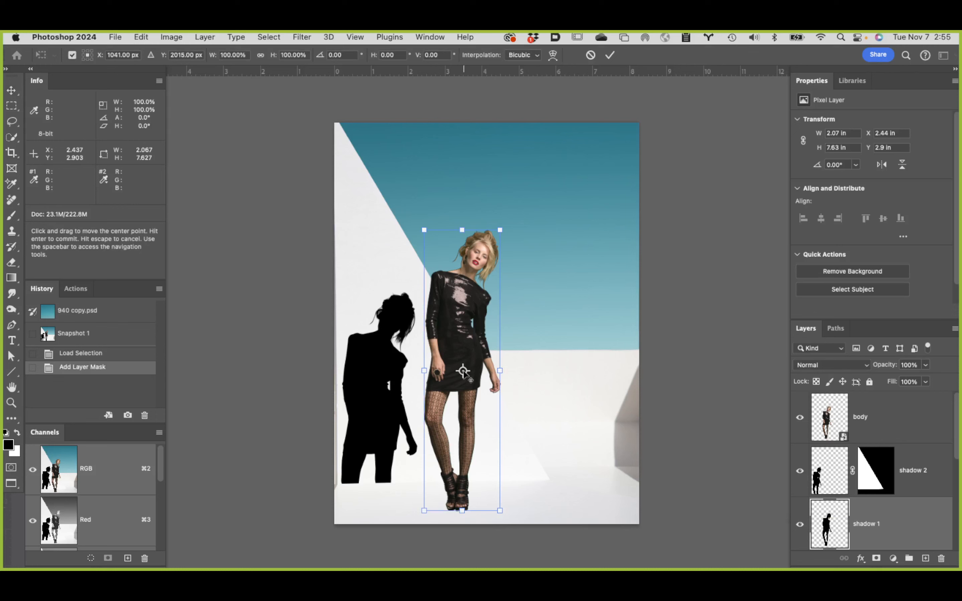
drag(462, 371, 455, 510)
super+click(456, 512)
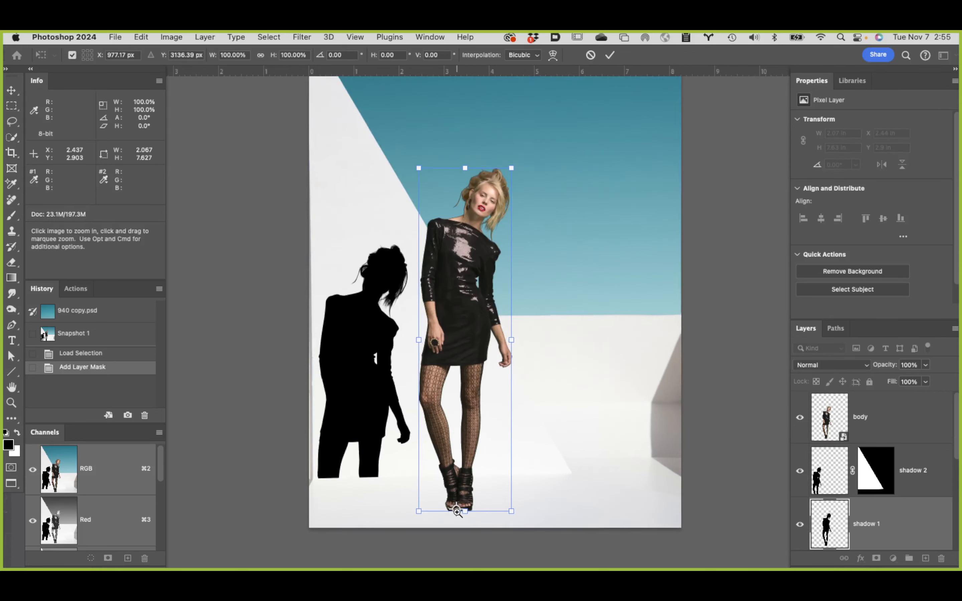
super+click(460, 515)
super+click(461, 516)
super+click(461, 516)
super+click(461, 516)
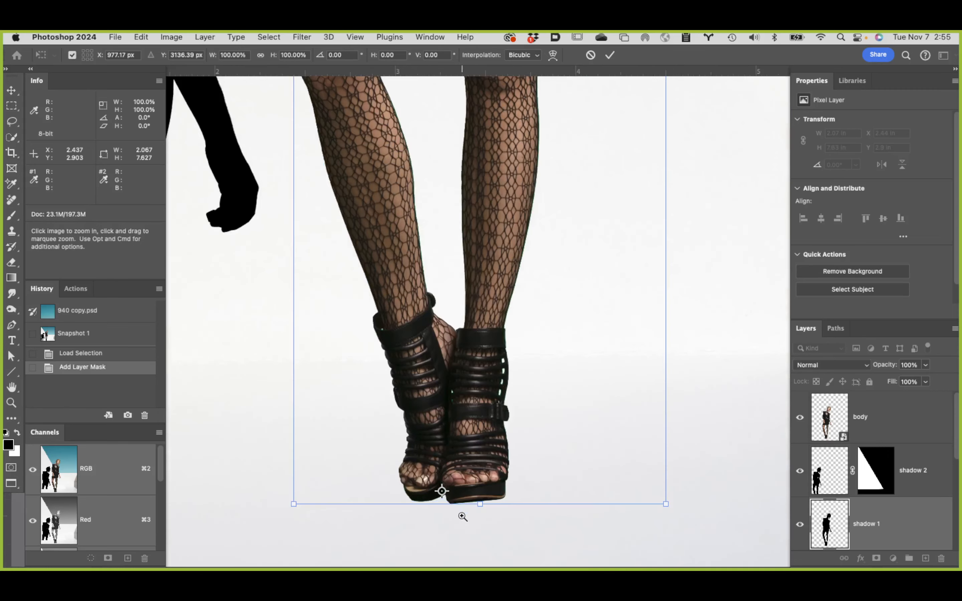
drag(442, 491, 445, 501)
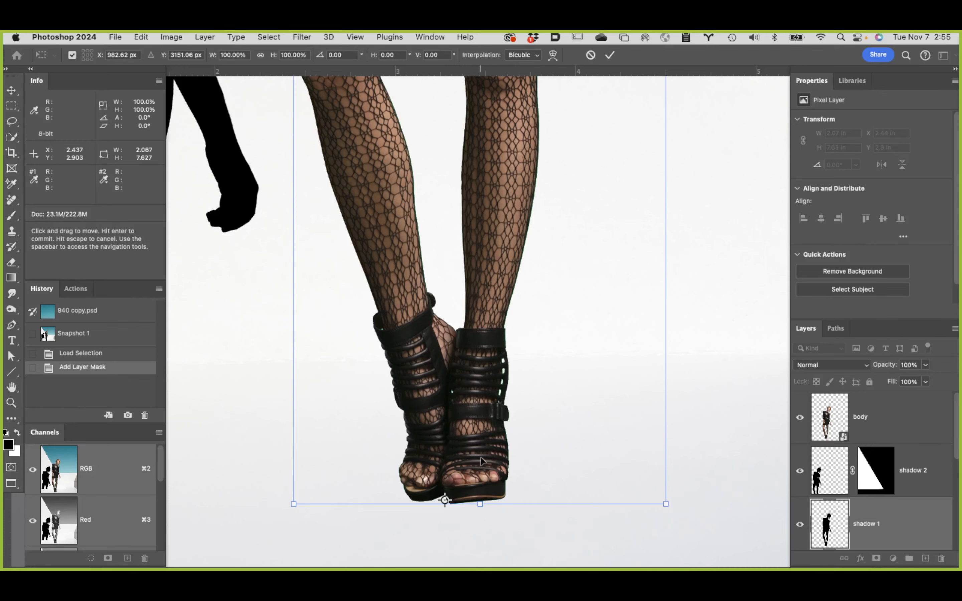
Step: Rotate the shadow 1 silhouette about -62.16° around the feet so it falls across the floor to the model's left
alt+click(445, 436)
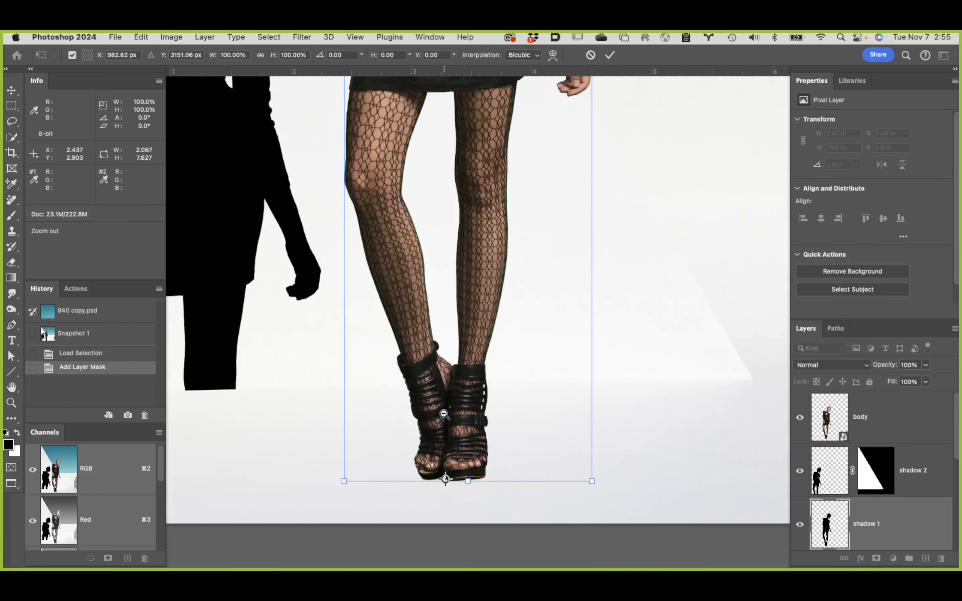
alt+click(444, 414)
alt+click(449, 411)
alt+click(454, 411)
alt+click(451, 412)
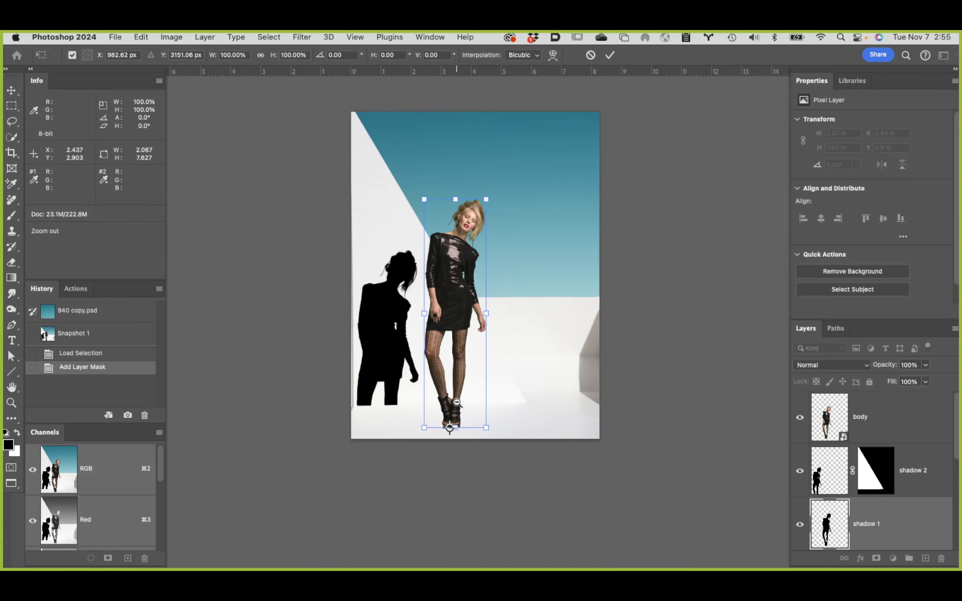
click(452, 287)
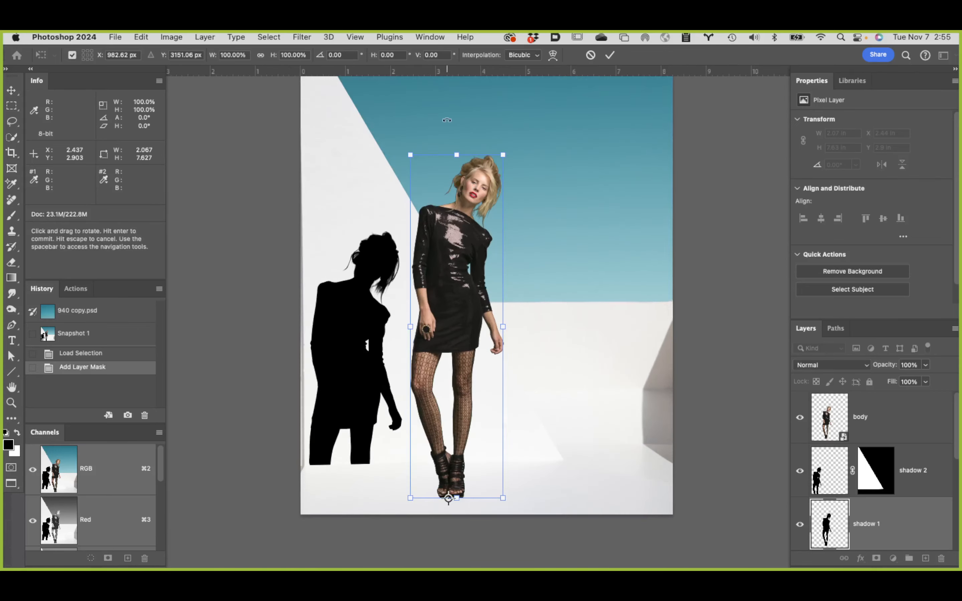
drag(416, 117, 127, 317)
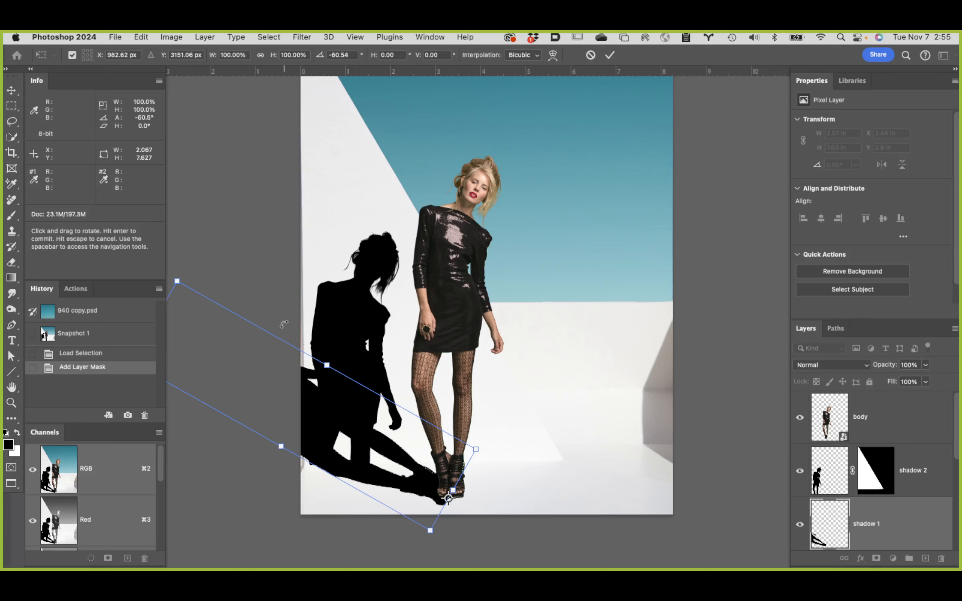
drag(251, 259, 245, 266)
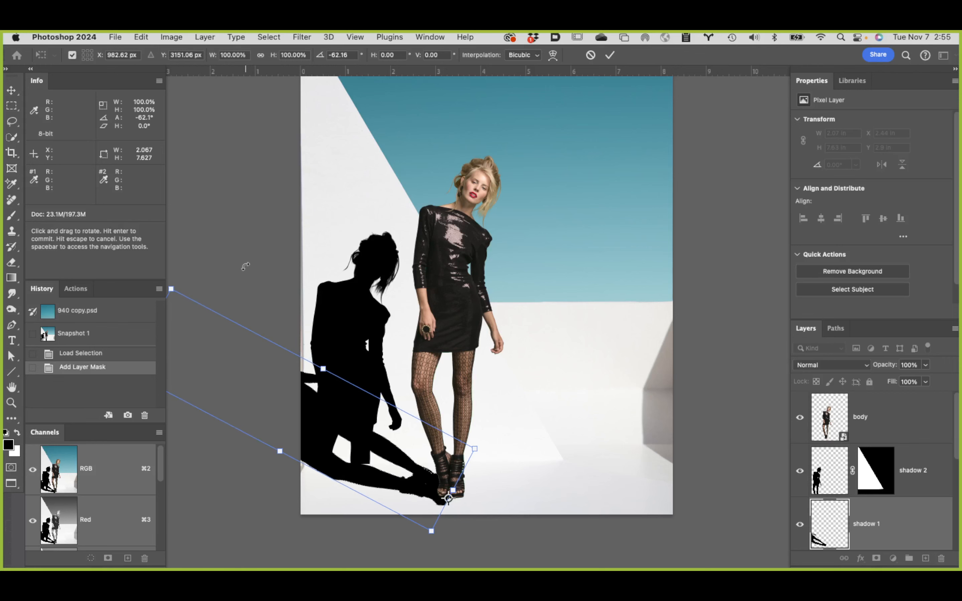
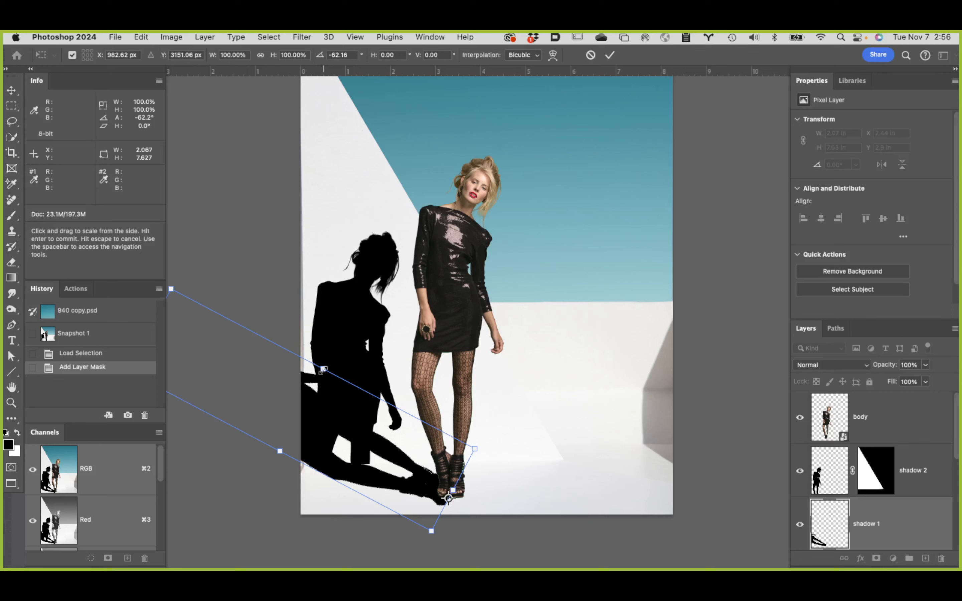
Step: Narrow shadow 1 to about 46.45% width and rotate it to about -65.67° around the feet
drag(323, 370, 313, 387)
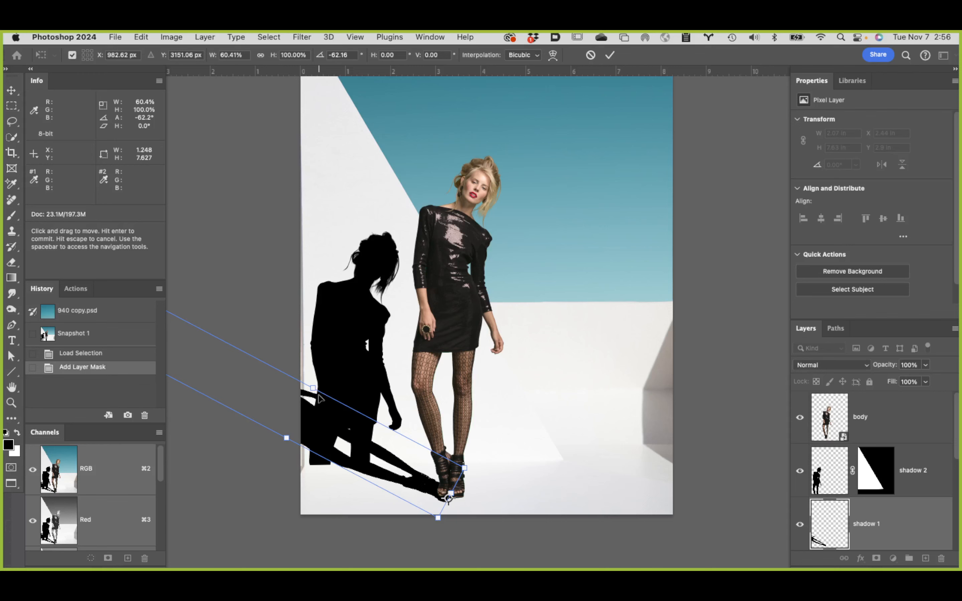
key(space)
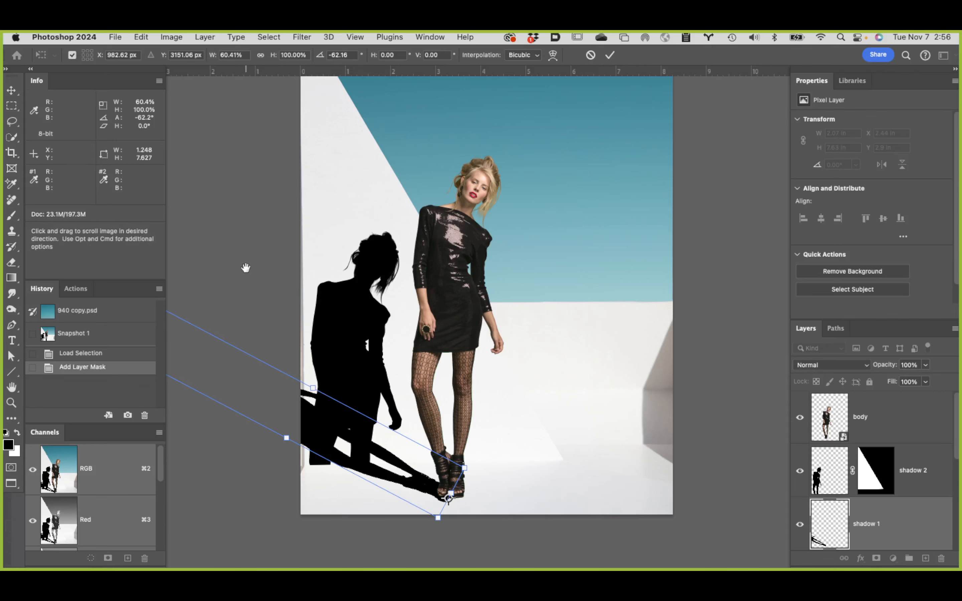
drag(246, 267, 346, 249)
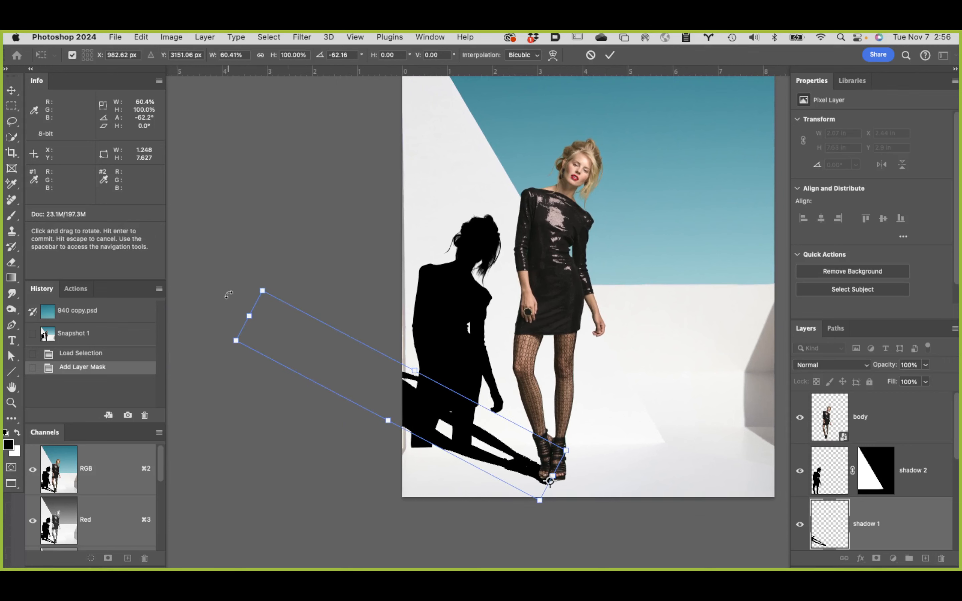
drag(231, 278, 223, 298)
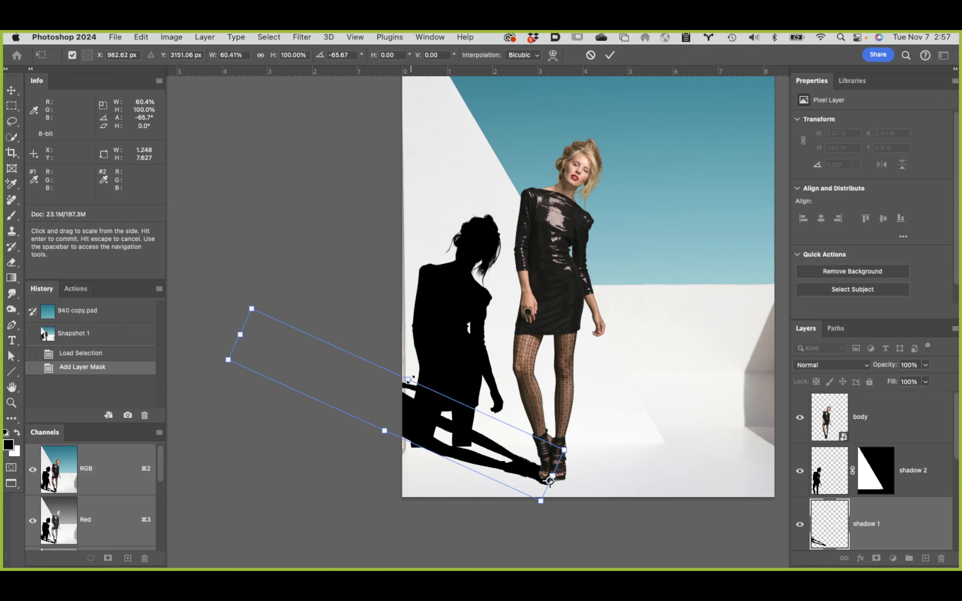
drag(409, 380, 406, 387)
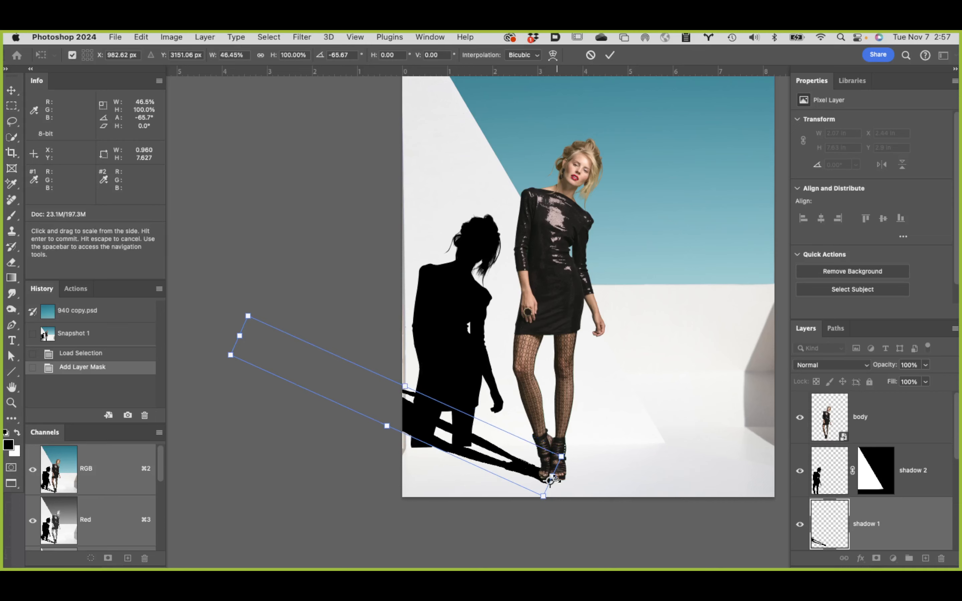
Step: Move shadow 1 slightly upward so its feet meet the soles of the model's shoes
super+click(561, 482)
super+click(561, 483)
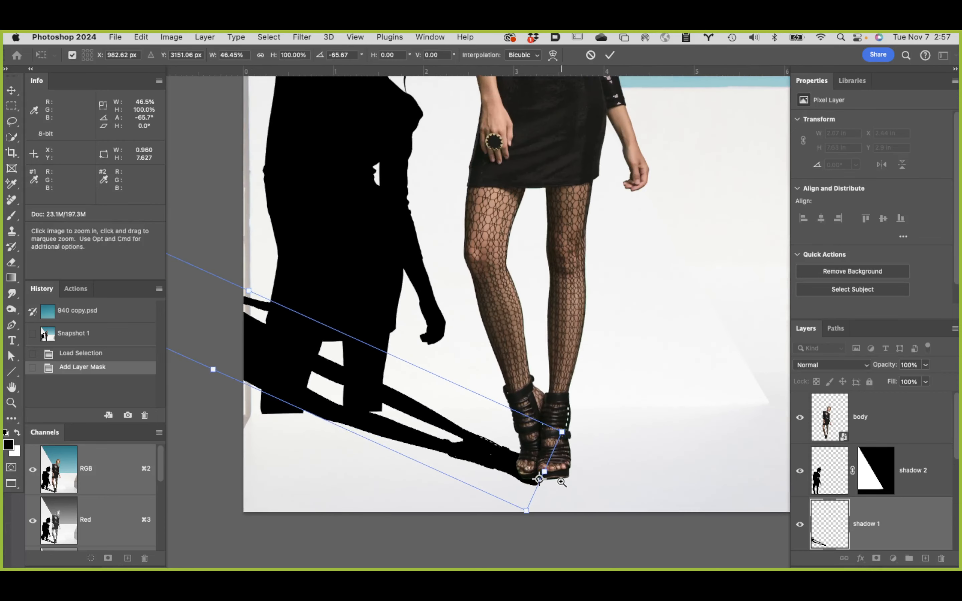
super+click(561, 482)
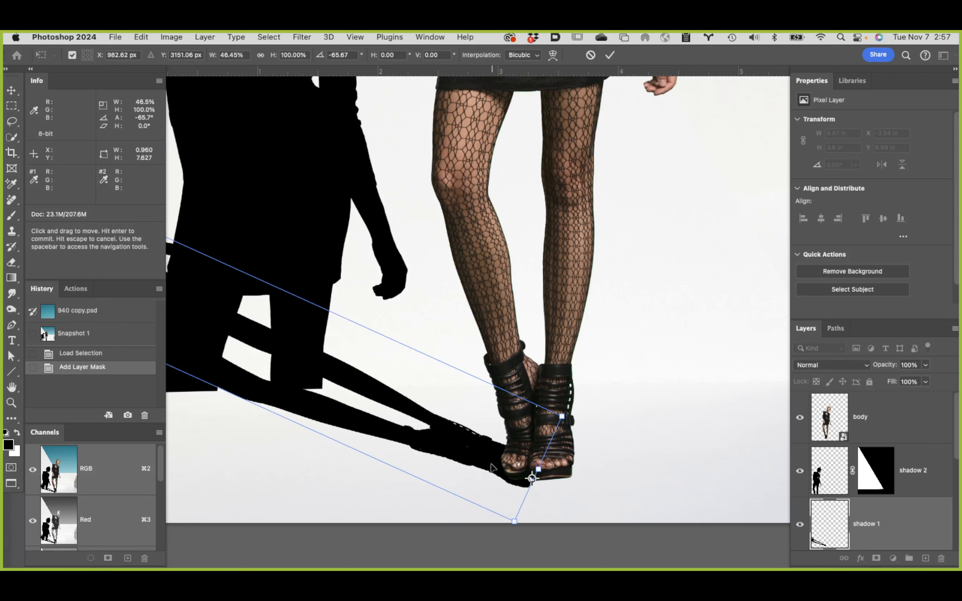
drag(492, 469, 494, 461)
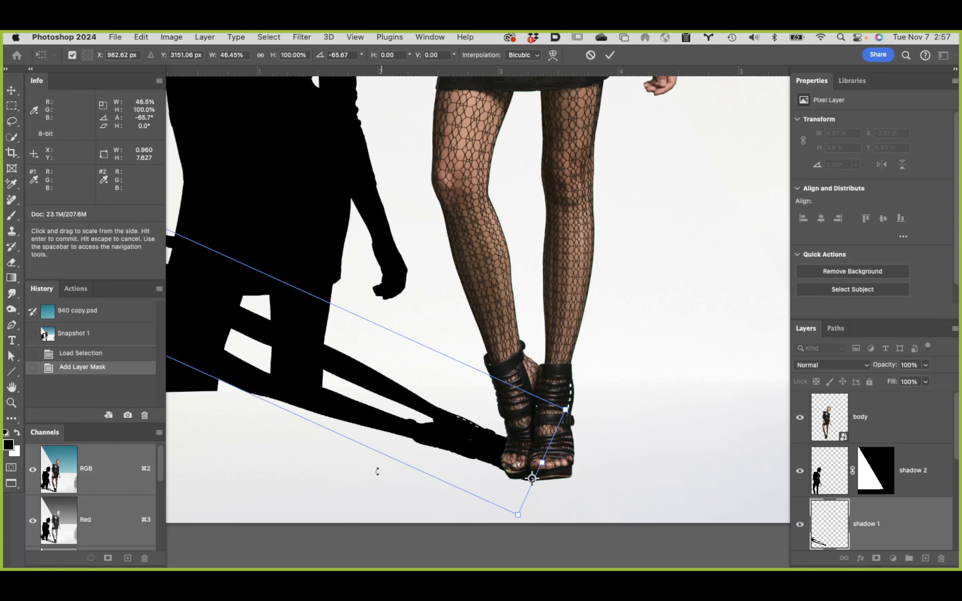
Step: Rotate shadow 1 further to about -72.84° around the feet and narrow its width to about 38.55%
alt+click(401, 275)
alt+click(391, 283)
alt+click(385, 288)
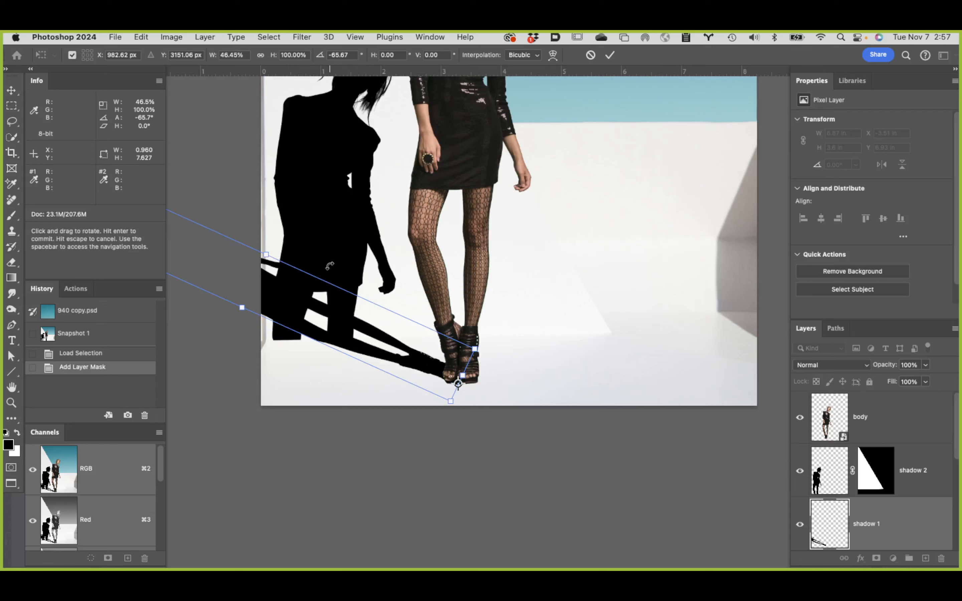
drag(429, 275, 586, 356)
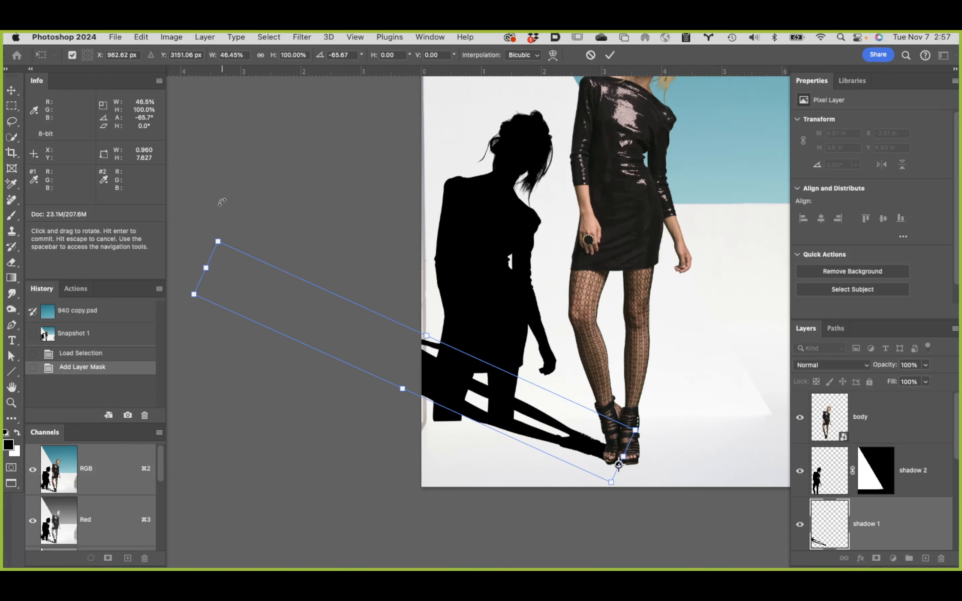
drag(221, 199, 194, 234)
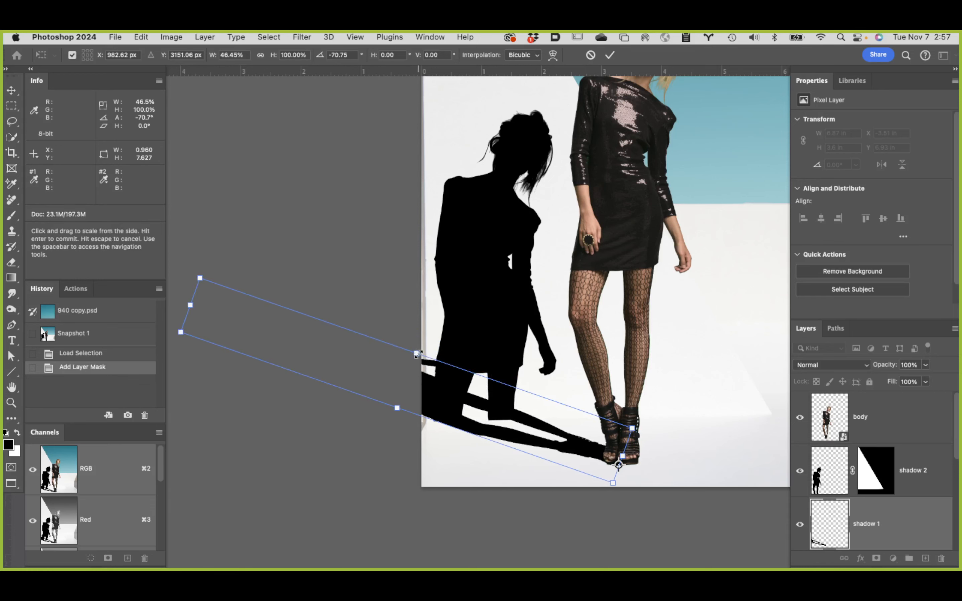
drag(416, 353, 414, 361)
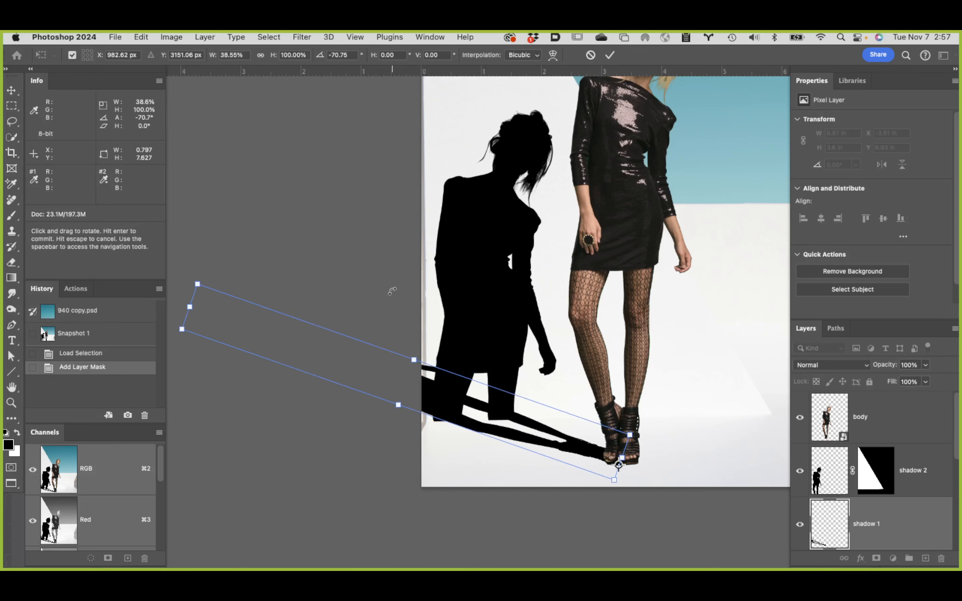
drag(357, 240, 353, 248)
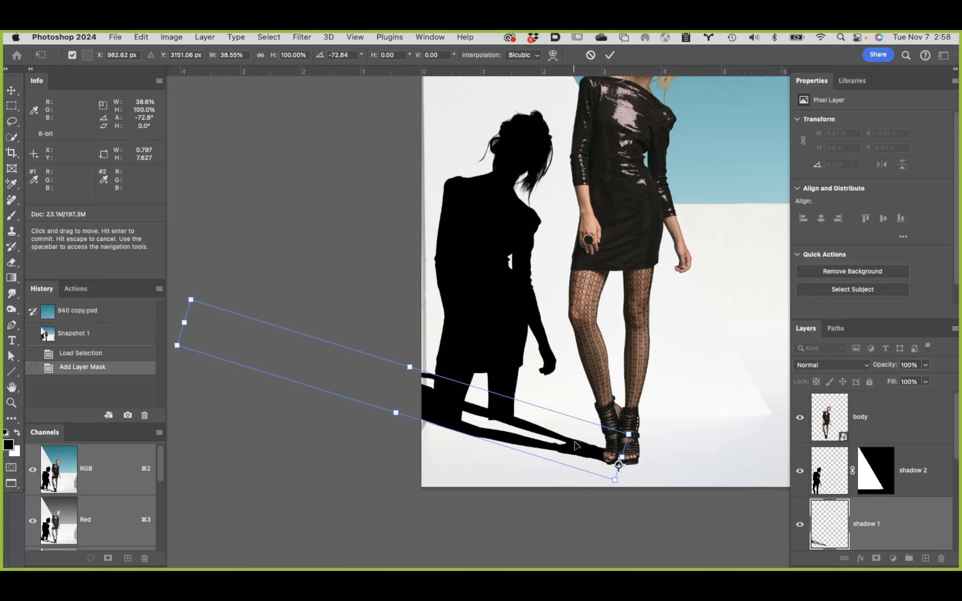
Step: Fine-tune the position of the flattened shadow 1 against the model's shoes
key(super+space)
click(638, 457)
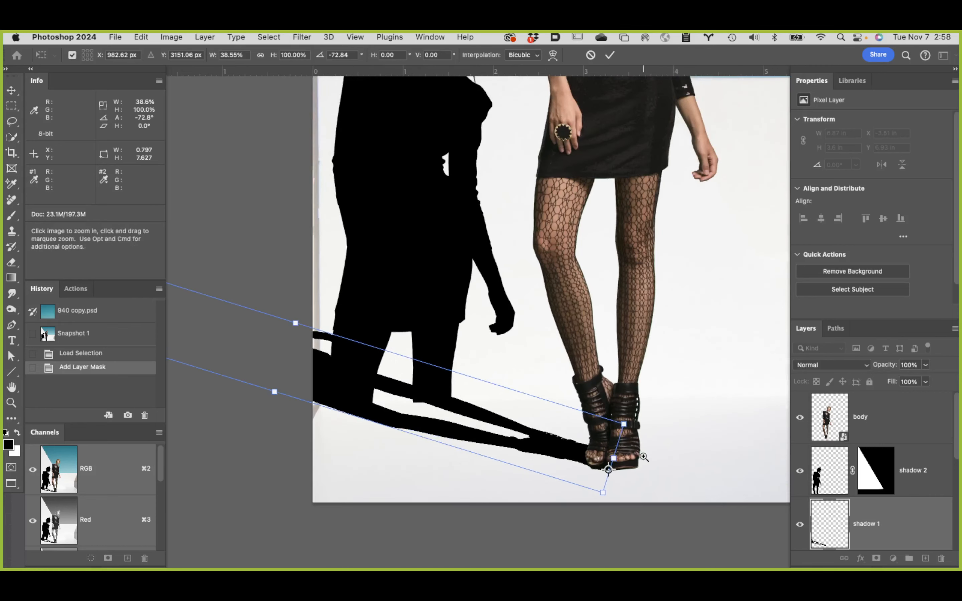
click(638, 457)
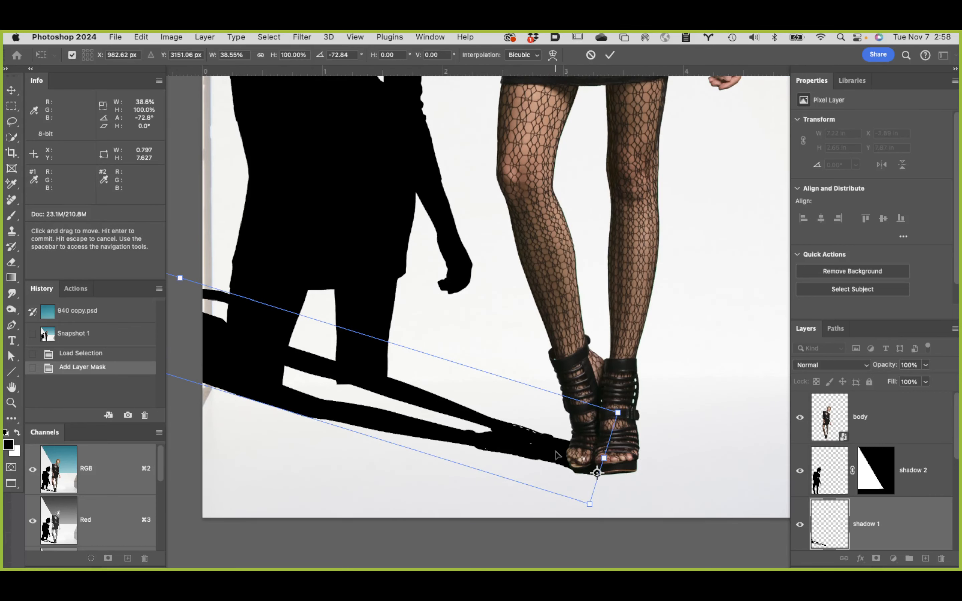
drag(560, 455, 556, 457)
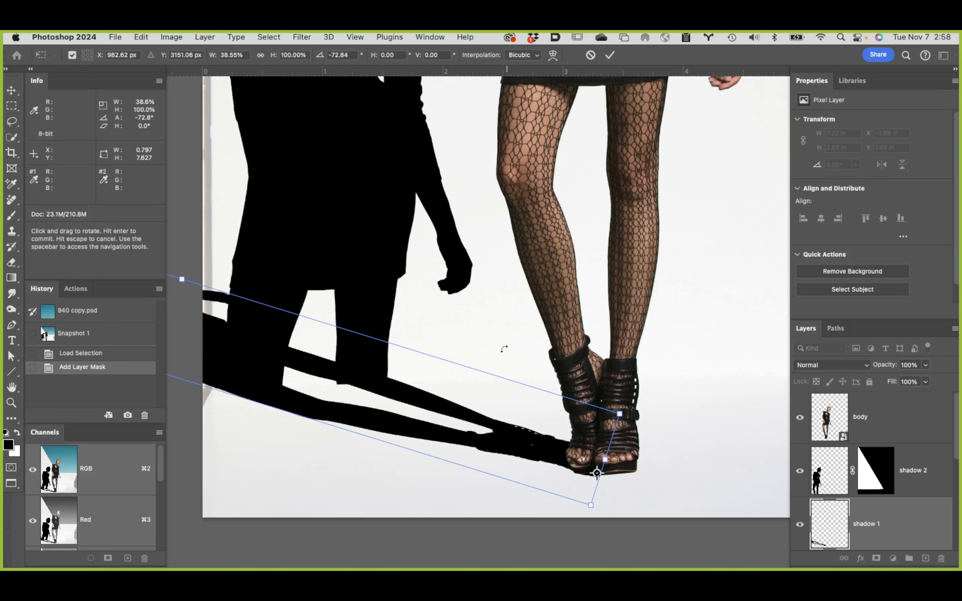
Step: Try a slight extra rotation of shadow 1, undo it, and commit the free transform
drag(523, 314, 627, 288)
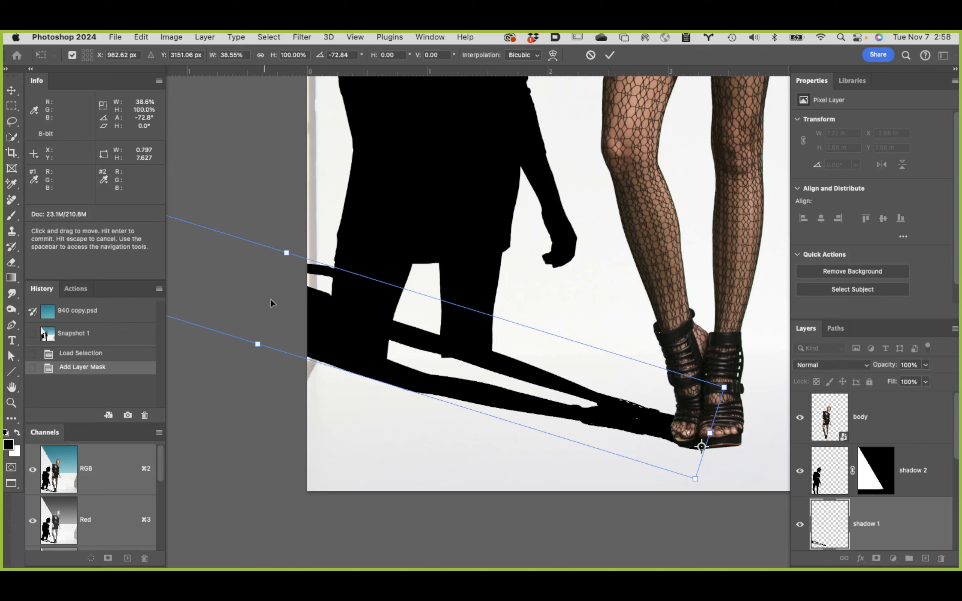
scroll(278, 294, left, 5)
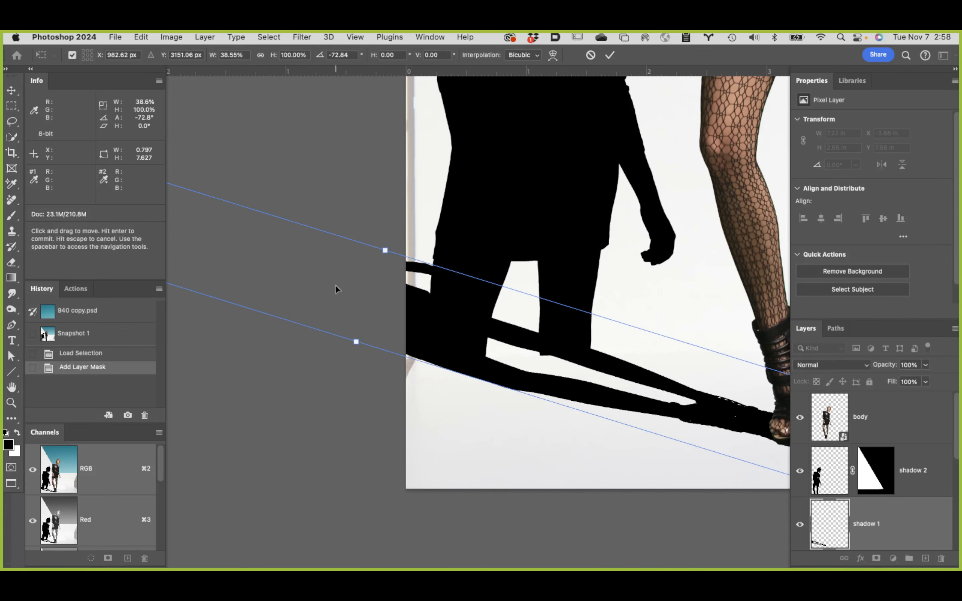
alt+click(336, 288)
alt+click(336, 287)
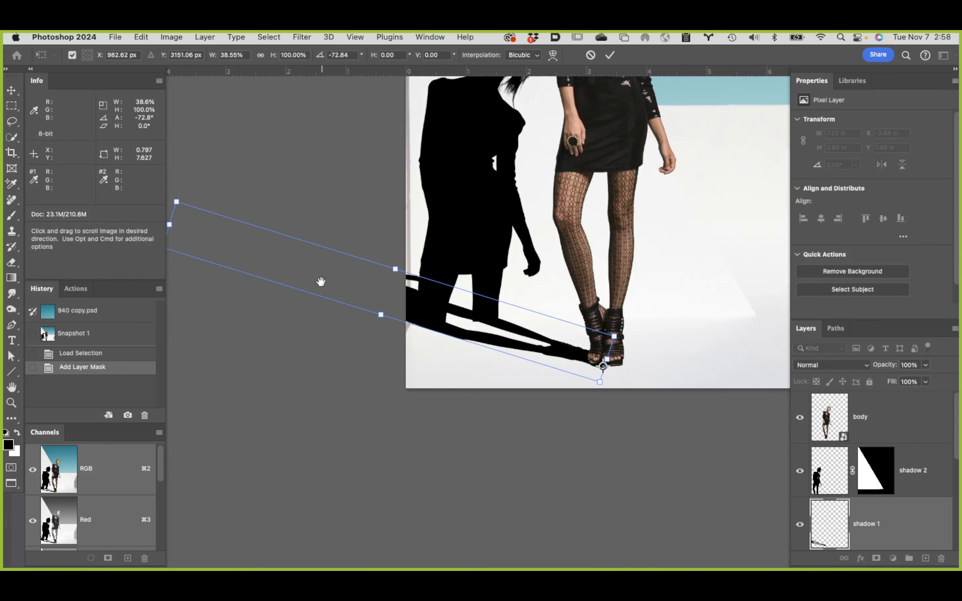
drag(352, 196, 415, 209)
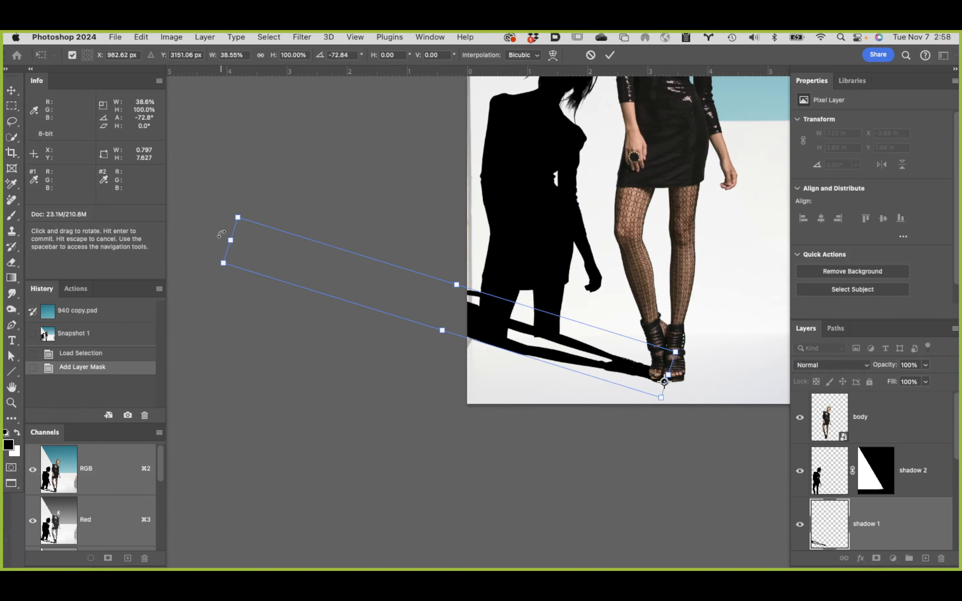
drag(222, 234, 227, 231)
key(super+z)
click(609, 56)
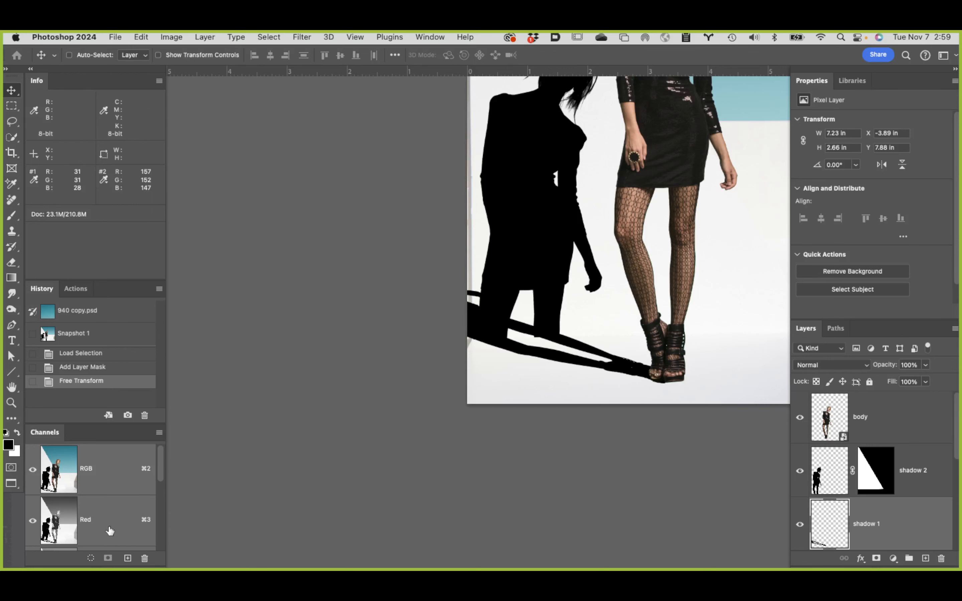
Step: Load the back wall channel as a selection, add it as shadow 1's layer mask, and invert the mask
scroll(110, 531, down, 5)
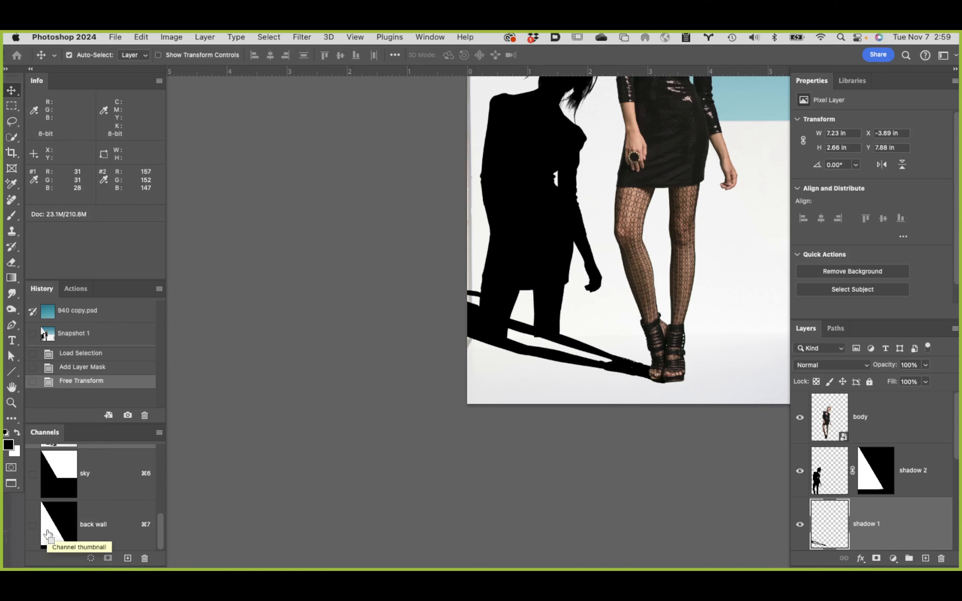
super+click(48, 534)
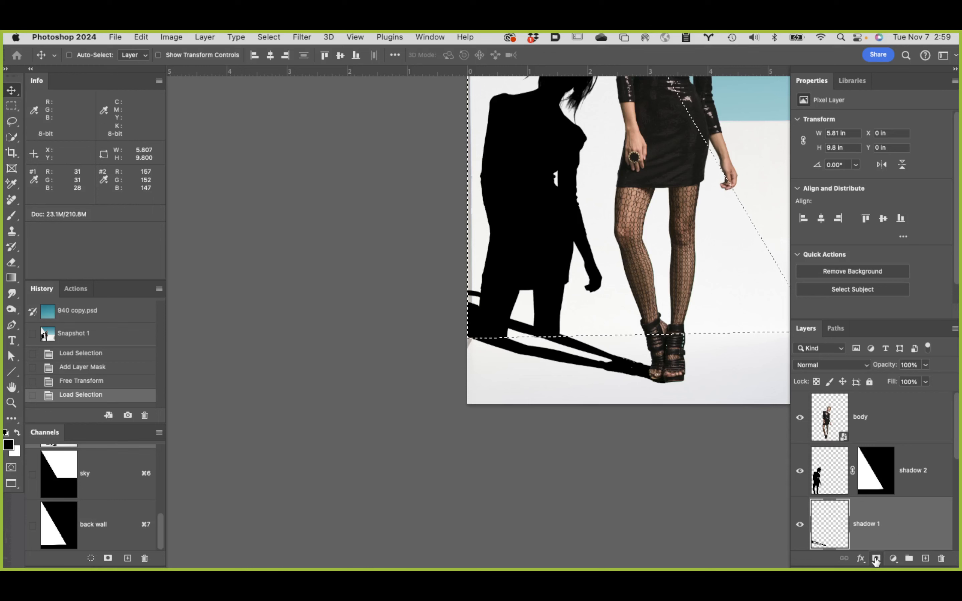
click(876, 558)
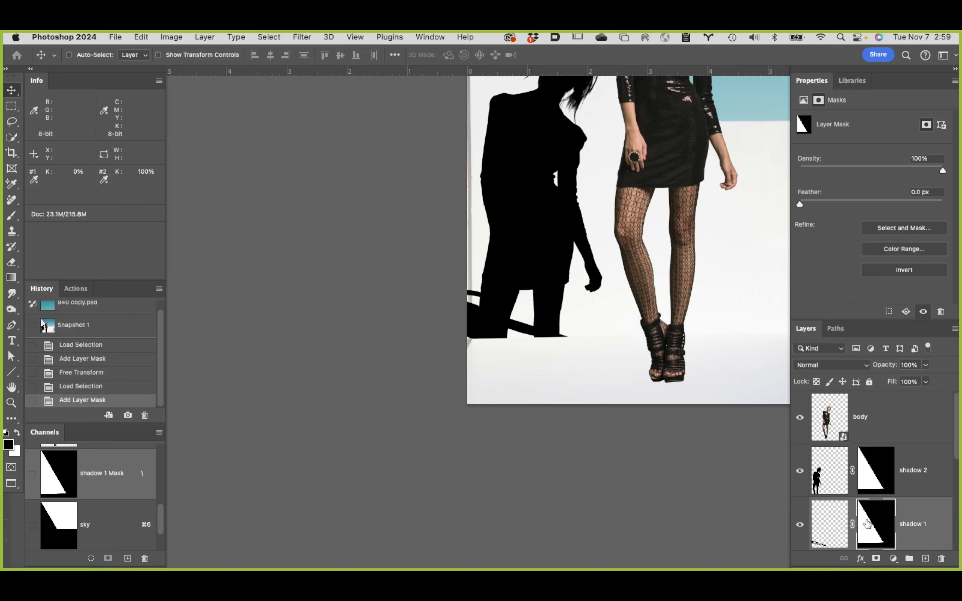
key(super+i)
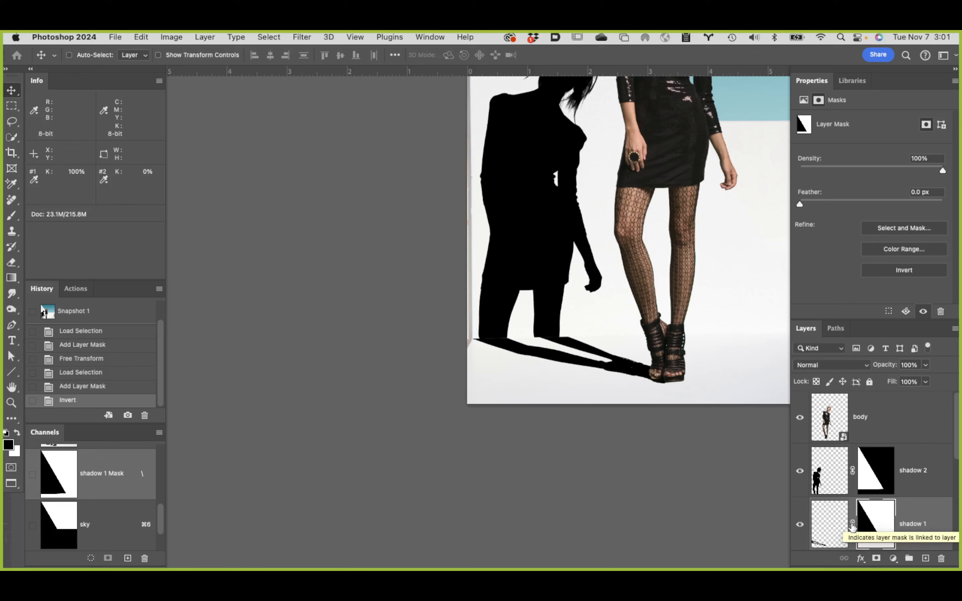
Step: Unlink the mask from shadow 1 and start a custom Warp transform on the layer's pixels
click(852, 526)
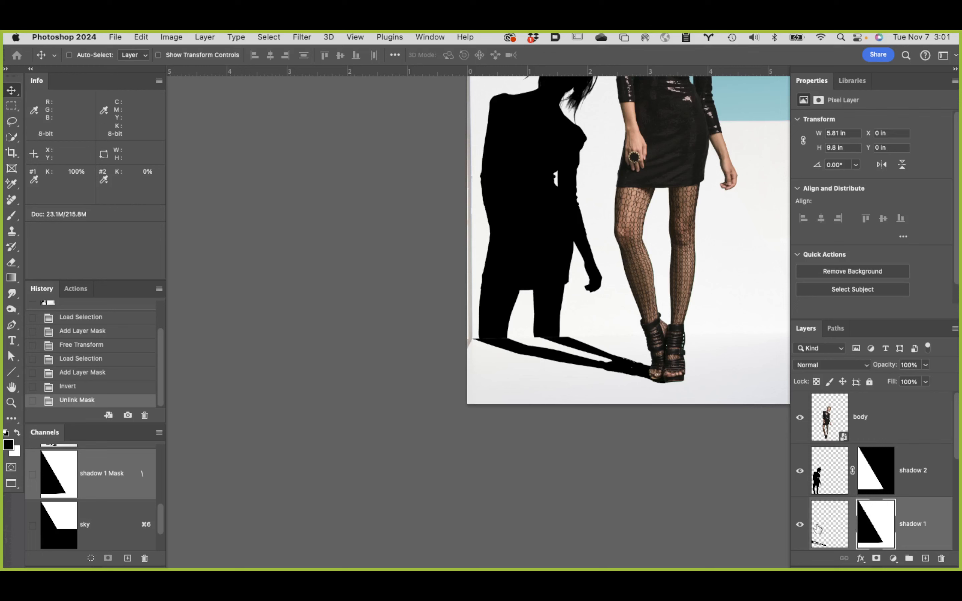
click(827, 523)
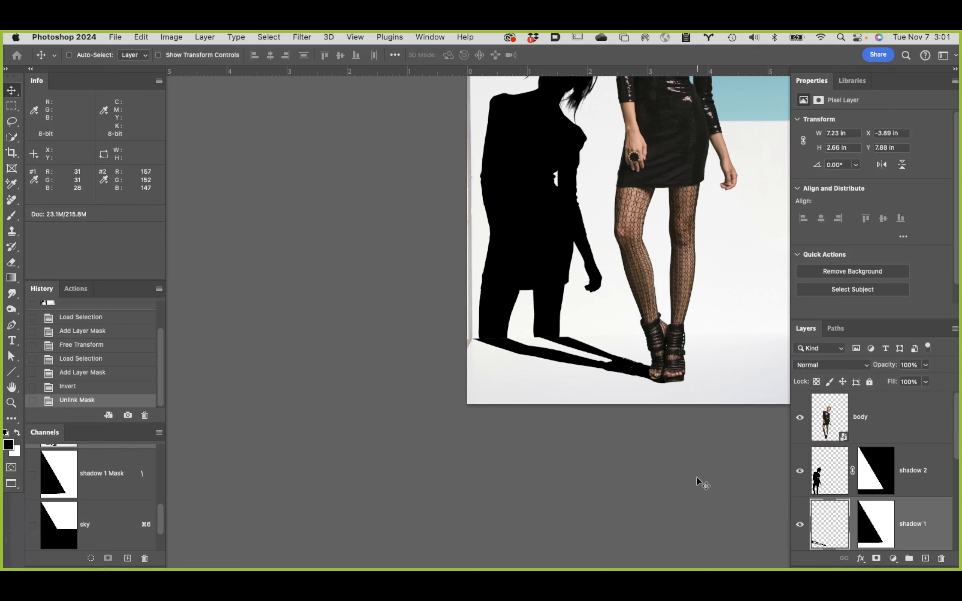
key(super+t)
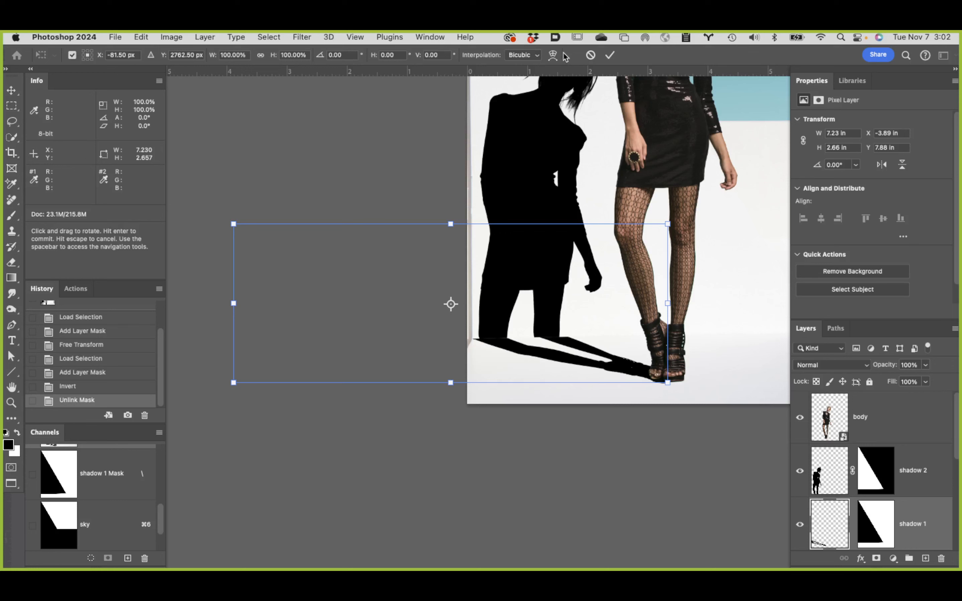
click(554, 56)
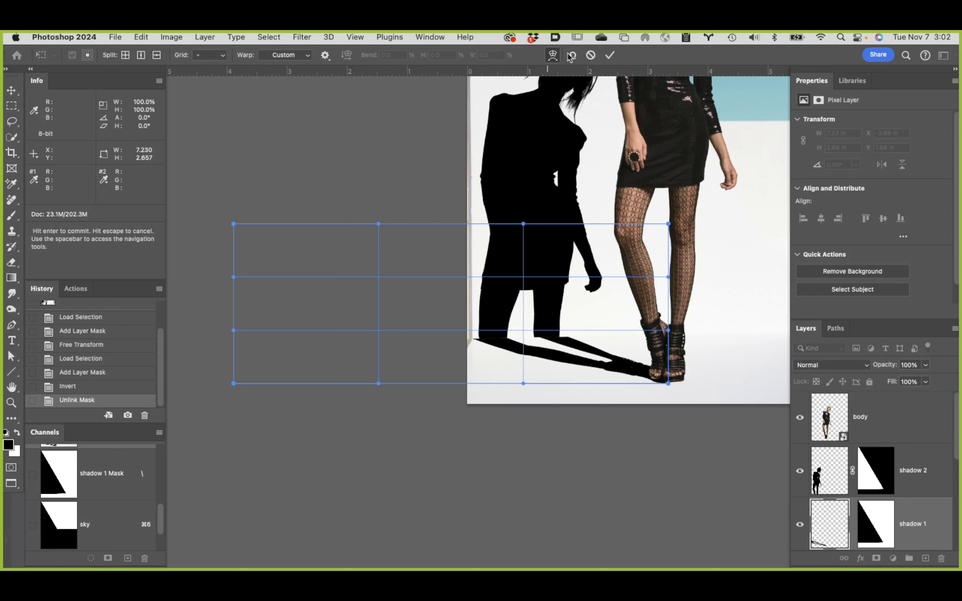
click(141, 36)
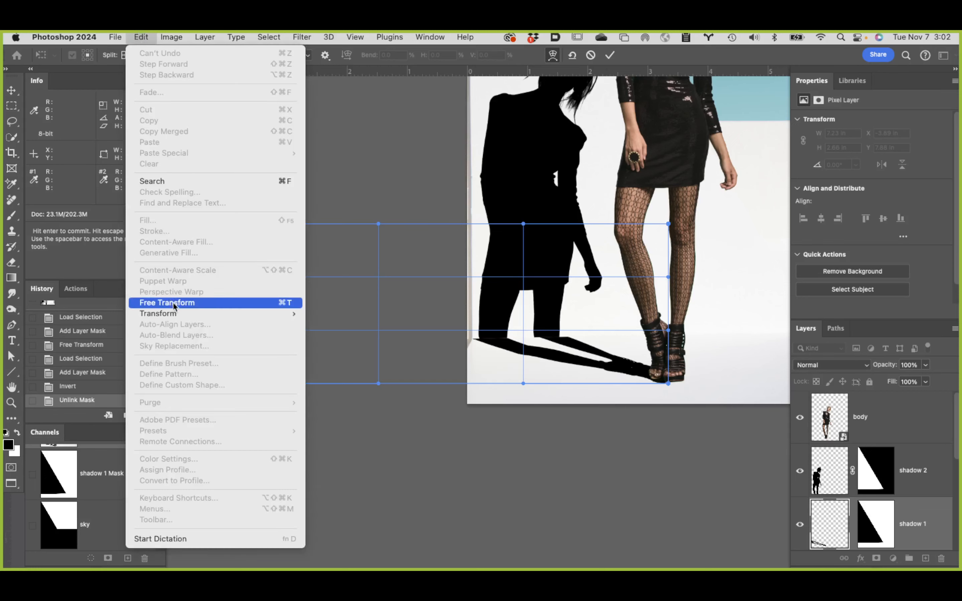
mouse_move(173, 316)
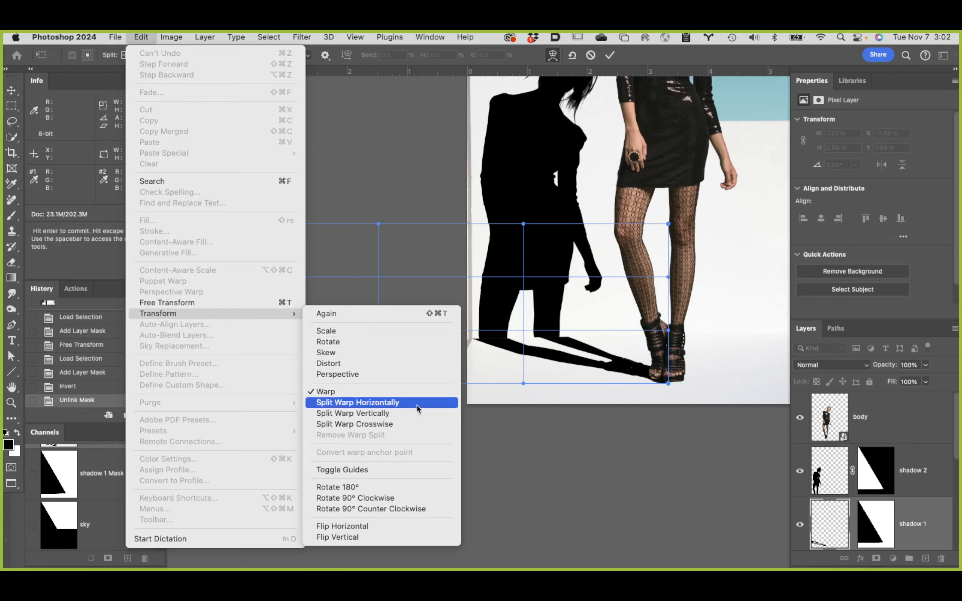
click(549, 445)
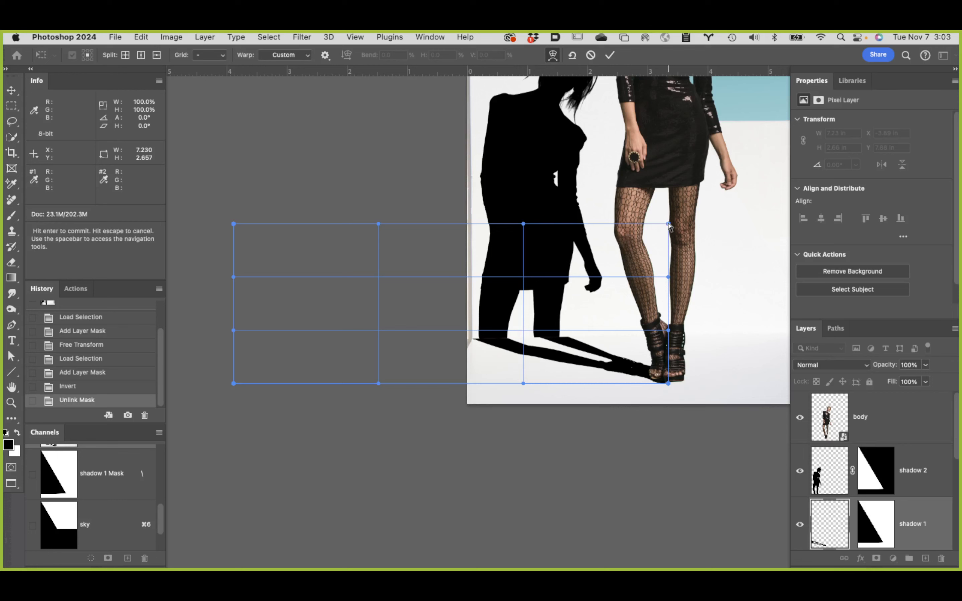
Step: Warp shadow 1 by lowering the mesh's upper-right corner slightly and bending its right side so the legs approach shadow 2's legs
mouse_move(667, 225)
mouse_down()
mouse_move(621, 232)
mouse_move(668, 230)
mouse_up()
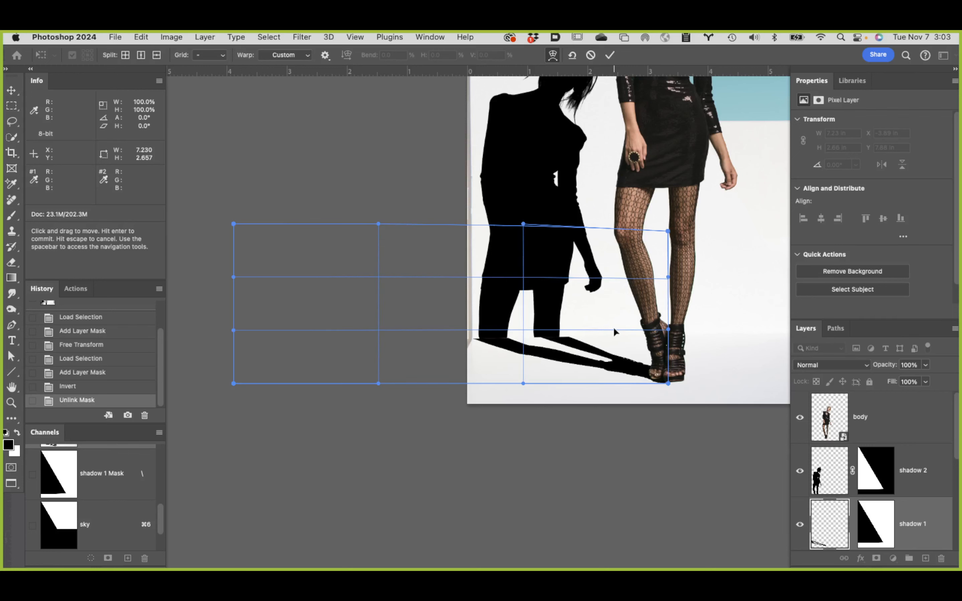
drag(613, 327, 590, 324)
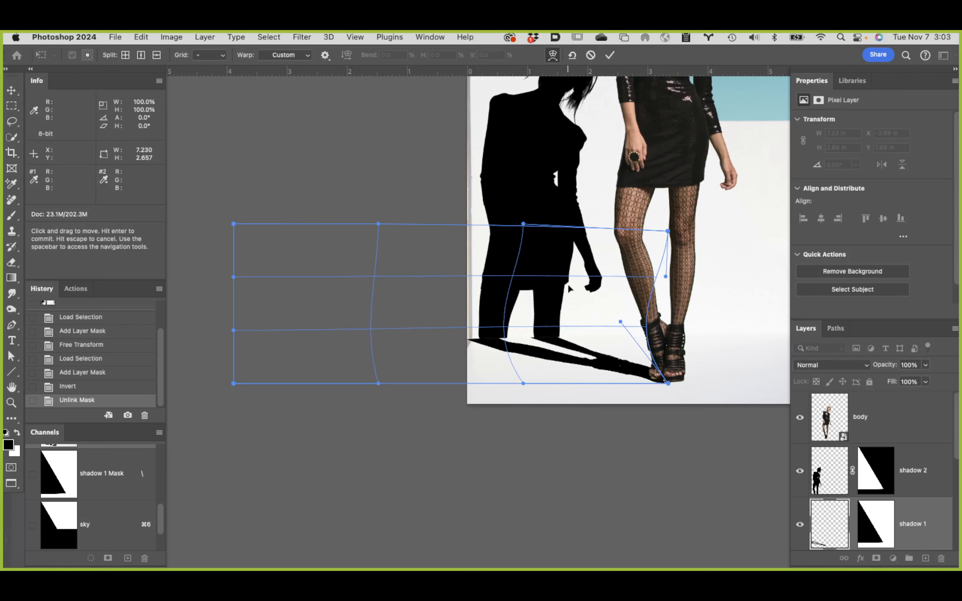
super+click(564, 338)
super+click(565, 344)
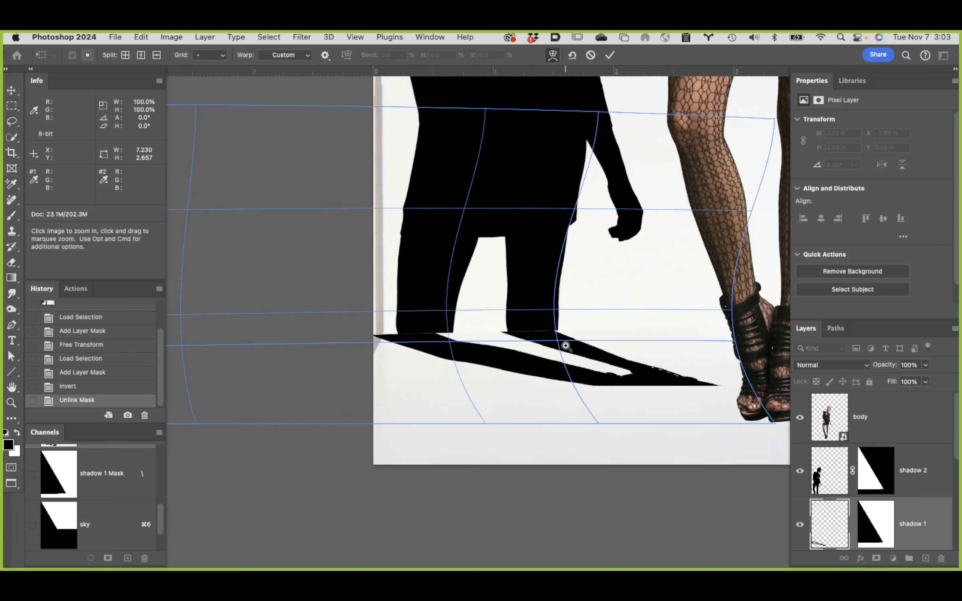
super+click(565, 345)
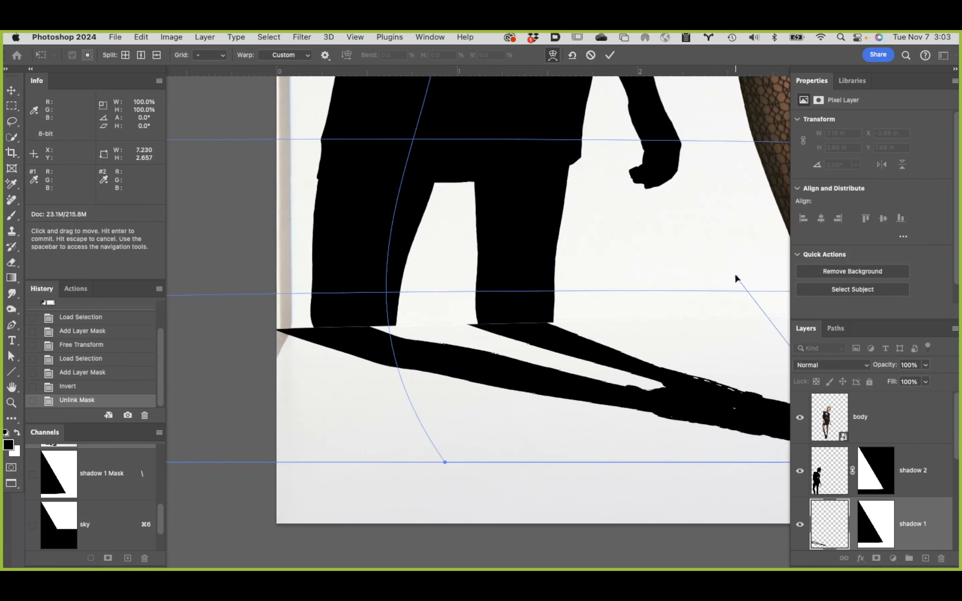
drag(735, 275, 748, 271)
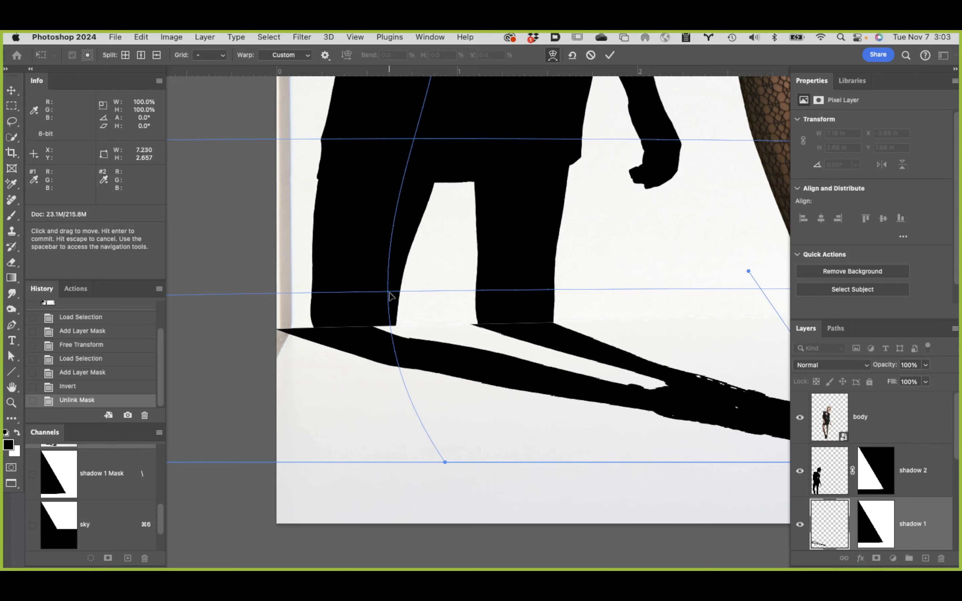
Step: Shift the mesh interior near the left leg rightward, and pull the lower-right corner's handle leftward to realign the right leg with shadow 2
drag(390, 295, 418, 295)
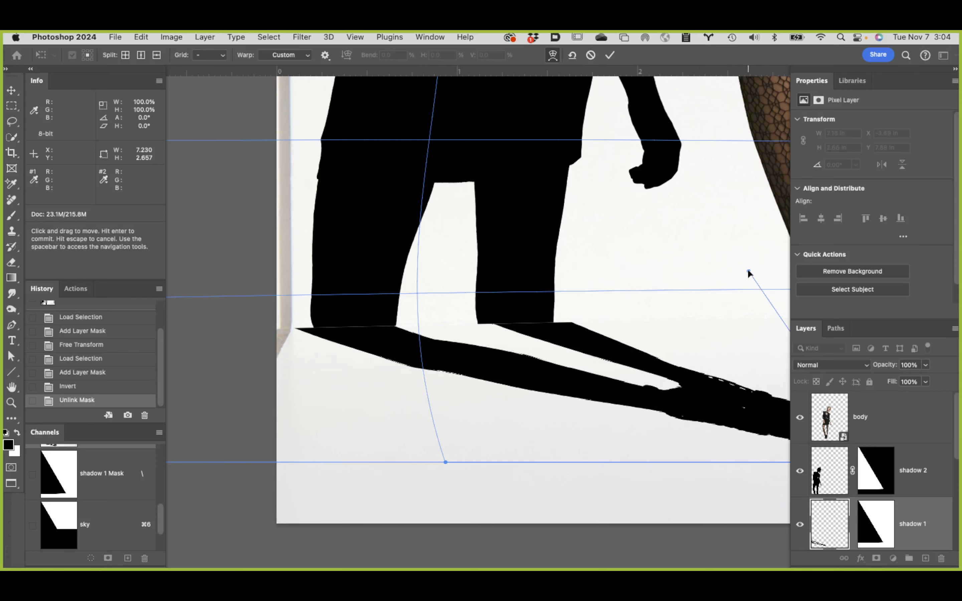
drag(748, 273, 659, 276)
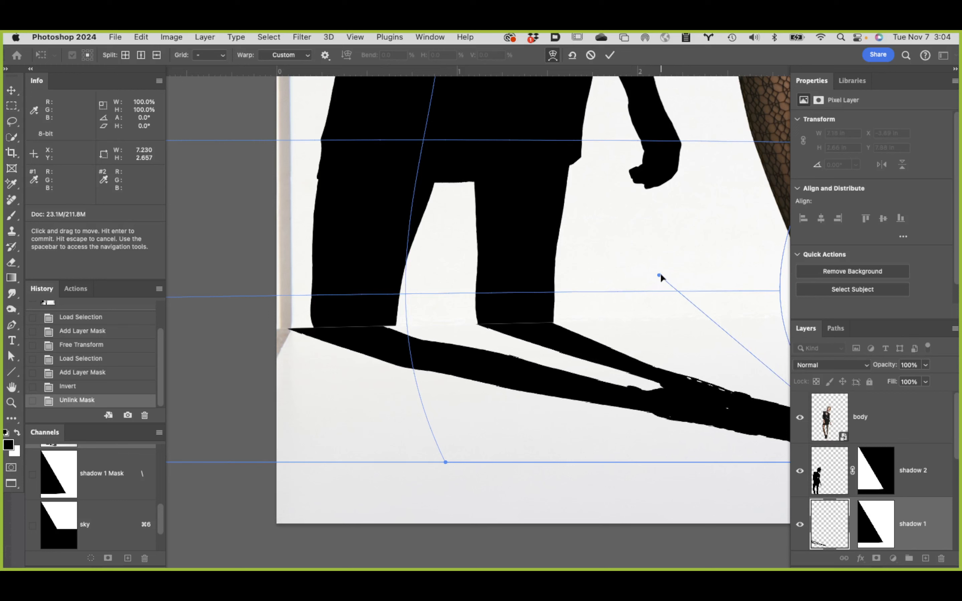
drag(660, 275, 661, 274)
Step: Bulge the warp mesh rightward beyond the canvas's left edge and counter-adjust the lower-right handle to line both legs up with shadow 2
key(space)
drag(345, 389, 580, 335)
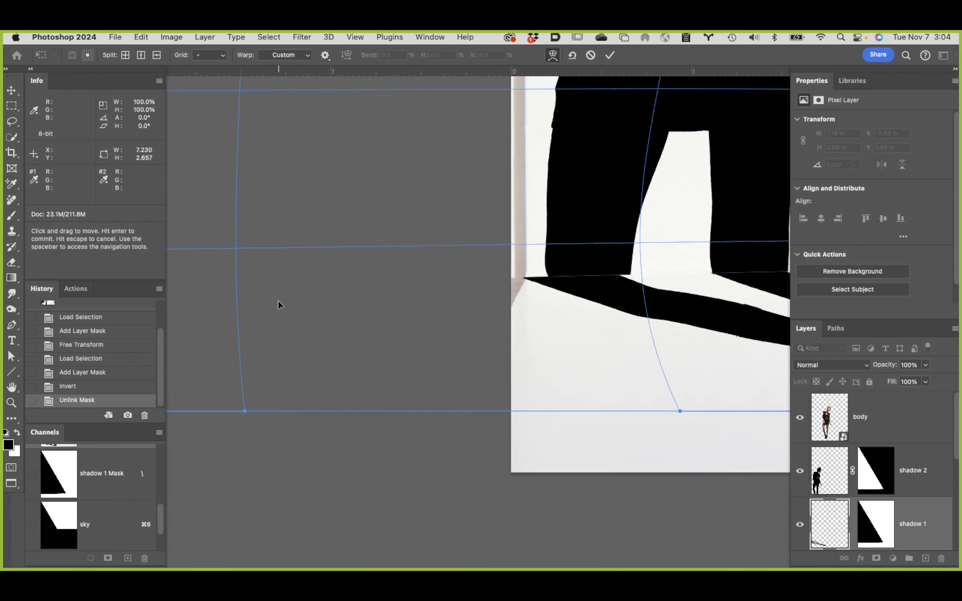
key(super+minus)
key(super+minus)
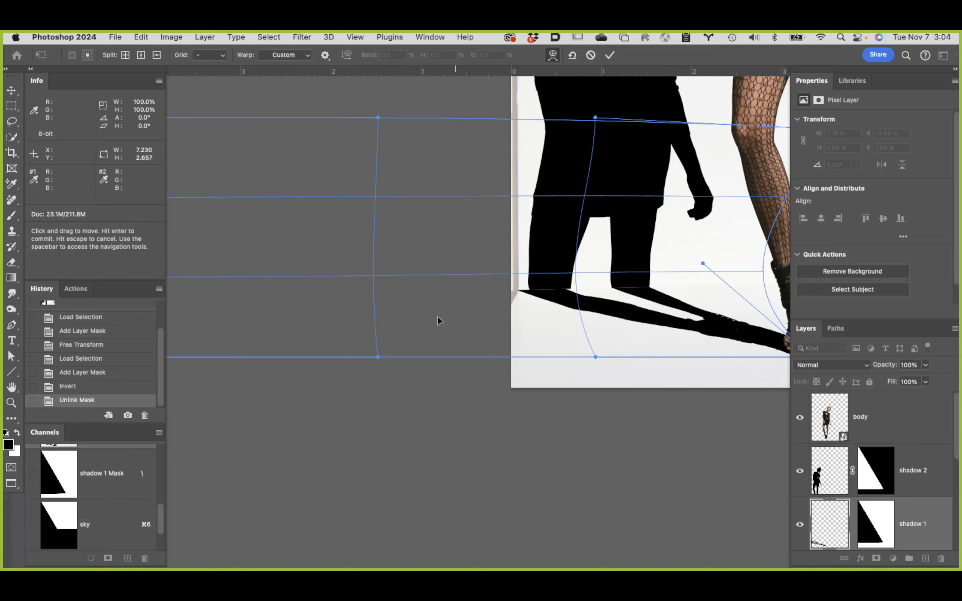
mouse_move(374, 276)
mouse_down()
mouse_move(367, 277)
mouse_move(390, 278)
mouse_up()
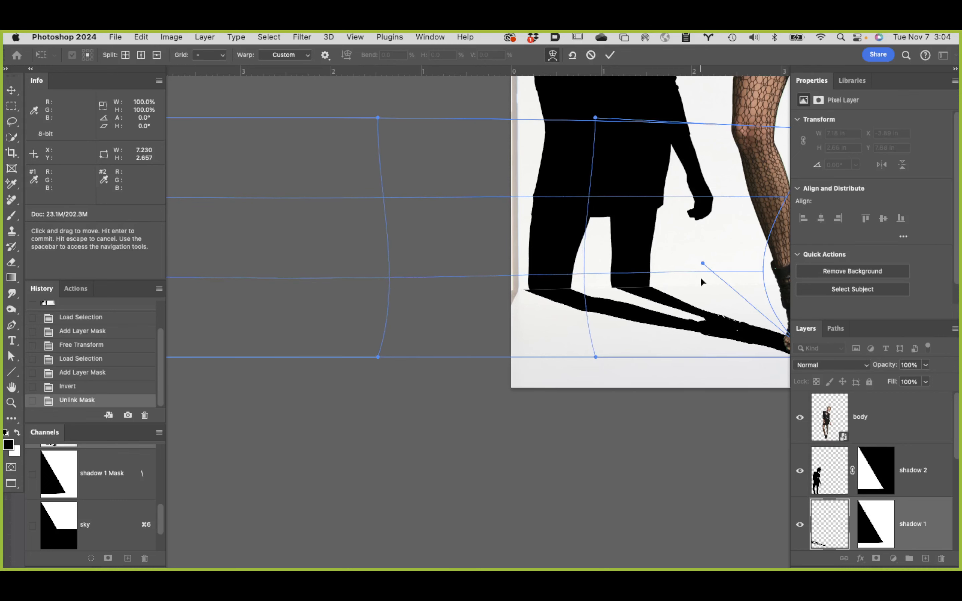
drag(702, 263, 692, 263)
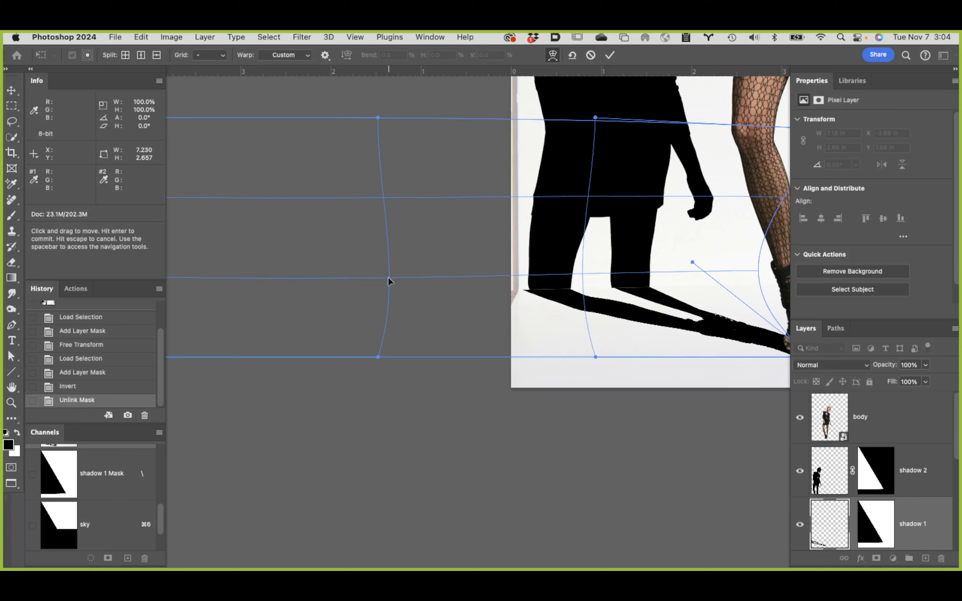
drag(388, 277, 401, 278)
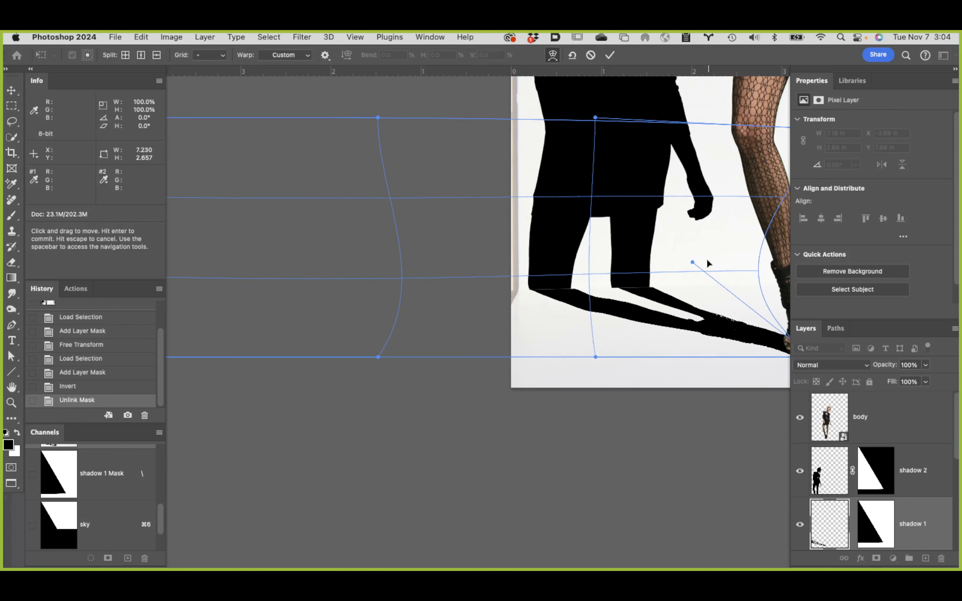
drag(693, 262, 674, 265)
Step: Fine-tune the lower-right warp handle so the right leg's edge meets shadow 2 at the floor line
super+click(621, 288)
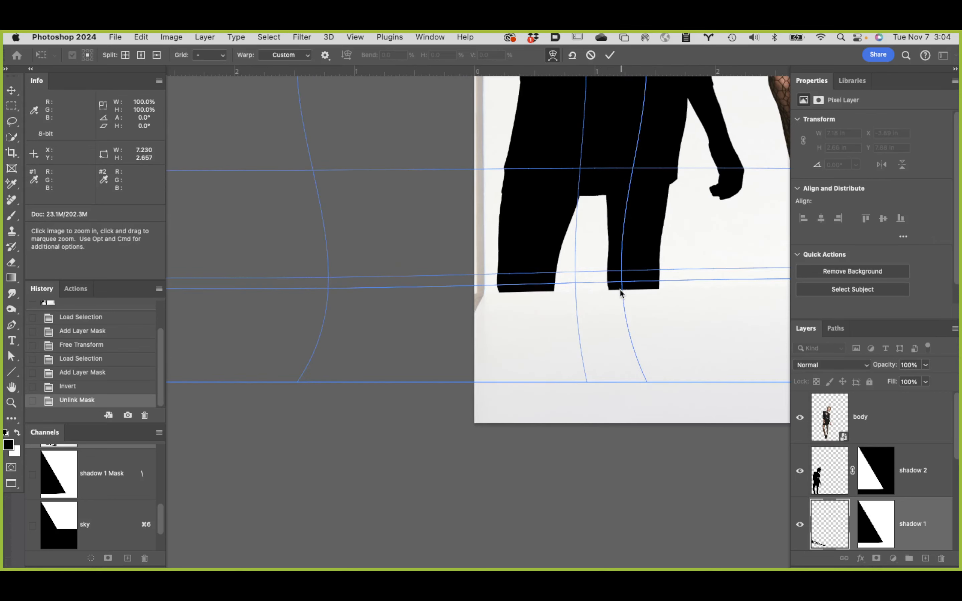
super+click(620, 289)
super+click(654, 303)
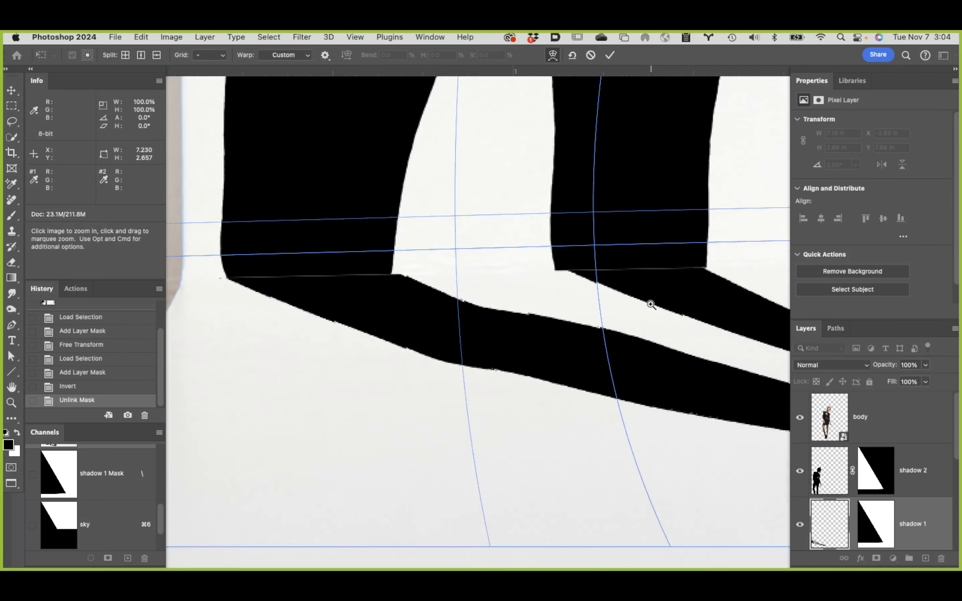
drag(653, 295, 529, 299)
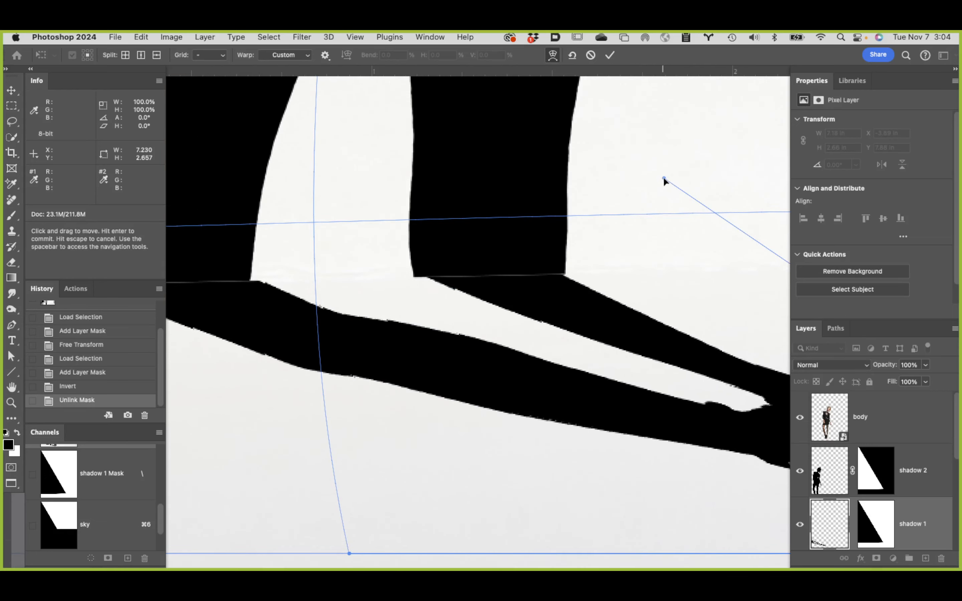
drag(663, 179, 677, 182)
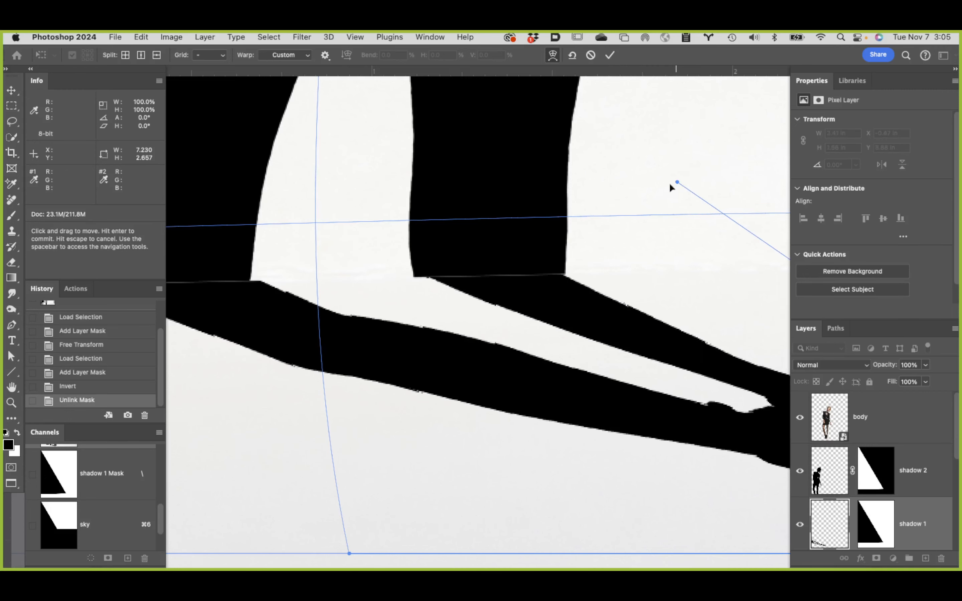
Step: Check the warped shadow at both leg joins and under the model's shoes, and commit the warp
drag(356, 251, 488, 240)
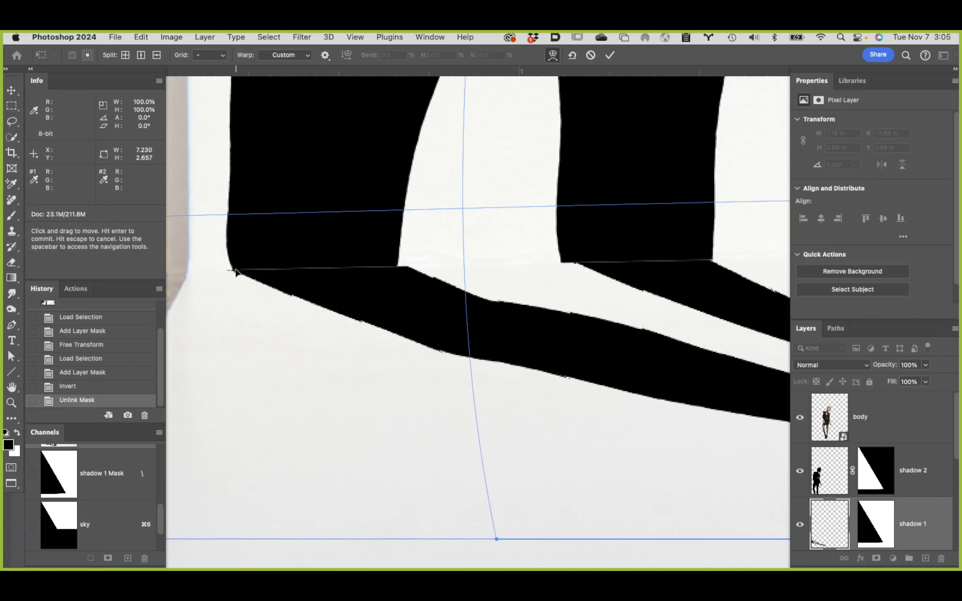
key(space)
drag(679, 253, 482, 265)
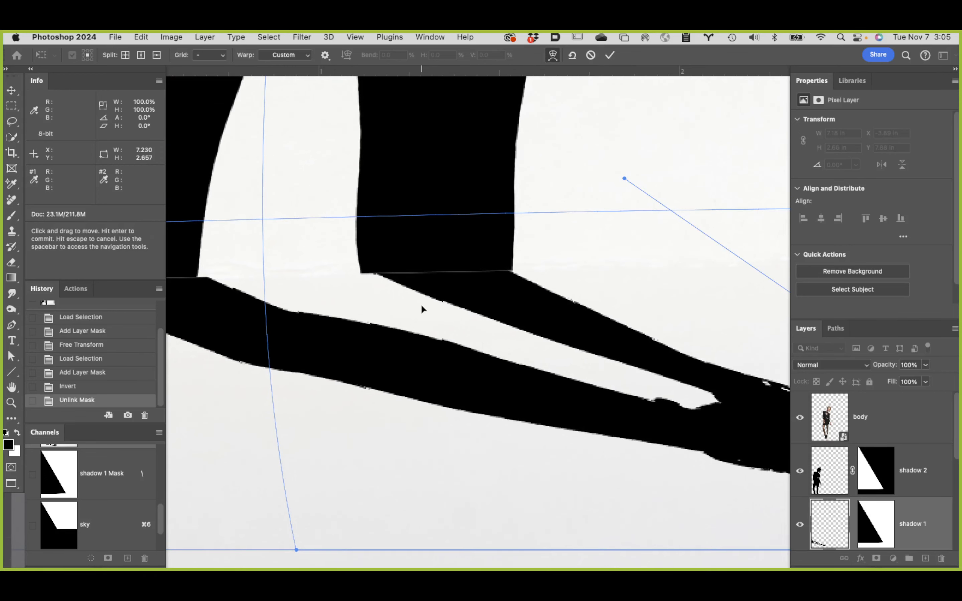
key(space)
drag(492, 412, 36, 243)
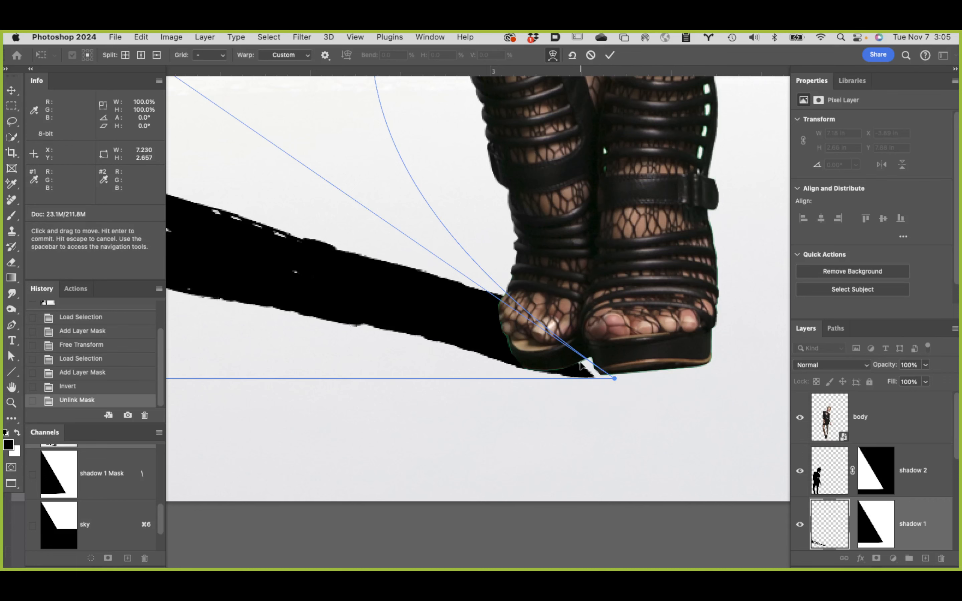
alt+click(483, 329)
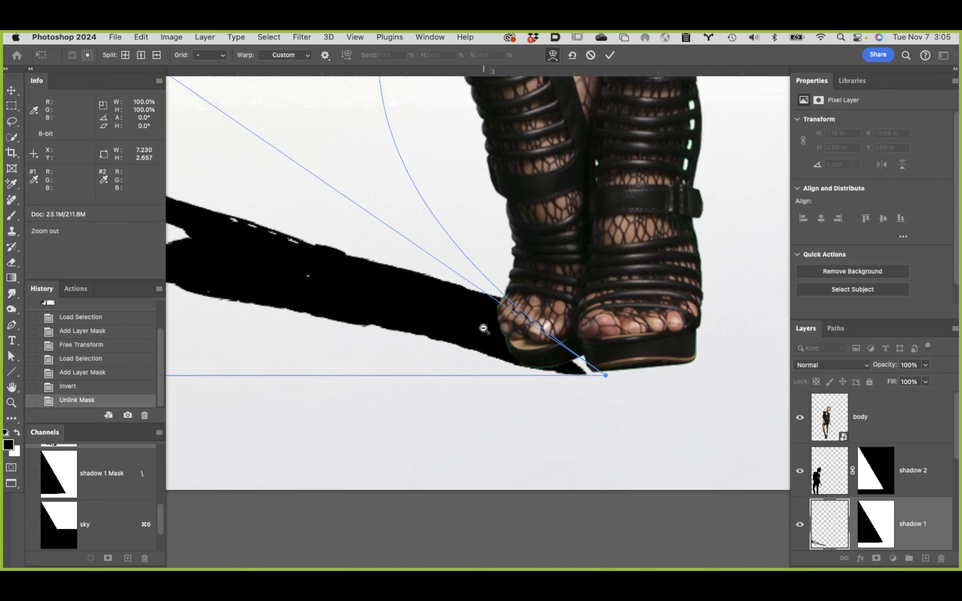
alt+click(484, 327)
alt+click(458, 316)
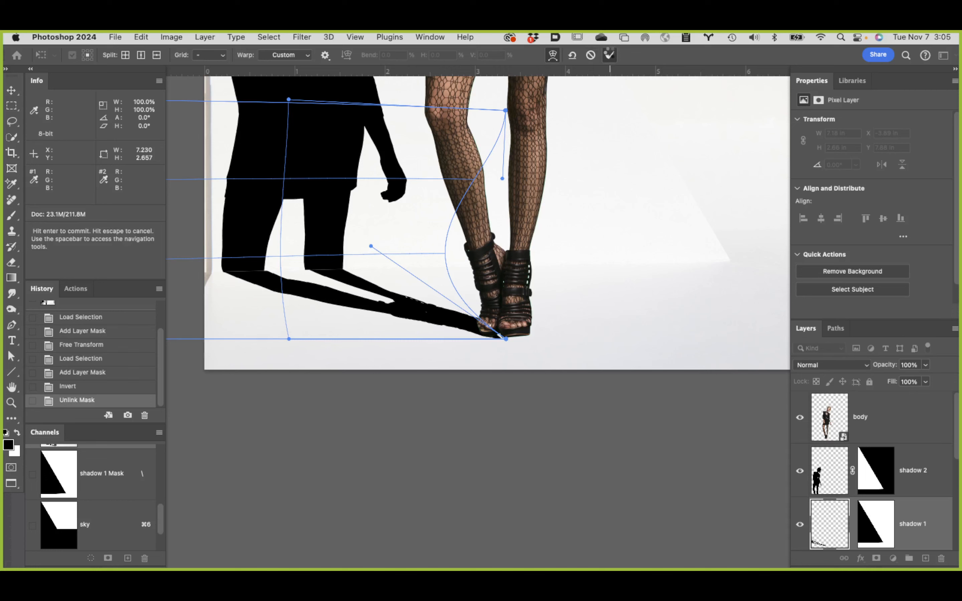
click(609, 55)
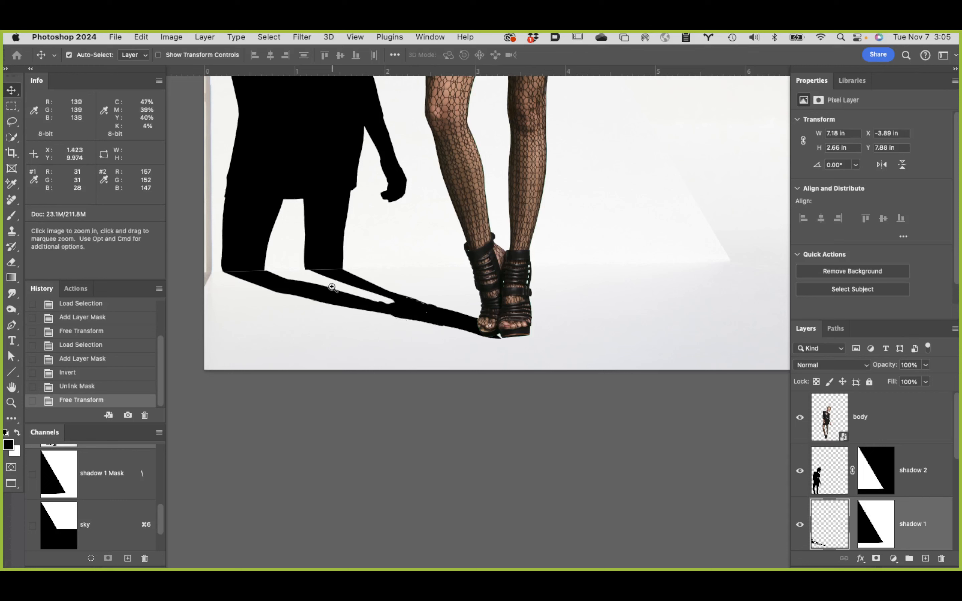
Step: Examine the seam between shadow 1 and shadow 2 along the floor line at both legs for gaps and stray edges
super+click(338, 273)
super+click(347, 280)
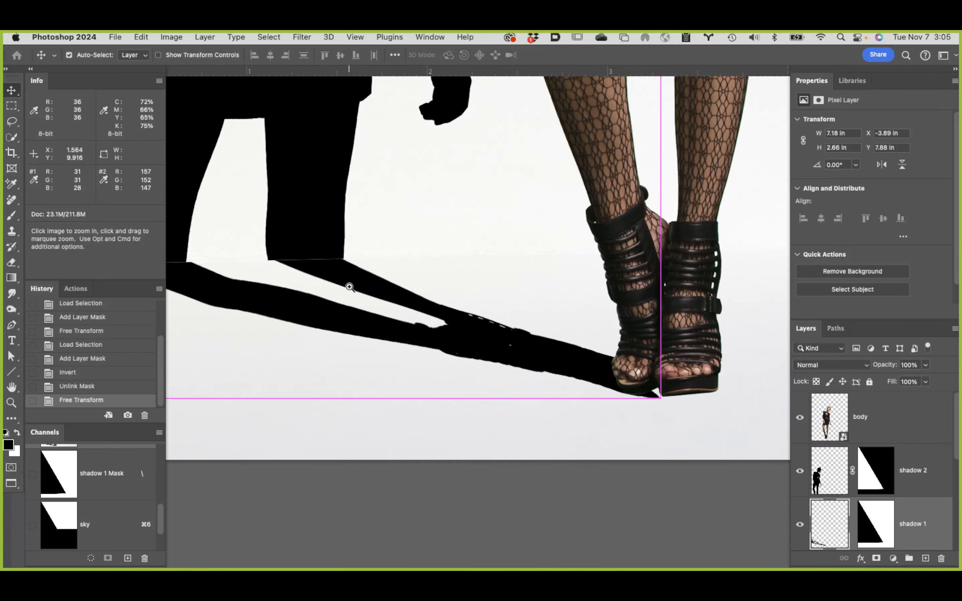
super+click(347, 280)
drag(335, 270, 468, 298)
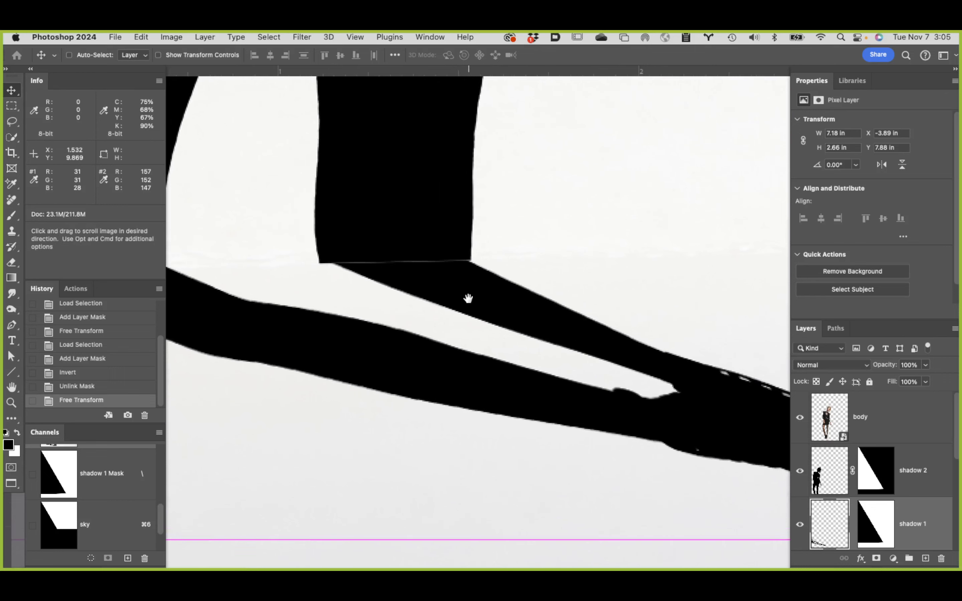
super+click(481, 272)
super+click(484, 273)
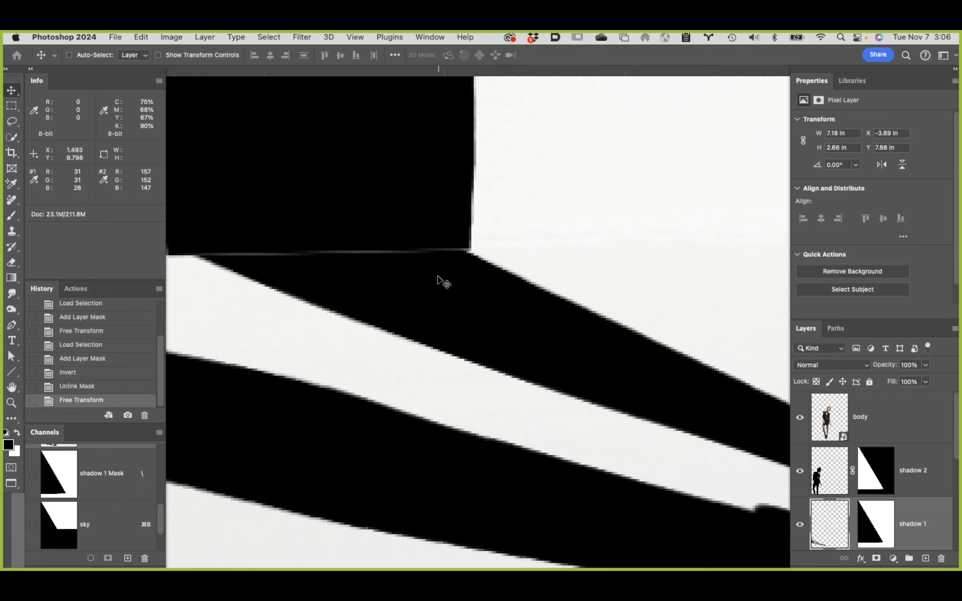
drag(431, 275, 682, 270)
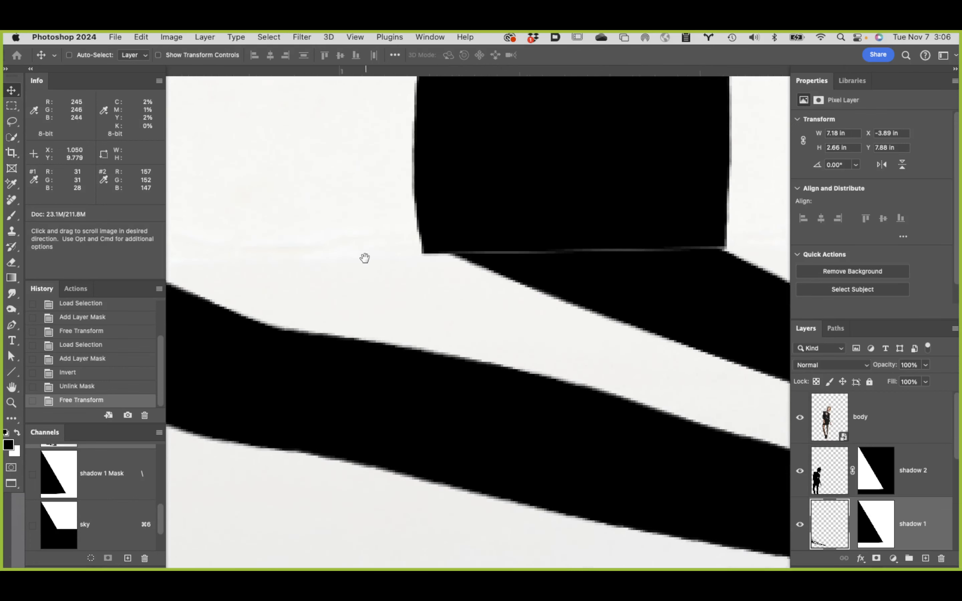
drag(365, 258, 633, 279)
drag(453, 259, 619, 251)
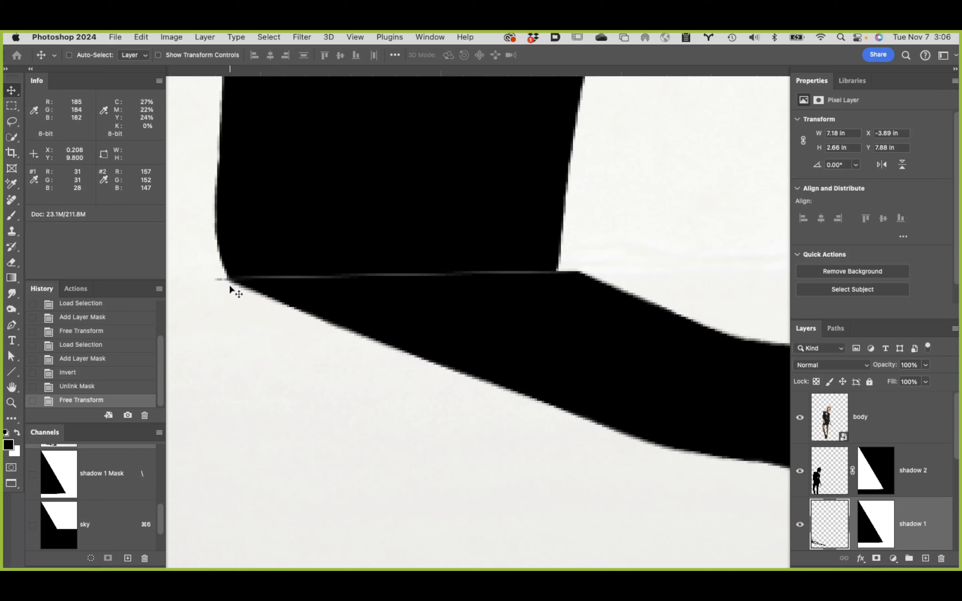
drag(230, 286, 252, 291)
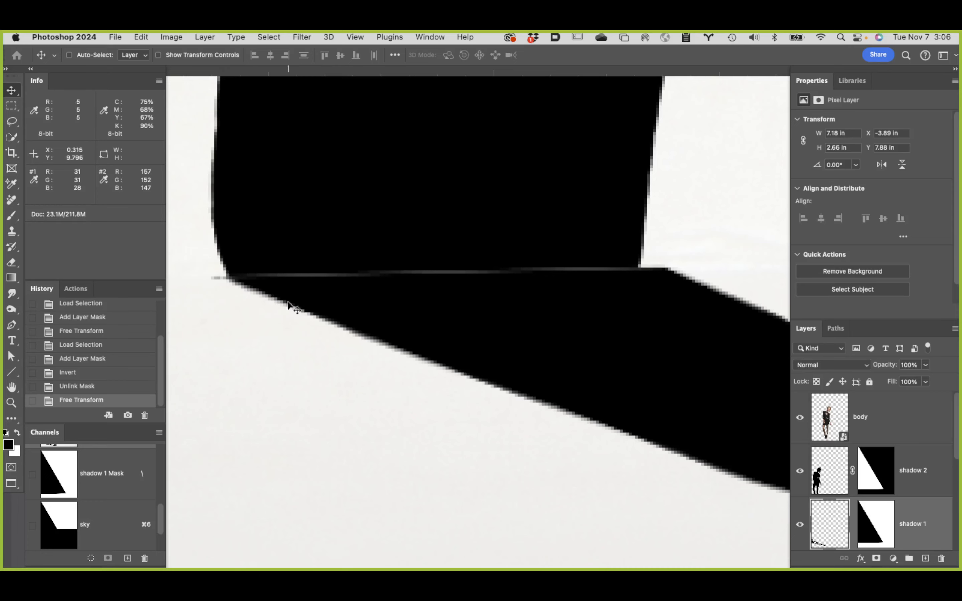
alt+super+click(368, 314)
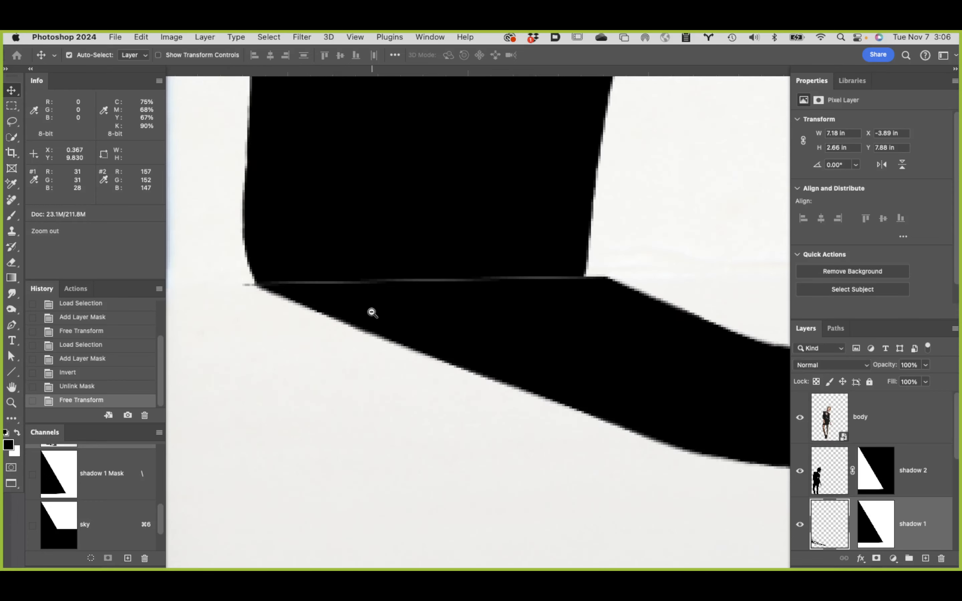
alt+super+click(373, 313)
alt+super+click(414, 312)
alt+super+click(438, 303)
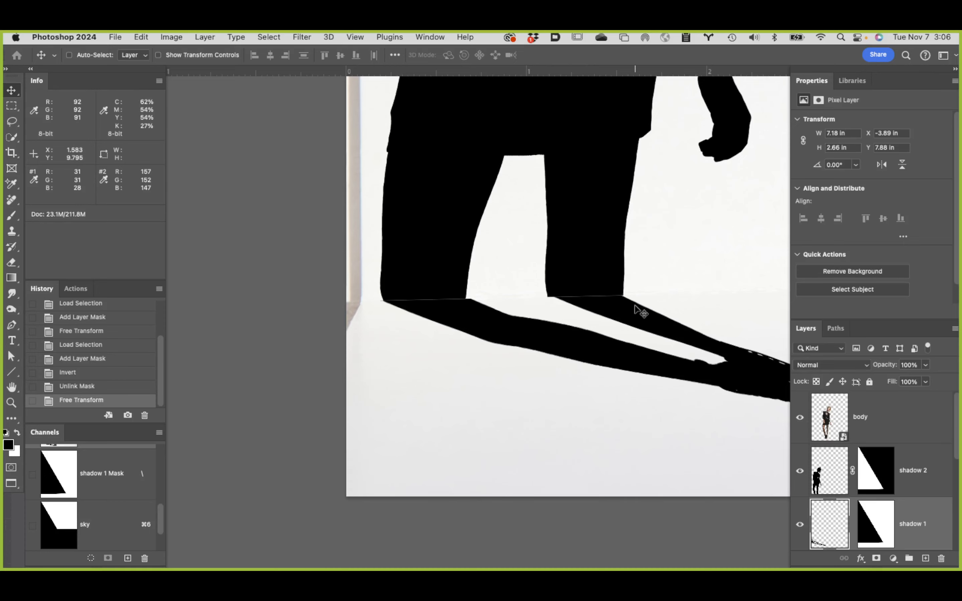
Step: Lasso the stray sliver of shadow 1 protruding past the left leg's outer corner at the floor line and delete it
alt+click(380, 302)
super+click(386, 303)
super+click(386, 302)
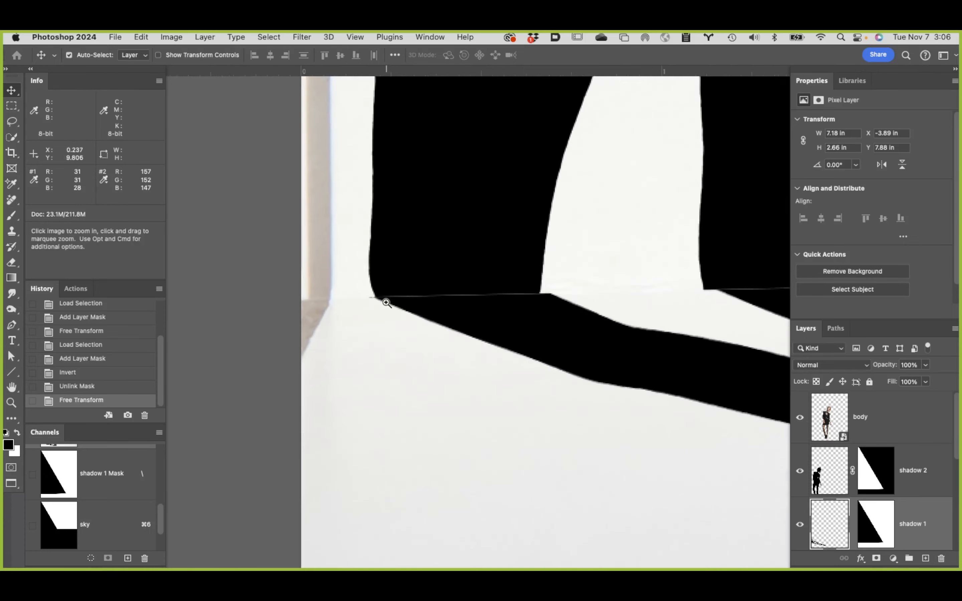
super+click(386, 303)
super+click(386, 303)
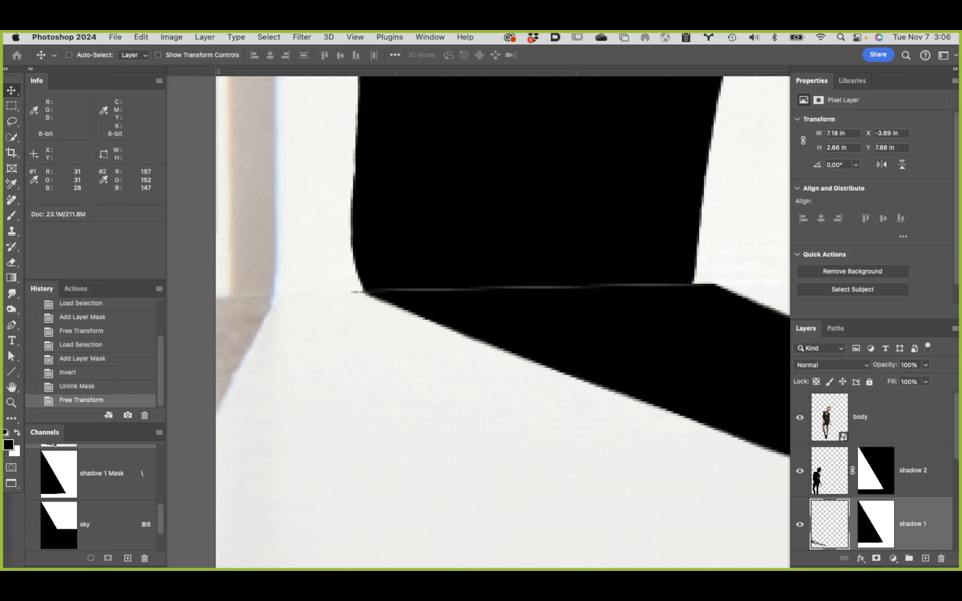
key(l)
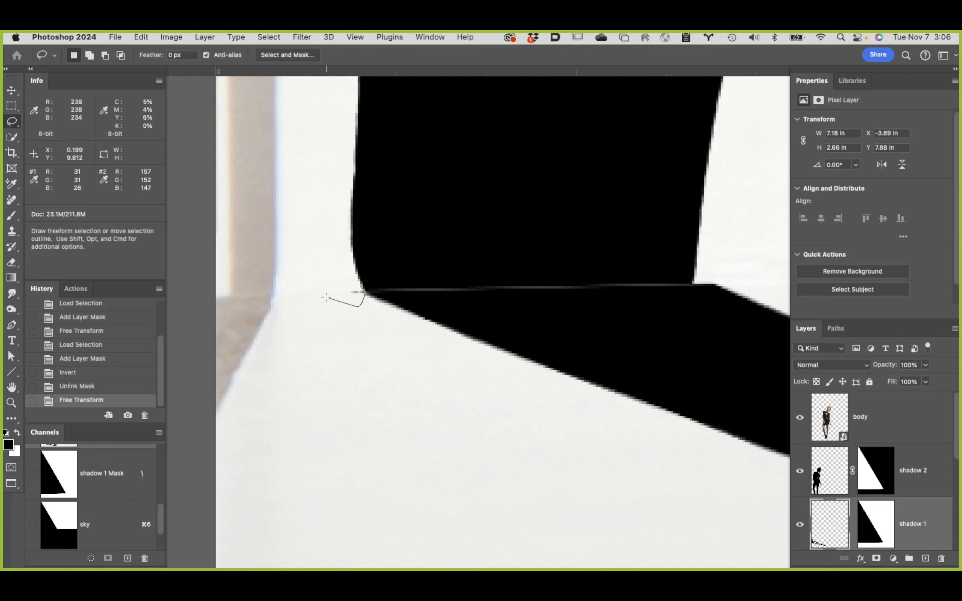
drag(350, 282, 352, 283)
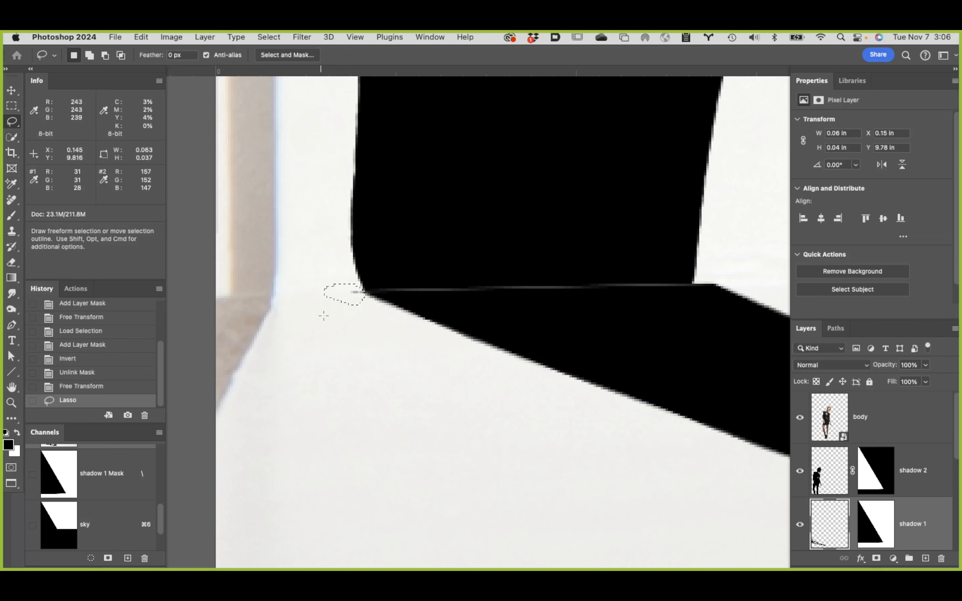
key(Delete)
drag(592, 301, 169, 311)
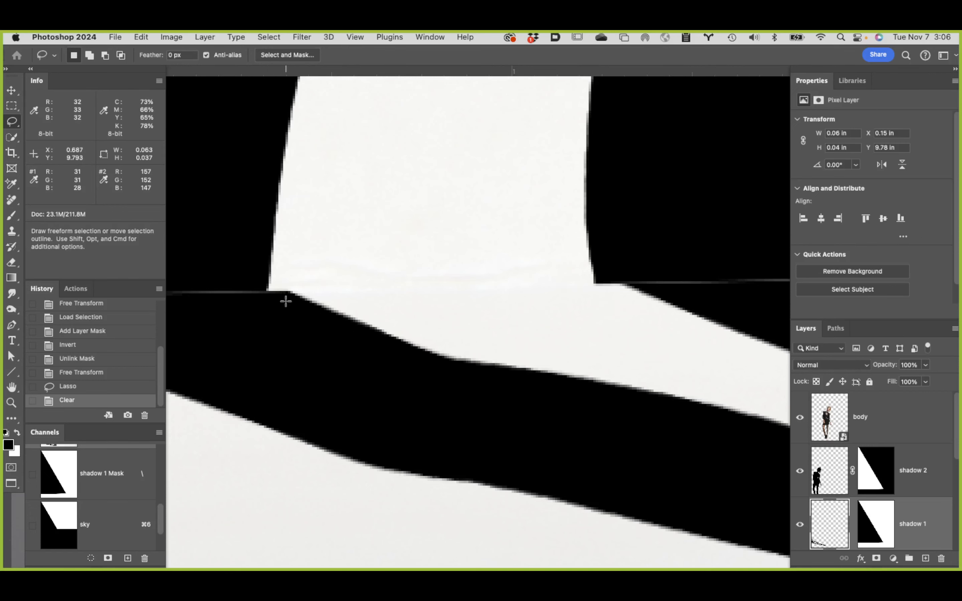
Step: Draw a closed Pen path around shadow 1's excess at the left leg's inner corner, curving from the floor-line join into the leg's upper edge
mouse_move(308, 341)
mouse_down()
mouse_move(393, 341)
mouse_move(391, 328)
mouse_up()
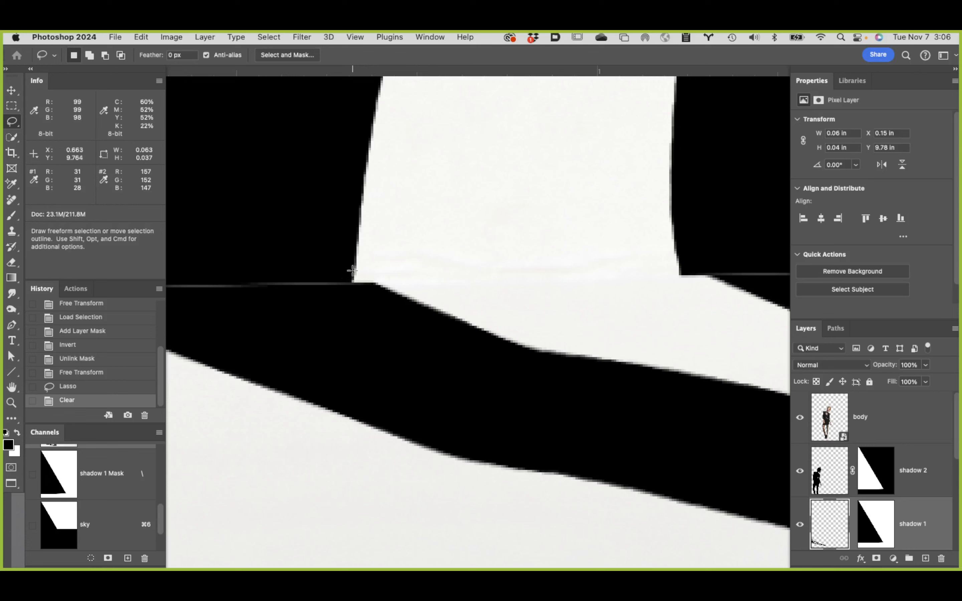
key(p)
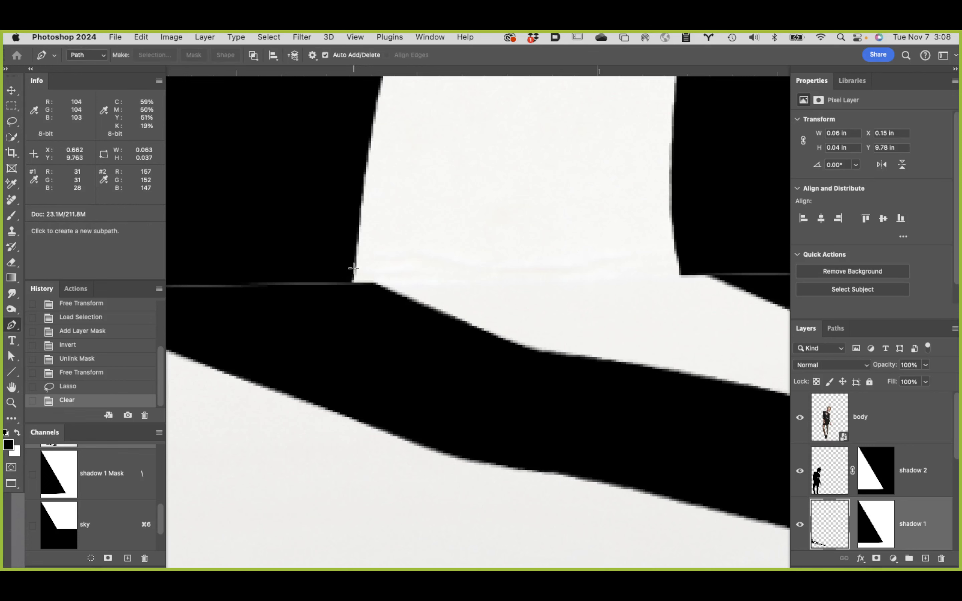
click(353, 268)
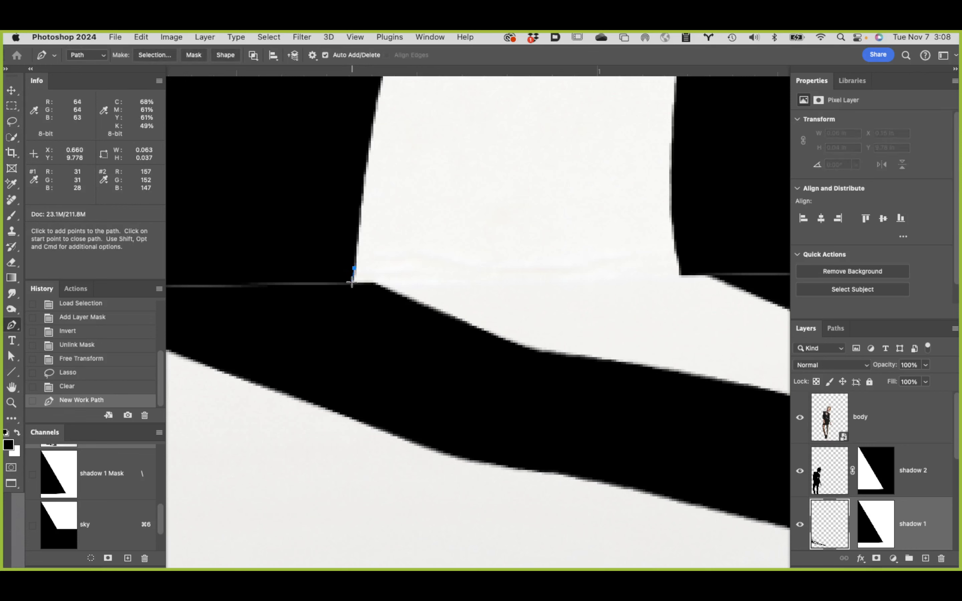
click(352, 282)
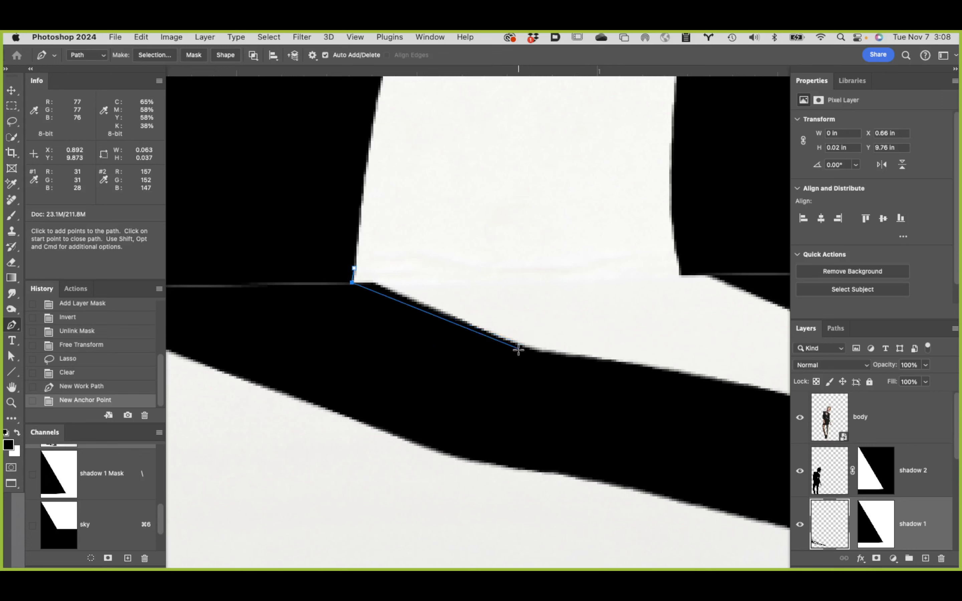
drag(520, 344, 577, 359)
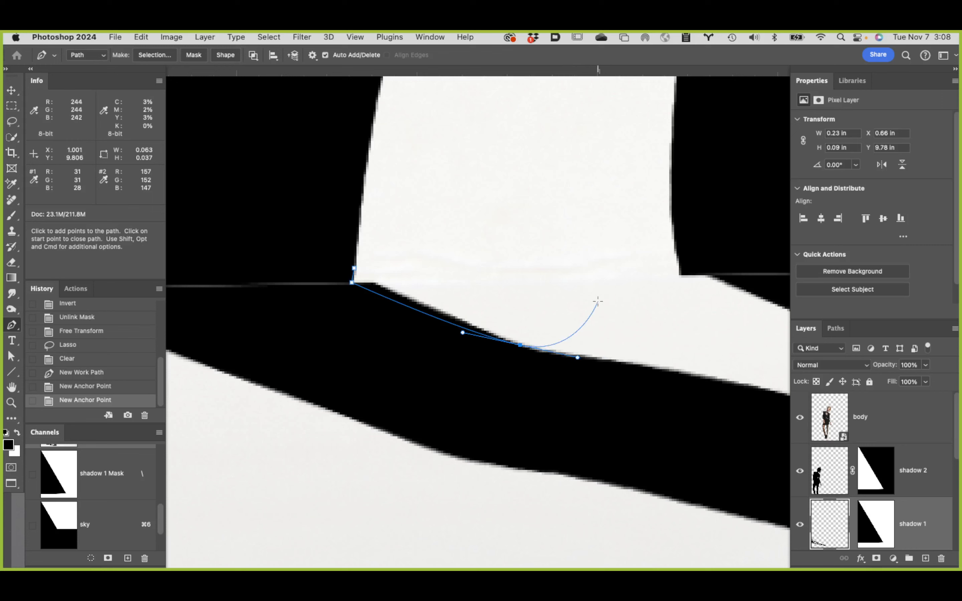
click(597, 302)
click(556, 205)
click(479, 182)
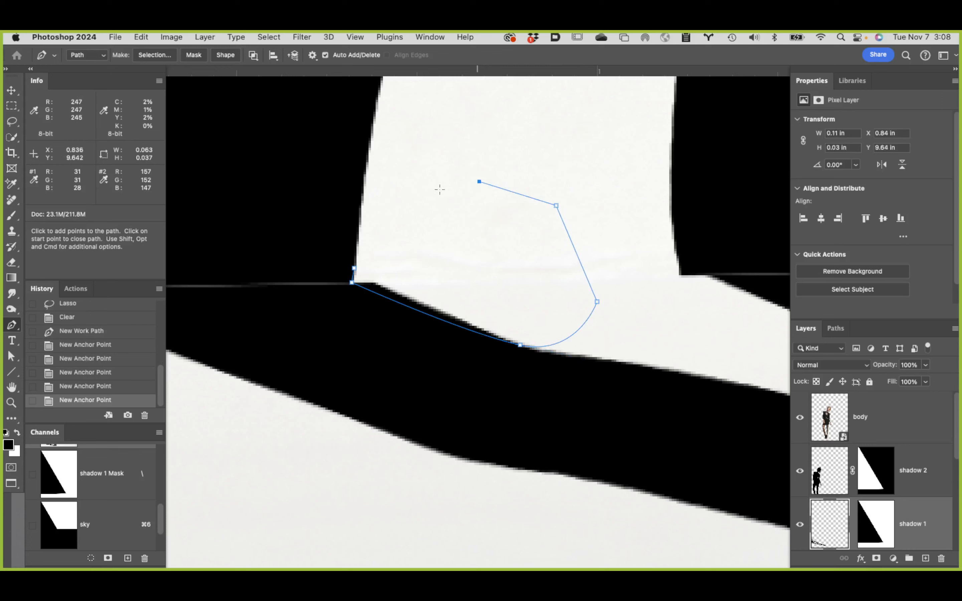
click(421, 191)
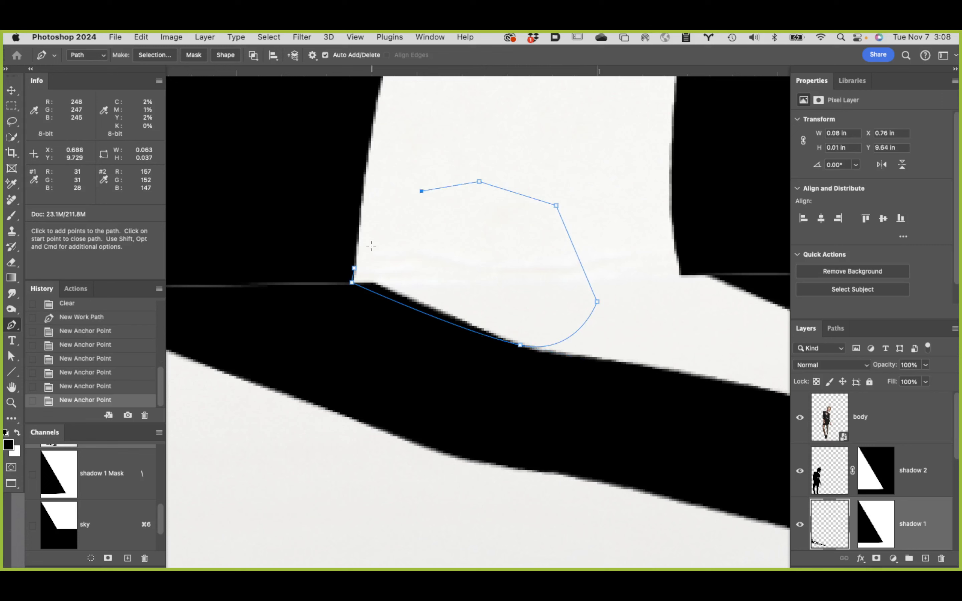
click(354, 269)
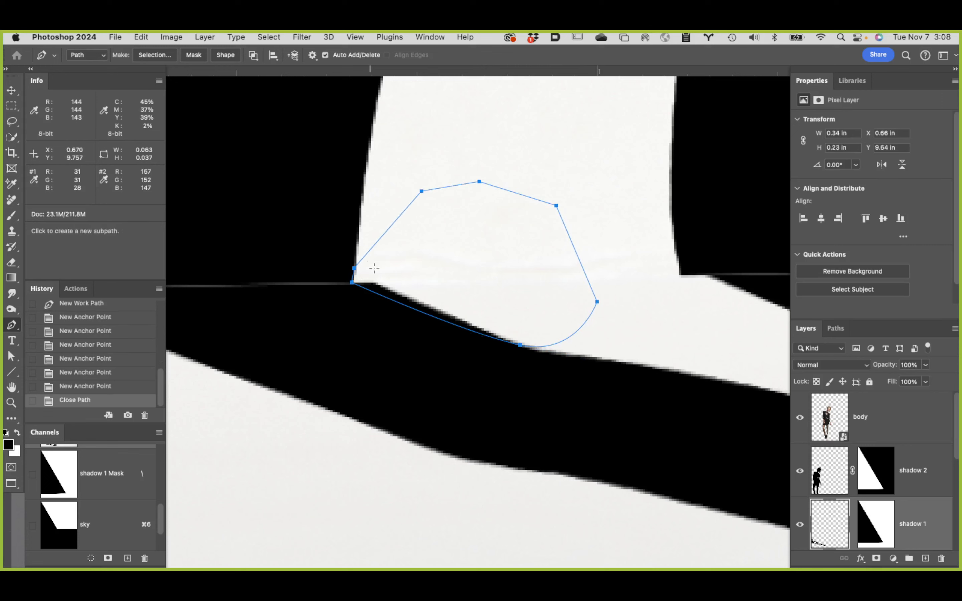
Step: Save the work path as Path 1 and load it as a selection
click(830, 329)
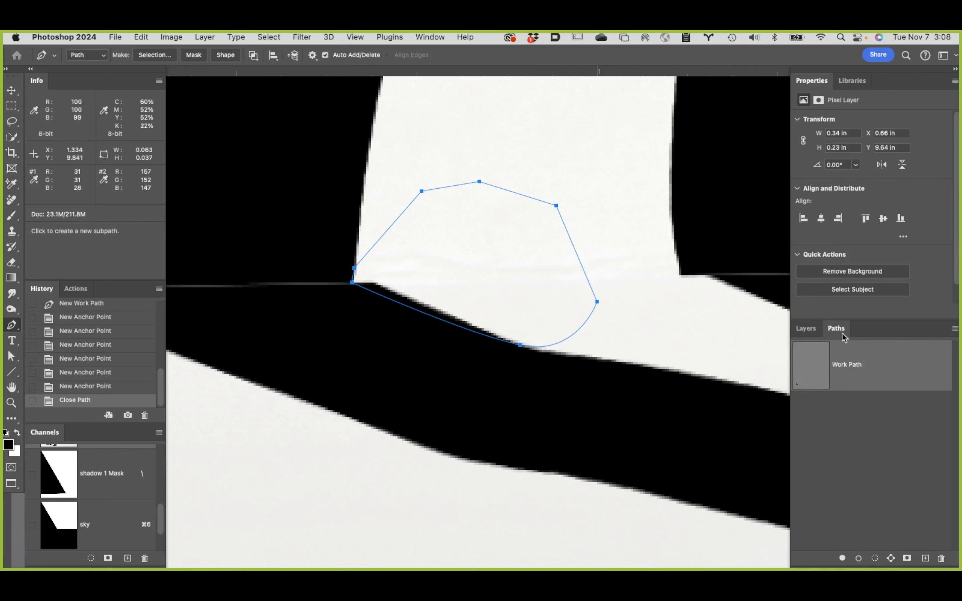
double_click(916, 377)
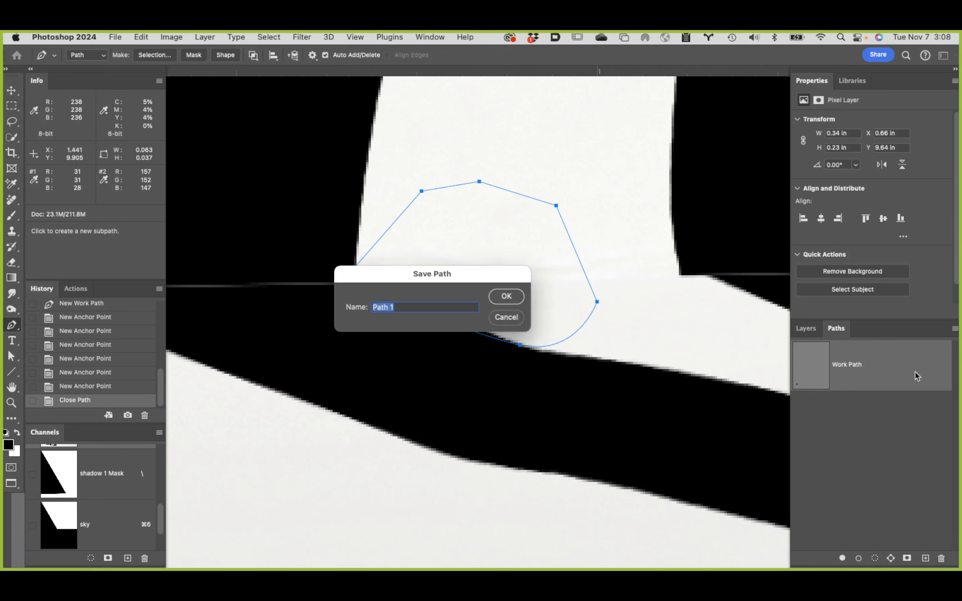
click(507, 296)
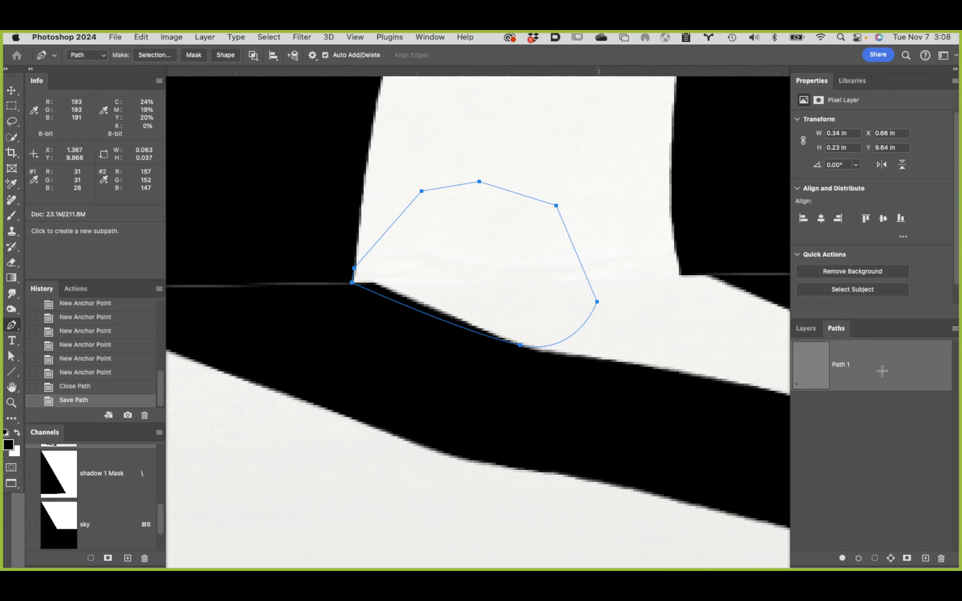
super+click(809, 374)
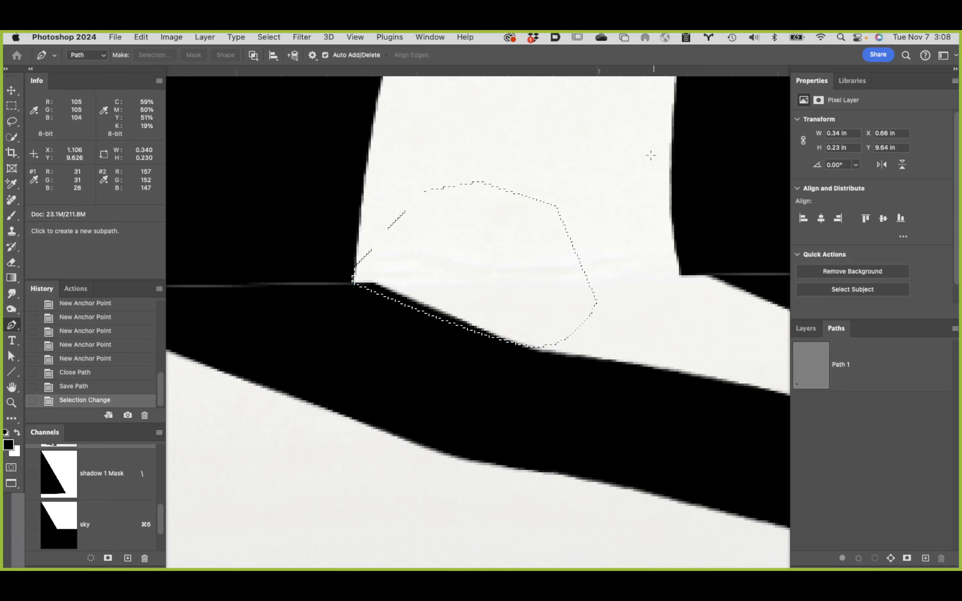
Step: Feather the path selection with a radius of 0.5 pixels
click(302, 36)
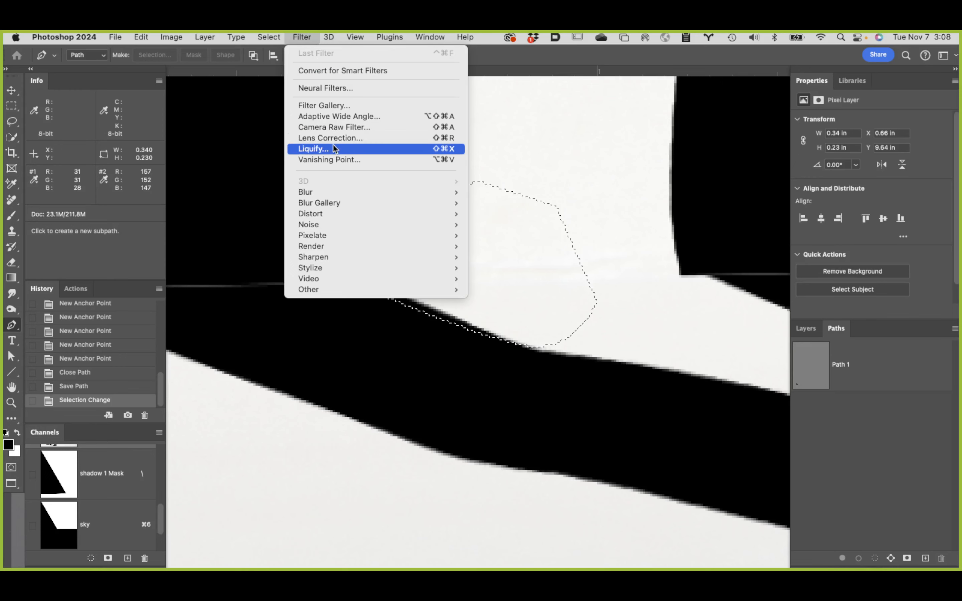
mouse_move(272, 36)
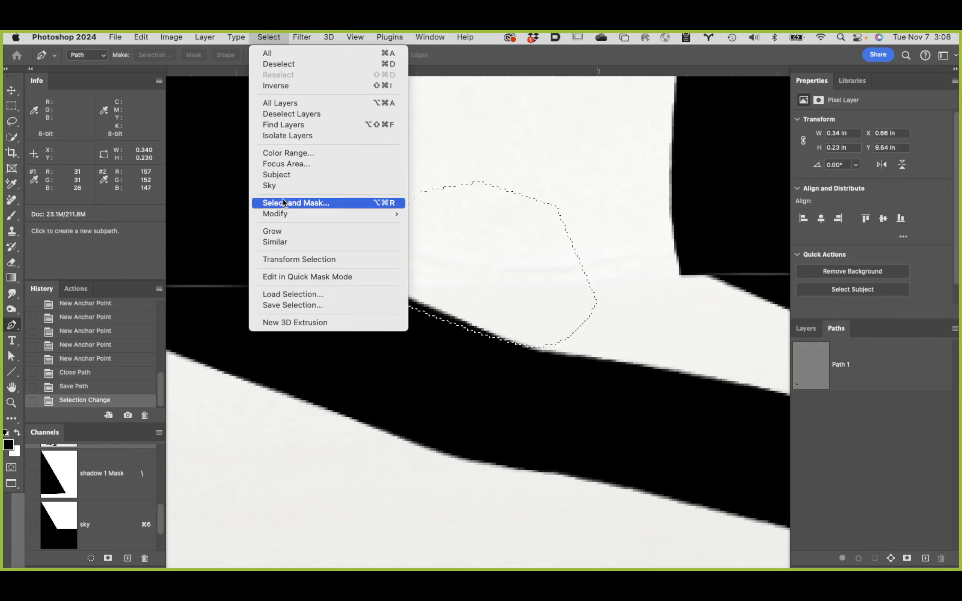
mouse_move(284, 214)
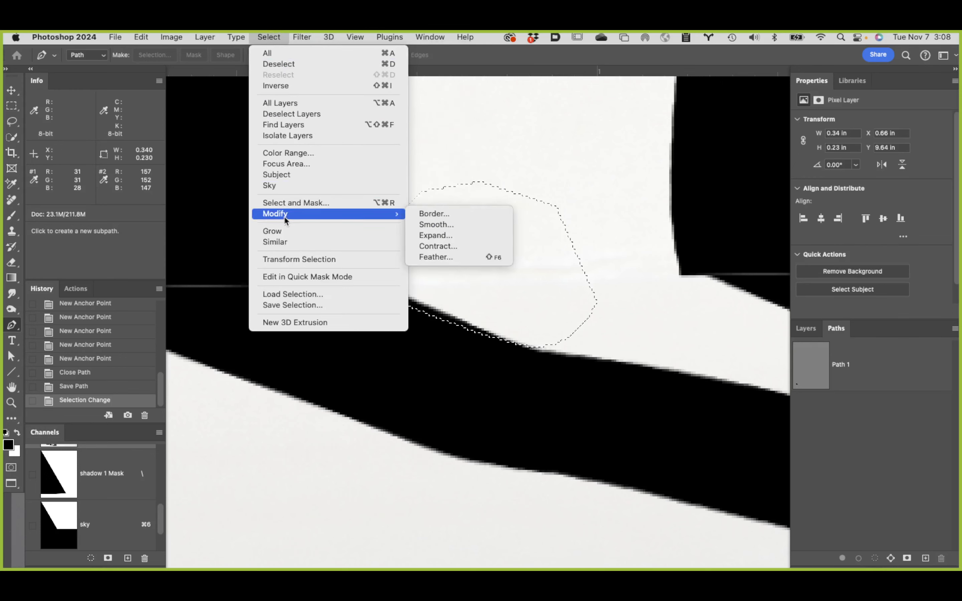
click(465, 255)
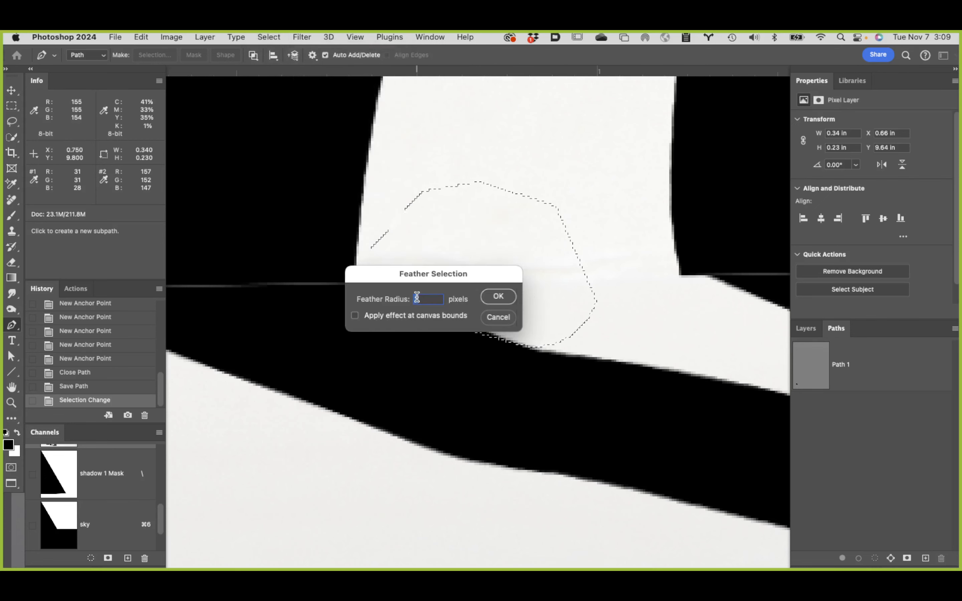
text(.5)
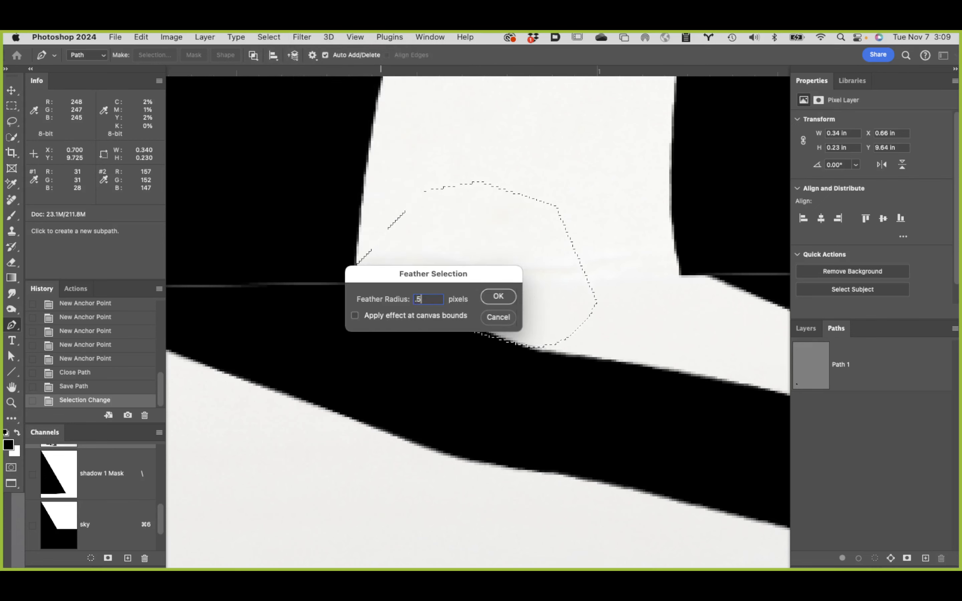
click(513, 302)
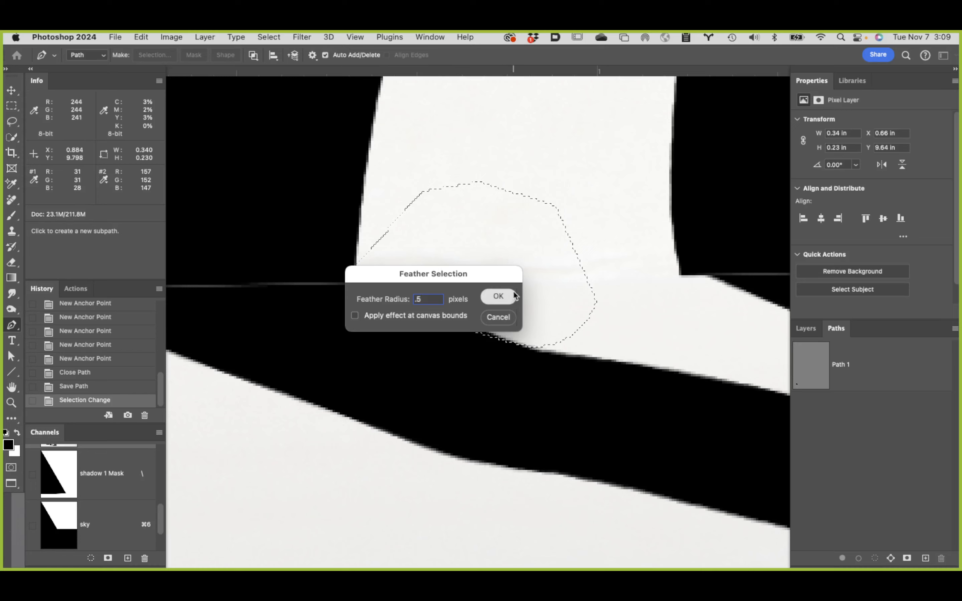
Step: Delete the feathered area from shadow 1's pixels and deselect, and revert to the unfeathered selection in the history
click(805, 330)
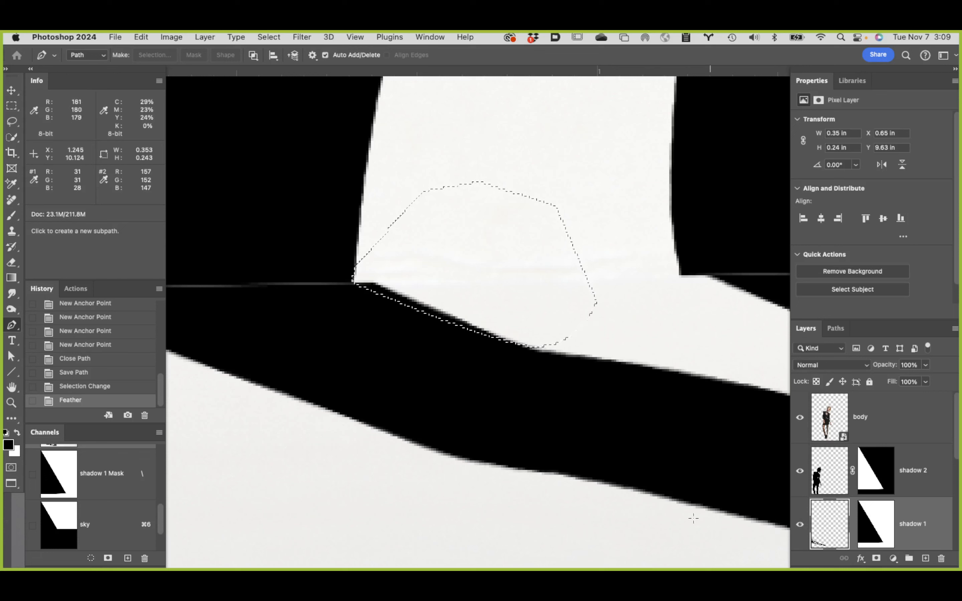
key(BackSpace)
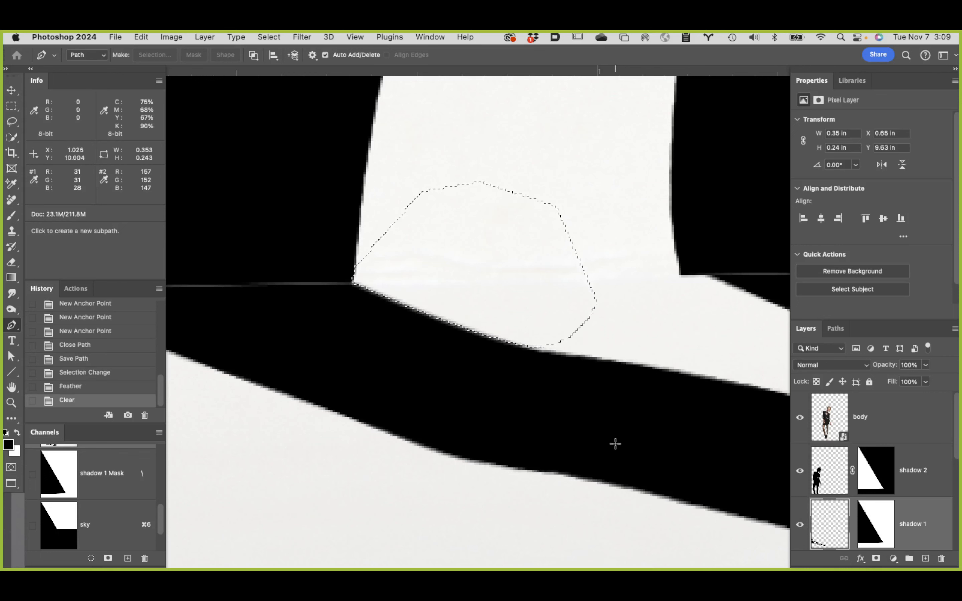
key(super+d)
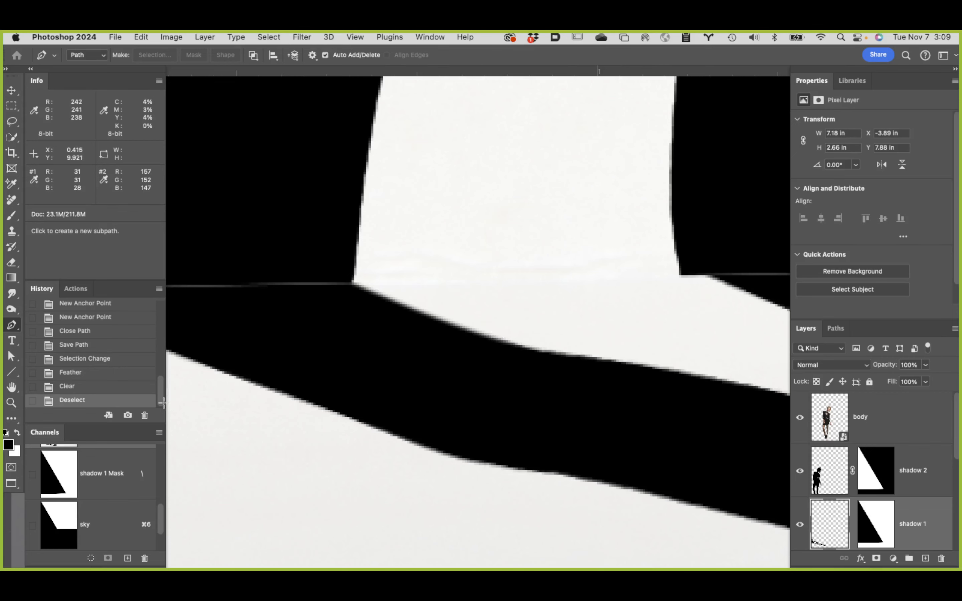
click(124, 363)
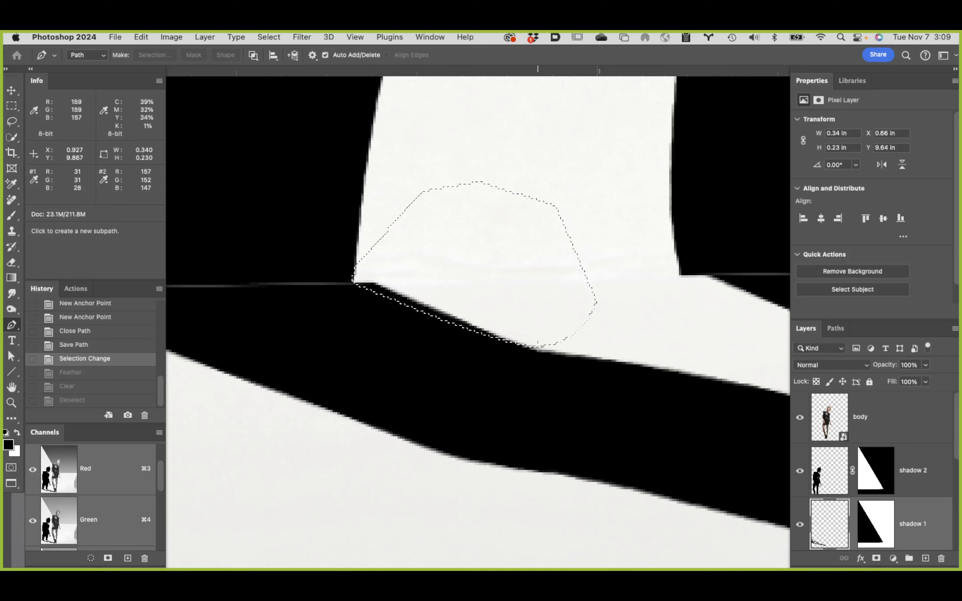
Step: Fill the unfeathered selection with black on shadow 1's layer mask, and revert to the state before the fill
click(883, 533)
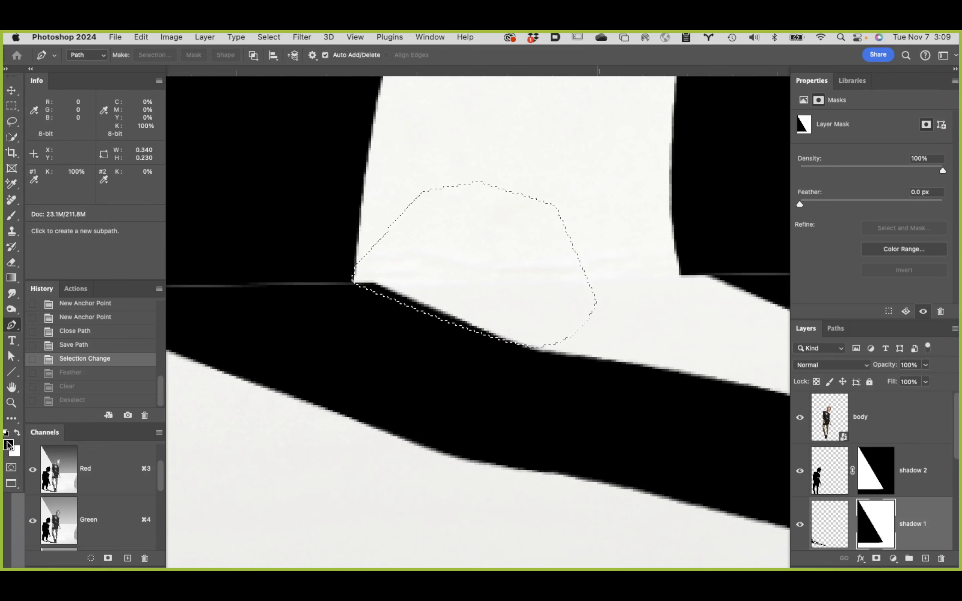
key(super+BackSpace)
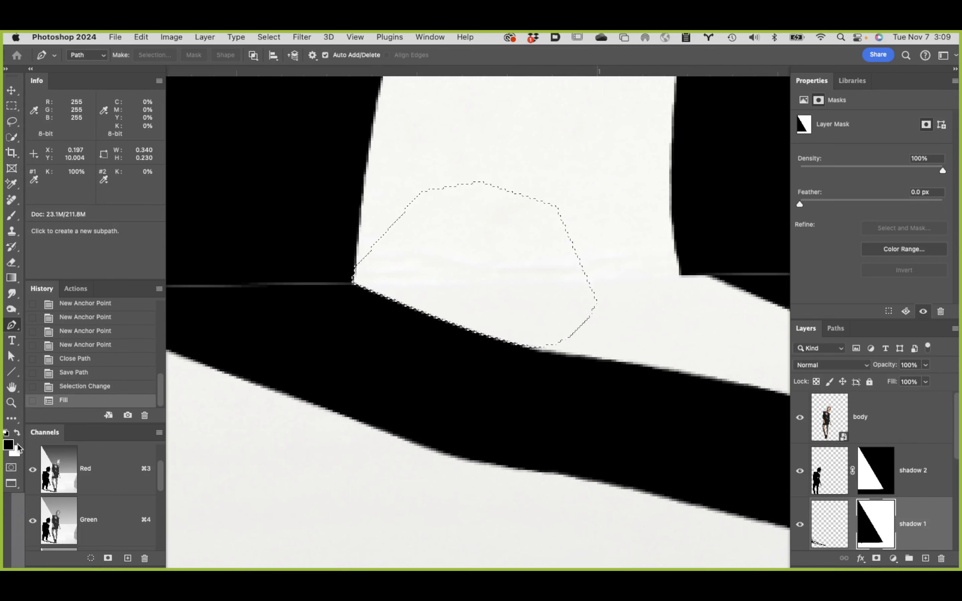
key(super+d)
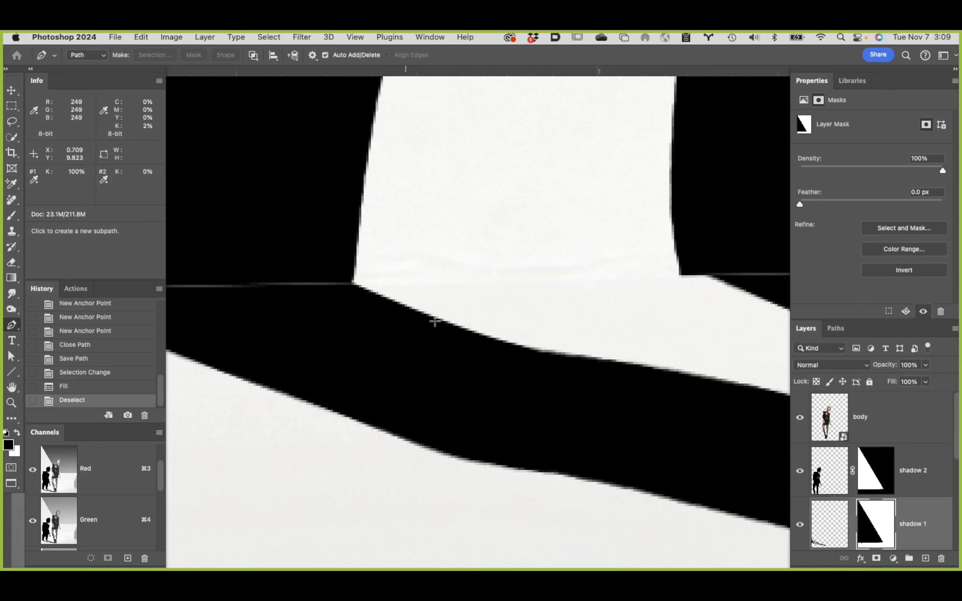
click(120, 372)
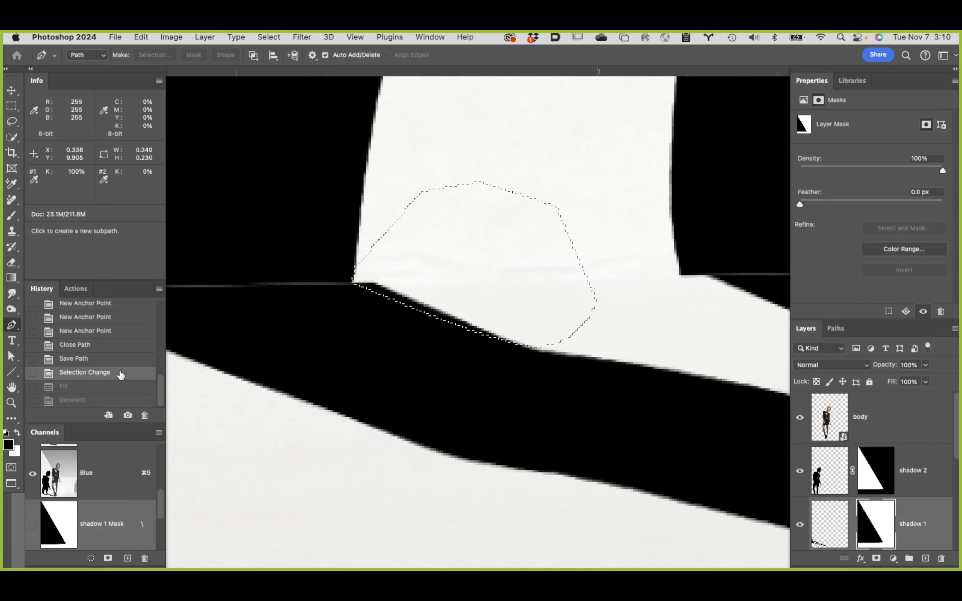
Step: Feather the selection by 0.25 pixels, fill it with black on shadow 1's layer mask, and deselect
click(262, 35)
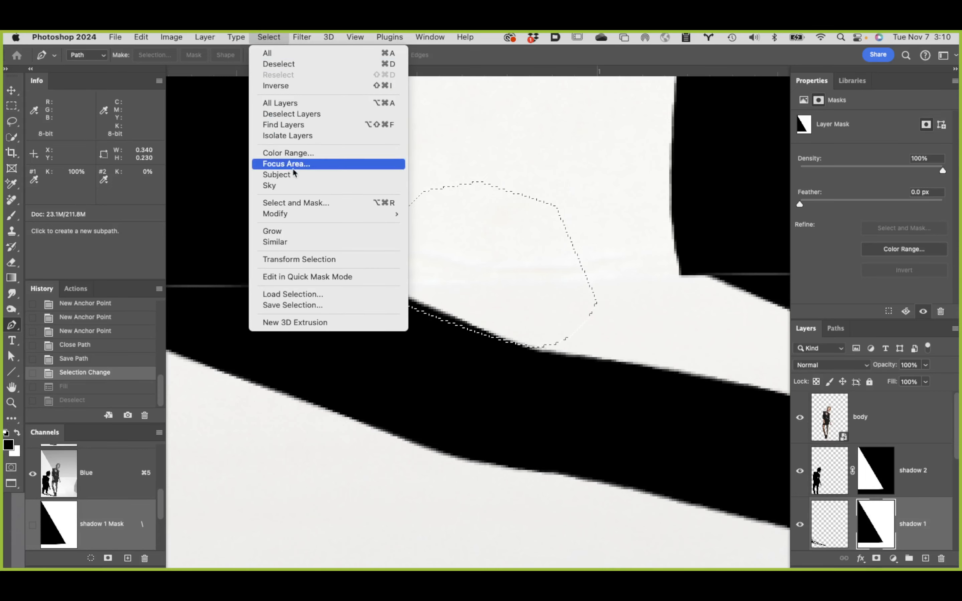
mouse_move(298, 213)
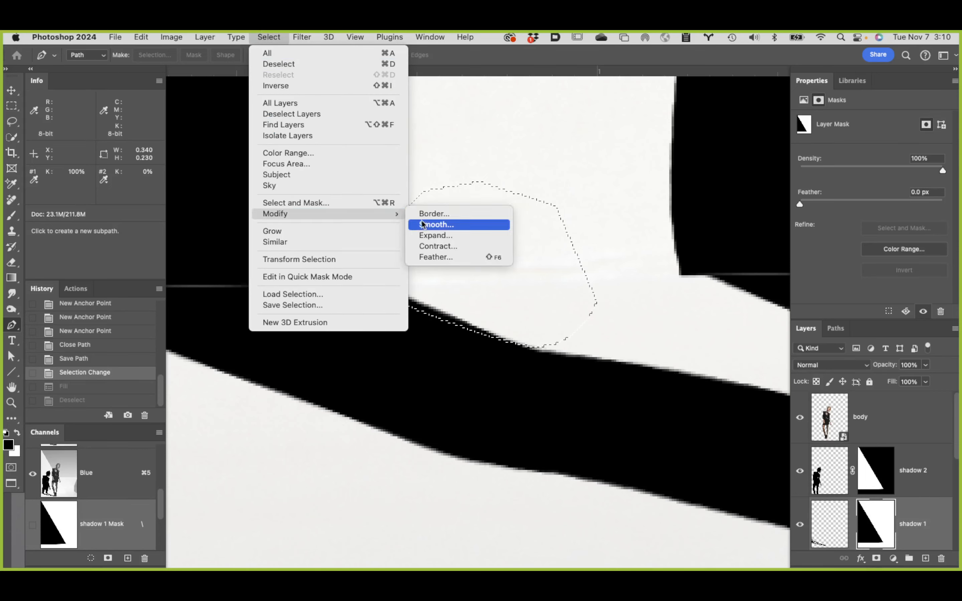
click(447, 257)
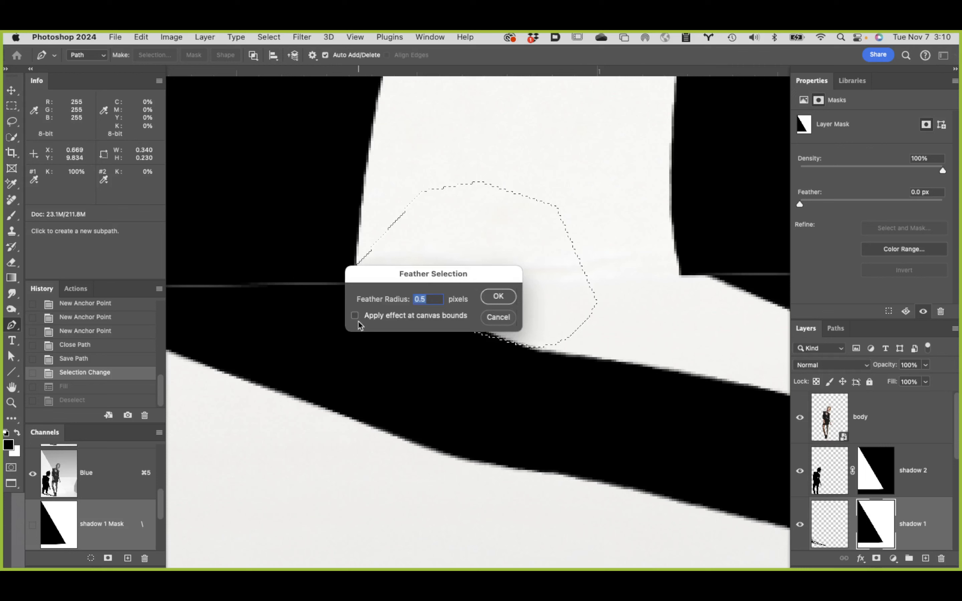
text(.25)
click(498, 297)
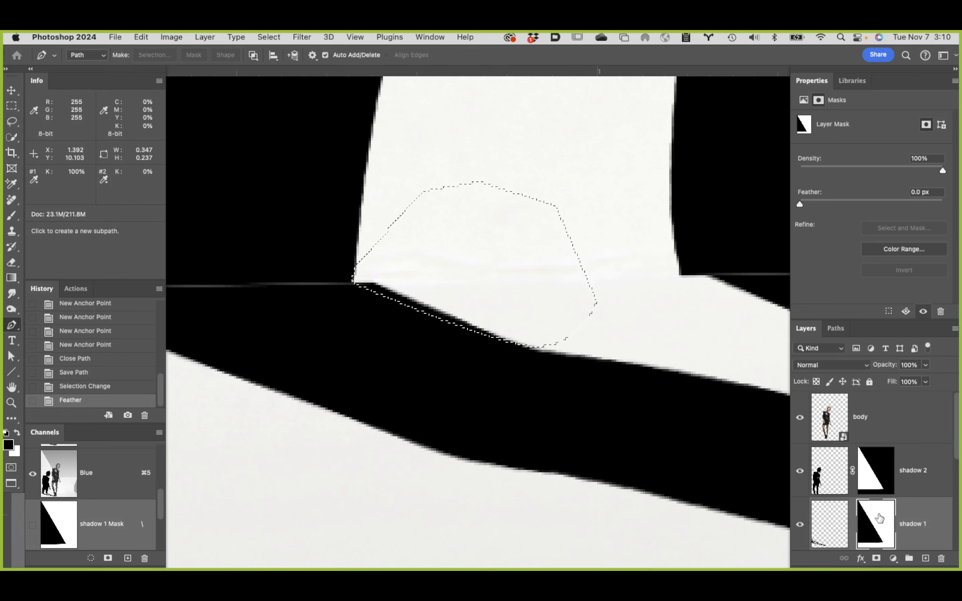
key(super+BackSpace)
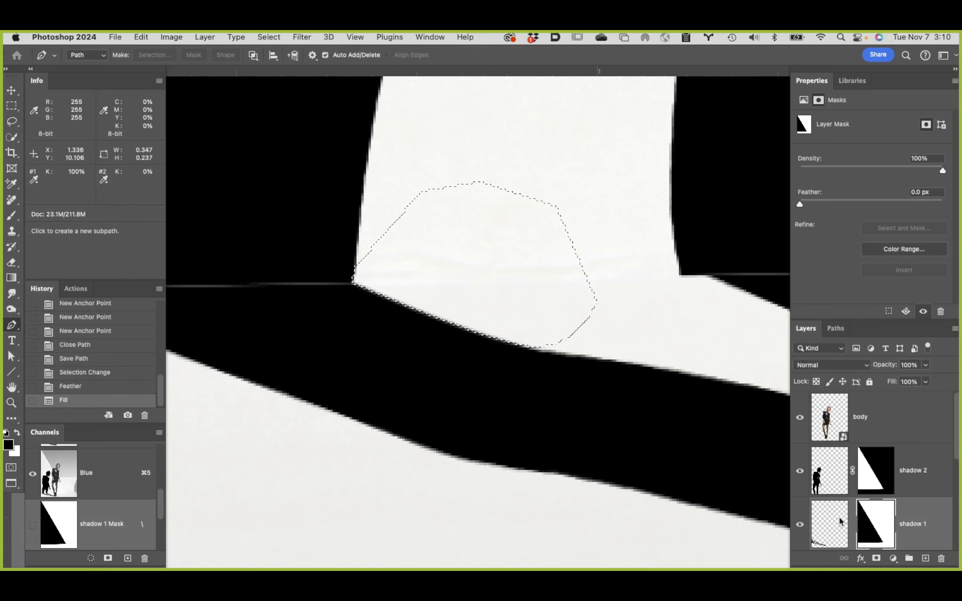
key(super+d)
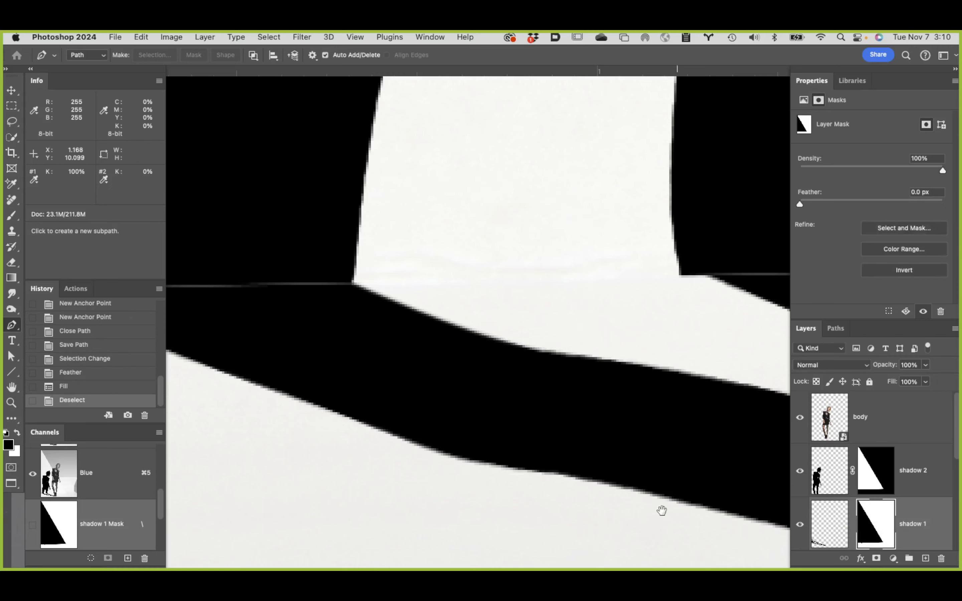
Step: Examine the shadow seam along the floor line at the left leg and at both corners of the right leg
drag(480, 385, 729, 413)
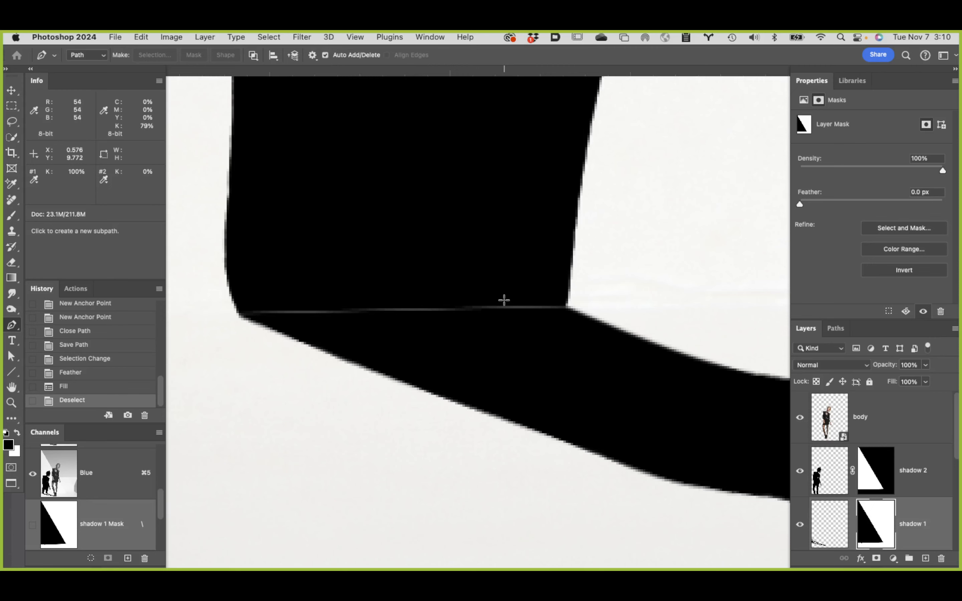
alt+click(555, 317)
alt+click(555, 318)
drag(646, 303, 397, 266)
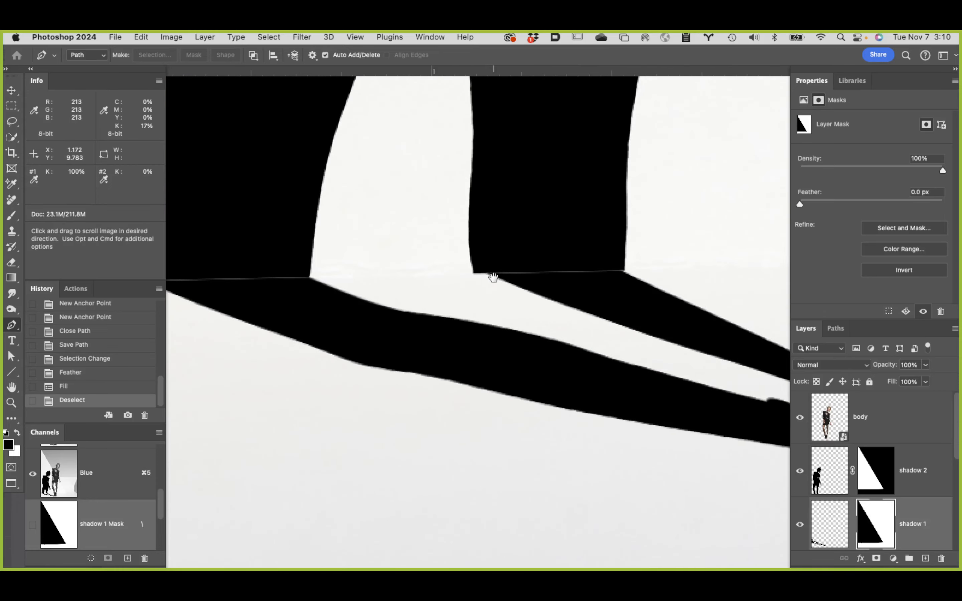
click(626, 275)
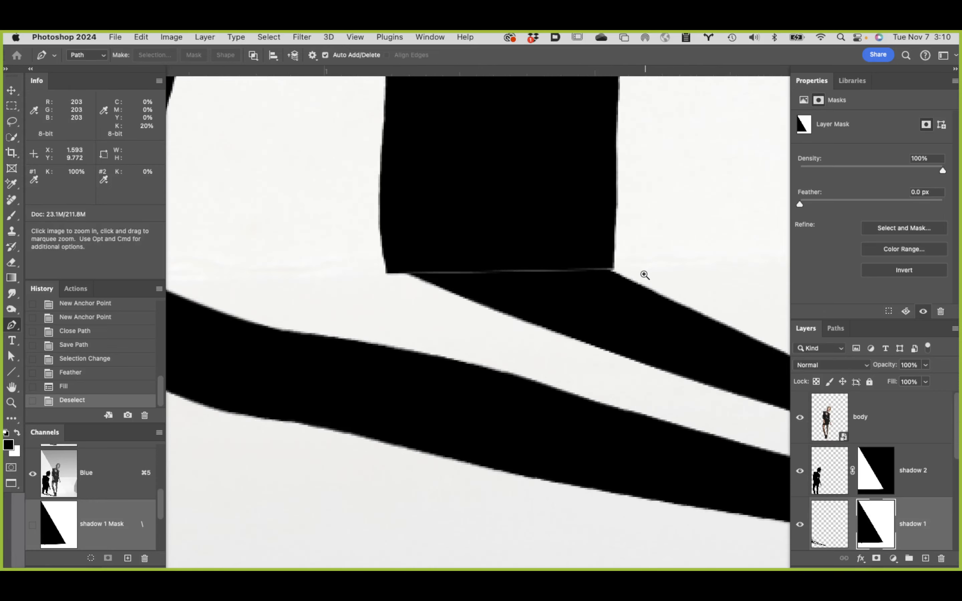
click(625, 275)
click(623, 276)
drag(510, 221, 348, 216)
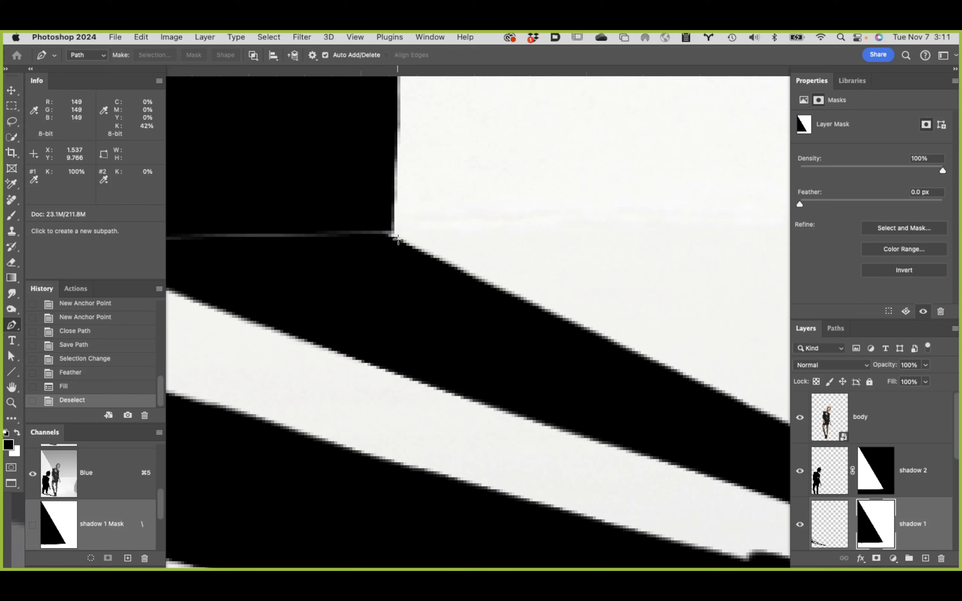
Step: Draw a closed path over the white background at the lower right corner of the leg shadow, following the floor shadow's edge
click(394, 200)
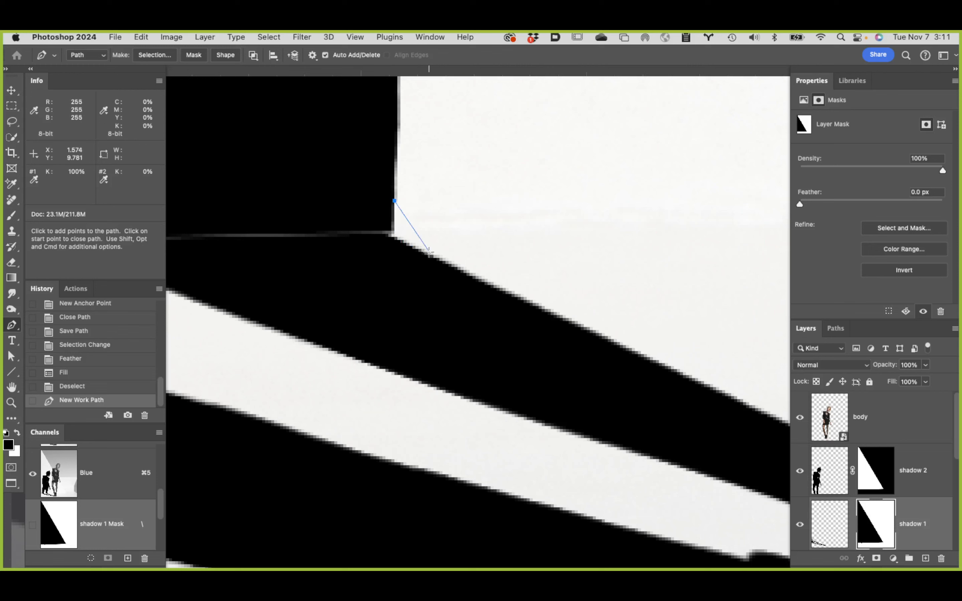
click(393, 231)
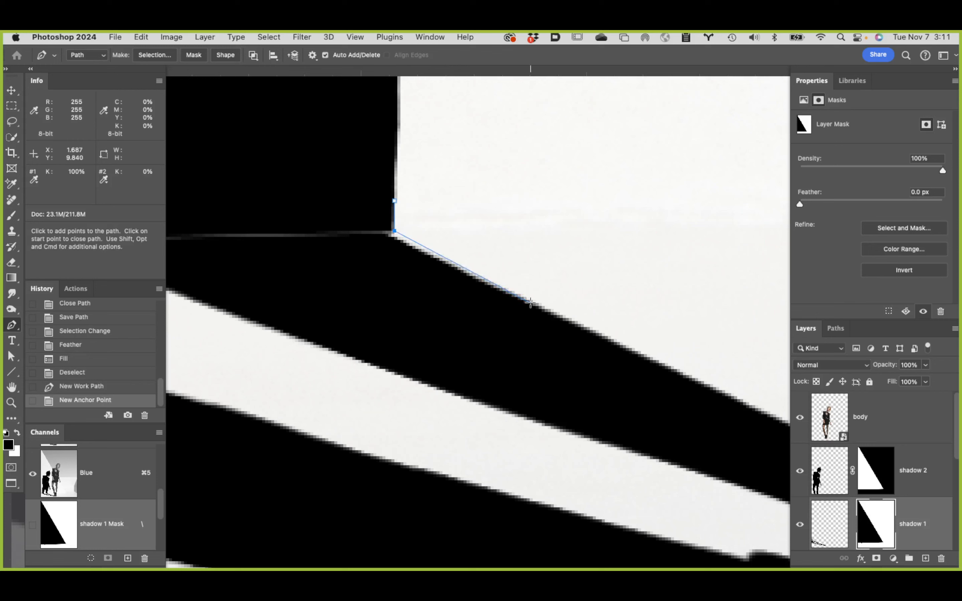
drag(531, 302, 597, 330)
click(659, 248)
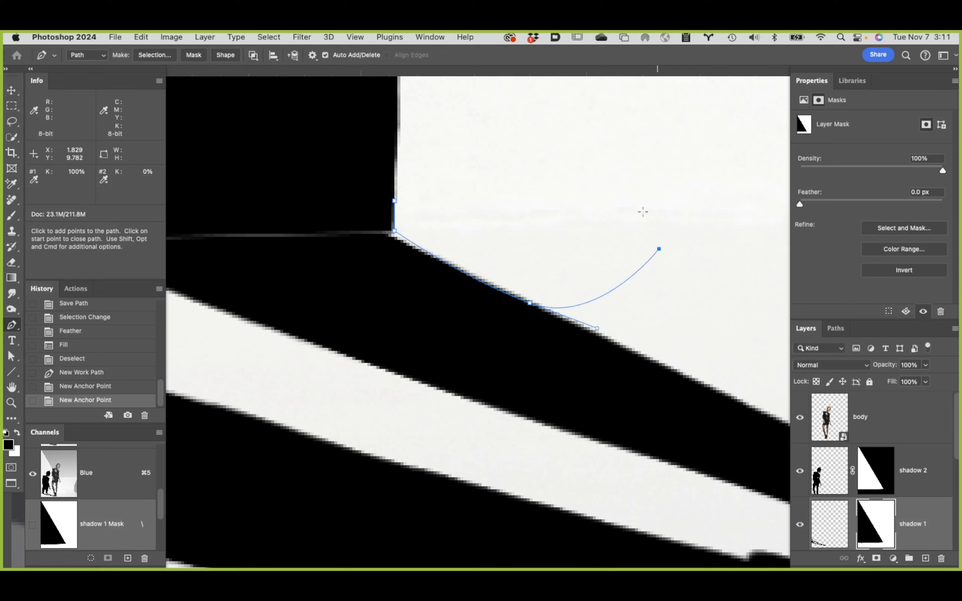
drag(623, 174, 615, 167)
drag(544, 143, 539, 144)
click(463, 152)
click(412, 180)
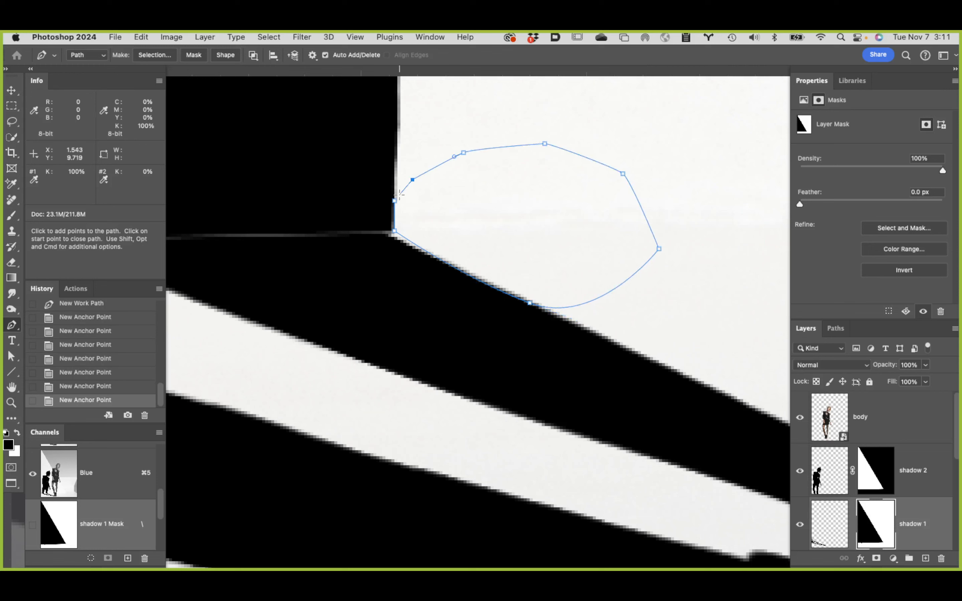
click(395, 202)
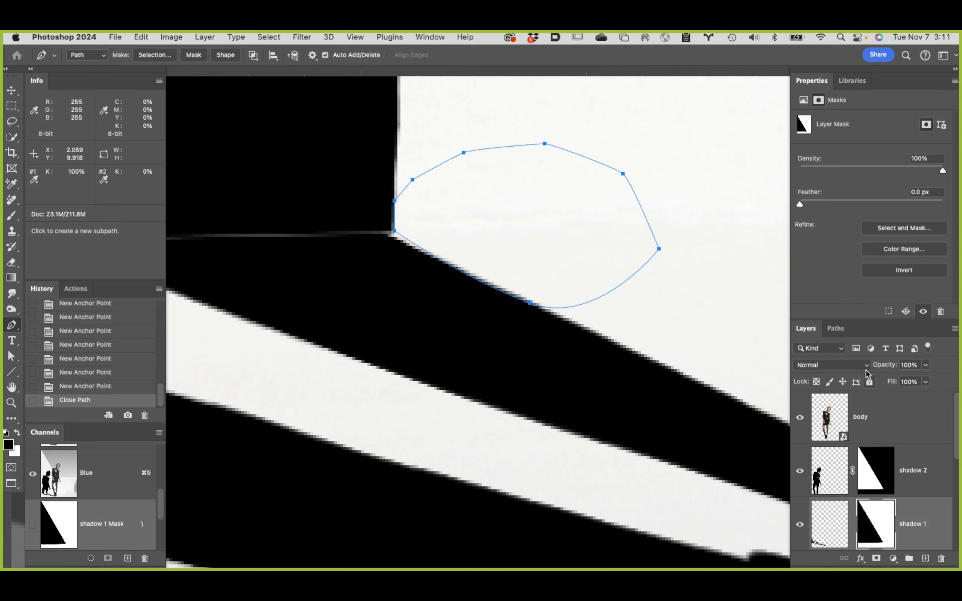
Step: Save the work path as Path 2, load it as a selection, and discard both the path and the selection
click(835, 329)
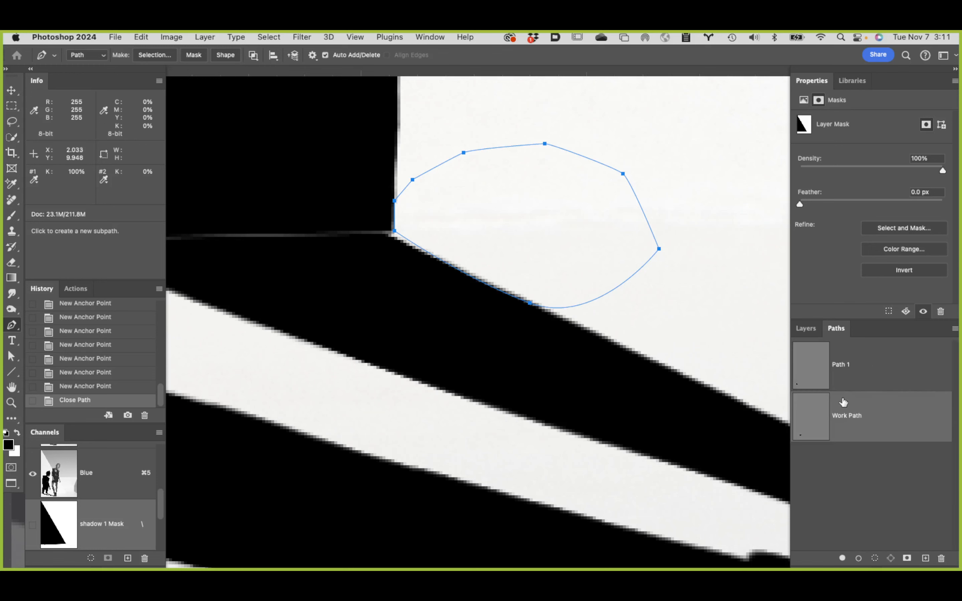
double_click(850, 416)
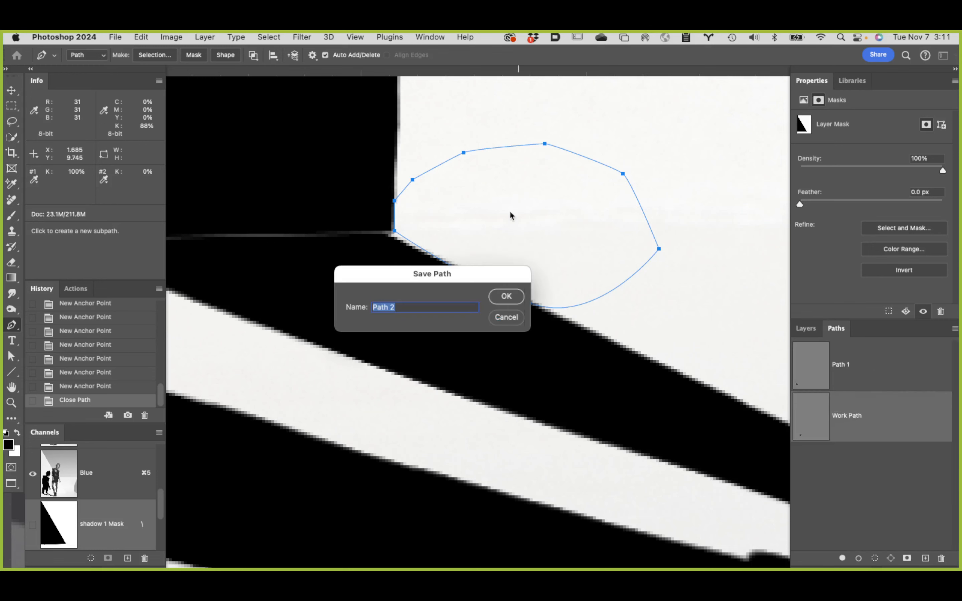
click(506, 296)
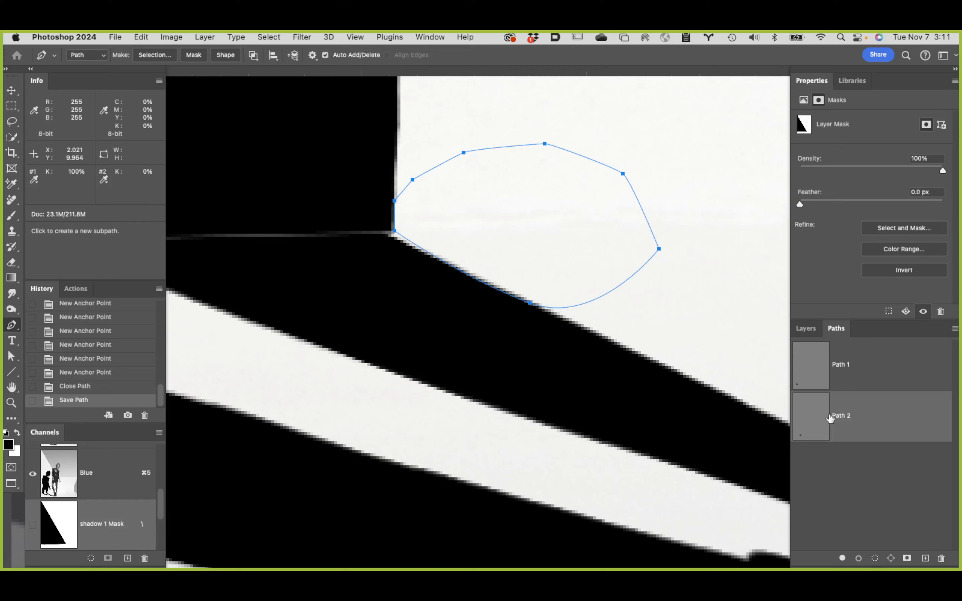
super+click(812, 416)
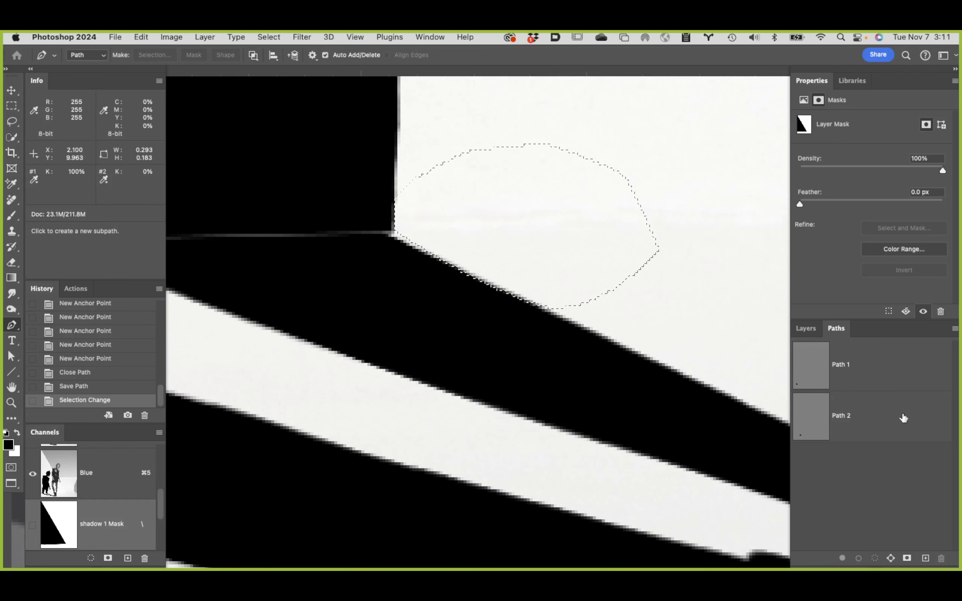
drag(903, 418, 940, 558)
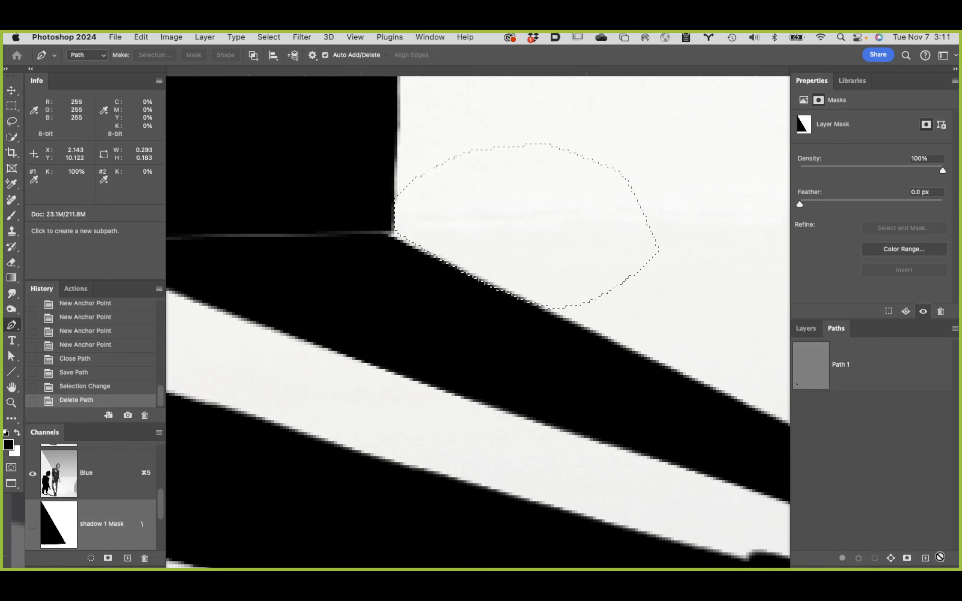
key(super+d)
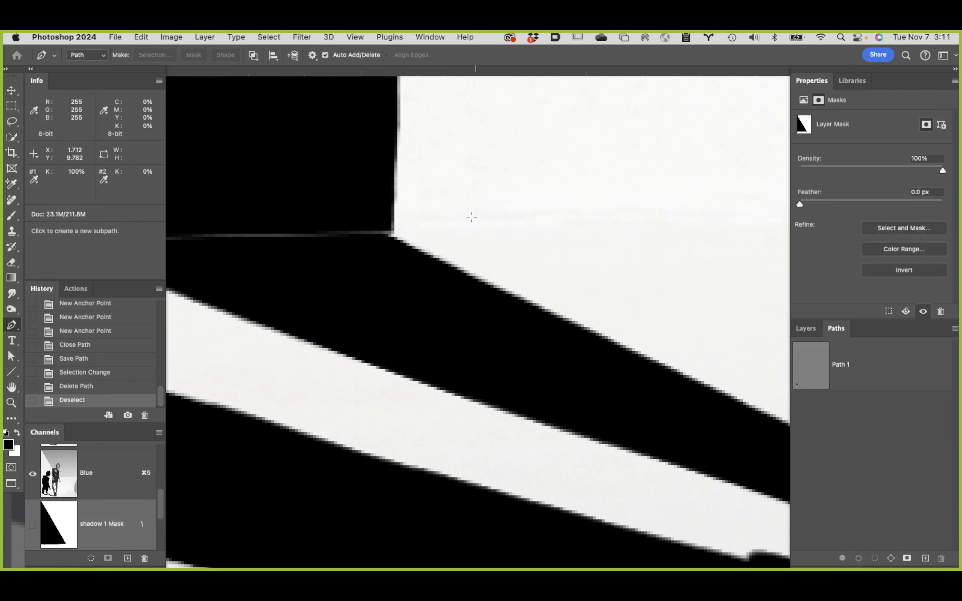
Step: Draw a closed path inside the black shadow around the leg's right seam corner, with its outer edge following the floor shadow
click(393, 212)
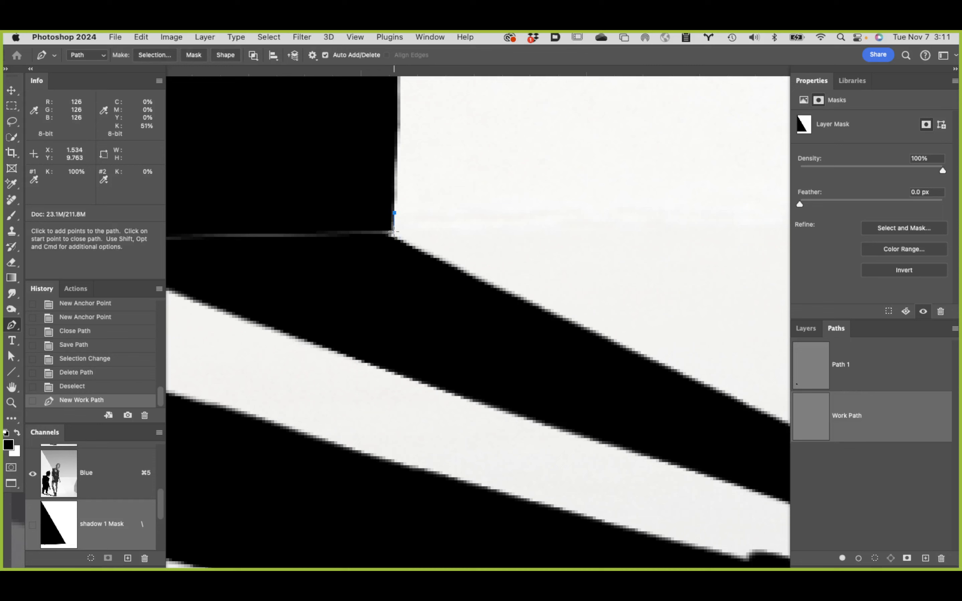
click(394, 231)
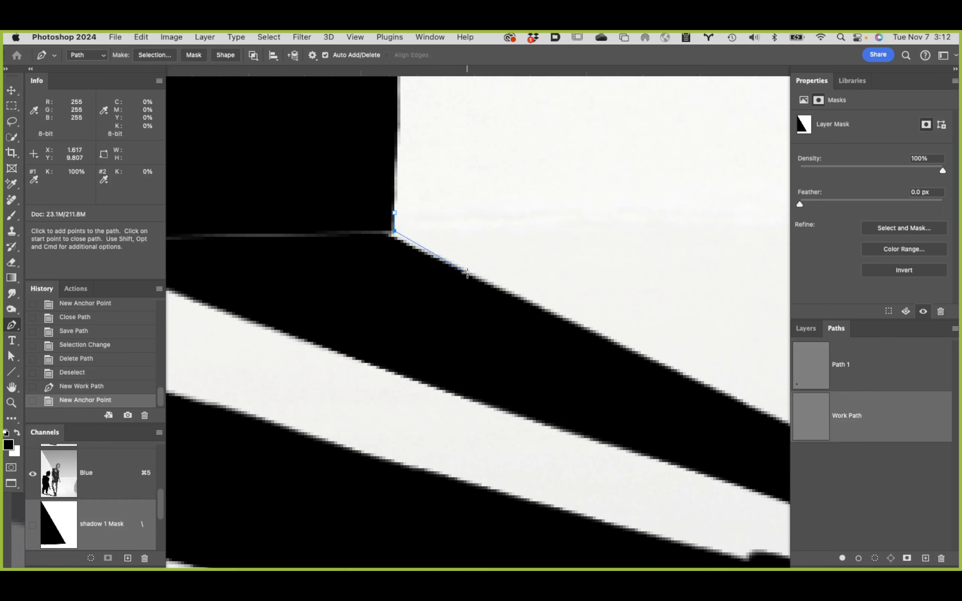
drag(466, 273, 532, 306)
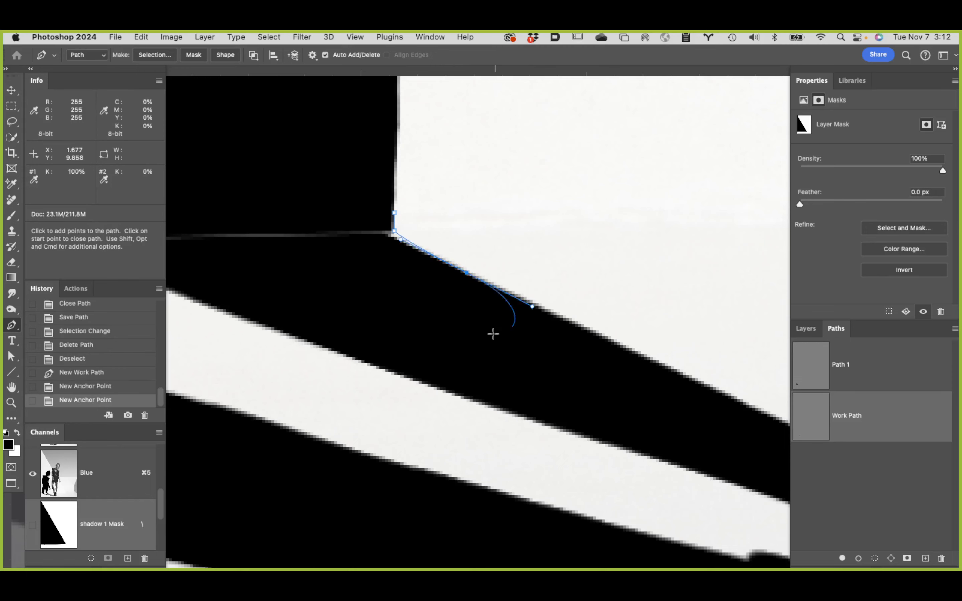
click(446, 327)
click(325, 291)
click(289, 252)
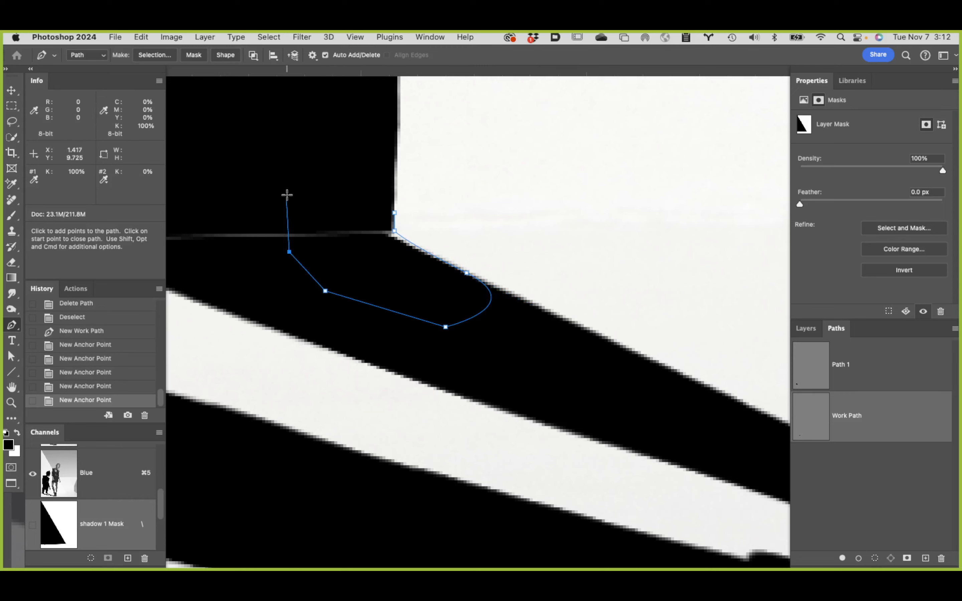
click(286, 195)
click(331, 180)
click(371, 182)
click(394, 213)
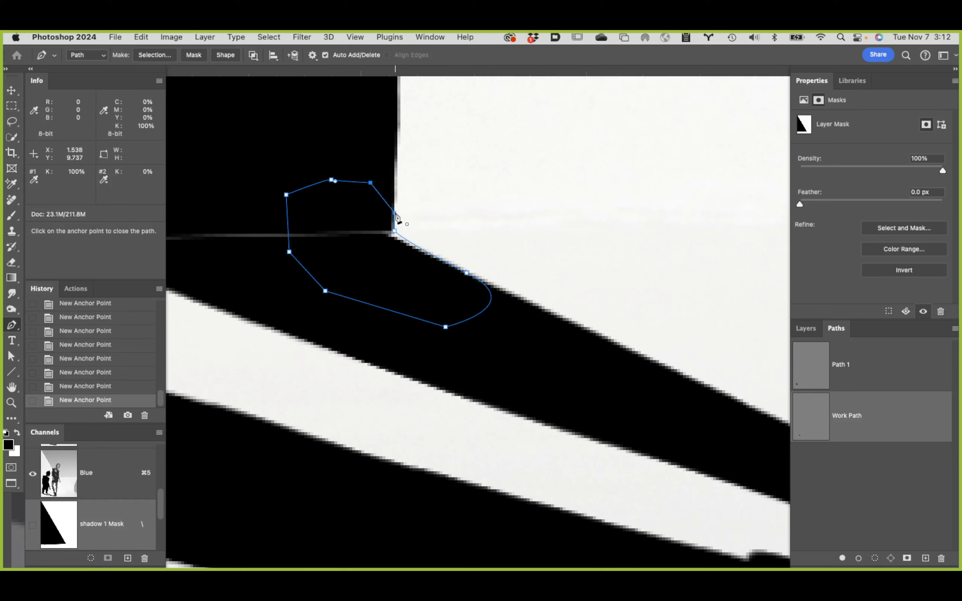
Step: Save the work path as Path 2 and load it as a selection
double_click(861, 416)
click(503, 294)
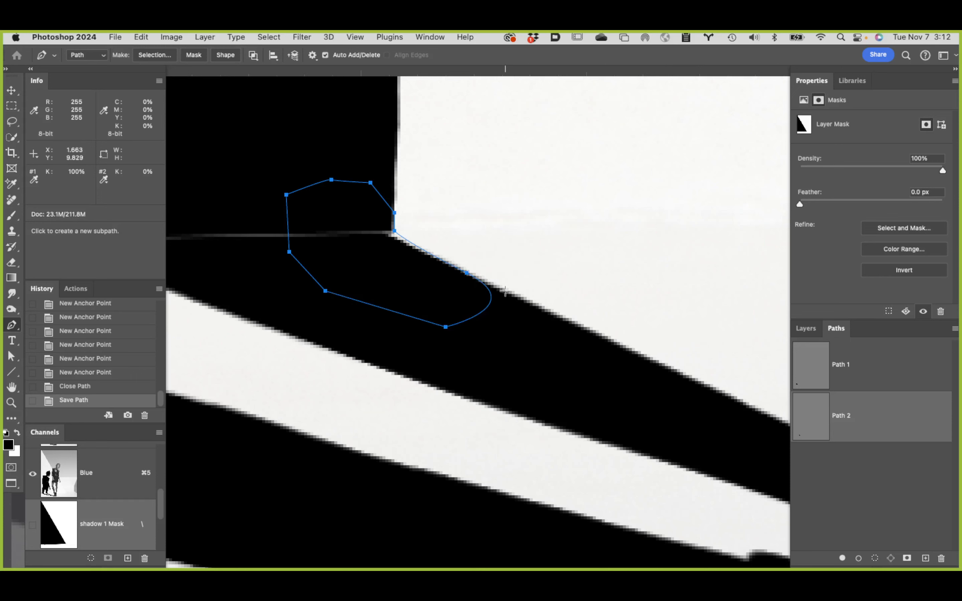
super+click(824, 426)
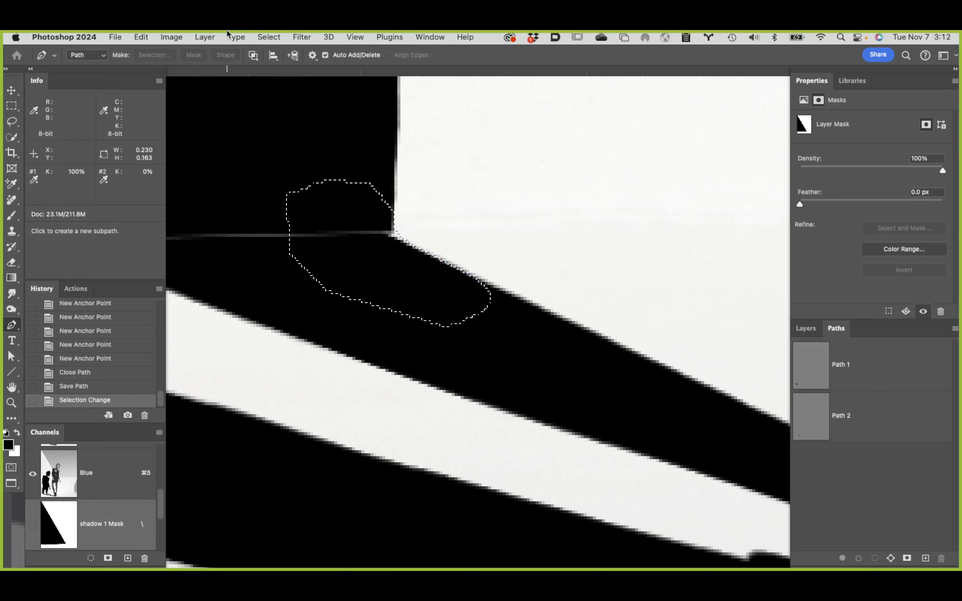
Step: Feather the selection by 0.3 pixels, fill it with black on shadow 1's pixels rather than its mask, and deselect
click(232, 37)
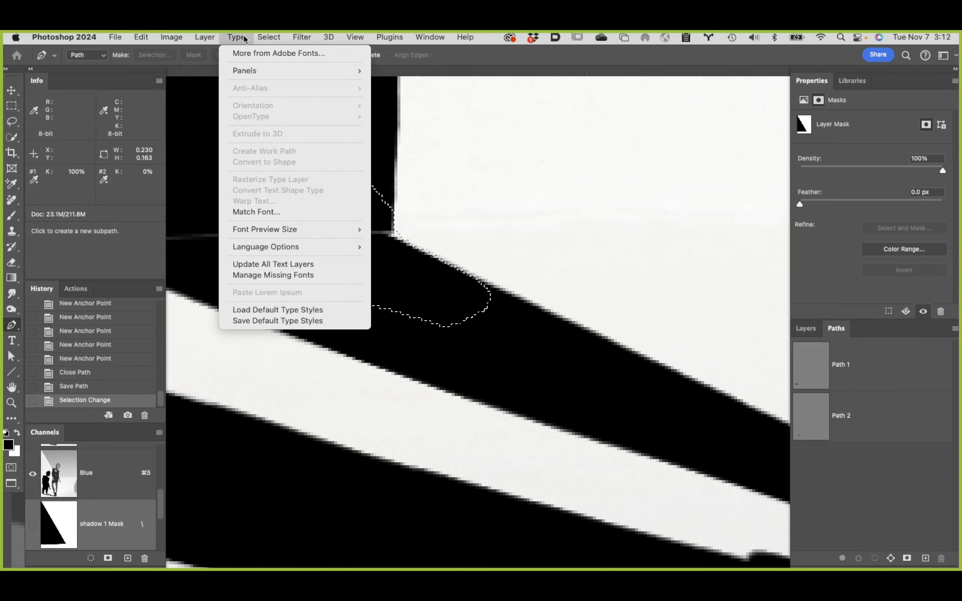
mouse_move(265, 37)
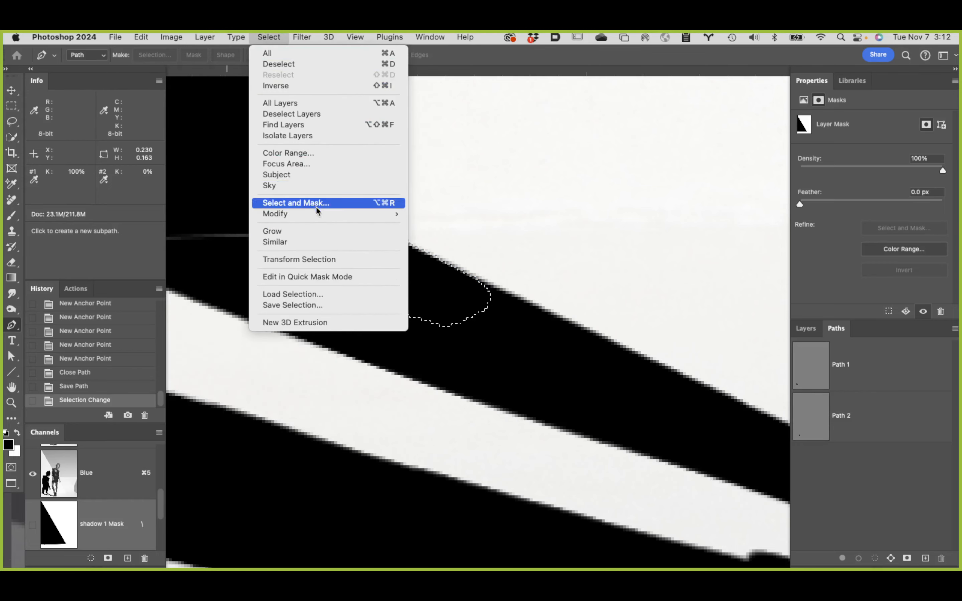
mouse_move(394, 214)
click(447, 257)
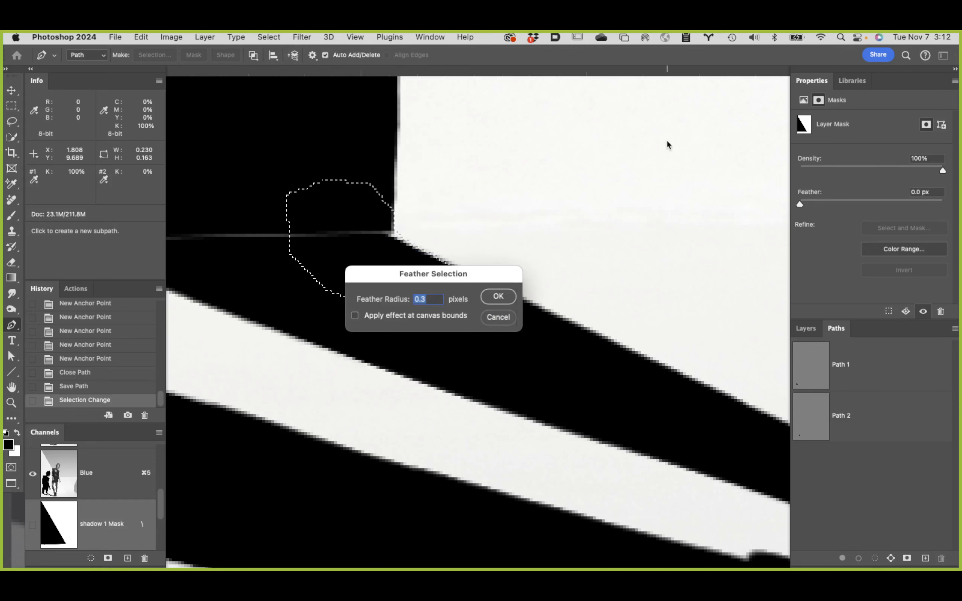
click(498, 297)
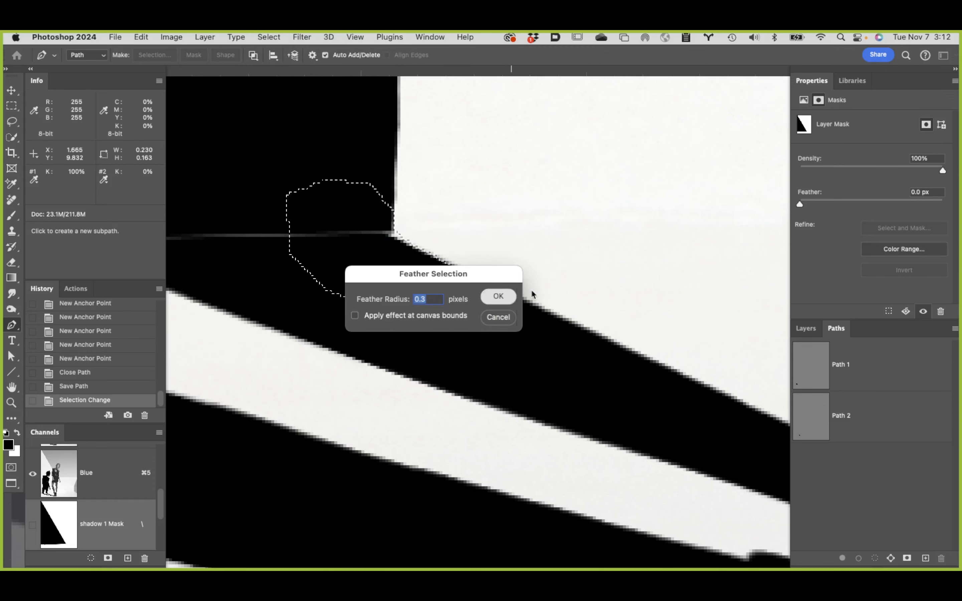
click(806, 328)
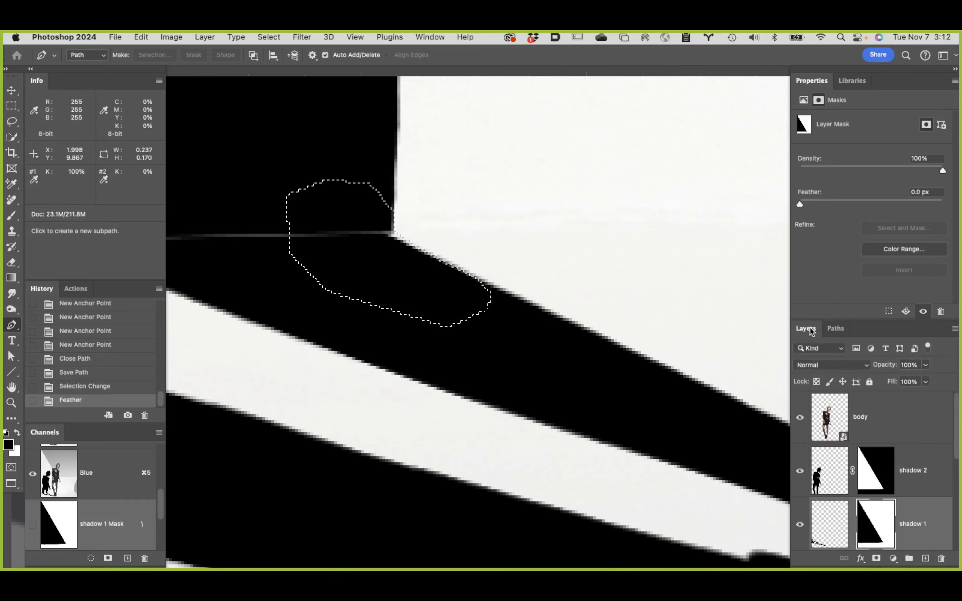
click(823, 535)
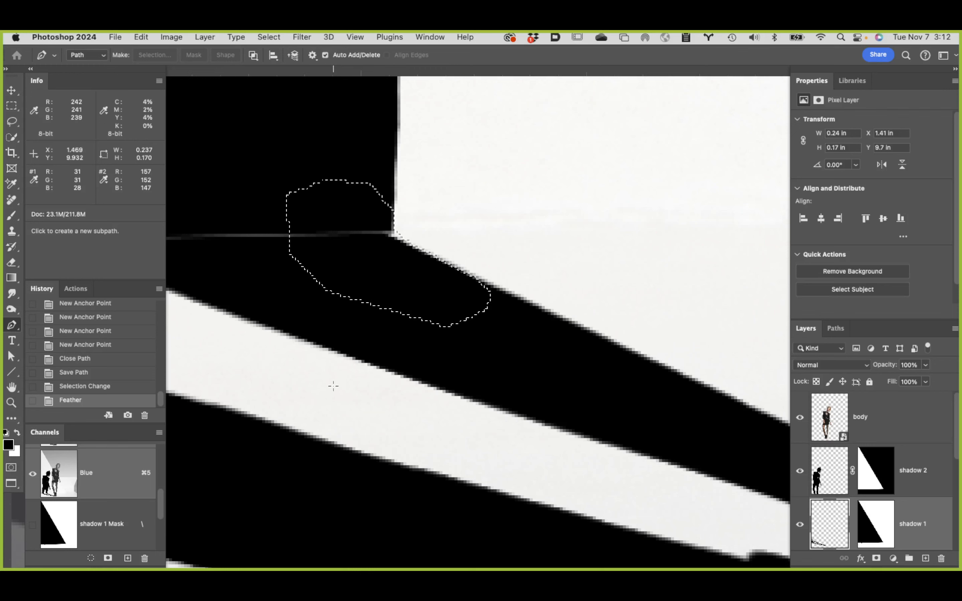
key(alt+BackSpace)
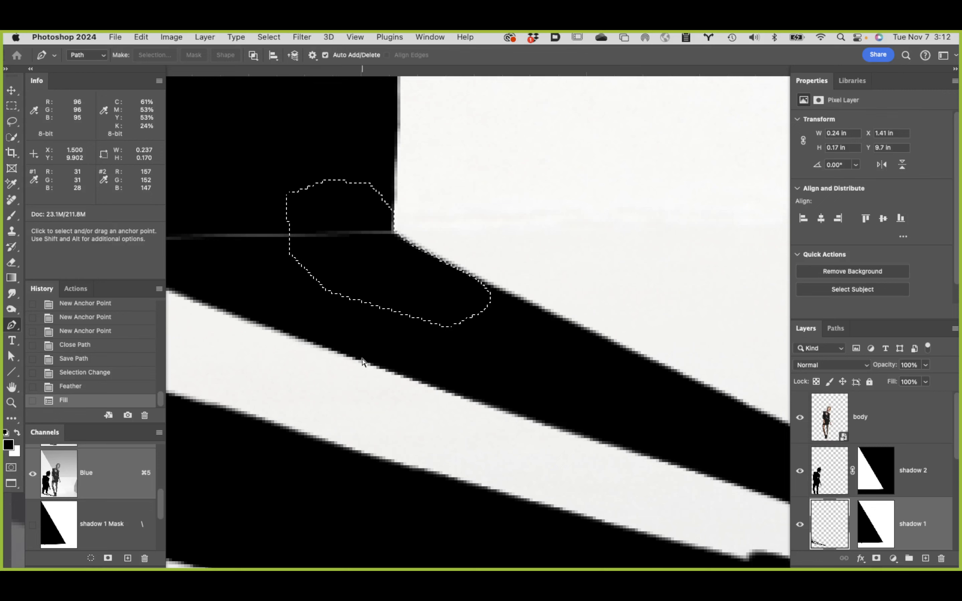
key(super+d)
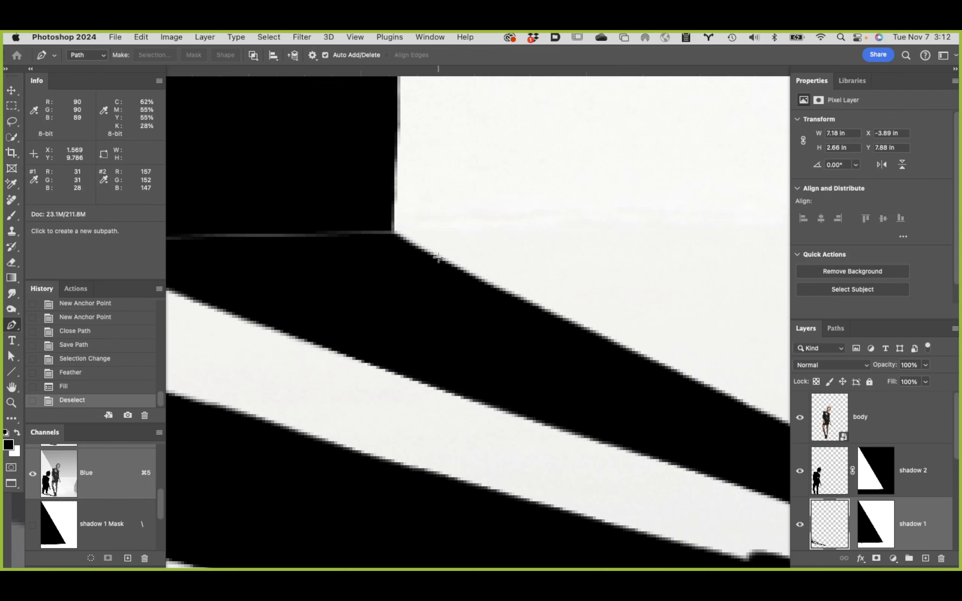
Step: Draw a closed path from the leg's left seam corner straight to the floor shadow's lower edge and back through the black area
drag(402, 285, 690, 255)
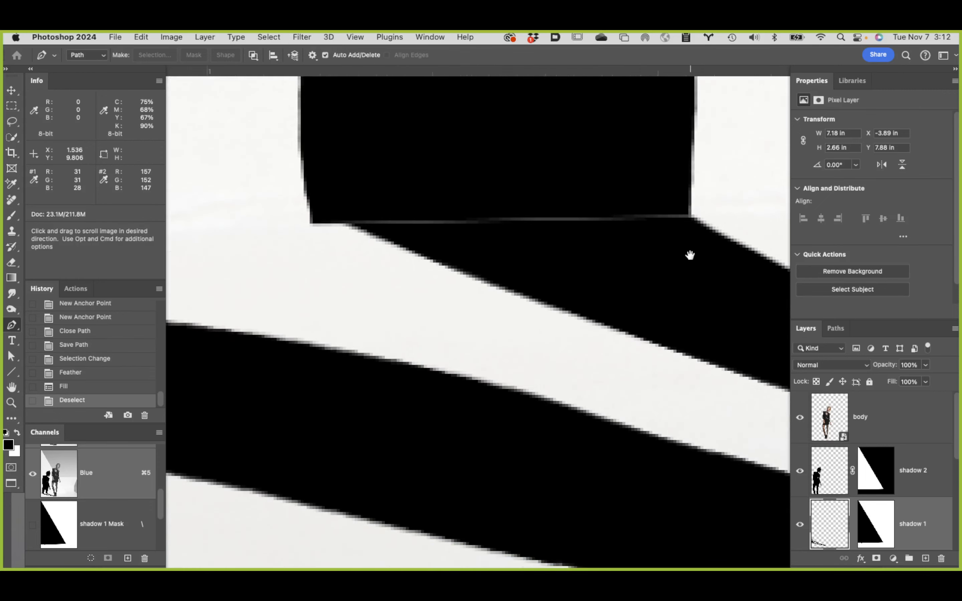
click(310, 223)
key(space)
drag(446, 259, 352, 257)
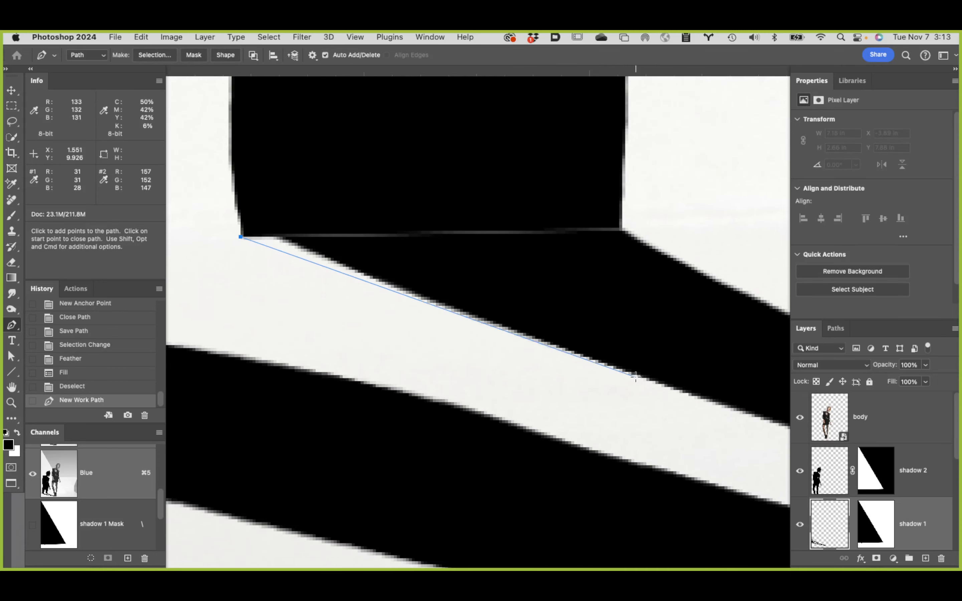
drag(636, 375, 718, 394)
click(664, 330)
click(433, 156)
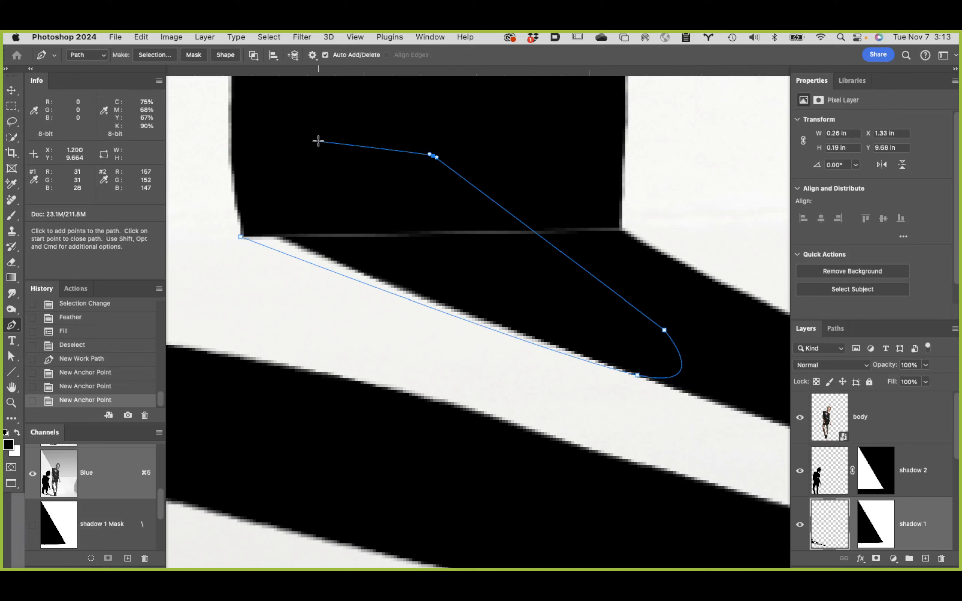
click(318, 141)
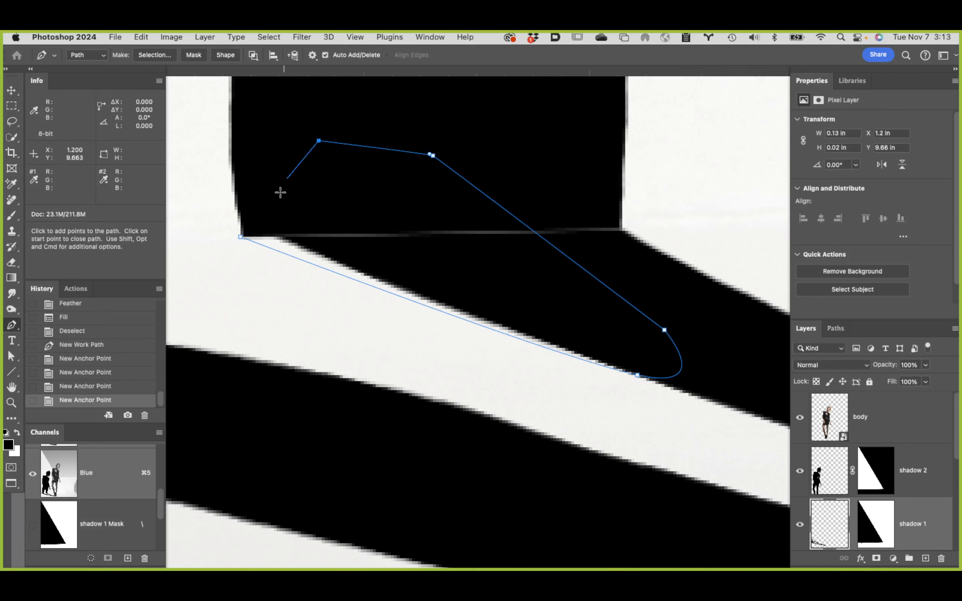
click(242, 238)
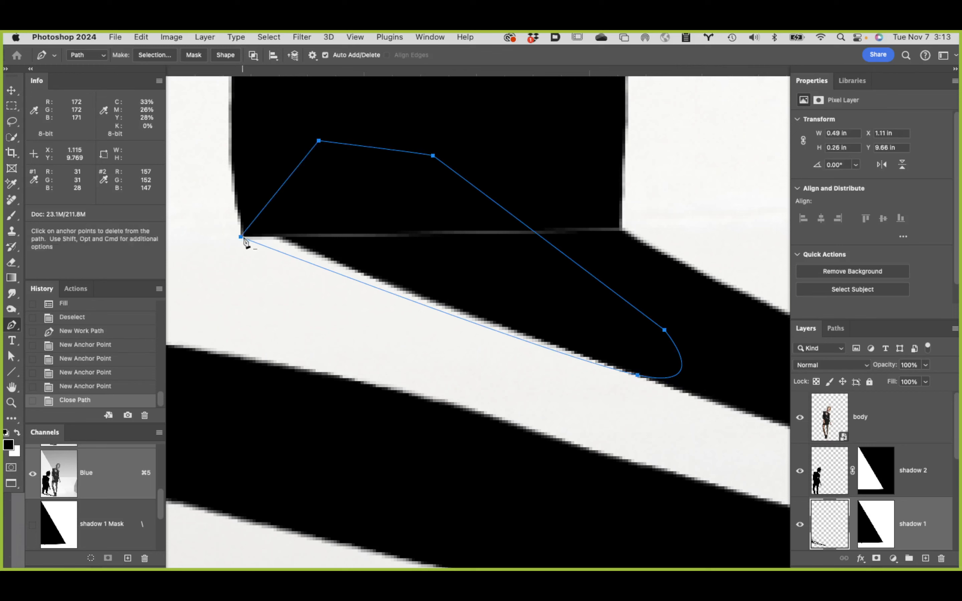
Step: Save the work path as Path 3 and load it as a selection
click(834, 330)
double_click(887, 474)
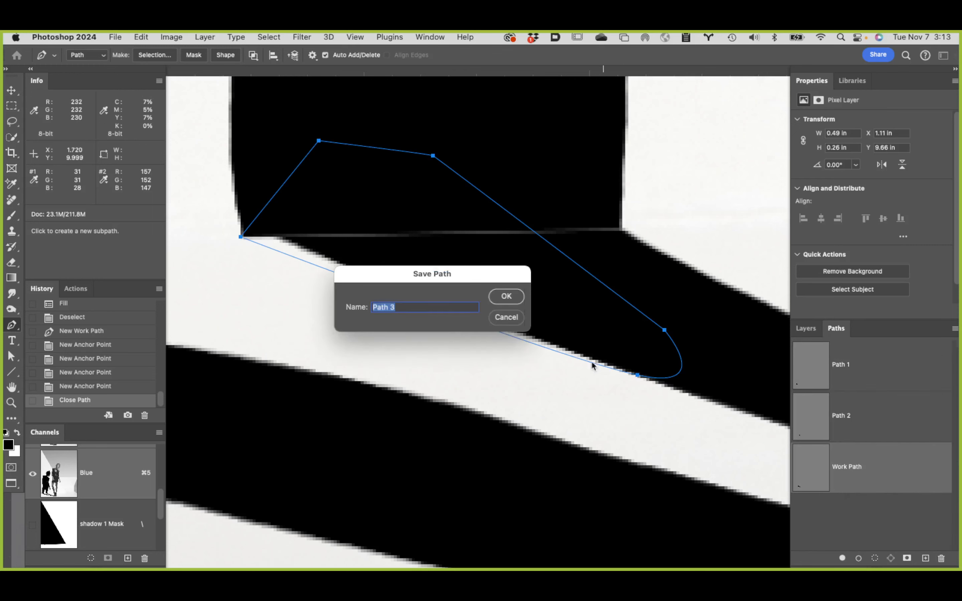
click(505, 297)
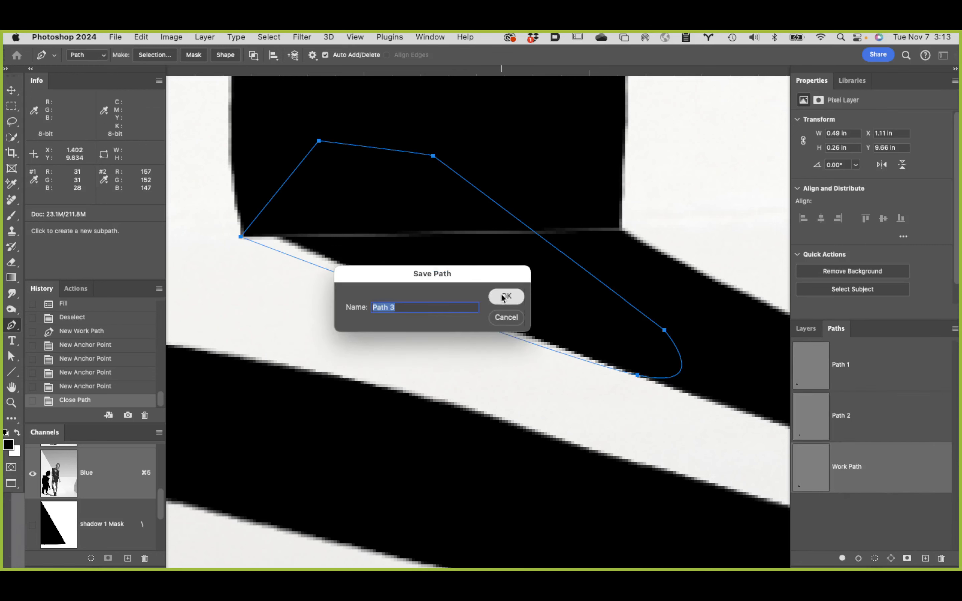
super+click(813, 458)
Step: Feather the leg corner selection by 0.3 pixels, fill it with black on the shadow 1 layer, and deselect
click(243, 37)
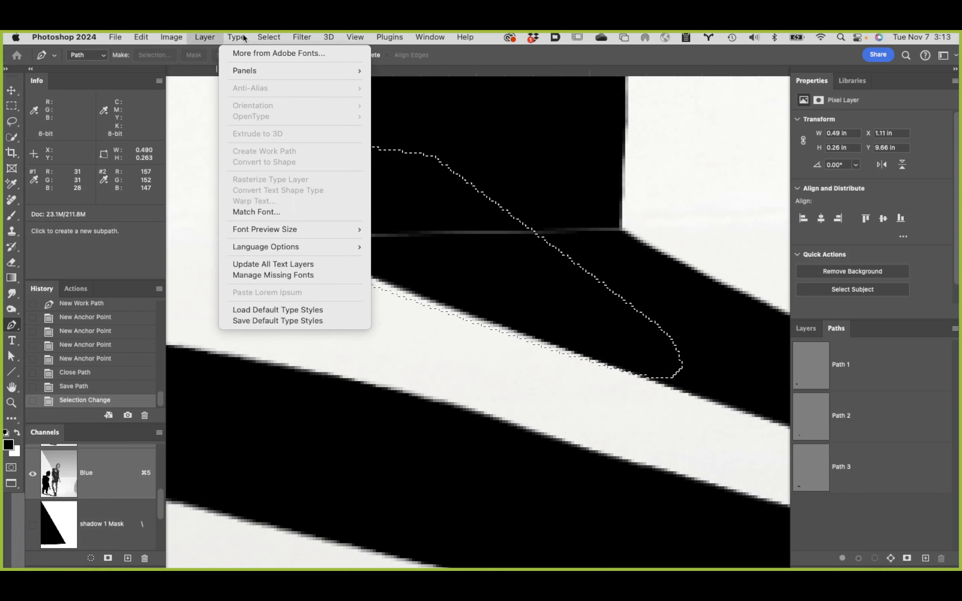
mouse_move(269, 37)
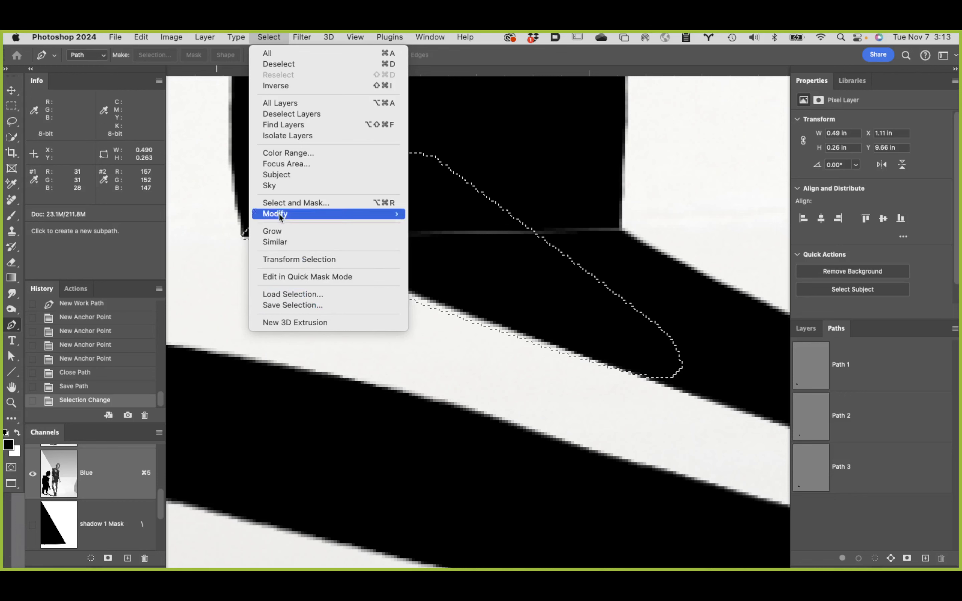
mouse_move(277, 214)
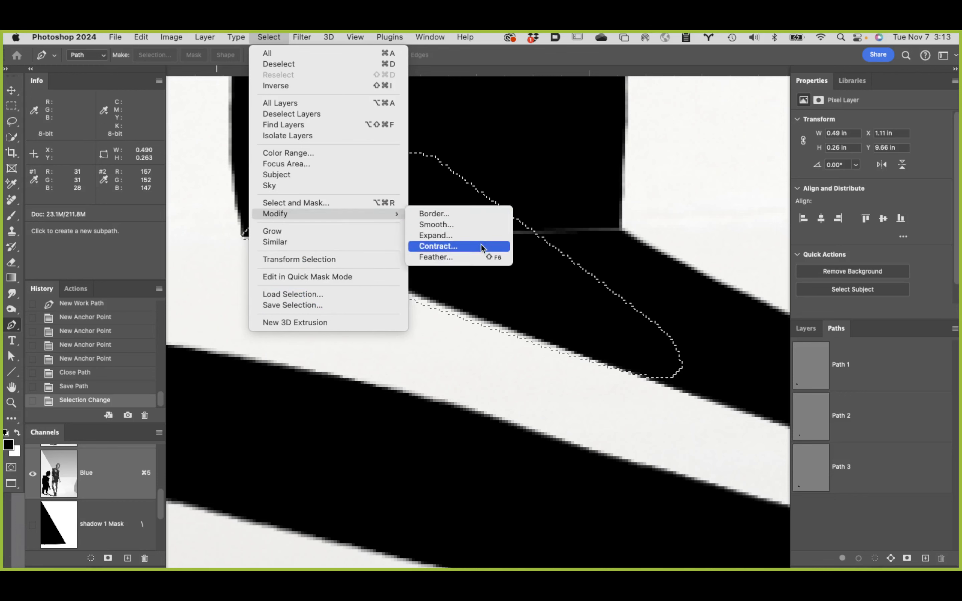
click(484, 256)
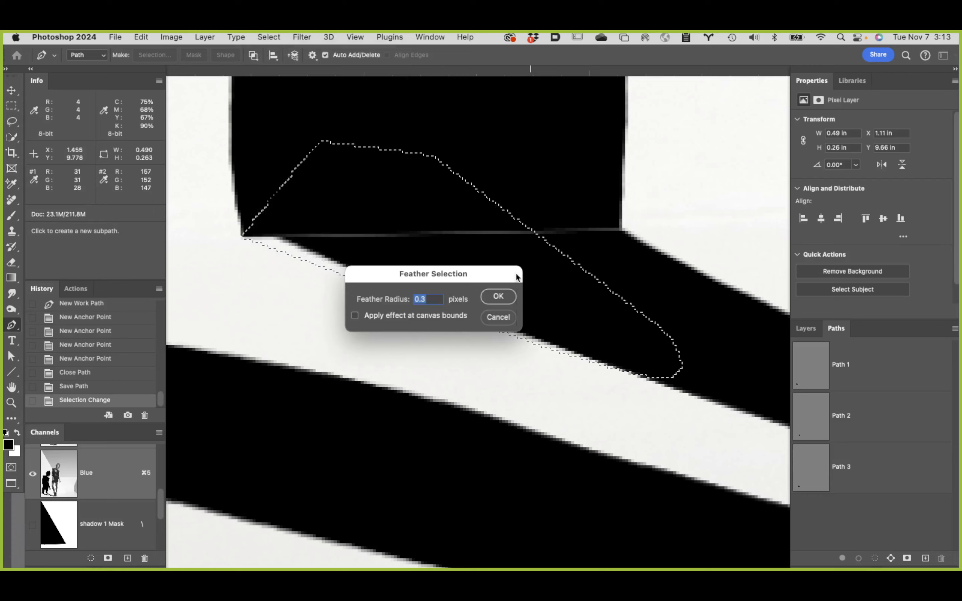
click(498, 296)
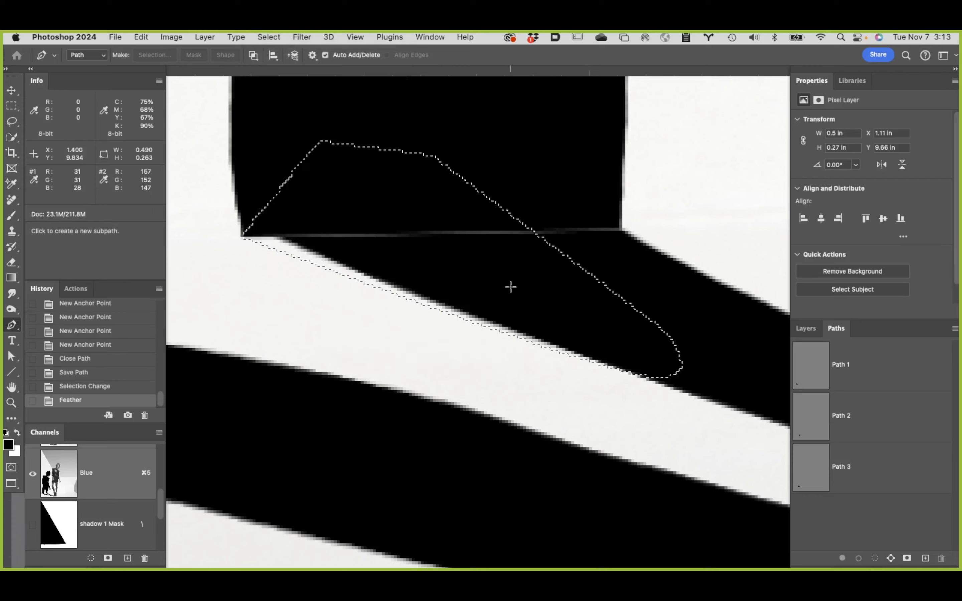
click(811, 328)
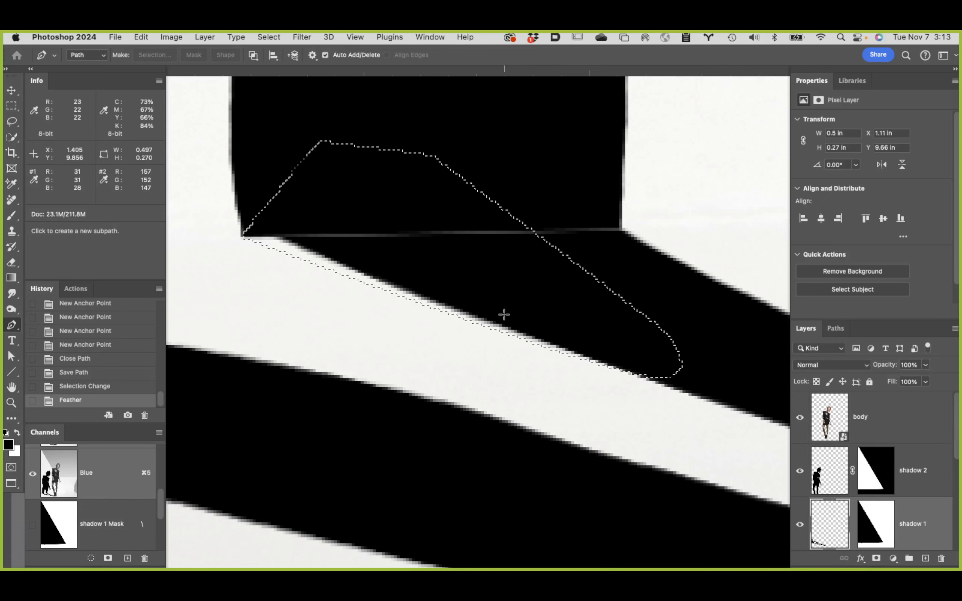
key(alt+BackSpace)
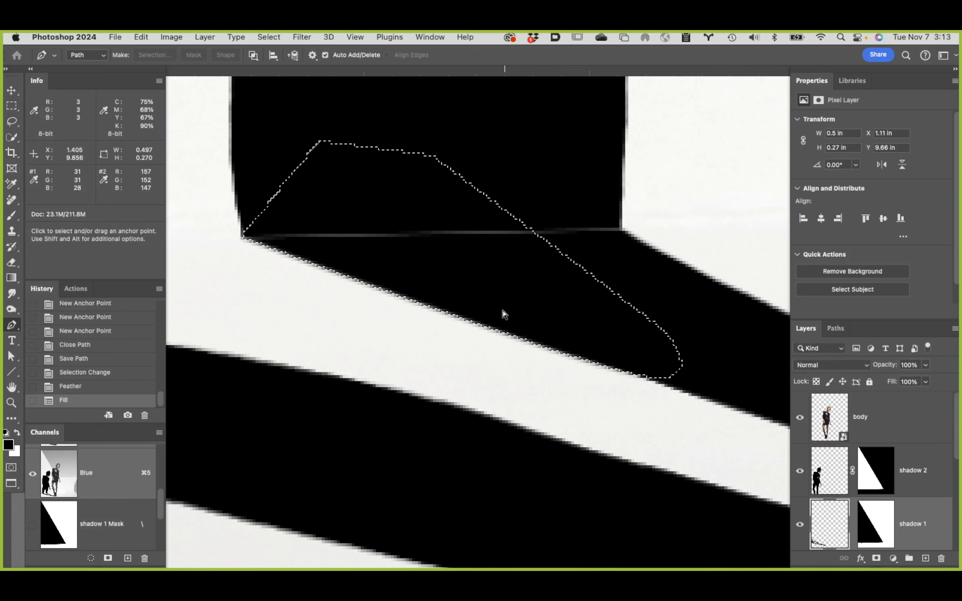
key(super+d)
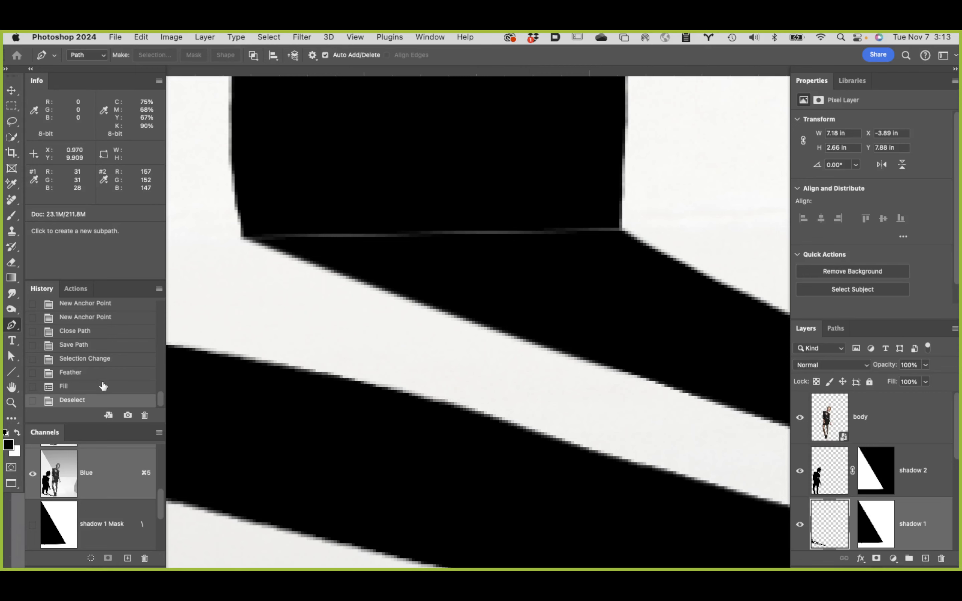
Step: Set up a 40 px Soft Round brush with 94% hardness for retouching shadow 1 beside the shoes
click(12, 387)
double_click(12, 387)
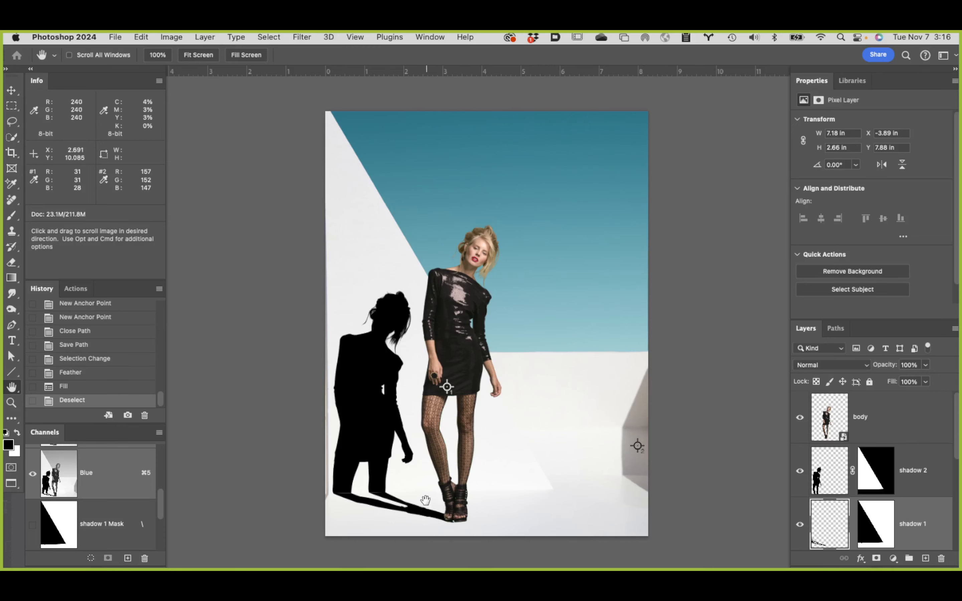
click(454, 518)
click(455, 519)
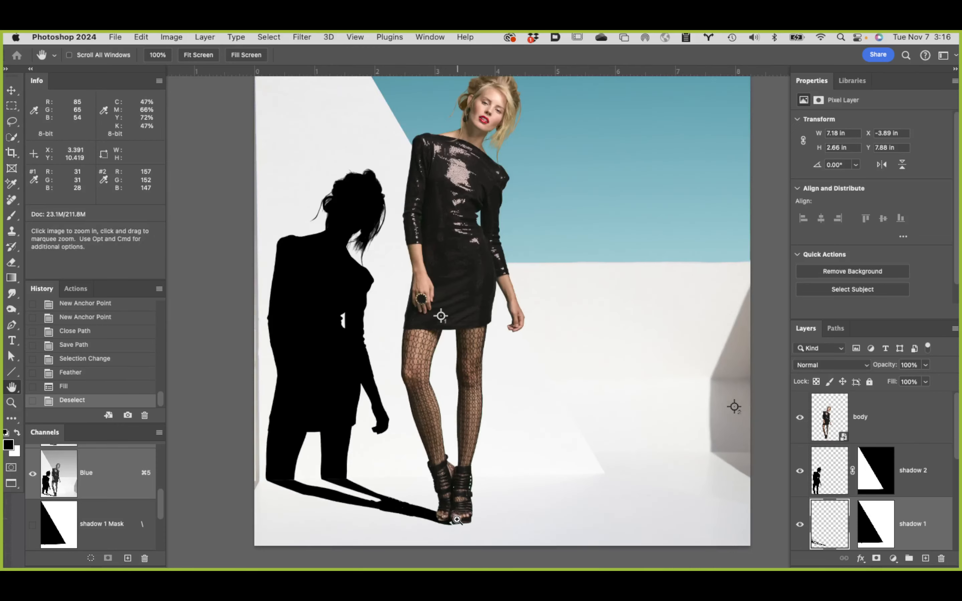
click(457, 521)
click(460, 524)
click(460, 525)
click(460, 525)
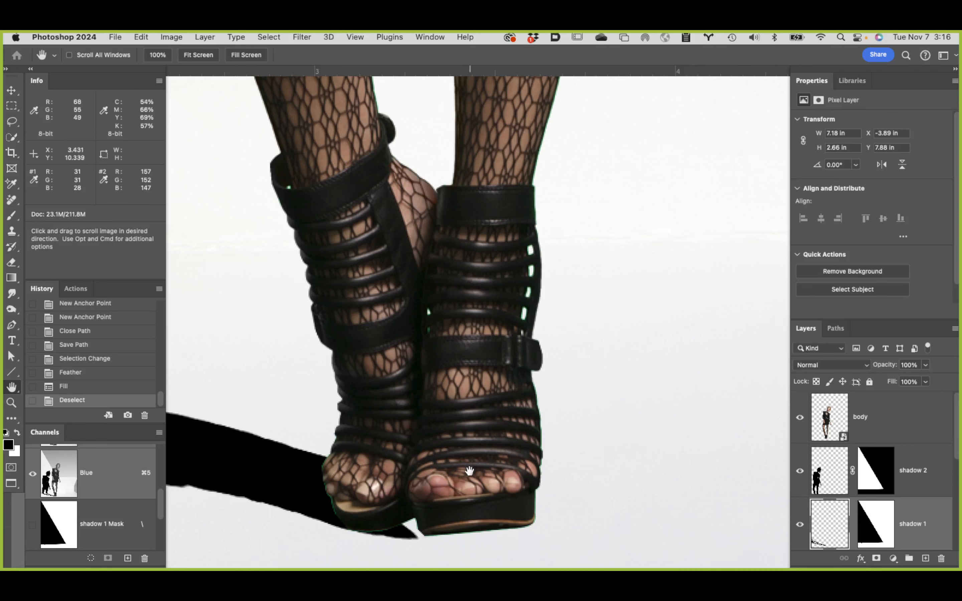
click(801, 525)
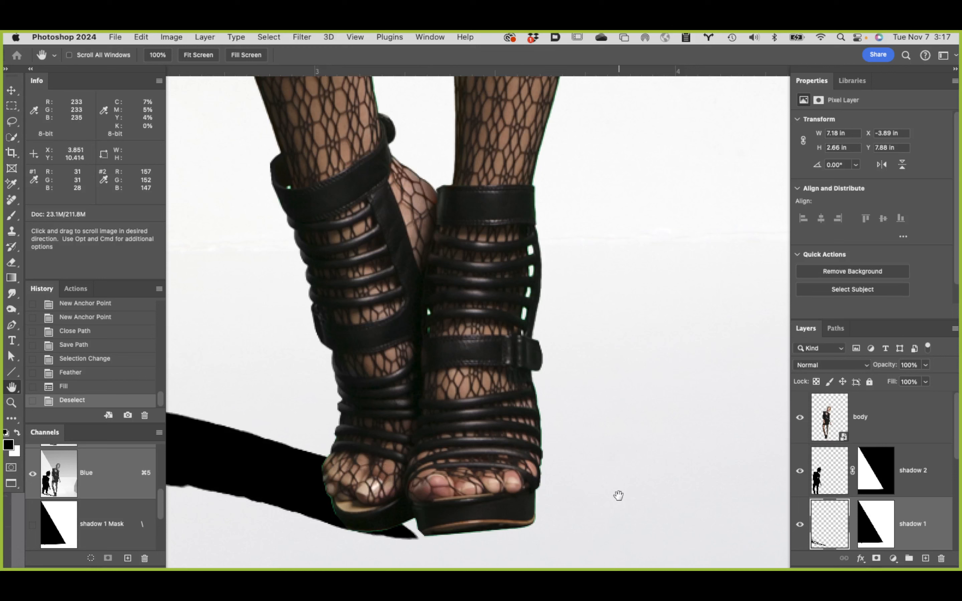
key(b)
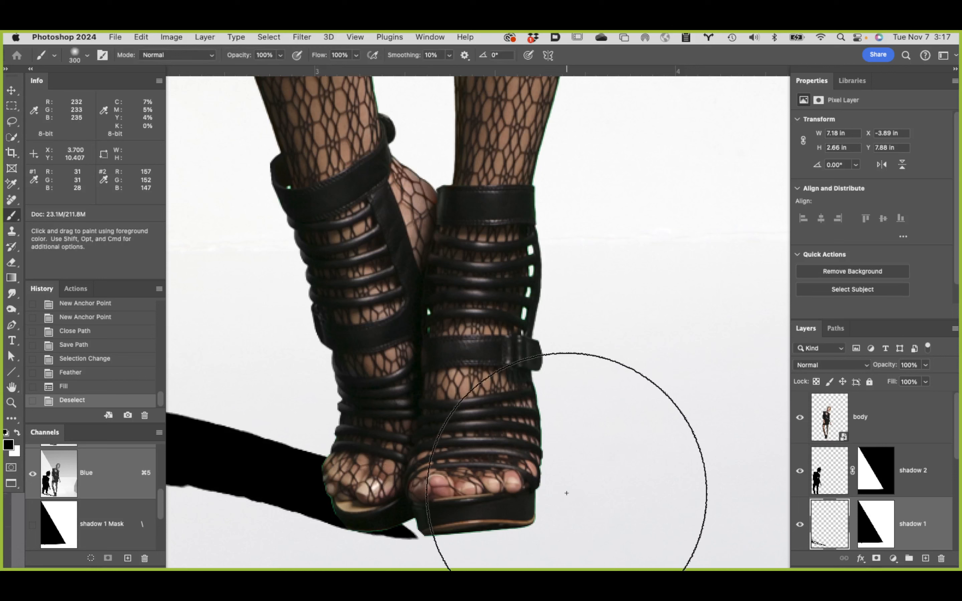
key(bracketleft)
key(bracketleft)
key(bracketleft)
key(bracketleft)
key(bracketleft)
key(bracketleft)
key(bracketleft)
key(bracketleft)
key(bracketleft)
key(bracketleft)
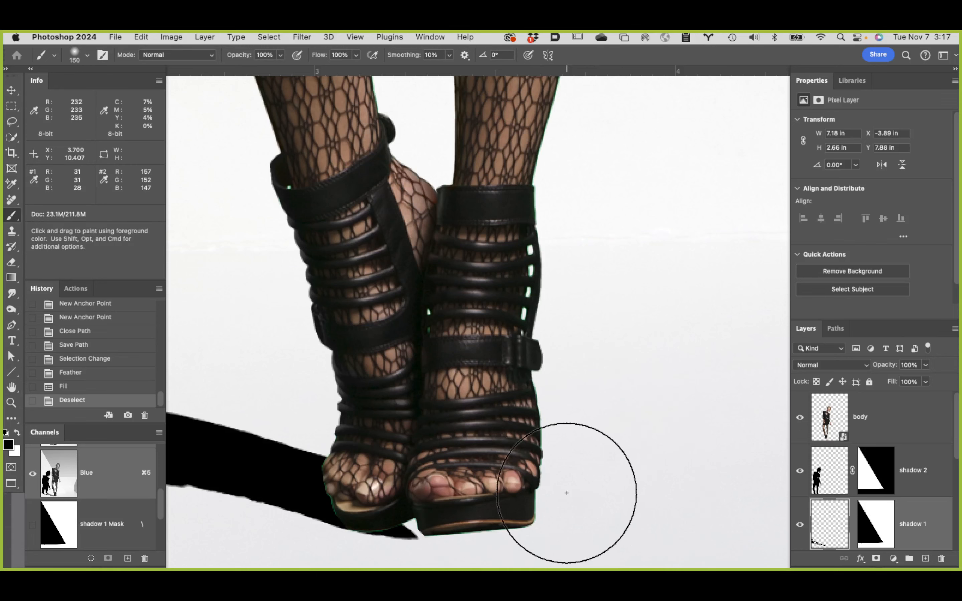
key(bracketleft)
key(bracketleft)
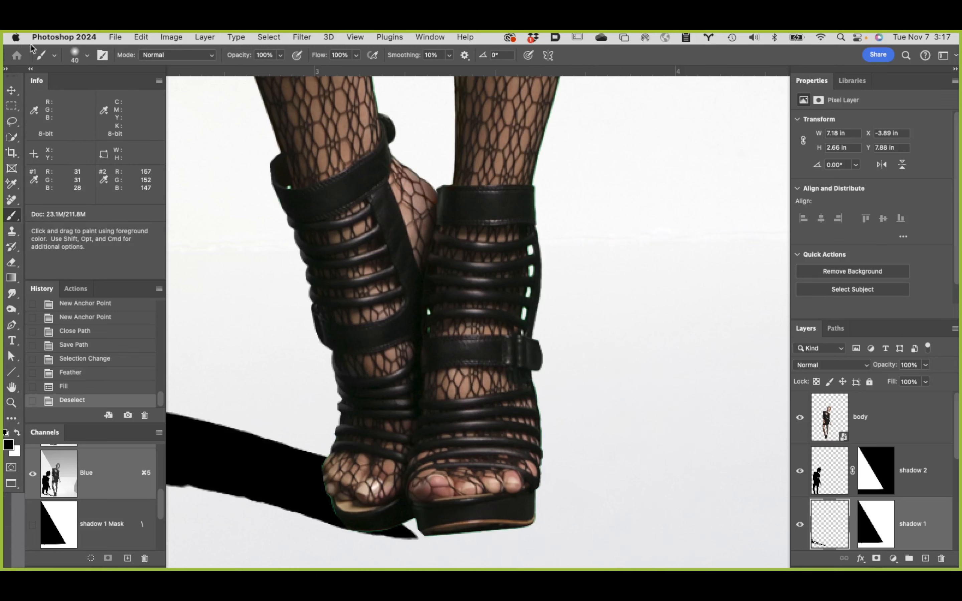
click(87, 56)
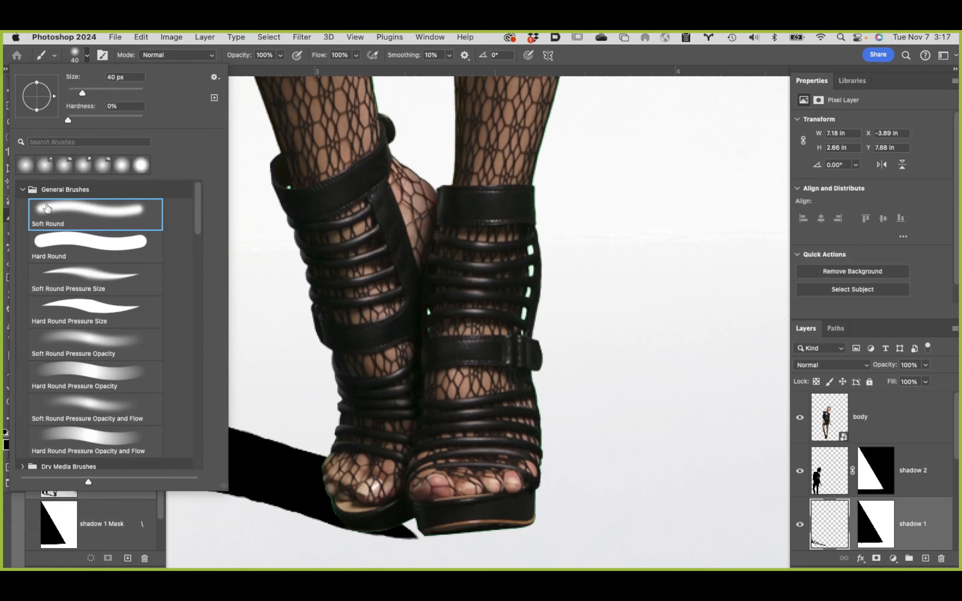
drag(67, 121, 138, 123)
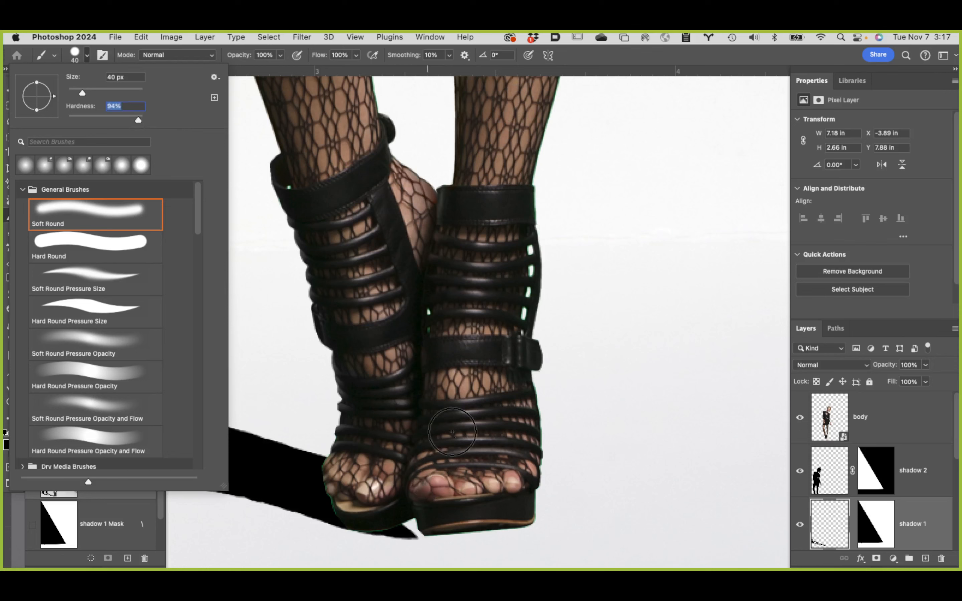
click(685, 56)
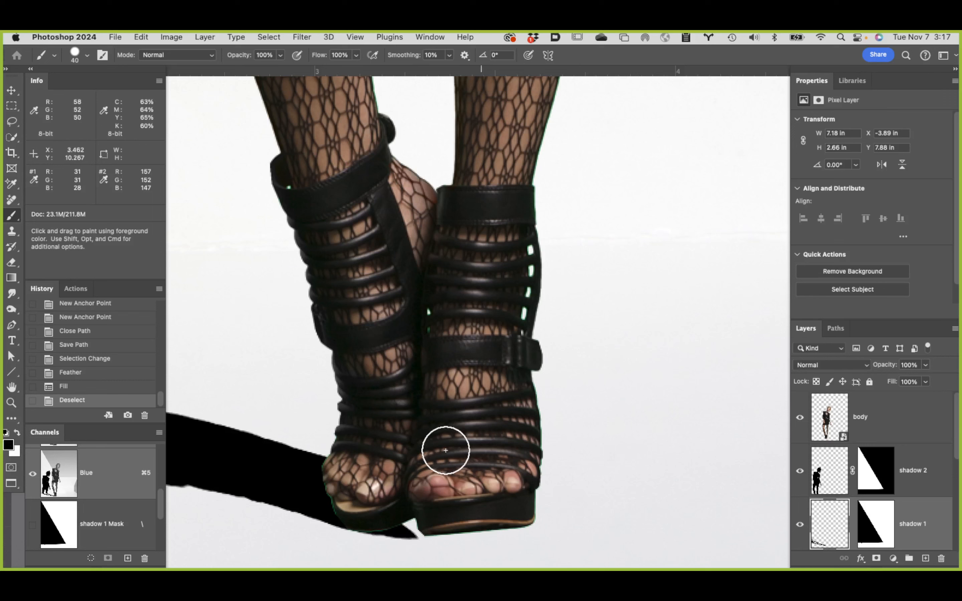
Step: Paint black on shadow 1 over the white gap between the shoe soles and touch up the floor shadow
click(409, 513)
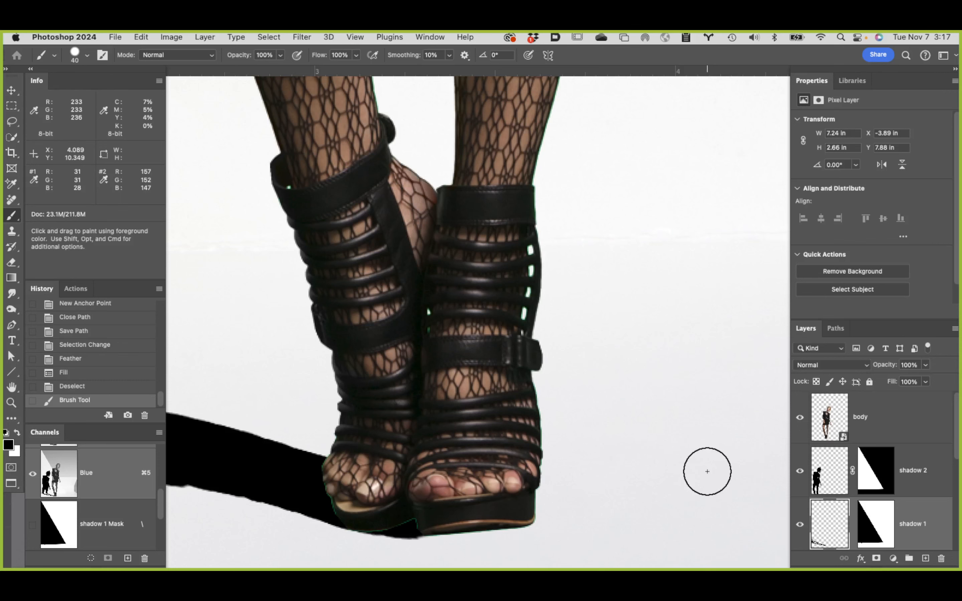
drag(341, 427, 633, 313)
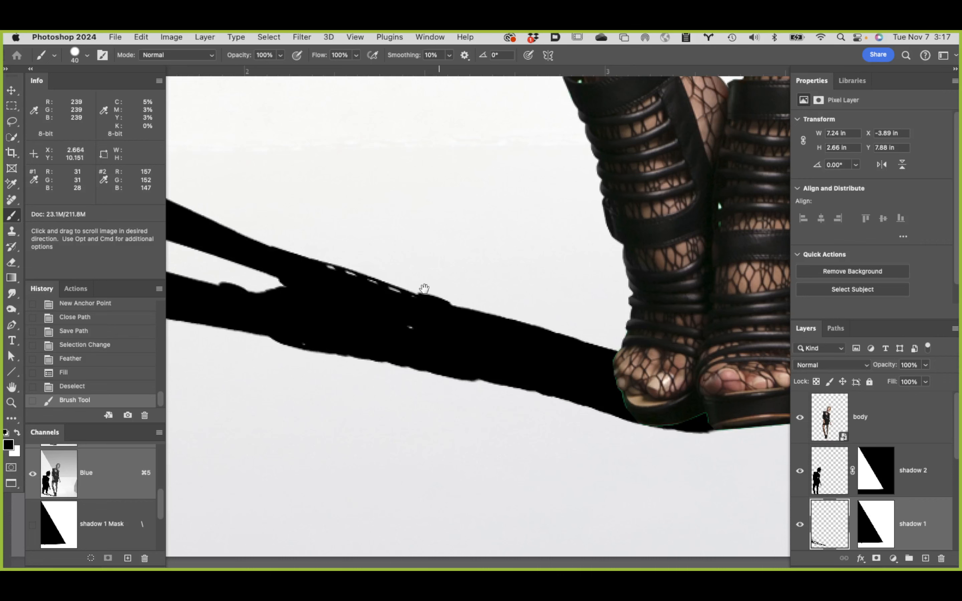
drag(474, 350, 571, 370)
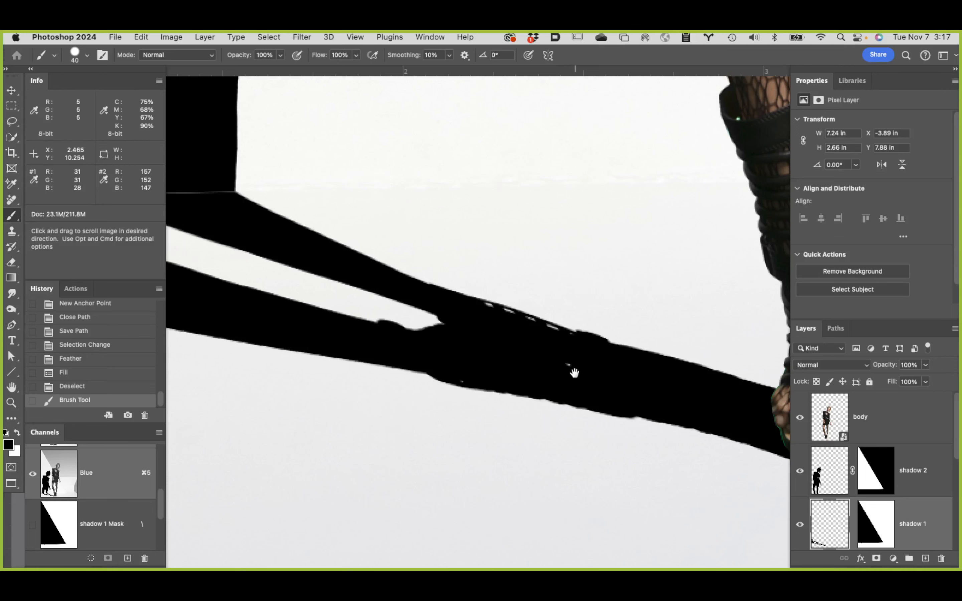
drag(565, 365, 771, 436)
drag(517, 373, 696, 402)
drag(566, 342, 675, 385)
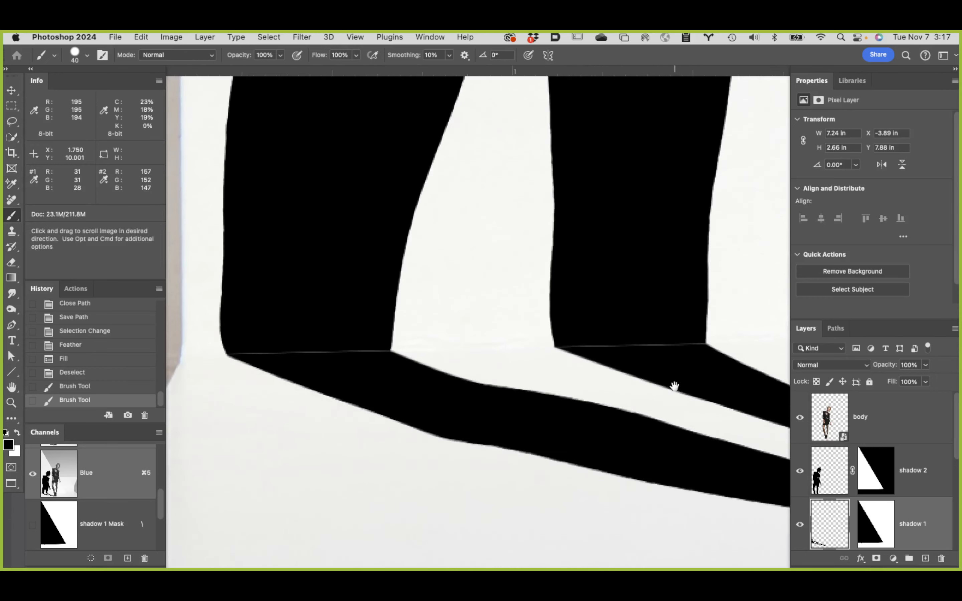
Step: Select shadow 2 and hide the body layer plus all background layers below shadow 1, isolating both shadows
double_click(13, 388)
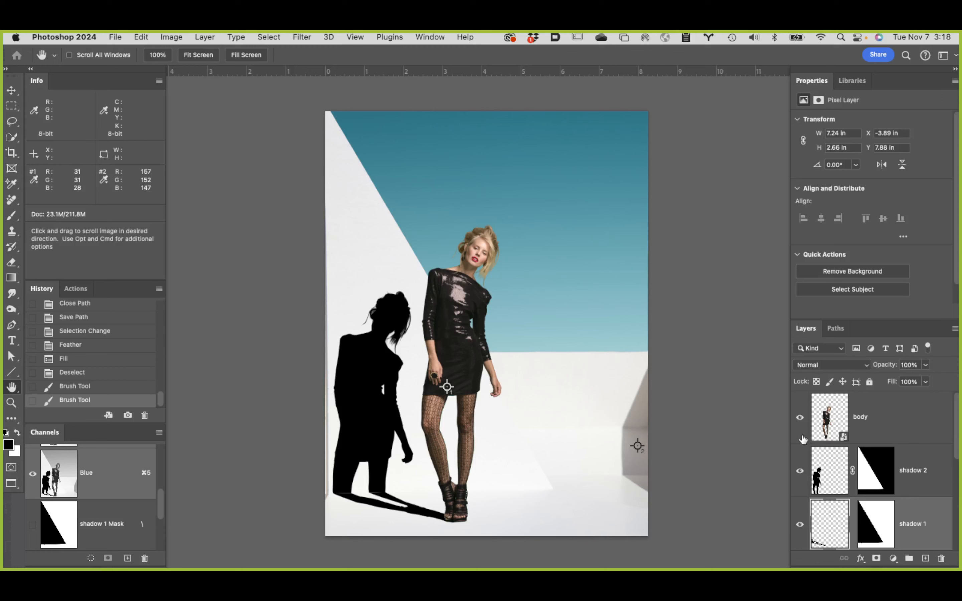
click(934, 484)
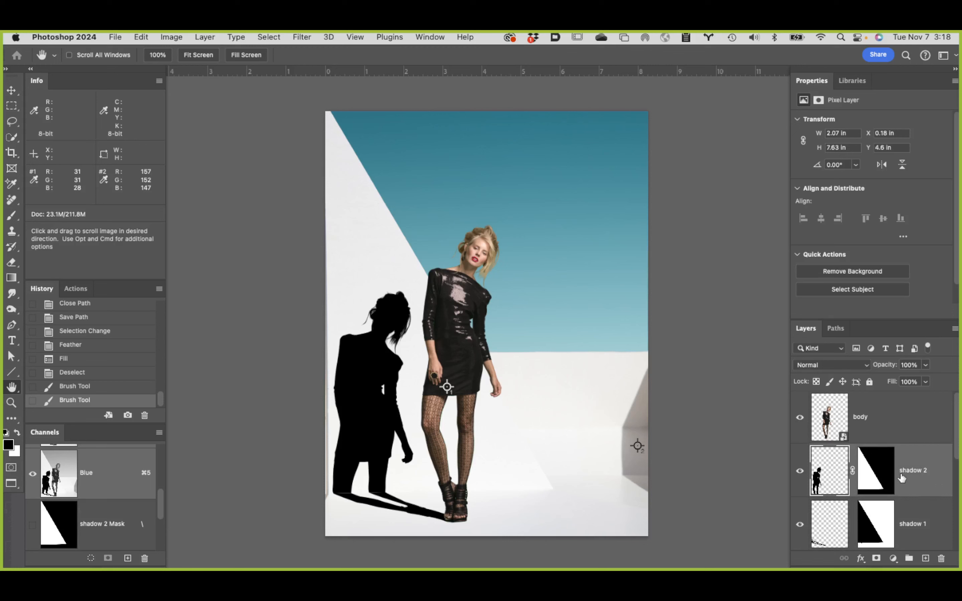
click(799, 417)
scroll(828, 530, down, 2)
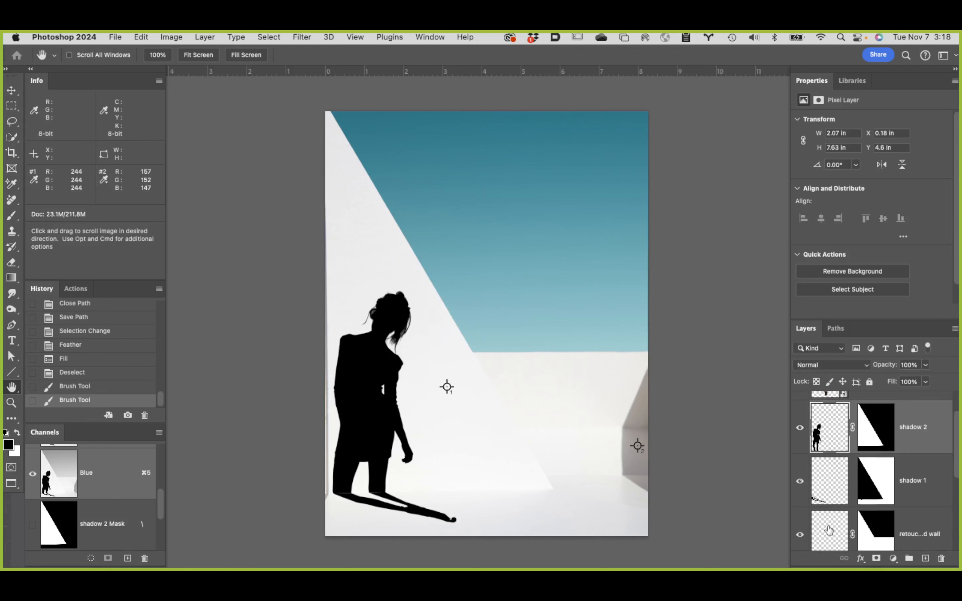
scroll(829, 530, down, 2)
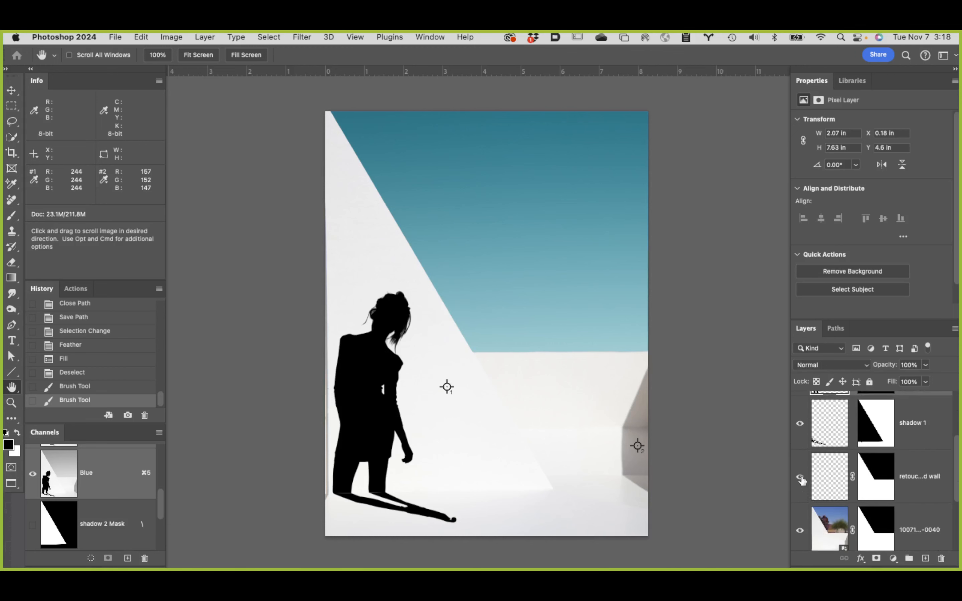
drag(801, 479, 800, 568)
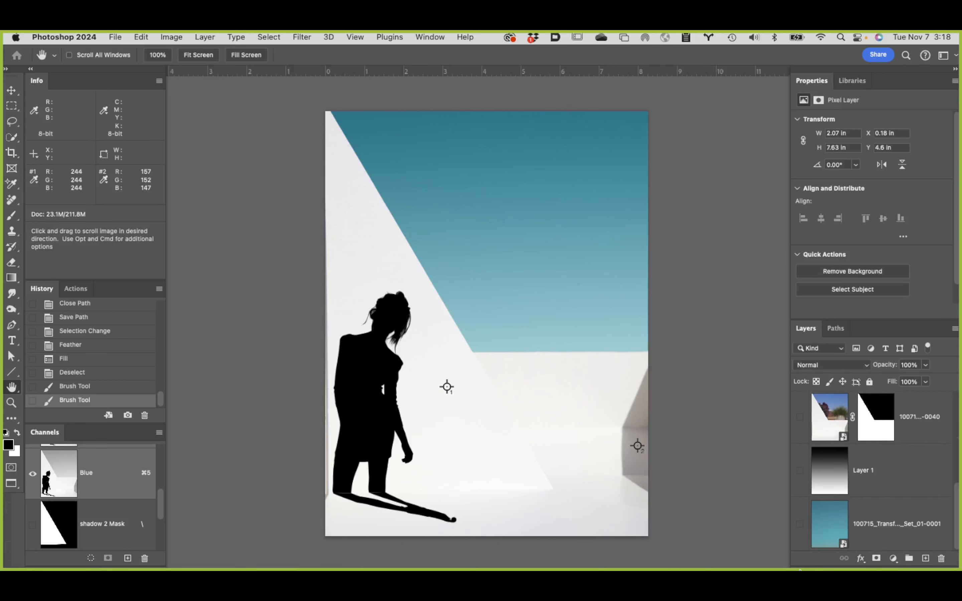
Step: Stamp the visible shadows into a new layer above shadow 2 and name it shadow complete
scroll(826, 542, up, 6)
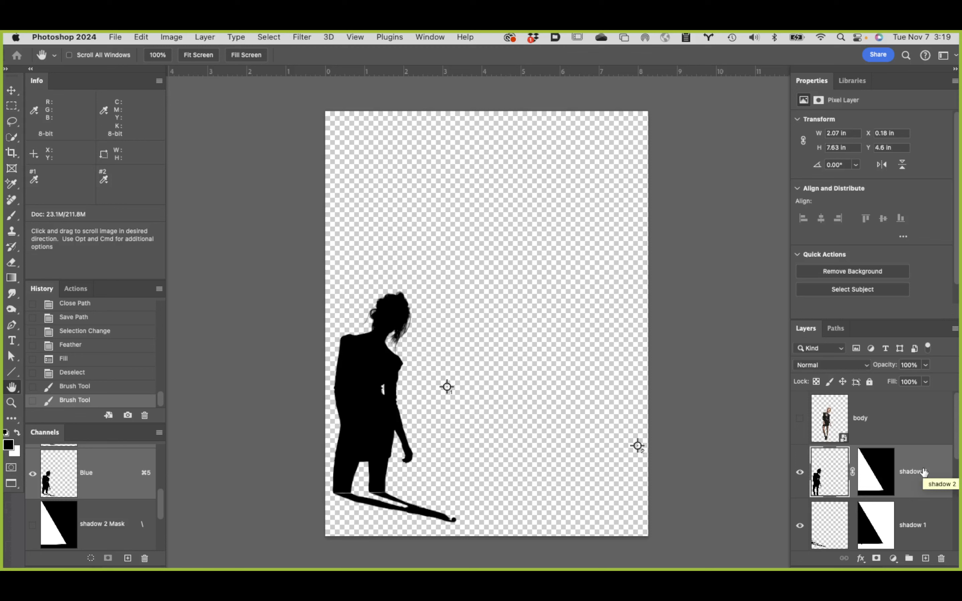
key(super+alt+shift+e)
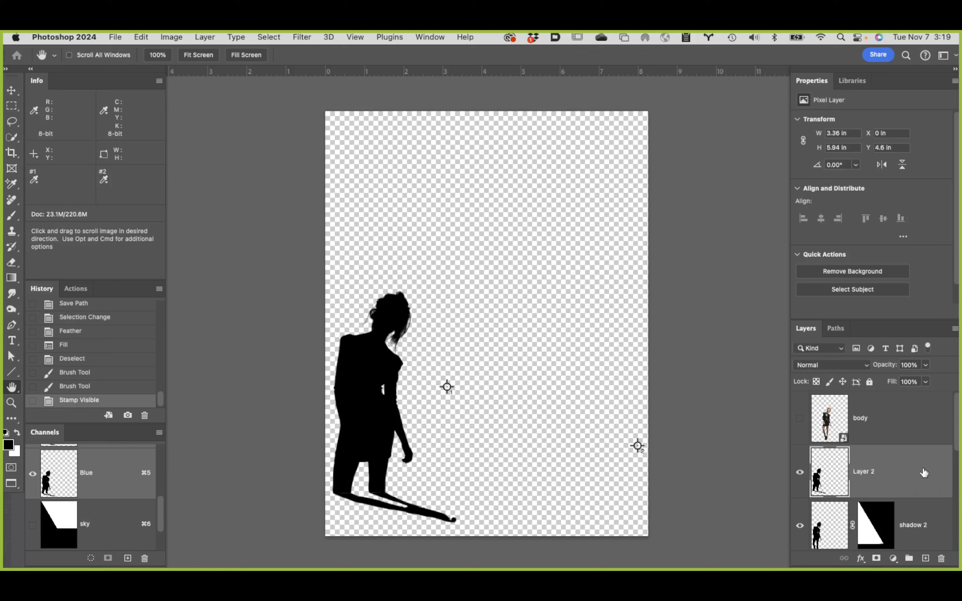
double_click(866, 472)
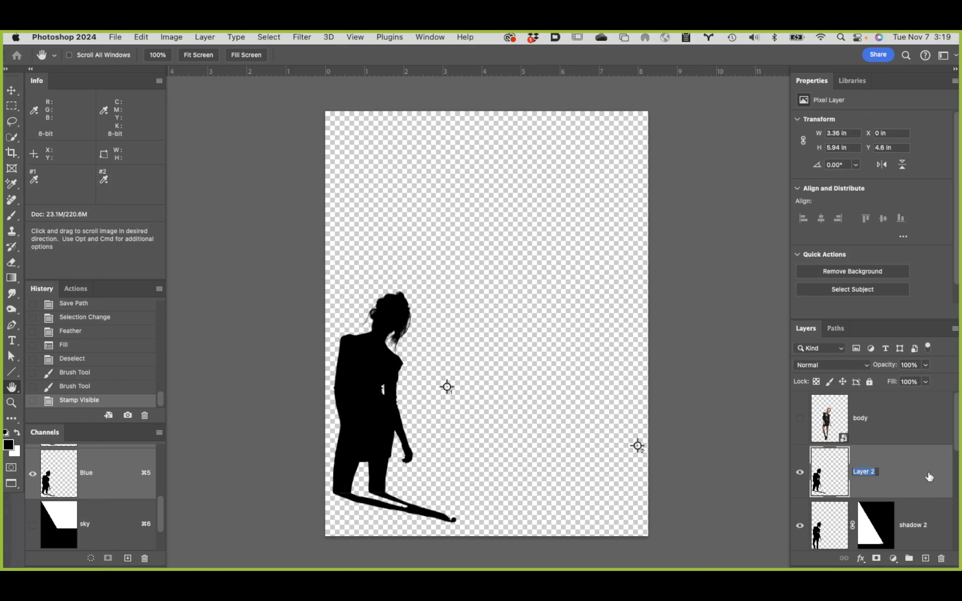
text(complete)
key(Return)
Step: Hide the original shadow 2 and shadow 1 layers, keeping only shadow complete visible
click(938, 513)
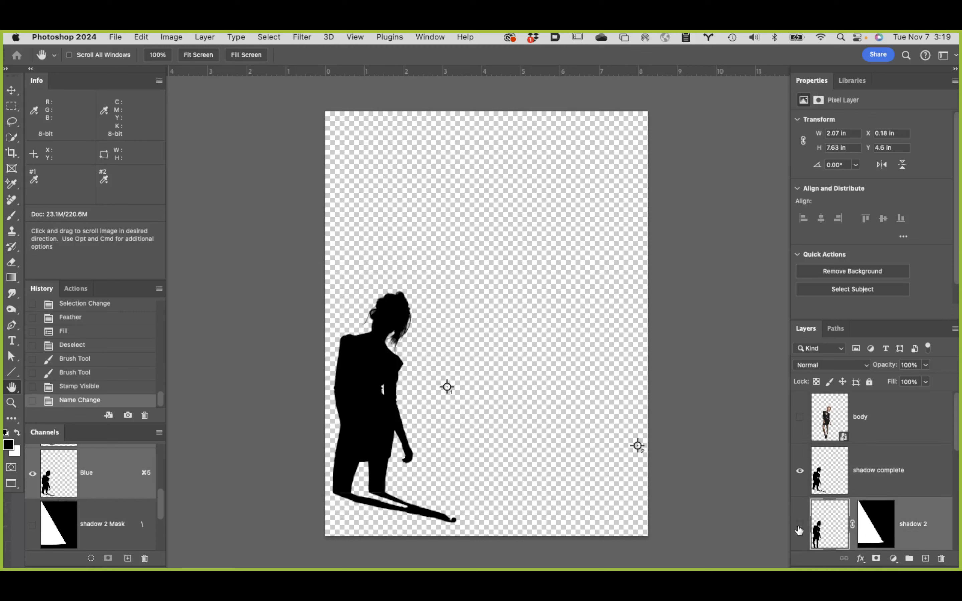
scroll(799, 530, down, 2)
click(800, 537)
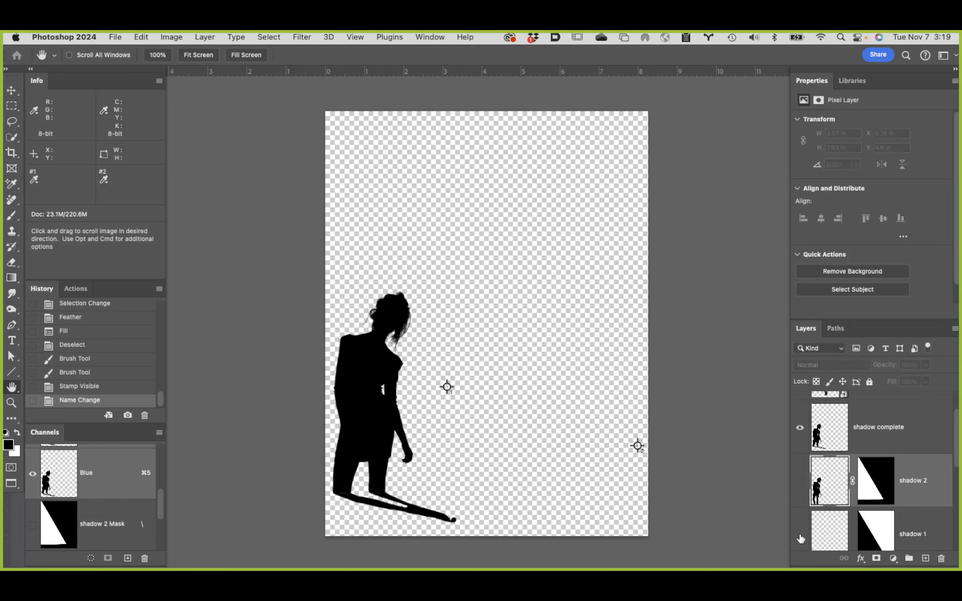
click(801, 538)
scroll(922, 524, down, 3)
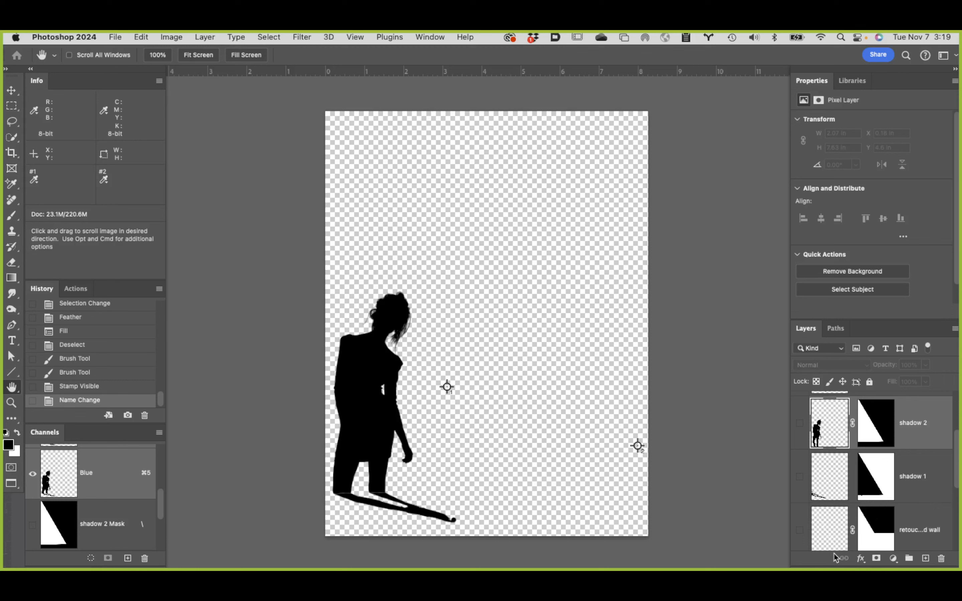
mouse_move(797, 568)
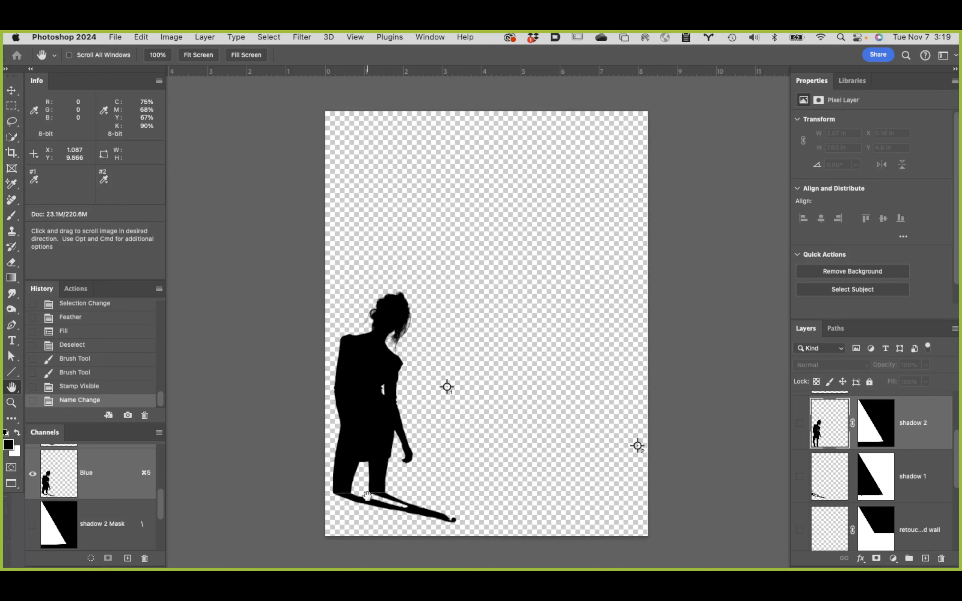
Step: Select the shadow complete layer and raise the Brush hardness for retouching the seams at the base of the legs
super+click(347, 495)
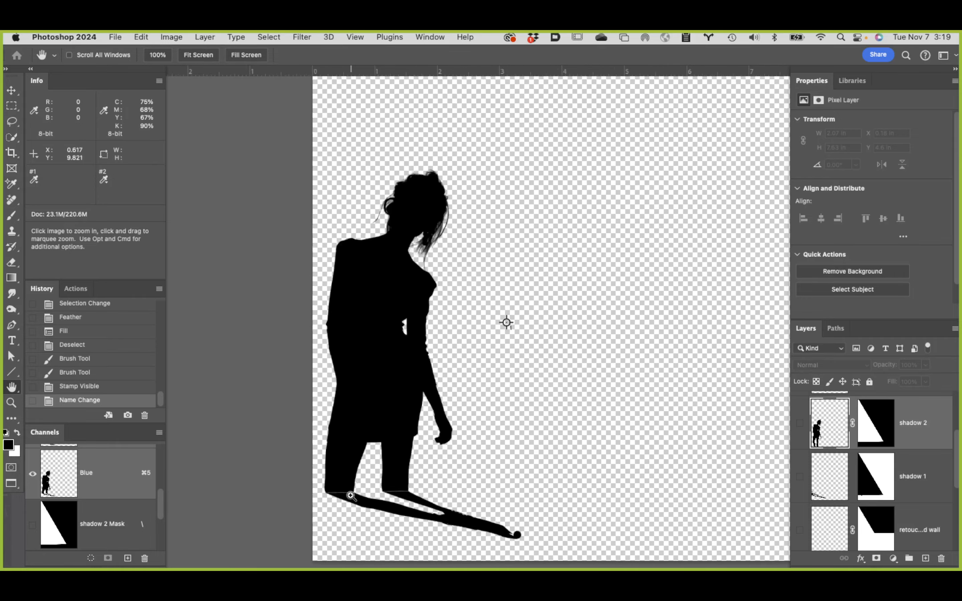
super+click(350, 496)
super+click(349, 496)
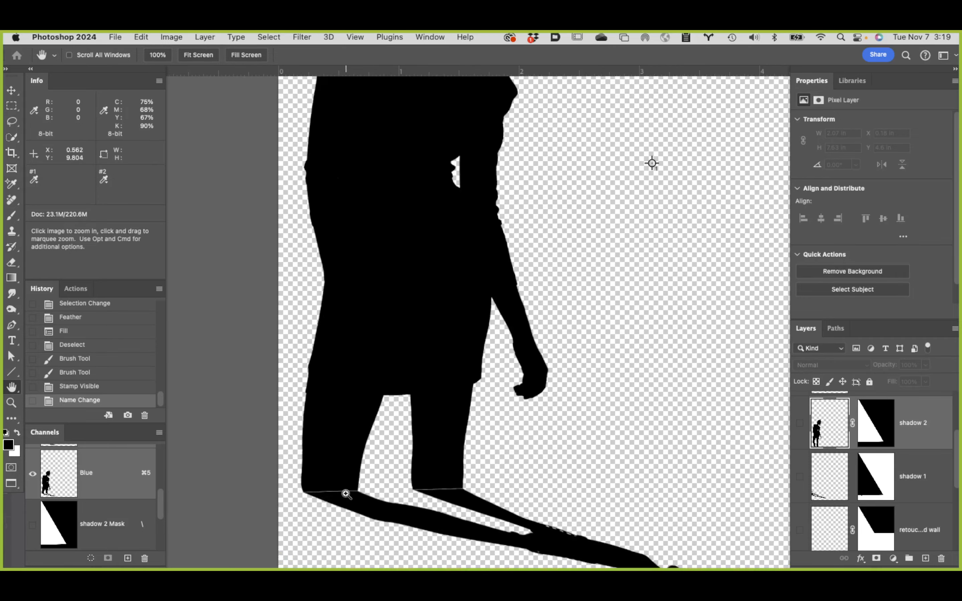
super+click(347, 494)
super+click(346, 494)
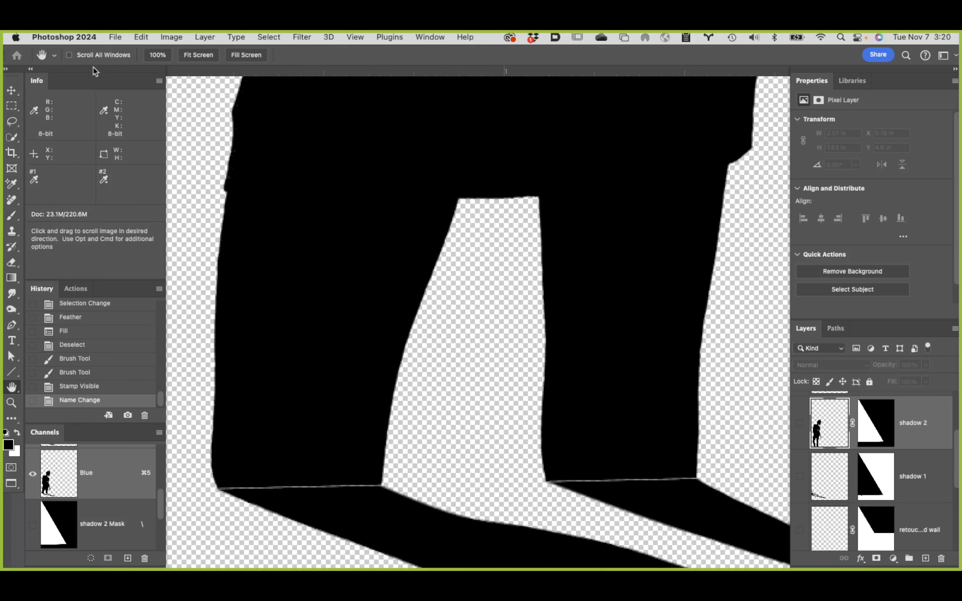
key(b)
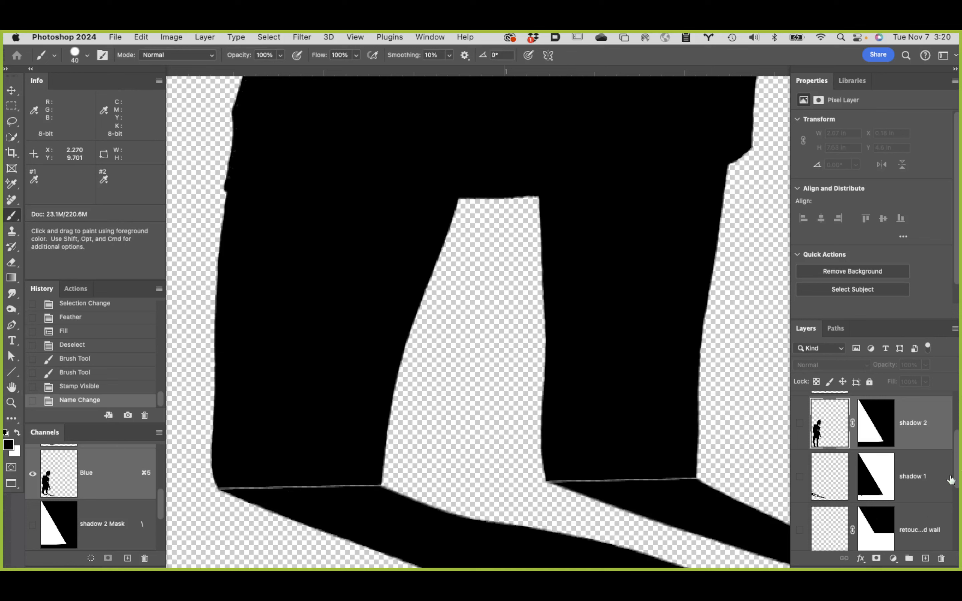
scroll(937, 489, up, 2)
click(903, 430)
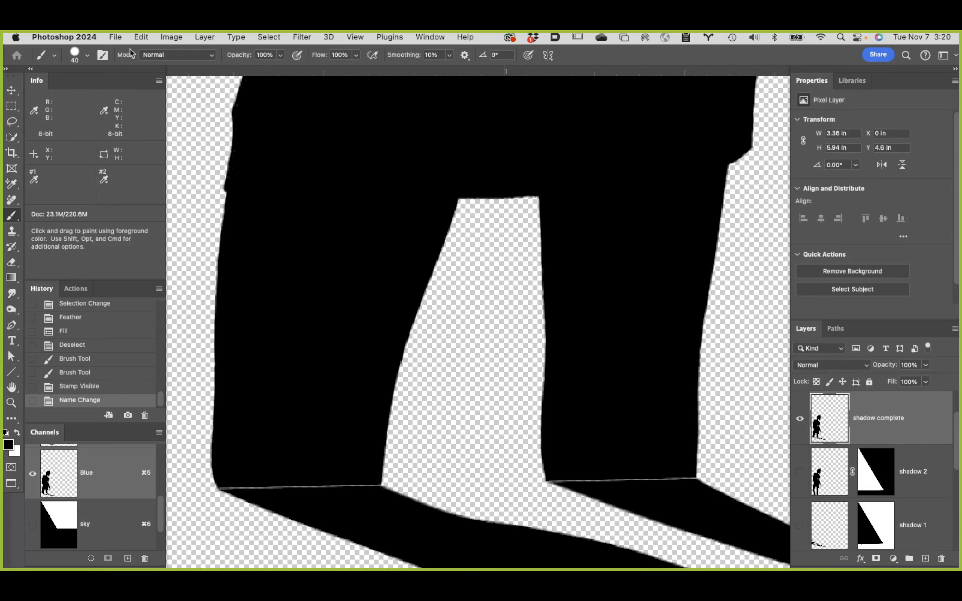
click(88, 55)
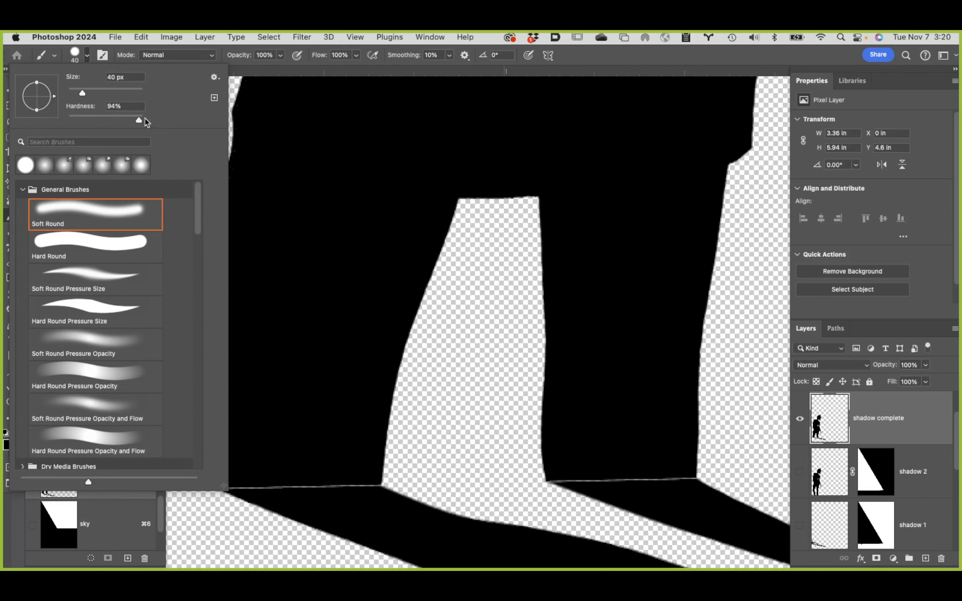
drag(139, 119, 144, 119)
click(661, 56)
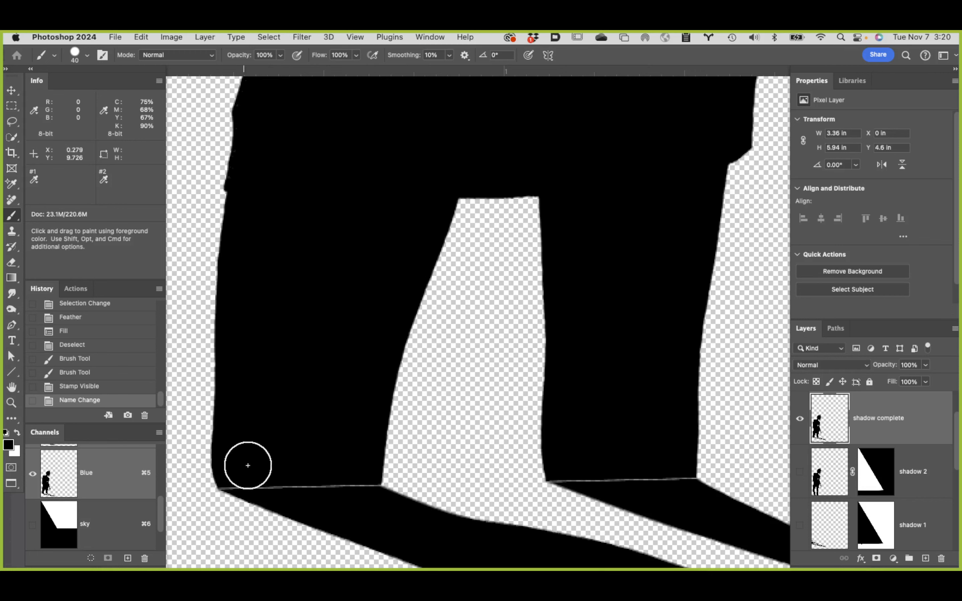
Step: Paint over both thin seam lines between the wall and floor shadows with a 10 px black brush
key(bracketleft)
key(bracketleft)
key(bracketleft)
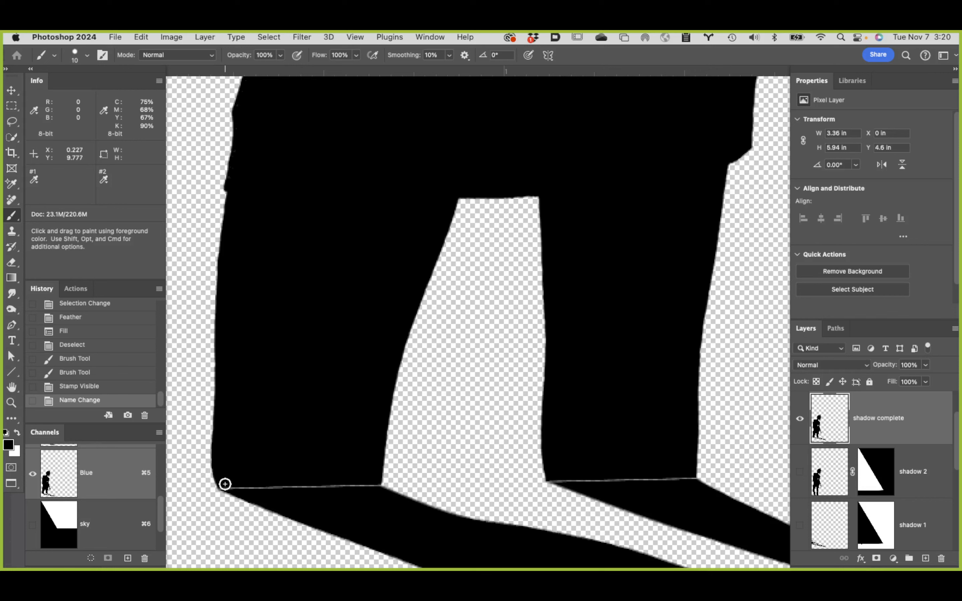
drag(225, 484, 374, 486)
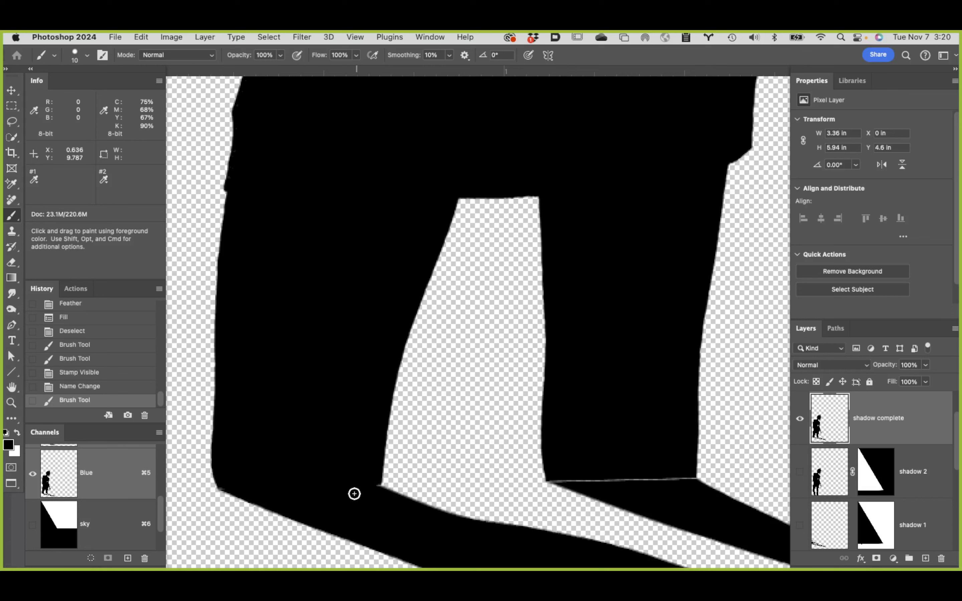
click(376, 486)
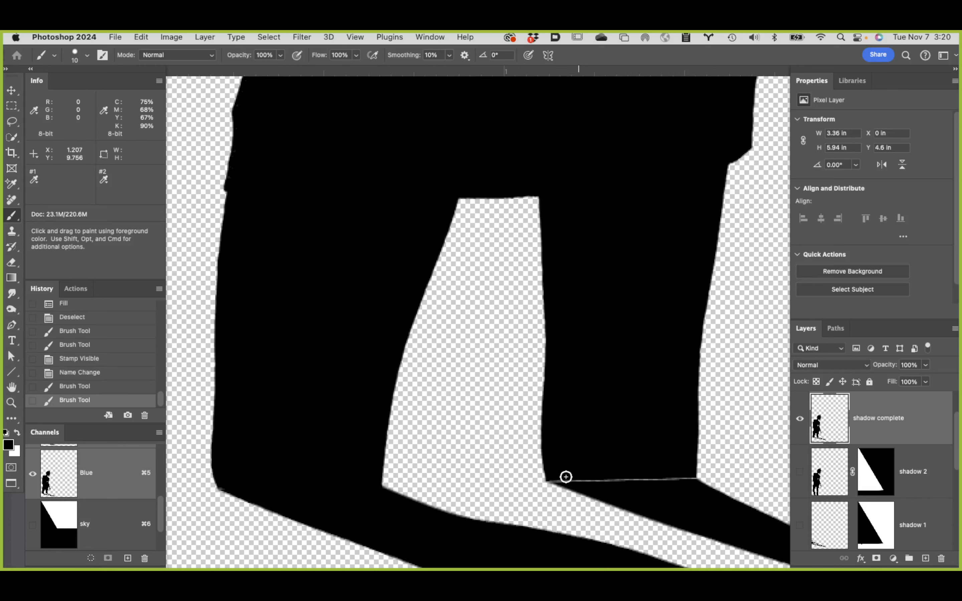
drag(553, 477, 689, 477)
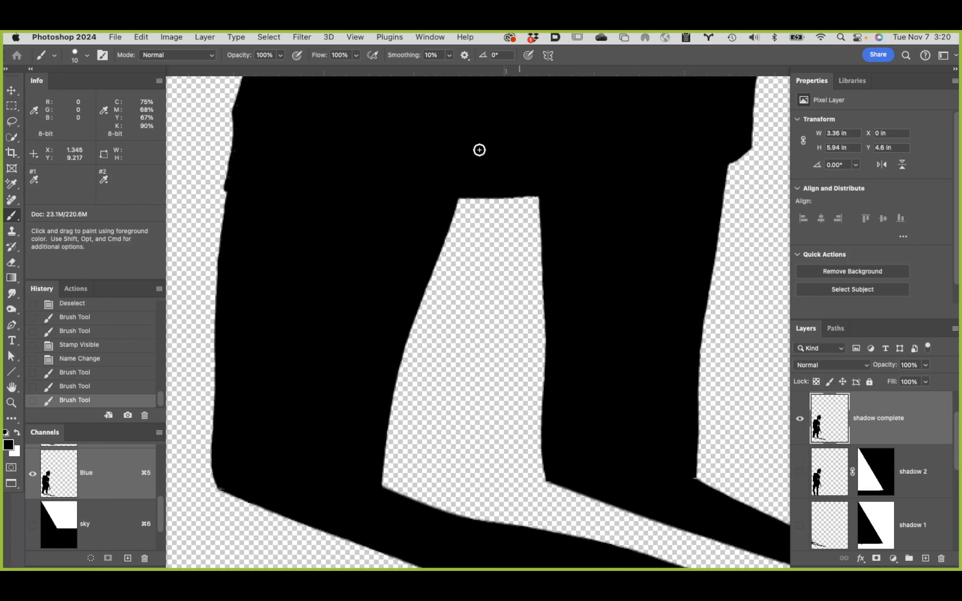
Step: Convert the shadow complete layer to a Smart Object
click(204, 37)
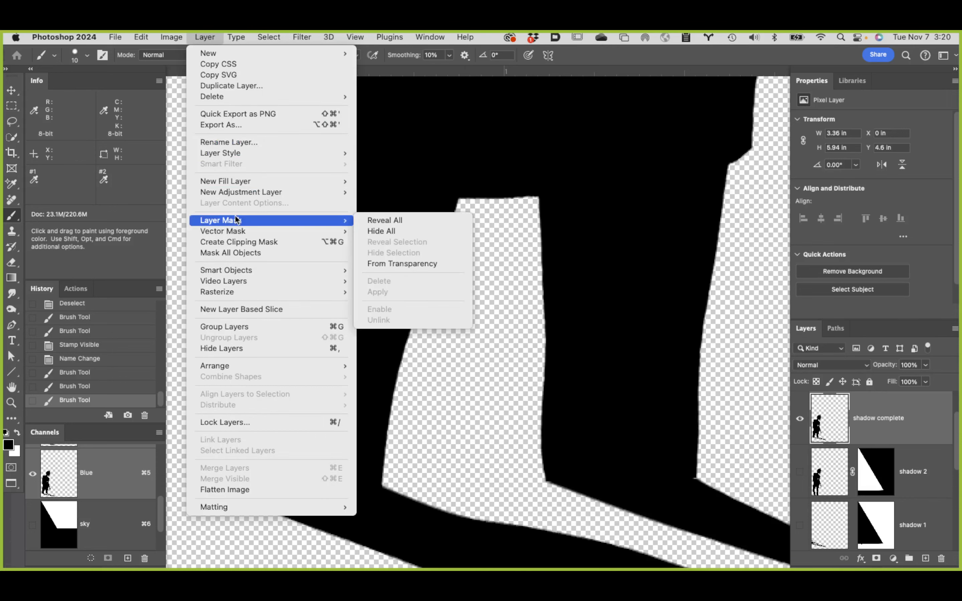
mouse_move(245, 272)
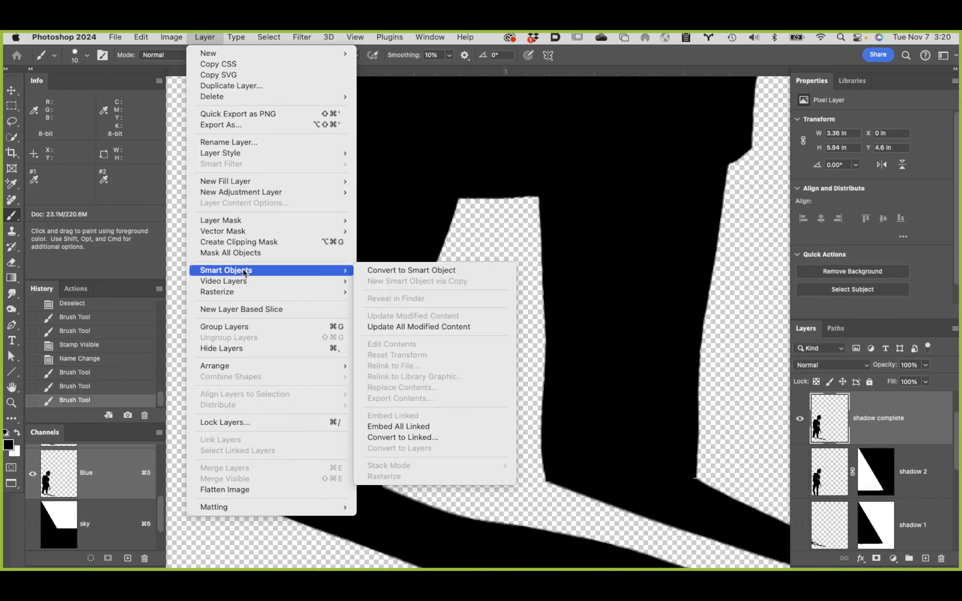
click(446, 271)
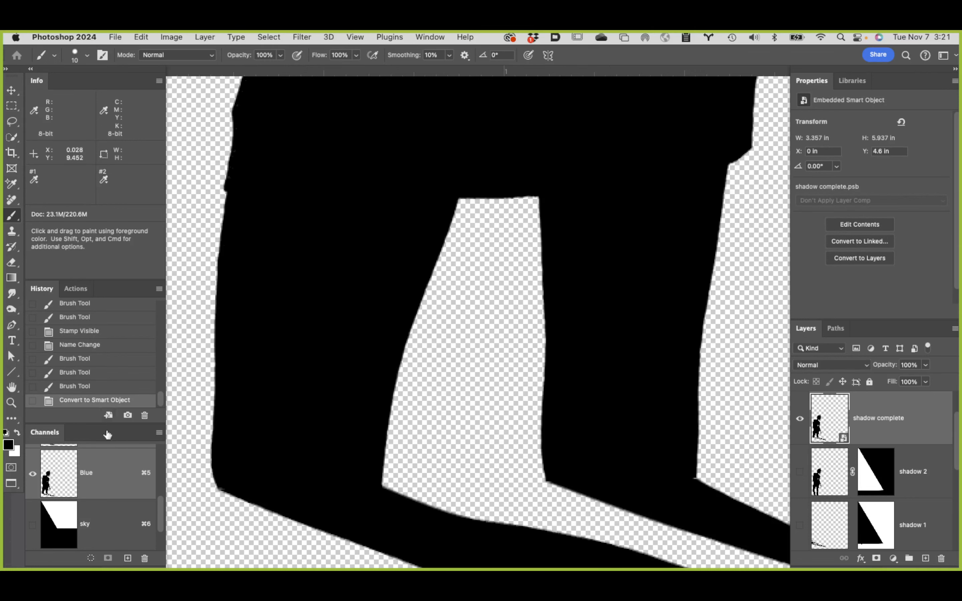
Step: Group the shadow 2 and shadow 1 layers into a new group named shadow start
double_click(12, 387)
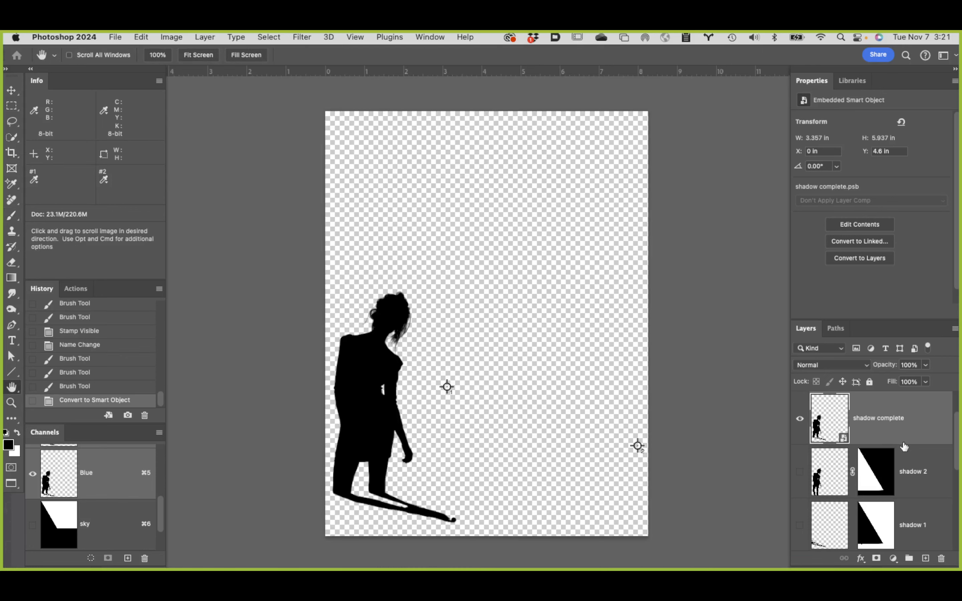
click(930, 491)
click(933, 418)
scroll(922, 461, down, 2)
scroll(922, 461, up, 2)
click(929, 461)
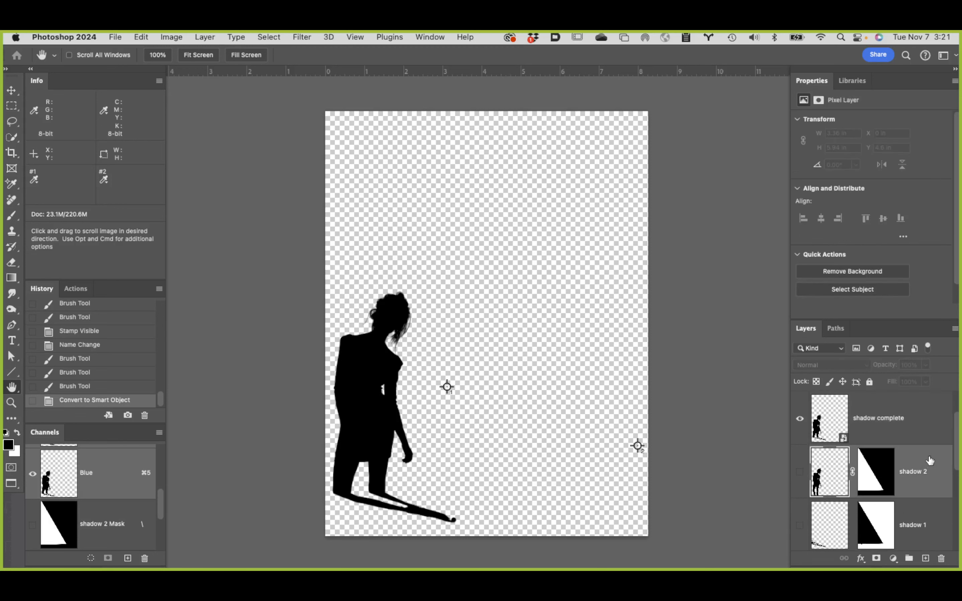
shift+click(928, 513)
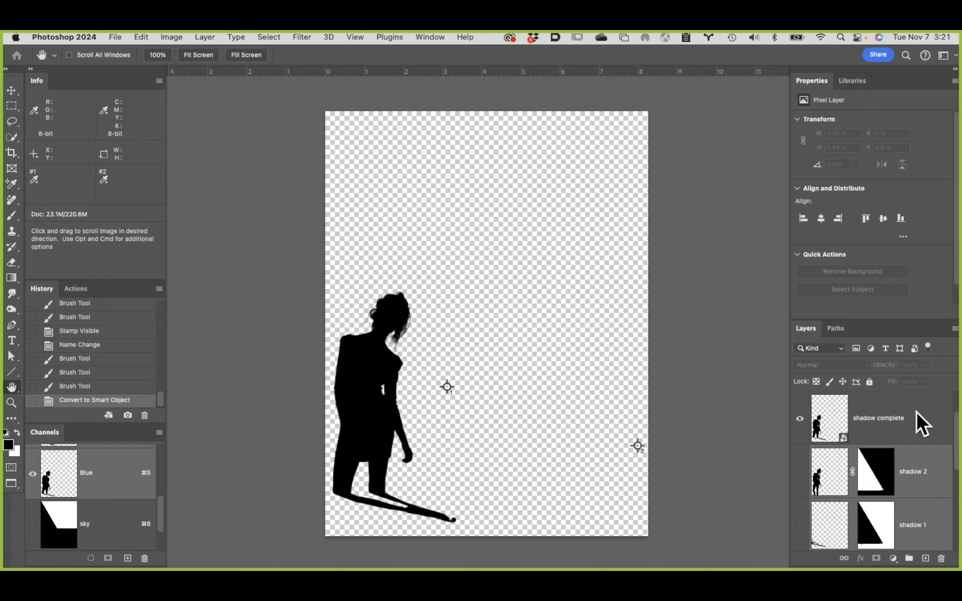
click(955, 330)
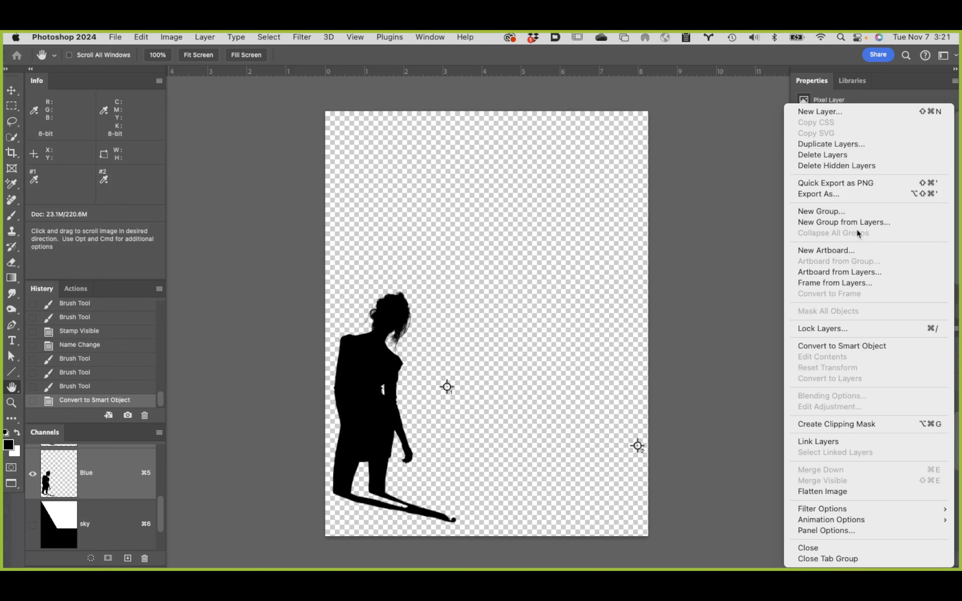
click(830, 223)
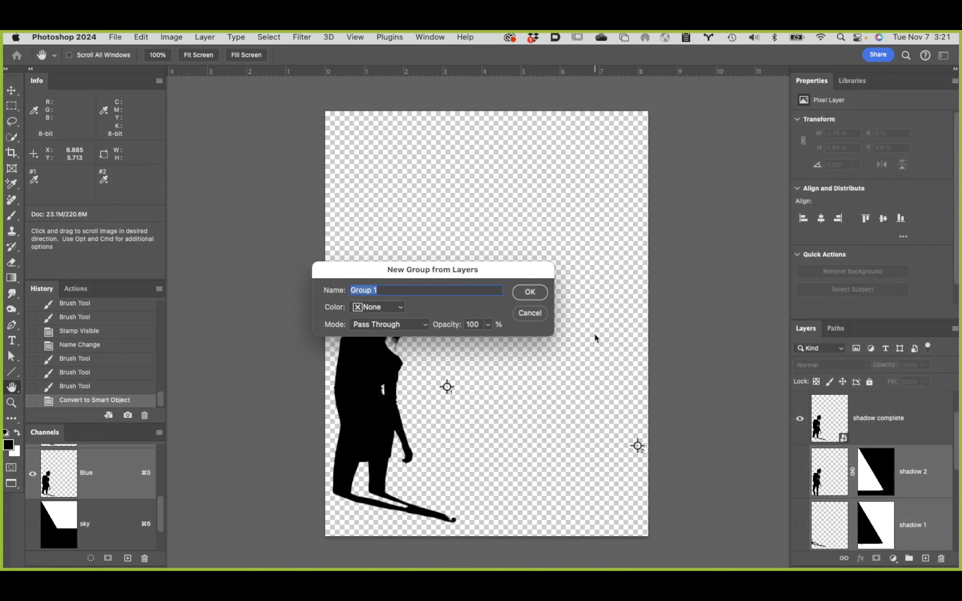
text(shadow start)
key(Return)
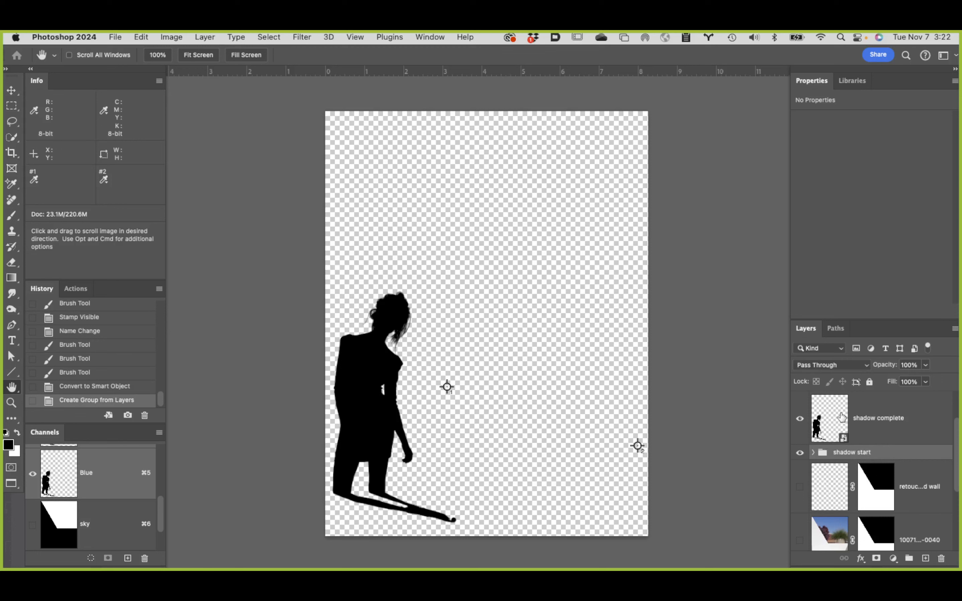
Step: Show the body layer, the teal background photo, the Layer 1 gradient and the white wall photo layer again
scroll(849, 413, up, 2)
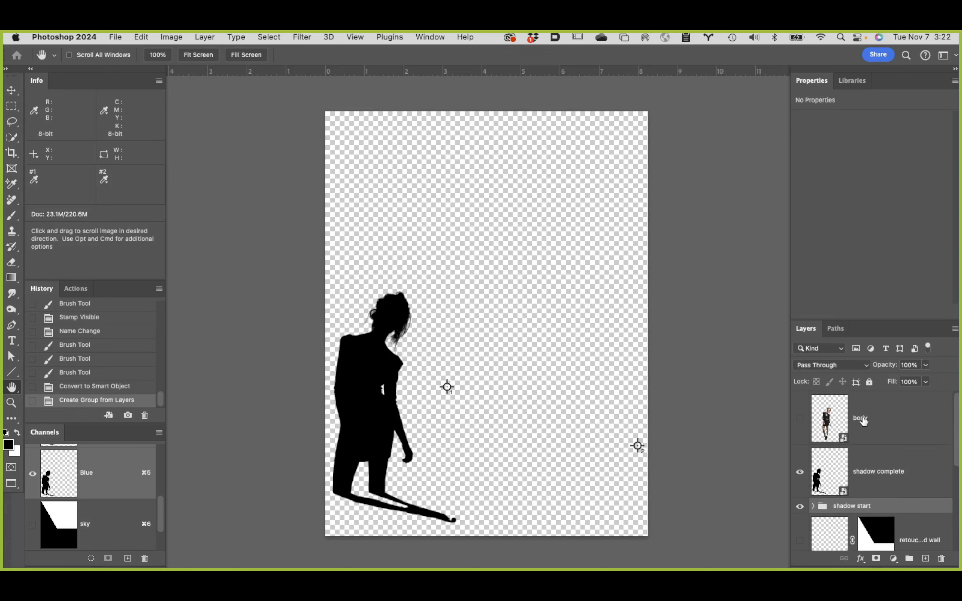
click(800, 422)
scroll(899, 433, down, 5)
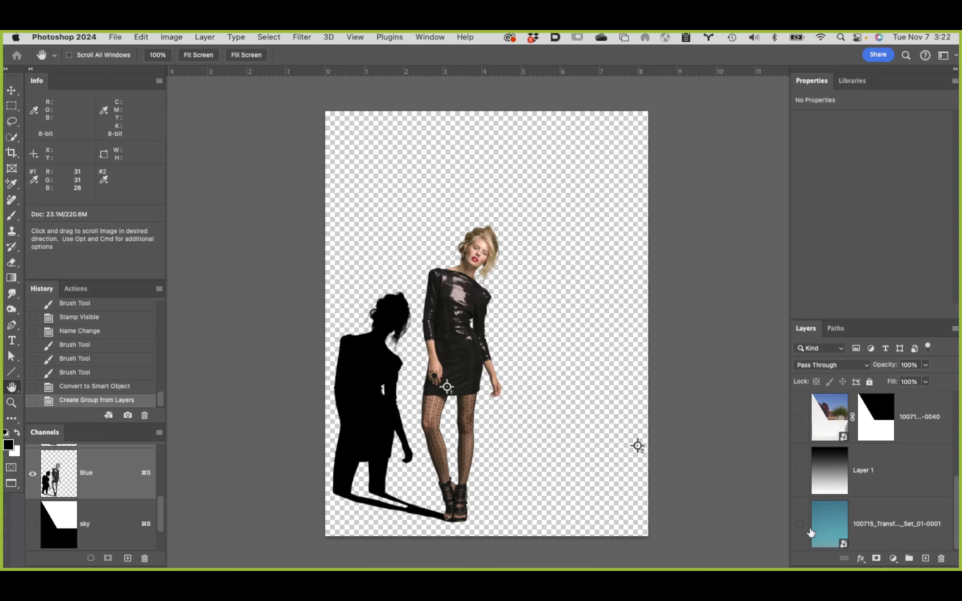
click(800, 524)
click(800, 471)
scroll(801, 473, up, 2)
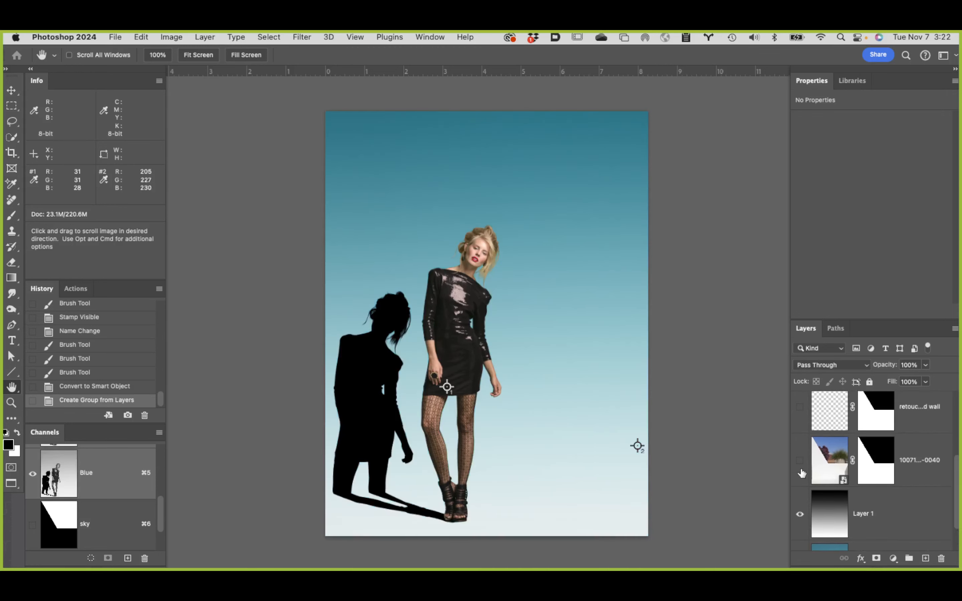
click(799, 464)
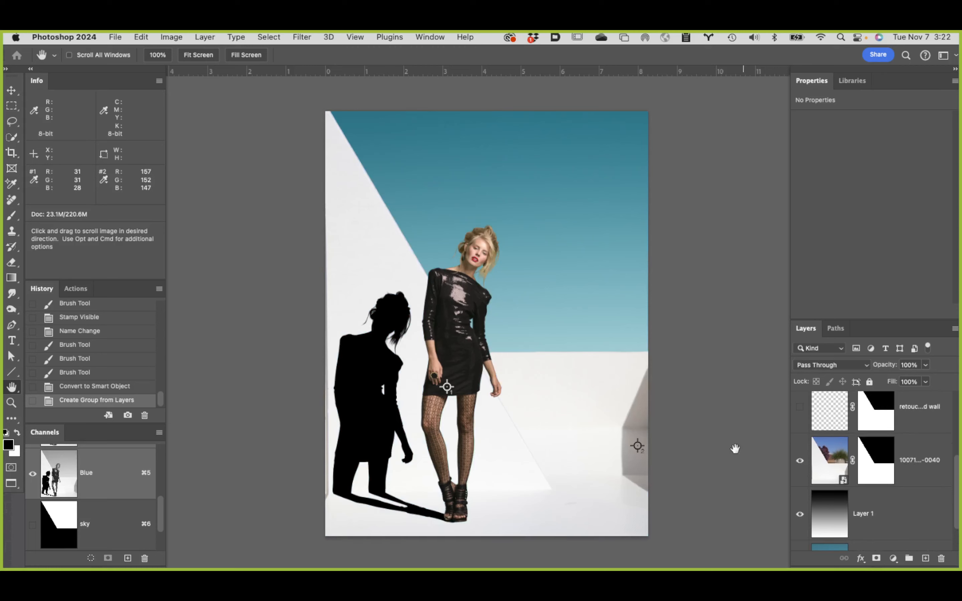
Step: Save the document as 940 copy.psd in Photoshop format on the Toss Volume drive
click(114, 35)
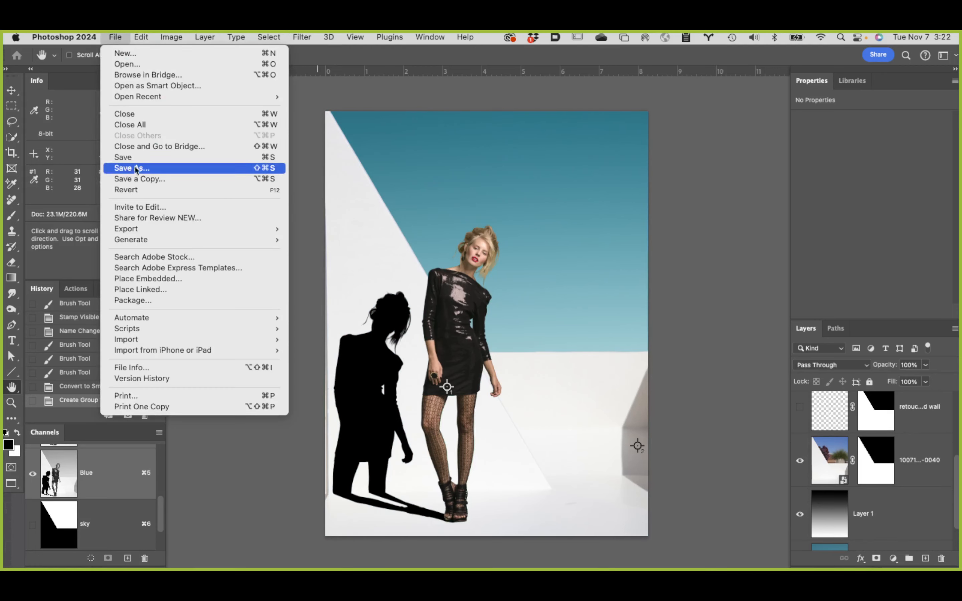
key(Escape)
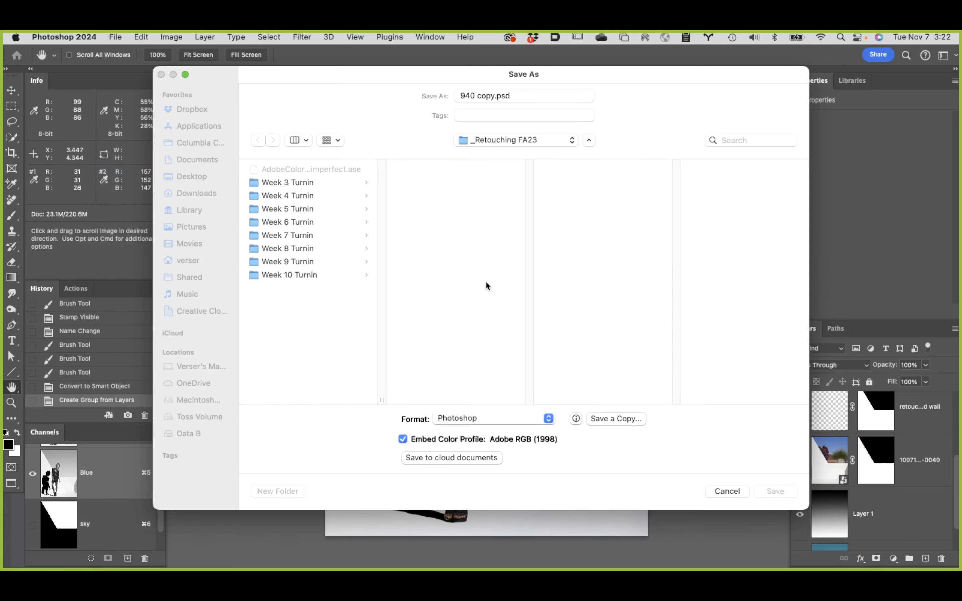
click(210, 418)
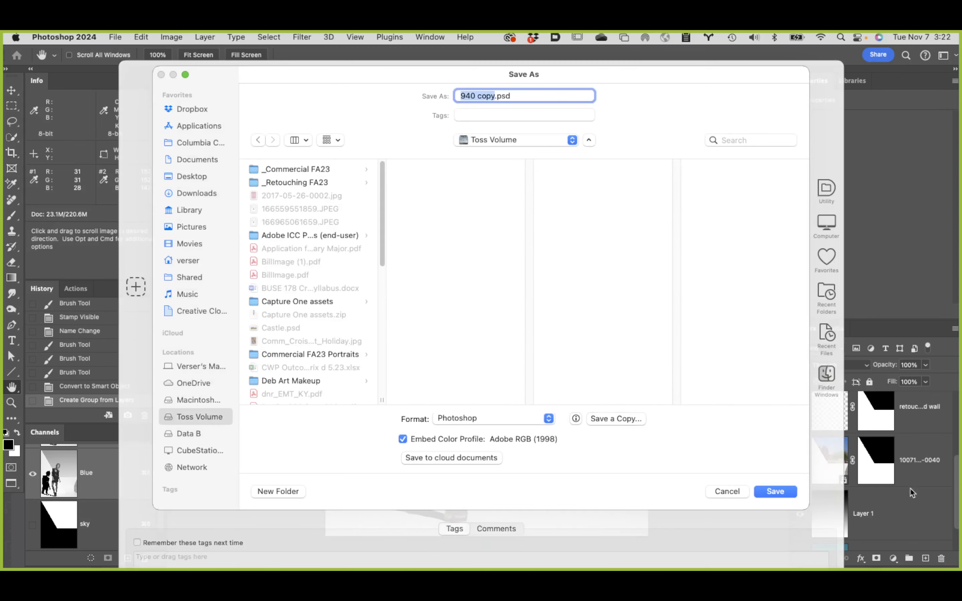
click(775, 491)
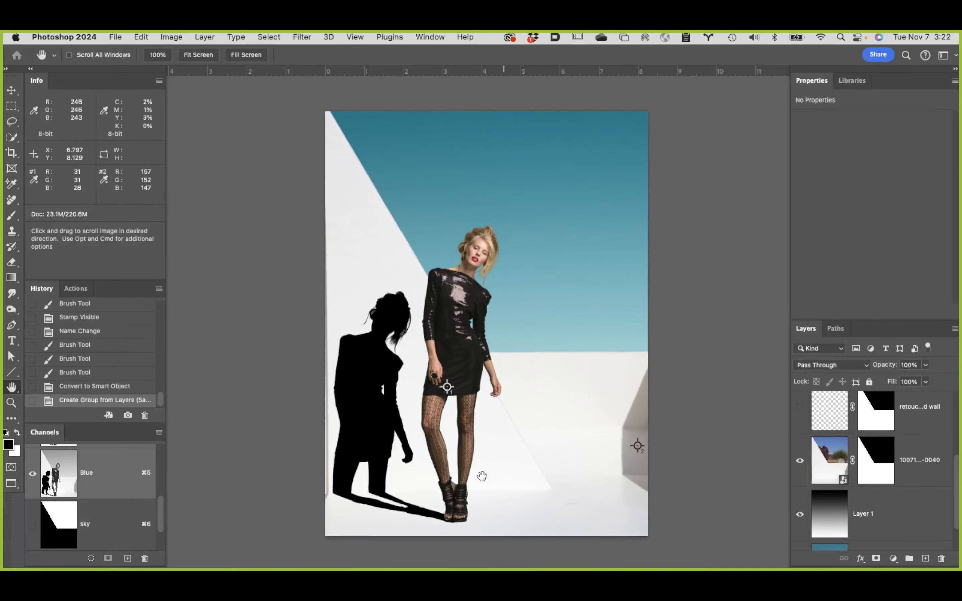
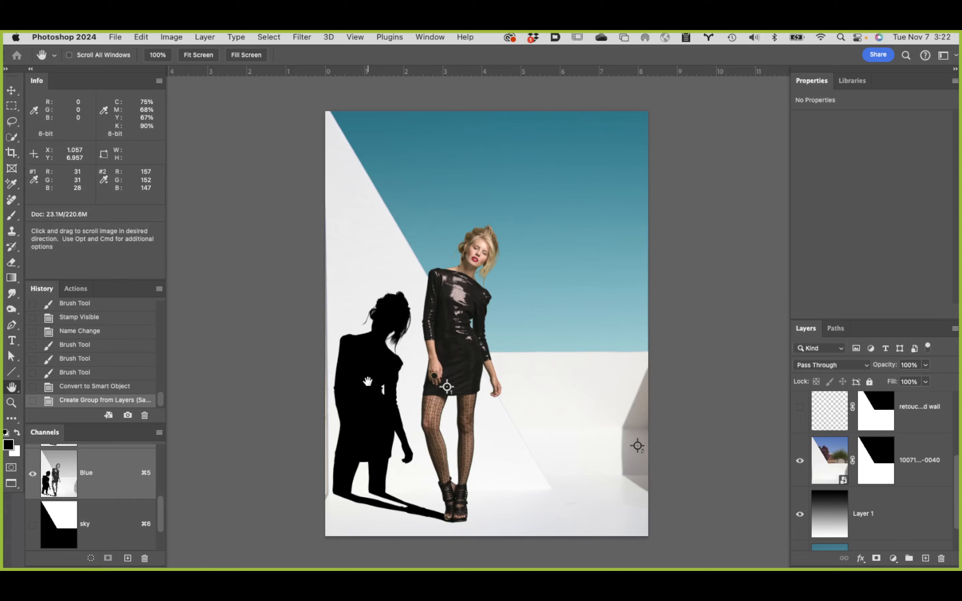
Step: Examine the cast shadow's edges around the shoes, legs and hand and where it meets the feet
super+click(460, 518)
super+click(460, 518)
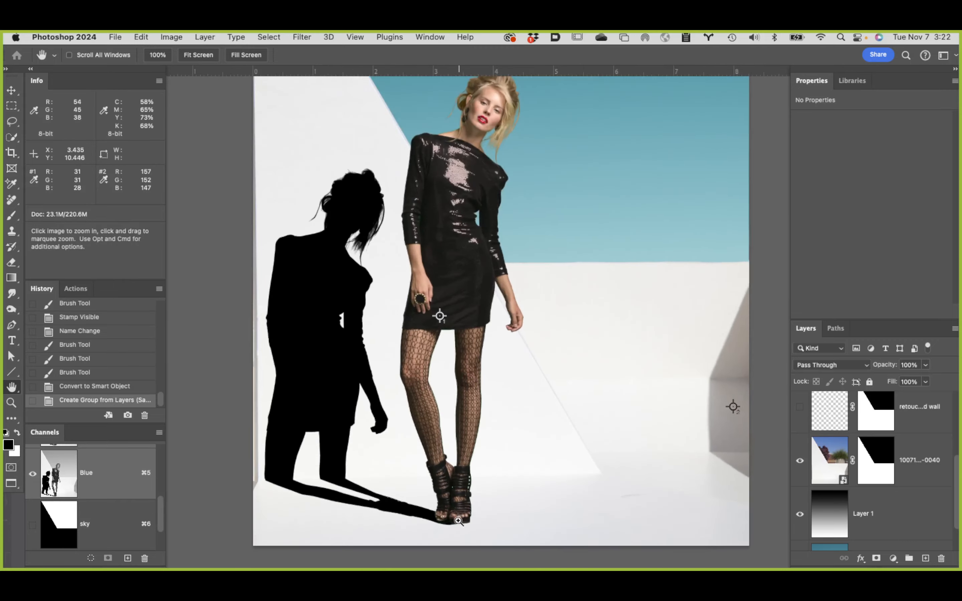
super+click(457, 517)
super+click(453, 520)
super+click(450, 522)
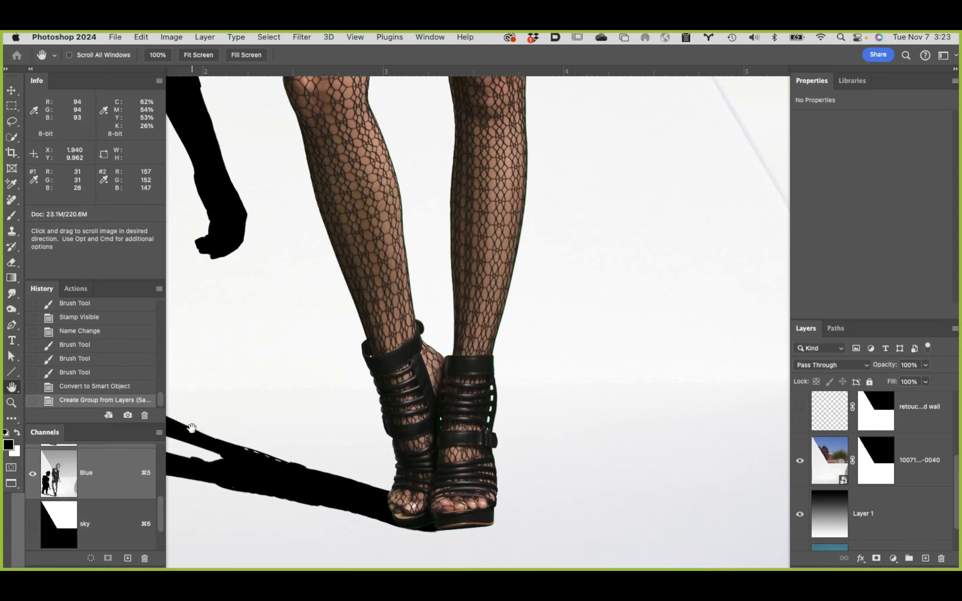
drag(192, 427, 458, 498)
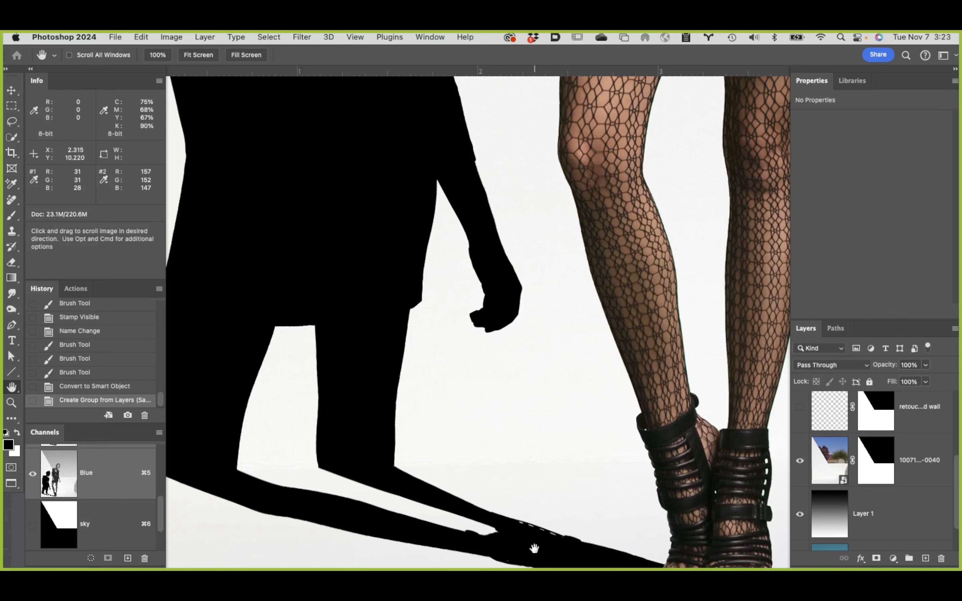
drag(554, 548, 524, 478)
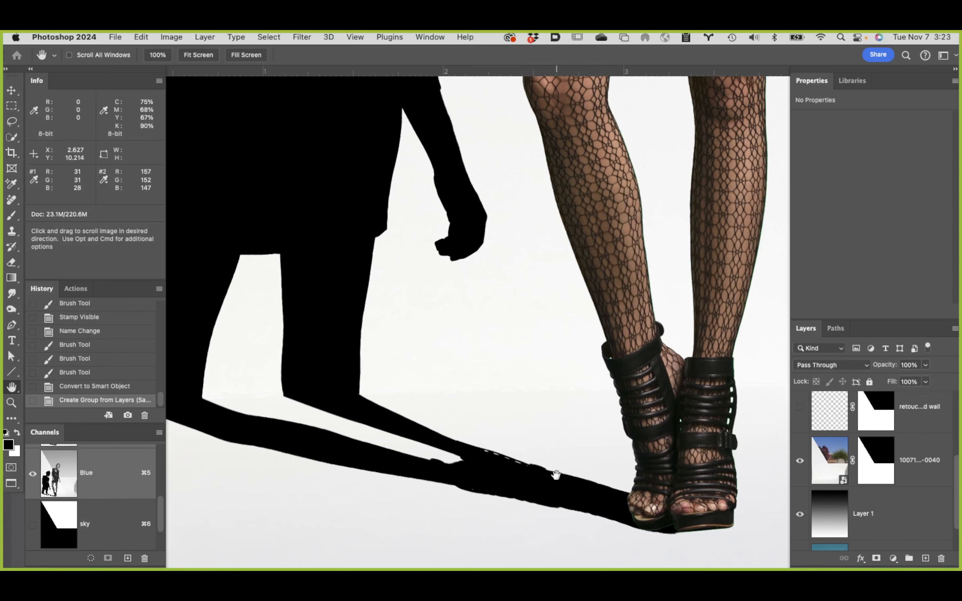
scroll(556, 457, up, 5)
scroll(556, 457, left, 6)
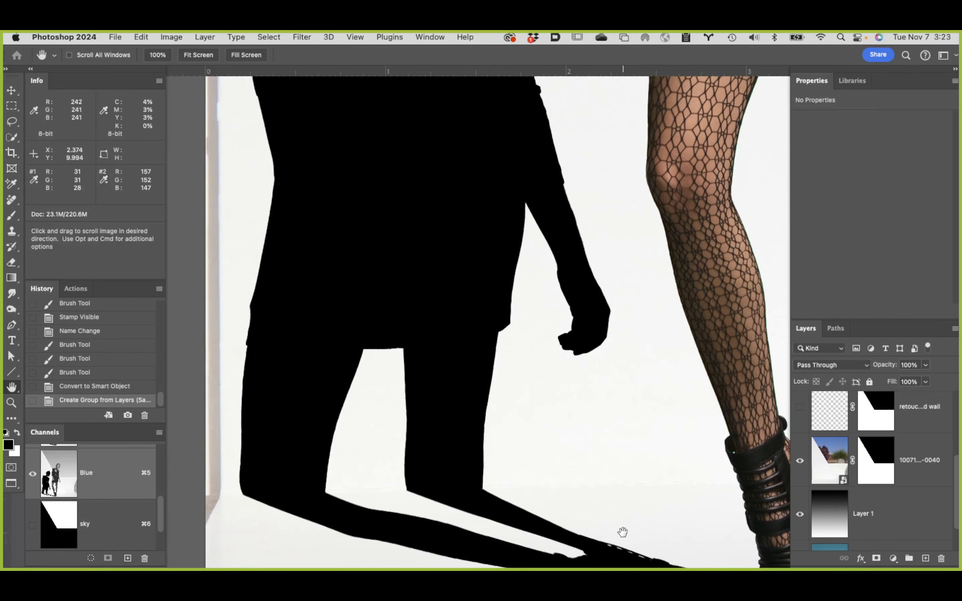
drag(622, 530, 603, 392)
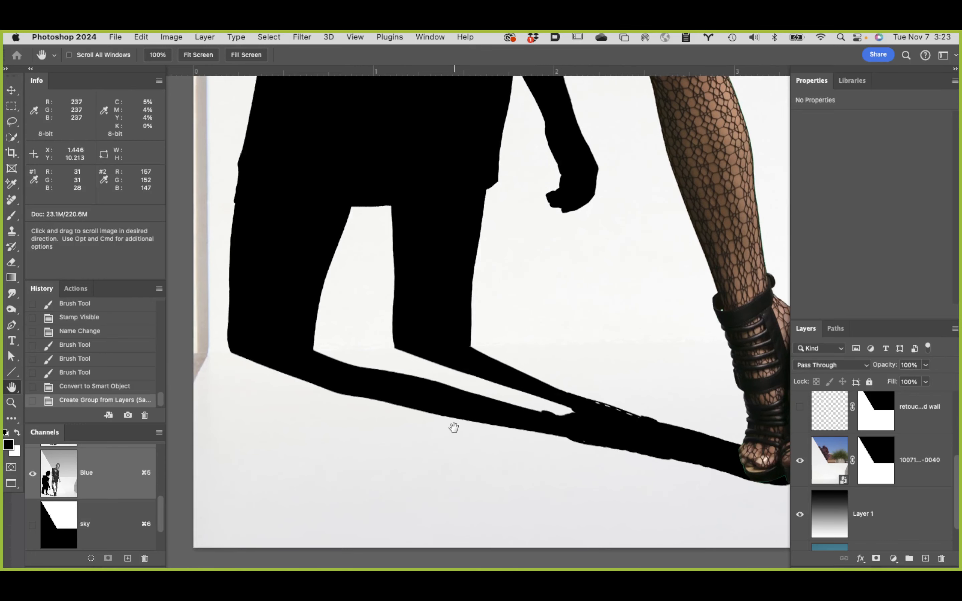
double_click(12, 387)
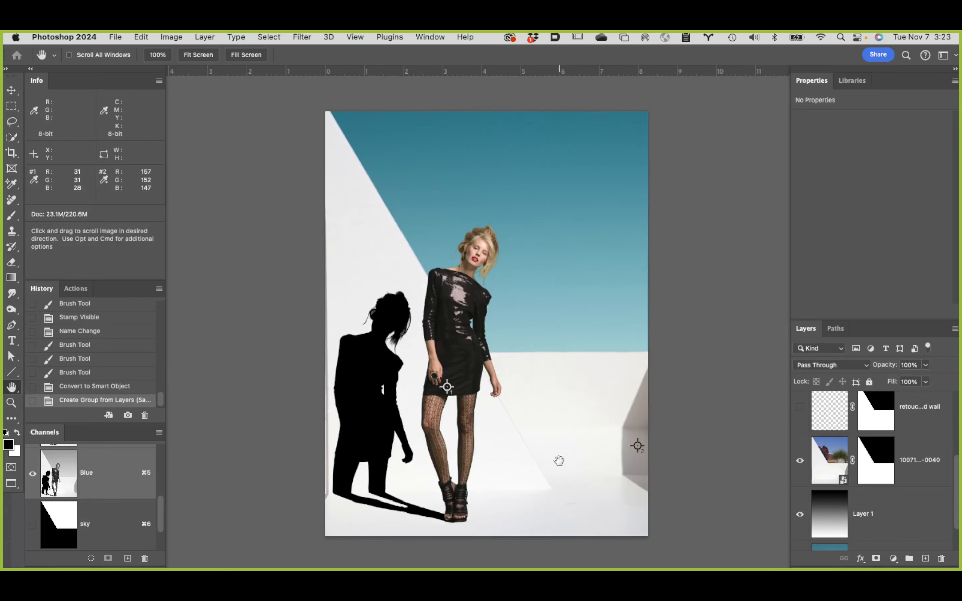
Step: Select the shadow complete Smart Object layer
scroll(892, 505, up, 5)
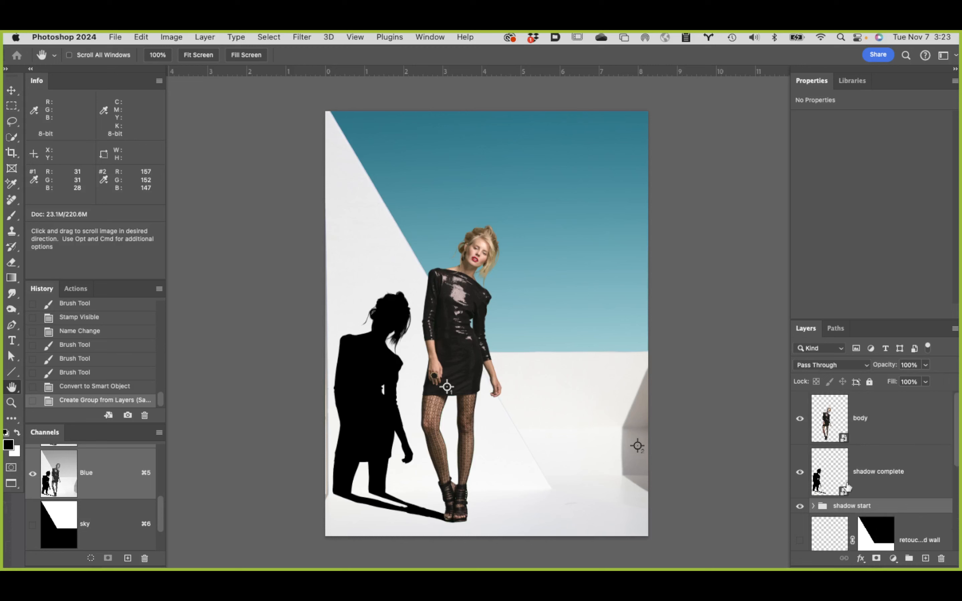
click(921, 478)
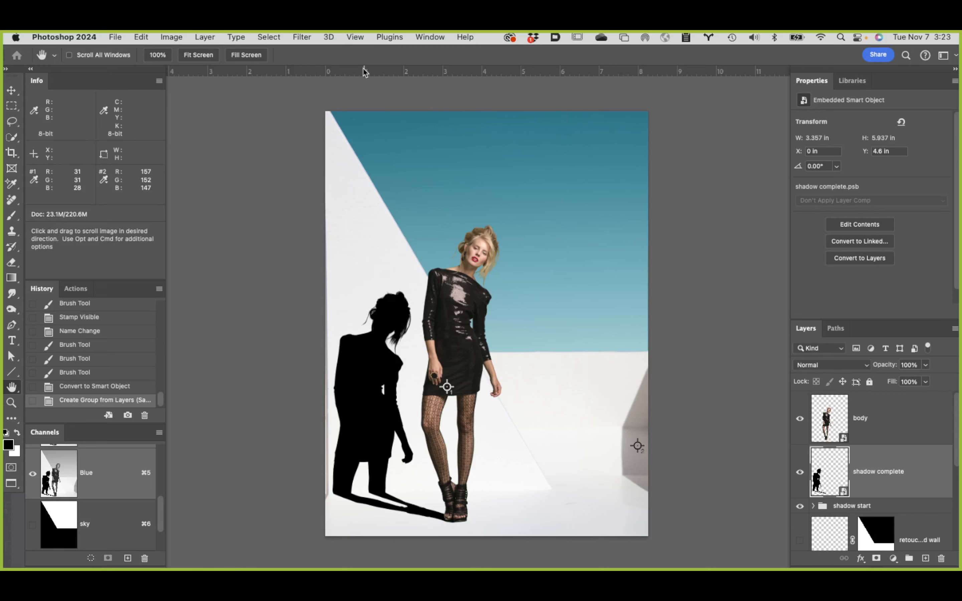
click(301, 37)
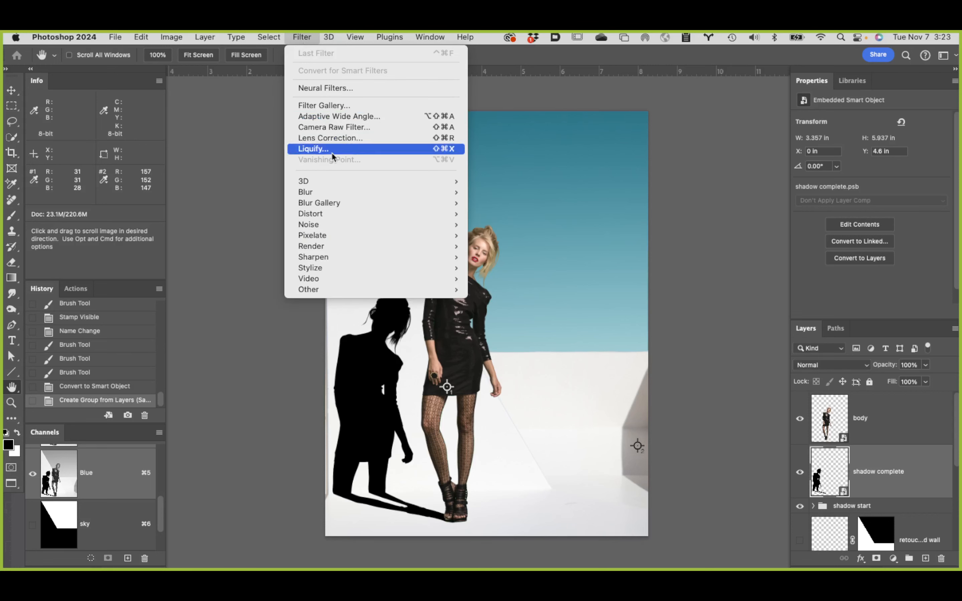
mouse_move(335, 198)
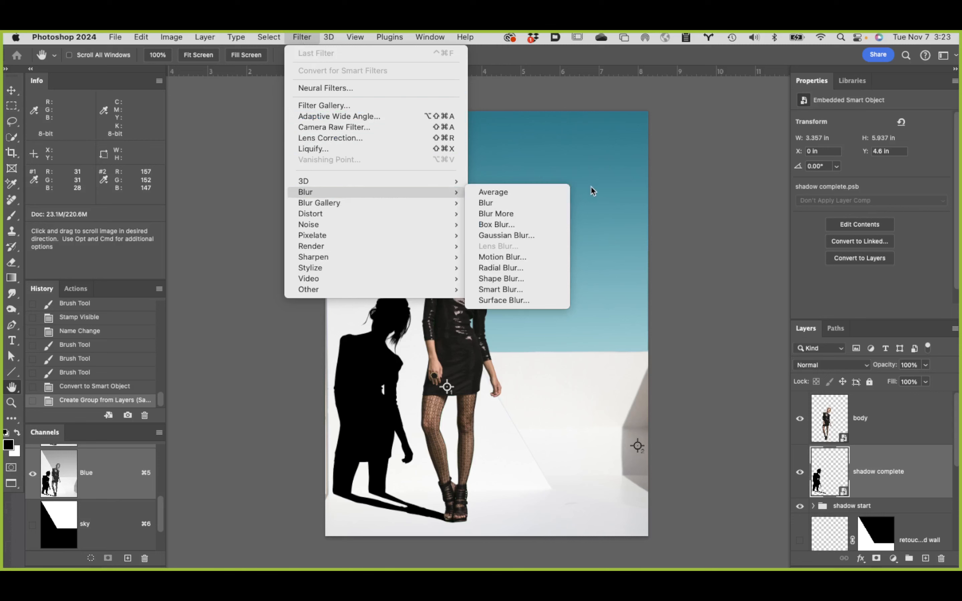
click(543, 234)
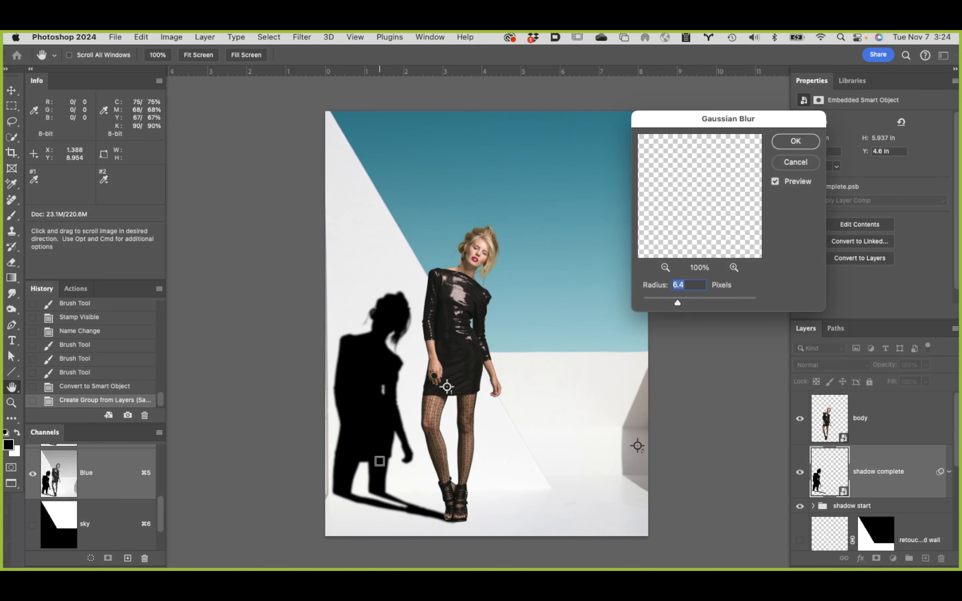
super+click(381, 449)
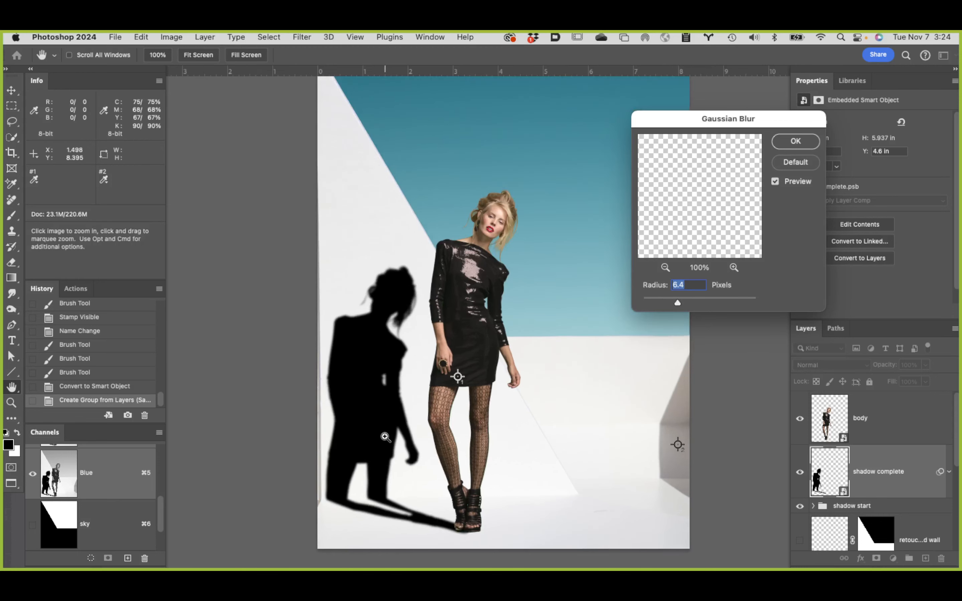
super+click(385, 437)
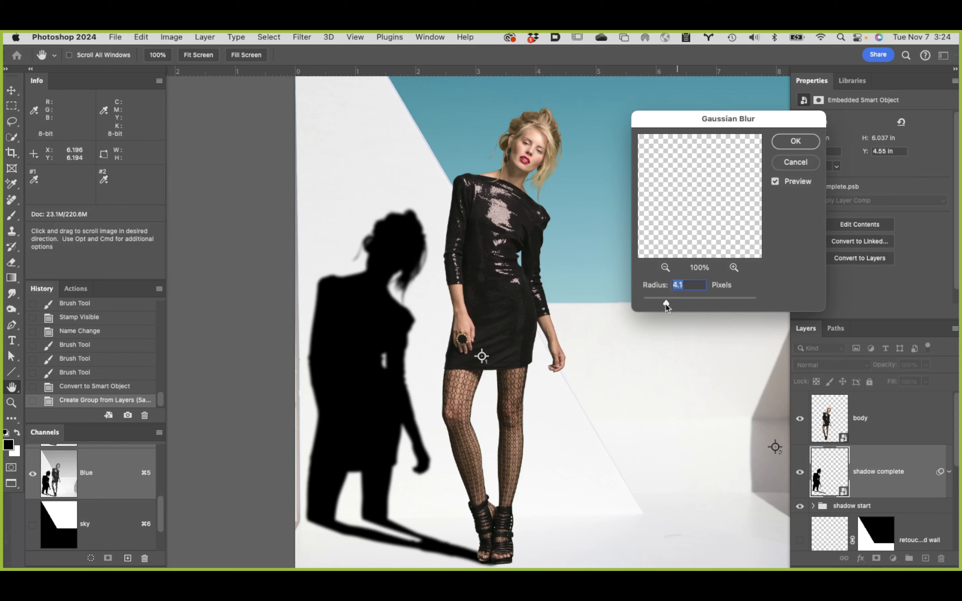
drag(663, 303, 661, 303)
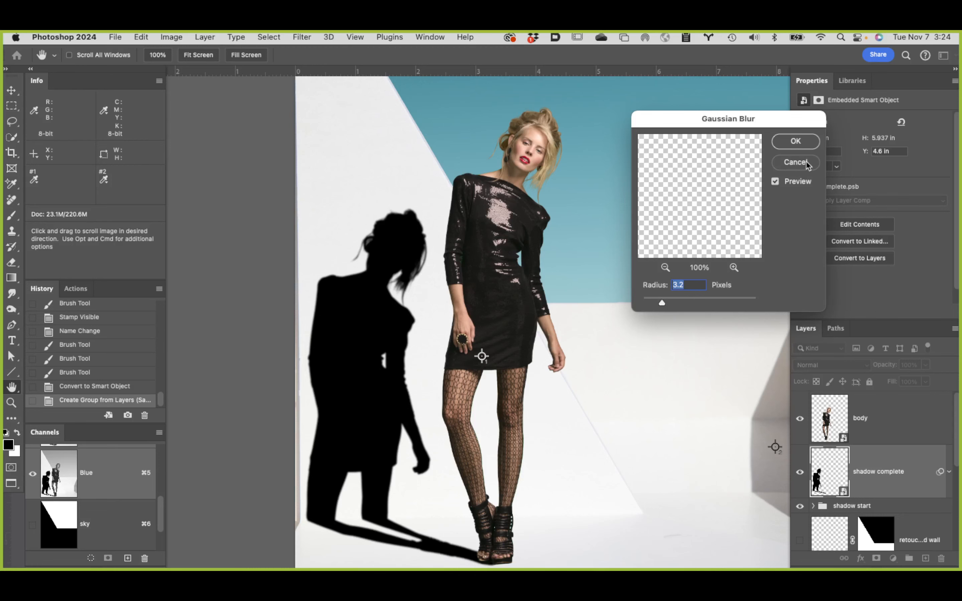
click(795, 162)
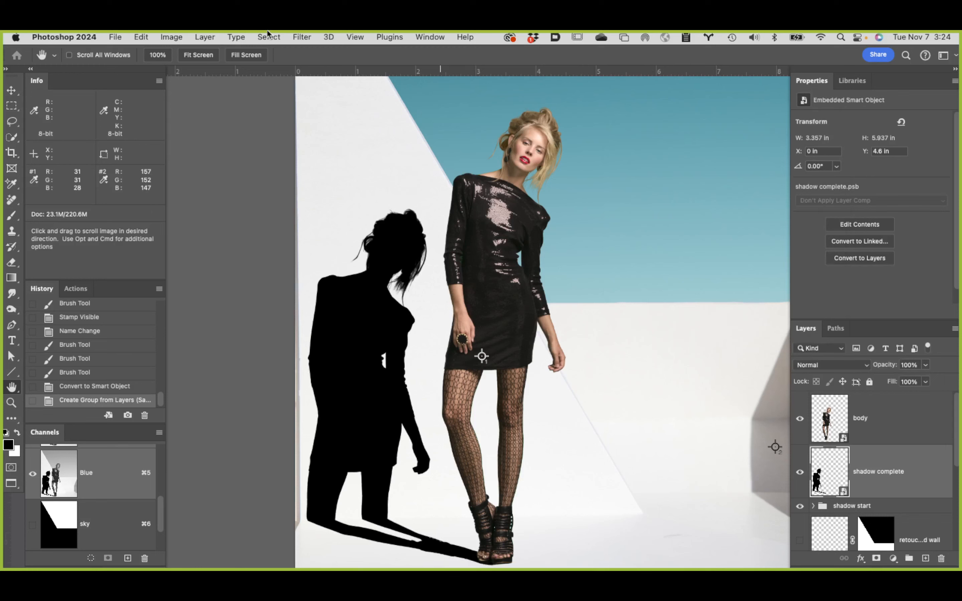
Step: Start a Motion Blur on the shadow complete layer and preview a 90° angle with a 75-pixel distance
click(302, 36)
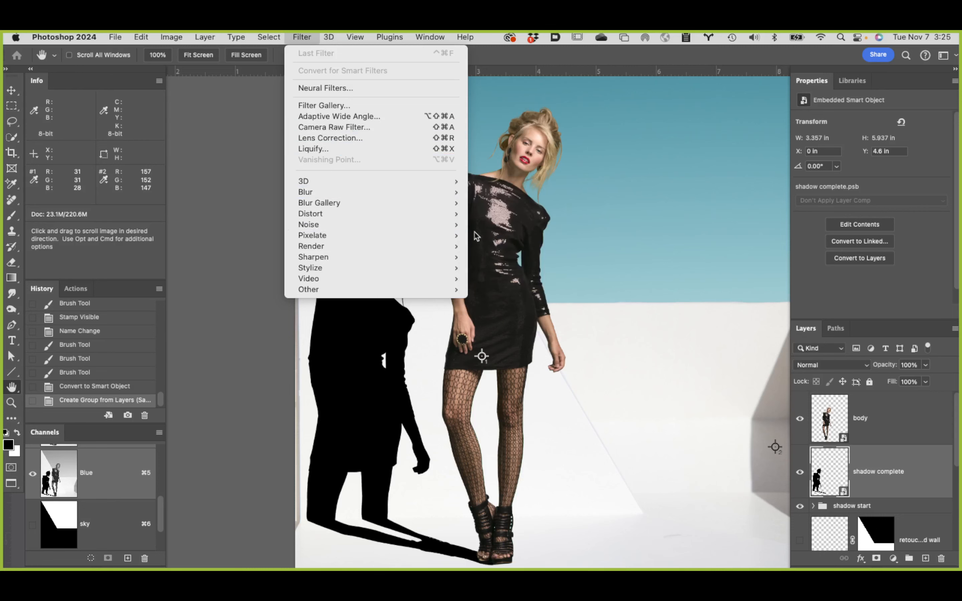
mouse_move(381, 193)
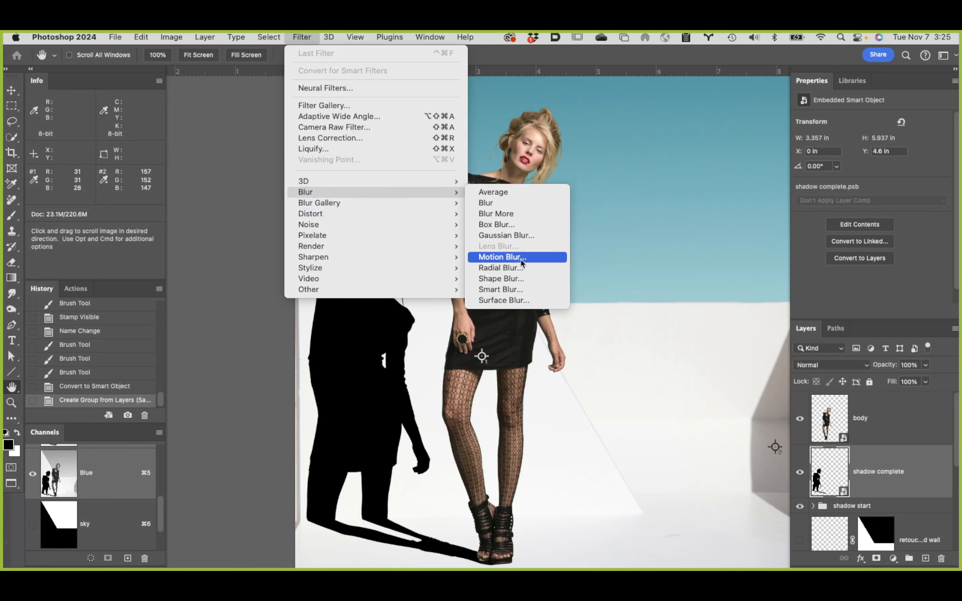
click(501, 257)
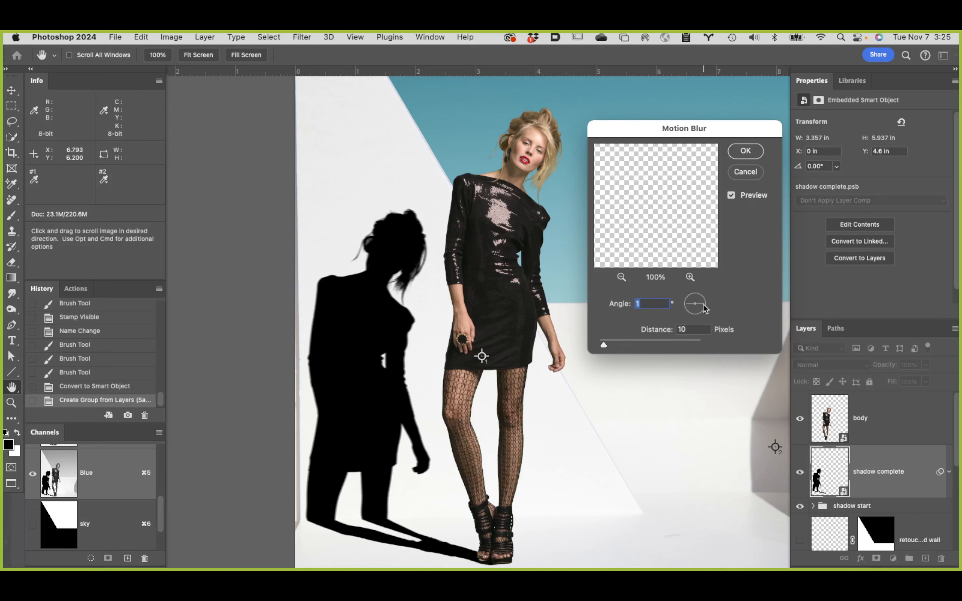
drag(707, 307, 706, 306)
text(0)
click(706, 304)
drag(706, 306, 696, 289)
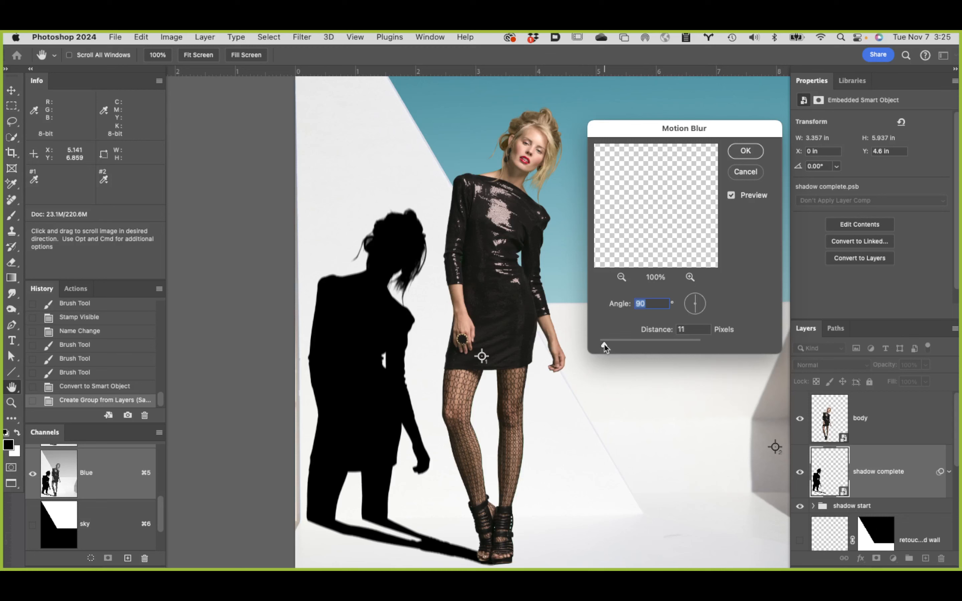
drag(604, 344, 631, 345)
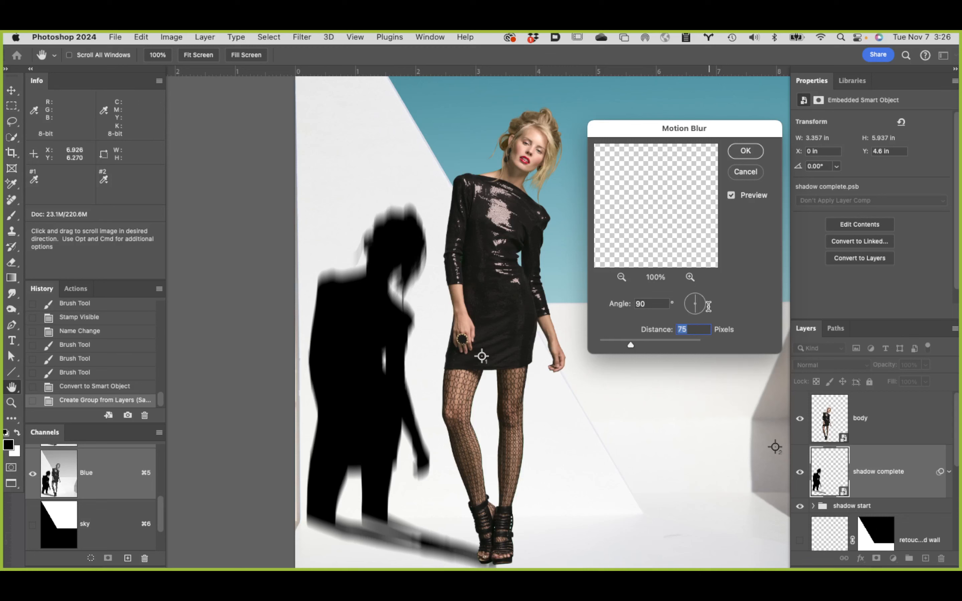
Step: Set the Motion Blur angle to 0° and the distance to 10 pixels
click(654, 304)
text(0)
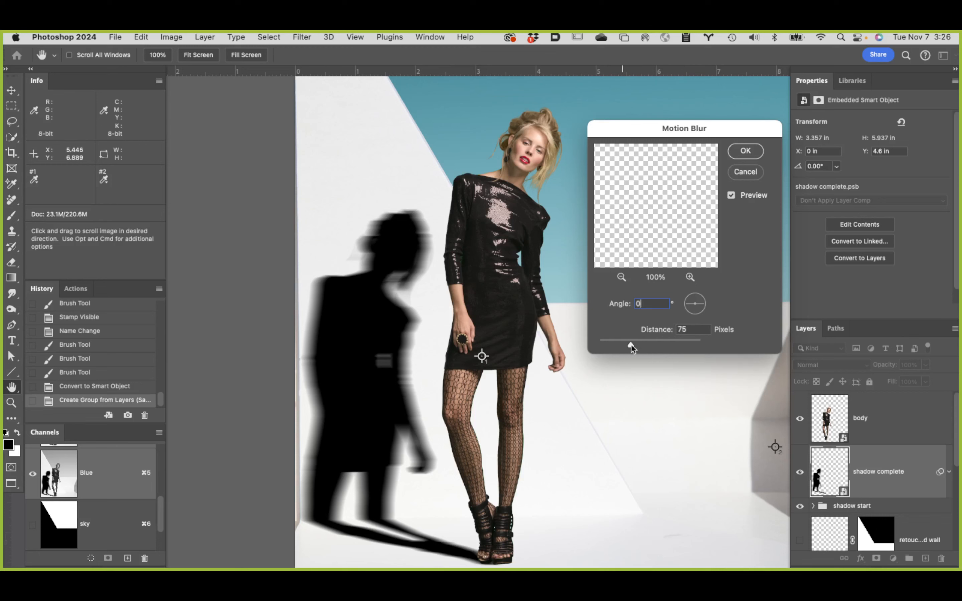
drag(631, 346, 607, 347)
key(Tab)
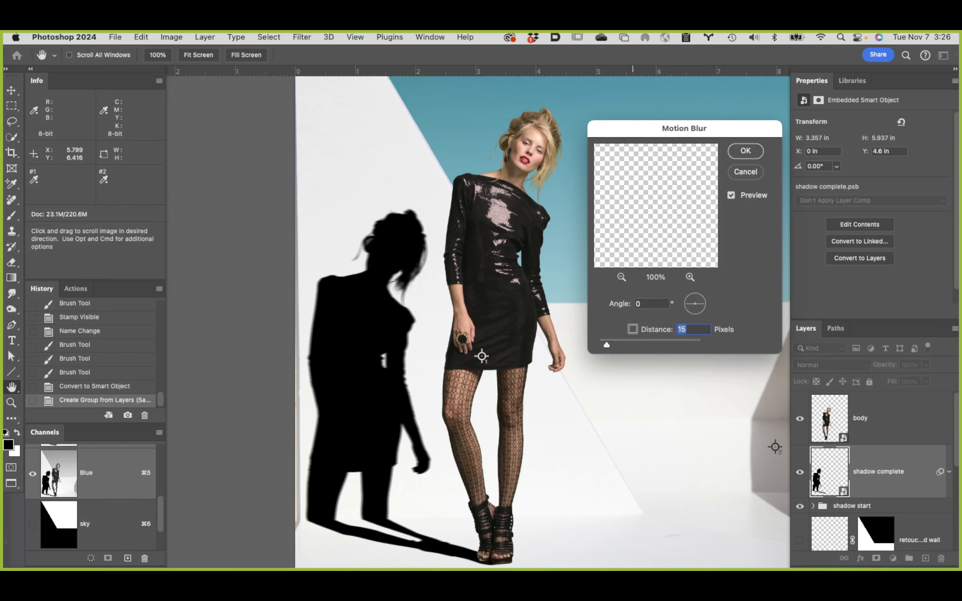
drag(604, 345, 604, 346)
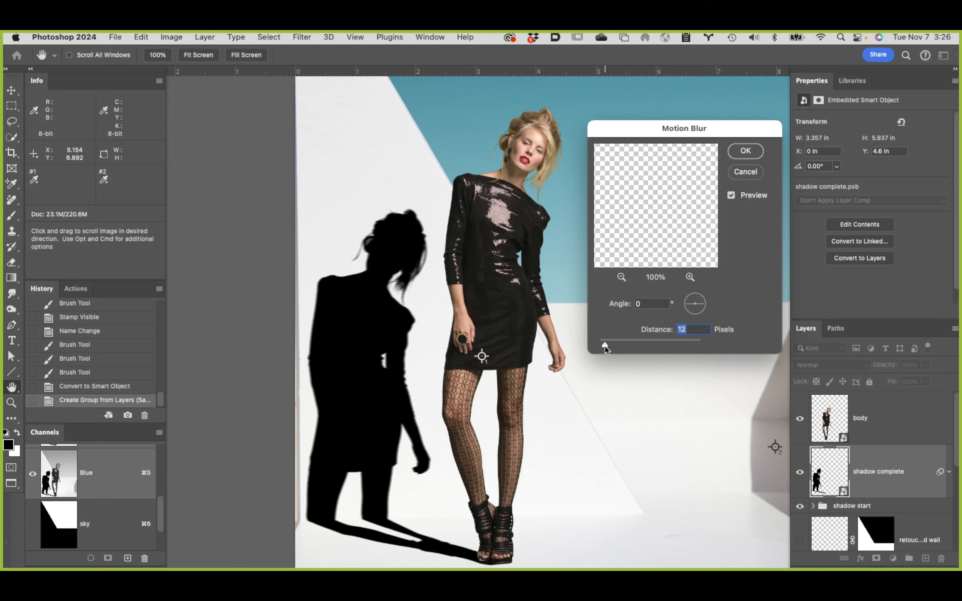
drag(604, 346, 603, 345)
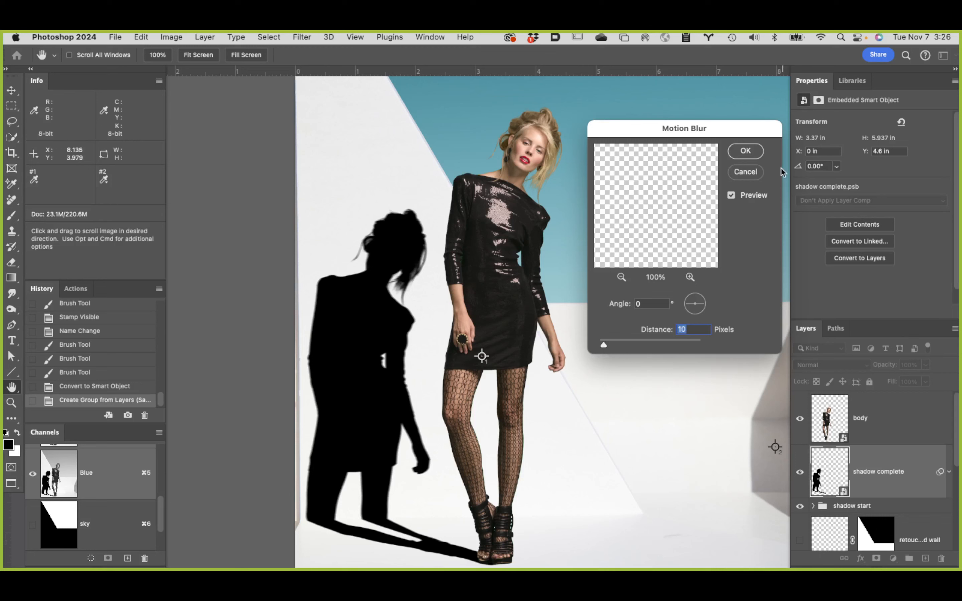
Step: Compare the shadow with and without the Motion Blur preview and apply the filter to the shadow complete layer
click(731, 195)
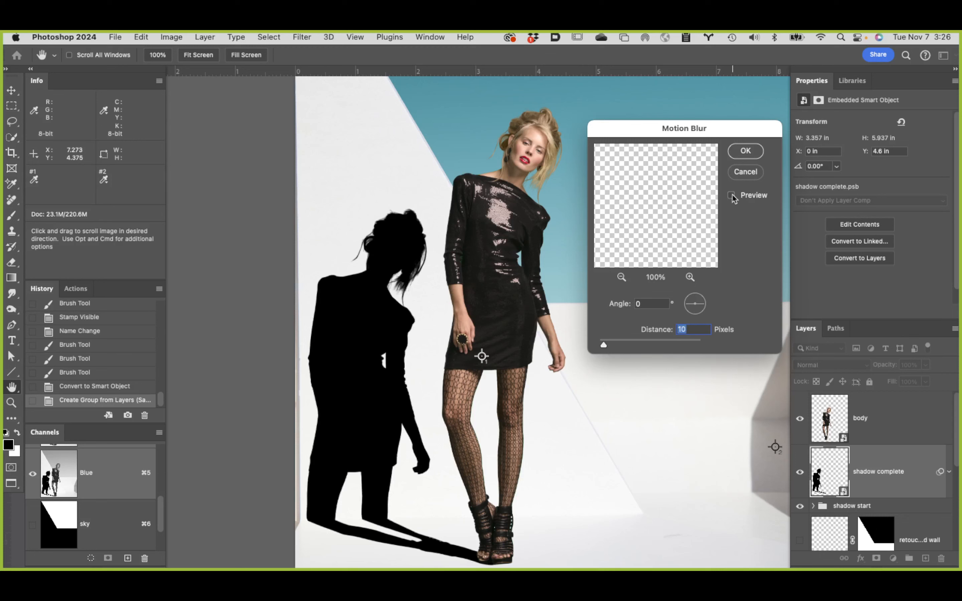
click(731, 195)
click(732, 195)
click(732, 194)
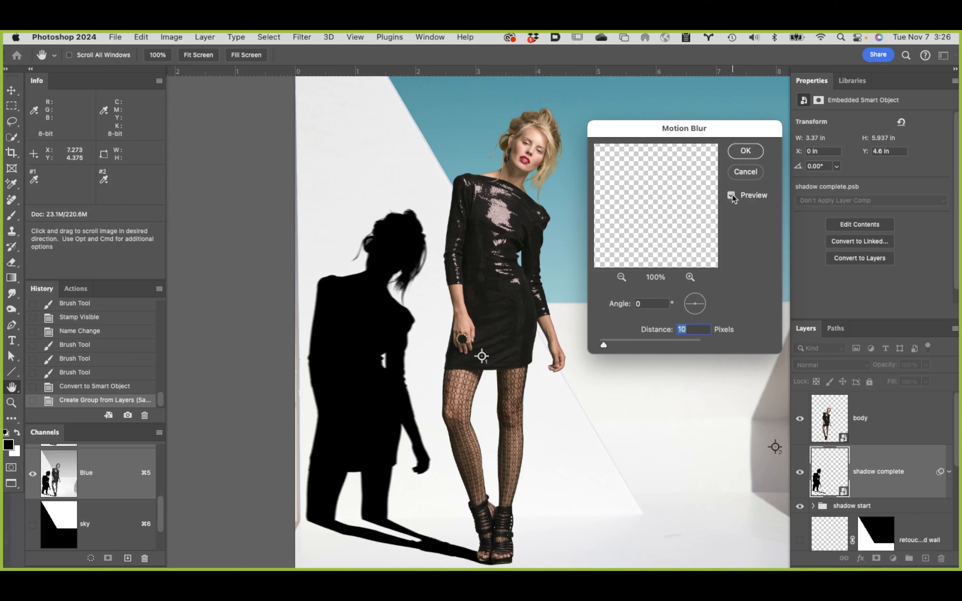
click(731, 195)
click(731, 194)
click(731, 195)
click(732, 194)
click(732, 194)
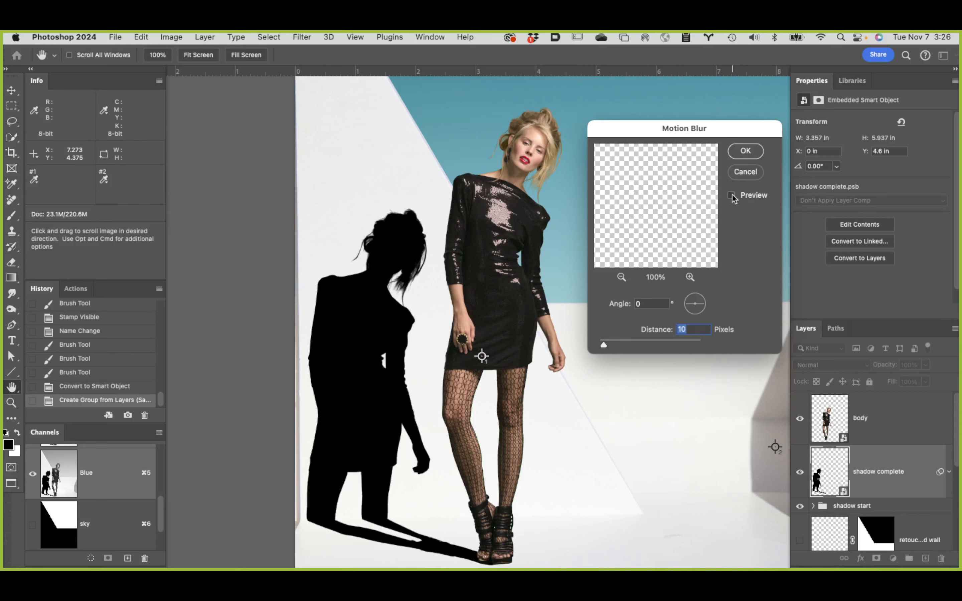
click(732, 194)
click(731, 195)
click(732, 195)
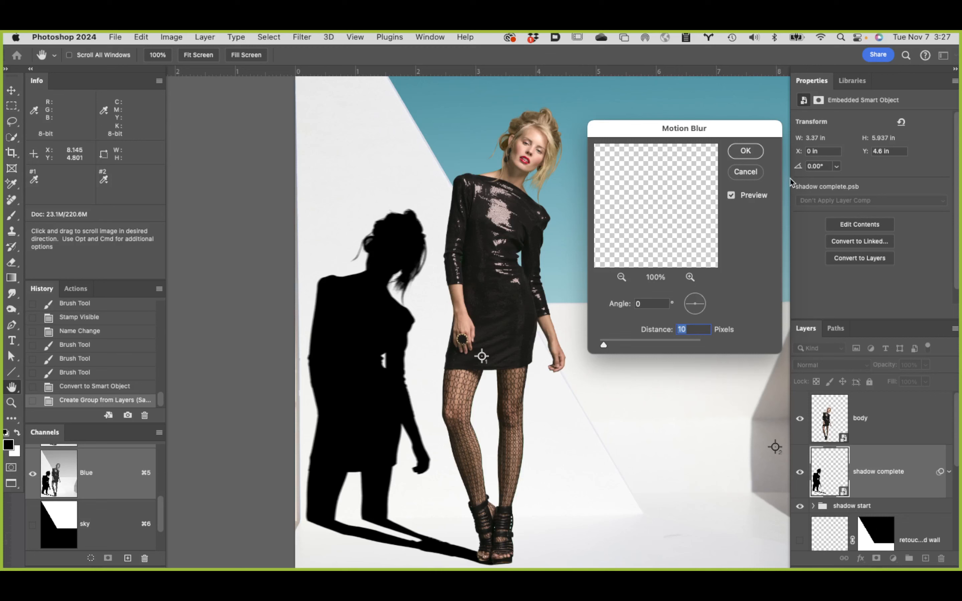
click(745, 151)
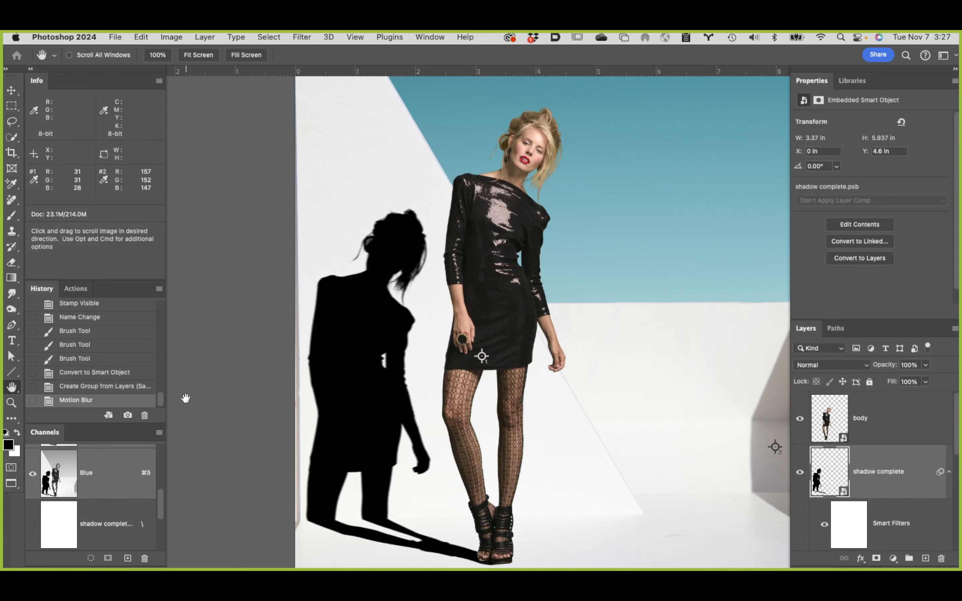
Step: Create a full-document history snapshot named motion
click(128, 416)
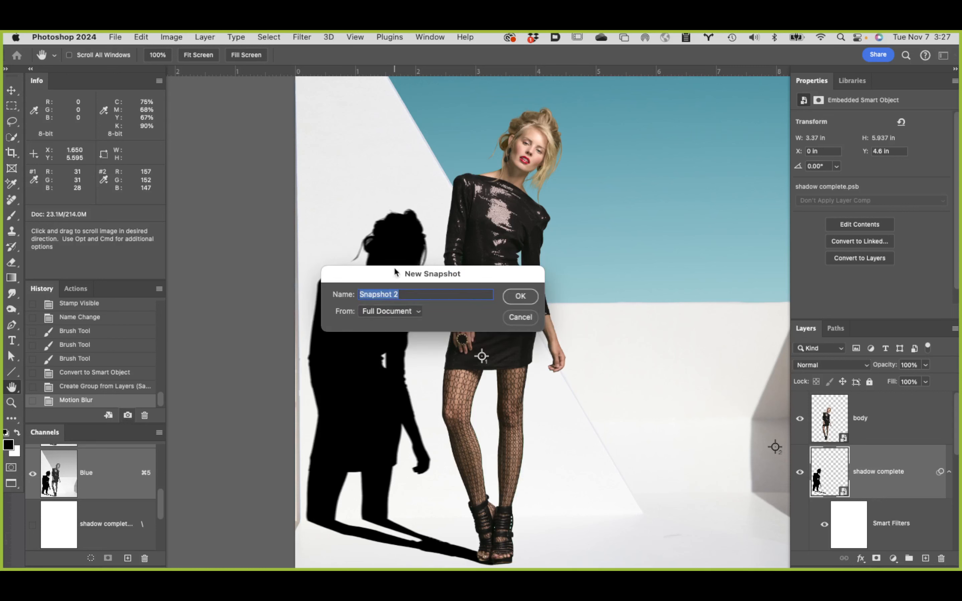
text(motion blur)
key(Return)
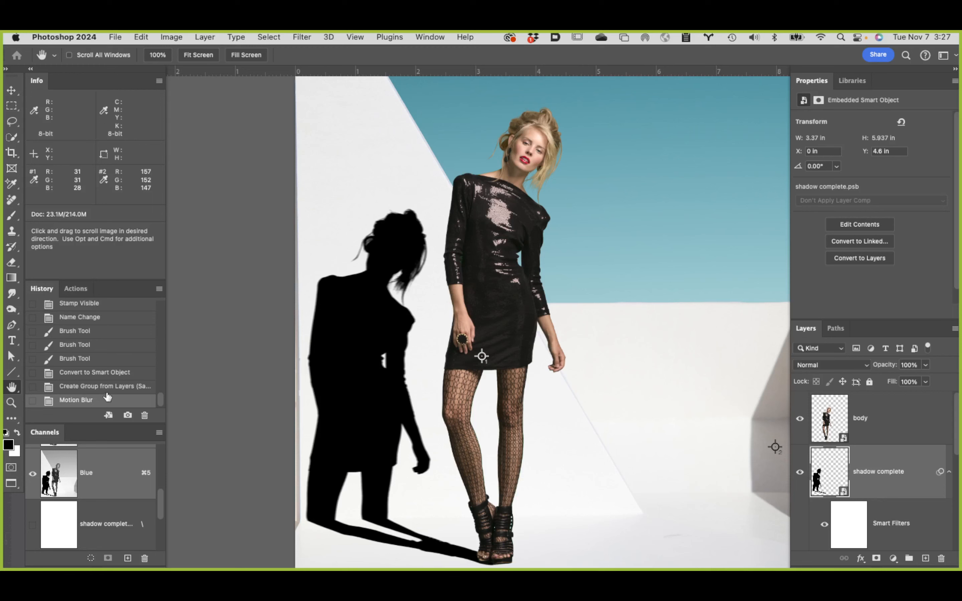
Step: Revert the document to the history state before the Motion Blur and preview a 3.0-pixel Gaussian Blur on the shadow complete layer
click(120, 388)
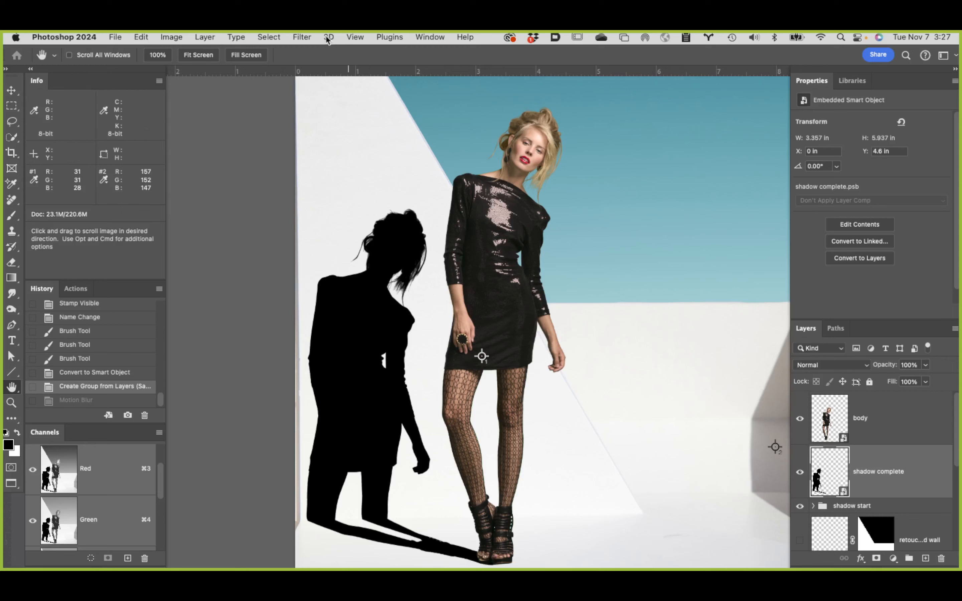
click(302, 37)
mouse_move(331, 192)
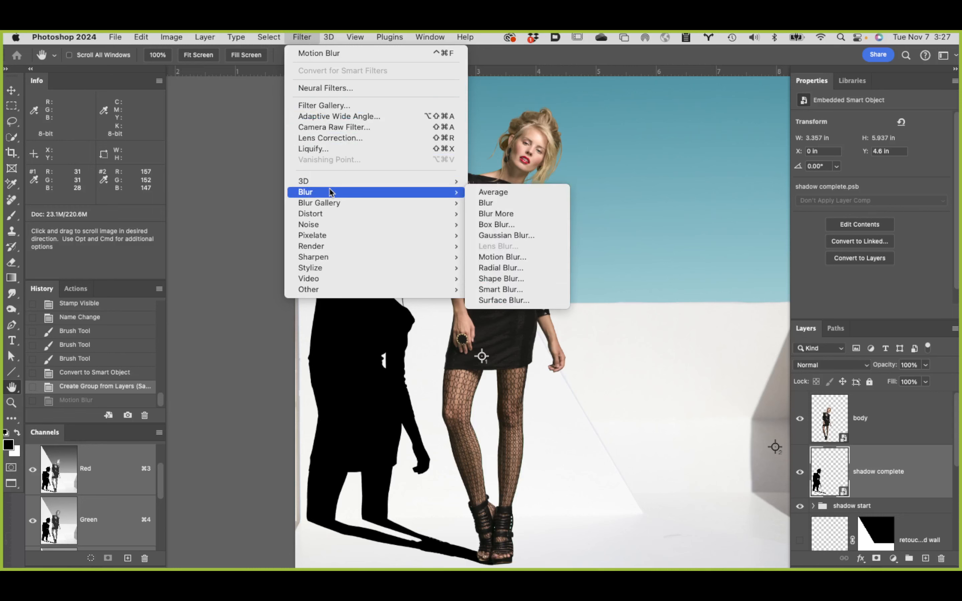
click(506, 235)
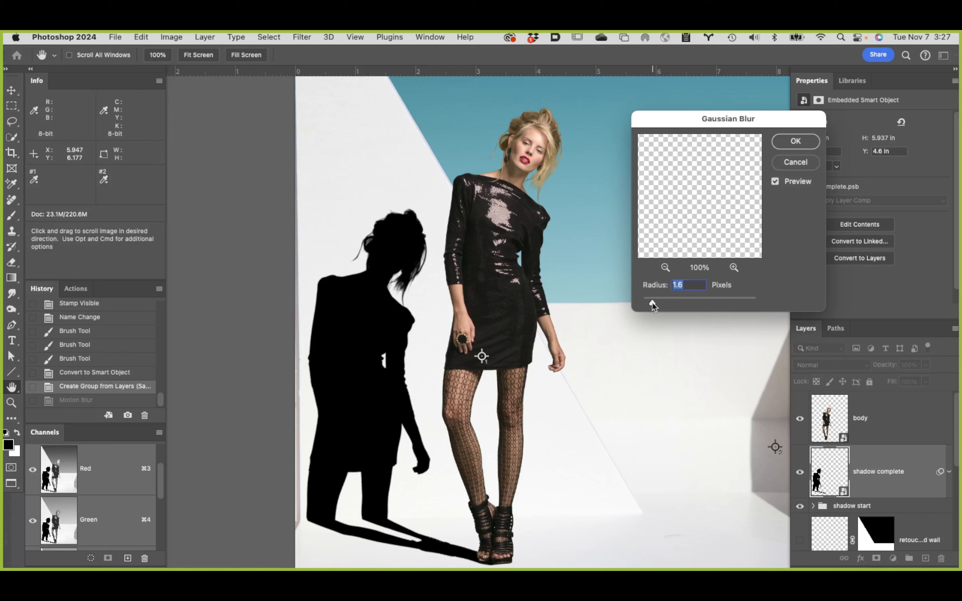
drag(655, 303, 659, 304)
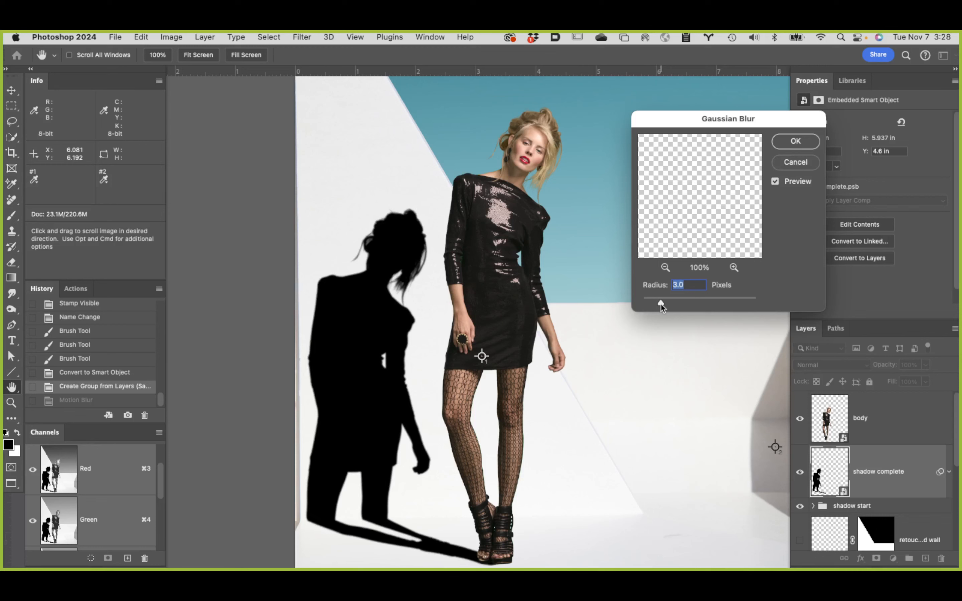
Step: Compare the shadow with and without the Gaussian Blur preview
click(775, 182)
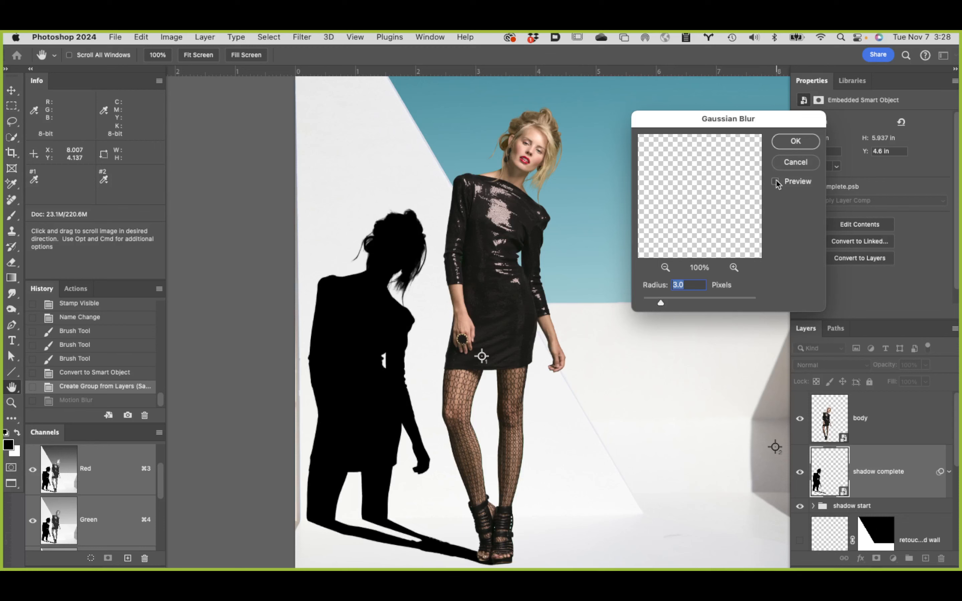
click(775, 182)
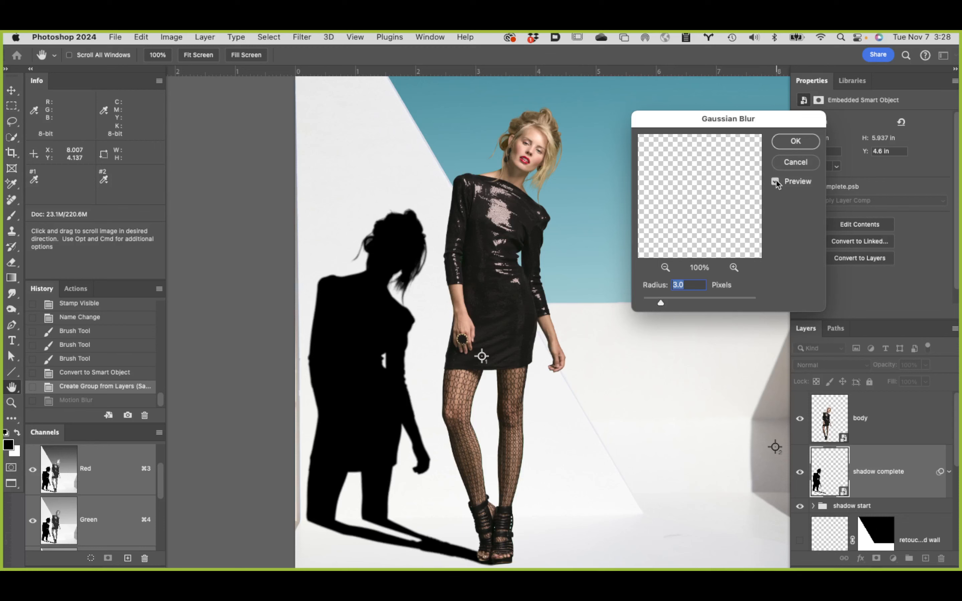
click(776, 182)
click(777, 182)
click(777, 182)
click(776, 182)
Step: Set the Gaussian Blur radius to 2.5 pixels and apply the filter to the shadow complete layer
click(661, 303)
drag(659, 303, 658, 303)
click(775, 181)
text(2.5)
click(798, 143)
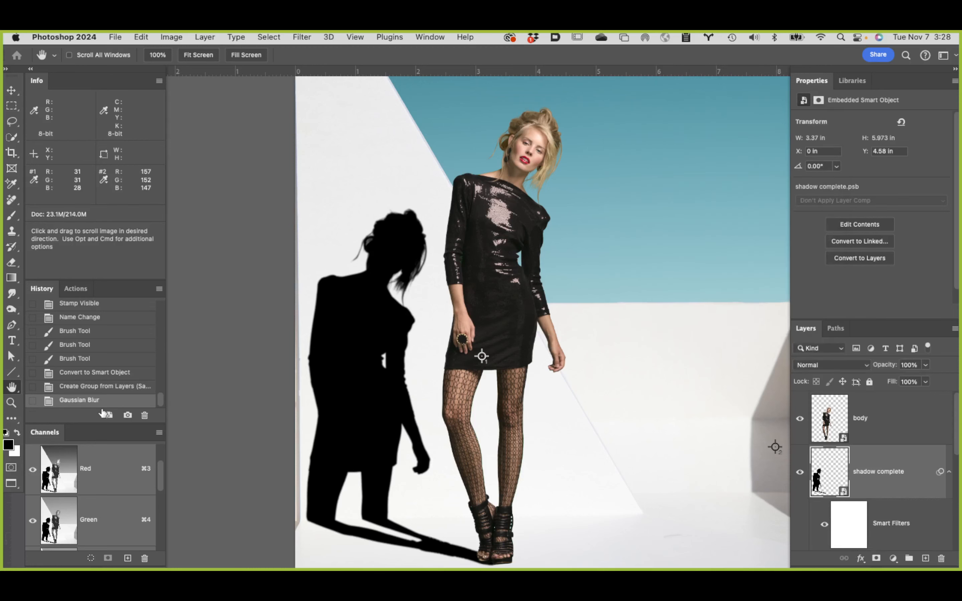
Step: Create a full-document history snapshot named Gaus blur
alt+click(128, 415)
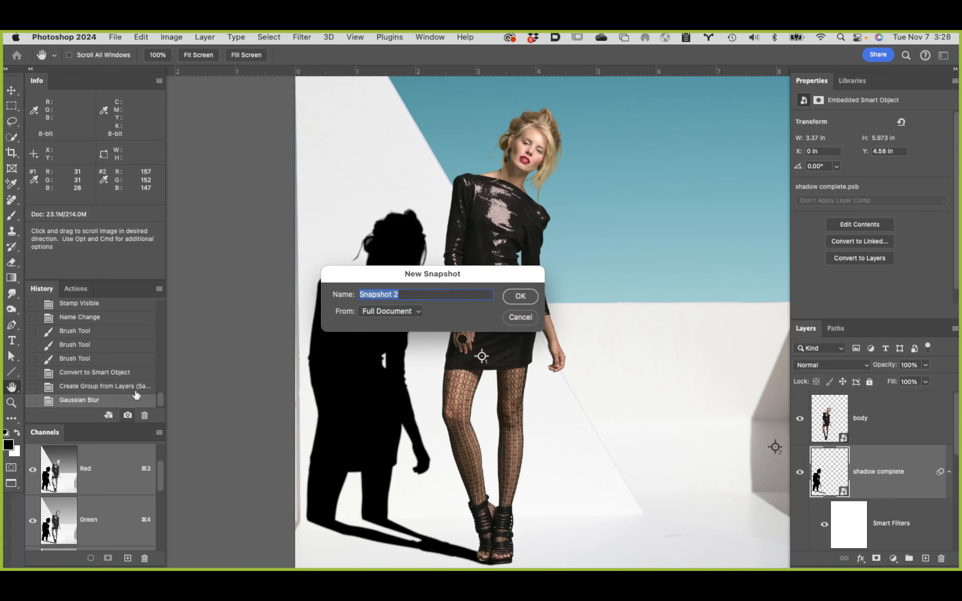
text(Gaus blur)
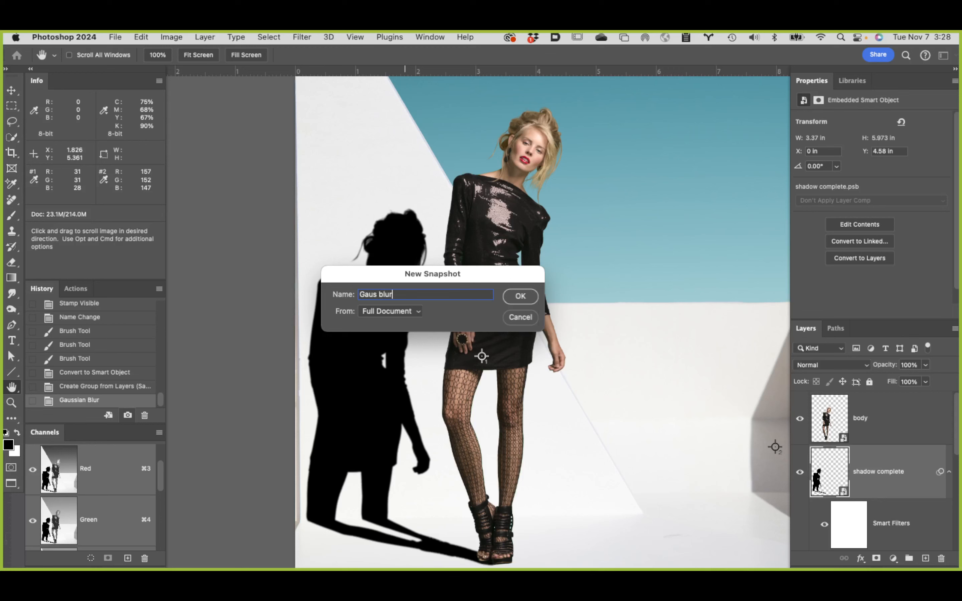
key(Return)
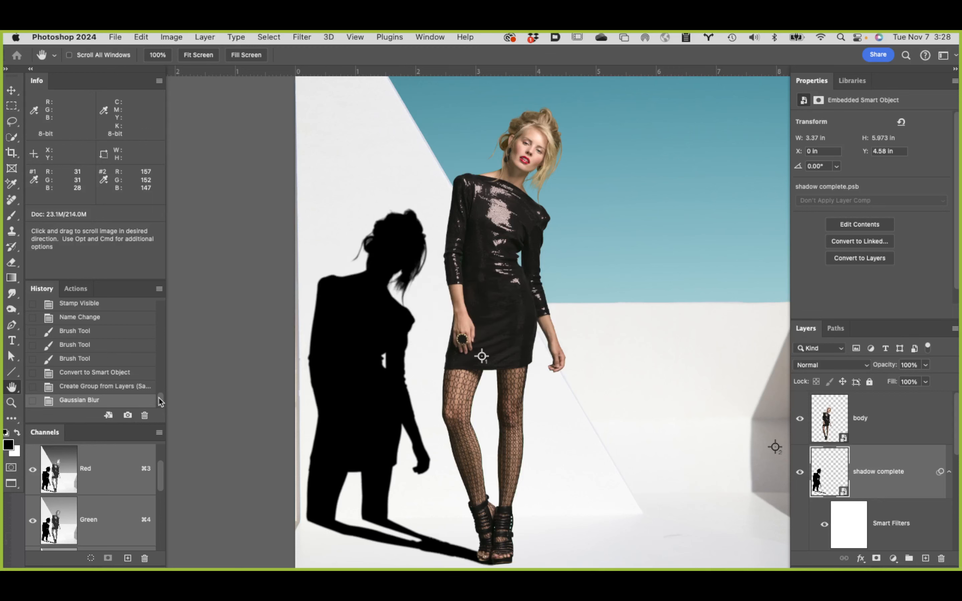
Step: Compare the shadow's edges by alternating between the motion blur and Gaus blur history snapshots
drag(158, 397, 144, 280)
scroll(96, 370, down, 2)
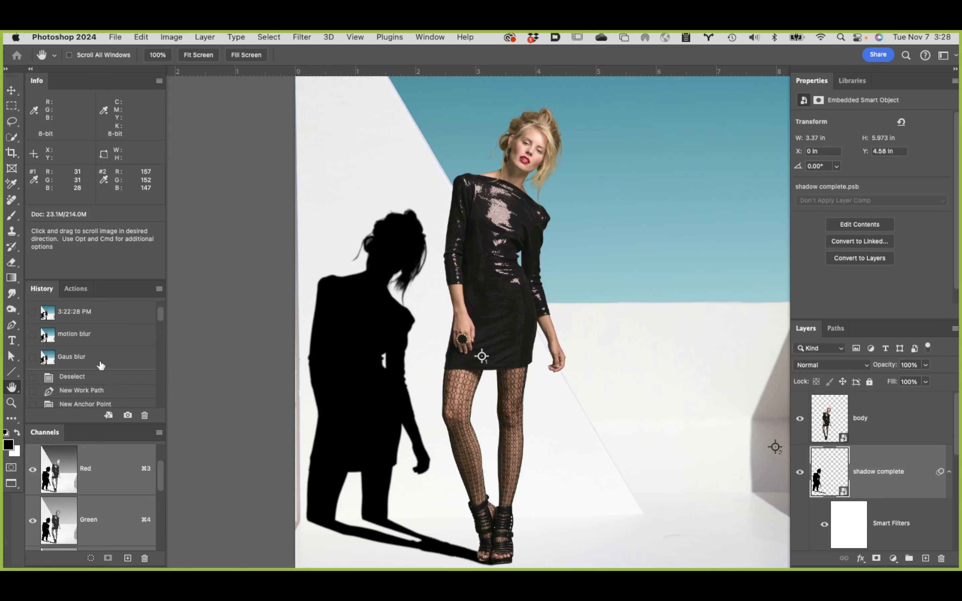
click(113, 337)
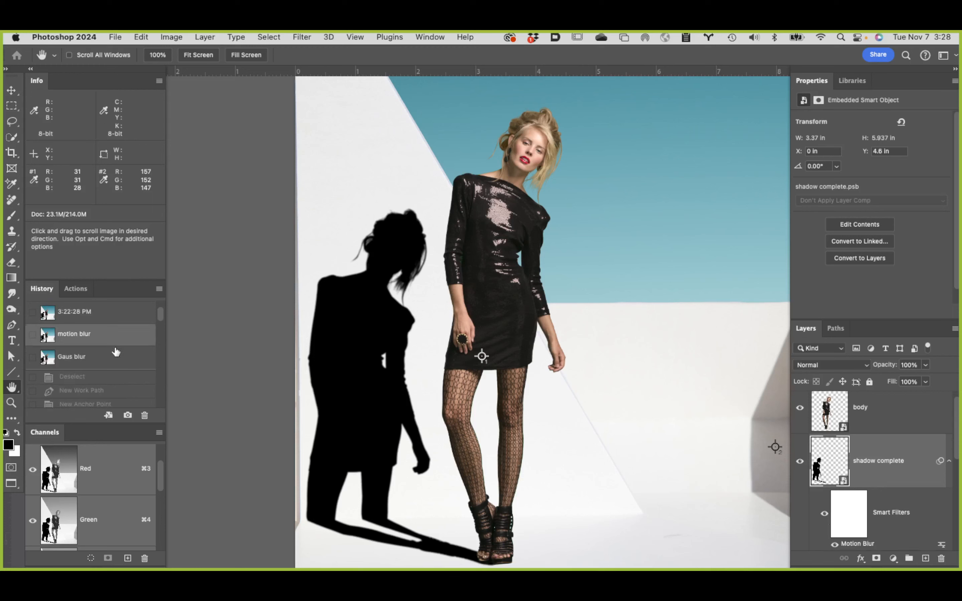
click(116, 360)
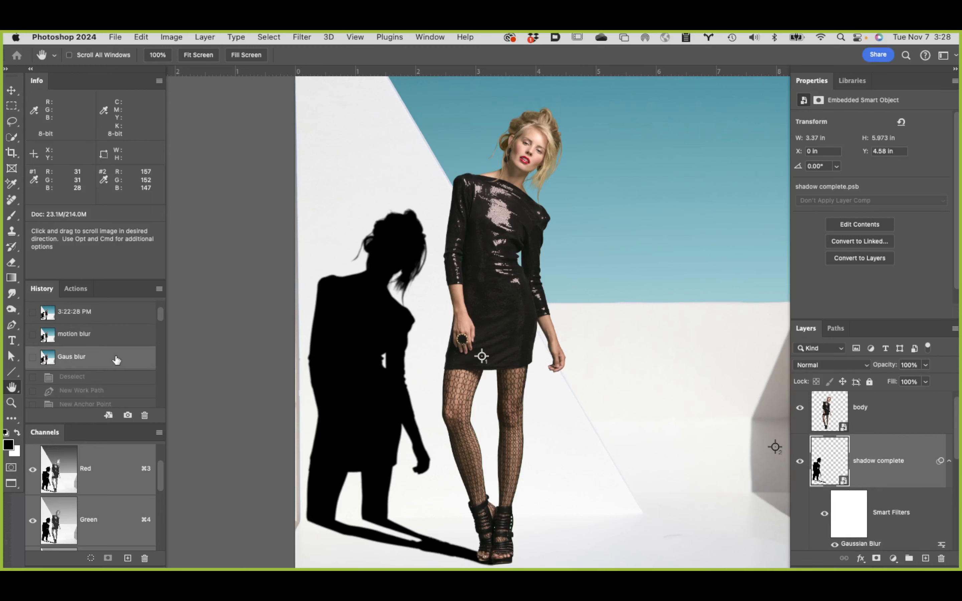
click(111, 341)
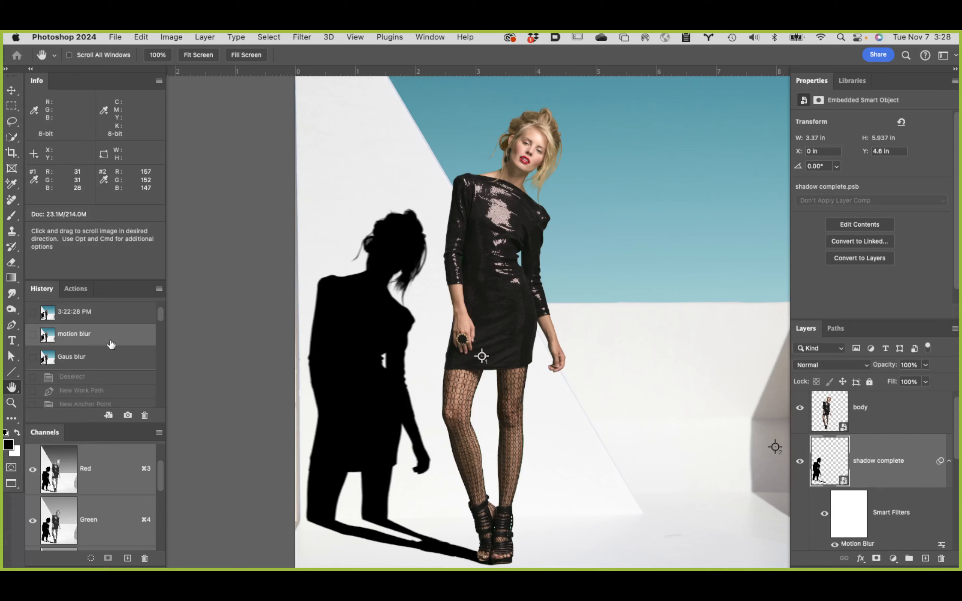
click(108, 360)
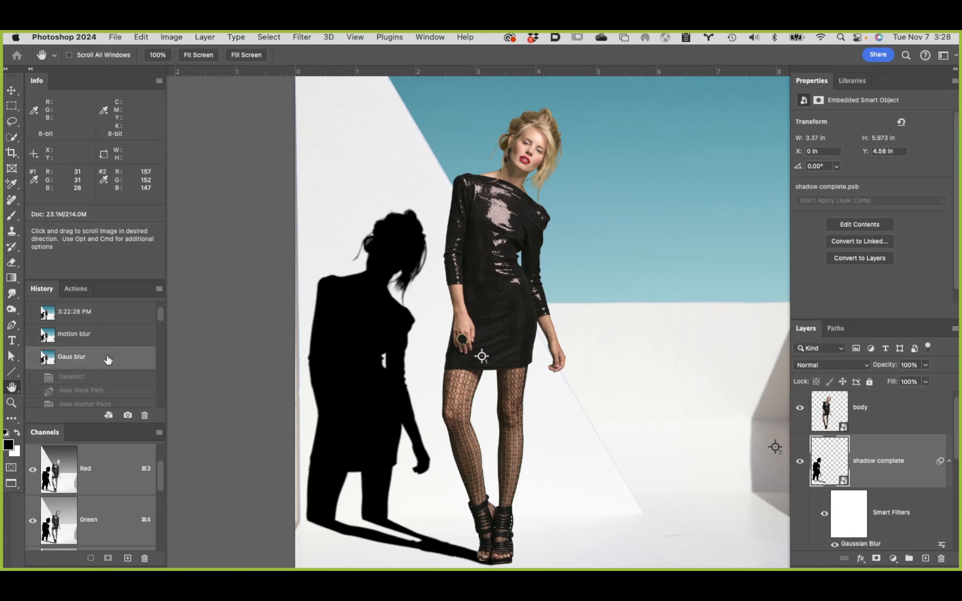
click(113, 338)
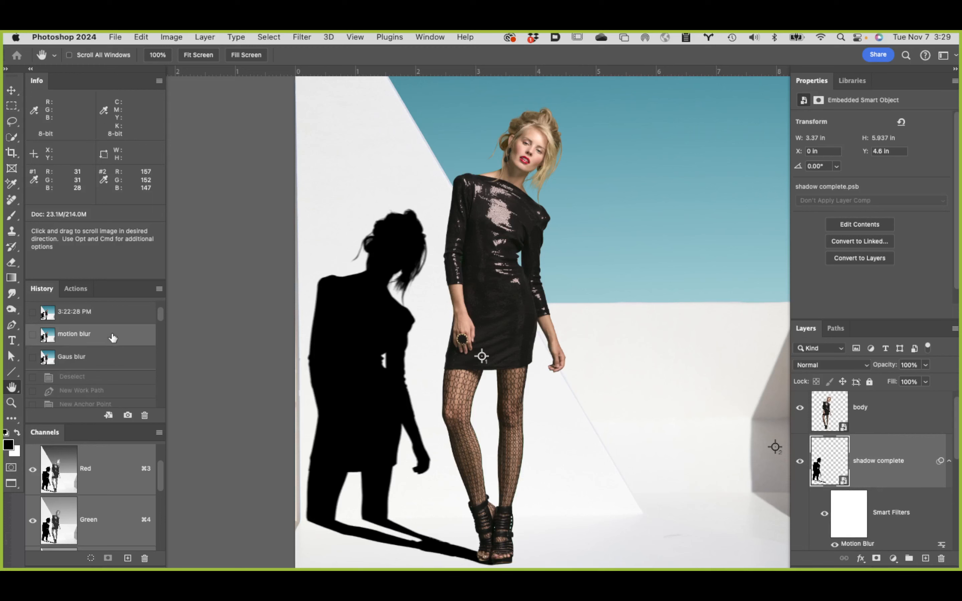
click(115, 360)
click(116, 341)
click(119, 358)
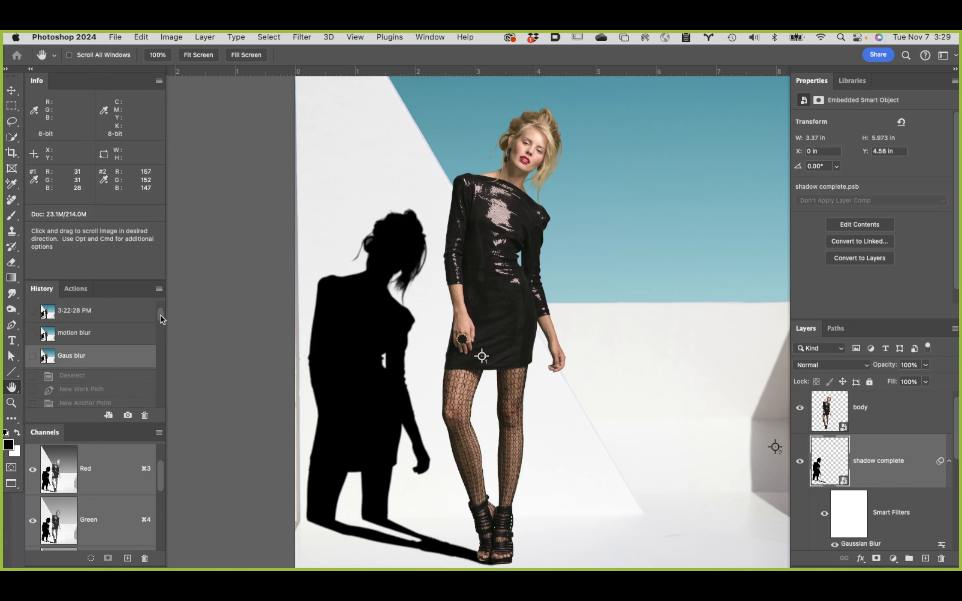
scroll(160, 317, down, 5)
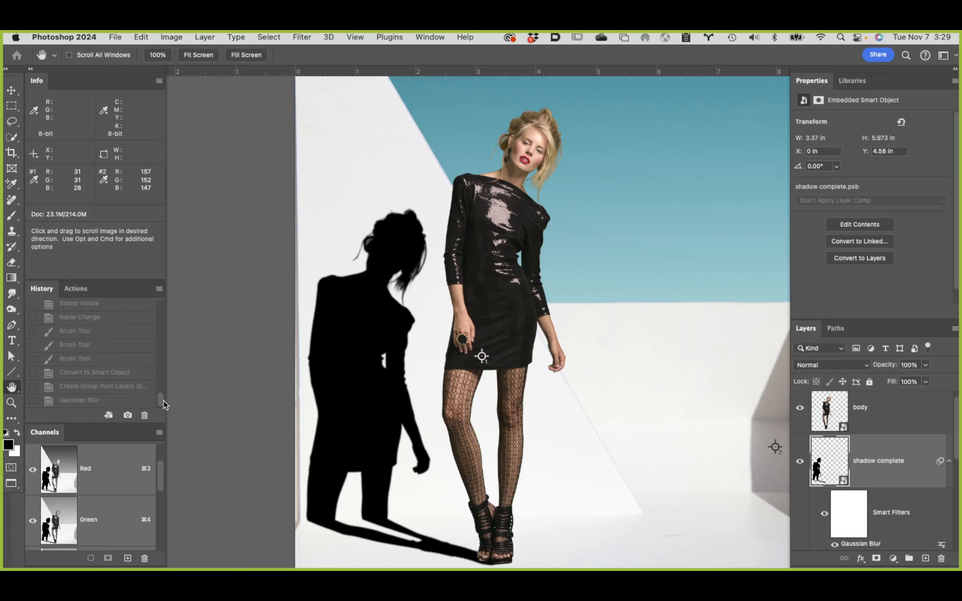
drag(163, 399, 159, 306)
click(113, 382)
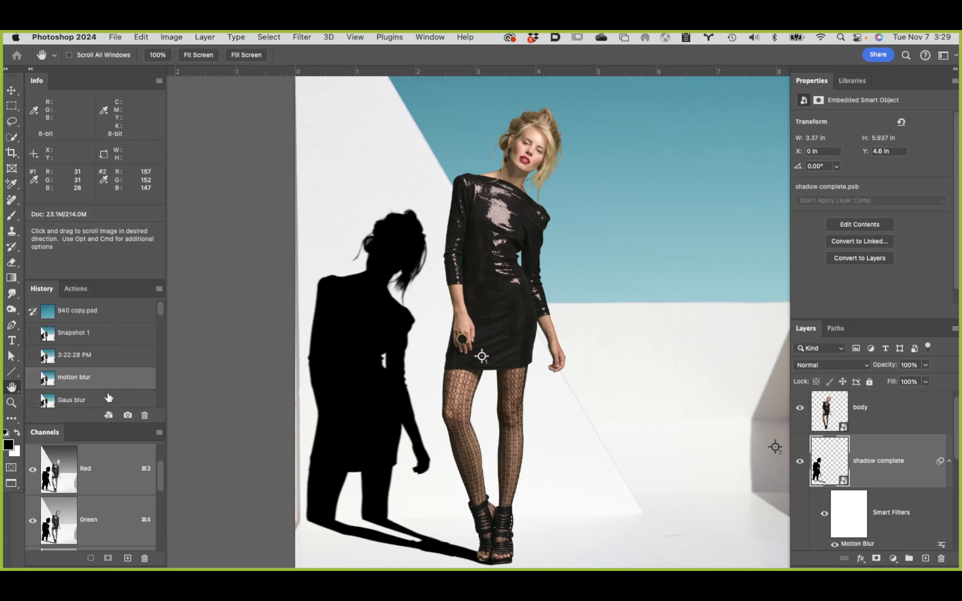
click(109, 397)
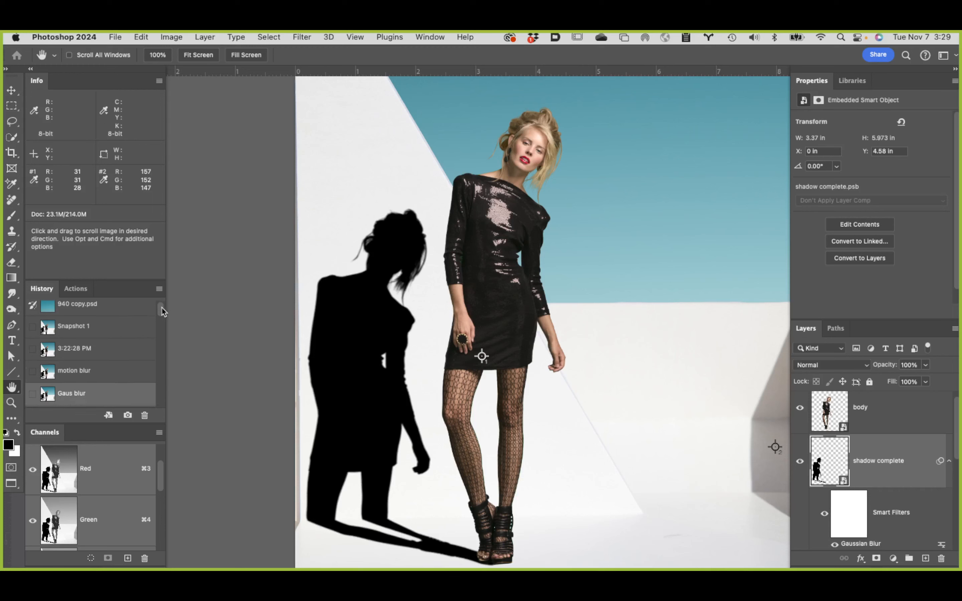
Step: Return the document to the final Gaussian Blur state in the history
drag(163, 311, 165, 319)
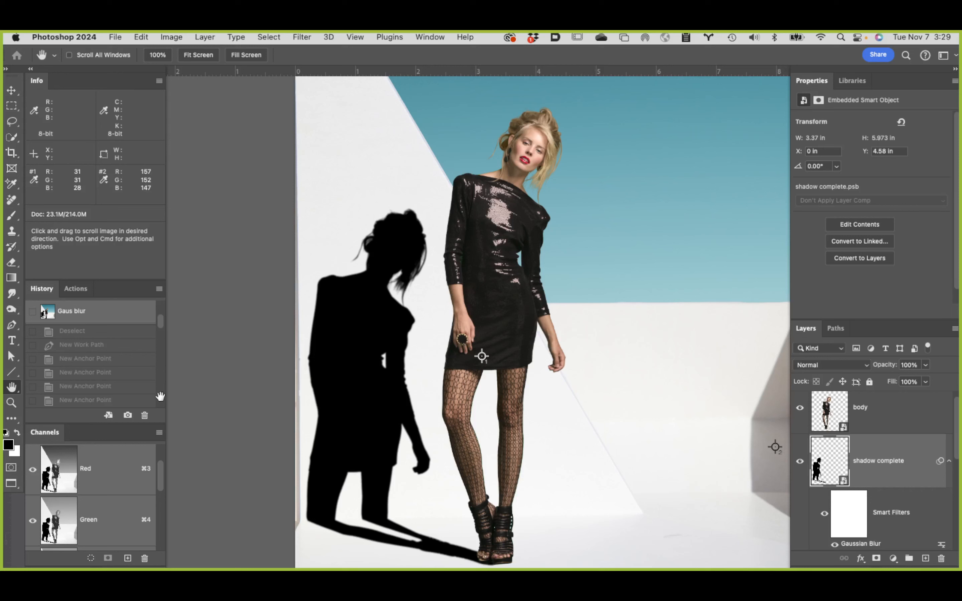
scroll(125, 389, down, 5)
scroll(125, 389, down, 5)
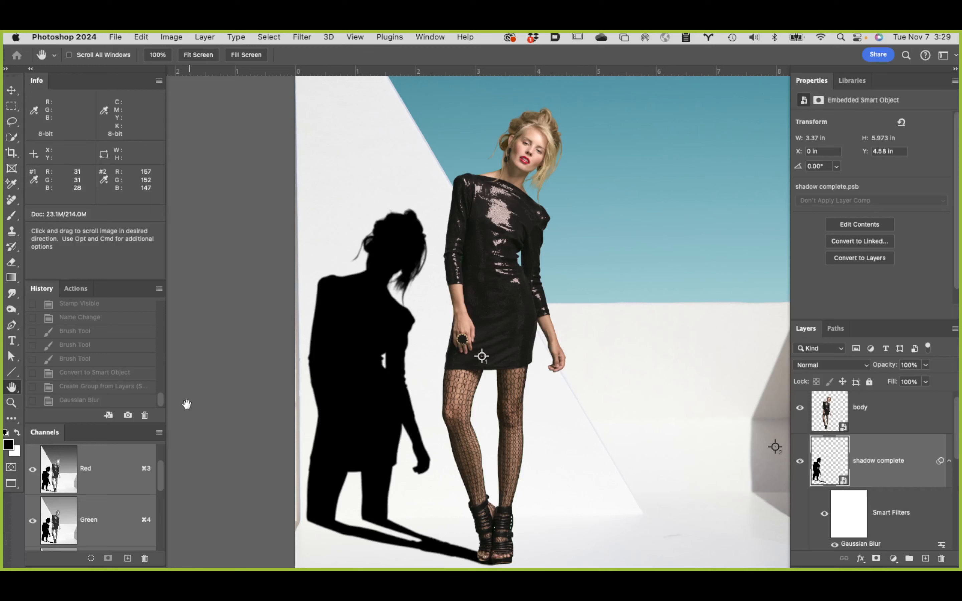
scroll(161, 401, up, 10)
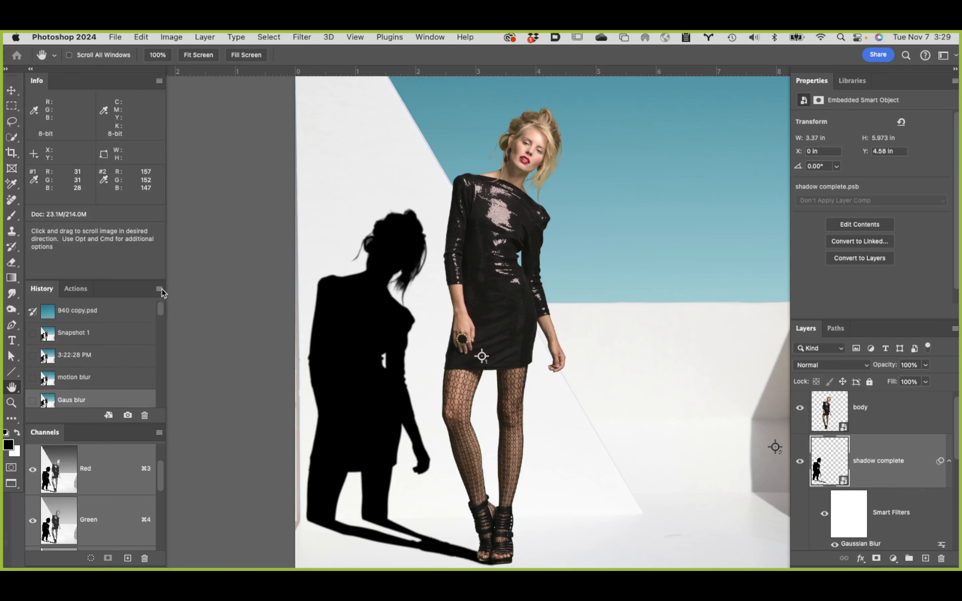
scroll(161, 314, down, 10)
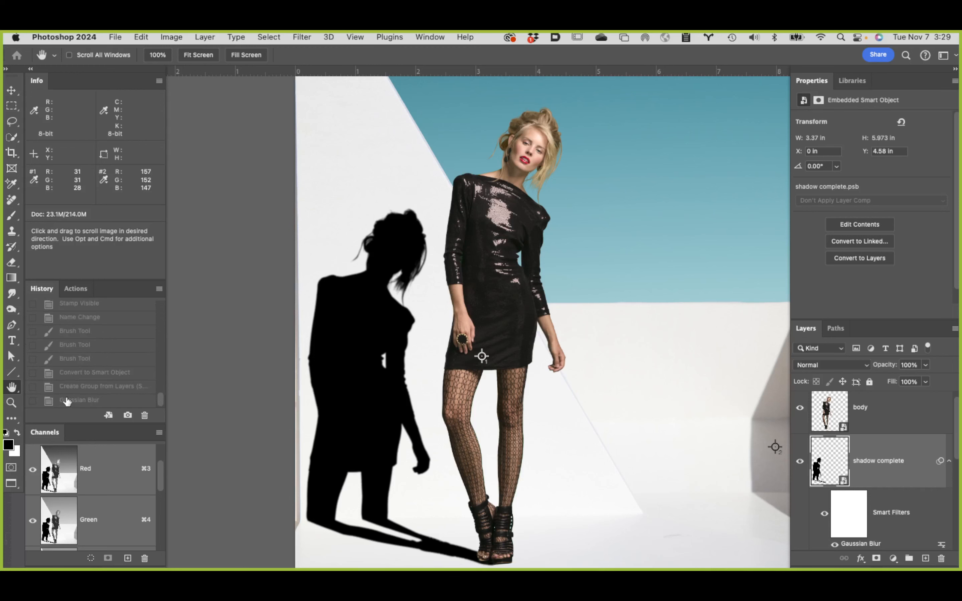
click(100, 402)
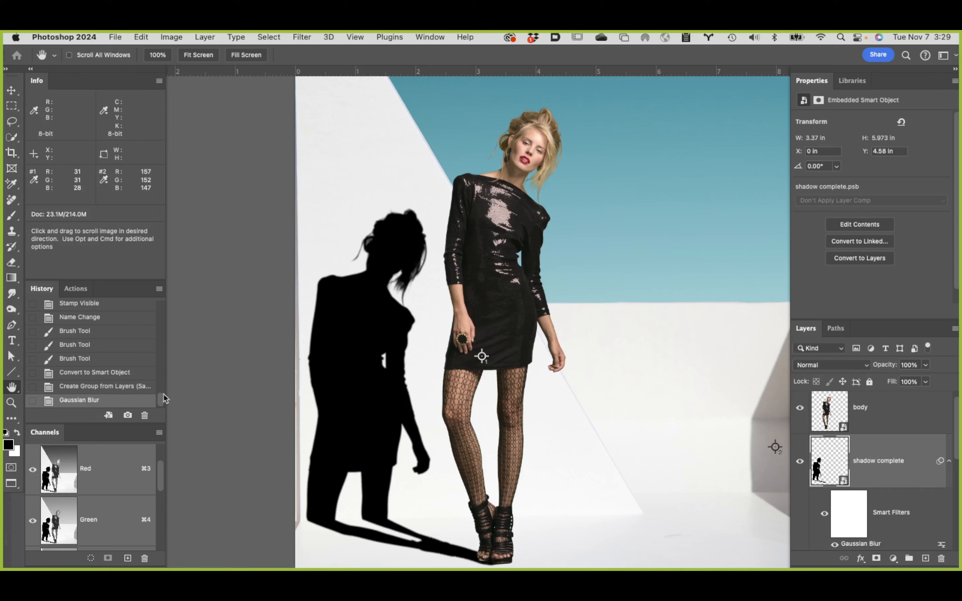
Step: View the motion blur snapshot once more and switch back to the Gaussian Blur history state
drag(161, 398, 161, 307)
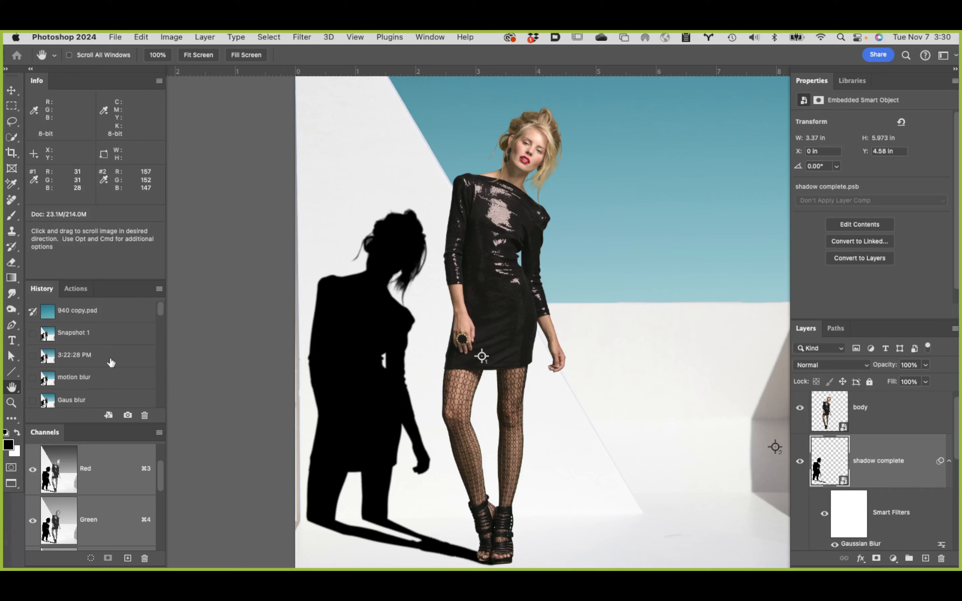
click(108, 379)
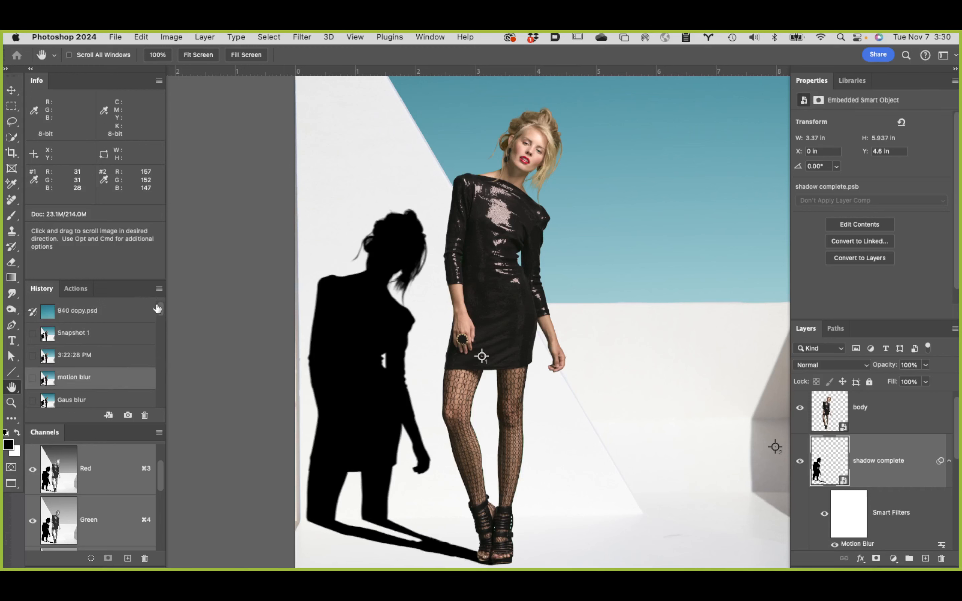
drag(158, 307, 171, 407)
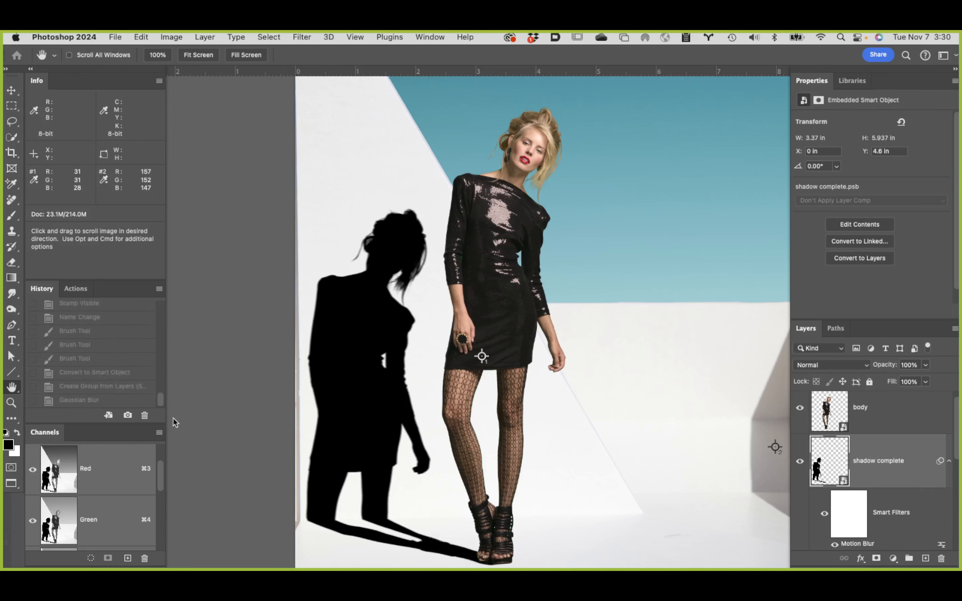
click(112, 401)
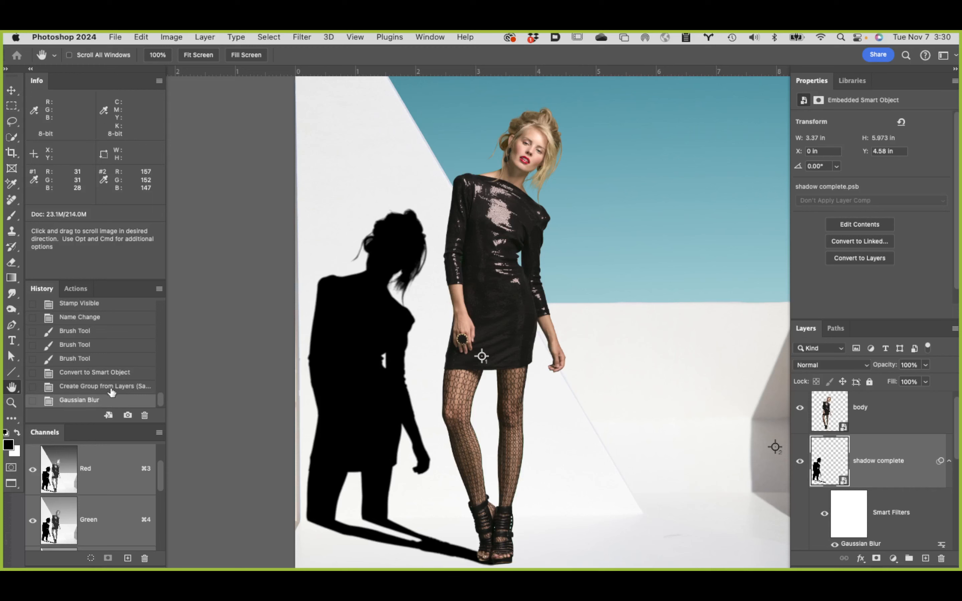
click(112, 387)
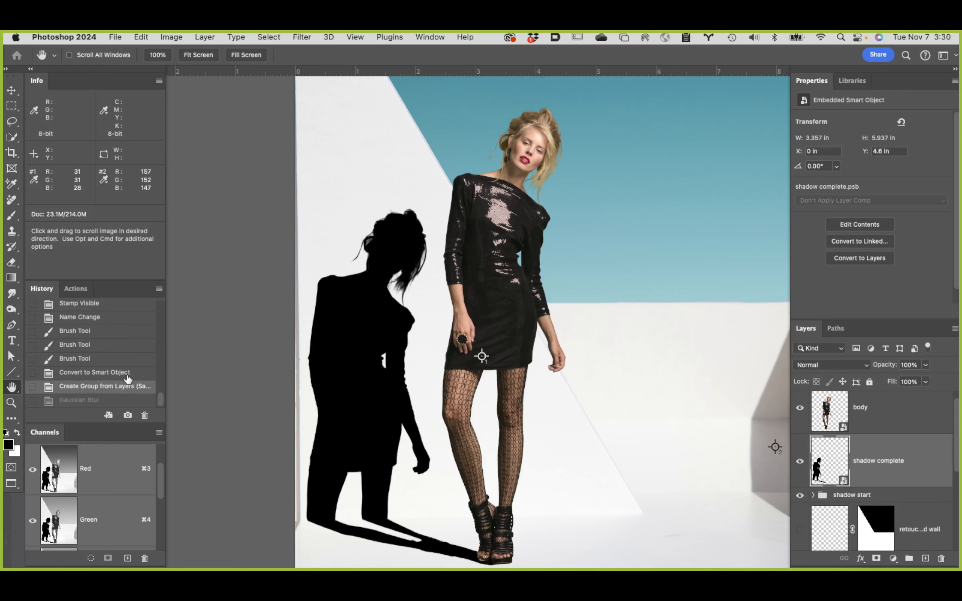
click(301, 37)
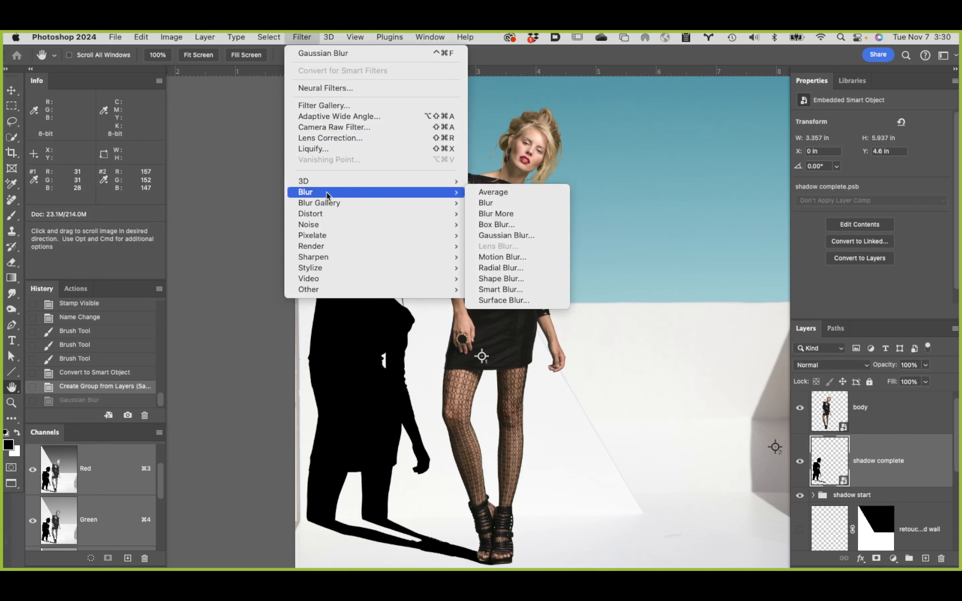
mouse_move(453, 193)
click(504, 258)
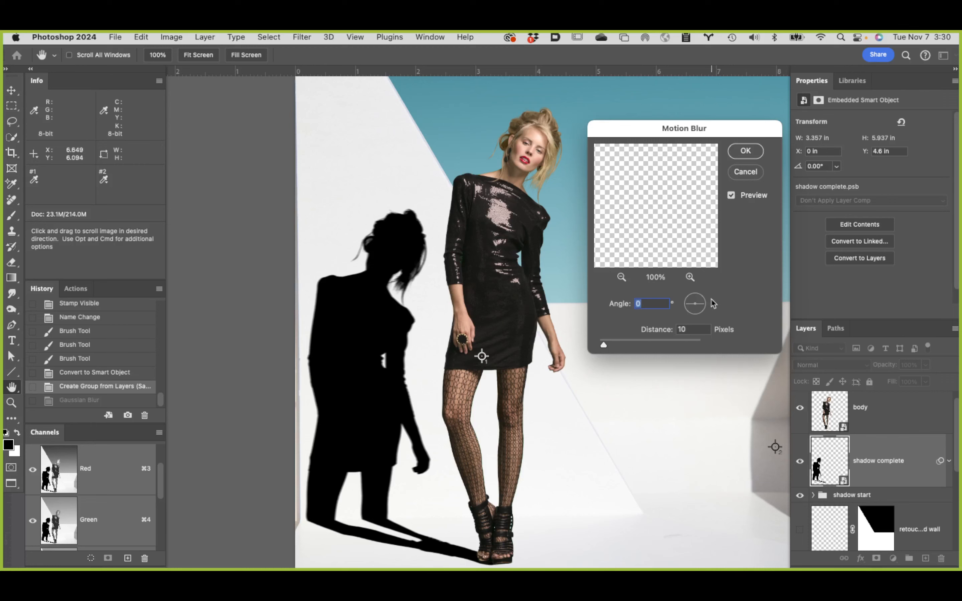
click(745, 172)
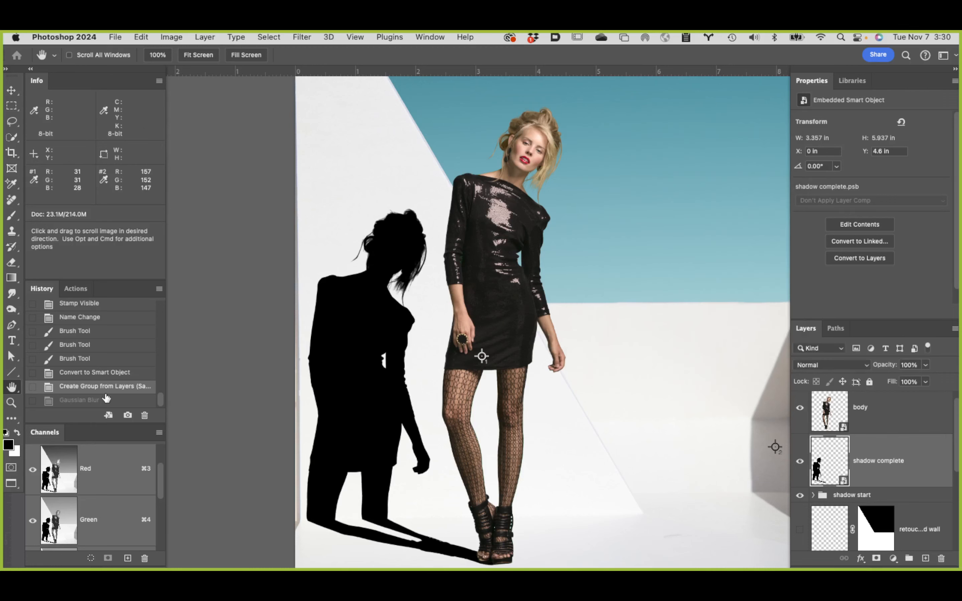
click(106, 401)
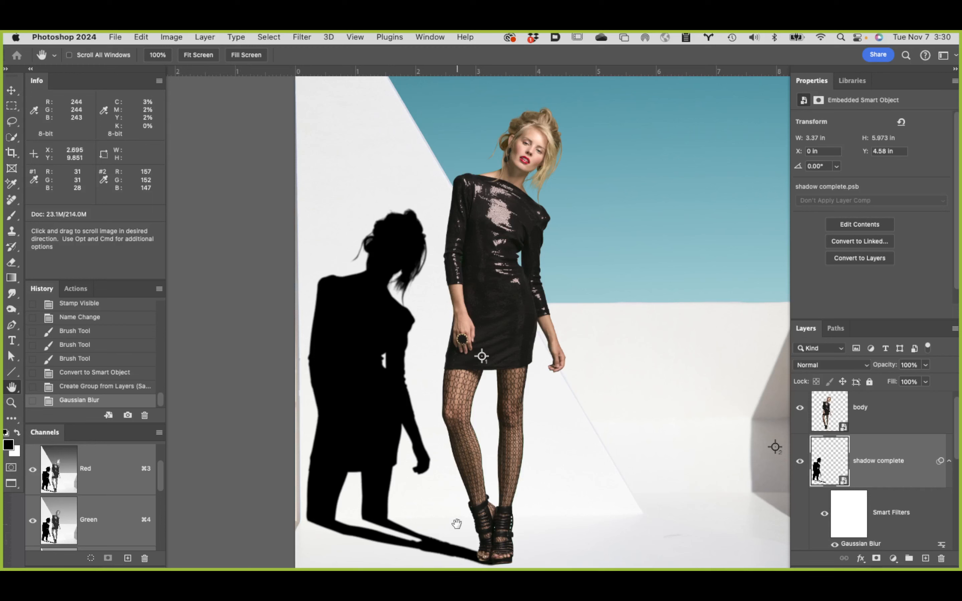
Step: Target the Smart Filters mask of the shadow complete layer for editing the blur near the model's feet
key(super)
super+click(464, 552)
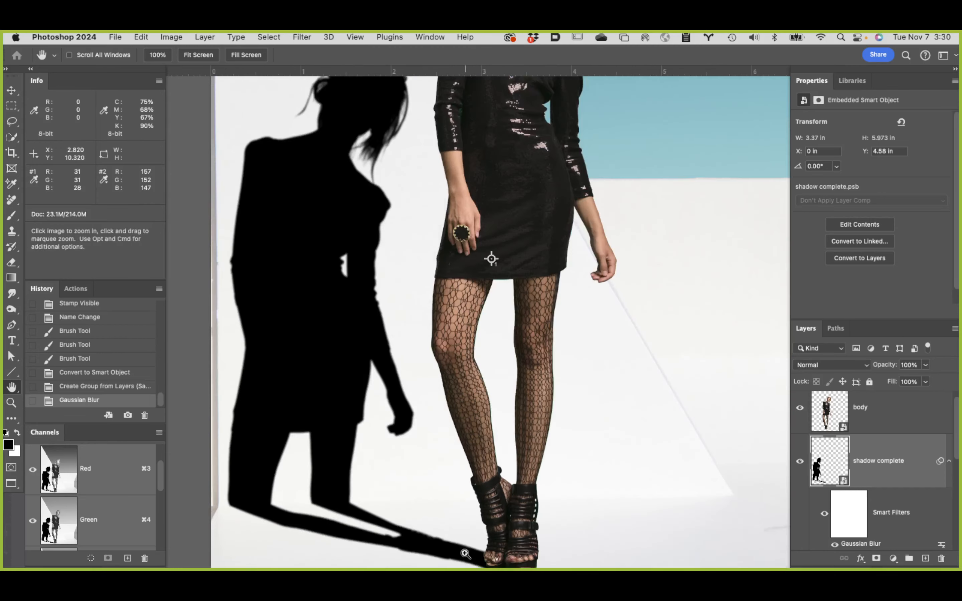
super+click(468, 555)
drag(531, 480, 545, 357)
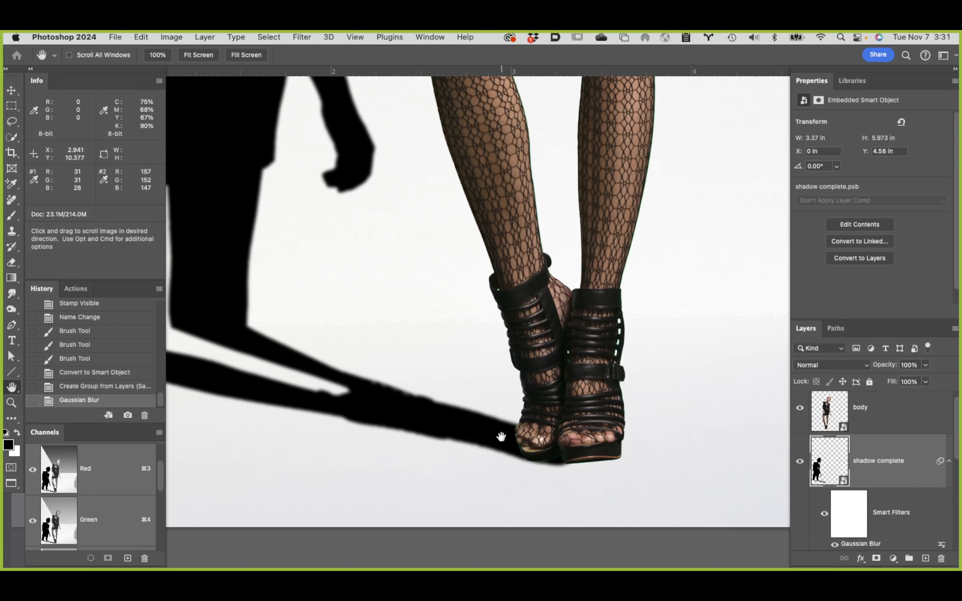
click(852, 517)
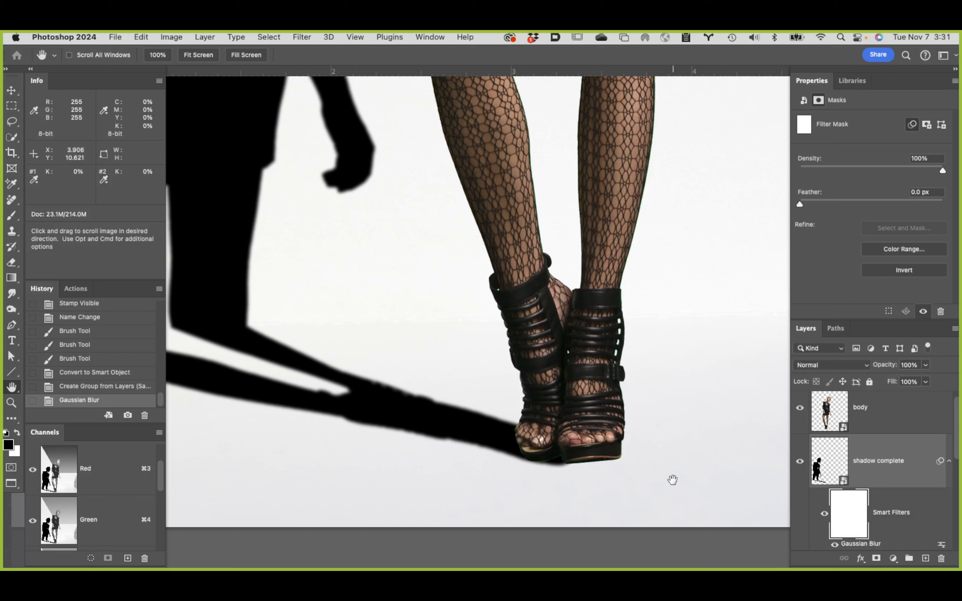
Step: Set up the Gradient tool as a classic linear gradient using the black-to-white preset from Basics
key(g)
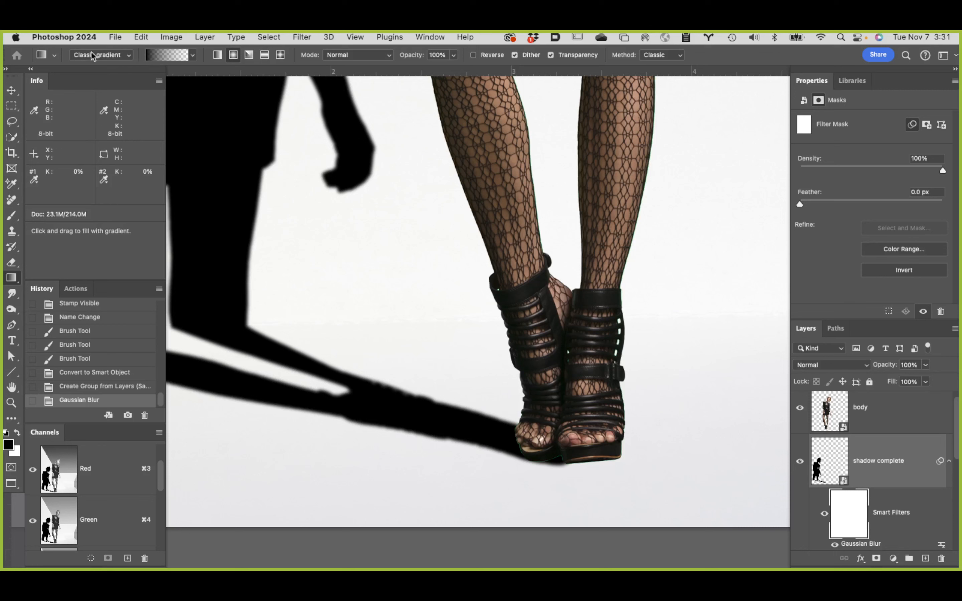
click(118, 59)
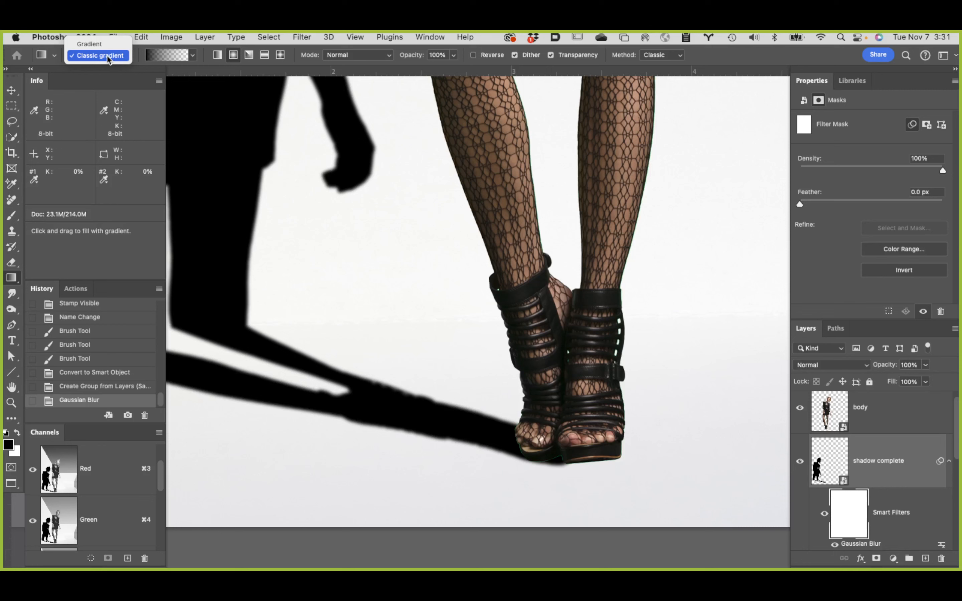
click(106, 54)
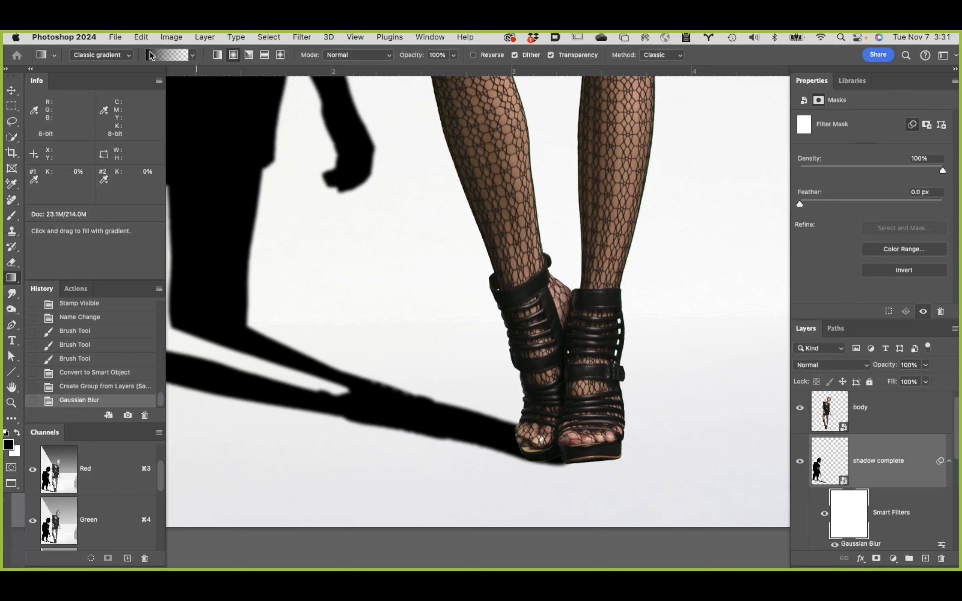
click(192, 57)
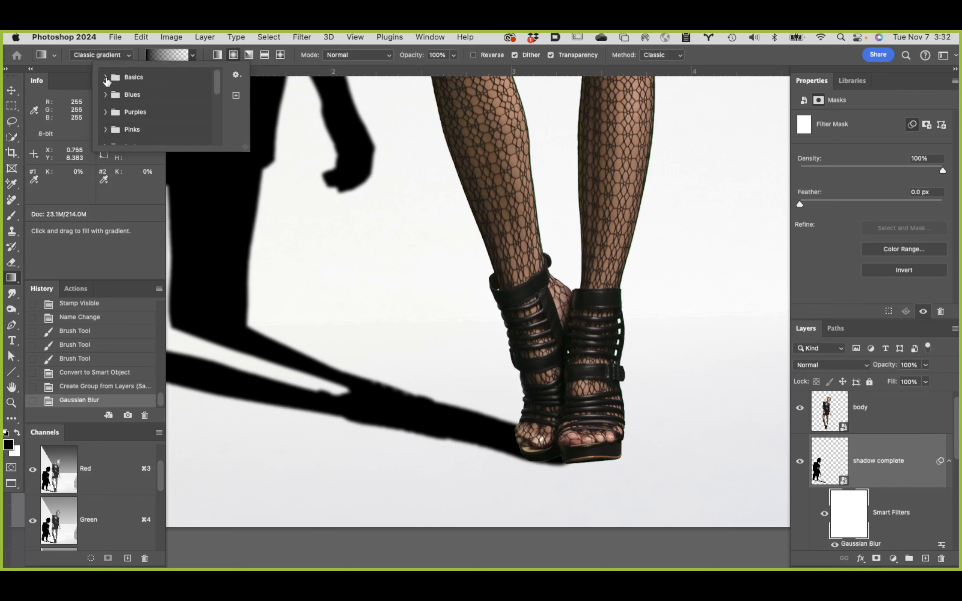
click(106, 78)
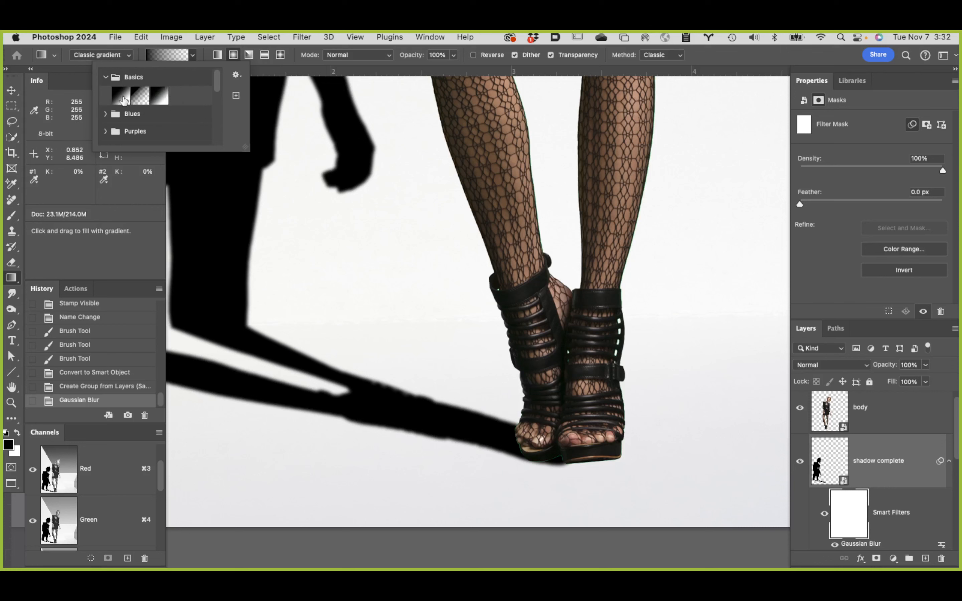
click(120, 98)
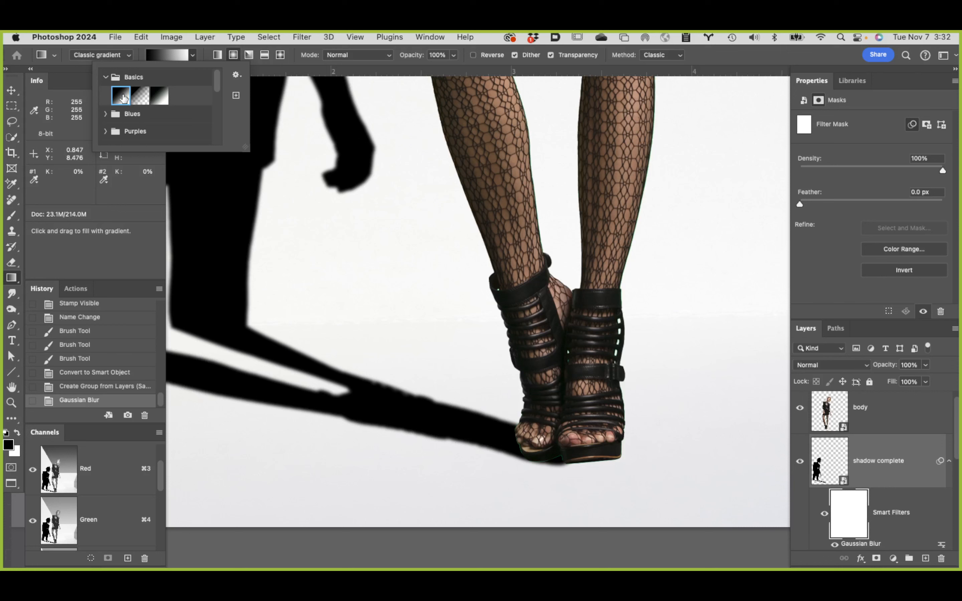
click(204, 56)
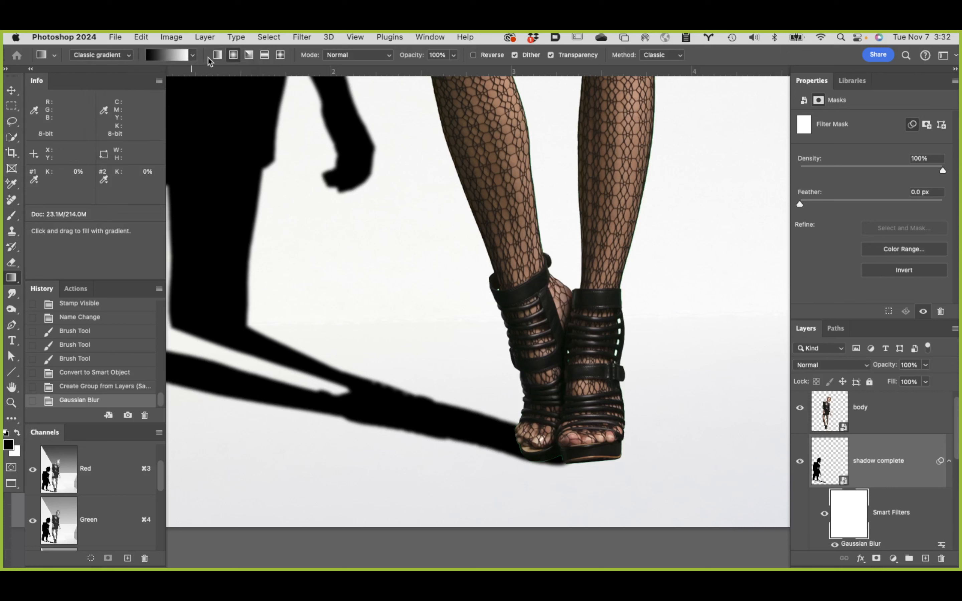
click(218, 56)
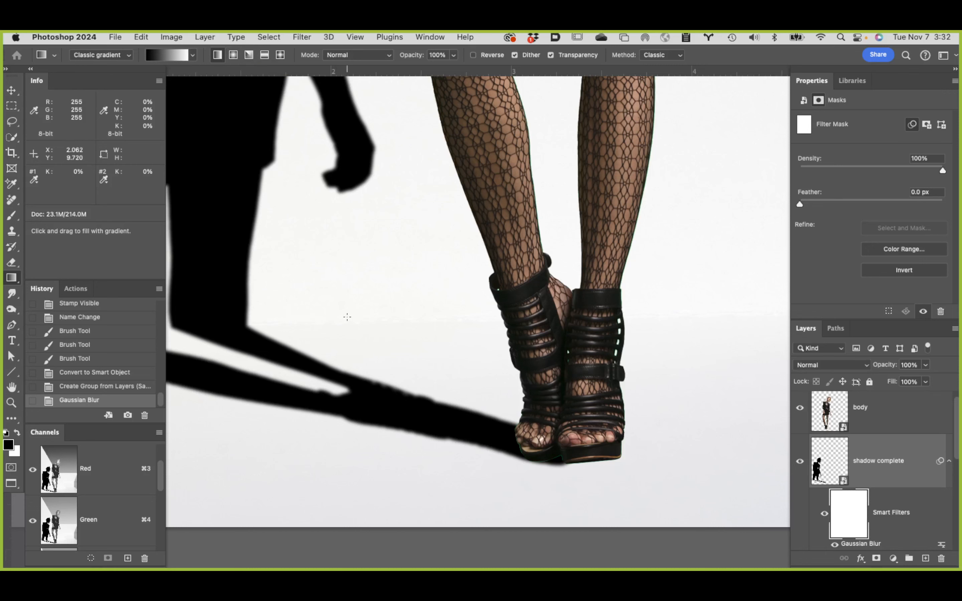
Step: Draw a gradient on the filter mask from the model's toes toward the shadow's legs, keeping the shadow sharp at the feet
drag(343, 309, 462, 282)
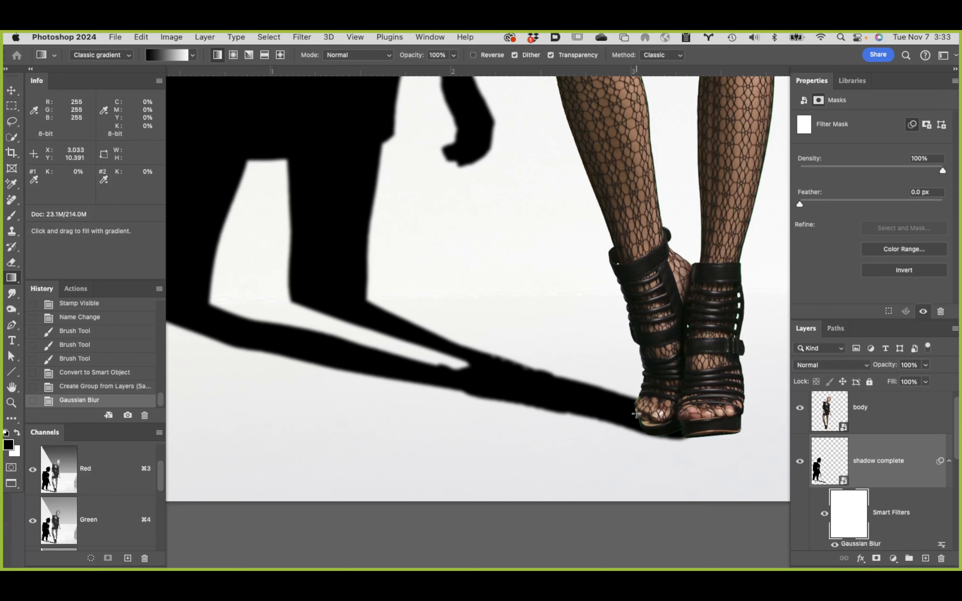
mouse_move(636, 413)
mouse_down()
mouse_move(366, 349)
mouse_move(336, 320)
mouse_up()
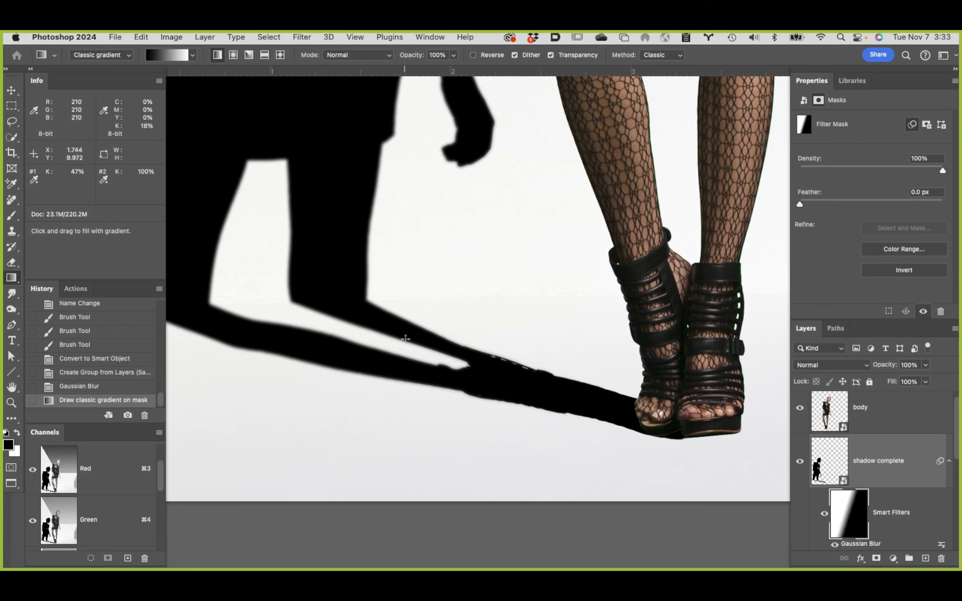
drag(543, 331, 549, 511)
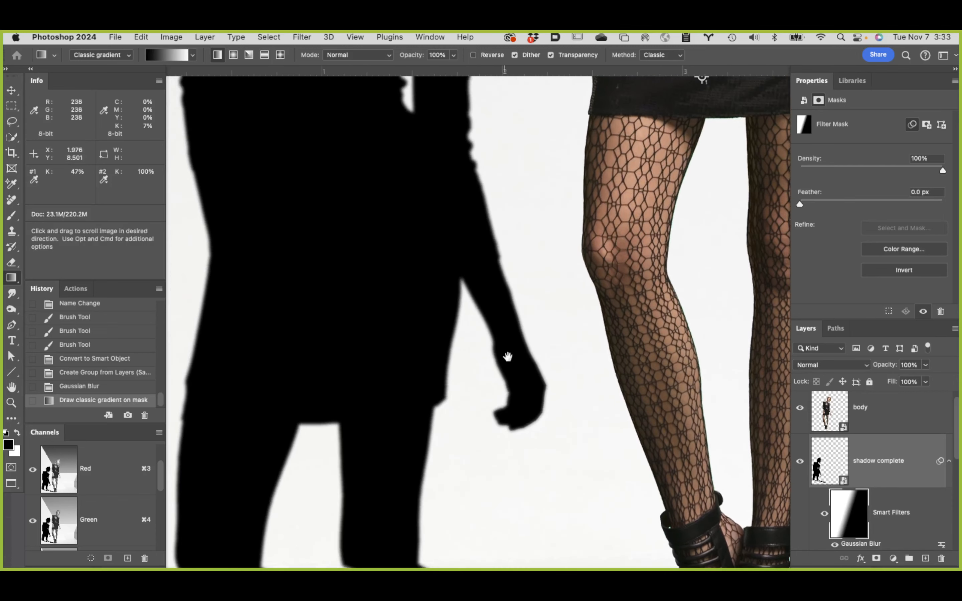
drag(508, 357, 500, 161)
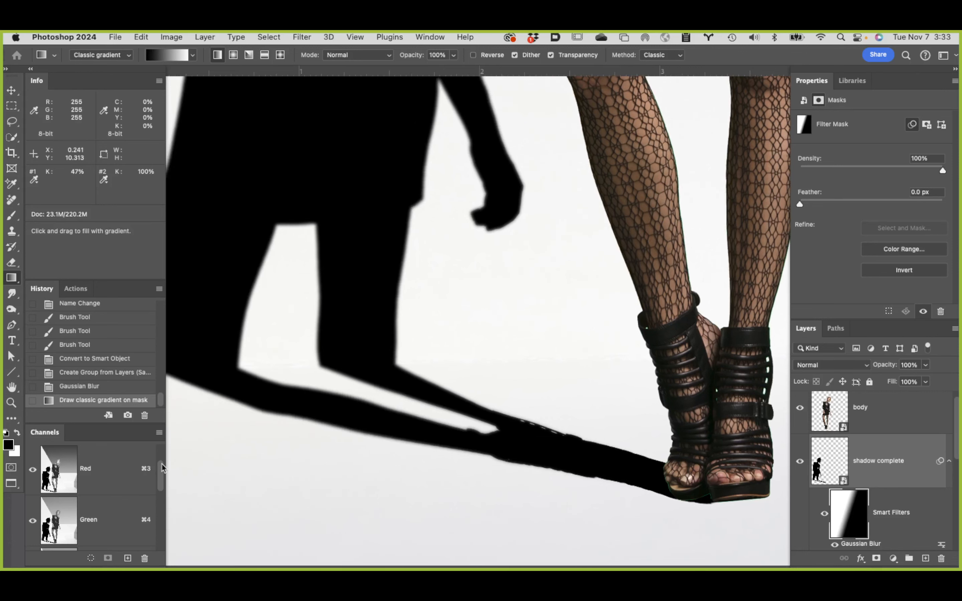
Step: Show the shadow complete filter mask as a red overlay and examine its transition from the shoes up the shadow
scroll(162, 464, down, 5)
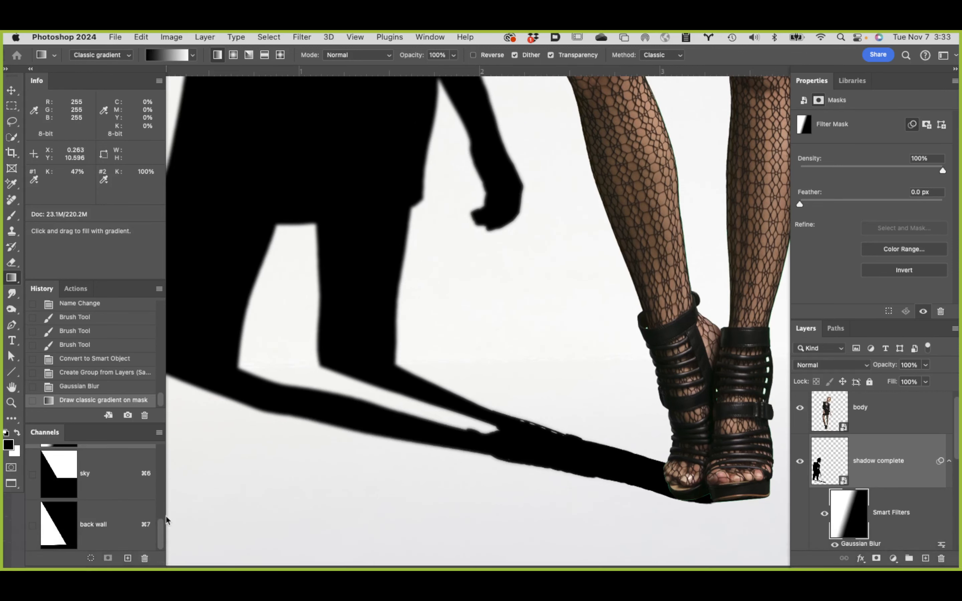
drag(158, 528, 165, 505)
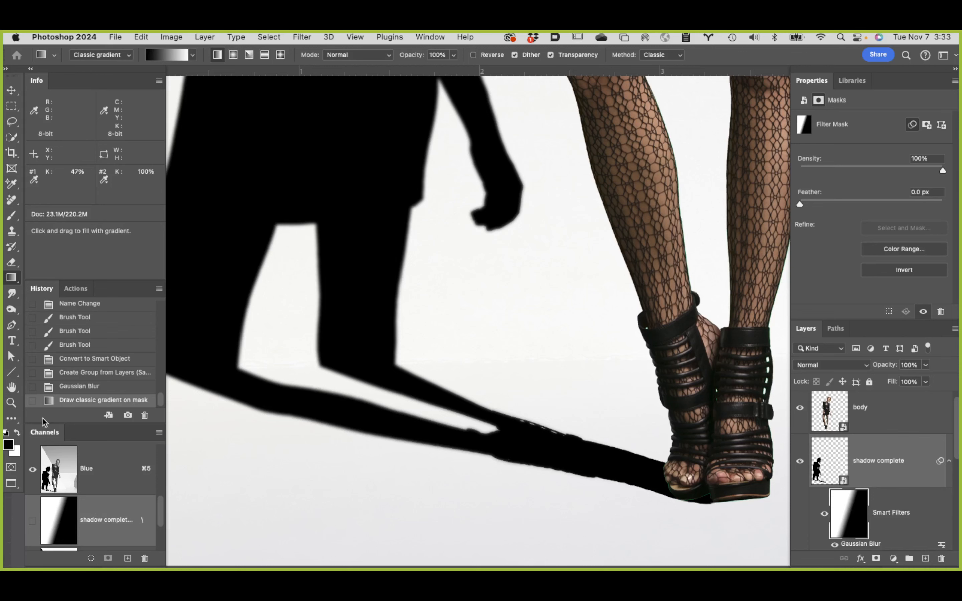
click(33, 524)
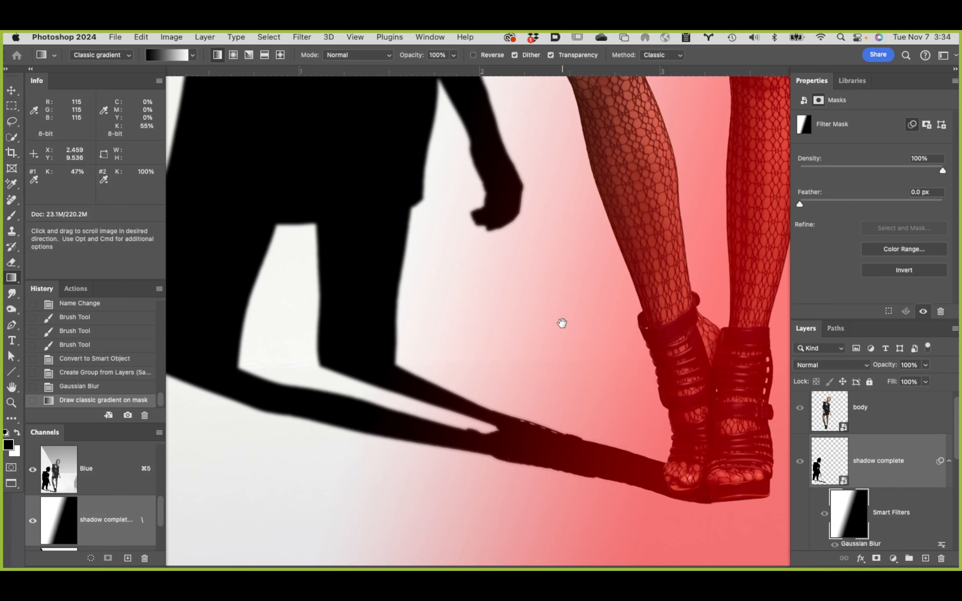
drag(560, 322, 618, 305)
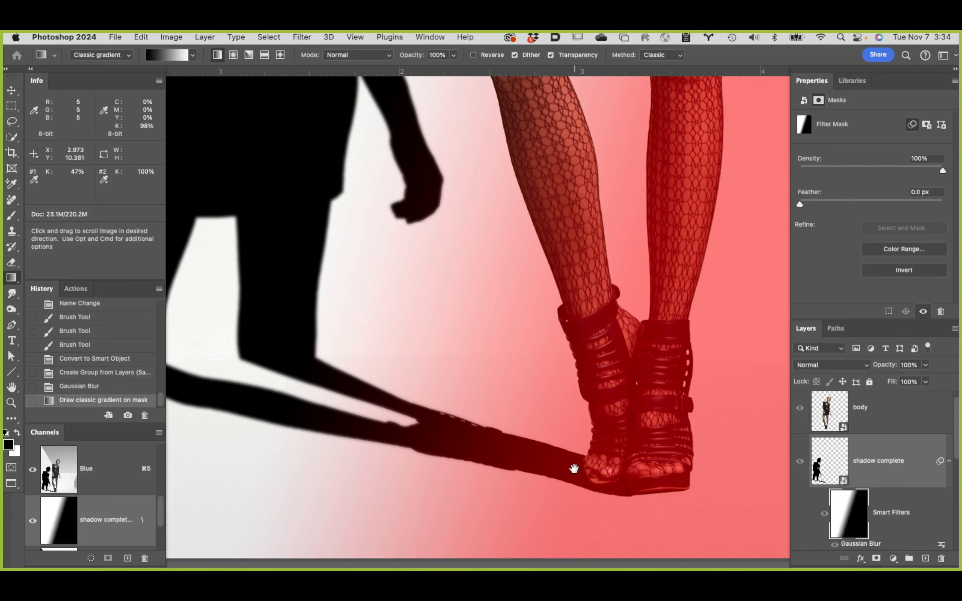
drag(493, 339, 620, 511)
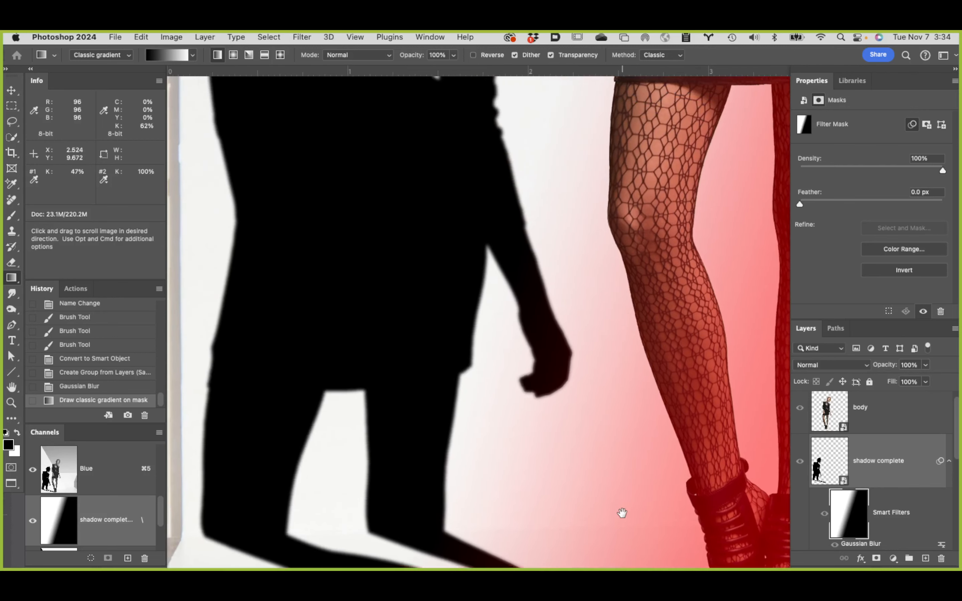
drag(345, 275, 362, 387)
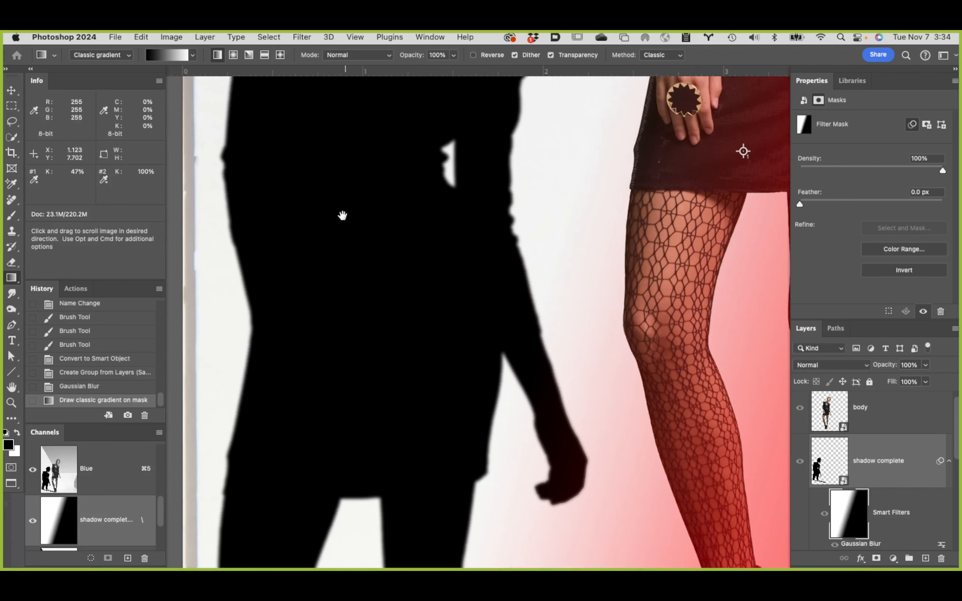
drag(348, 247, 320, 507)
drag(287, 346, 242, 111)
drag(277, 238, 264, 153)
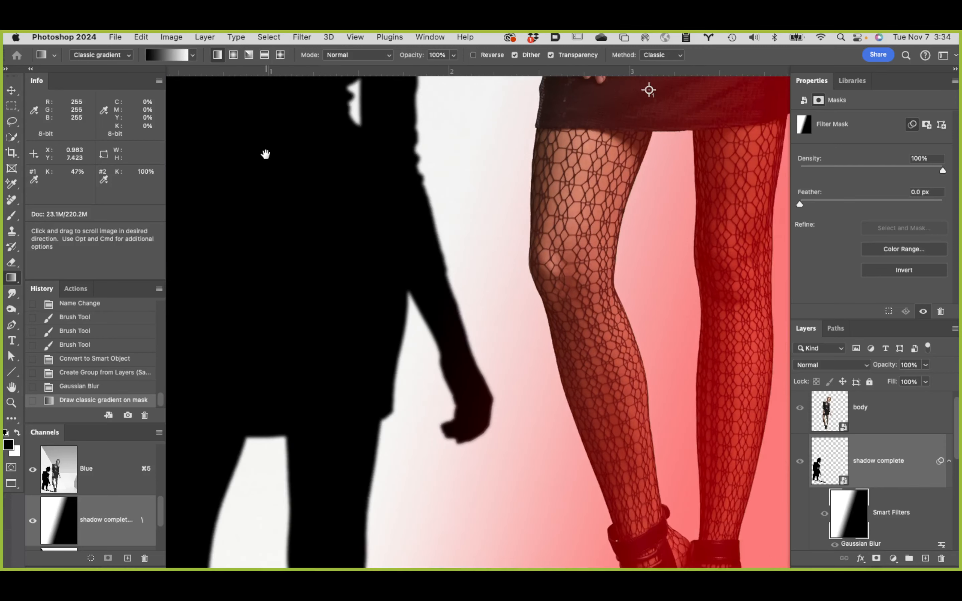
drag(322, 236, 318, 135)
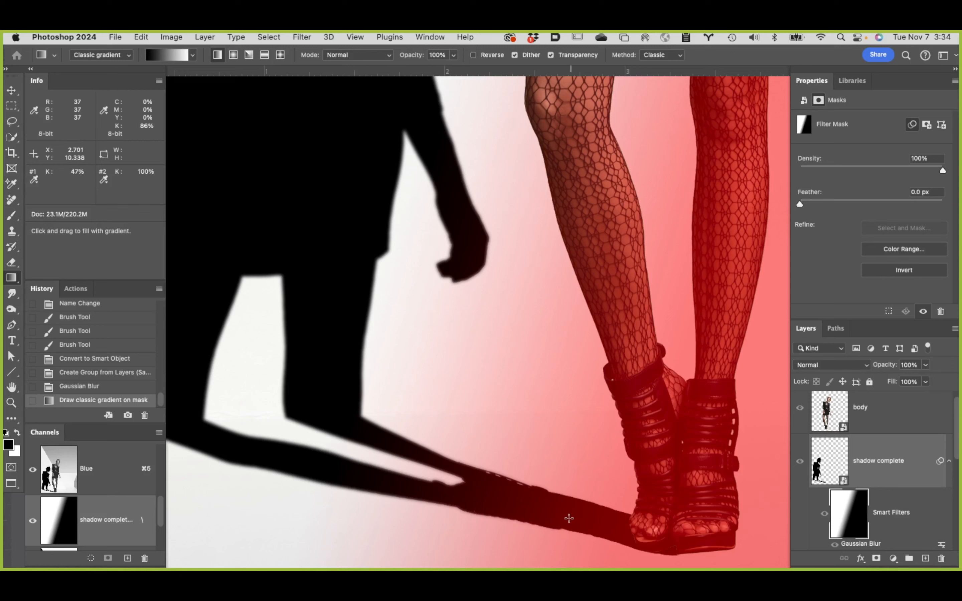
Step: Paint black on the filter mask over the shadow's forearm and hand with the Brush tool at size 150
key(b)
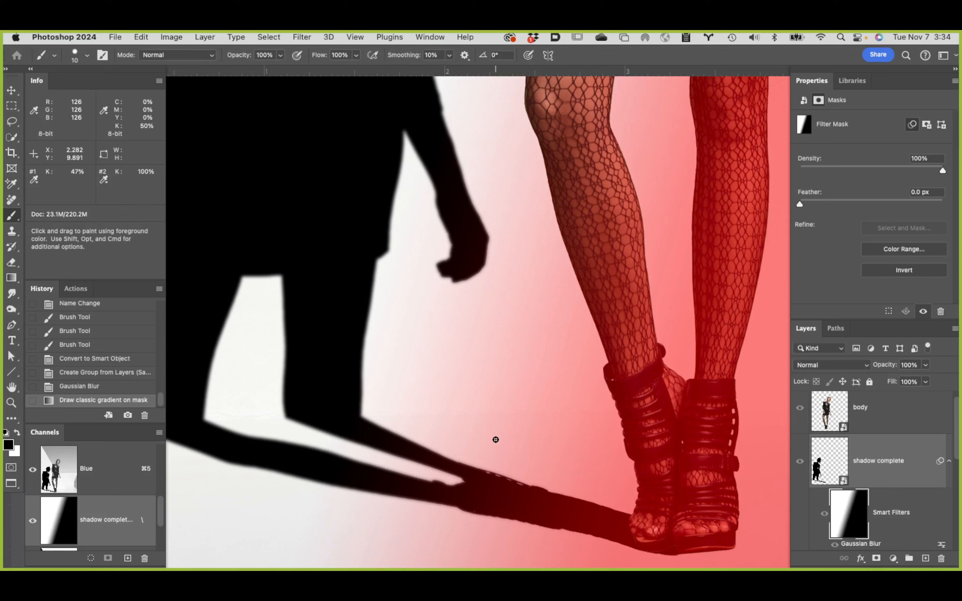
key(bracketright)
key(bracketright)
key(bracketright)
key(bracketright)
key(bracketright)
key(bracketright)
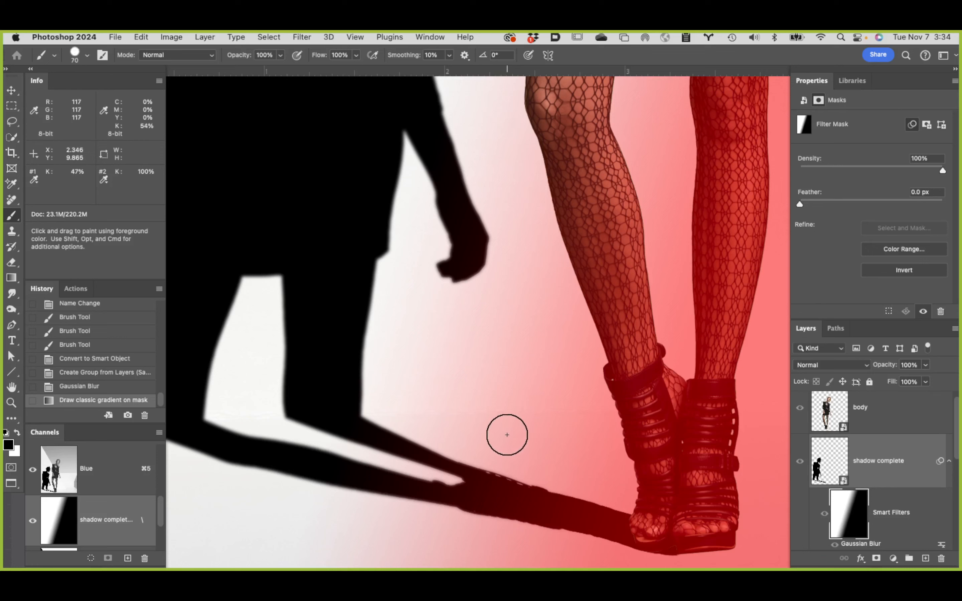
key(bracketright)
key(bracketright)
key(bracketright)
key(bracketright)
key(bracketright)
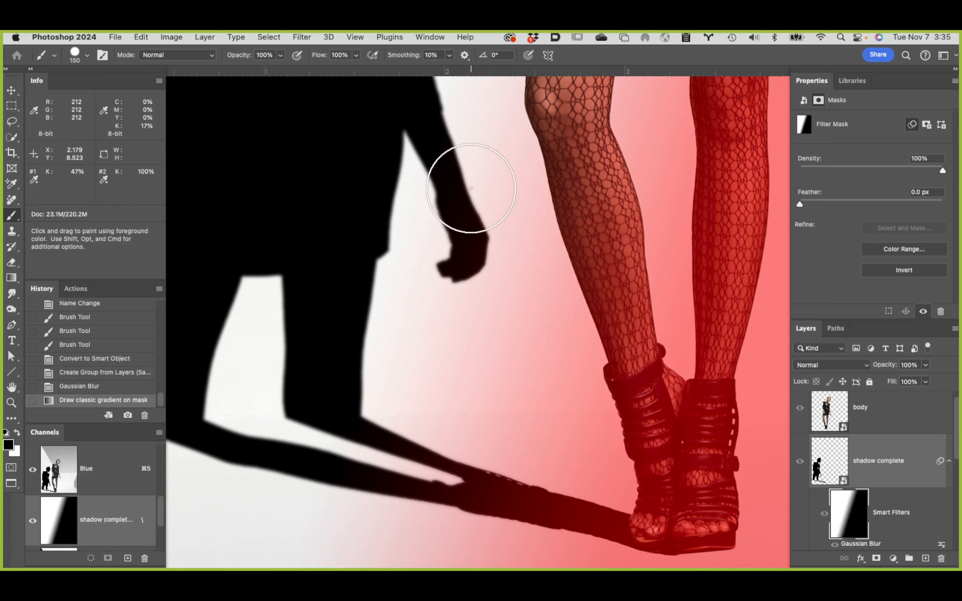
mouse_move(471, 188)
mouse_down()
mouse_move(466, 252)
mouse_move(448, 264)
mouse_move(472, 222)
mouse_move(440, 274)
mouse_up()
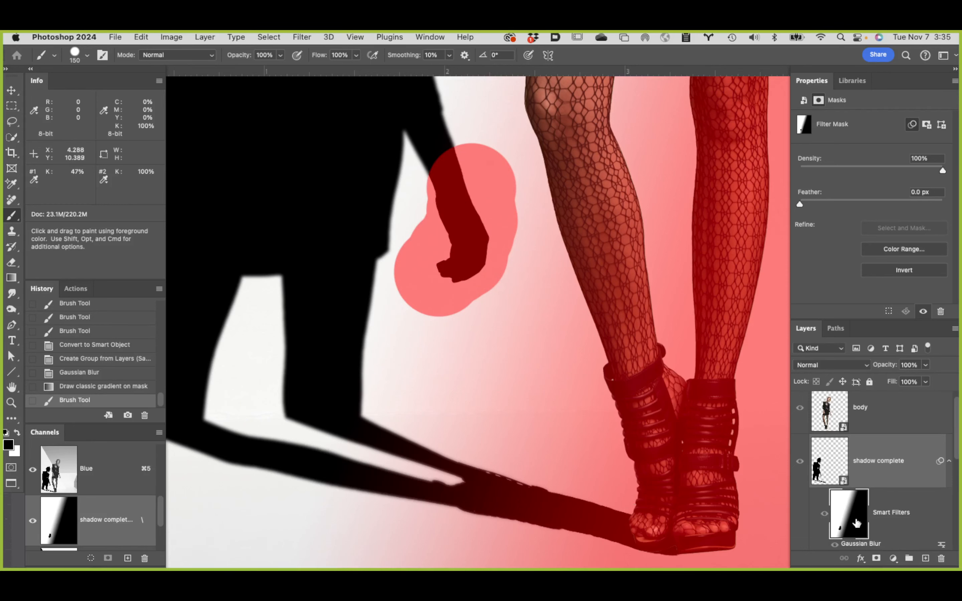
Step: Hide the filter mask overlay and revert the history to the classic gradient state, checking the Gaussian Blur state on the way
click(32, 522)
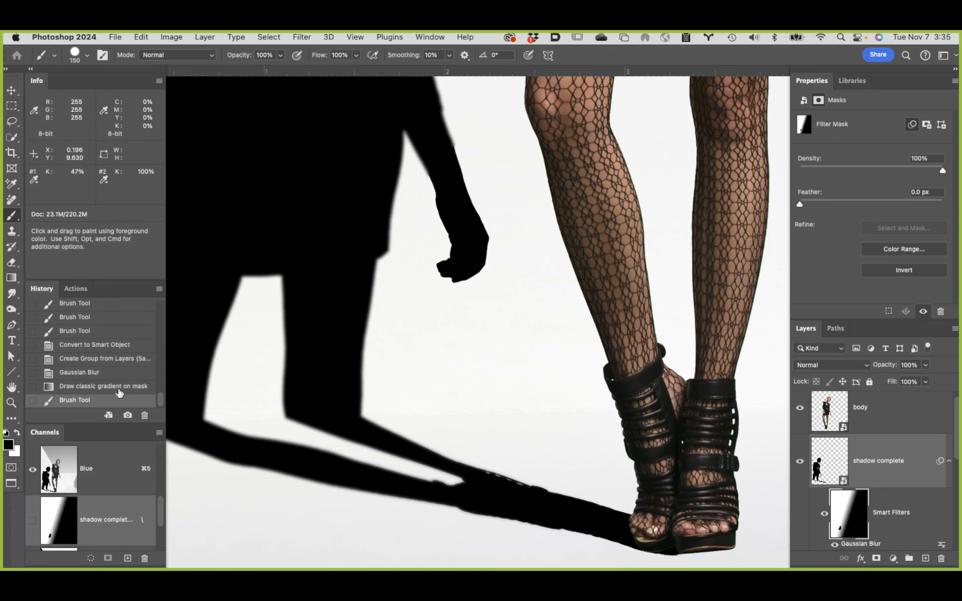
click(116, 374)
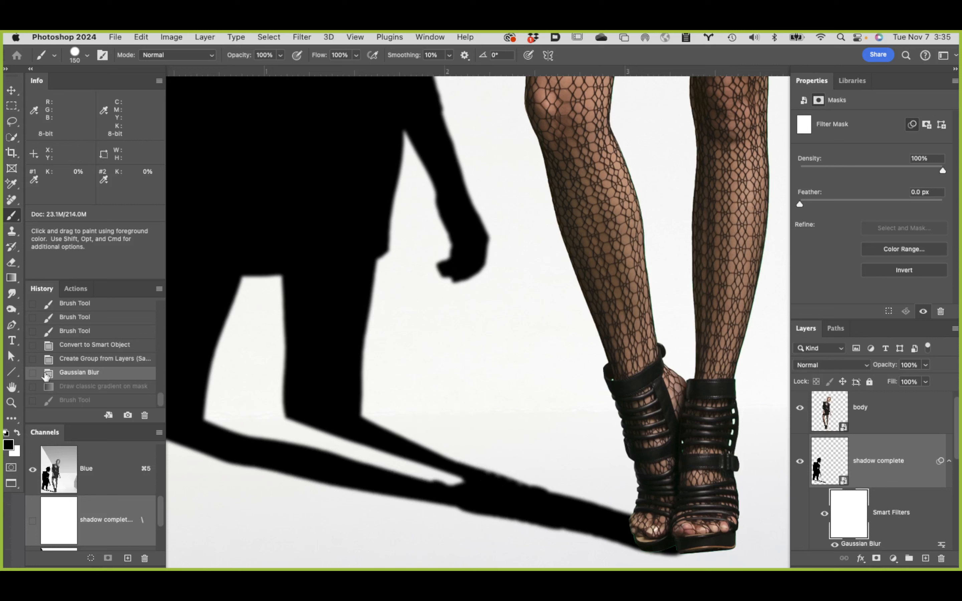
click(104, 389)
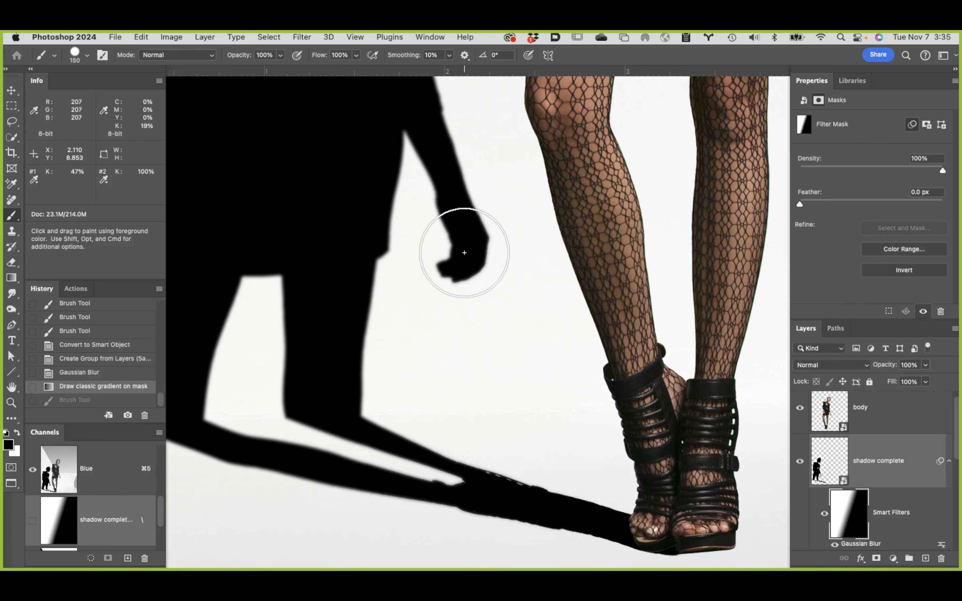
Step: Paint white on the filter mask over the shadow's forearm and hand to apply the full blur there
key(x)
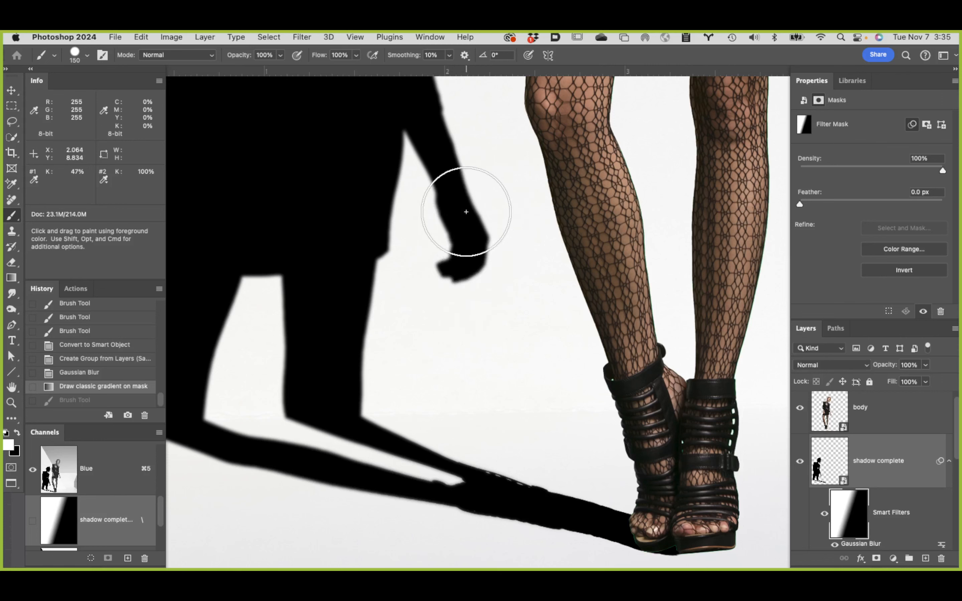
mouse_move(453, 194)
mouse_down()
mouse_move(459, 255)
mouse_move(442, 298)
mouse_up()
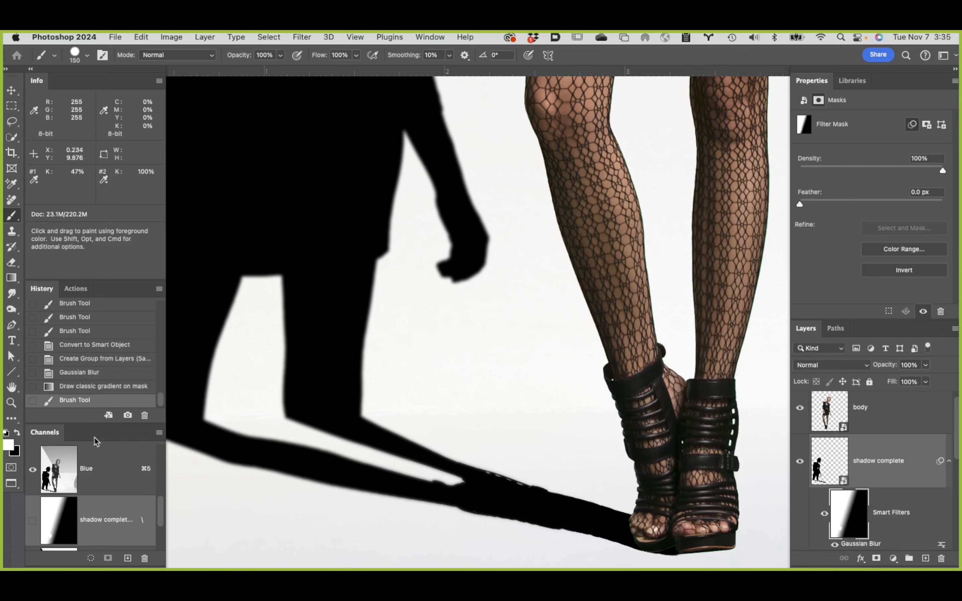
Step: Fit the whole image in view and select the shadow complete layer instead of its filter mask
double_click(12, 388)
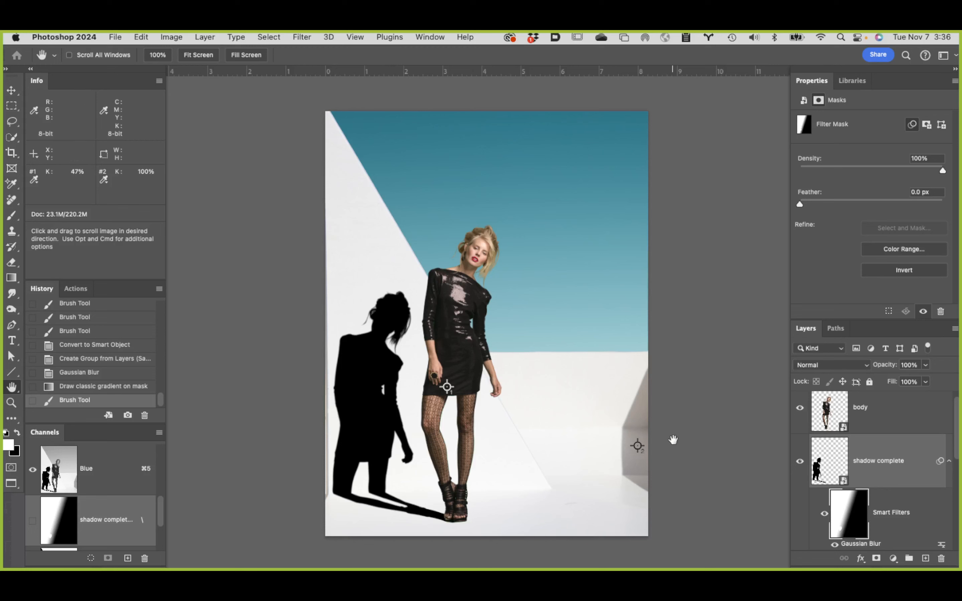
click(901, 476)
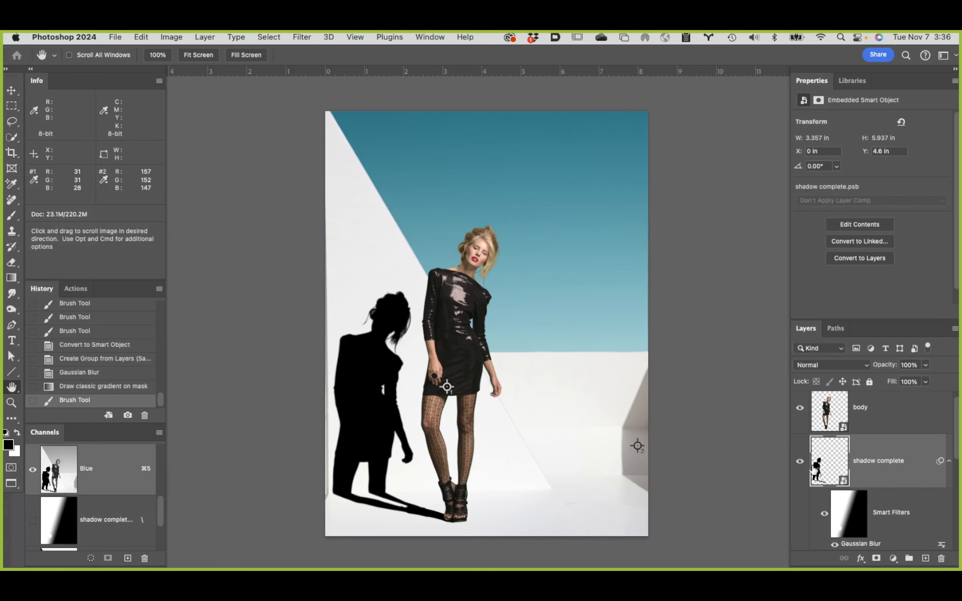
scroll(879, 474, down, 1)
scroll(879, 474, down, 3)
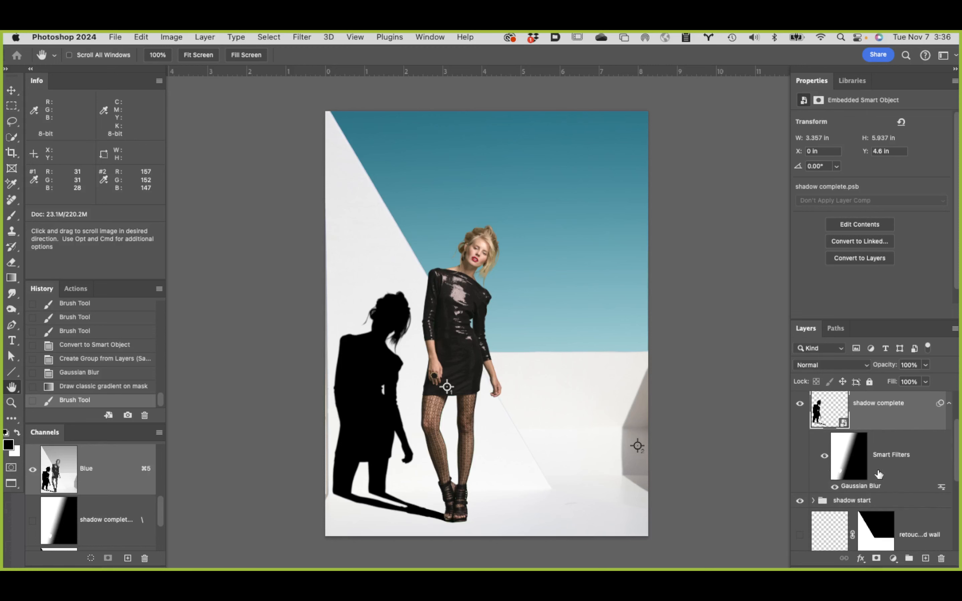
Step: Try the shadow complete layer at 56% opacity, and restore it to 100%
scroll(878, 475, up, 5)
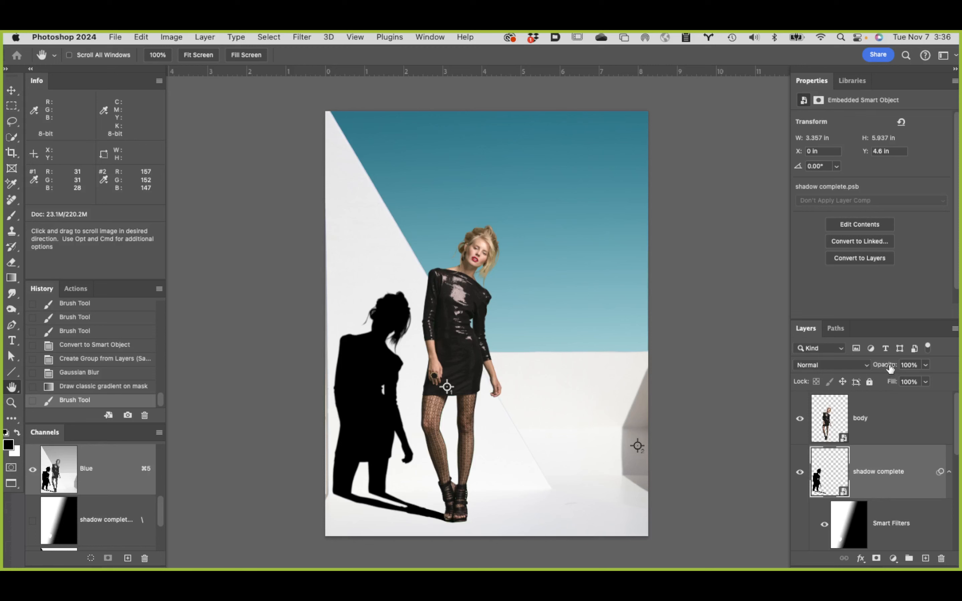
drag(890, 368, 865, 367)
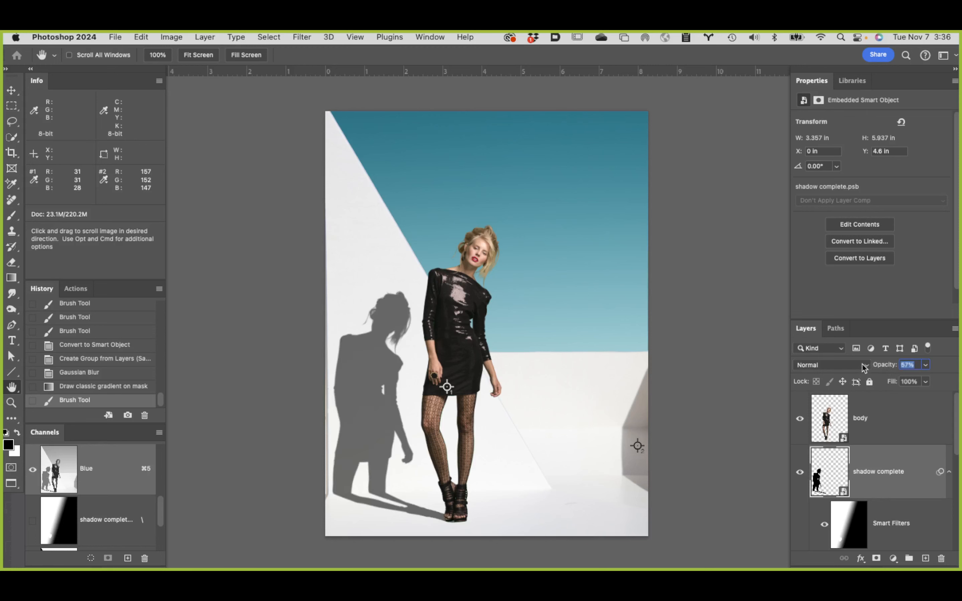
drag(861, 364, 860, 364)
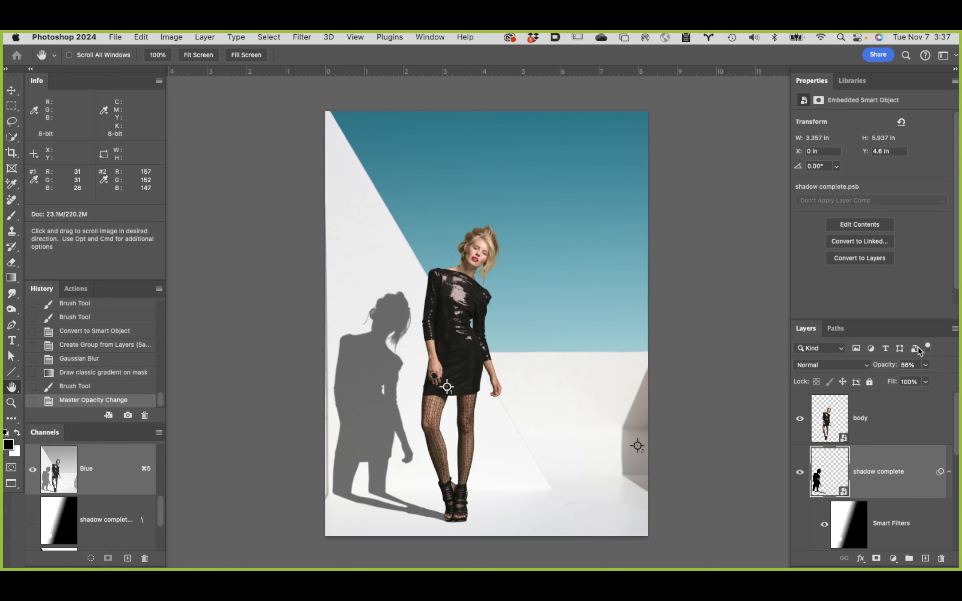
drag(895, 365, 913, 365)
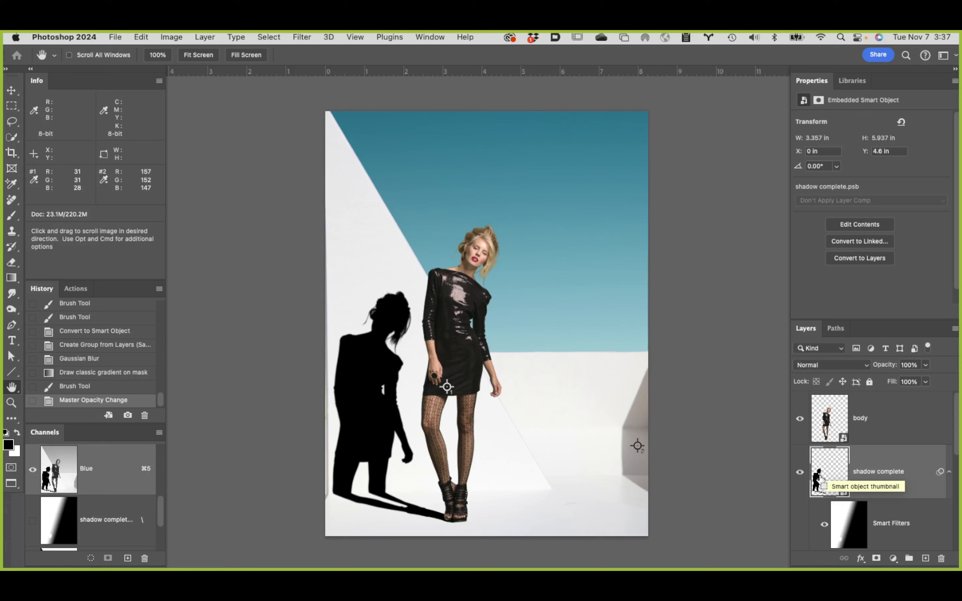
Step: Load the shadow complete layer's shape as a selection, add a Curves adjustment layer masked by it, and hide shadow complete
super+click(821, 484)
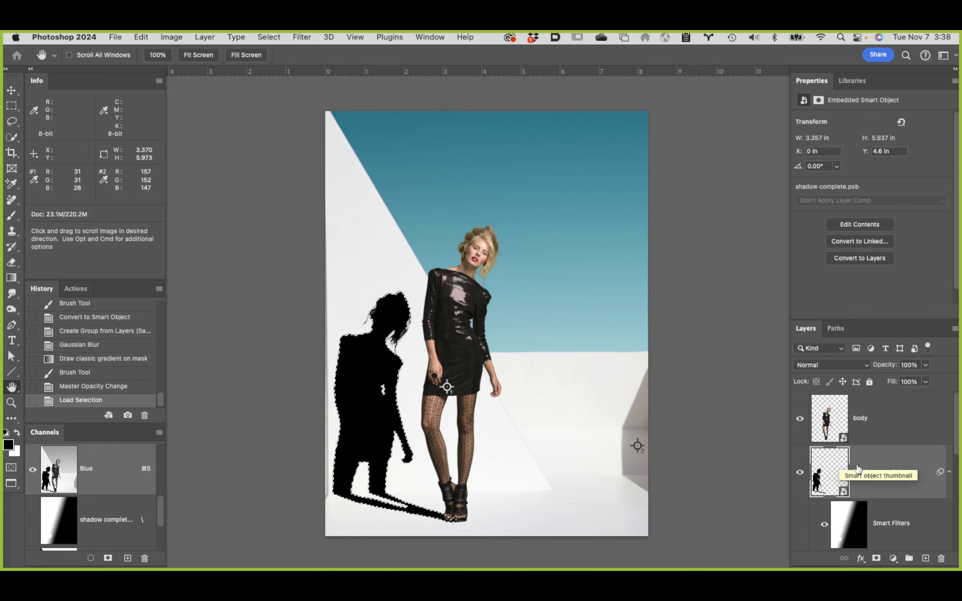
click(892, 557)
click(897, 452)
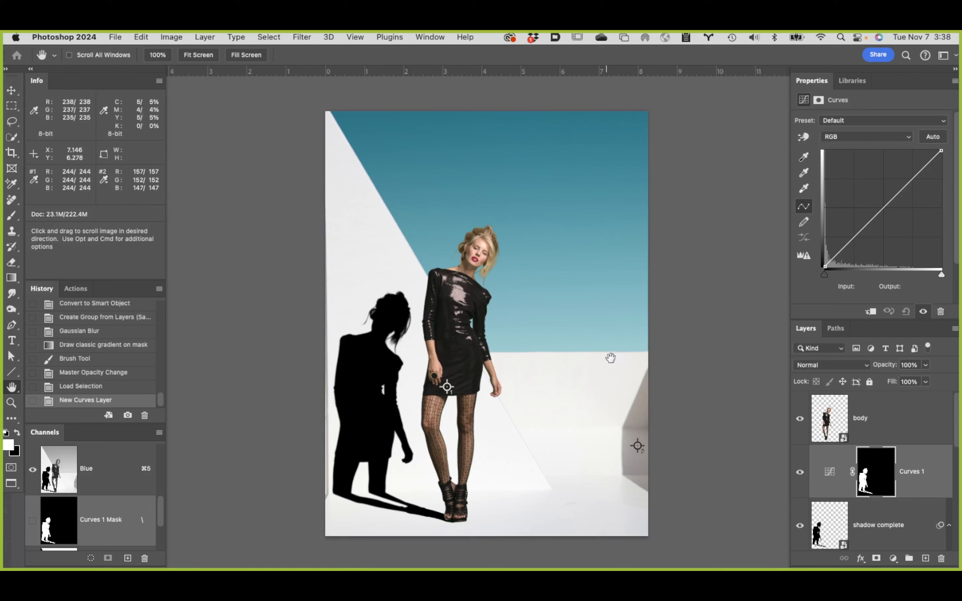
click(799, 527)
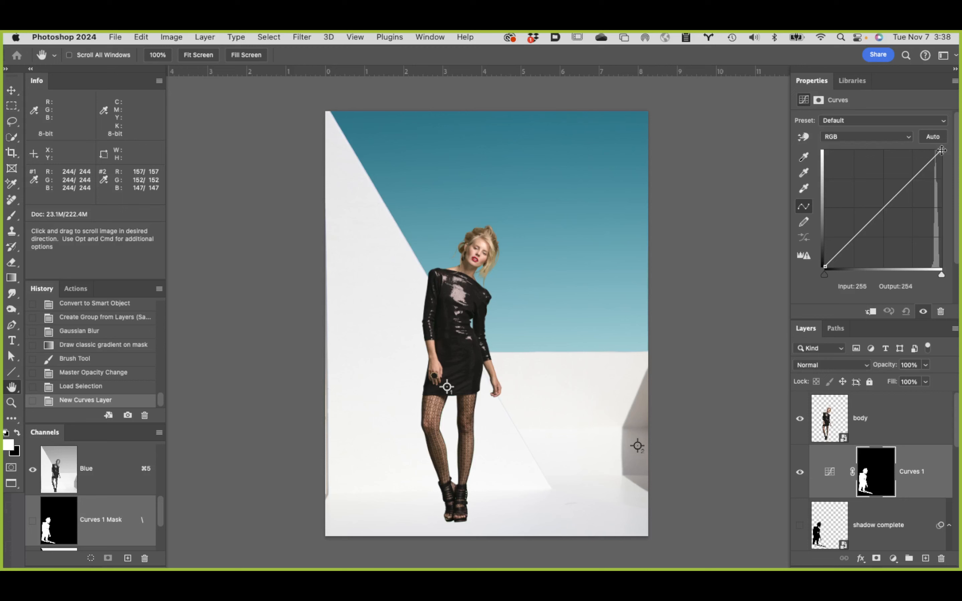
Step: Darken the shadow area by lowering the Curves 1 RGB white point to an output of 167
click(831, 473)
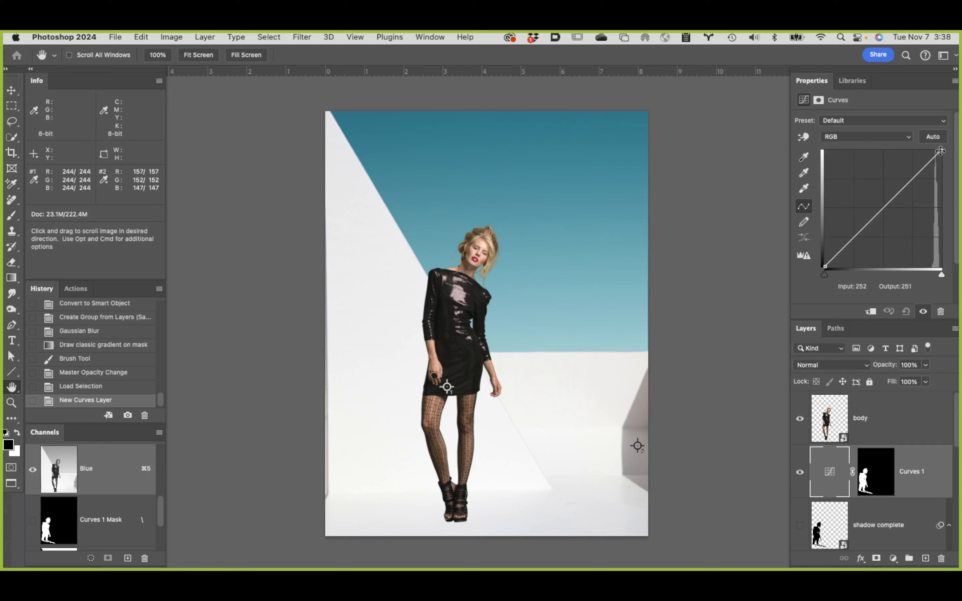
drag(940, 151, 948, 172)
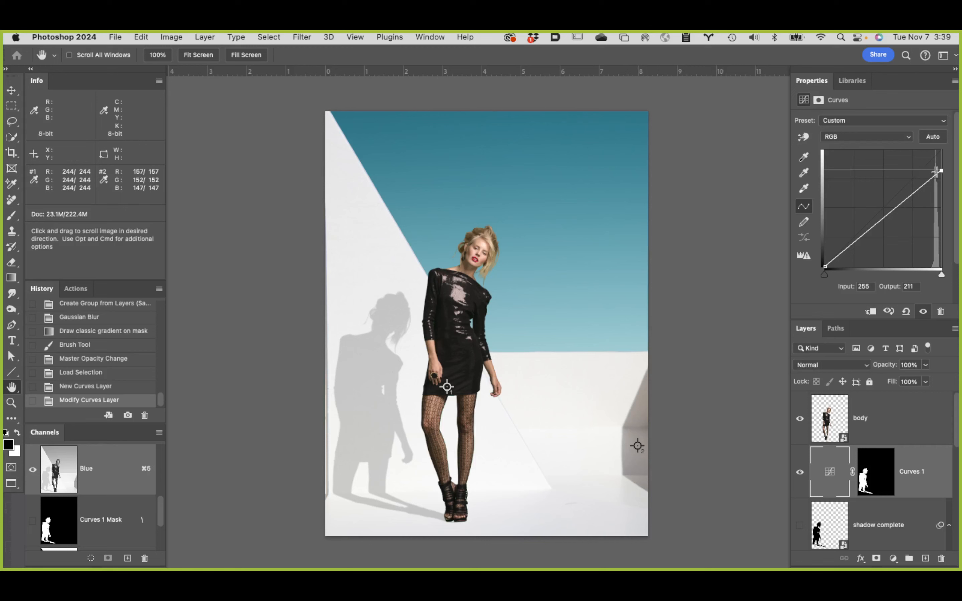
drag(940, 170, 958, 189)
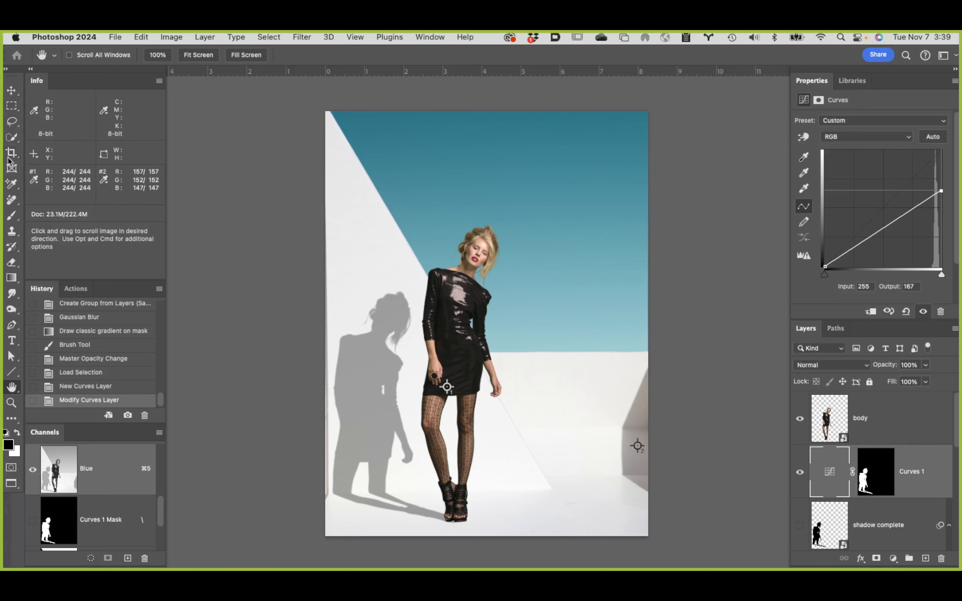
Step: Clear all color samplers and place new ones on the existing wall shadow at the image's right edge and on the woman's cast shadow
click(15, 184)
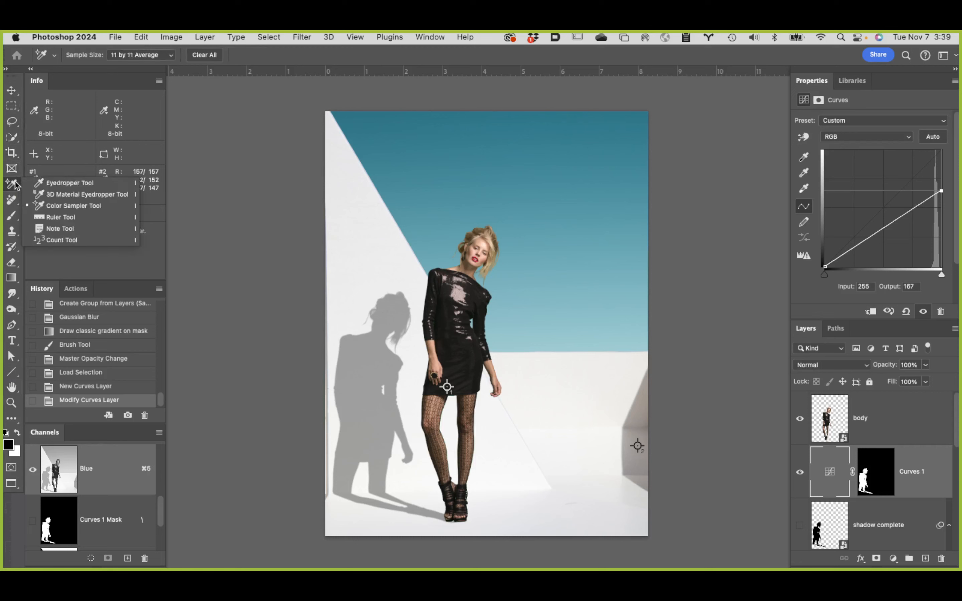
click(91, 207)
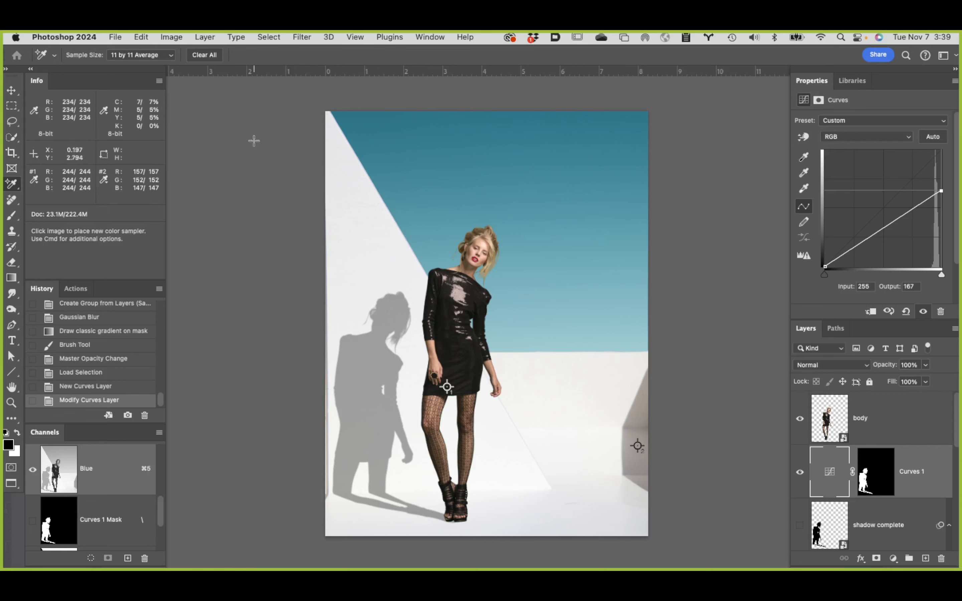
click(202, 56)
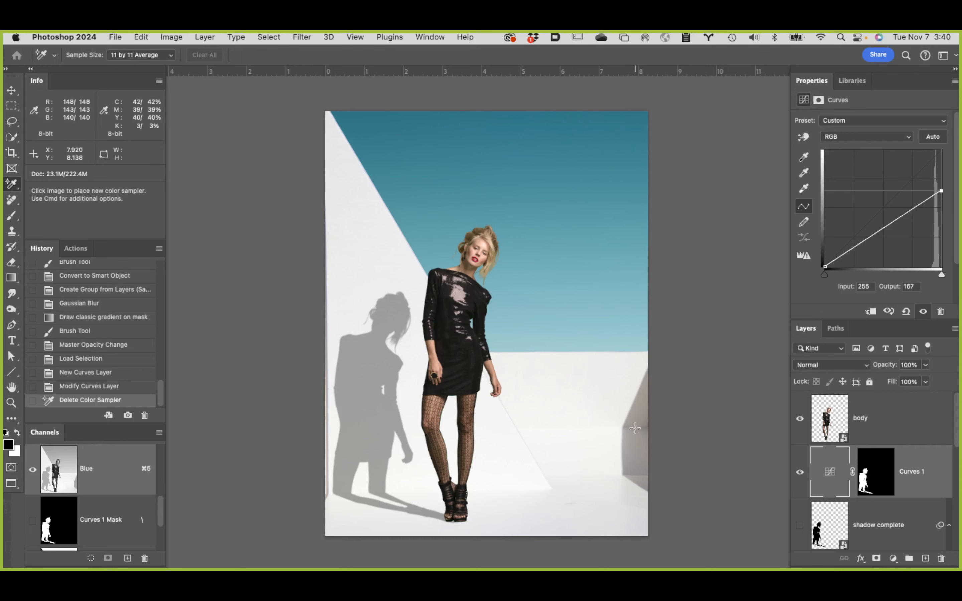
click(634, 450)
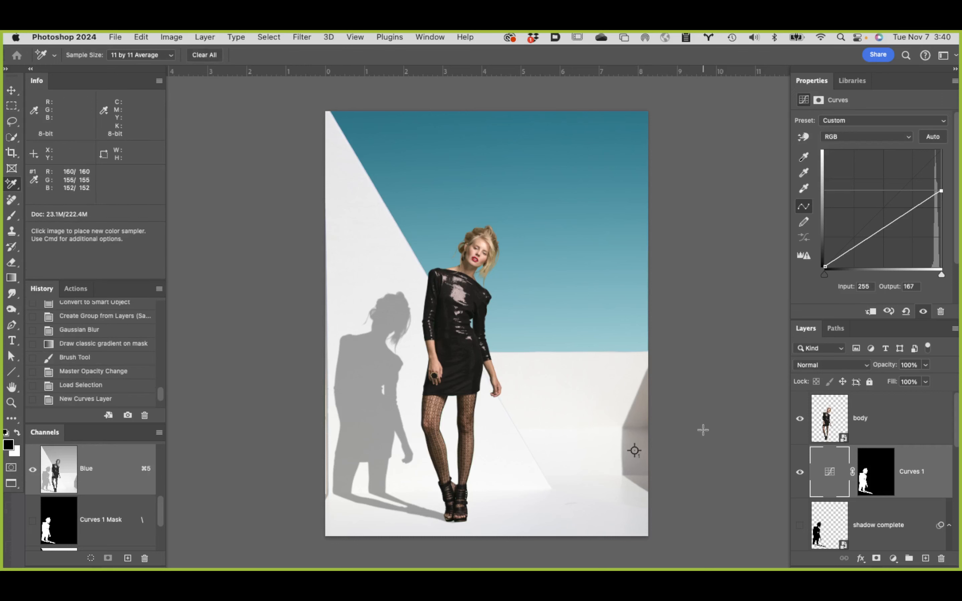
click(361, 388)
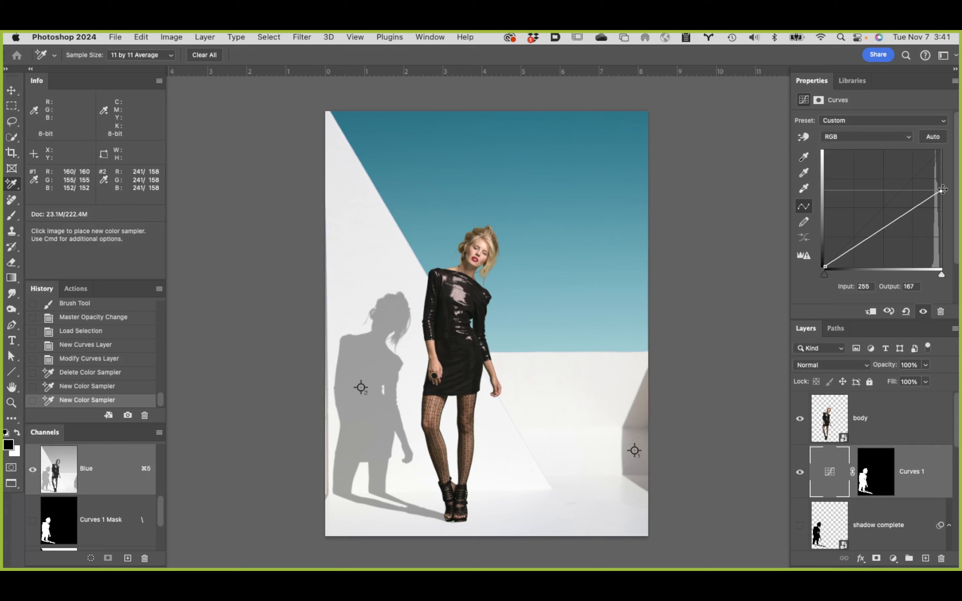
Step: Fine-tune the Curves 1 RGB white point to an output of 169 to match the wall shadow's red value
mouse_move(941, 191)
mouse_down()
mouse_move(940, 173)
mouse_move(949, 194)
mouse_up()
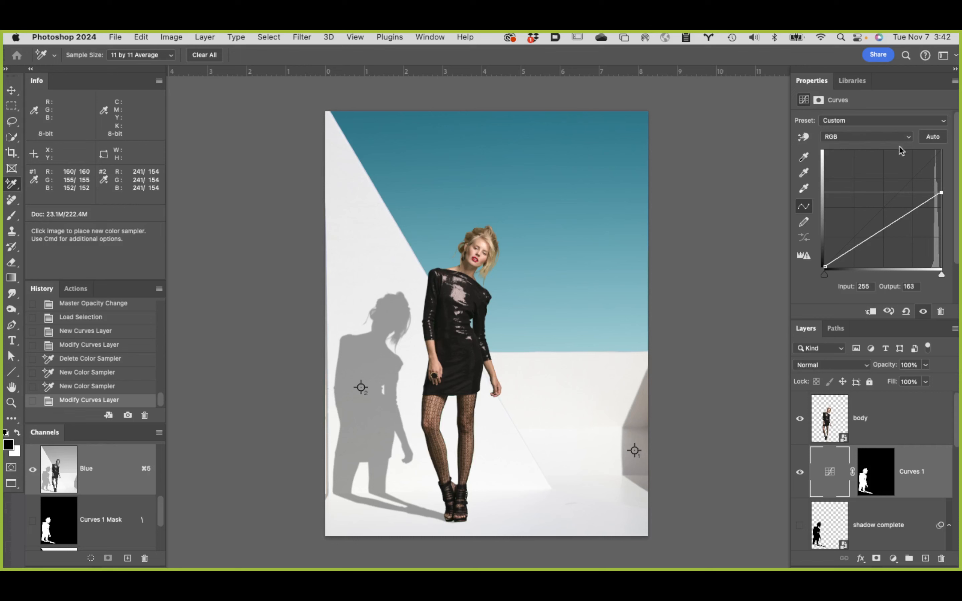
drag(941, 193, 943, 191)
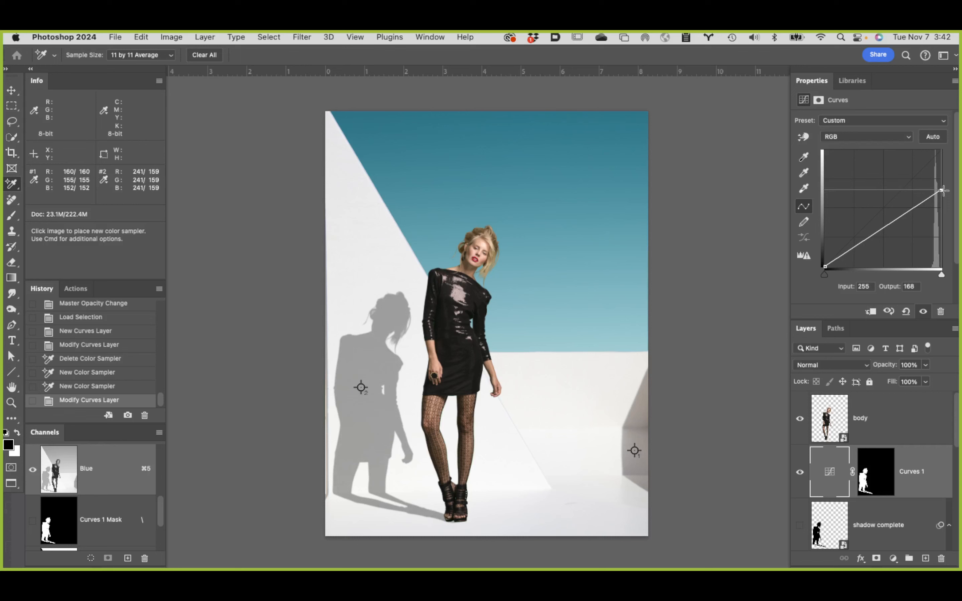
drag(943, 191, 943, 190)
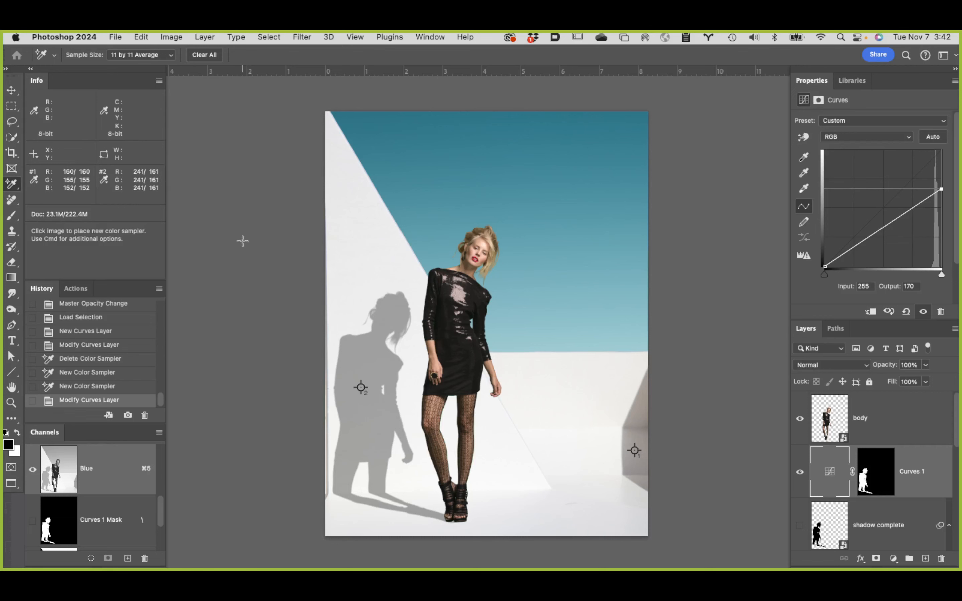
key(Down)
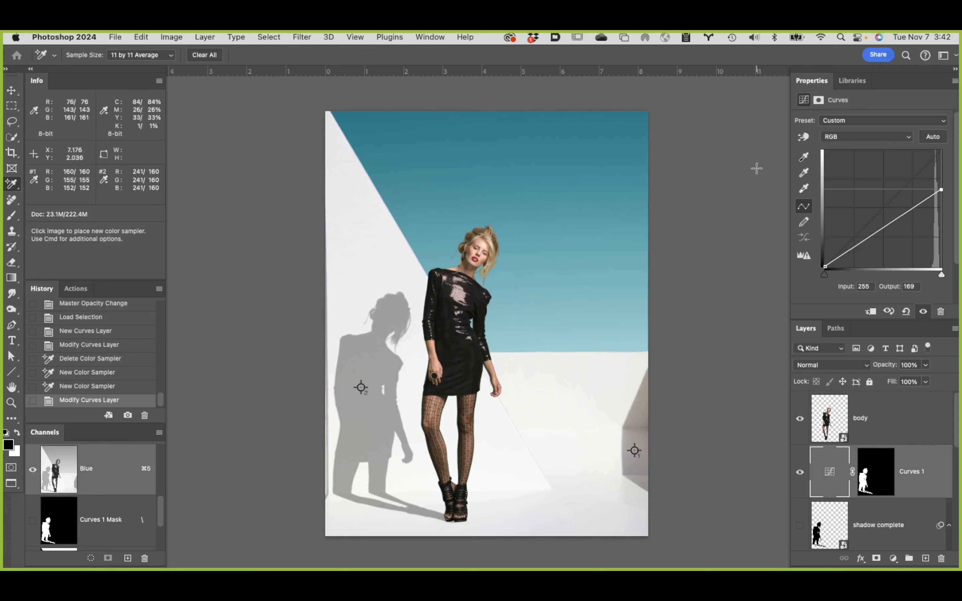
Step: Set the Green white point output to 248 and lower the Blue white point to match the sampled wall shadow's color
click(895, 141)
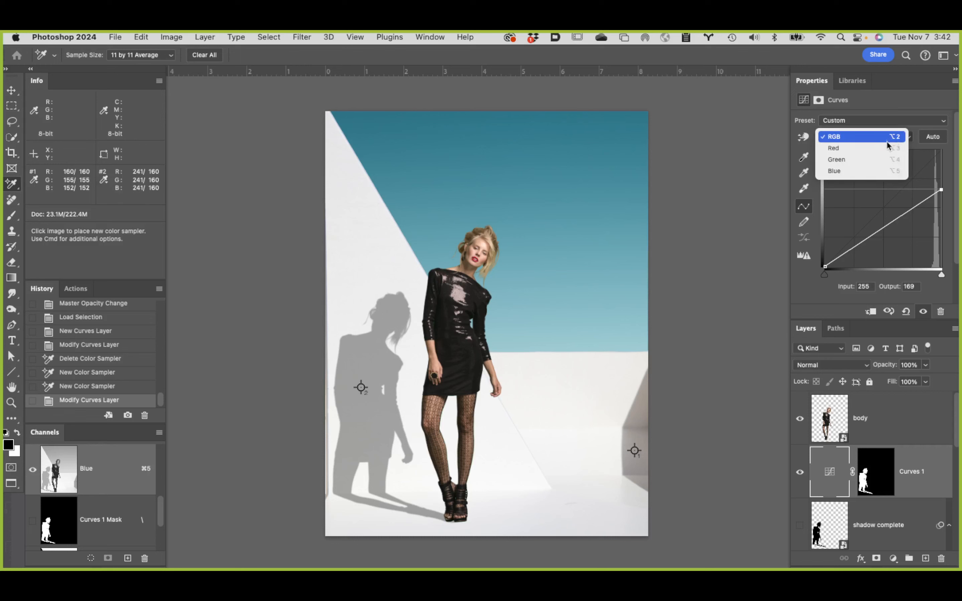
click(882, 157)
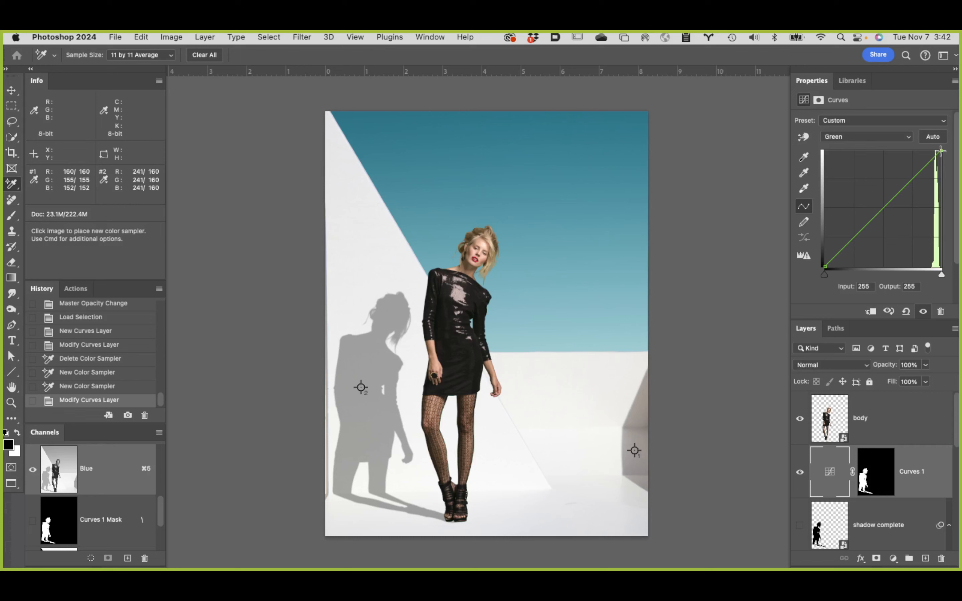
drag(941, 150, 944, 154)
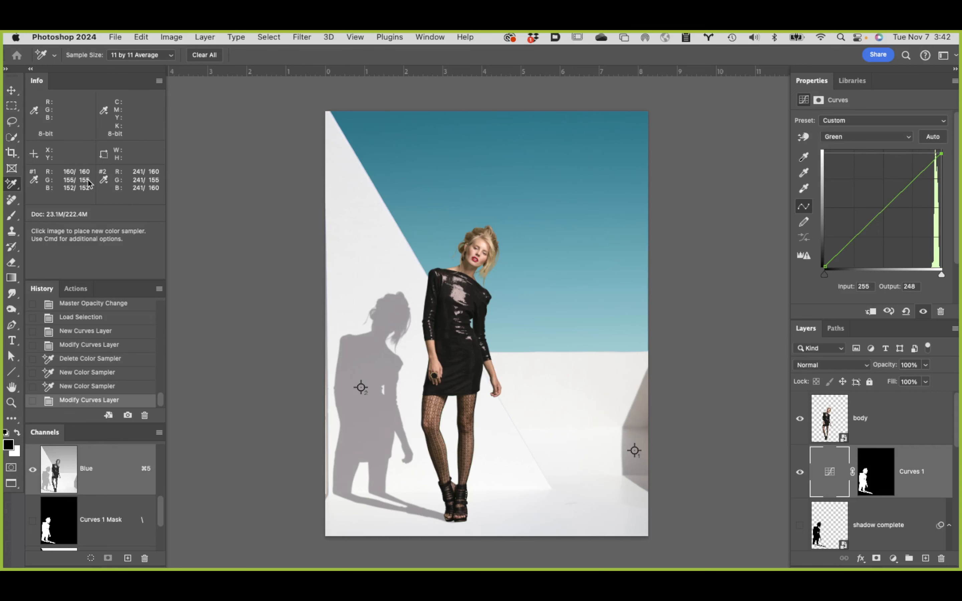
click(902, 137)
click(886, 148)
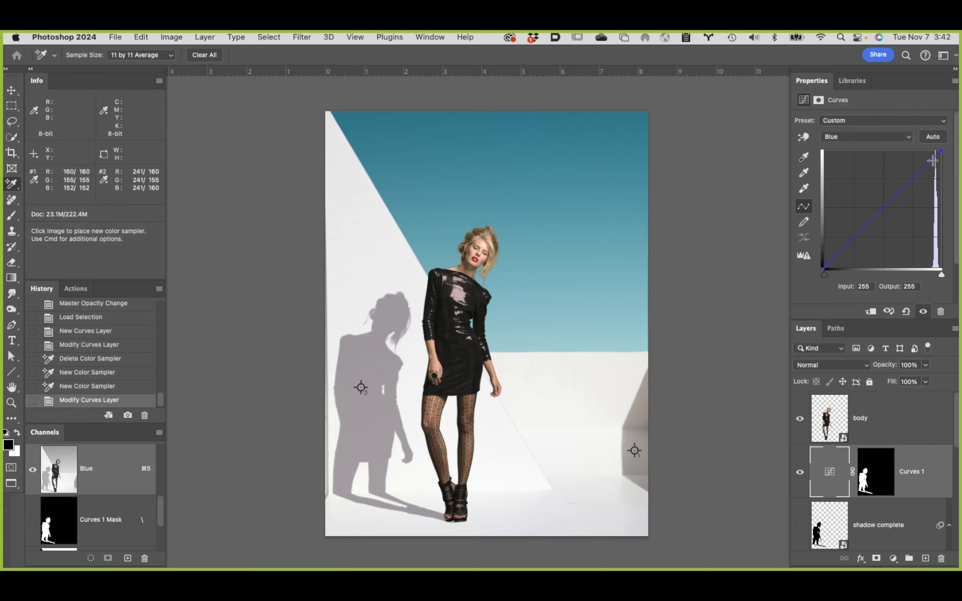
drag(940, 152, 945, 156)
Step: Select the body layer and run the Check Layers action to add the check layers above it
click(916, 417)
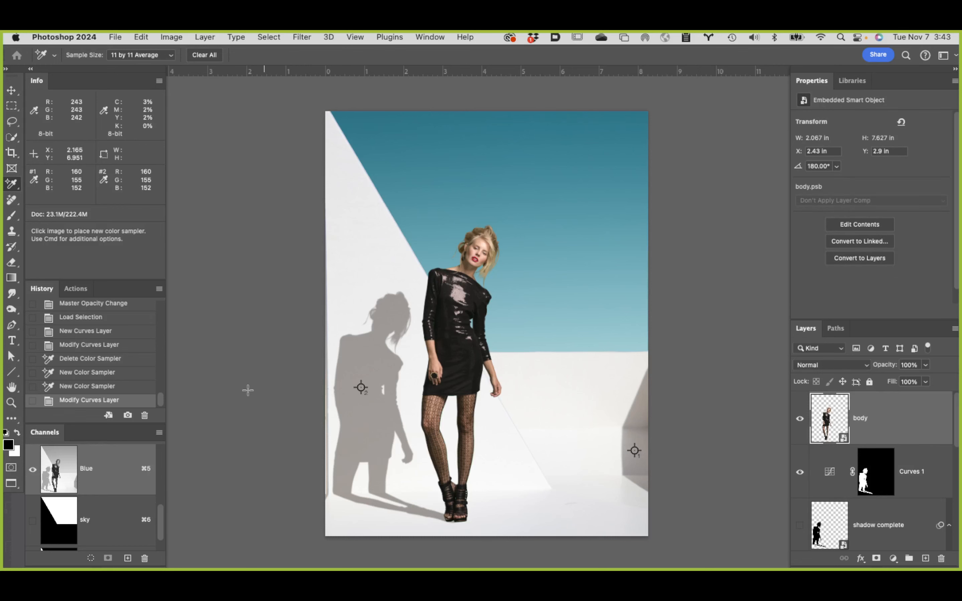
click(72, 289)
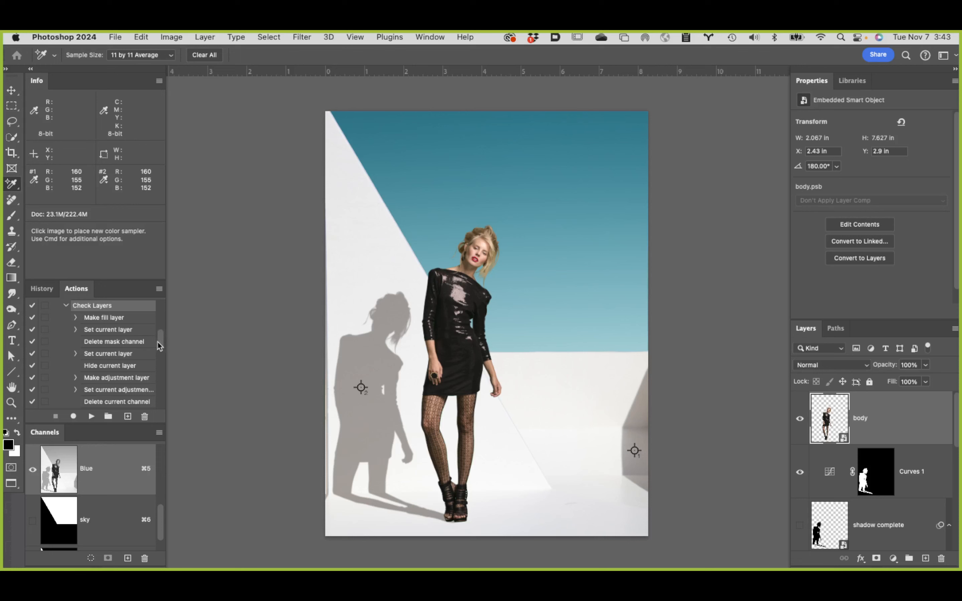
drag(165, 338, 161, 365)
click(123, 391)
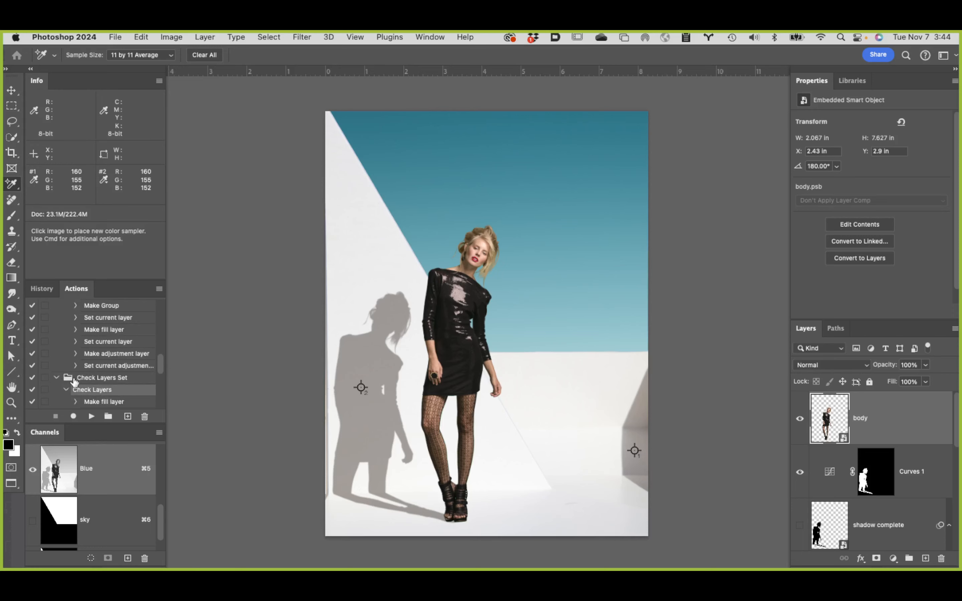
click(91, 417)
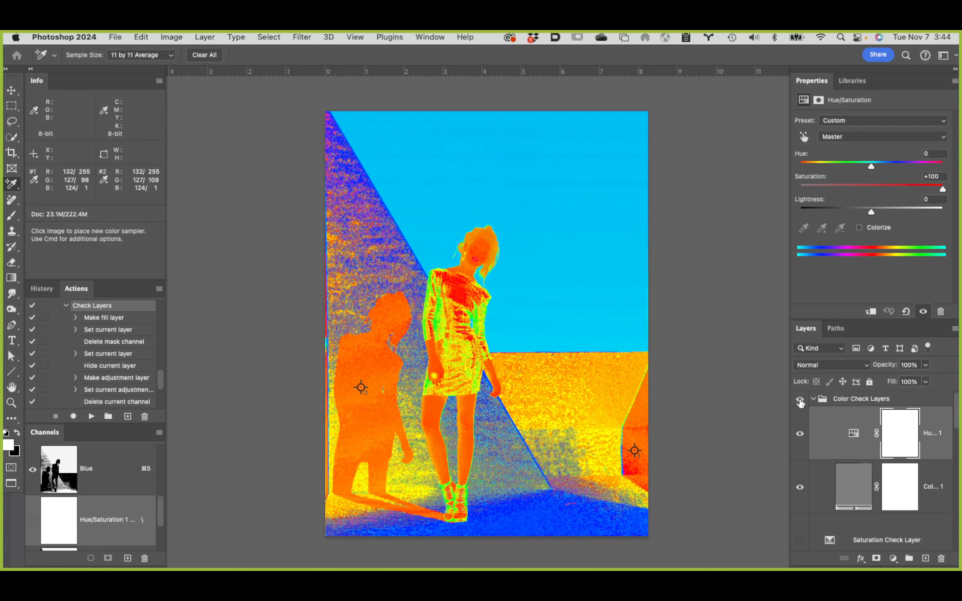
Step: Hide the Color Check Layers group and show the Luminosity Check Layer, toggling it to compare with the color view
click(800, 400)
scroll(851, 466, down, 5)
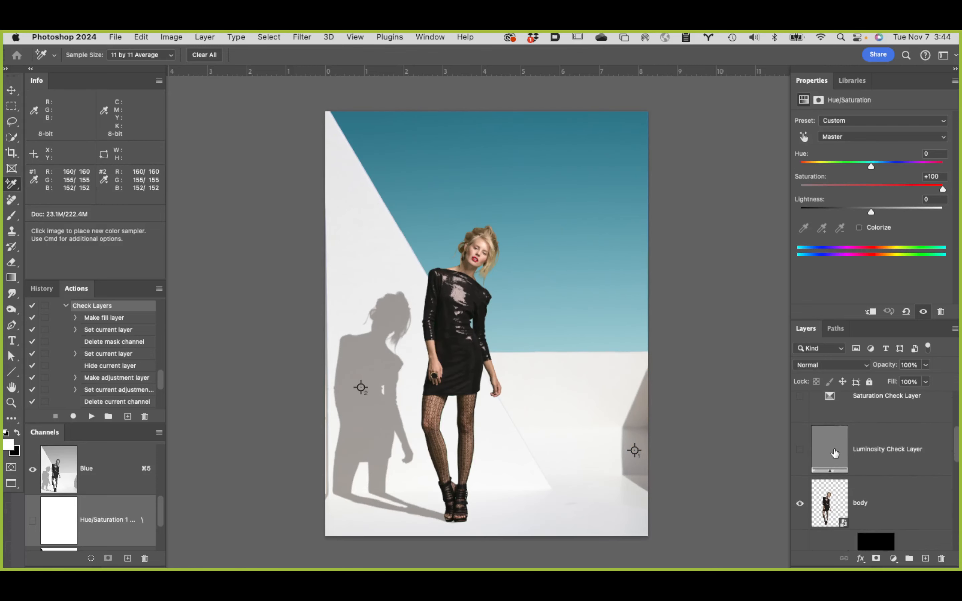
click(800, 450)
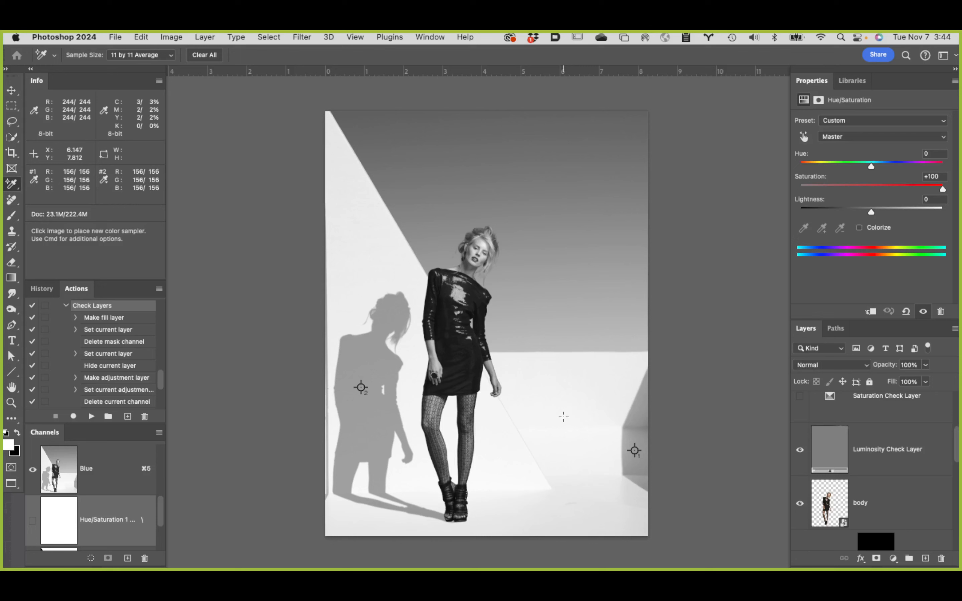
click(800, 450)
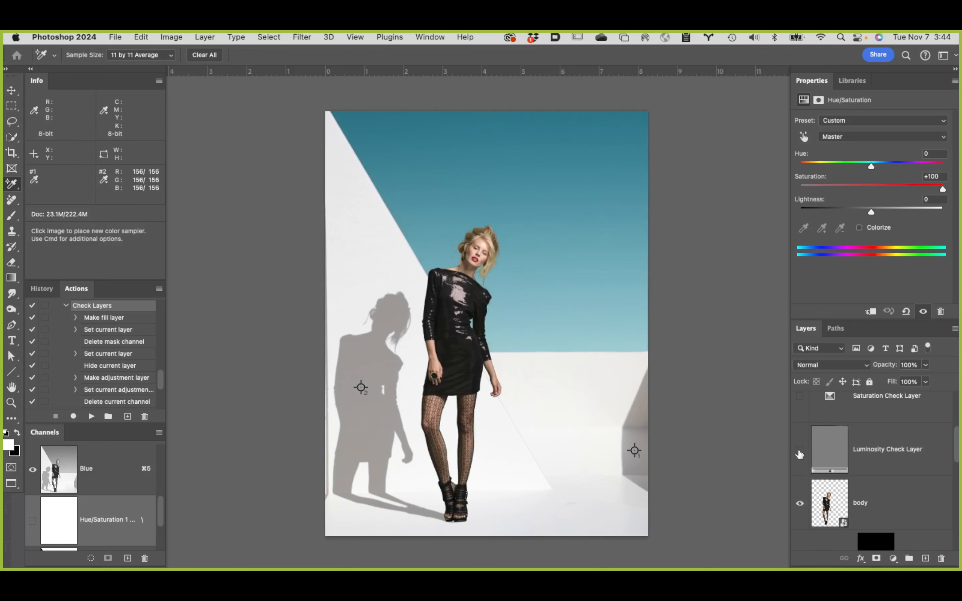
click(799, 450)
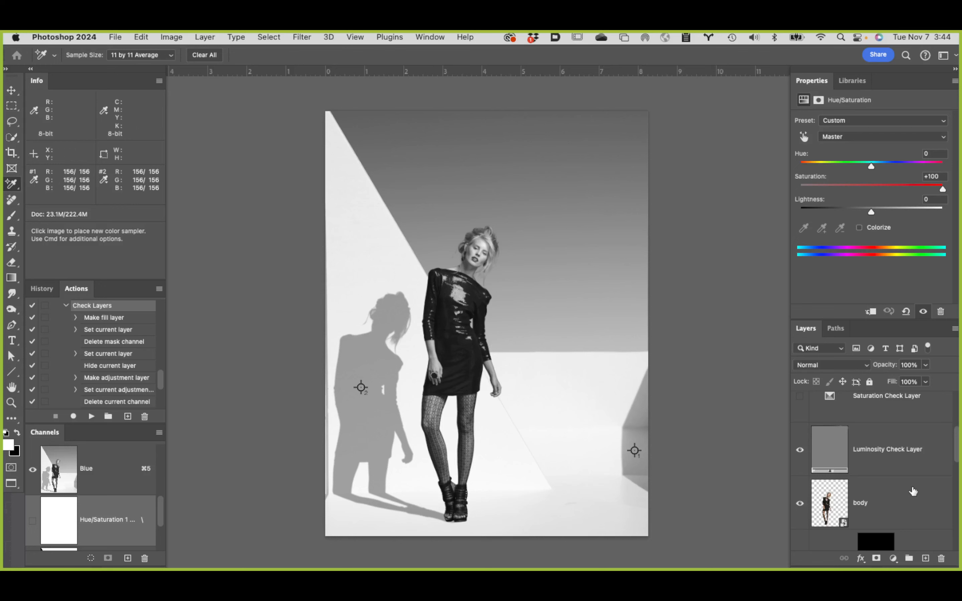
Step: Add a Curves adjustment layer directly above the body layer
click(911, 494)
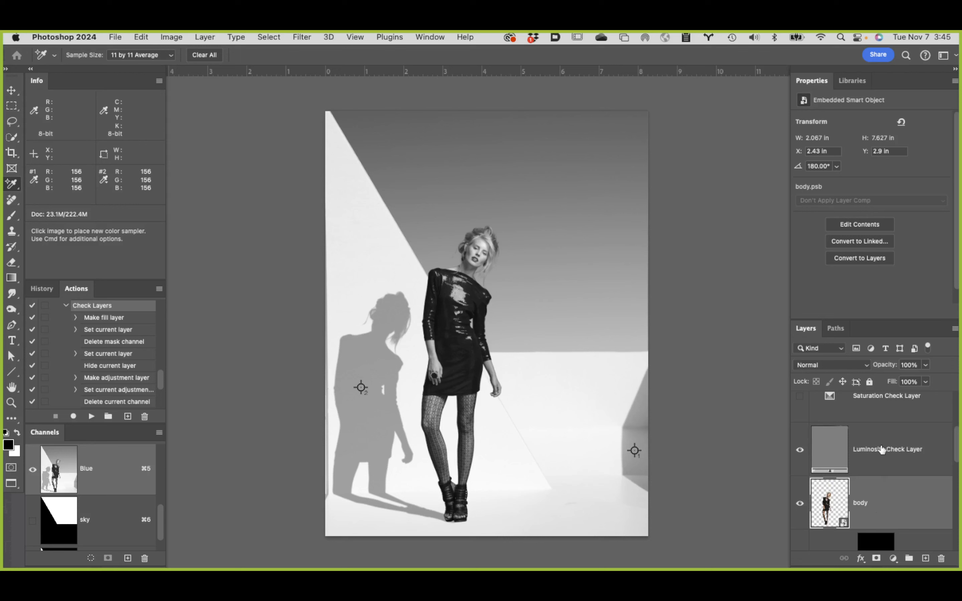
click(893, 559)
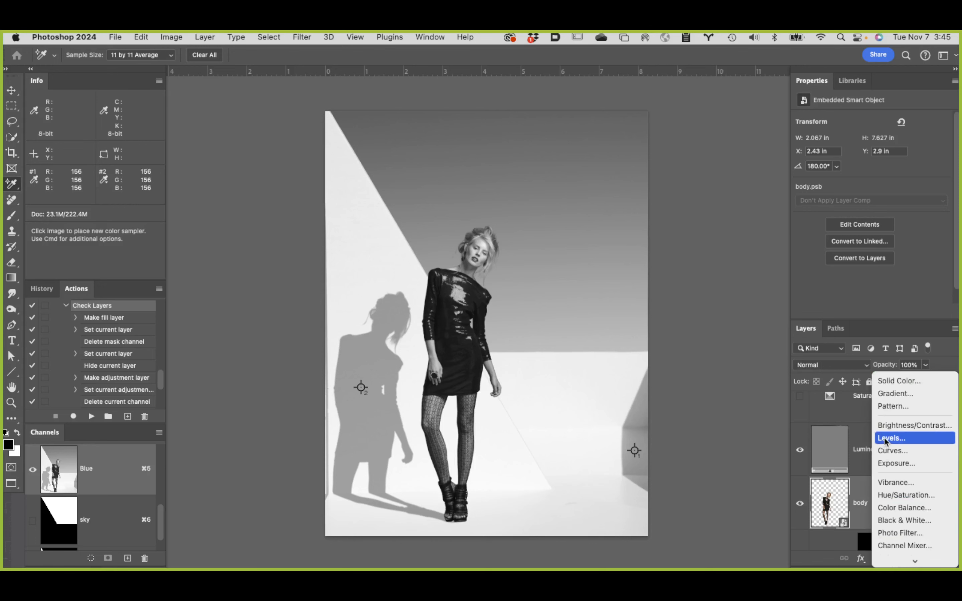
click(888, 450)
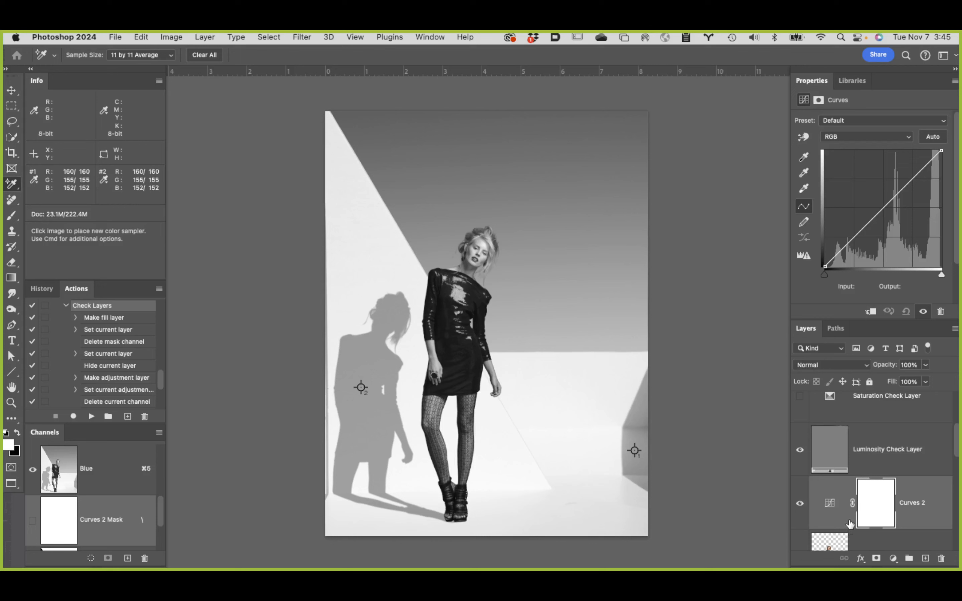
scroll(841, 517, down, 2)
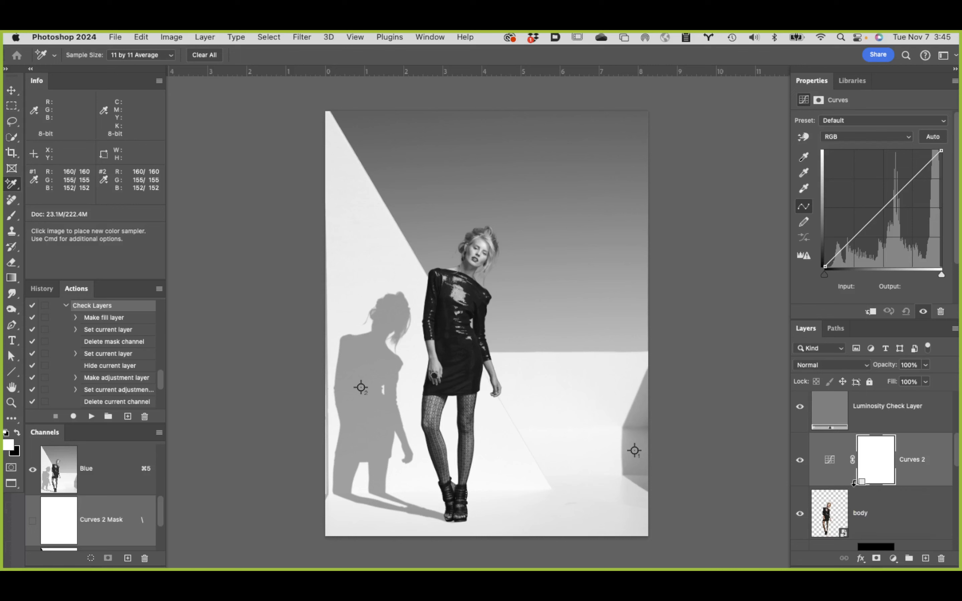
Step: Clip the new Curves adjustment to the body layer and set its blend mode to Luminosity
alt+click(854, 483)
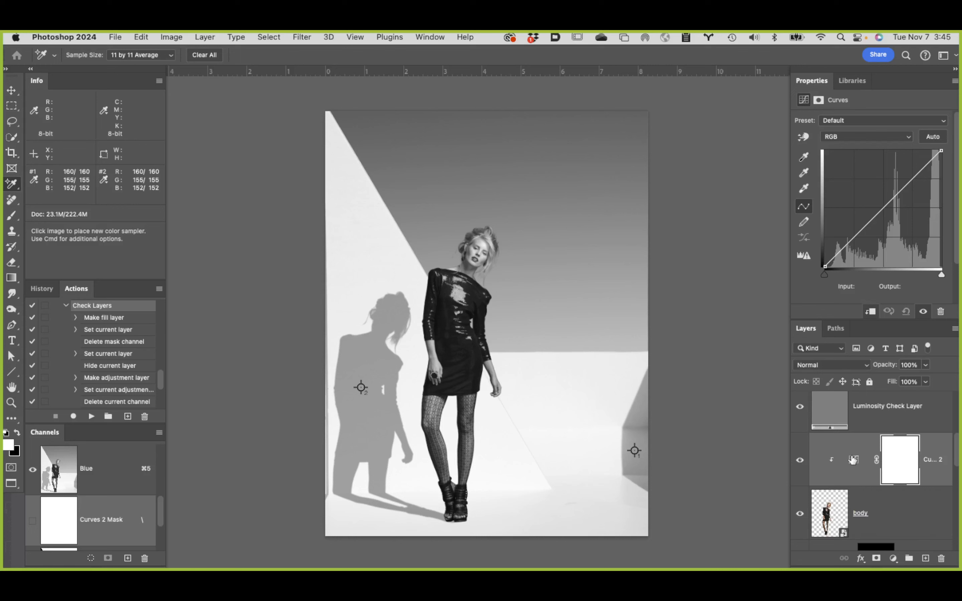
drag(879, 207, 663, 188)
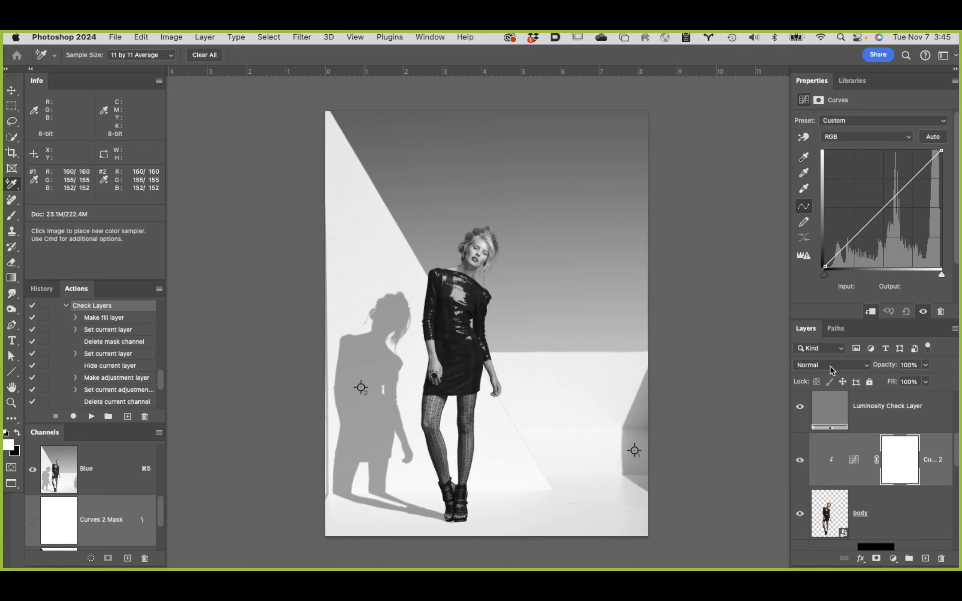
click(845, 366)
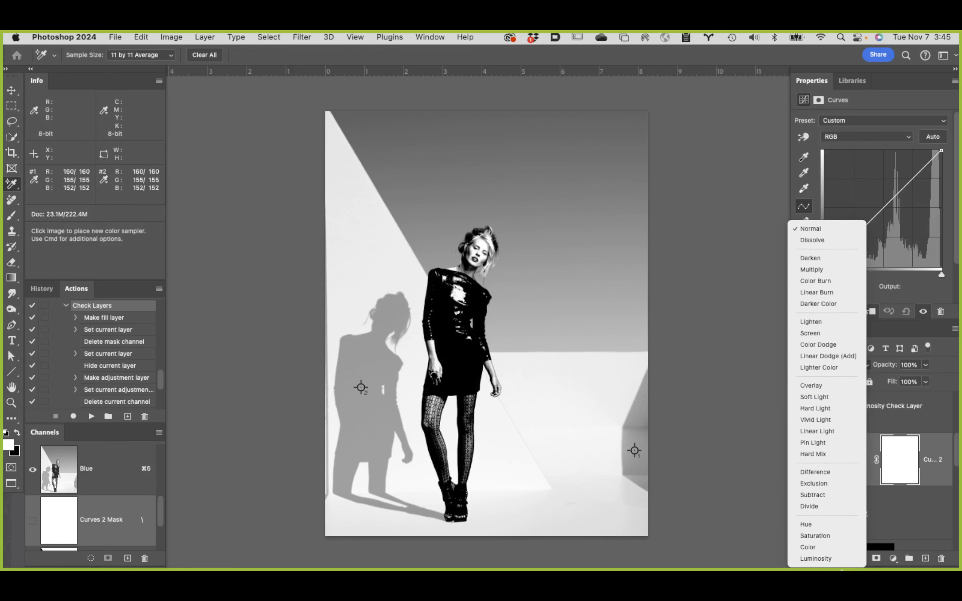
click(827, 559)
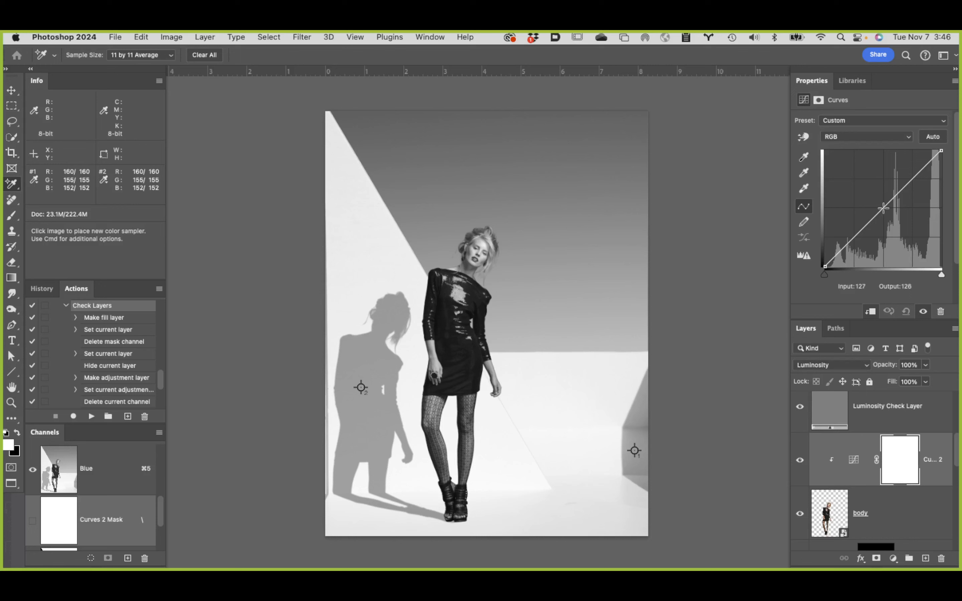
Step: Brighten the model by setting the RGB curve's white point to input 235, output 255, trying midtone adjustments without keeping them
drag(883, 208, 598, 184)
drag(942, 151, 932, 150)
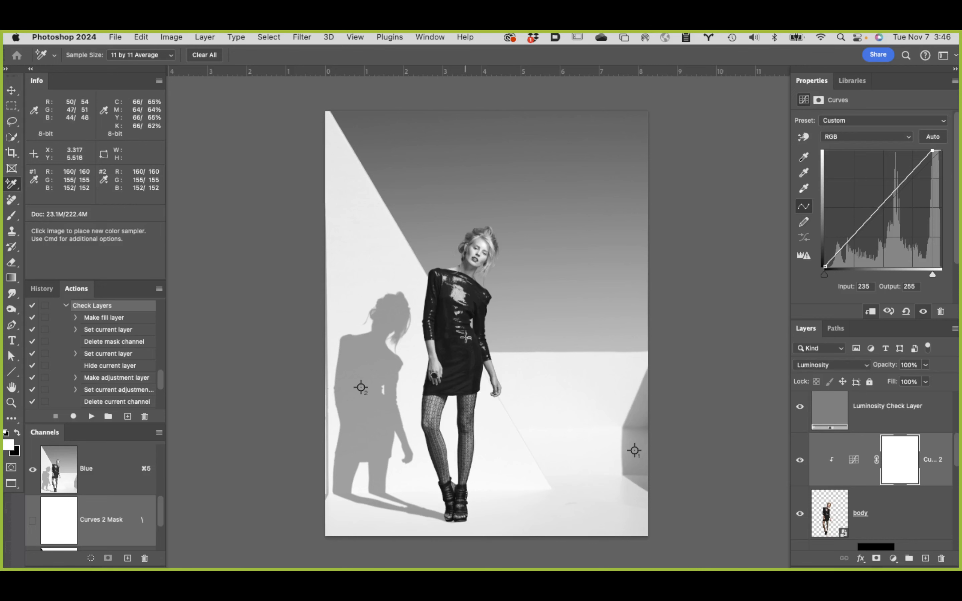
click(883, 208)
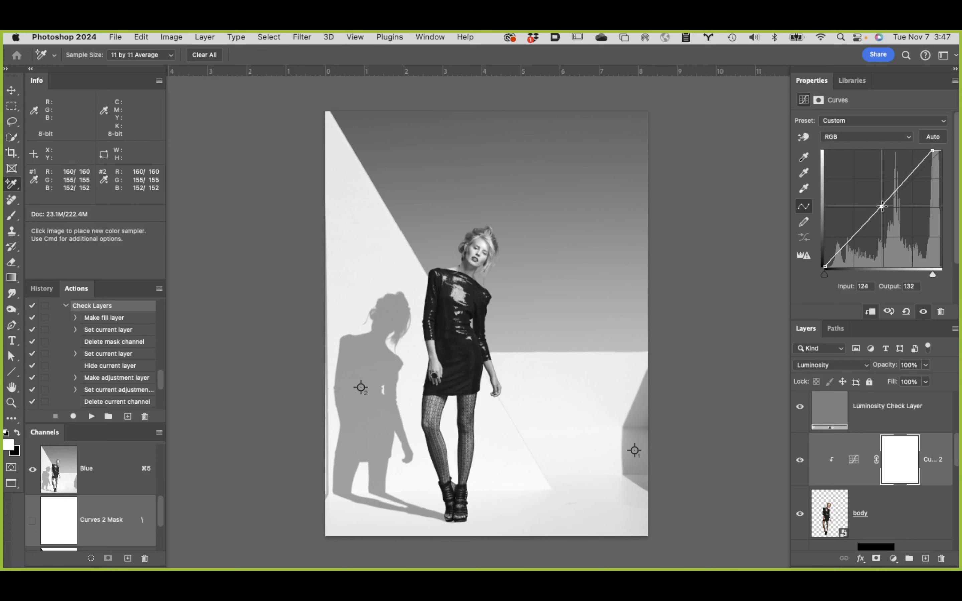
drag(883, 208, 564, 163)
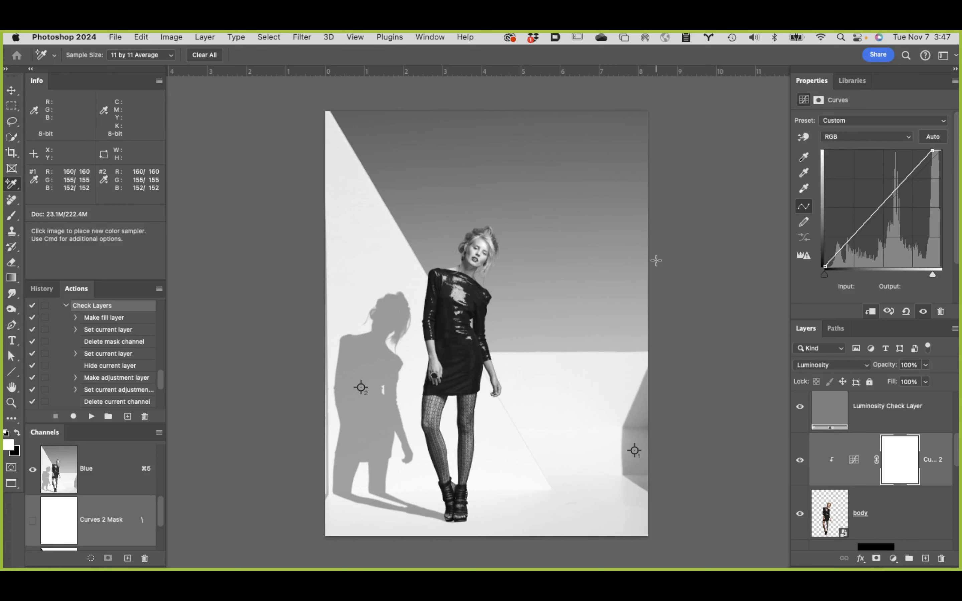
Step: Hide the Luminosity Check Layer, compare the color composite with and without the clipped Curves adjustment, and reselect its white point
click(799, 409)
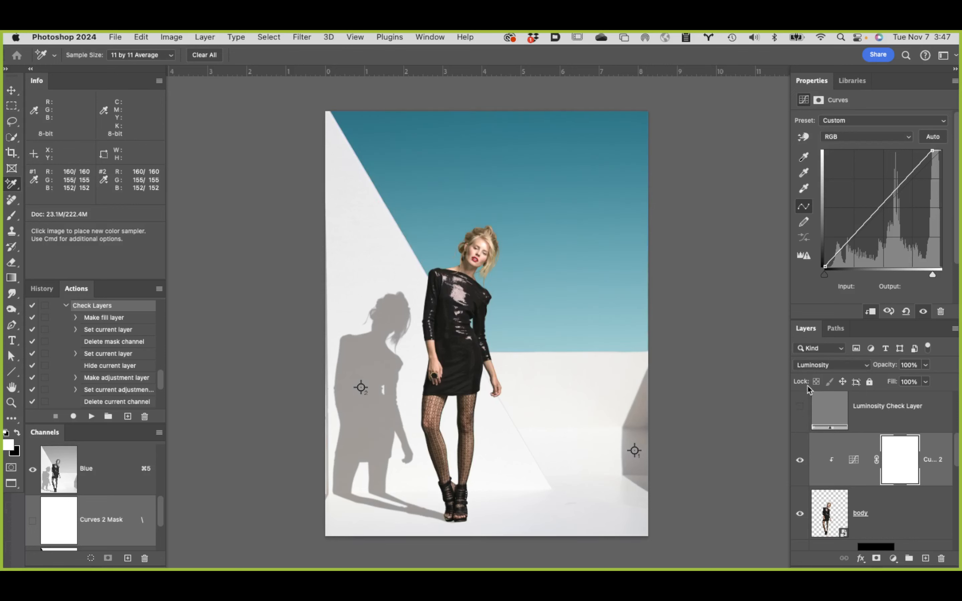
click(799, 462)
click(854, 460)
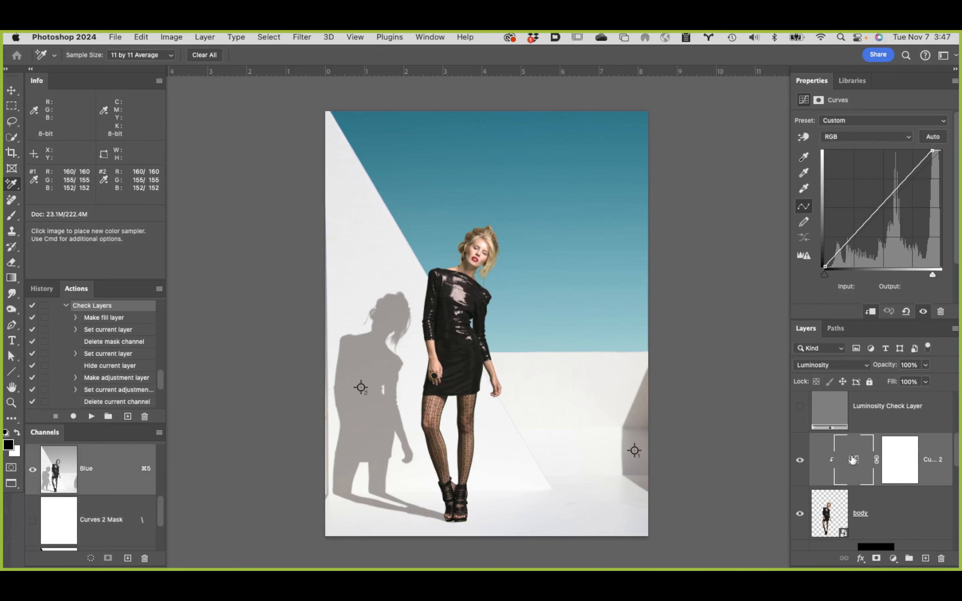
click(932, 151)
Step: Show the Color Check Layers group to evaluate the hues of the model against the background
scroll(871, 421, up, 5)
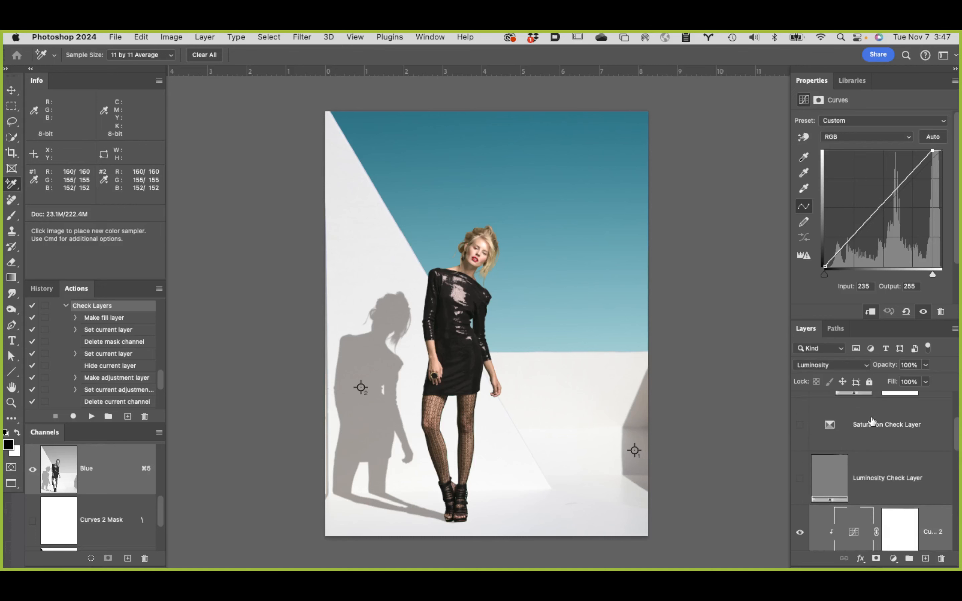
scroll(871, 421, up, 3)
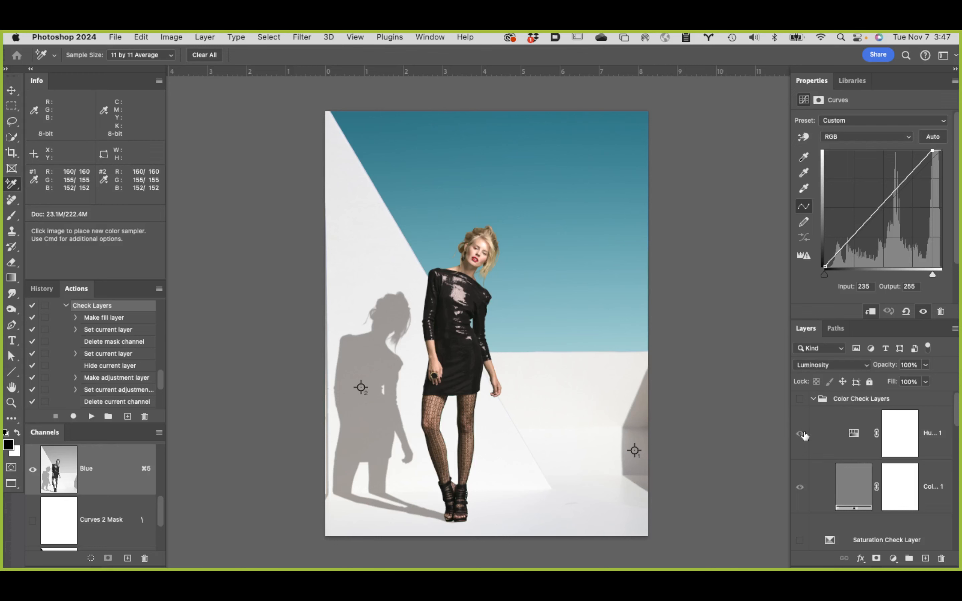
click(799, 399)
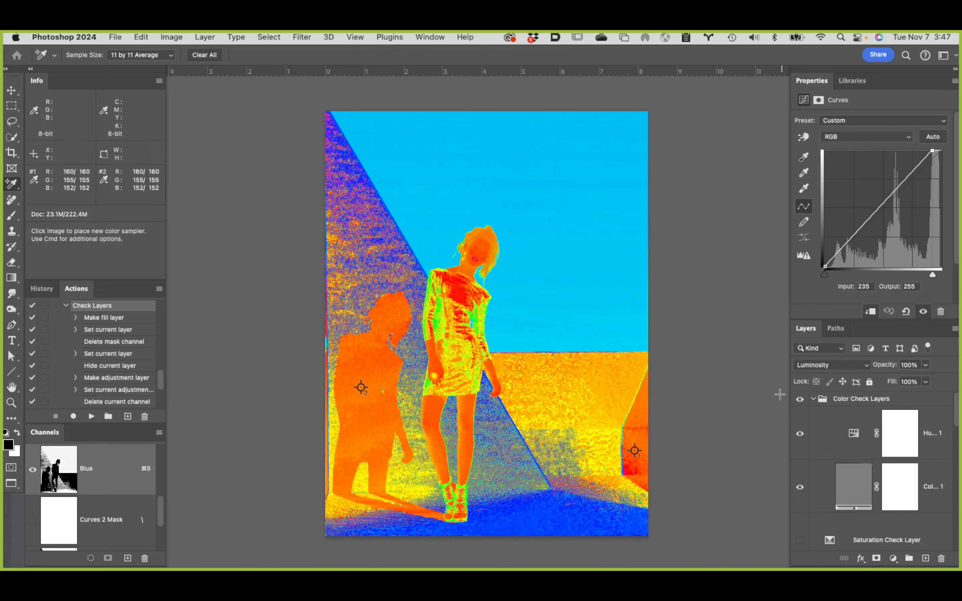
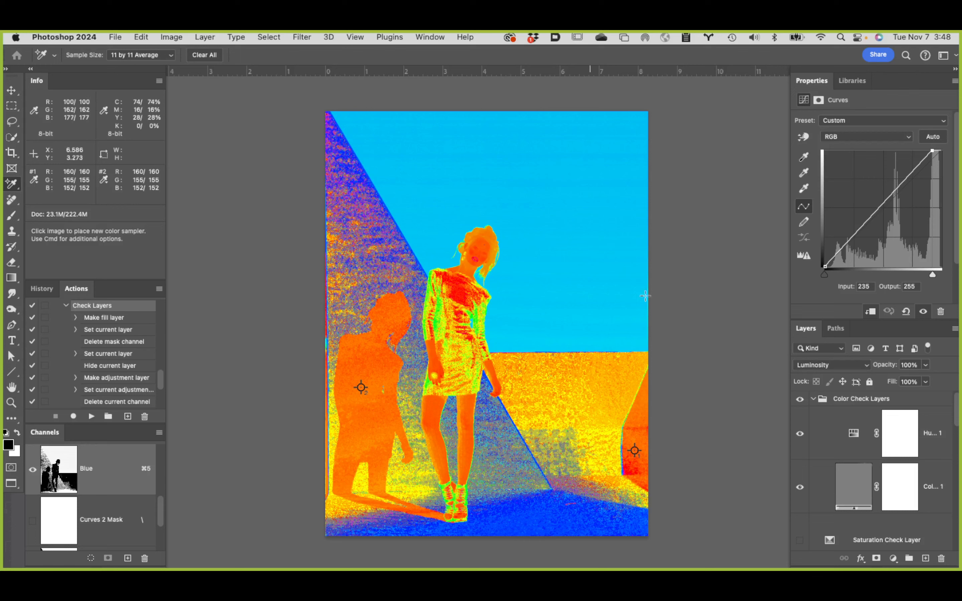
Step: Add a Color Balance adjustment layer directly above the clipped Curves adjustment over the body layer
scroll(857, 490, down, 4)
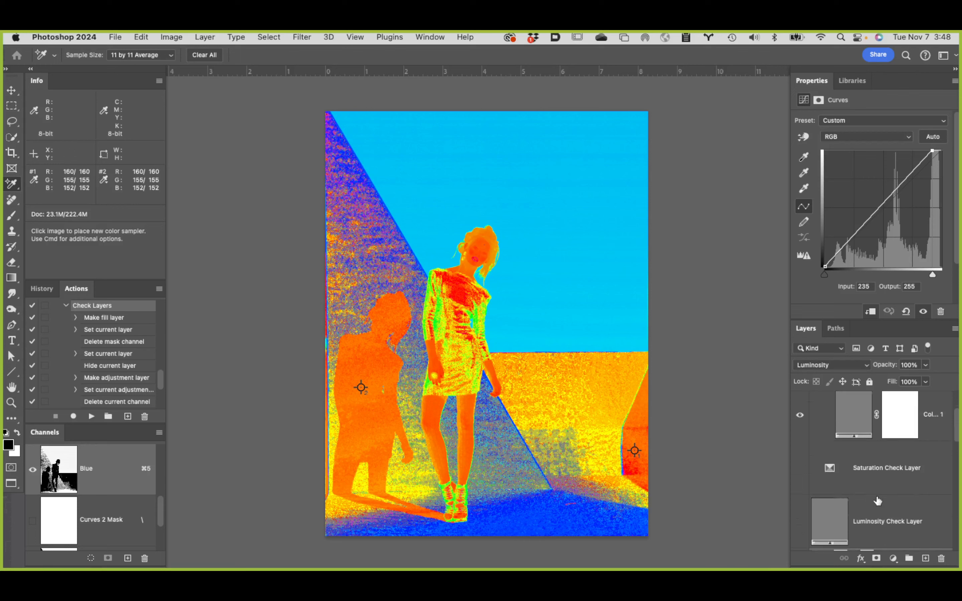
scroll(879, 493, down, 6)
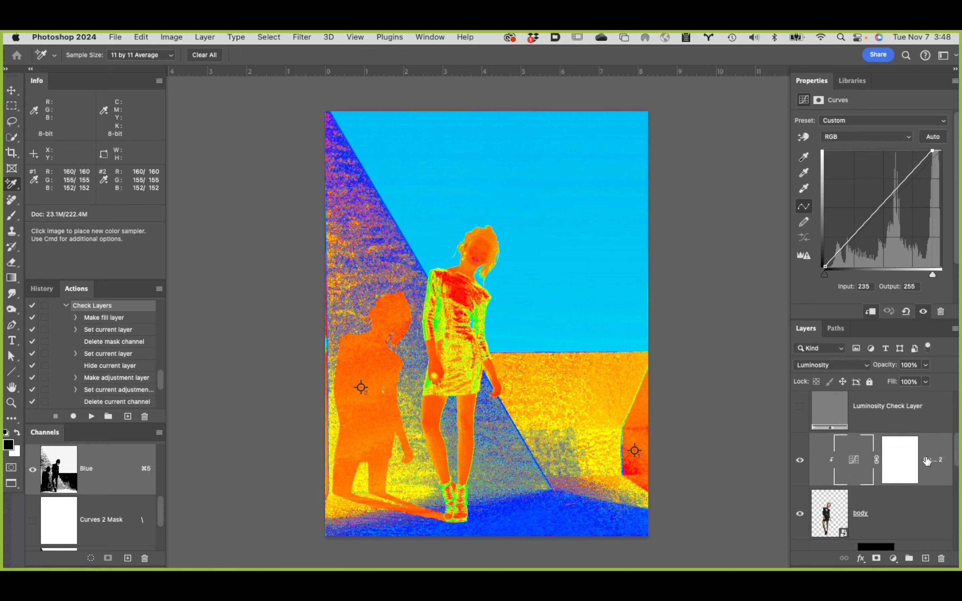
click(848, 448)
click(892, 559)
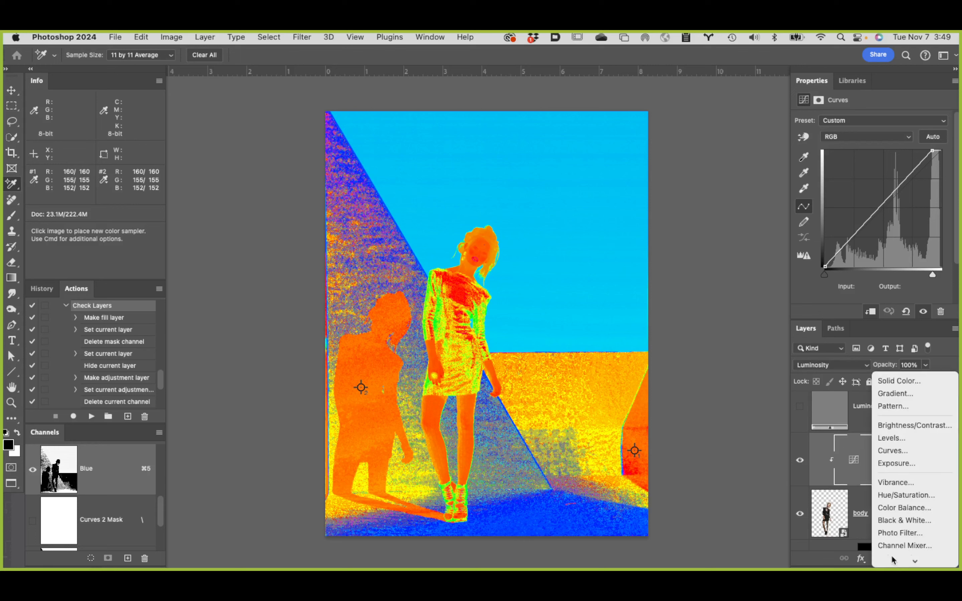
click(912, 509)
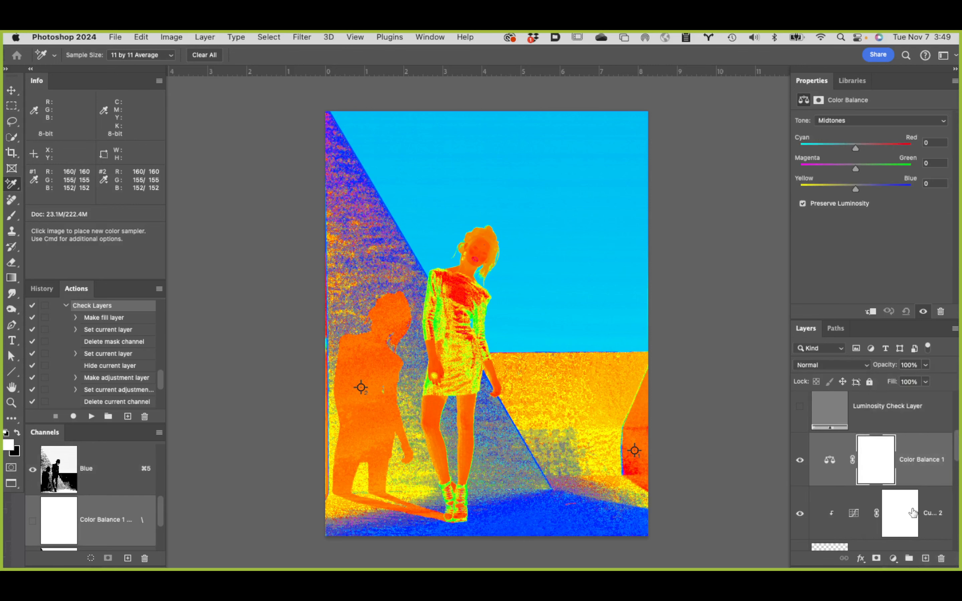
Step: Clip the Color Balance adjustment to the body layer and set its blend mode to Color
alt+click(844, 484)
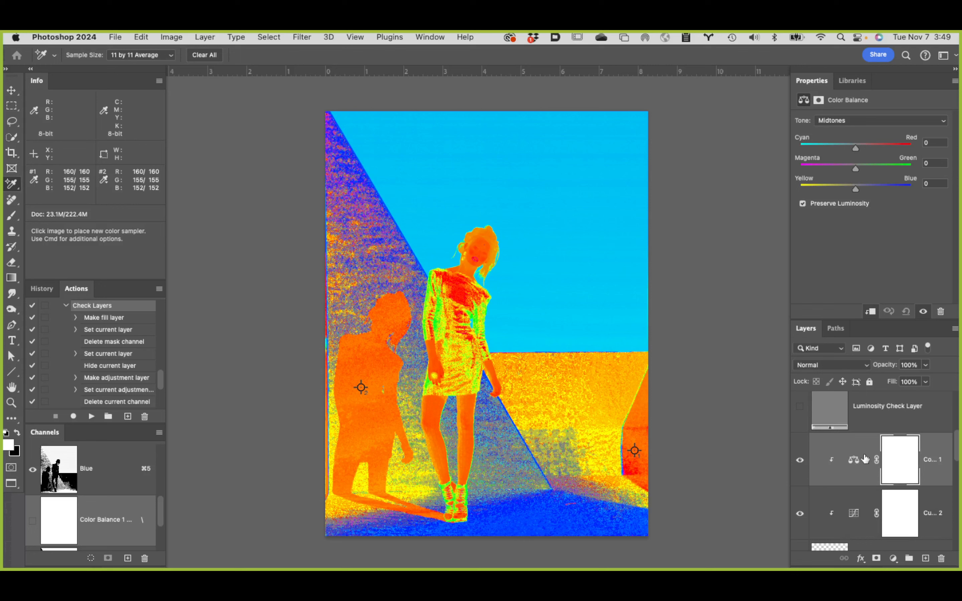
click(848, 366)
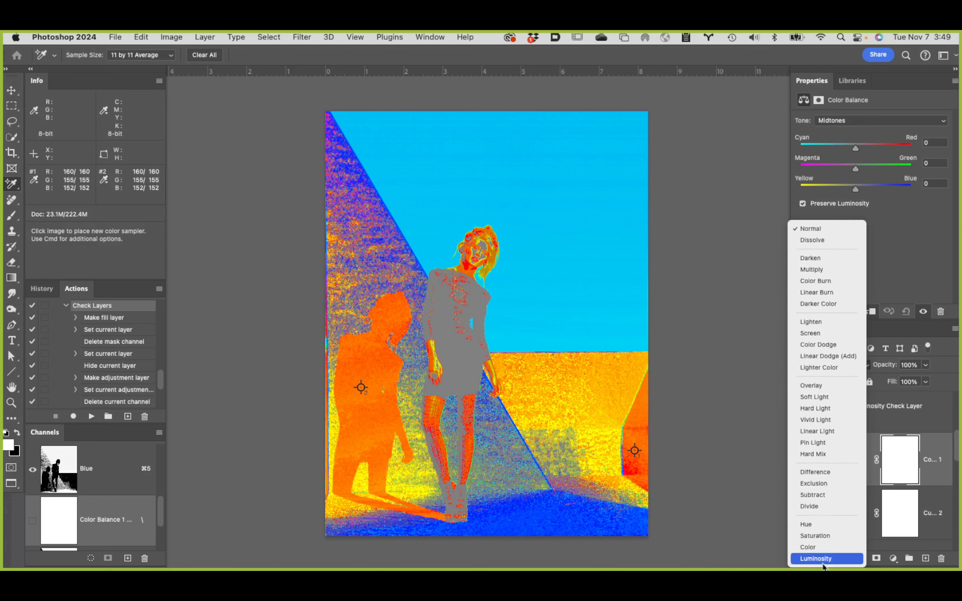
click(812, 547)
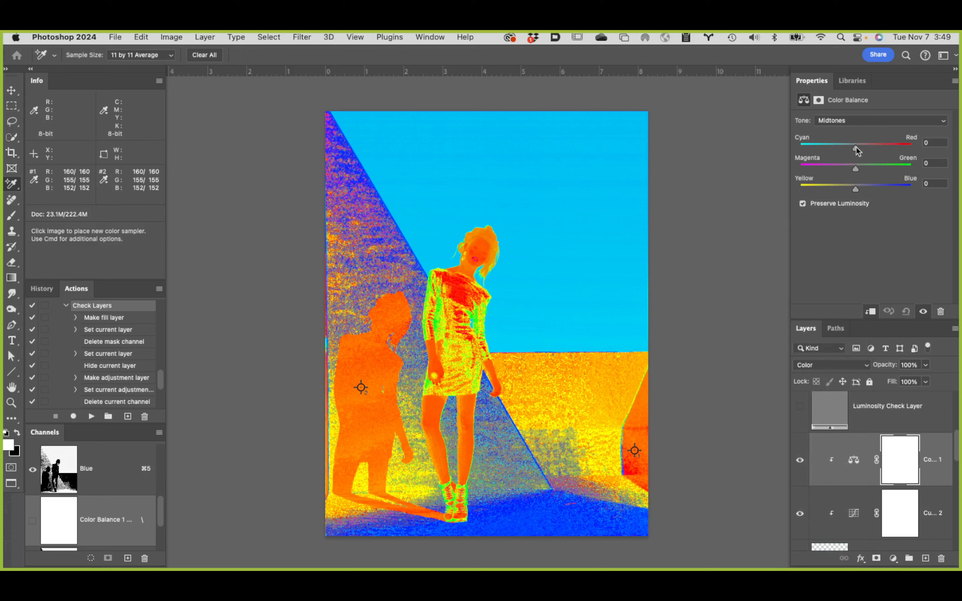
Step: Try separate midtone Color Balance shifts of Cyan–Red -35, Magenta–Green +2, Yellow–Blue -14 and Yellow–Blue +6, resetting each to 0
drag(857, 148, 834, 147)
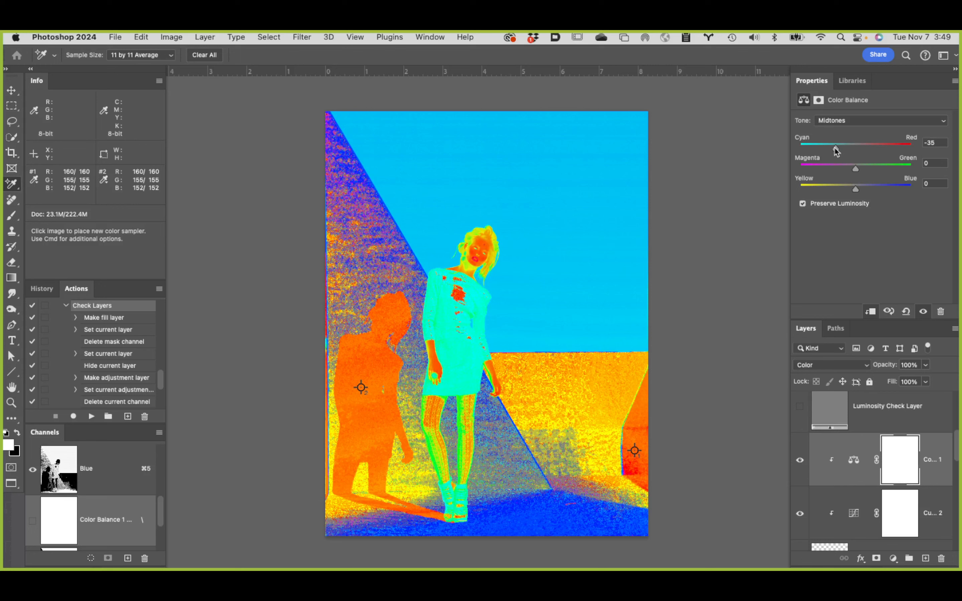
double_click(835, 148)
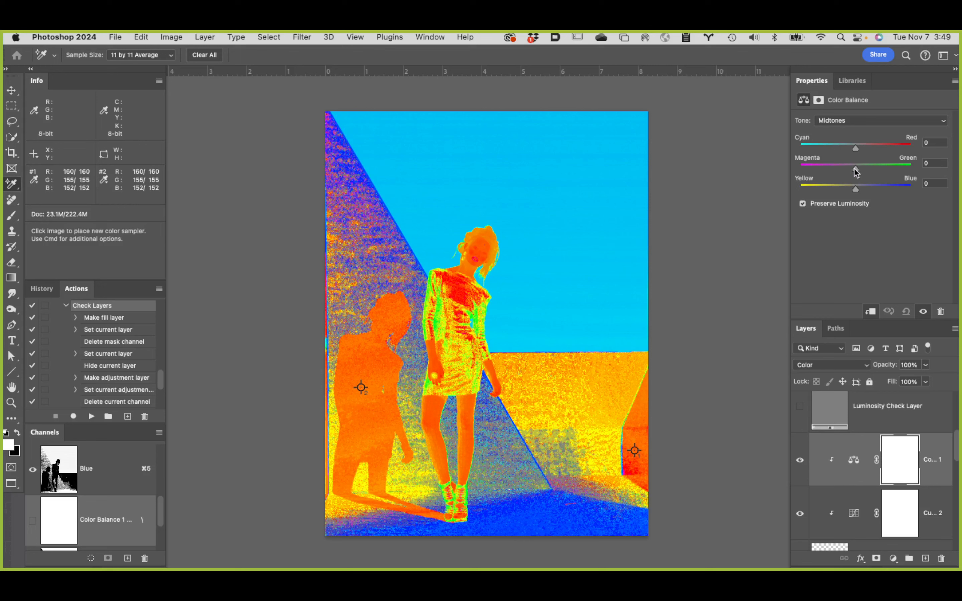
drag(853, 168, 857, 168)
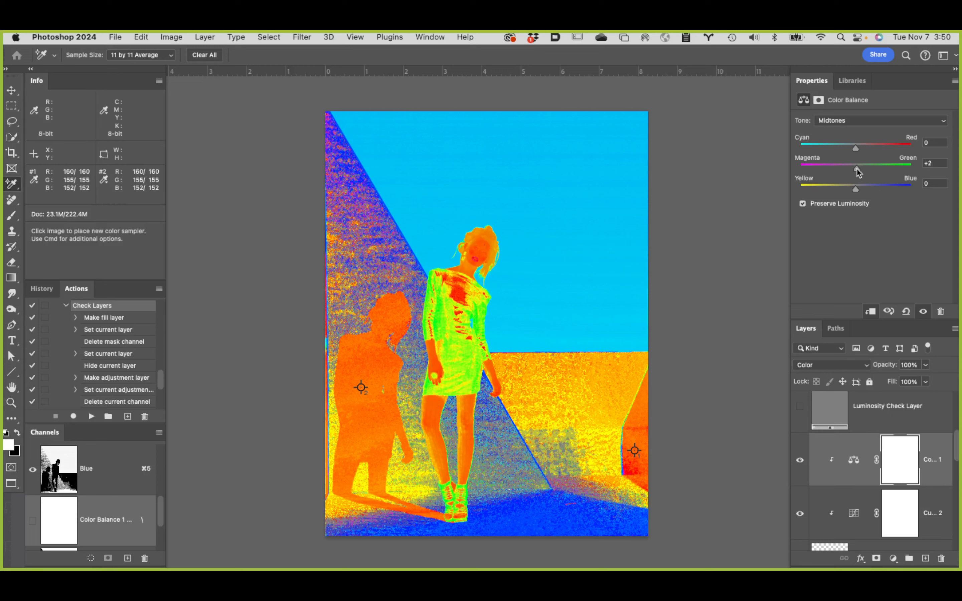
drag(857, 168, 856, 168)
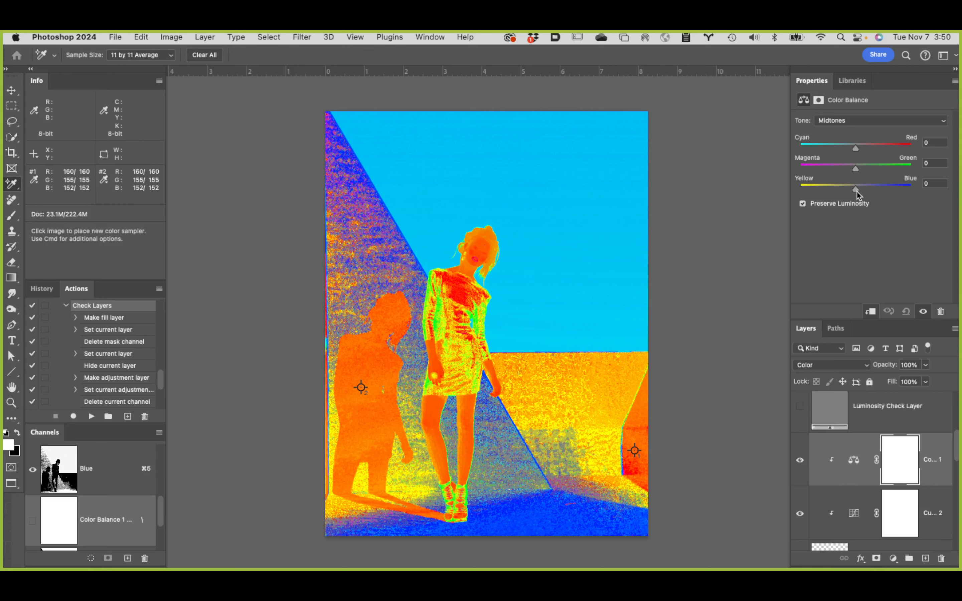
drag(855, 190, 851, 190)
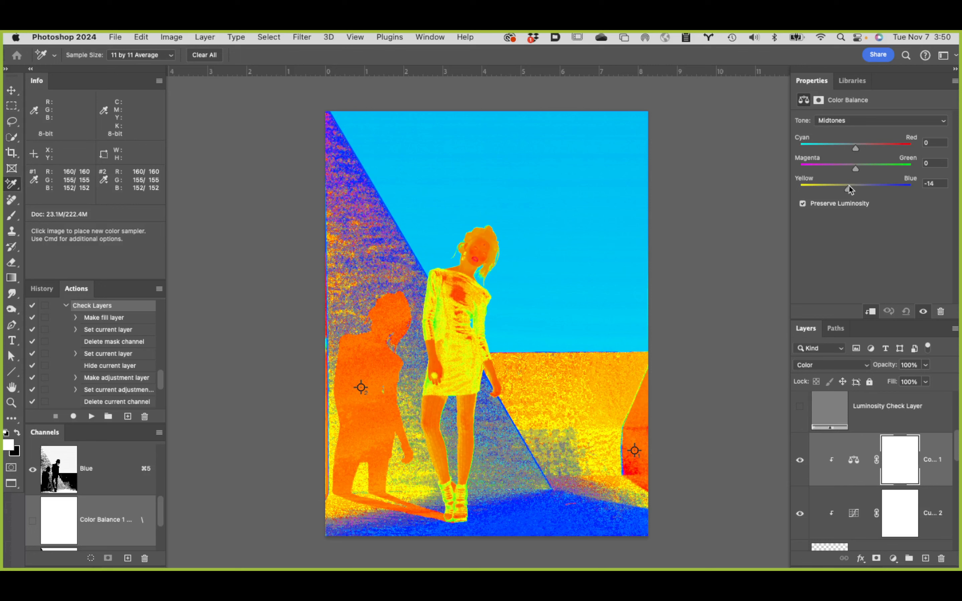
drag(848, 189, 860, 185)
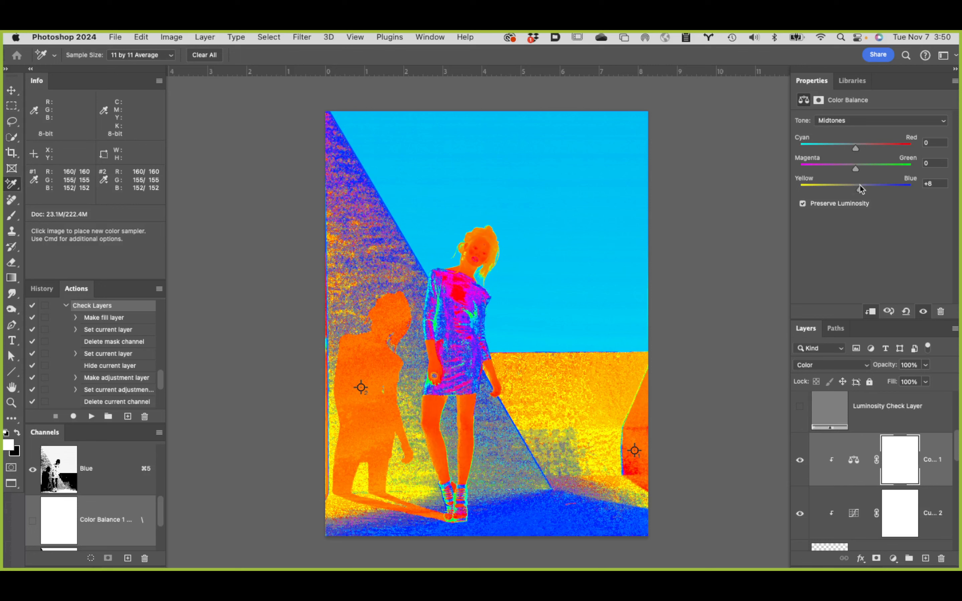
key(super+z)
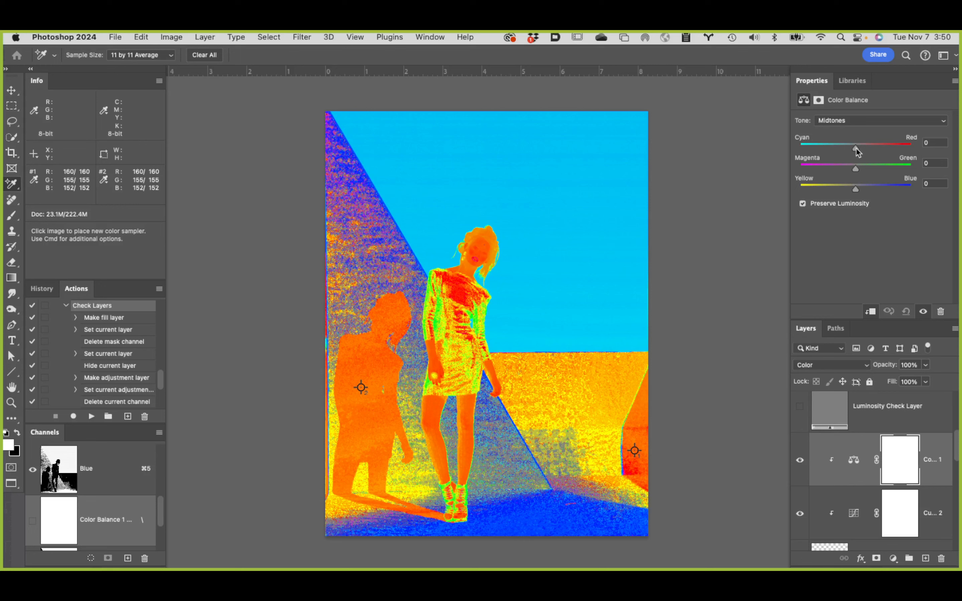
Step: Set the Color Balance midtones' Cyan–Red value to -15, judging the shift on a close-up of the model's face and dress
drag(855, 148, 850, 150)
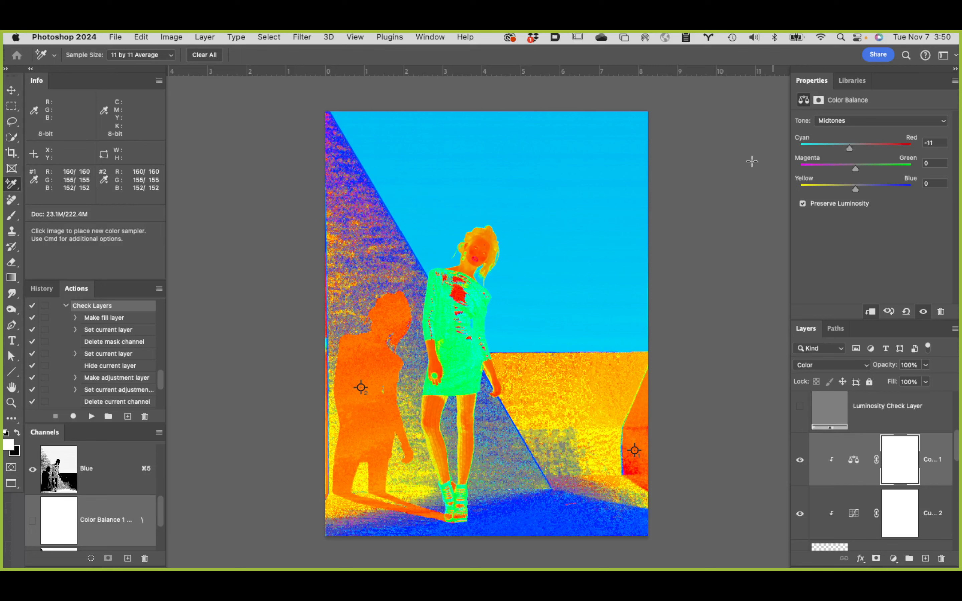
key(super+space)
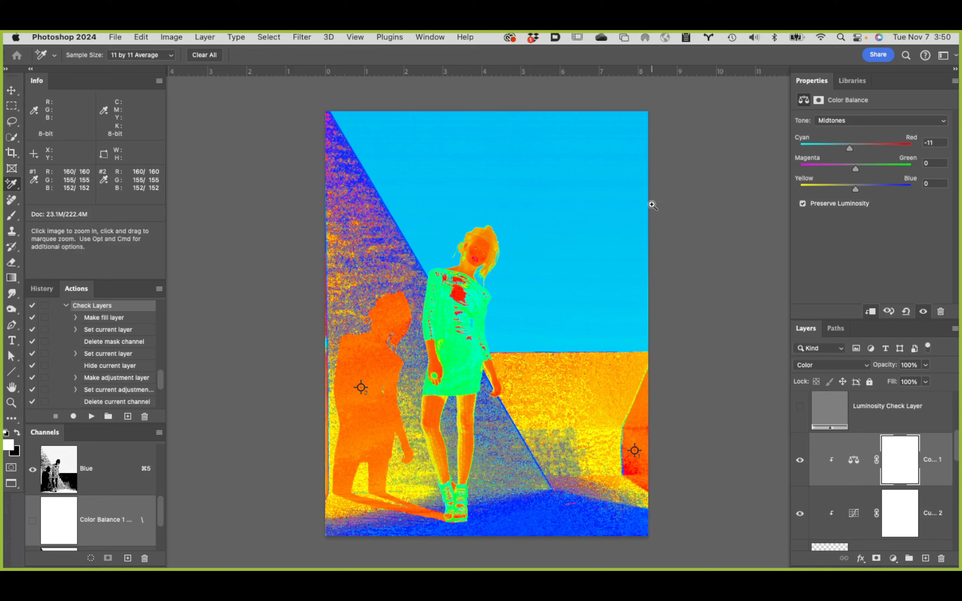
click(479, 258)
click(479, 258)
click(481, 259)
click(479, 259)
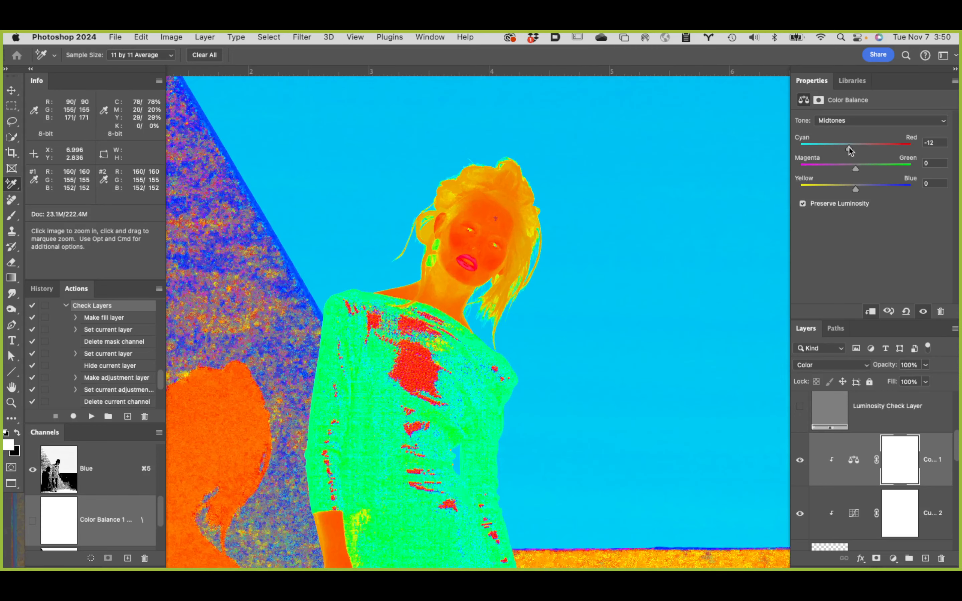
double_click(850, 149)
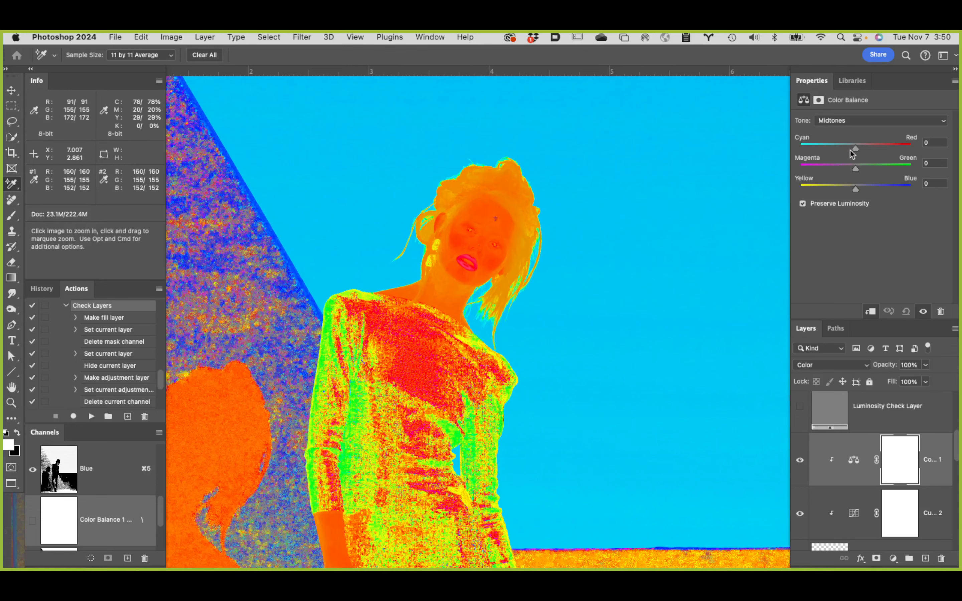
drag(855, 150, 846, 147)
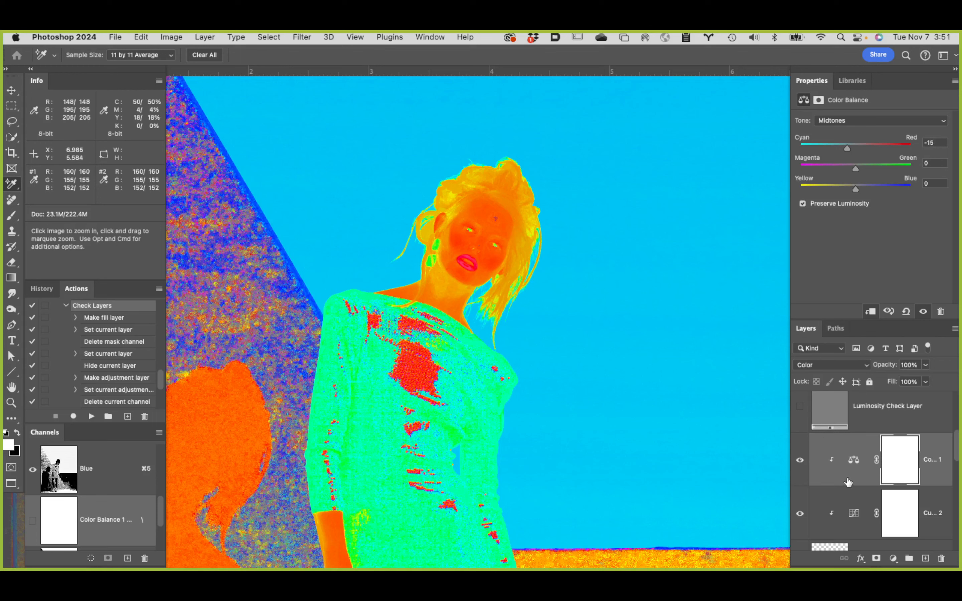
Step: Hide the Color Check Layers group and bring the model's full figure into view in normal color
scroll(848, 482, down, 1)
scroll(848, 482, up, 5)
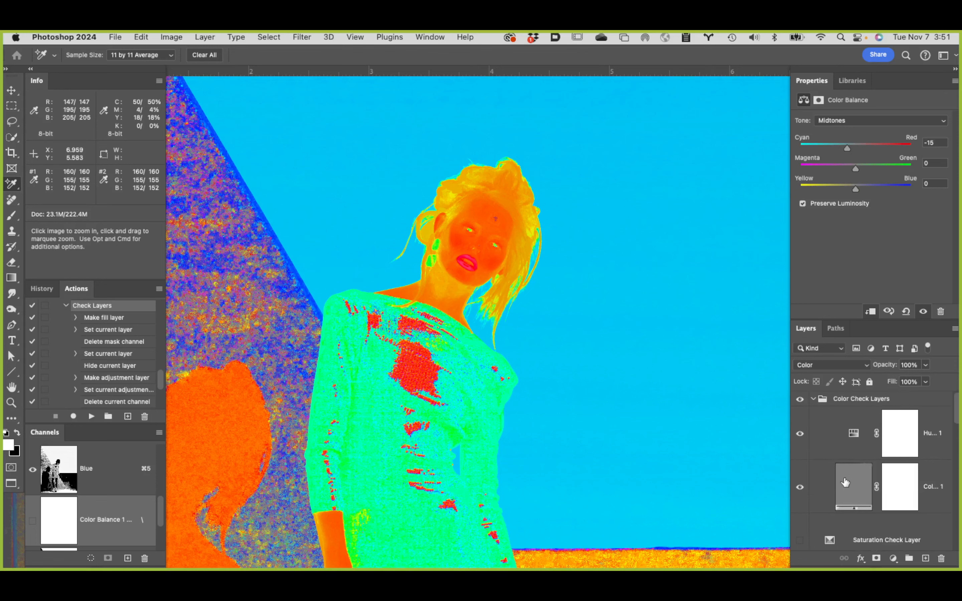
click(800, 399)
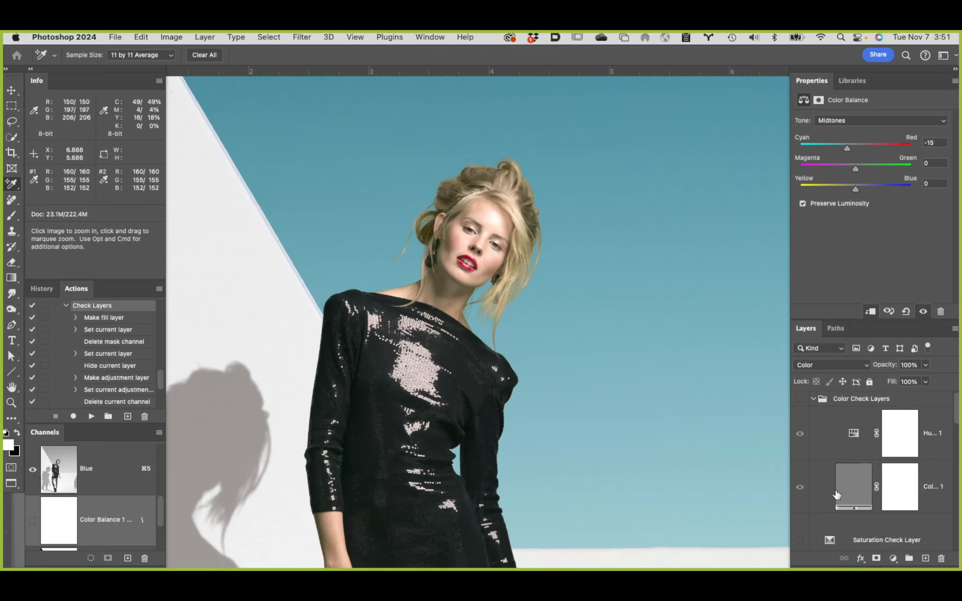
alt+super+click(576, 420)
alt+super+click(575, 420)
drag(661, 429, 575, 227)
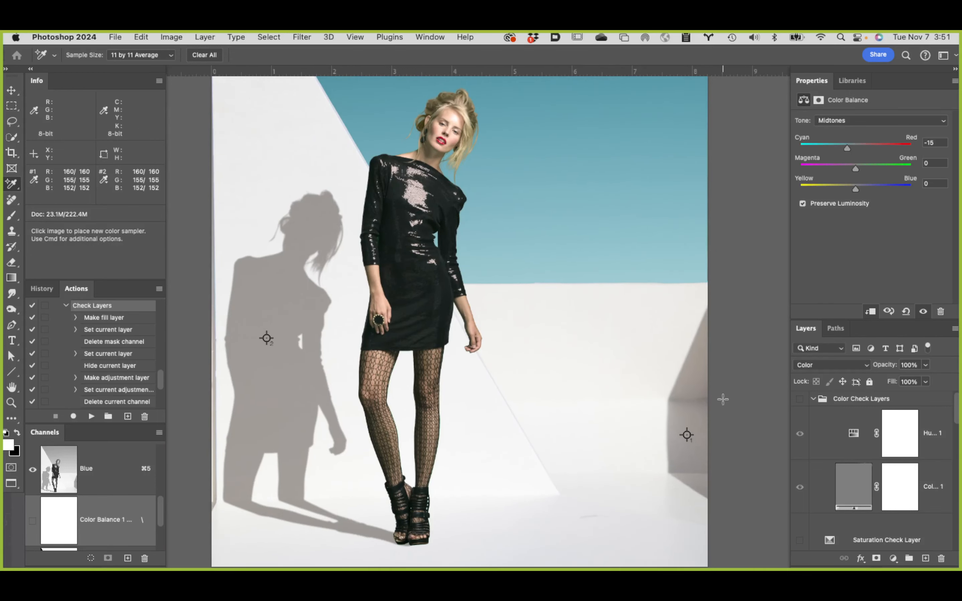
Step: Compare the model's color with and without the clipped Color Balance adjustment, leaving the adjustment on
scroll(825, 447, down, 3)
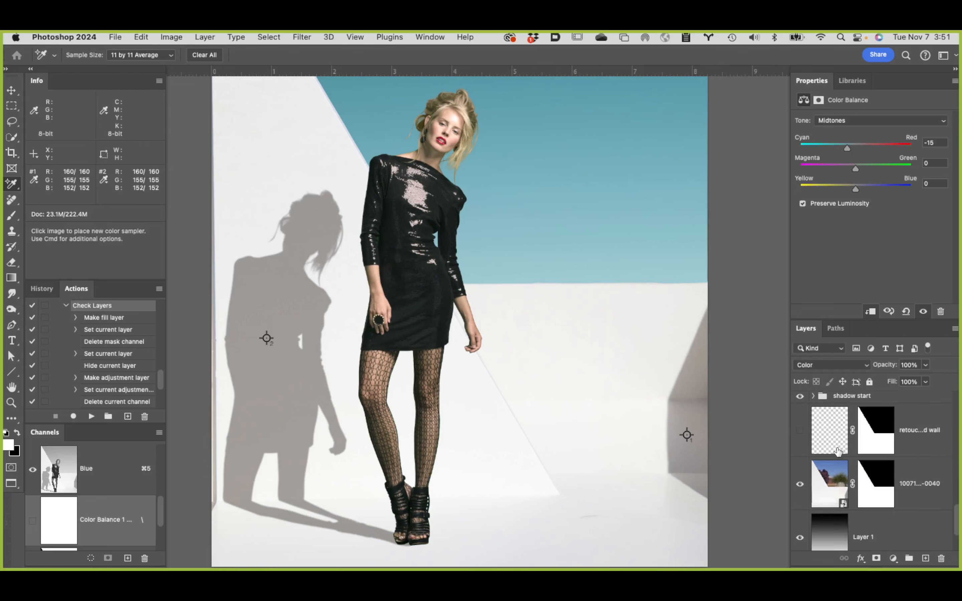
scroll(837, 454, down, 3)
scroll(837, 455, up, 5)
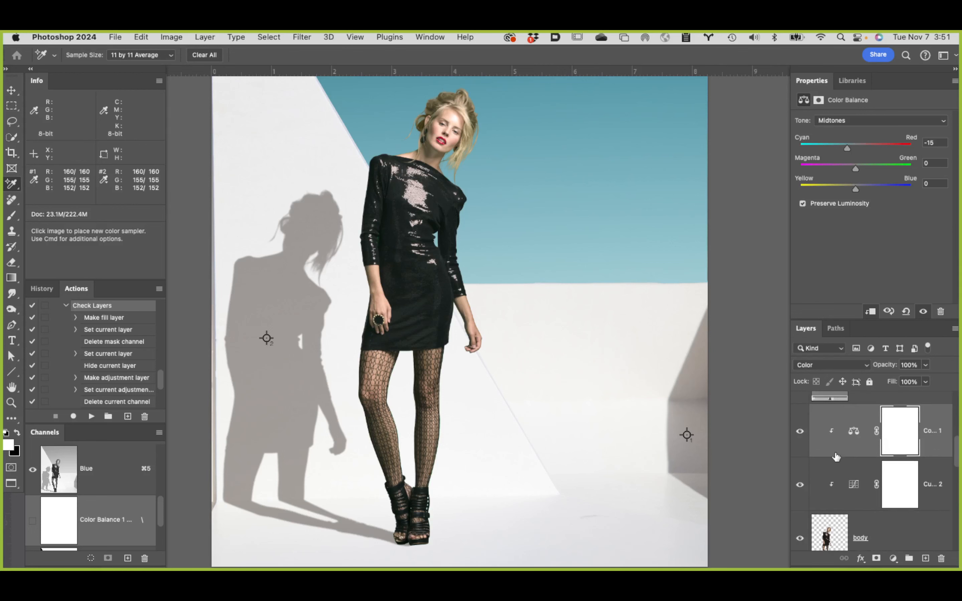
click(800, 446)
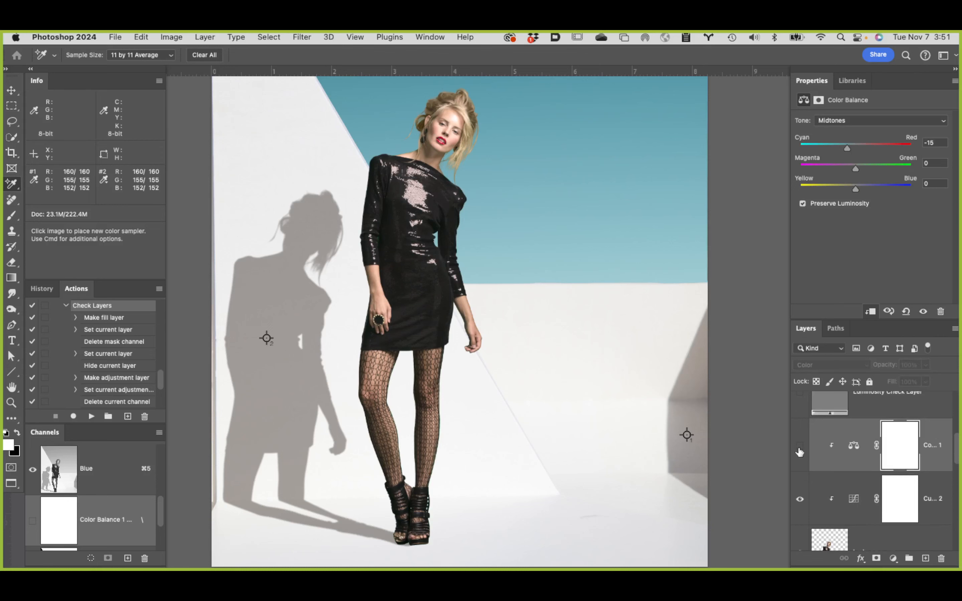
click(800, 446)
drag(628, 385, 659, 461)
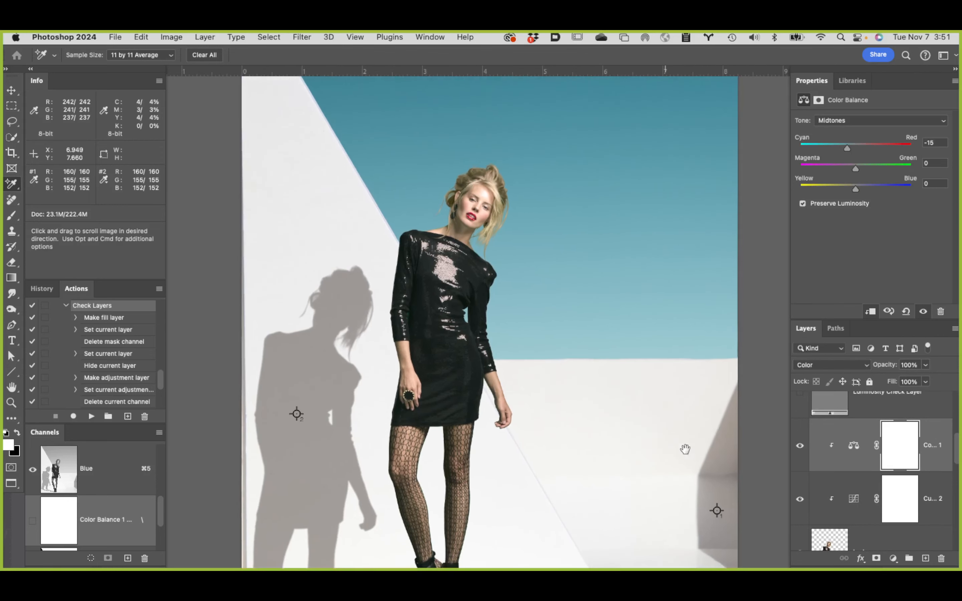
click(800, 446)
click(800, 446)
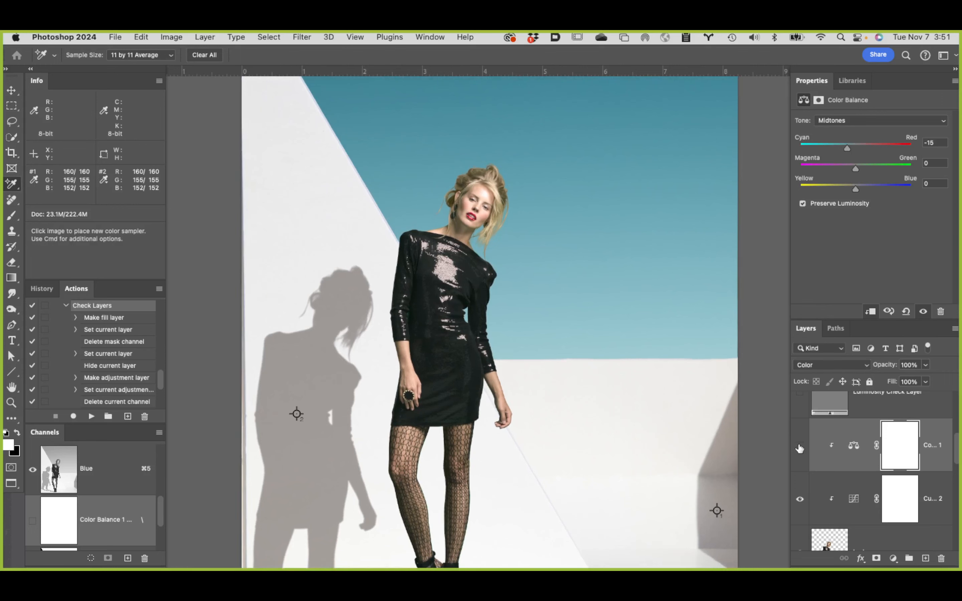
click(799, 447)
click(799, 447)
click(800, 447)
click(799, 447)
mouse_move(877, 364)
mouse_down()
mouse_move(781, 366)
mouse_move(889, 370)
mouse_up()
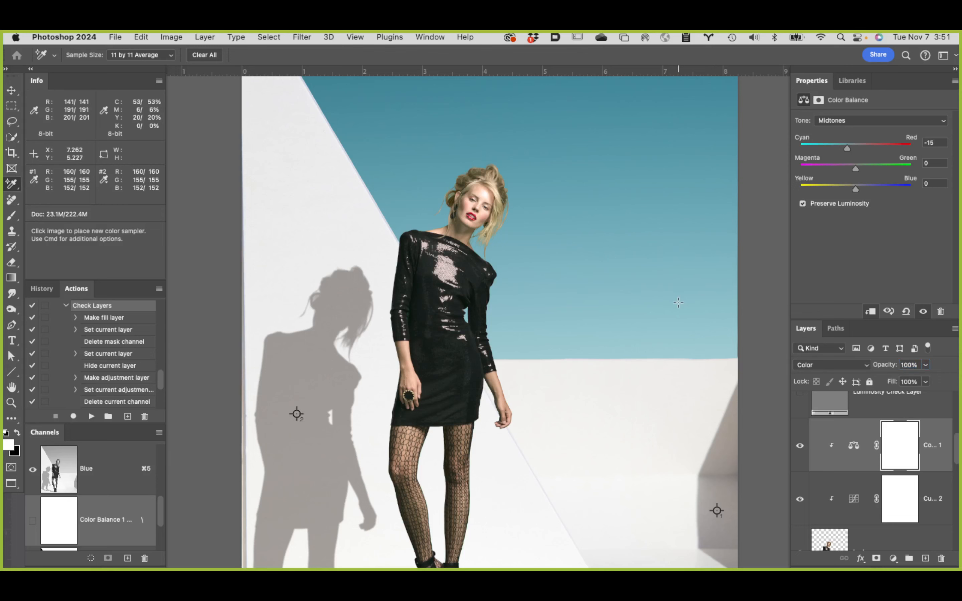
Step: Show the Saturation Check Layer to evaluate the model's saturation against the background
scroll(680, 301, up, 3)
scroll(679, 306, up, 2)
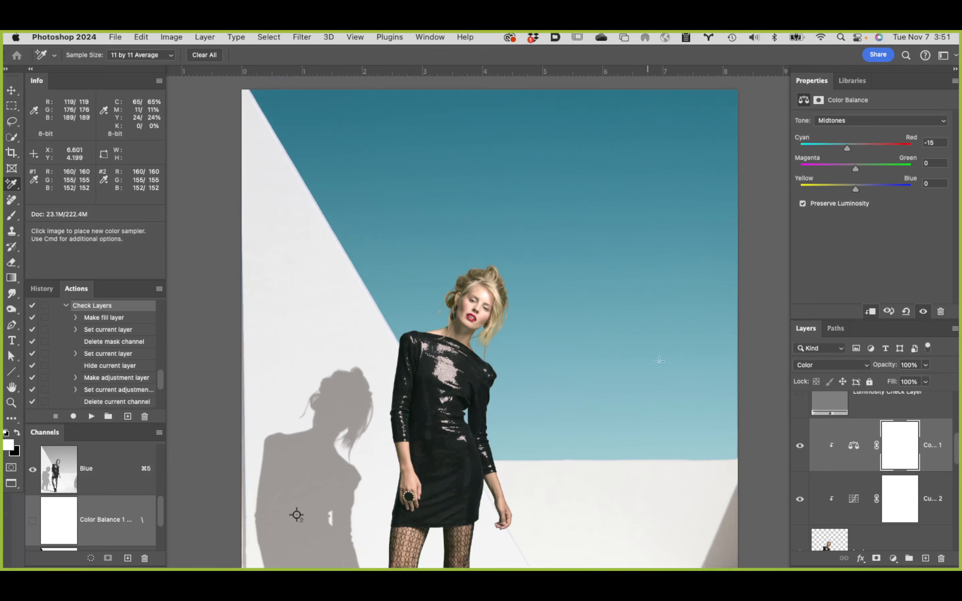
scroll(853, 415, up, 1)
scroll(853, 415, up, 3)
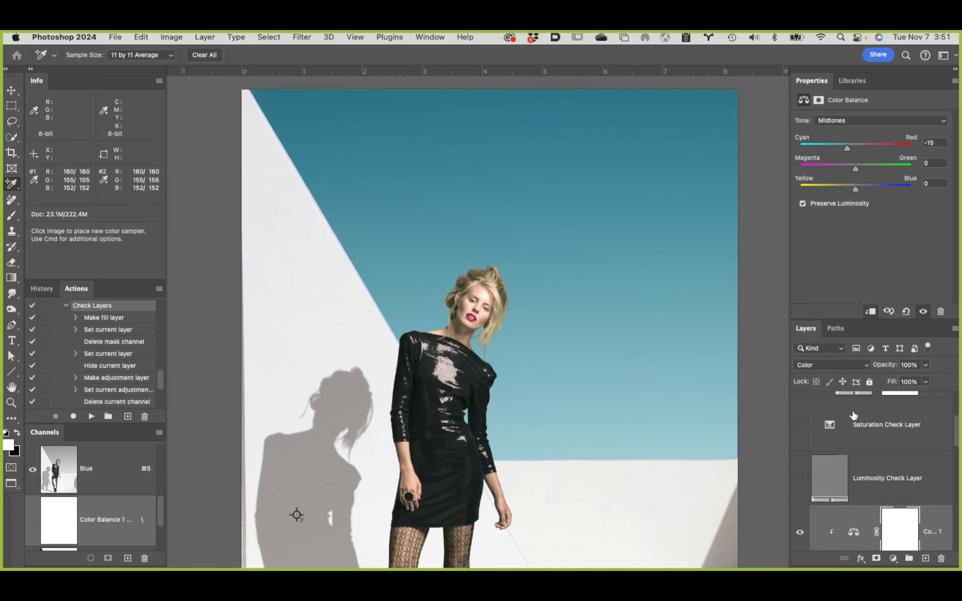
scroll(854, 415, up, 1)
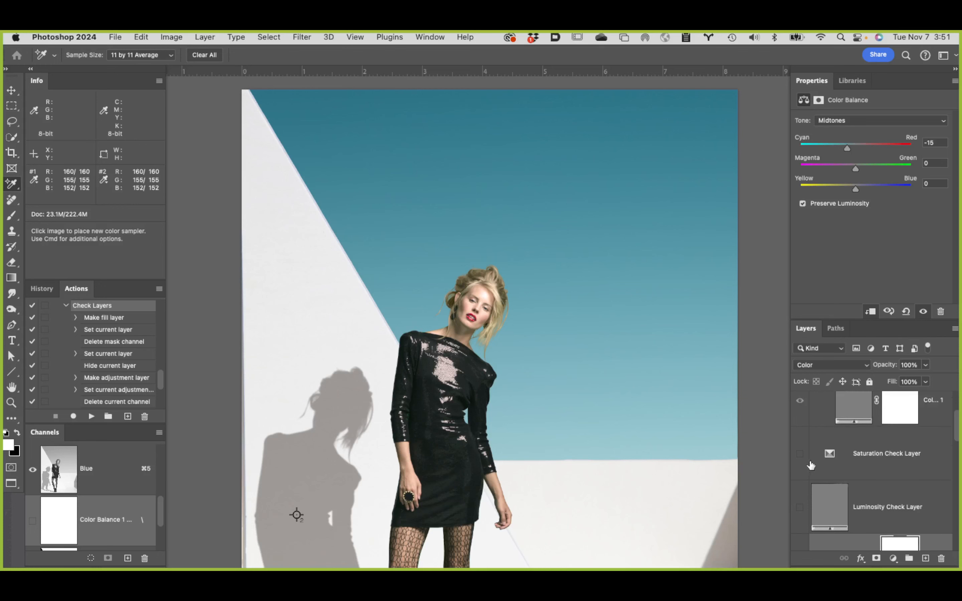
scroll(809, 470, up, 3)
scroll(841, 424, up, 4)
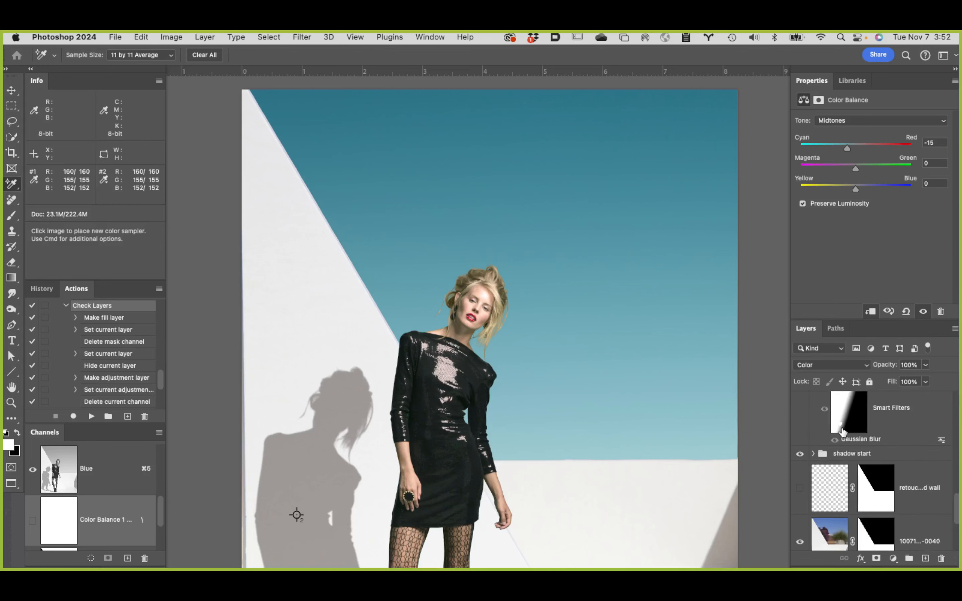
scroll(837, 430, up, 4)
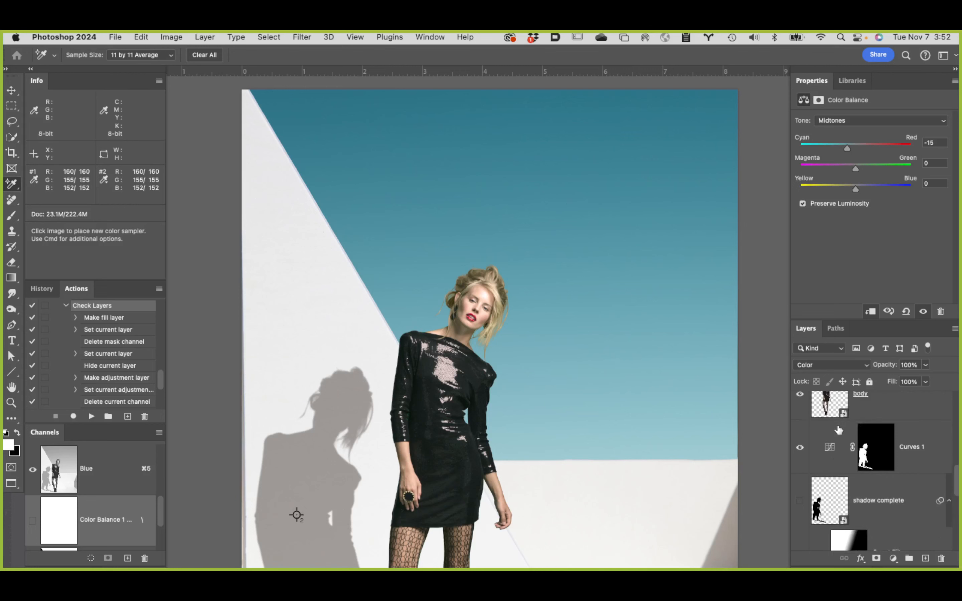
scroll(845, 409, down, 5)
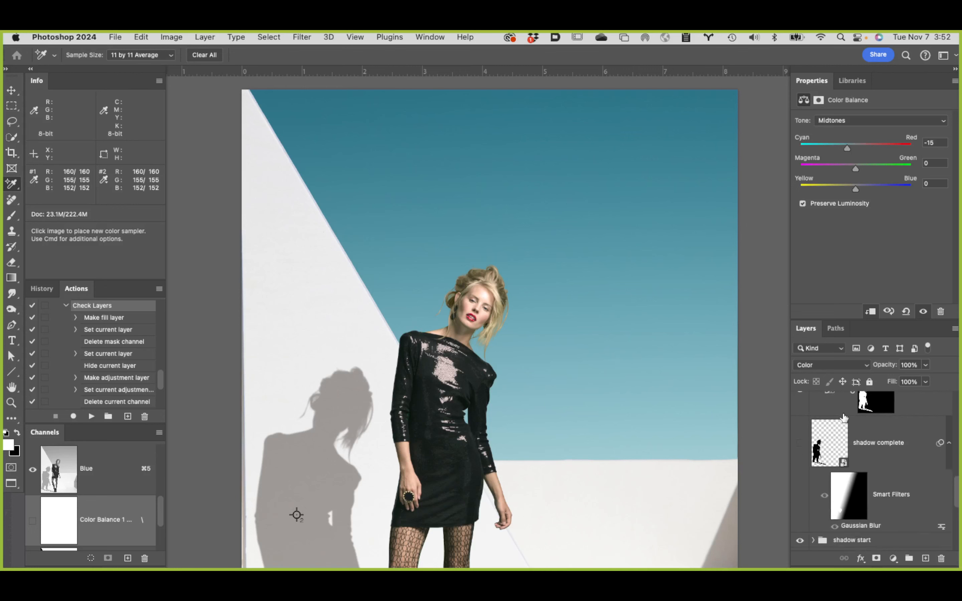
scroll(843, 417, down, 2)
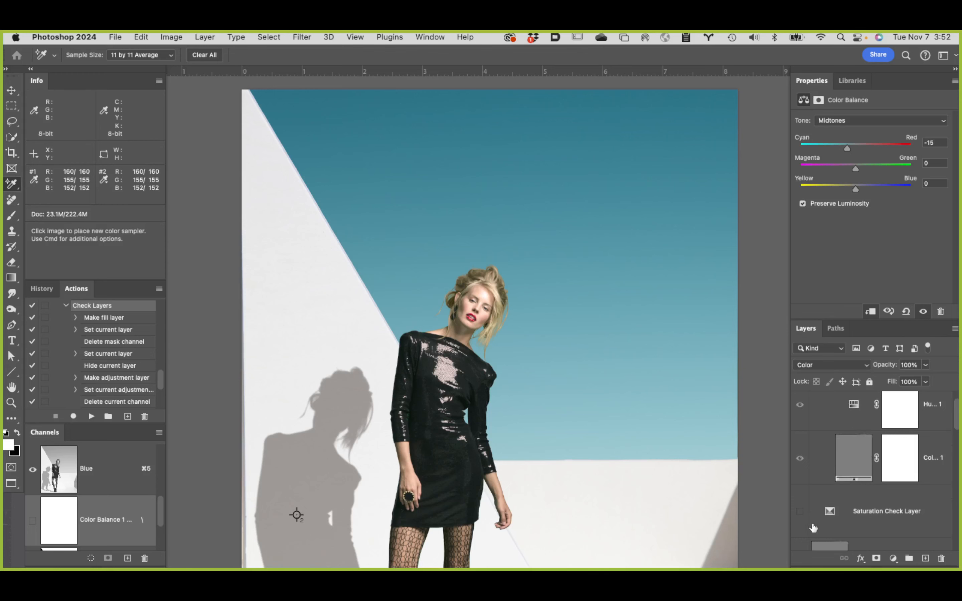
click(800, 512)
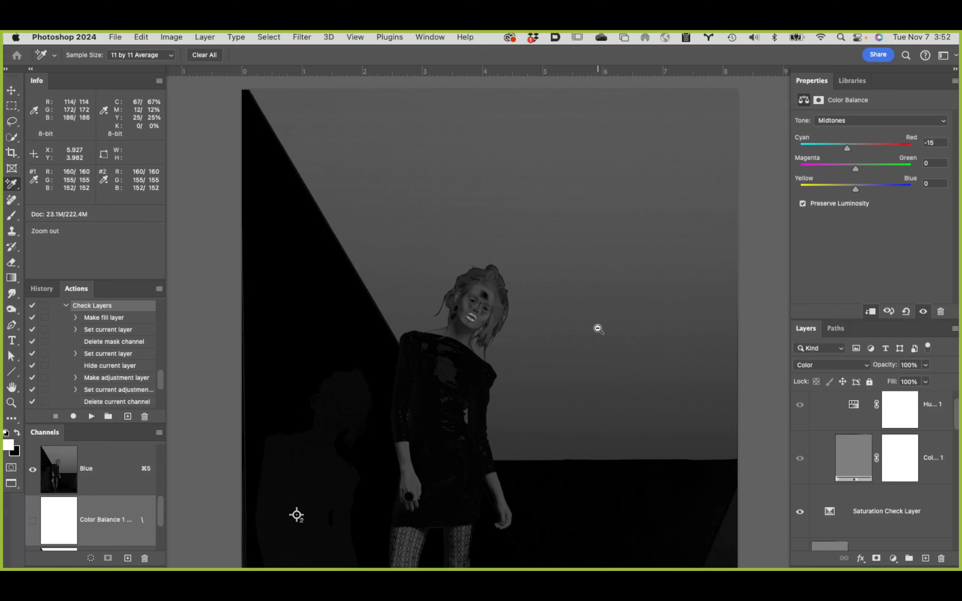
Step: Add a Hue/Saturation adjustment clipped above the model's Color Balance layer, with its blend mode set to Saturation
scroll(597, 328, down, 1)
drag(587, 336, 563, 289)
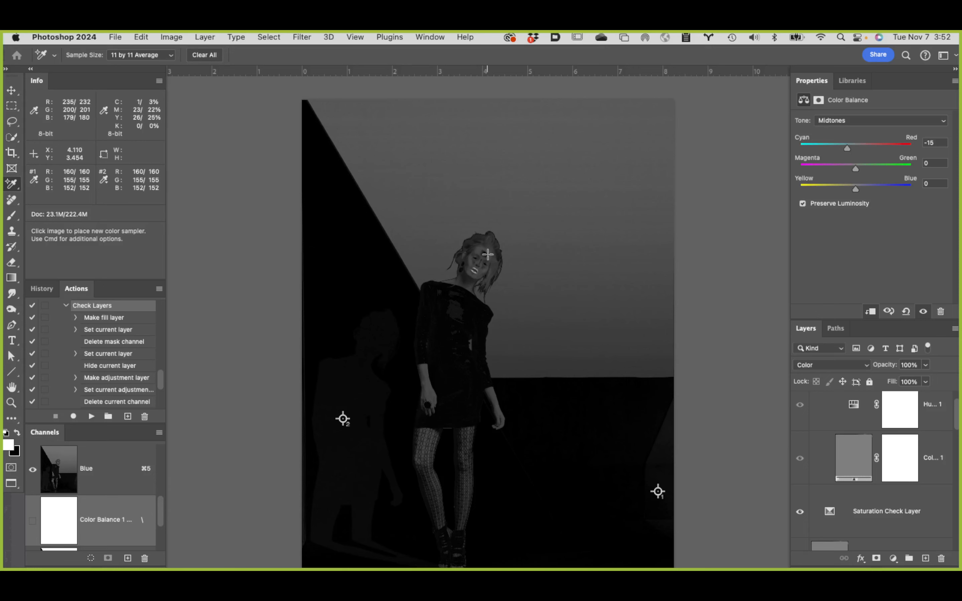
super+click(481, 271)
super+click(491, 271)
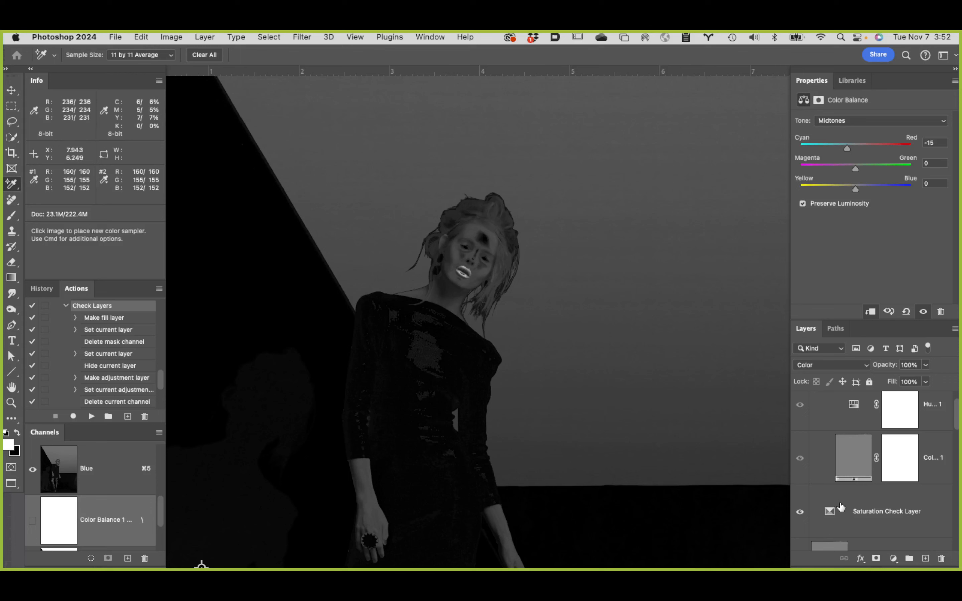
scroll(903, 528, down, 5)
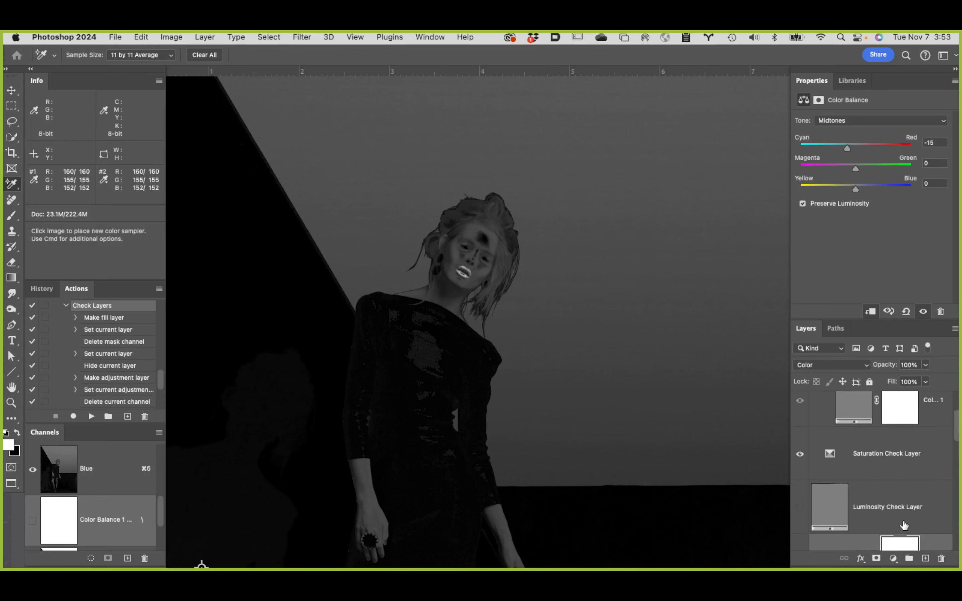
scroll(906, 520, down, 2)
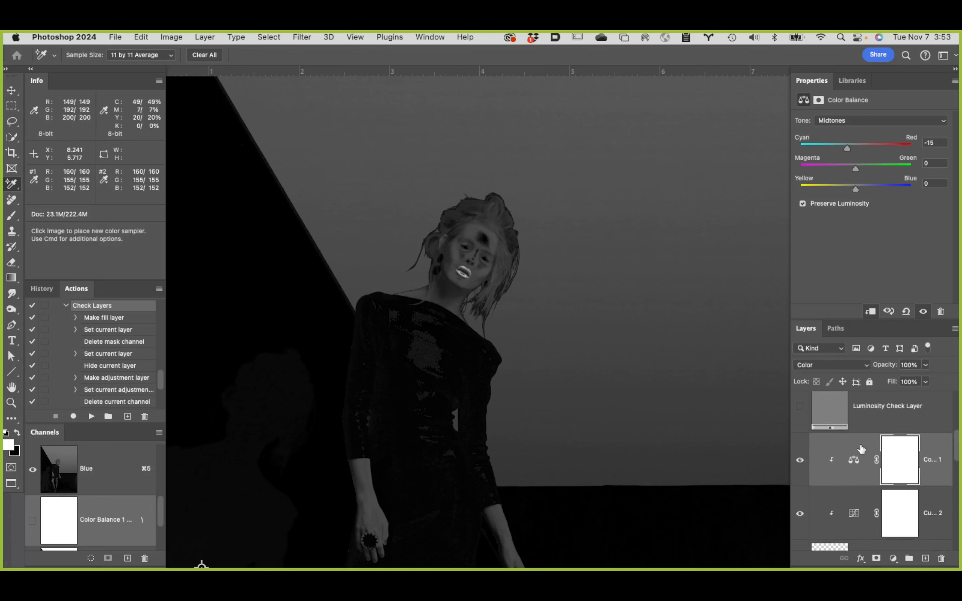
click(853, 450)
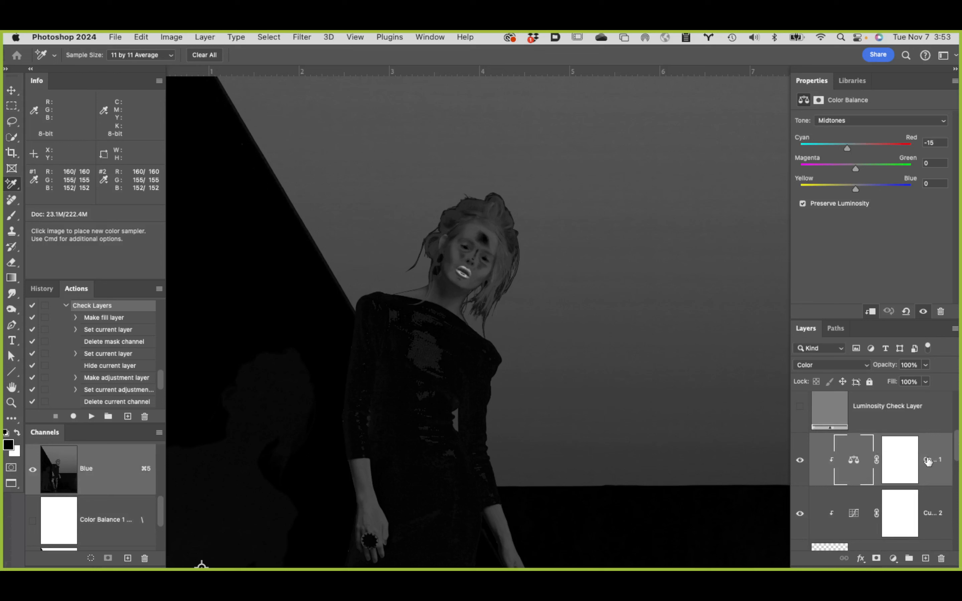
click(893, 559)
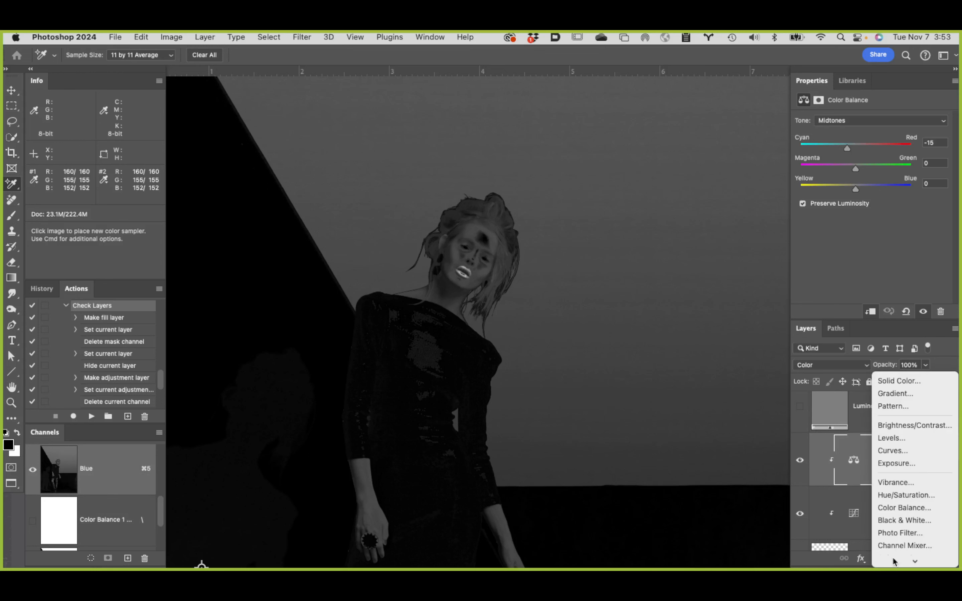
click(899, 495)
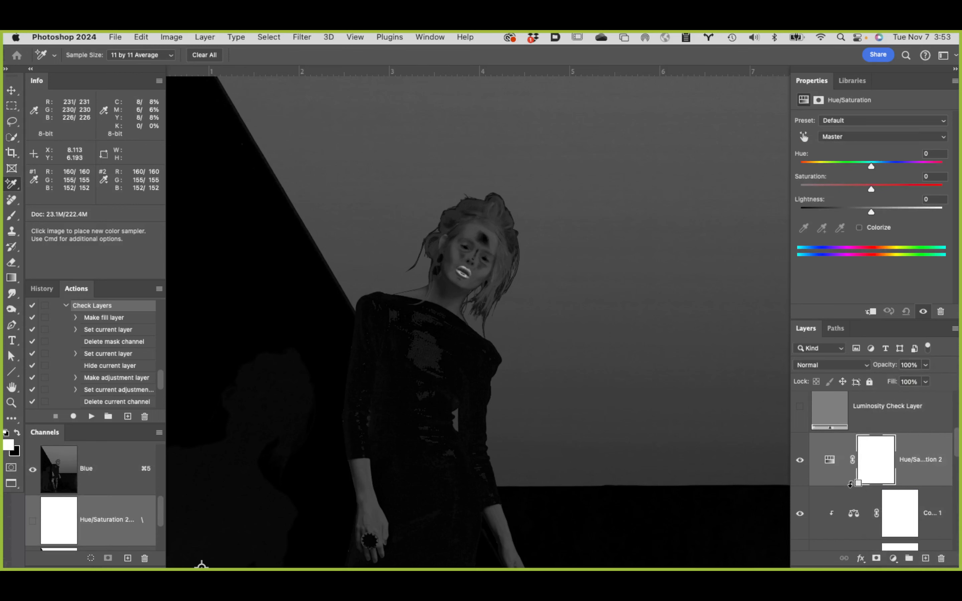
alt+click(850, 484)
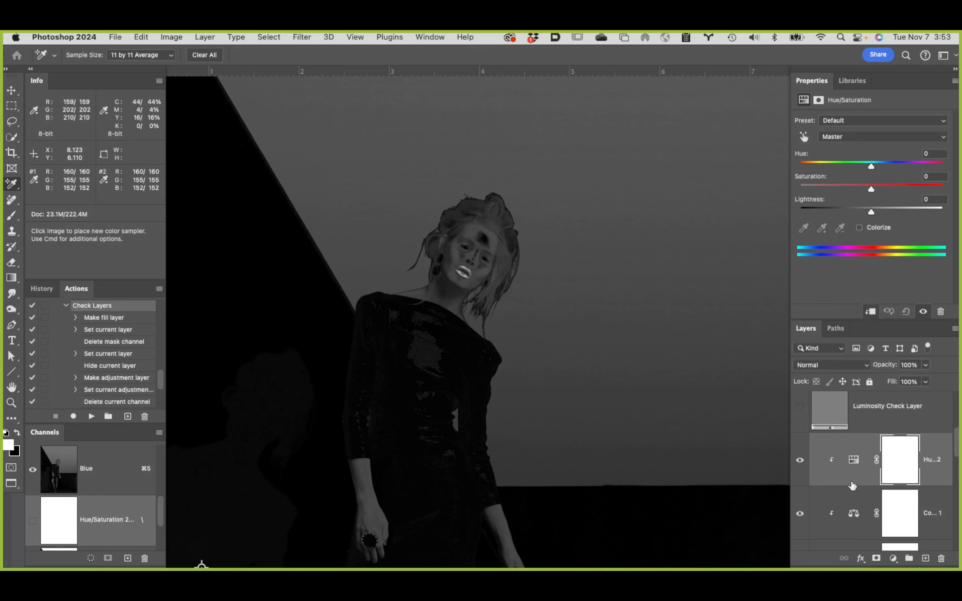
click(845, 368)
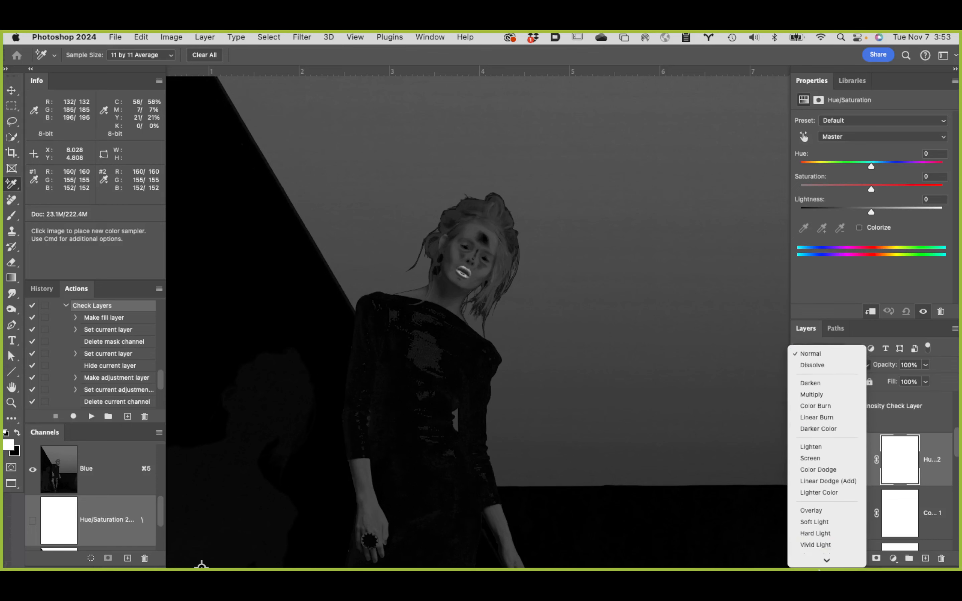
click(814, 536)
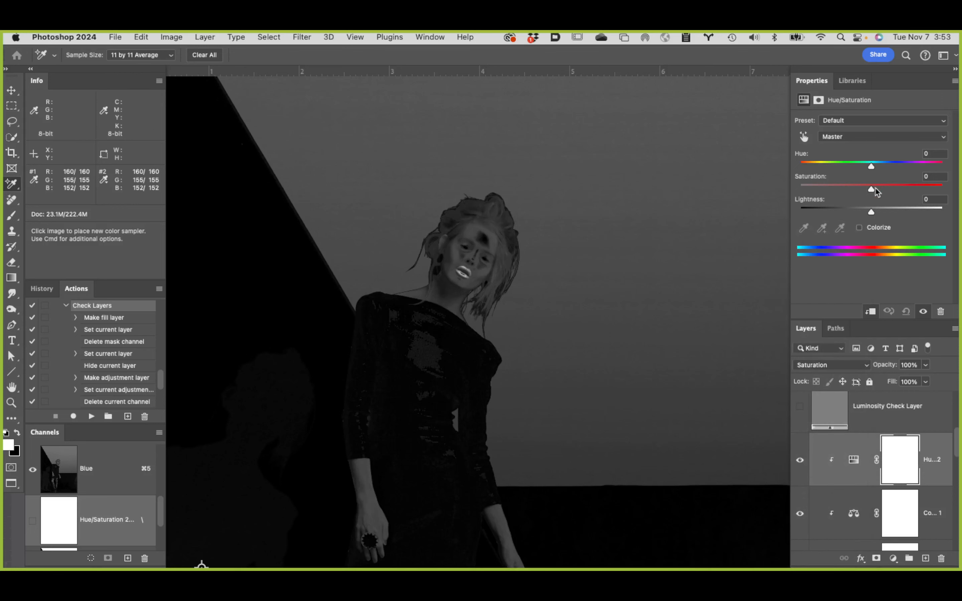
Step: Set the clipped Hue/Saturation adjustment's Saturation to +9, judging the model's tone against the saturation check
drag(871, 190, 887, 190)
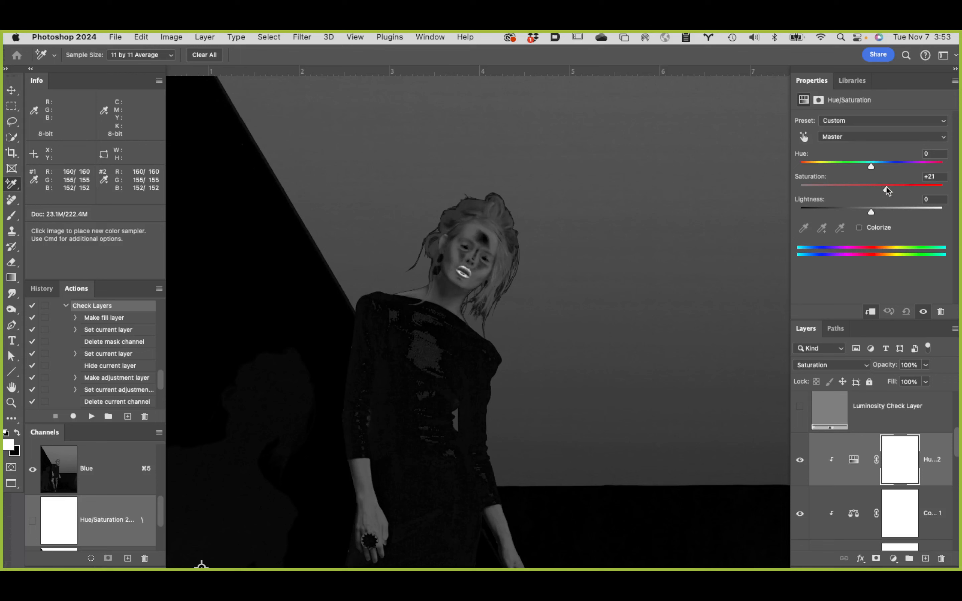
drag(887, 190, 865, 190)
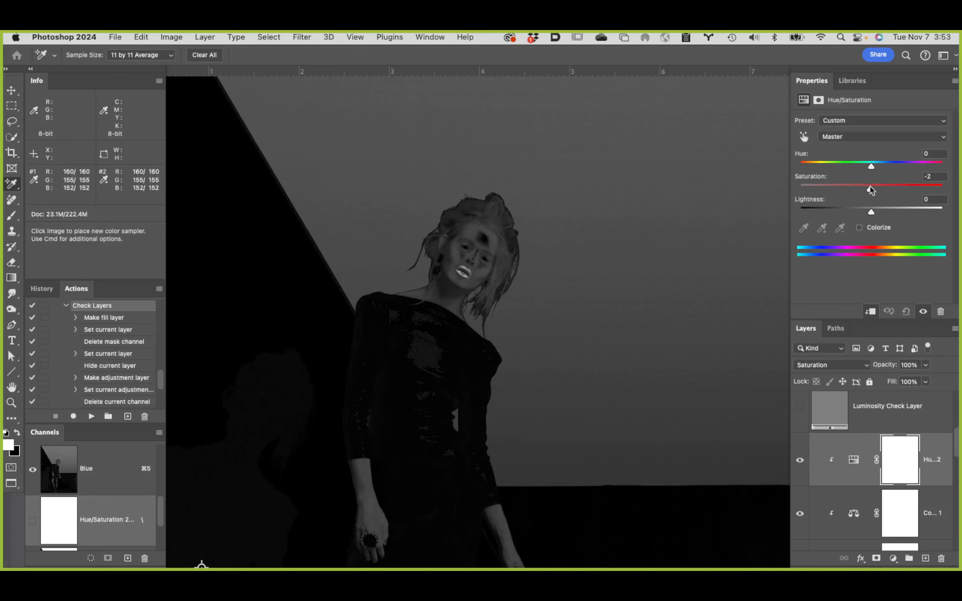
drag(873, 191, 876, 191)
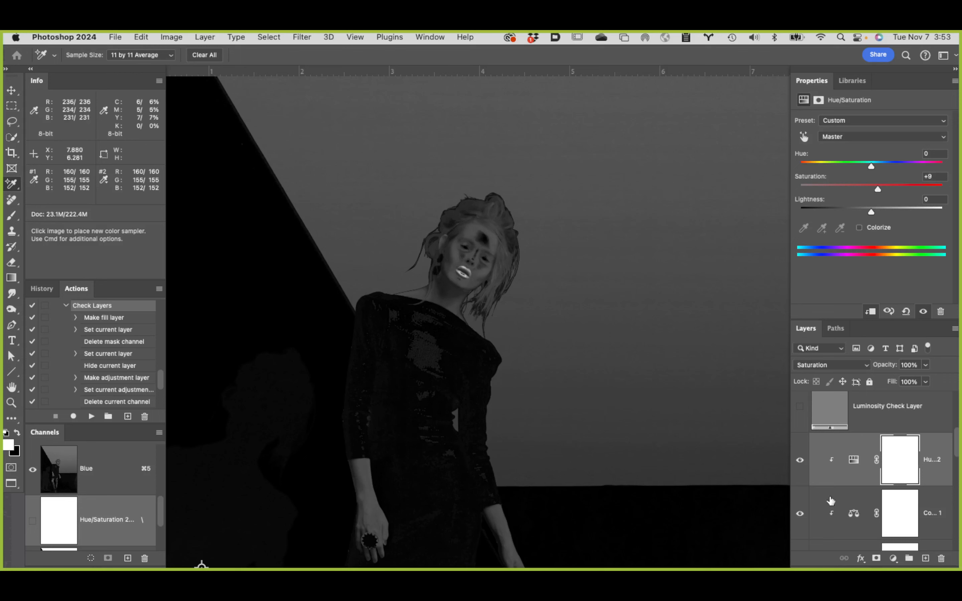
Step: Hide the Saturation Check Layer and compare the model with and without the clipped Hue/Saturation adjustment, leaving the adjustment off
scroll(830, 499, up, 3)
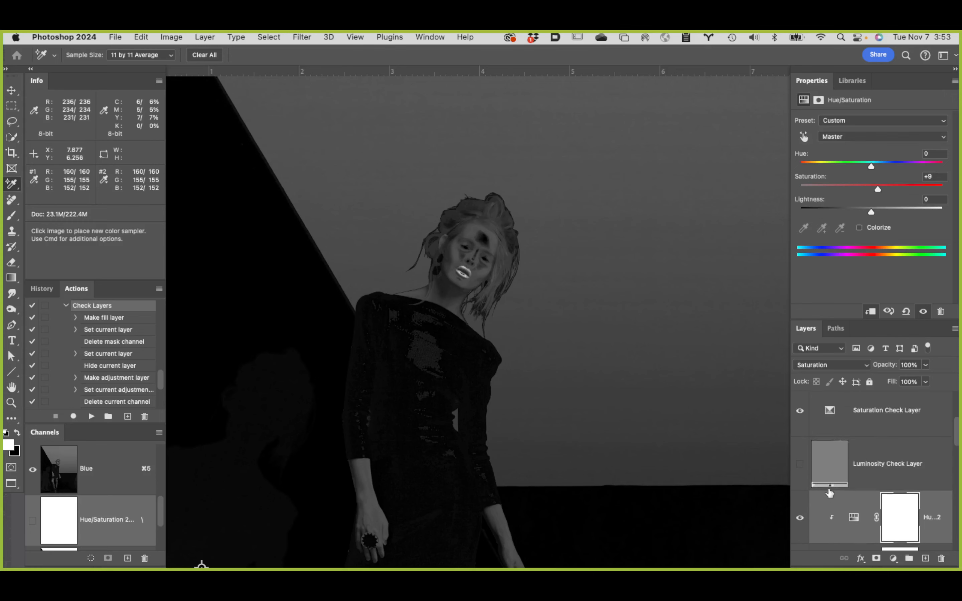
click(800, 411)
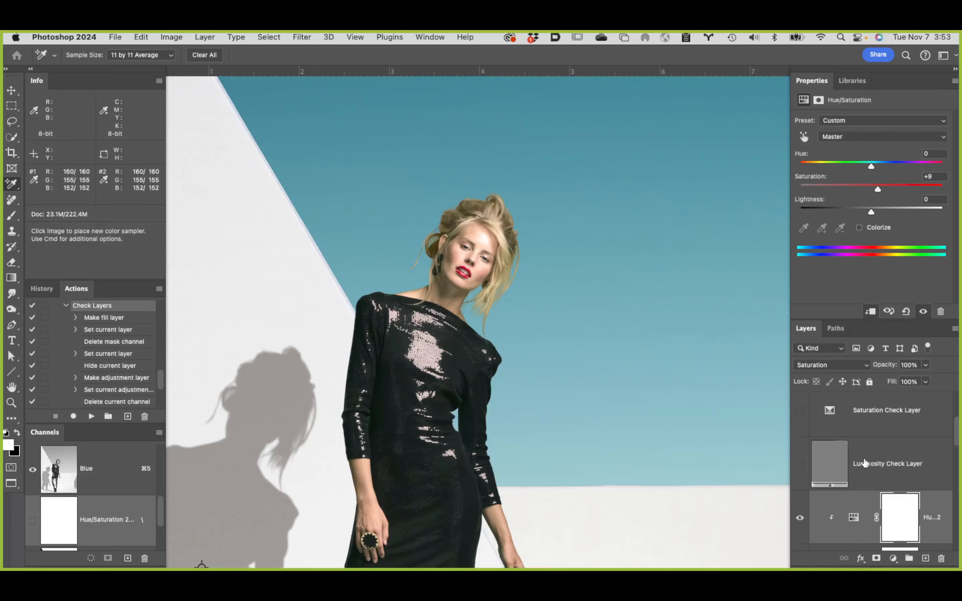
scroll(860, 462, down, 3)
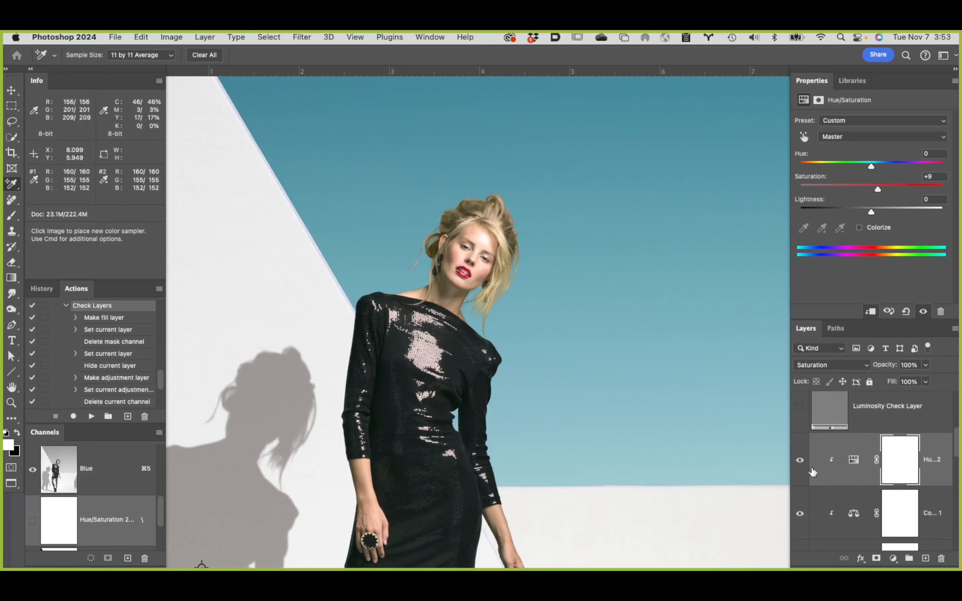
click(800, 461)
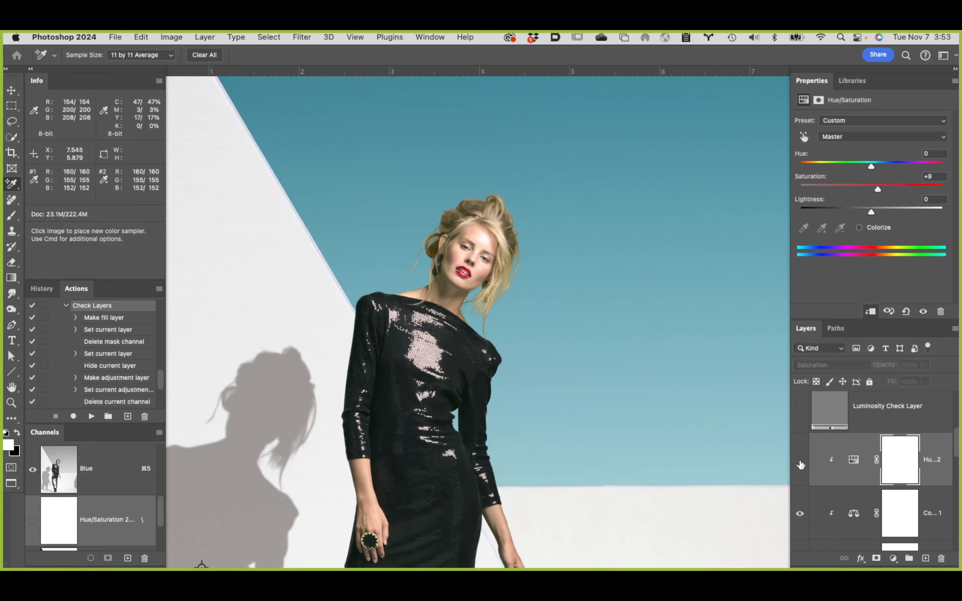
click(800, 461)
click(800, 461)
click(800, 462)
click(800, 461)
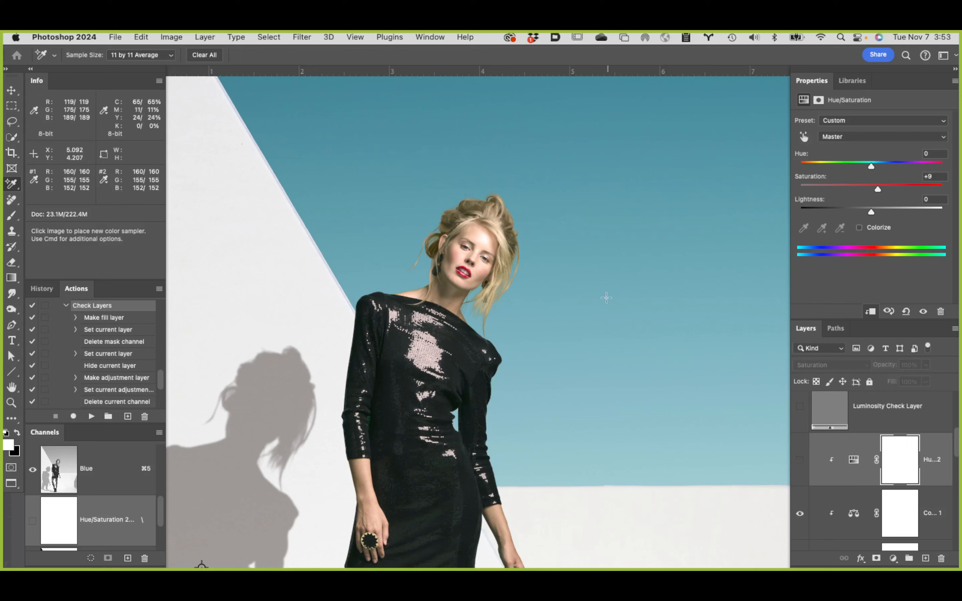
Step: Fit the whole composite in view and show the wall retouching layer above the background photo
click(14, 386)
double_click(15, 388)
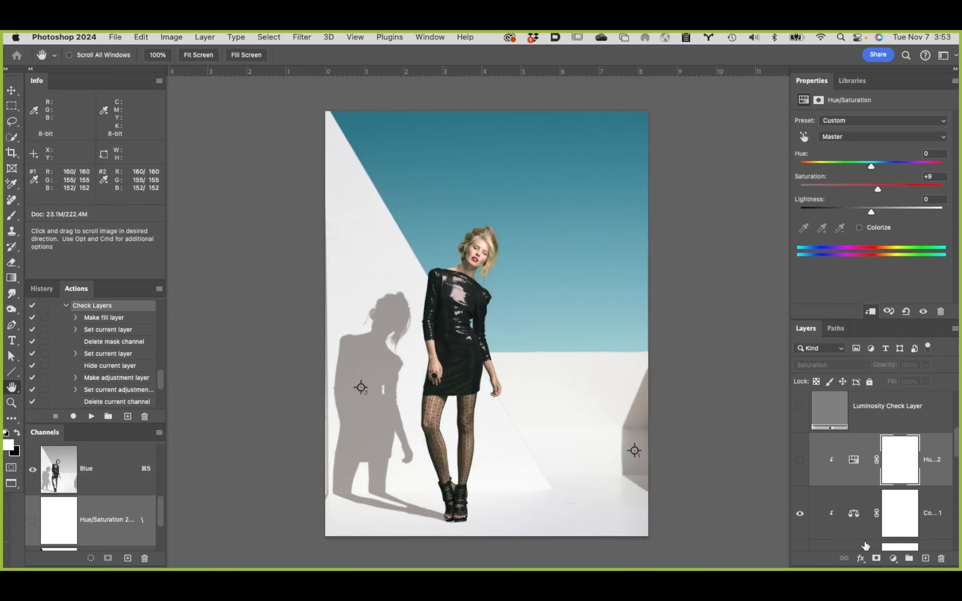
scroll(865, 545, down, 5)
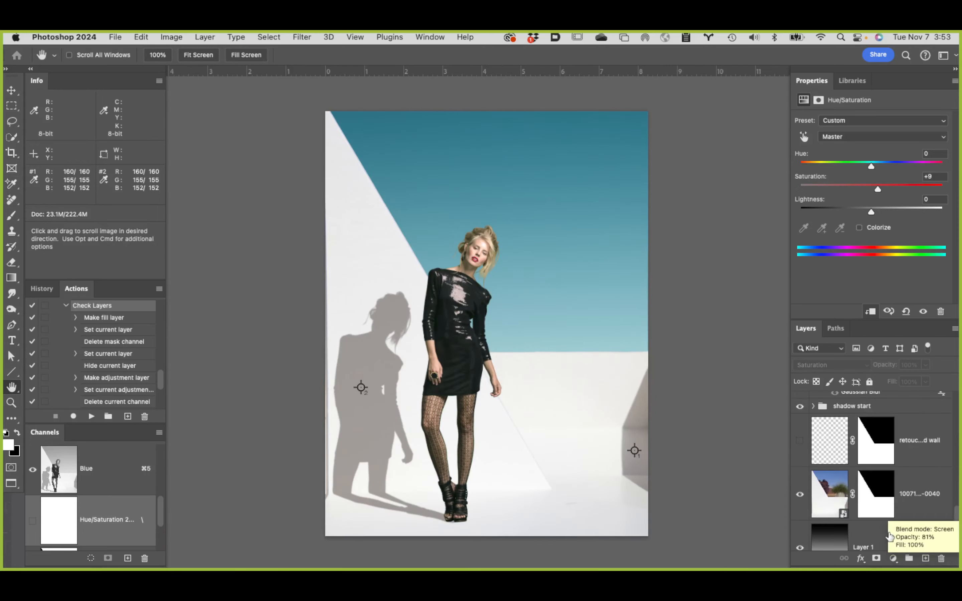
click(800, 441)
scroll(696, 455, up, 10)
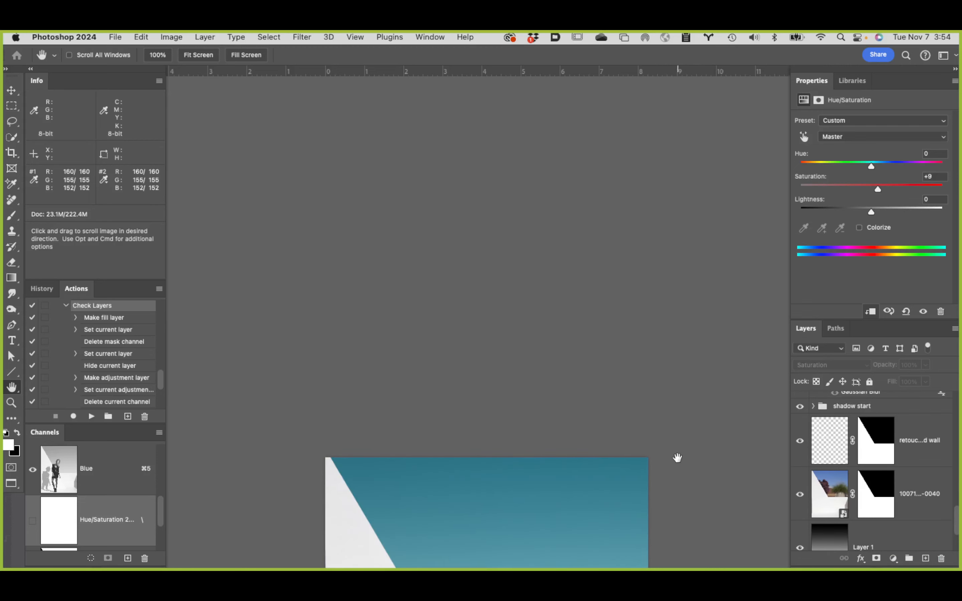
scroll(684, 454, down, 10)
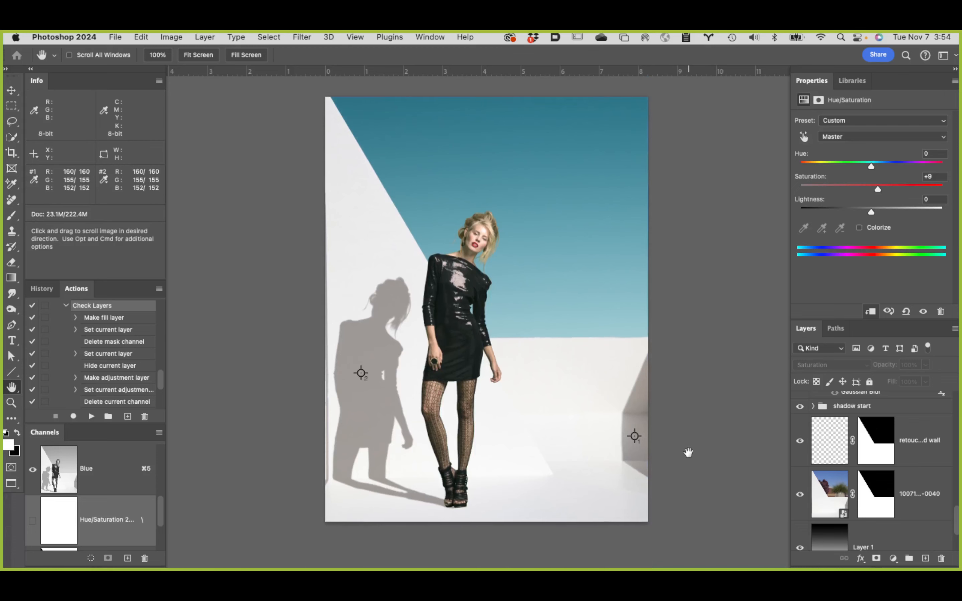
scroll(688, 452, up, 1)
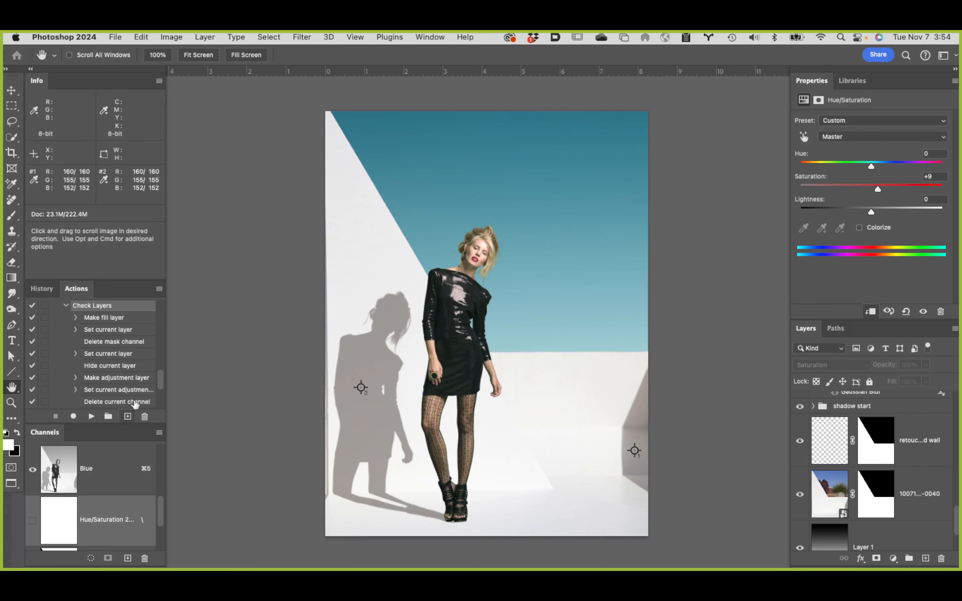
Step: Create a history snapshot of the full document named "final"
click(42, 288)
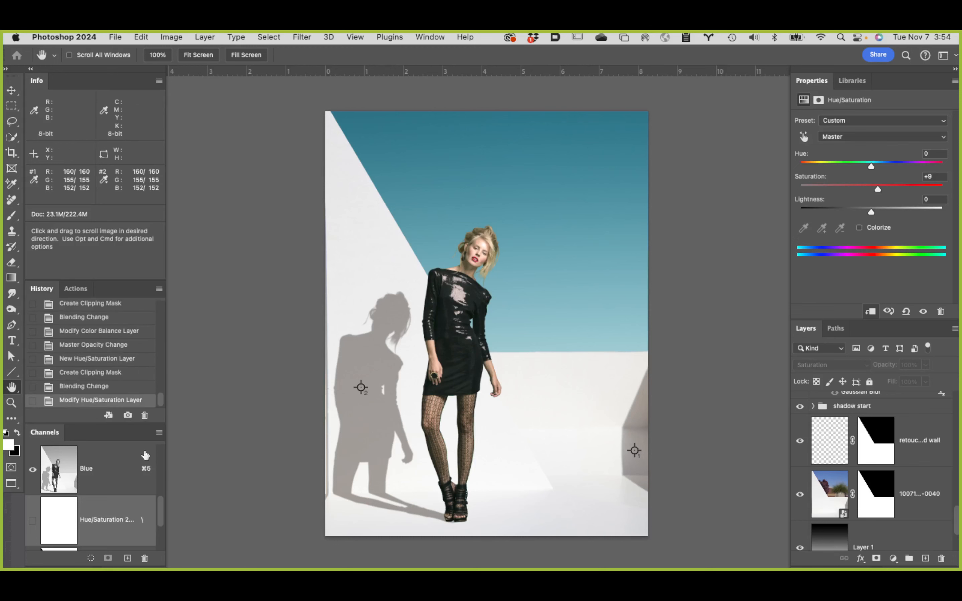
click(128, 416)
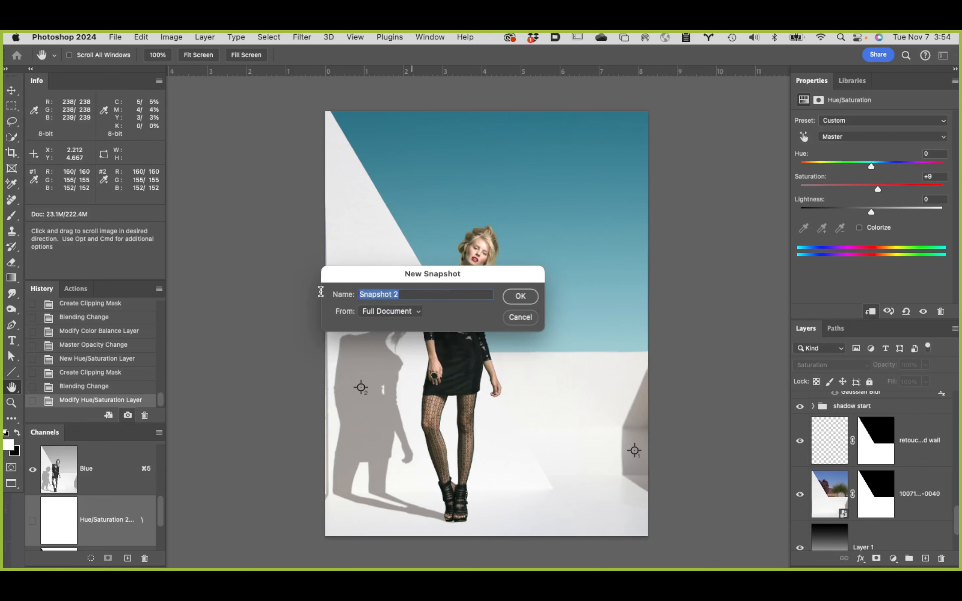
text(final)
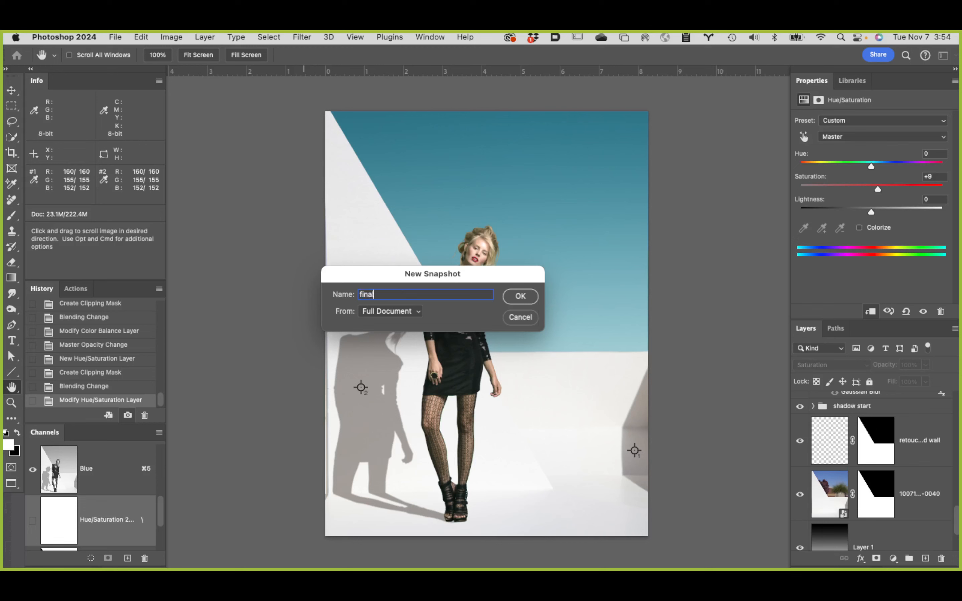
key(Return)
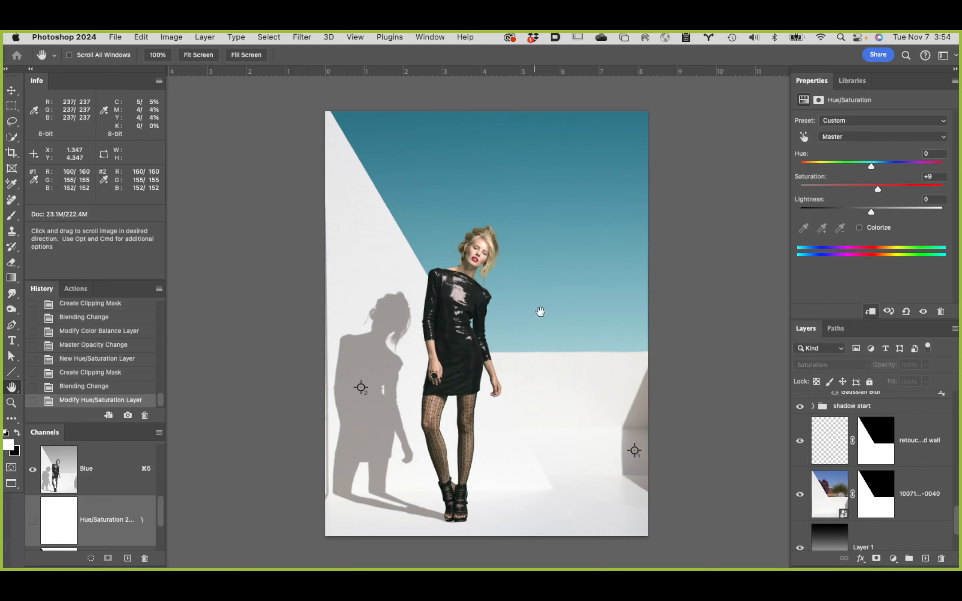
Step: Compare the model with the clipped Hue/Saturation and Color Balance adjustments on and off, leaving both visible
scroll(903, 504, up, 5)
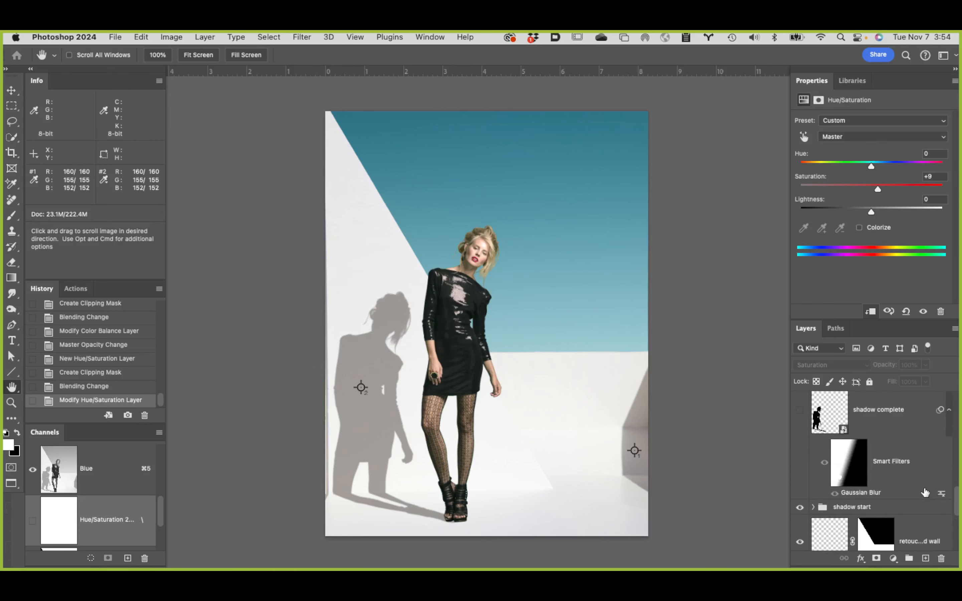
scroll(923, 493, down, 5)
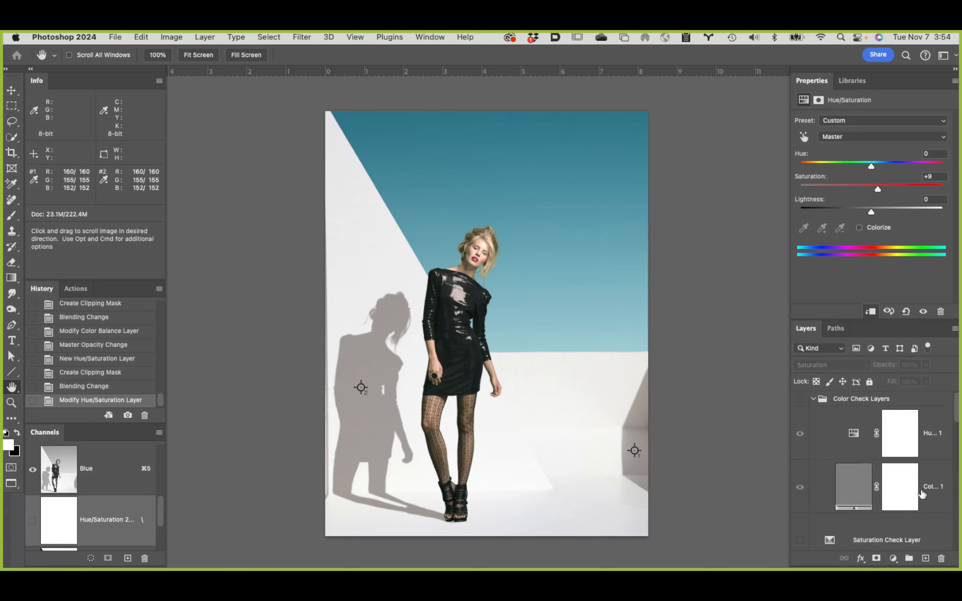
scroll(819, 482, down, 4)
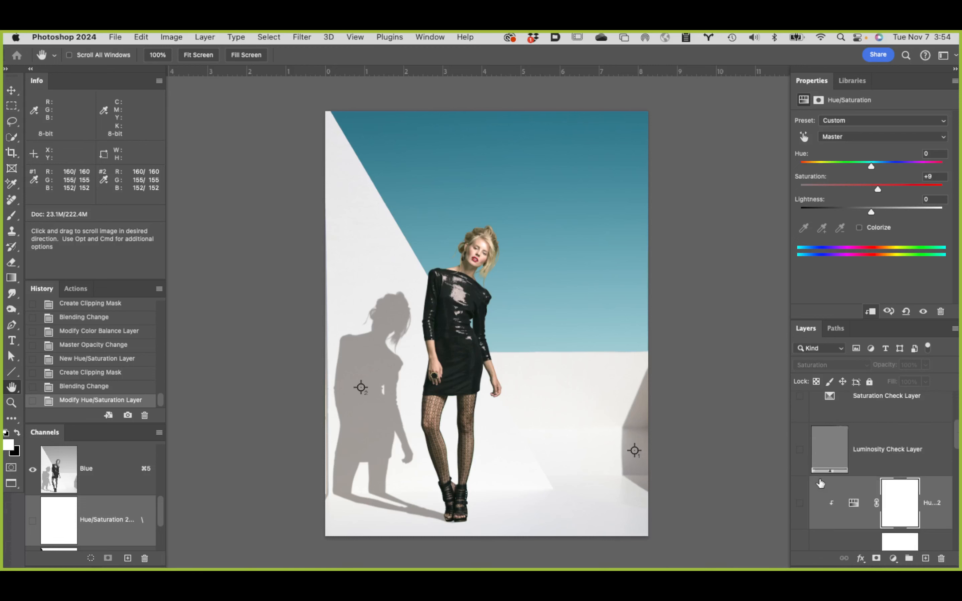
scroll(820, 486, down, 2)
click(800, 475)
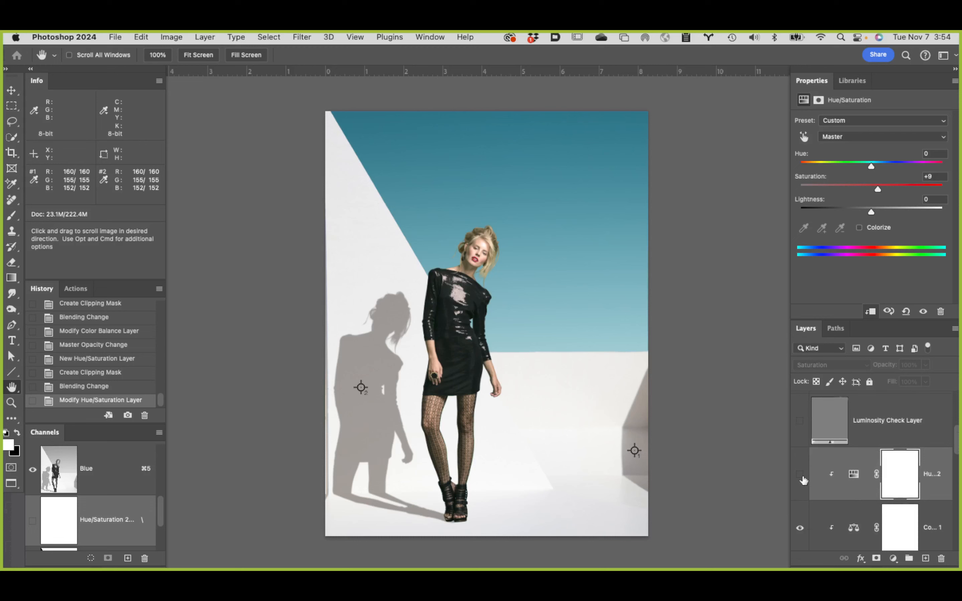
click(800, 475)
click(799, 530)
click(799, 474)
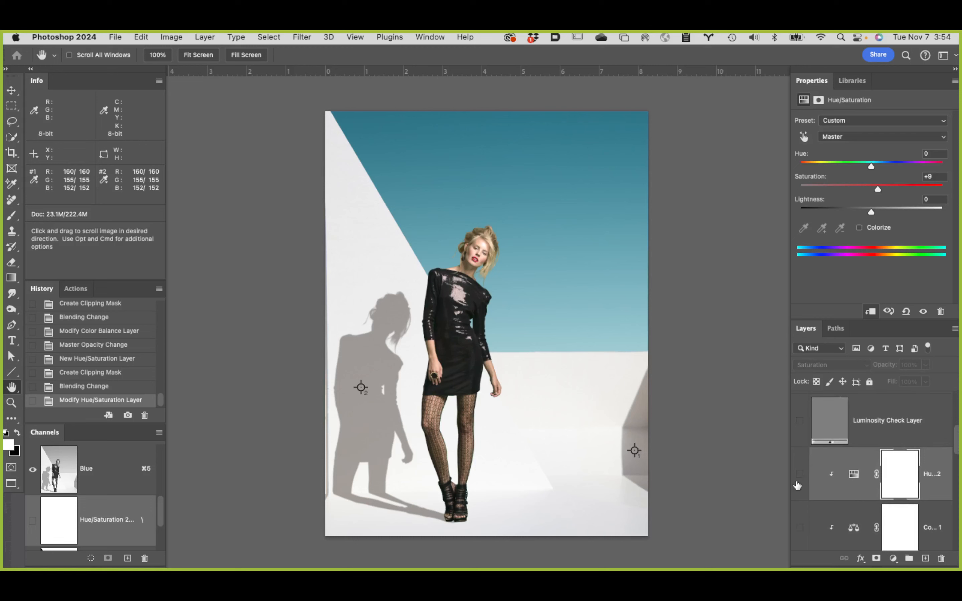
click(801, 527)
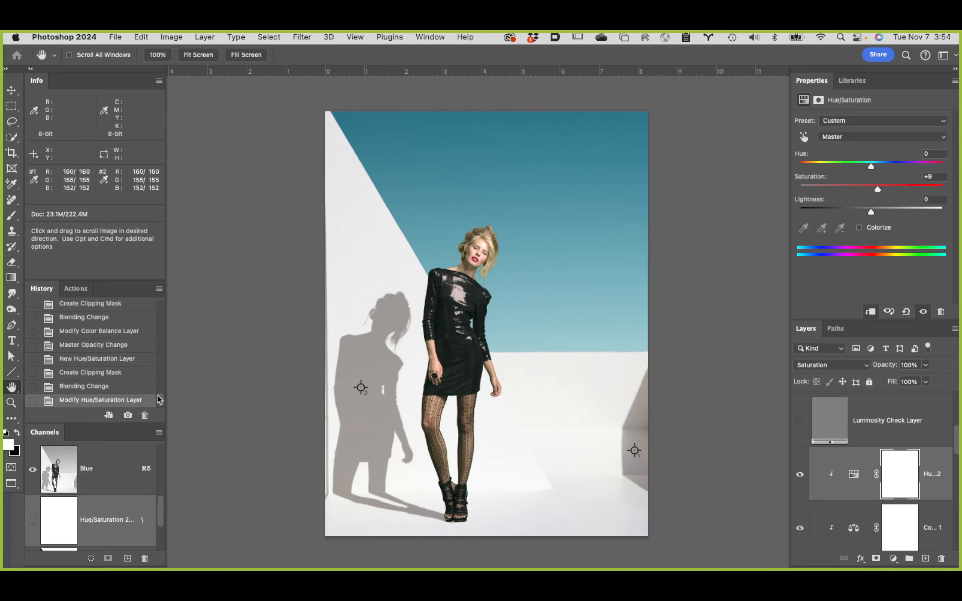
Step: Delete the "final" snapshot from the document's history
scroll(159, 400, up, 10)
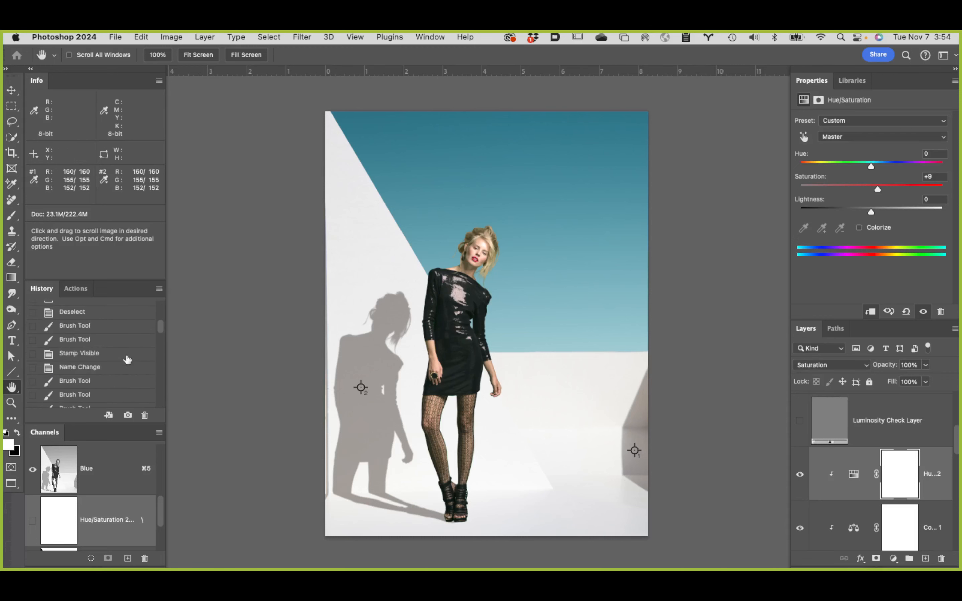
scroll(128, 359, up, 5)
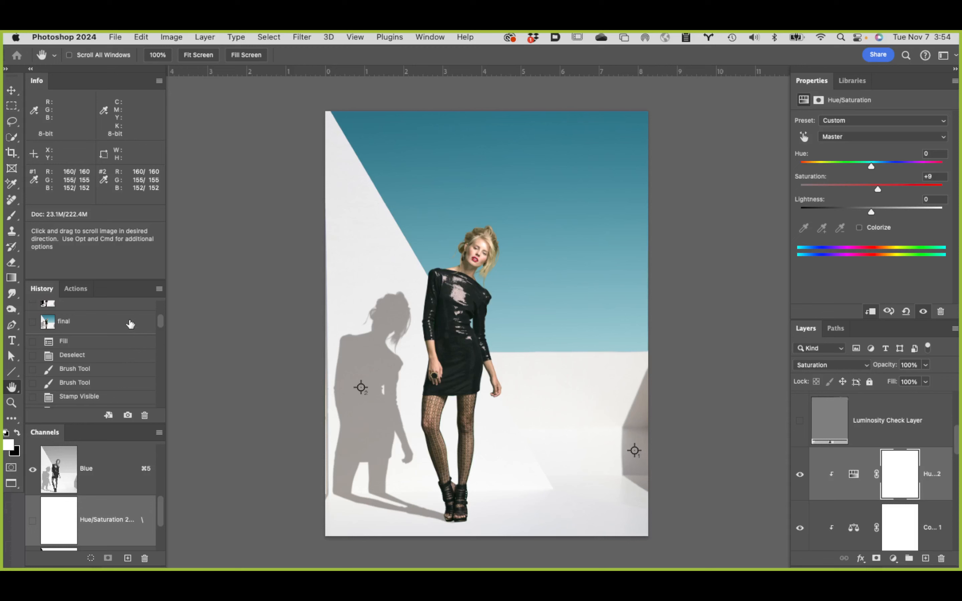
drag(129, 321, 144, 415)
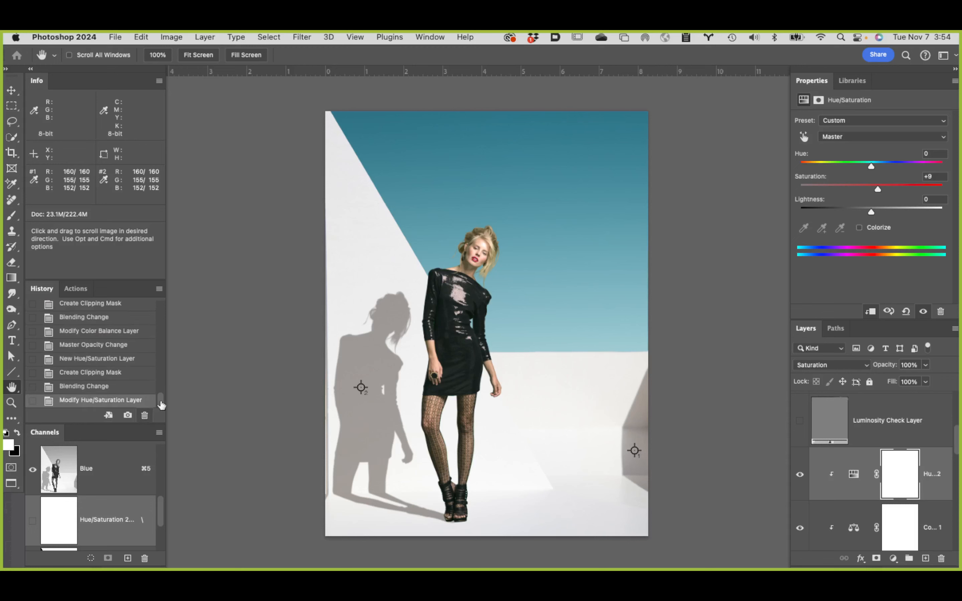
Step: Create a history snapshot of the full document named "Final"
alt+click(127, 415)
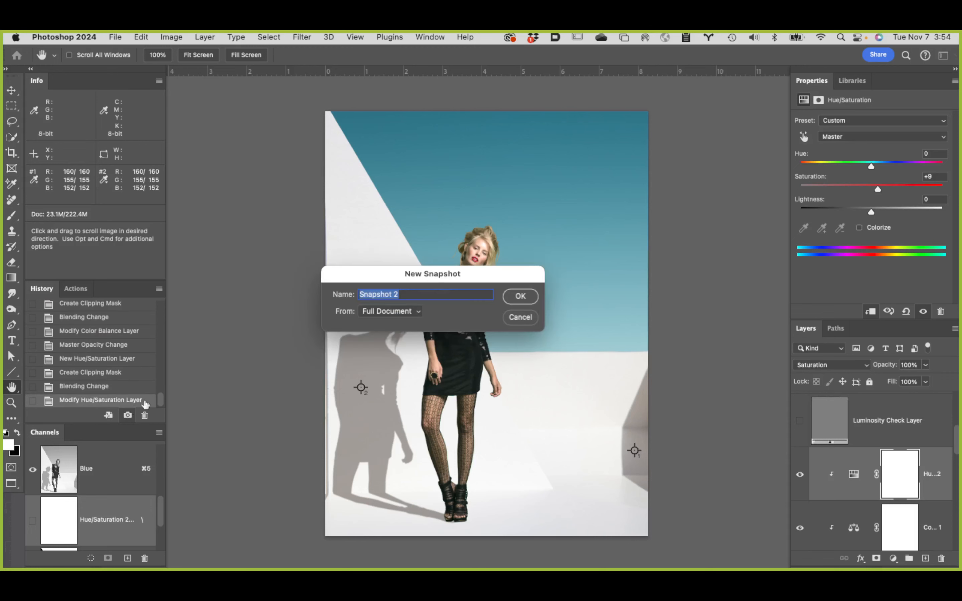
text(Final)
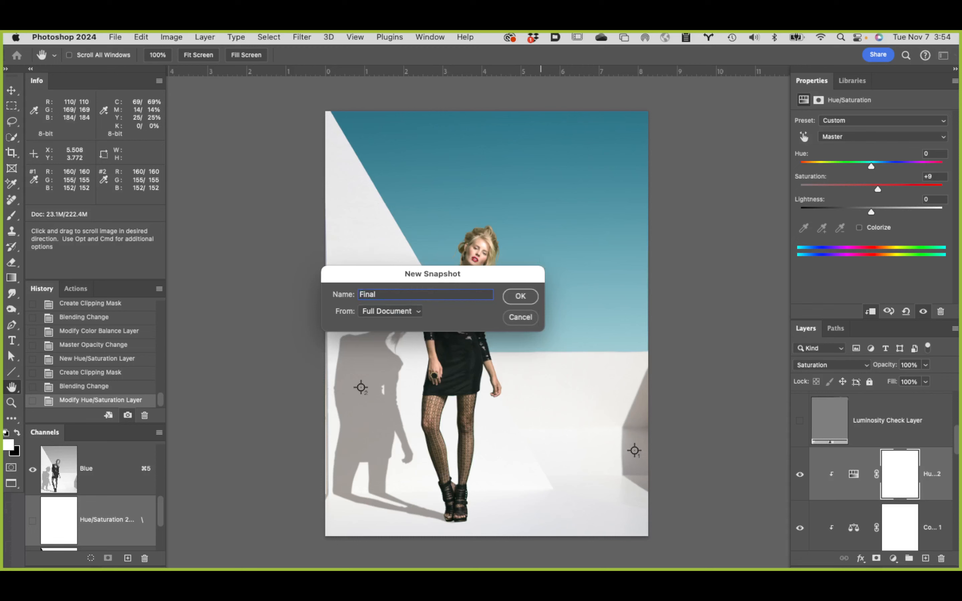
key(Return)
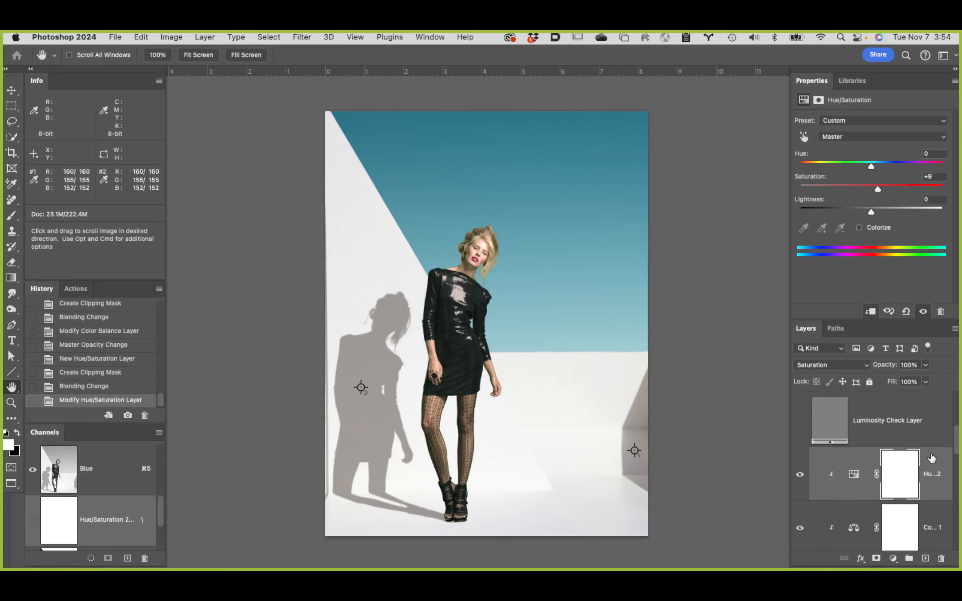
Step: Hide the model's clipped Hue/Saturation, Color Balance and Curves adjustments, and the Curves 1 layer that forms the wall shadow
drag(799, 480, 803, 513)
scroll(810, 503, down, 3)
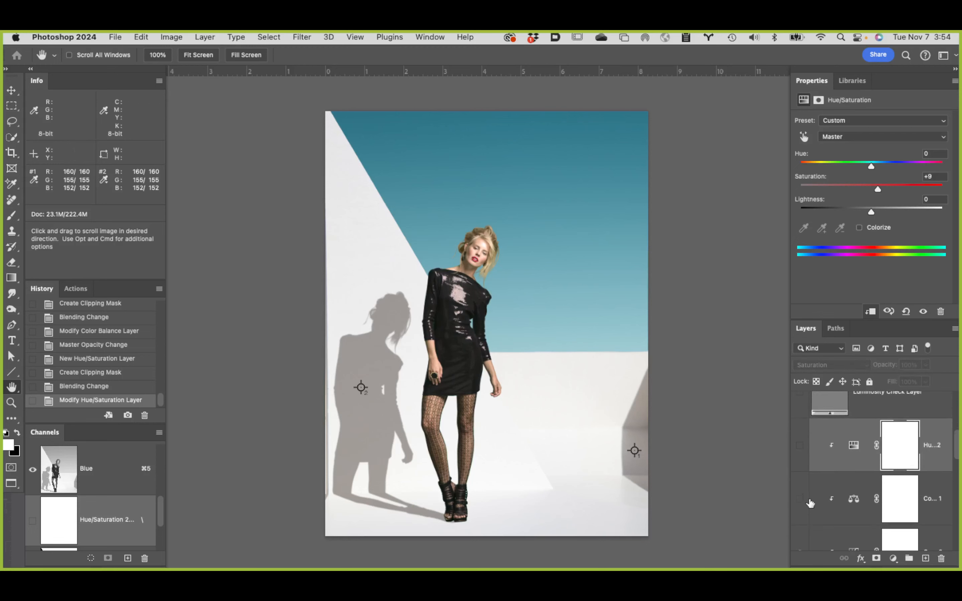
scroll(801, 512, down, 3)
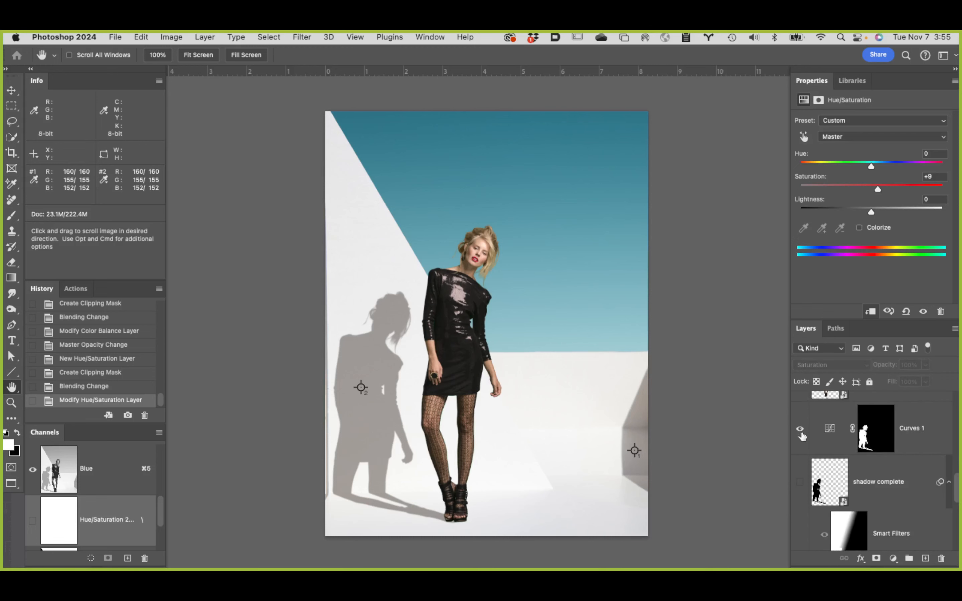
click(800, 430)
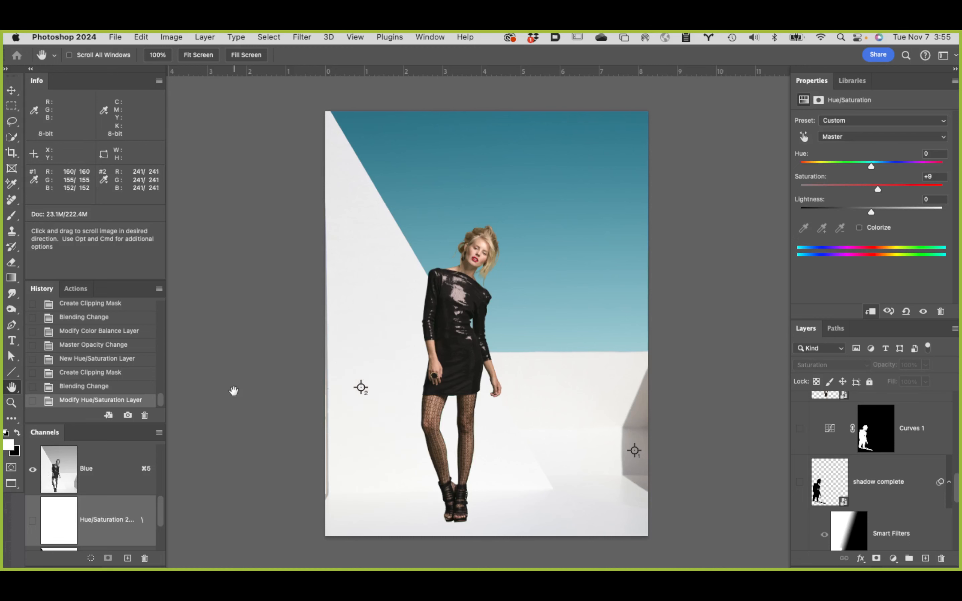
Step: Create a second full-document snapshot of the unadjusted composite, keeping the default name
click(127, 415)
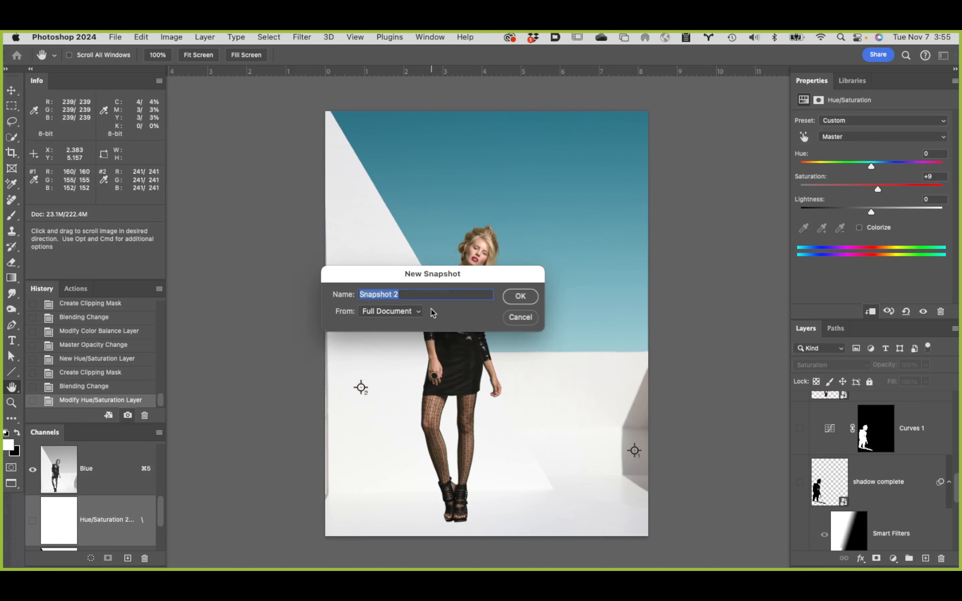
click(452, 292)
drag(452, 292, 306, 296)
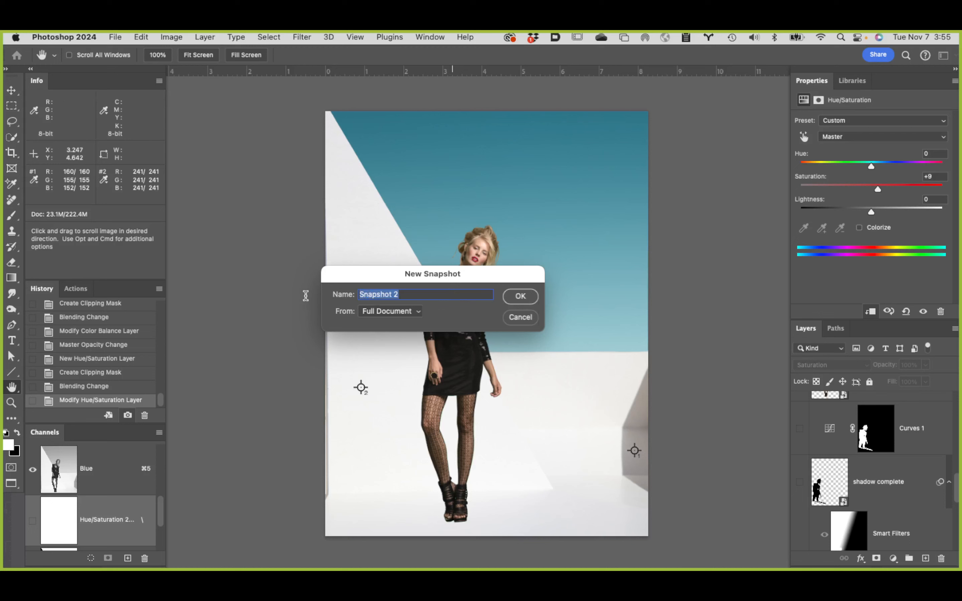
click(521, 297)
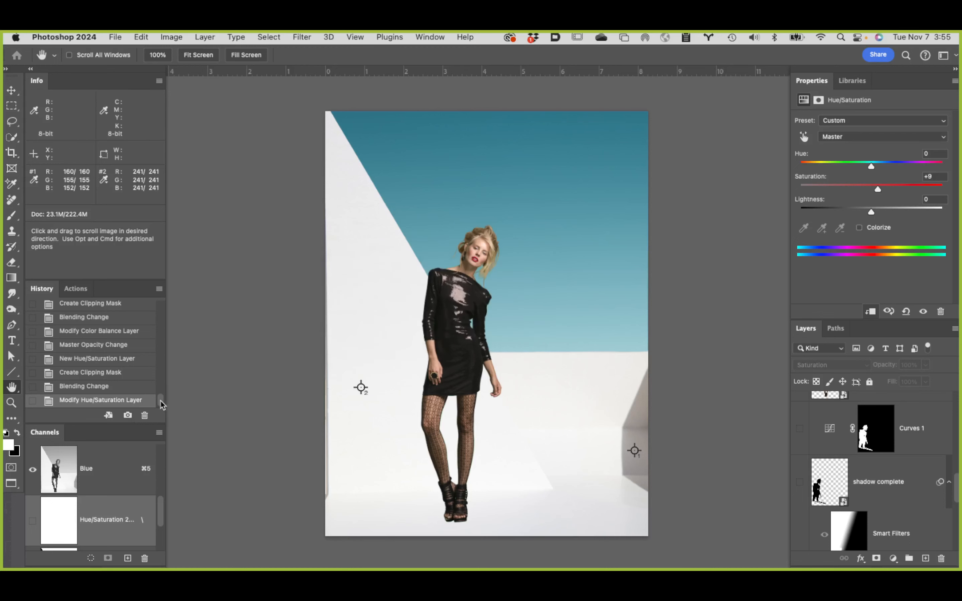
Step: Compare the Final snapshot with Snapshot 2 by switching between them, leaving Final active
drag(161, 401, 162, 316)
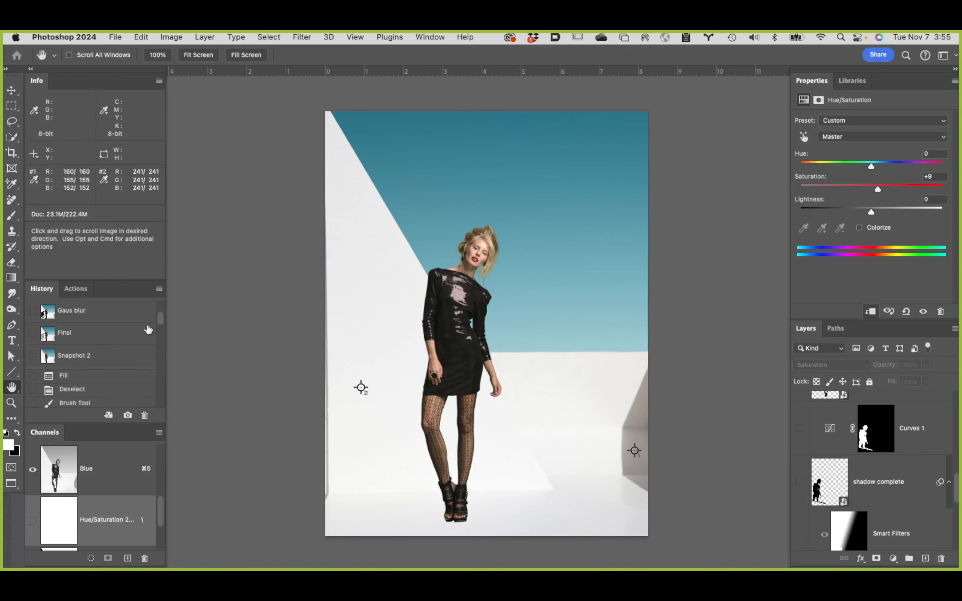
click(109, 339)
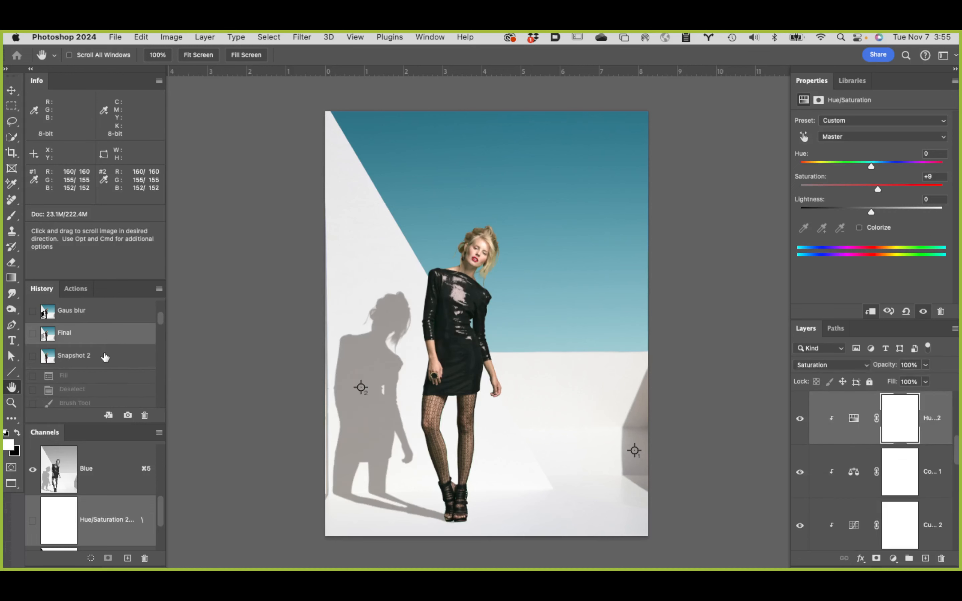
click(105, 357)
click(109, 341)
click(110, 361)
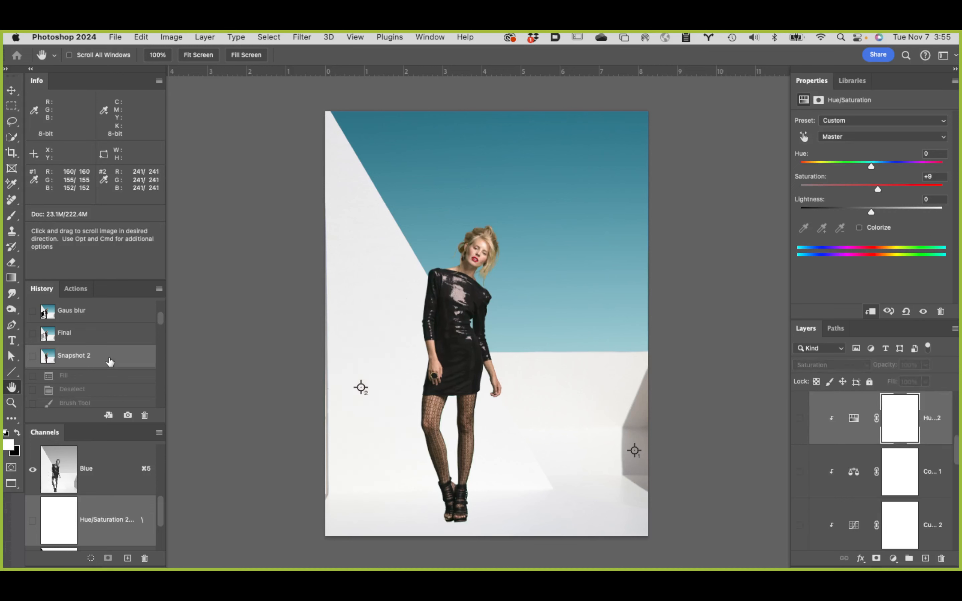
click(119, 334)
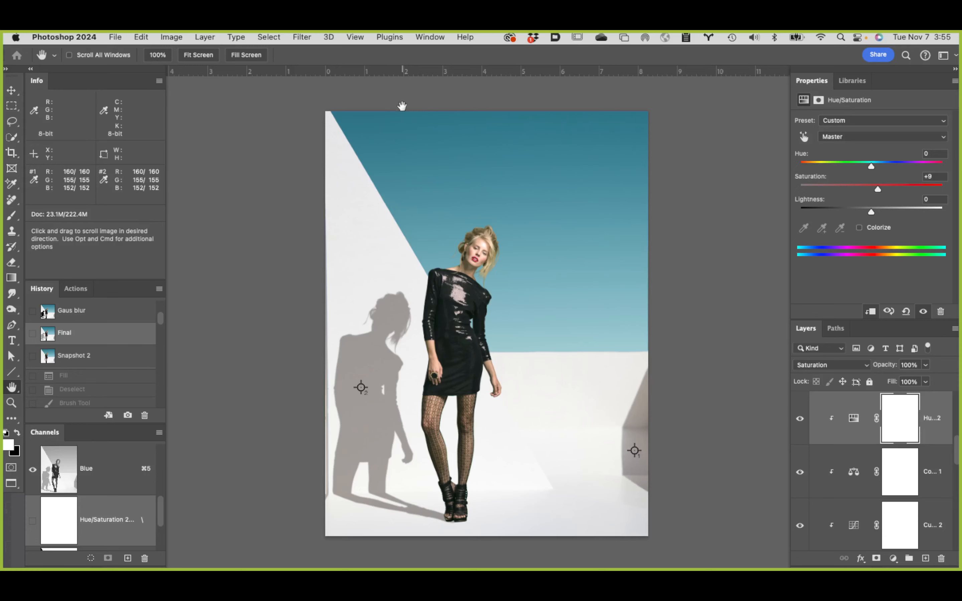
Step: Return the document to a standard floating window and close 940 copy.psd without saving the changes
key(f)
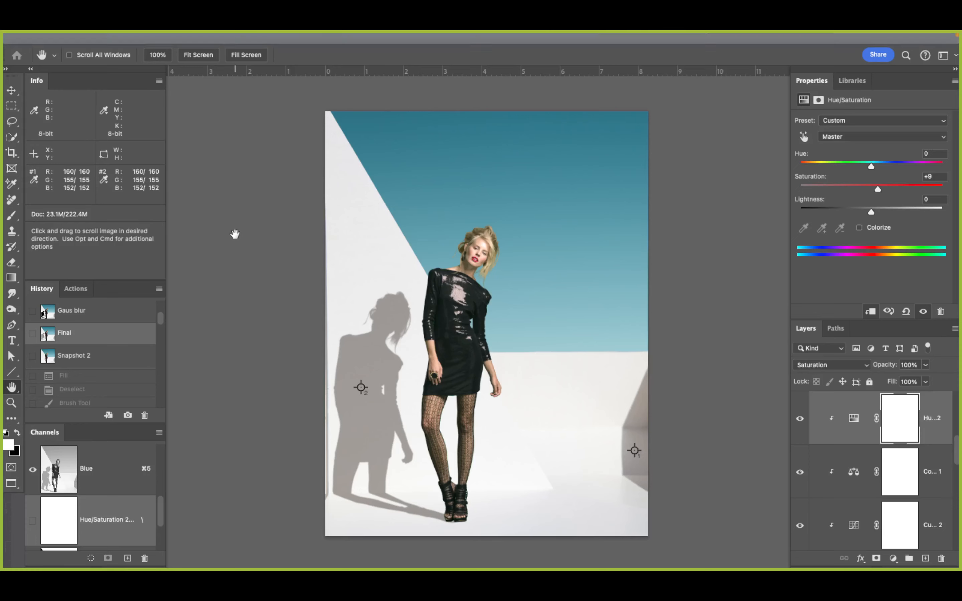
key(f)
key(f)
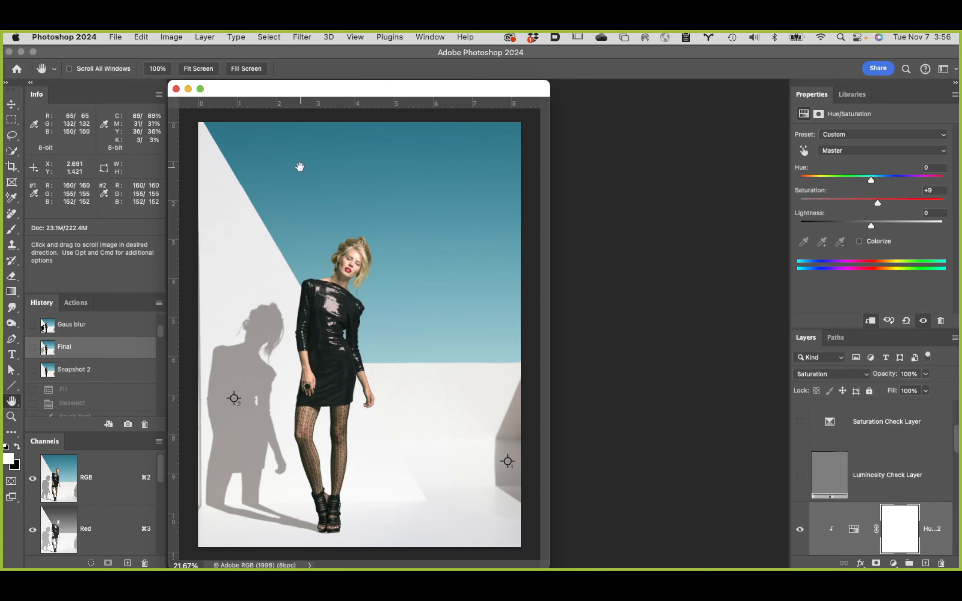
click(175, 90)
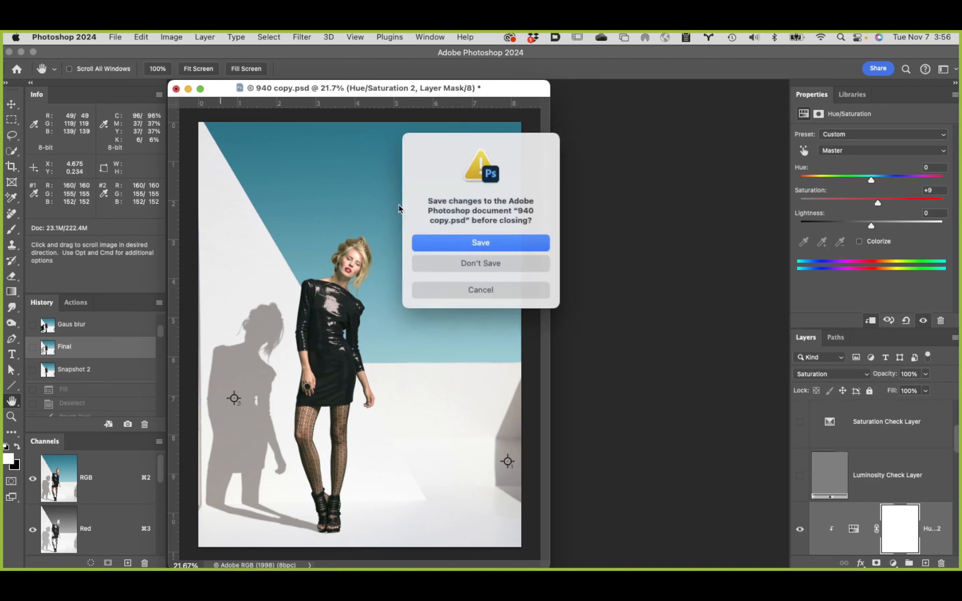
click(511, 260)
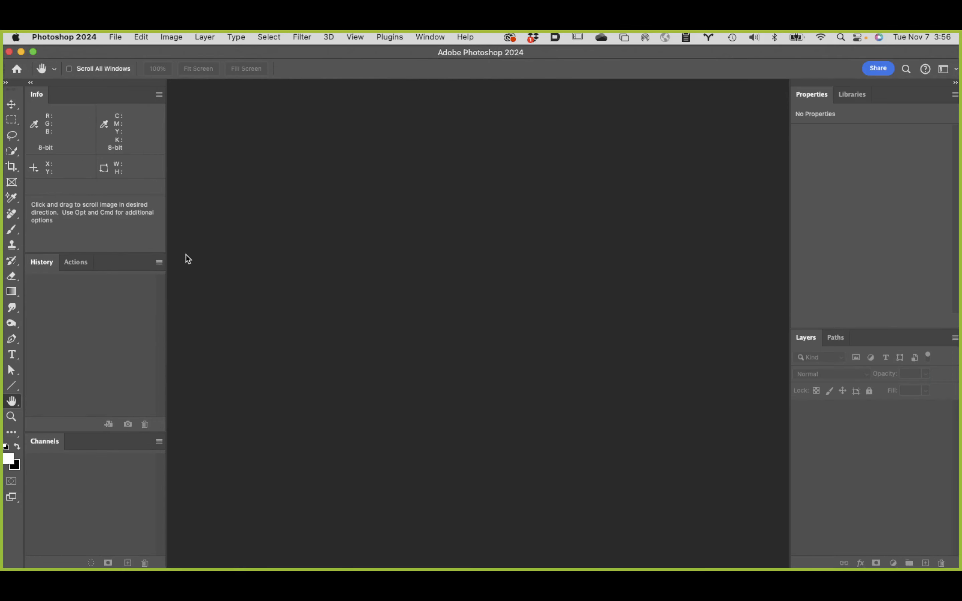
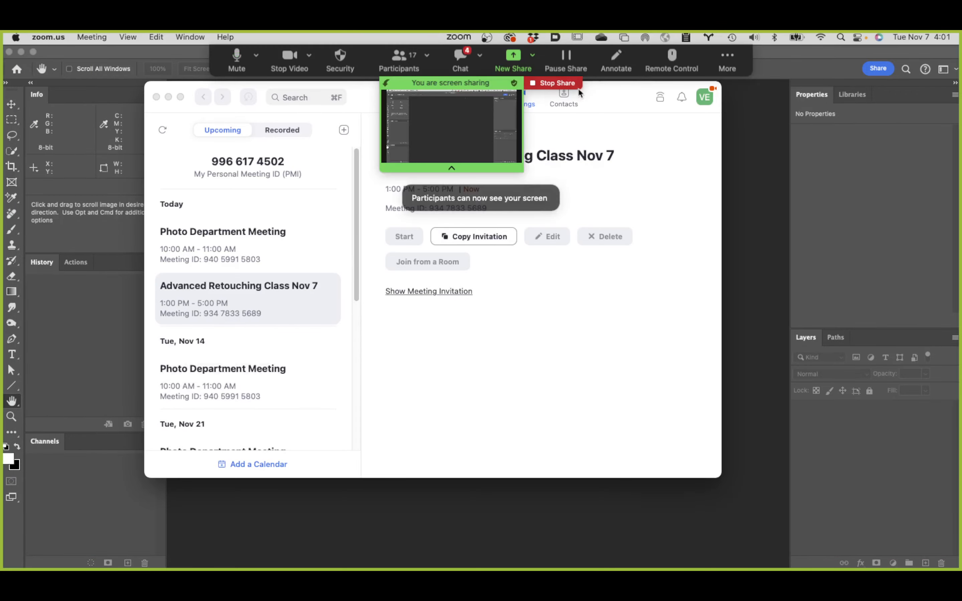
Step: Hide the floating meeting controls of the Zoom screen share and switch to Photoshop
click(727, 59)
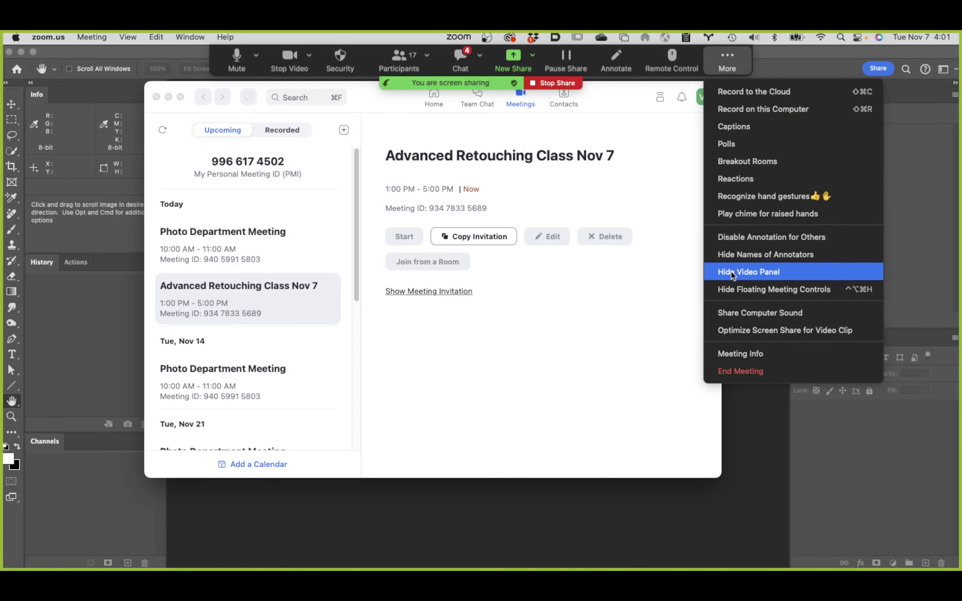
click(736, 288)
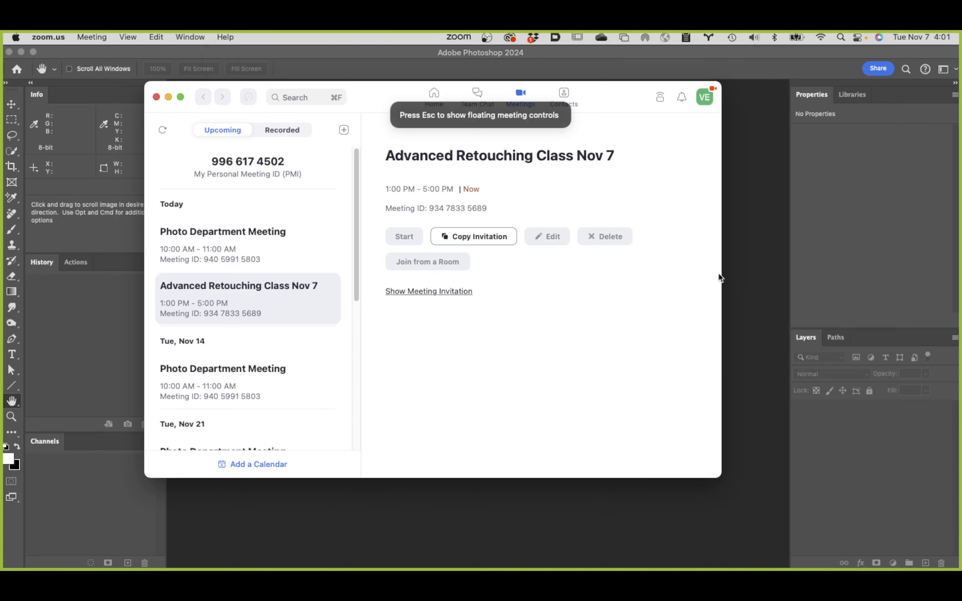
click(762, 236)
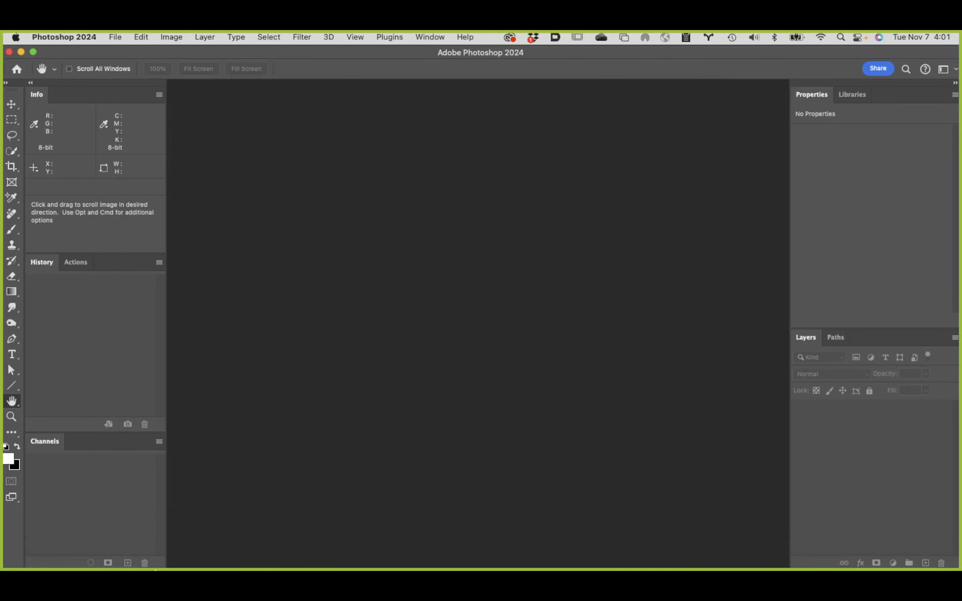
Step: Switch to Google Chrome and open the bookmarked PiXimperfect YouTube channel
mouse_move(165, 568)
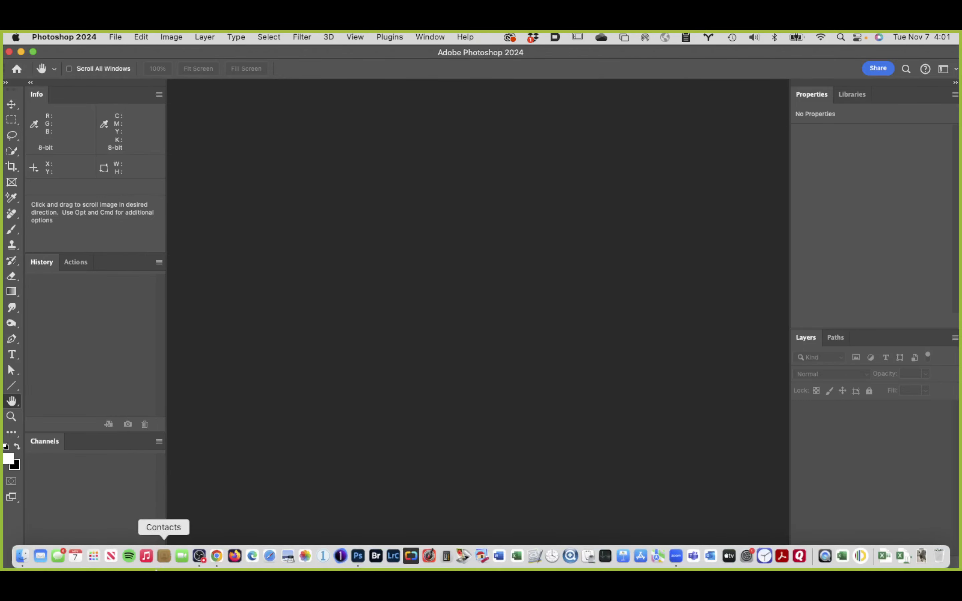
click(217, 556)
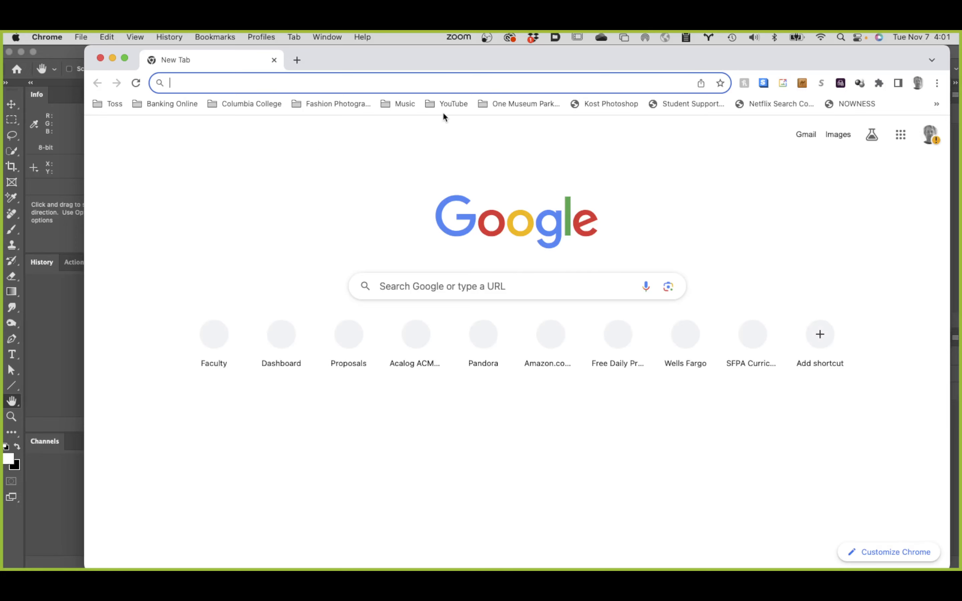
click(456, 104)
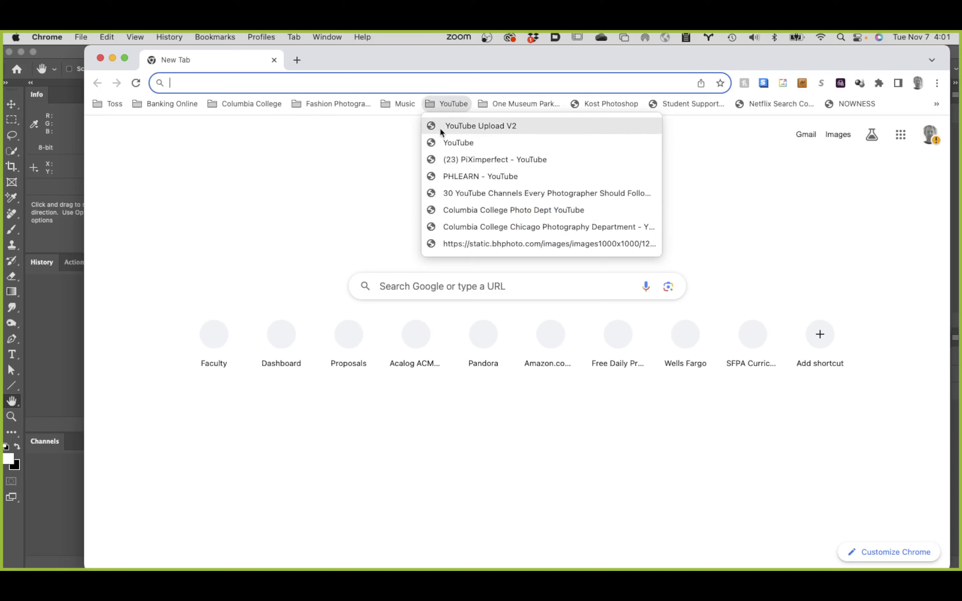
click(489, 156)
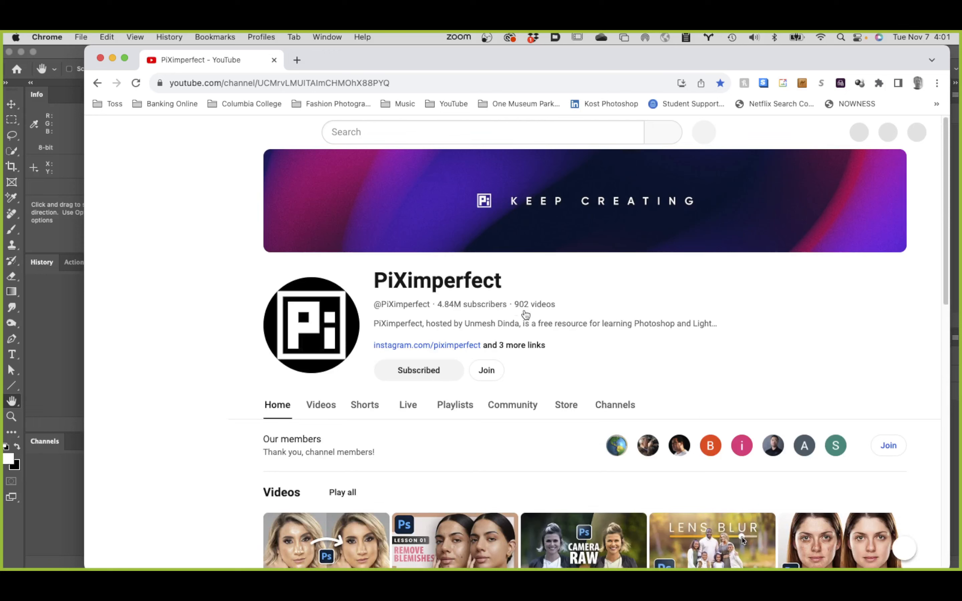
Step: Look through the PiXimperfect channel's videos, Shorts and popular videos, and close the browser window
scroll(529, 324, down, 1)
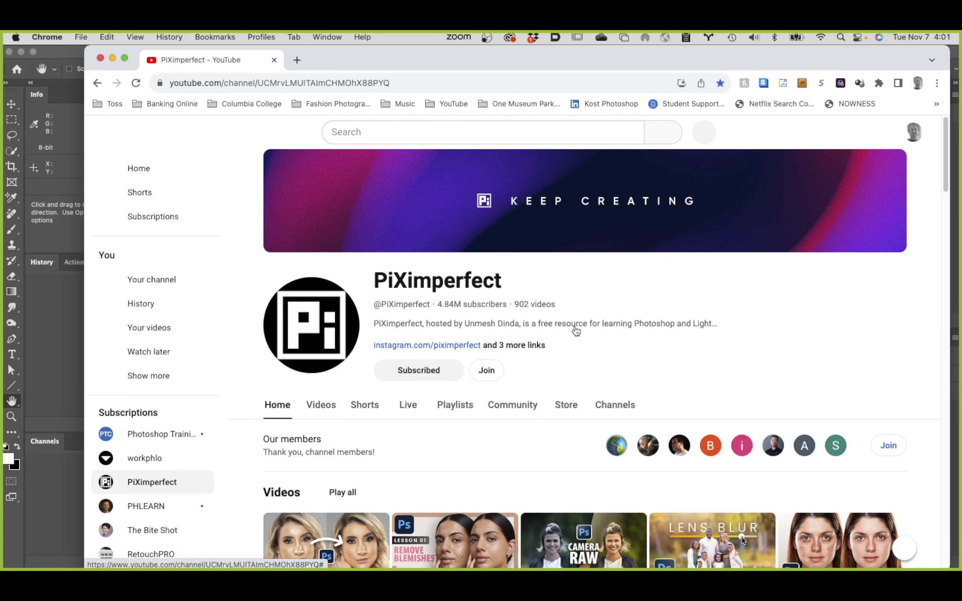
scroll(528, 332, down, 1)
scroll(529, 335, down, 5)
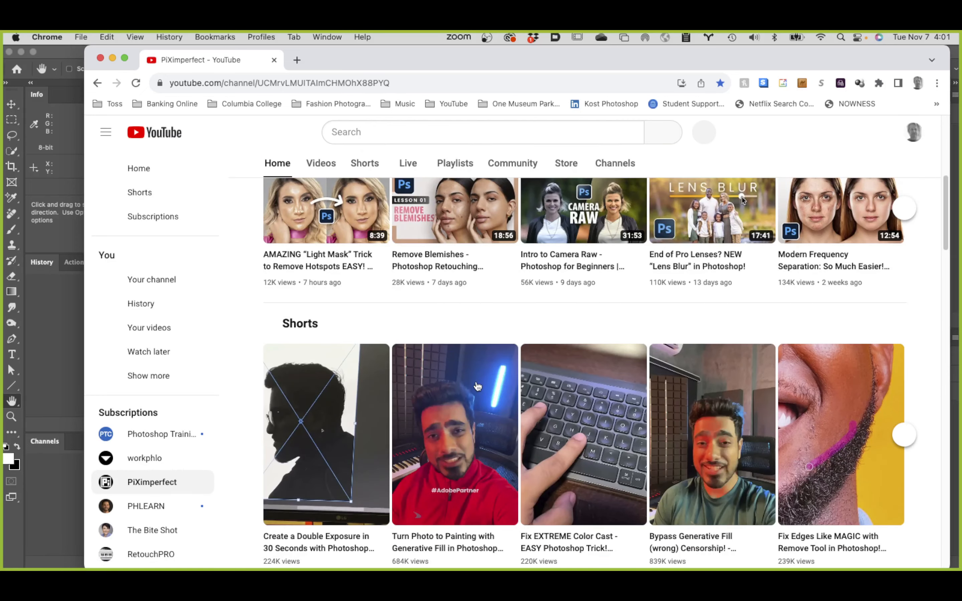
scroll(489, 376, down, 5)
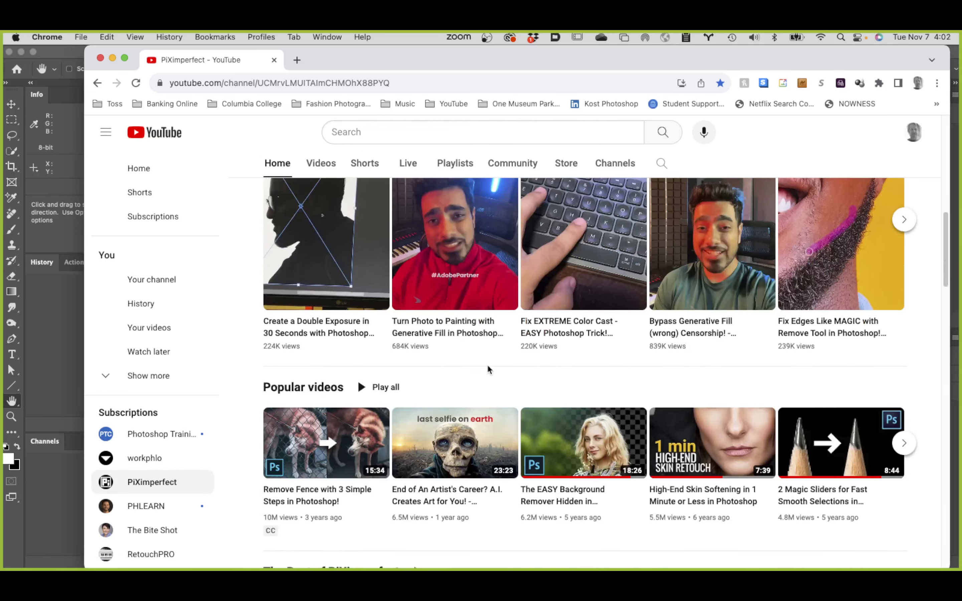
scroll(487, 363, up, 10)
scroll(487, 363, up, 3)
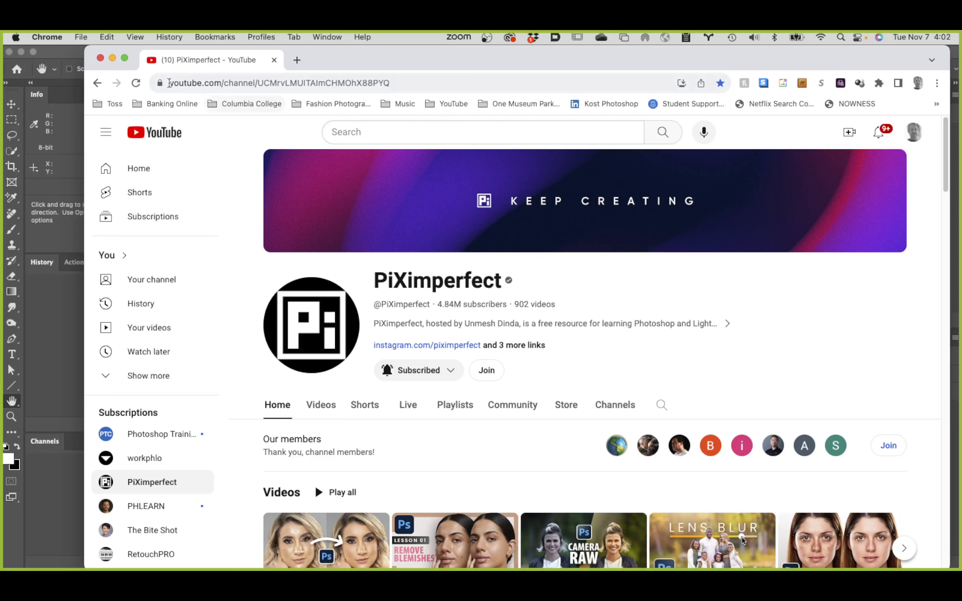
click(100, 60)
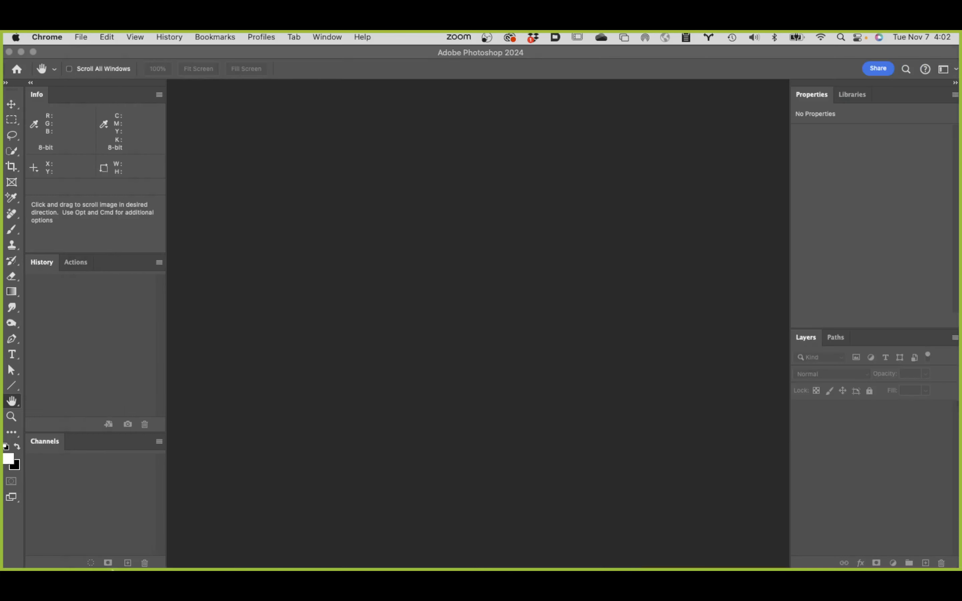
Step: Switch to Finder and open the Student Files Week 09 folder inside Class 9 files of the retouching and compositing class
mouse_move(78, 566)
click(22, 557)
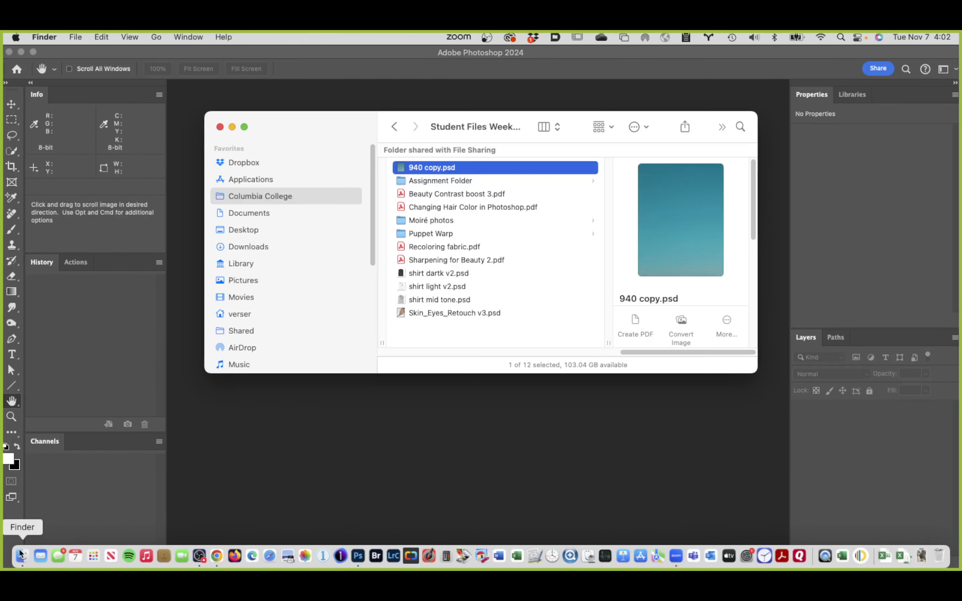
drag(640, 352, 400, 386)
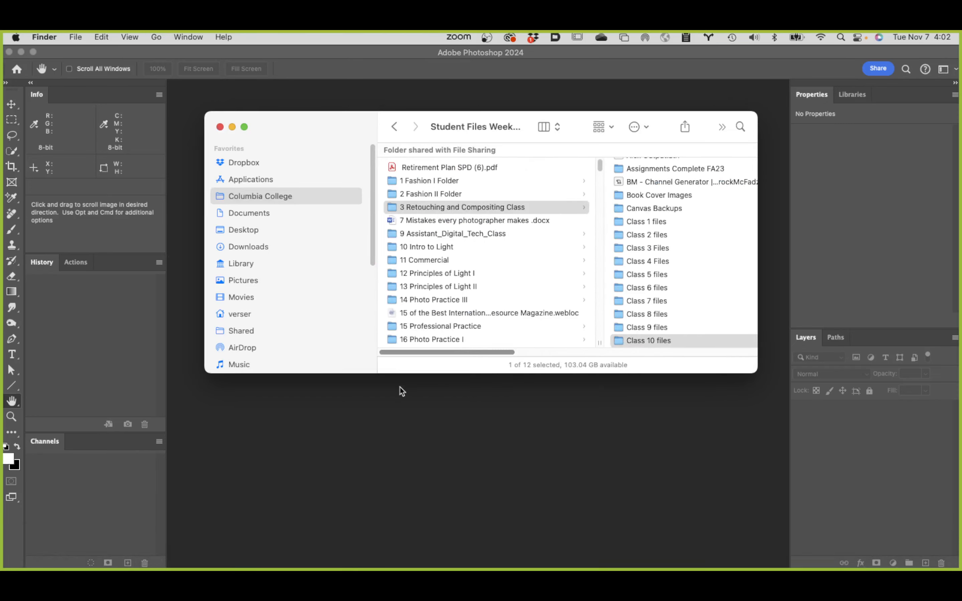
click(662, 327)
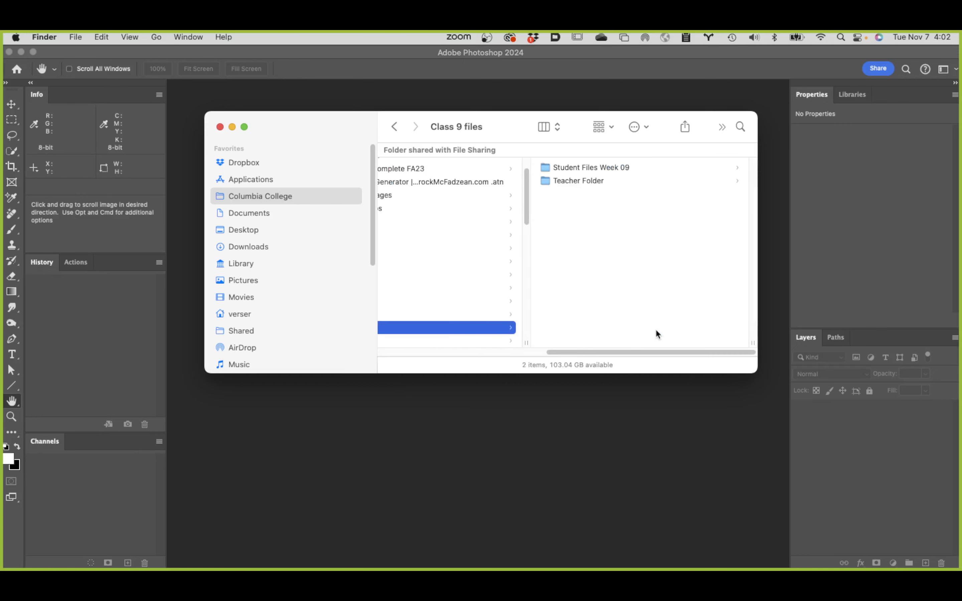
click(596, 165)
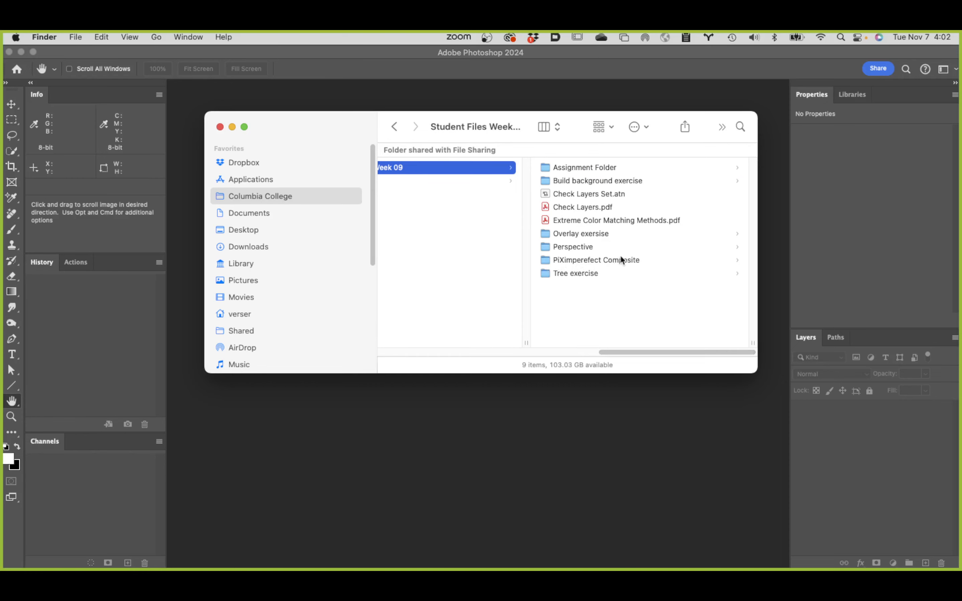
Step: Check the running screen recording in OBS and return to Finder
mouse_move(199, 564)
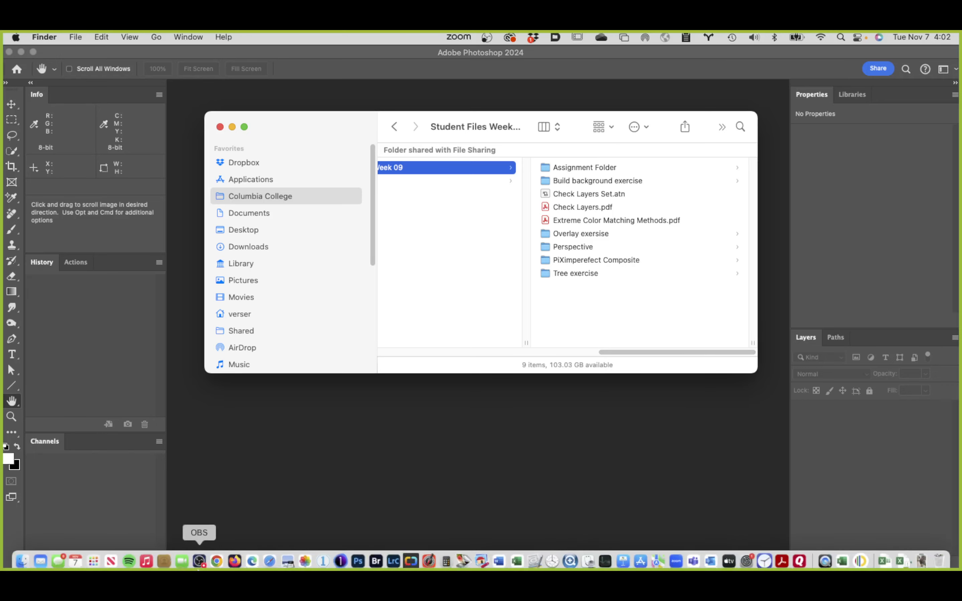
click(199, 557)
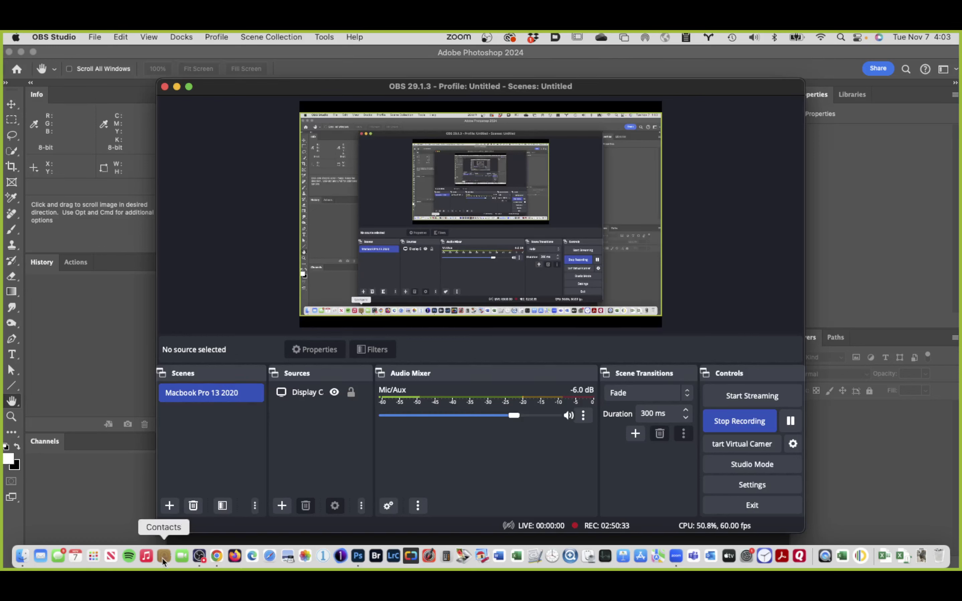
click(23, 556)
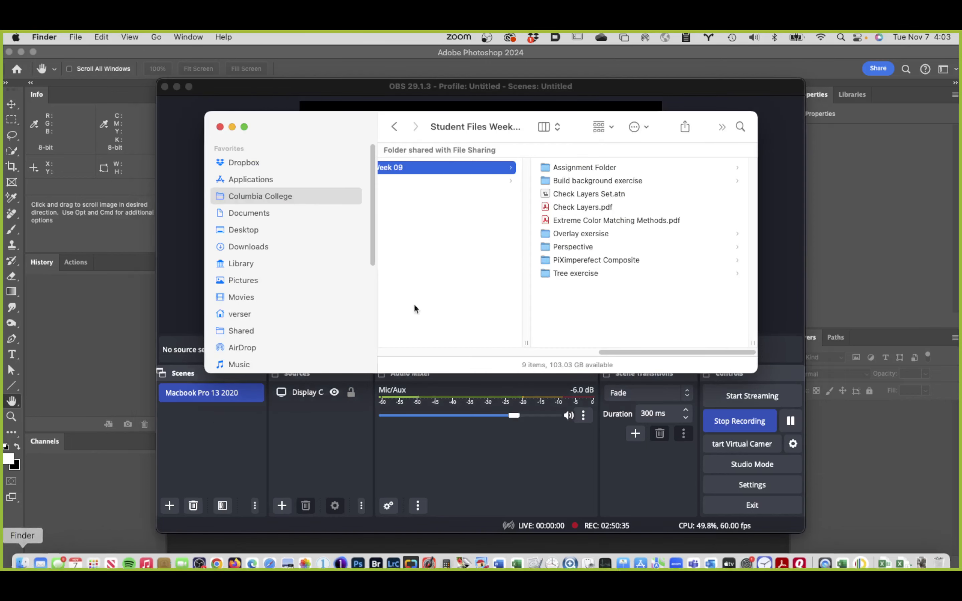
Step: Open the Lady in Red PSD and Night Street JPG from the PiXimperefect Composite folder in Photoshop, using their embedded color profiles
click(595, 261)
drag(548, 196, 567, 137)
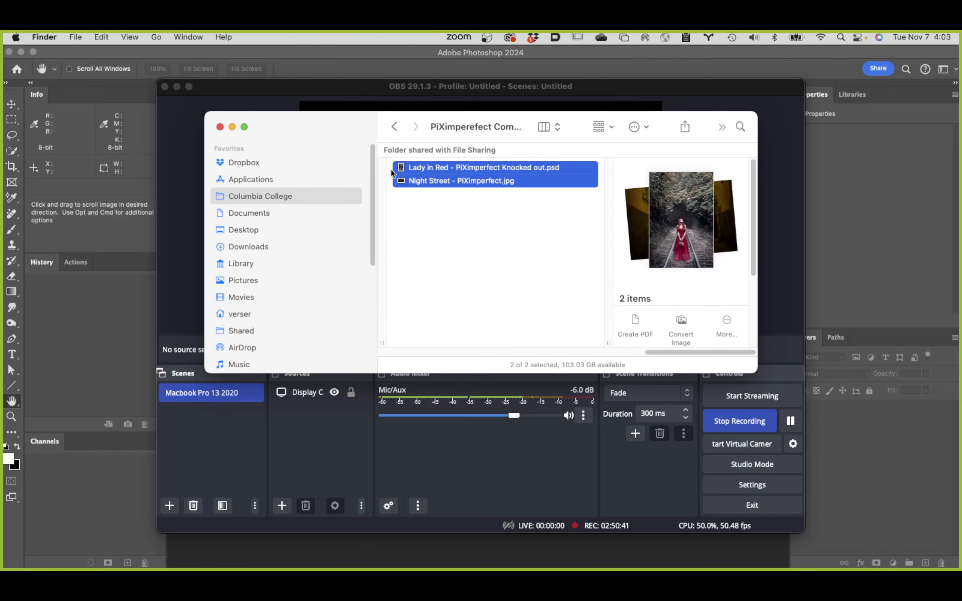
drag(403, 169, 357, 558)
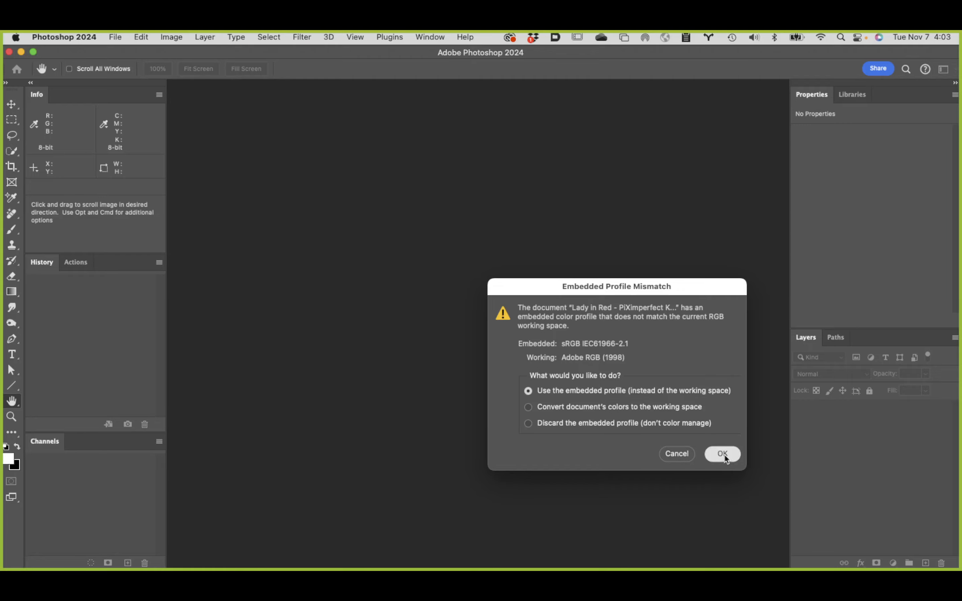
click(723, 455)
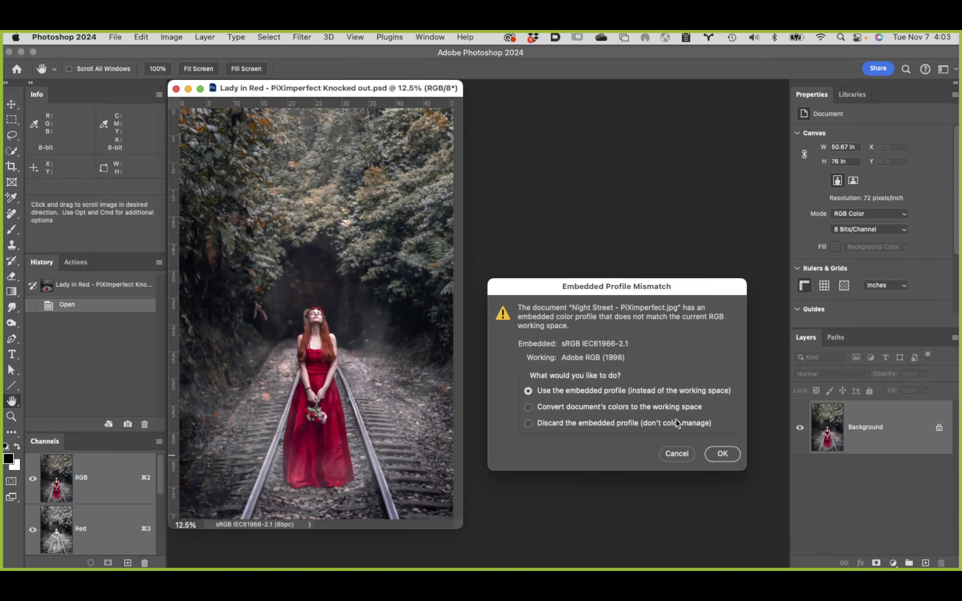
click(723, 453)
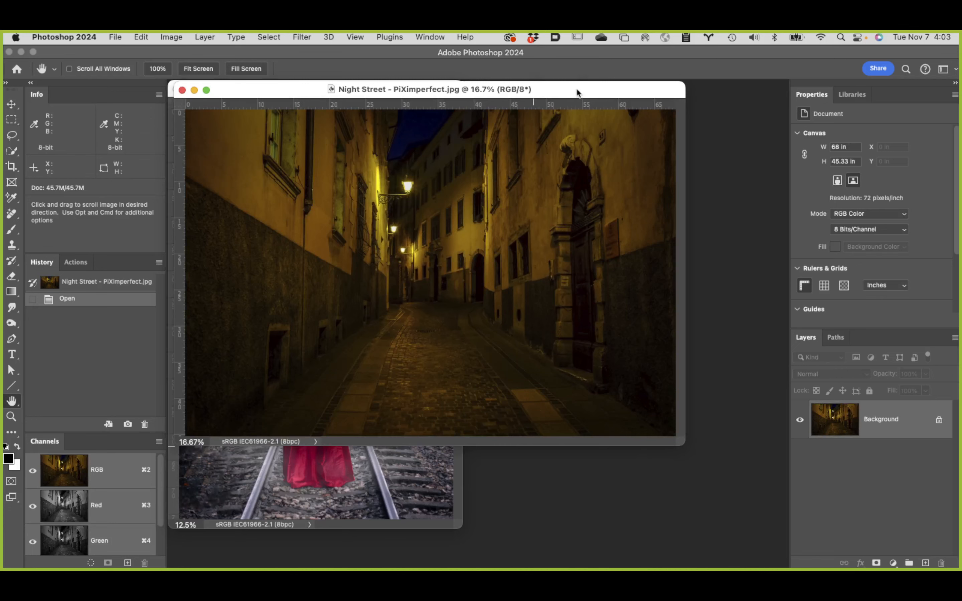
Step: Move the Night Street image window aside so the Lady in Red image behind it is partly exposed
drag(577, 92, 757, 55)
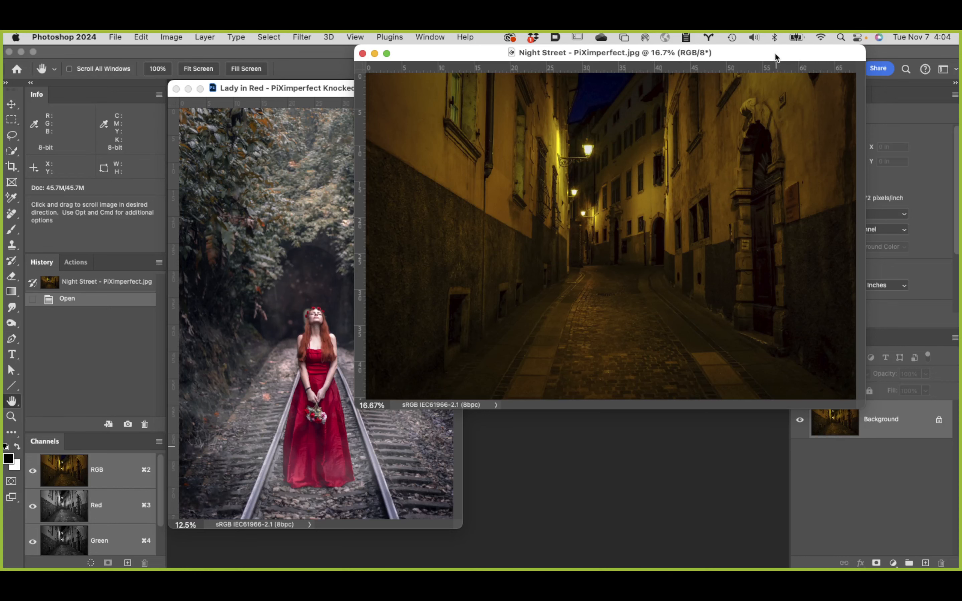
drag(775, 57, 708, 57)
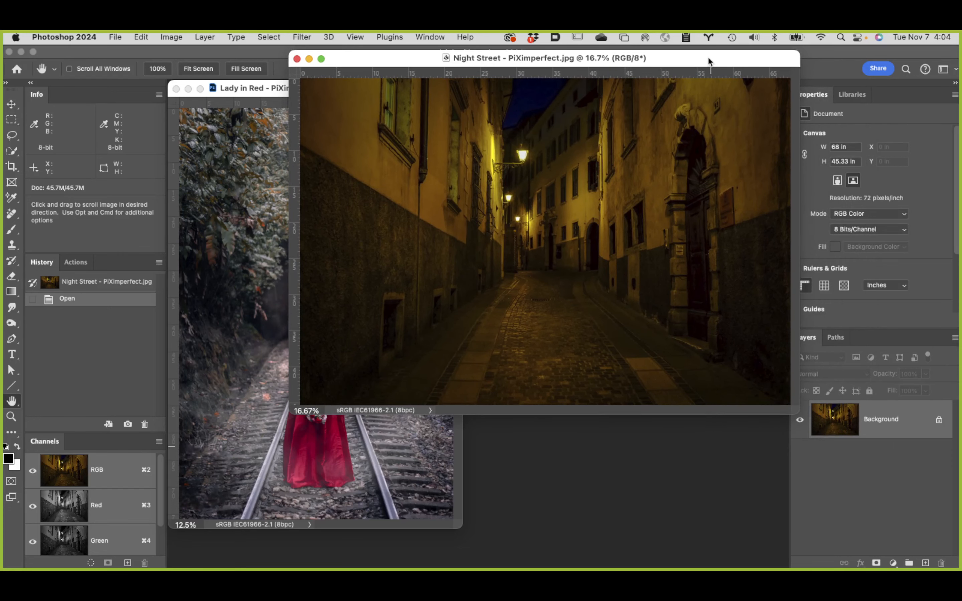
drag(708, 61, 748, 53)
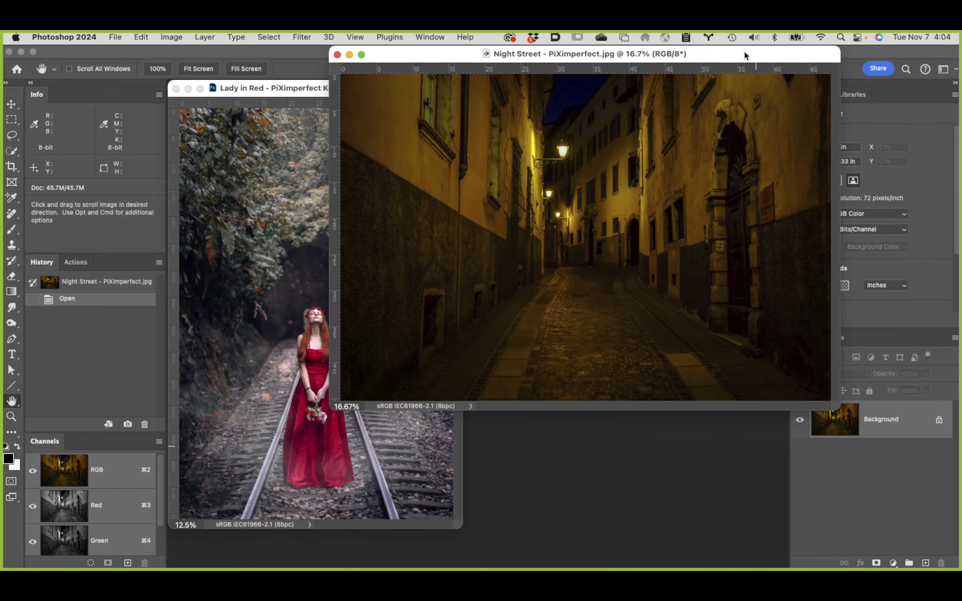
mouse_move(744, 52)
mouse_down()
mouse_move(747, 59)
mouse_move(734, 55)
mouse_up()
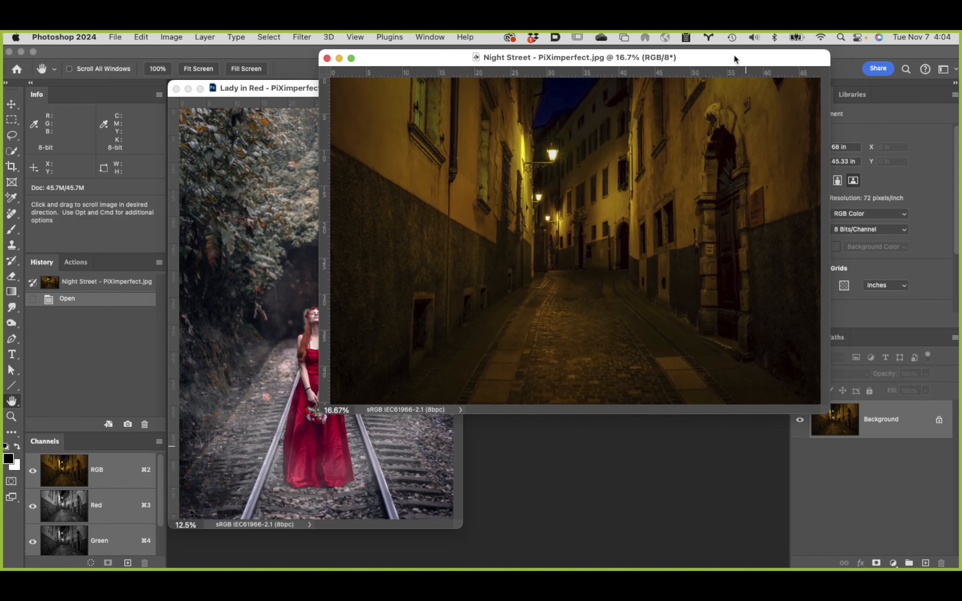
Step: In the Lady in Red document, load the Knockout channel as a selection and add a layer mask from it
click(220, 386)
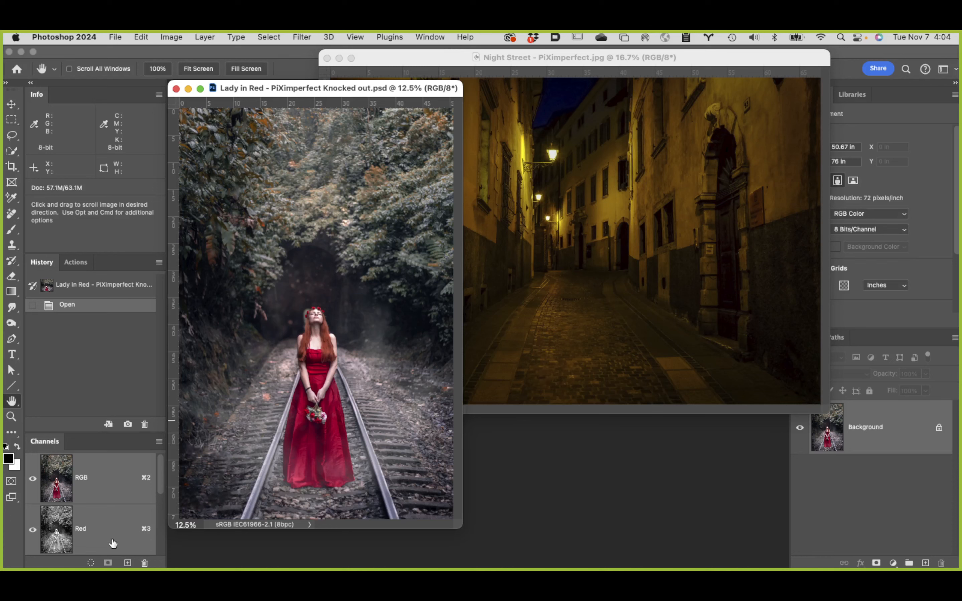
scroll(139, 521, down, 4)
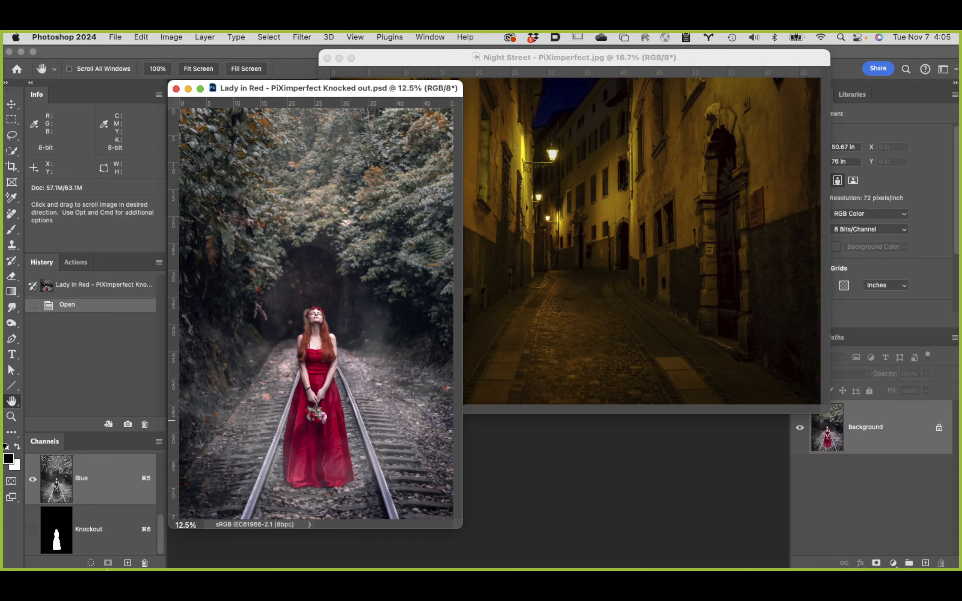
super+click(55, 533)
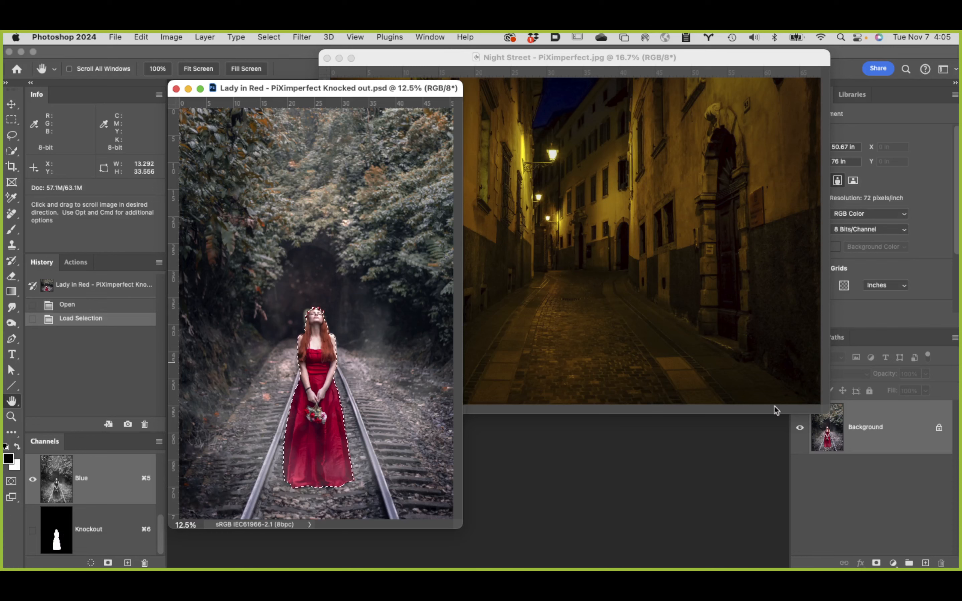
click(877, 563)
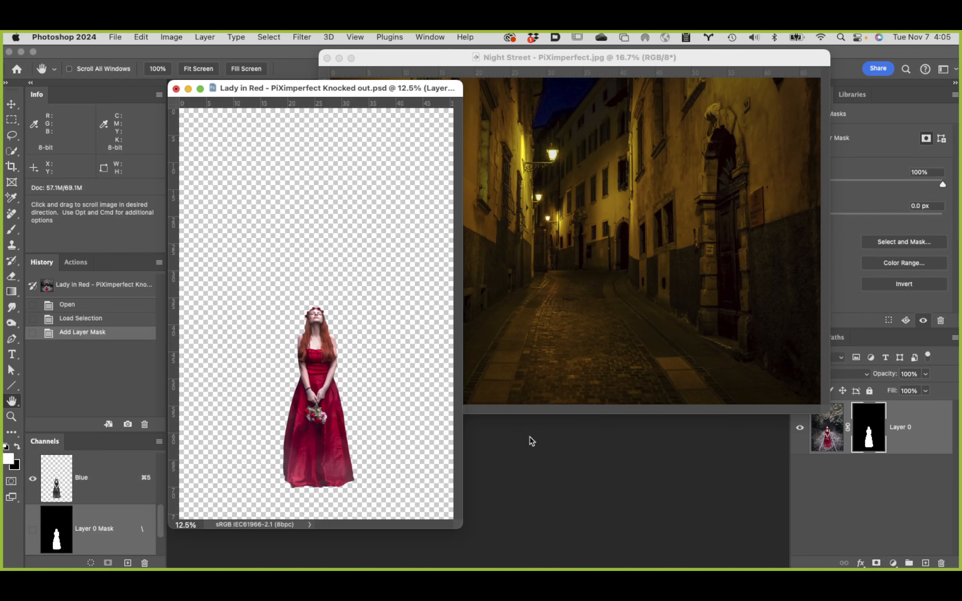
Step: Move the Night Street window clear of the Layers and Properties panels and keep the Lady in Red document active
click(845, 499)
drag(762, 58, 686, 54)
click(431, 439)
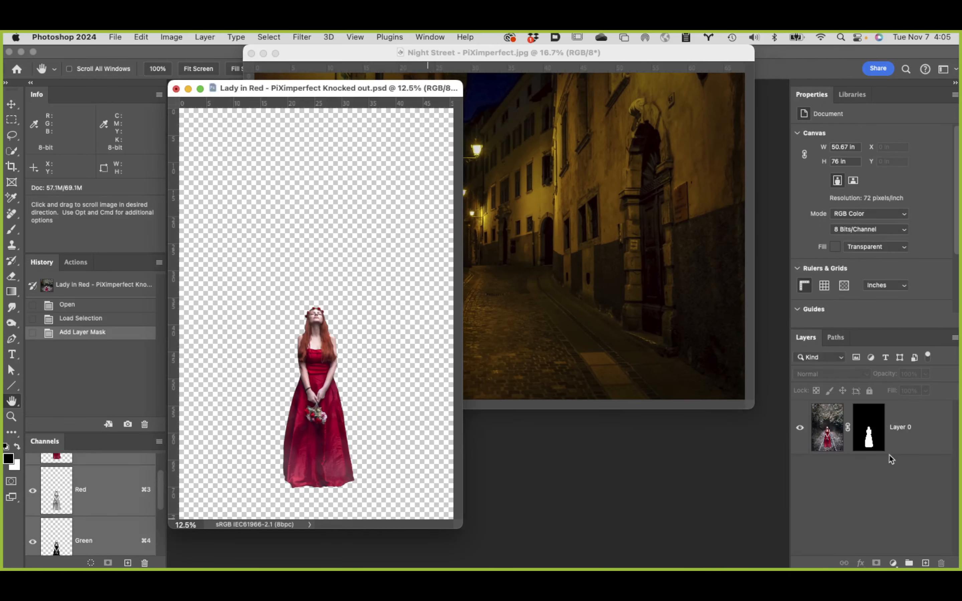
Step: Convert the masked Layer 0 of the lady to a smart object
click(911, 443)
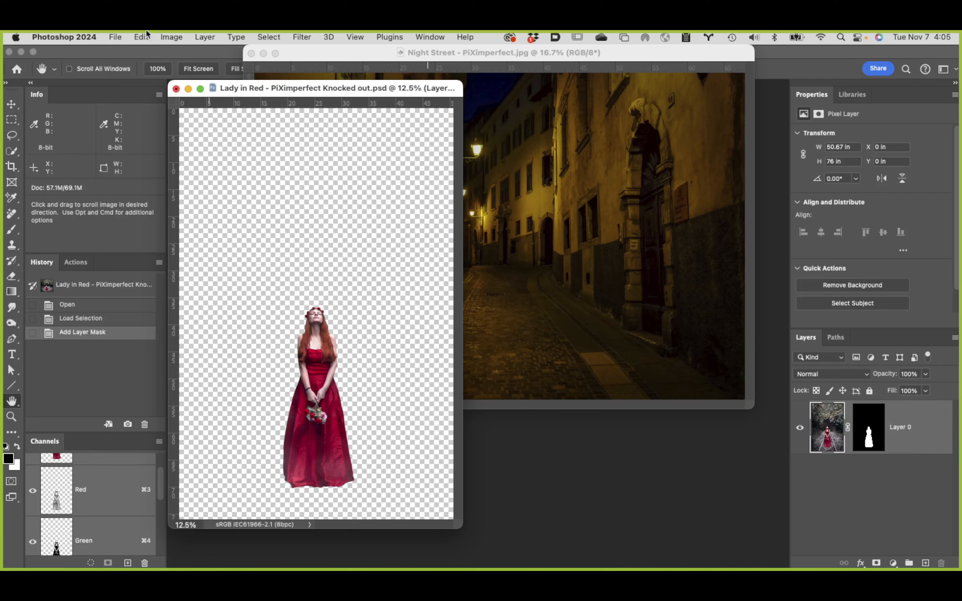
click(201, 35)
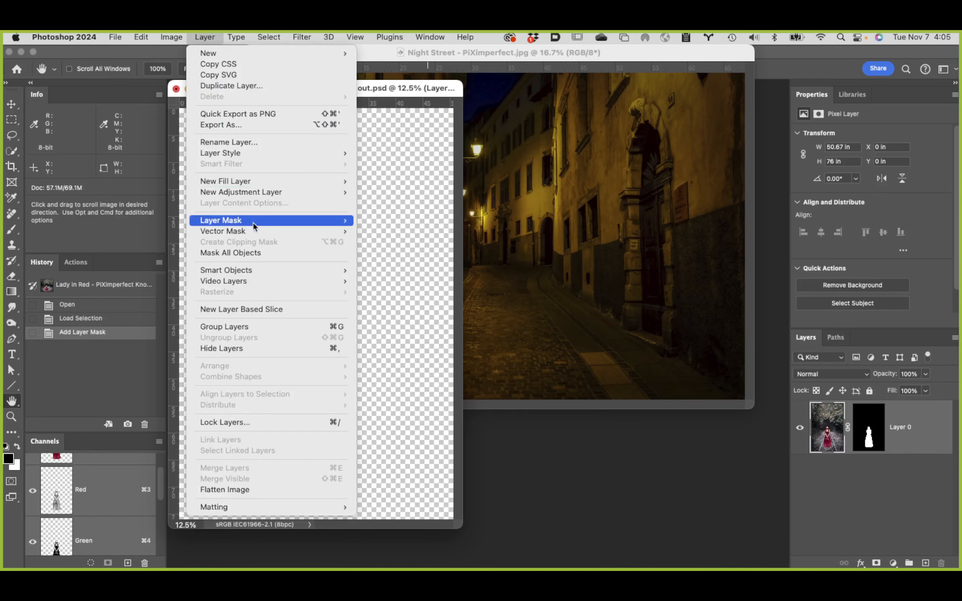
mouse_move(254, 223)
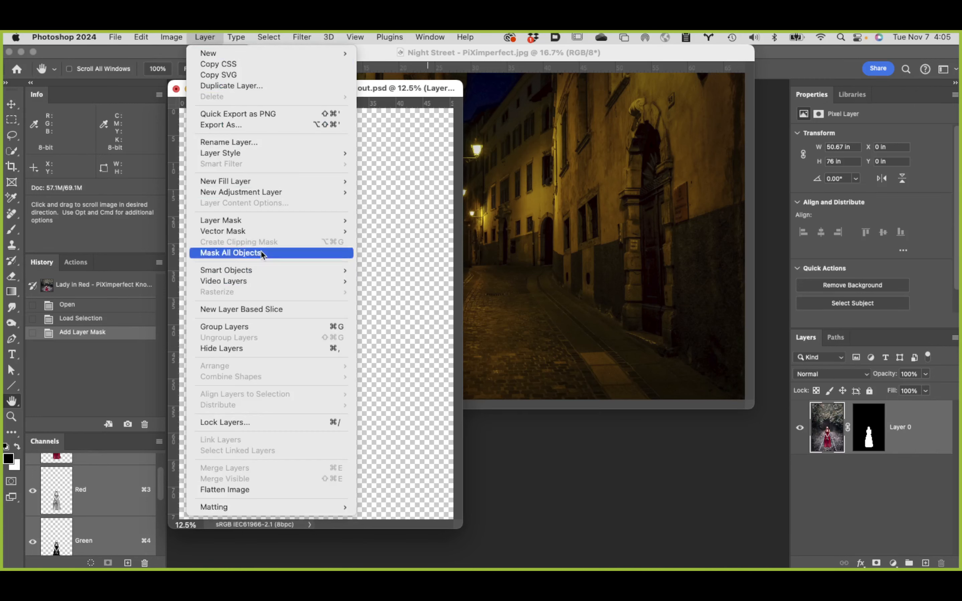
mouse_move(237, 270)
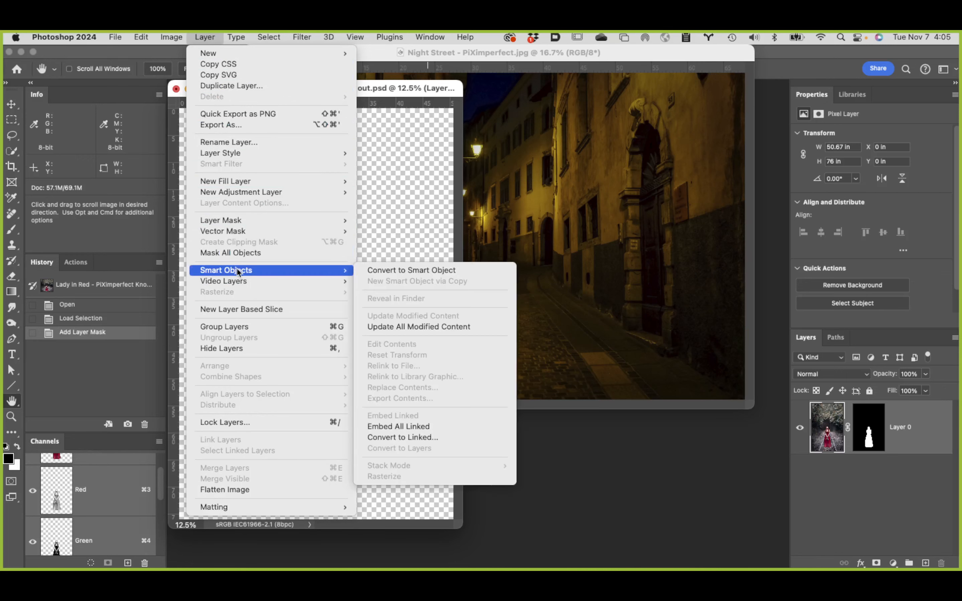
click(417, 270)
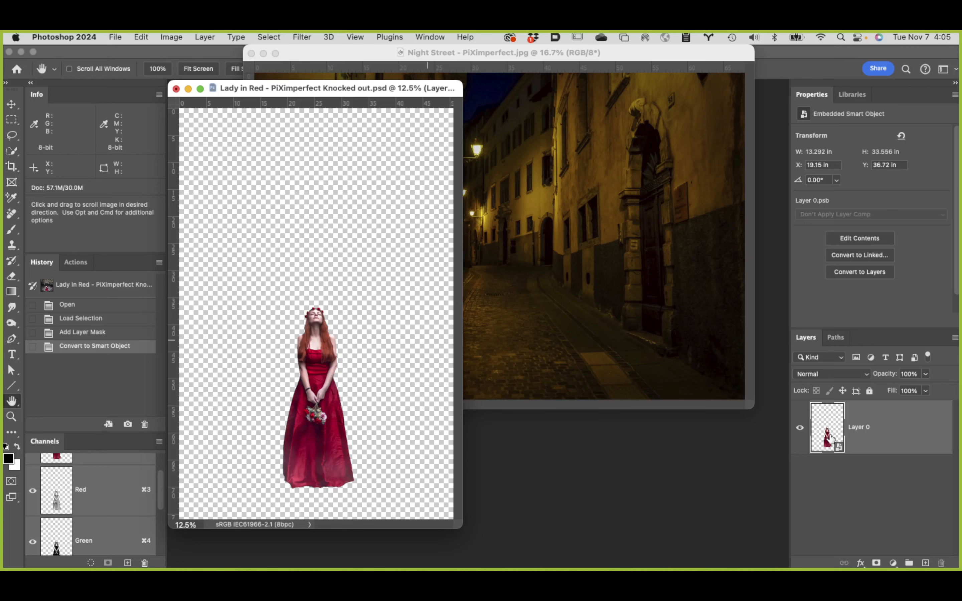
Step: Return to the Lady in Red document and revert it to its Open history state
mouse_move(828, 439)
mouse_down()
mouse_move(577, 203)
mouse_move(513, 289)
mouse_move(849, 426)
mouse_move(837, 426)
mouse_up()
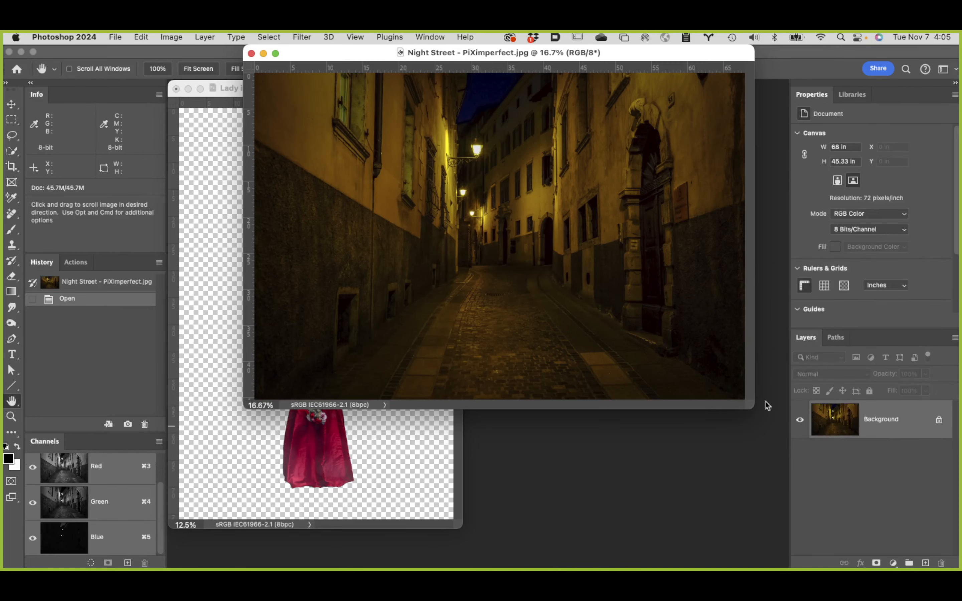
click(383, 487)
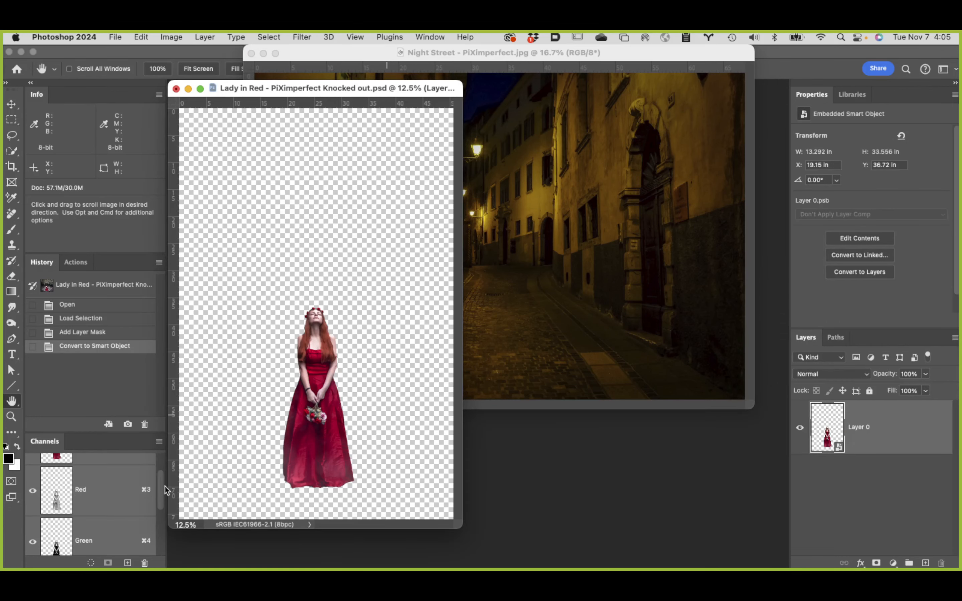
scroll(162, 490, up, 2)
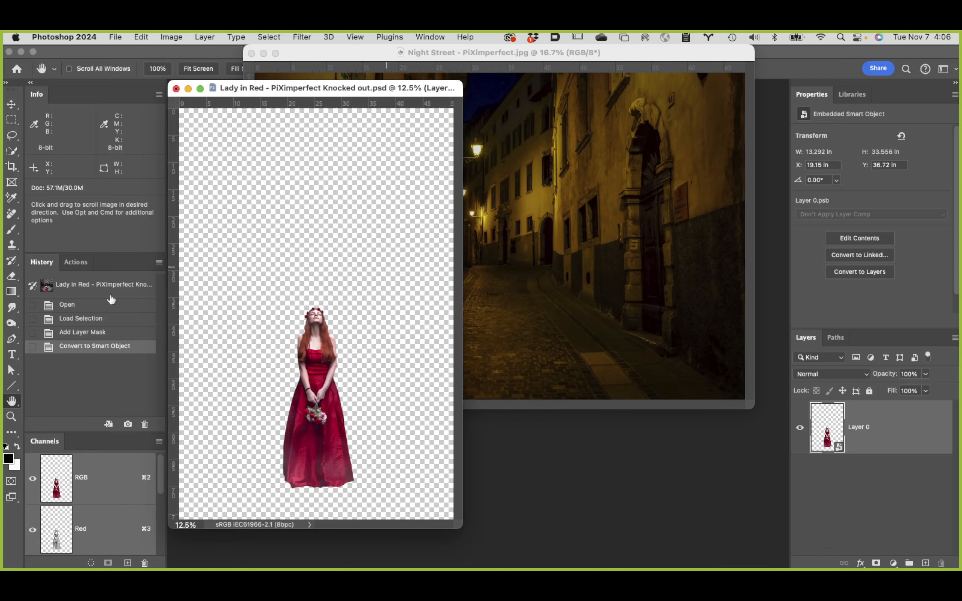
click(107, 308)
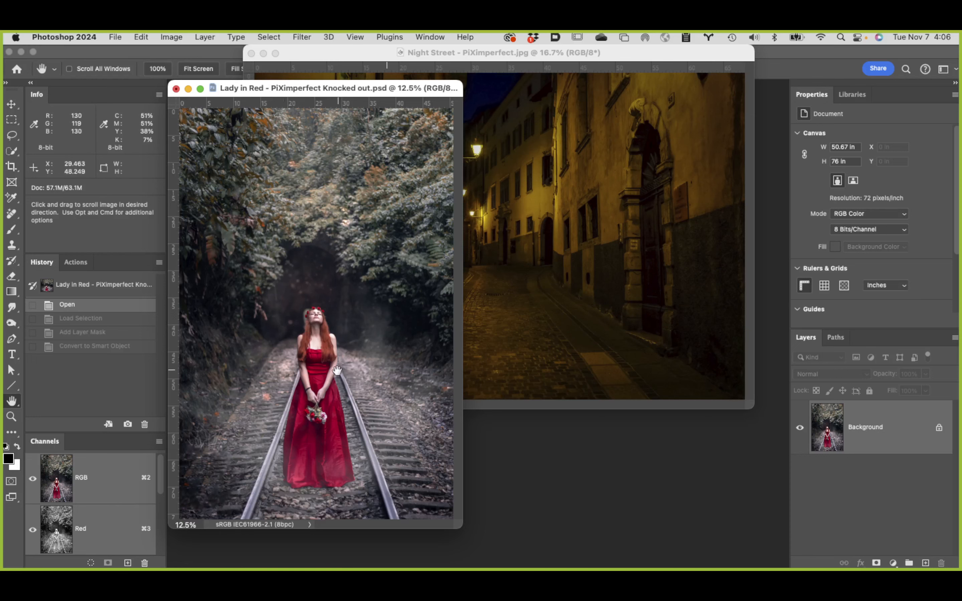
Step: Show the Lady in Red image full screen with the menu bar and draw a straight Pen path along the left rail, extended above the canvas
drag(440, 88, 571, 100)
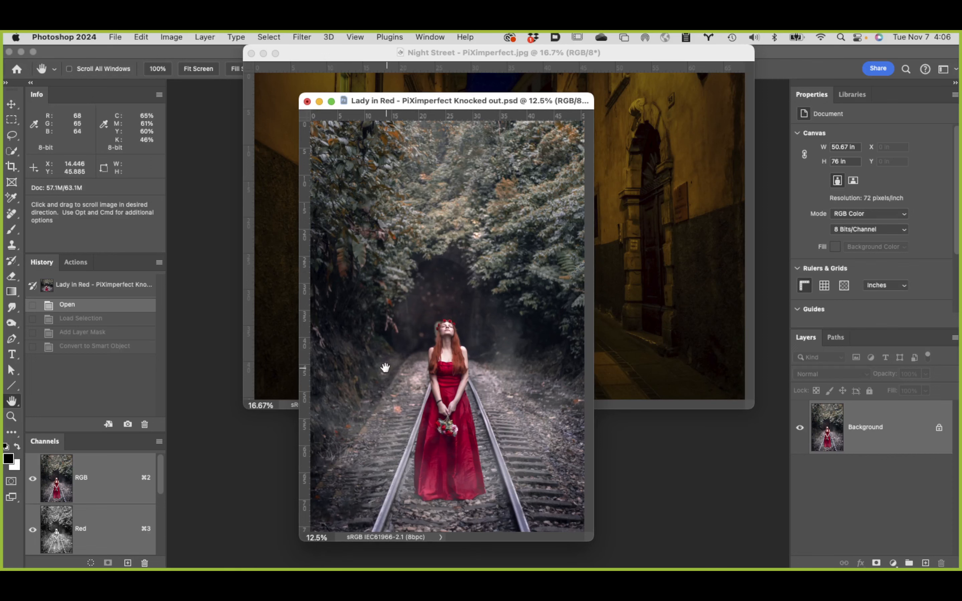
key(f)
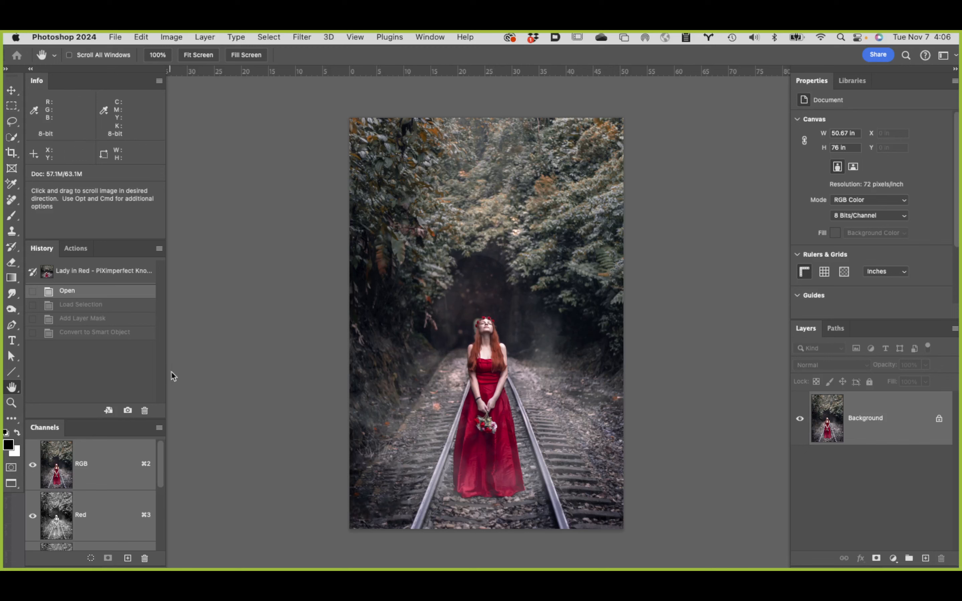
key(p)
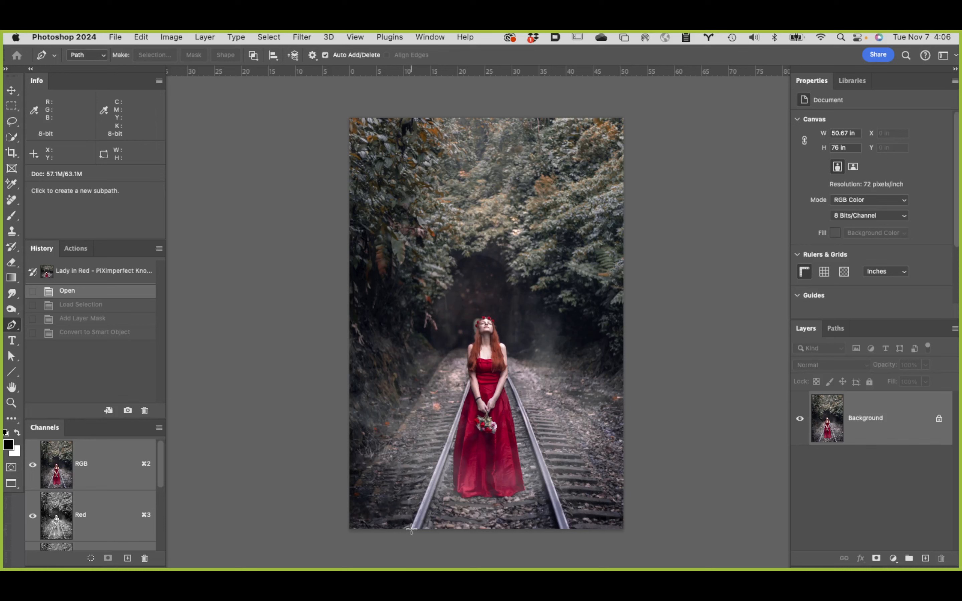
click(411, 529)
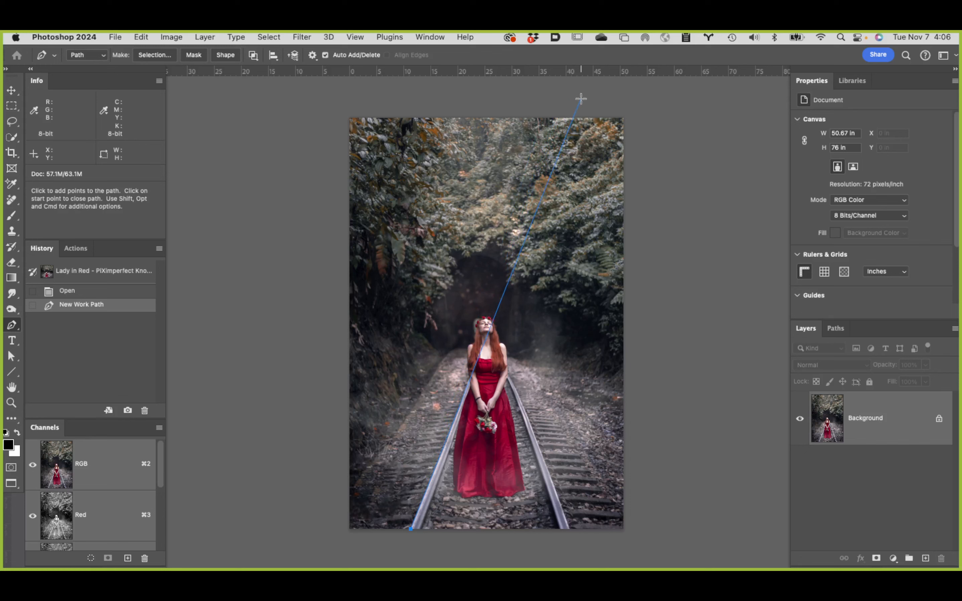
click(580, 99)
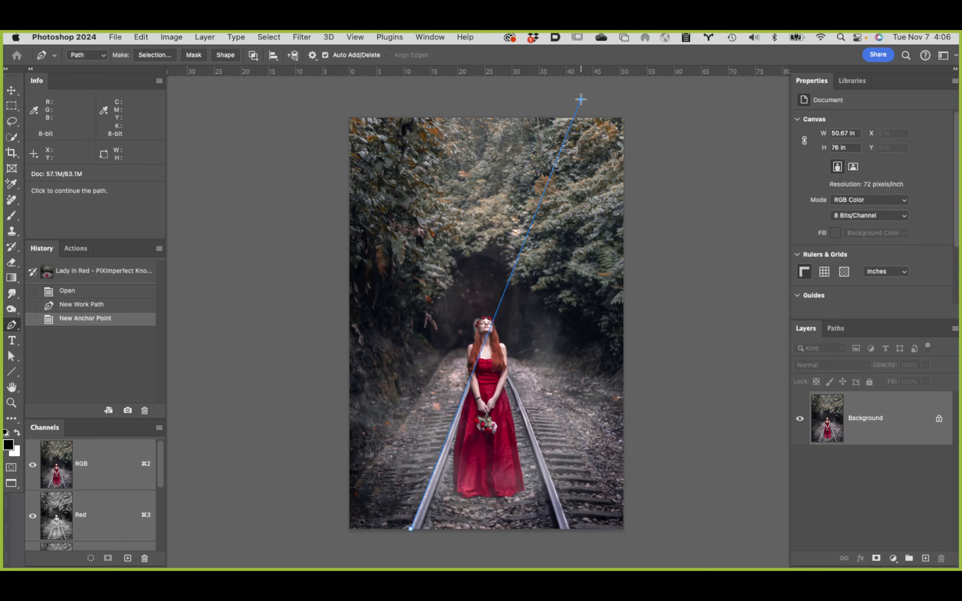
Step: Continue the path outside the canvas around its right side, back to the right rail's base, and straight along that rail to above the canvas
click(742, 218)
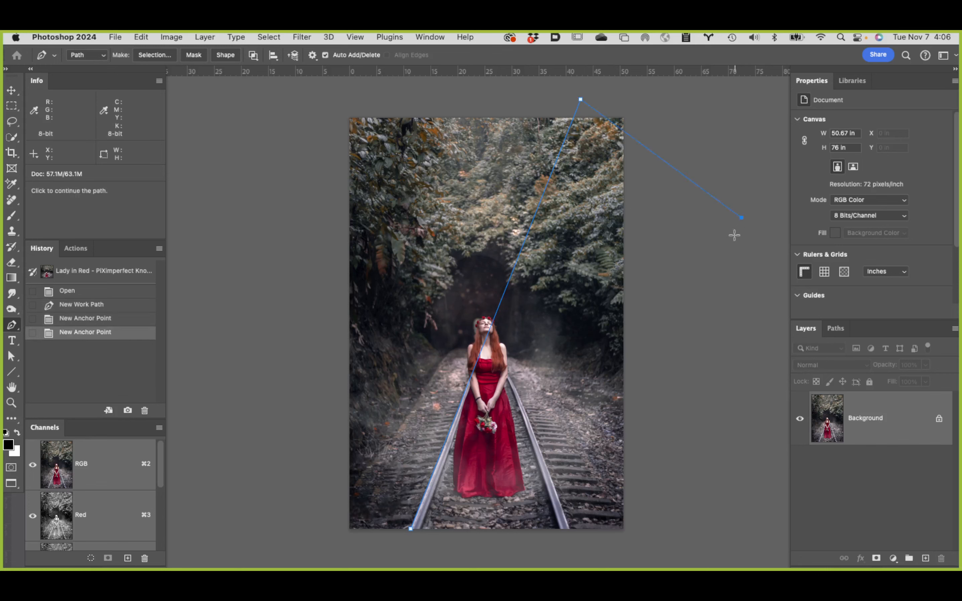
click(716, 422)
click(719, 543)
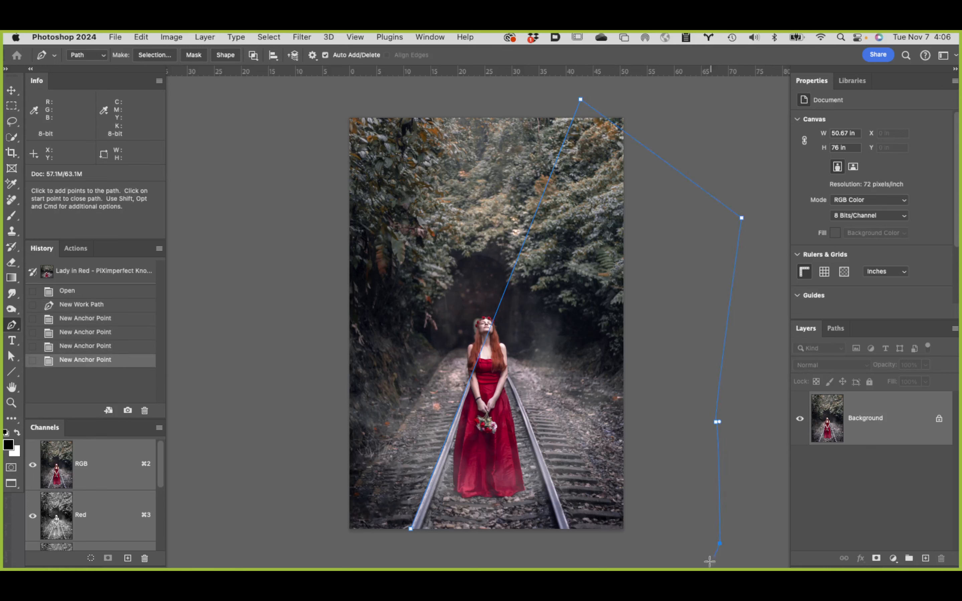
click(672, 558)
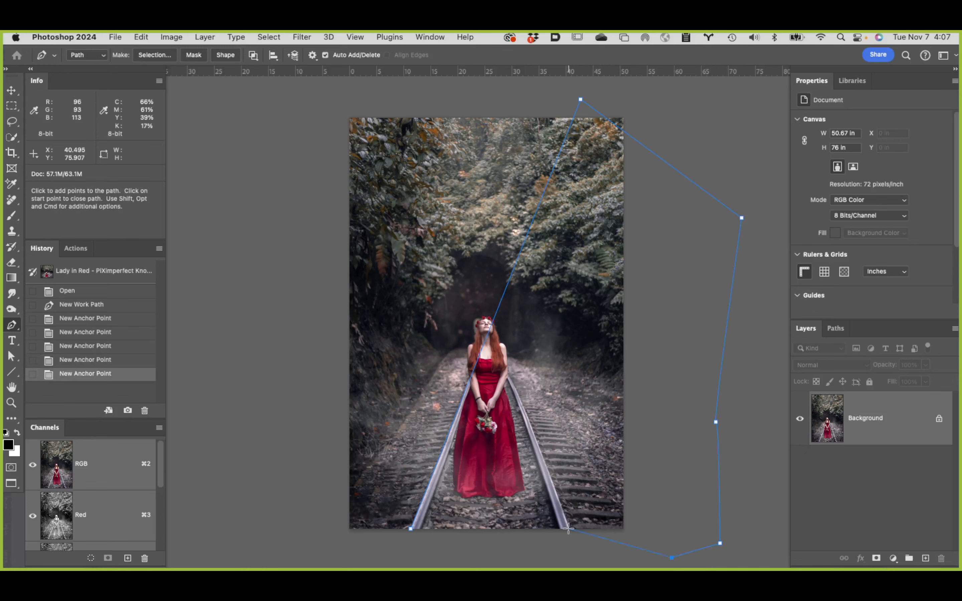
click(568, 528)
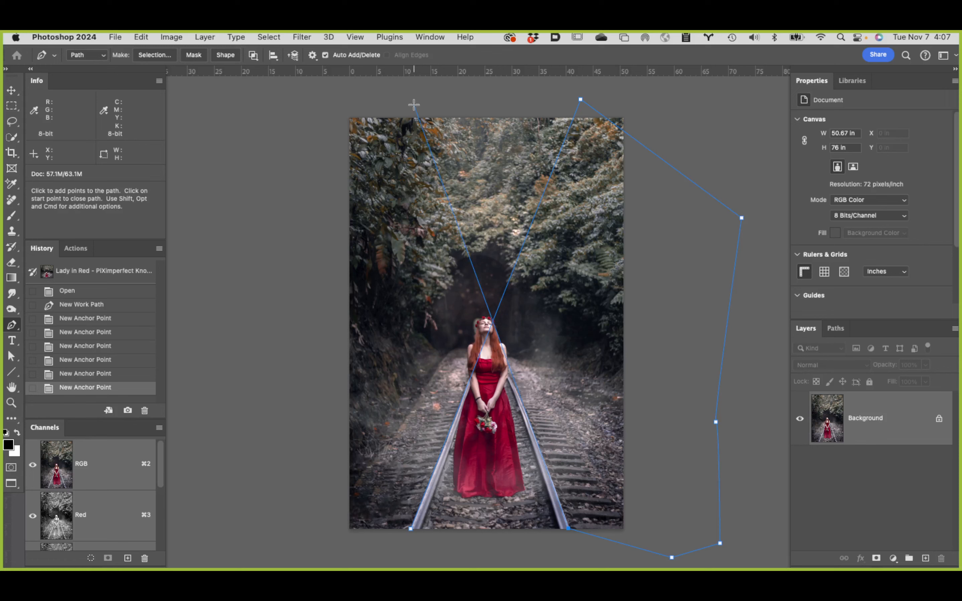
click(414, 104)
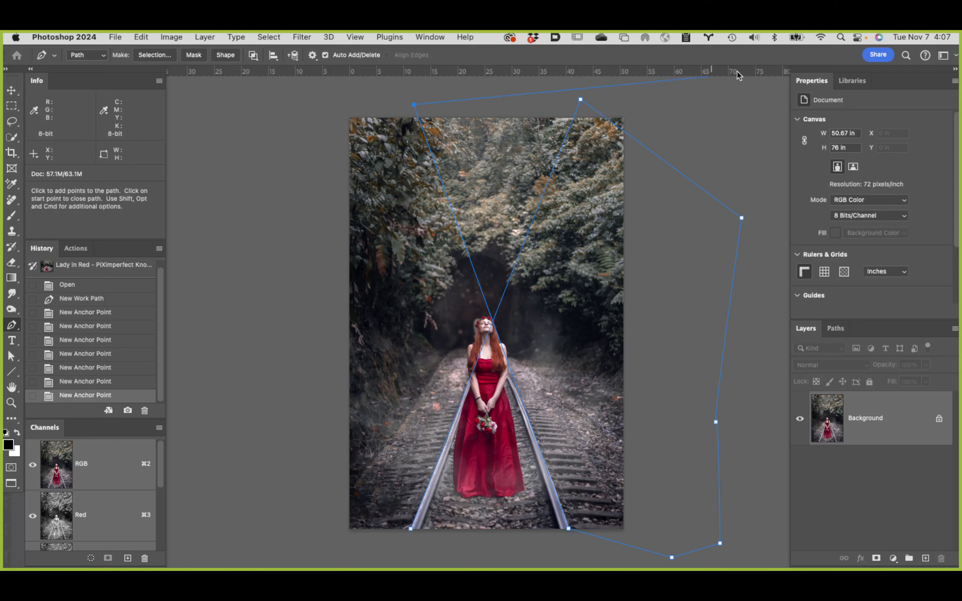
Step: Pull out a horizontal guide to the crossing of the rail lines at about Y 36.9 in, and release it just above the canvas
drag(737, 75, 706, 321)
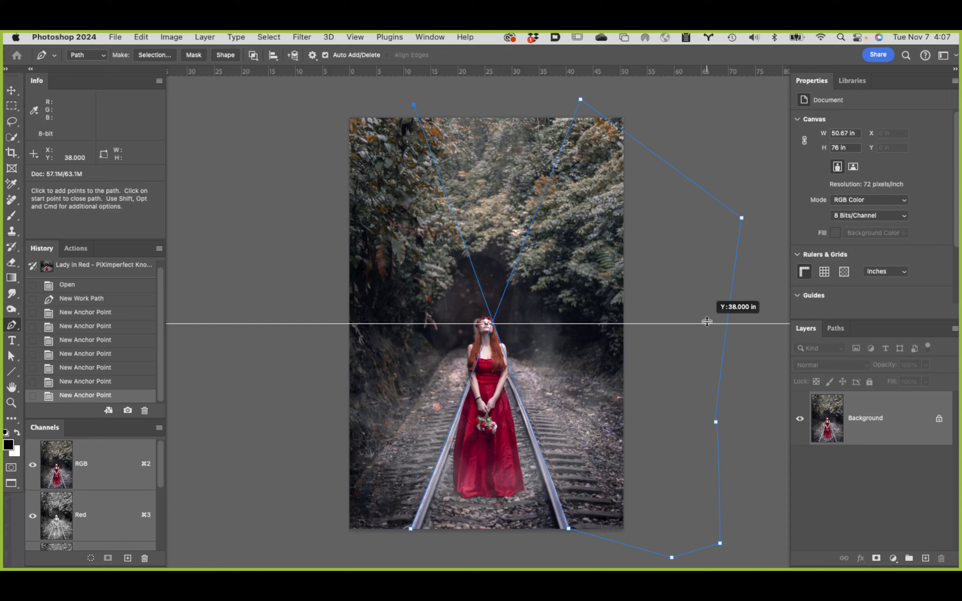
drag(707, 321, 706, 322)
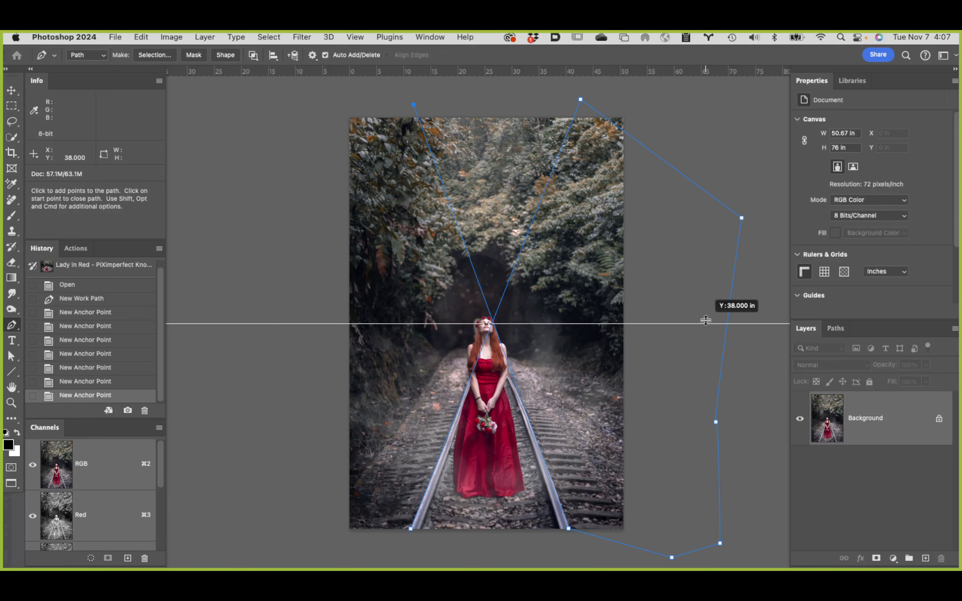
drag(706, 320, 704, 318)
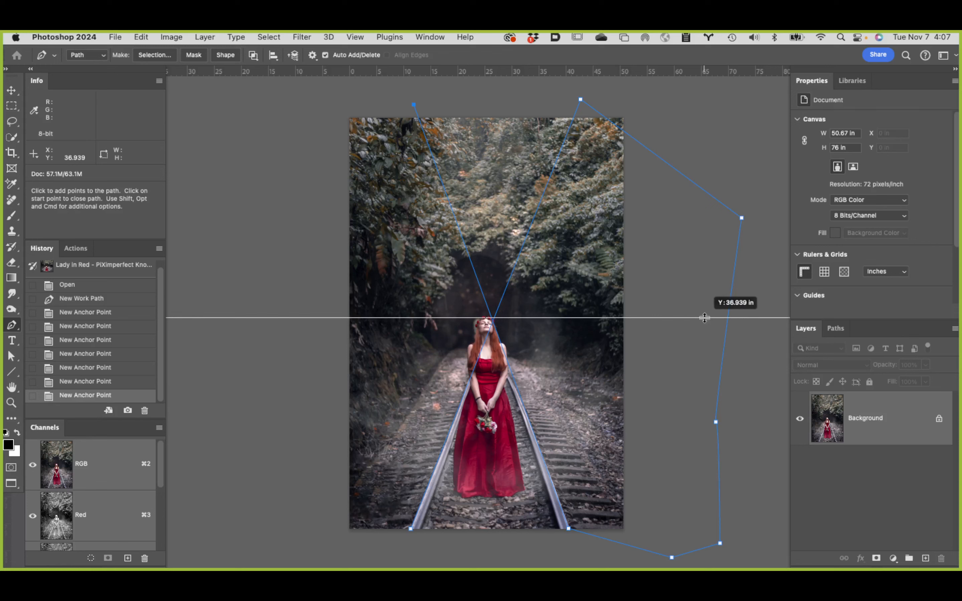
drag(705, 317, 715, 103)
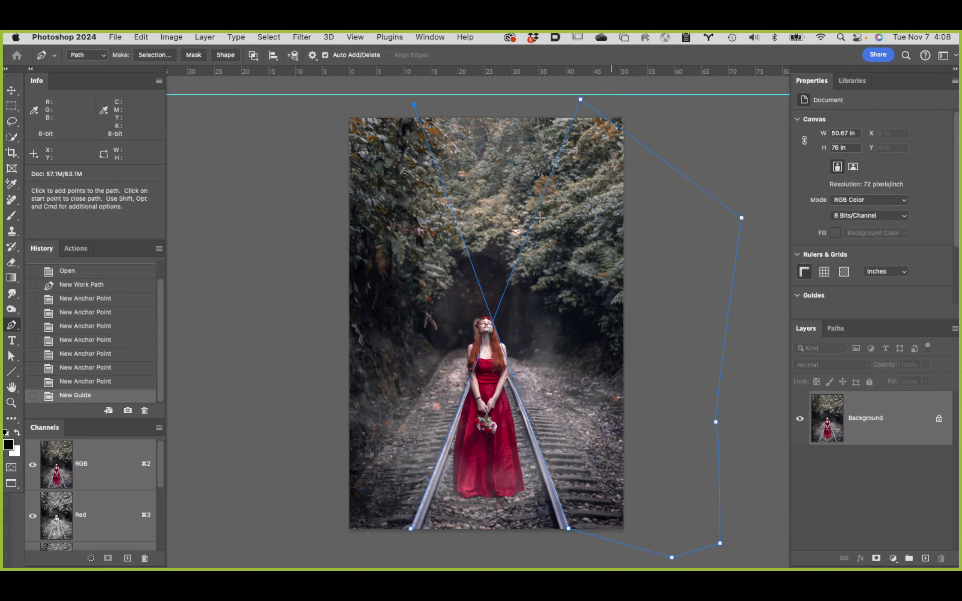
Step: Cycle the screen mode back to standard document windows and delete the Work Path
key(f)
key(f)
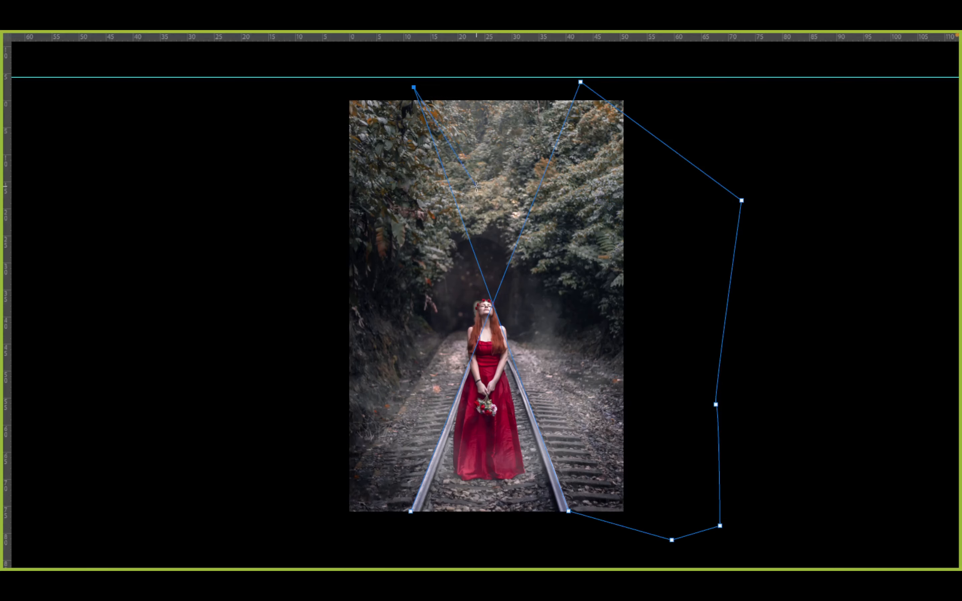
key(f)
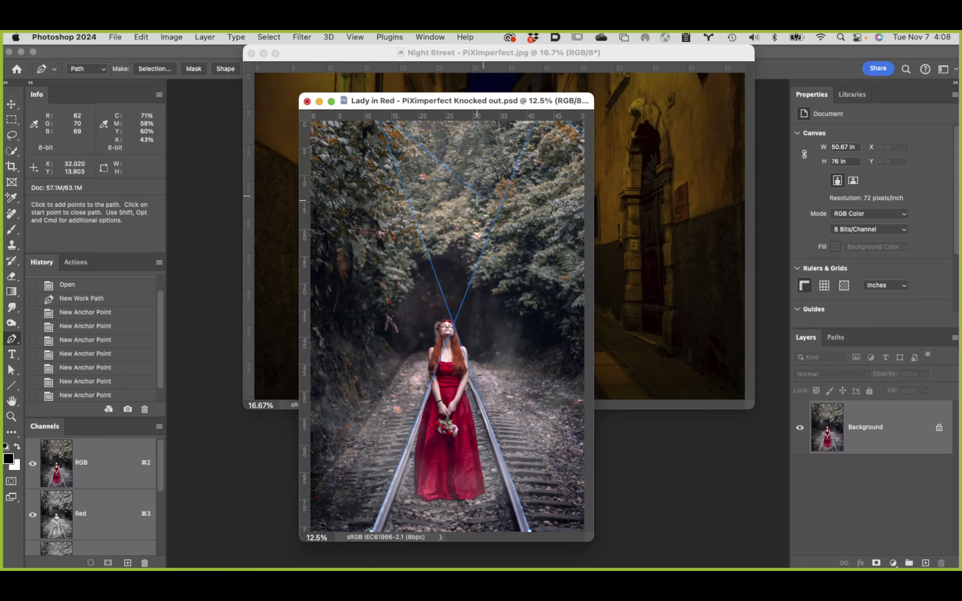
click(837, 338)
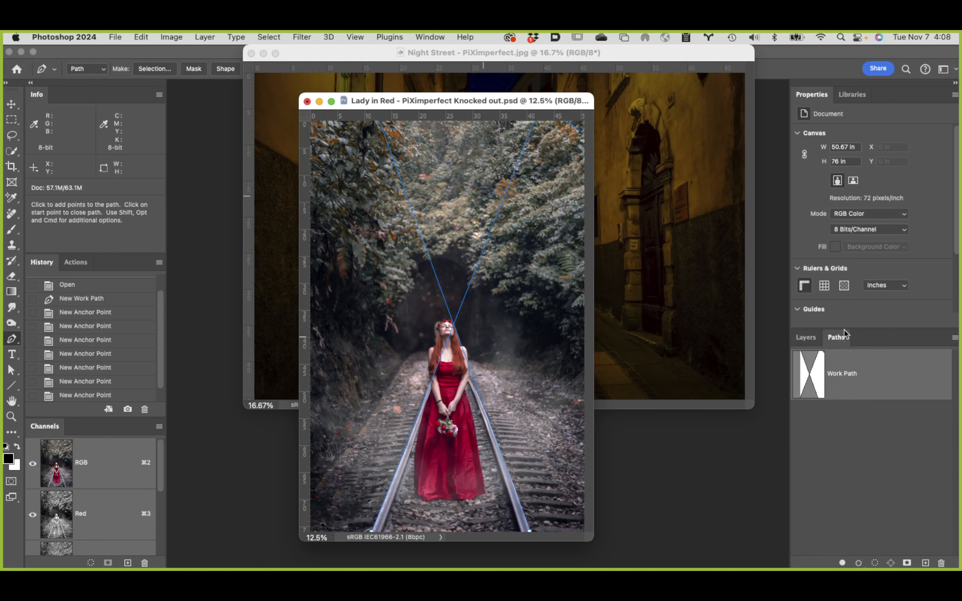
drag(908, 386, 941, 563)
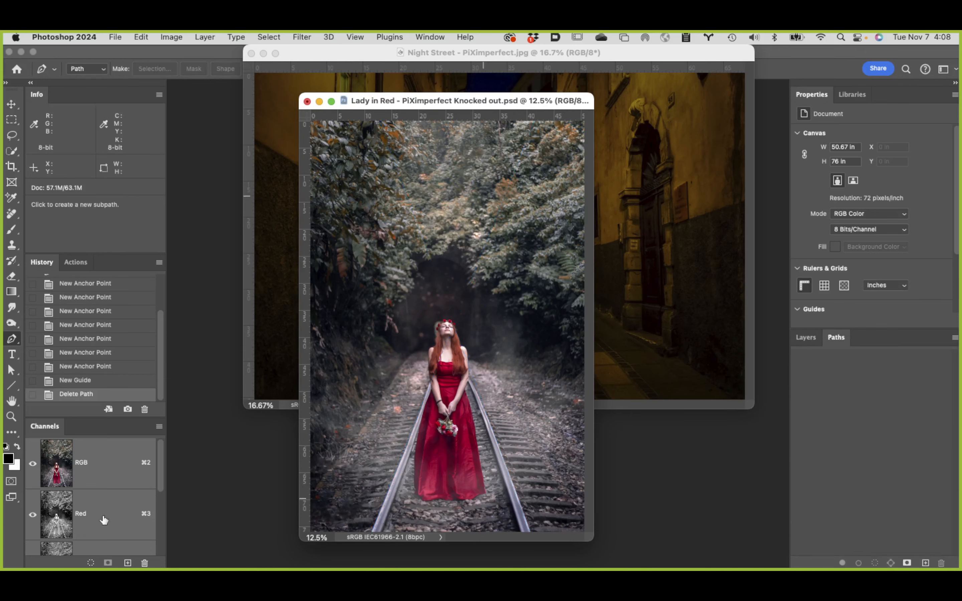
Step: Load the Knockout channel as a selection and add a layer mask from it to the Background layer
scroll(100, 517, down, 4)
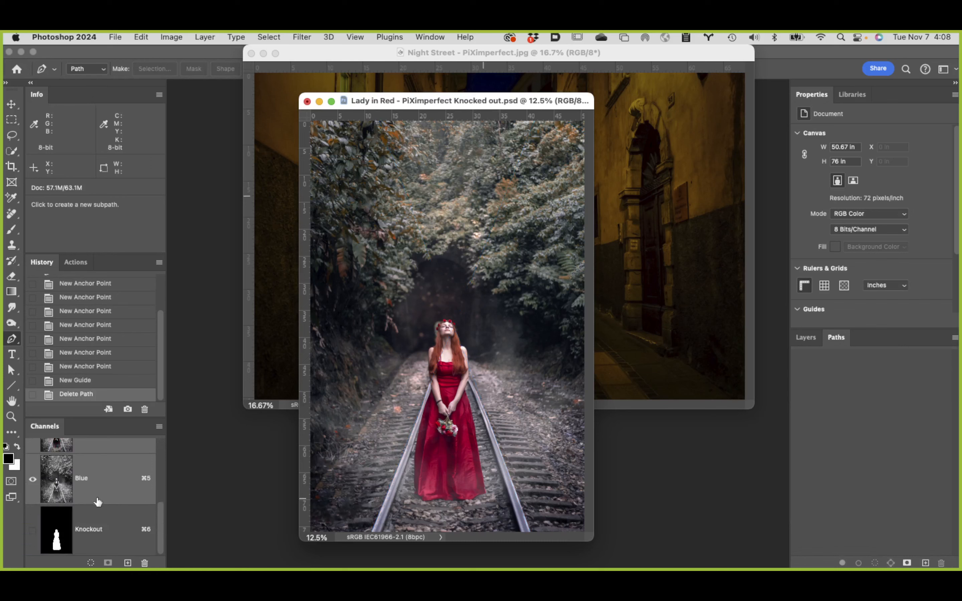
super+click(57, 535)
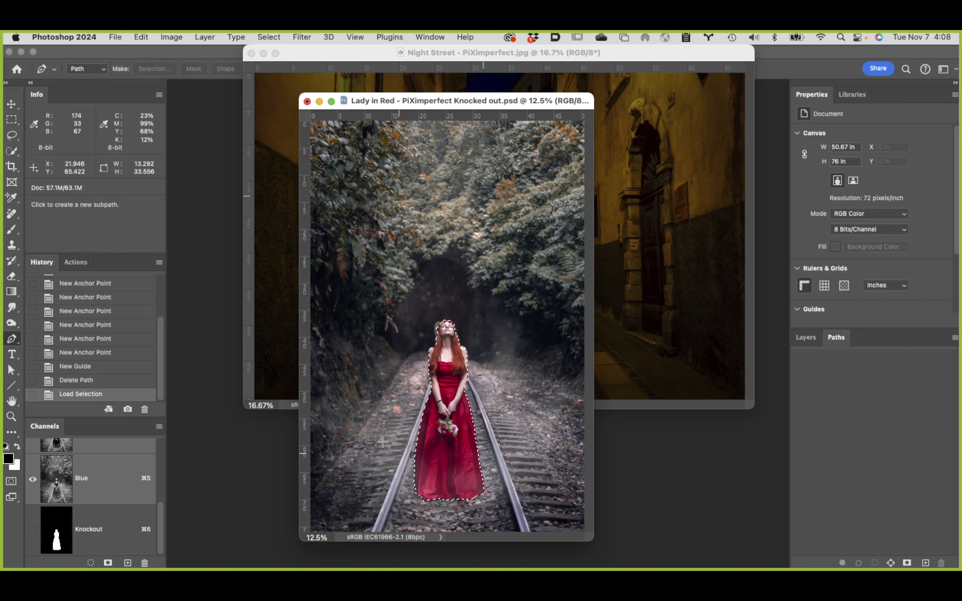
click(806, 338)
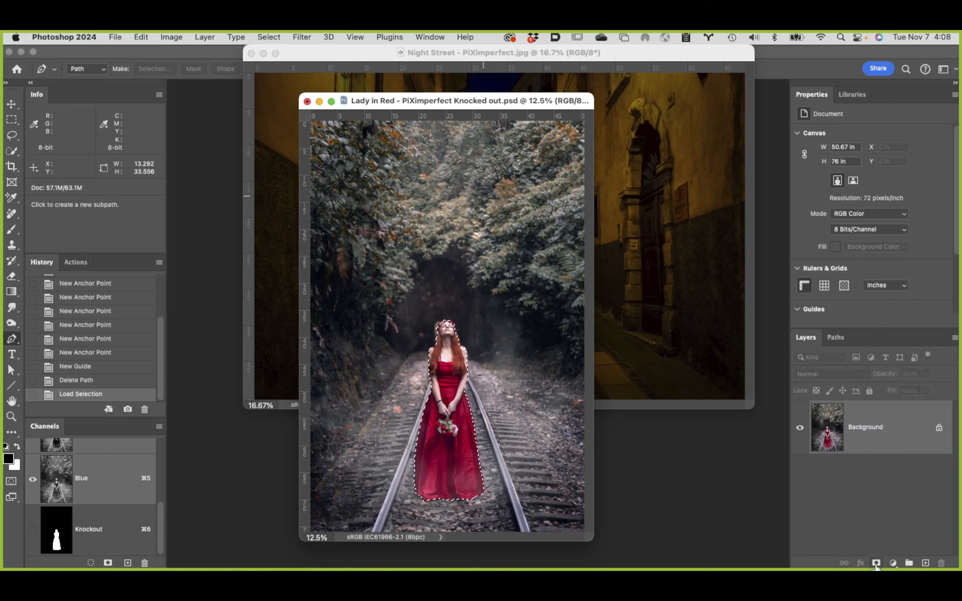
click(875, 563)
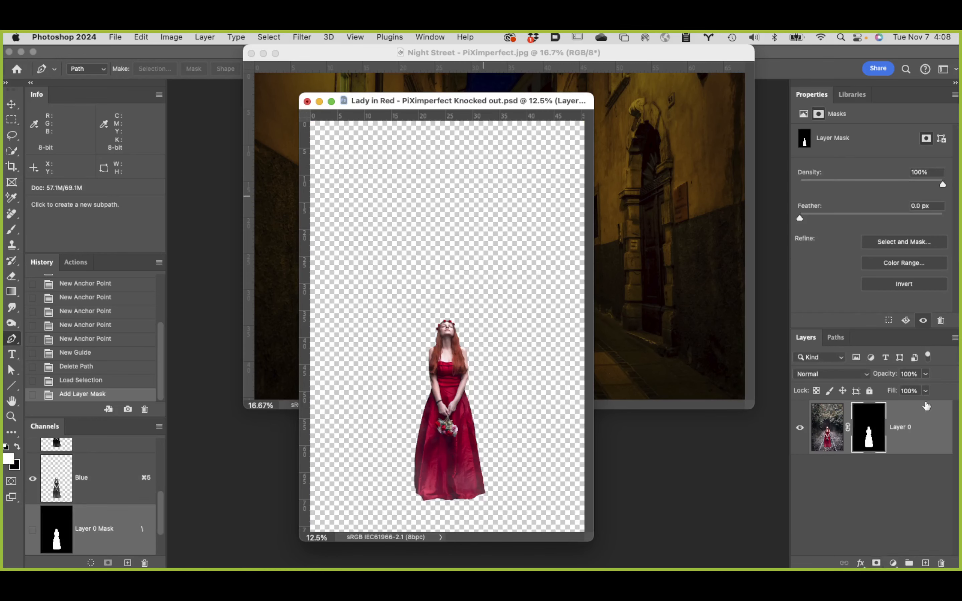
Step: Convert the masked lady layer to an embedded smart object
click(203, 37)
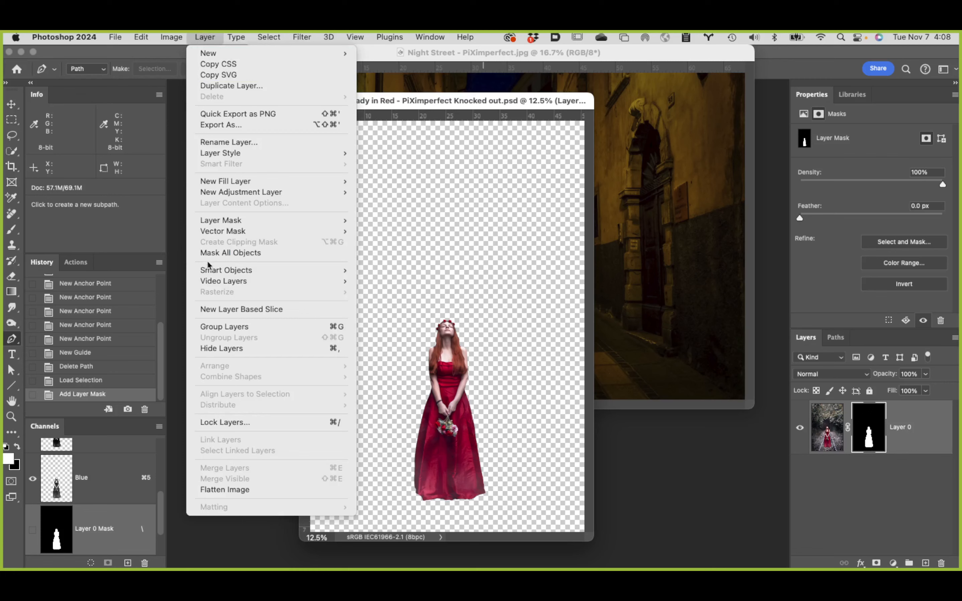
mouse_move(211, 271)
click(425, 271)
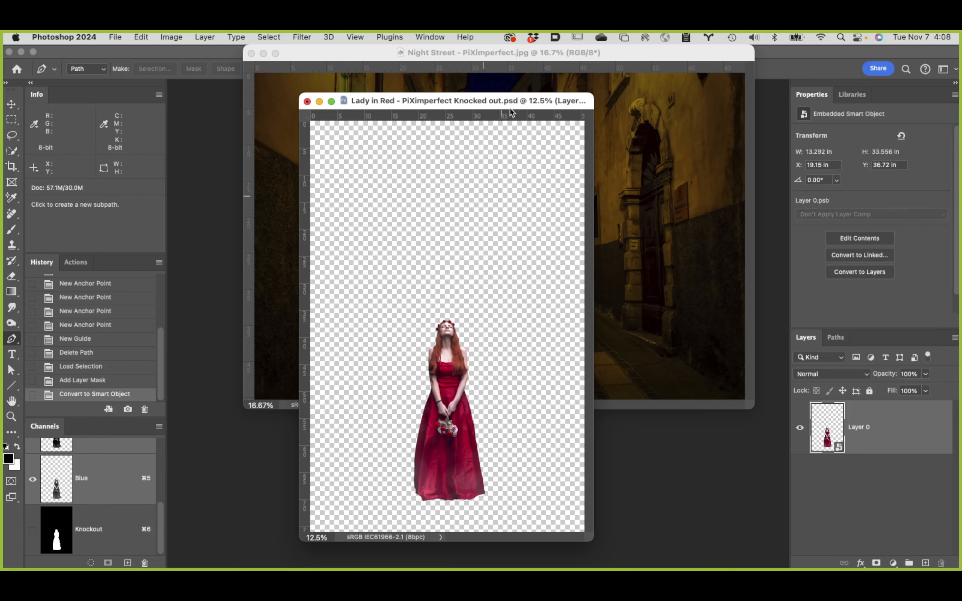
Step: Move the Lady in Red window aside to expose the Night Street image, and make the Night Street document active
drag(510, 107, 245, 115)
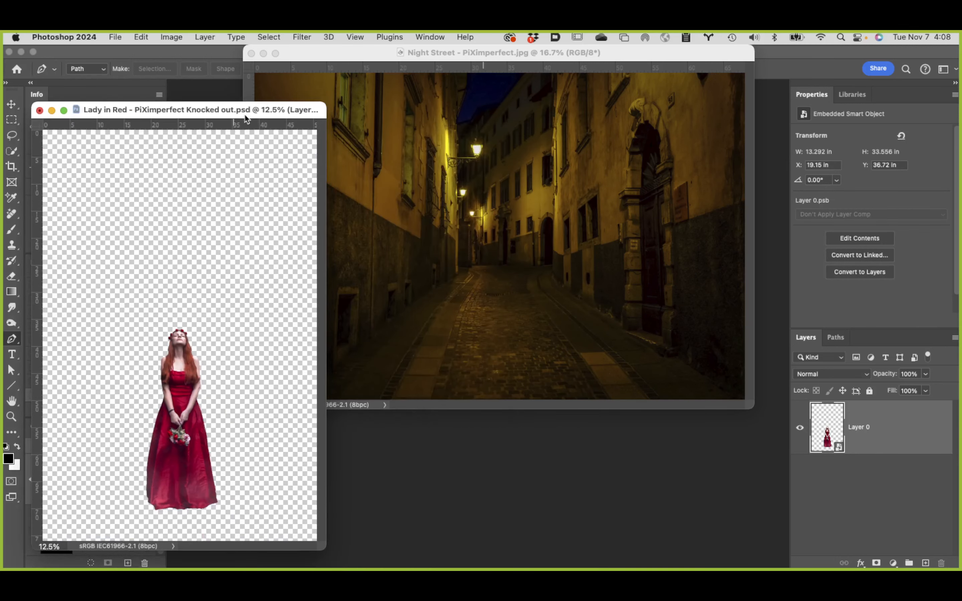
click(513, 291)
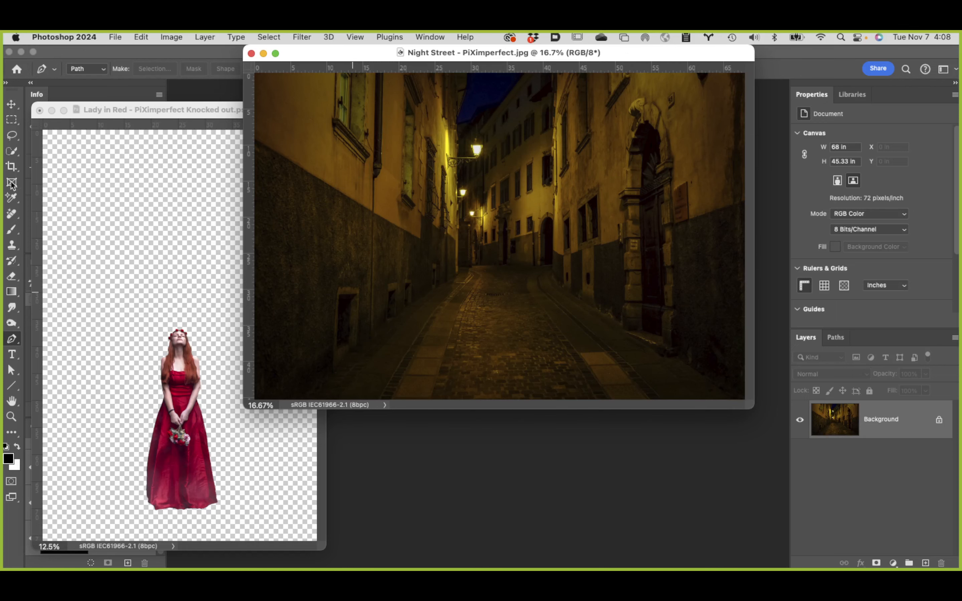
Step: Move the Lady in Red window out of the way, fit the Night Street image to the screen and show it in full screen mode with menu bar
drag(189, 114, 450, 336)
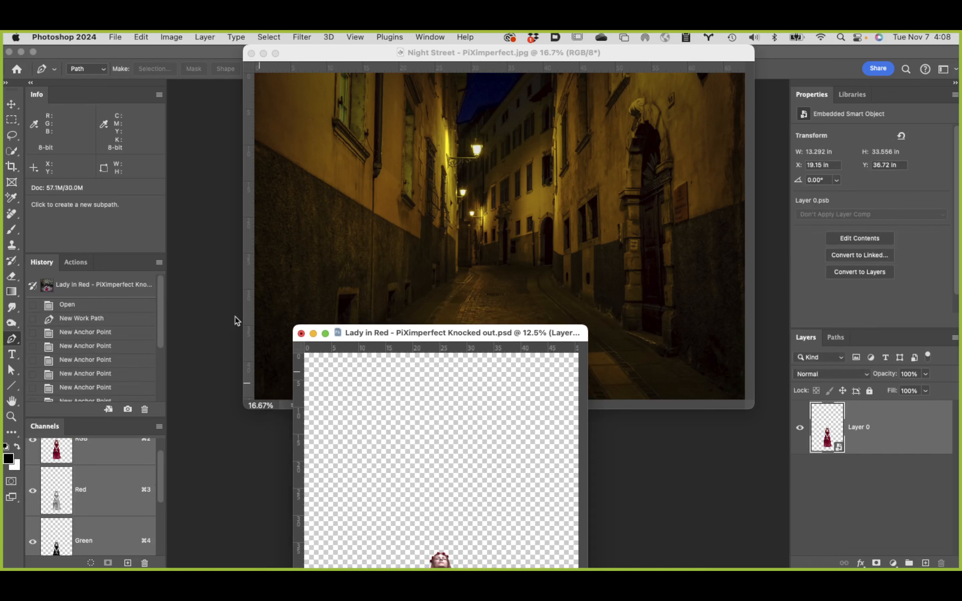
click(279, 253)
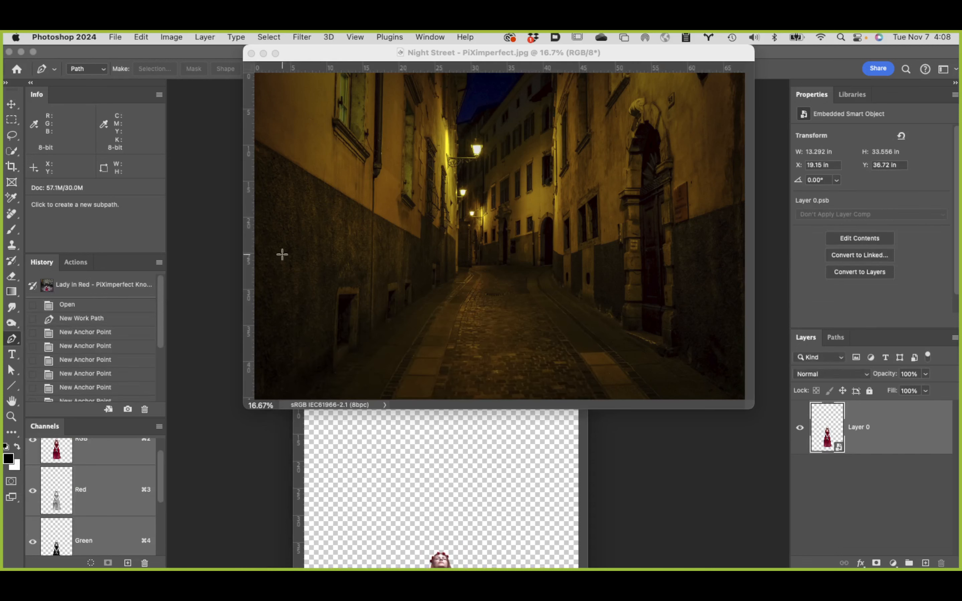
double_click(13, 401)
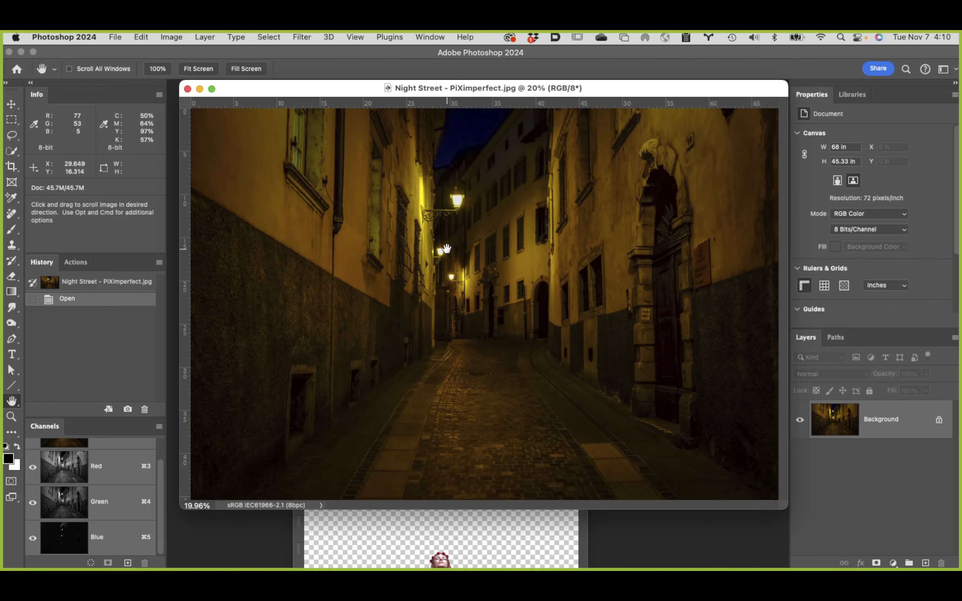
key(f)
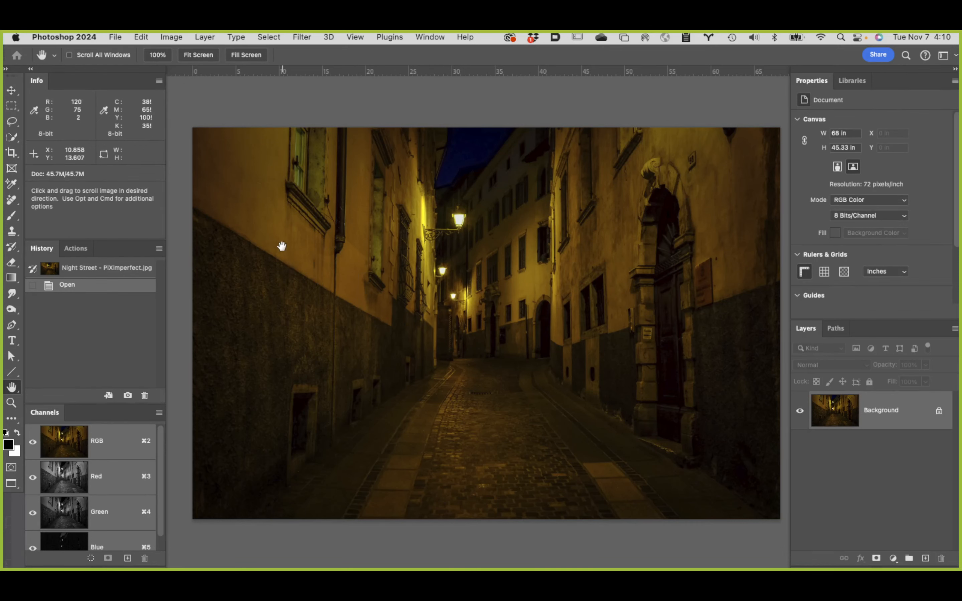
Step: With the Pen tool, draw a perspective line from the left window sill down past the canvas bottom, continuing the path outside the right edge
key(p)
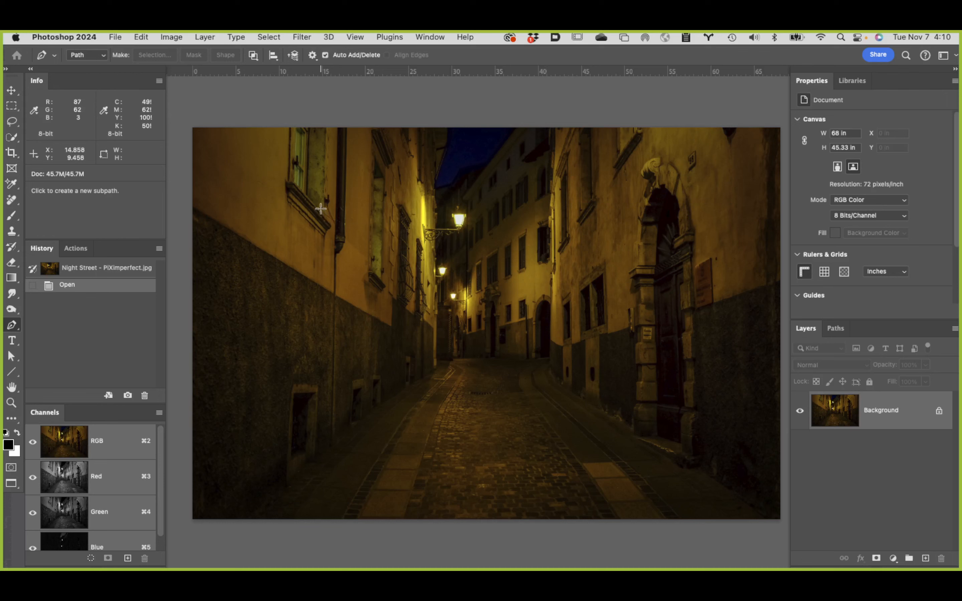
click(291, 181)
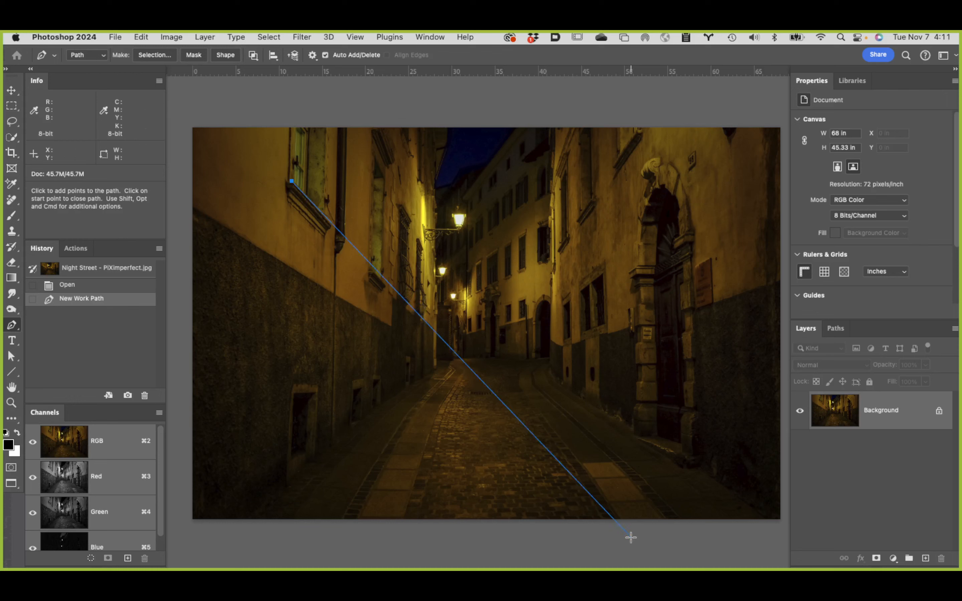
click(631, 537)
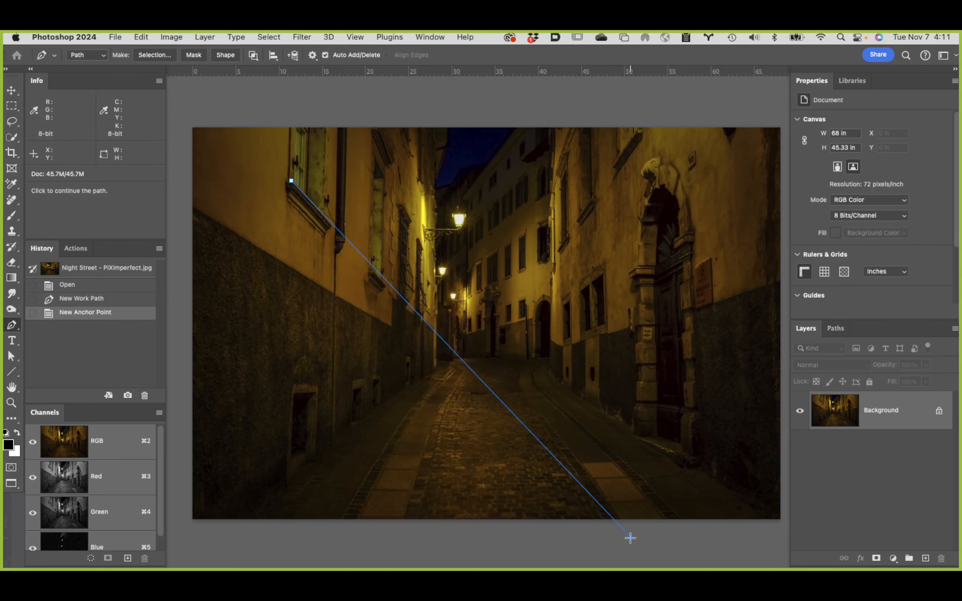
key(space)
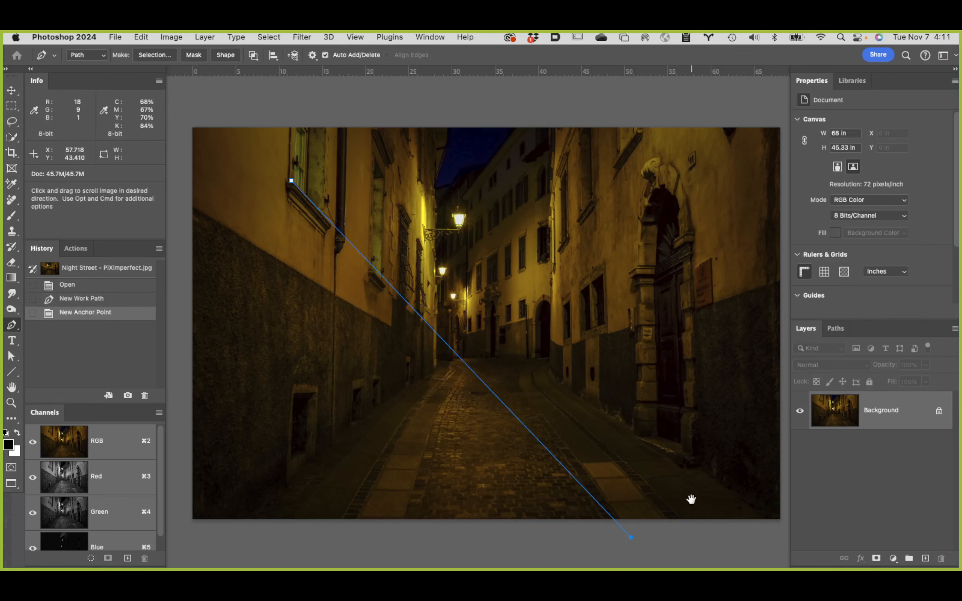
drag(691, 501, 535, 507)
click(646, 551)
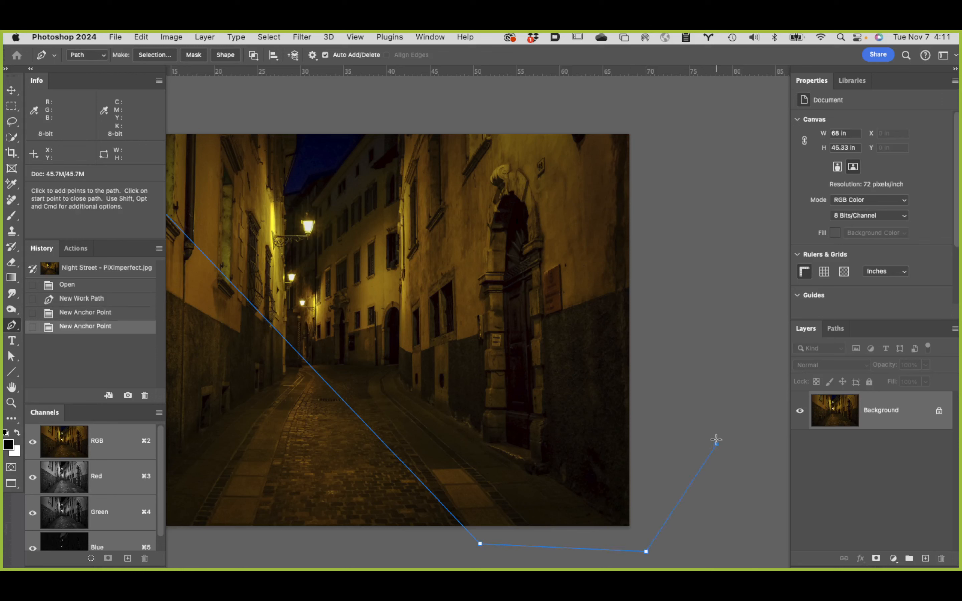
click(717, 444)
drag(694, 331, 694, 325)
click(671, 97)
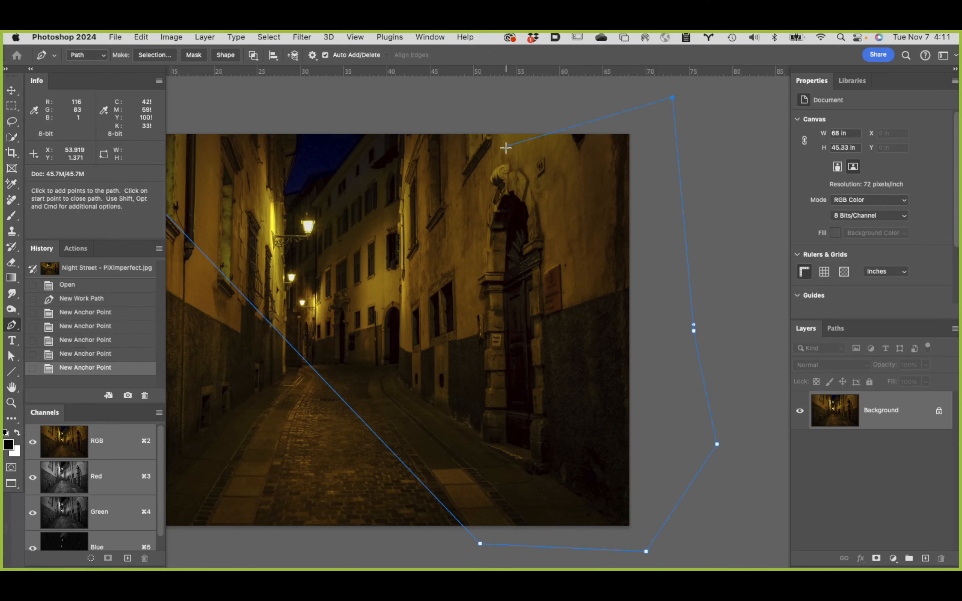
Step: Continue the path along the window sills of the right-hand building and down to the cobblestones, crossing the first perspective line
click(493, 158)
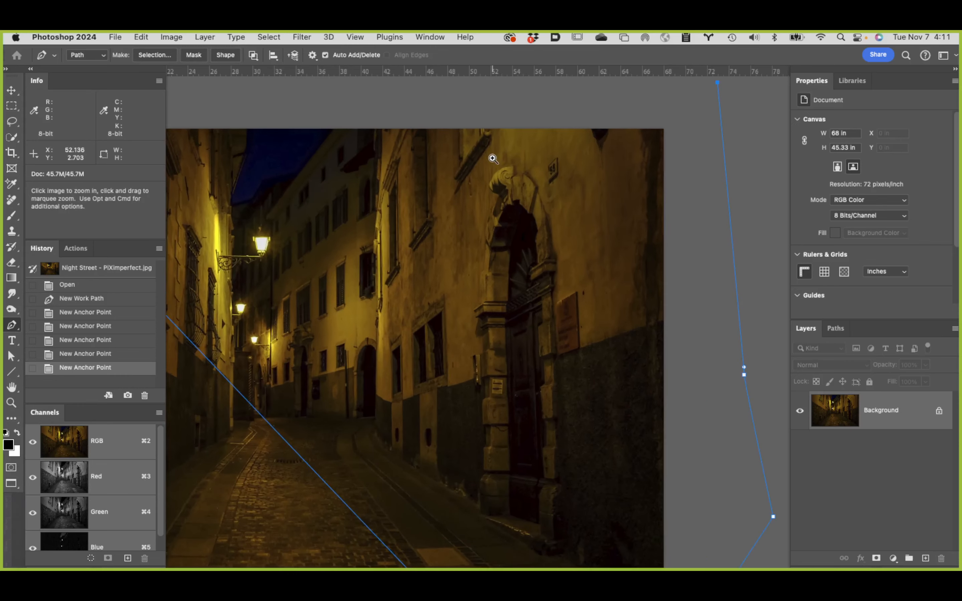
click(486, 158)
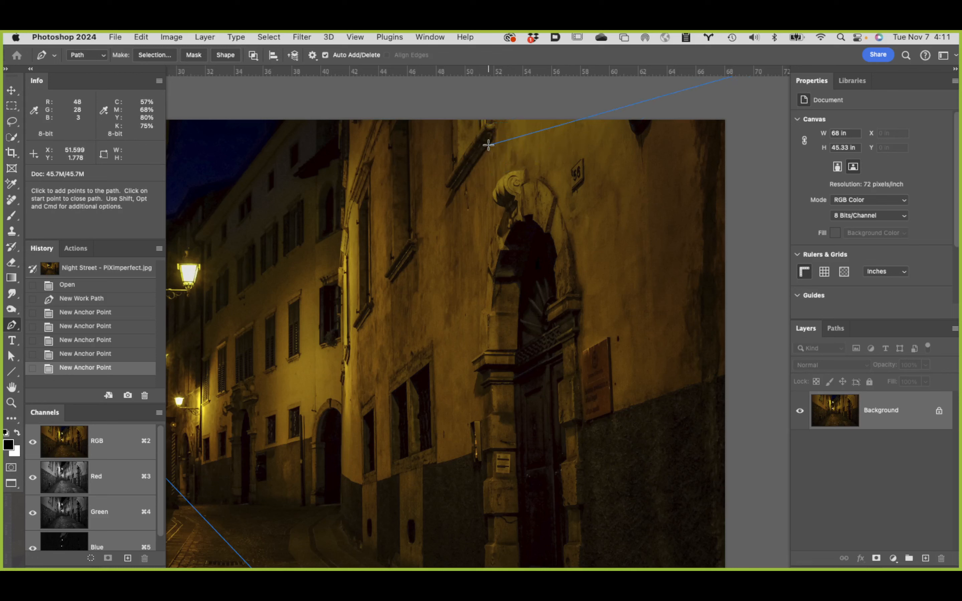
alt+click(474, 176)
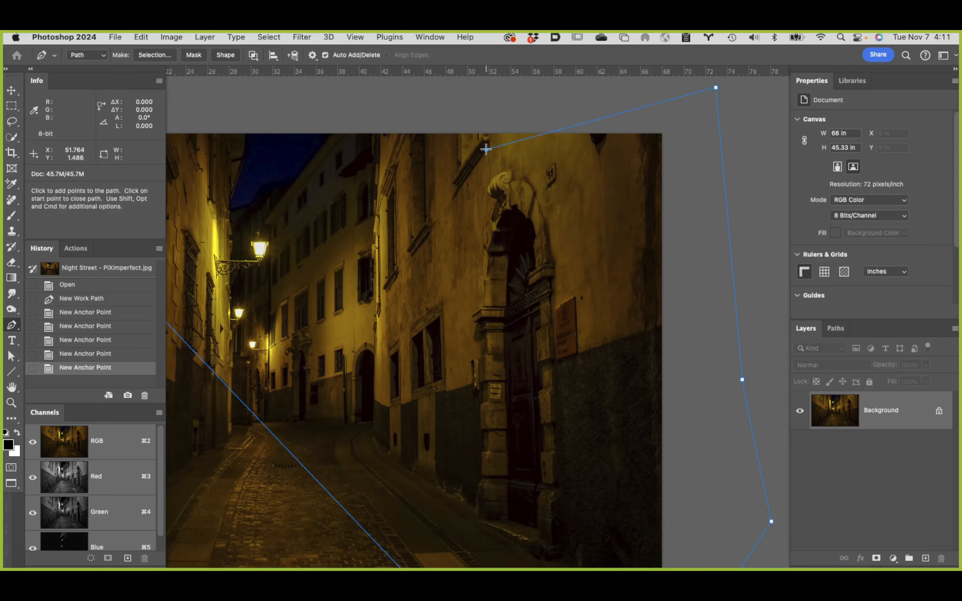
click(485, 149)
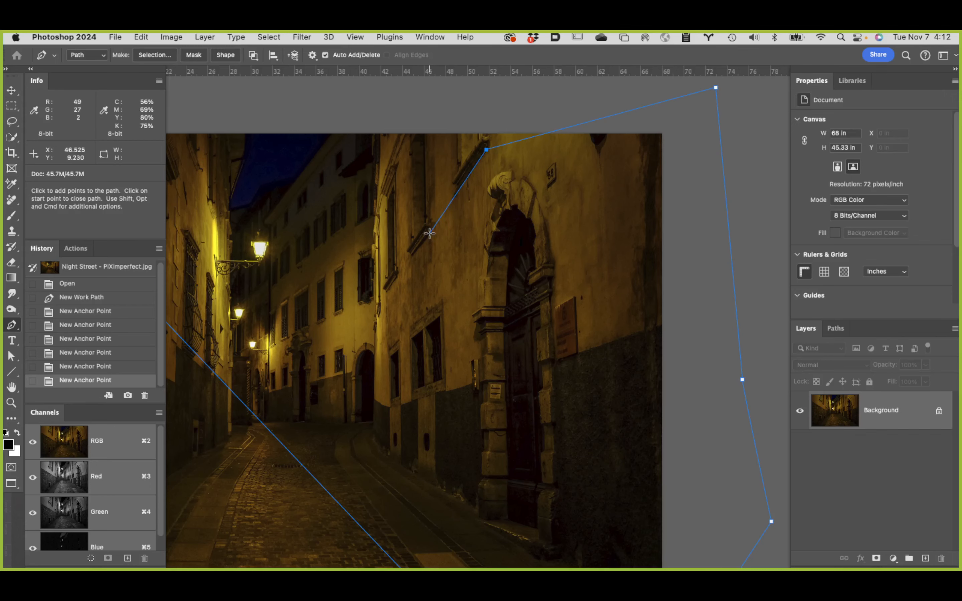
super+click(428, 234)
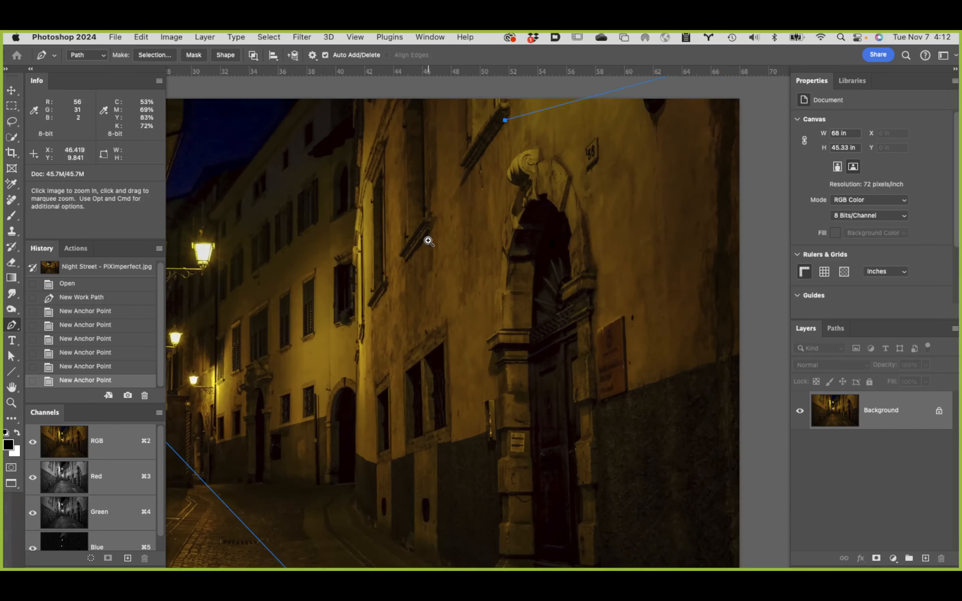
super+click(428, 240)
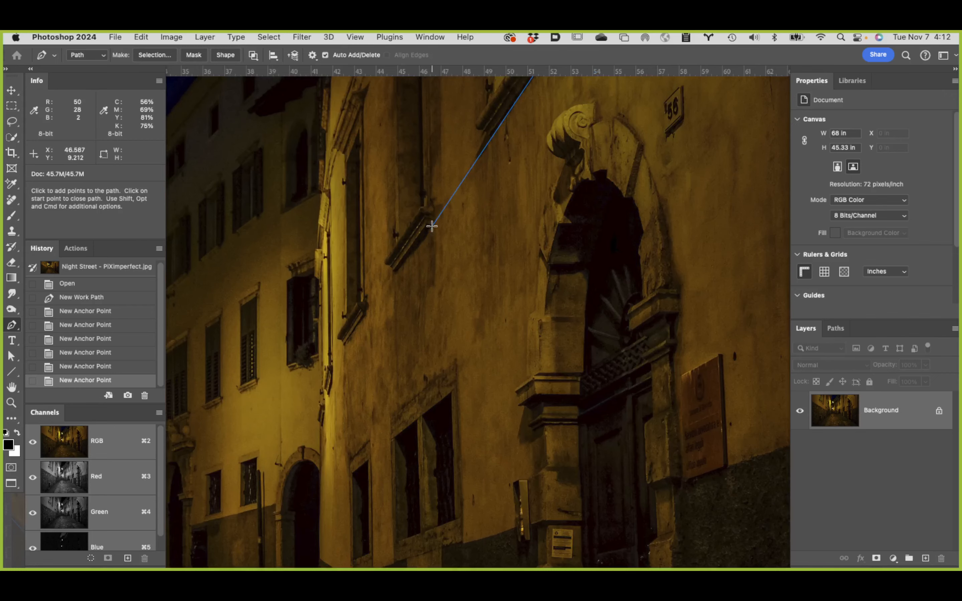
click(433, 226)
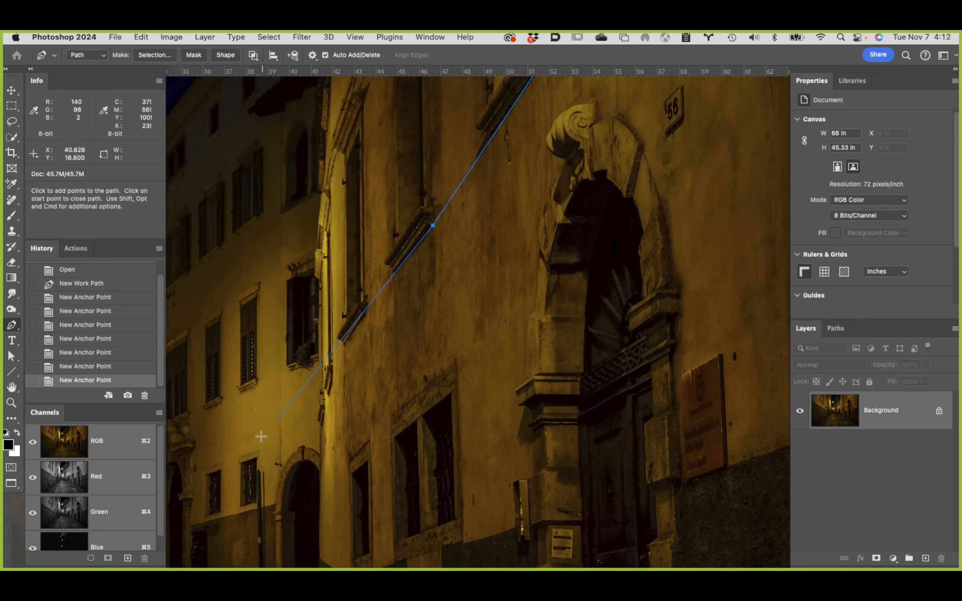
drag(253, 459, 417, 321)
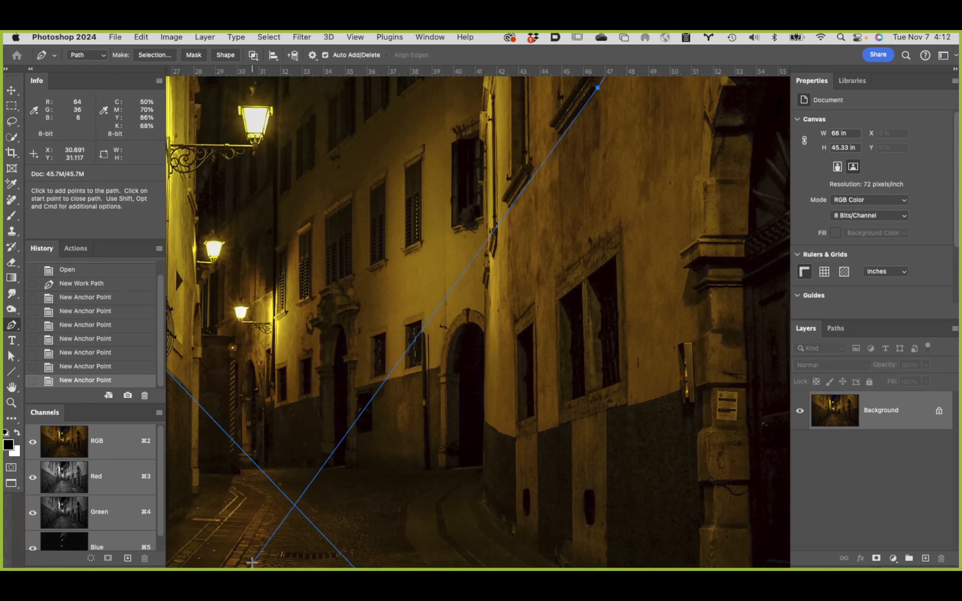
click(252, 563)
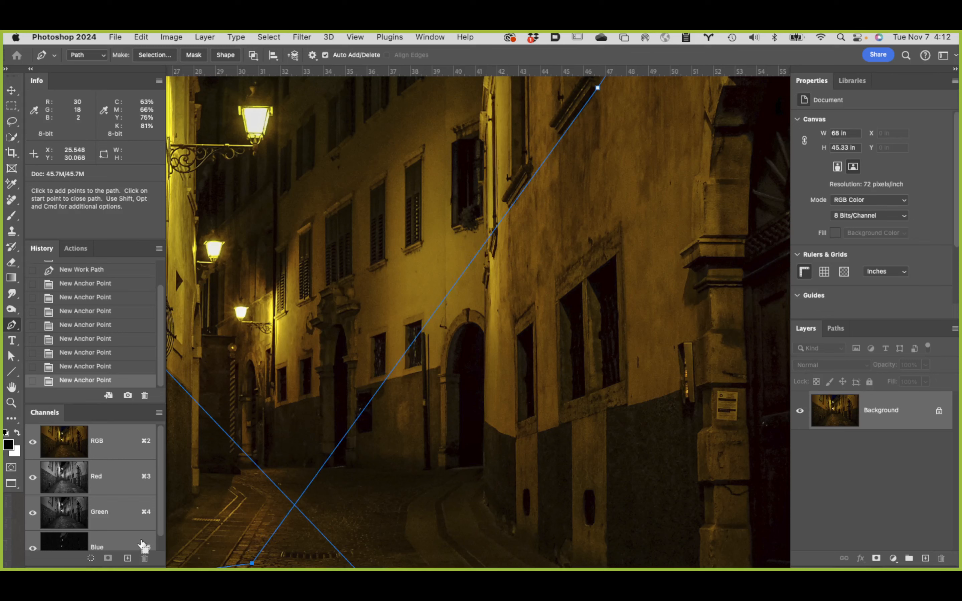
Step: Place a horizontal guide where the two perspective lines cross to mark the horizon, and delete the Work Path
alt+super+click(222, 489)
alt+super+click(225, 489)
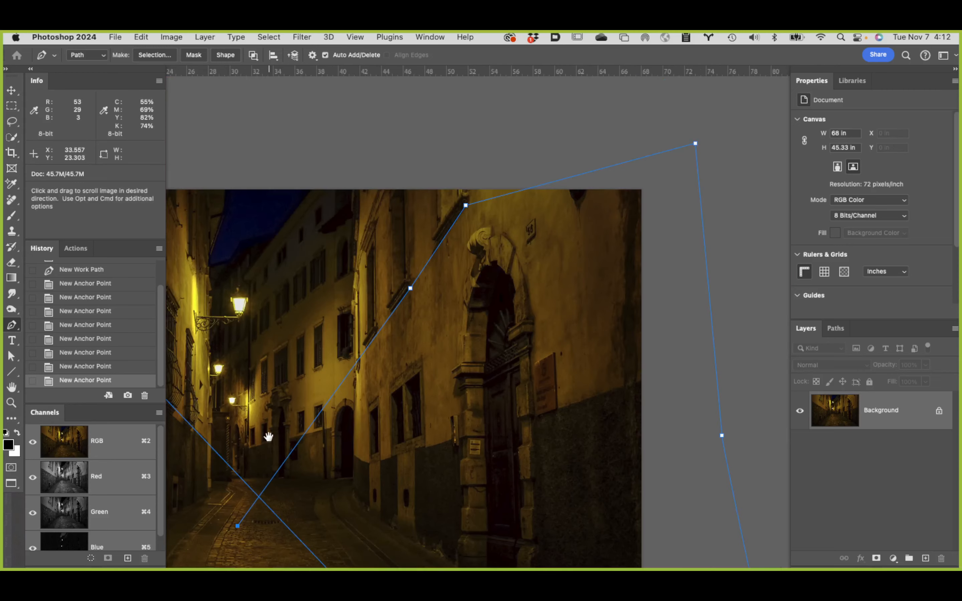
drag(268, 436, 455, 305)
alt+super+click(418, 397)
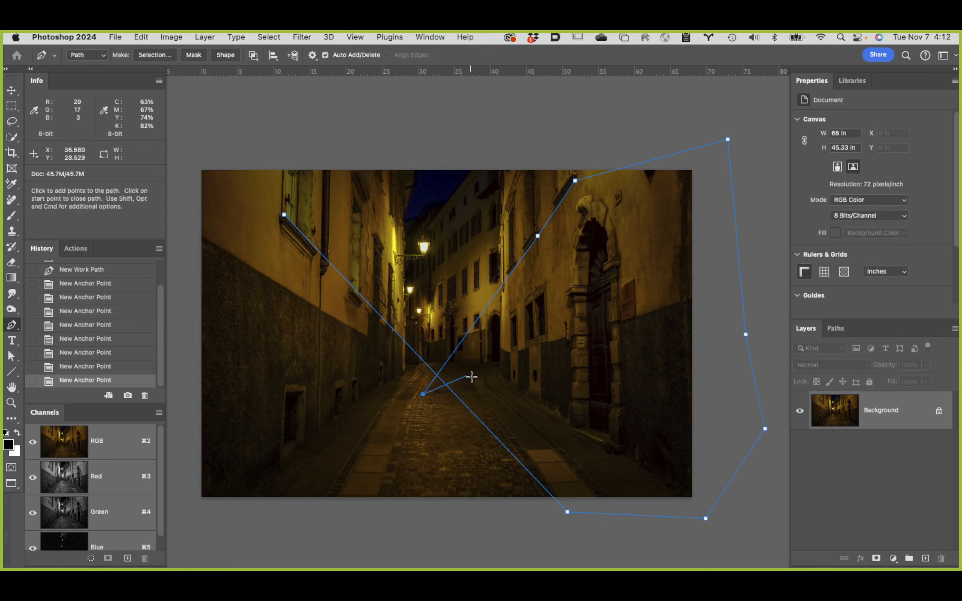
drag(541, 73, 570, 375)
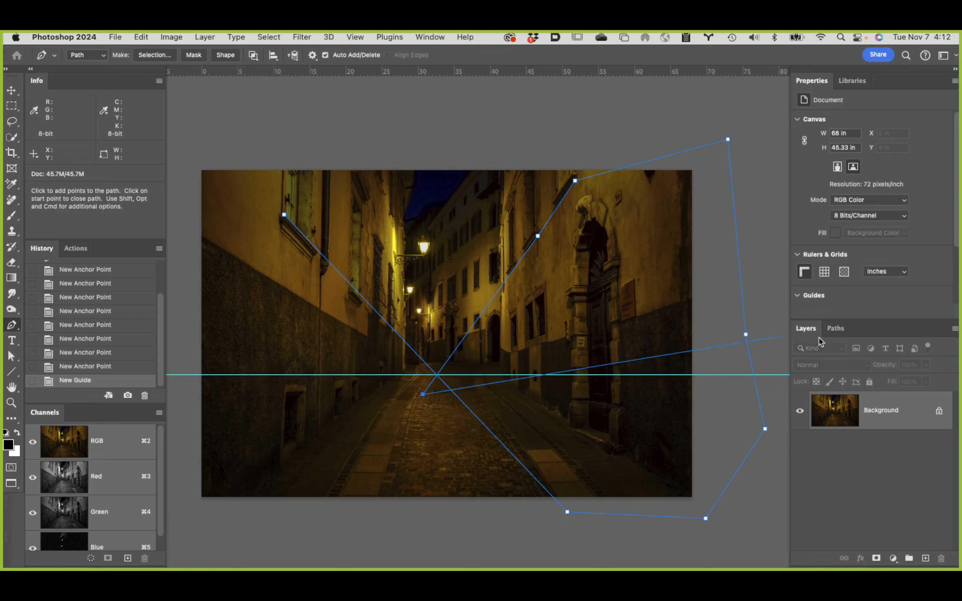
click(836, 329)
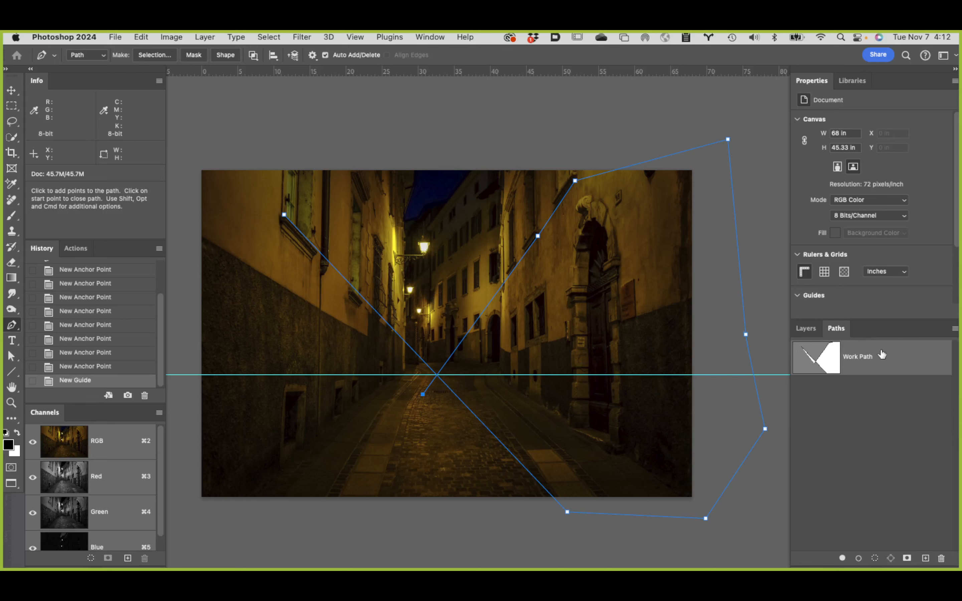
drag(881, 355, 941, 558)
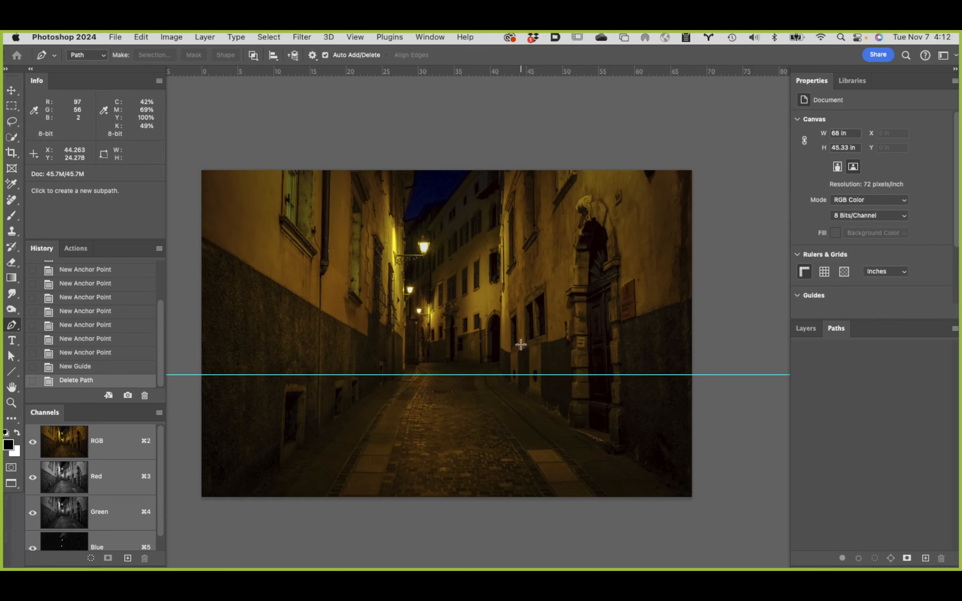
Step: Return to the standard screen mode and arrange the windows so both documents are visible, with Lady in Red active
key(f)
key(f)
key(f)
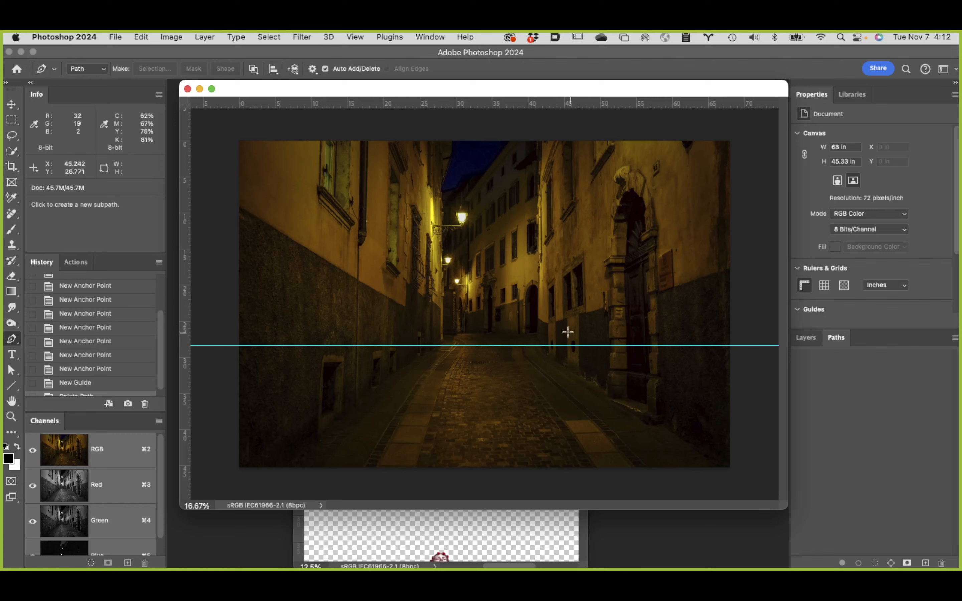
drag(456, 91, 632, 74)
click(310, 373)
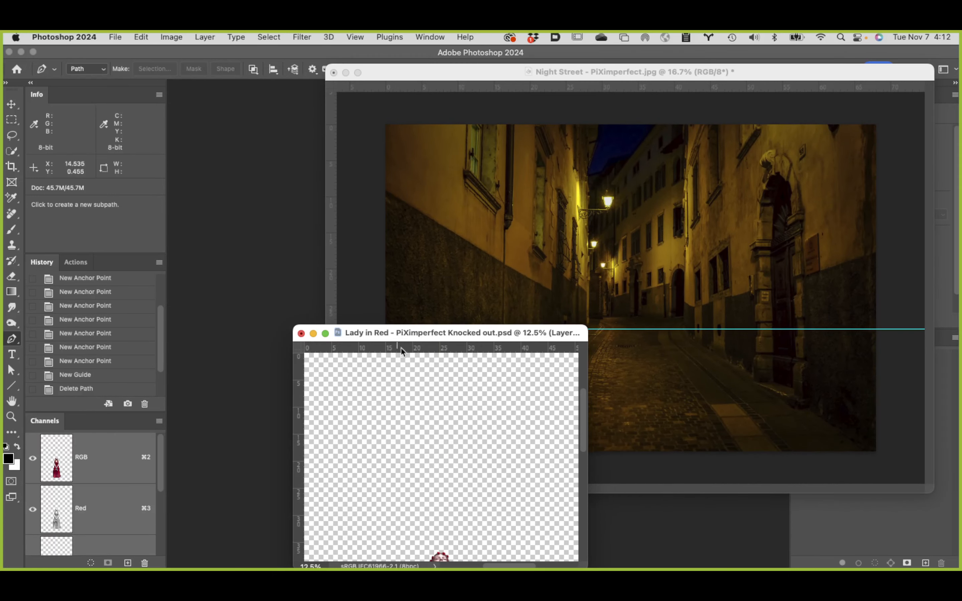
drag(444, 335, 232, 103)
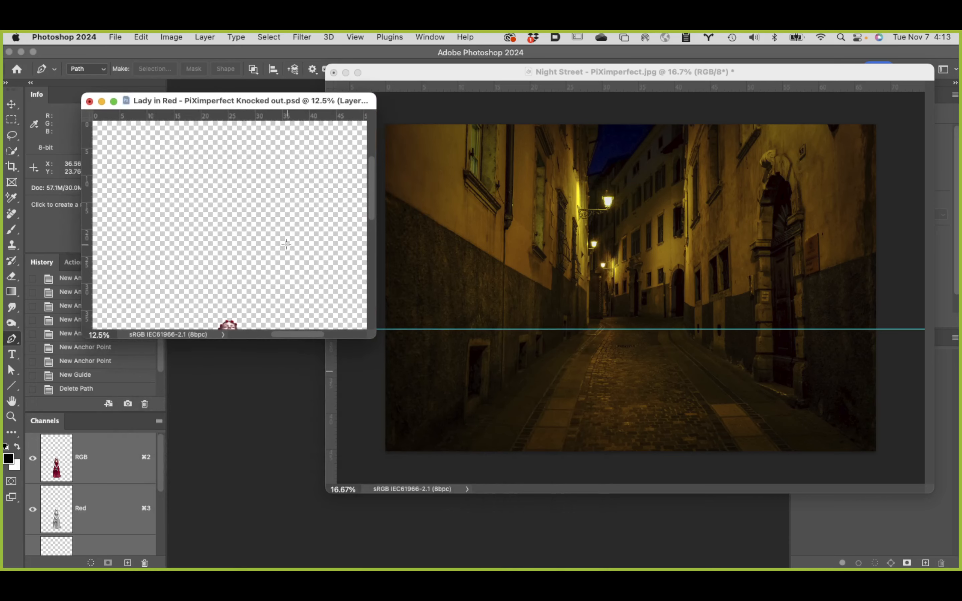
drag(822, 68, 682, 185)
click(150, 126)
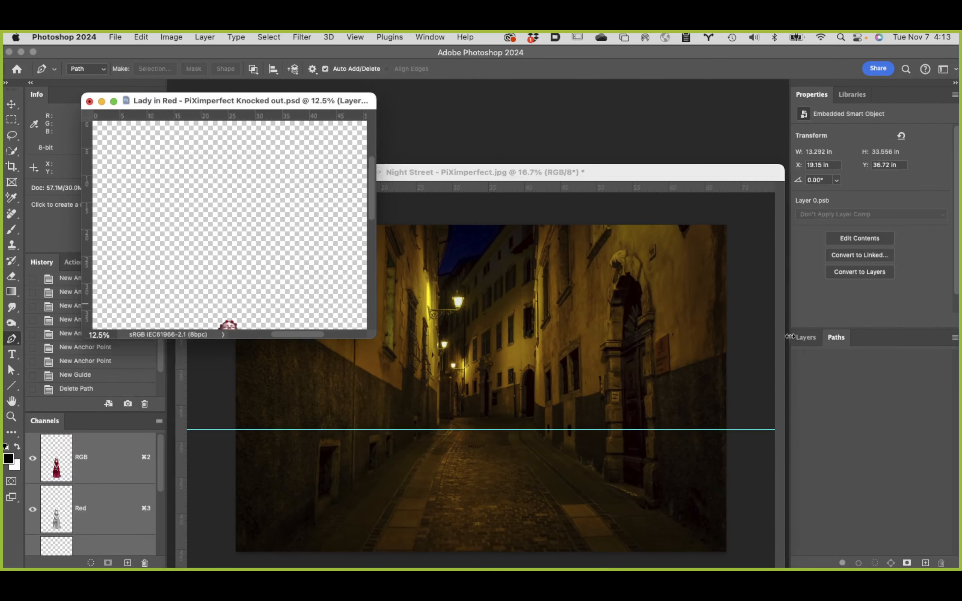
Step: Copy the lady's smart object layer into the Night Street document, placing her in the middle of the street
click(805, 338)
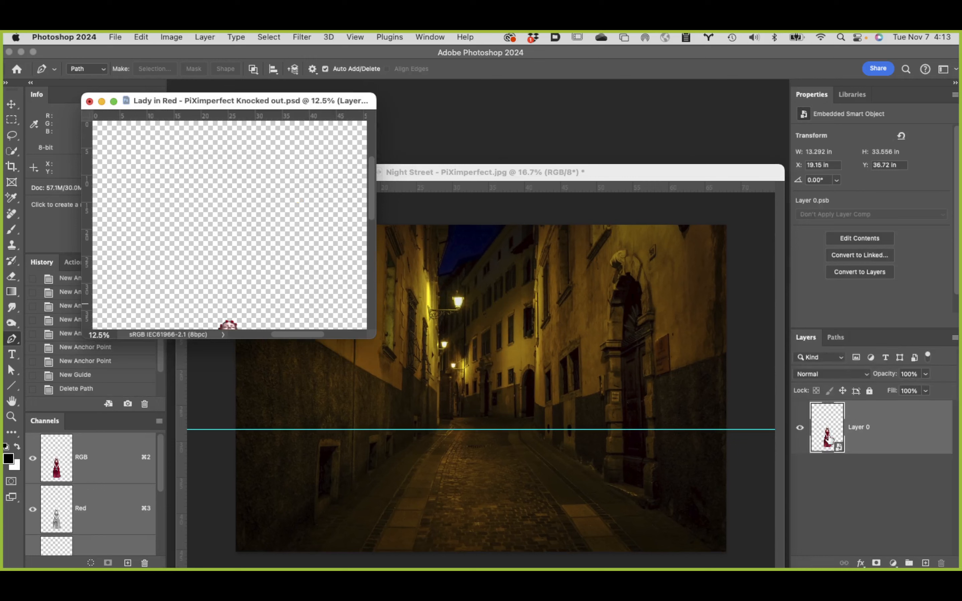
drag(829, 438, 481, 444)
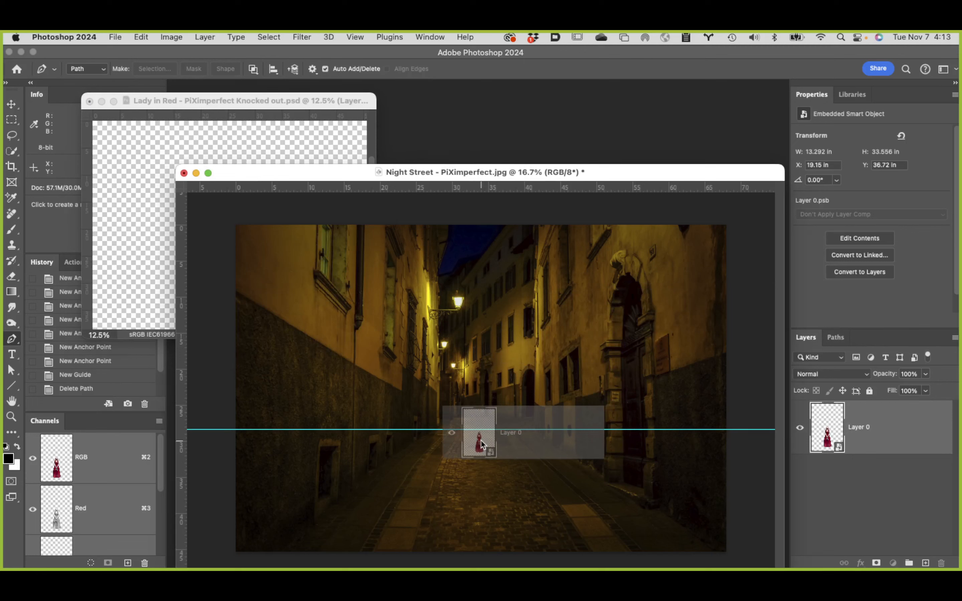
drag(481, 444, 482, 445)
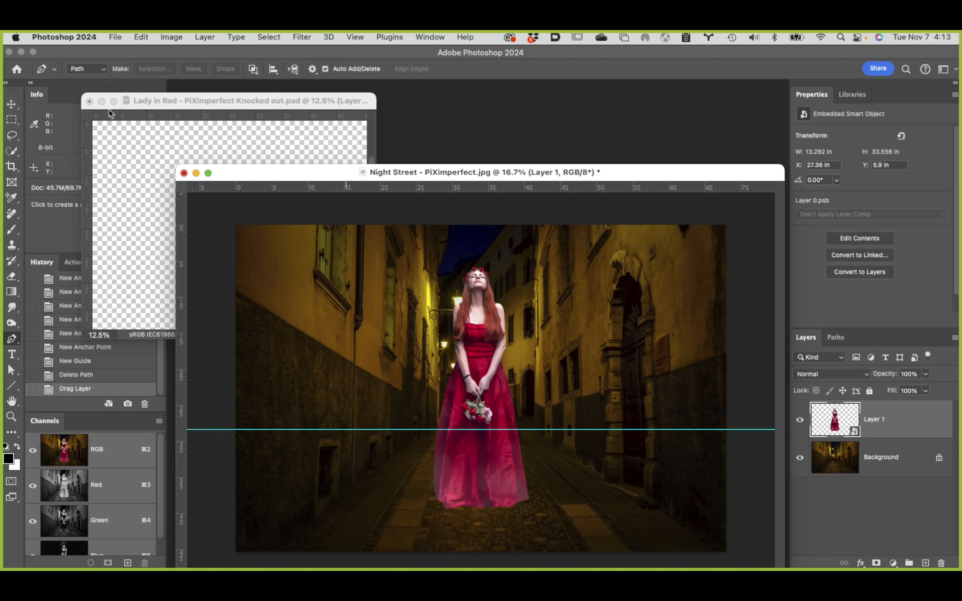
Step: Close the Lady in Red document, then fit the Night Street composite to the screen and reposition its window
click(119, 115)
drag(314, 100, 487, 81)
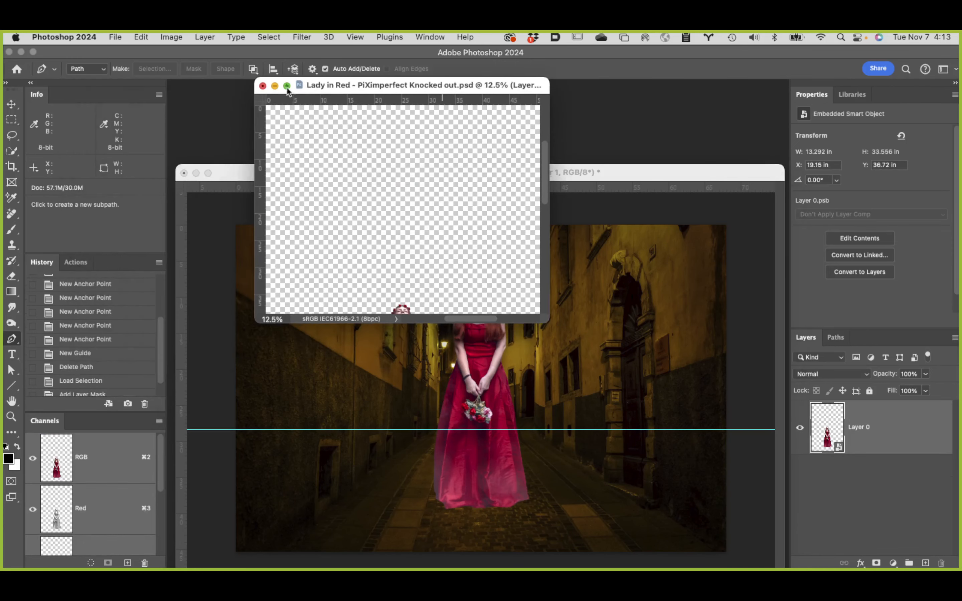
click(262, 87)
click(514, 269)
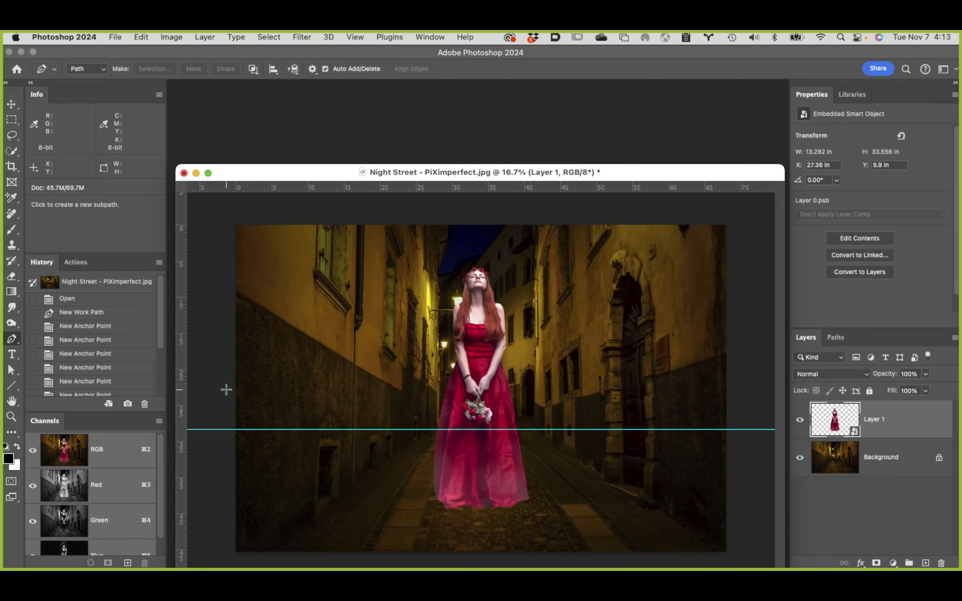
double_click(13, 402)
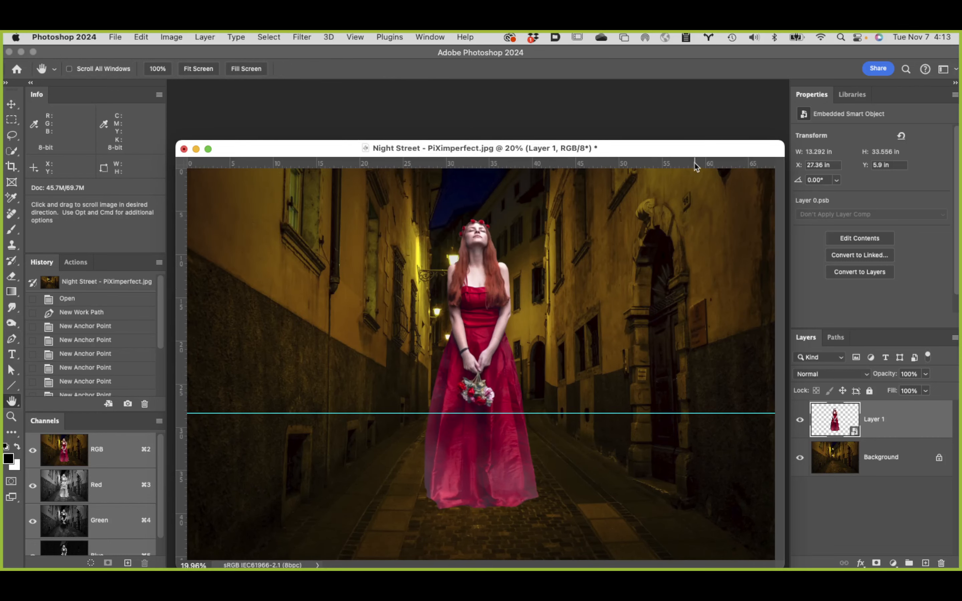
drag(683, 153, 682, 118)
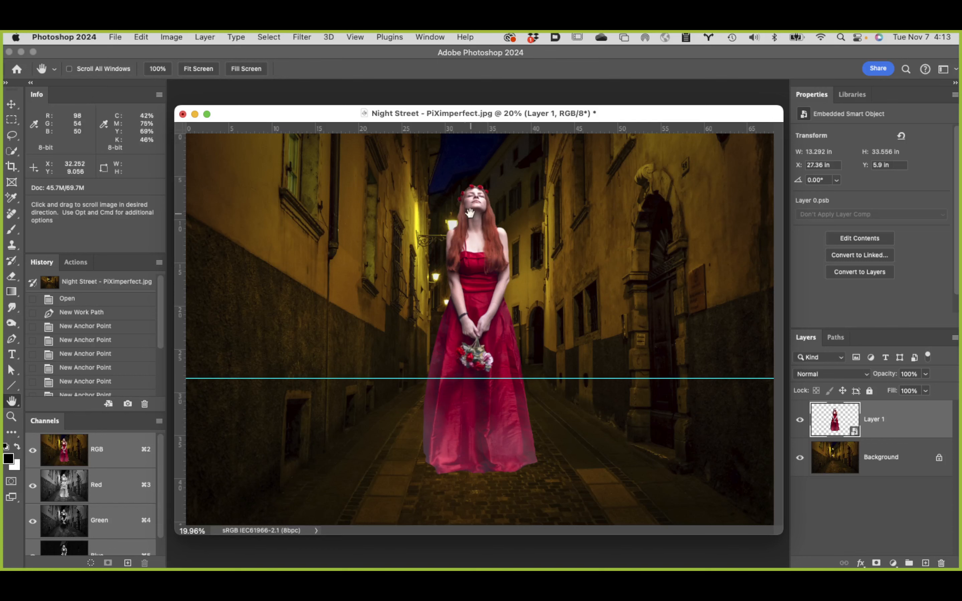
Step: Try the lady's eyes at the horizon guide, then hide the guide and move her up beside the arched doorway
key(v)
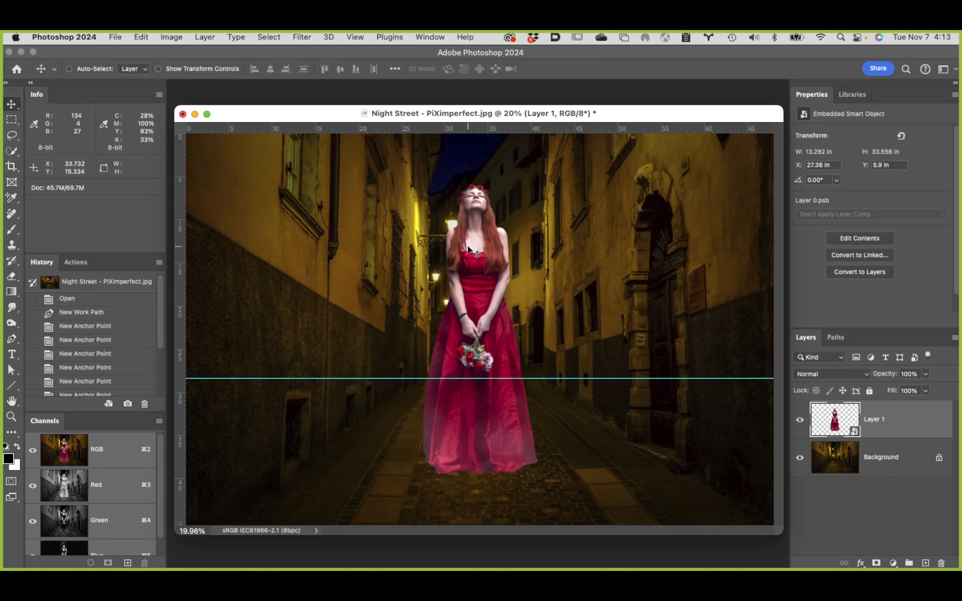
drag(484, 251, 485, 399)
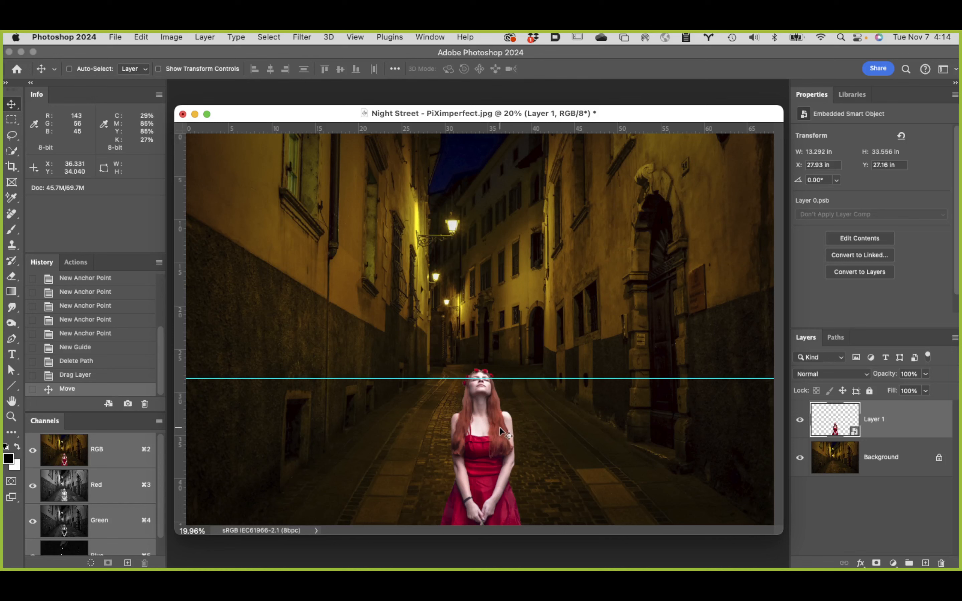
drag(498, 427, 597, 304)
key(super)
key(super+h)
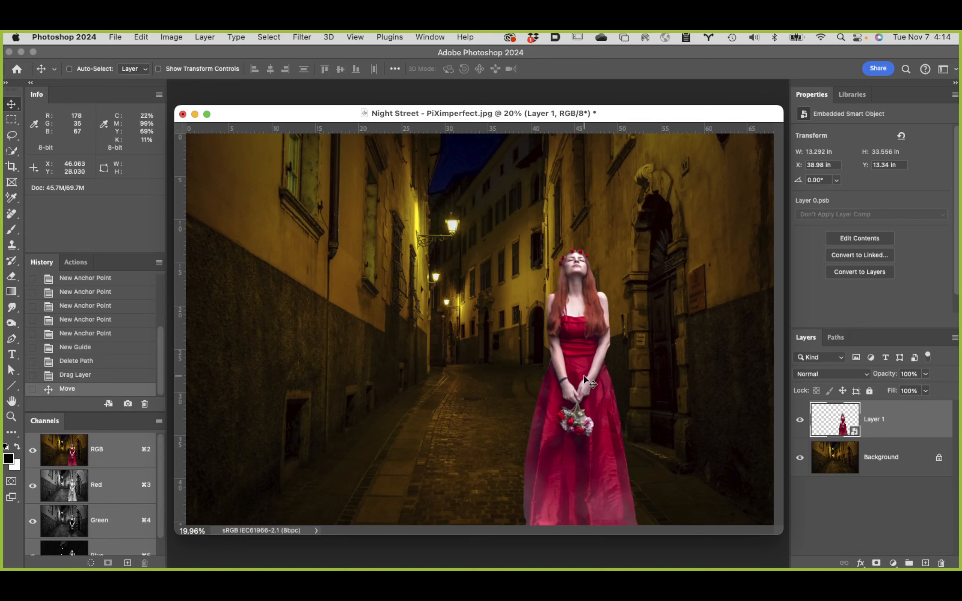
drag(583, 379, 593, 301)
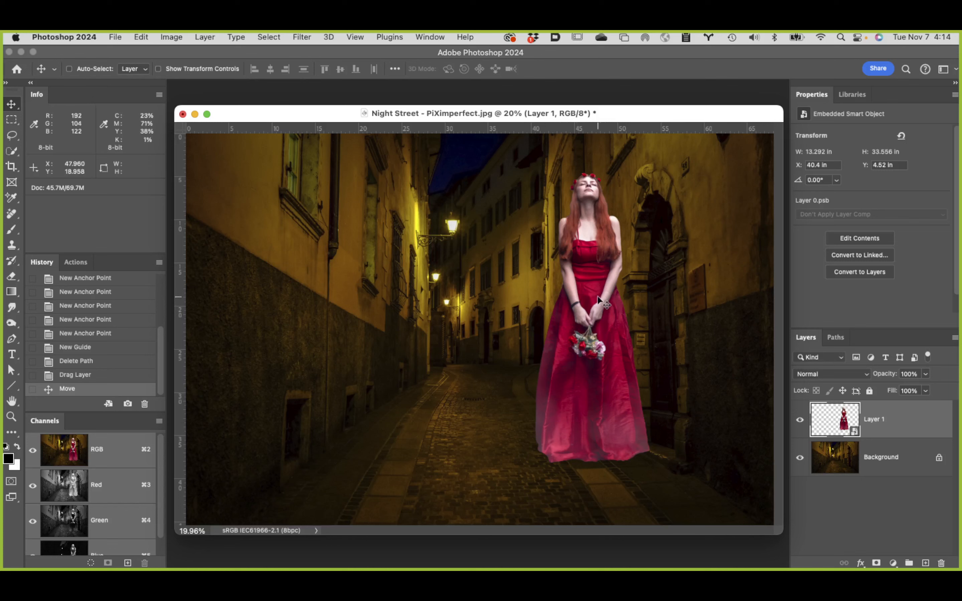
Step: Free Transform the lady proportionally to about 52% and stand her in front of the arched doorway
key(super+t)
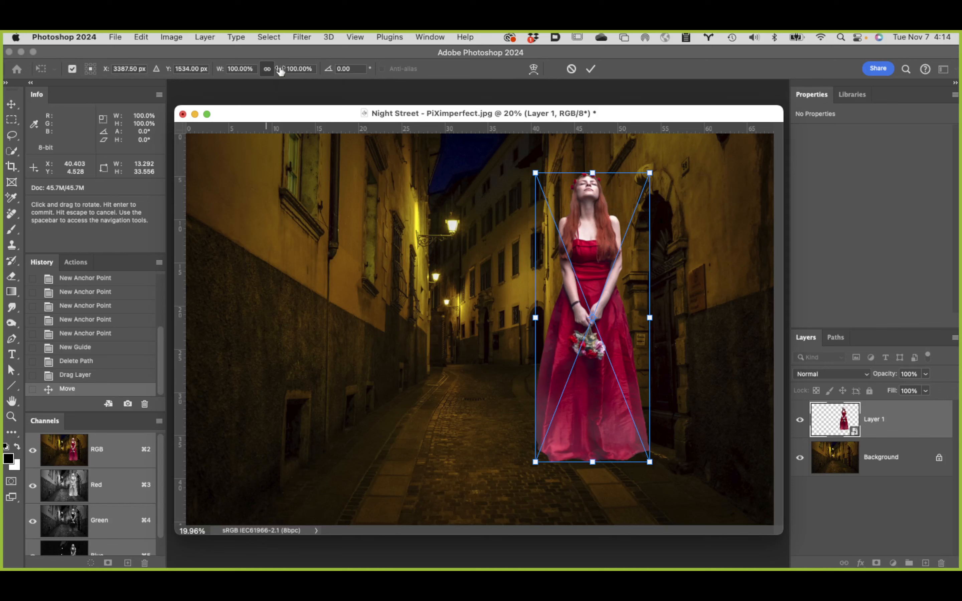
drag(281, 71, 245, 76)
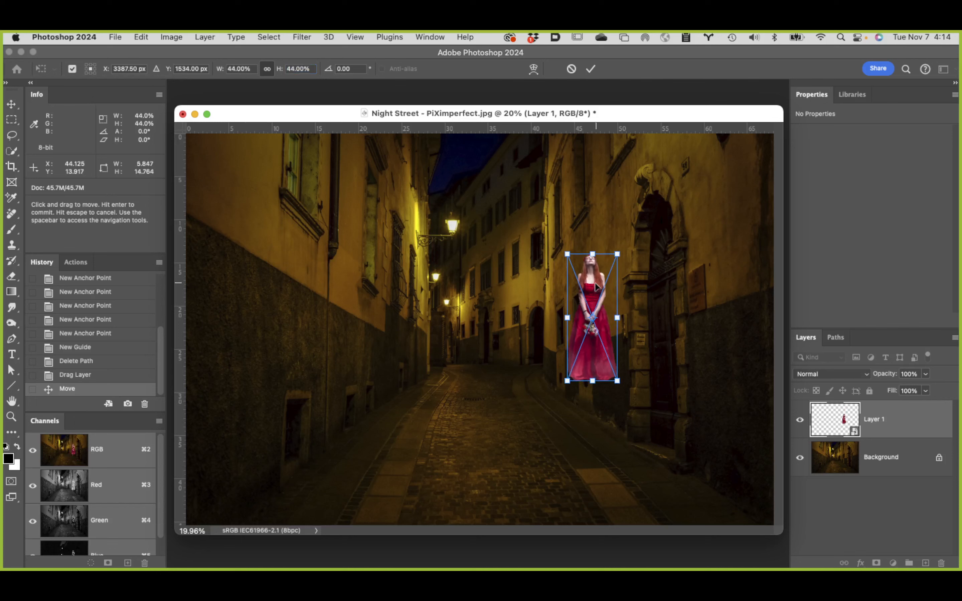
drag(596, 286, 636, 356)
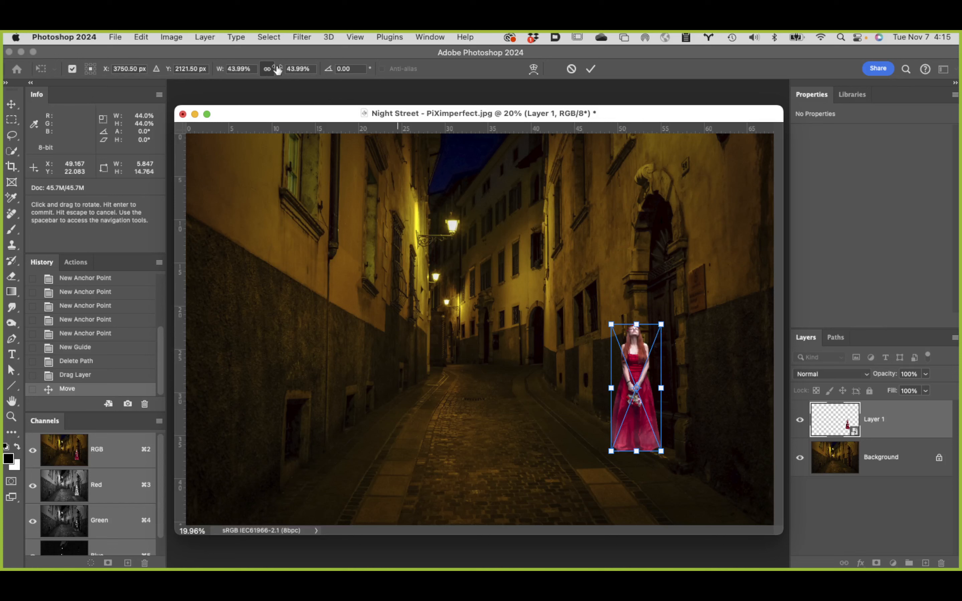
drag(278, 69, 280, 69)
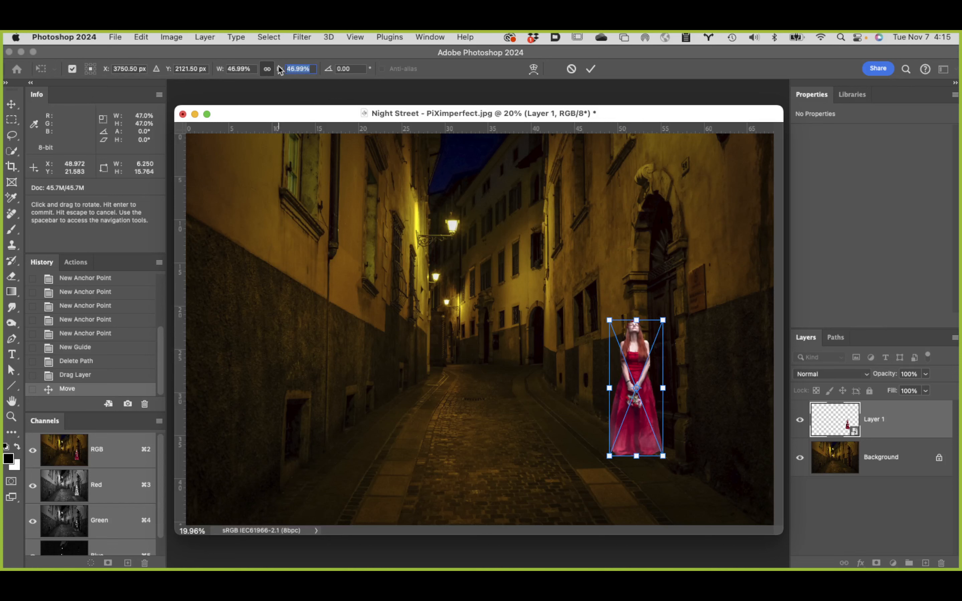
drag(280, 69, 283, 69)
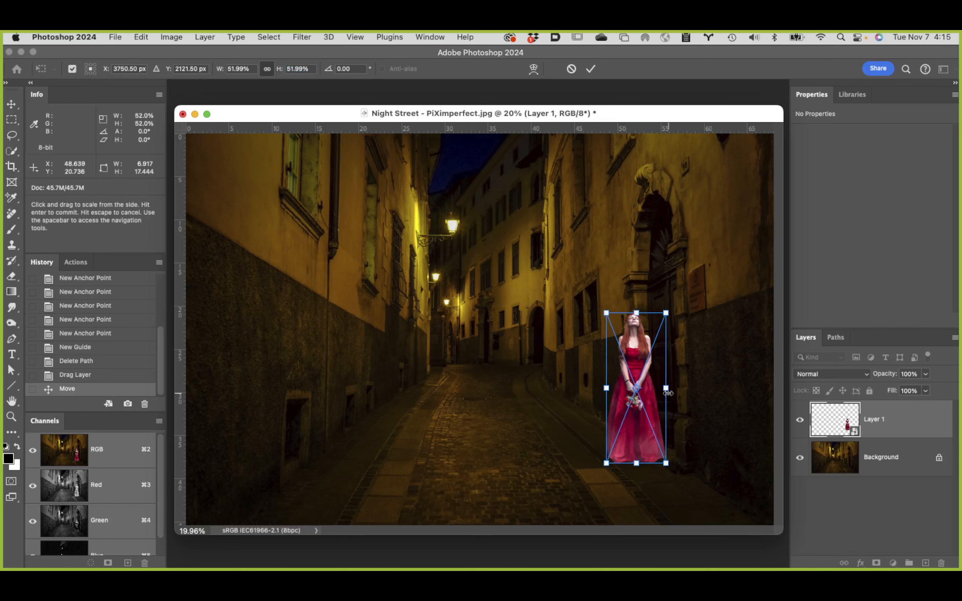
Step: Move the lady aside into the street and examine the doorway up close as a scale reference
drag(616, 391, 566, 387)
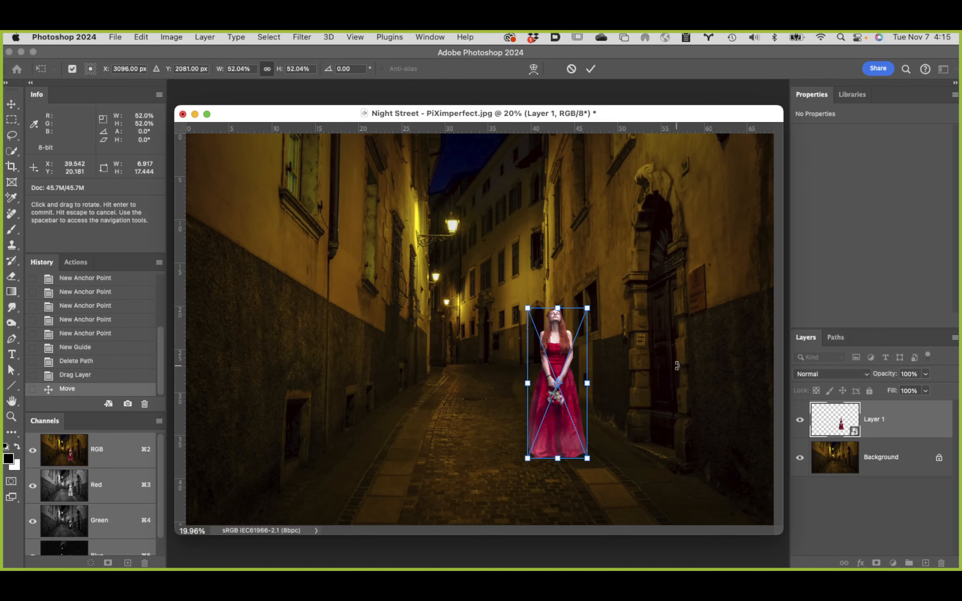
super+click(664, 344)
super+click(630, 347)
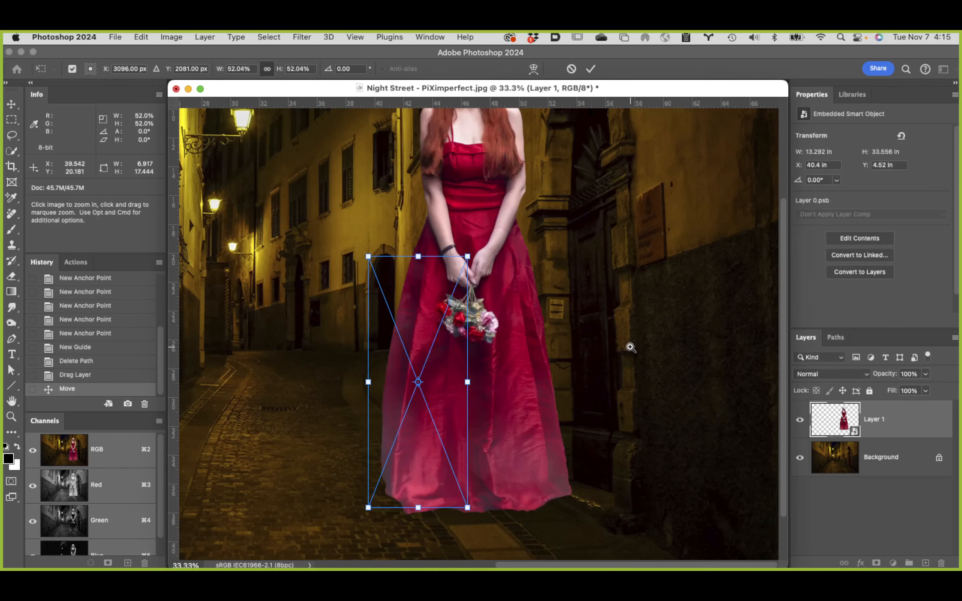
super+click(534, 285)
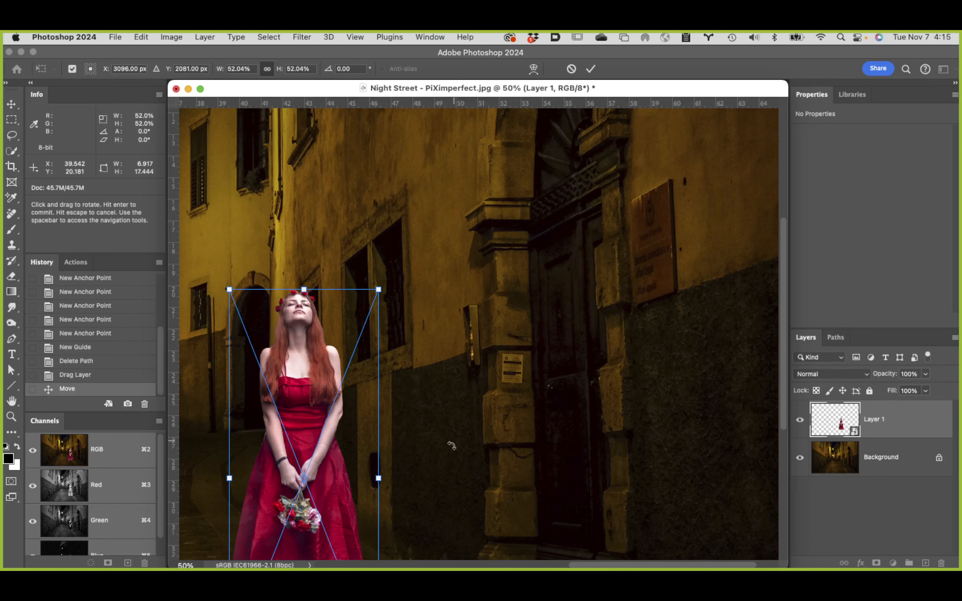
key(super+minus)
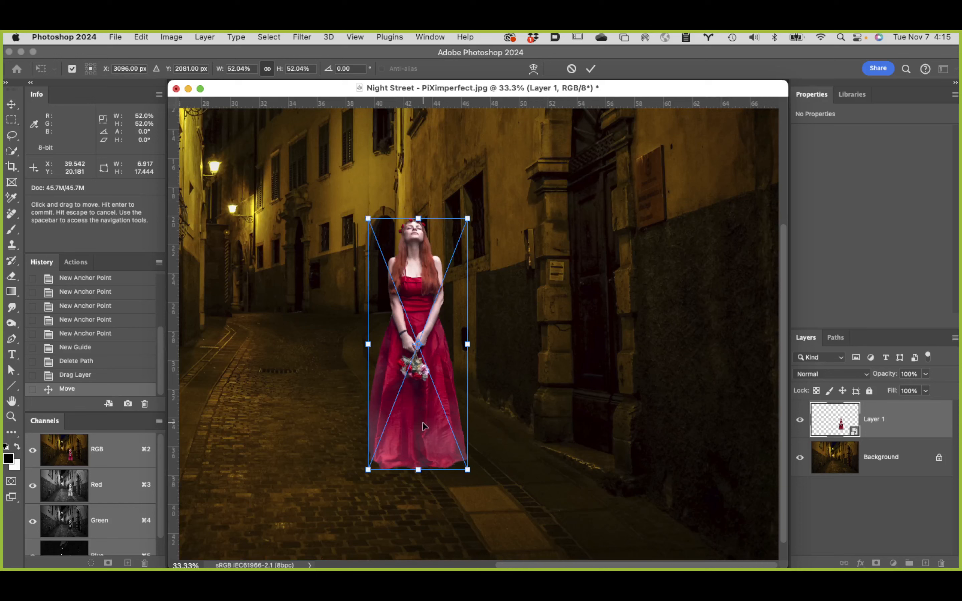
Step: Move the lady back in front of the doorway and scale her proportionally to 48.8%
drag(423, 426, 602, 414)
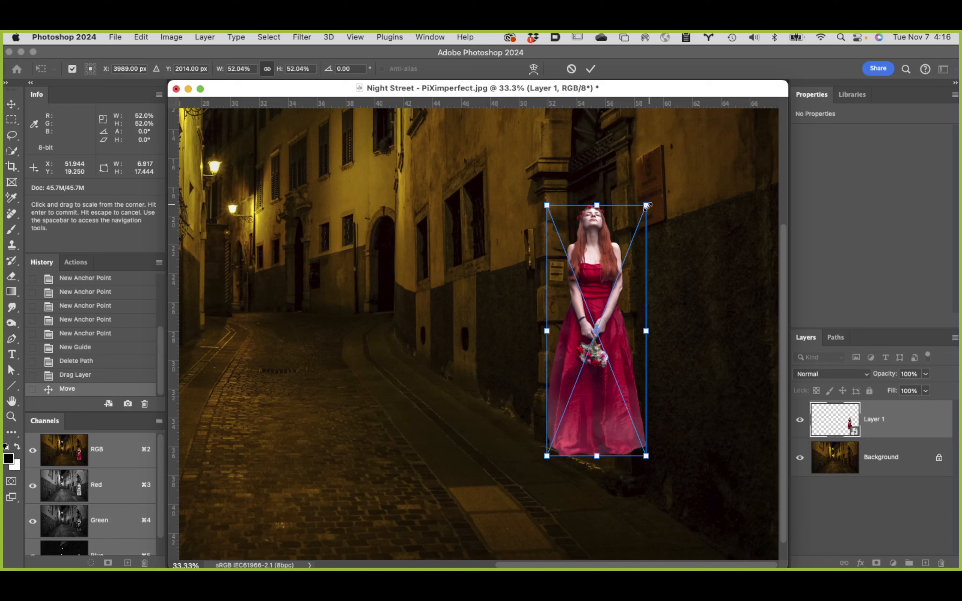
drag(647, 206, 605, 310)
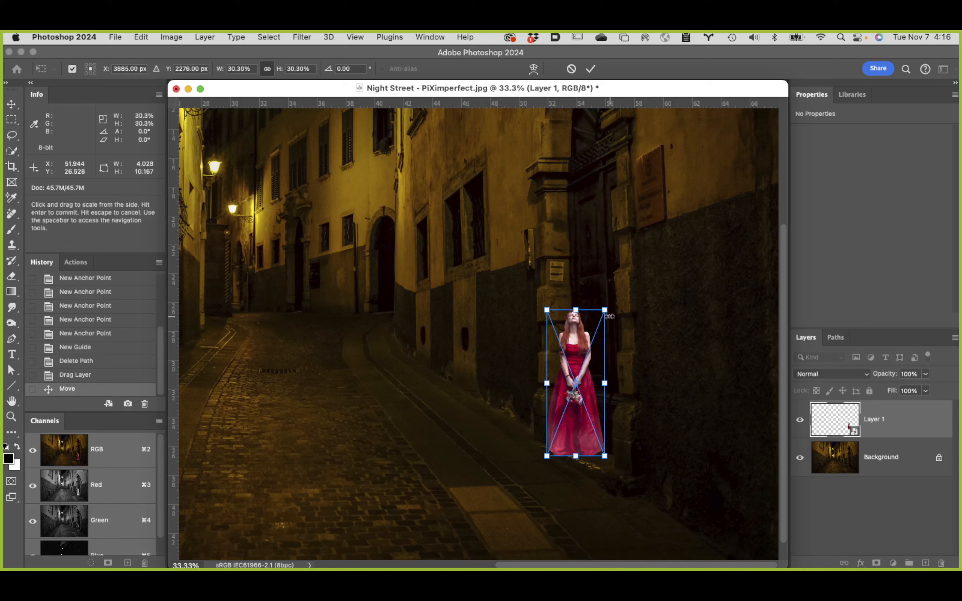
drag(605, 309, 635, 222)
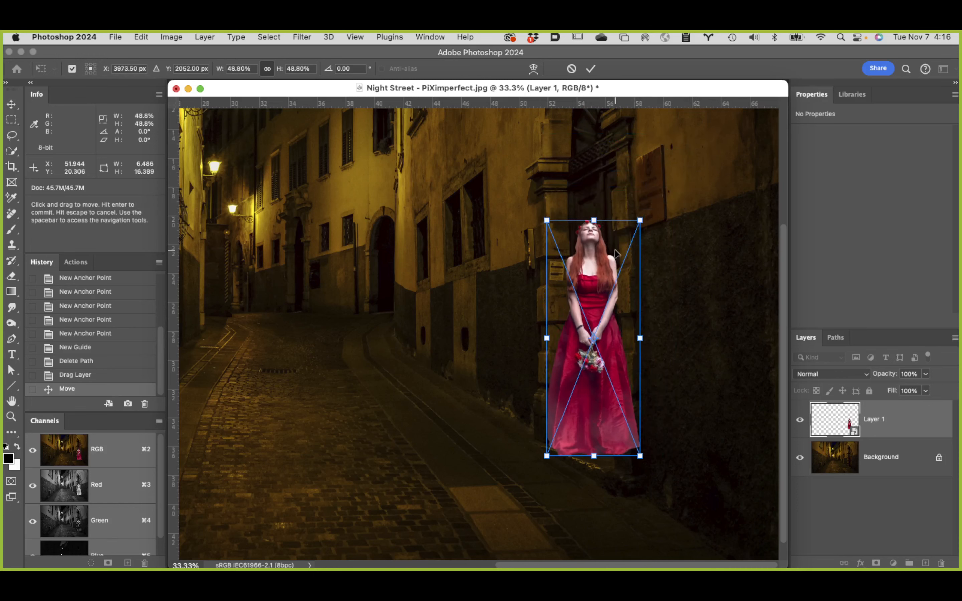
Step: Move the lady off the doorway again and compare her size with the door details up close
key(space)
scroll(595, 294, down, 1)
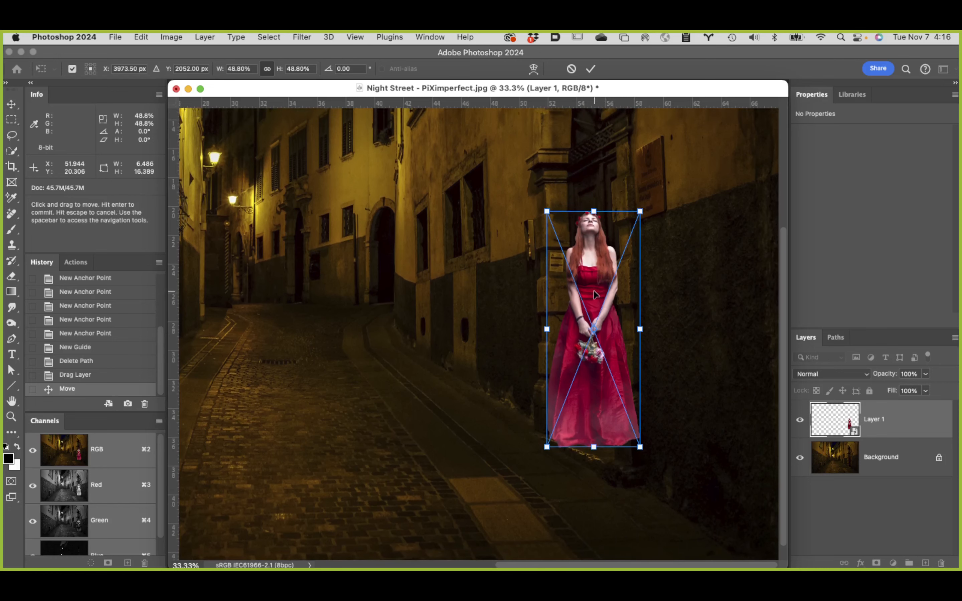
drag(607, 273, 437, 277)
key(super+space)
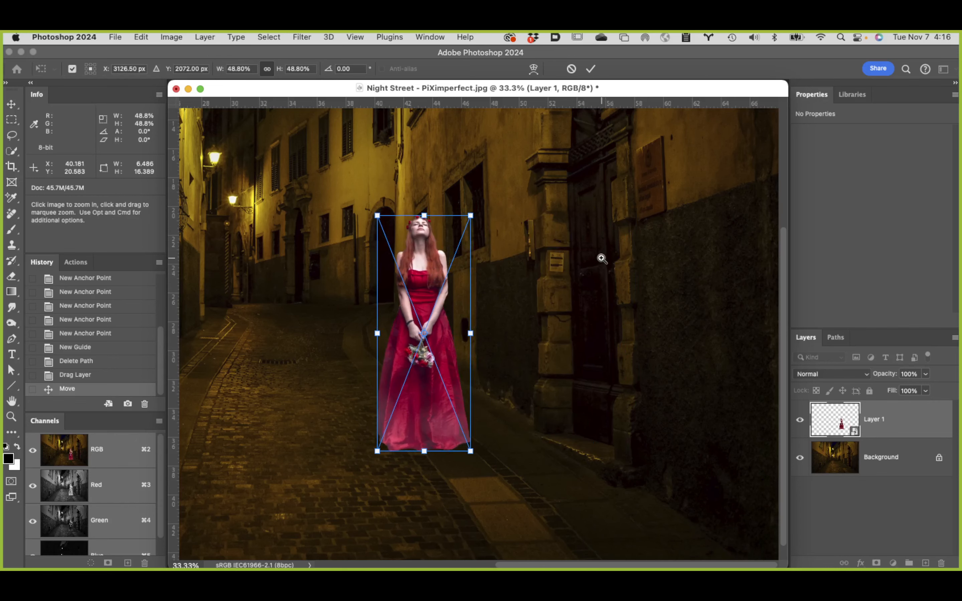
click(584, 270)
click(521, 369)
alt+click(521, 370)
alt+click(517, 369)
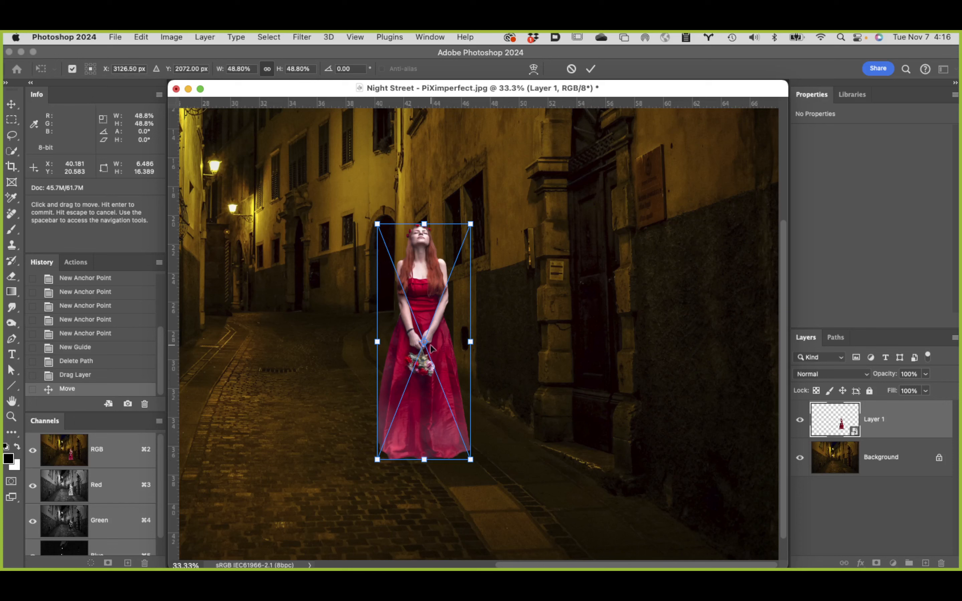
Step: Stand the lady at the edge of the doorway, set her scale to 48%, and commit the transform
drag(432, 349, 543, 332)
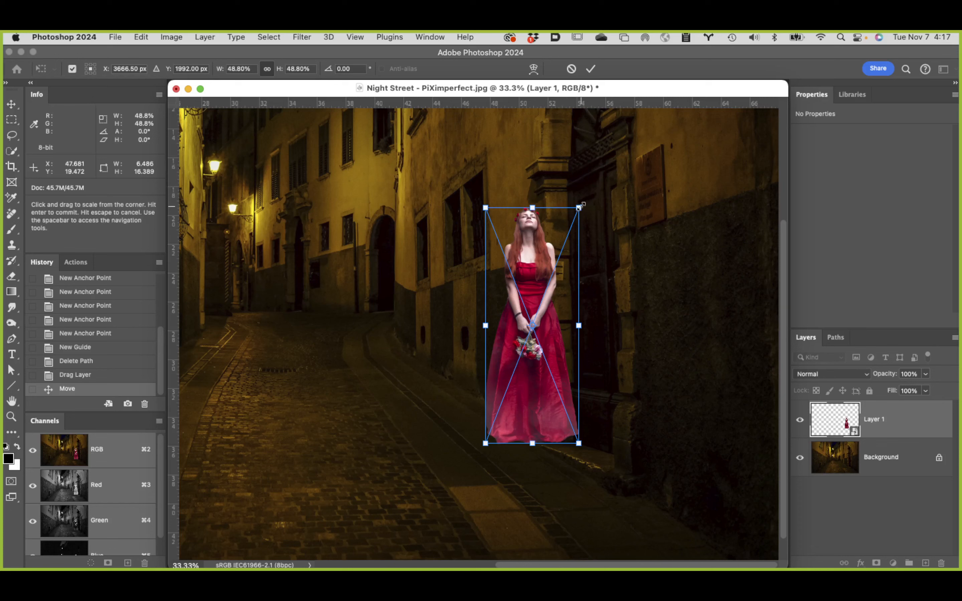
drag(533, 291, 569, 295)
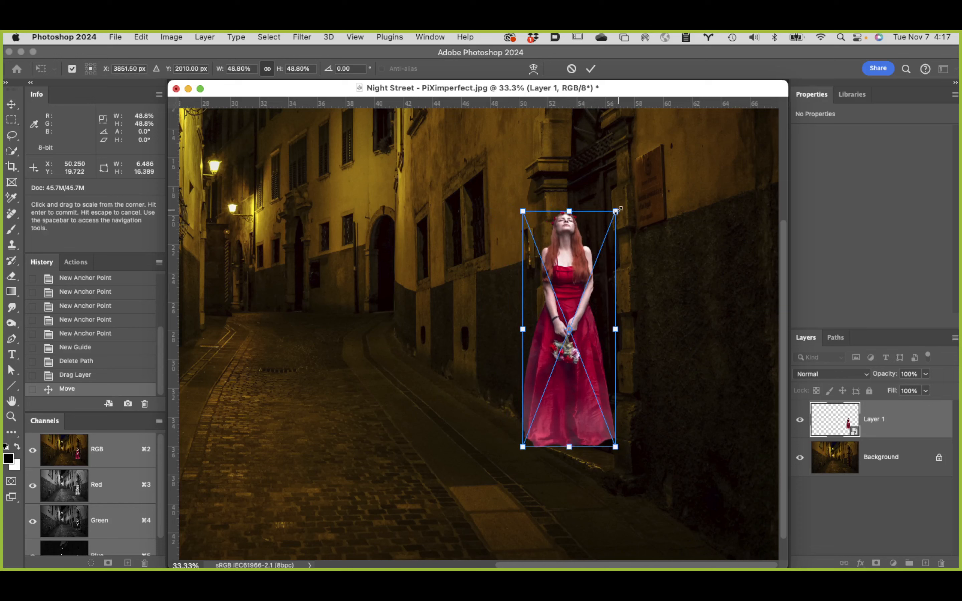
drag(617, 211, 613, 216)
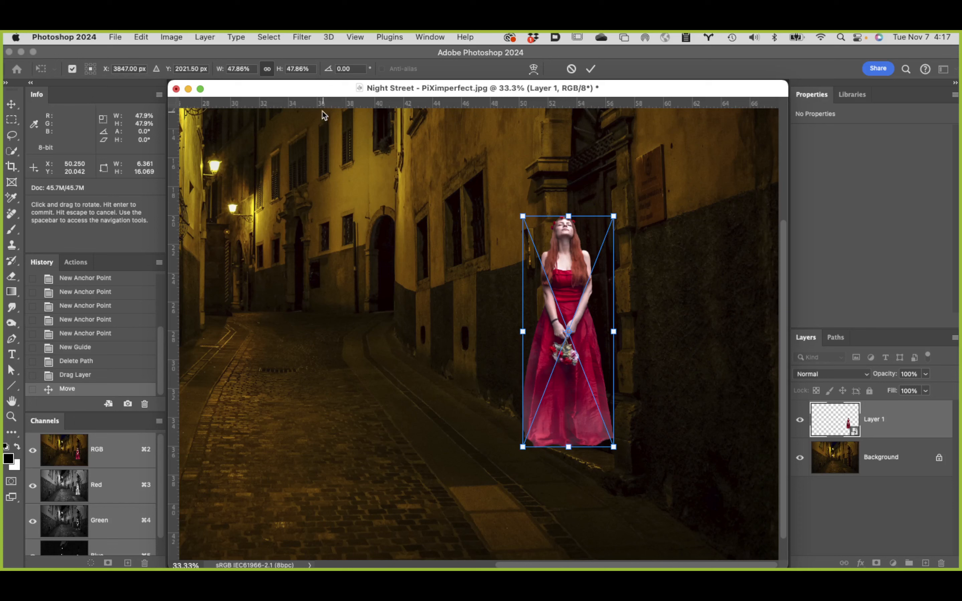
double_click(304, 69)
text(48)
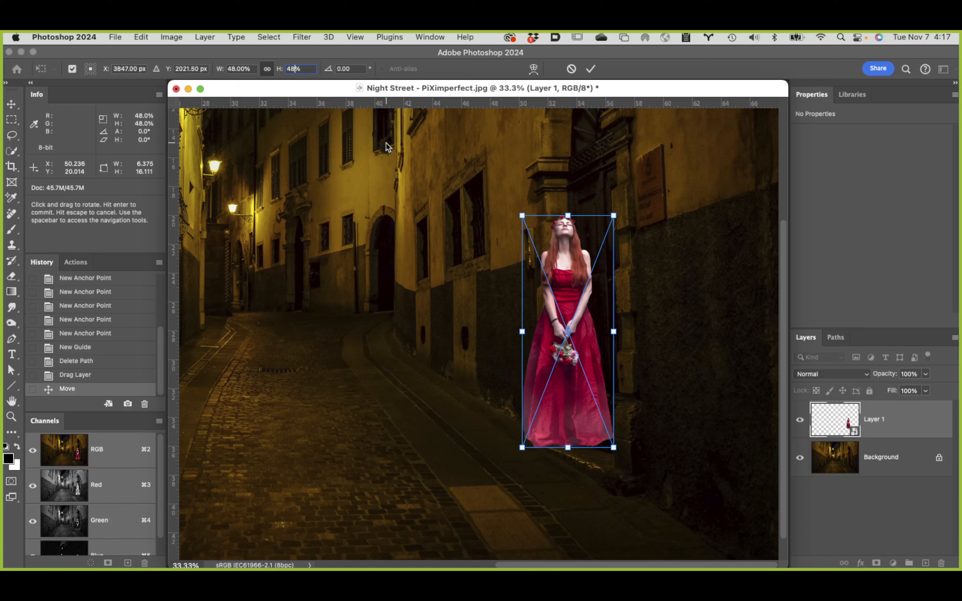
key(Return)
click(591, 69)
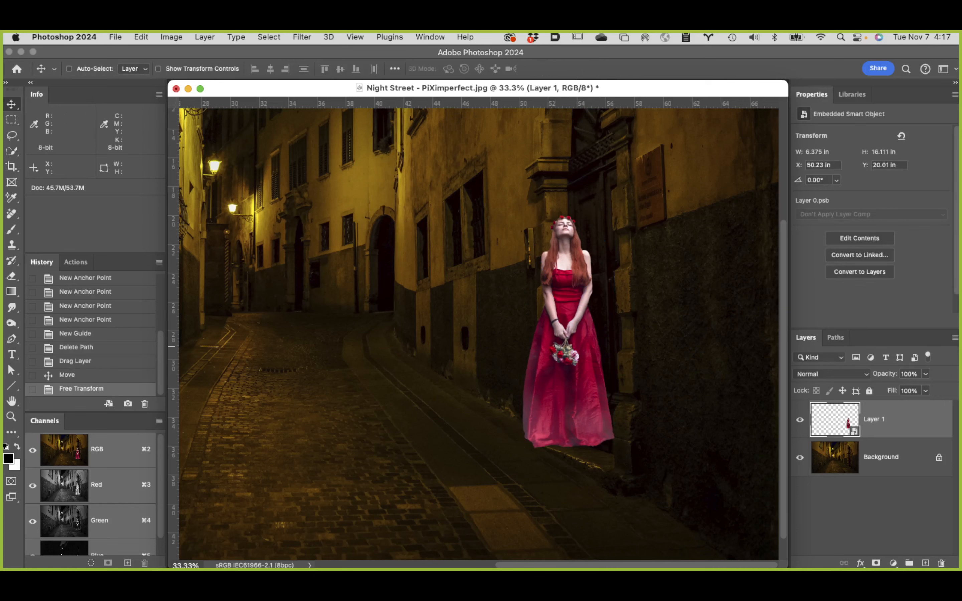
Step: Fit the composite to the screen and slide the lady horizontally from the doorway to the middle of the street
double_click(12, 401)
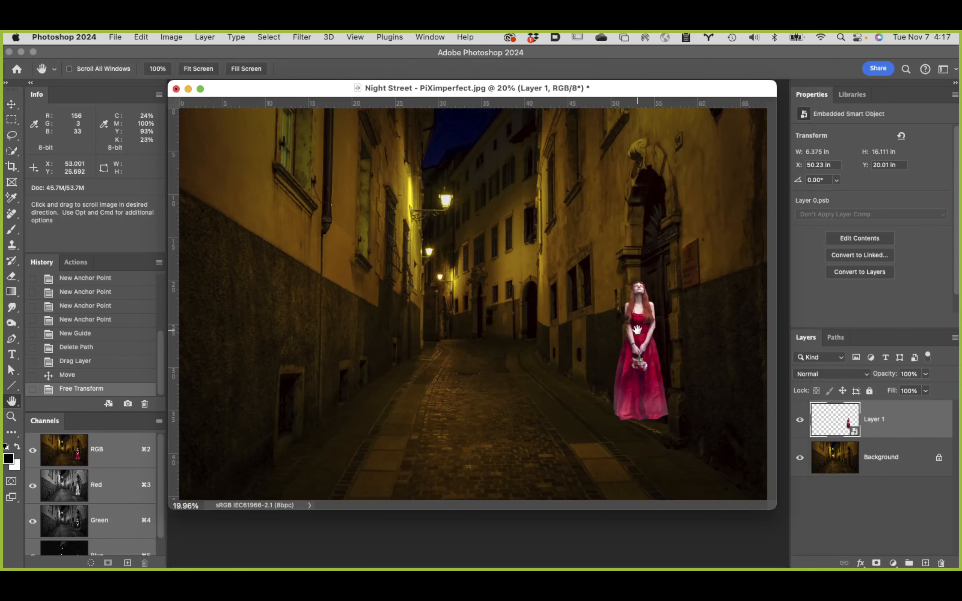
key(v)
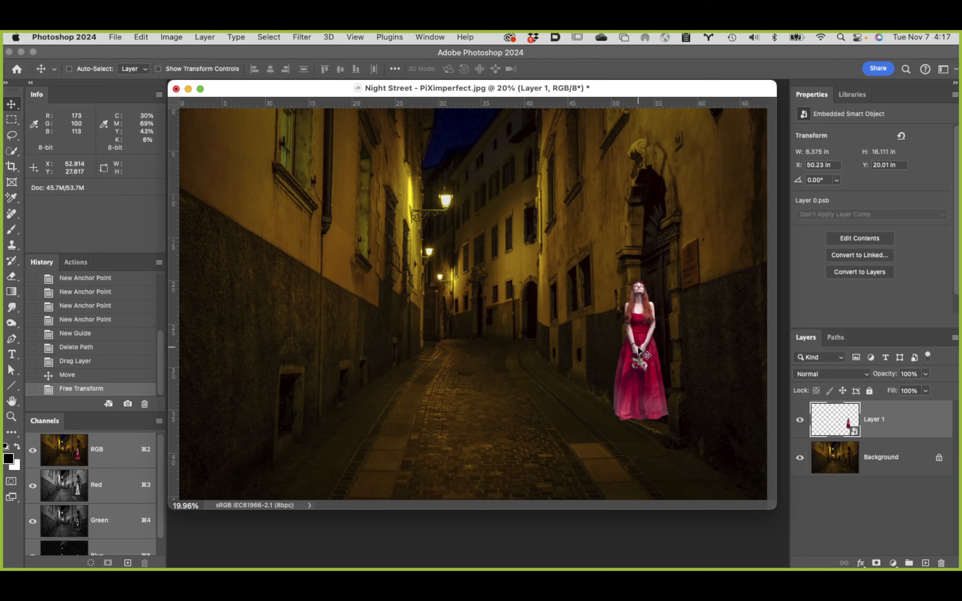
drag(636, 346, 491, 343)
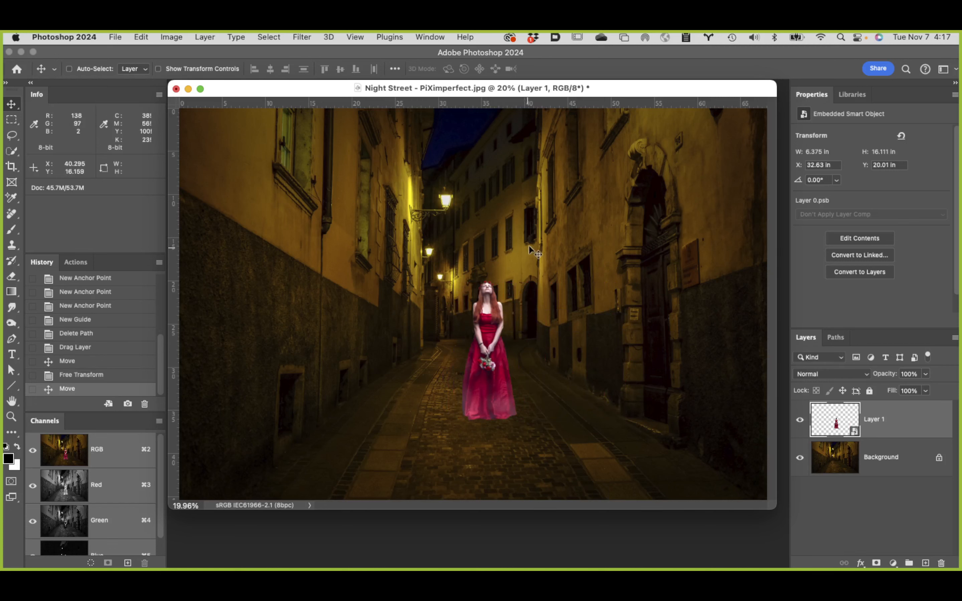
Step: Show the horizon guide and move the lady straight down until her eyes line up with it
key(h)
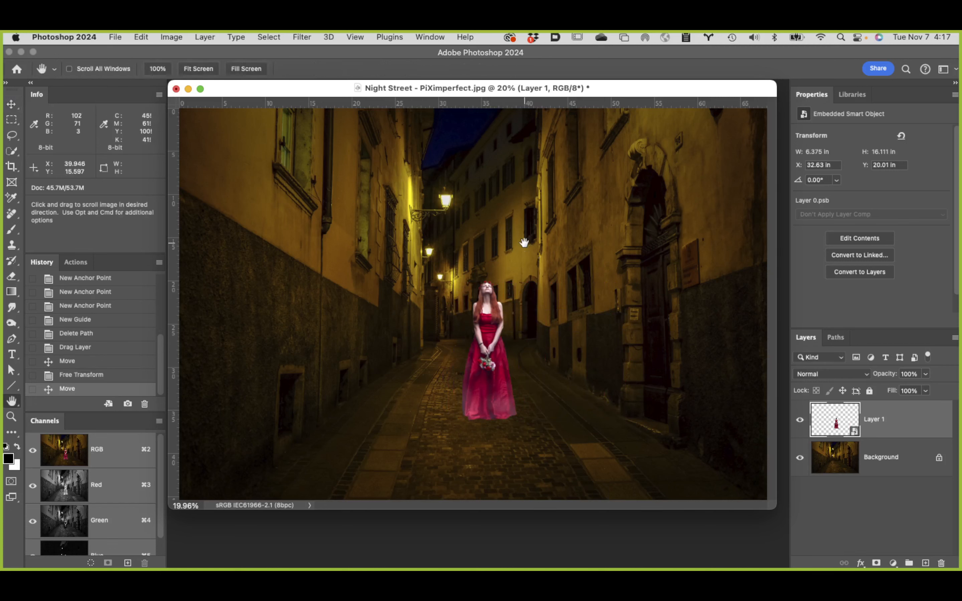
key(super+semicolon)
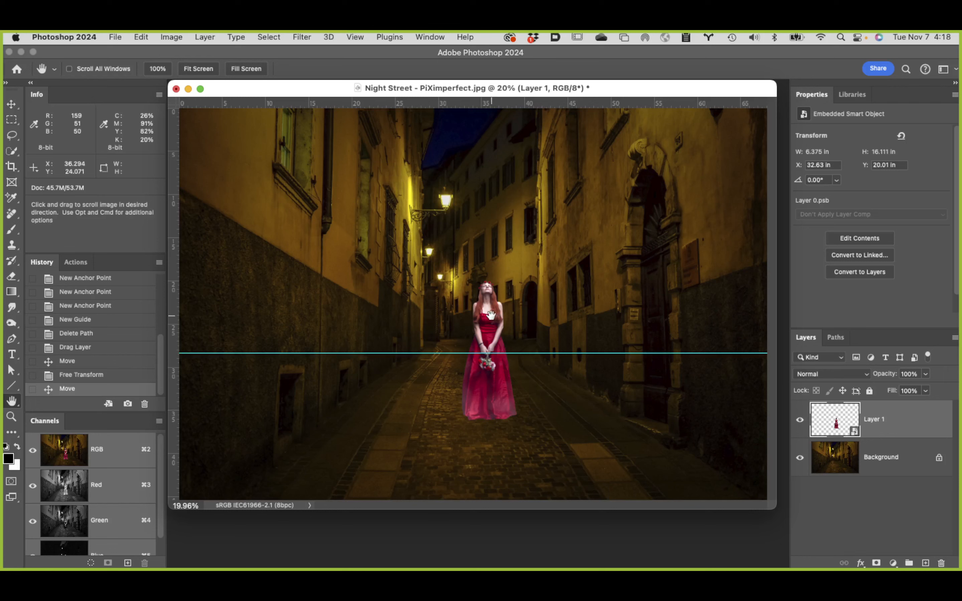
key(v)
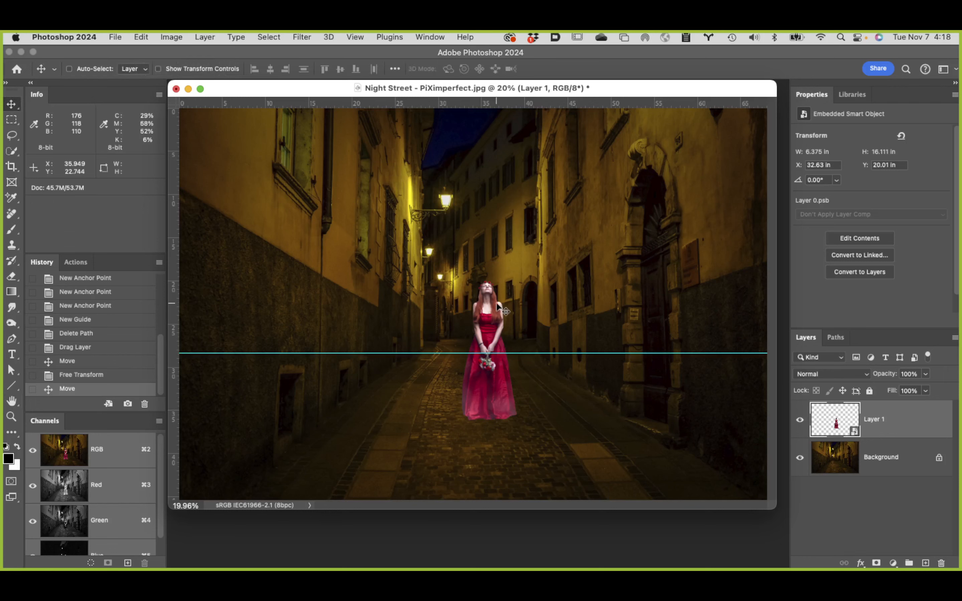
drag(489, 304, 485, 374)
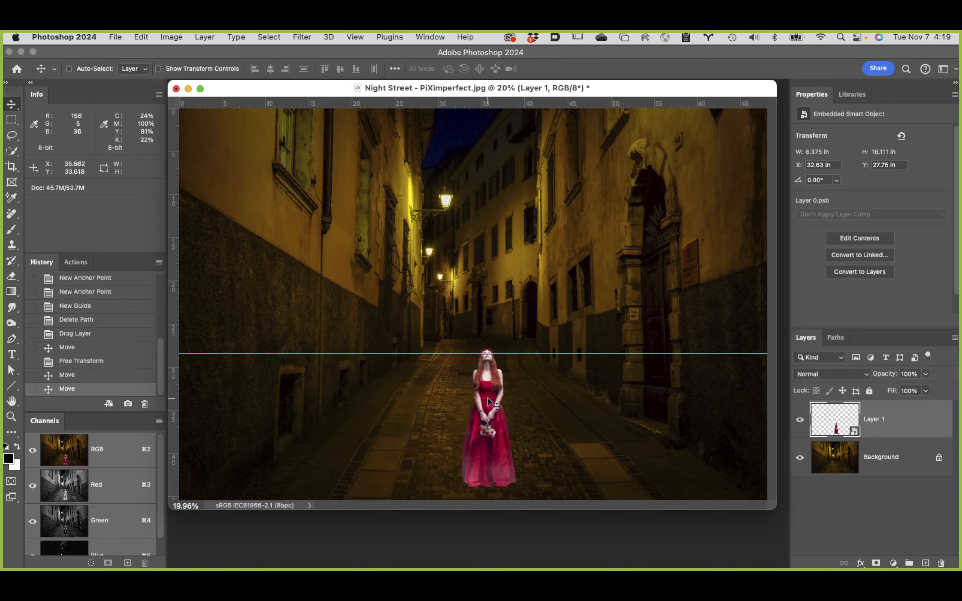
Step: Mark the lady's eye level at the doorway with a second horizontal guide, and move her along it to mid-street
drag(490, 403, 621, 338)
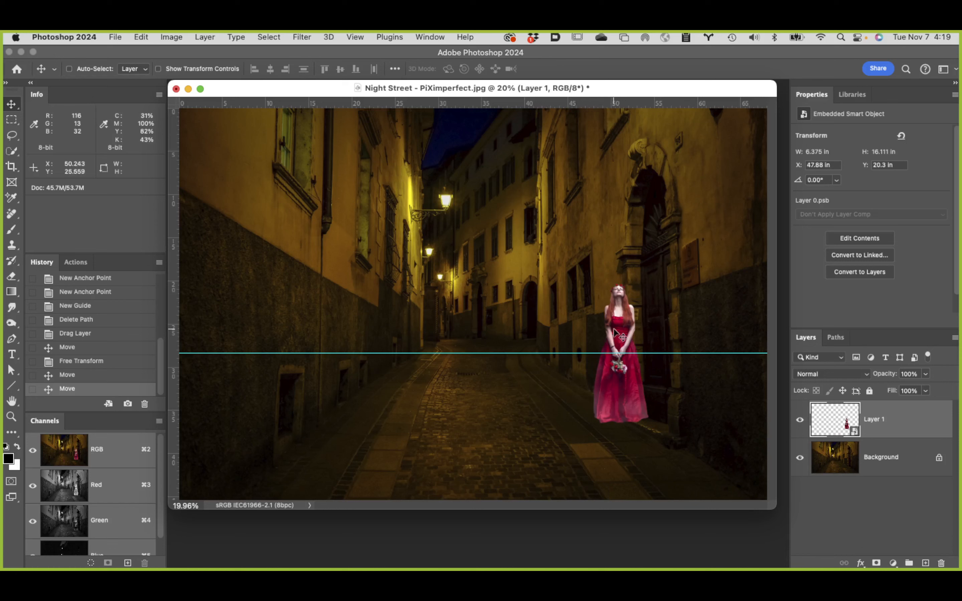
mouse_move(611, 330)
mouse_down()
mouse_move(650, 325)
mouse_move(620, 329)
mouse_up()
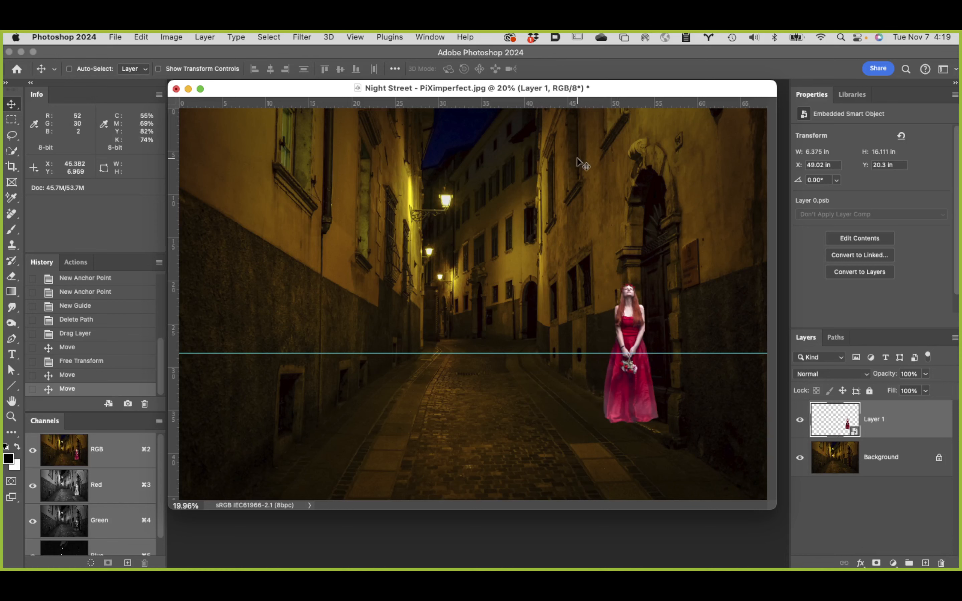
drag(596, 102, 583, 288)
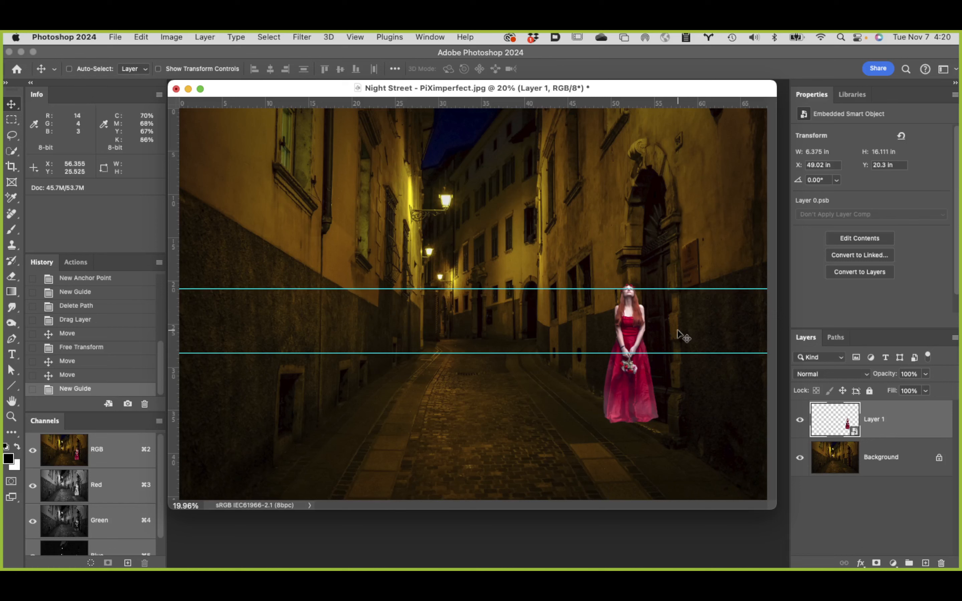
drag(627, 325, 484, 321)
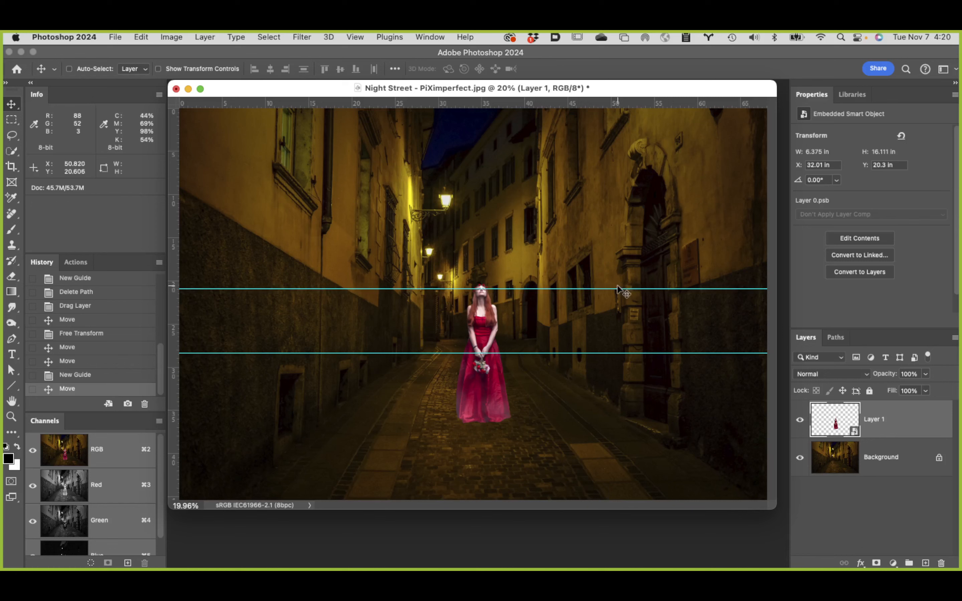
Step: Hide the guides, scale the lady up to about 66%, lower her so her eye level matches the earlier one, and commit
key(super+semicolon)
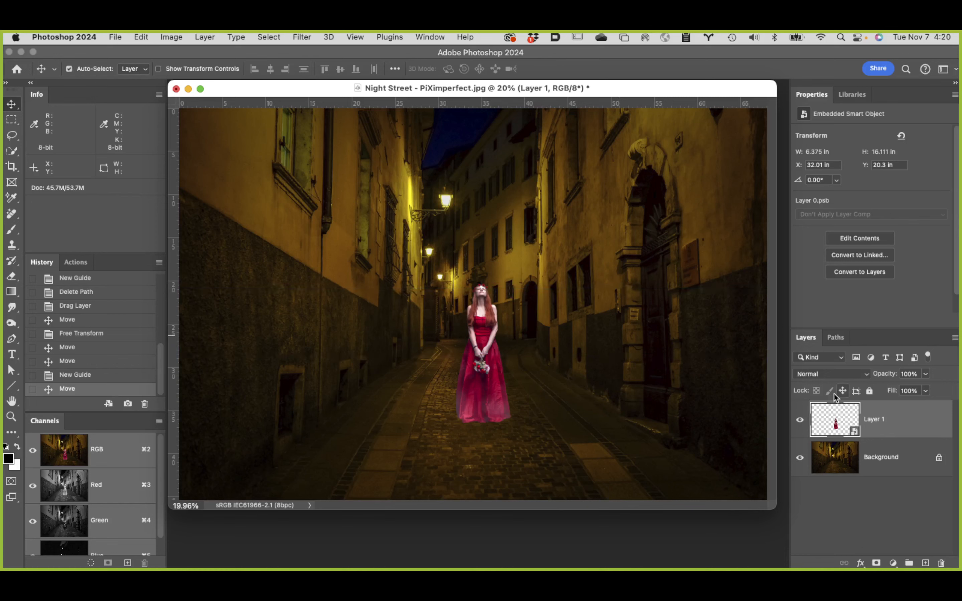
key(super+t)
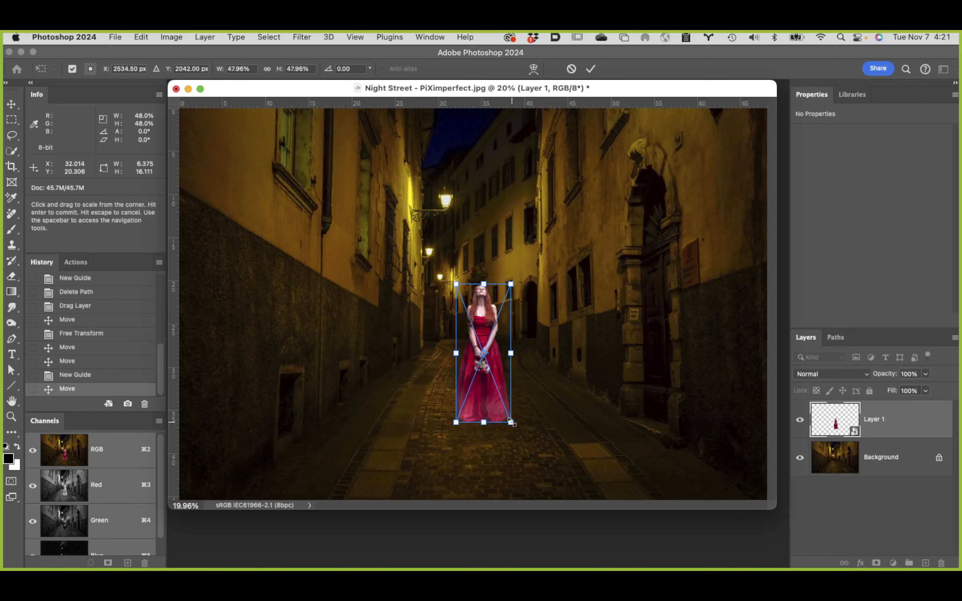
drag(512, 423, 521, 449)
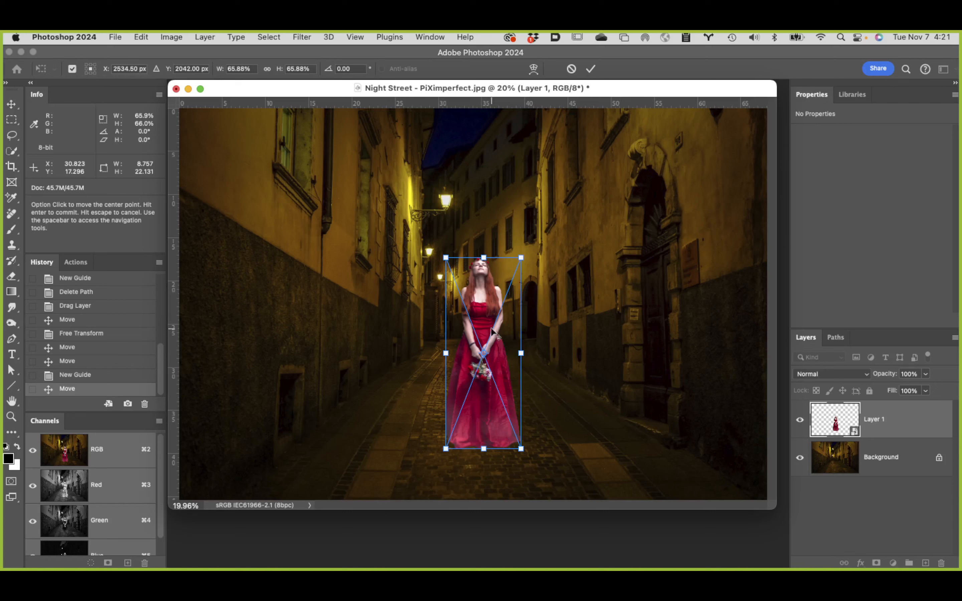
drag(487, 327, 486, 343)
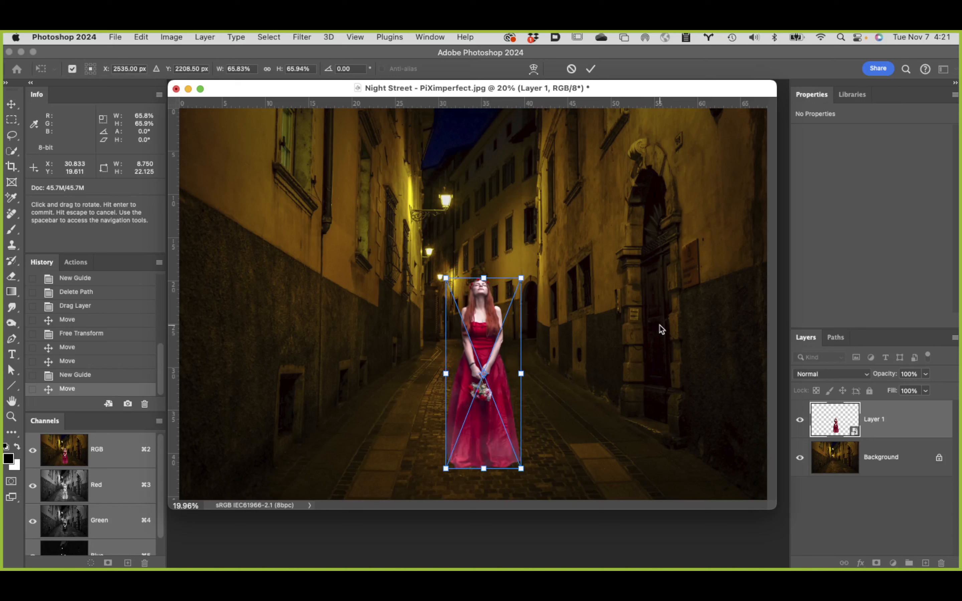
key(Return)
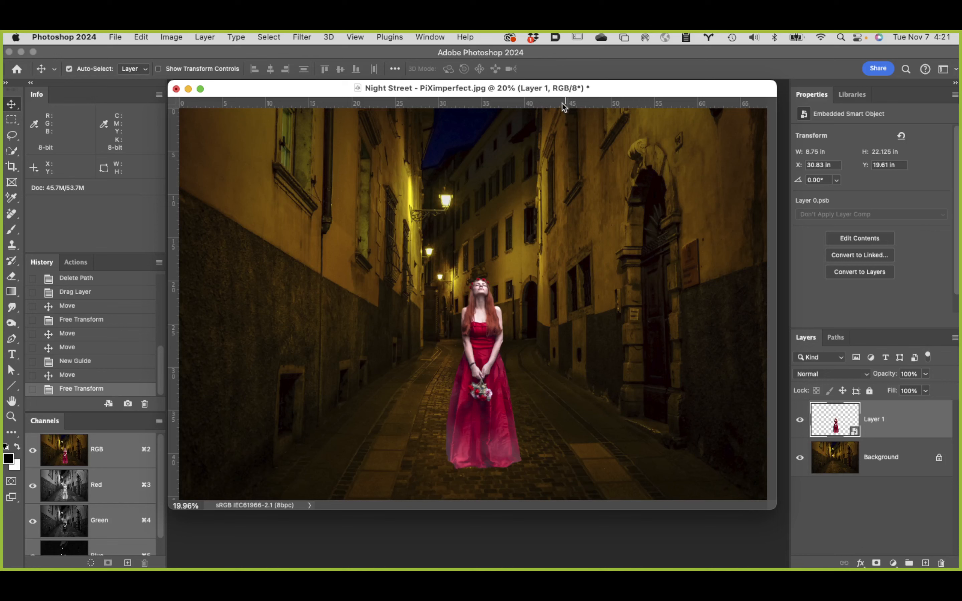
Step: Show the guides again and clear both horizontal guides from the image
key(super+semicolon)
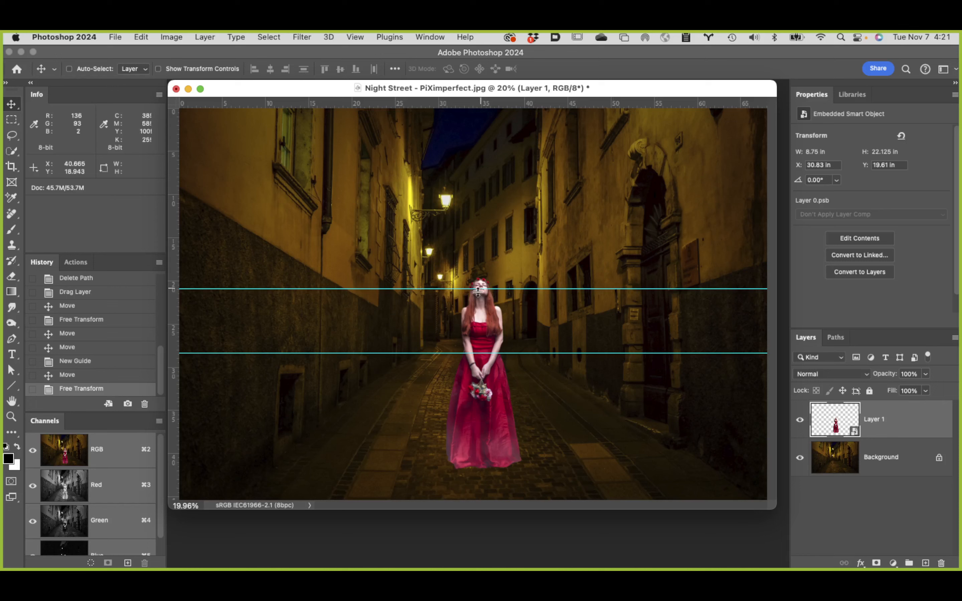
click(355, 35)
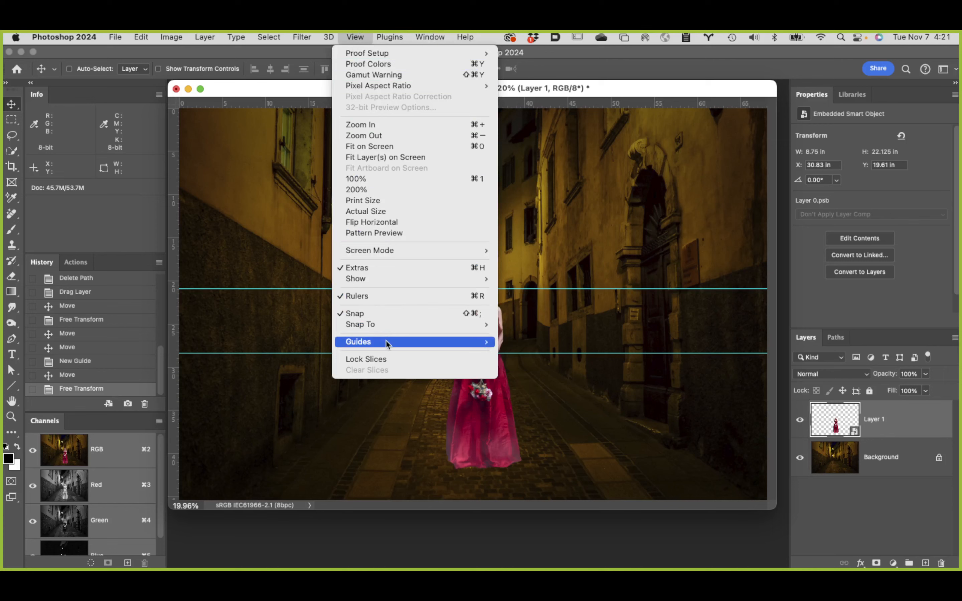
mouse_move(385, 342)
click(573, 362)
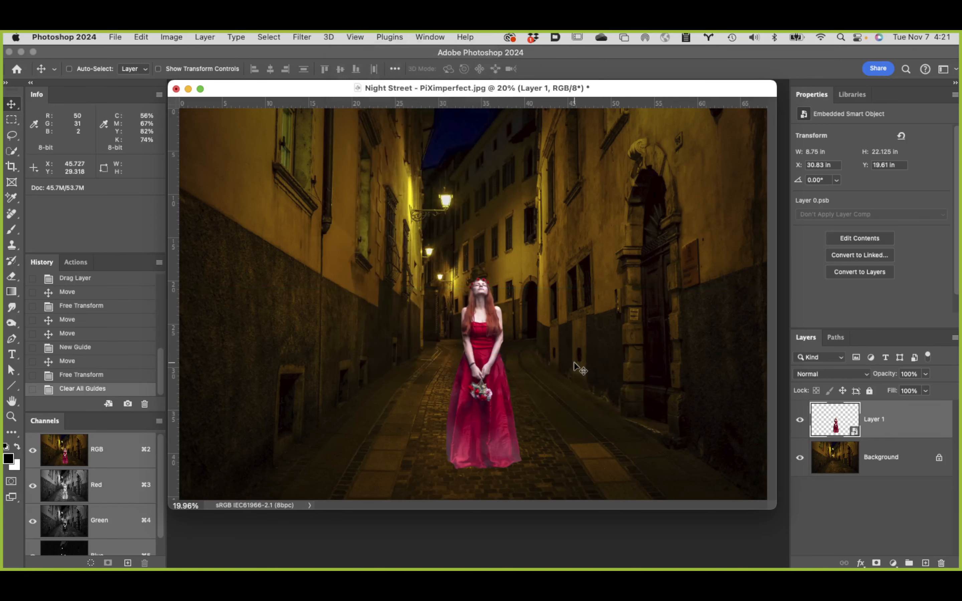
Step: Mark the lady's head and feet with horizontal guides, raise the lower one slightly, and clear all guides
drag(592, 103, 625, 274)
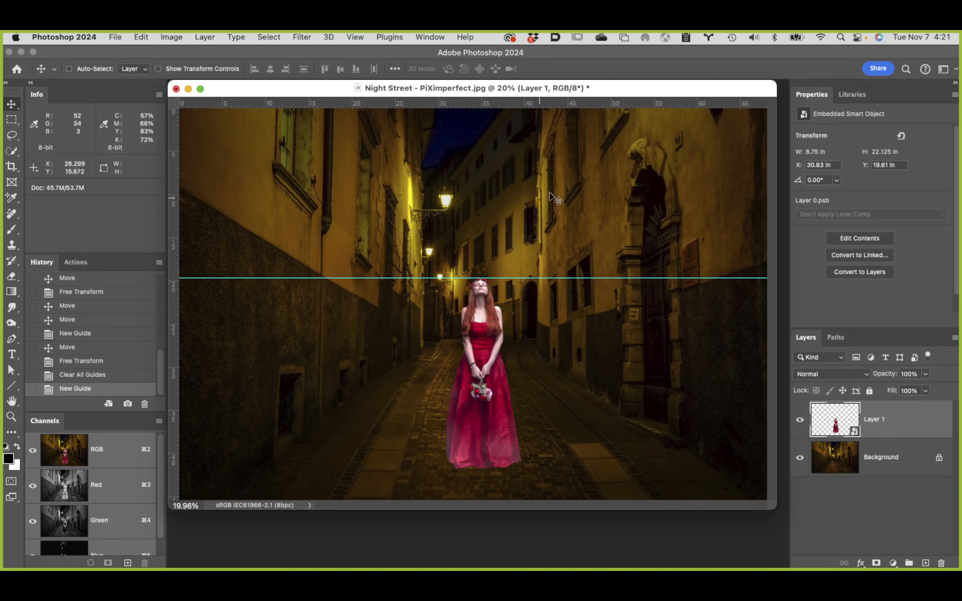
drag(615, 104, 625, 469)
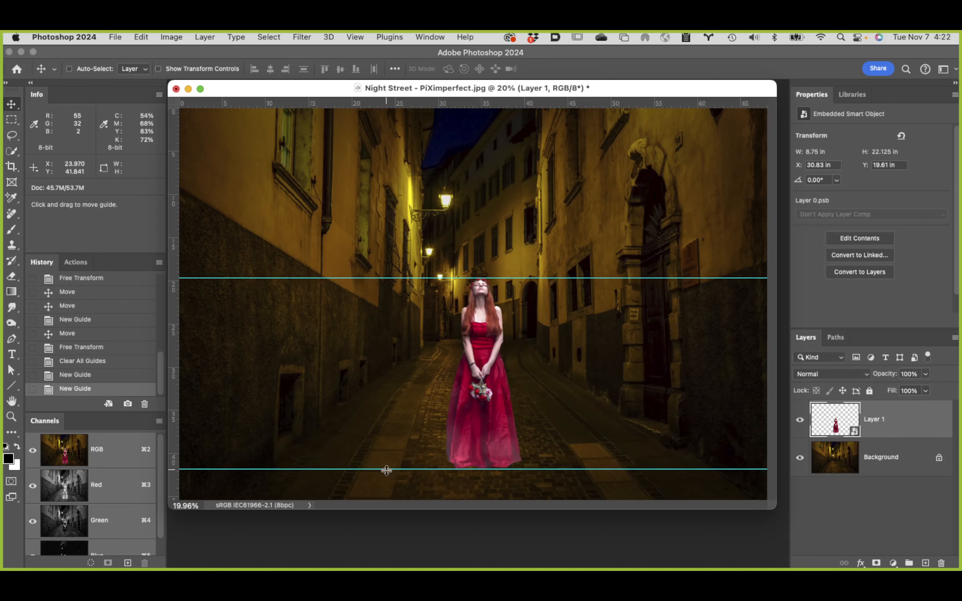
drag(422, 470, 429, 453)
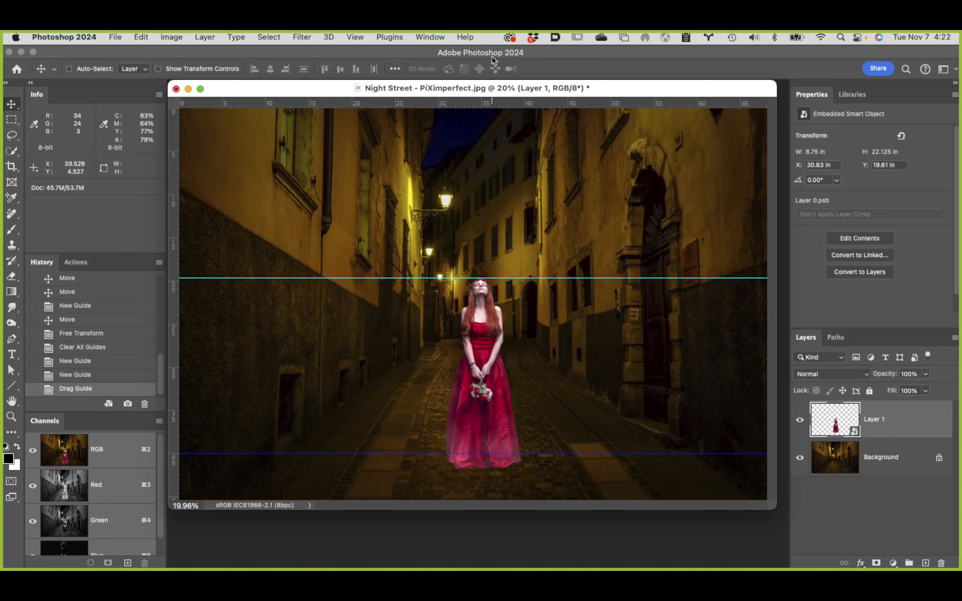
click(416, 35)
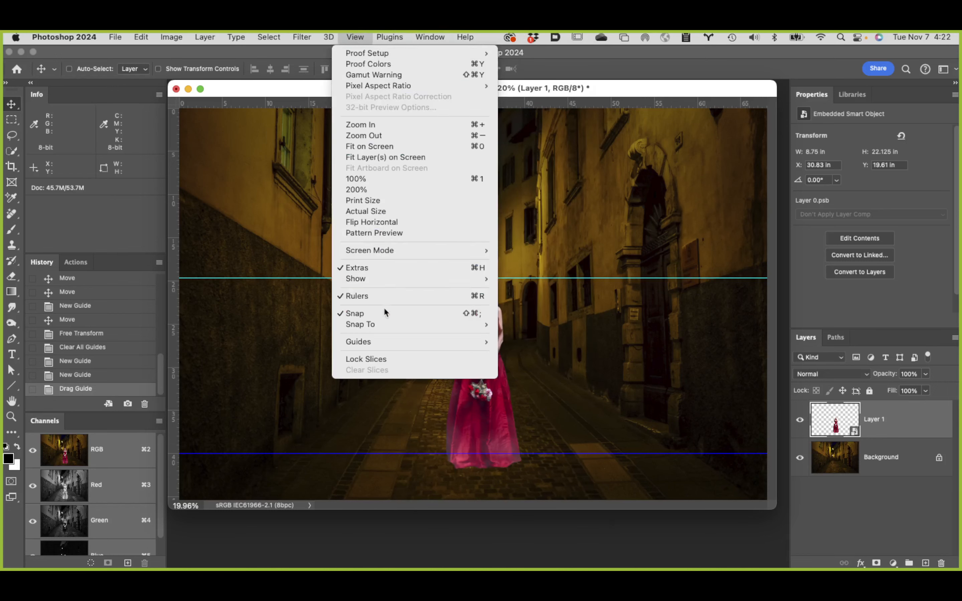
mouse_move(381, 343)
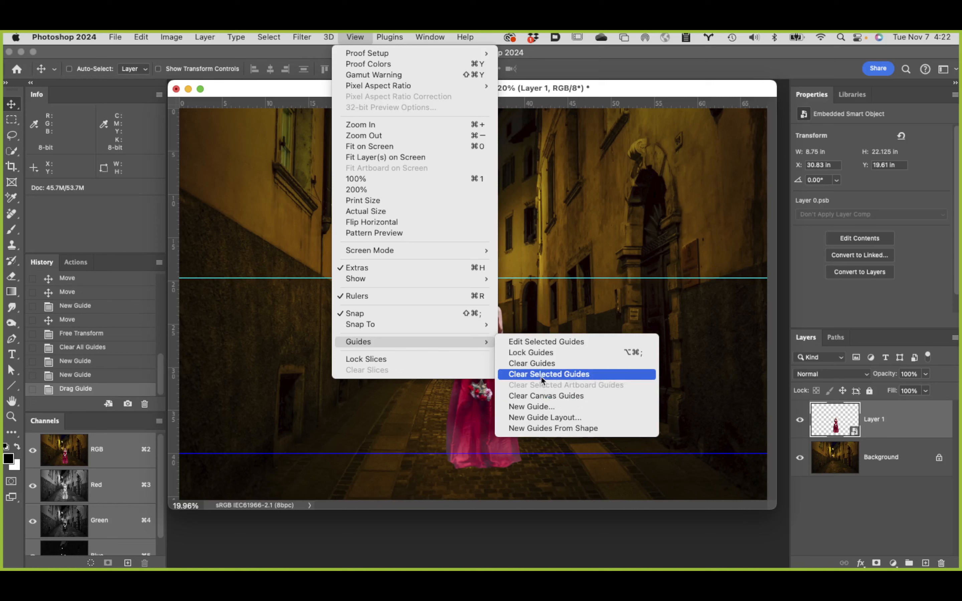
click(551, 363)
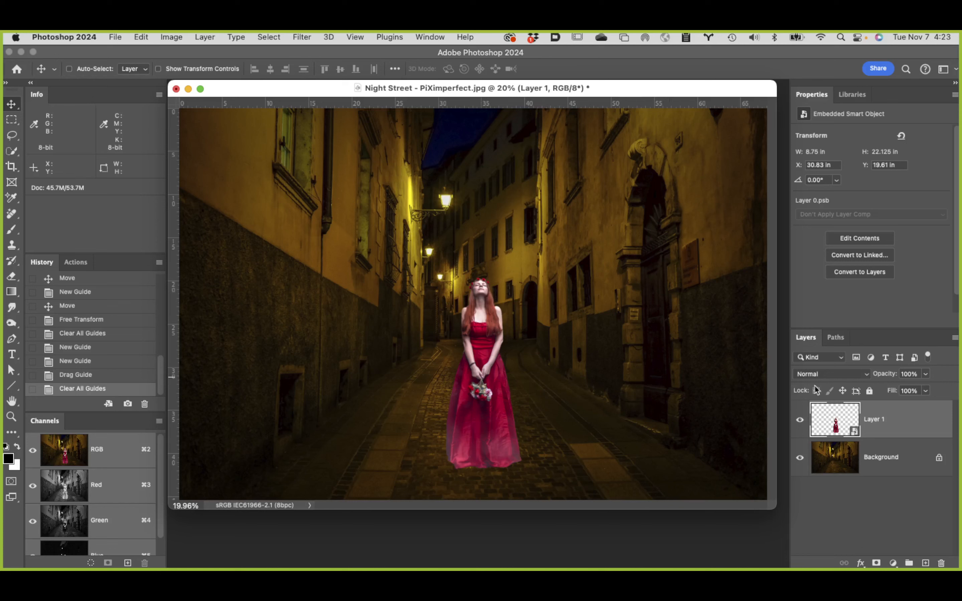
Step: Flip the lady's layer horizontally
click(140, 35)
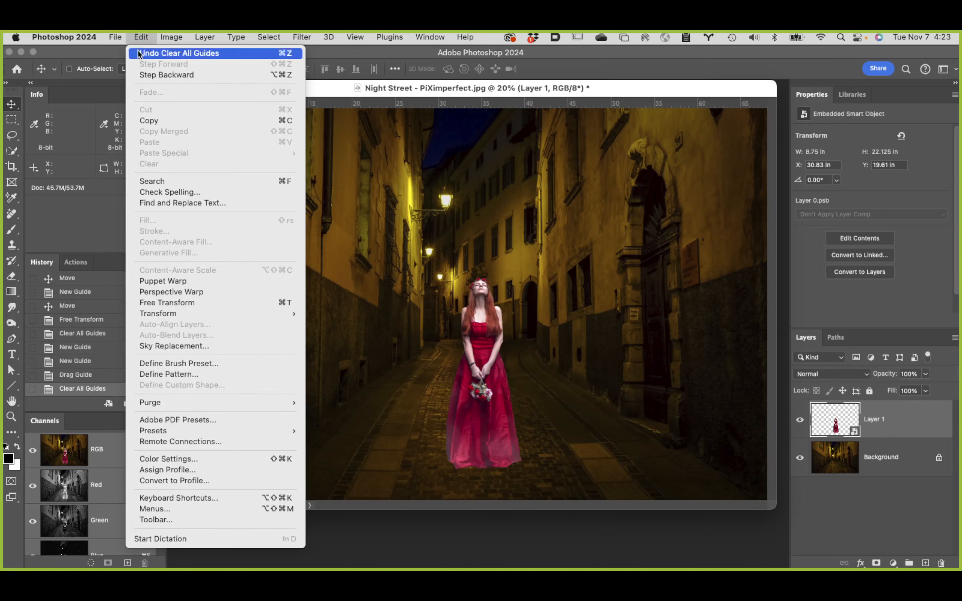
mouse_move(174, 315)
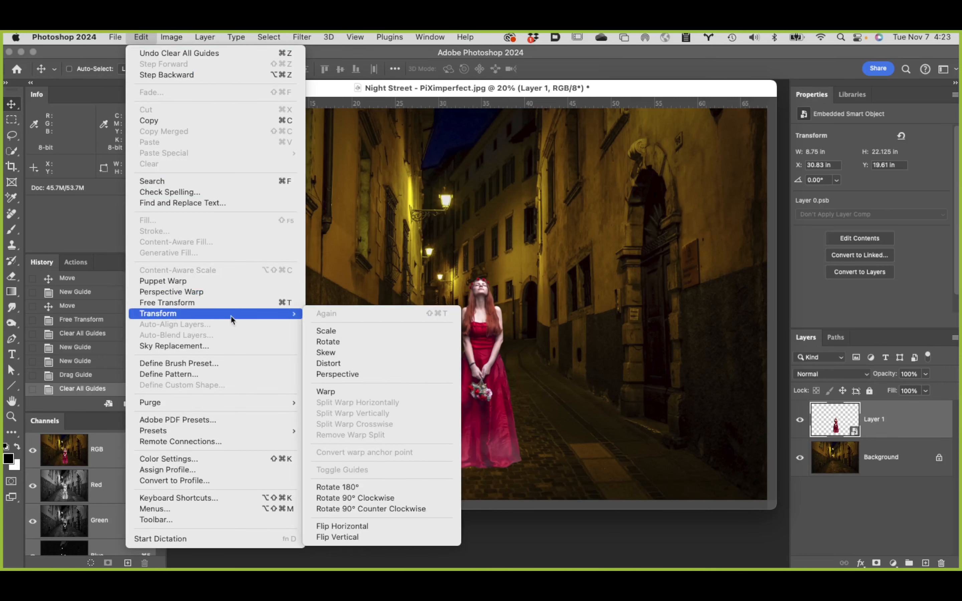
click(393, 527)
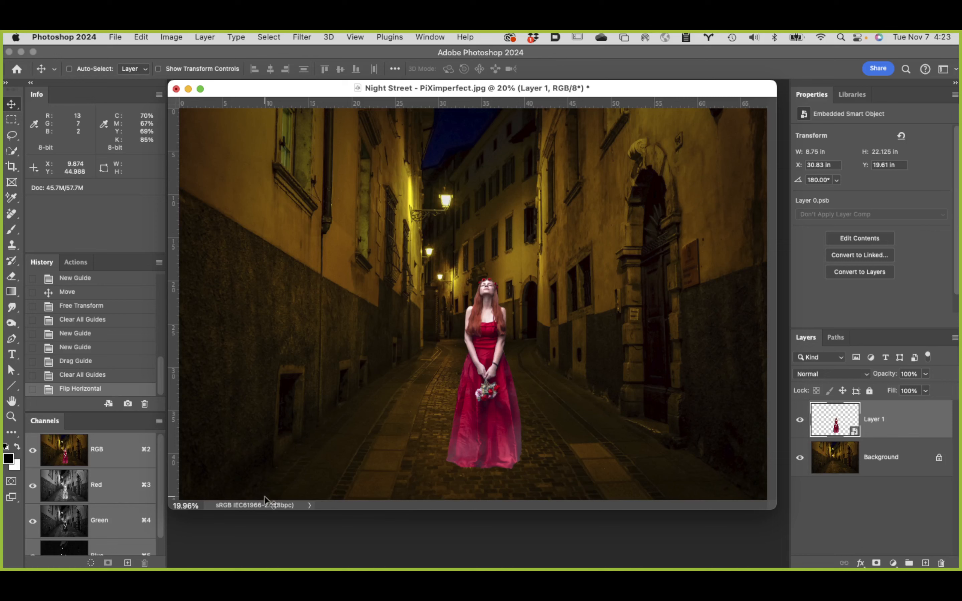
Step: Switch to Finder, go up to the folder containing PiXimperefect Composite, and open Extreme Color Matching Methods.pdf
key(super)
mouse_move(376, 557)
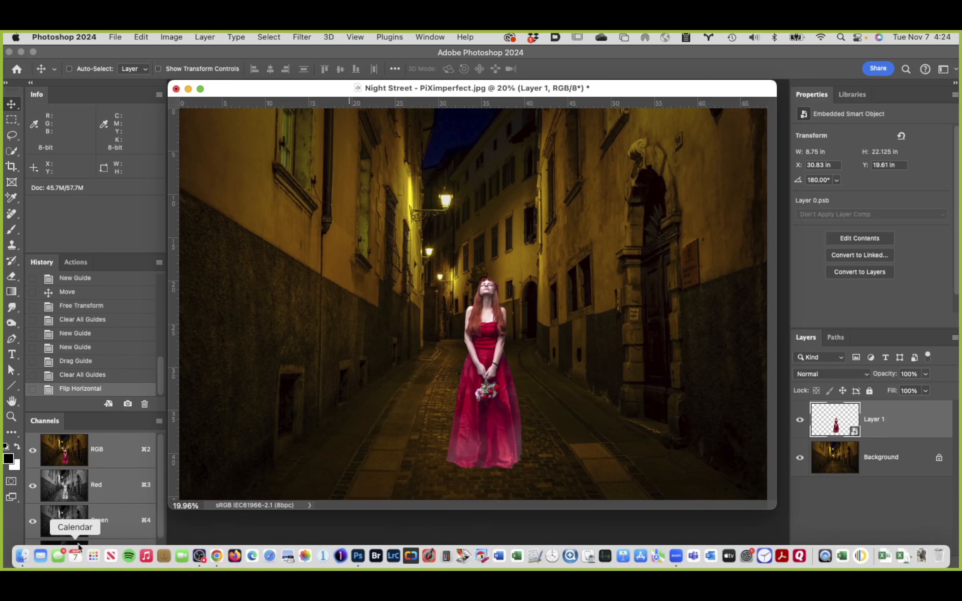
click(21, 556)
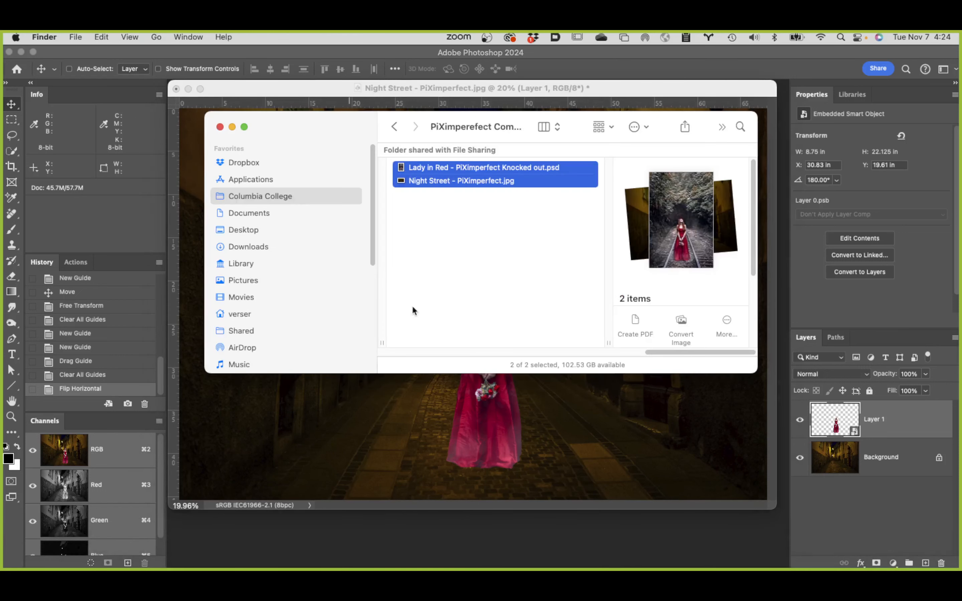
drag(654, 351, 577, 363)
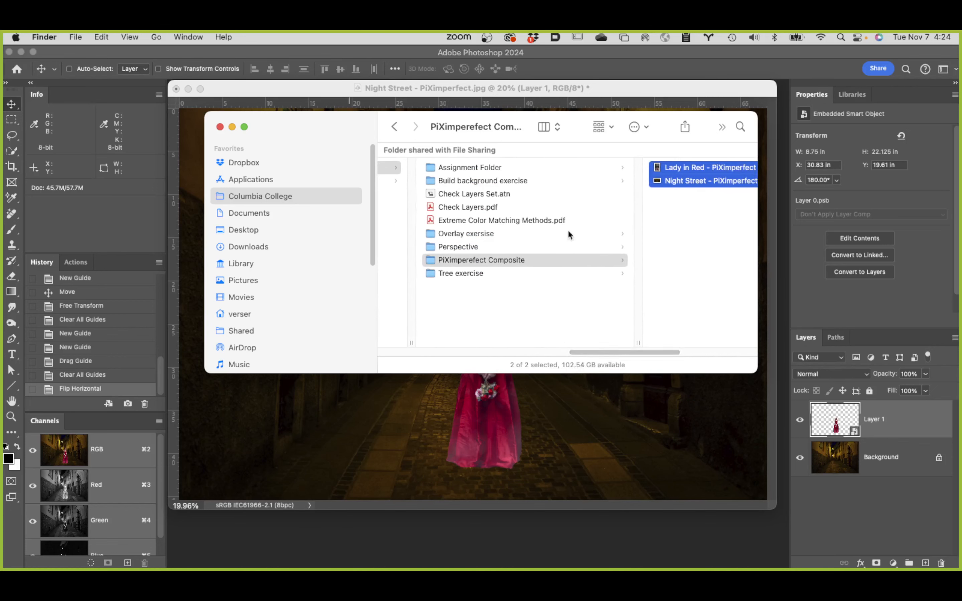
click(493, 219)
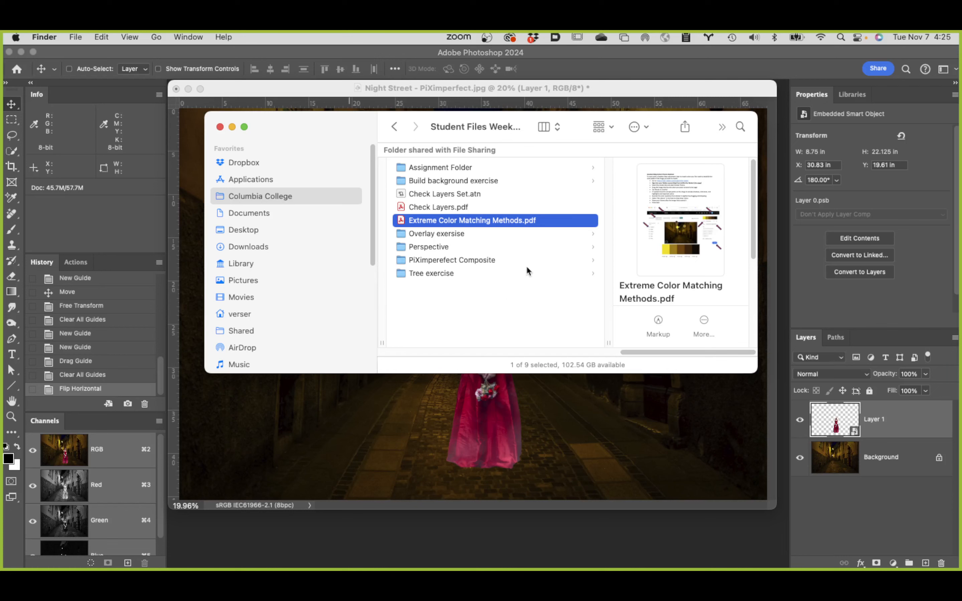
double_click(401, 220)
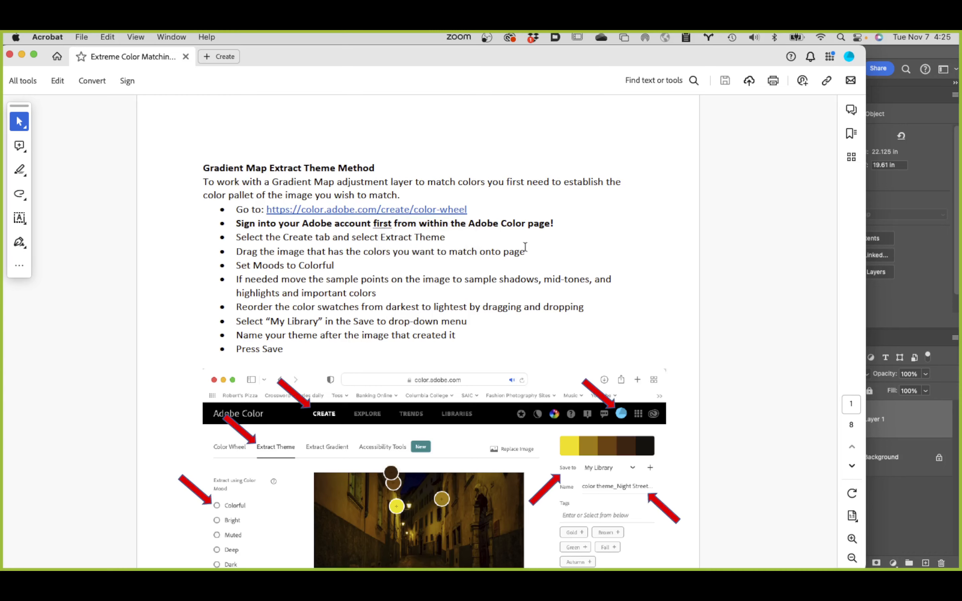
Step: Look through the Gradient Map Extract Theme and Gradient Map GIF methods in the PDF, and return to its first page
scroll(567, 273, down, 6)
scroll(567, 274, down, 20)
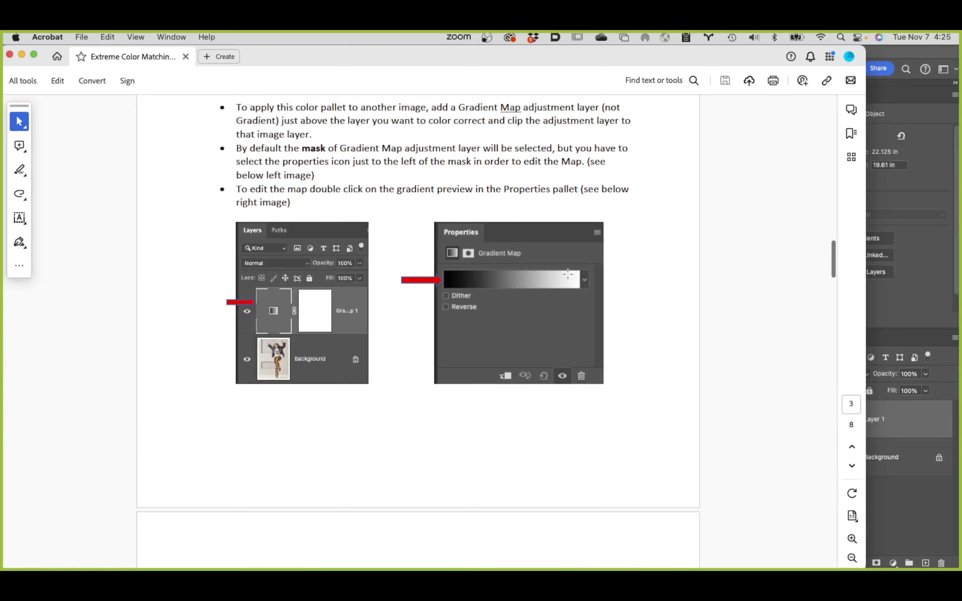
scroll(567, 274, down, 15)
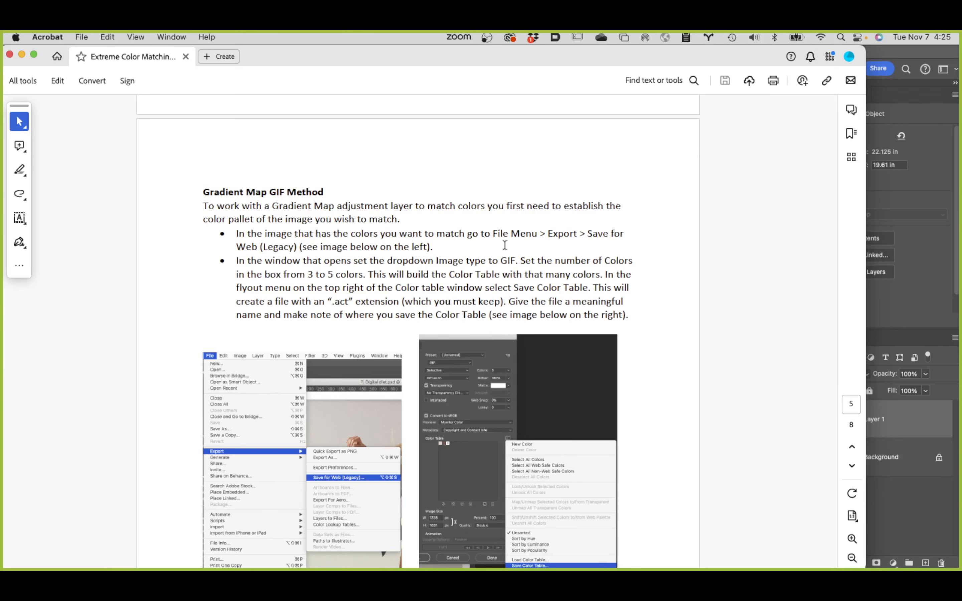
scroll(439, 281, up, 3)
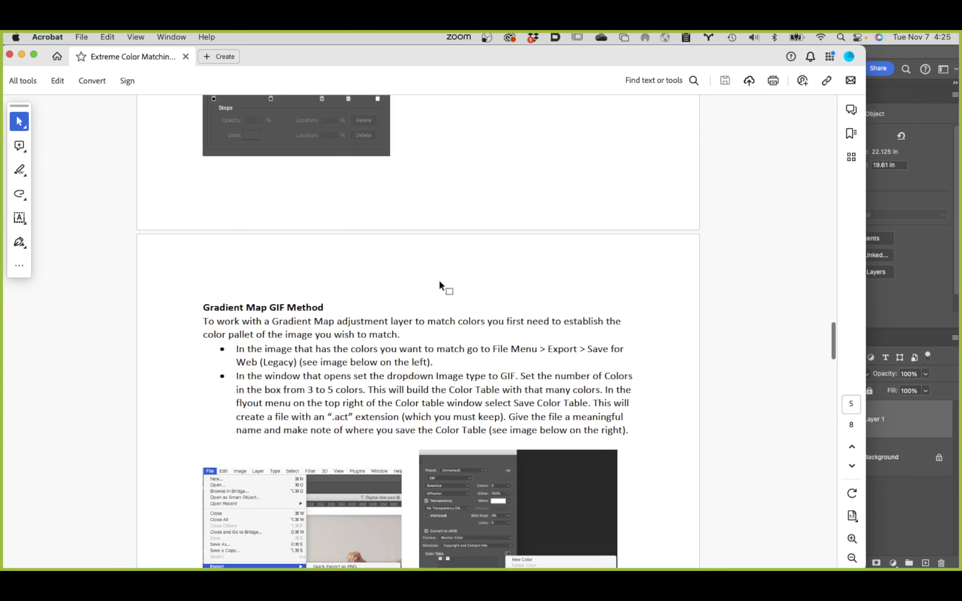
scroll(439, 281, down, 3)
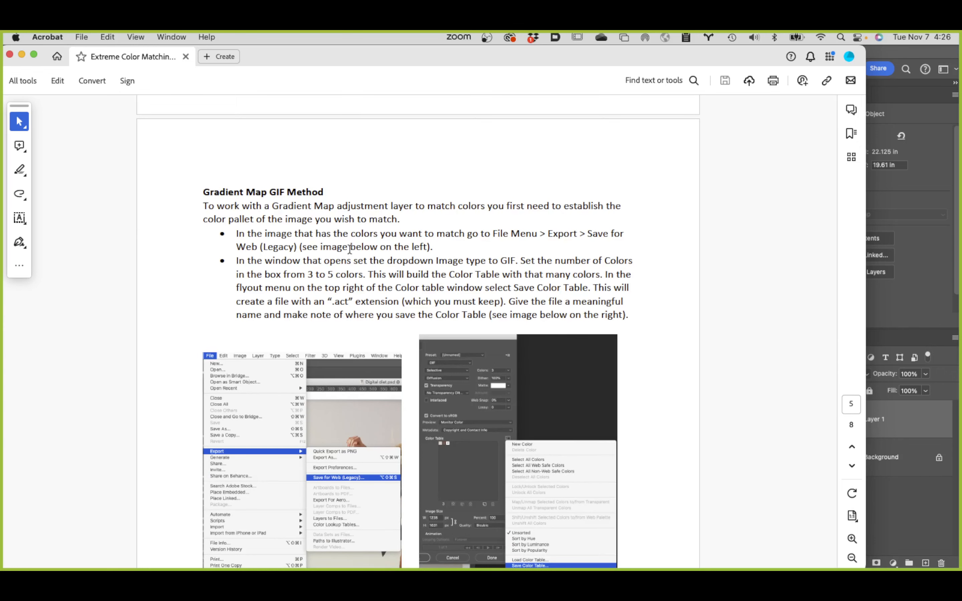
scroll(349, 248, up, 3)
scroll(349, 248, up, 20)
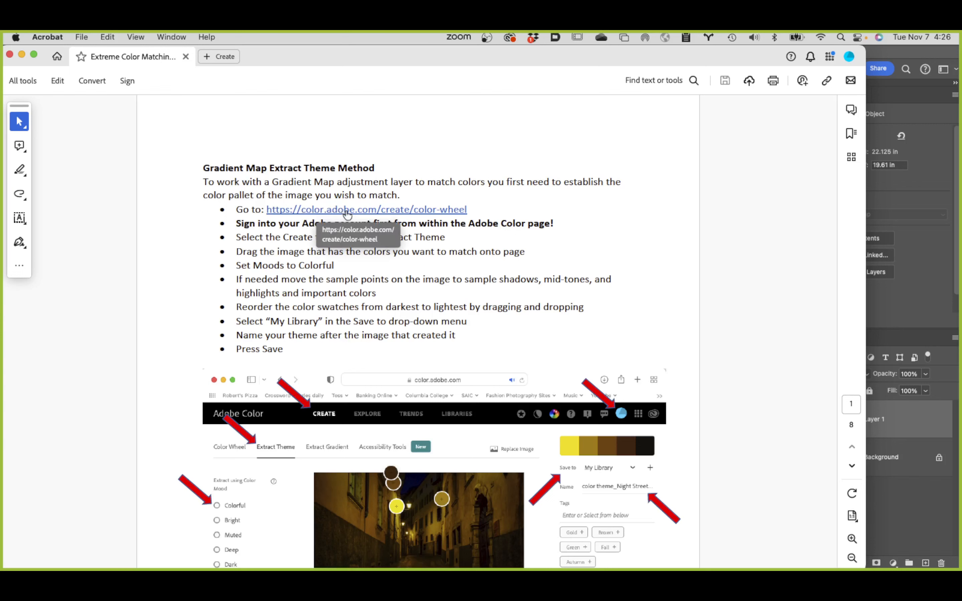
Step: Follow the PDF's color.adobe.com/create/color-wheel link to Adobe Color and switch the Create page to Extract Theme
click(361, 213)
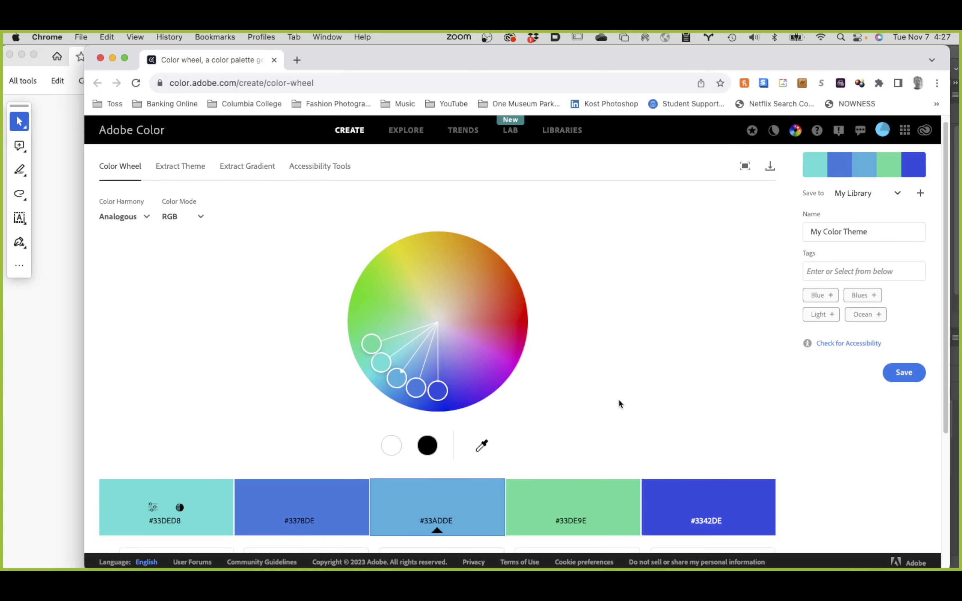
scroll(617, 400, down, 3)
scroll(590, 387, down, 5)
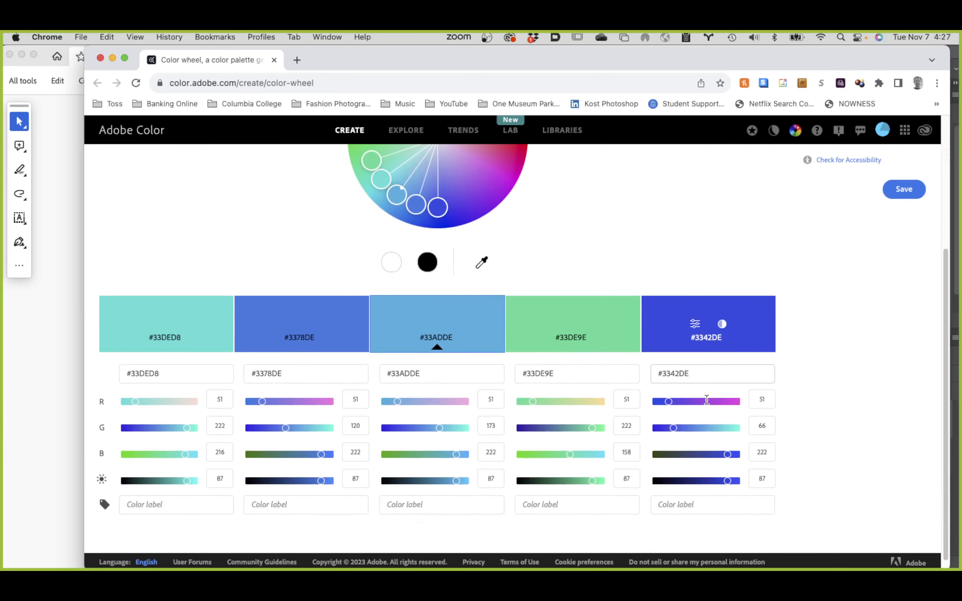
scroll(703, 399, up, 6)
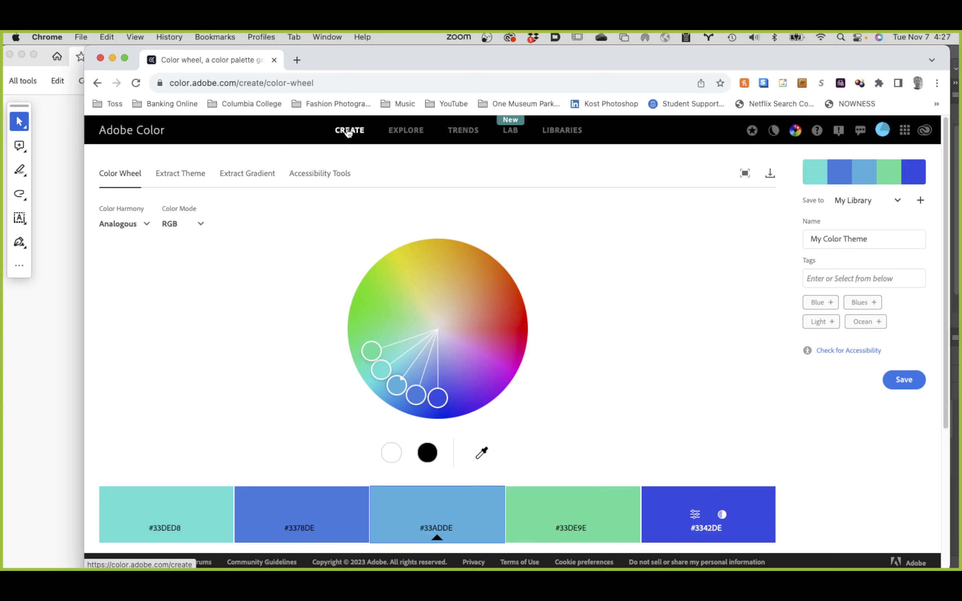
click(349, 131)
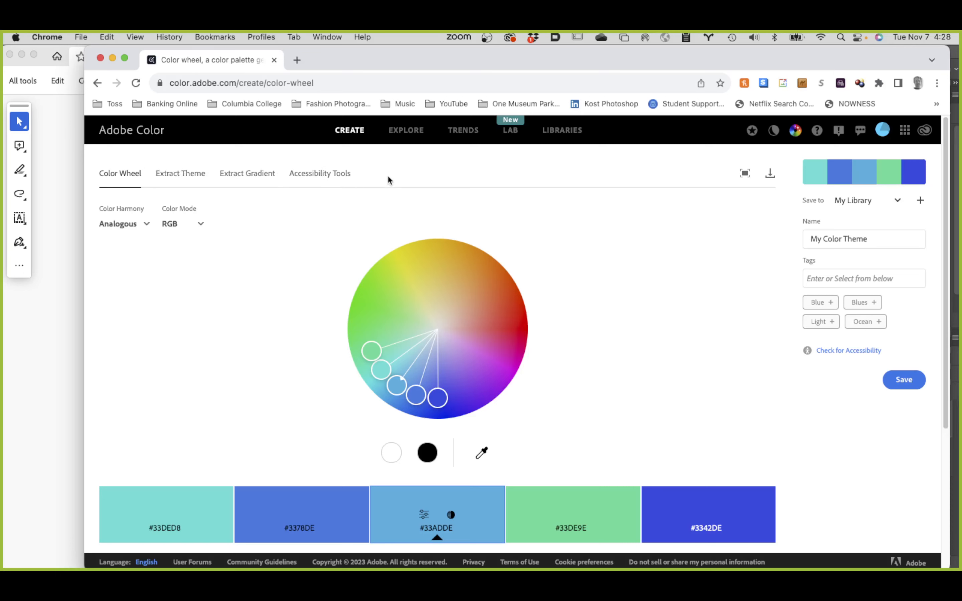
click(170, 178)
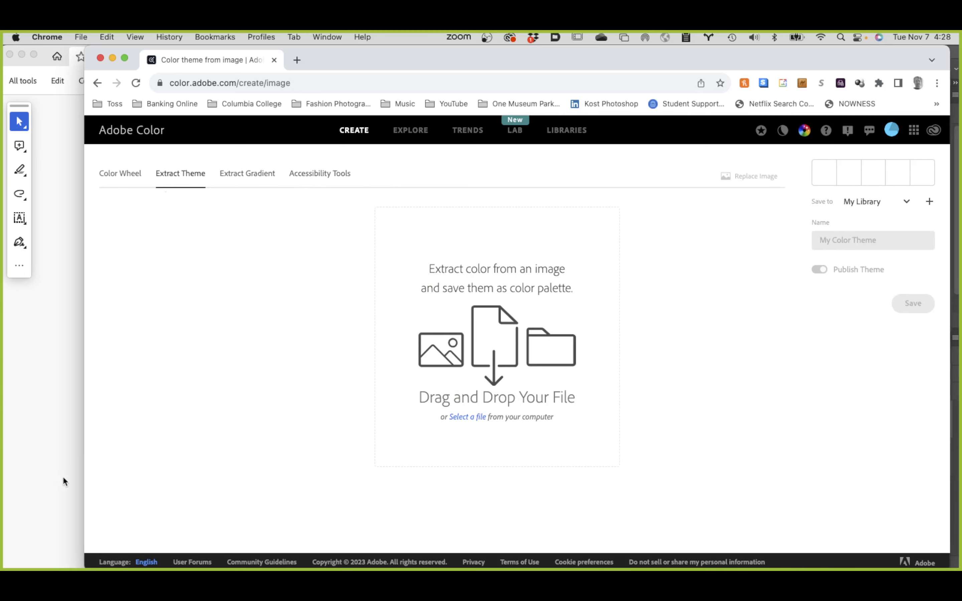
Step: Load Night Street - PiXimperfect.jpg from the PiXimperefect Composite folder into Adobe Color's Extract Theme page
mouse_move(31, 560)
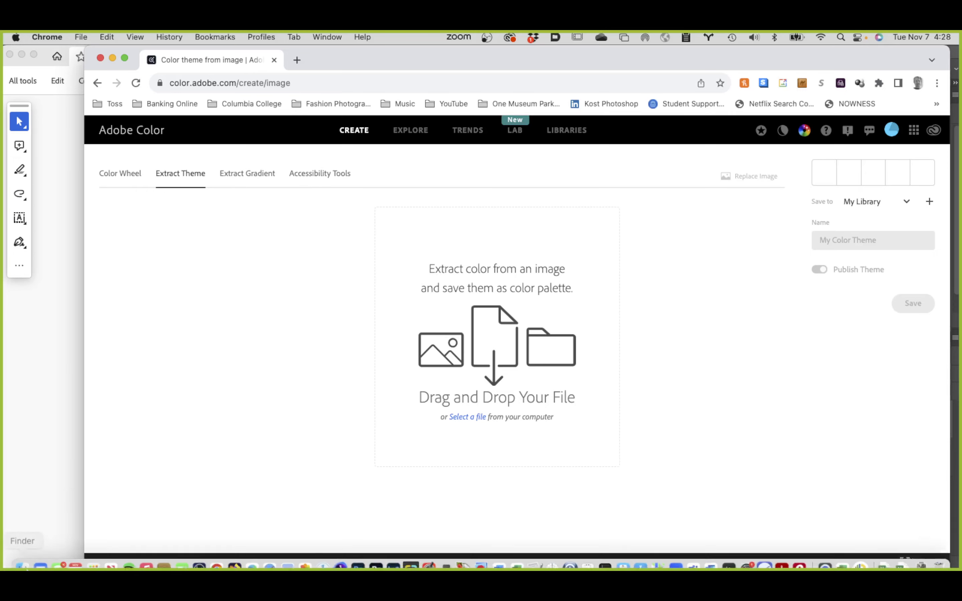
click(23, 556)
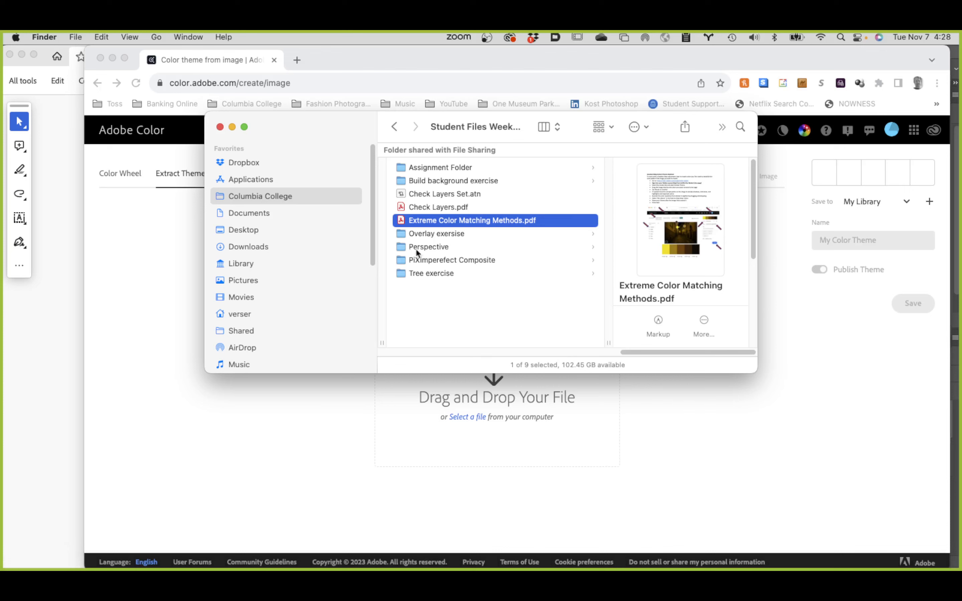
click(468, 260)
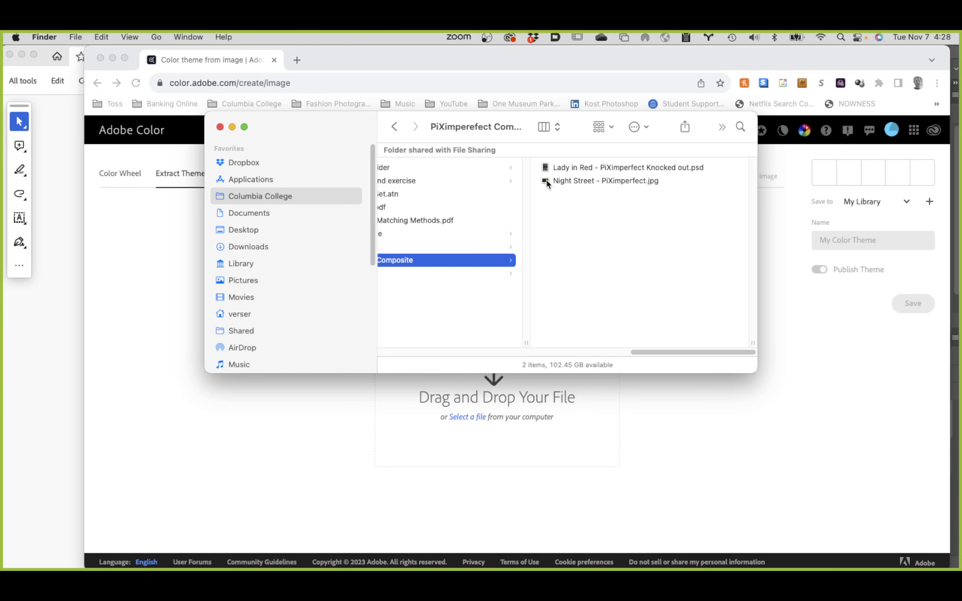
drag(546, 184, 466, 409)
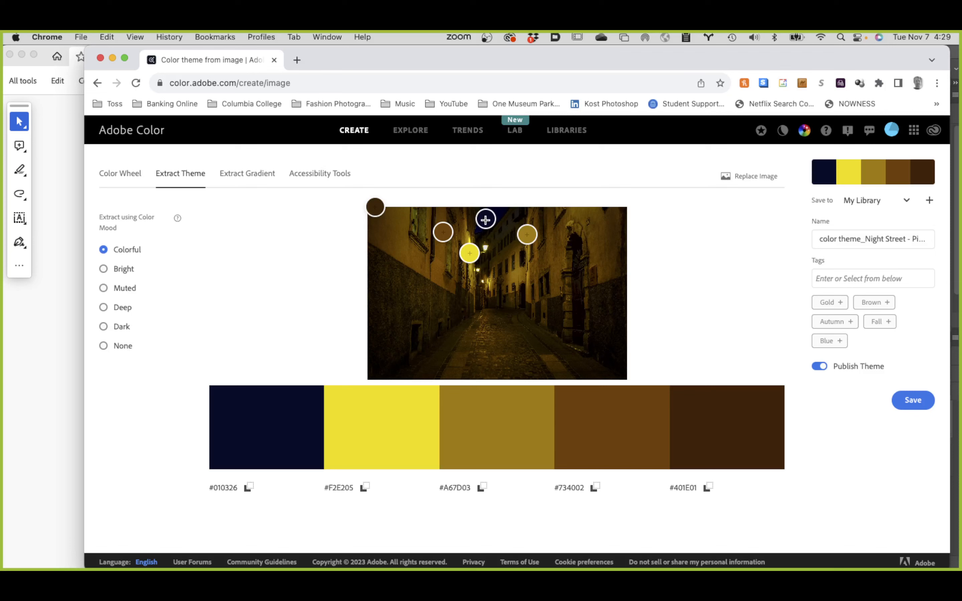
Step: Move the dark blue sample point to the shadow in the photo's lower-left corner and reorder the swatches from darkest to lightest
mouse_move(486, 218)
mouse_down()
mouse_move(409, 227)
mouse_move(413, 324)
mouse_move(388, 363)
mouse_up()
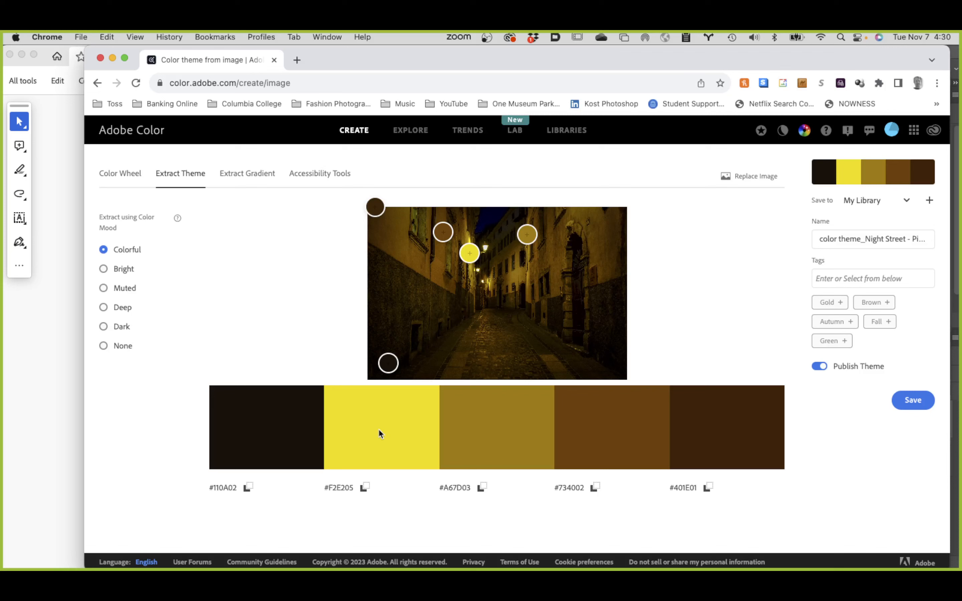
drag(378, 434, 751, 429)
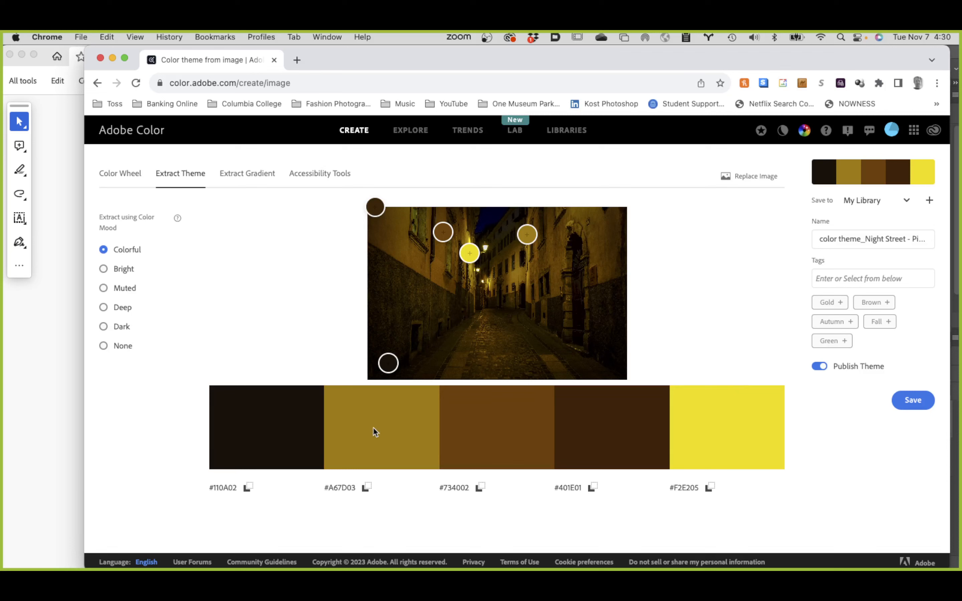
drag(373, 427, 622, 430)
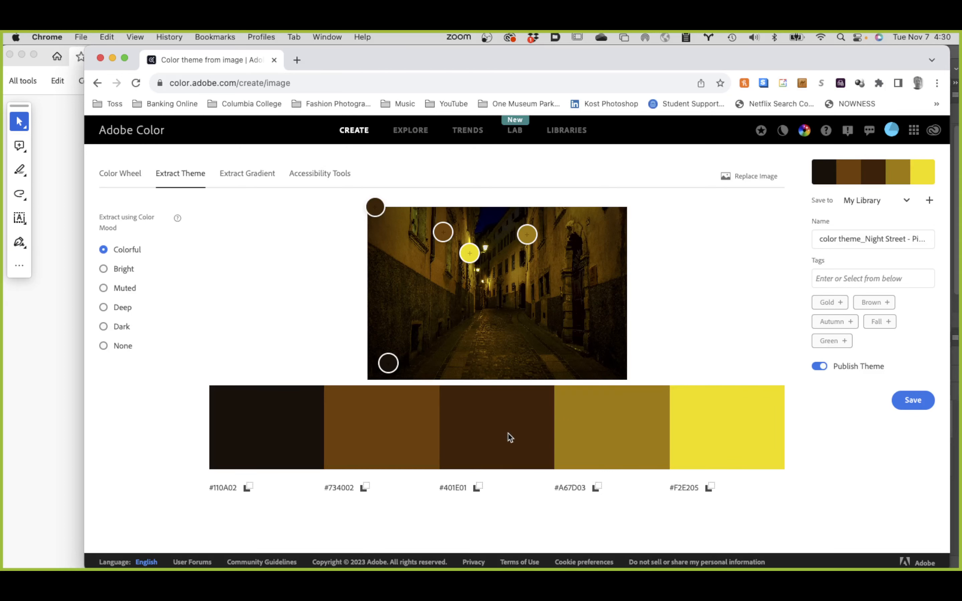
drag(508, 431, 357, 430)
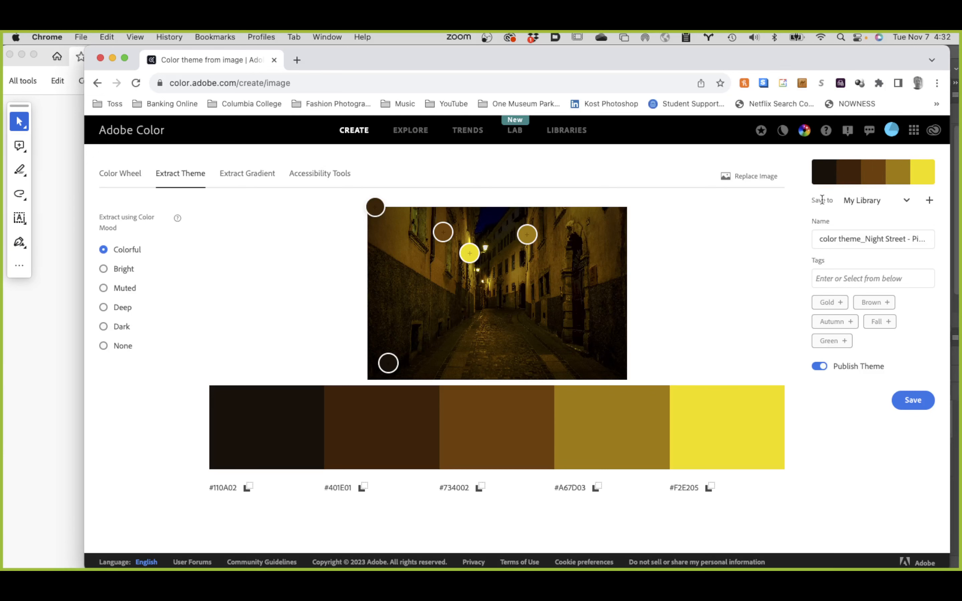
Step: Review the libraries offered as the color theme's save destination and the new-library option, keeping My Library selected
click(908, 201)
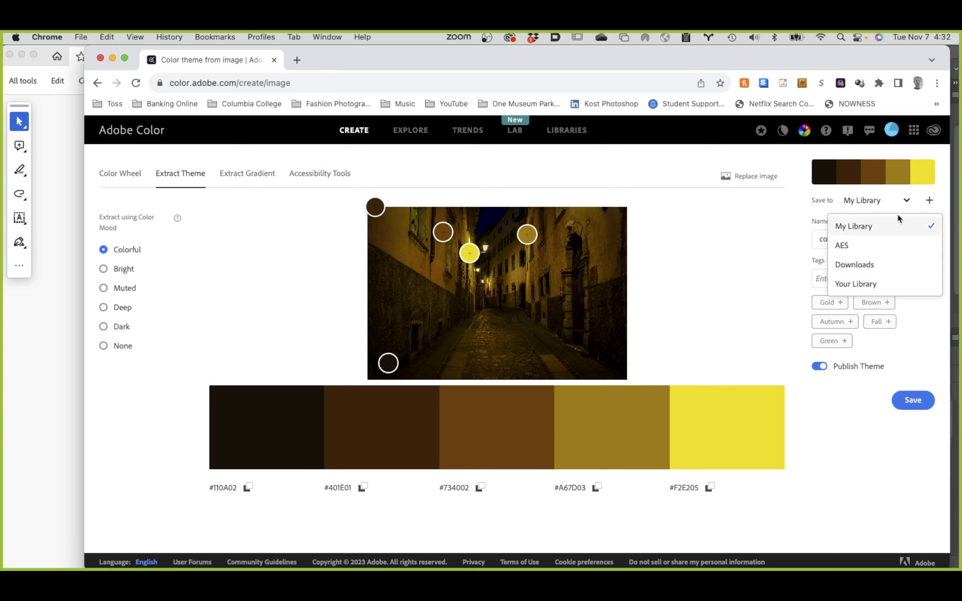
click(866, 228)
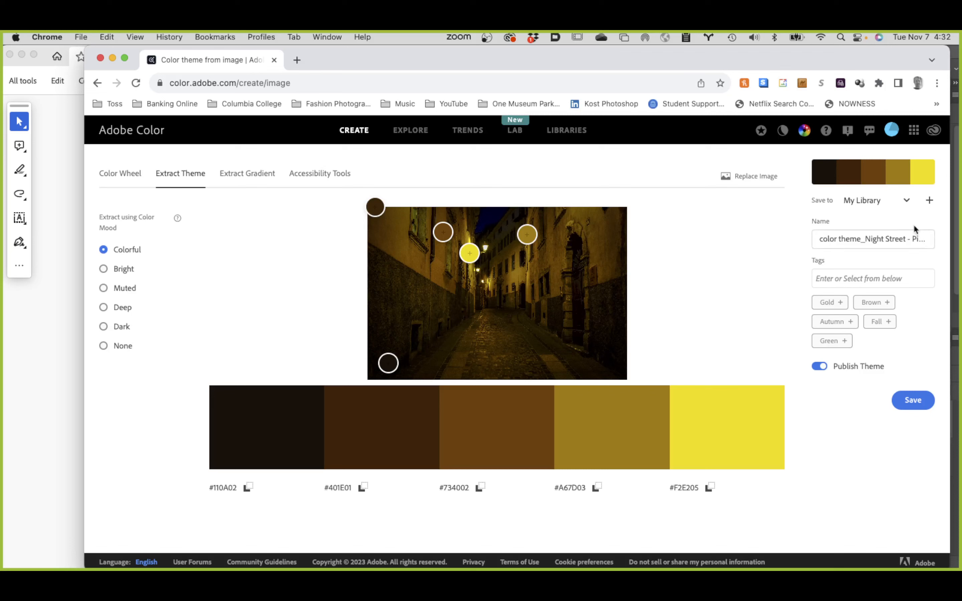
click(908, 202)
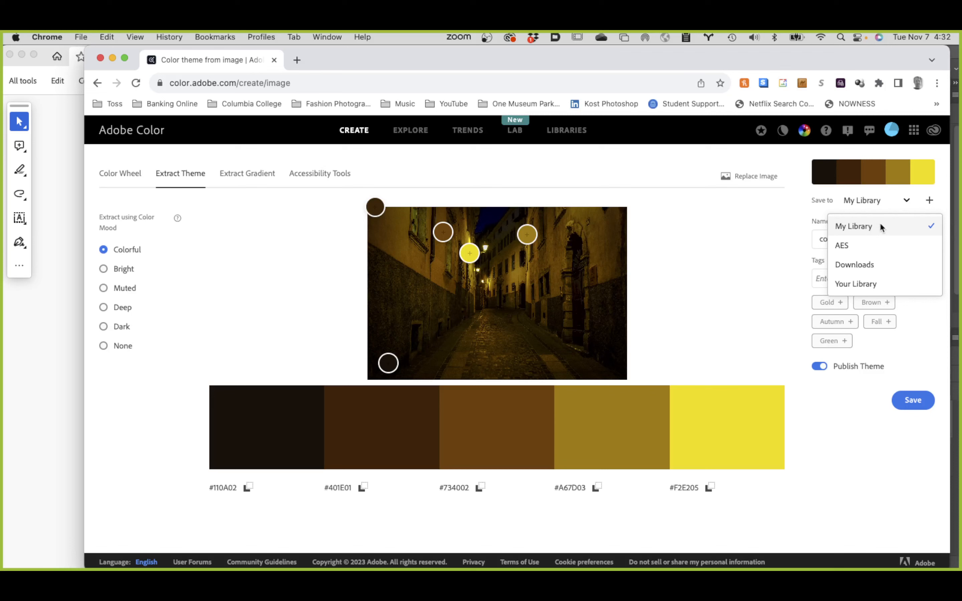
click(736, 222)
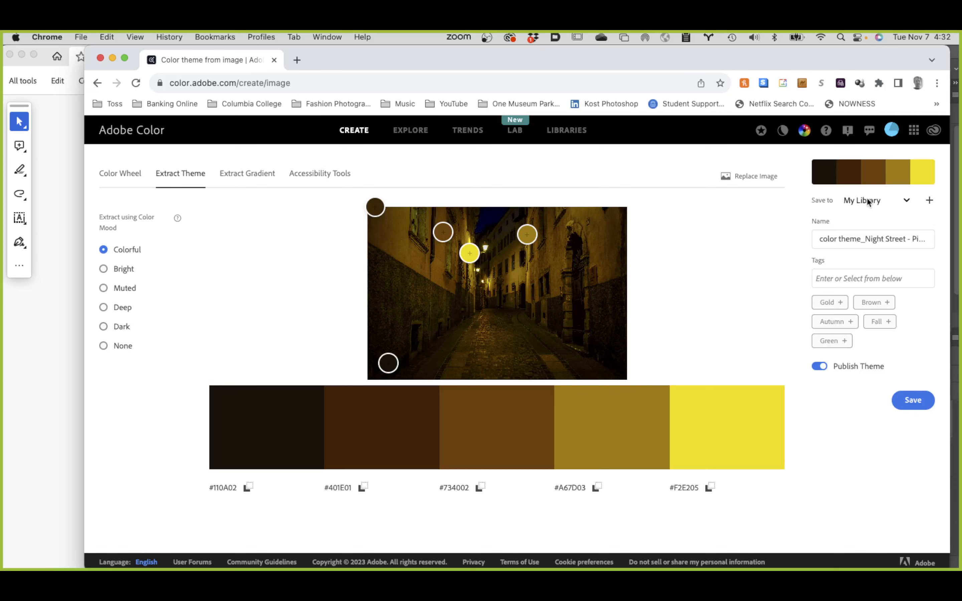
click(906, 201)
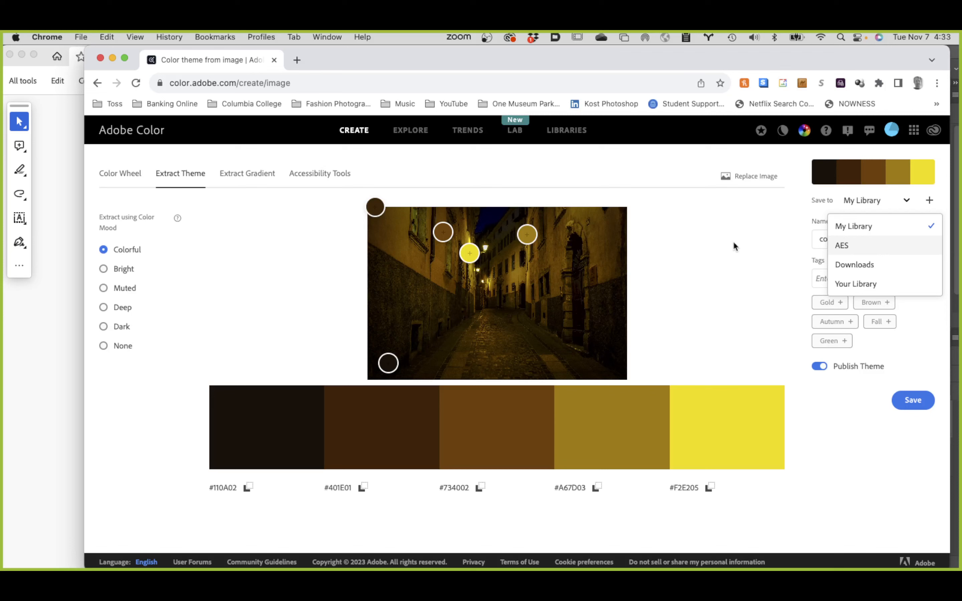
click(779, 223)
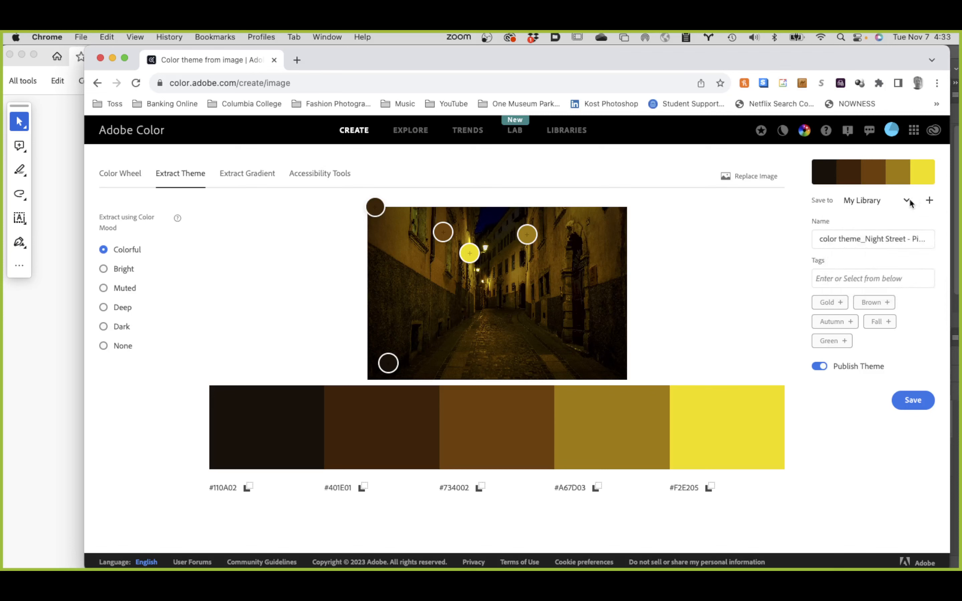
click(906, 200)
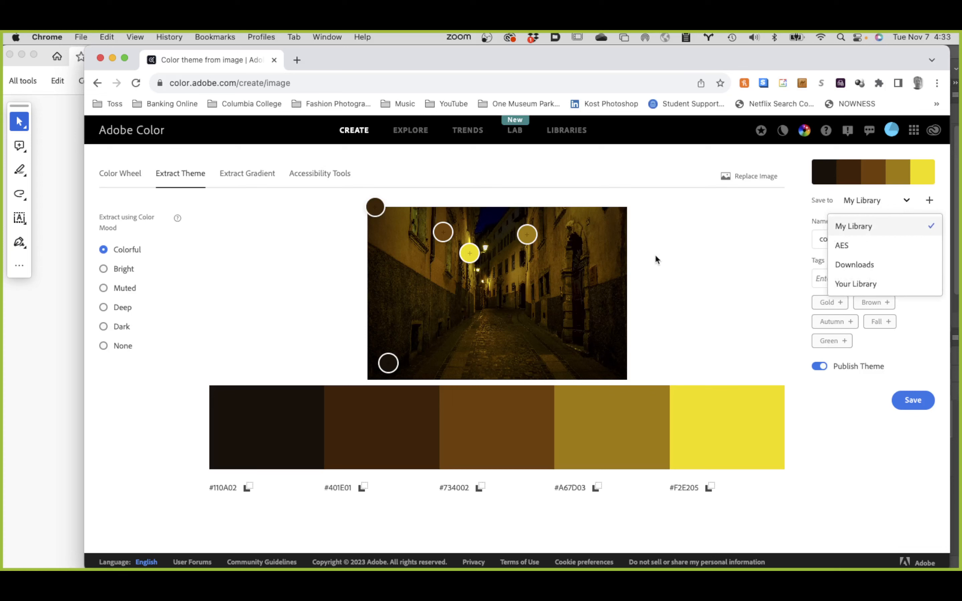
click(730, 233)
click(929, 200)
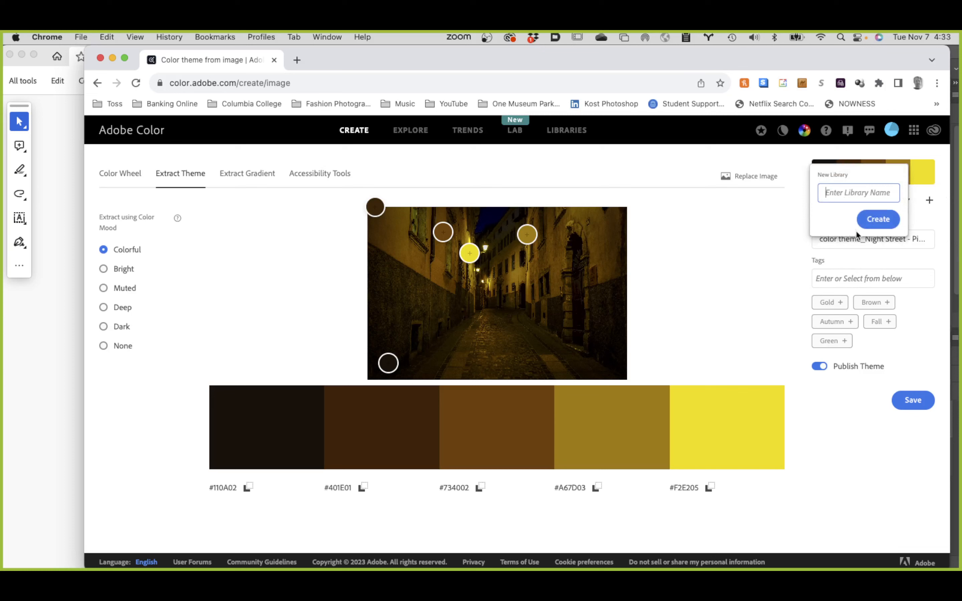
click(722, 247)
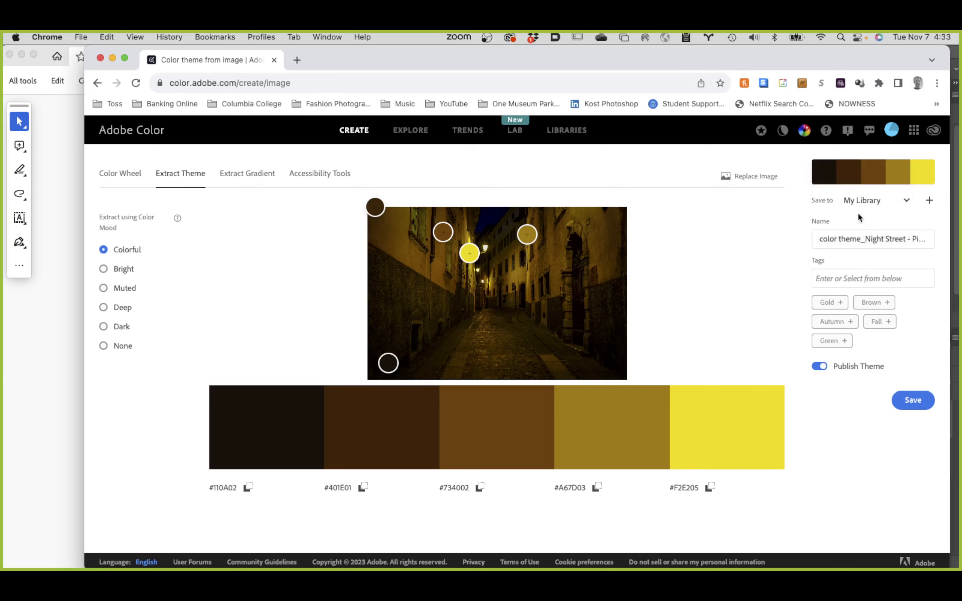
click(906, 201)
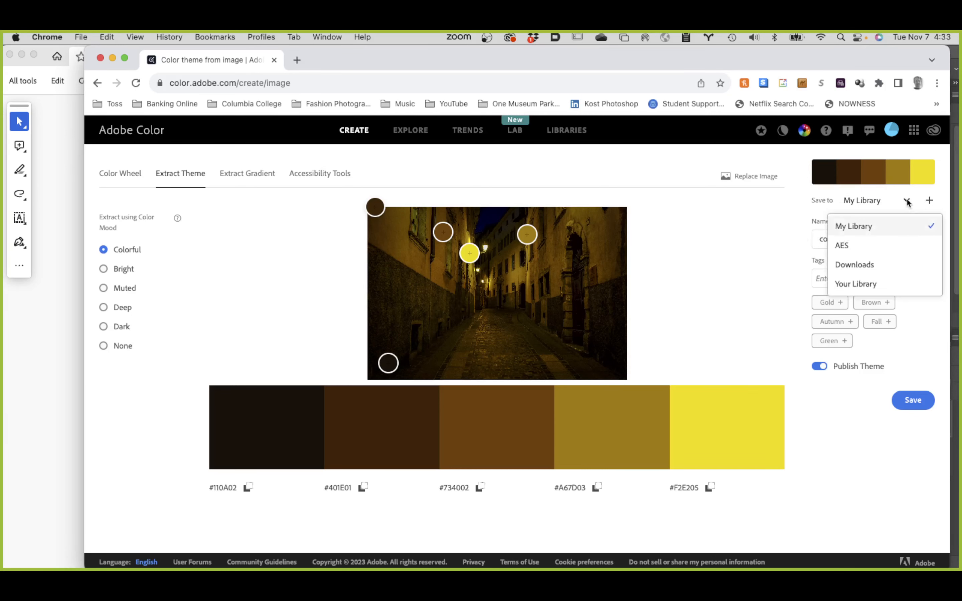
click(717, 215)
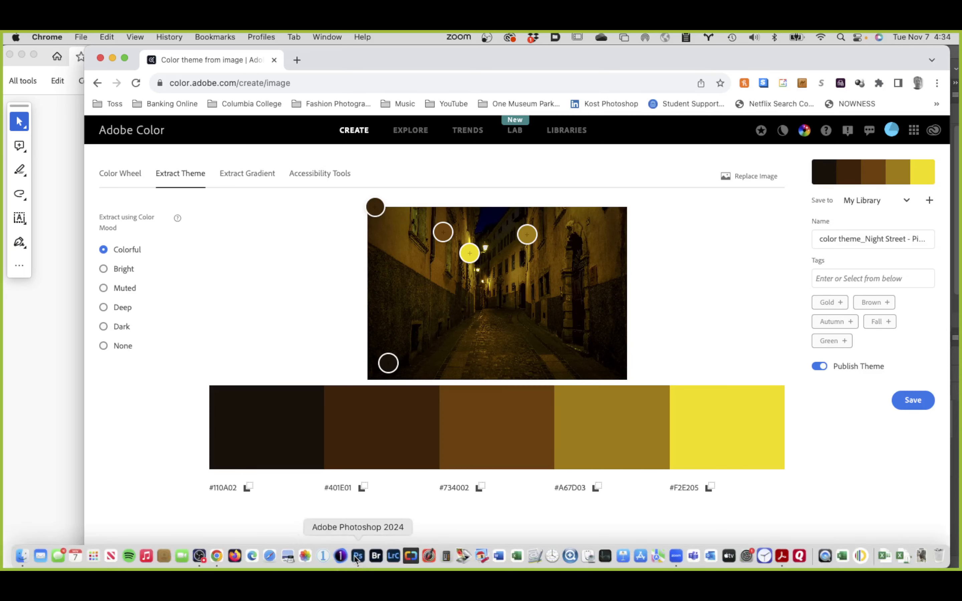
Step: Switch to Photoshop and display the color themes stored in My Library
click(364, 557)
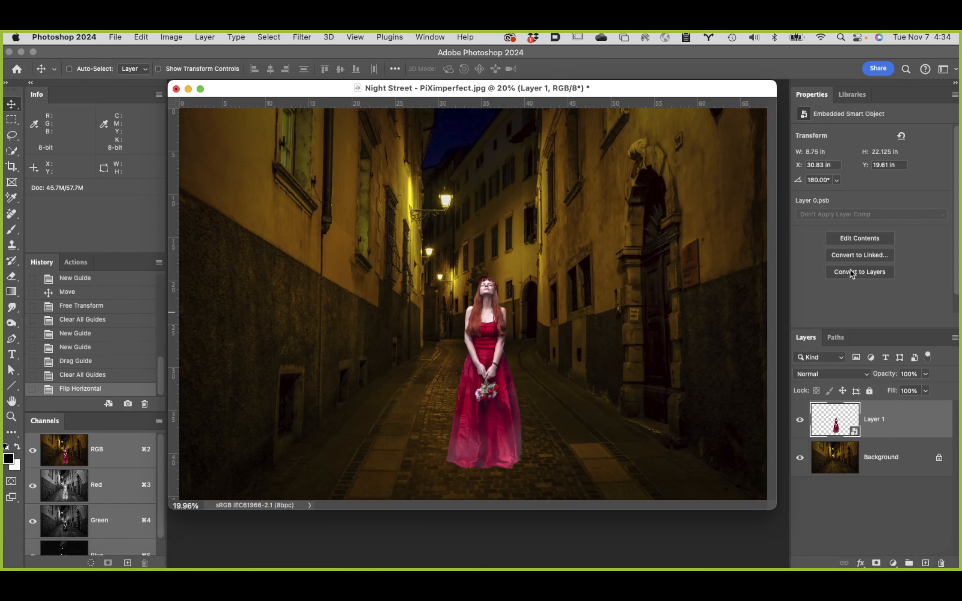
click(853, 96)
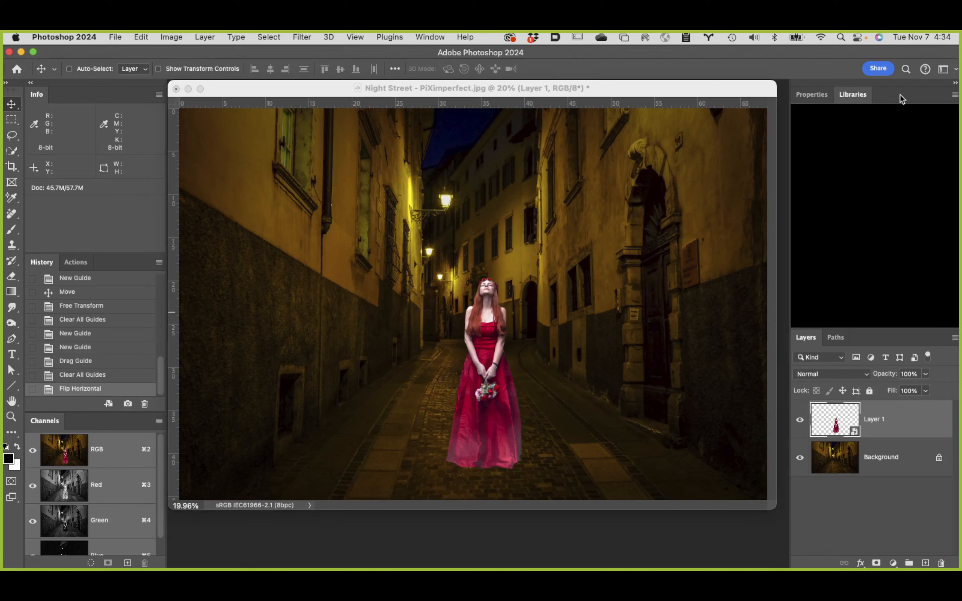
click(953, 94)
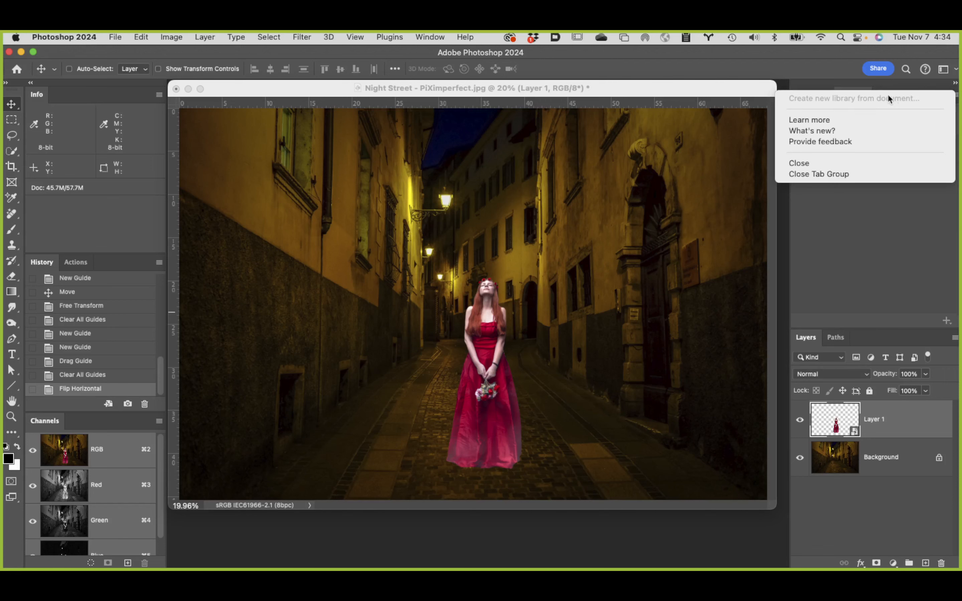
click(894, 98)
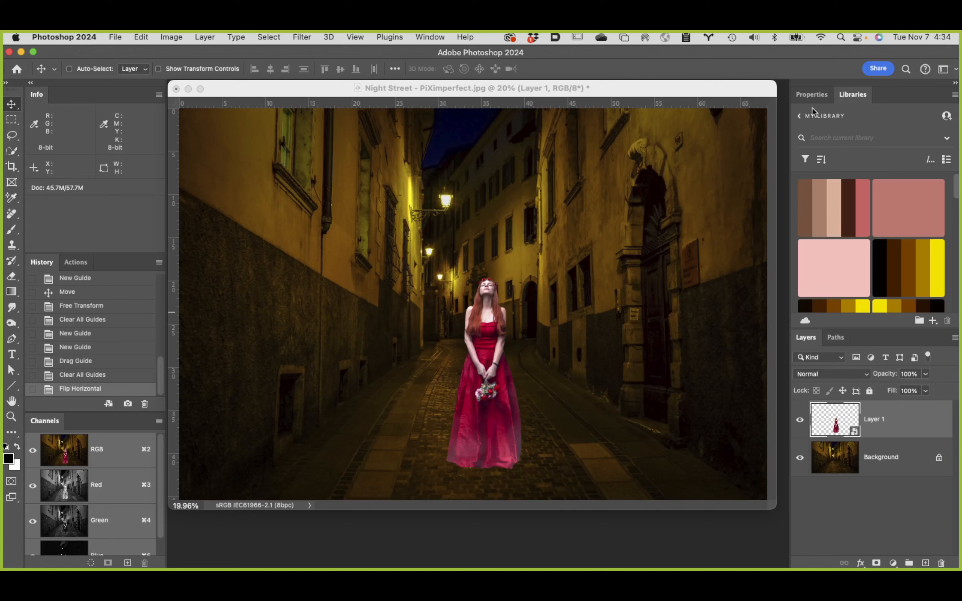
Step: Return to Adobe Color in Chrome and check the extracted theme's save-destination libraries against the one in Photoshop
mouse_move(305, 561)
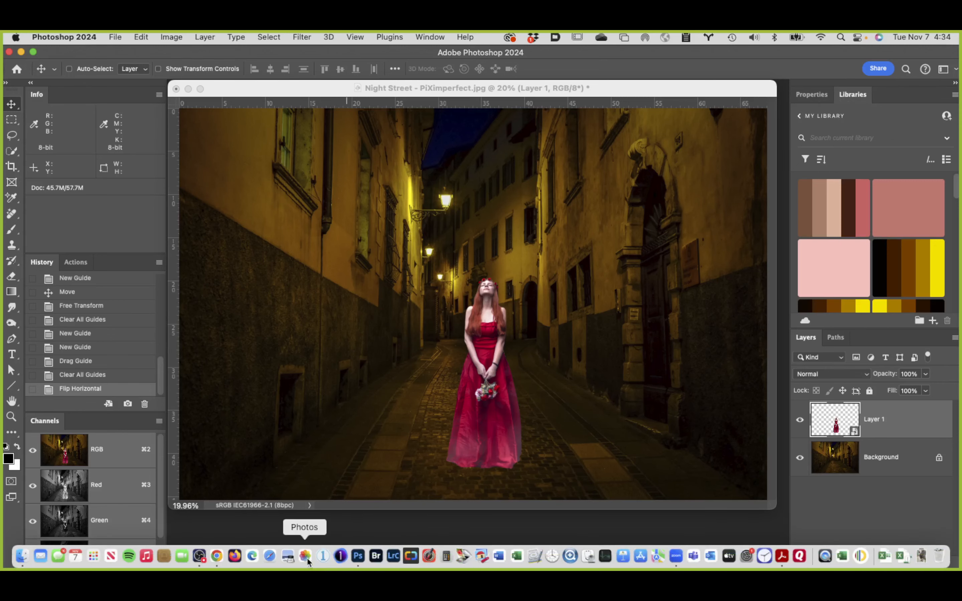
click(216, 556)
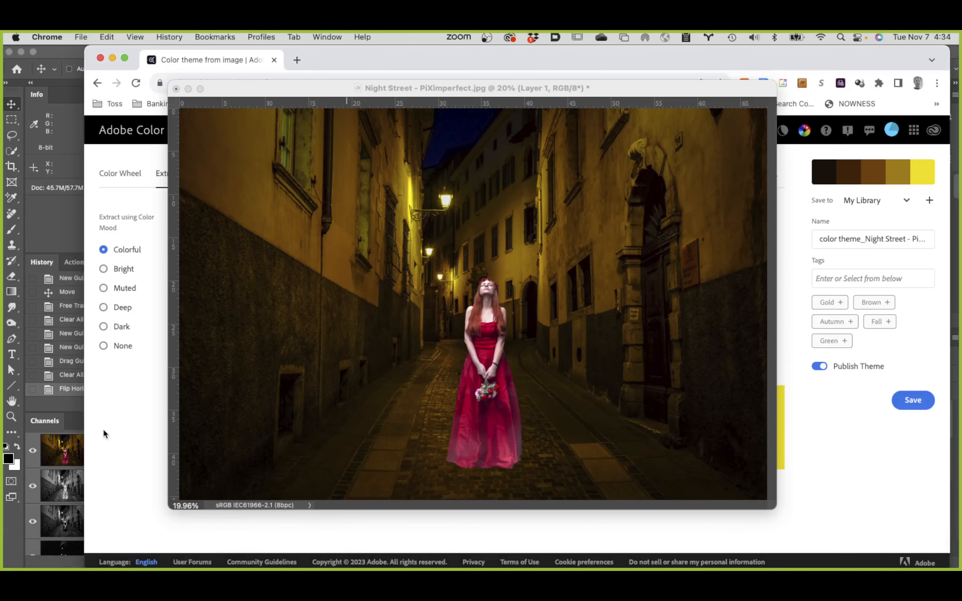
click(111, 431)
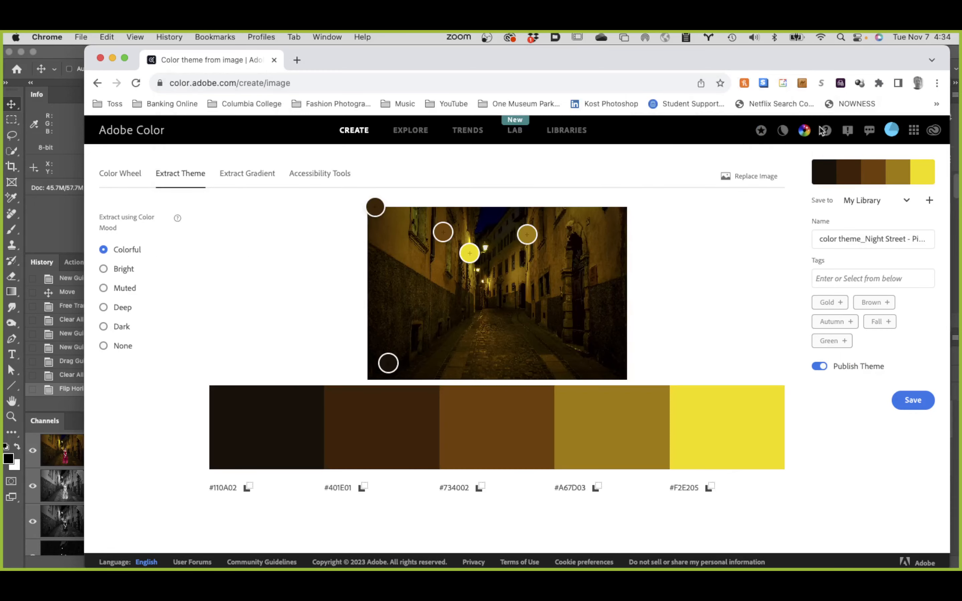
click(907, 201)
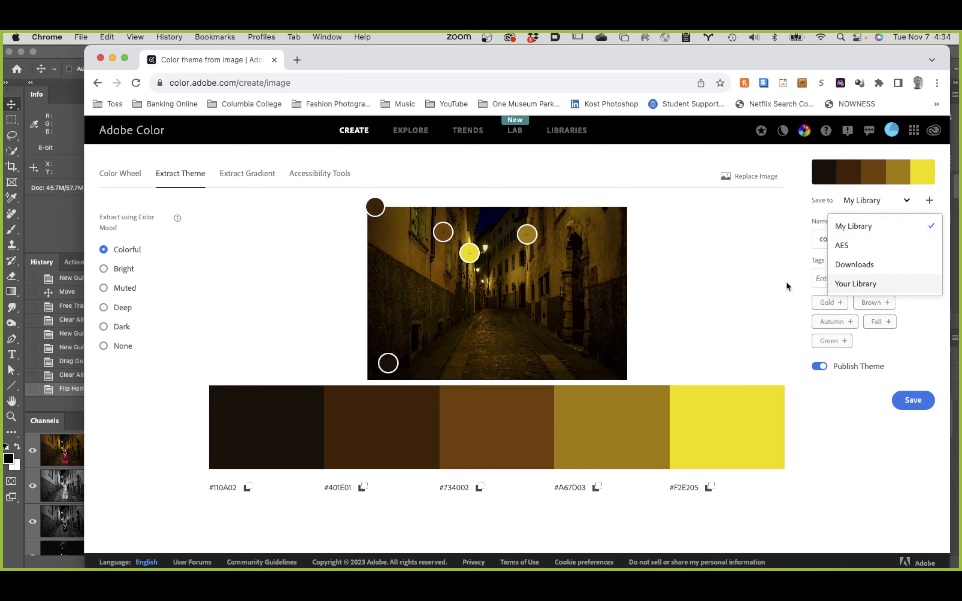
click(710, 245)
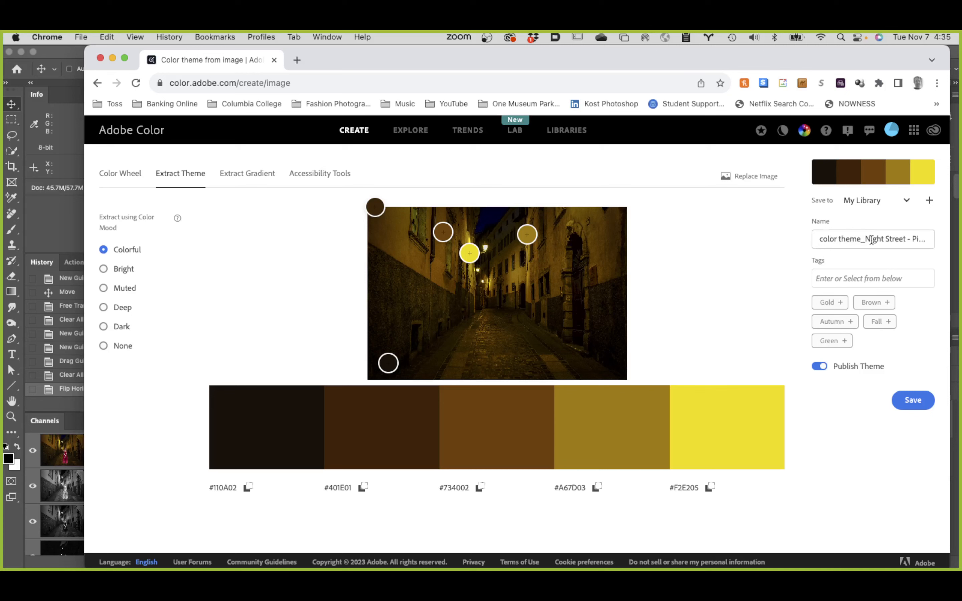
Step: Prefix the color theme's name with "2023v2" and save the theme to My Library
click(818, 238)
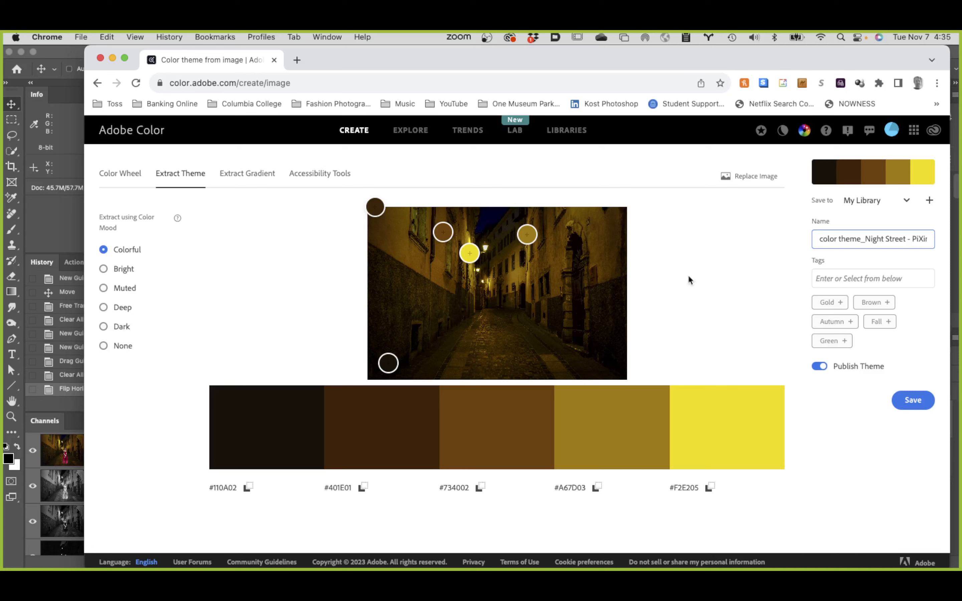
text(2023)
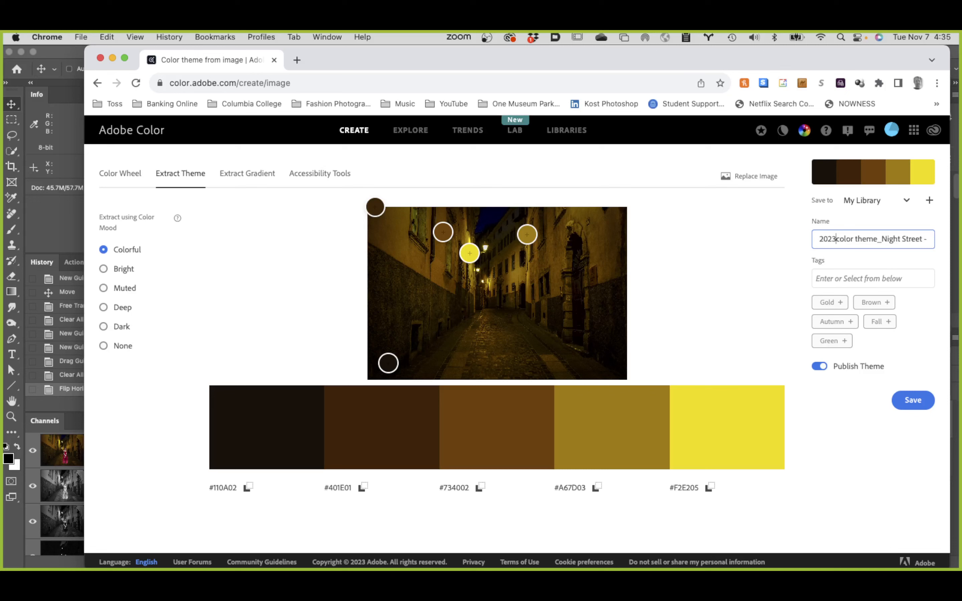
text(v2)
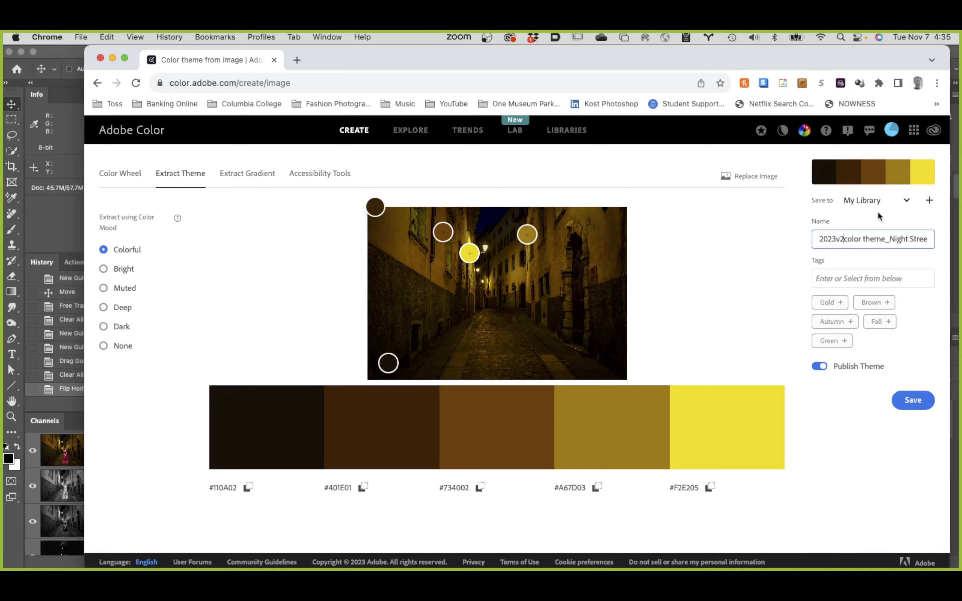
click(912, 405)
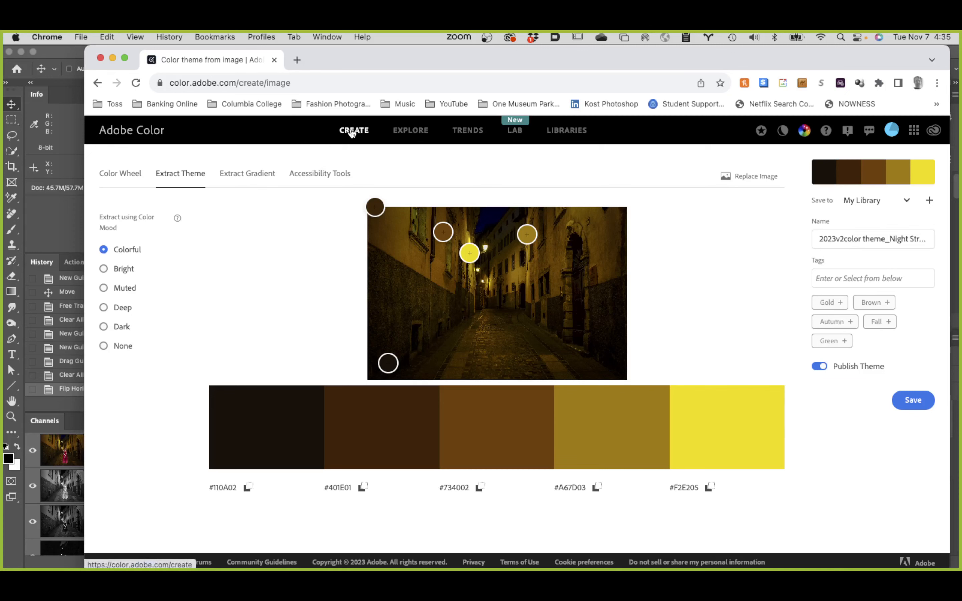
Step: Open Adobe Color's saved libraries, check the contents of My Library and Your Library, and leave My Library expanded
click(576, 132)
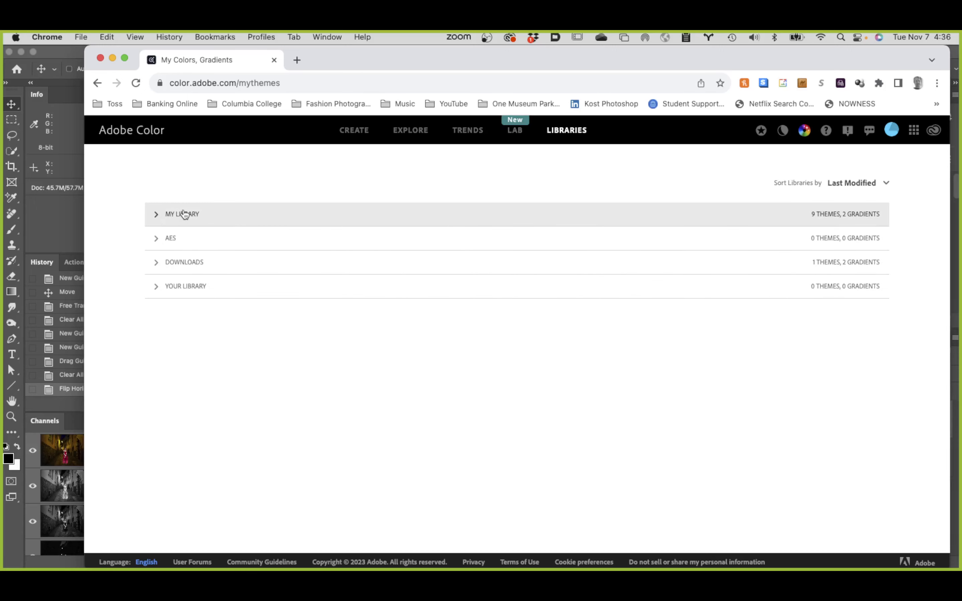
click(157, 215)
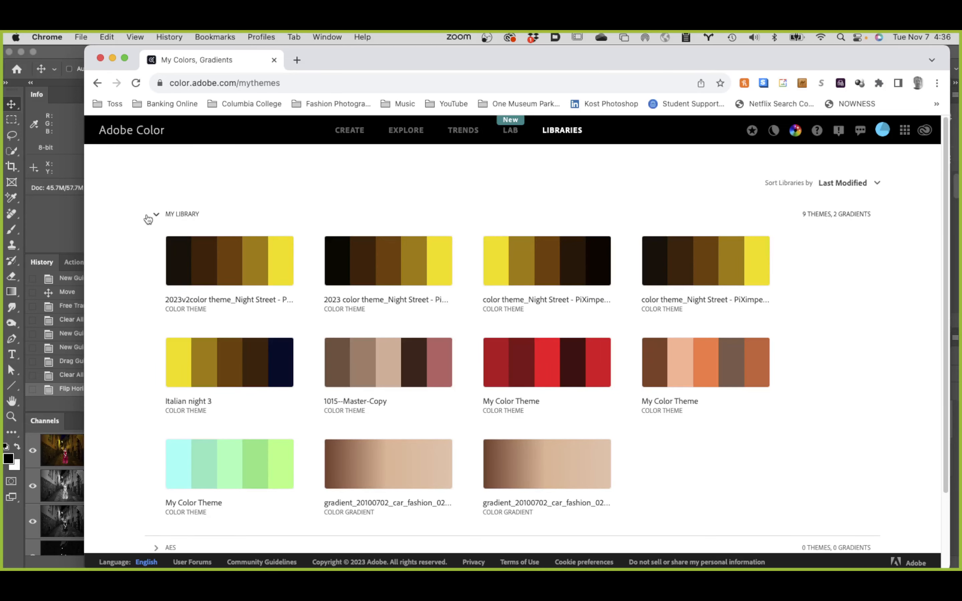
mouse_move(240, 251)
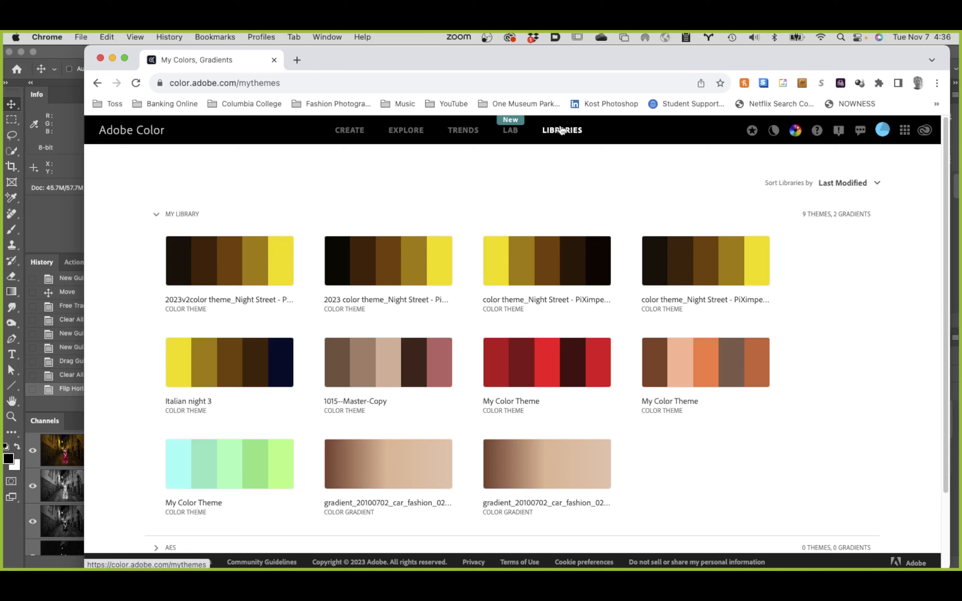
click(156, 215)
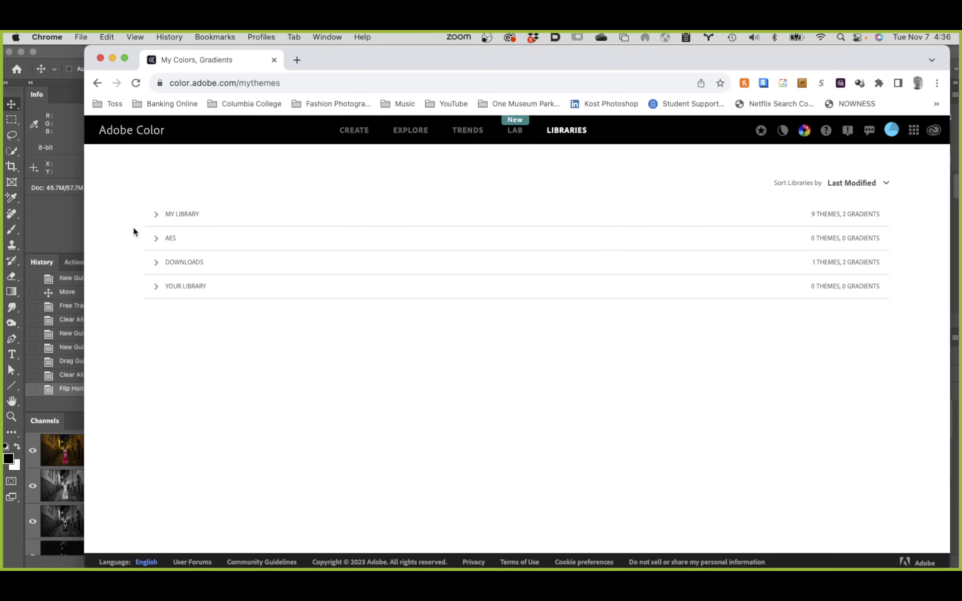
click(157, 216)
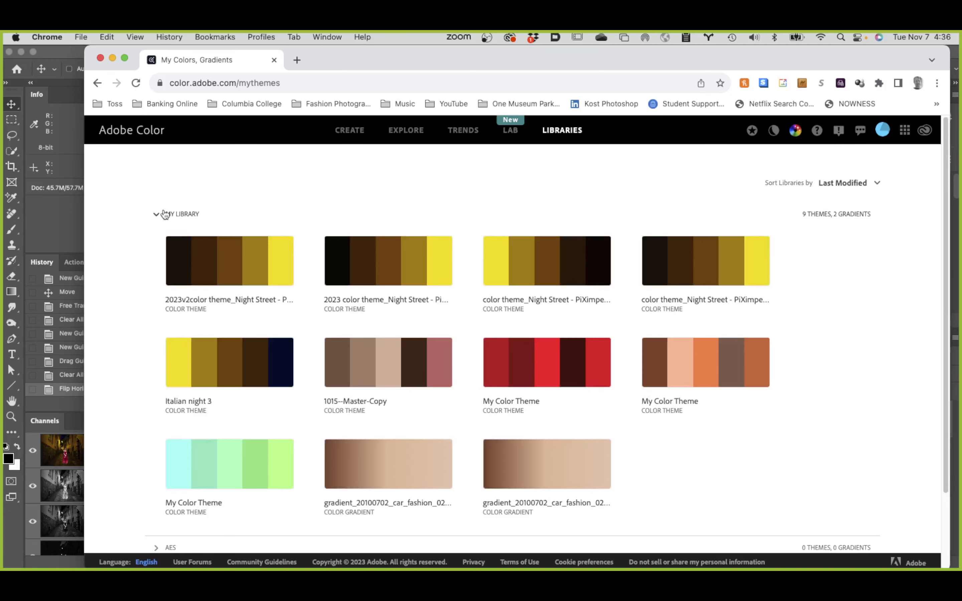
click(156, 214)
click(156, 287)
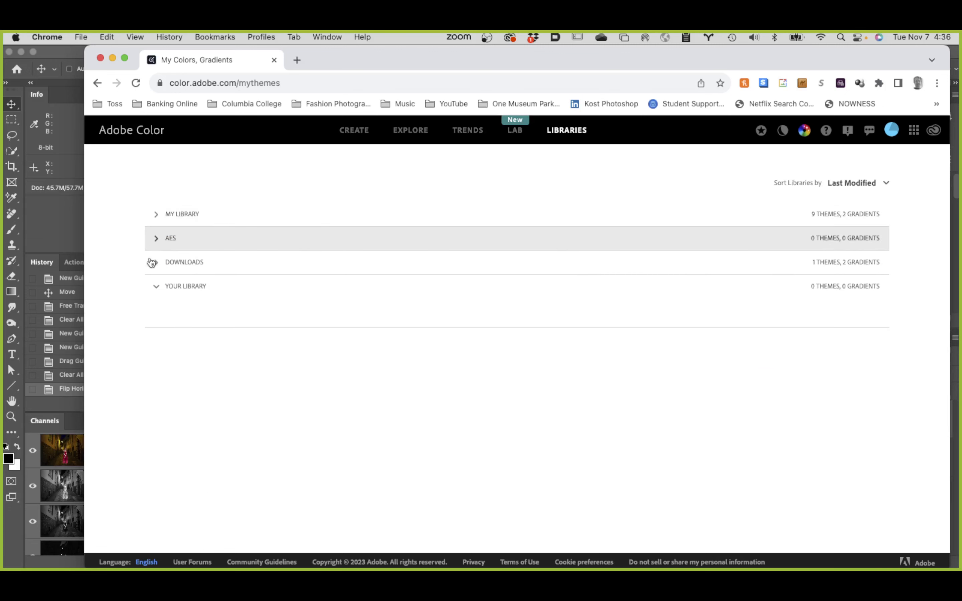
click(156, 287)
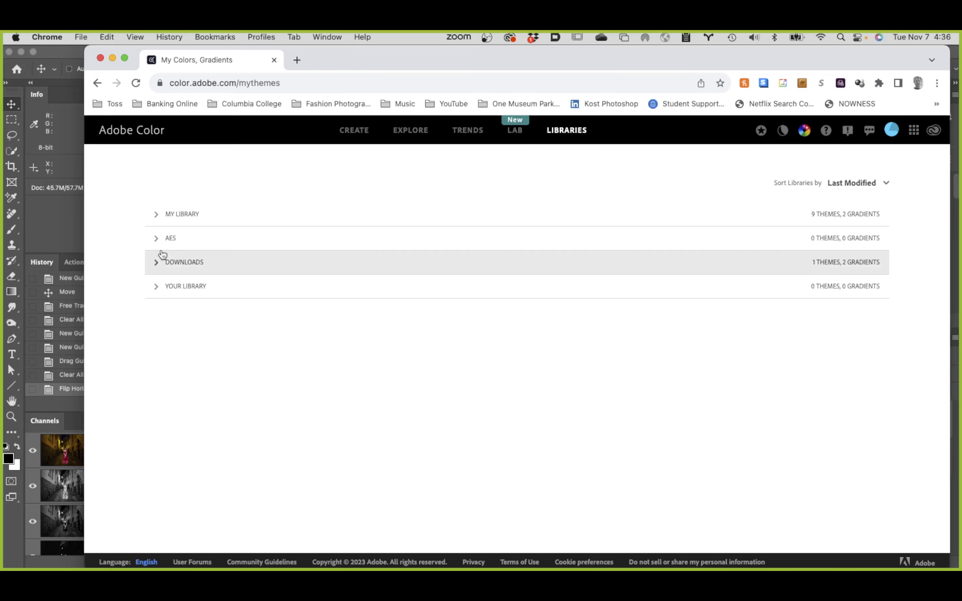
click(156, 215)
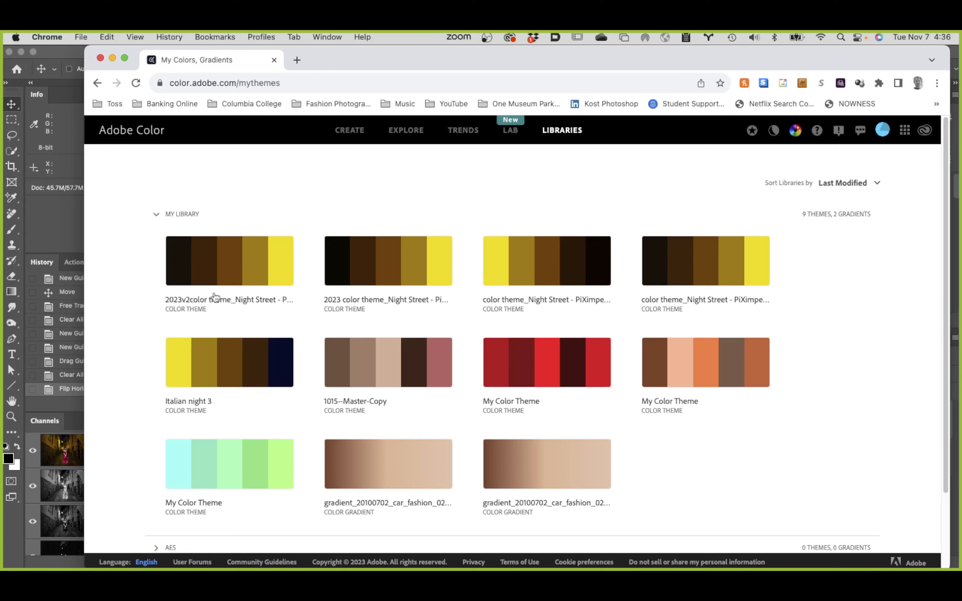
Step: Download the 2023v2color theme_Night Street - PiXimperfect theme as an ASE file into Class 9 files > Student Files Week 09 > PiXimperefect Composite
mouse_move(221, 272)
click(225, 265)
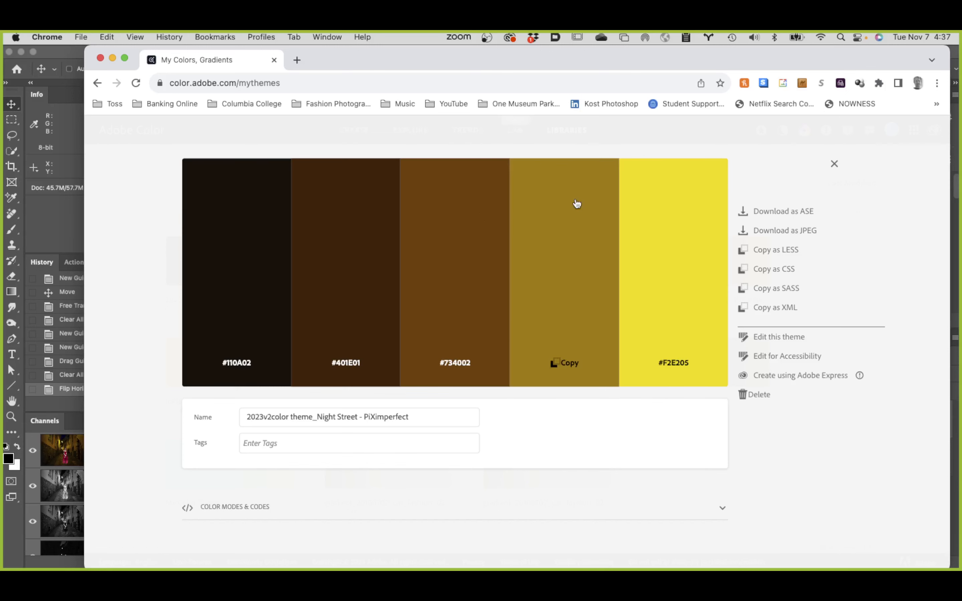
click(778, 214)
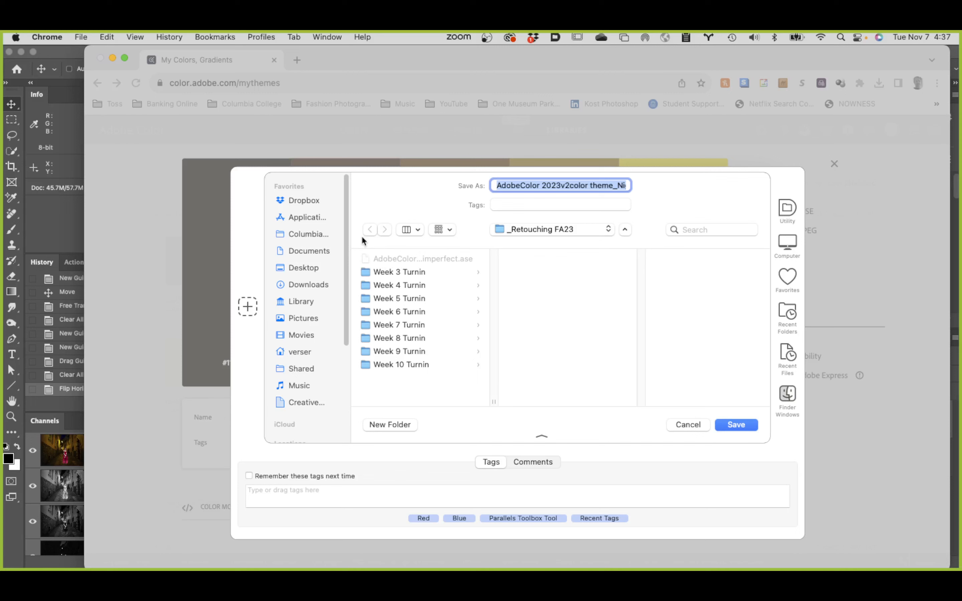
click(291, 234)
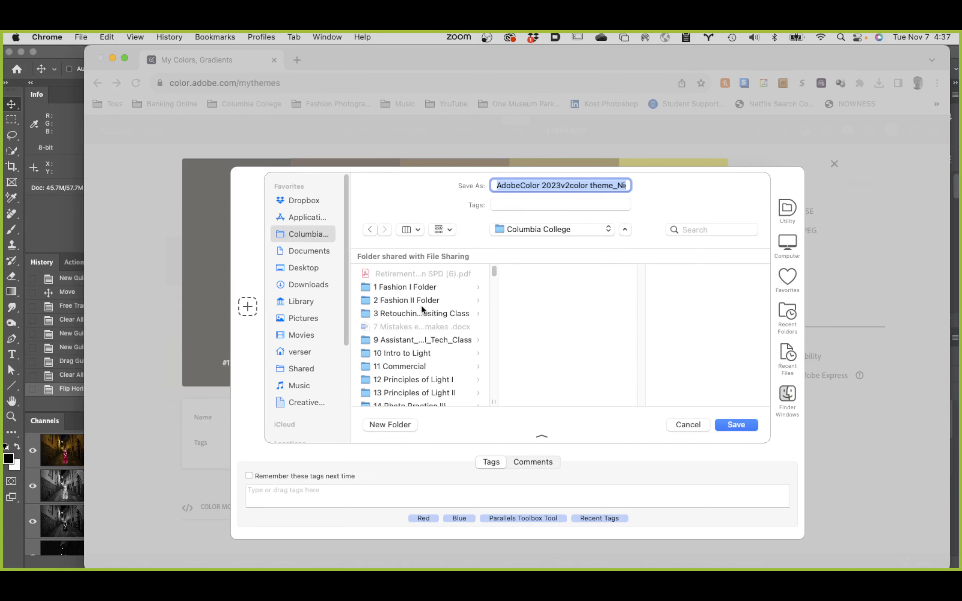
click(425, 313)
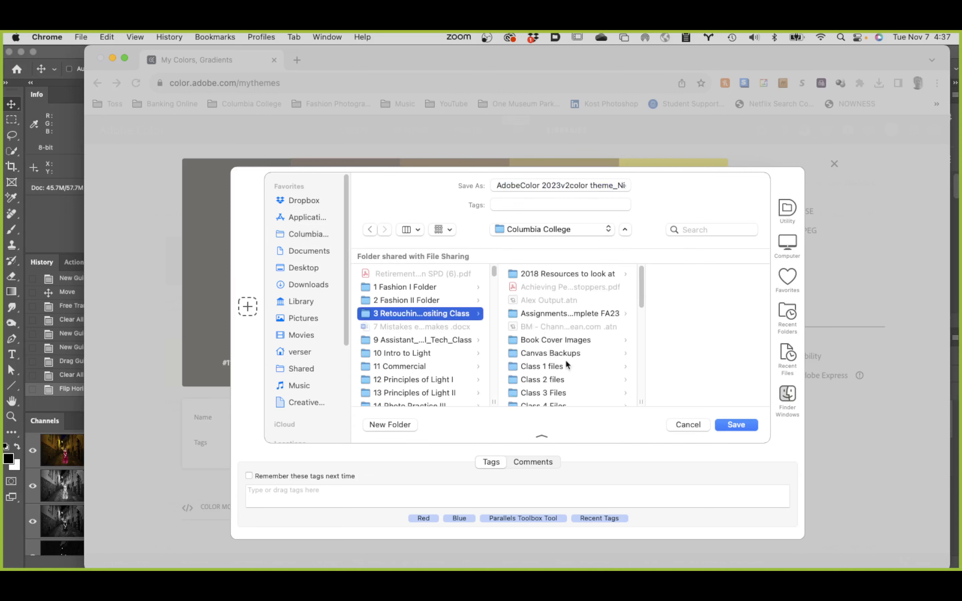
scroll(572, 362, down, 5)
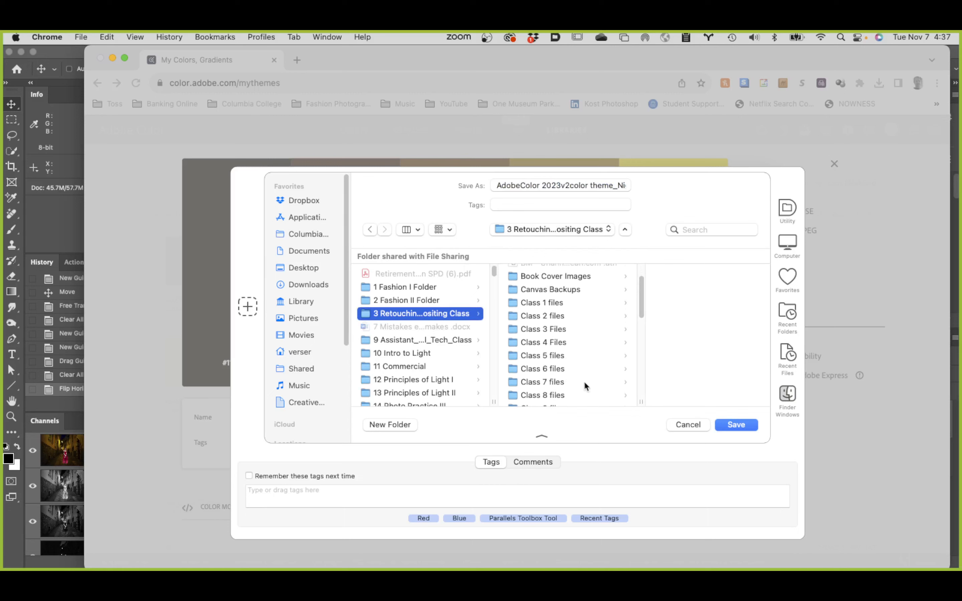
scroll(578, 374, down, 3)
click(557, 362)
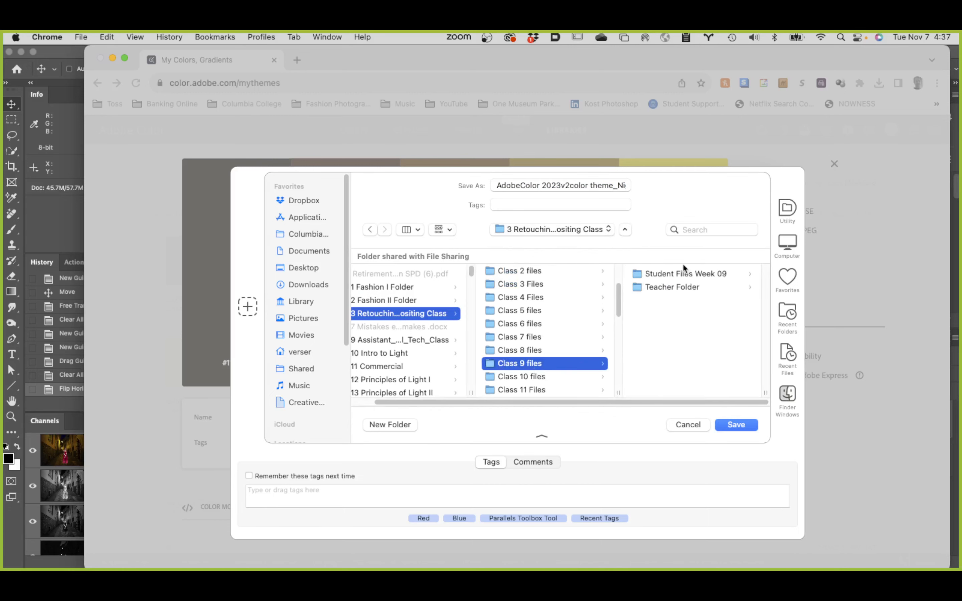
click(711, 272)
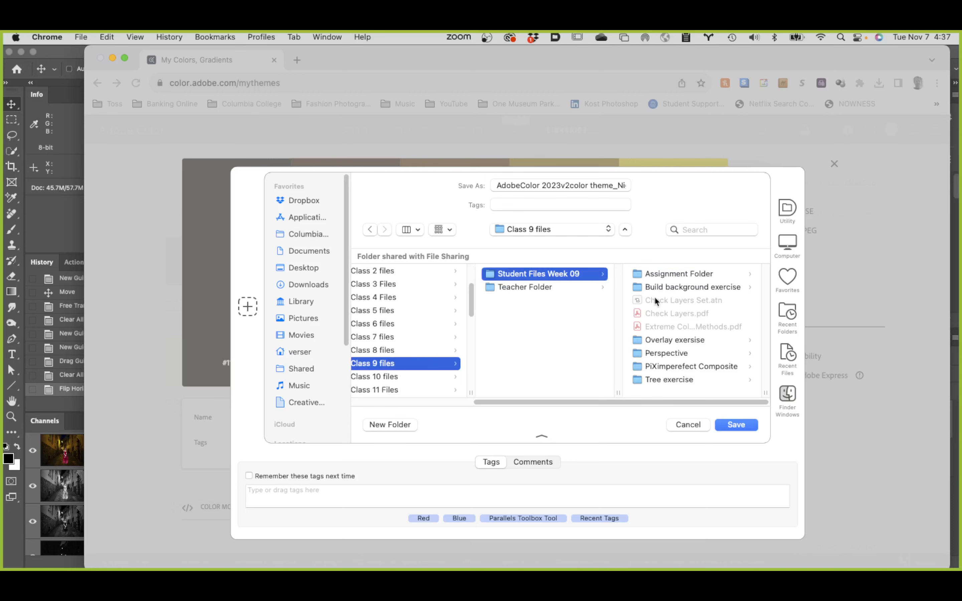
click(695, 367)
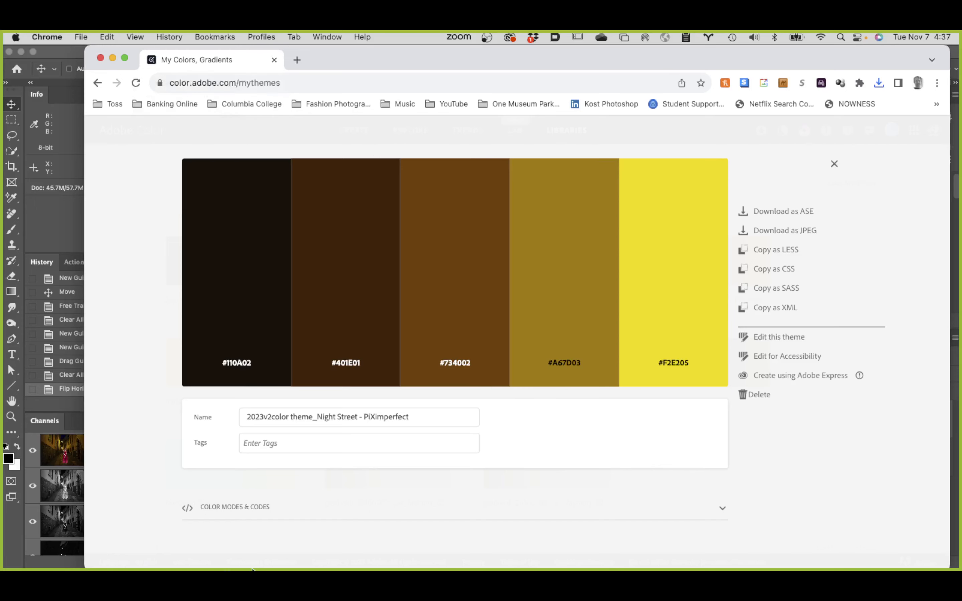
Step: Switch to Photoshop, show the lady layer's properties, and display the floating Swatches near the upper edge of the street photo
mouse_move(393, 558)
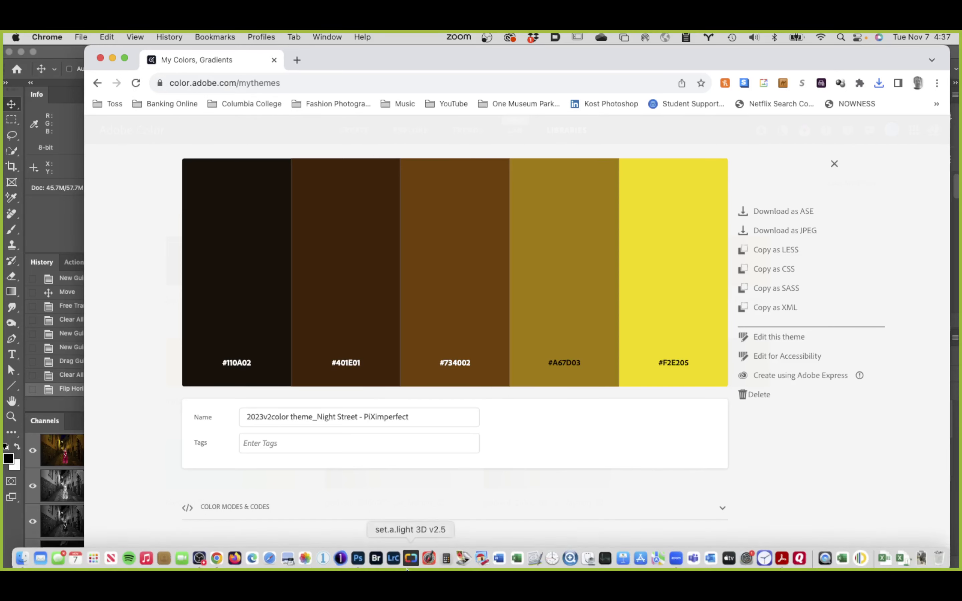
click(357, 556)
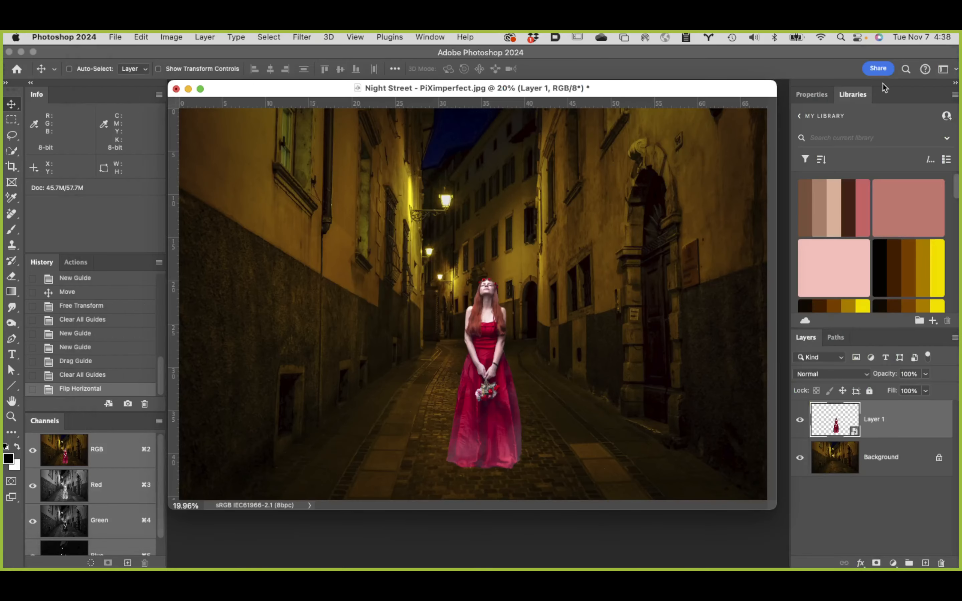
click(812, 94)
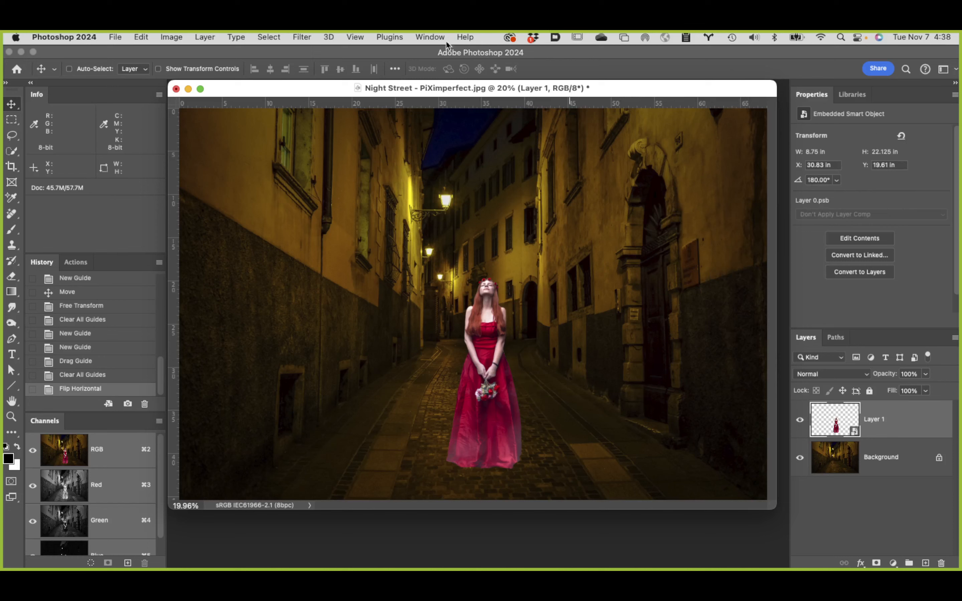
click(425, 36)
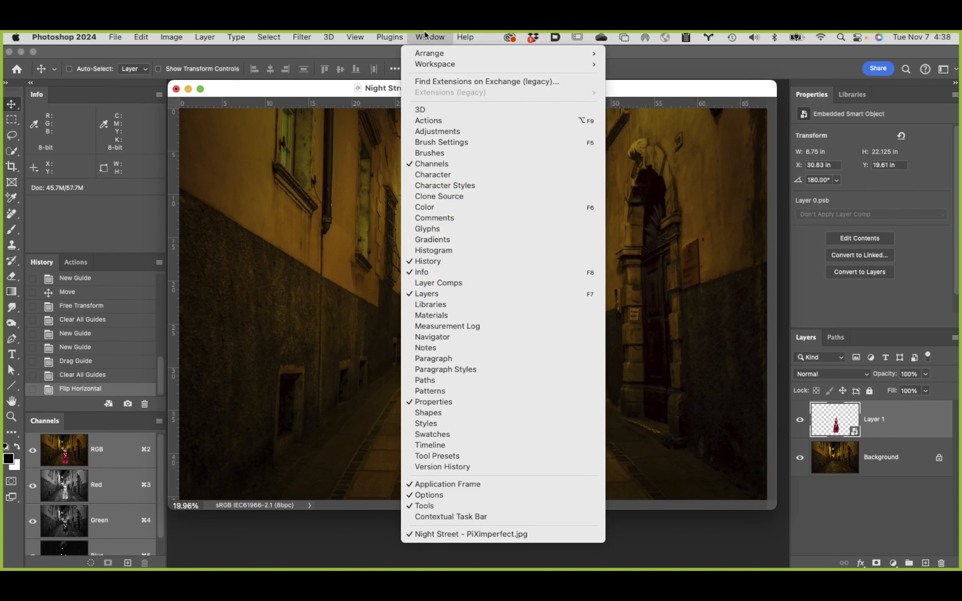
click(482, 435)
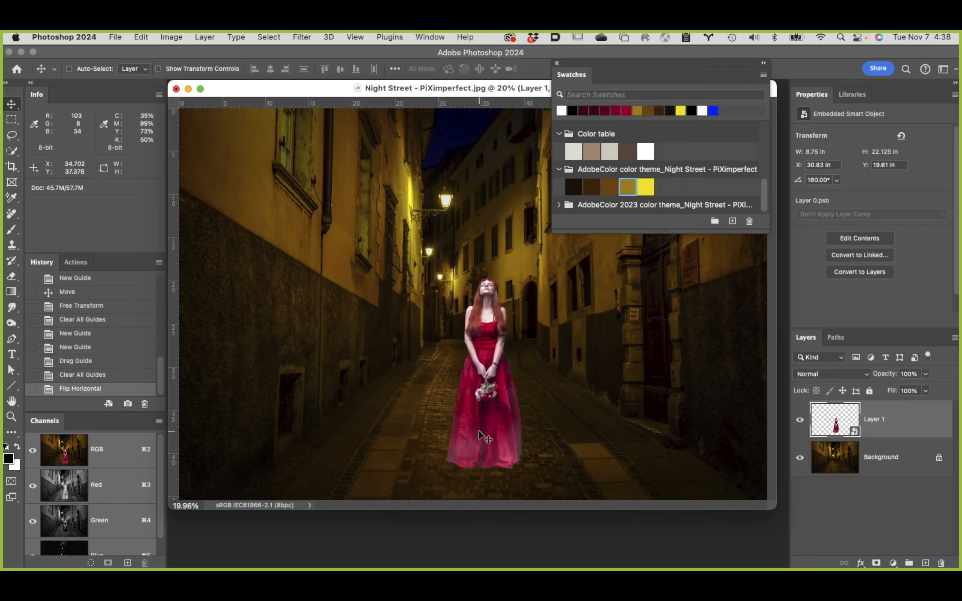
drag(762, 189, 759, 49)
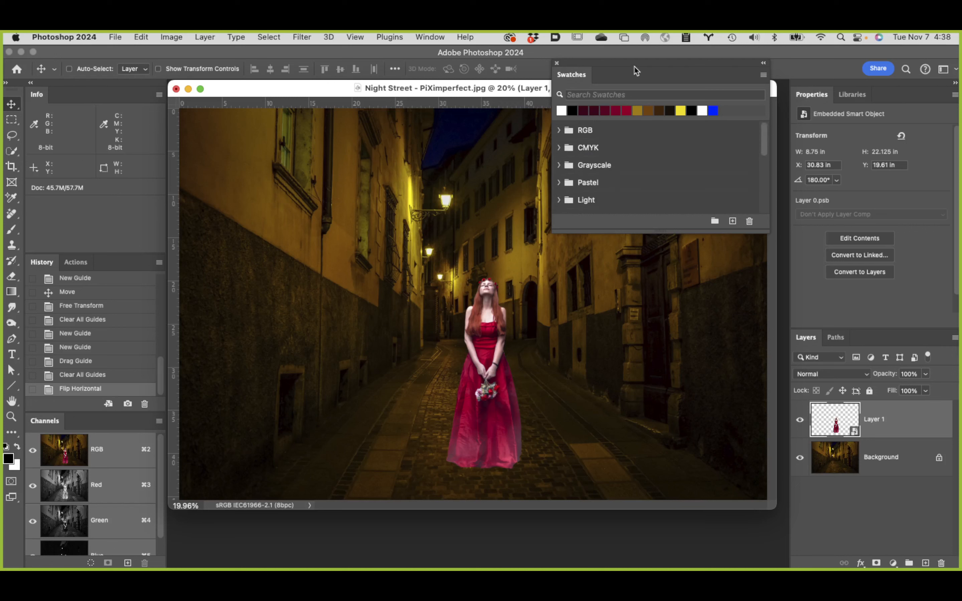
drag(646, 63, 678, 79)
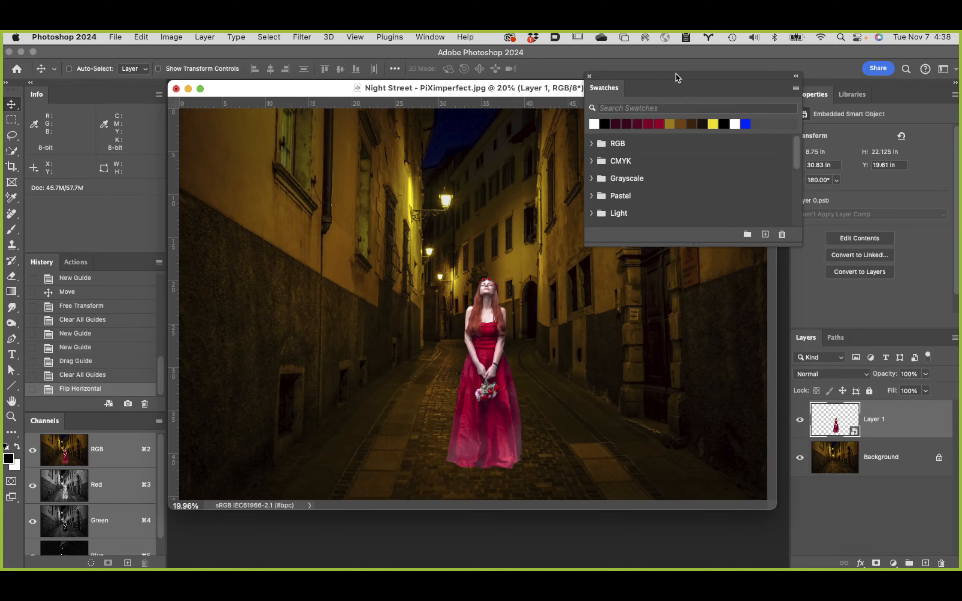
Step: Close the Swatches and display them again
click(589, 76)
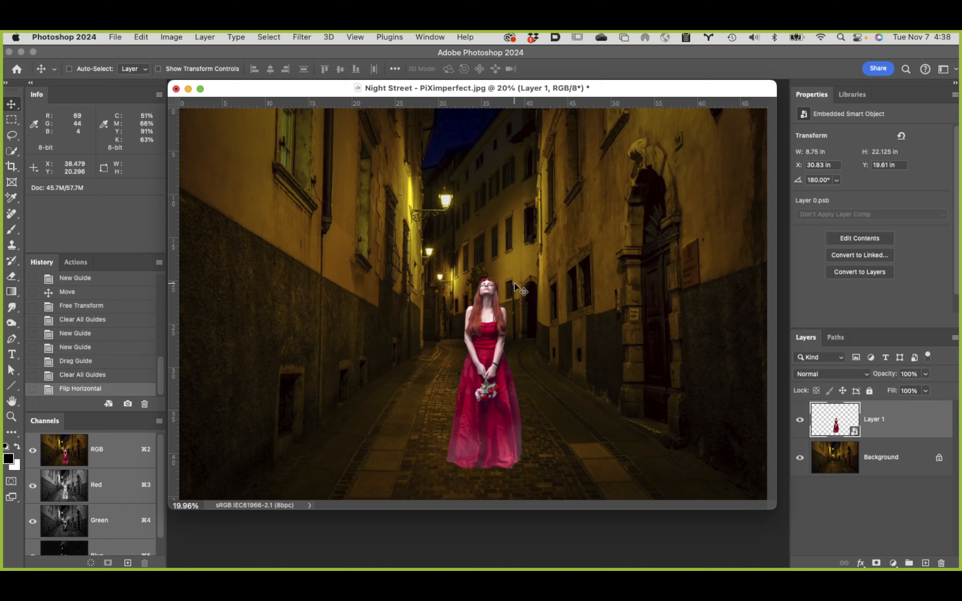
click(433, 33)
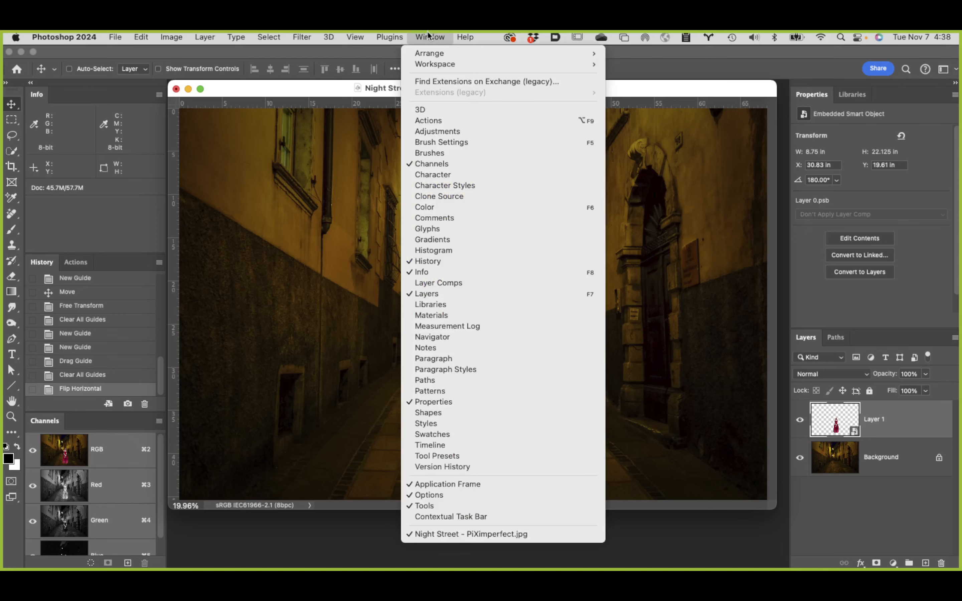
click(480, 434)
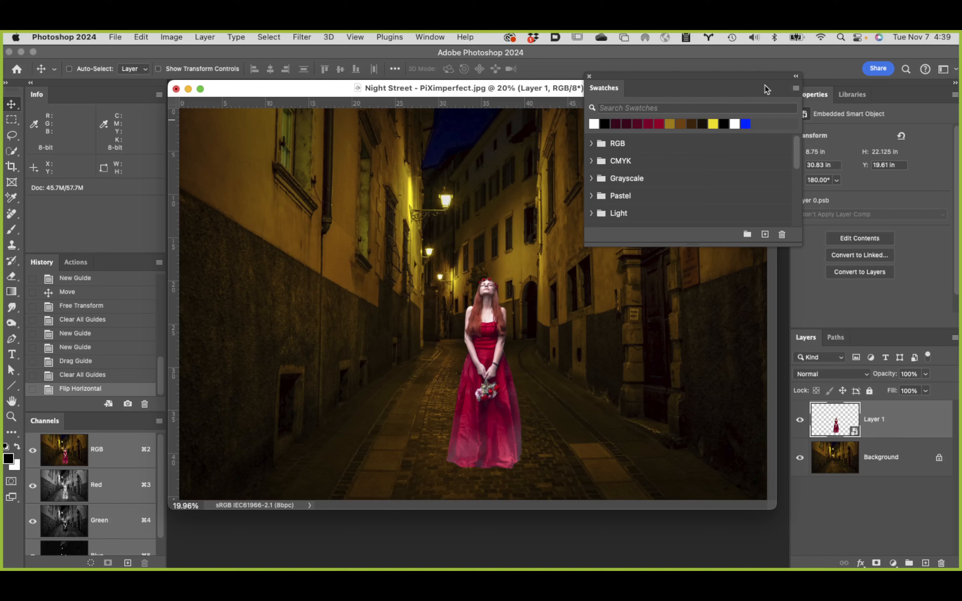
Step: Import the swatch file AdobeColor 2023v2color theme_Night Street - PiXimperfect.ase from the PiXimperefect Composite folder of Student Files Week 09
click(796, 87)
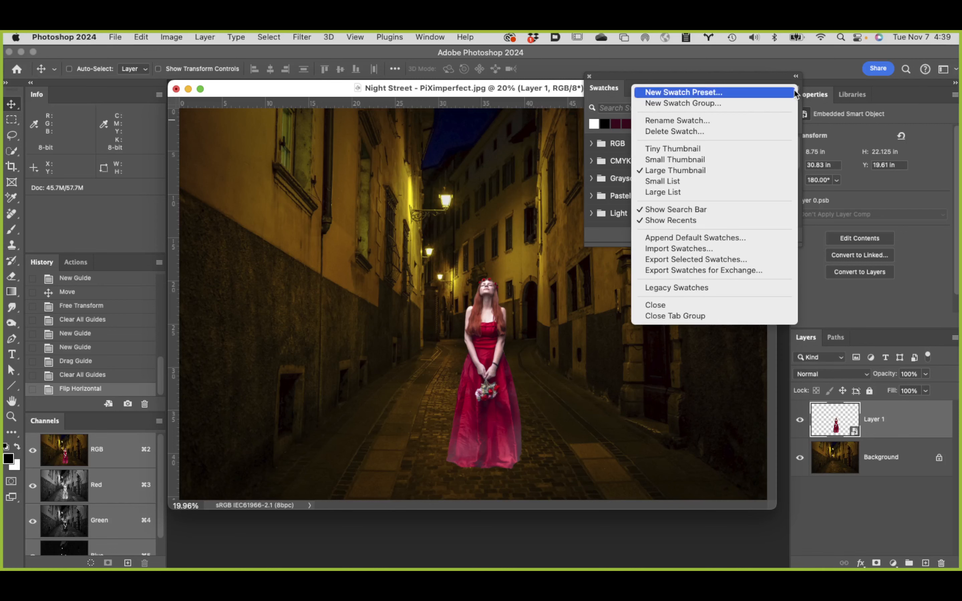
click(683, 252)
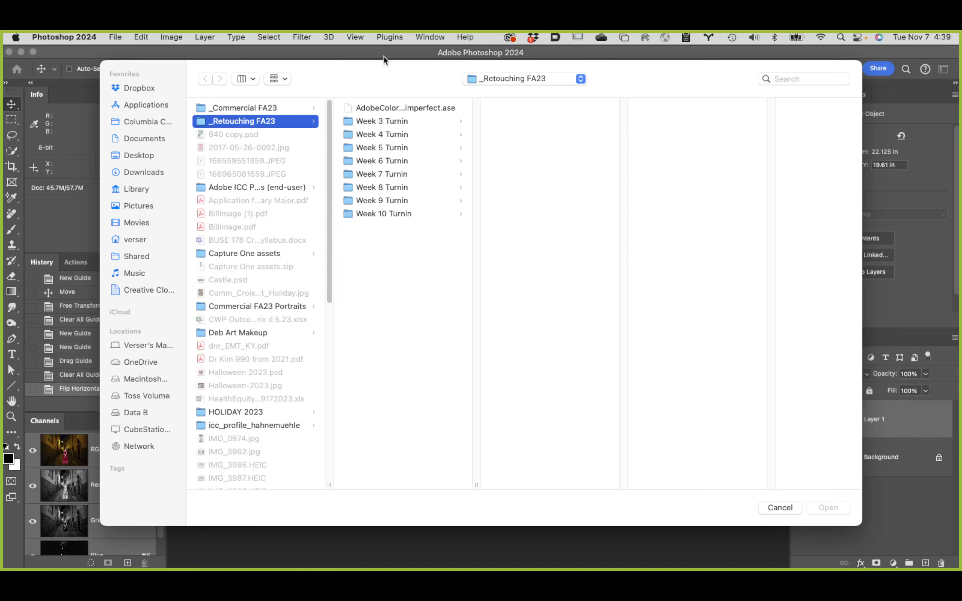
key(Right)
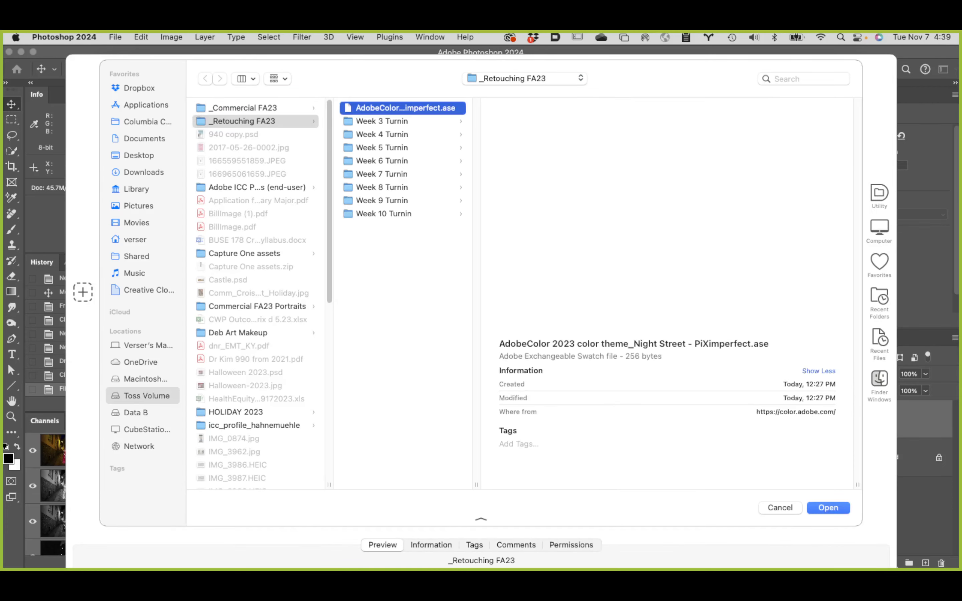
click(152, 120)
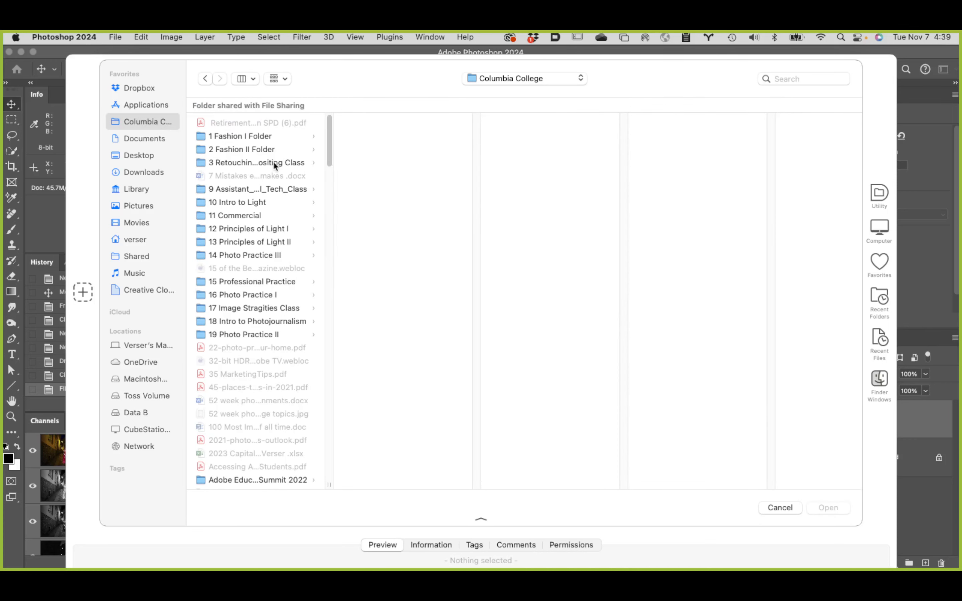
click(284, 160)
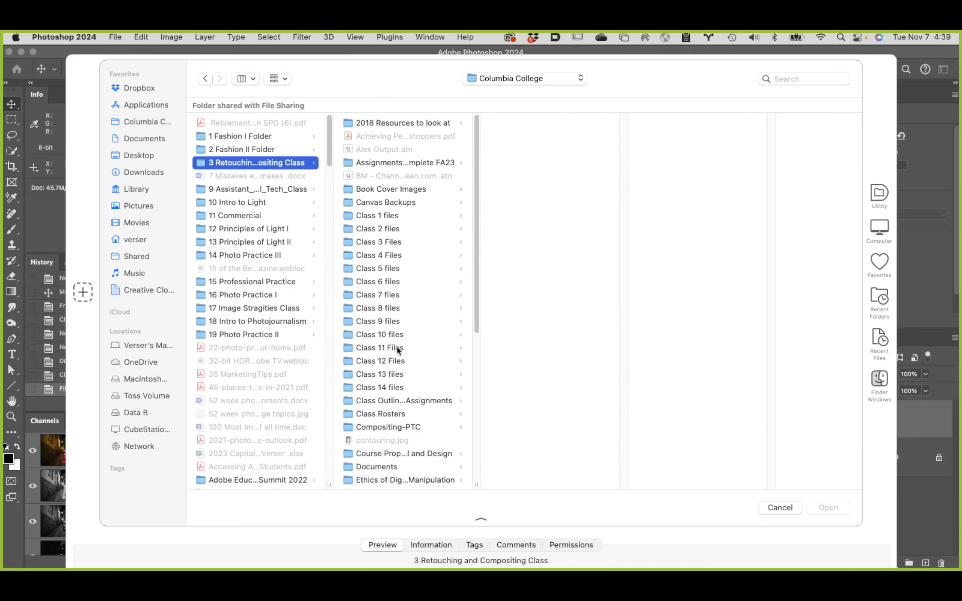
click(392, 321)
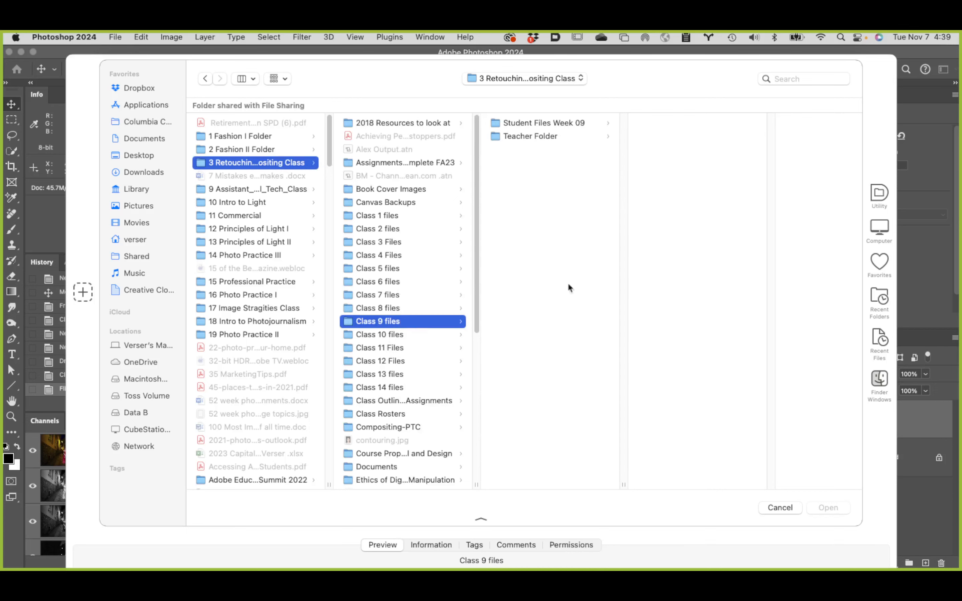
click(560, 122)
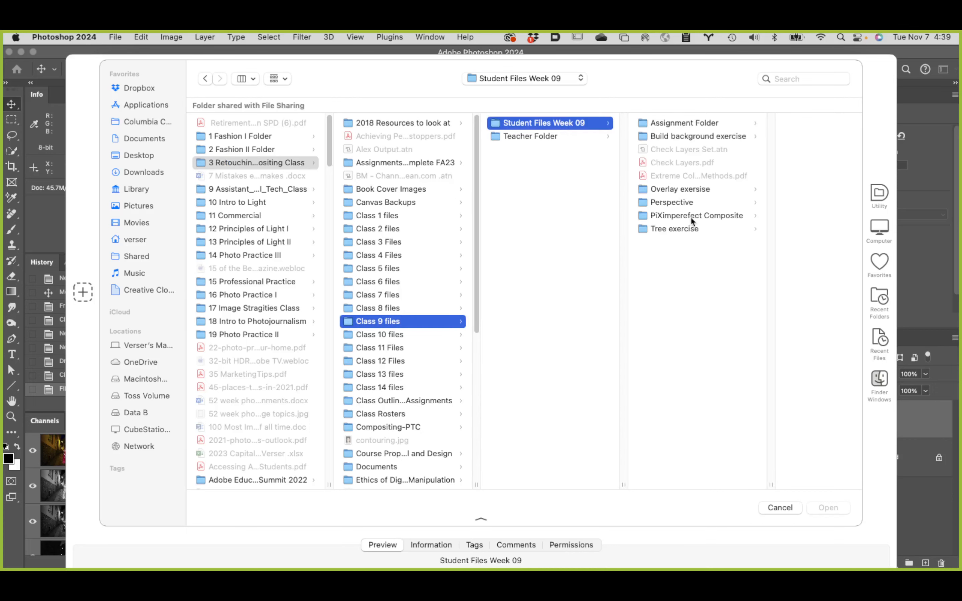
click(703, 216)
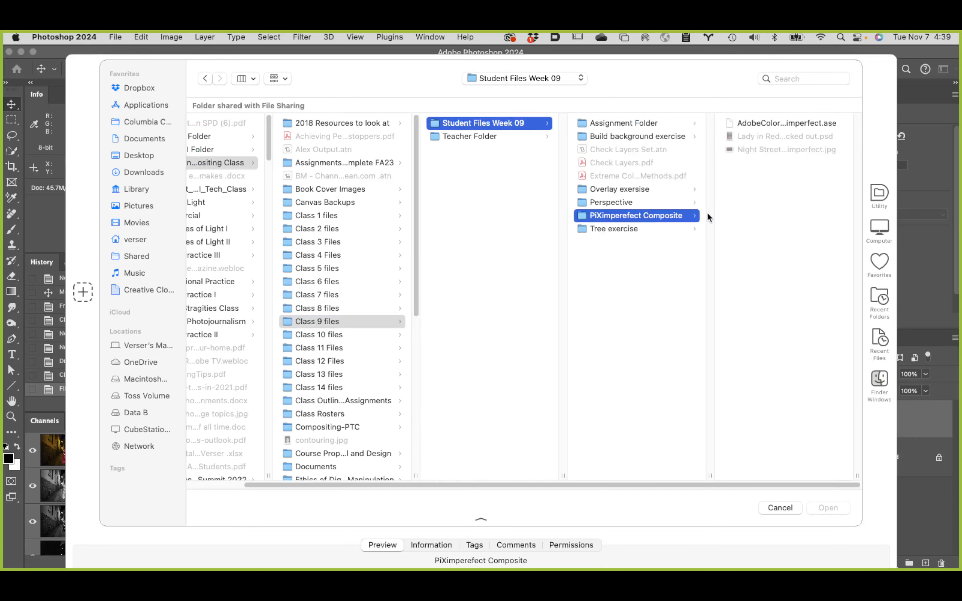
click(776, 122)
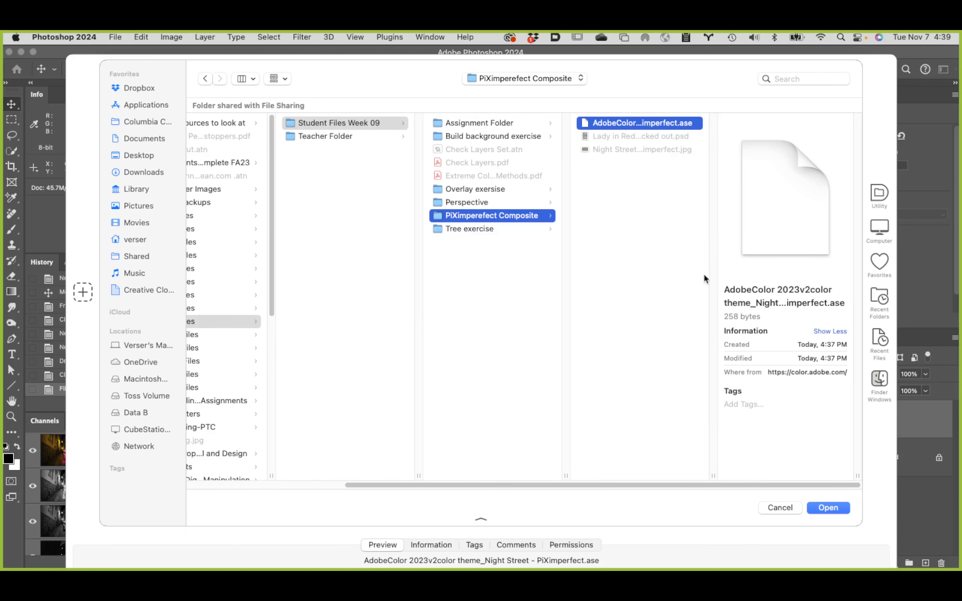
click(838, 508)
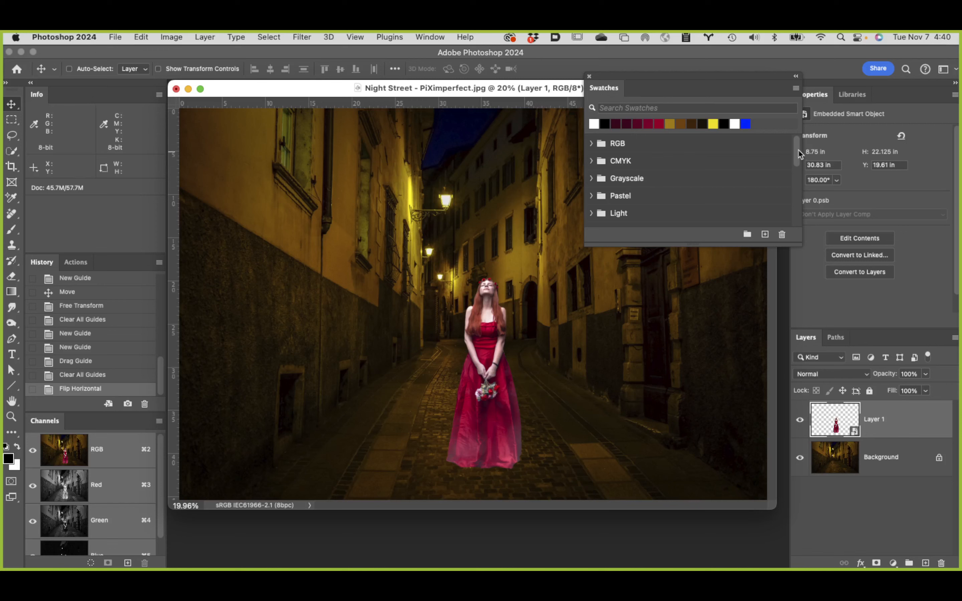
drag(797, 152, 796, 224)
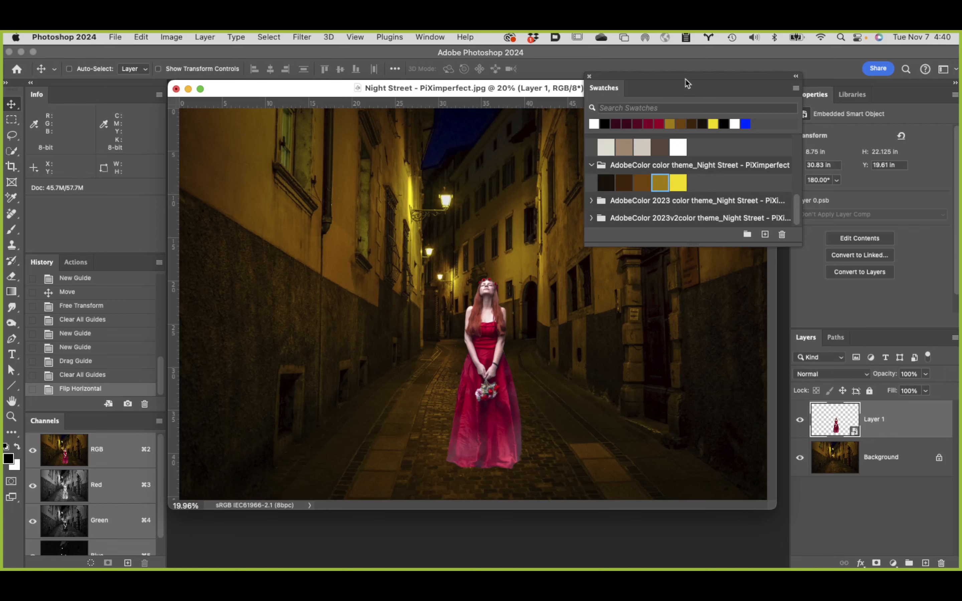
Step: Move the floating Swatches farther over the street photo and review the available swatch import, export and display commands
drag(670, 73, 586, 63)
click(713, 75)
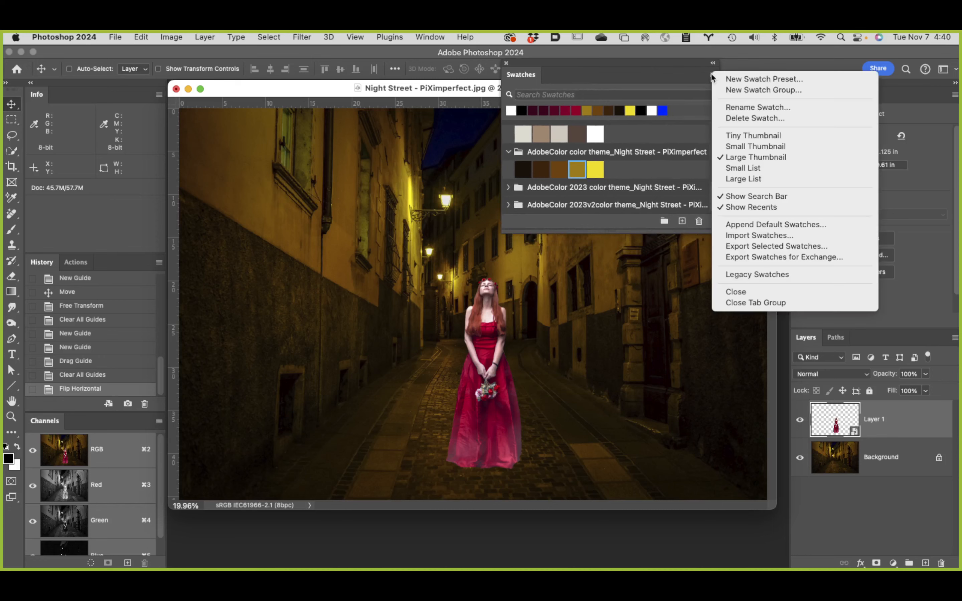
click(674, 72)
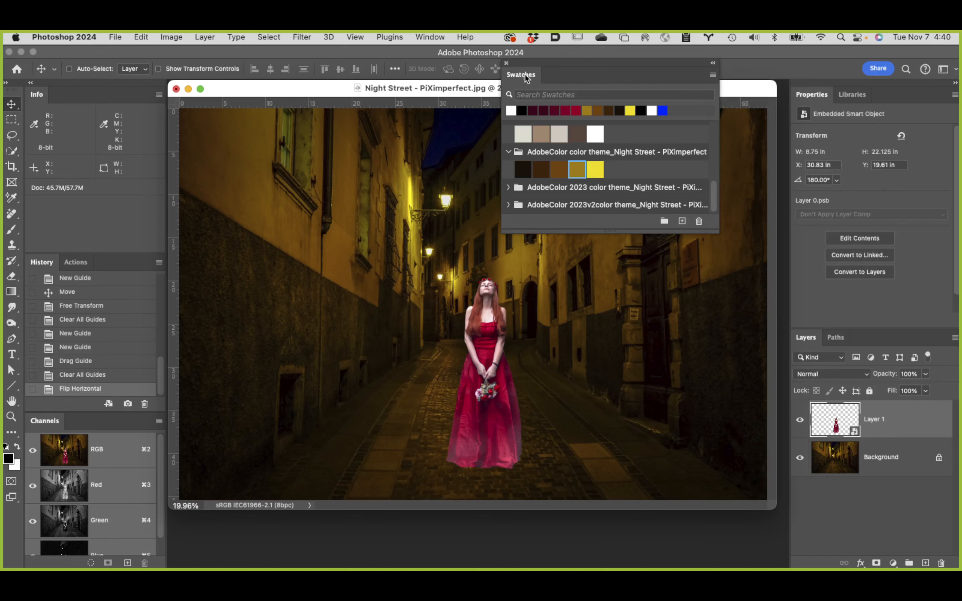
click(713, 75)
click(677, 73)
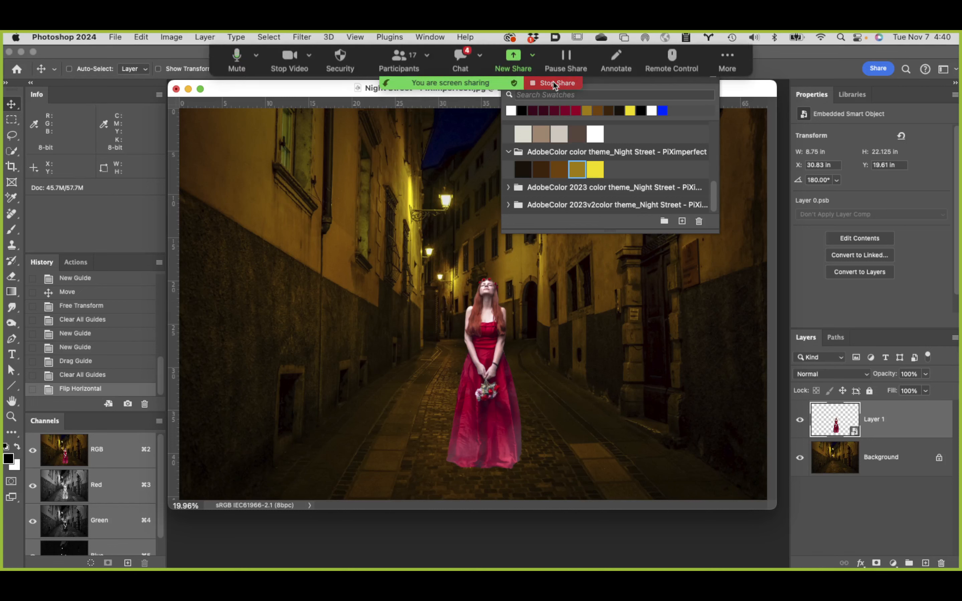
Step: Stop the Zoom screen share, return to Photoshop, and move the floating Swatches off most of the street photo
click(554, 82)
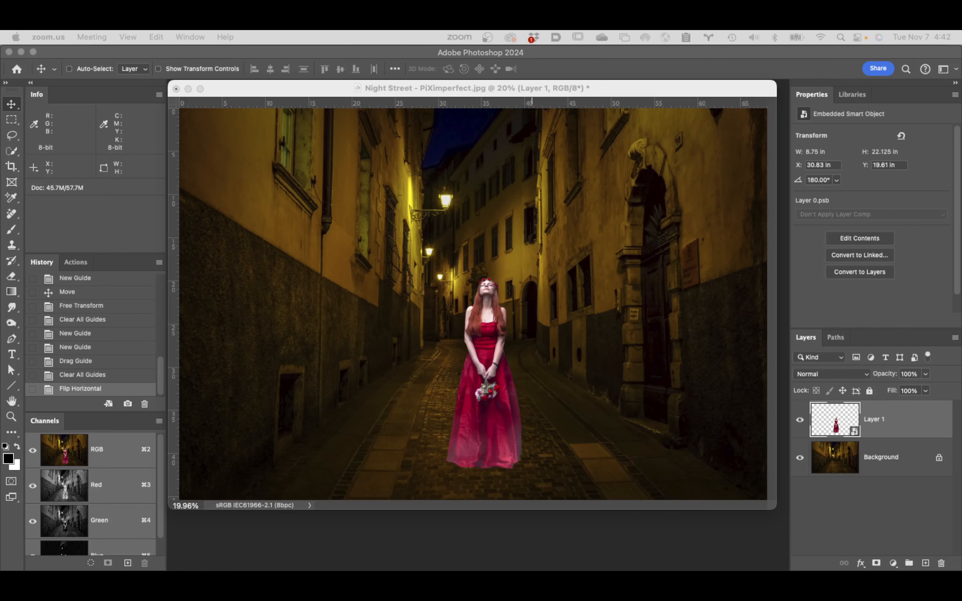
click(922, 428)
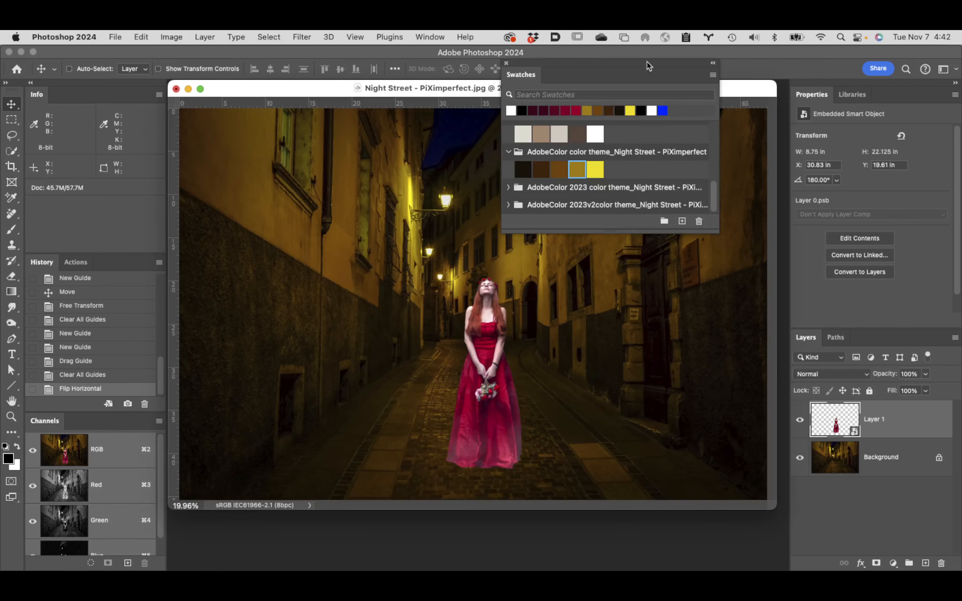
drag(573, 63, 777, 41)
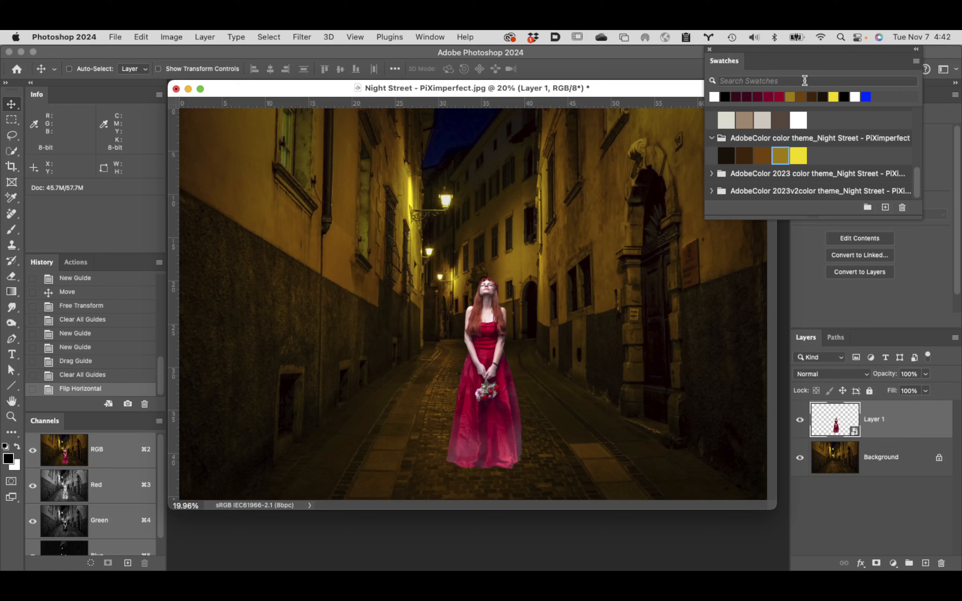
drag(791, 60, 722, 54)
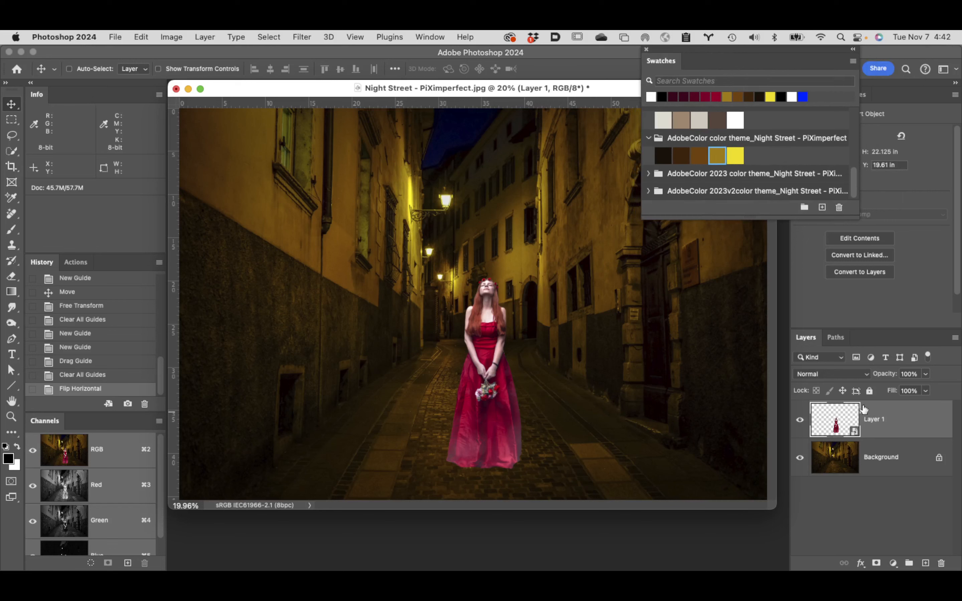
click(877, 564)
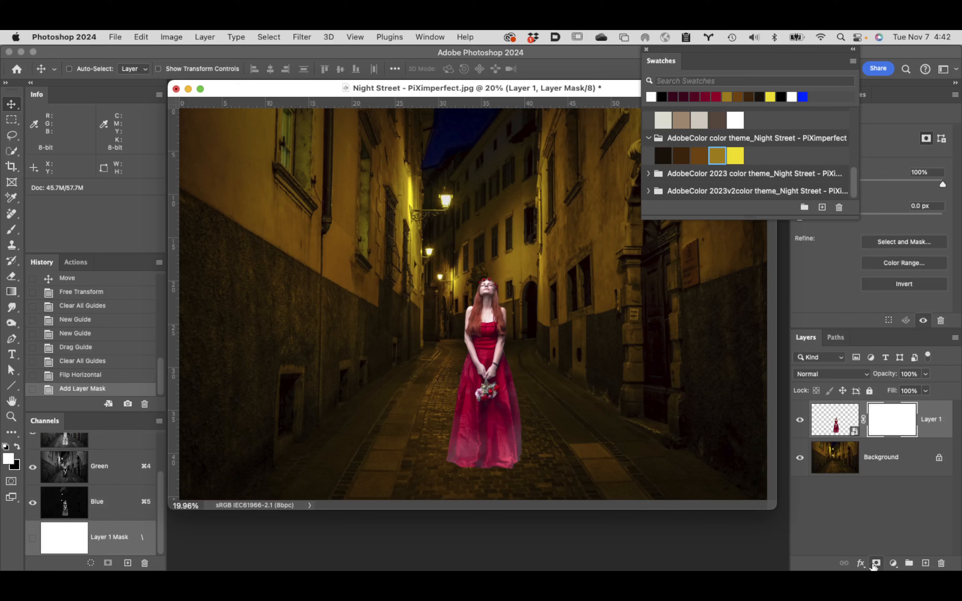
drag(761, 60, 627, 61)
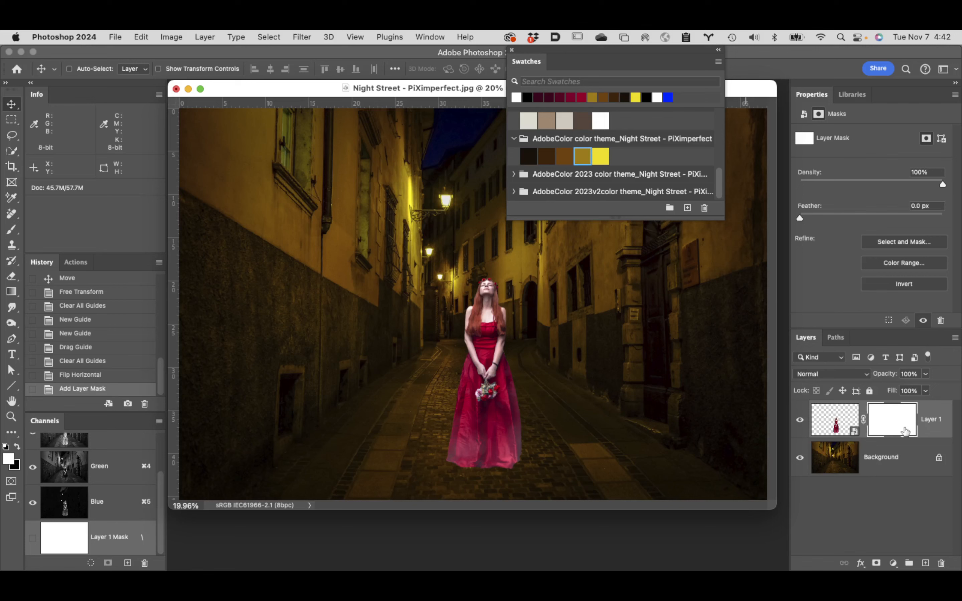
drag(908, 435, 941, 563)
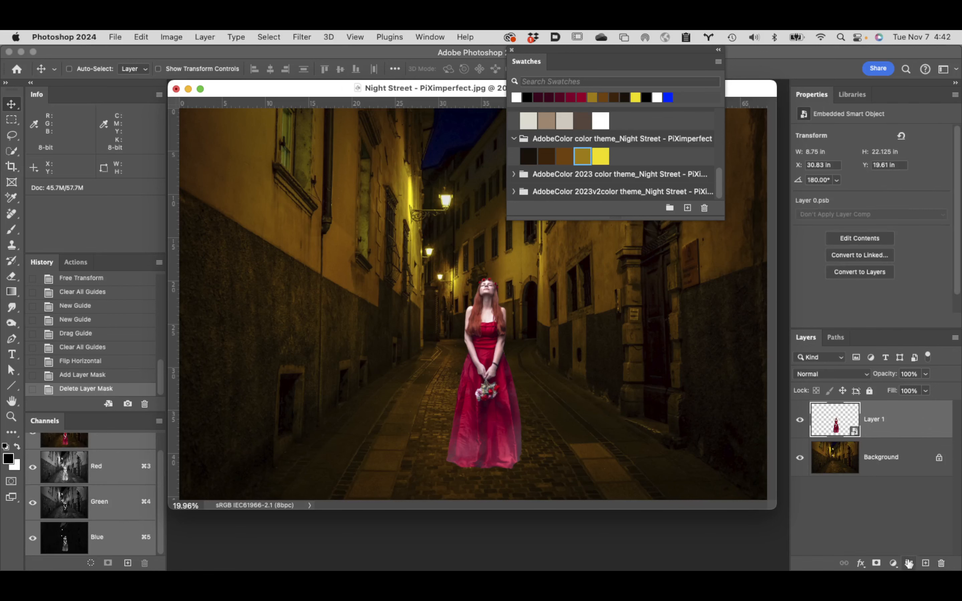
click(893, 563)
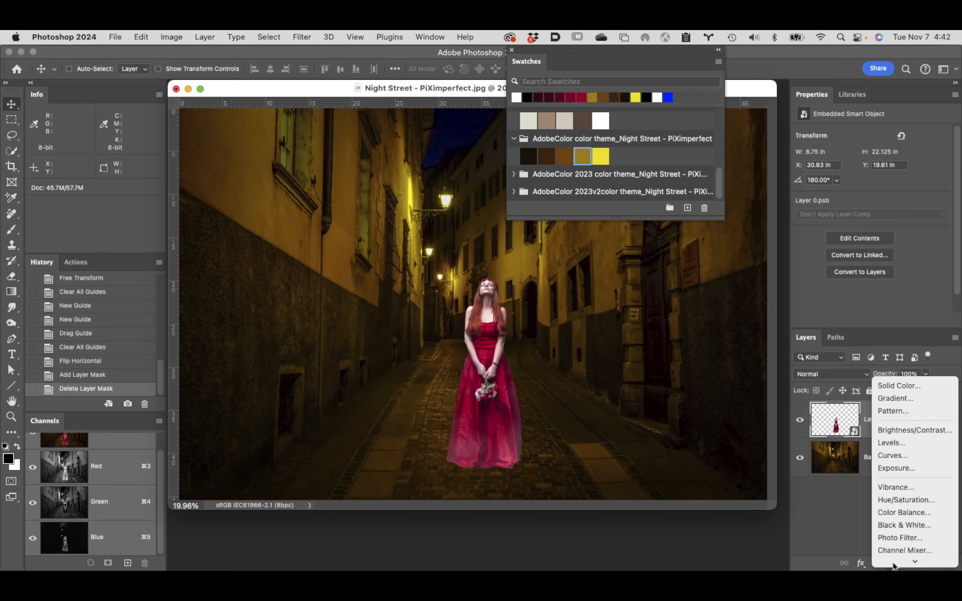
mouse_move(893, 564)
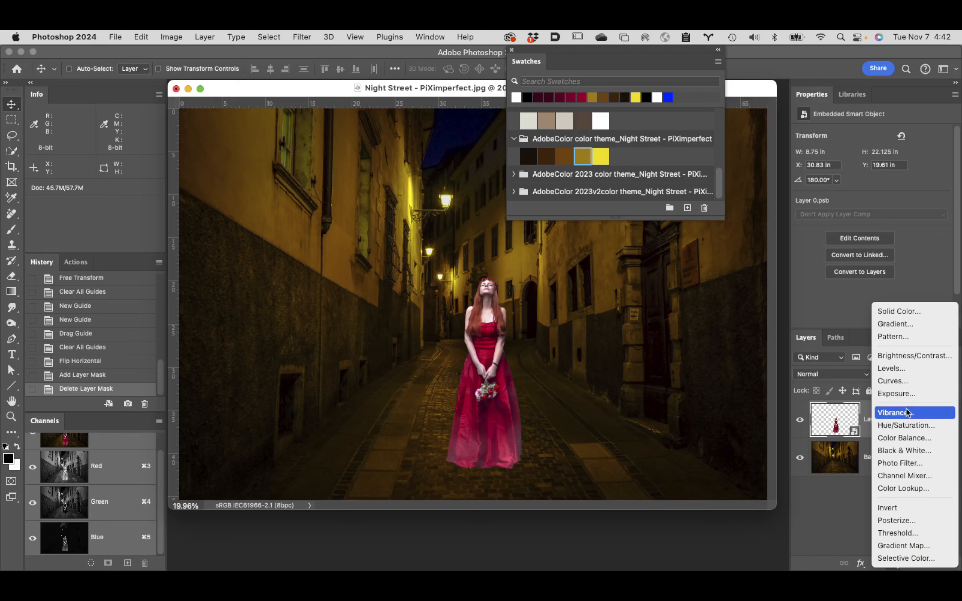
click(922, 546)
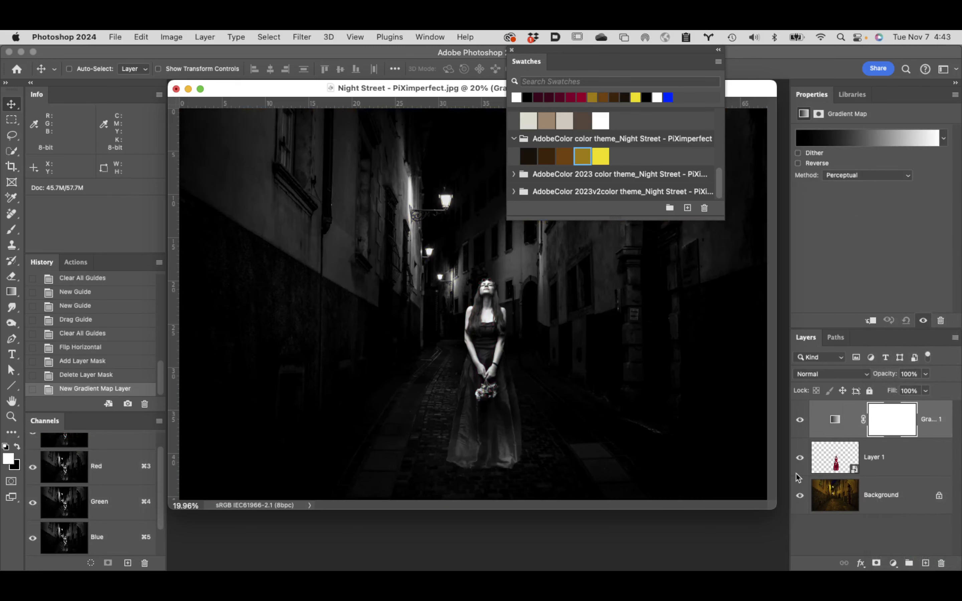
drag(832, 420, 941, 563)
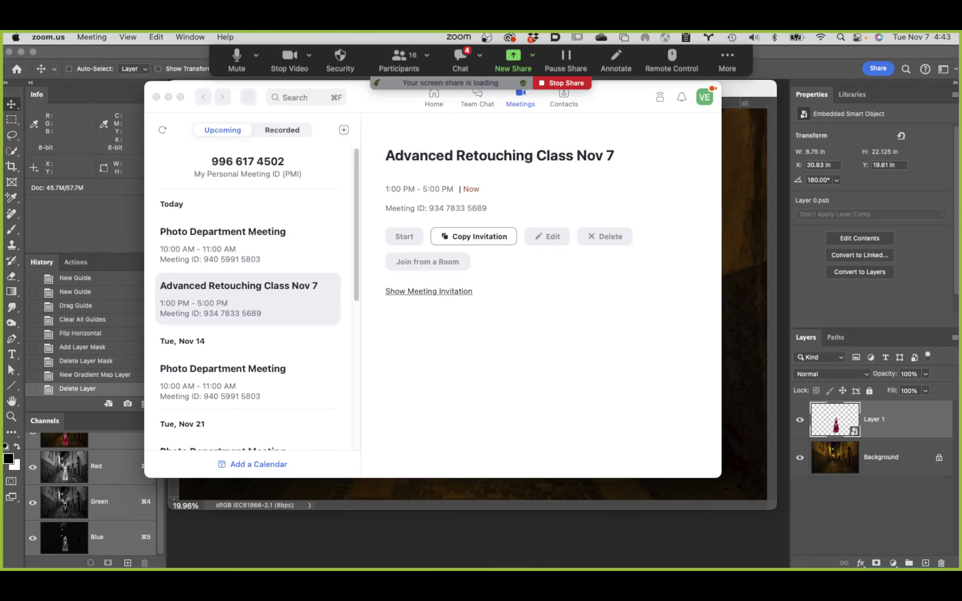
Step: Hide Zoom's floating meeting controls and return to the street photo in Photoshop
click(728, 59)
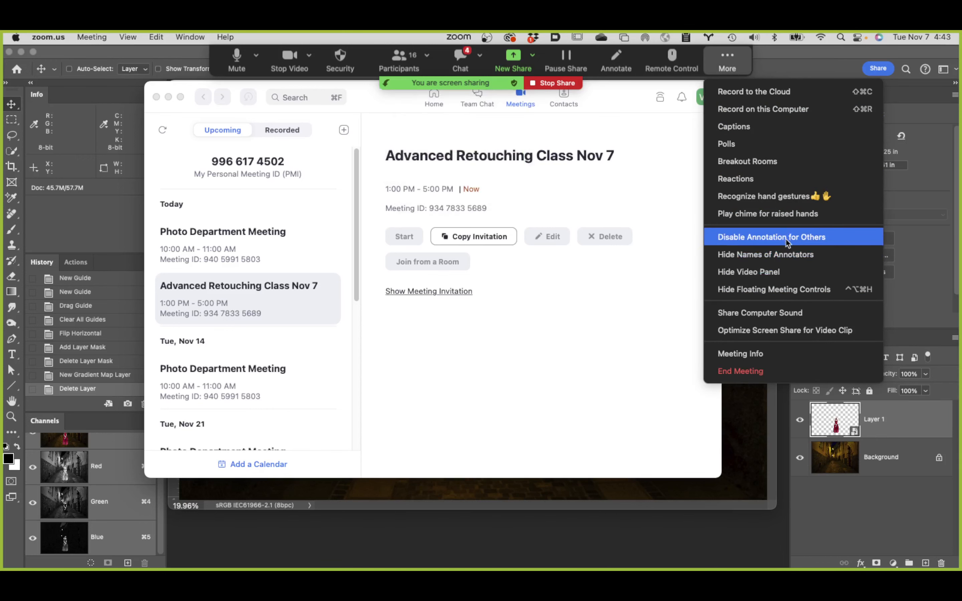
click(758, 289)
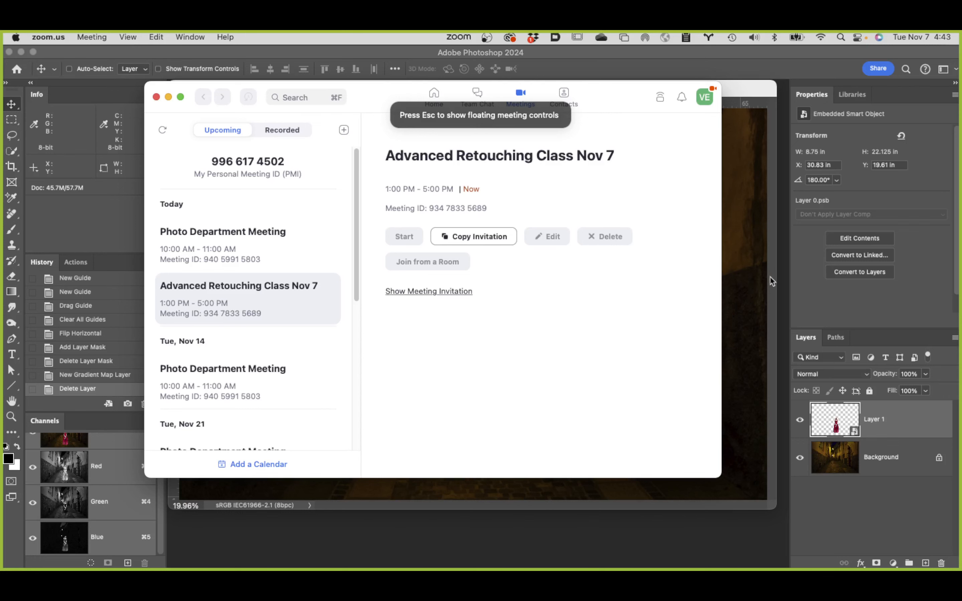
click(753, 273)
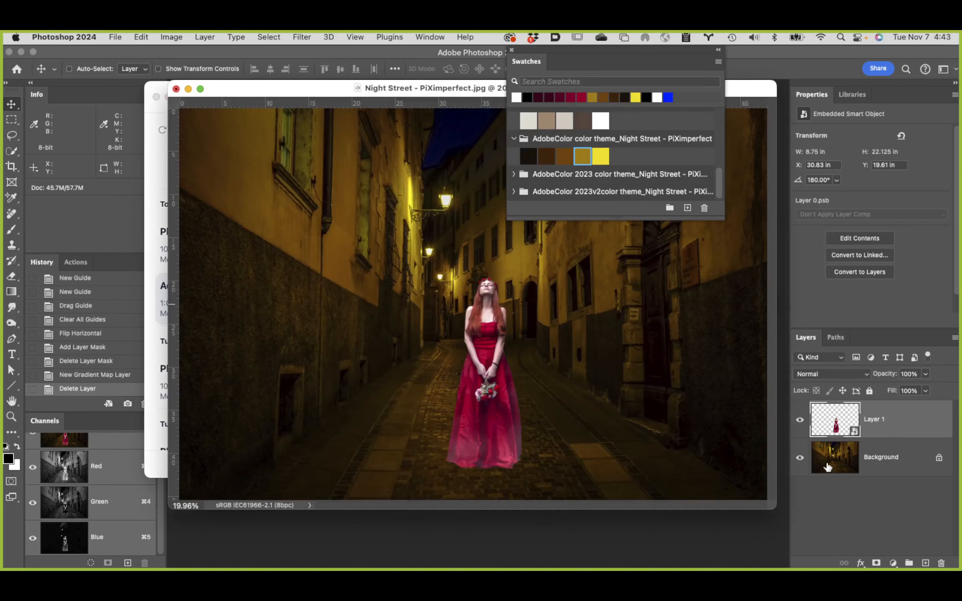
Step: Add a Gradient Map adjustment layer above Layer 1 and move the floating Swatches farther away from the gradient settings
click(866, 524)
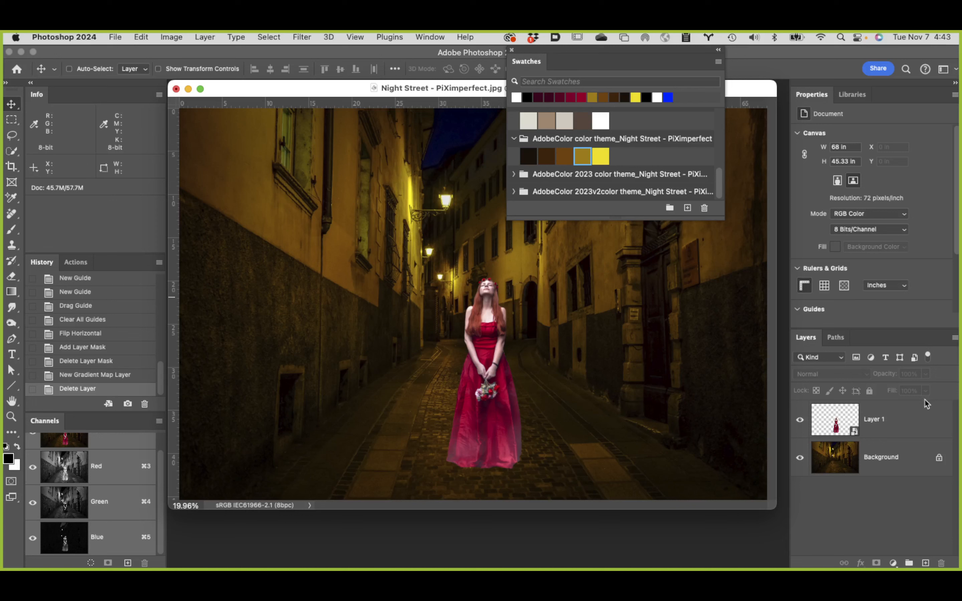
click(918, 418)
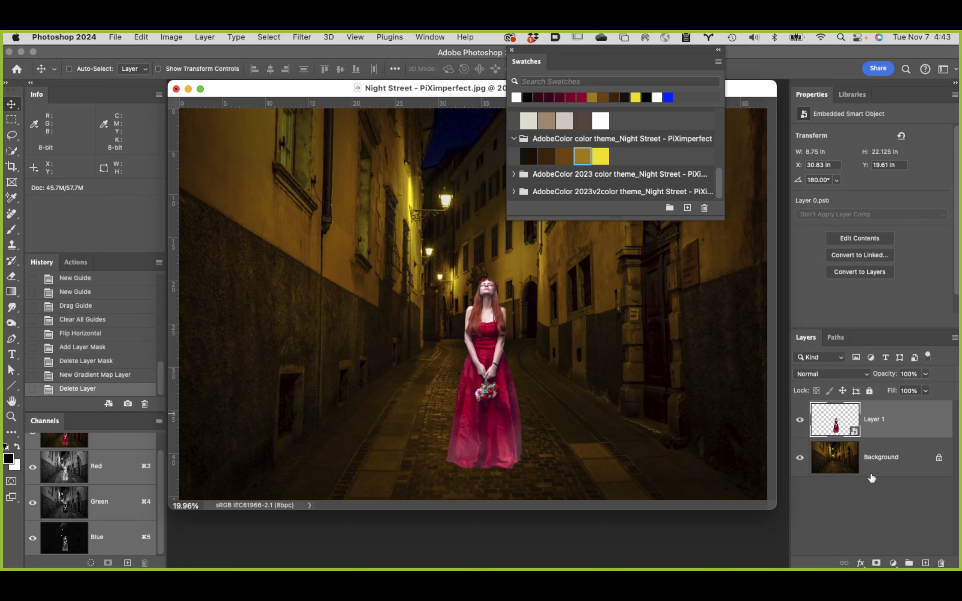
click(893, 564)
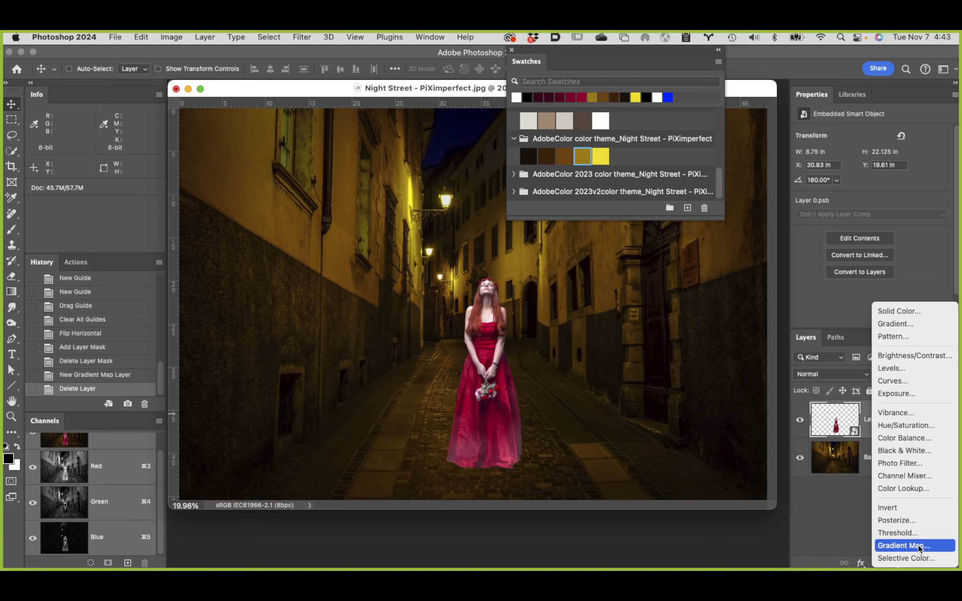
click(919, 547)
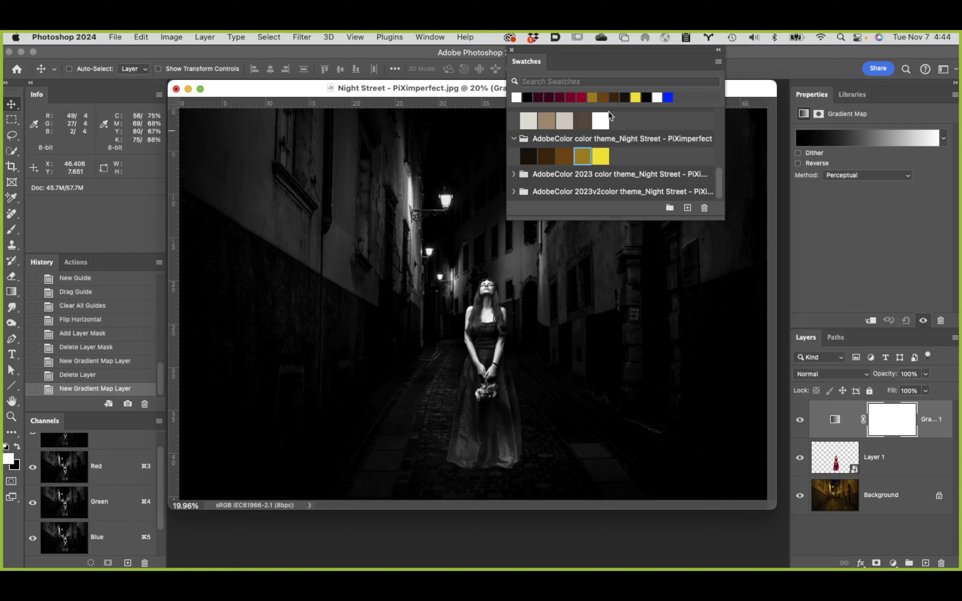
drag(639, 58, 504, 57)
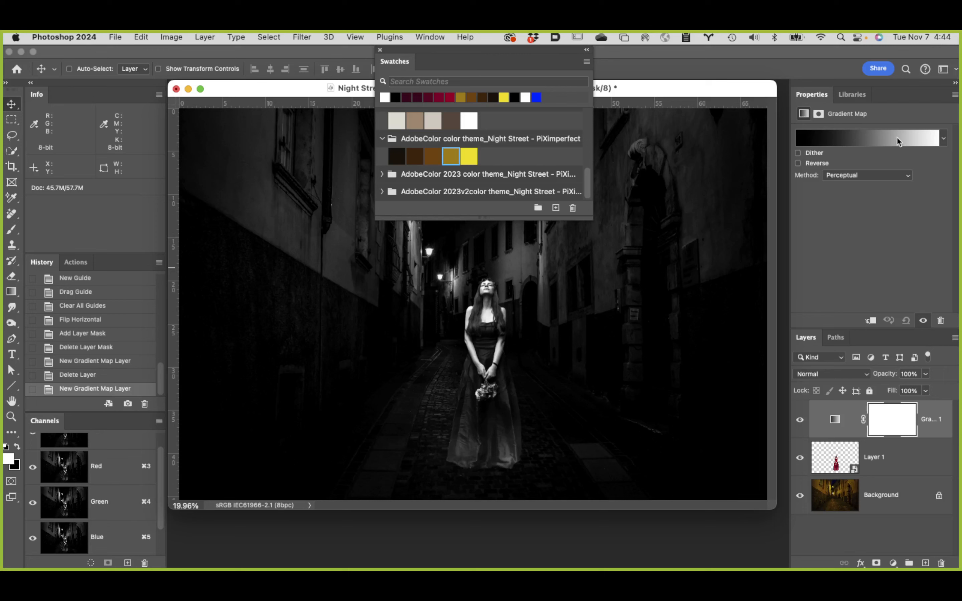
click(838, 138)
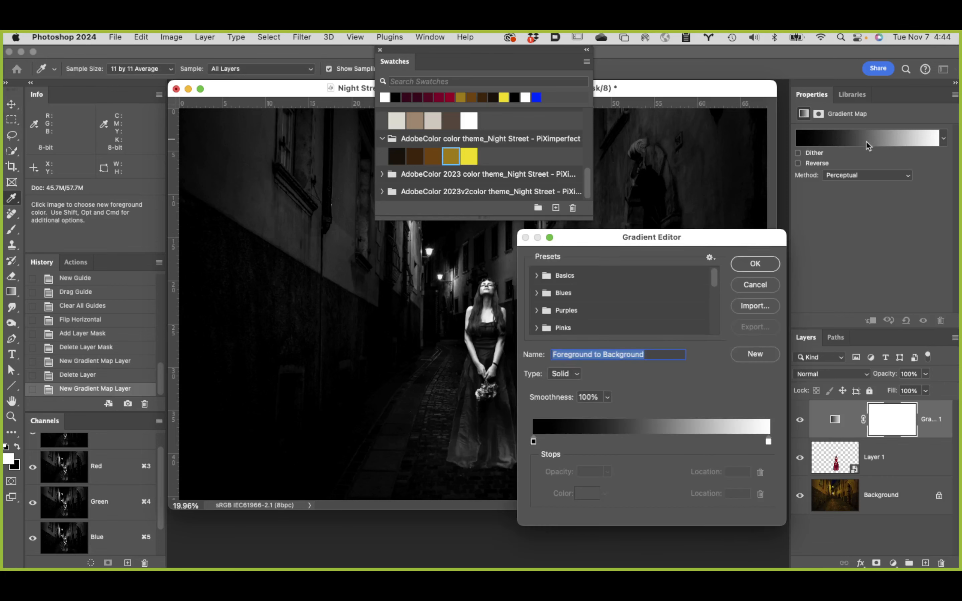
drag(698, 240, 791, 165)
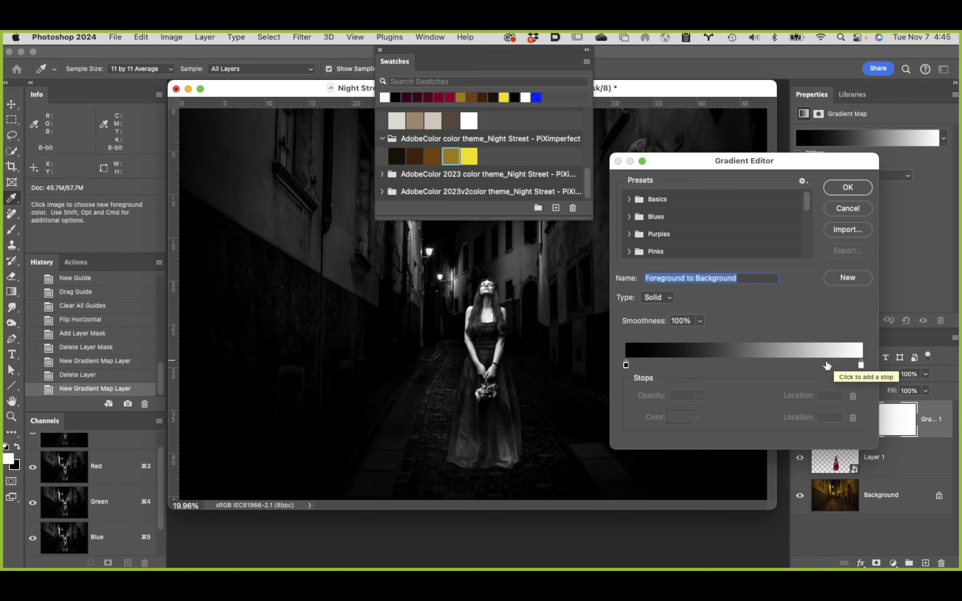
click(627, 366)
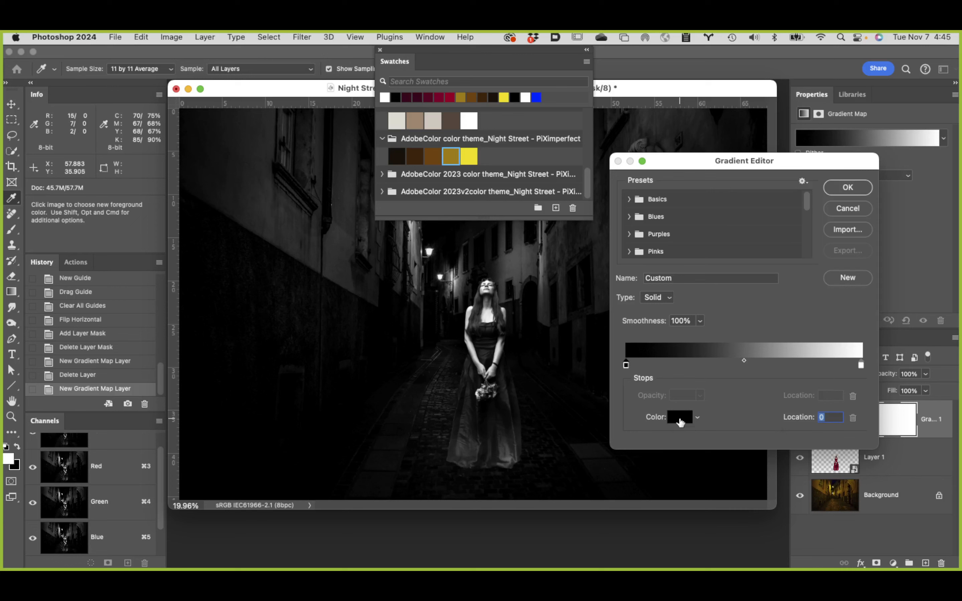
click(861, 210)
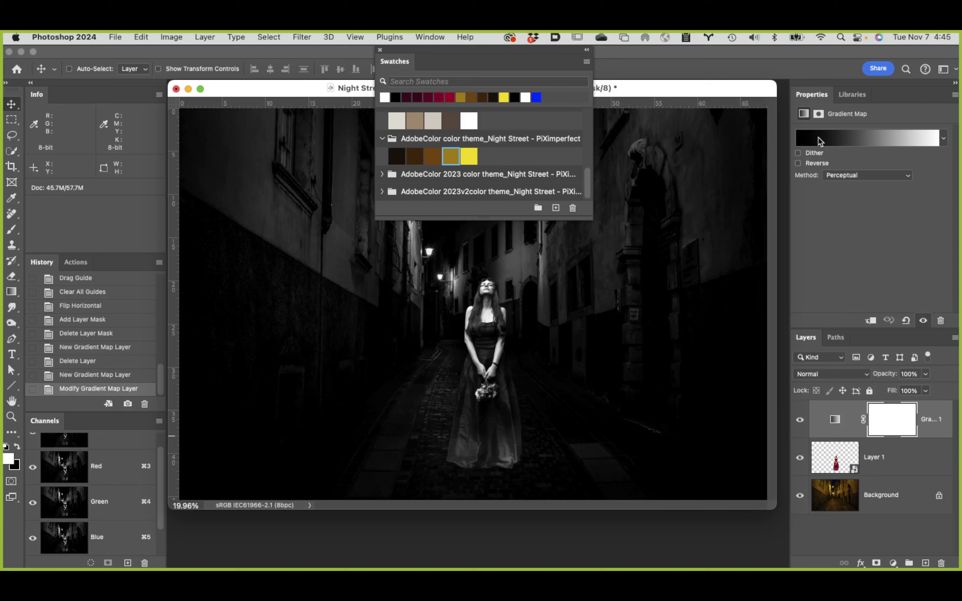
Step: Recolor the gradient map's black stop with the darkest swatch of the Night Street theme, 110a02, and set its location to 7
click(869, 138)
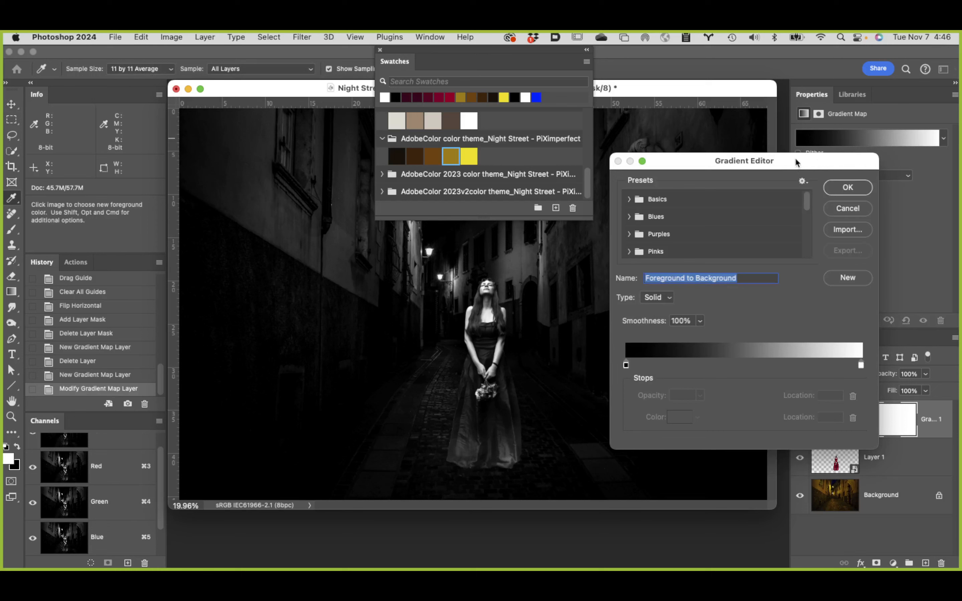
click(626, 365)
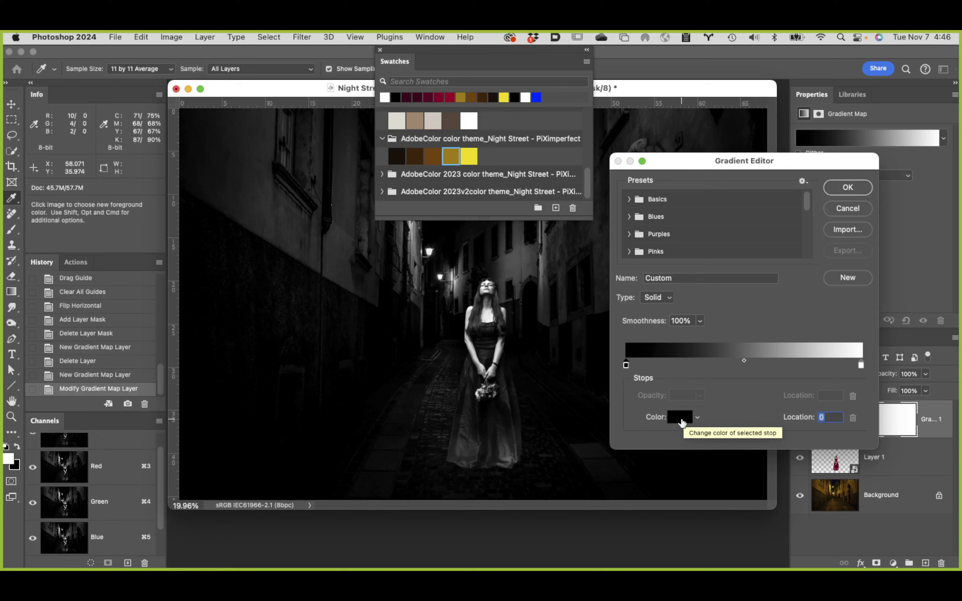
click(680, 418)
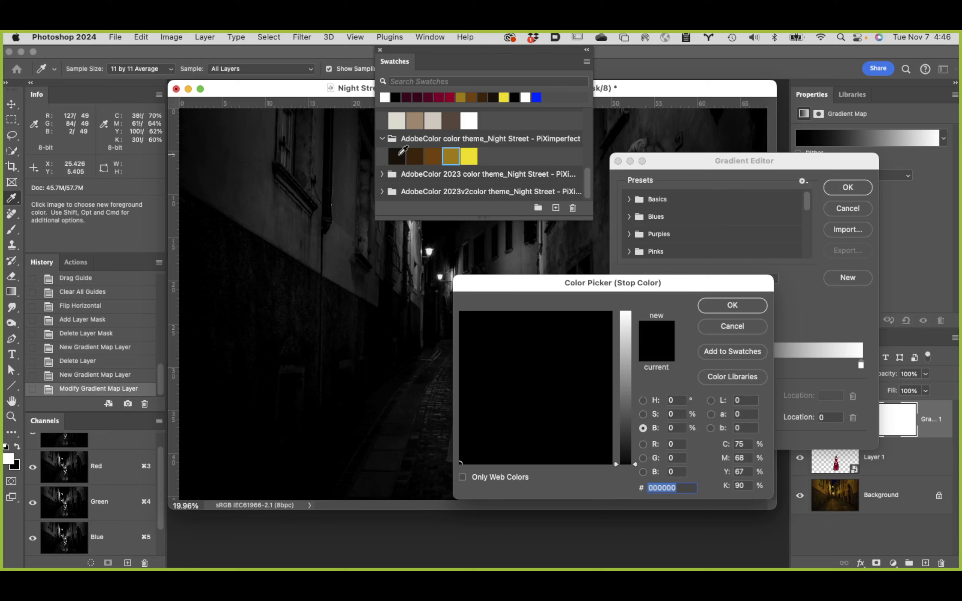
click(400, 152)
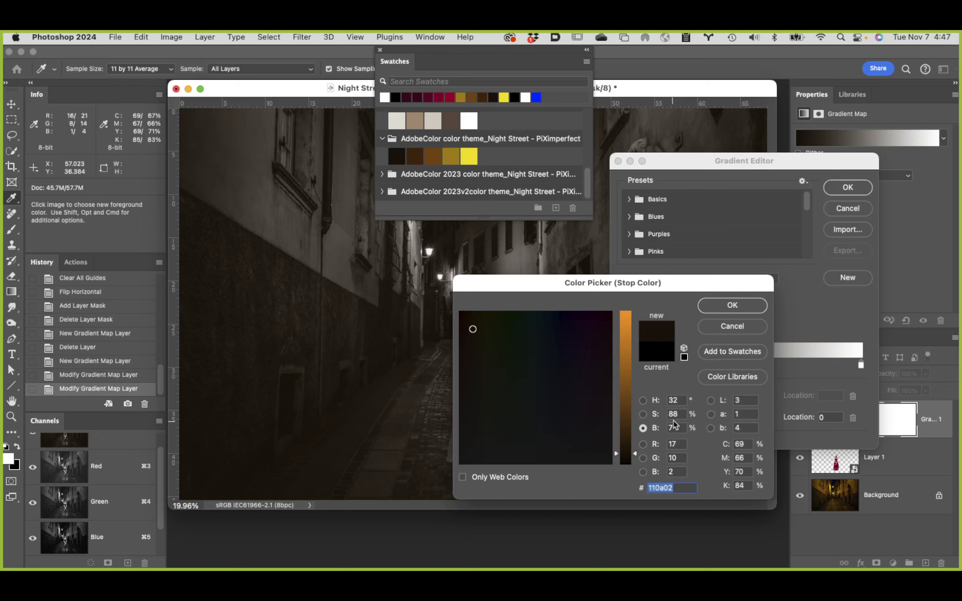
click(743, 307)
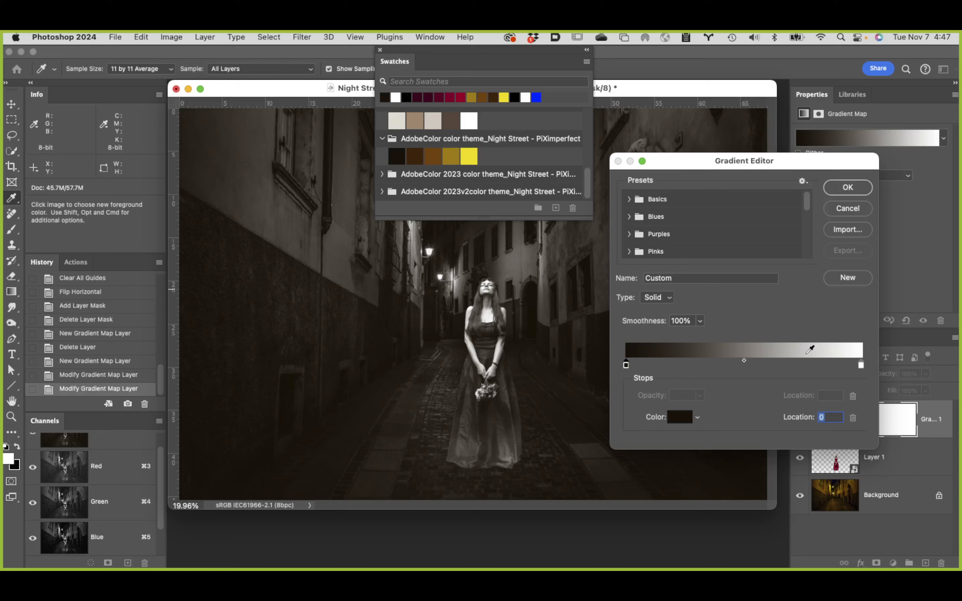
text(7)
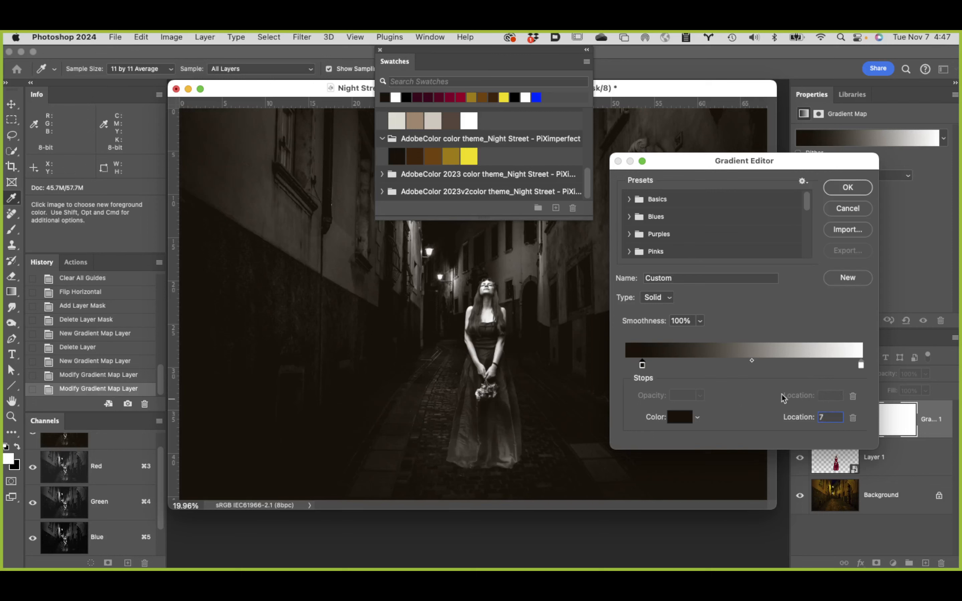
Step: Recolor the gradient's white stop with the theme's bright yellow swatch, f2e205, and set its location to 95
click(861, 365)
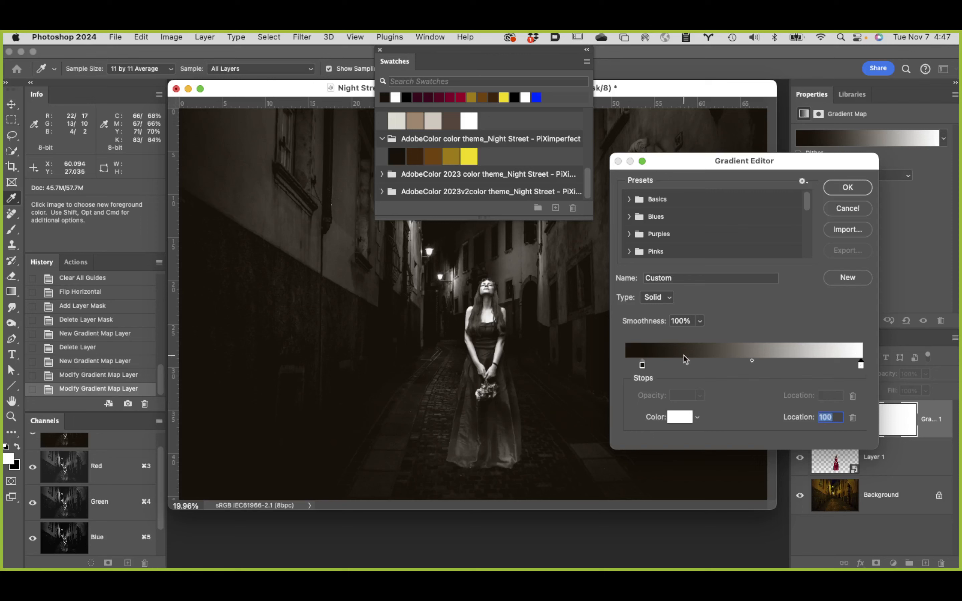
click(681, 419)
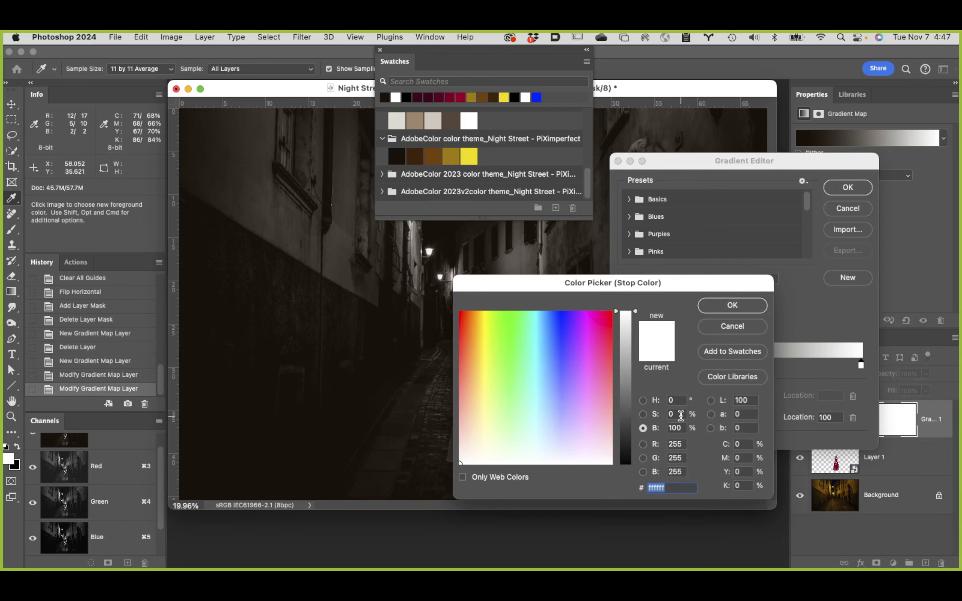
click(470, 157)
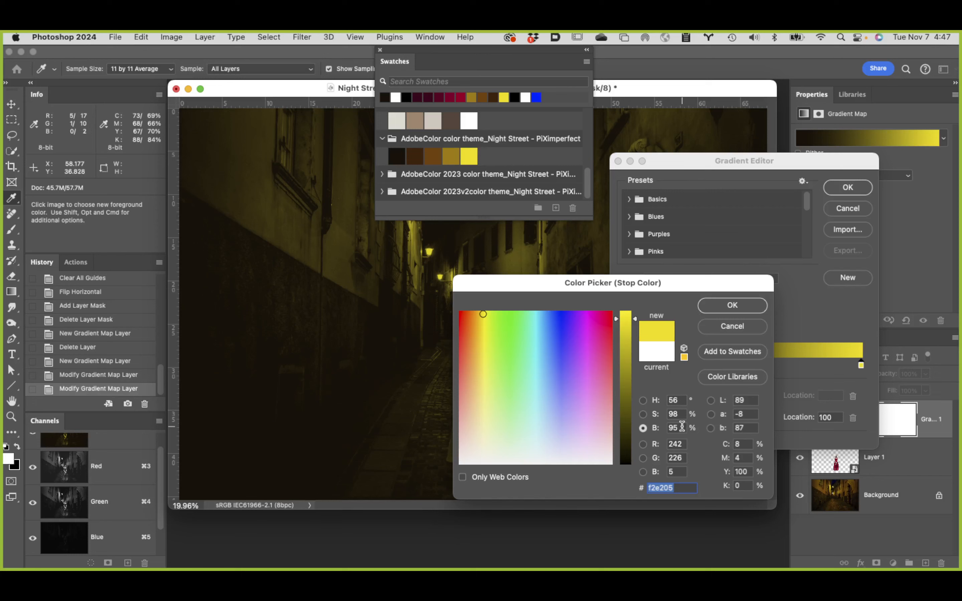
click(753, 304)
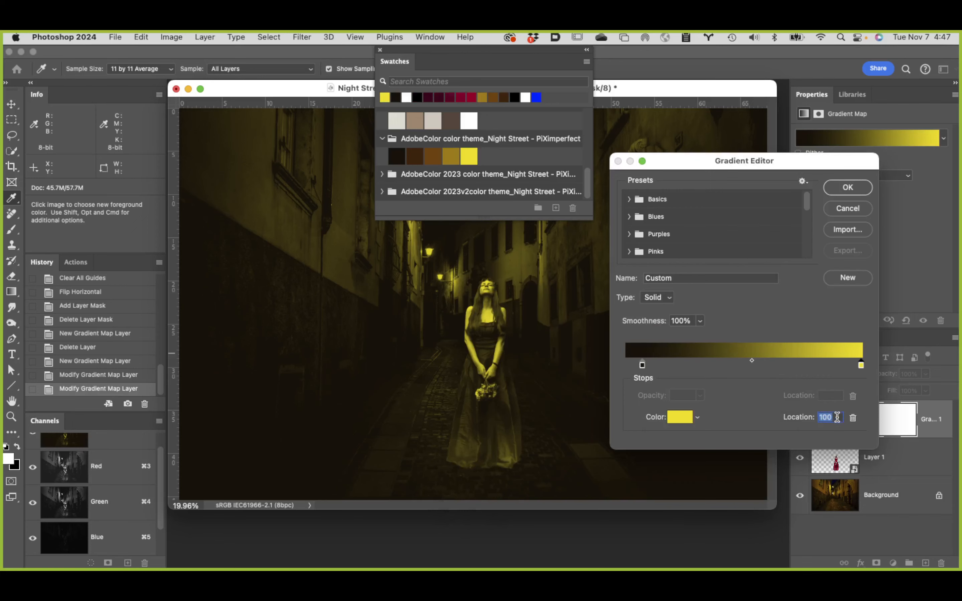
text(95)
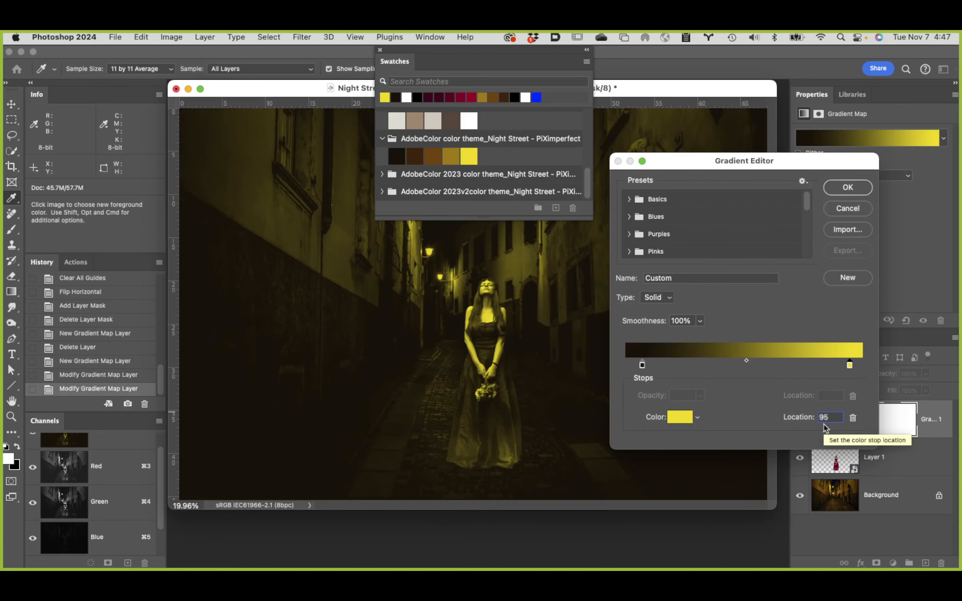
Step: Add a gradient stop between the dark and yellow ends, colored with the theme's dark brown swatch, 401f03, at location 25
click(677, 365)
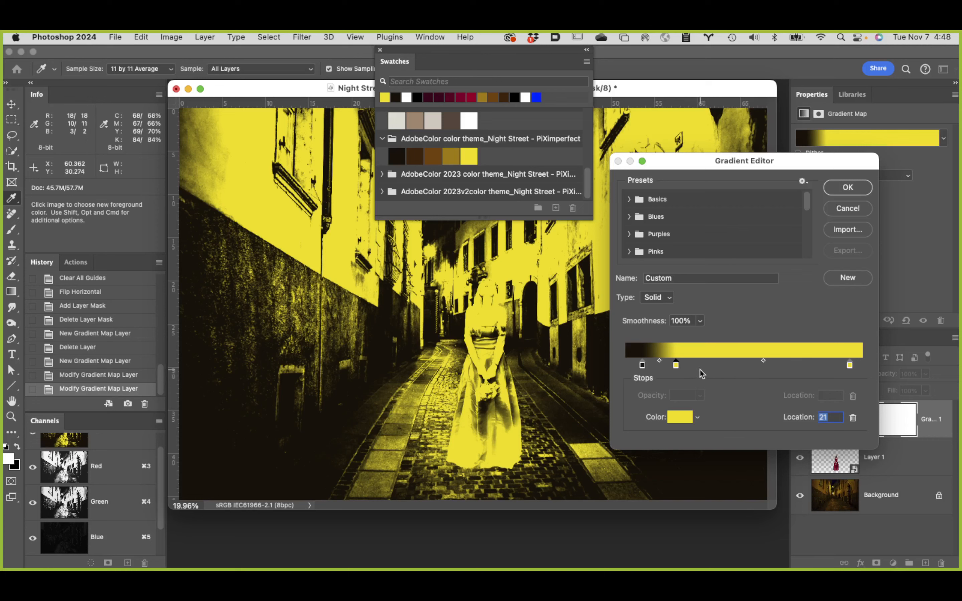
click(680, 419)
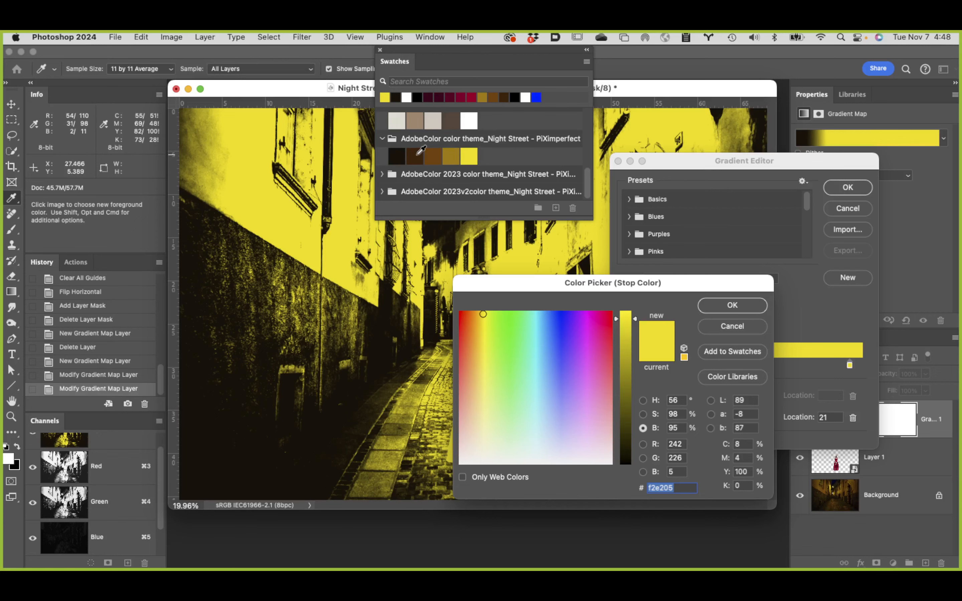
click(418, 154)
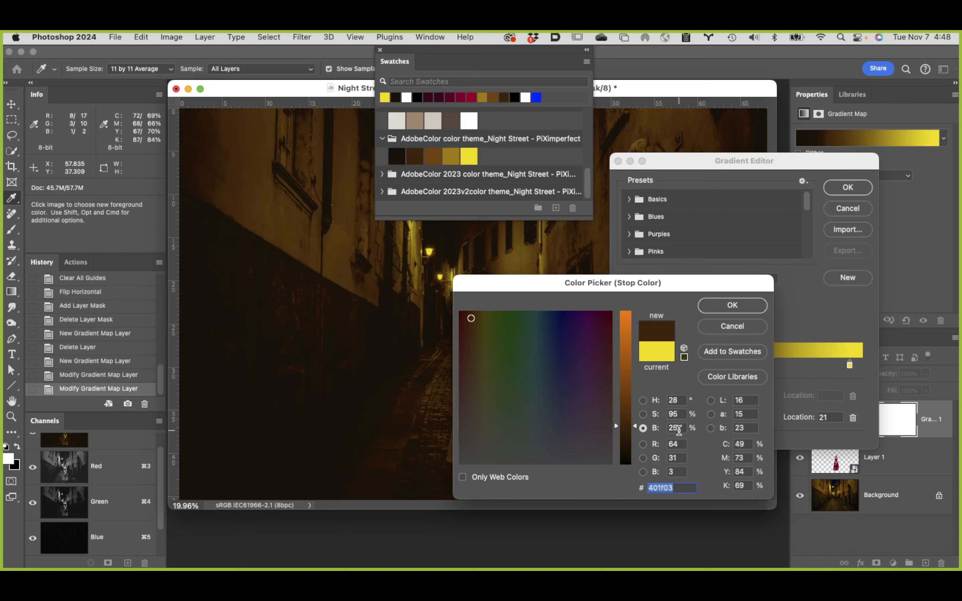
click(754, 305)
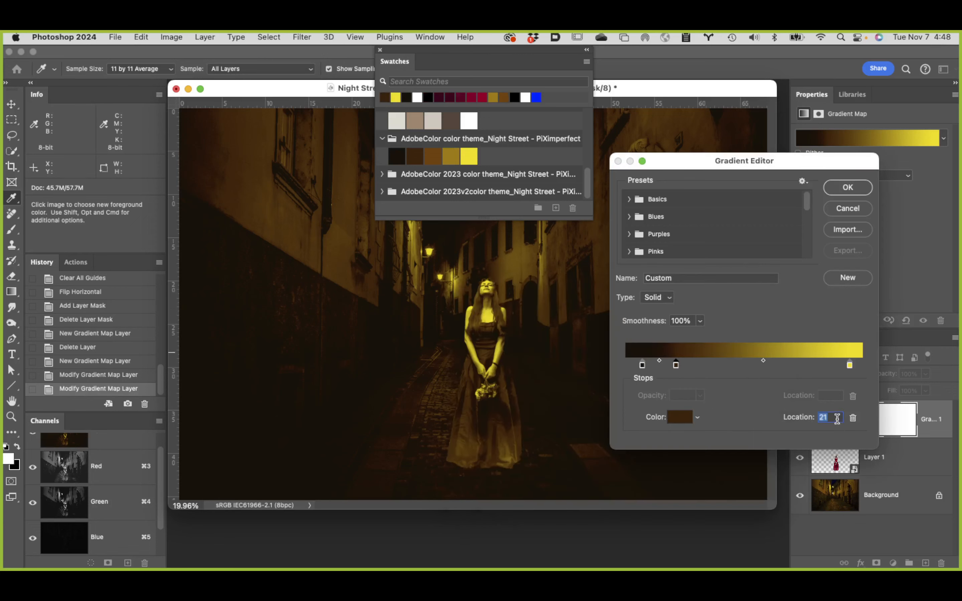
text(25)
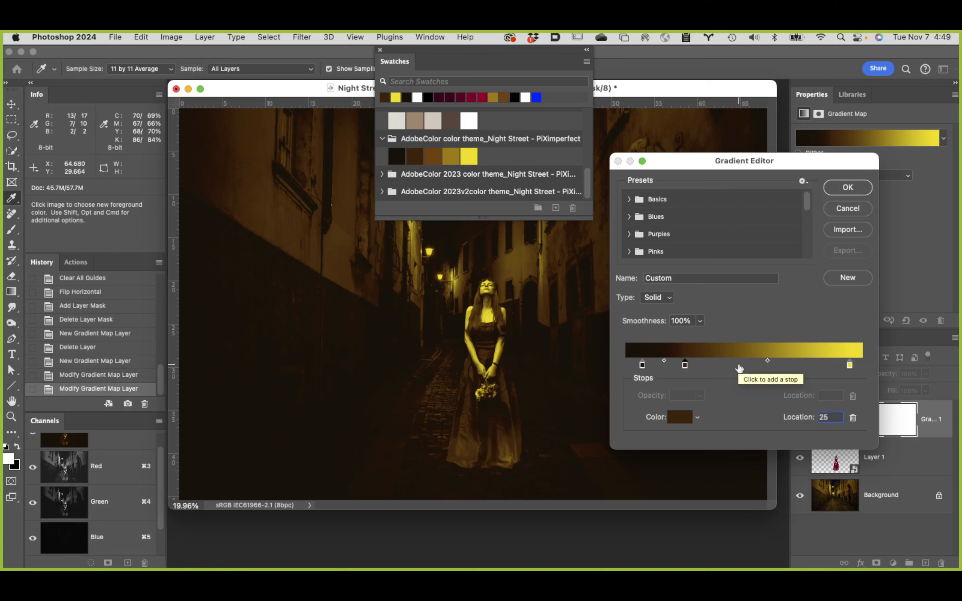
Step: Add another stop past the dark brown one, colored with the theme's medium brown swatch, 734103, at location 45
click(738, 366)
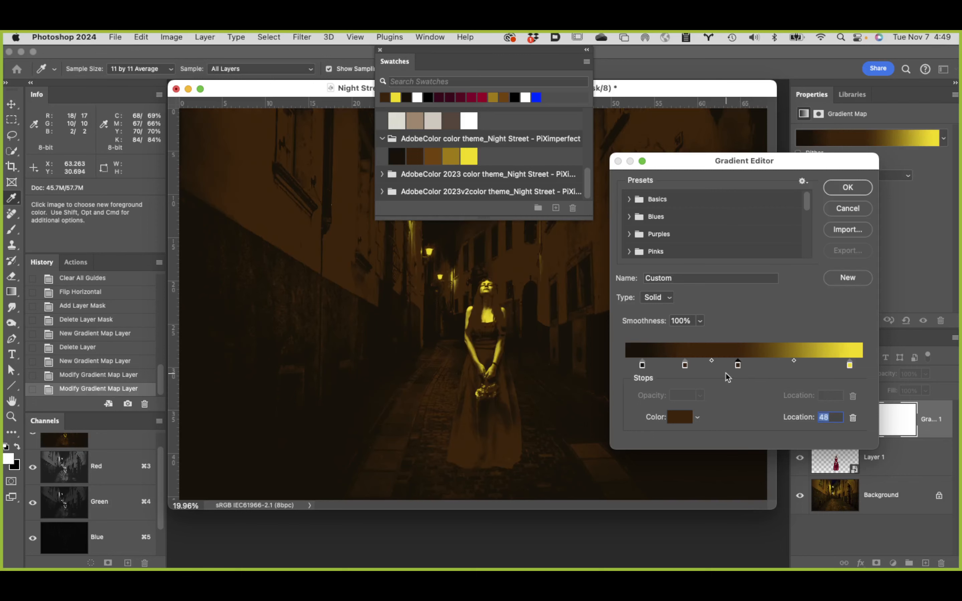
click(681, 416)
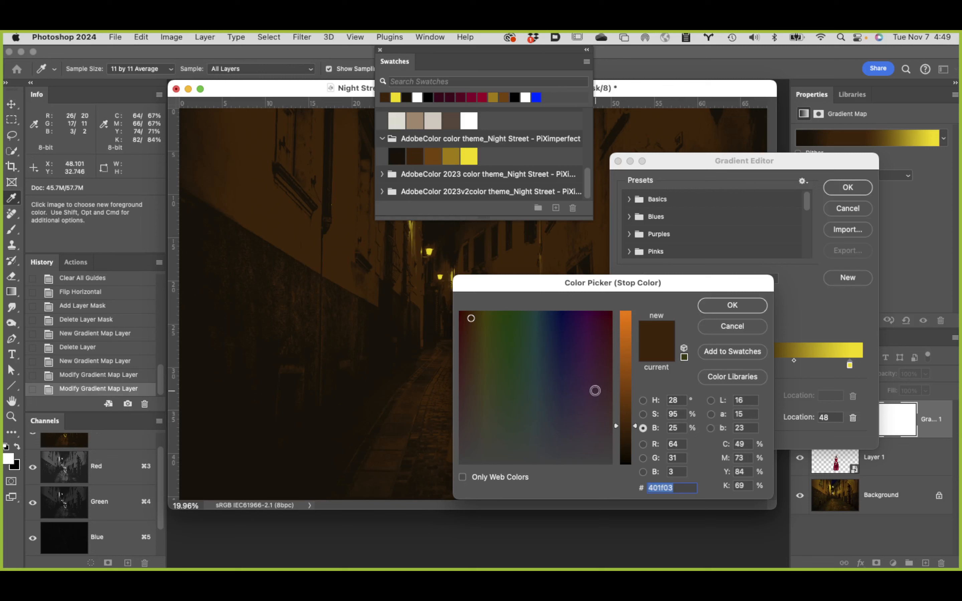
click(433, 154)
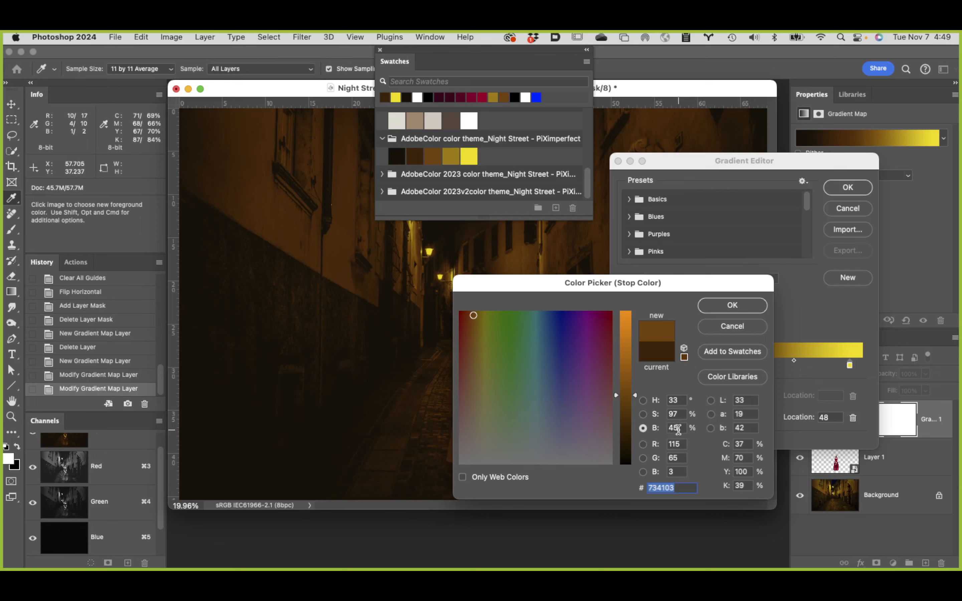
click(732, 306)
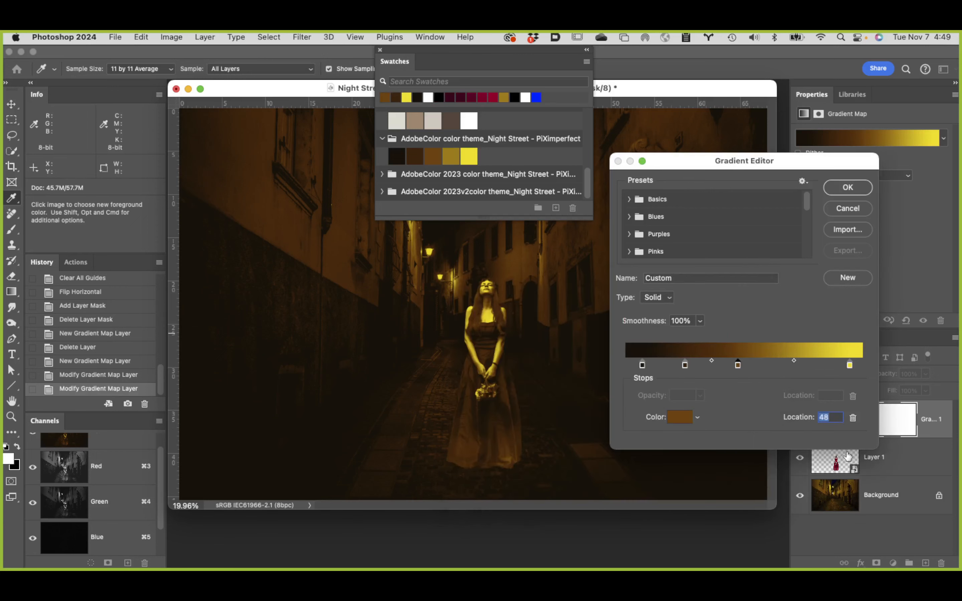
text(45)
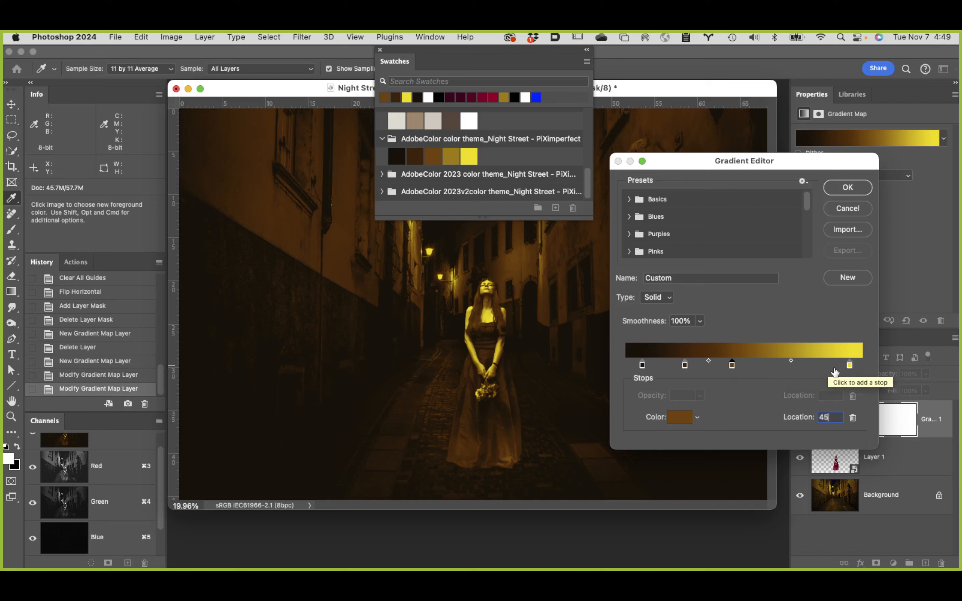
Step: Add a stop at location 65 with the theme's gold swatch, a67d03, then accept the gradient and close the floating Swatches
click(779, 365)
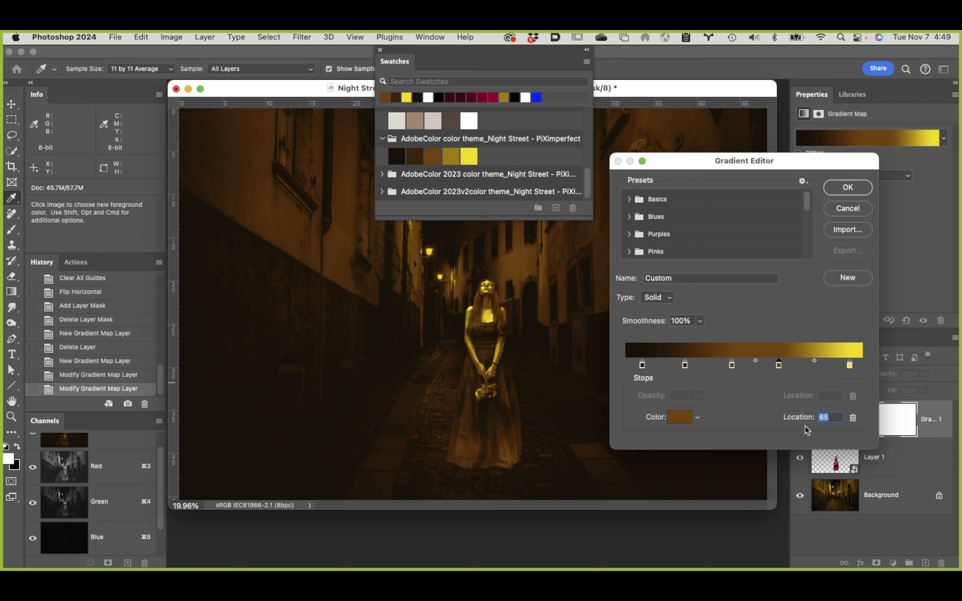
click(680, 419)
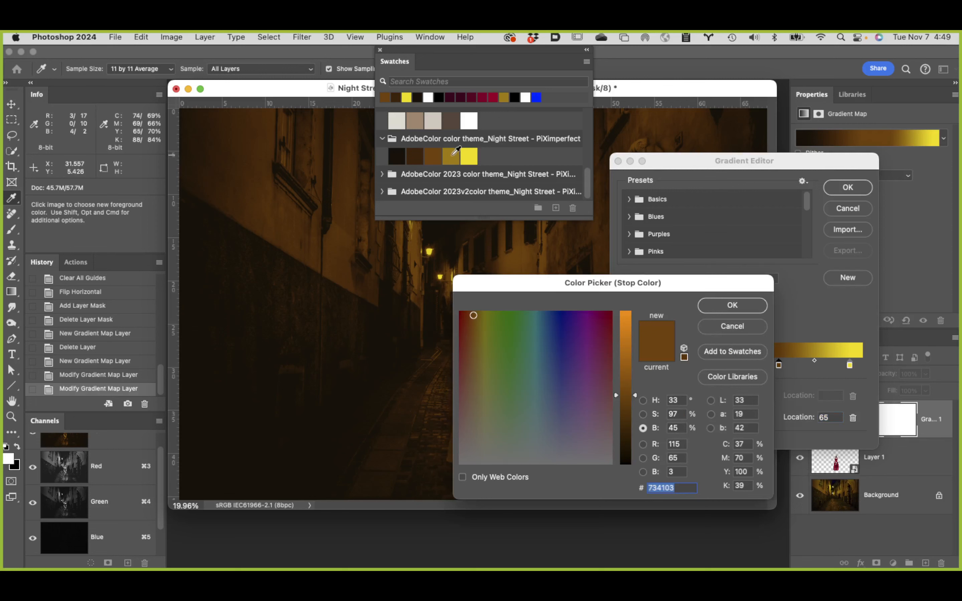
click(453, 155)
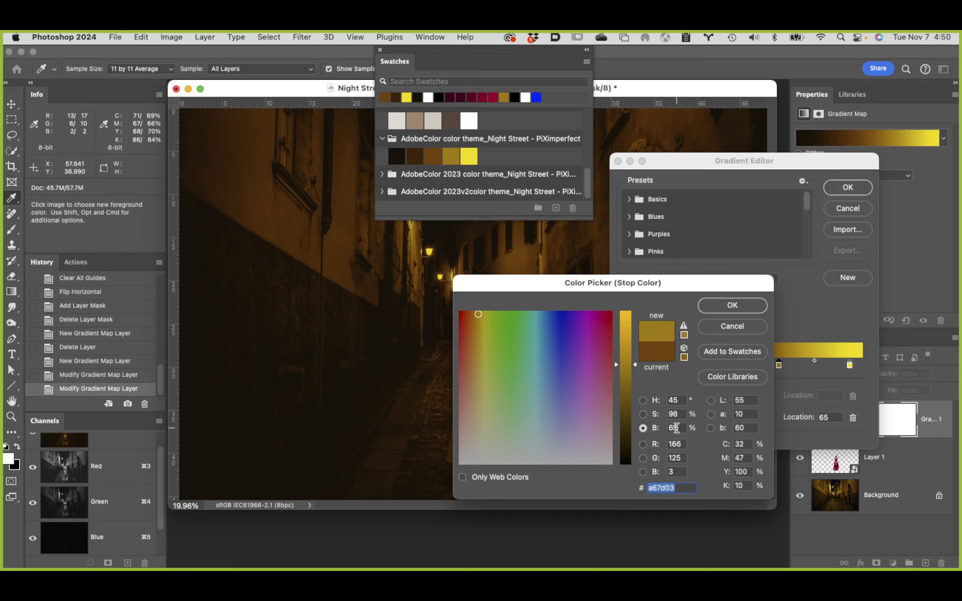
click(747, 305)
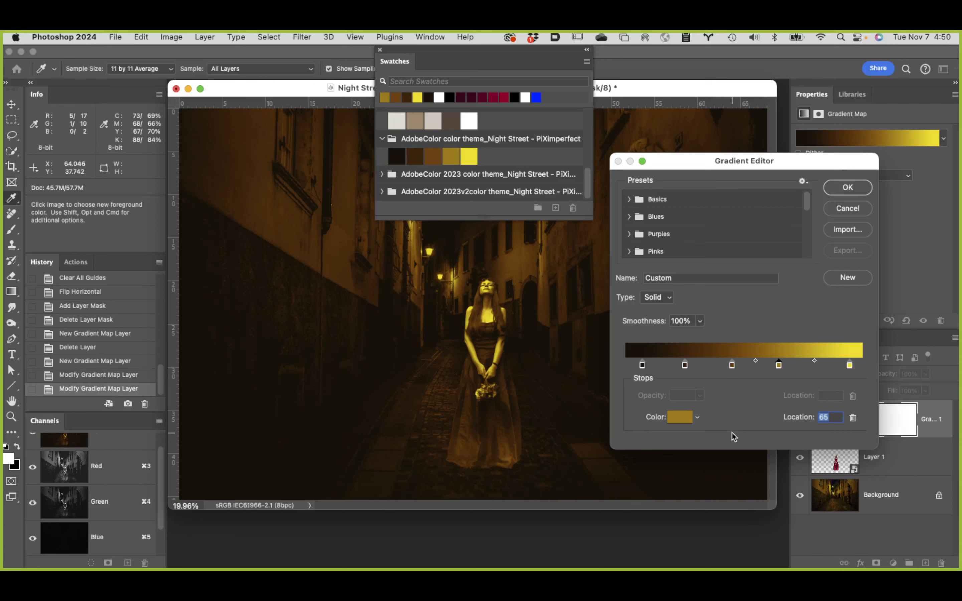
click(855, 189)
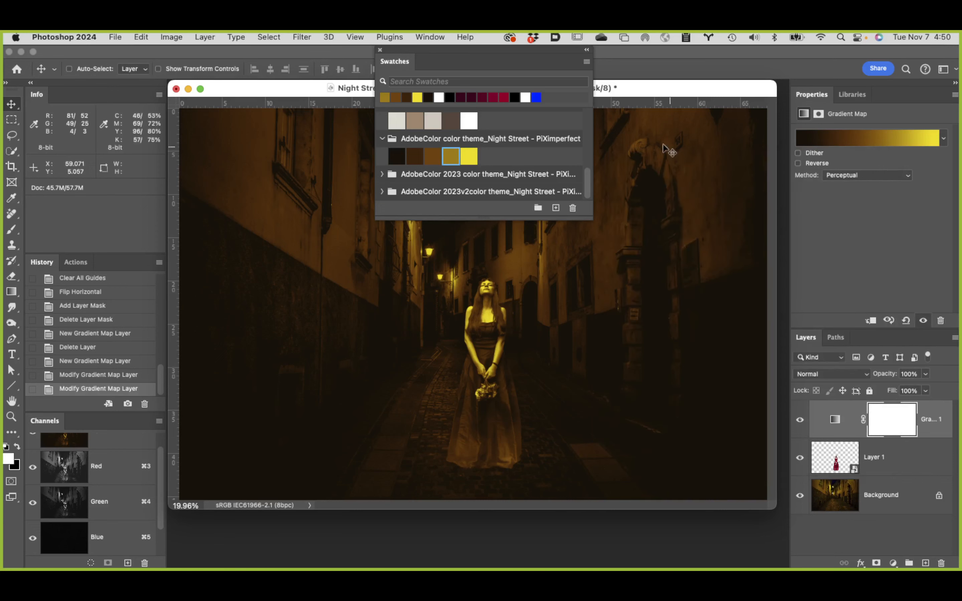
click(379, 51)
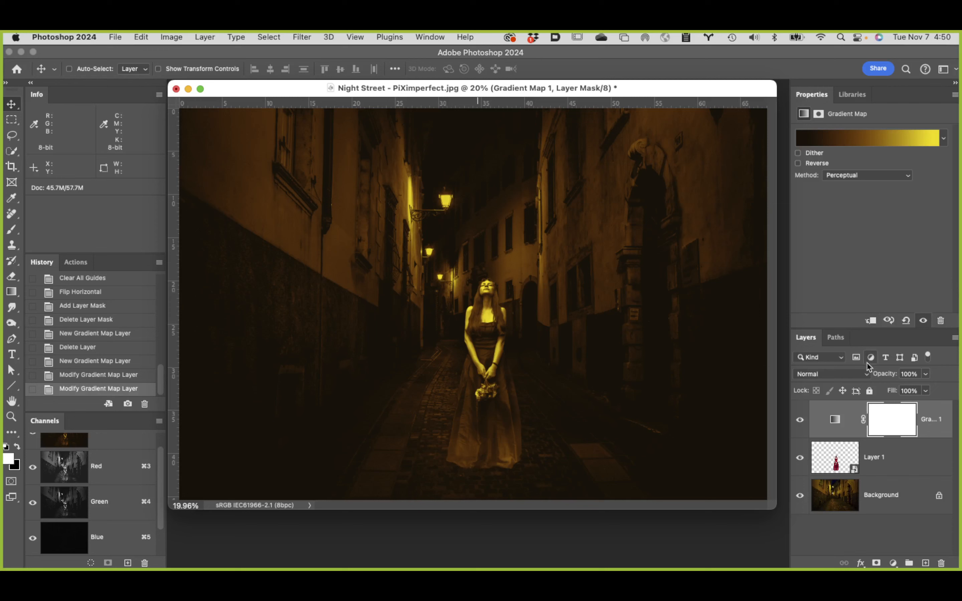
Step: Clip the Gradient Map layer to Layer 1 and set its blend mode to Color
alt+click(865, 436)
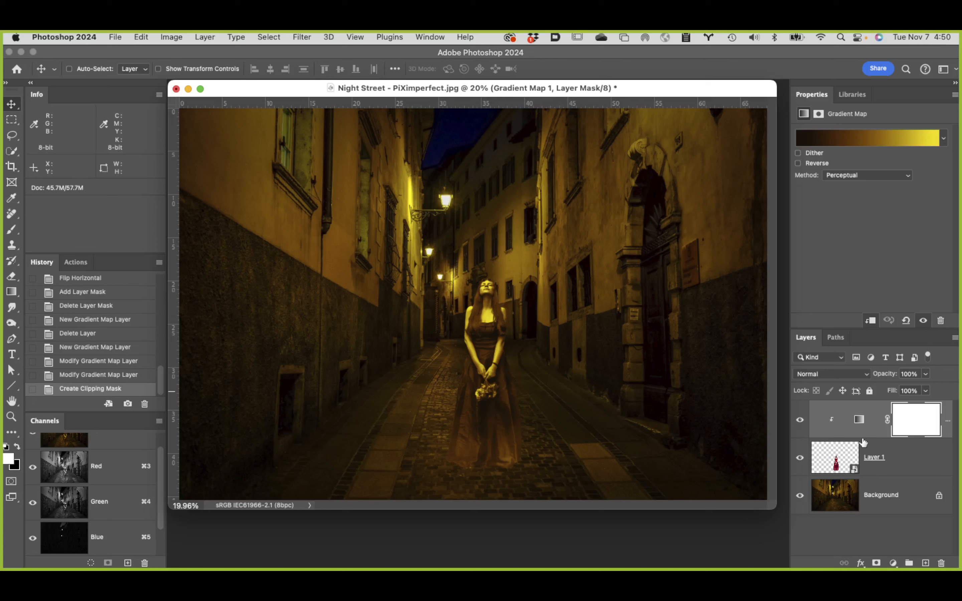
click(837, 376)
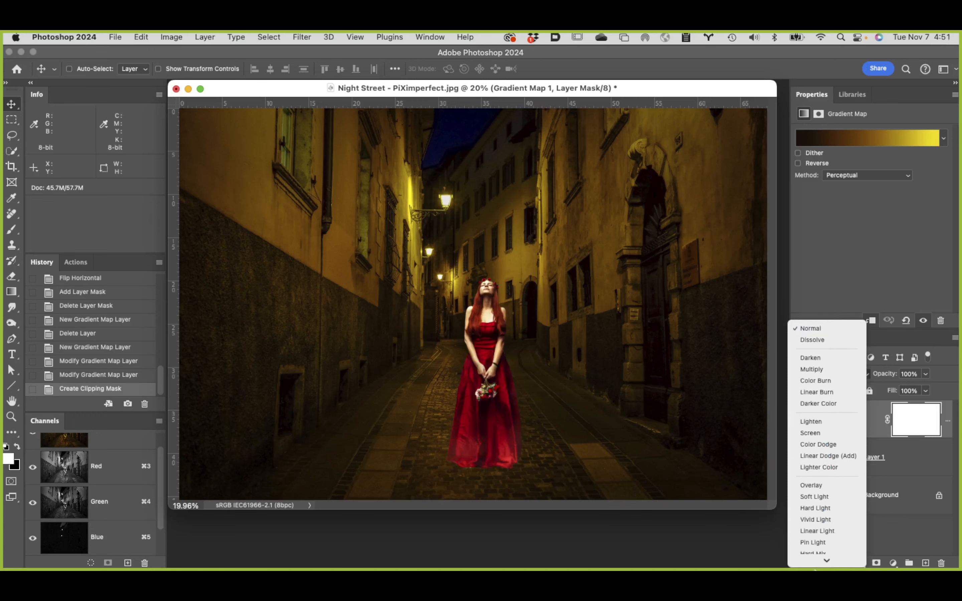
click(822, 547)
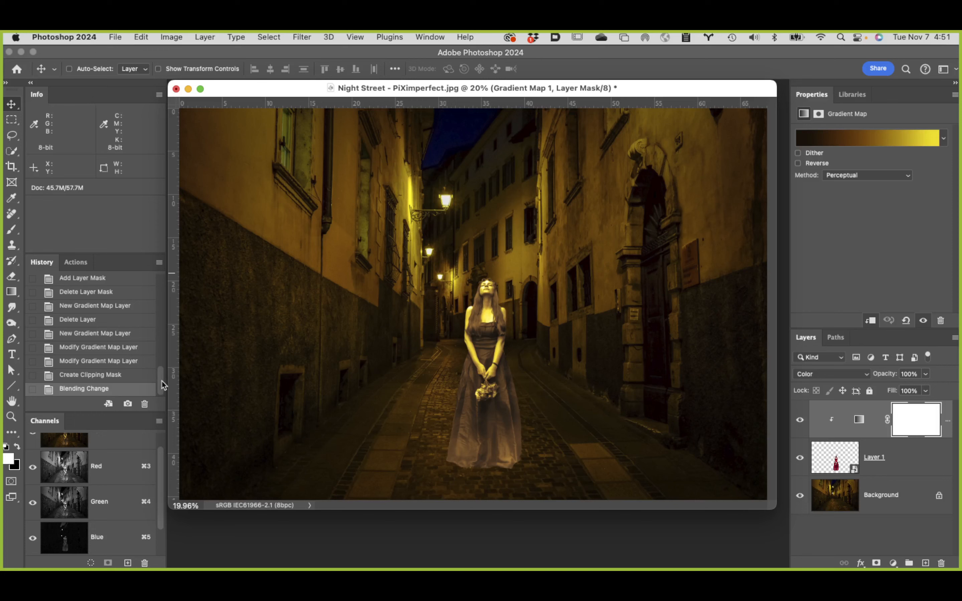
Step: Run the Check Layers action from the Check Layers Set on the street composite
click(77, 263)
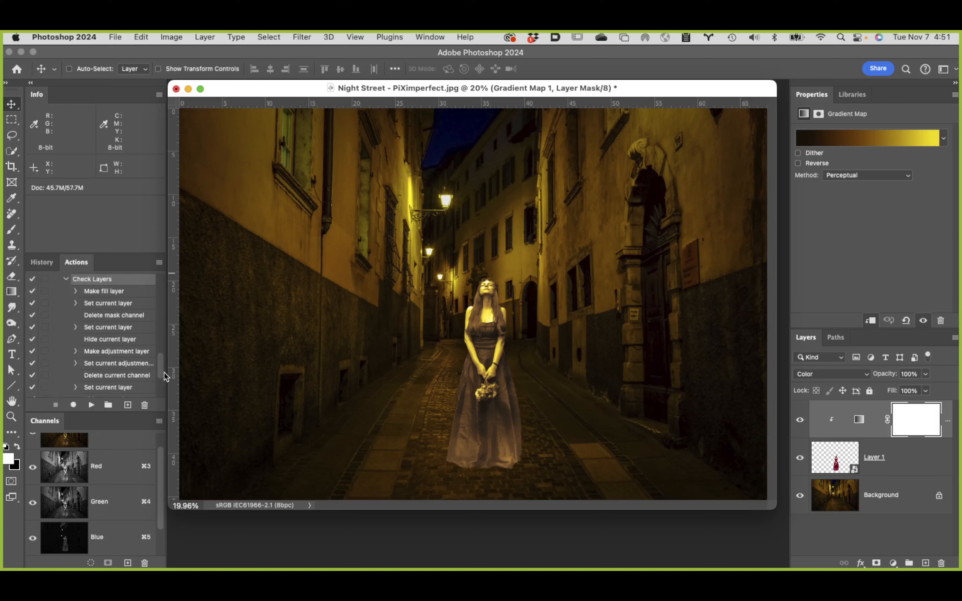
drag(163, 369, 164, 391)
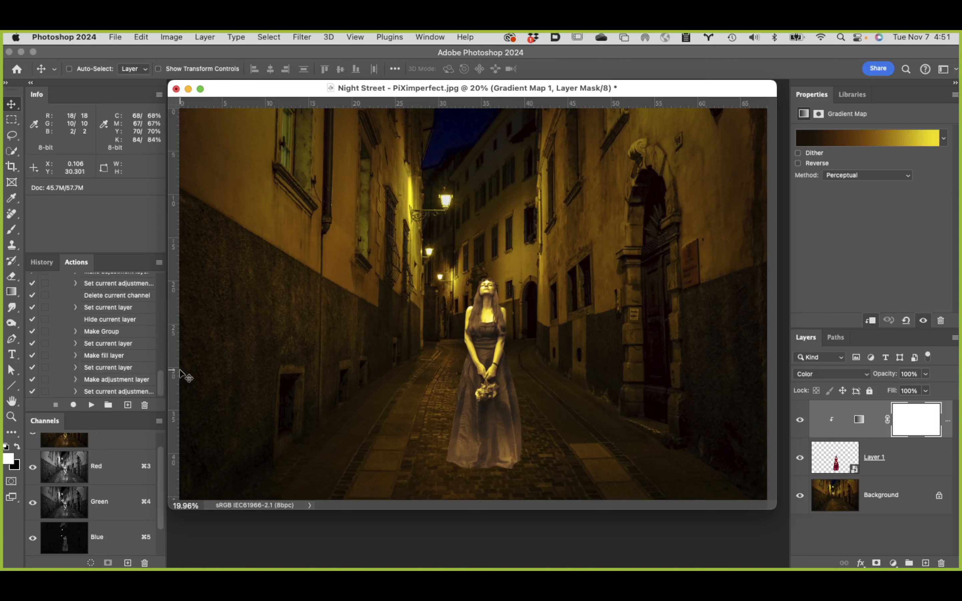
drag(159, 377, 159, 349)
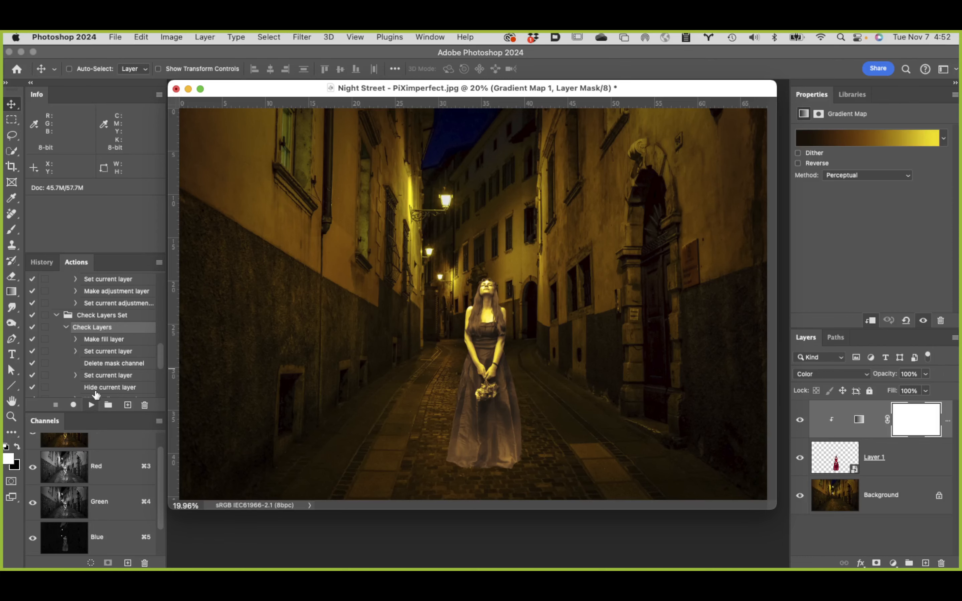
click(91, 405)
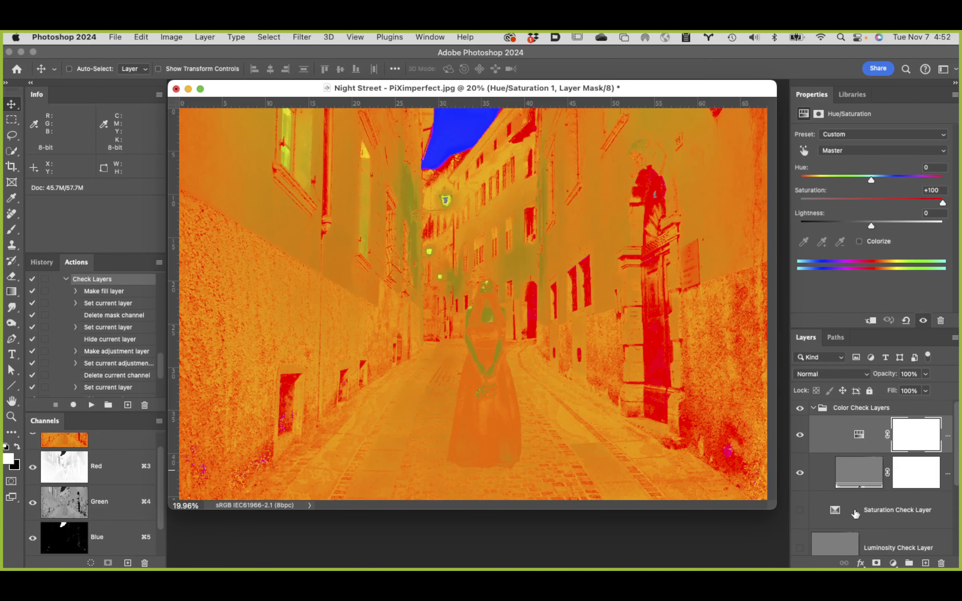
Step: Compare the woman's color match with the street under the Color Check Layers, with and without the gradient map
click(800, 411)
click(801, 411)
scroll(854, 494, down, 2)
scroll(855, 495, down, 3)
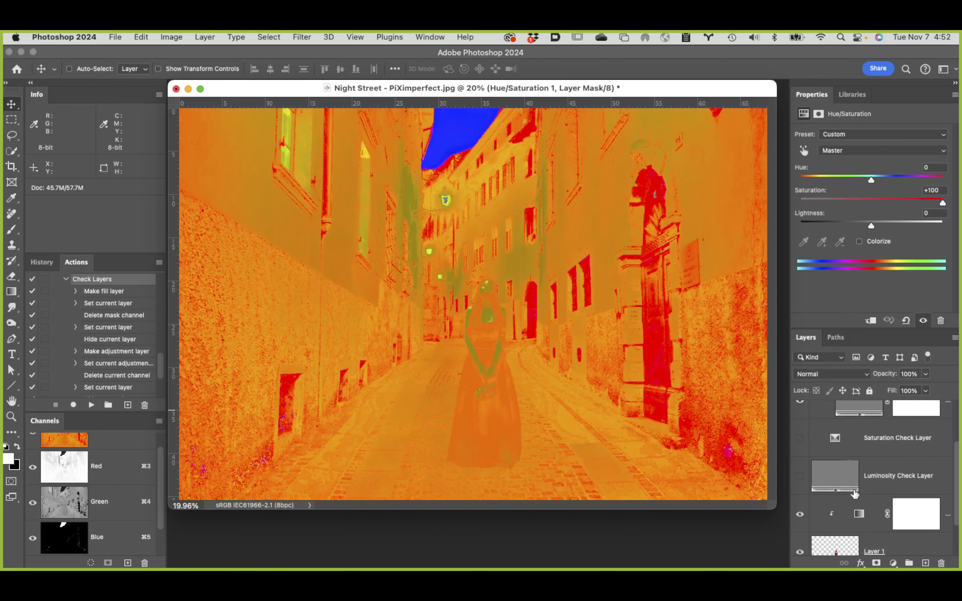
click(801, 505)
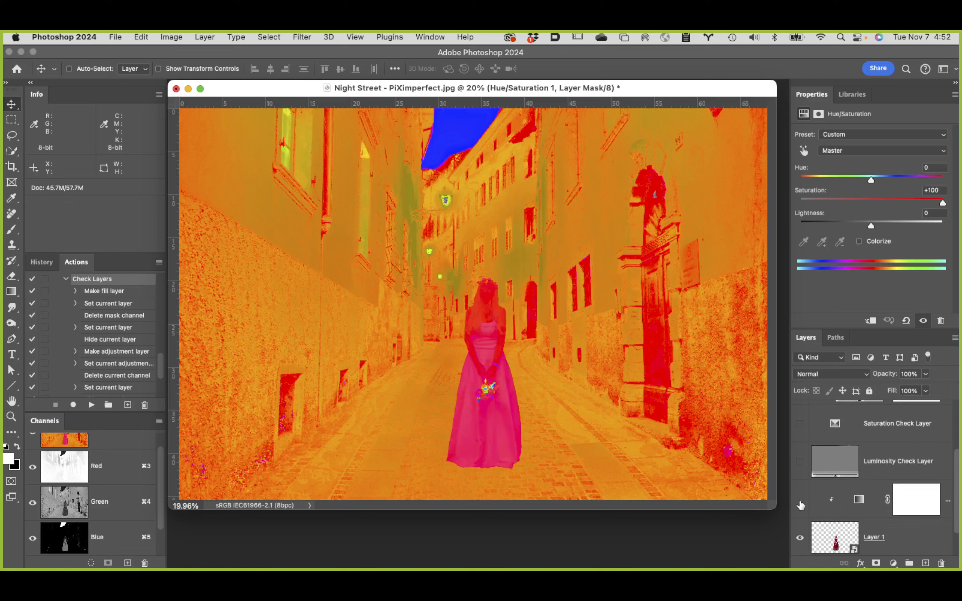
click(800, 505)
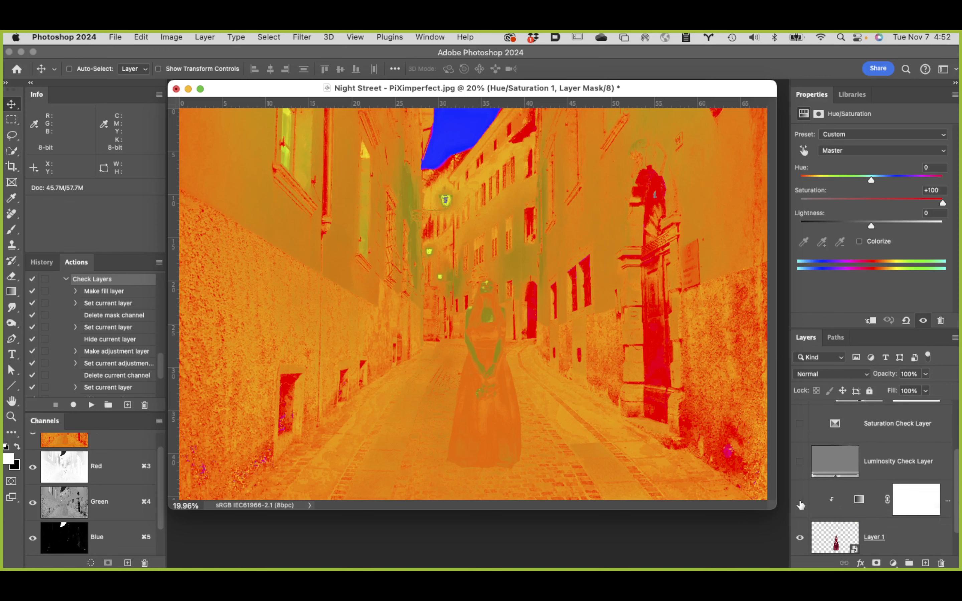
click(800, 504)
click(800, 504)
scroll(800, 505, up, 3)
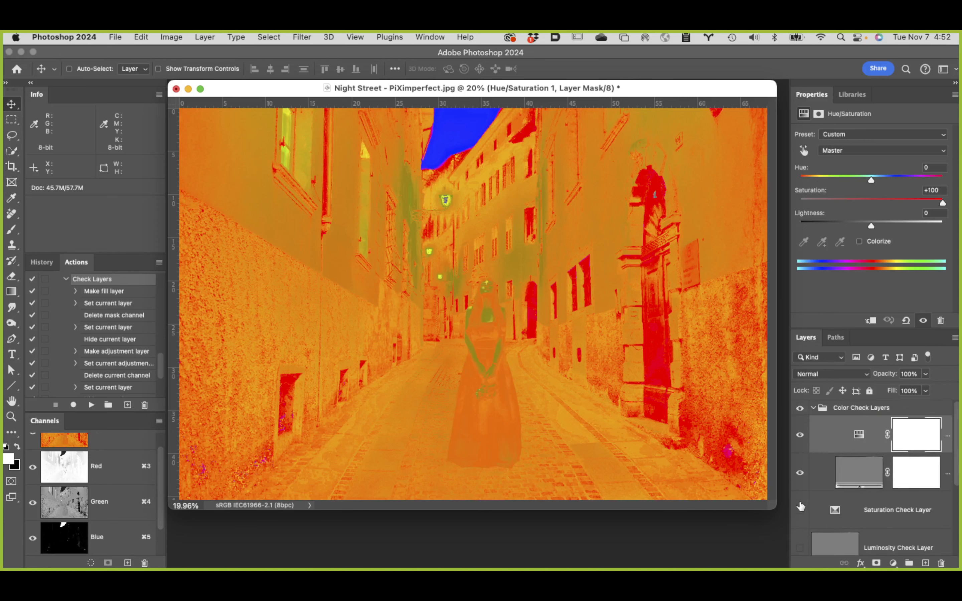
Step: Hide the Color Check Layers group and show the Luminosity Check Layer
click(796, 409)
scroll(836, 477, down, 3)
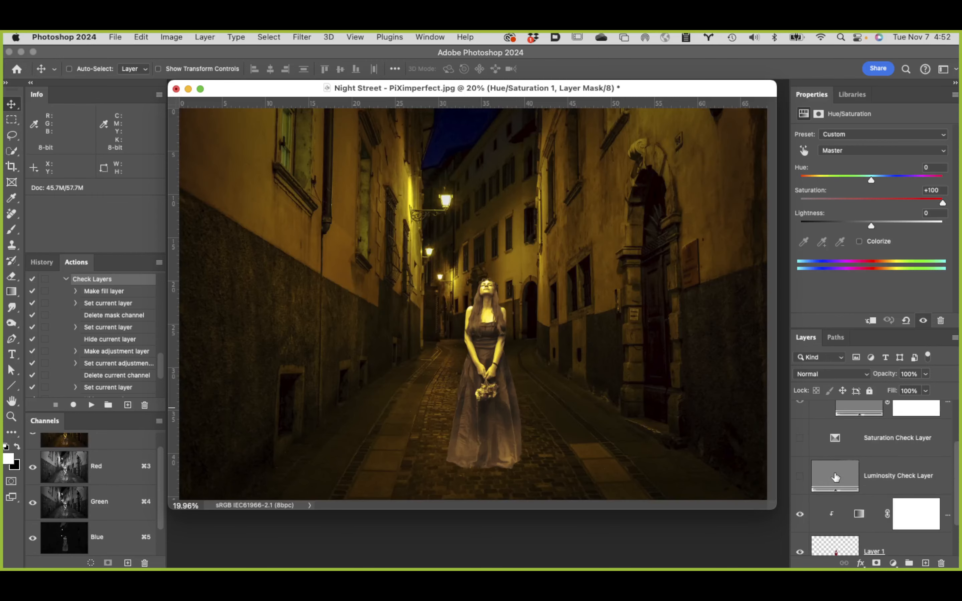
click(799, 462)
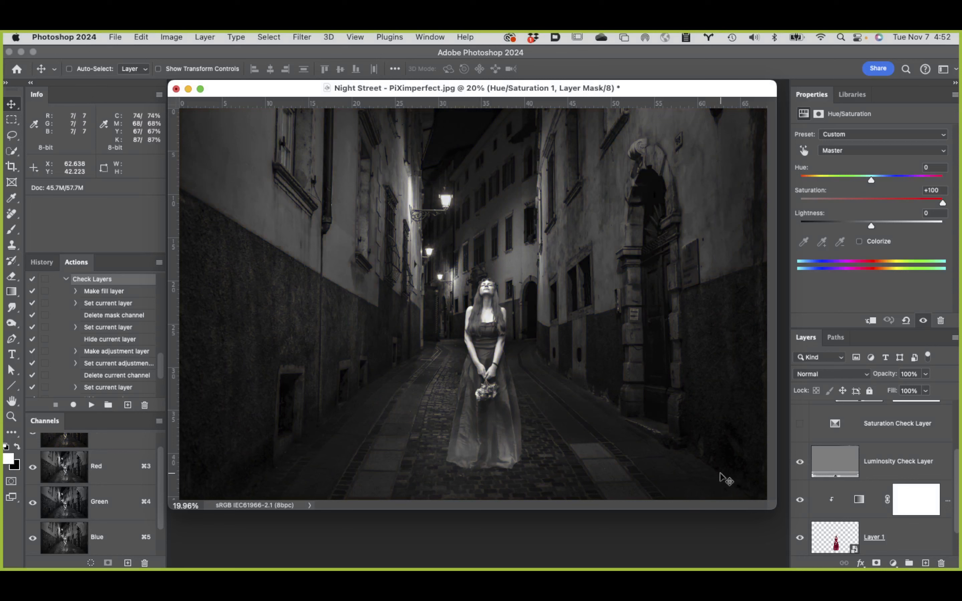
Step: Add a Curves adjustment layer above the Gradient Map, clip it to the woman's layer, and set its blend mode to Luminosity
click(873, 493)
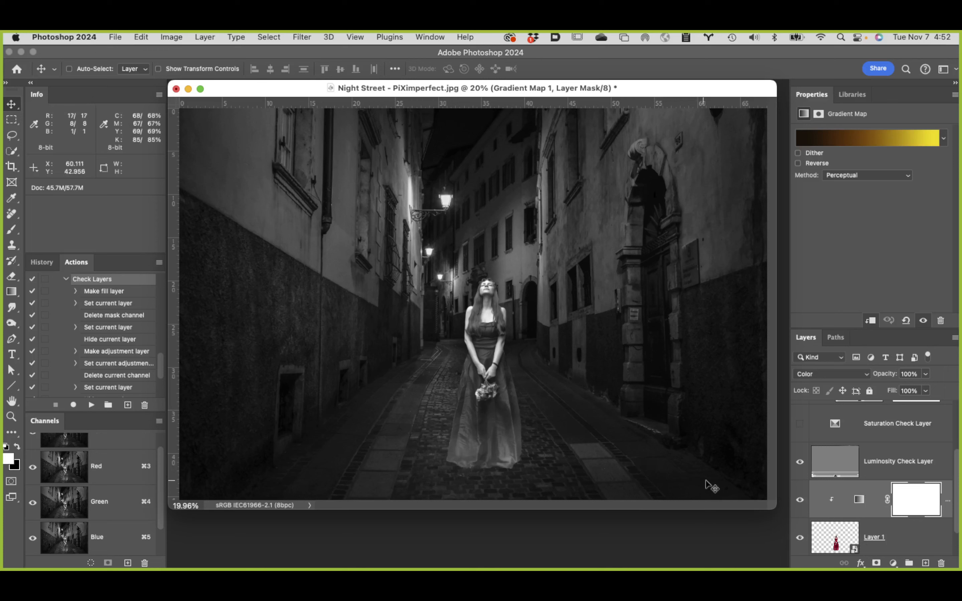
click(893, 563)
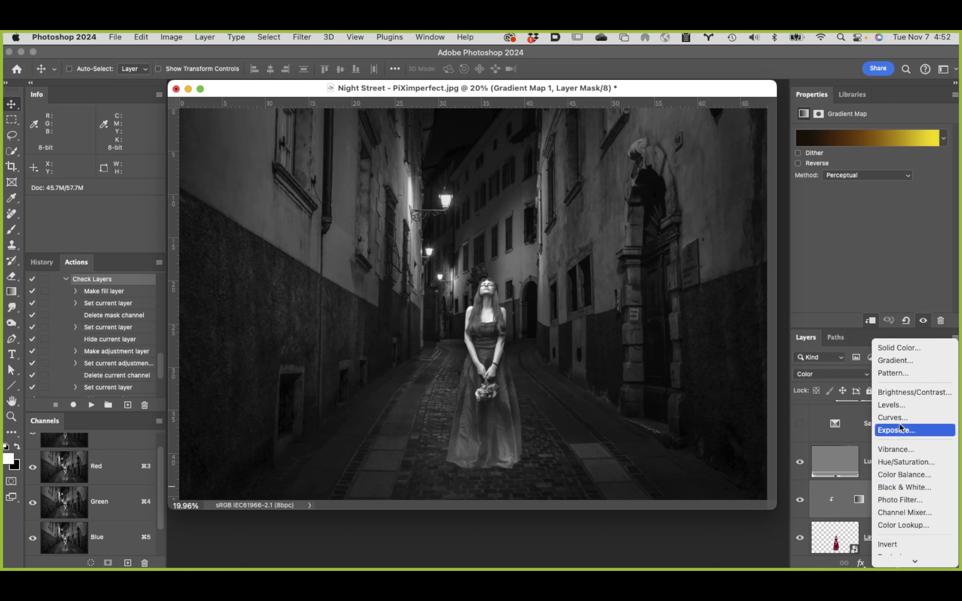
click(903, 418)
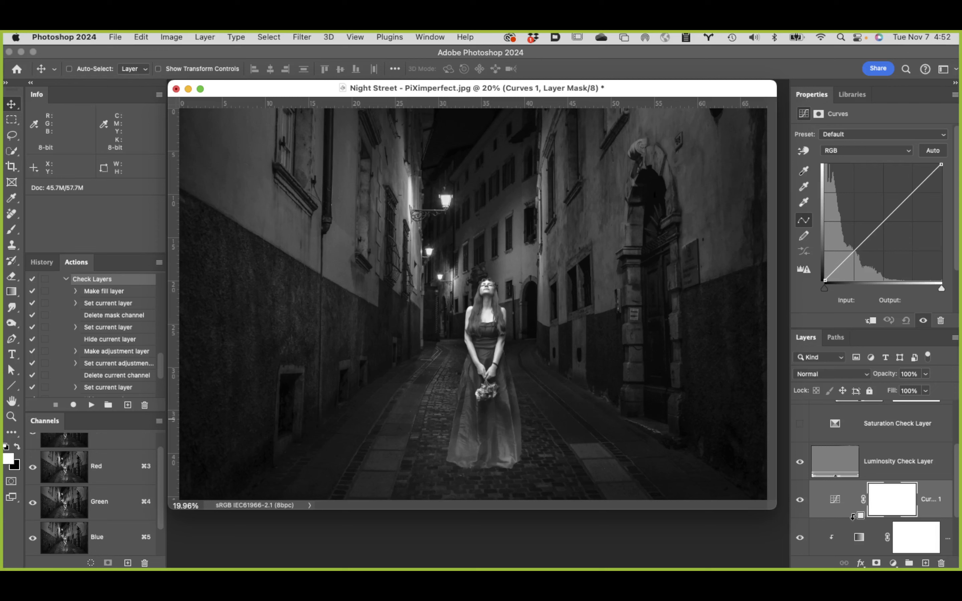
alt+click(852, 516)
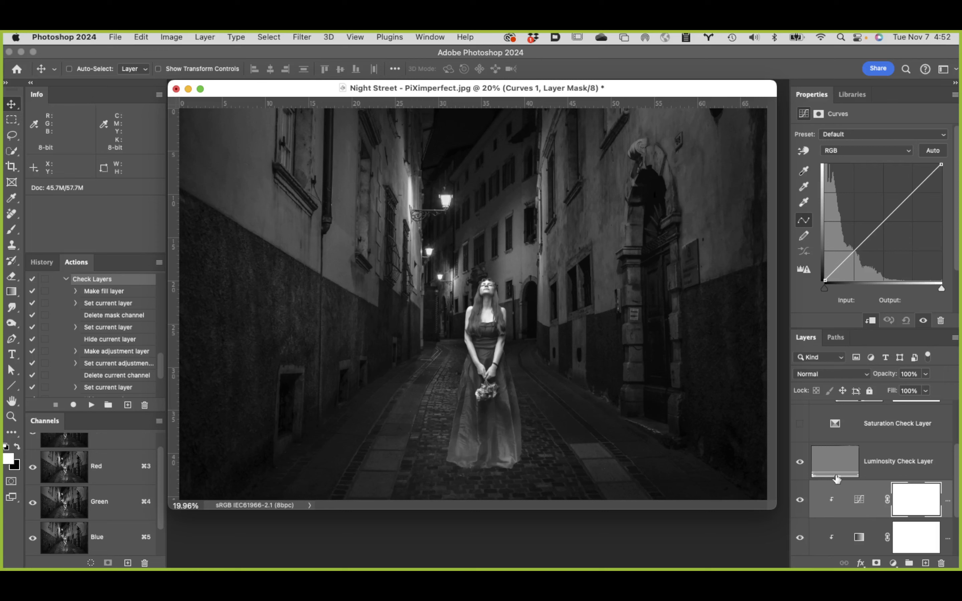
click(828, 373)
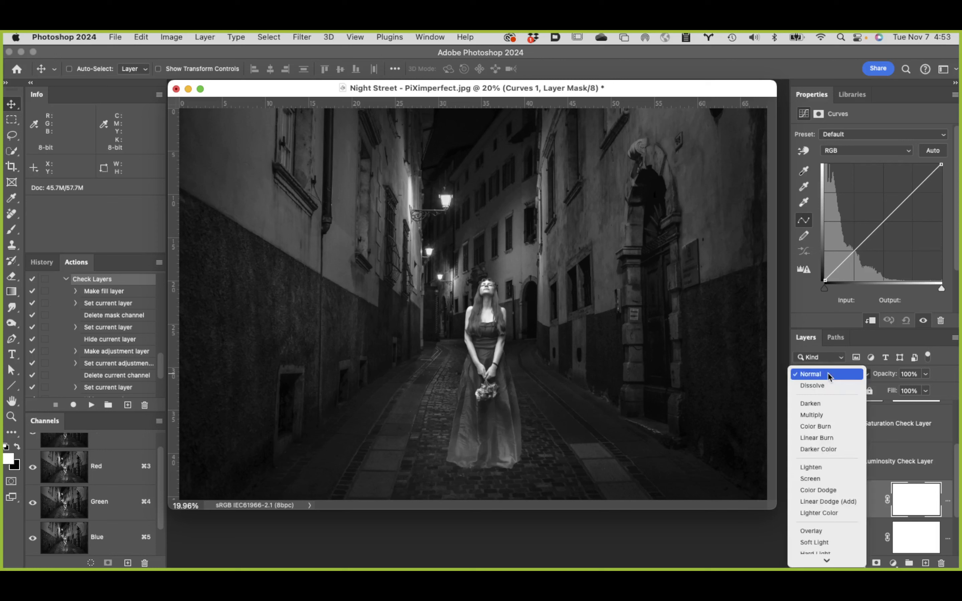
click(818, 557)
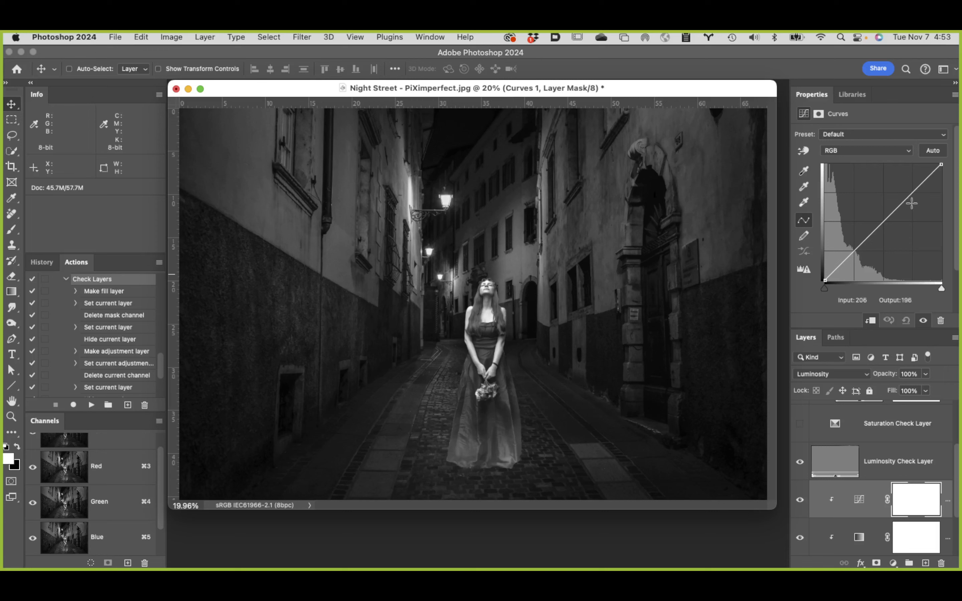
Step: Lower the white point of the woman's Curves adjustment to an output of 210, leaving no midtone point on the curve
drag(882, 221, 892, 231)
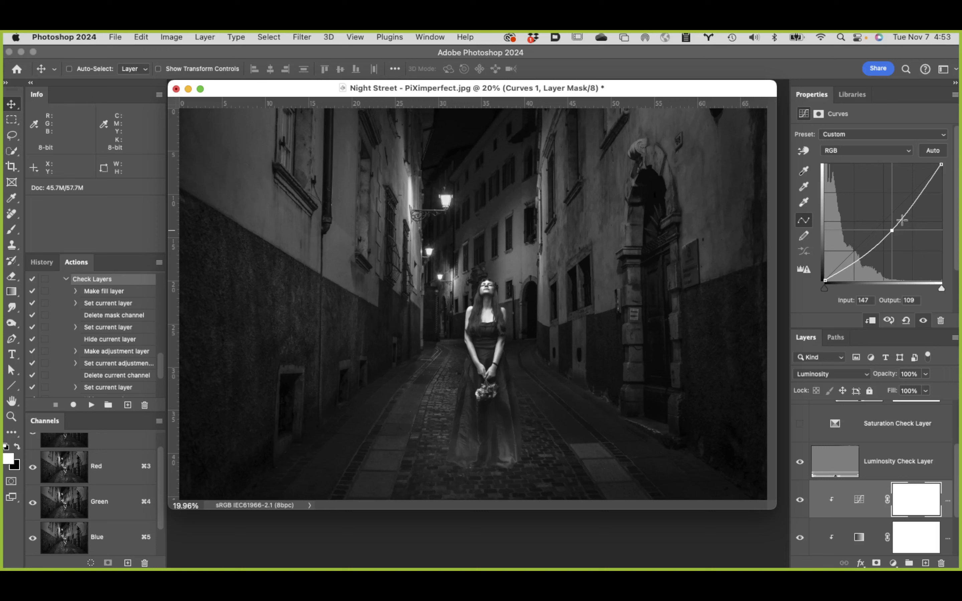
drag(892, 230, 660, 193)
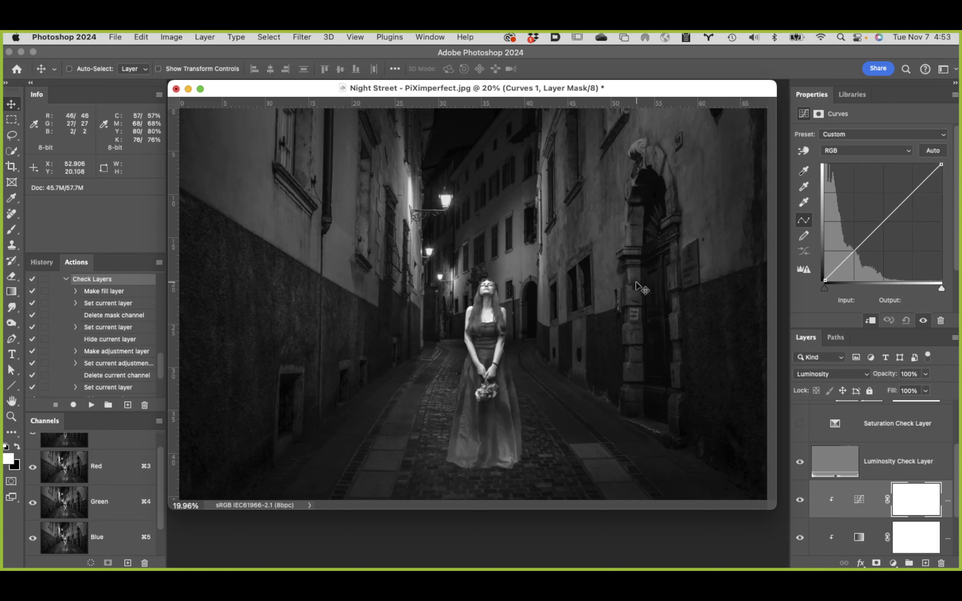
click(941, 163)
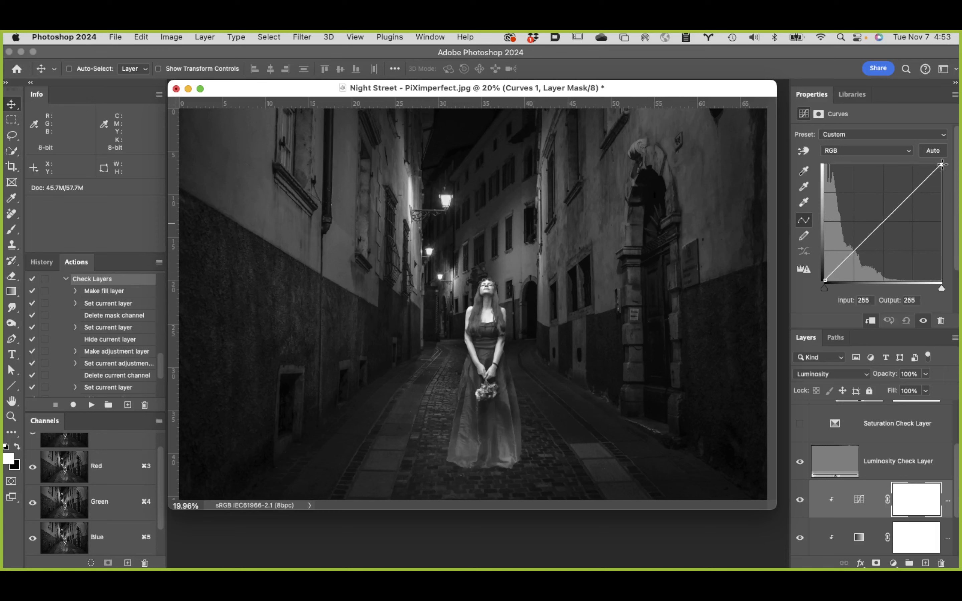
drag(941, 165, 955, 185)
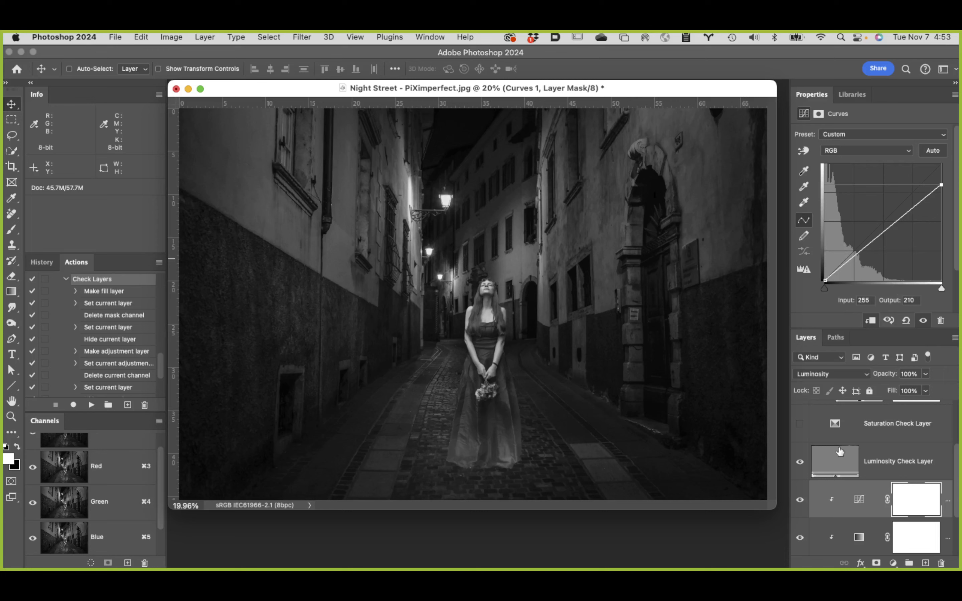
Step: Hide the Luminosity Check Layer and compare the woman in color with and without the Curves adjustment
click(799, 463)
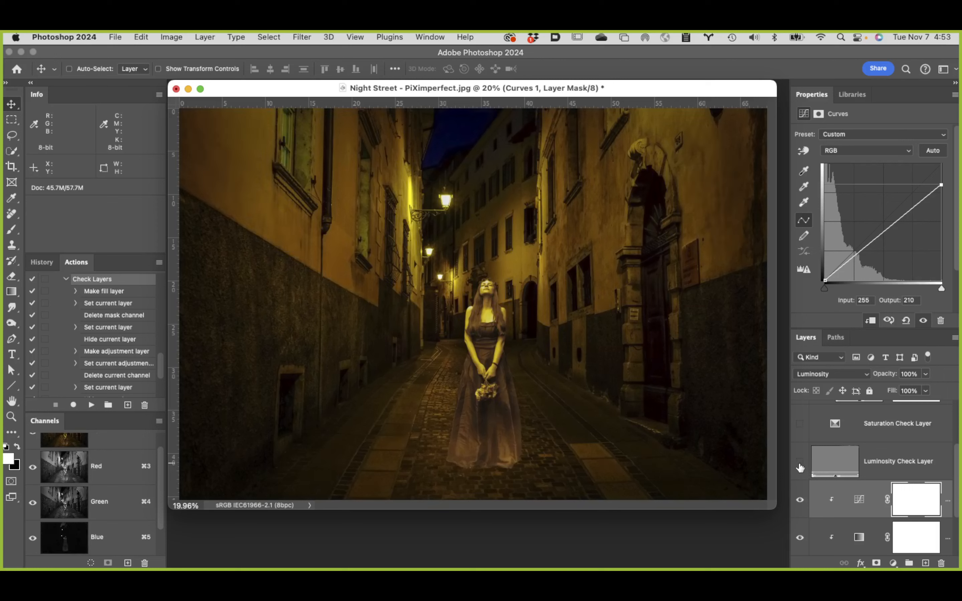
click(800, 502)
click(800, 501)
click(800, 501)
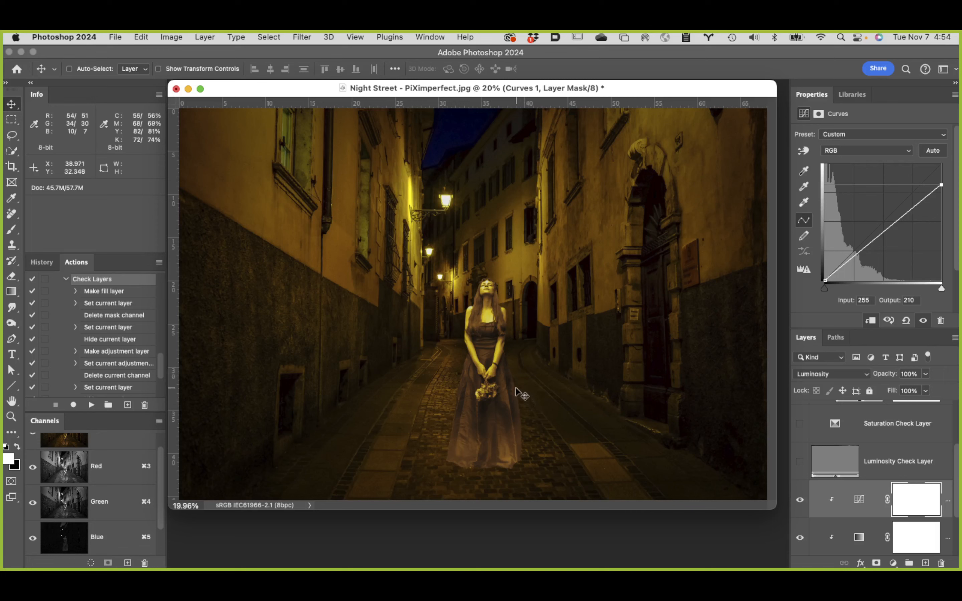
Step: Lower the Gradient Map layer's opacity to 67%, checking the woman close up and in the full image
scroll(921, 480, down, 2)
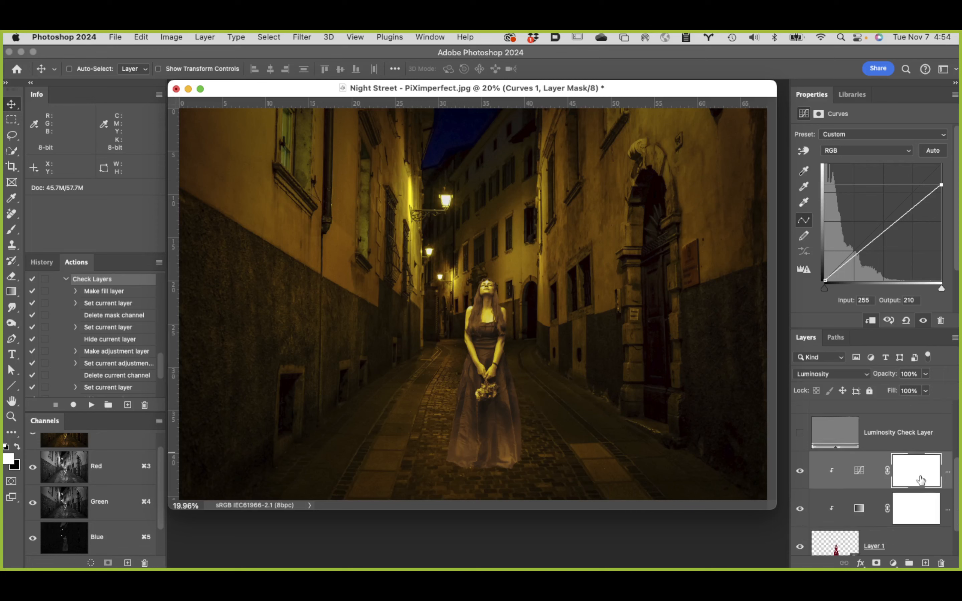
scroll(920, 480, down, 2)
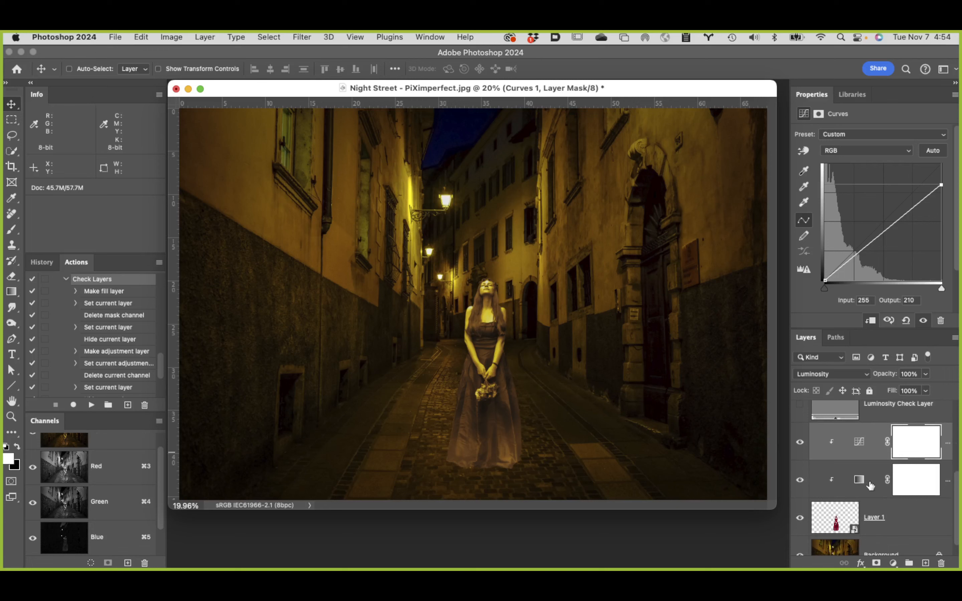
click(859, 486)
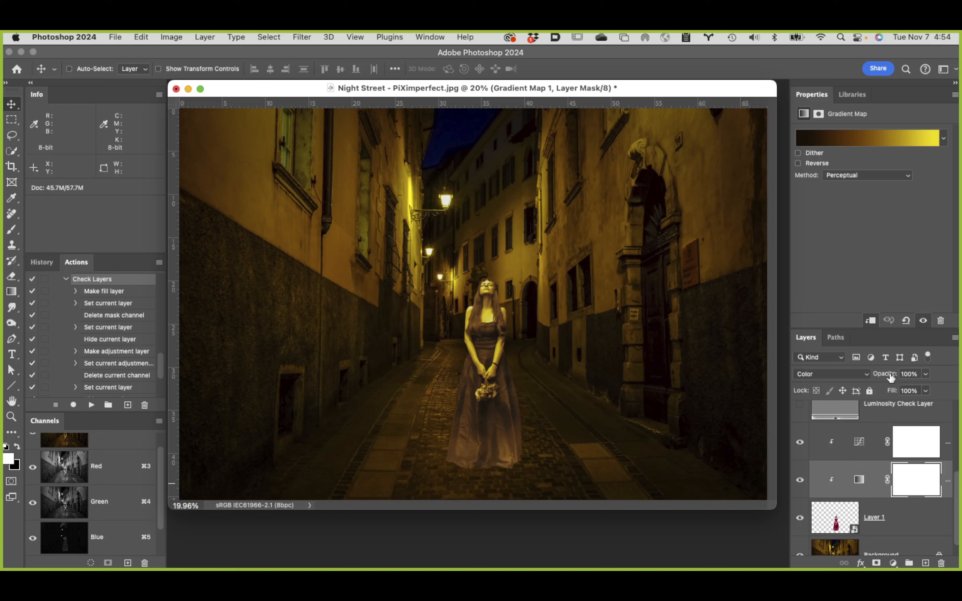
drag(891, 377, 878, 369)
drag(873, 366, 871, 367)
drag(871, 367, 874, 367)
click(800, 485)
super+click(510, 354)
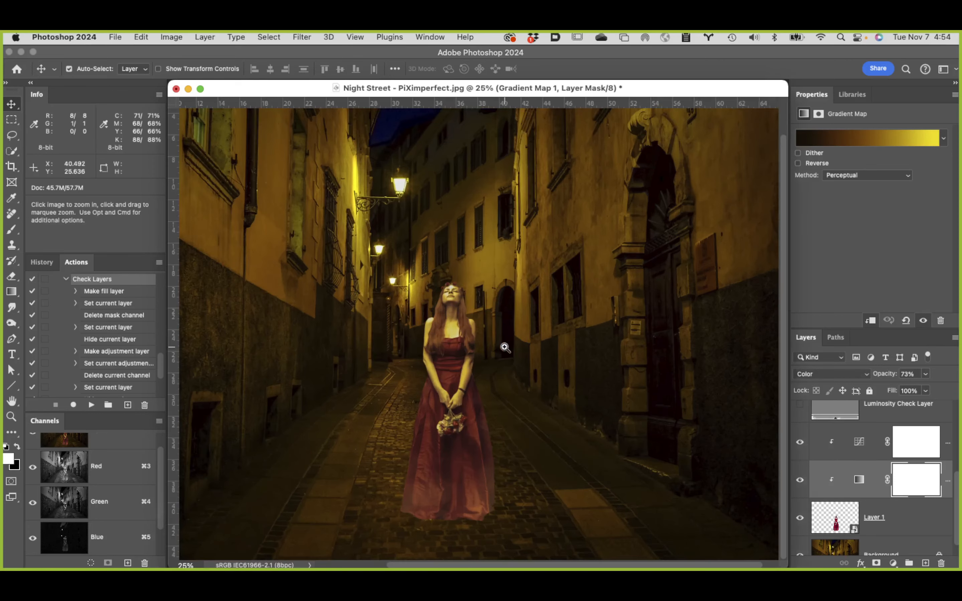
super+click(471, 337)
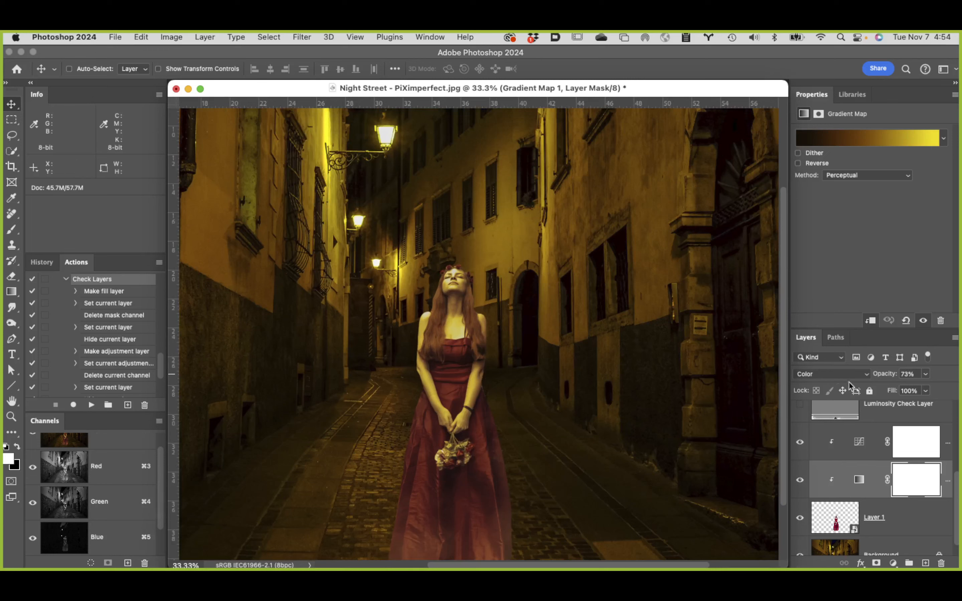
drag(888, 375, 884, 377)
drag(874, 376, 883, 376)
click(12, 403)
key(super+0)
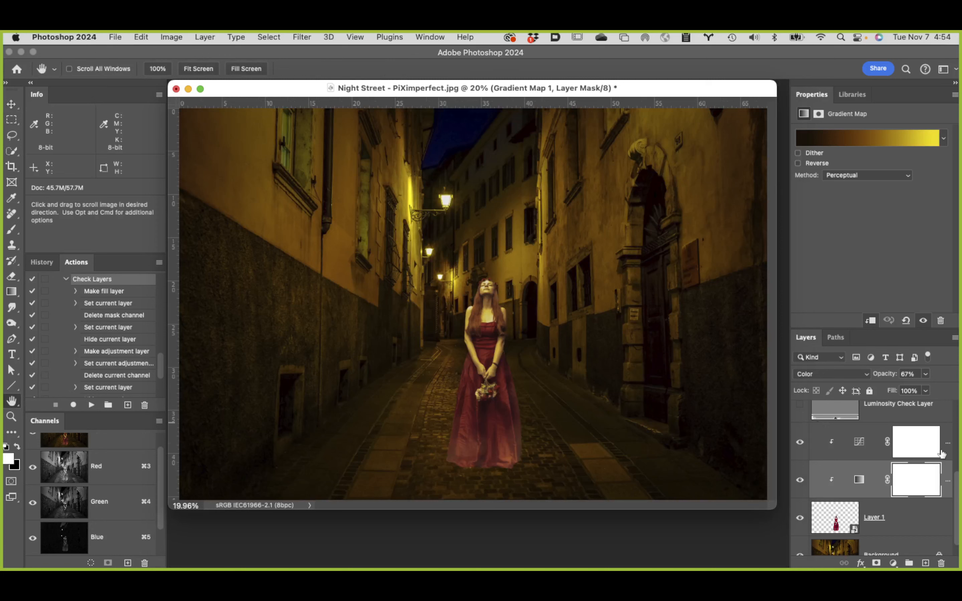
Step: Using the Luminosity Check Layer as a temporary guide, lower the Curves 1 white point to an output of 207
scroll(916, 440, up, 3)
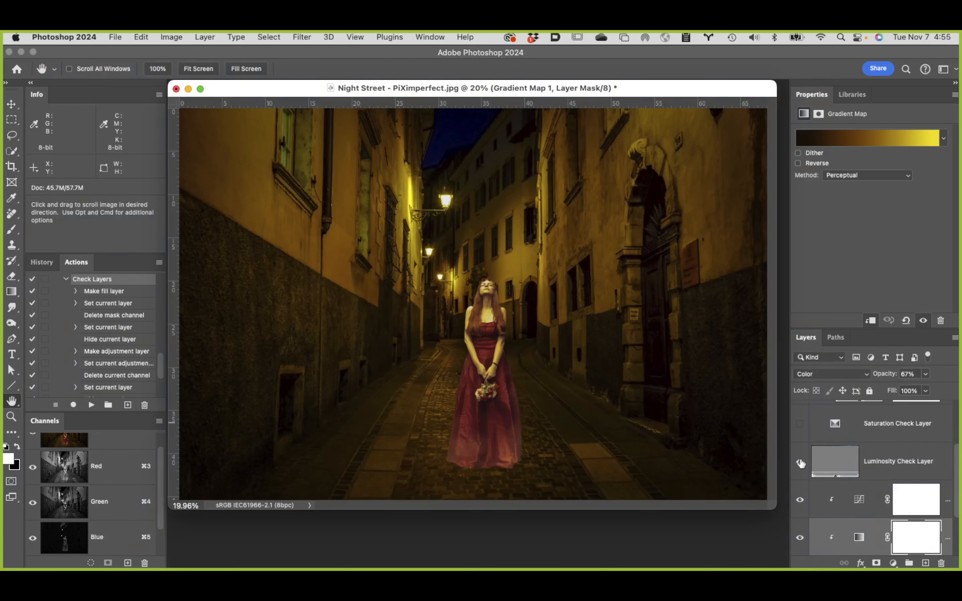
click(800, 463)
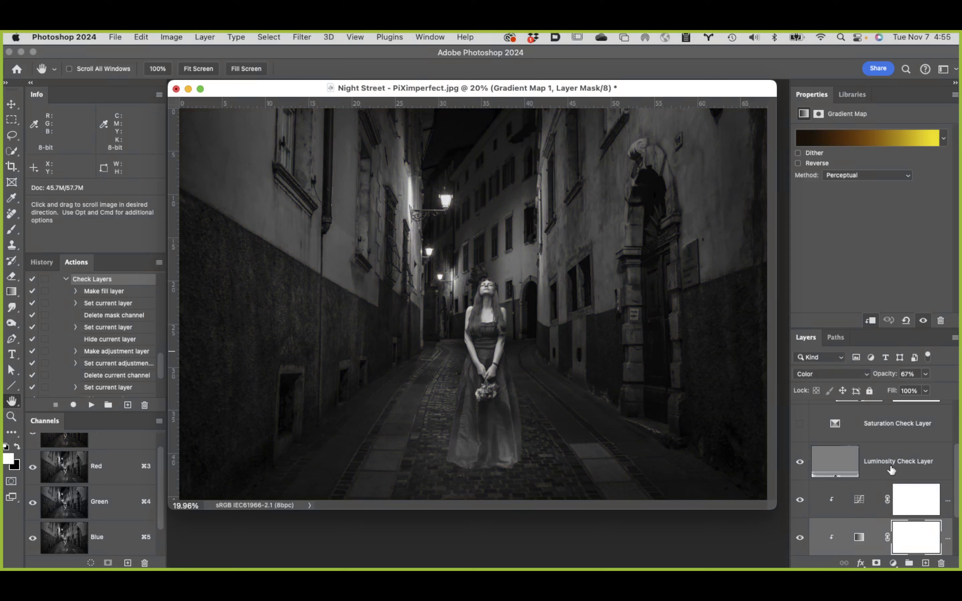
click(860, 502)
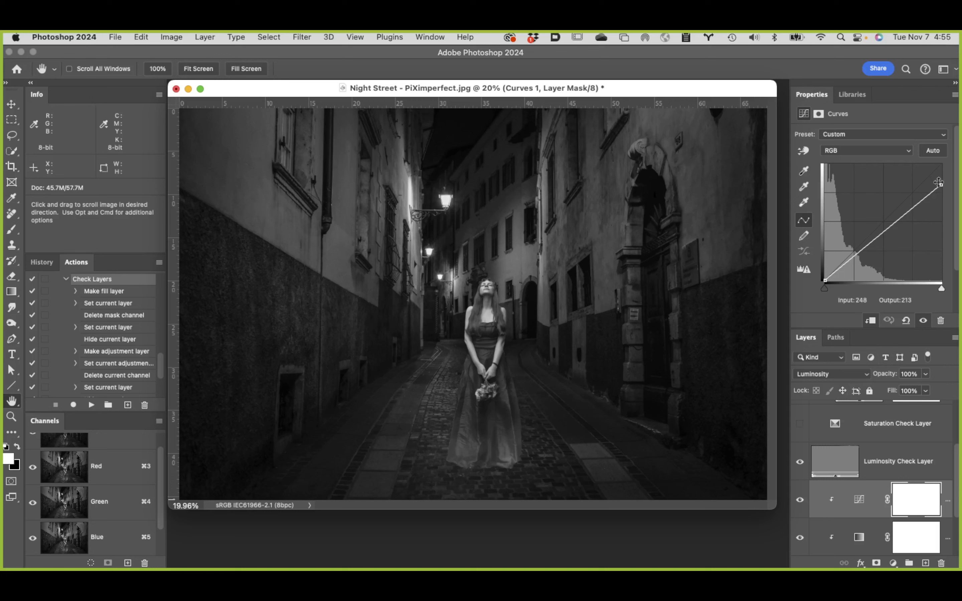
drag(941, 184, 944, 186)
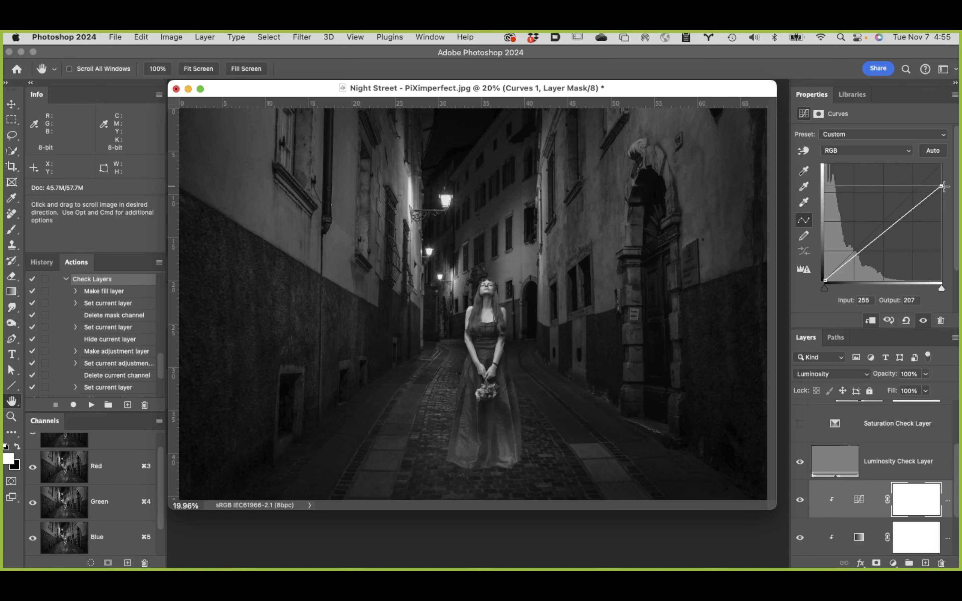
click(800, 463)
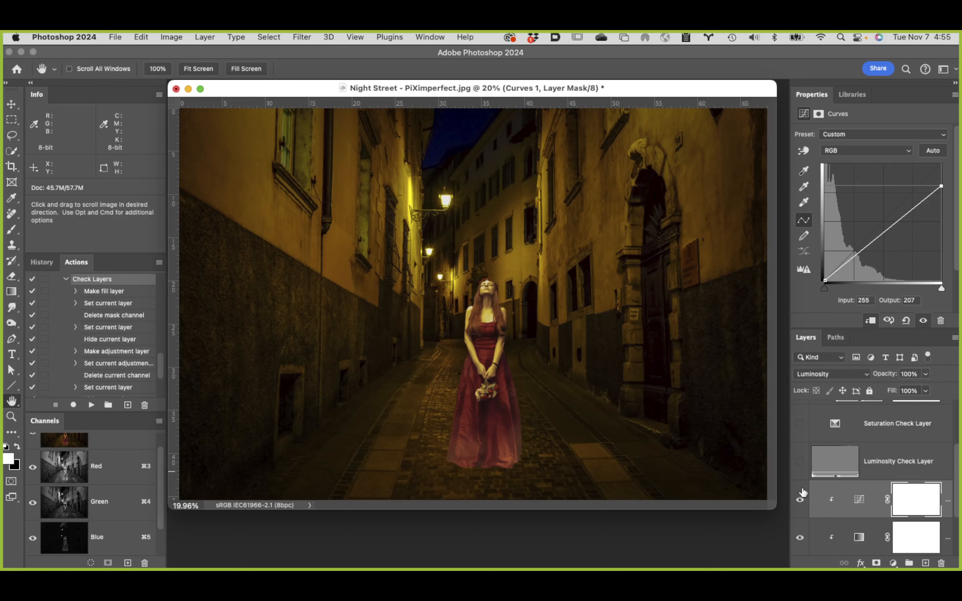
Step: Save a full-document history snapshot of the matched composite named "ktemp final"
mouse_move(160, 359)
mouse_down()
mouse_move(158, 392)
mouse_move(163, 277)
mouse_up()
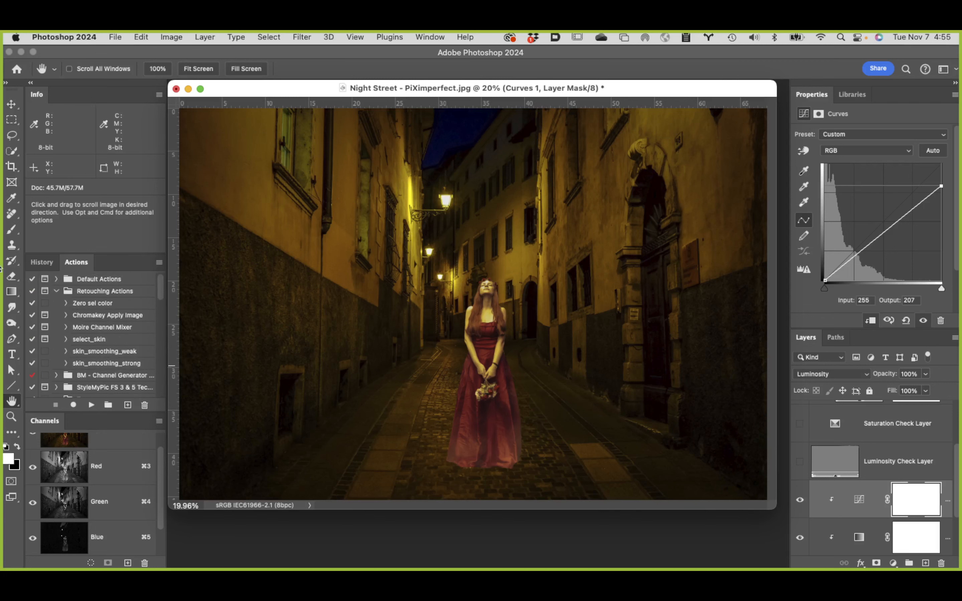
click(36, 265)
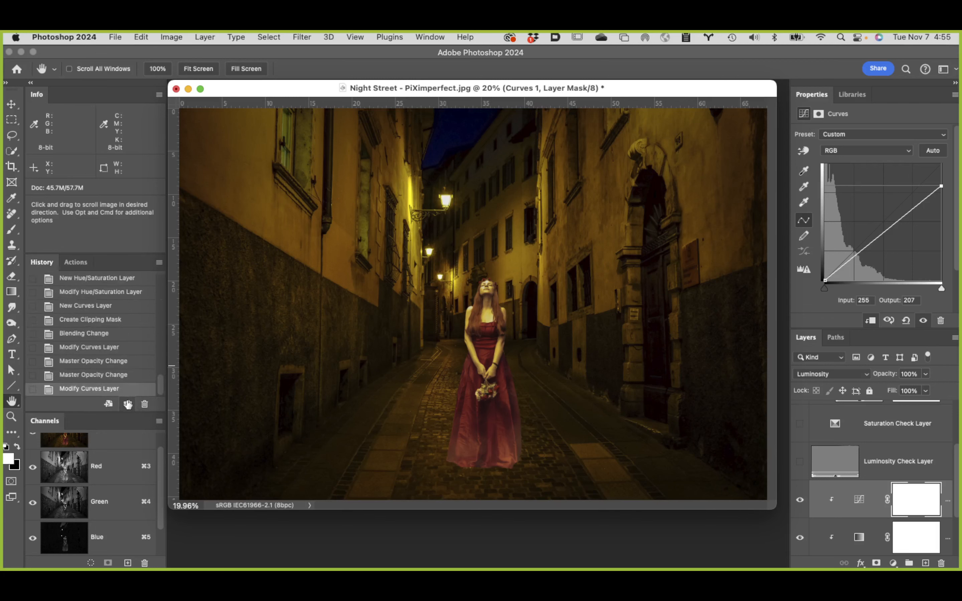
alt+click(128, 403)
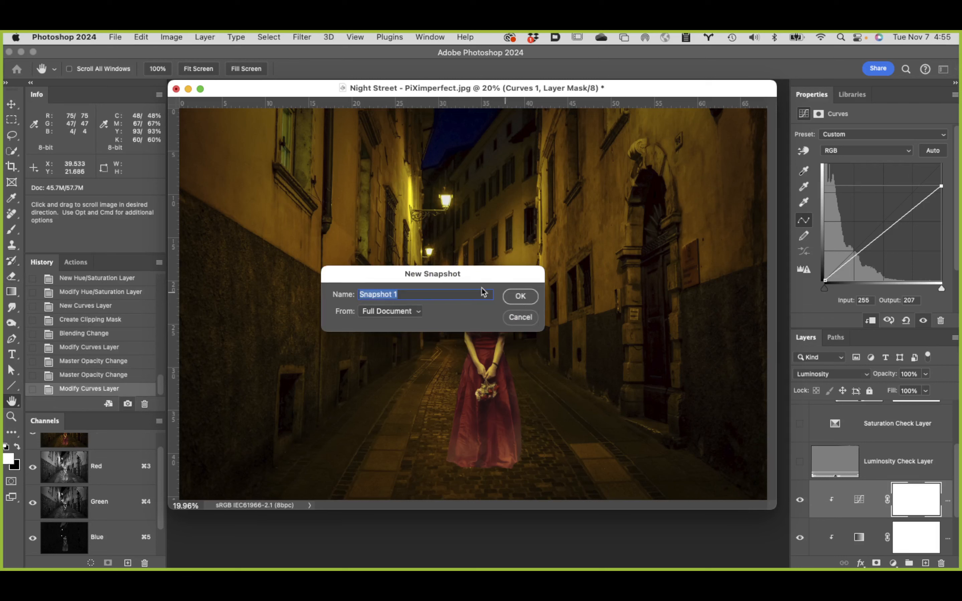
text(ktemp final)
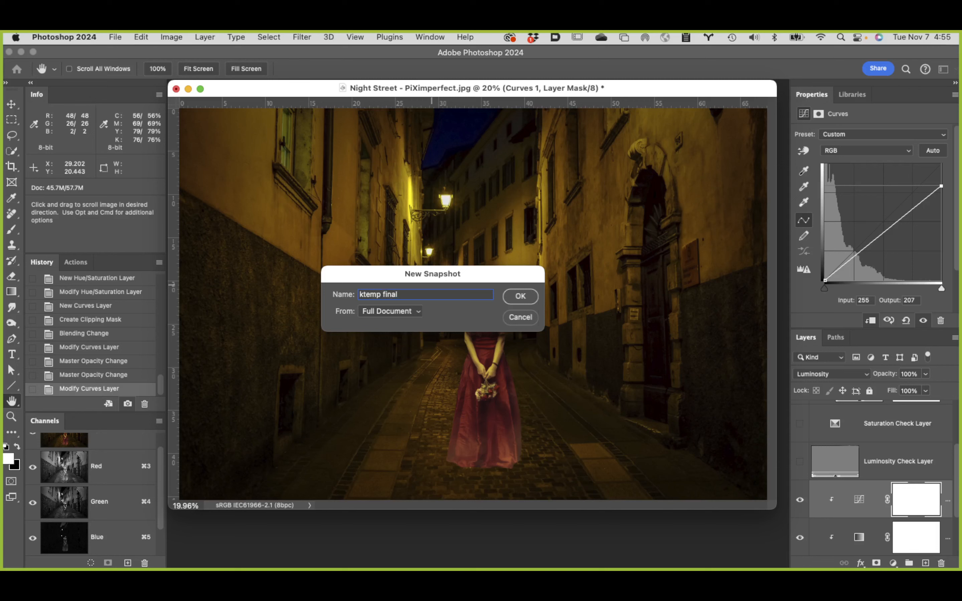
key(Return)
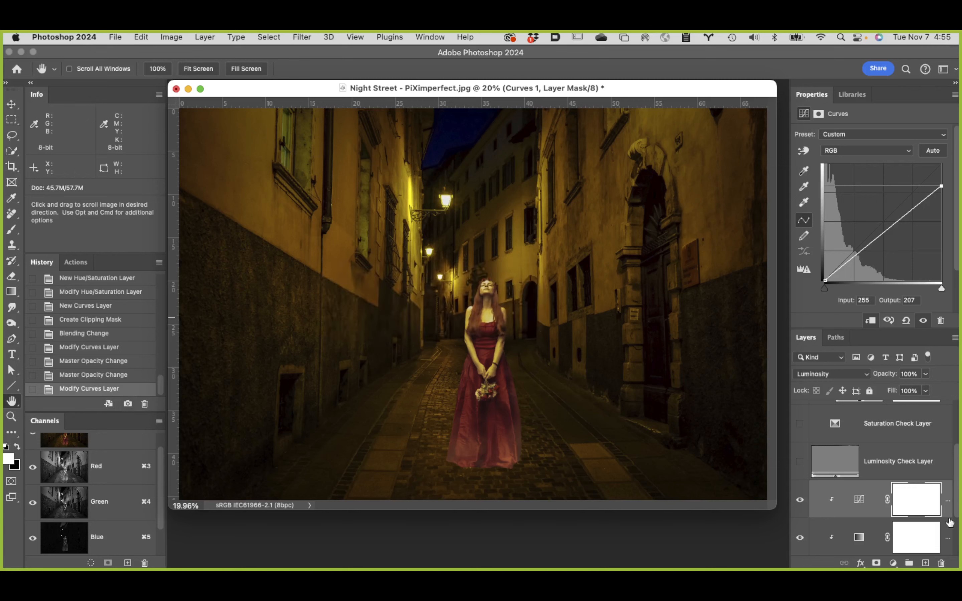
Step: Hide the Curves and Gradient Map layers and save that state as a history snapshot named "wrong"
drag(807, 503, 797, 537)
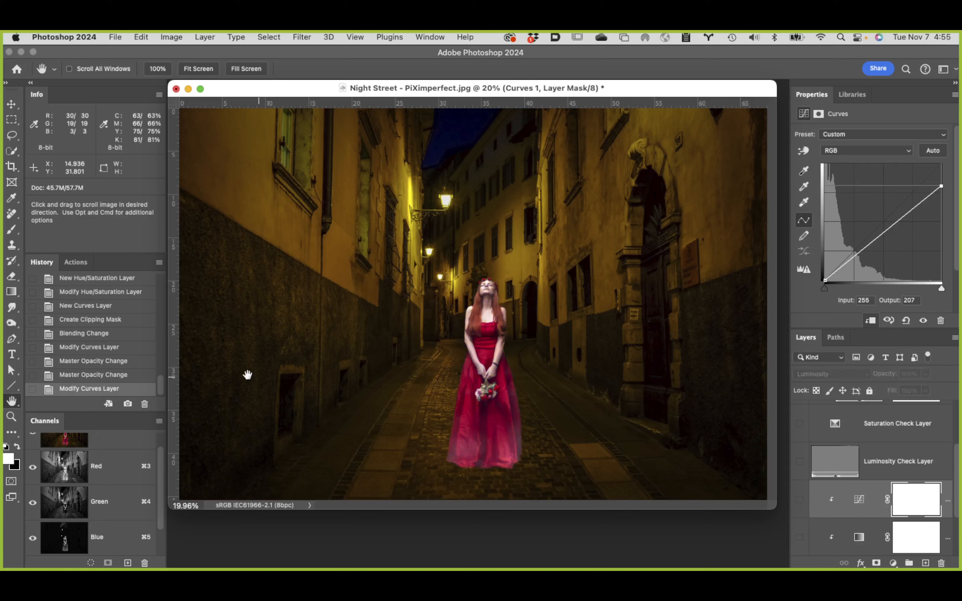
alt+click(127, 403)
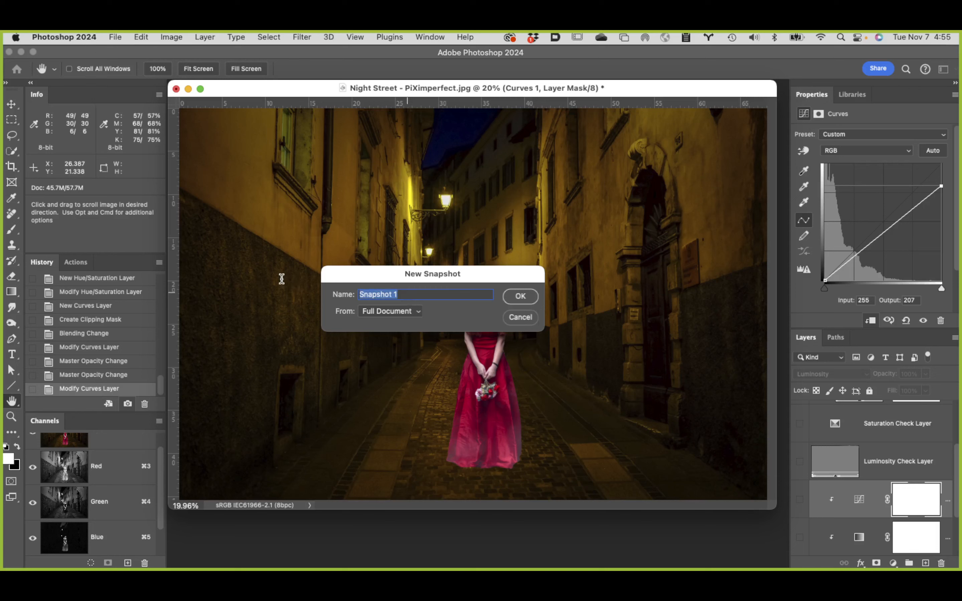
text(wrong)
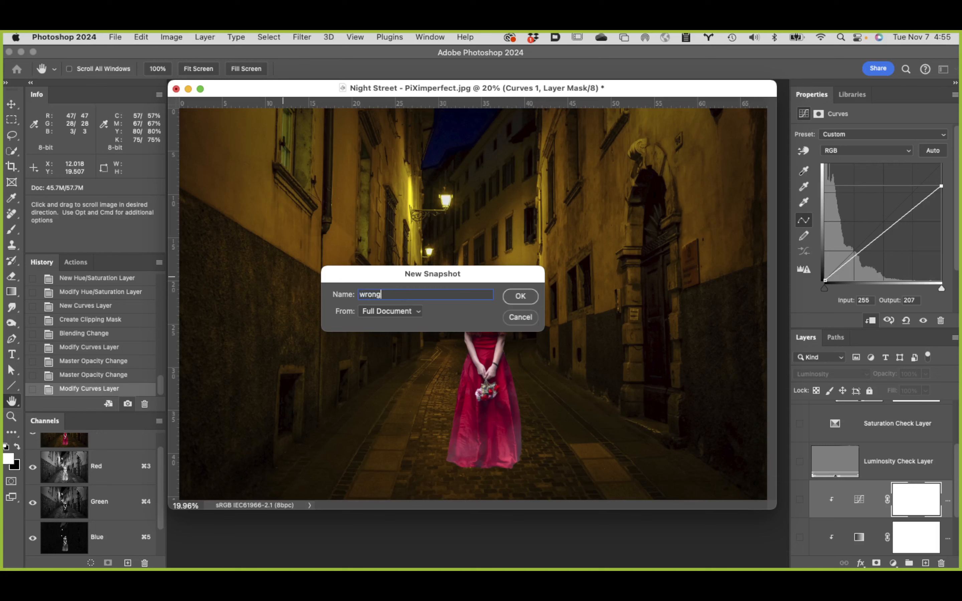
key(Return)
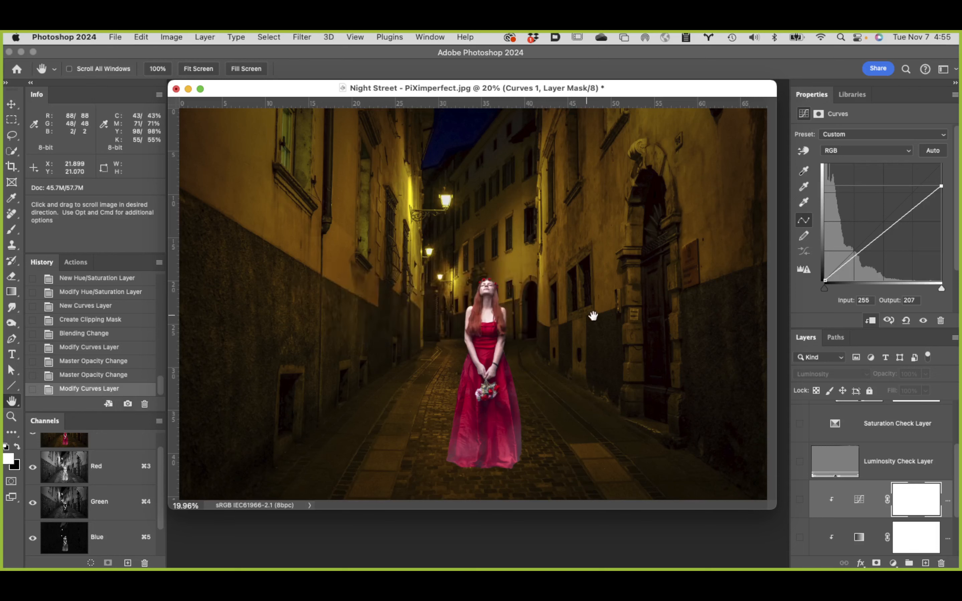
Step: Compare the "ktemp final" and "wrong" snapshots, then restore "ktemp final"
scroll(158, 382, up, 10)
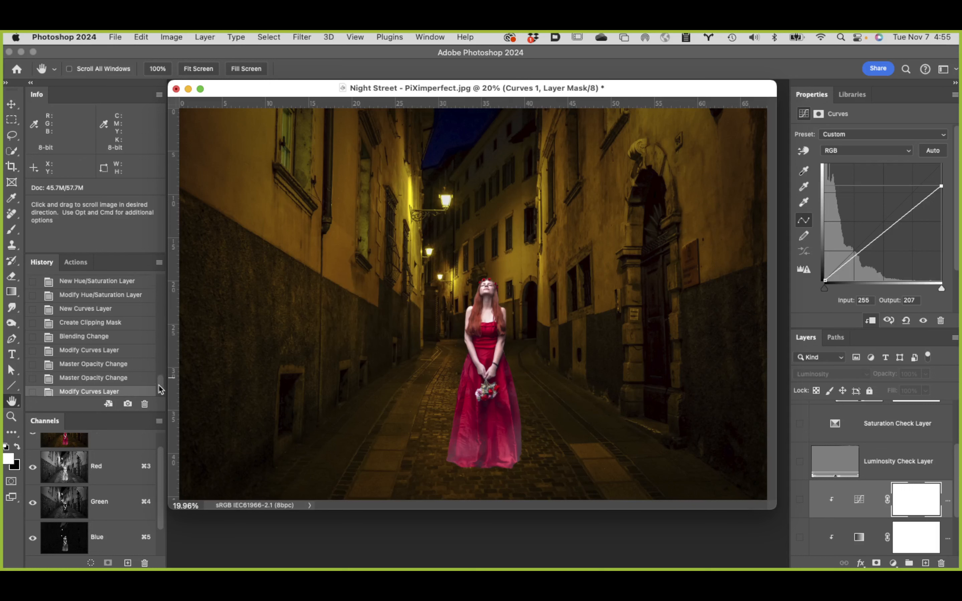
click(121, 300)
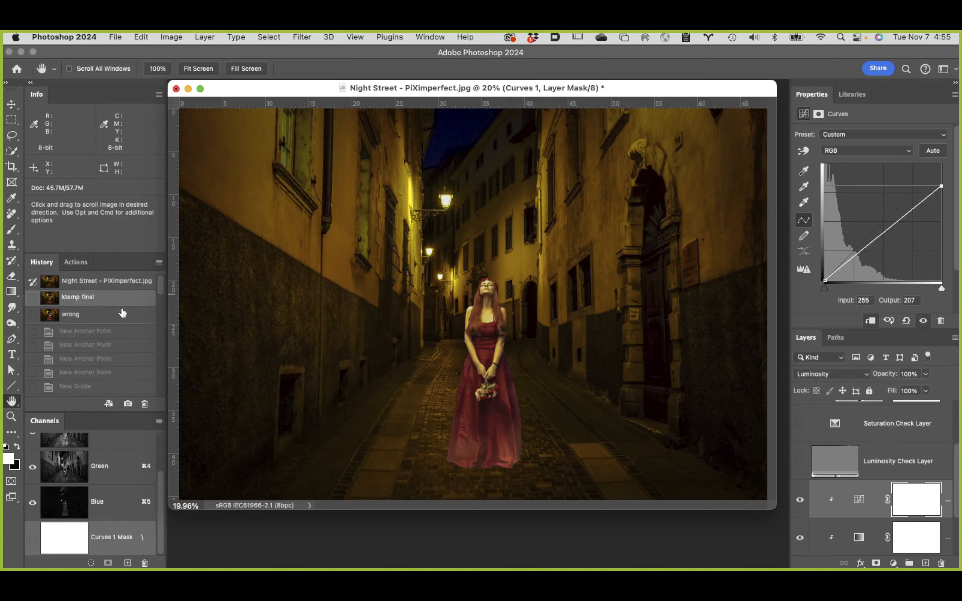
click(122, 315)
click(122, 301)
Step: Add a second Curves layer above Curves 1, clipped and in Luminosity mode, and move its black point to input 65
click(869, 505)
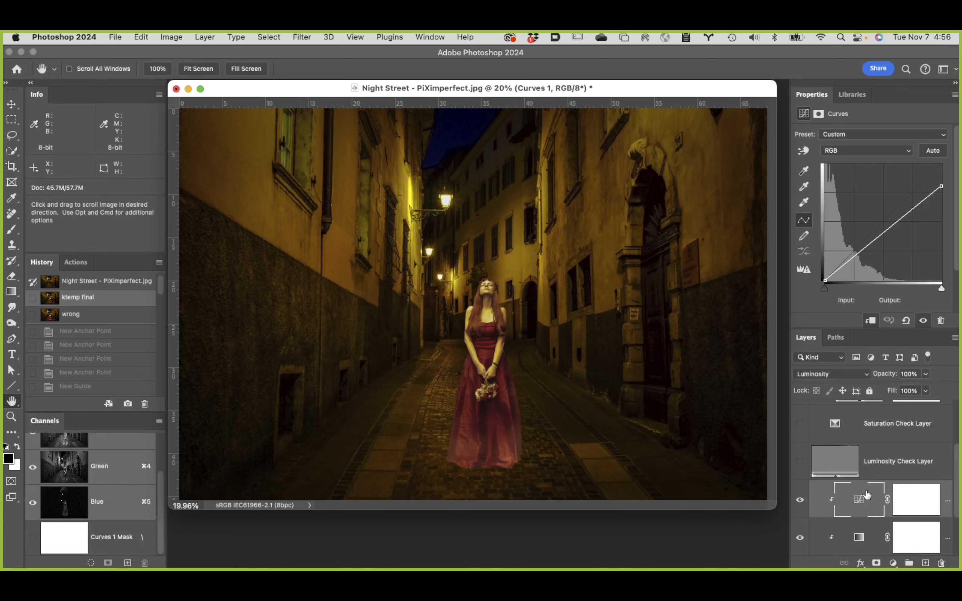
click(892, 563)
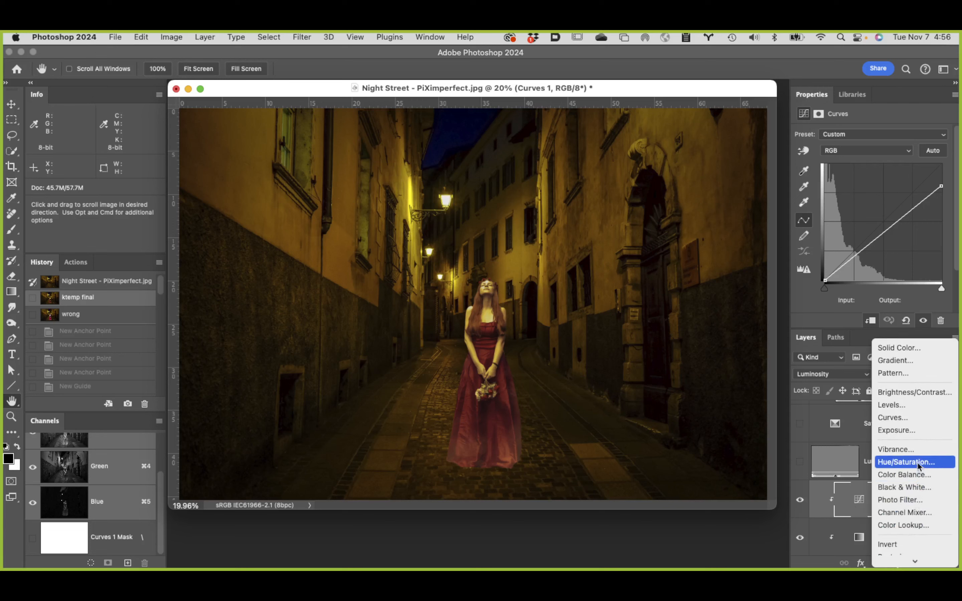
click(922, 417)
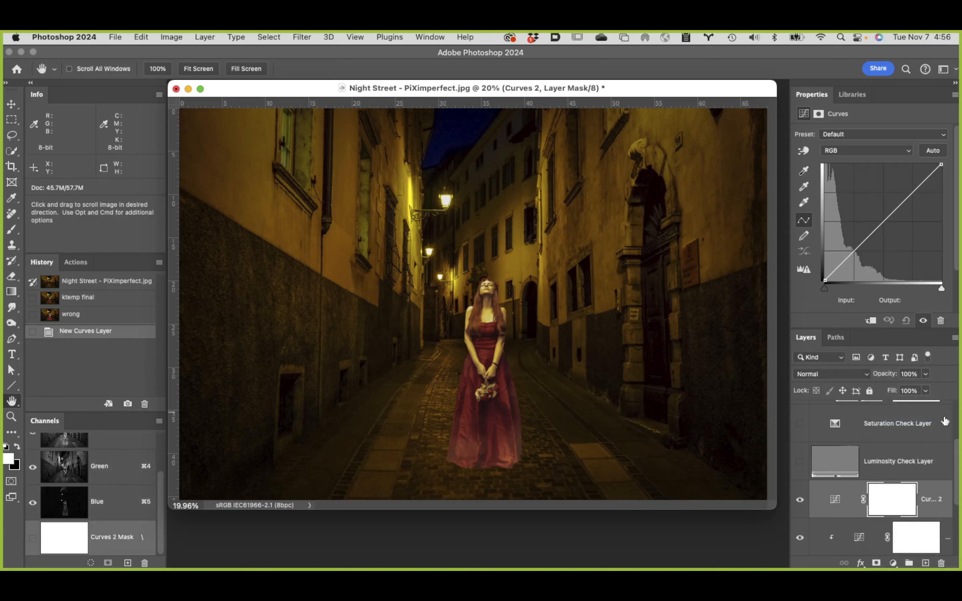
alt+click(855, 516)
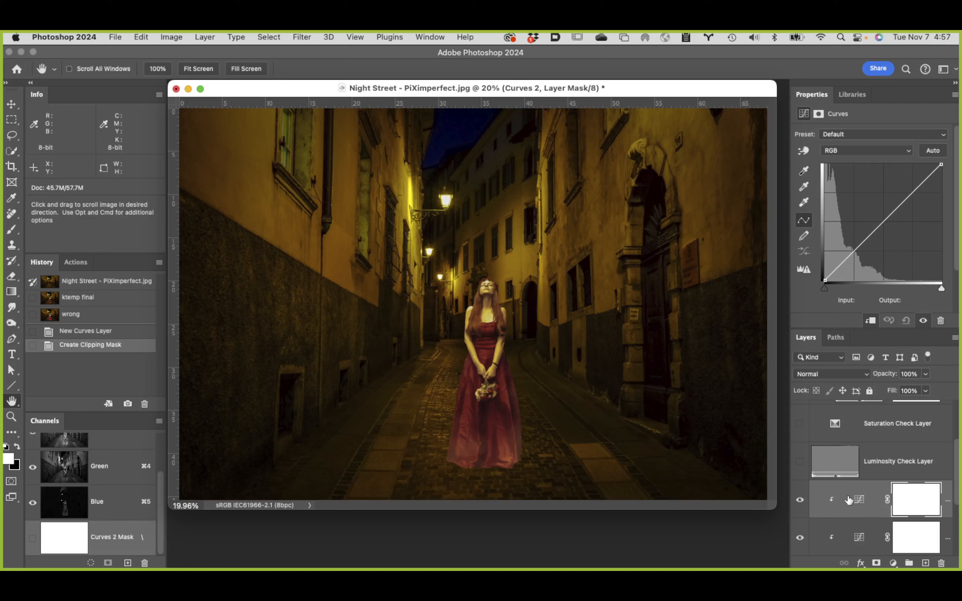
click(853, 374)
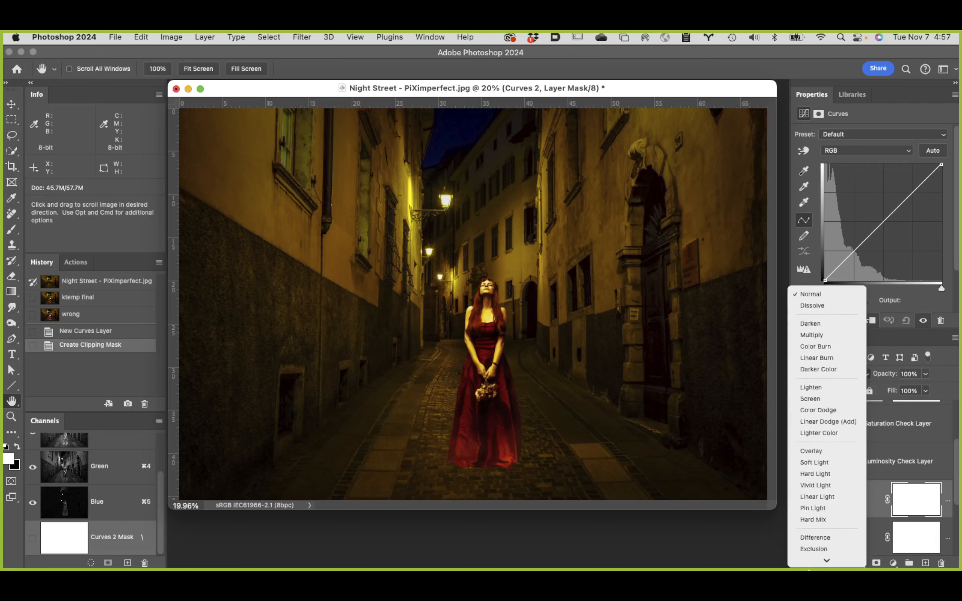
click(828, 560)
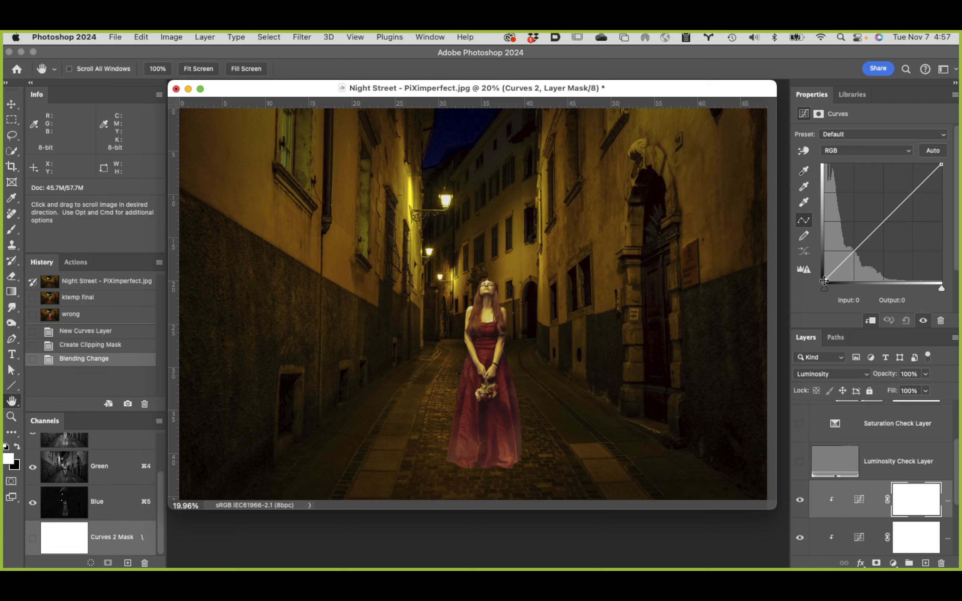
drag(824, 281, 854, 289)
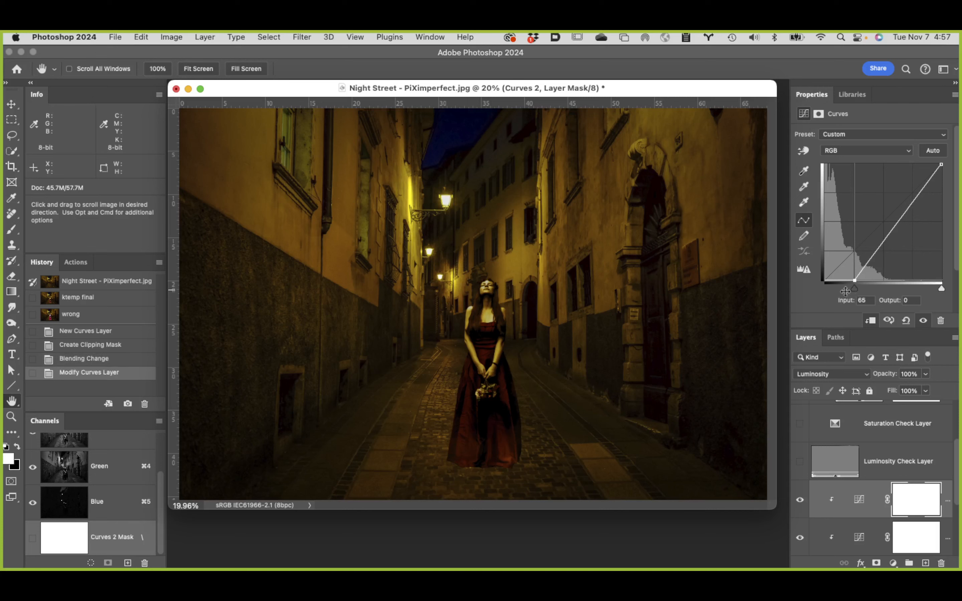
Step: Invert the Curves 2 layer mask to black and set the Brush tool's hardness to 0%
click(920, 502)
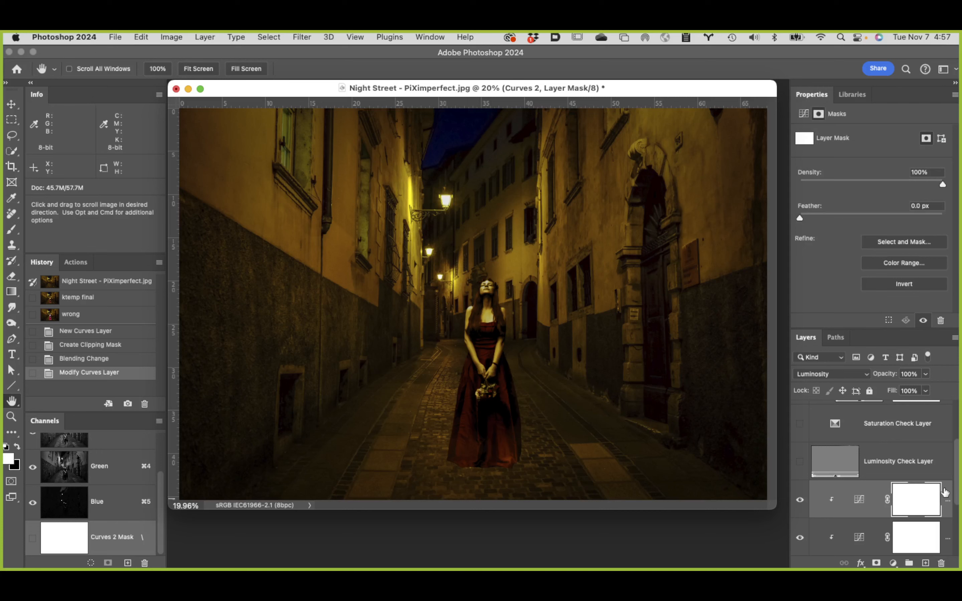
key(super+i)
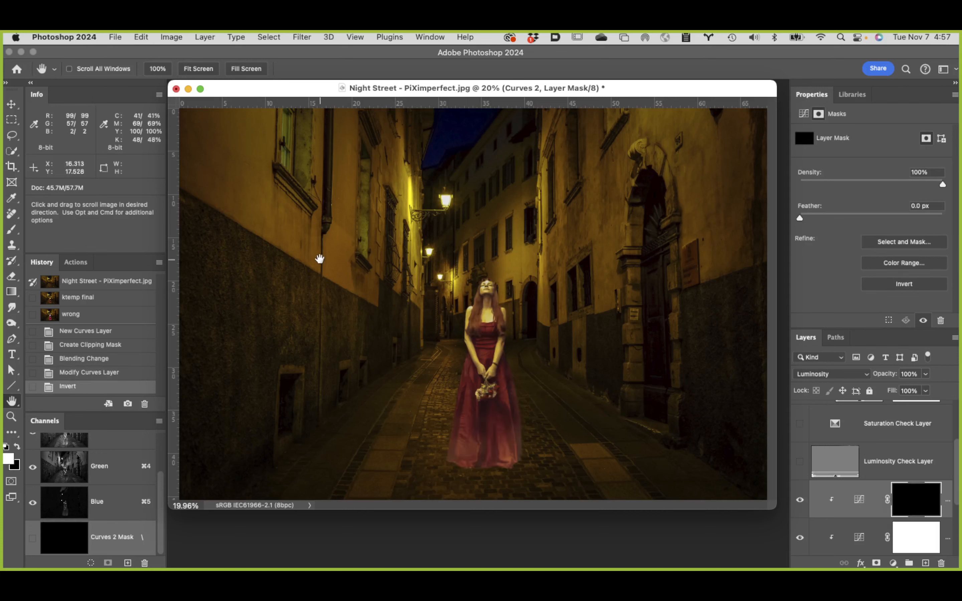
key(b)
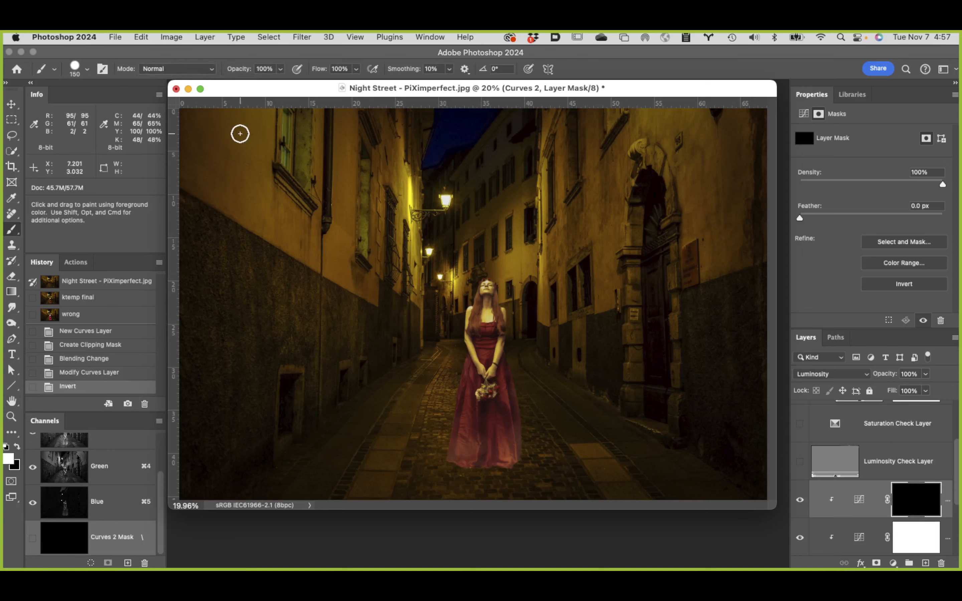
click(88, 70)
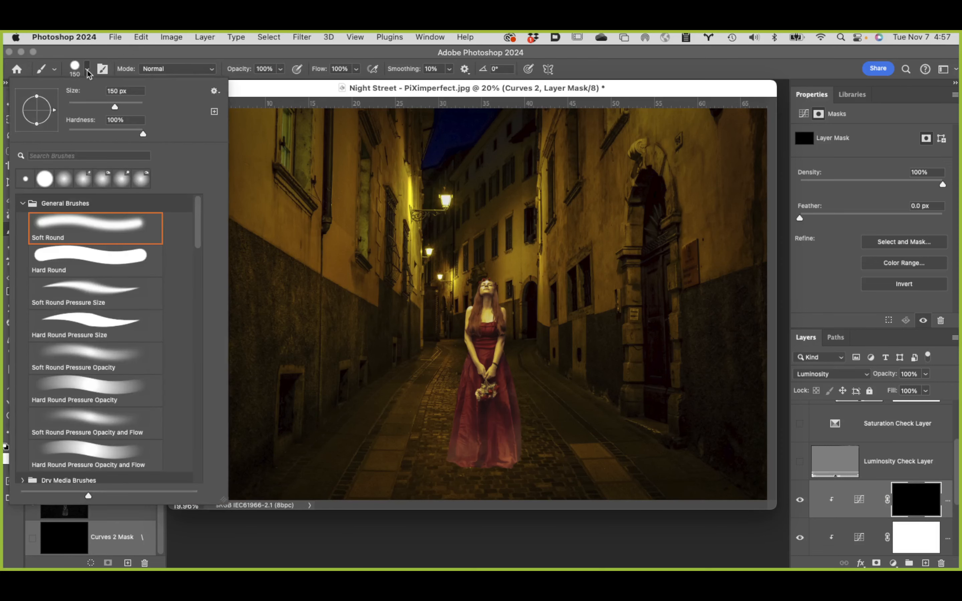
drag(143, 136, 68, 136)
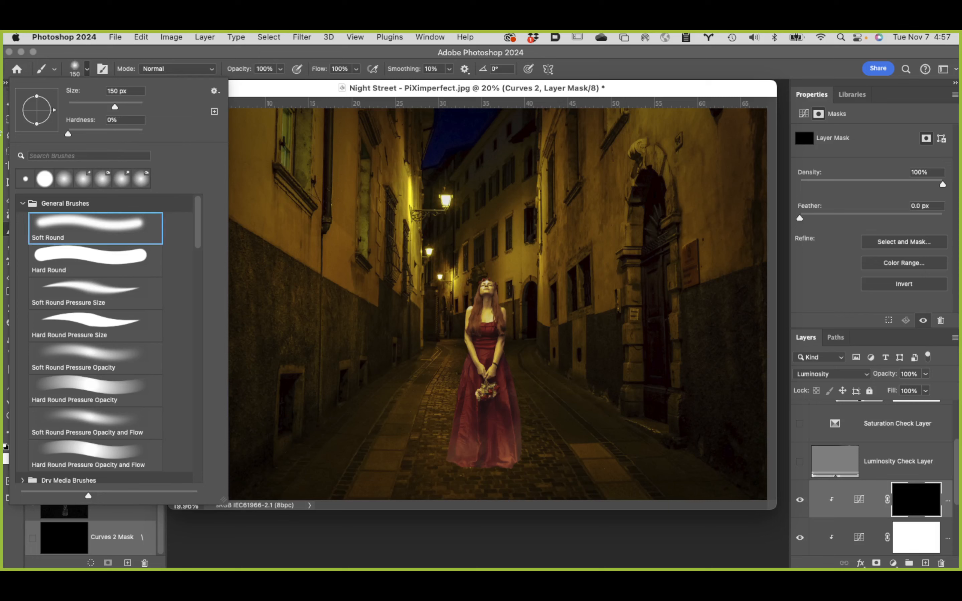
click(307, 53)
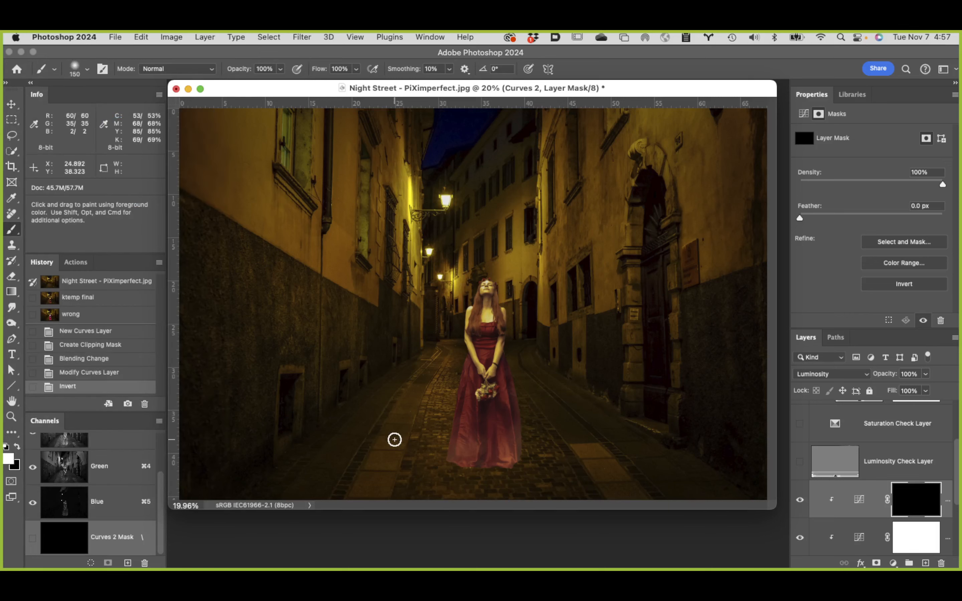
Step: Enlarge the soft white brush to 2900 px for painting shadow over the lower part of the woman's dress
key(bracketright)
key(bracketright)
key(bracketright)
key(bracketright)
key(bracketright)
key(bracketright)
key(bracketright)
key(bracketright)
key(bracketright)
key(bracketright)
key(bracketright)
key(bracketright)
key(bracketright)
key(bracketright)
key(bracketright)
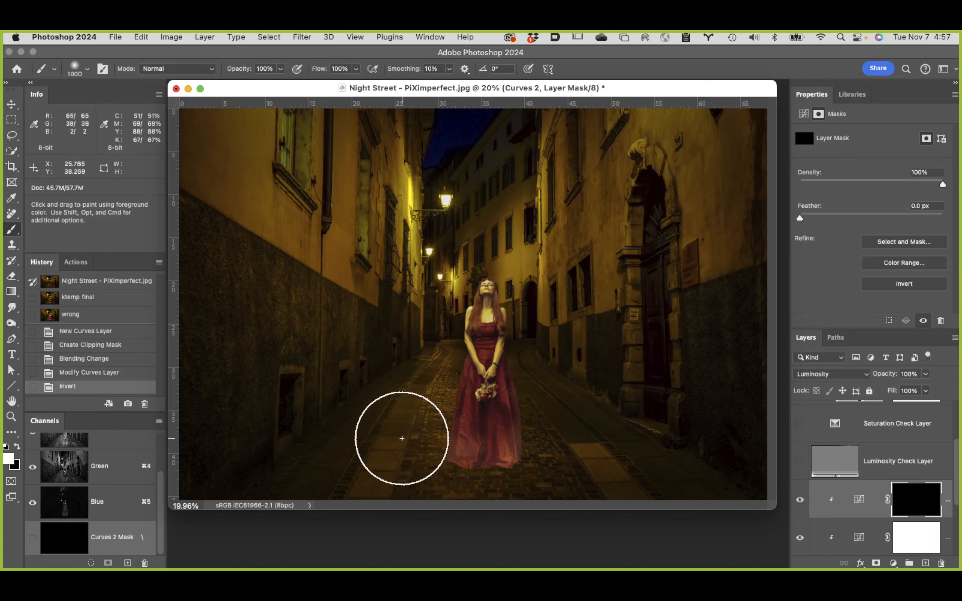
key(bracketright)
key(bracketright)
key(bracketright)
key(bracketright)
key(bracketright)
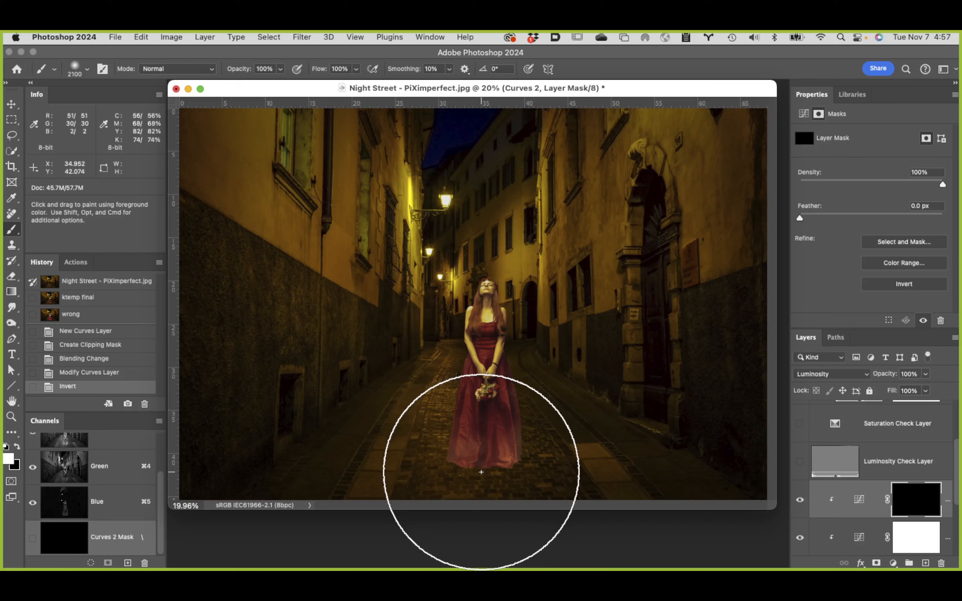
key(bracketright)
key(bracketright)
key(bracketright)
key(bracketright)
key(bracketright)
key(bracketright)
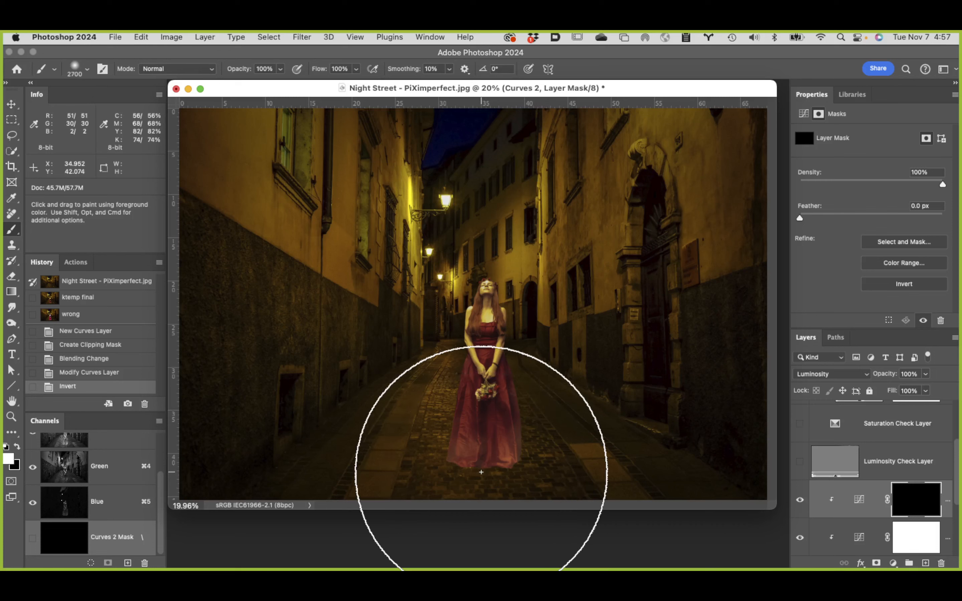
key(bracketright)
key(bracketright)
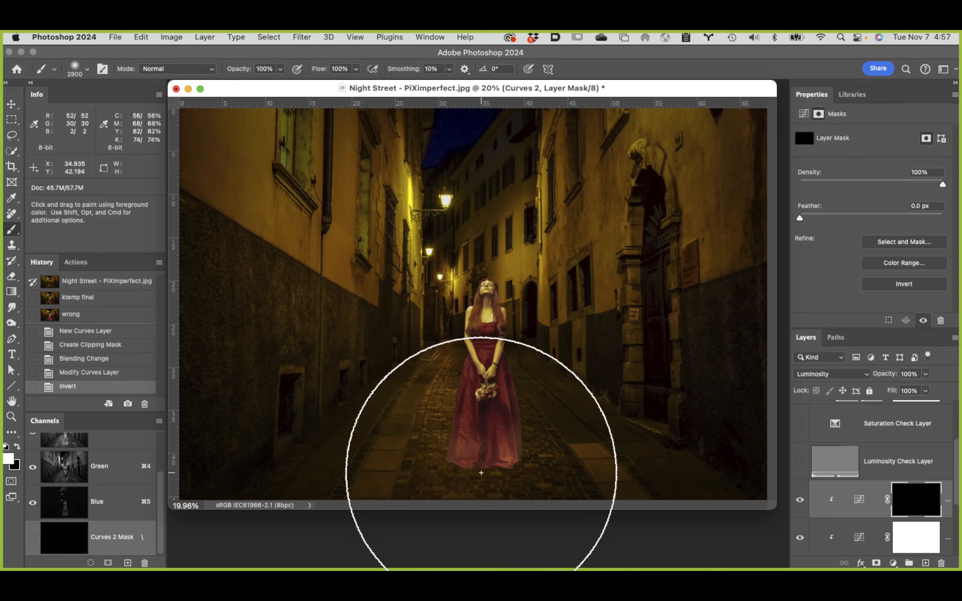
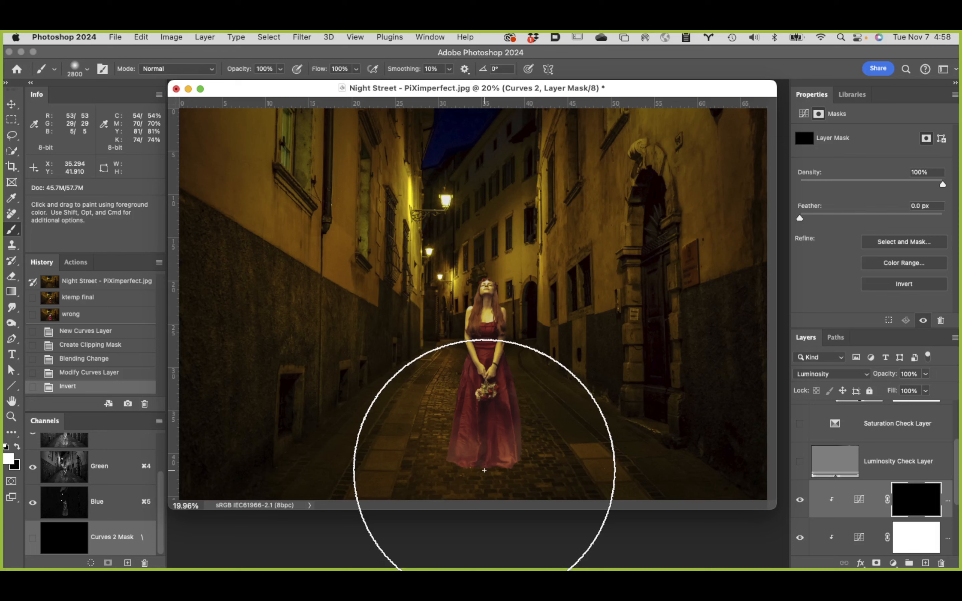
Step: Darken the hem of the dress with one 2800 px soft white dab on the Curves 2 mask and compare without the layer
click(484, 470)
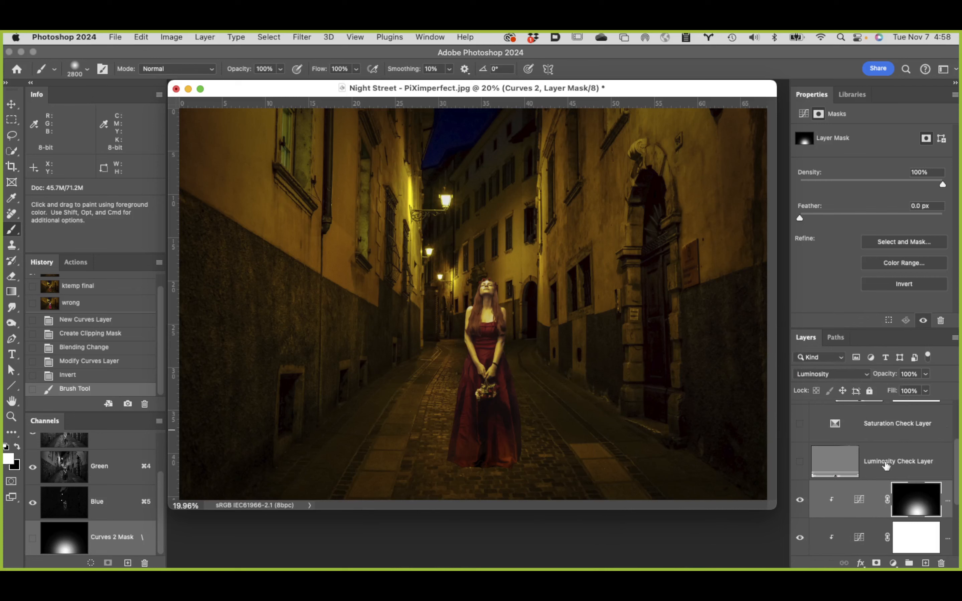
click(799, 502)
click(799, 501)
Step: Duplicate the Curves 2 layer, clip the copy to the layers below, and fill its mask with black
key(super+j)
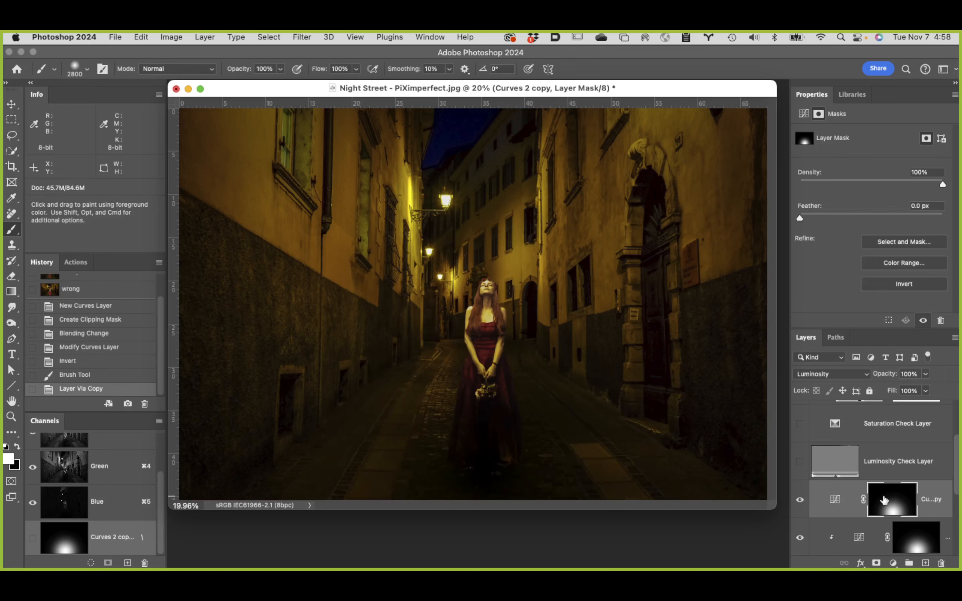
alt+click(855, 517)
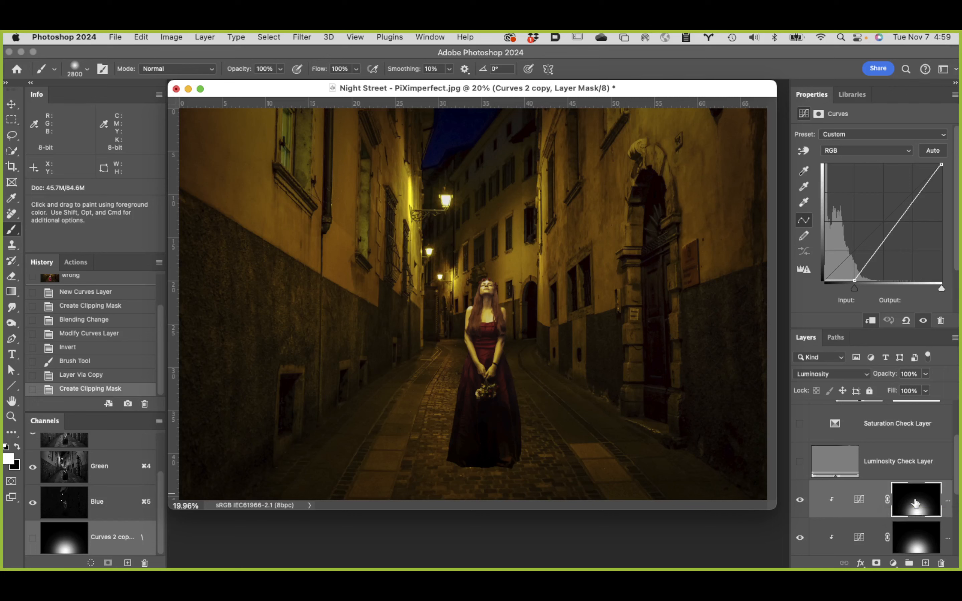
key(super+BackSpace)
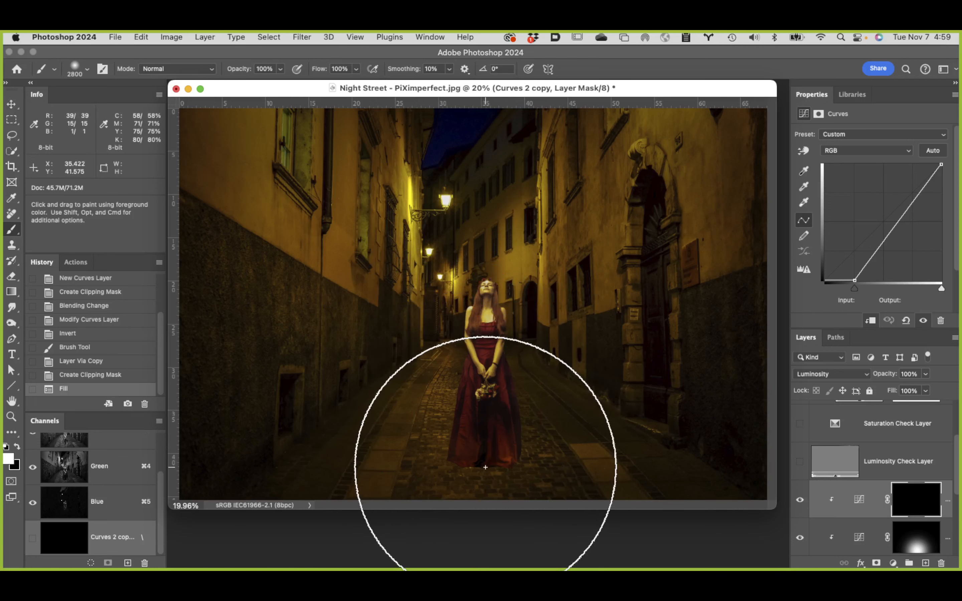
Step: Deepen the shadow at the dress hem with one 1300 px soft white dab on the Curves 2 copy mask
key(bracketleft)
key(bracketleft)
key(bracketleft)
key(bracketleft)
key(bracketleft)
key(bracketleft)
key(bracketleft)
key(bracketleft)
key(bracketleft)
key(bracketleft)
key(bracketleft)
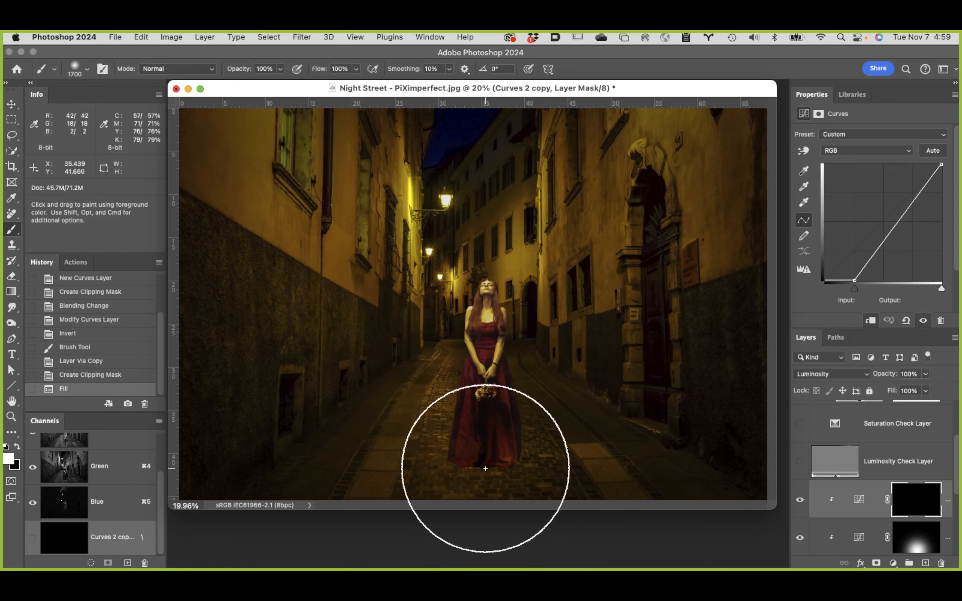
key(bracketleft)
key(bracketleft)
key(bracketleft)
key(bracketleft)
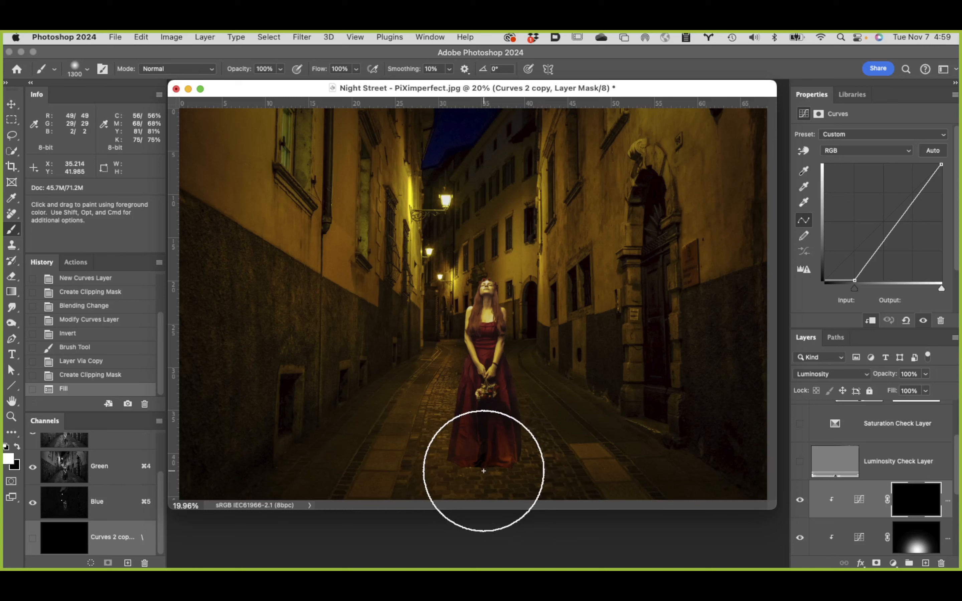
click(484, 470)
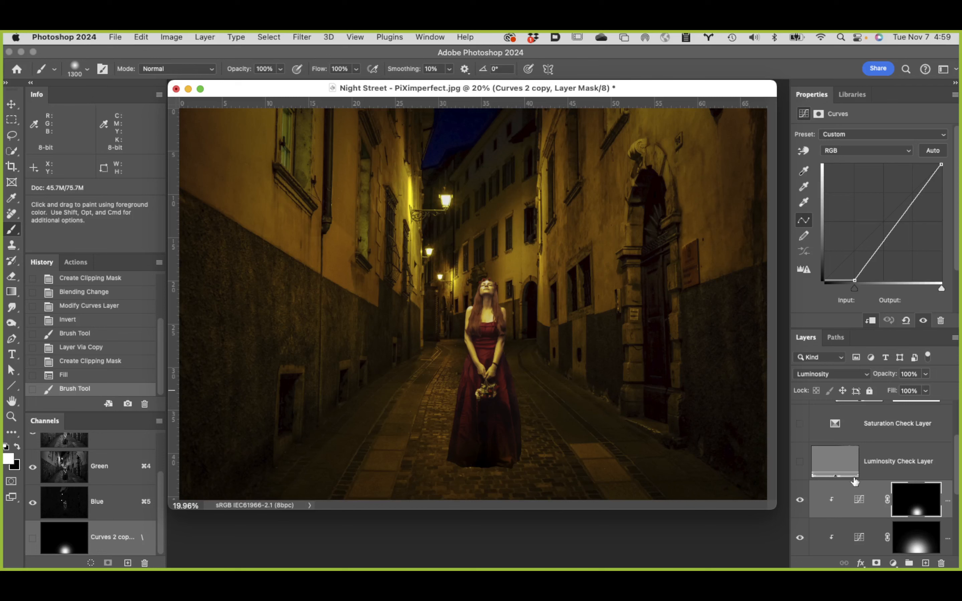
Step: Add a new empty layer directly above the Background and name it "shadow 1"
scroll(855, 481, down, 8)
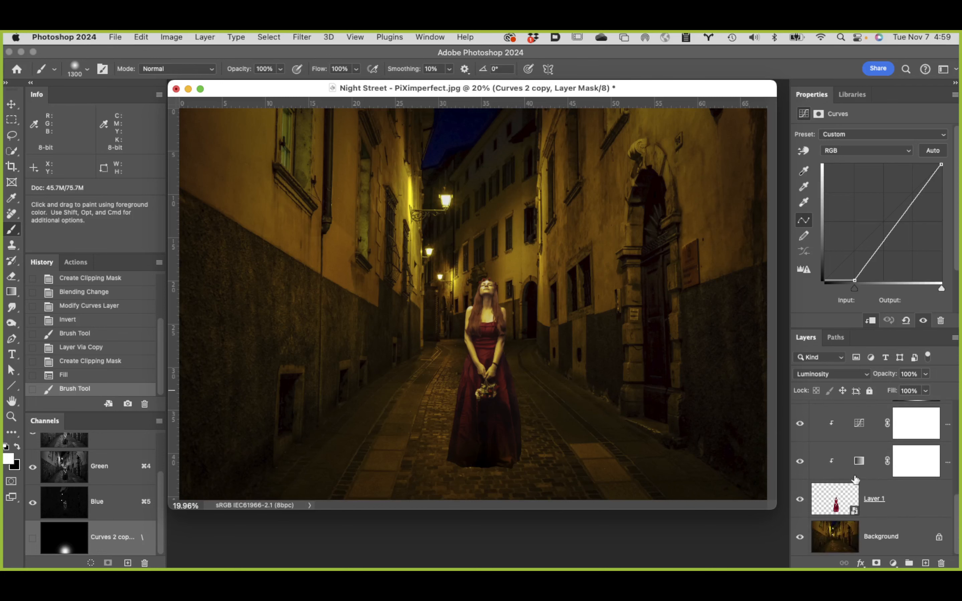
click(915, 528)
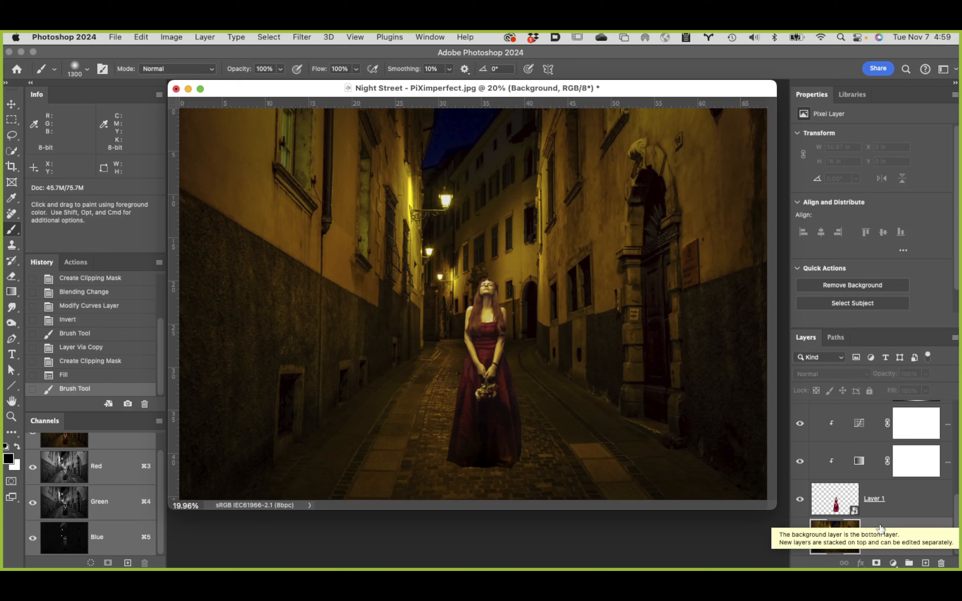
click(929, 563)
scroll(859, 537, down, 2)
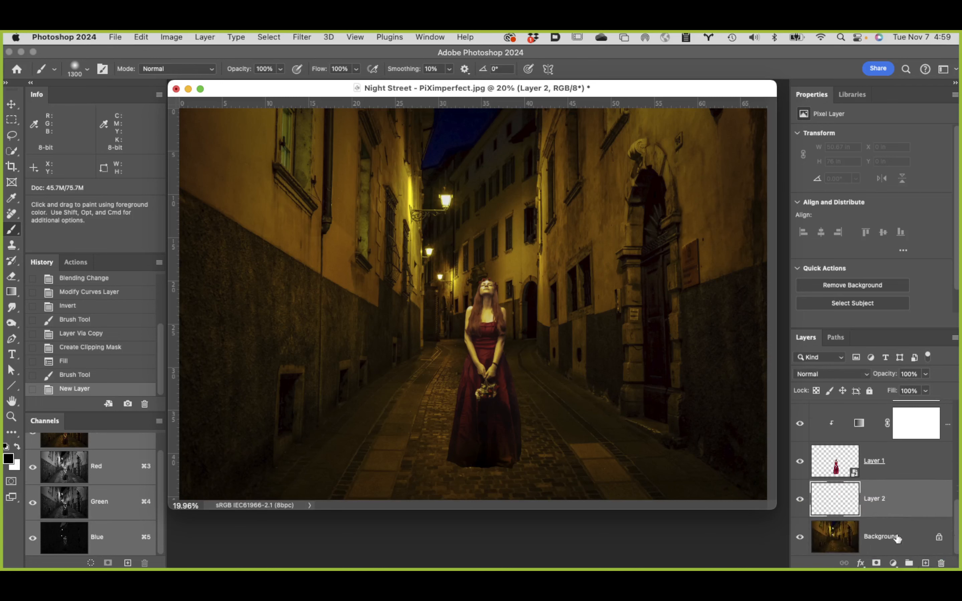
double_click(882, 499)
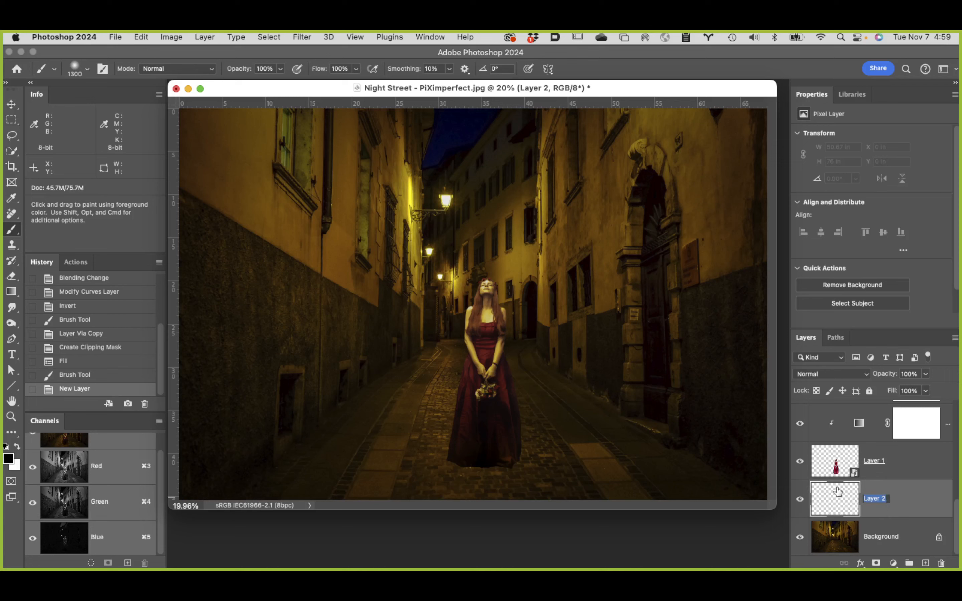
text(shadow 1)
key(Return)
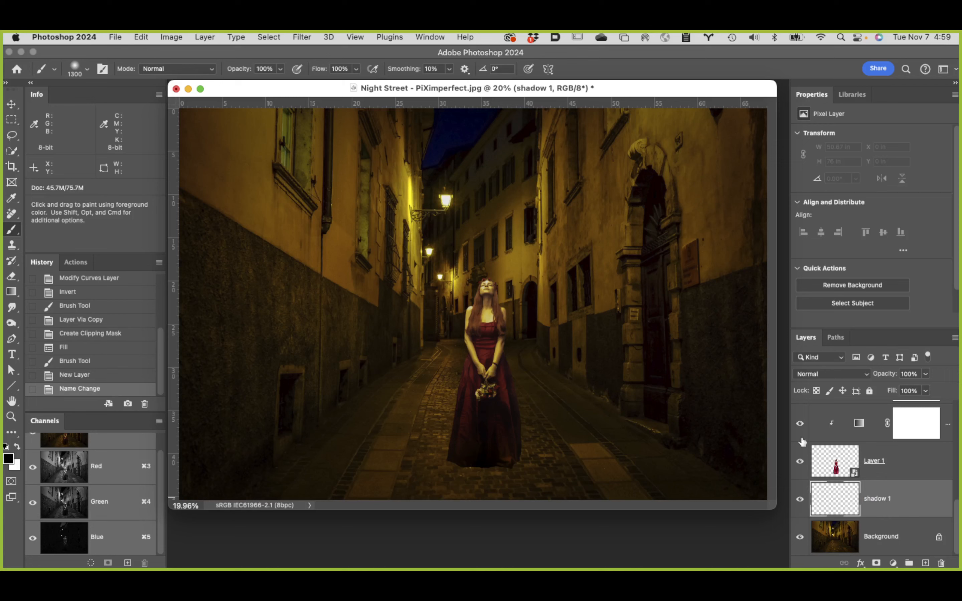
Step: Draw a radial, black-to-transparent classic gradient about 31 in across on the shadow 1 layer, centred over the street scene beside the woman
key(g)
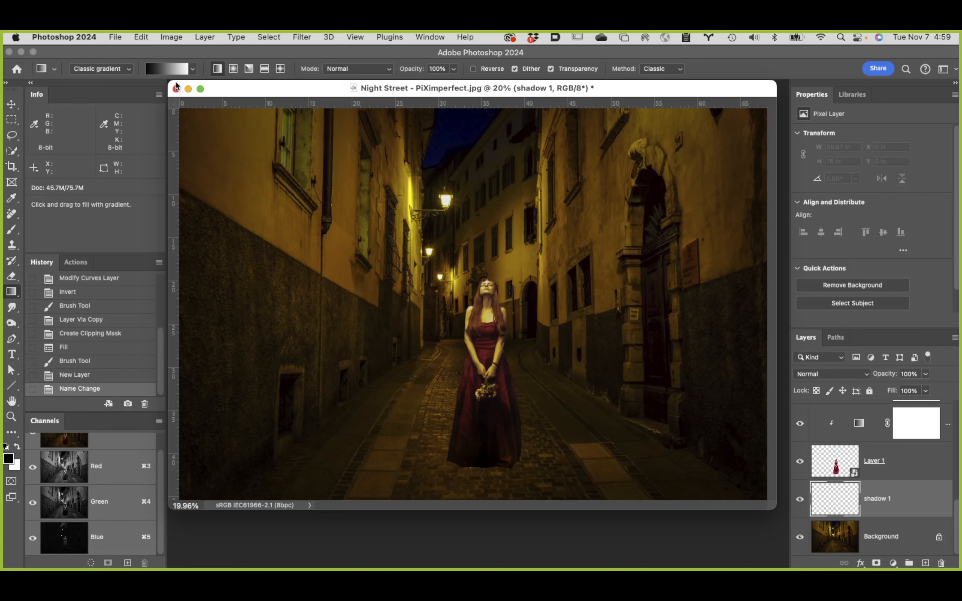
click(129, 71)
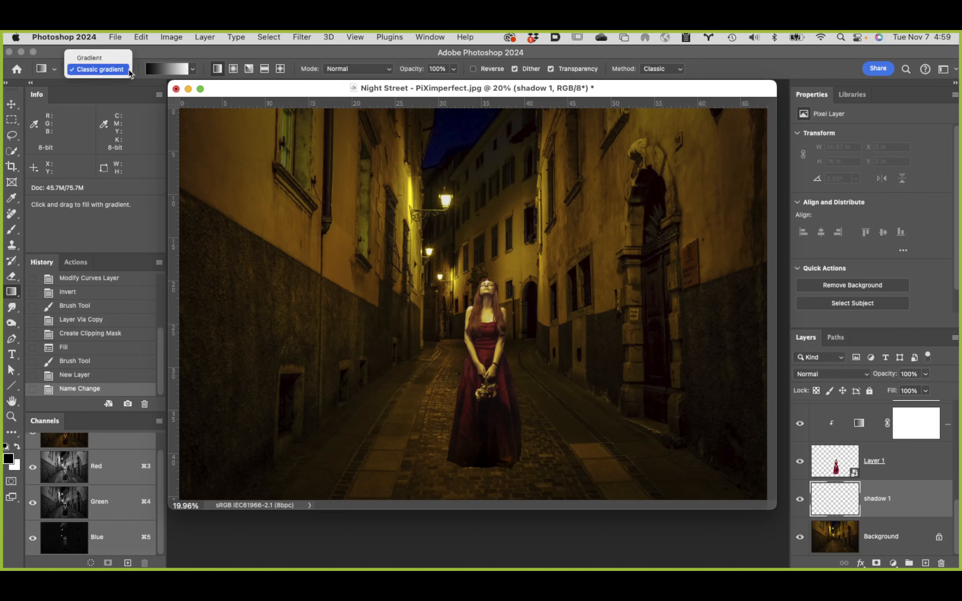
click(127, 70)
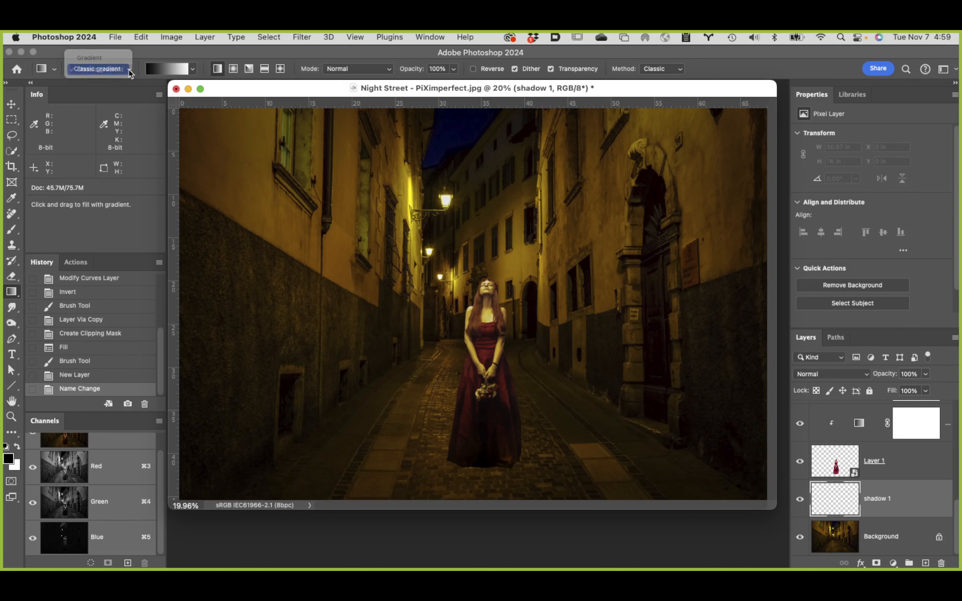
click(173, 70)
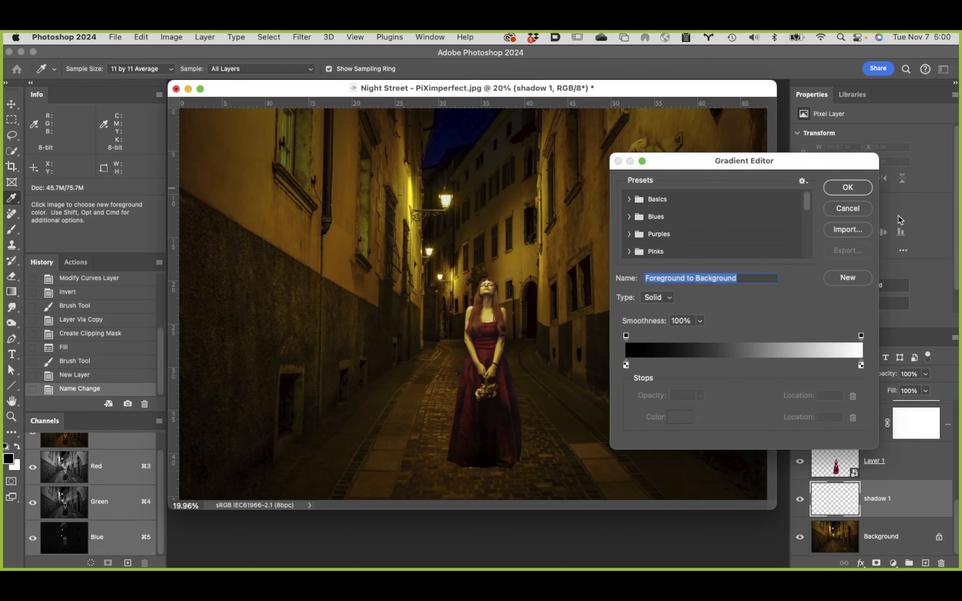
click(849, 209)
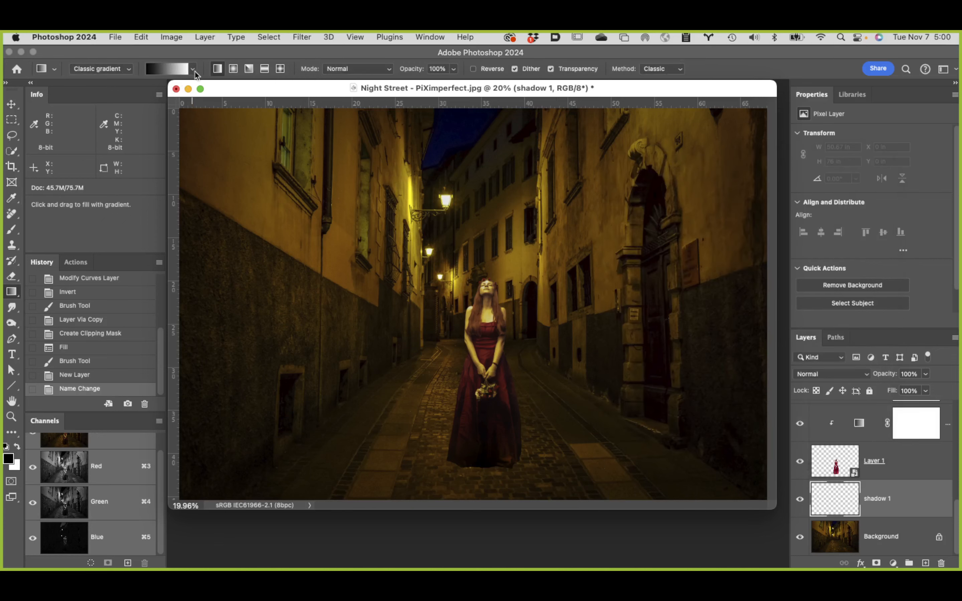
click(195, 70)
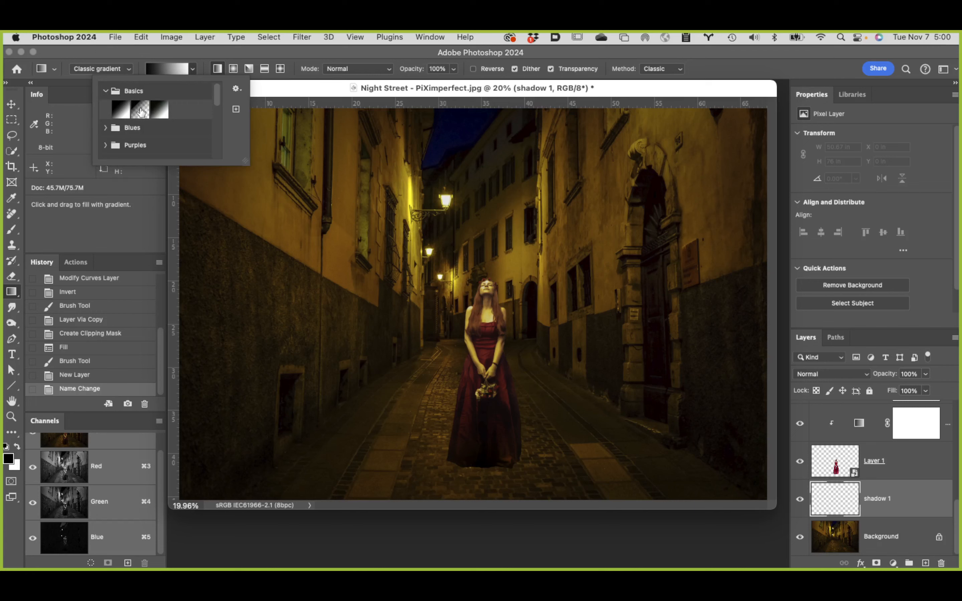
click(140, 112)
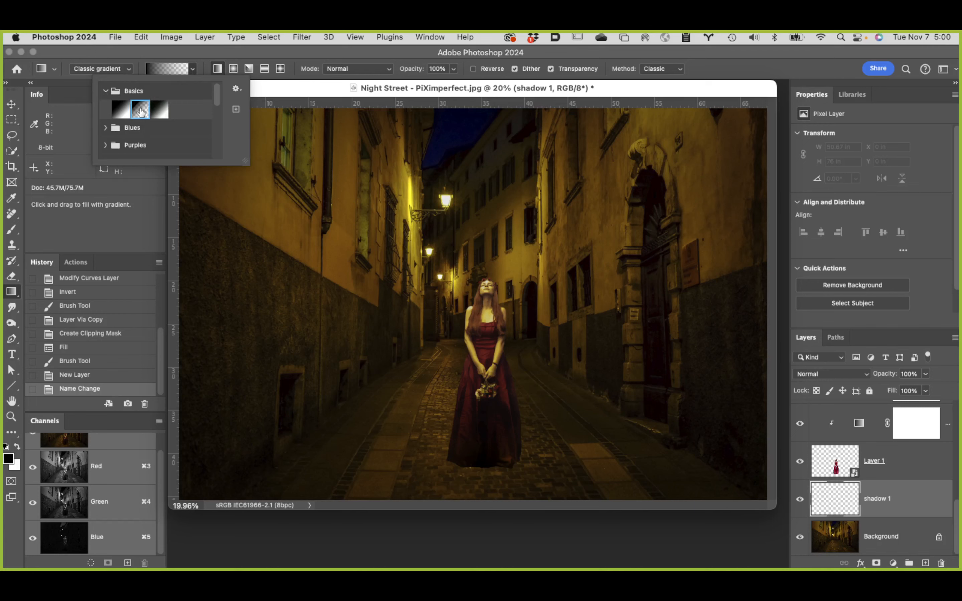
click(214, 54)
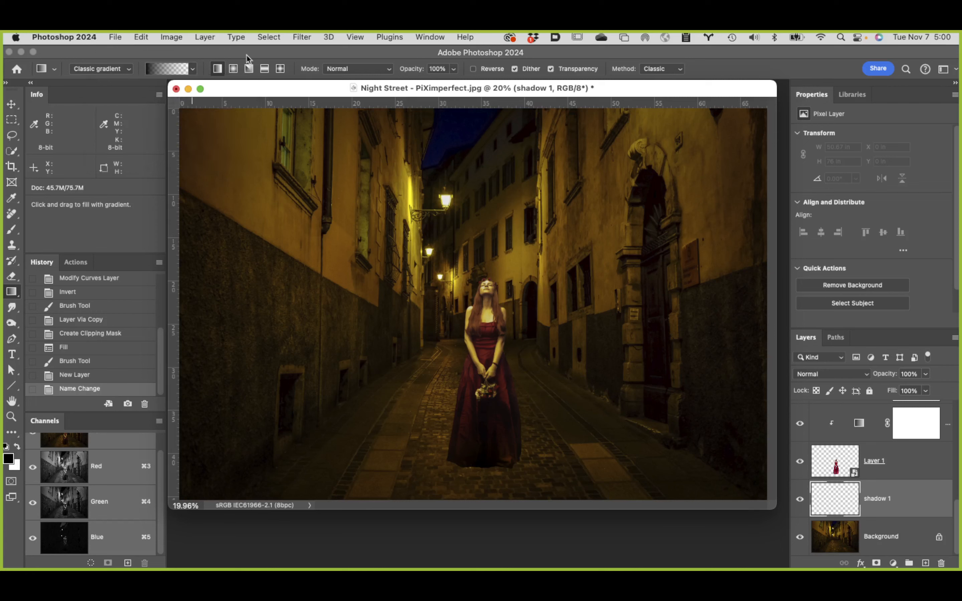
click(234, 70)
drag(381, 296, 394, 432)
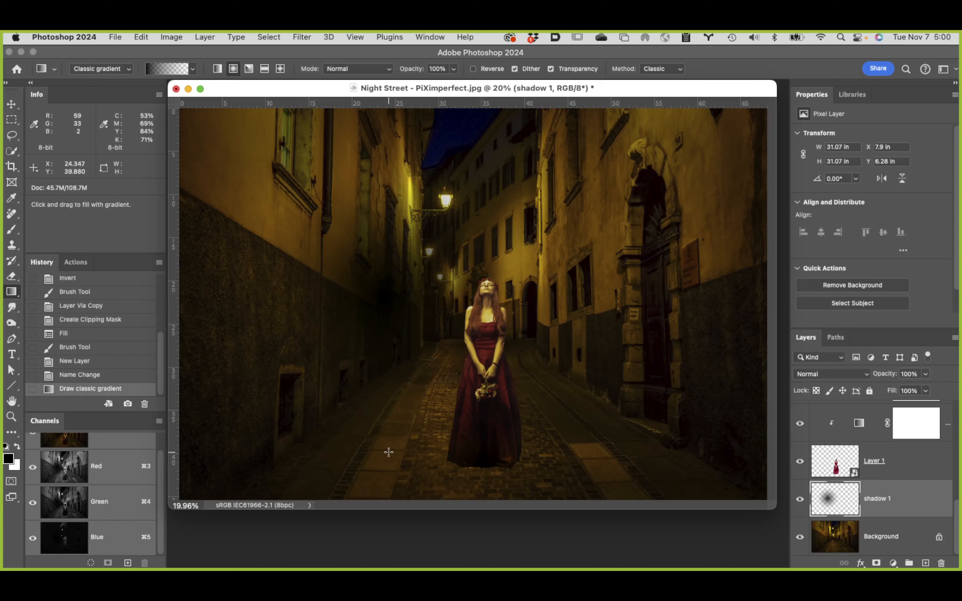
Step: Free-transform the shadow 1 gradient to 14.17% height and 77.51% width, placing it on the ground beneath the dress hem
key(super+t)
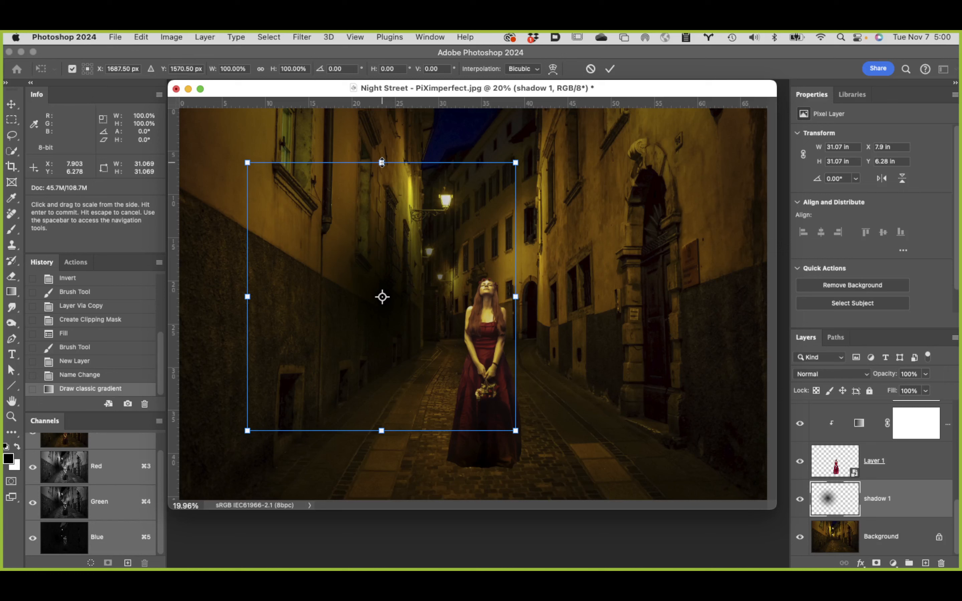
drag(382, 163, 382, 278)
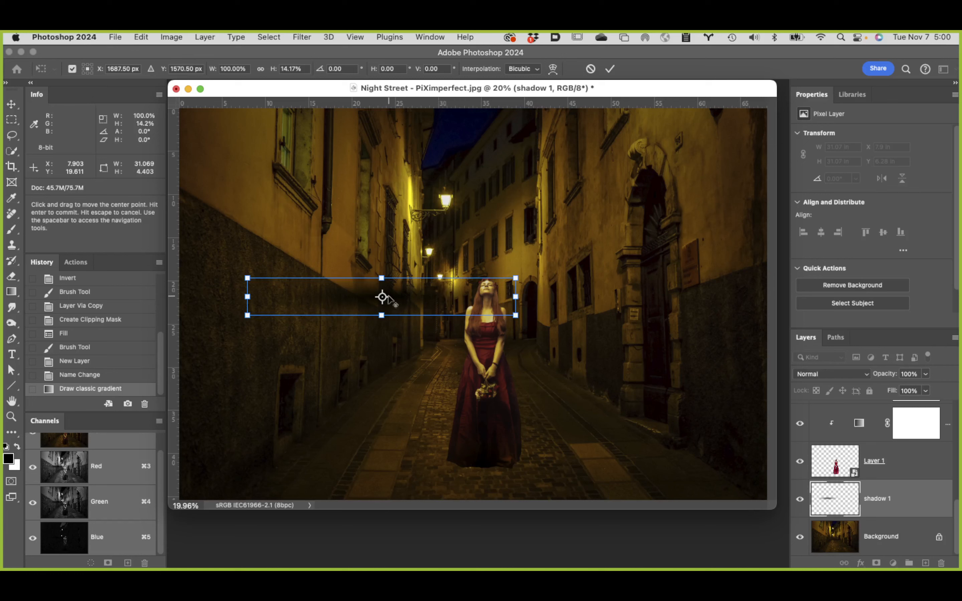
drag(454, 300, 557, 471)
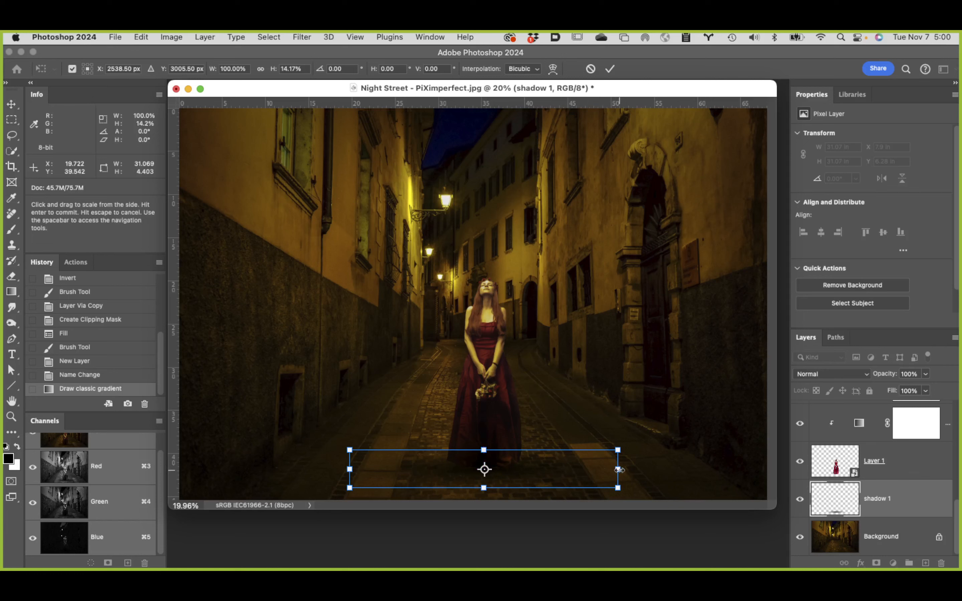
drag(619, 470, 588, 476)
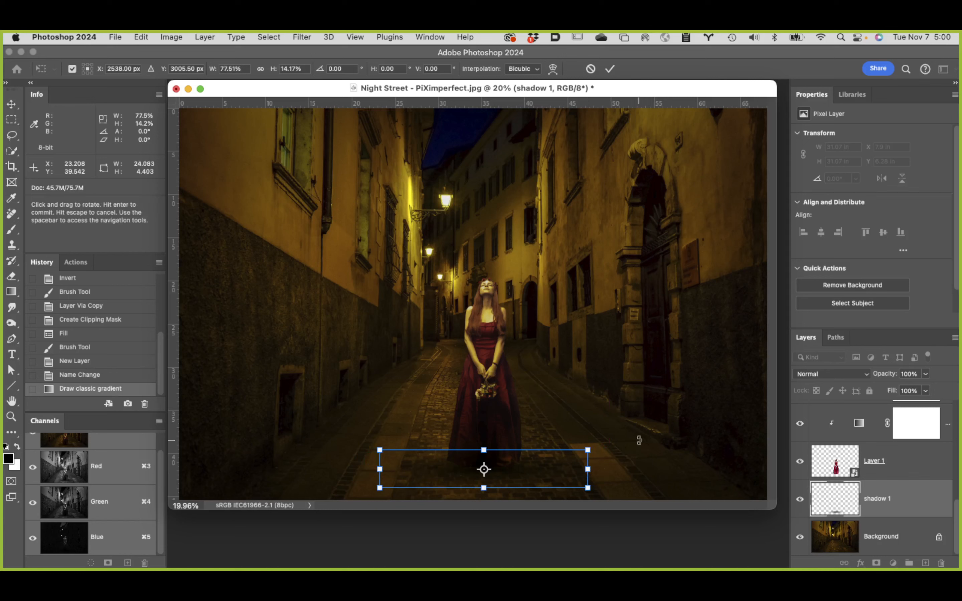
key(Return)
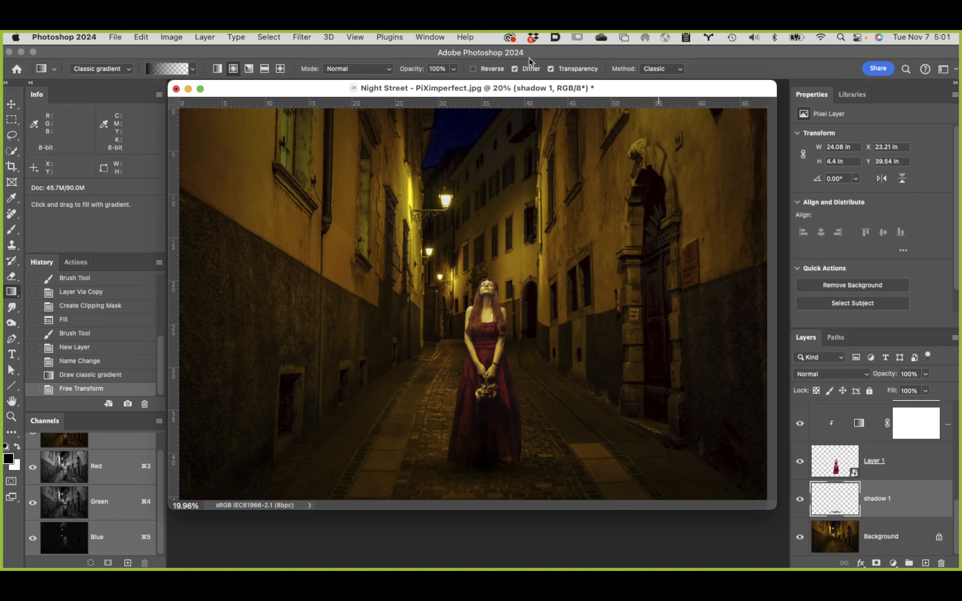
Step: Stop sharing the screen in the Zoom meeting
mouse_move(526, 58)
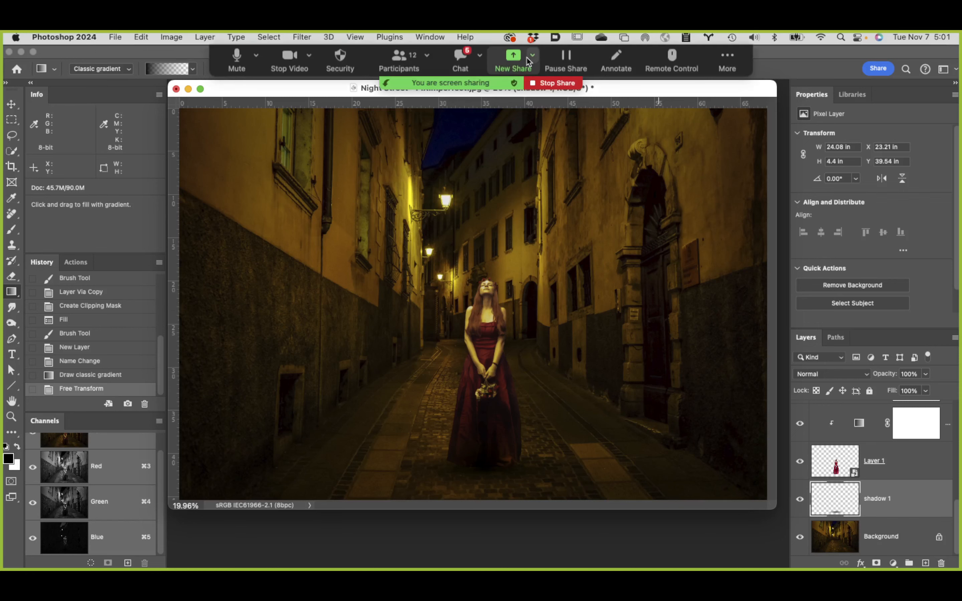
click(558, 83)
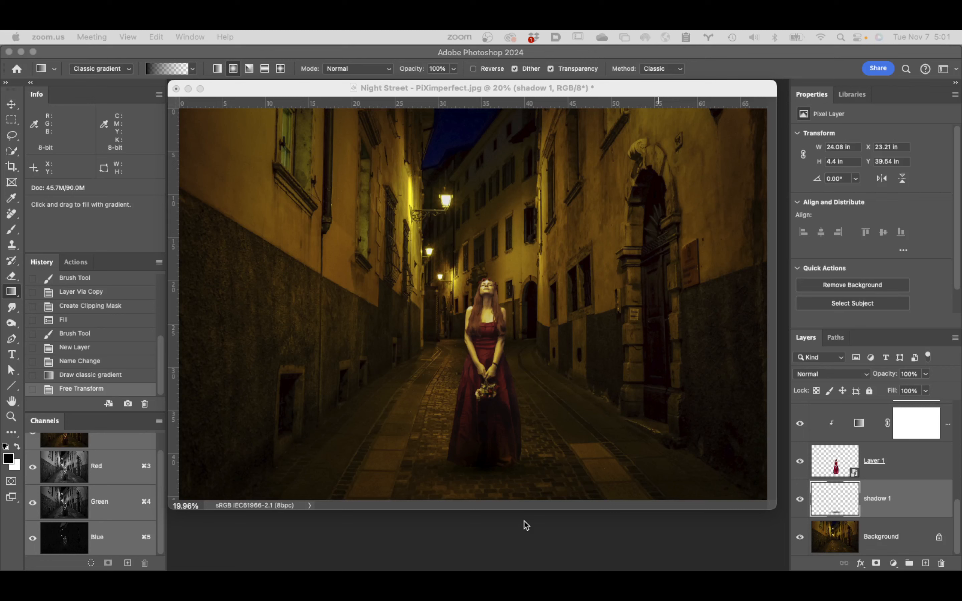
Step: Switch to Finder and select Assignments Class 10.pdf in the Assignment Folder of the Week 10 student files, inside "Class 10 files"
mouse_move(45, 566)
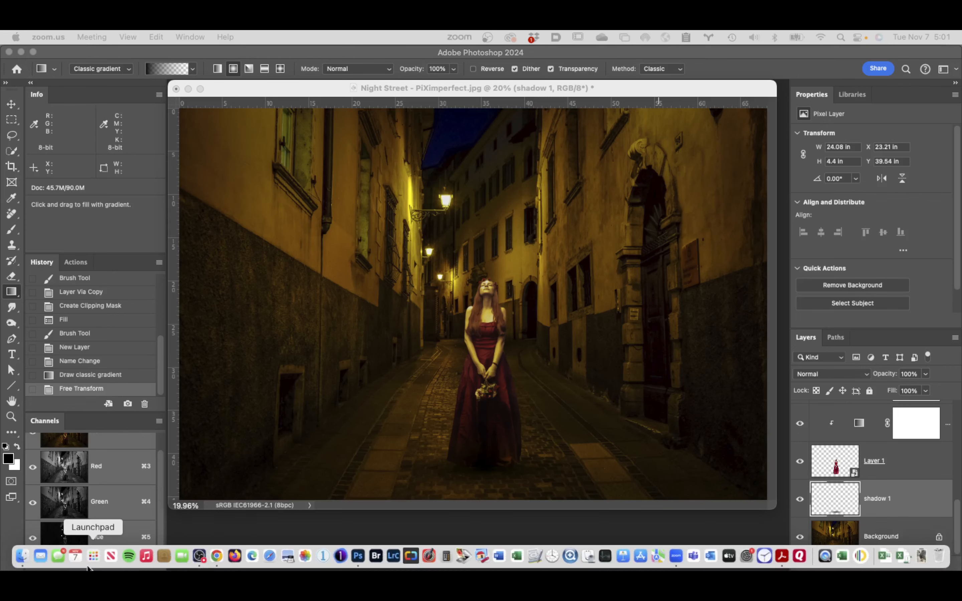
click(23, 557)
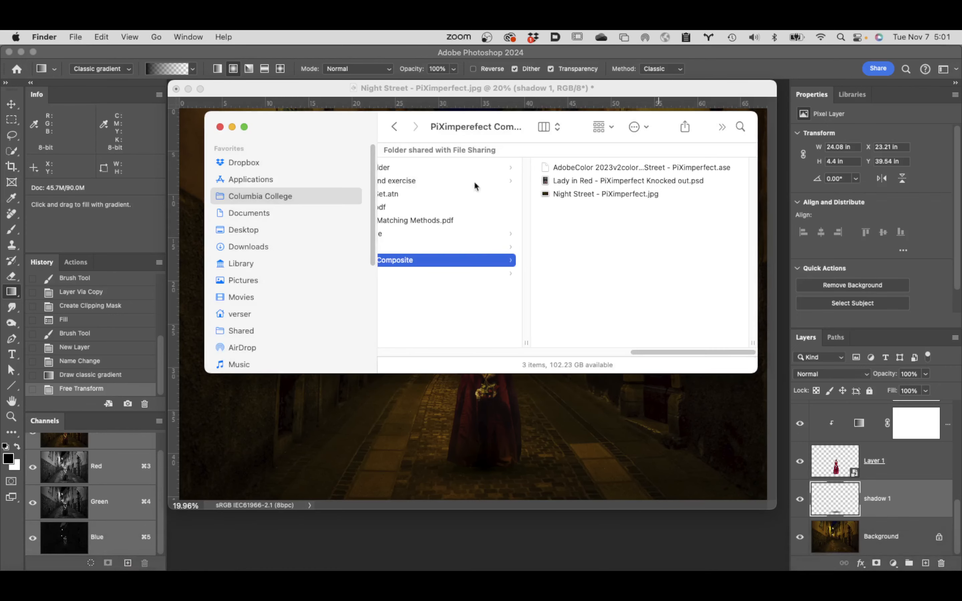
drag(686, 351, 622, 361)
scroll(621, 350, left, 10)
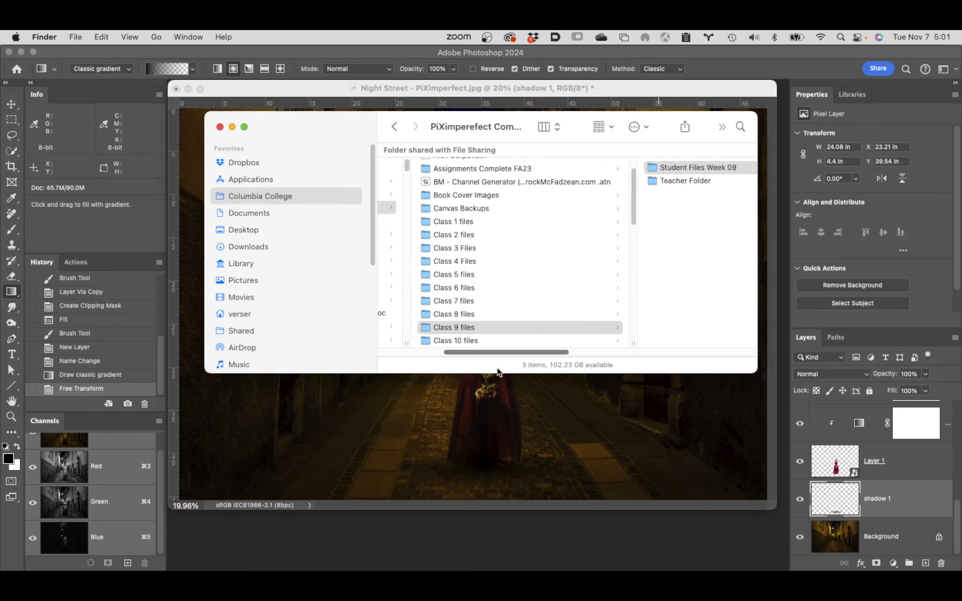
scroll(617, 332, down, 3)
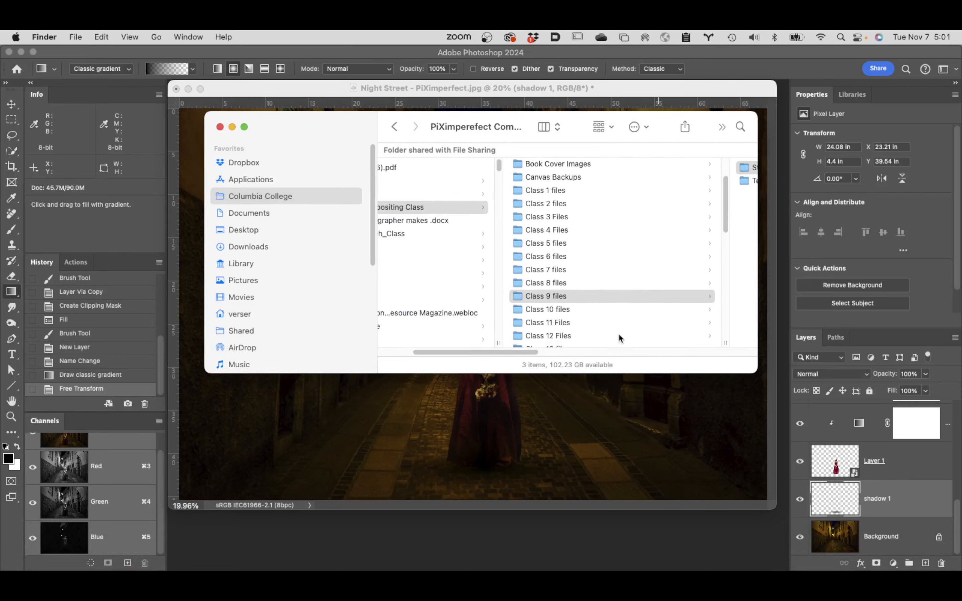
click(566, 287)
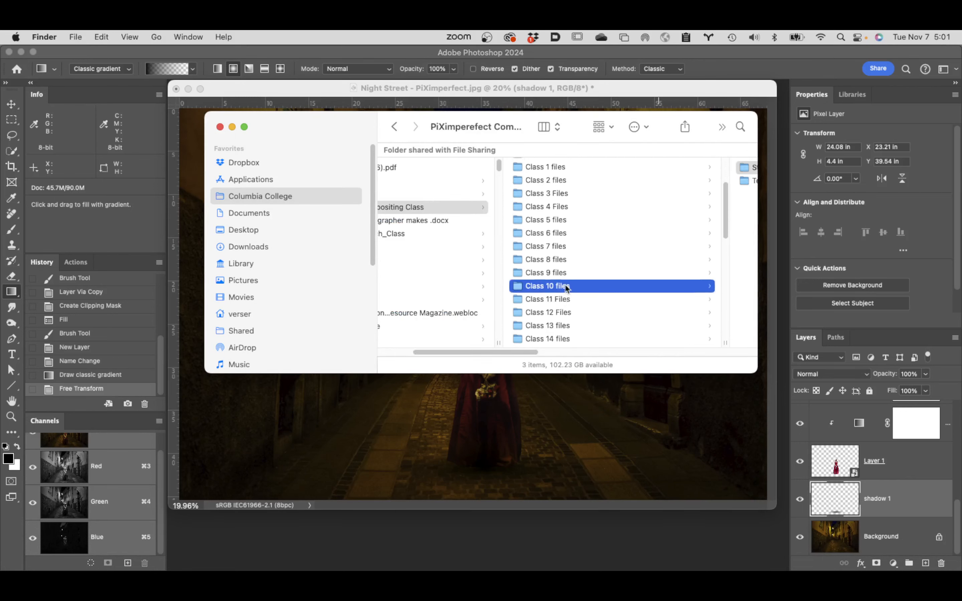
click(607, 166)
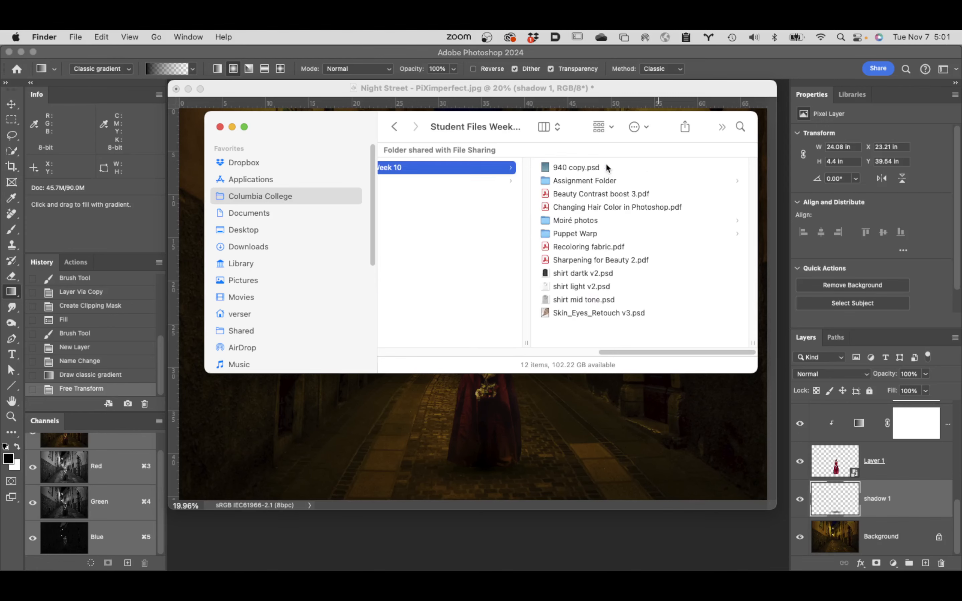
click(572, 180)
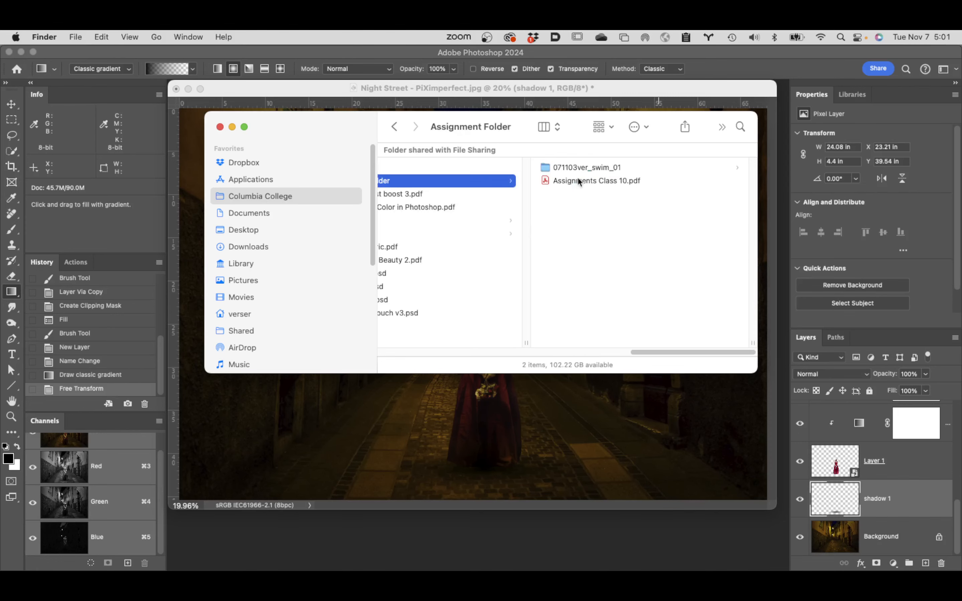
click(599, 181)
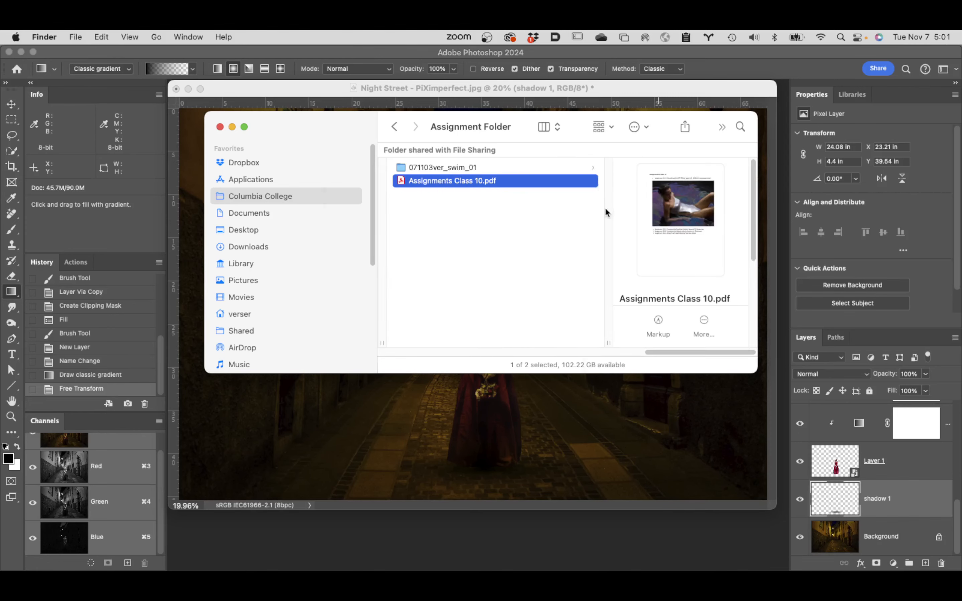
Step: Preview Assignments Class 10.pdf to read the Class 10 assignment list and its swimsuit-smoothing example, and close the preview
key(space)
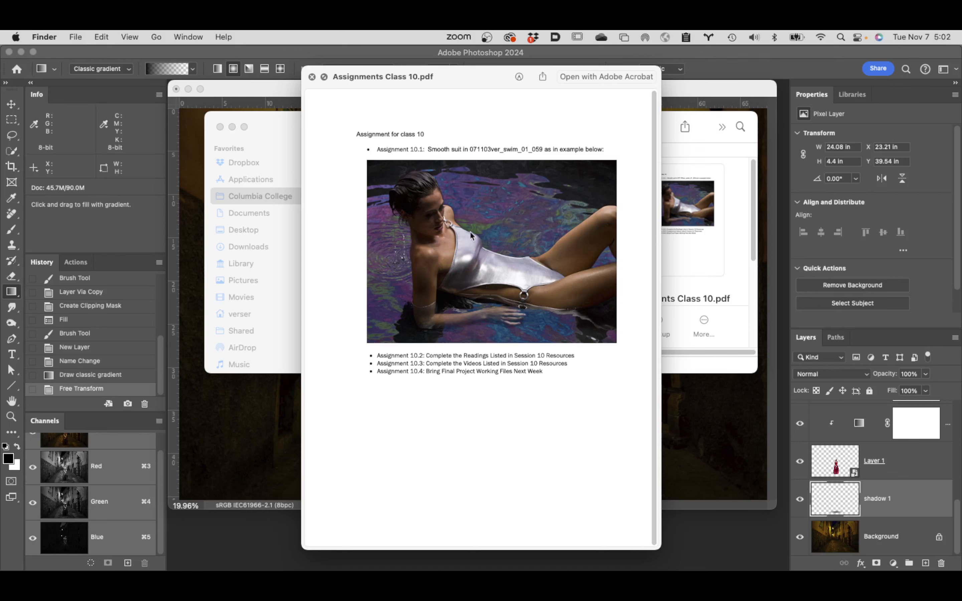
key(space)
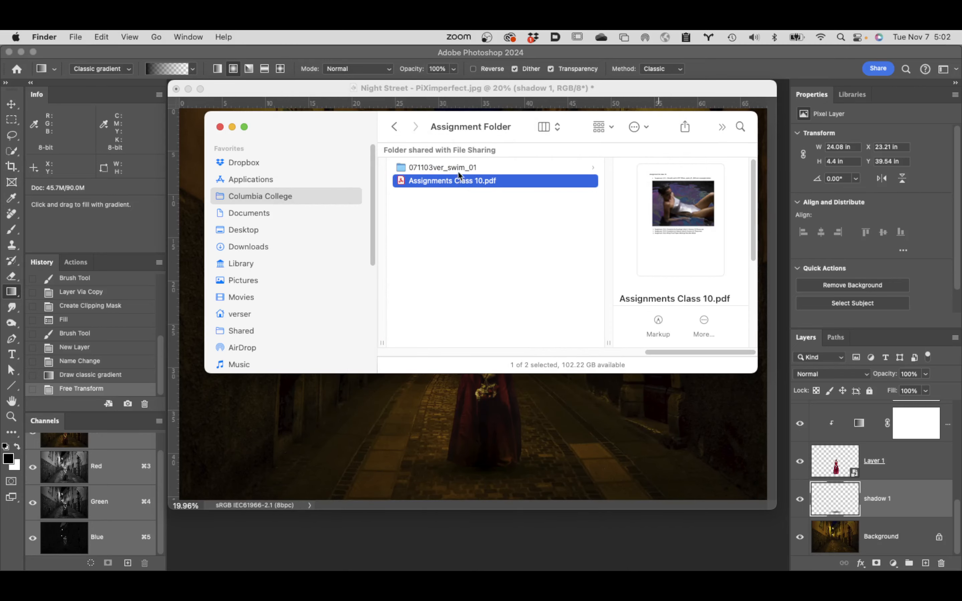
Step: Open the captures folder inside 071103ver_swim_01 and examine an enlarged preview of 071103ver_swim_01_059.CR2, the photo for the suit-smoothing assignment
click(457, 171)
click(574, 166)
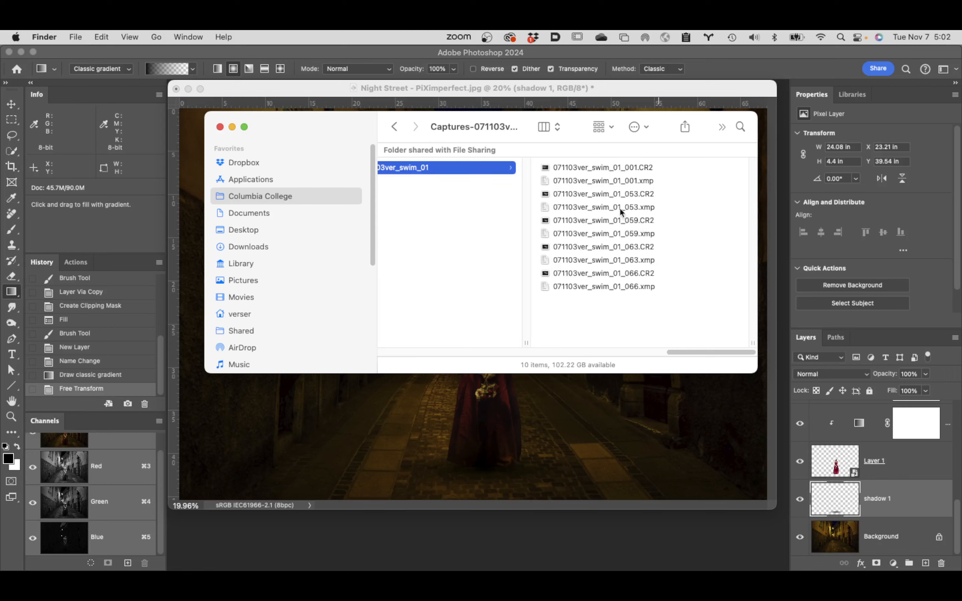
click(594, 196)
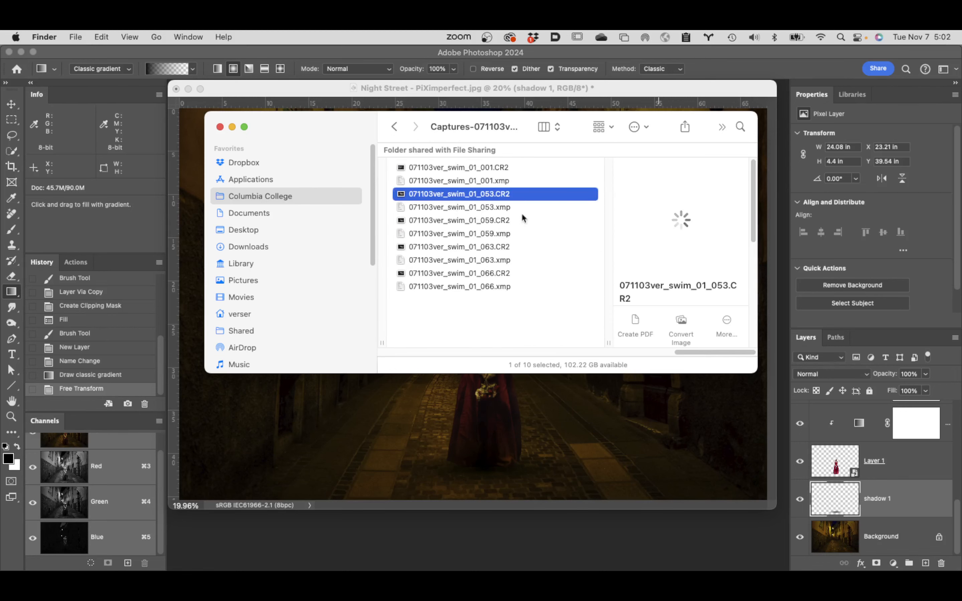
click(462, 221)
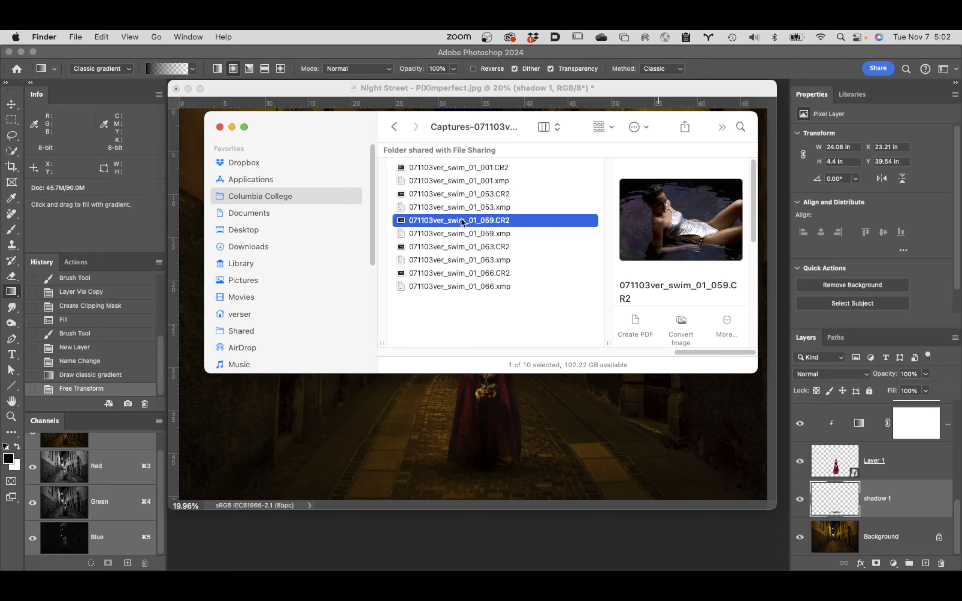
key(space)
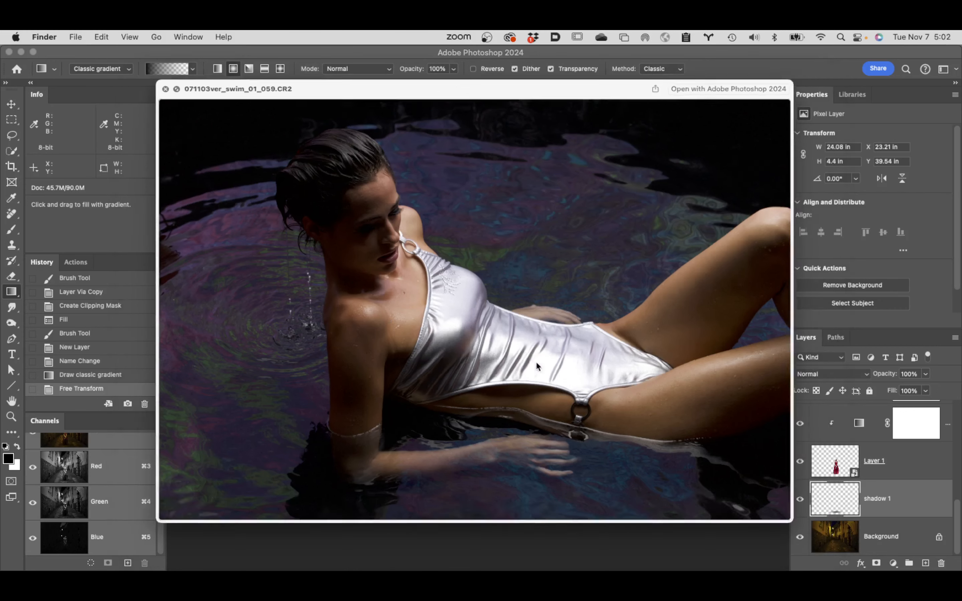
key(space)
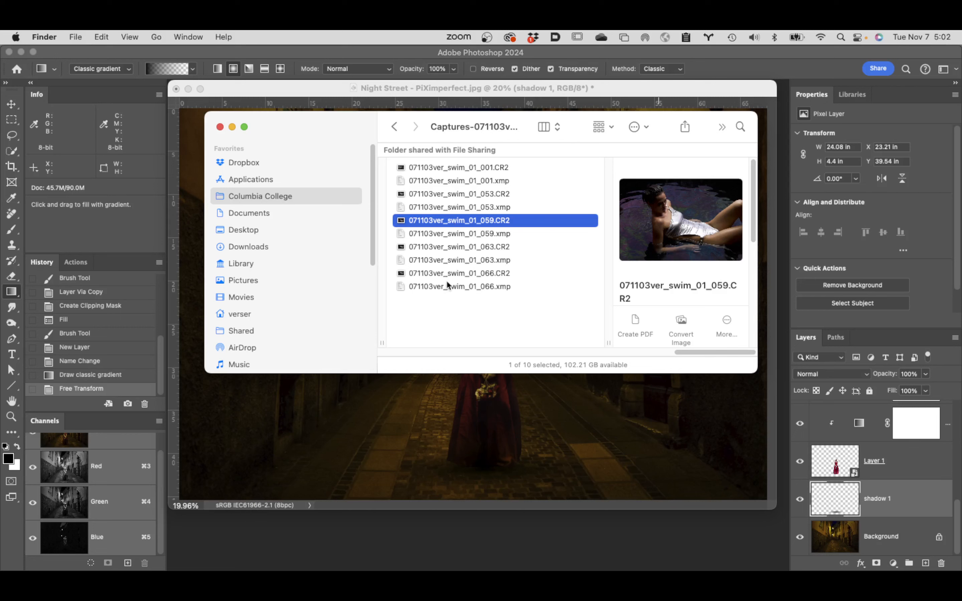
Step: Check 071103ver_swim_01_066.CR2 and 071103ver_swim_01_063.CR2, clear the file selection, and return to the Assignment Folder listing
click(441, 271)
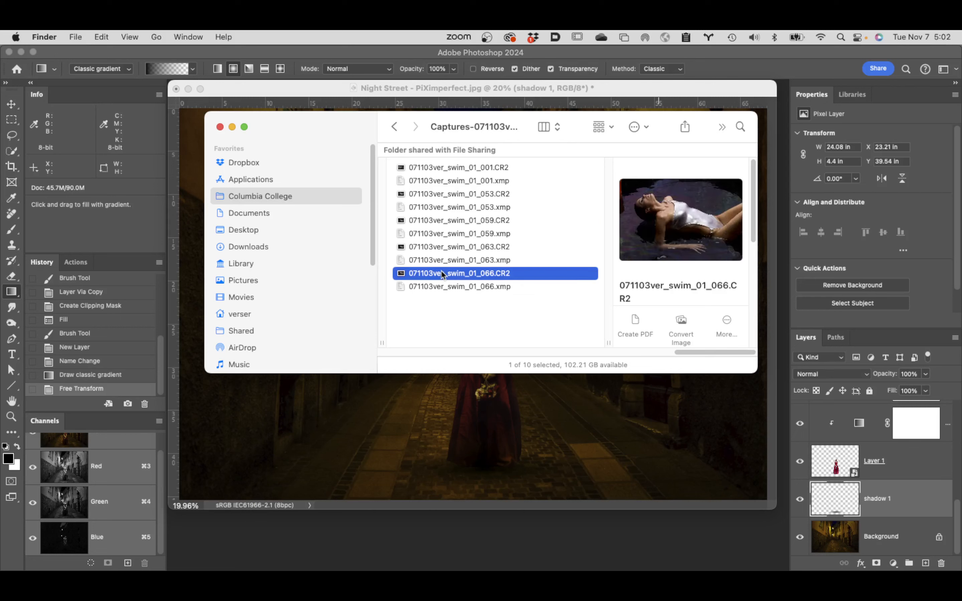
click(449, 246)
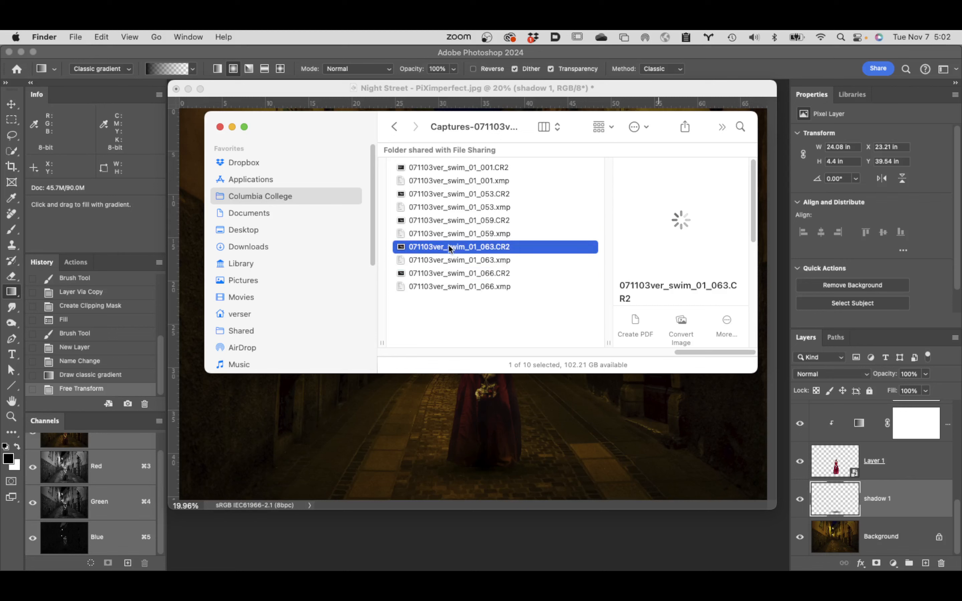
click(461, 329)
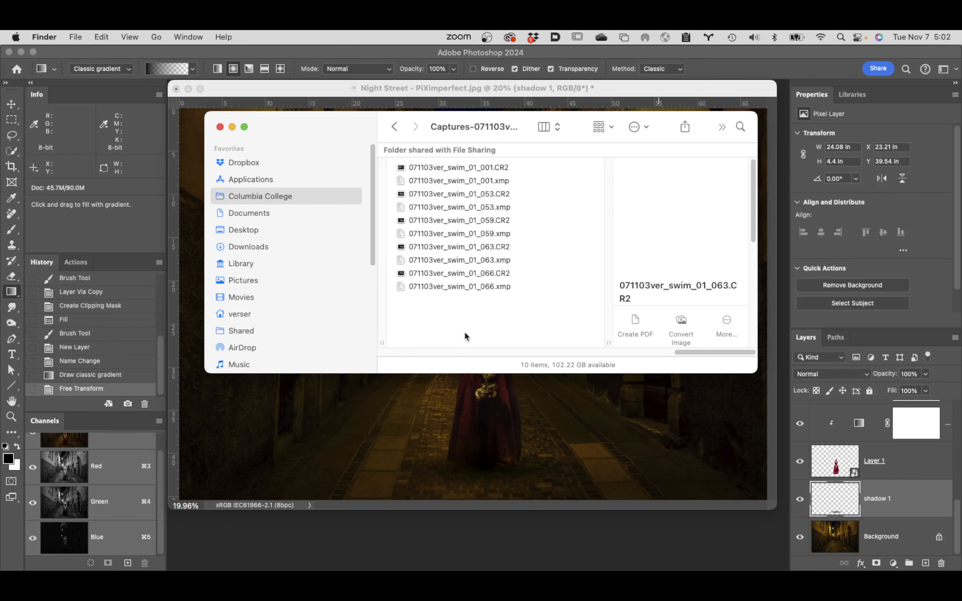
drag(652, 350, 554, 360)
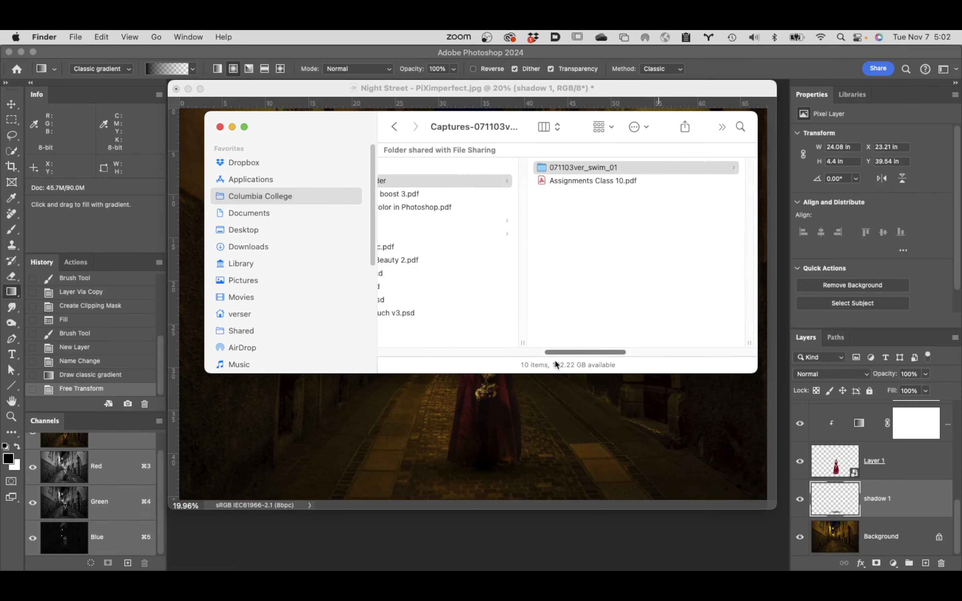
drag(555, 361, 554, 361)
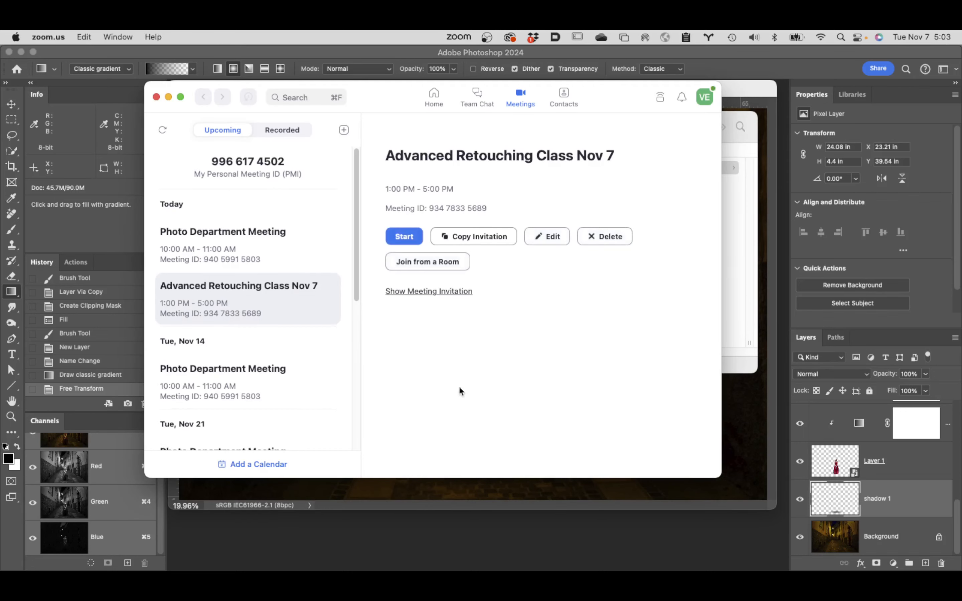
Step: Switch to OBS Studio to bring up its recording controls
mouse_move(289, 569)
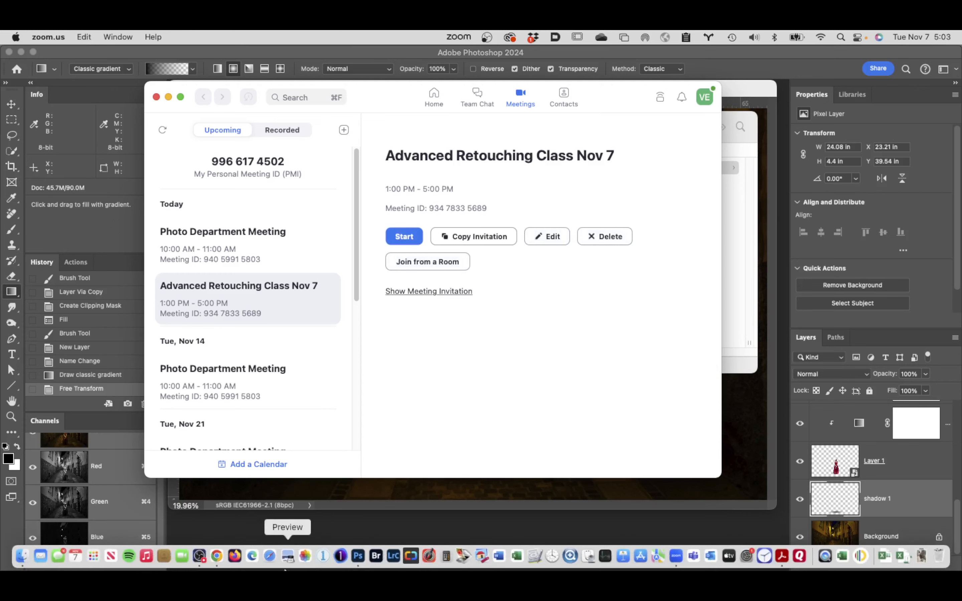
click(199, 557)
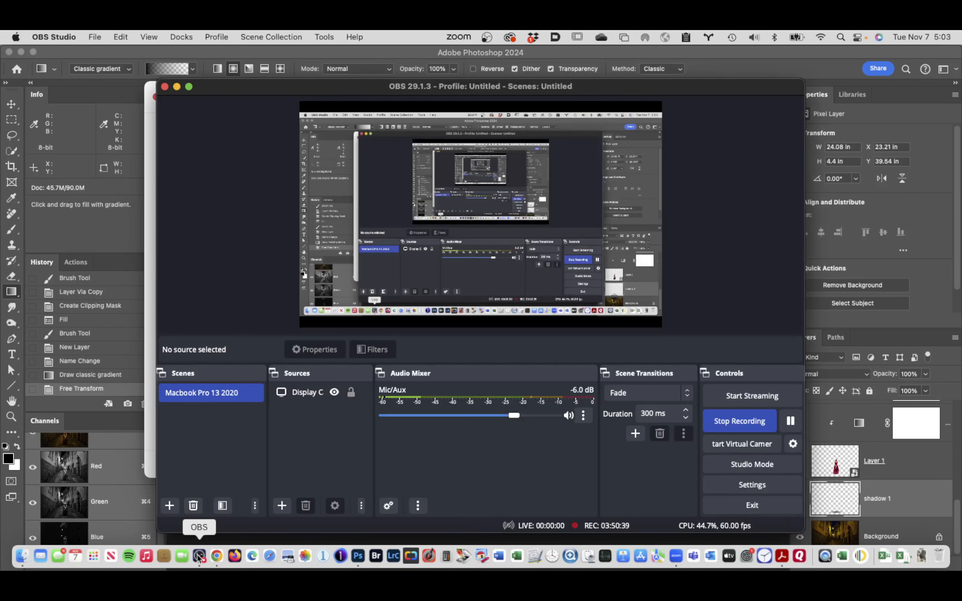